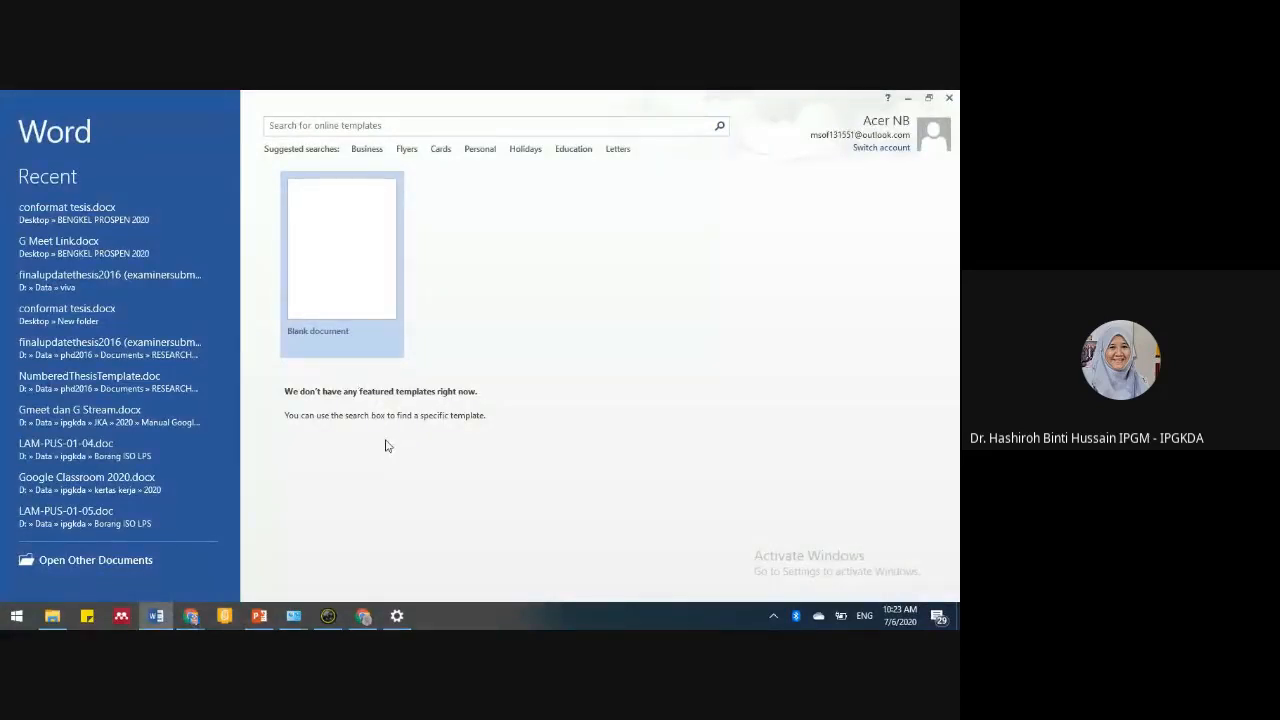
- Restore the Word start window to a smaller size, reposition and enlarge it, and create a blank document
left_click(928, 97)
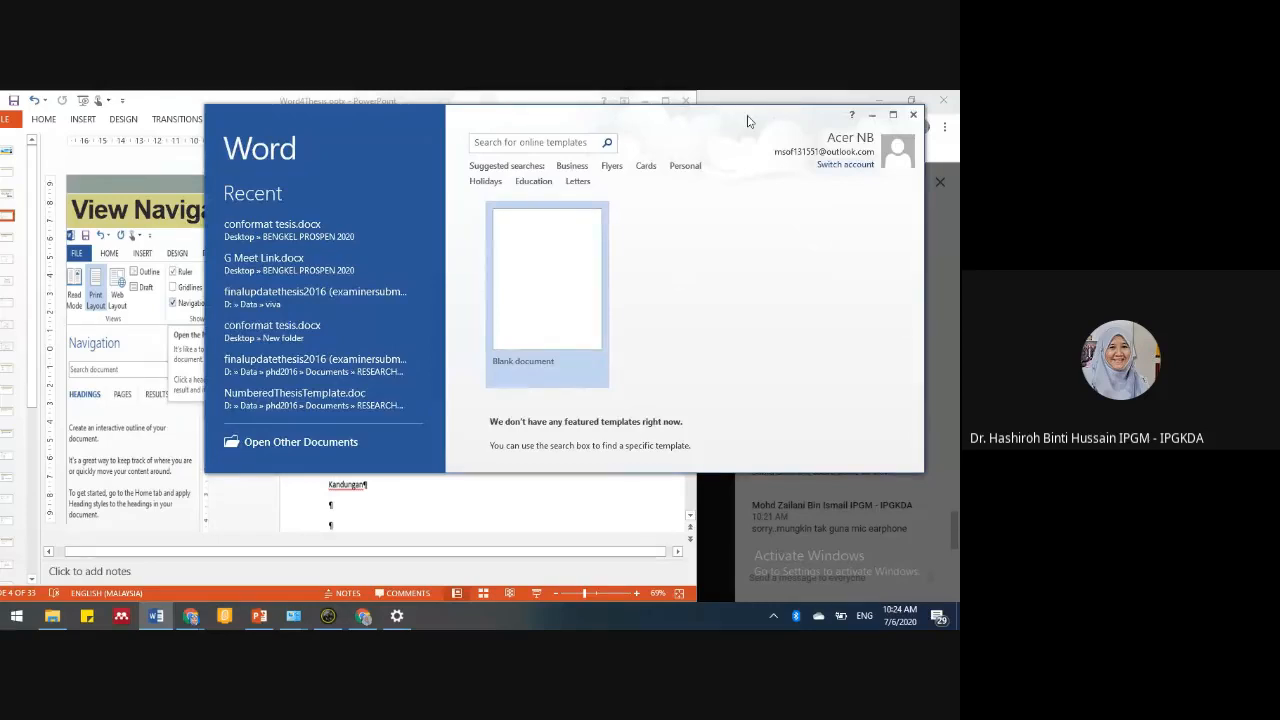
left_click_drag(748, 121, 557, 177)
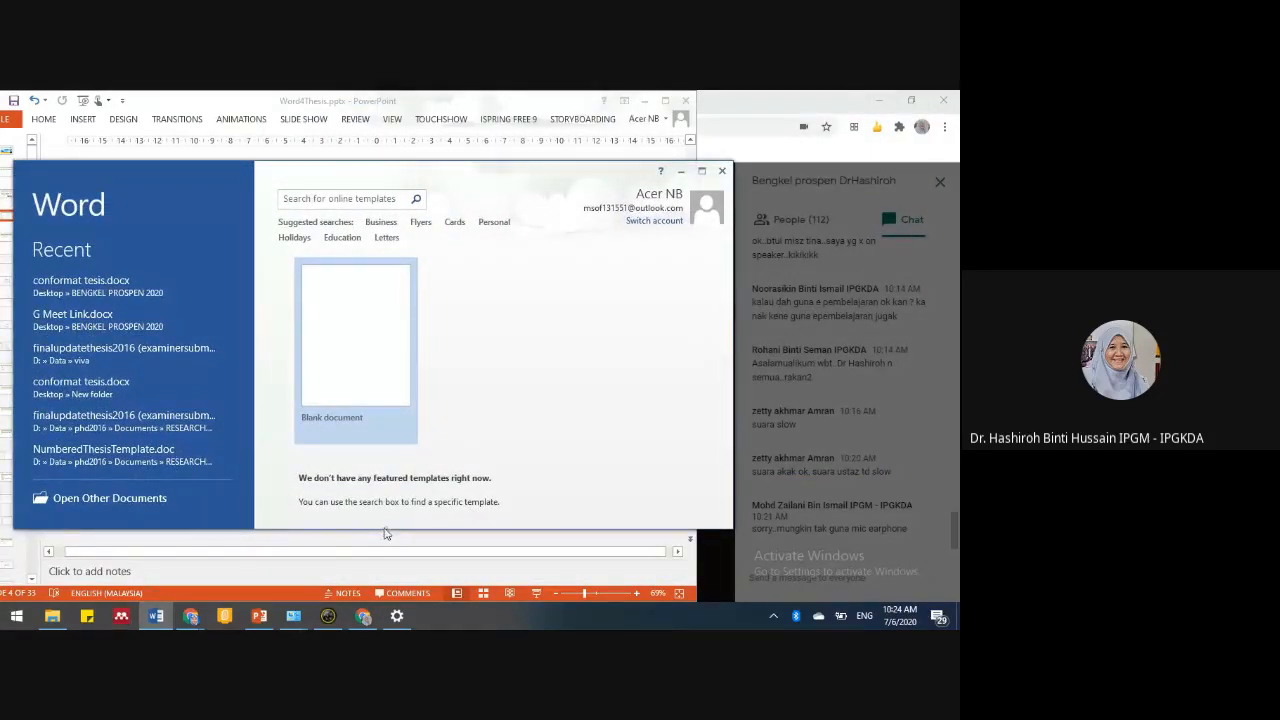
left_click_drag(383, 530, 367, 588)
left_click(357, 364)
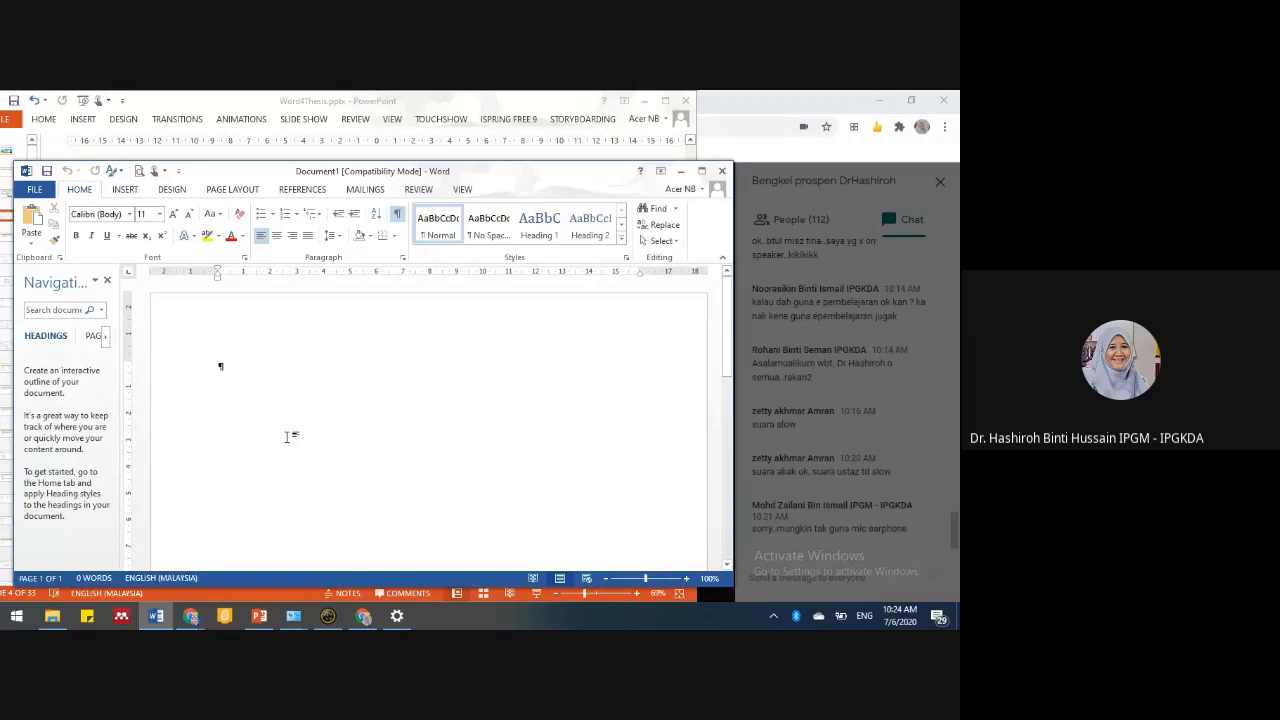
- Close the Navigation Pane and turn it back on from the view options
left_click(108, 281)
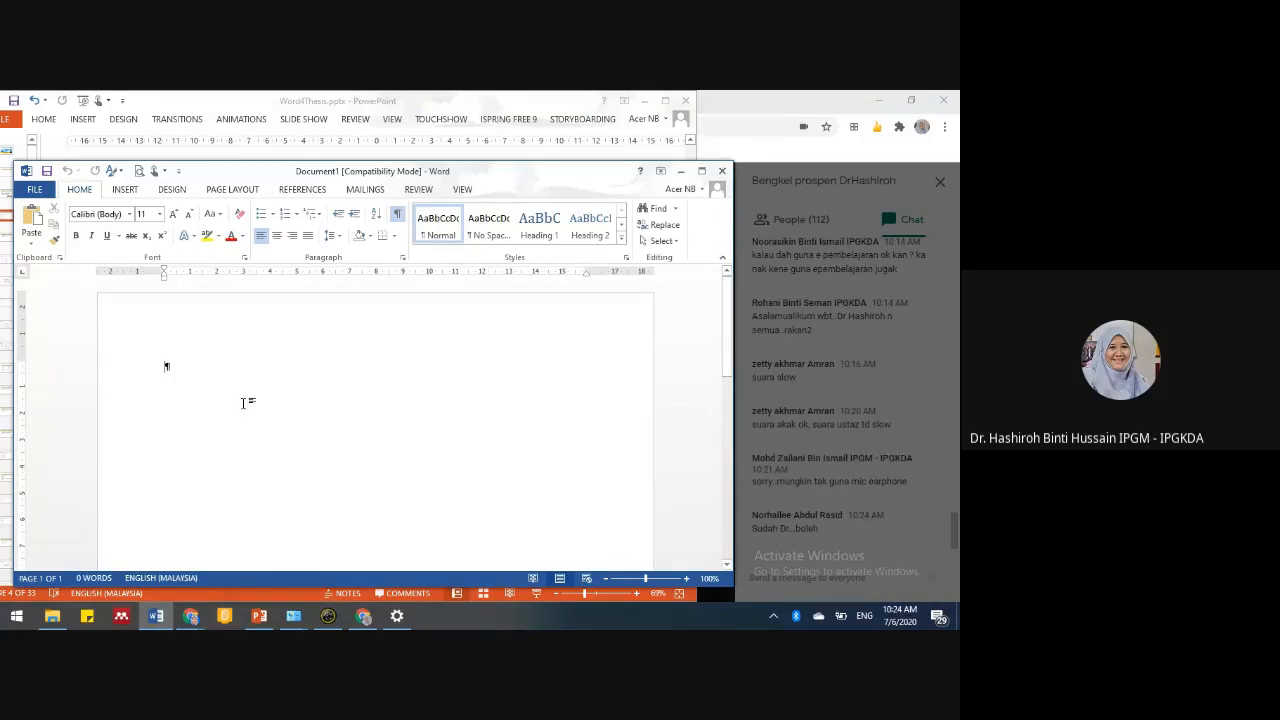
left_click(457, 193)
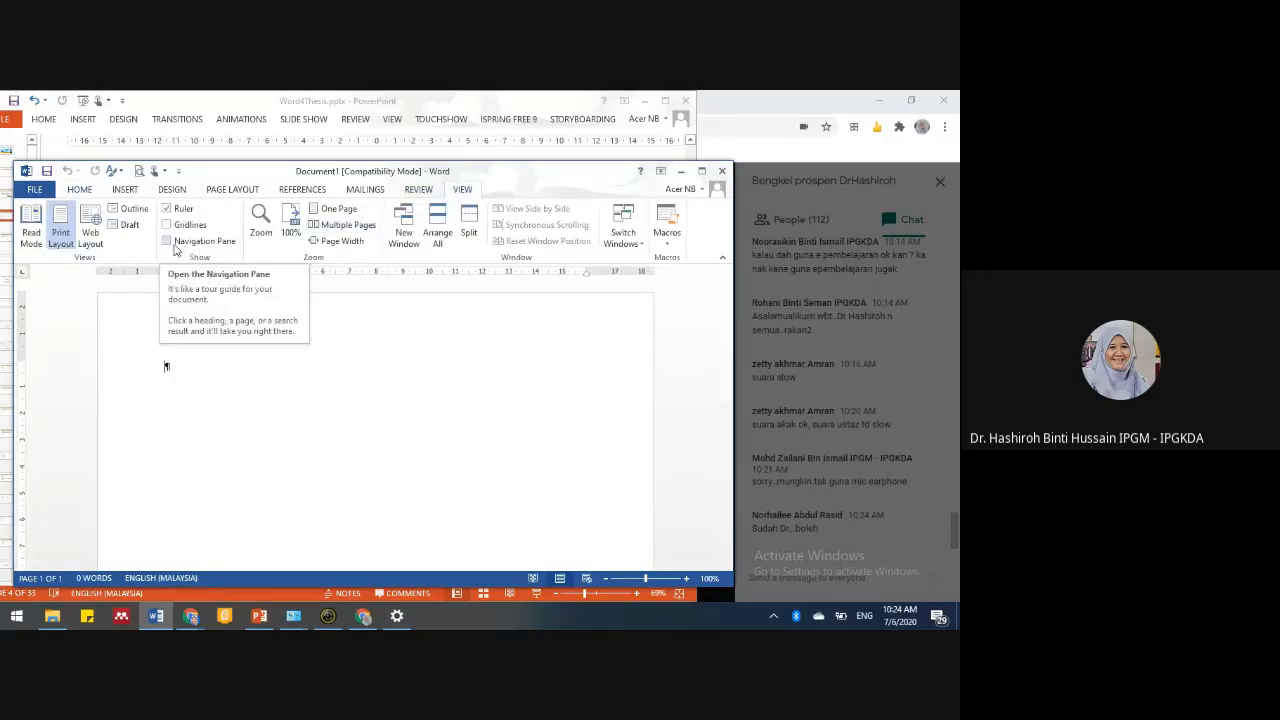
left_click(167, 242)
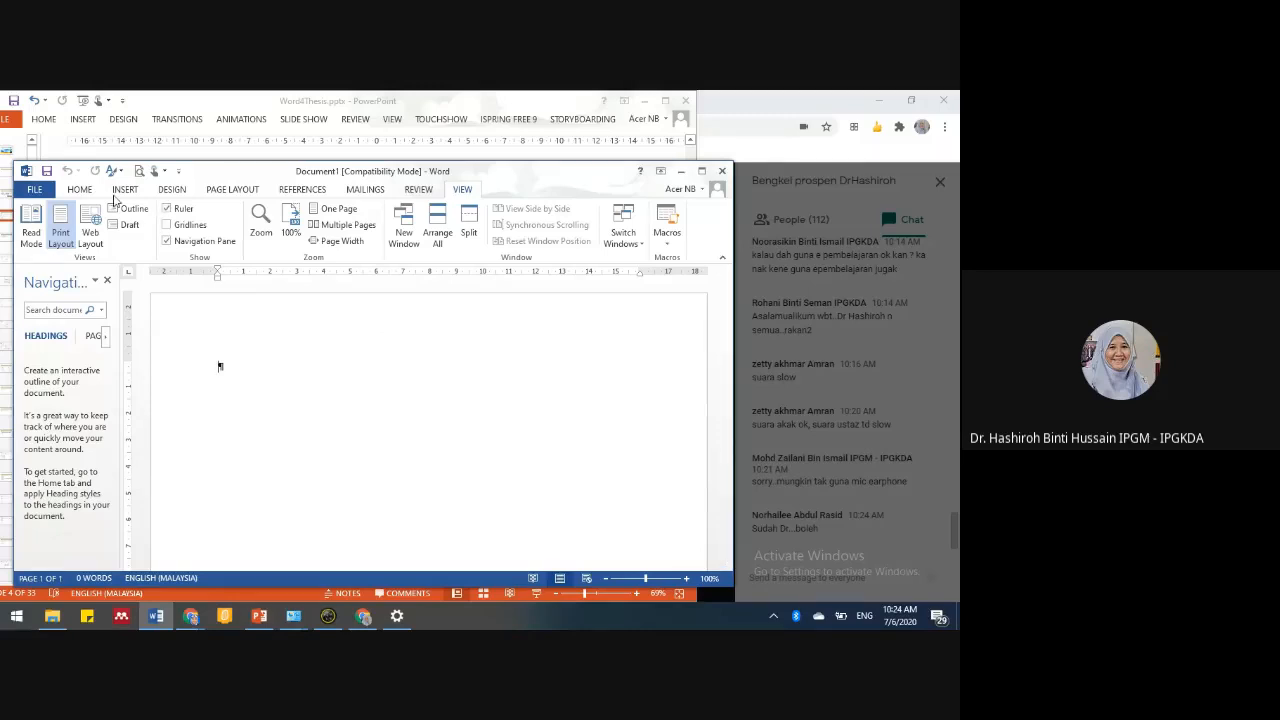
- Hide the paragraph marks and other formatting symbols and show them again
left_click(79, 189)
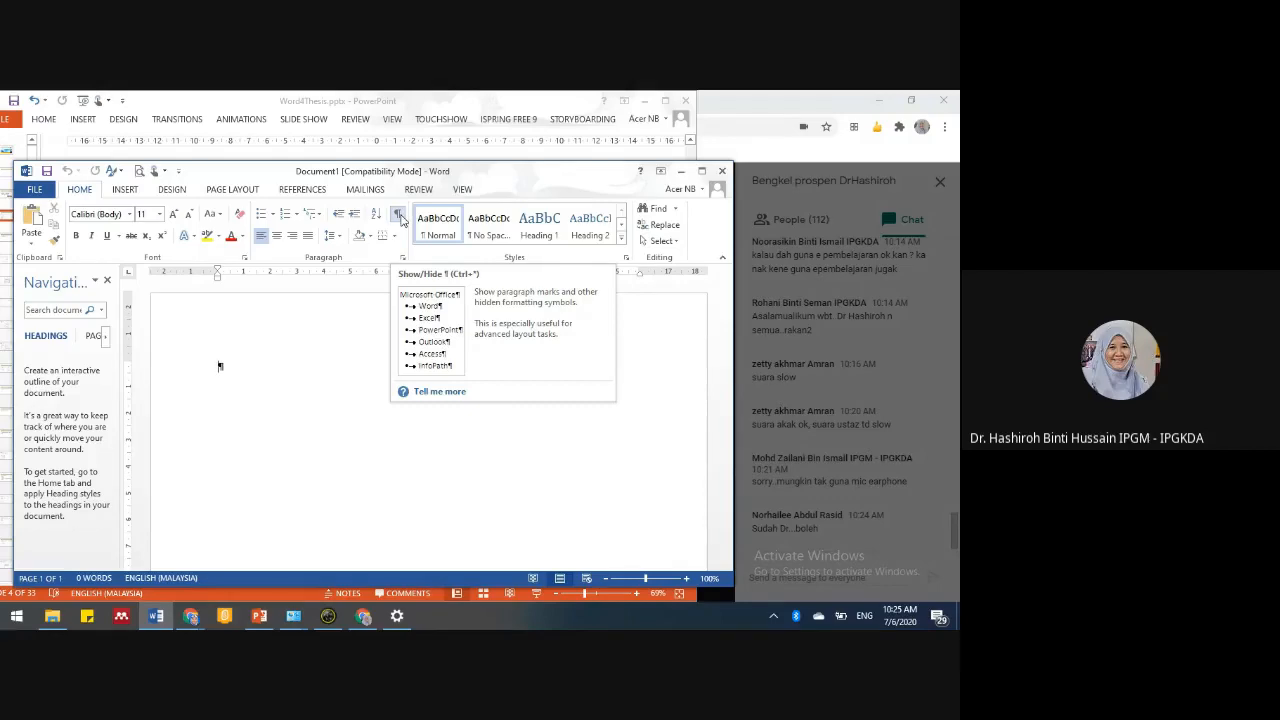
left_click(401, 220)
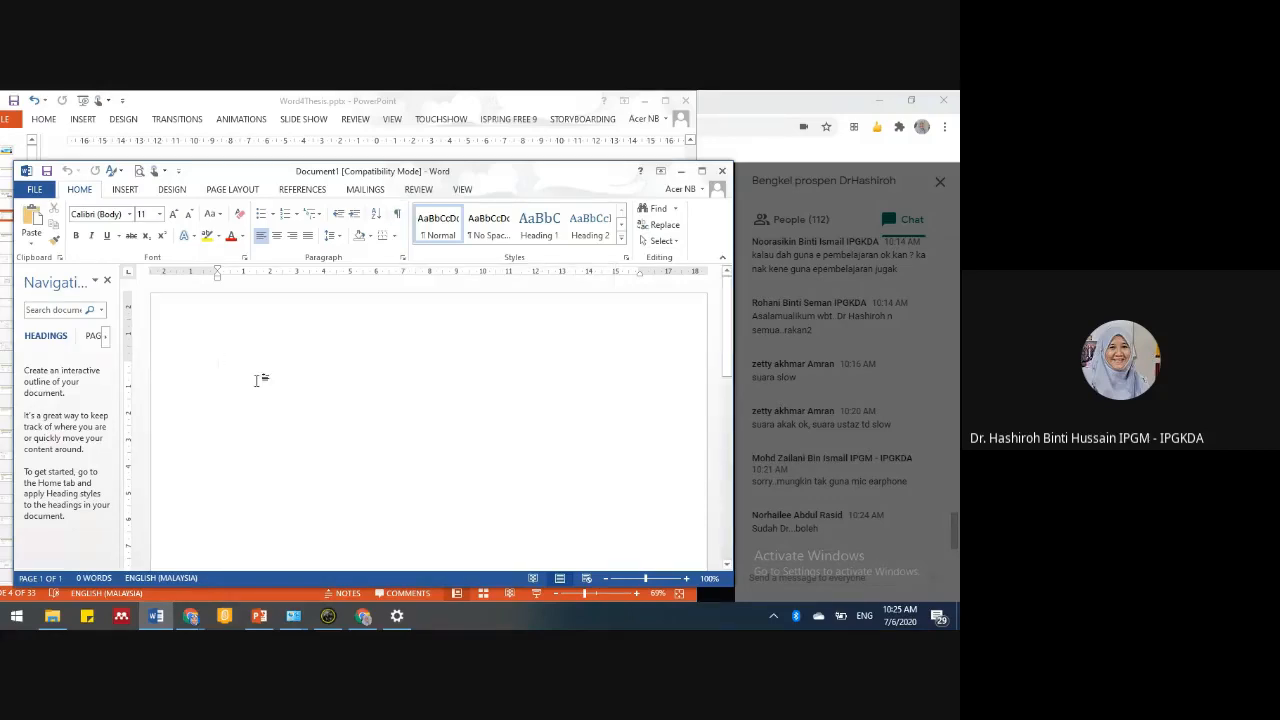
left_click(399, 217)
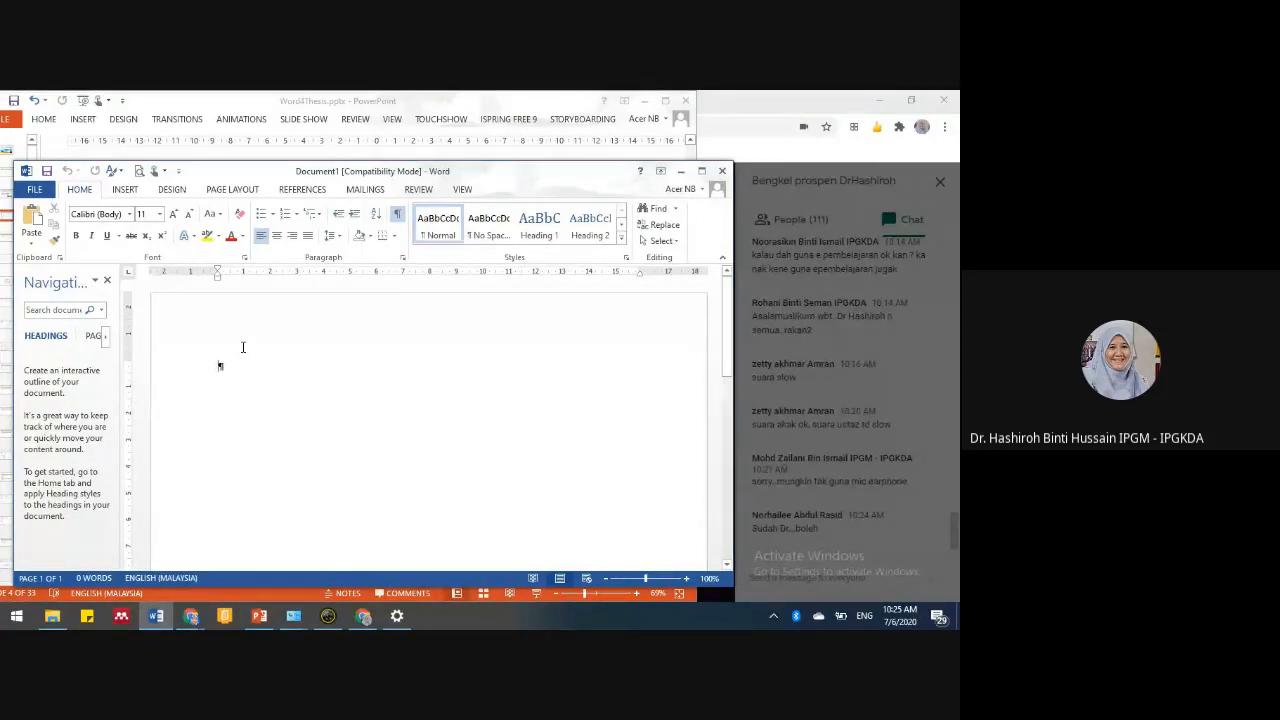
- Enter the front-matter titles "Muka depan", "Abstract" and "penghargaan" on separate lines using manual line breaks
type("Muka-depan")
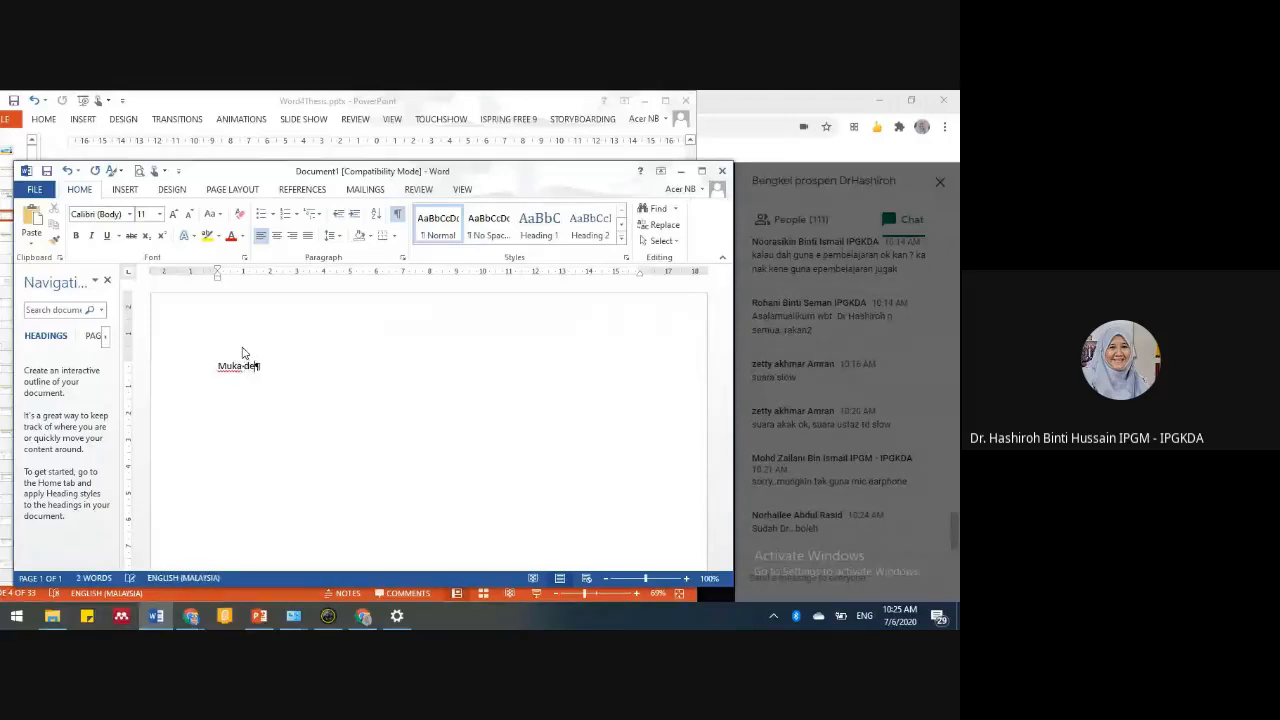
key("shift+Return")
type("Abstract")
key("Return")
type("penghargaan")
- Add the lines "kandungan" and "Bab 1" below "penghargaan", separated by line breaks
key("Return")
type("Lat")
key("BackSpace")
key("BackSpace")
key("BackSpace")
key("BackSpace")
key("Return")
type("kandung")
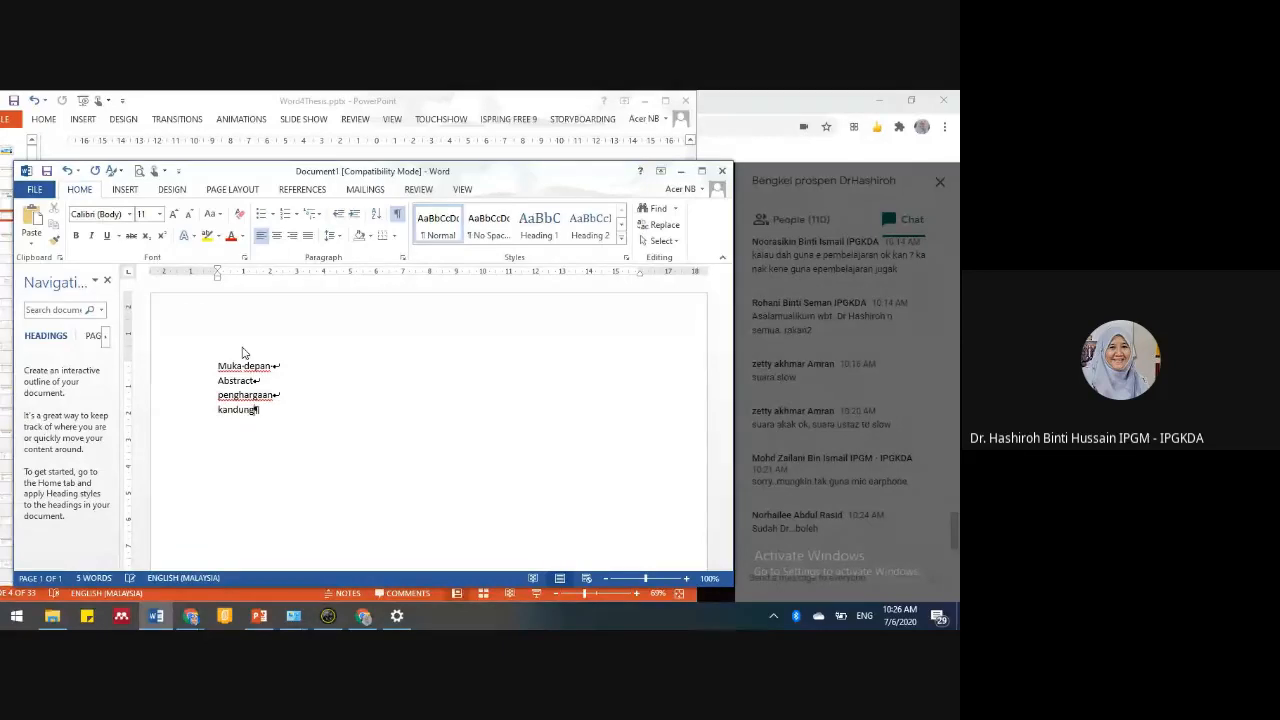
type("an")
key("Return")
type("Bab 1")
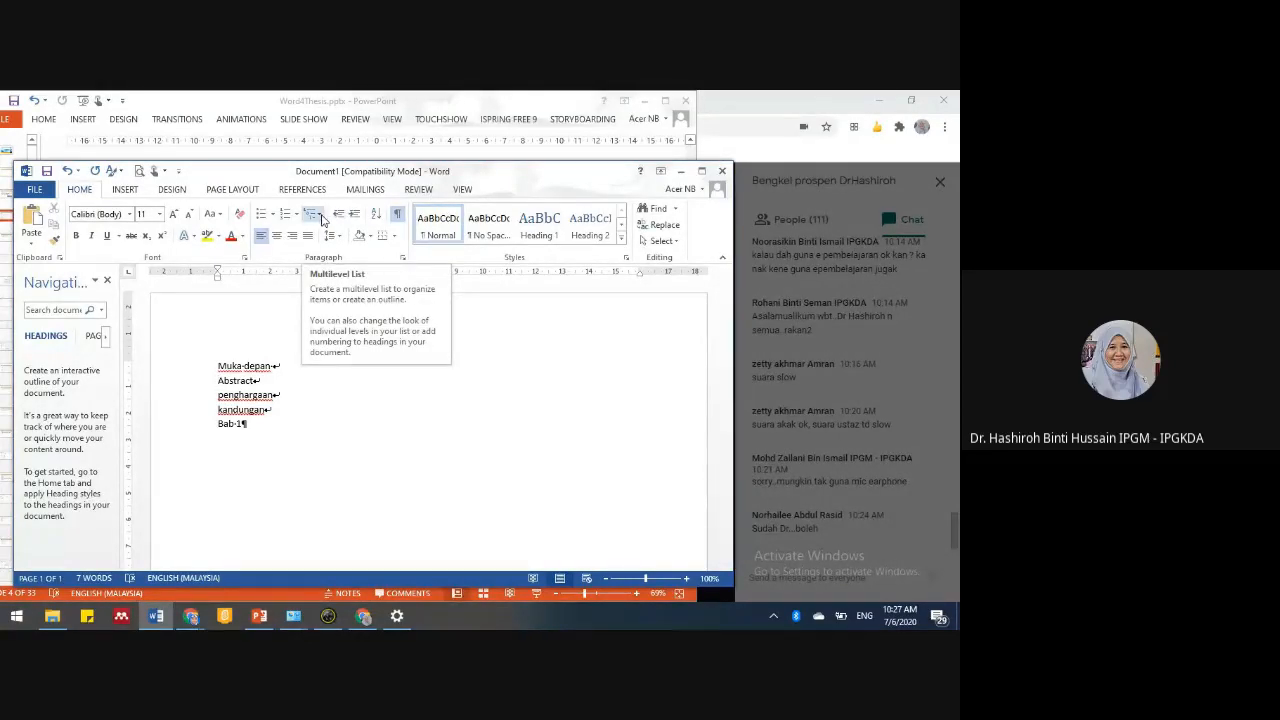
- Switch to the Google Meet window, admit the people waiting to join, and return to the Word document
left_click(956, 532)
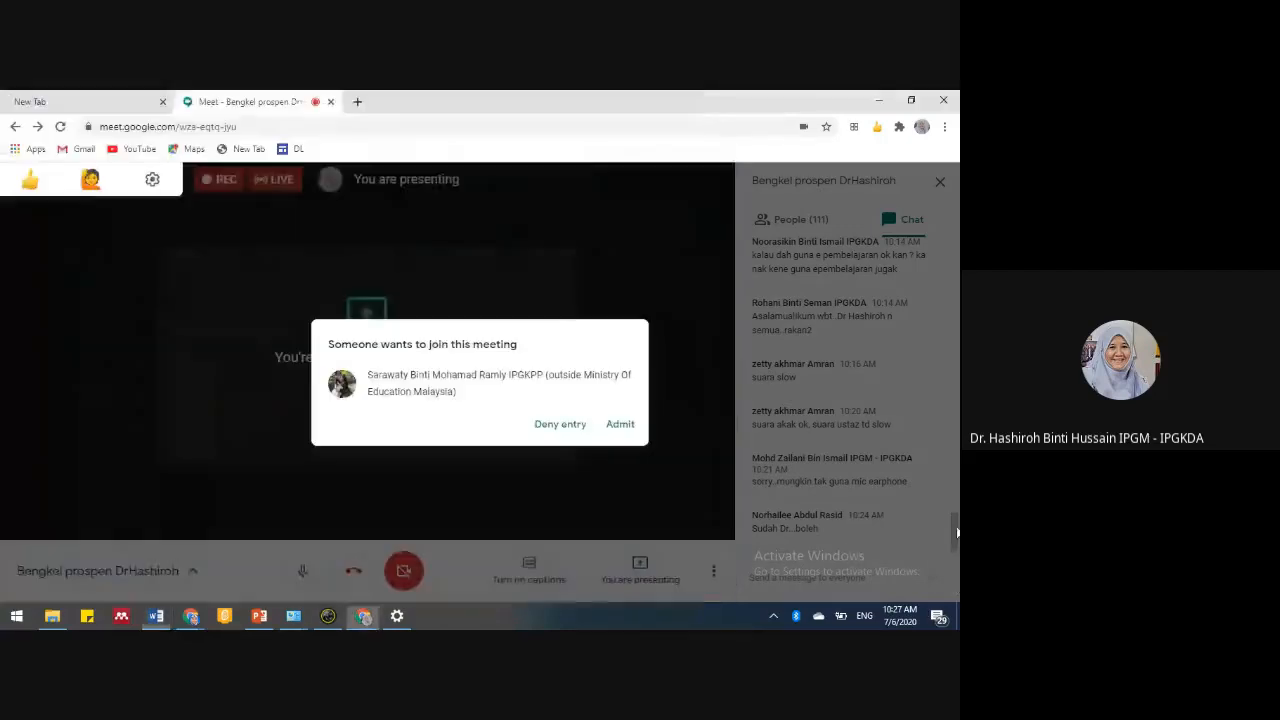
left_click(620, 425)
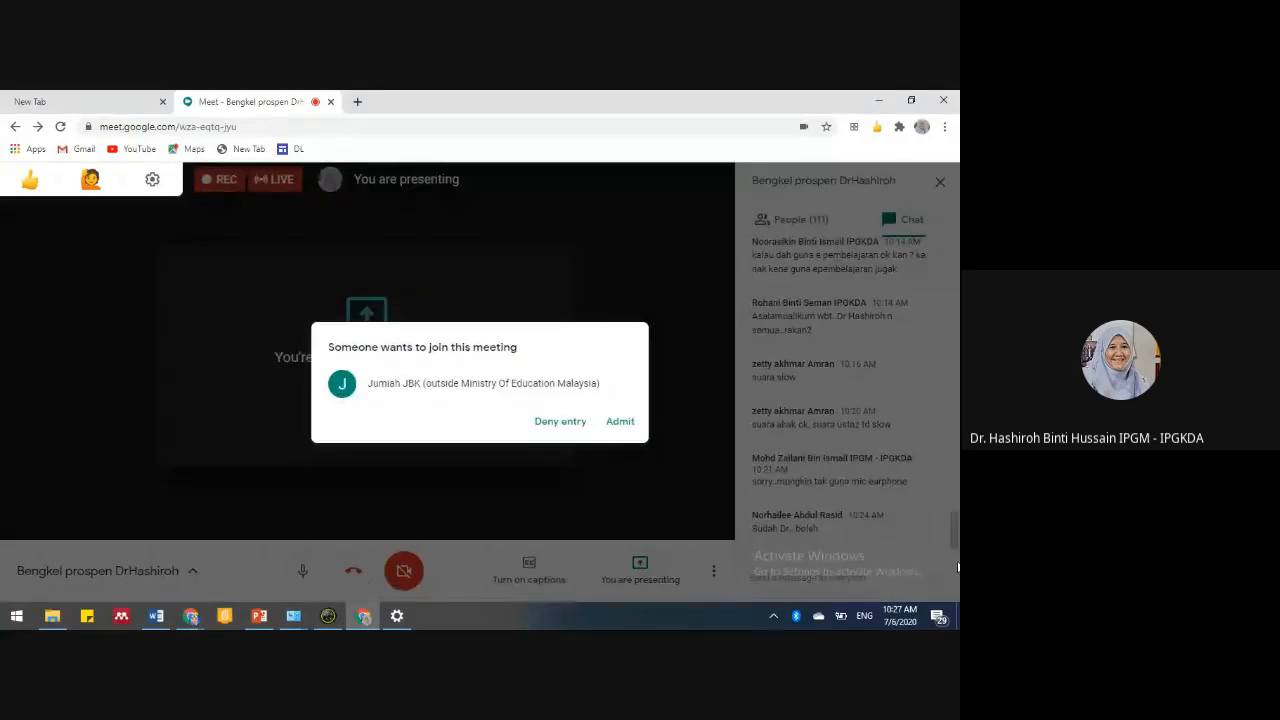
left_click(615, 436)
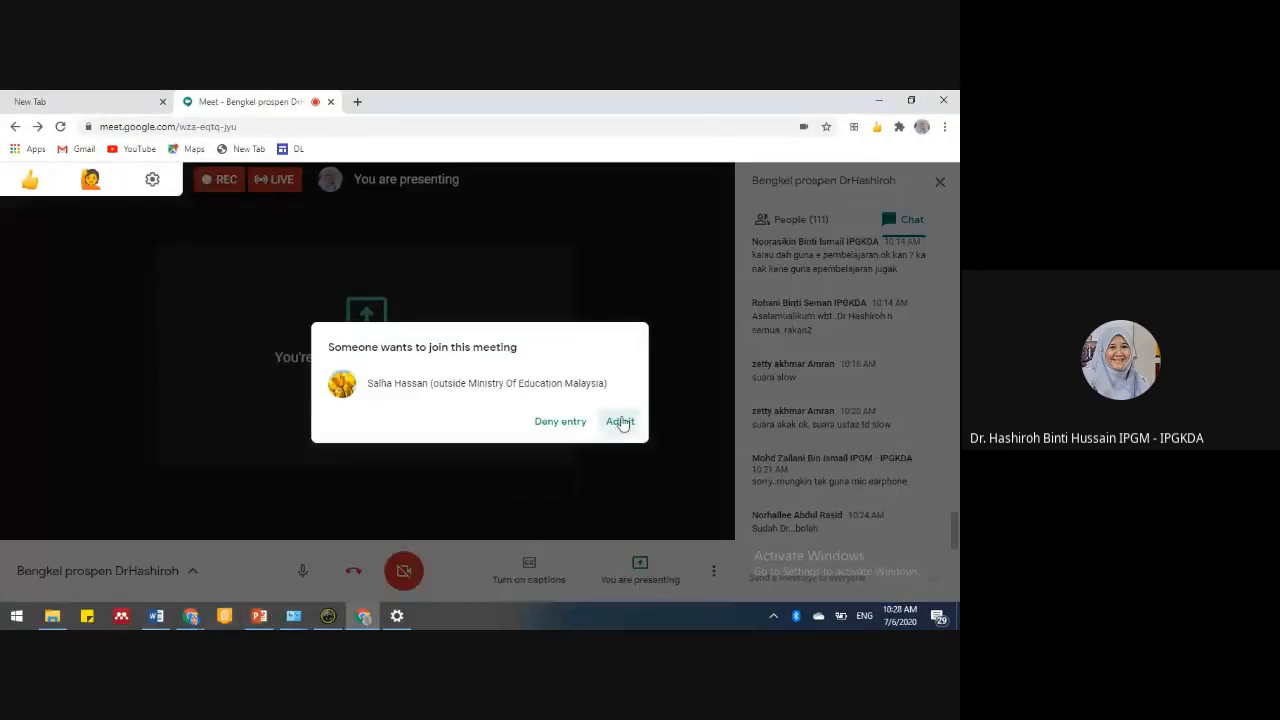
left_click(619, 423)
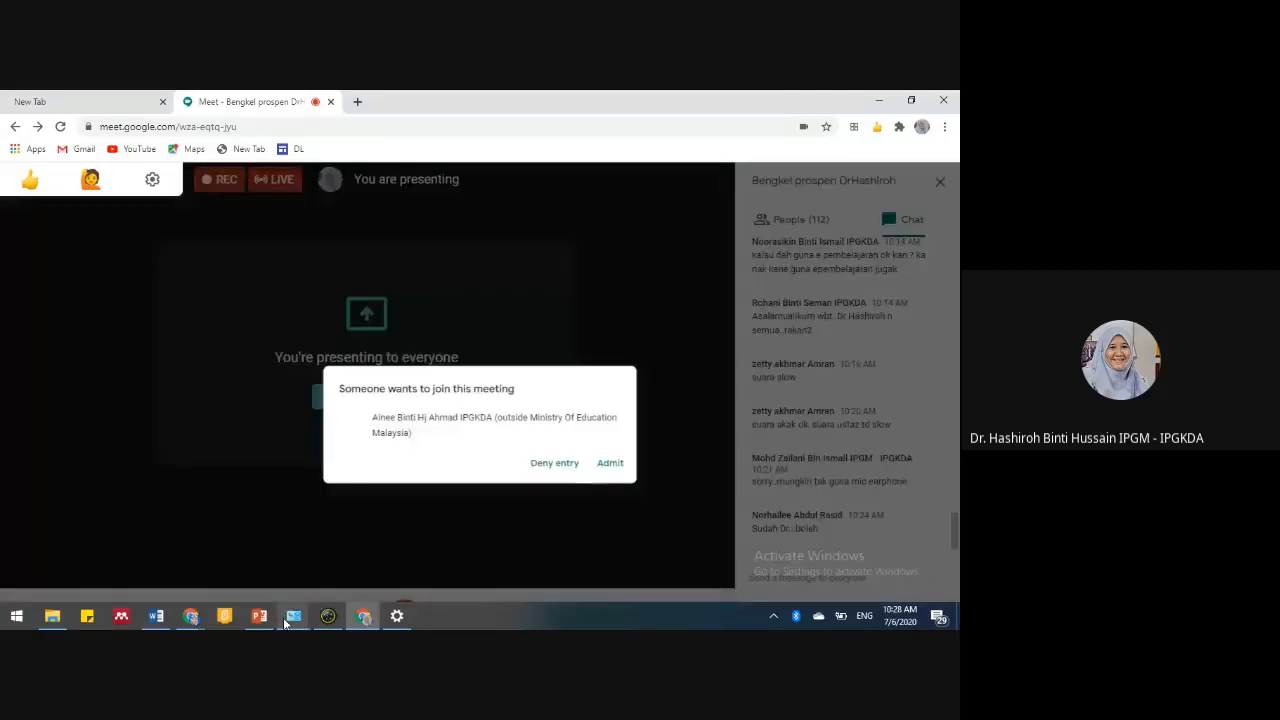
left_click(631, 427)
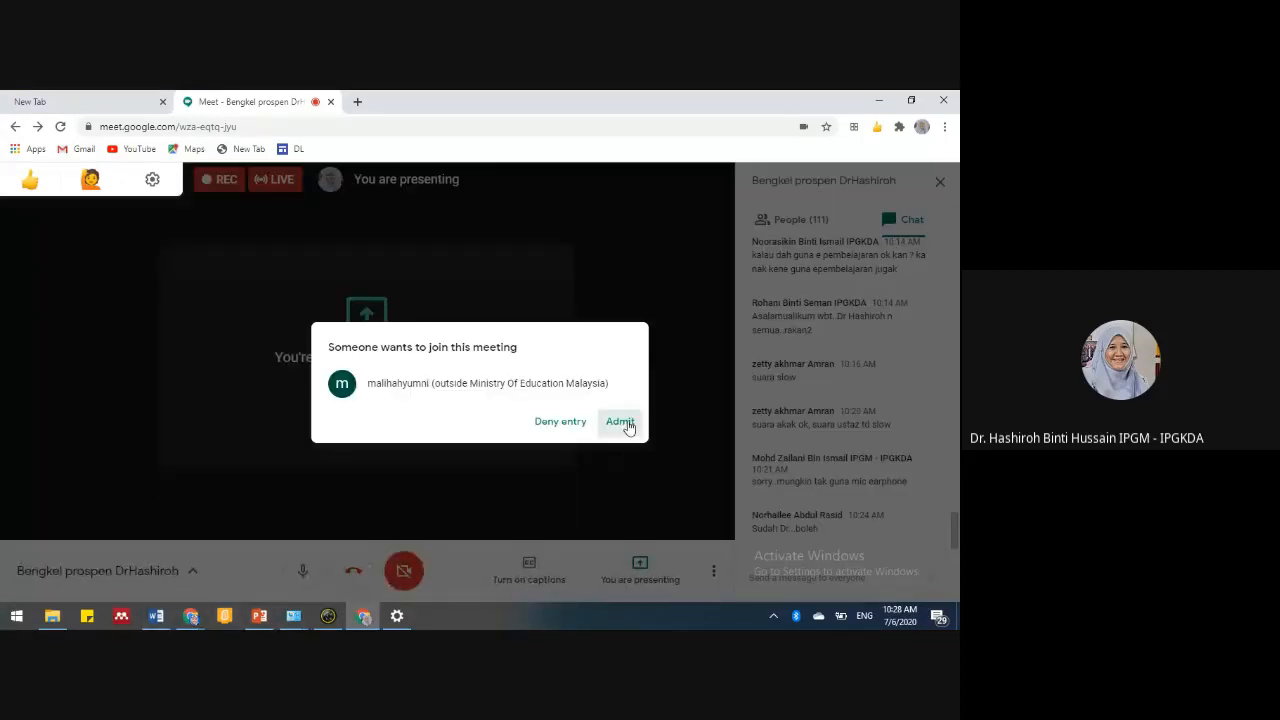
left_click(625, 425)
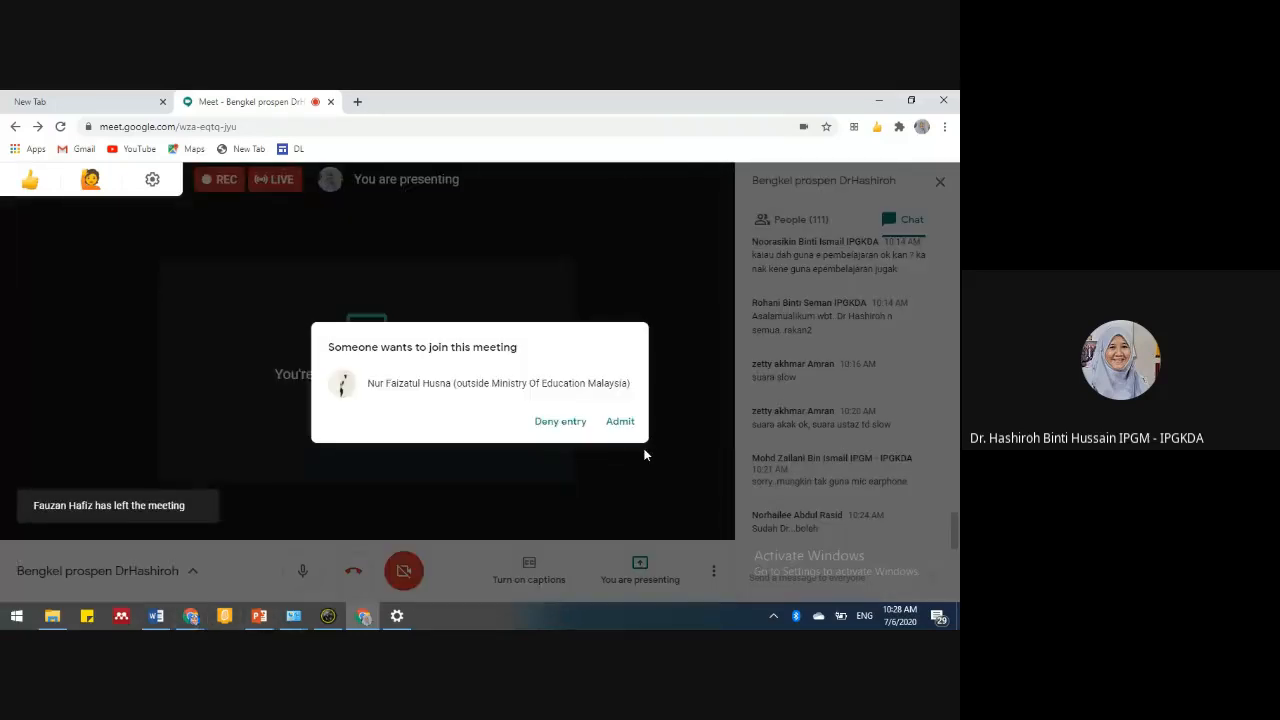
left_click(620, 421)
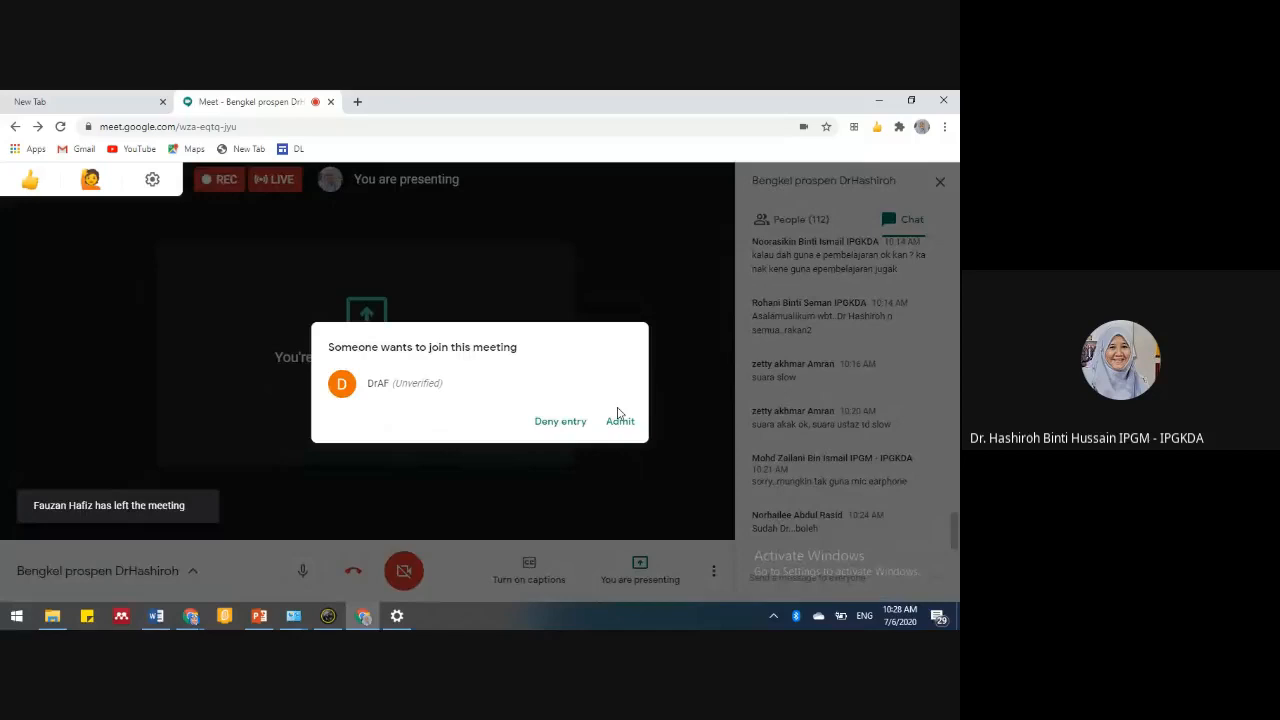
left_click(618, 414)
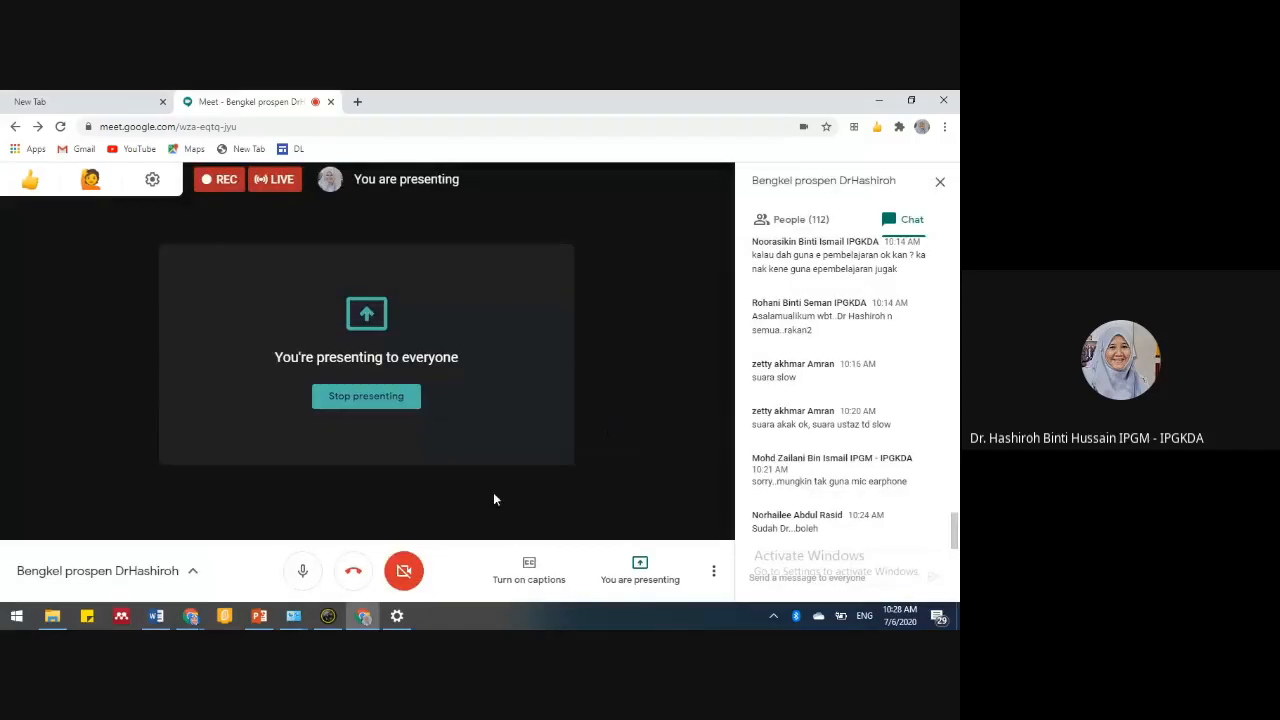
left_click(156, 620)
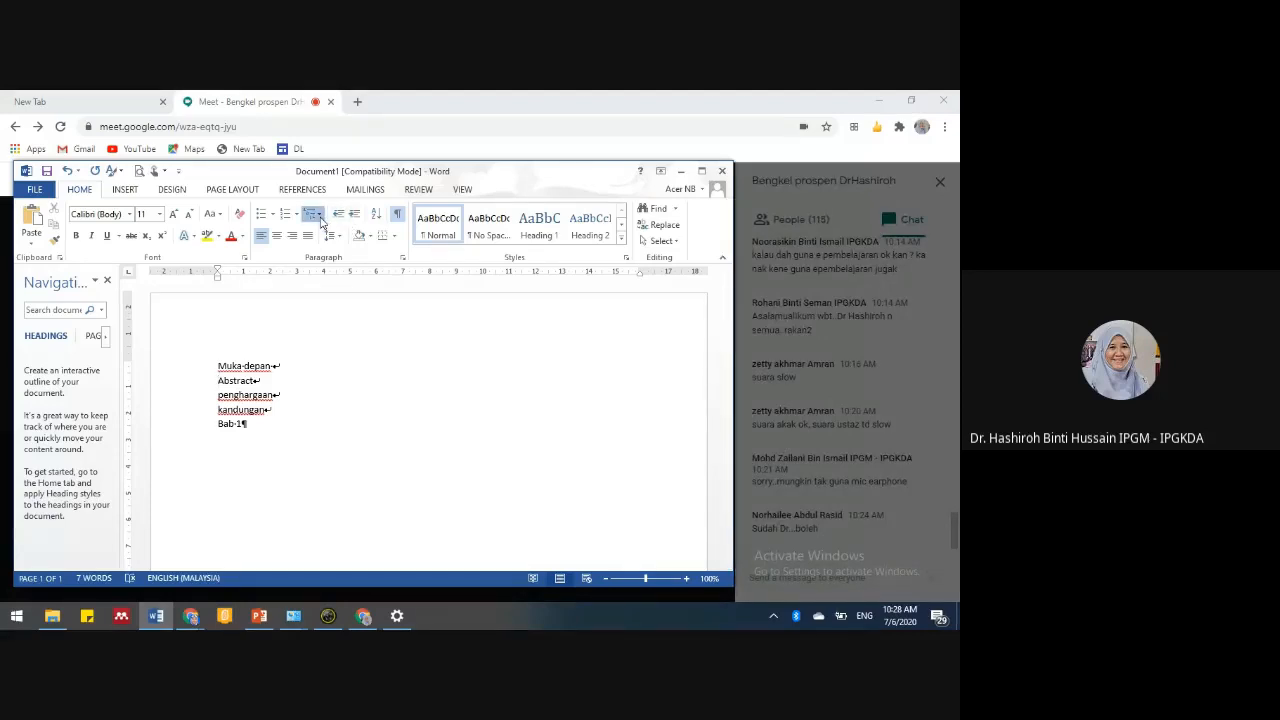
- Try applying the "1 Heading 1, 1.1 Heading 2" multilevel list to the block of titles, and undo it
left_click(318, 215)
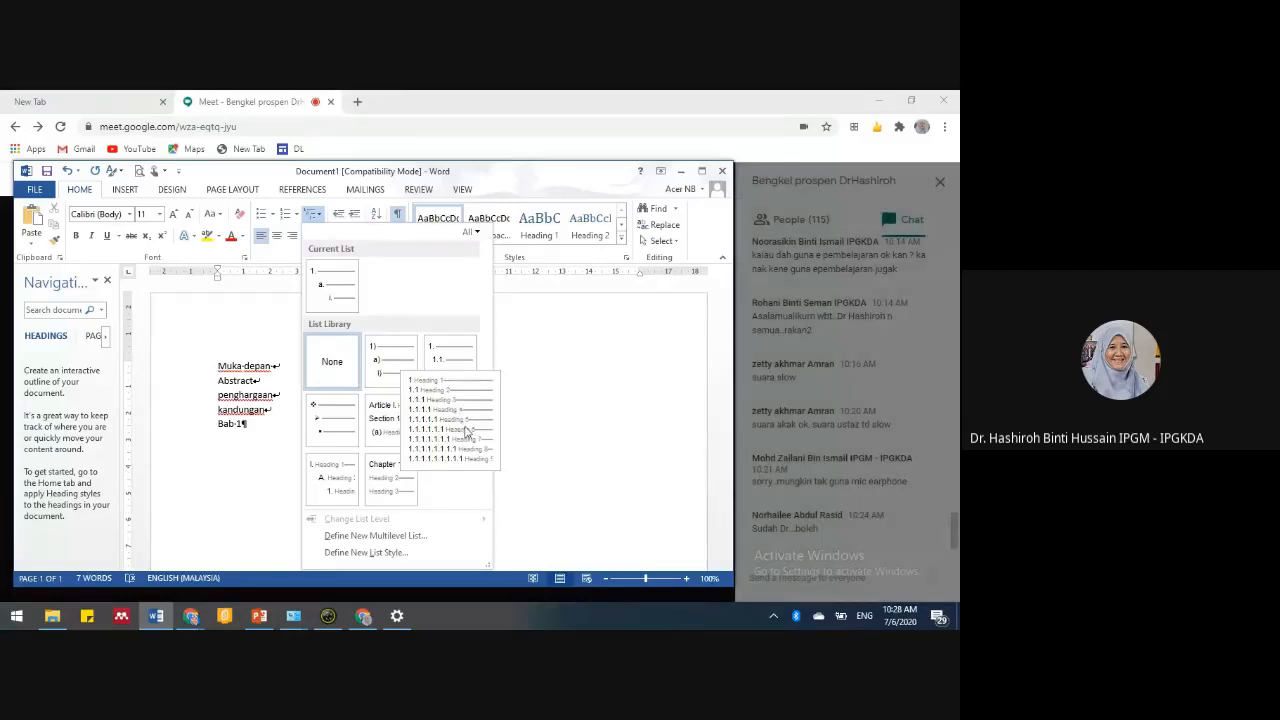
mouse_move(453, 416)
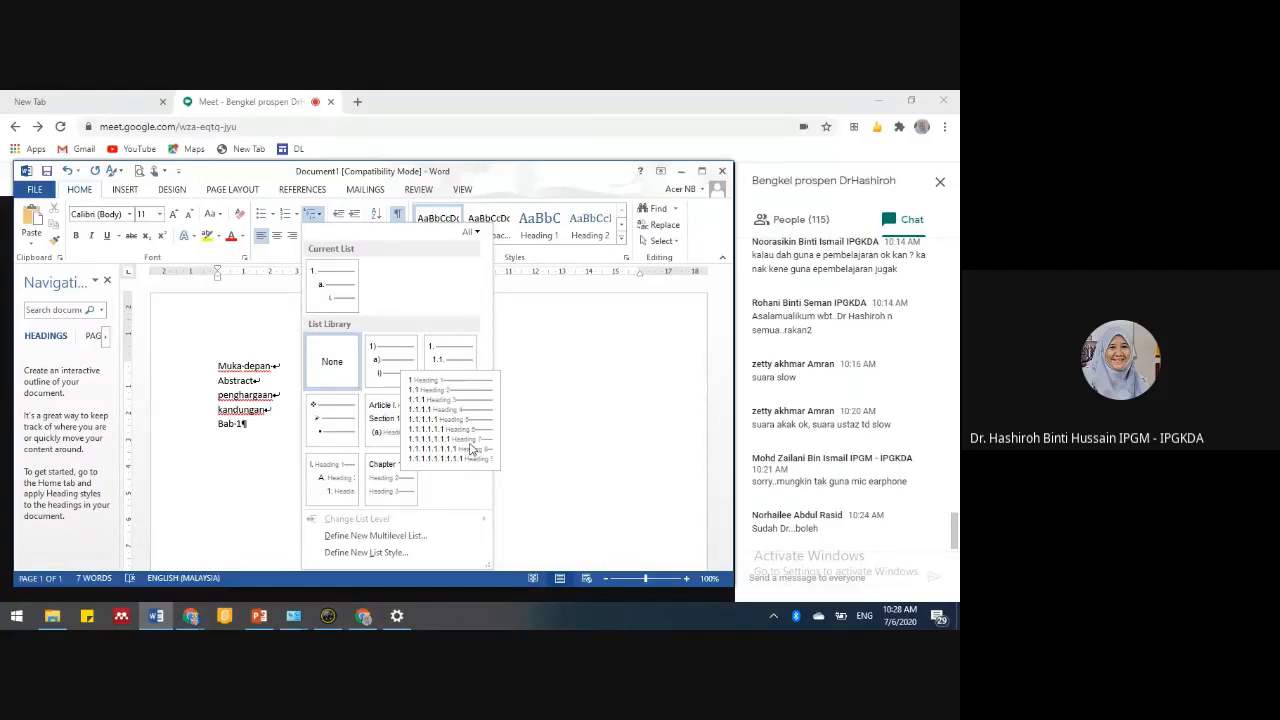
left_click(470, 449)
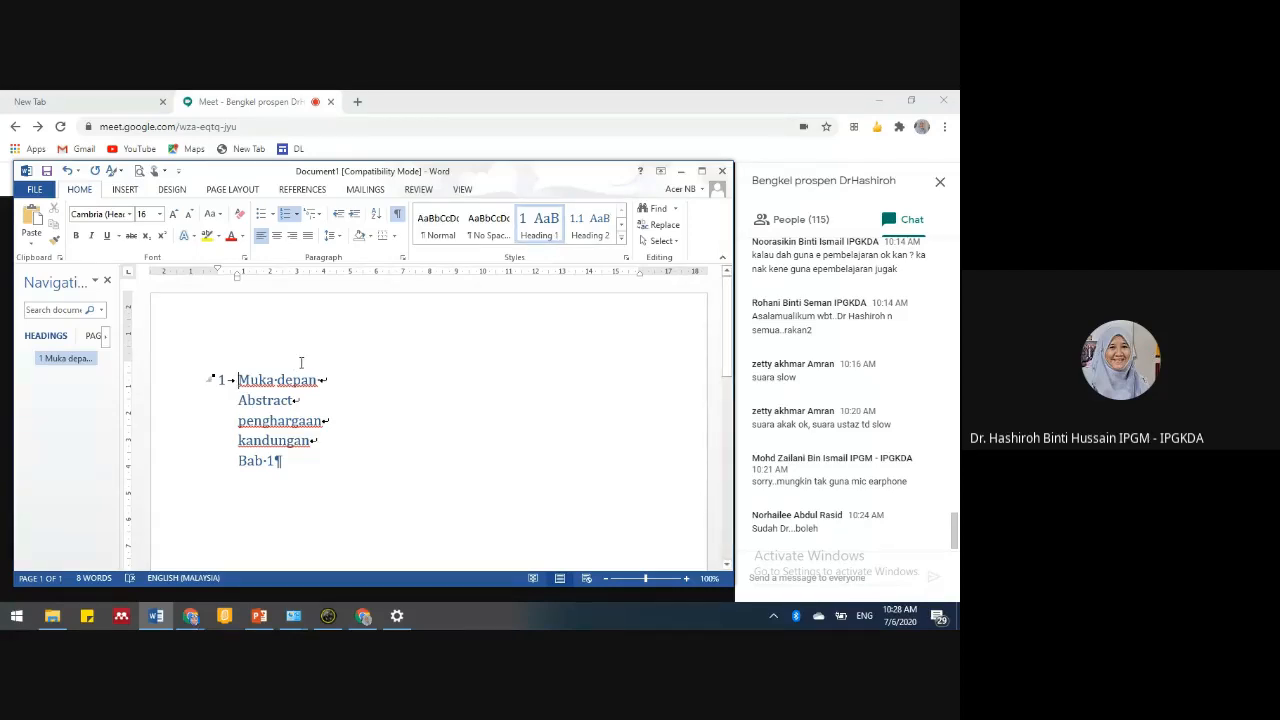
key("ctrl+z")
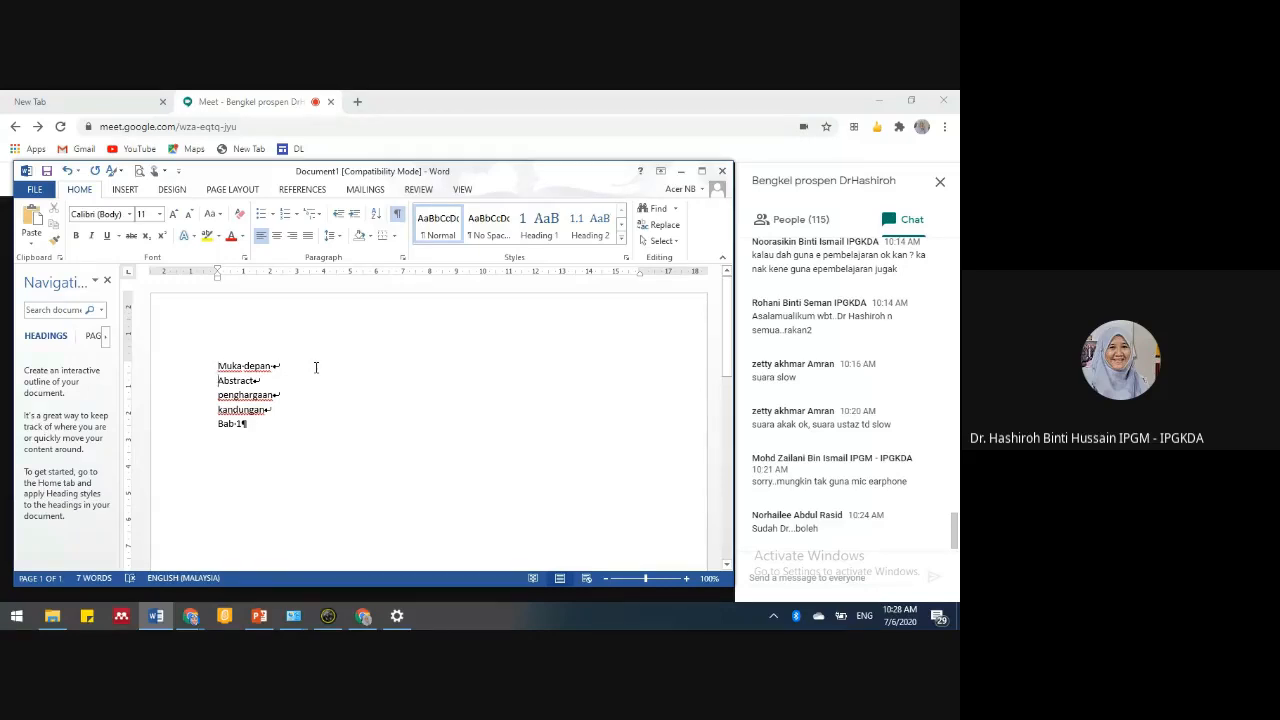
- Insert empty paragraphs before "Abstract" to push it onto the second page
key("Return")
key("Return")
key("Return")
key("Return")
key("Return")
key("Return")
key("Return")
key("Return")
key("Return")
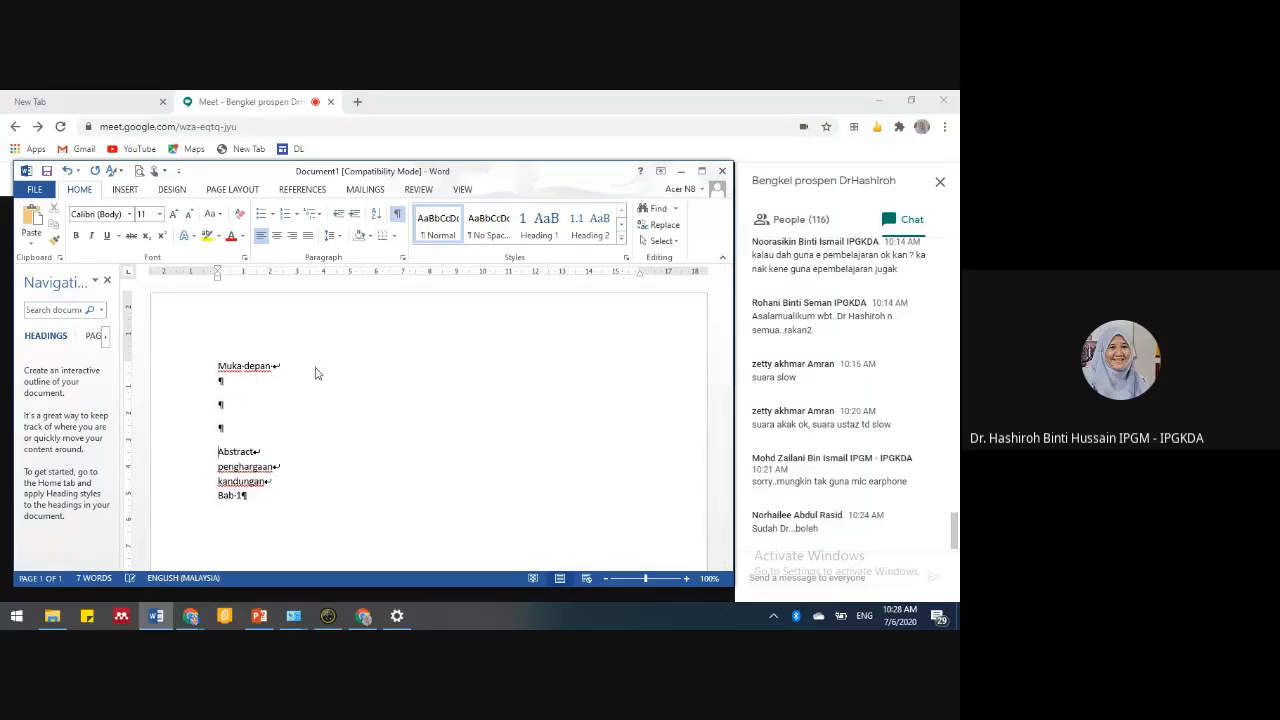
key("Return")
key("Return")
key("Return")
key("Return")
key("Return")
key("Return")
key("Return")
key("Return")
key("Return")
key("Return")
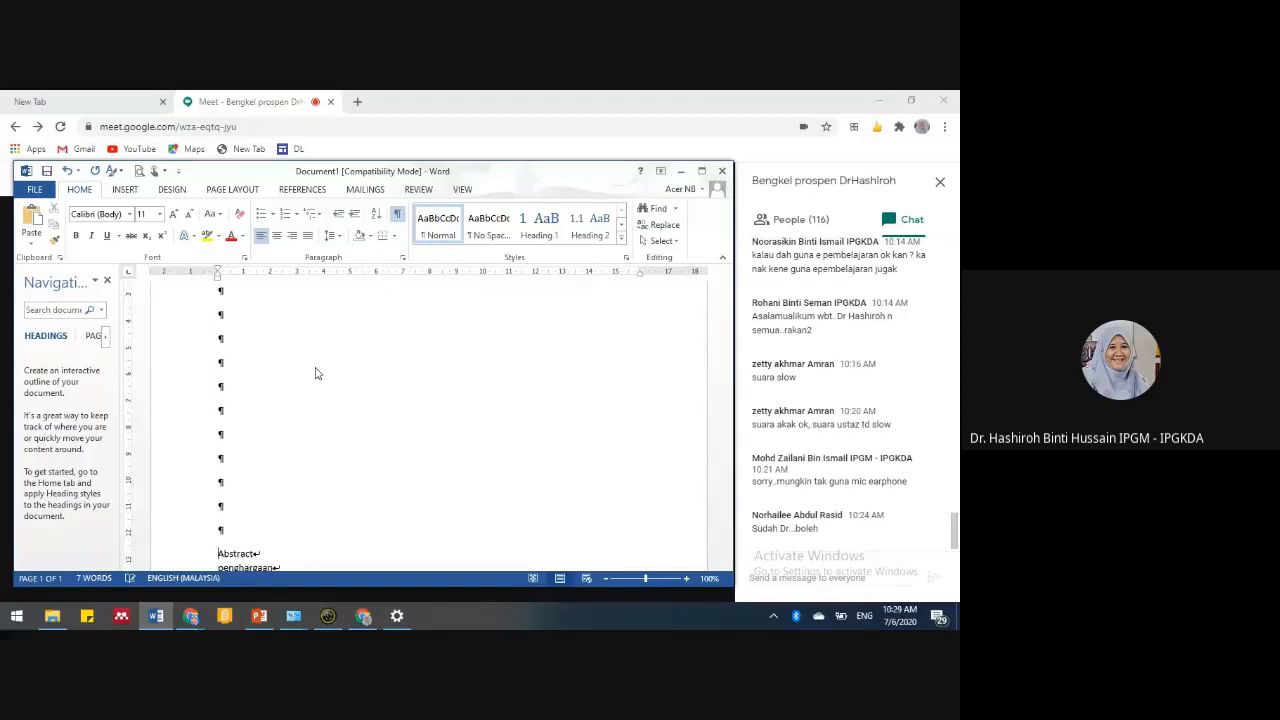
key("Return")
key("Return")
key("Return")
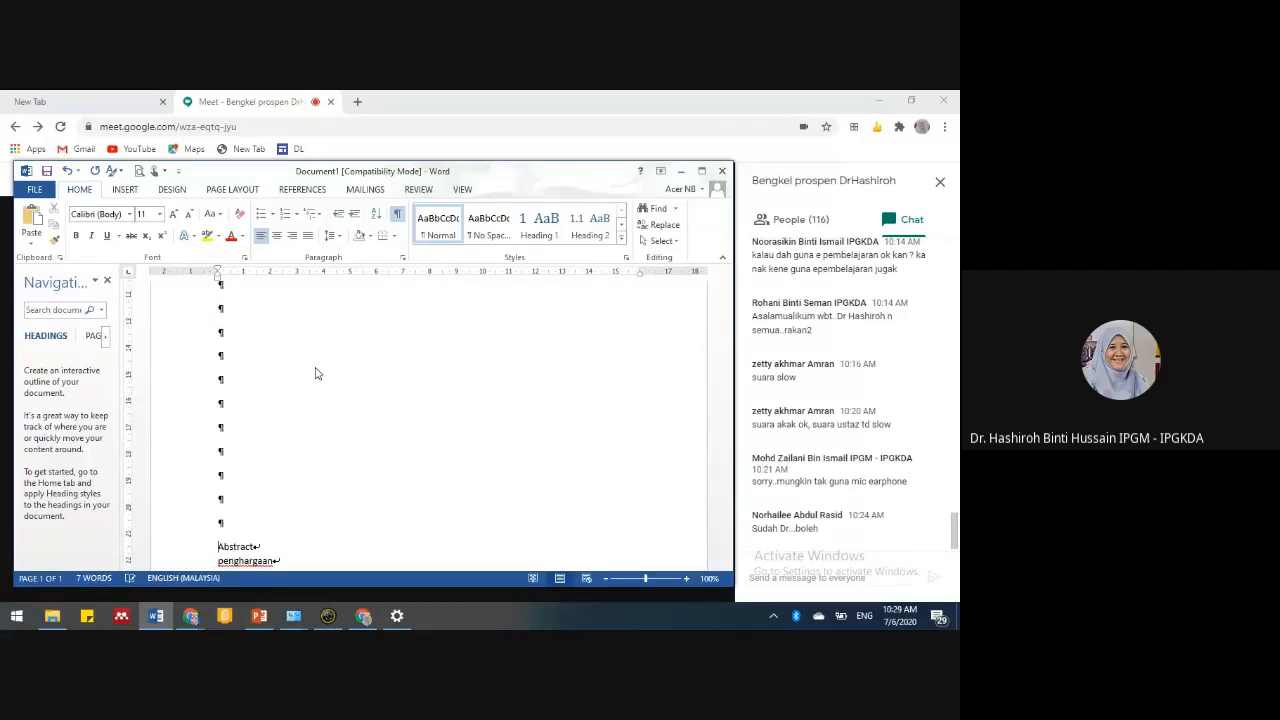
key("Return")
key("Return")
key("Return")
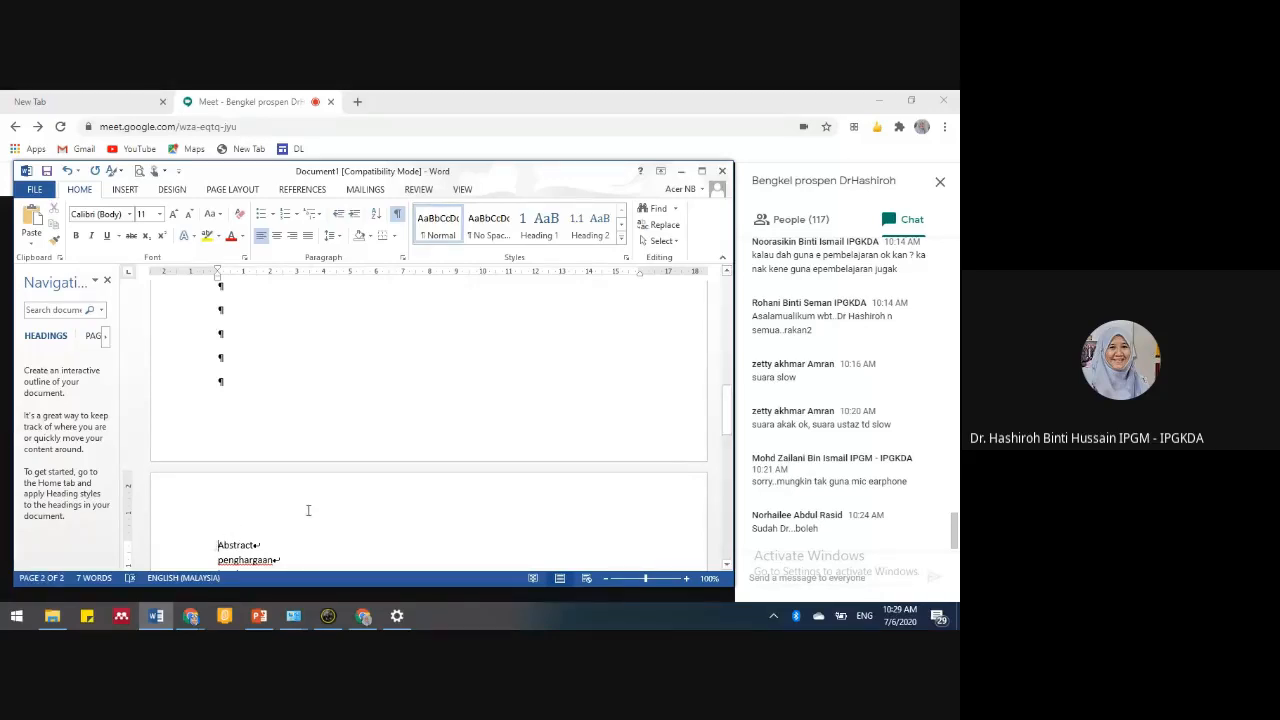
key("Return")
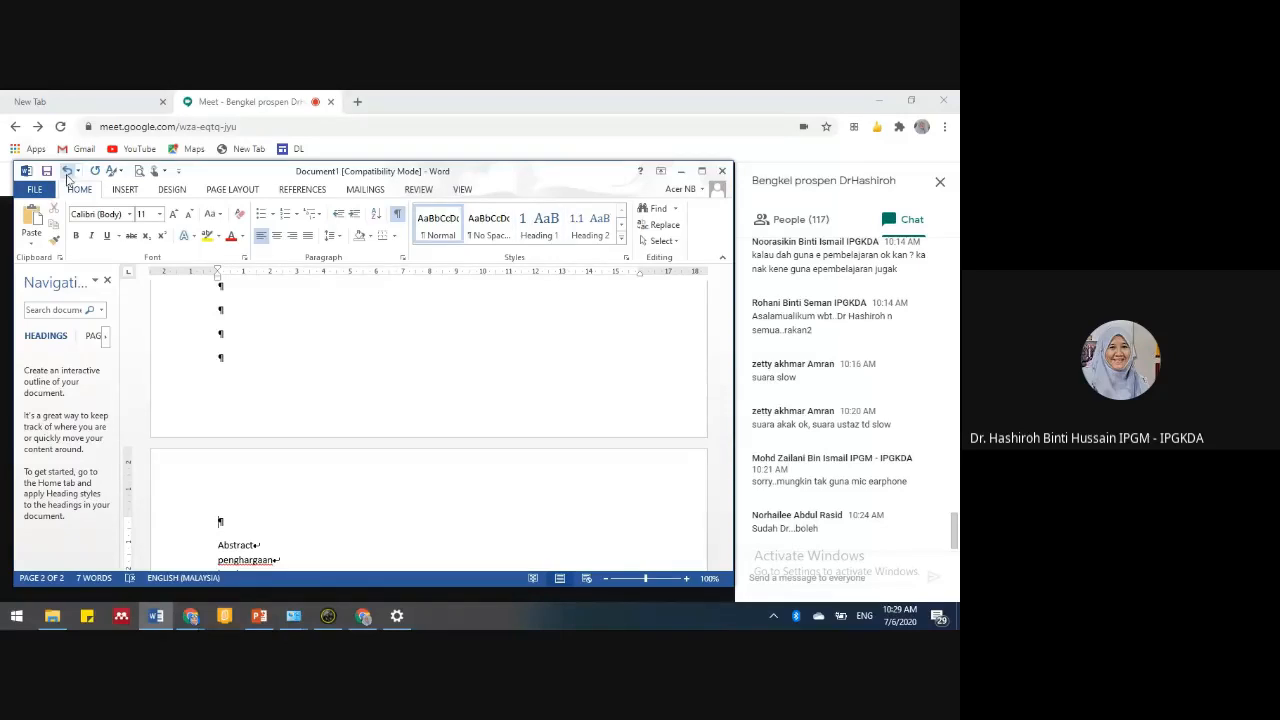
- Undo the empty paragraphs before "Abstract" and the earlier multilevel list changes
left_click(67, 172)
left_click(70, 173)
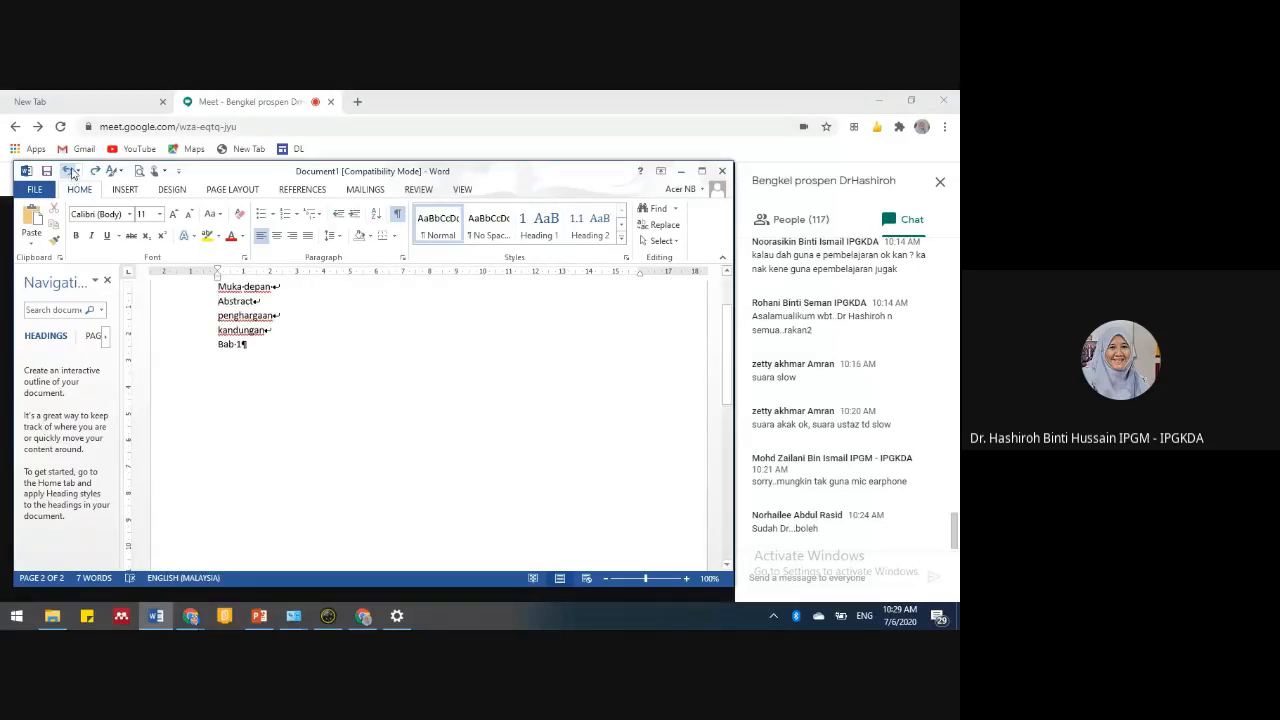
left_click(68, 172)
left_click(68, 172)
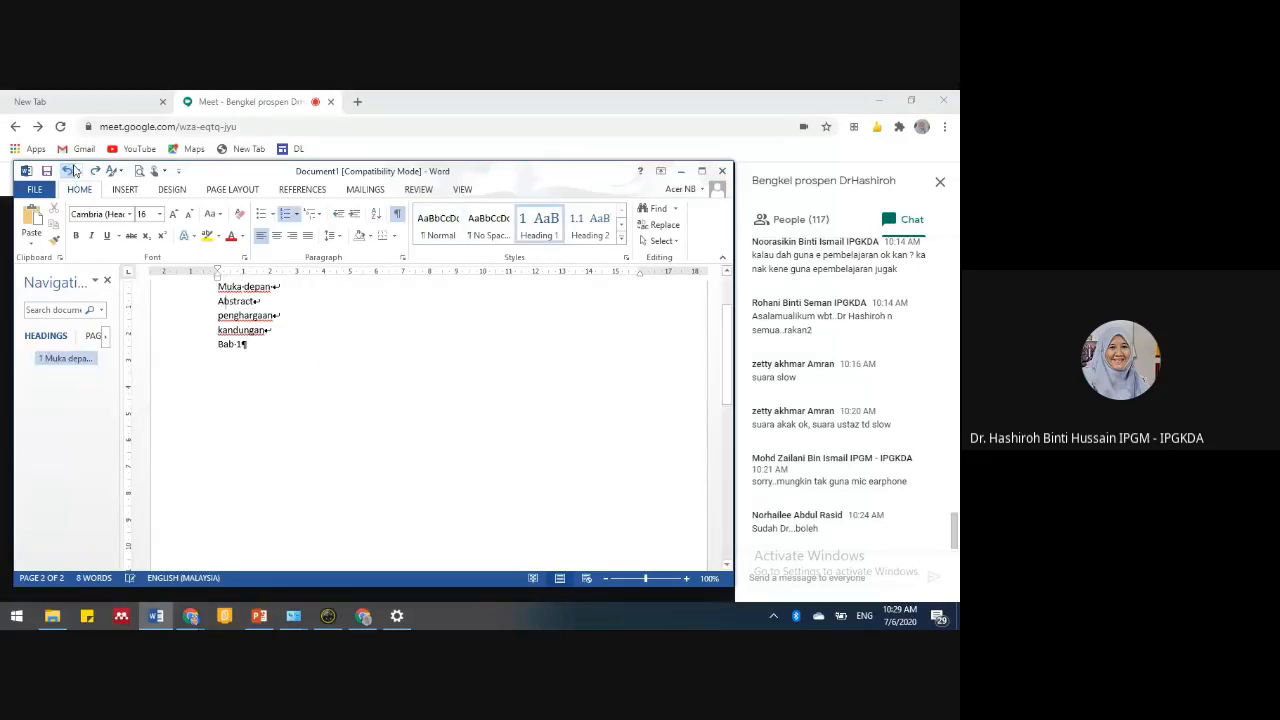
- Insert empty paragraphs between "Muka depan" and "Abstract" until "Abstract" starts the second page
key("Return")
key("Return")
key("Return")
key("Return")
key("Return")
key("Return")
key("Return")
key("Return")
key("Return")
key("Return")
key("Return")
key("Return")
key("Return")
key("Return")
key("Return")
key("Return")
key("Return")
key("Return")
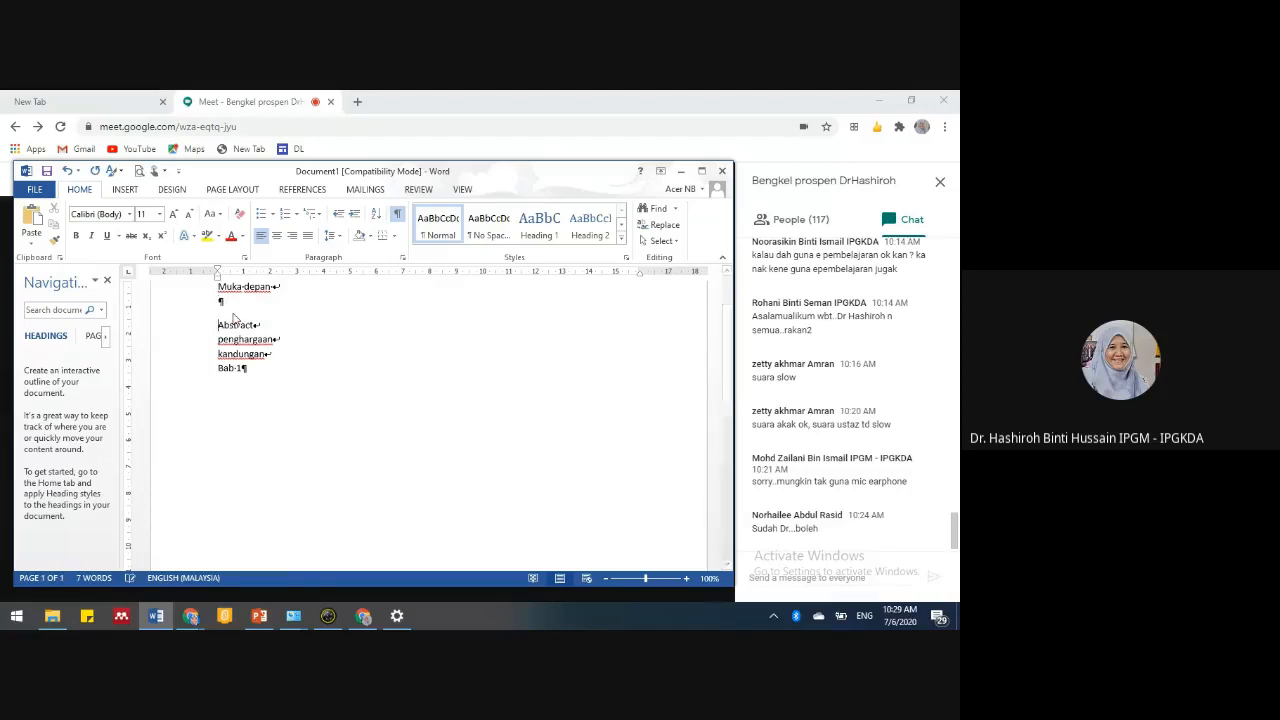
key("Return")
key("Return")
key("Return")
key("Return")
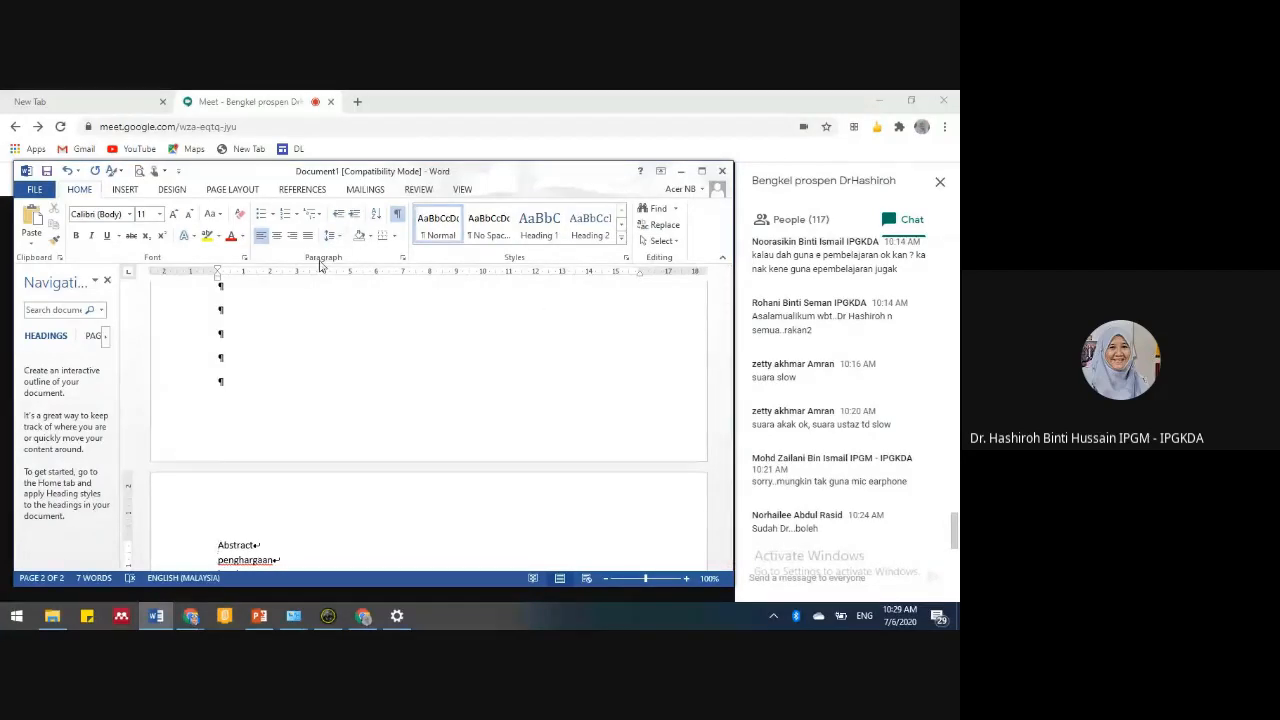
- Try applying the "1 Heading 1, 1.1 Heading 2" multilevel list to the "Abstract" block on the second page, and undo it
left_click(319, 216)
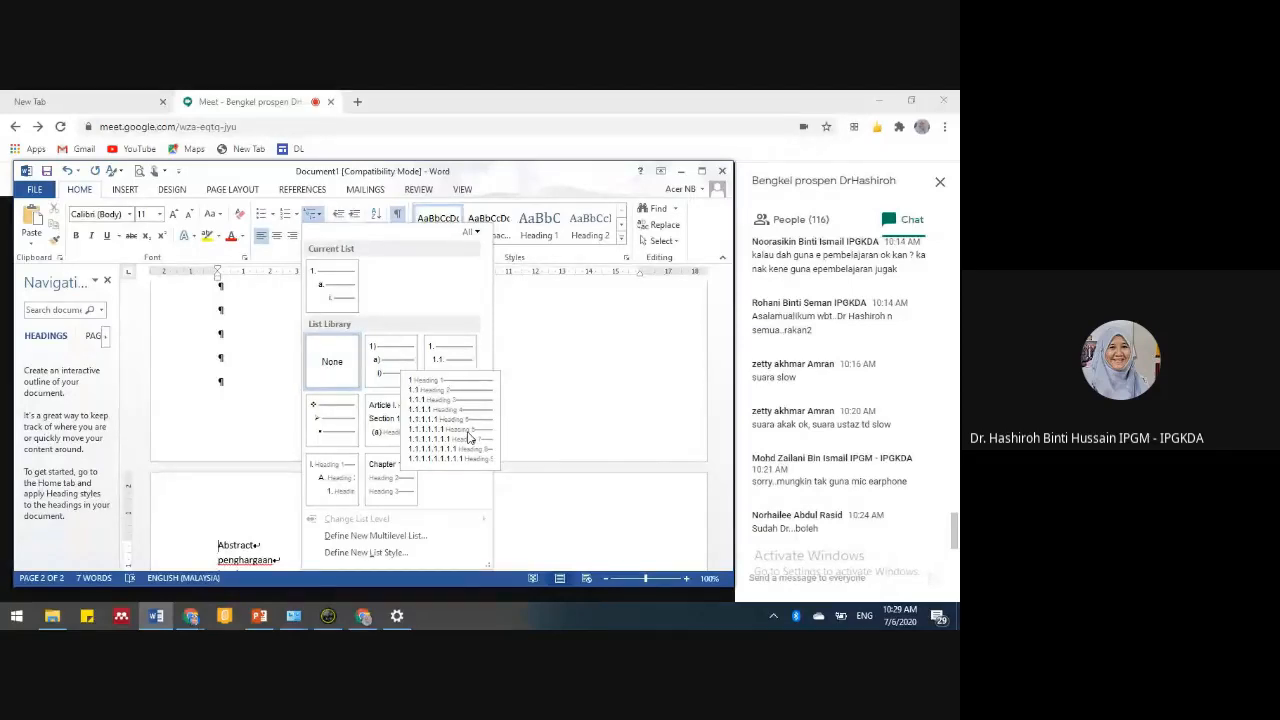
left_click(467, 437)
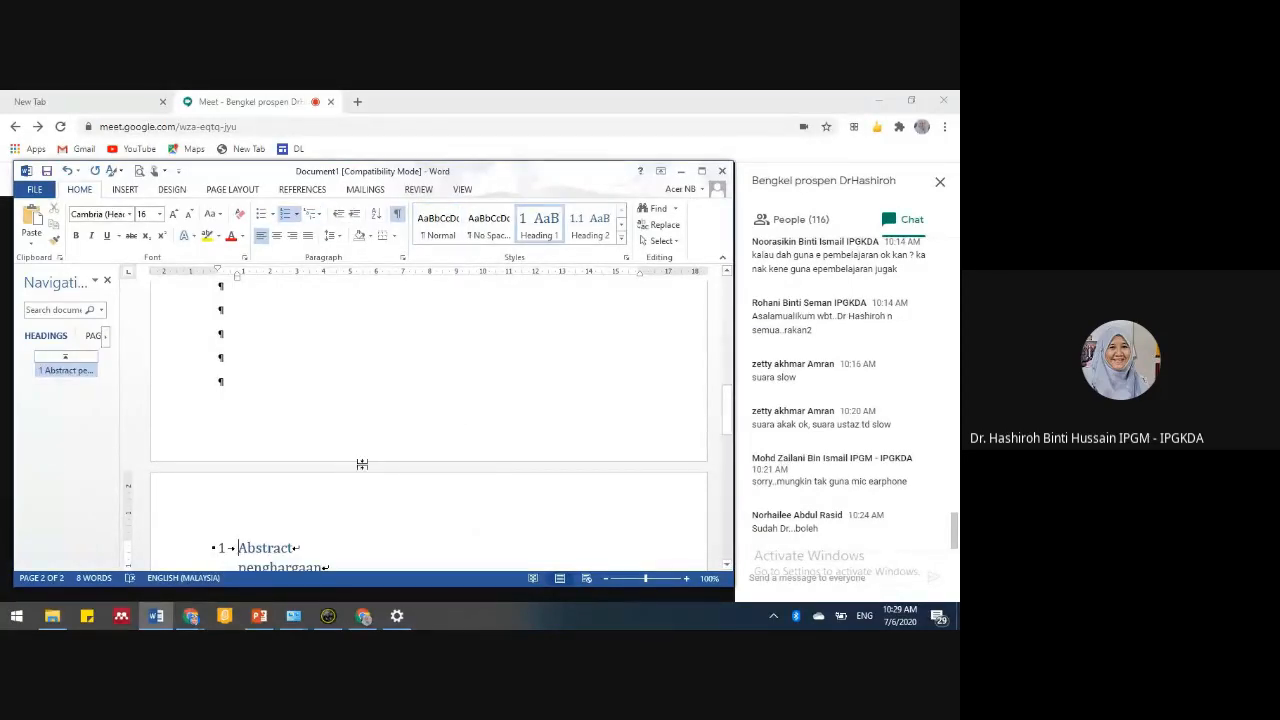
key("ctrl+z")
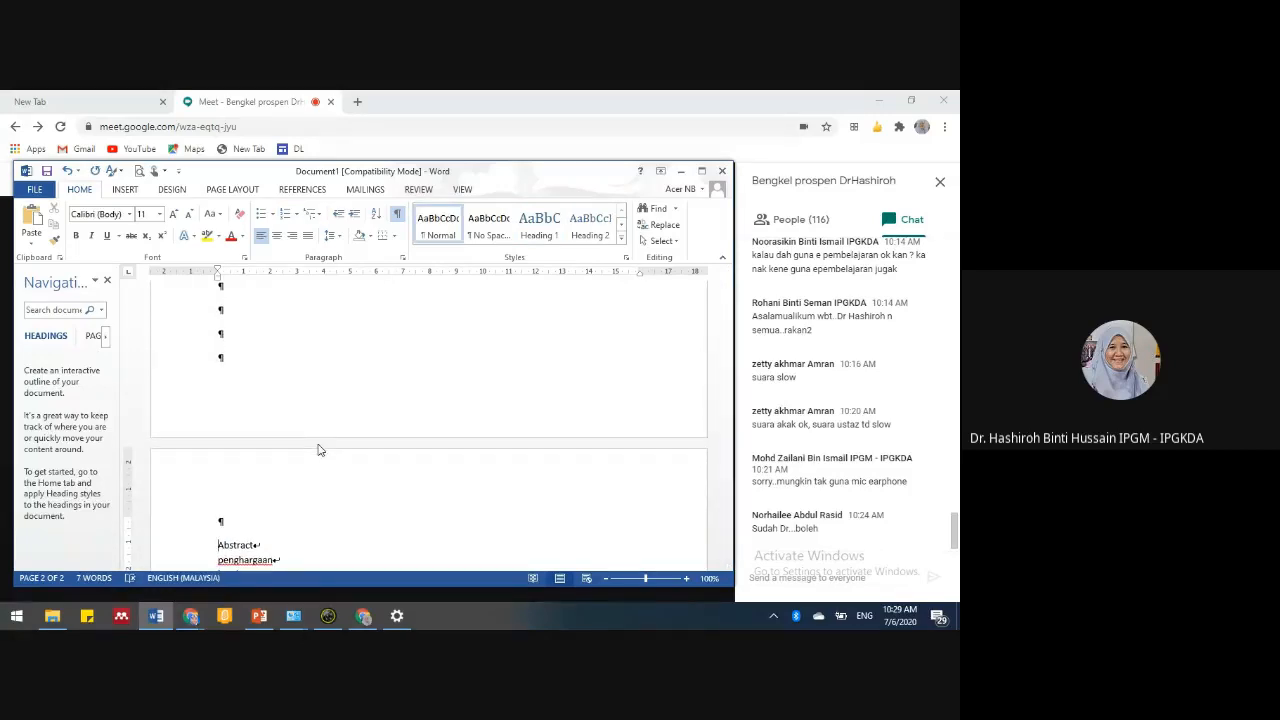
- Apply the "1 Heading 1, 1.1 Heading 2" multilevel list to the empty paragraph above "Abstract"
left_click(321, 222)
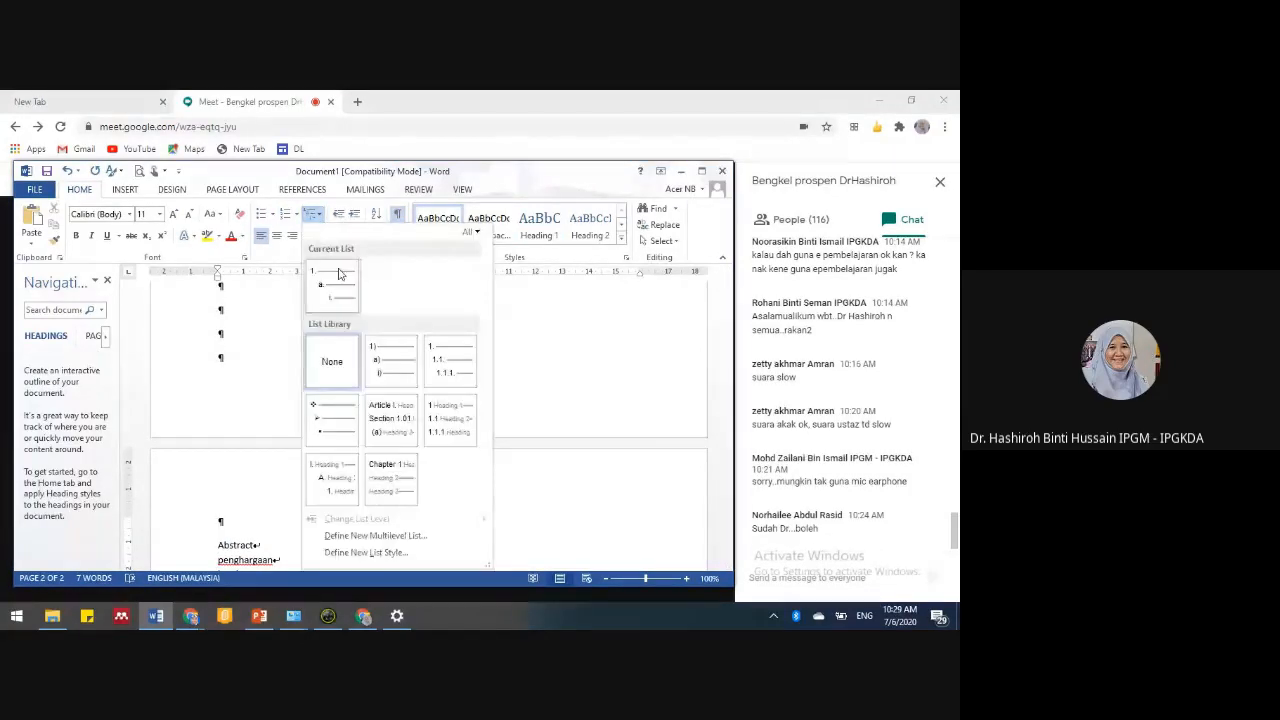
left_click(441, 421)
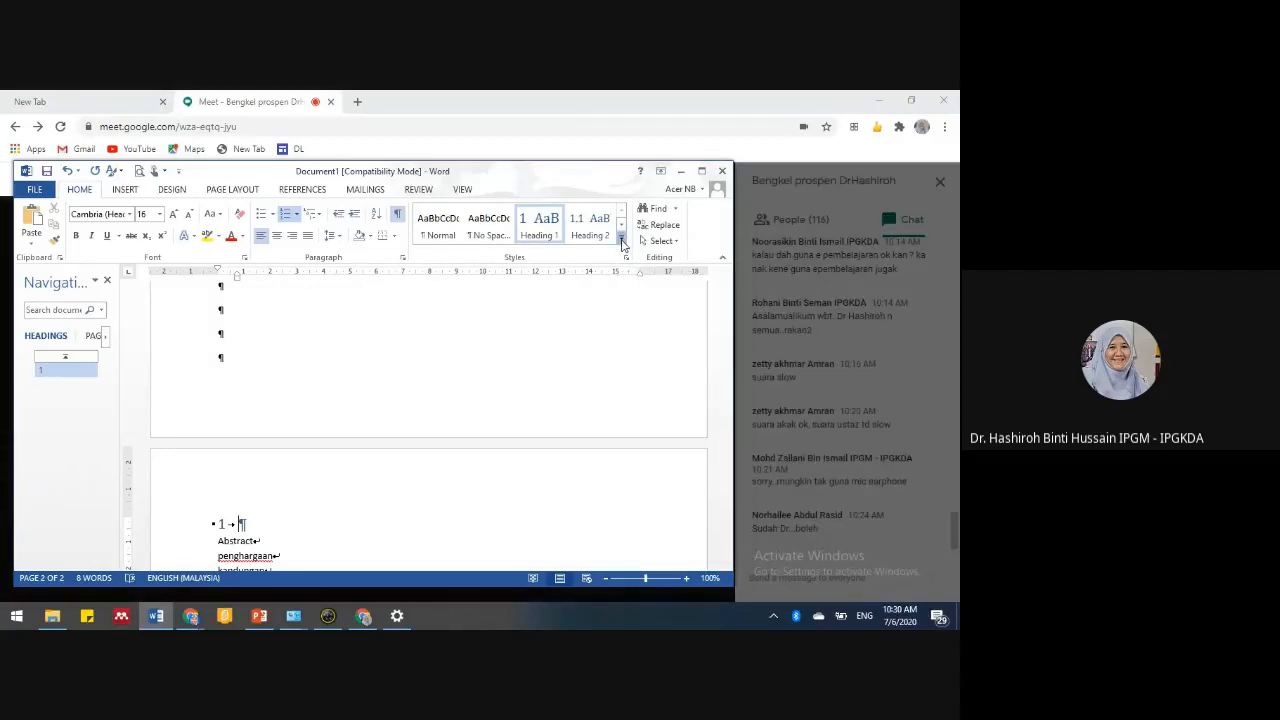
left_click(621, 243)
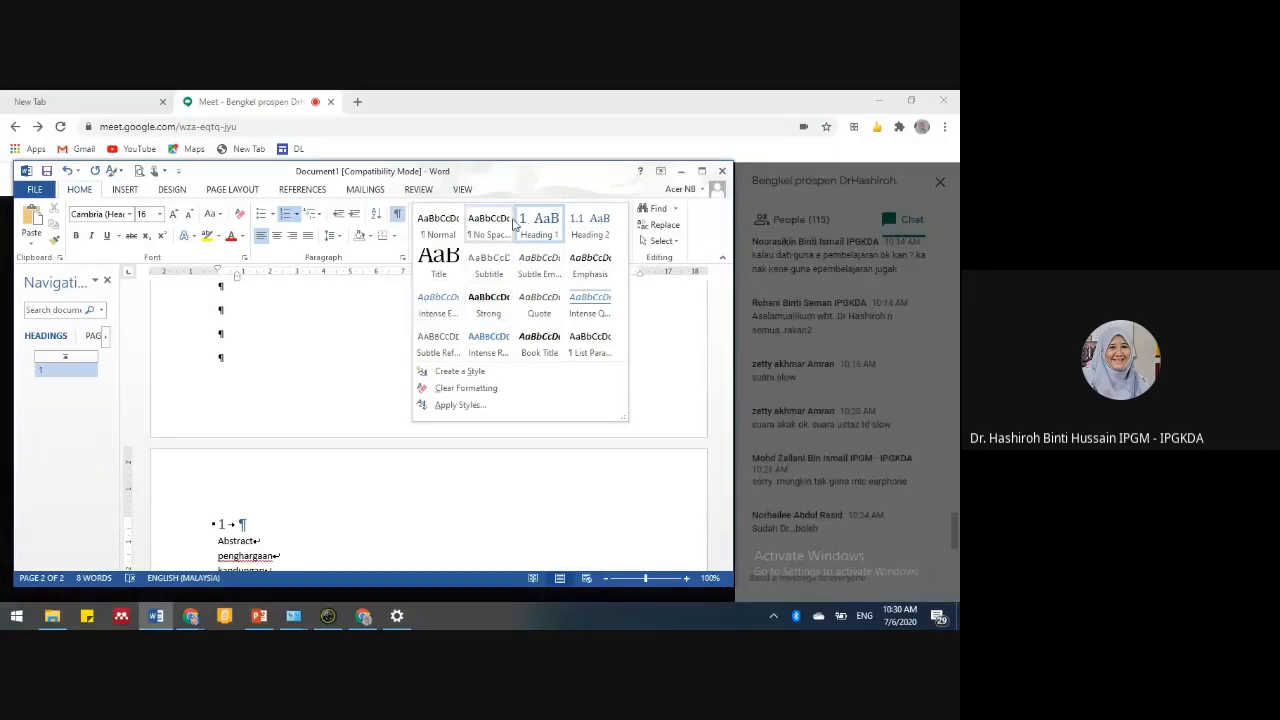
left_click(283, 319)
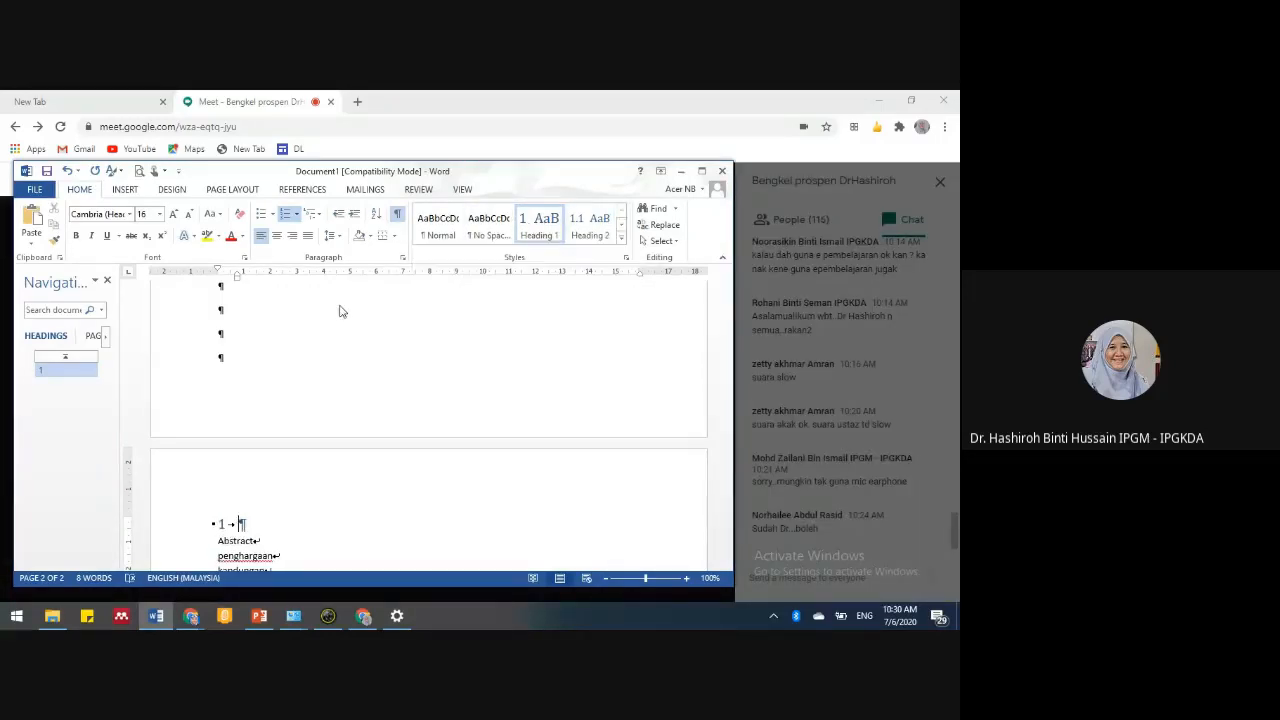
- Define a new multilevel list whose level 1 number format is "BAB 1" with the 1, 2, 3 number style
left_click(320, 218)
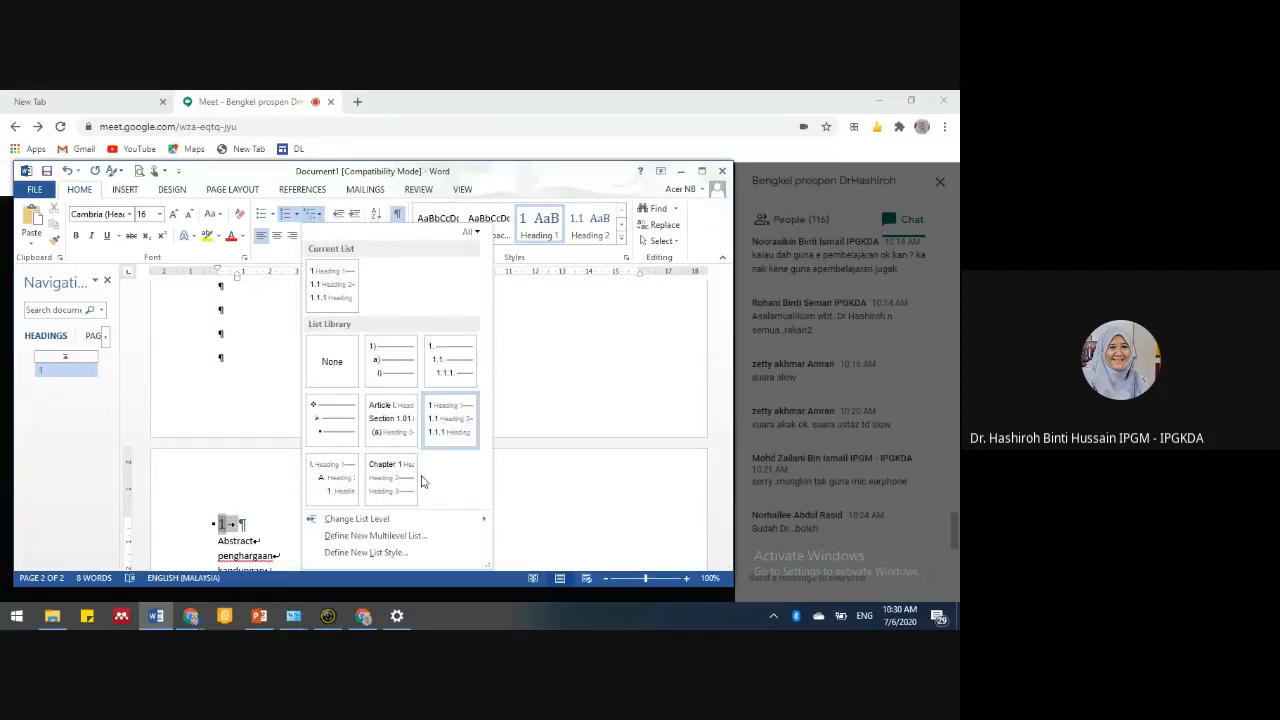
mouse_move(383, 520)
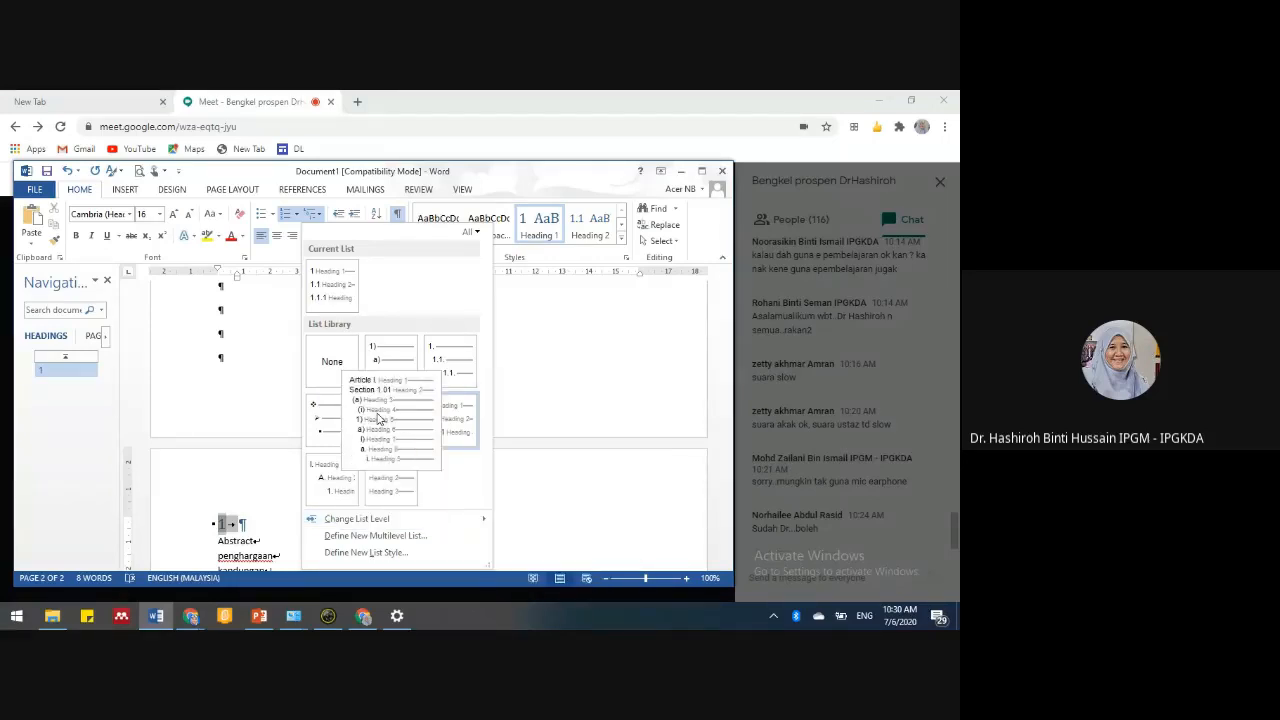
left_click(386, 539)
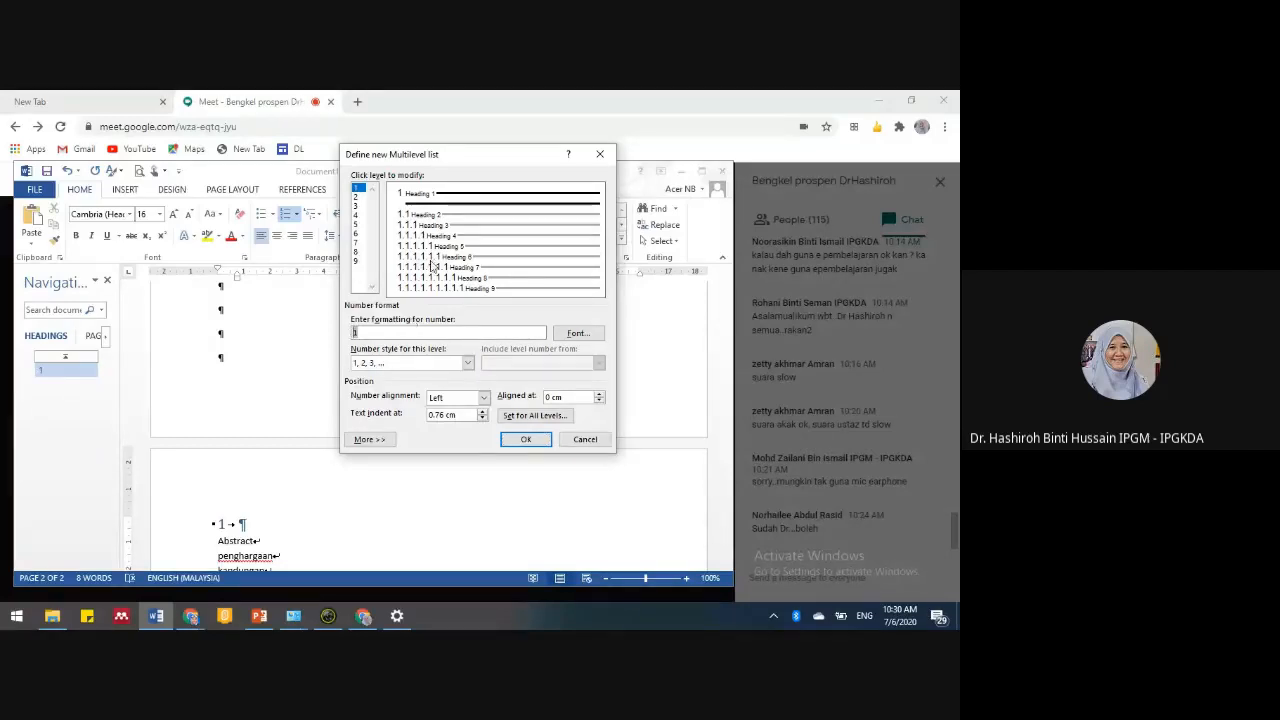
type("BAB")
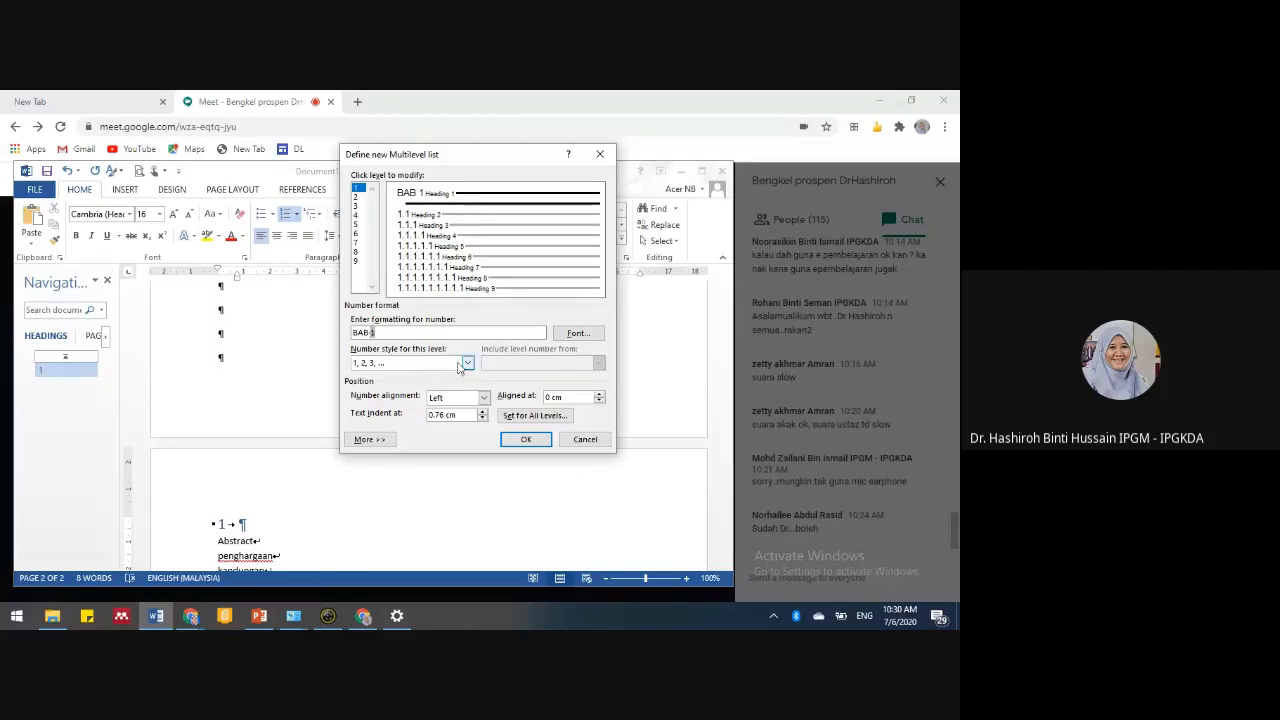
left_click(467, 363)
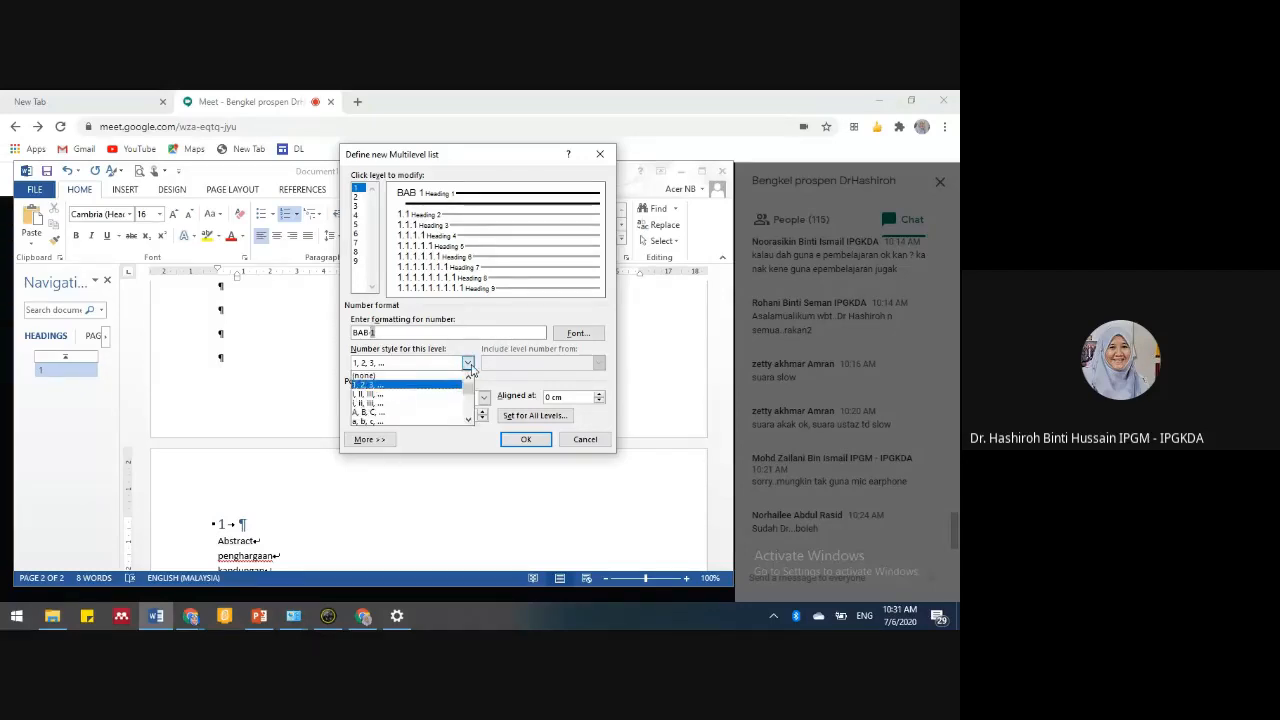
left_click(469, 367)
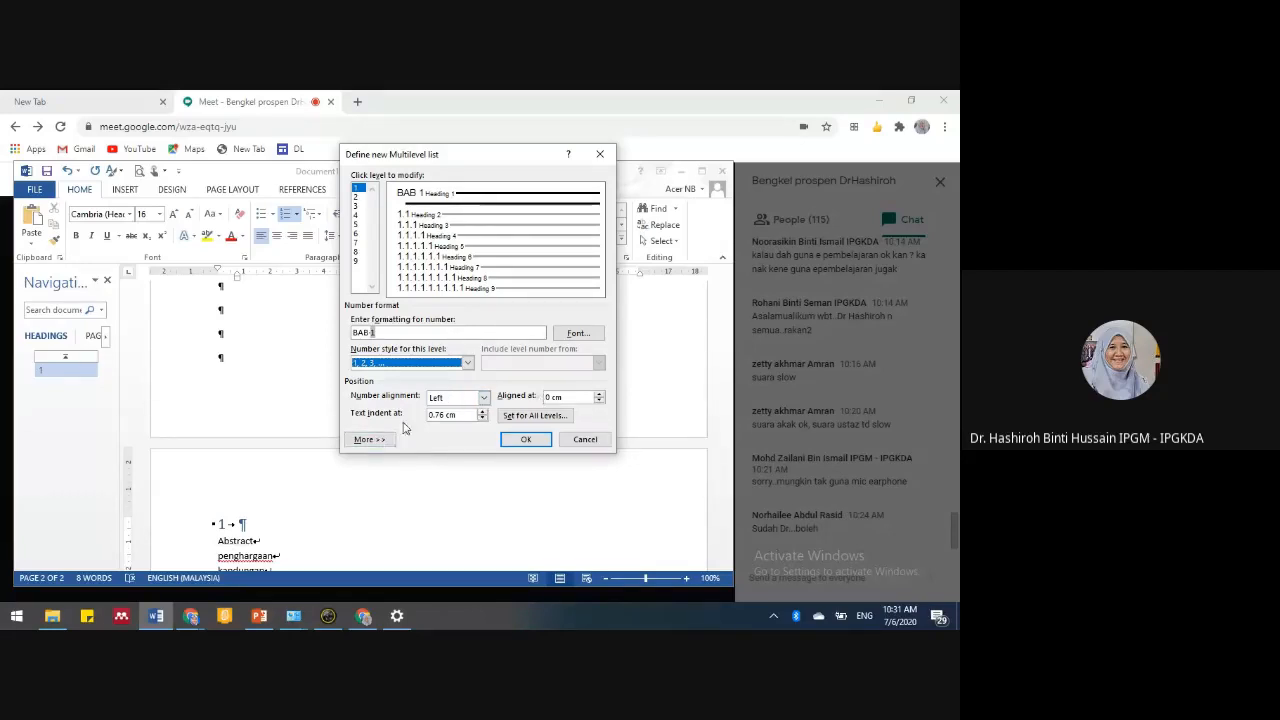
- Show the additional list settings and set level 1 to Centered number alignment, aligned at 0 cm, with a 0 cm text indent
left_click(367, 439)
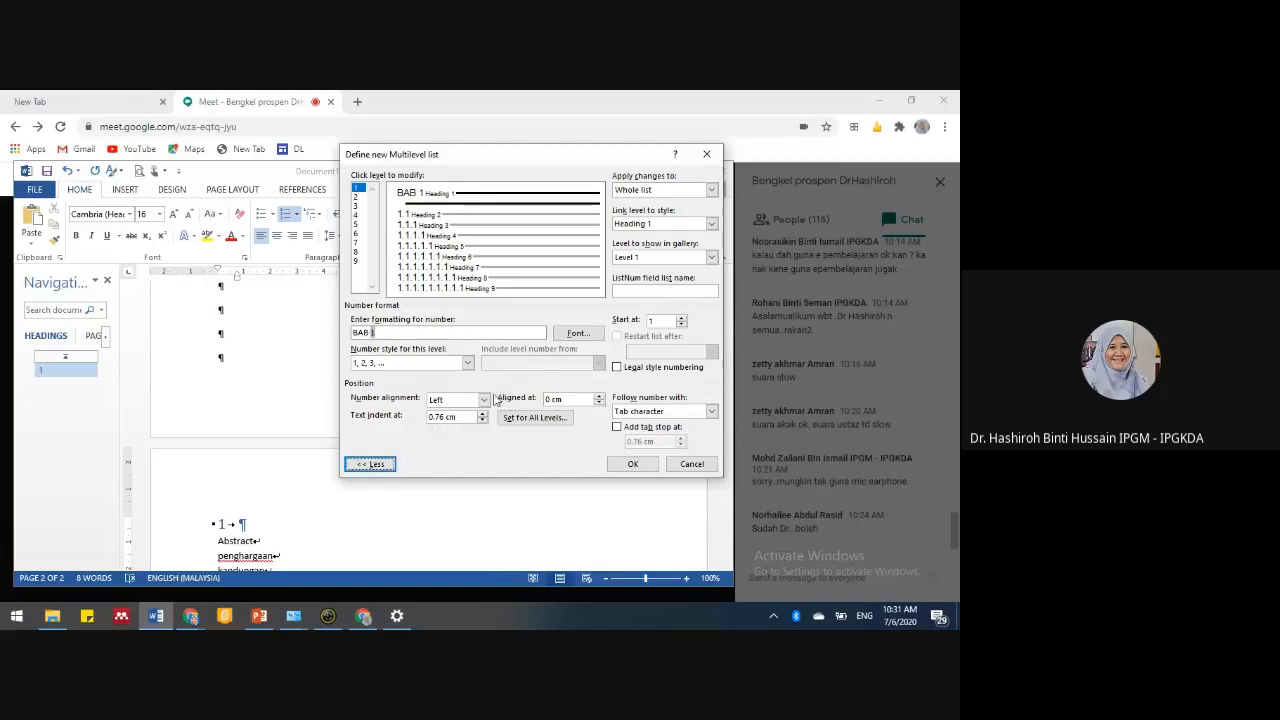
left_click(483, 399)
left_click(465, 417)
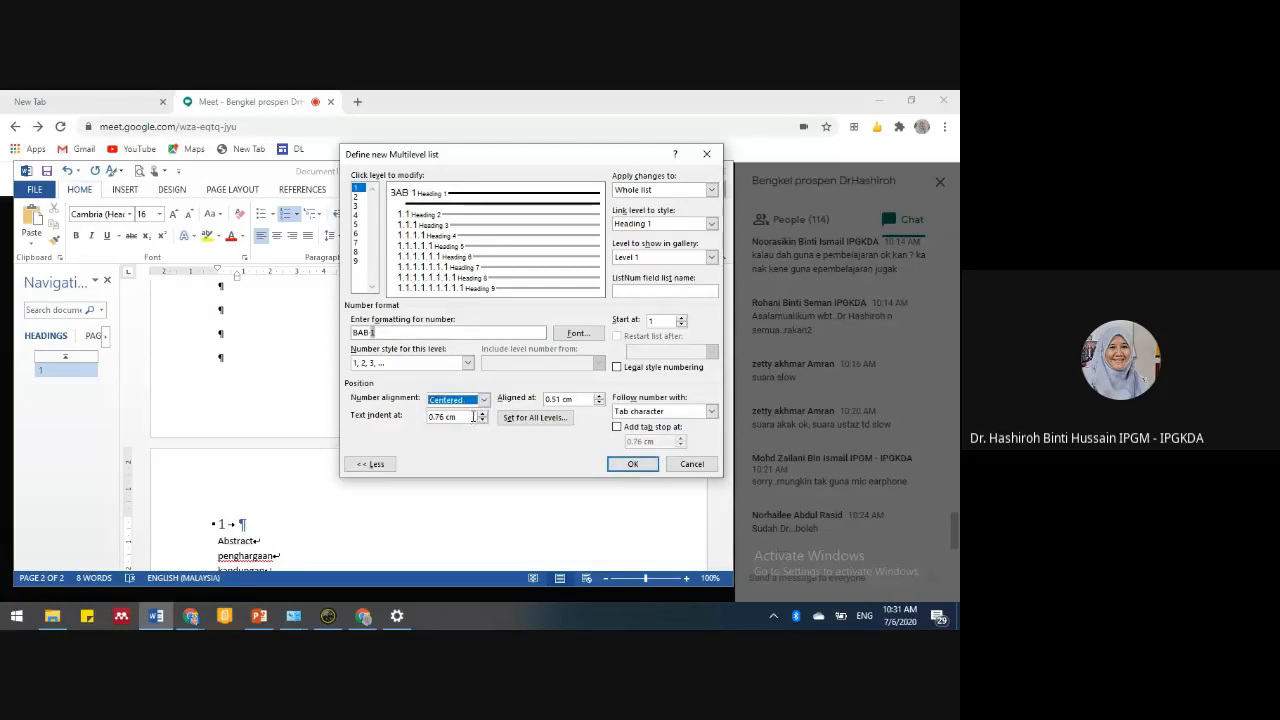
left_click(470, 400)
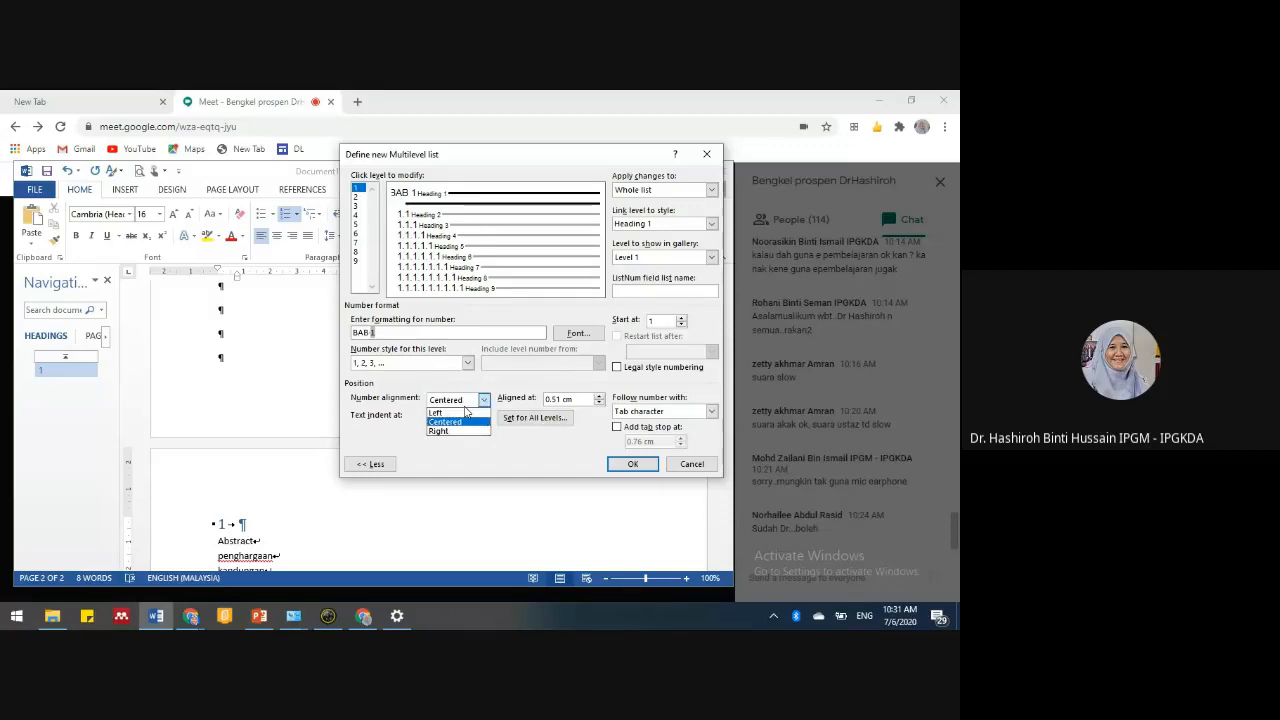
left_click(481, 400)
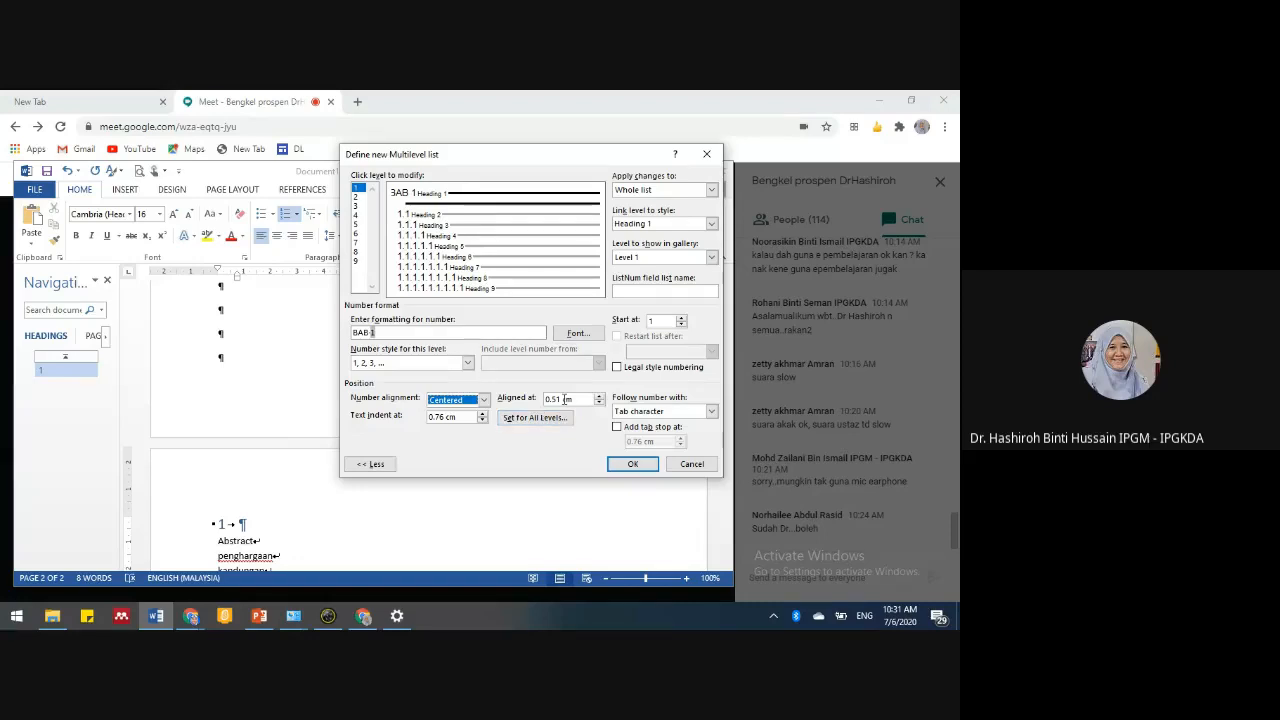
double_click(565, 399)
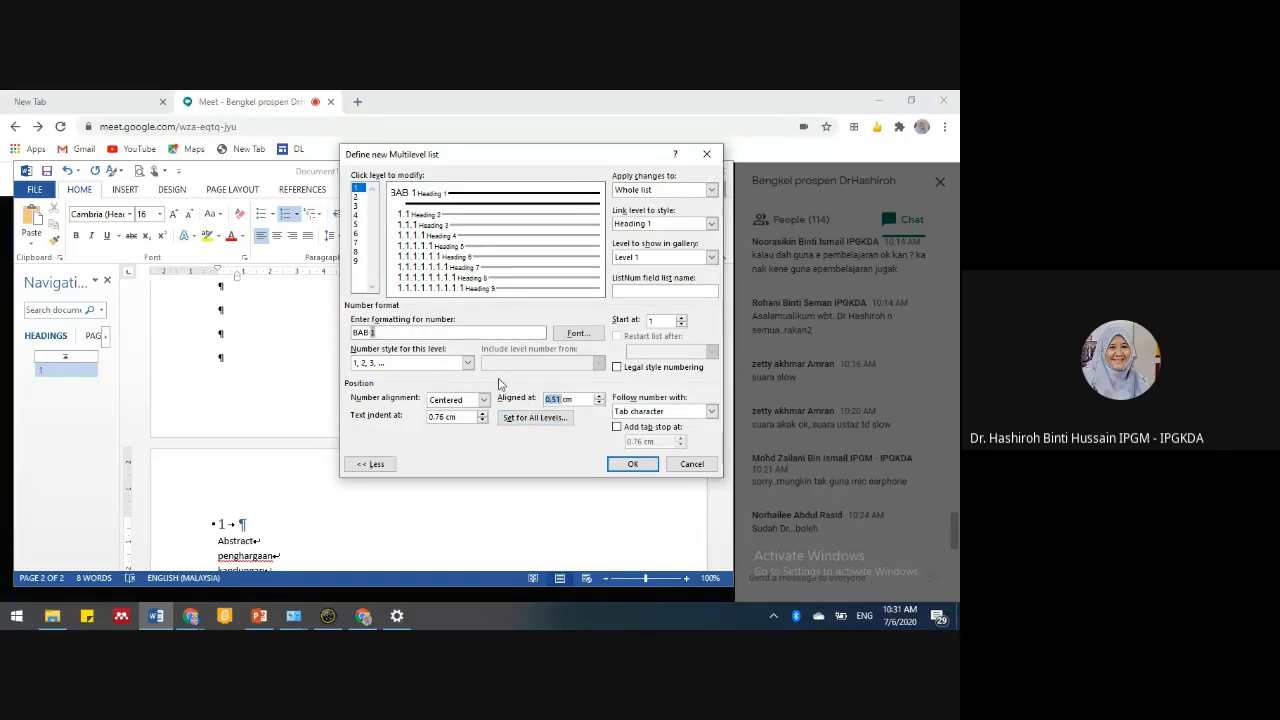
type("0")
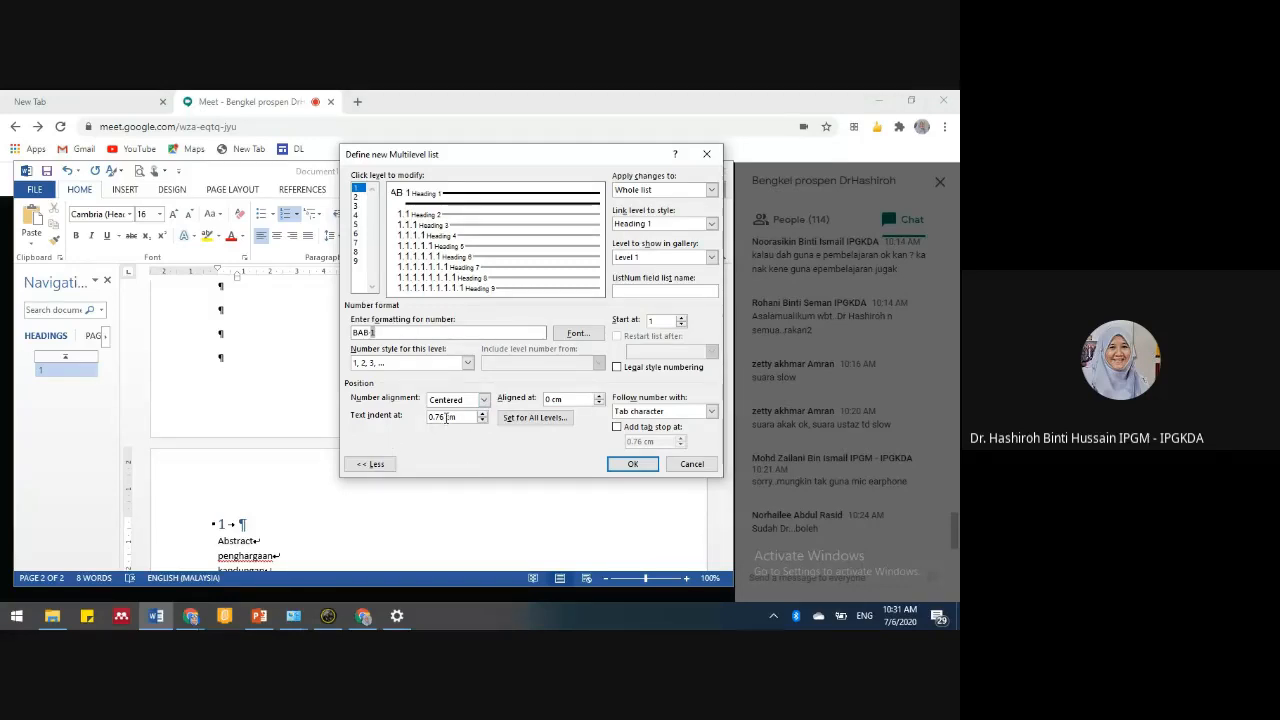
double_click(443, 417)
type("0")
- Set the level 1 number to be followed by Nothing, and apply the new multilevel list
left_click(711, 413)
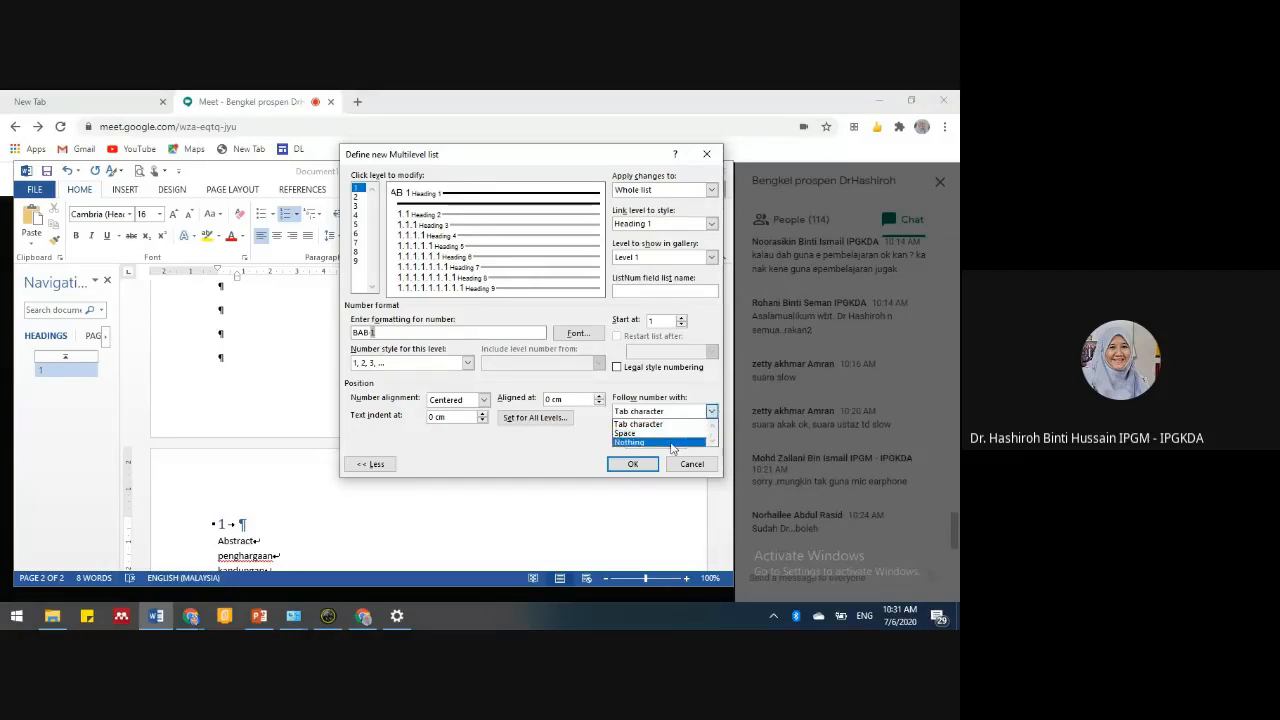
left_click(672, 448)
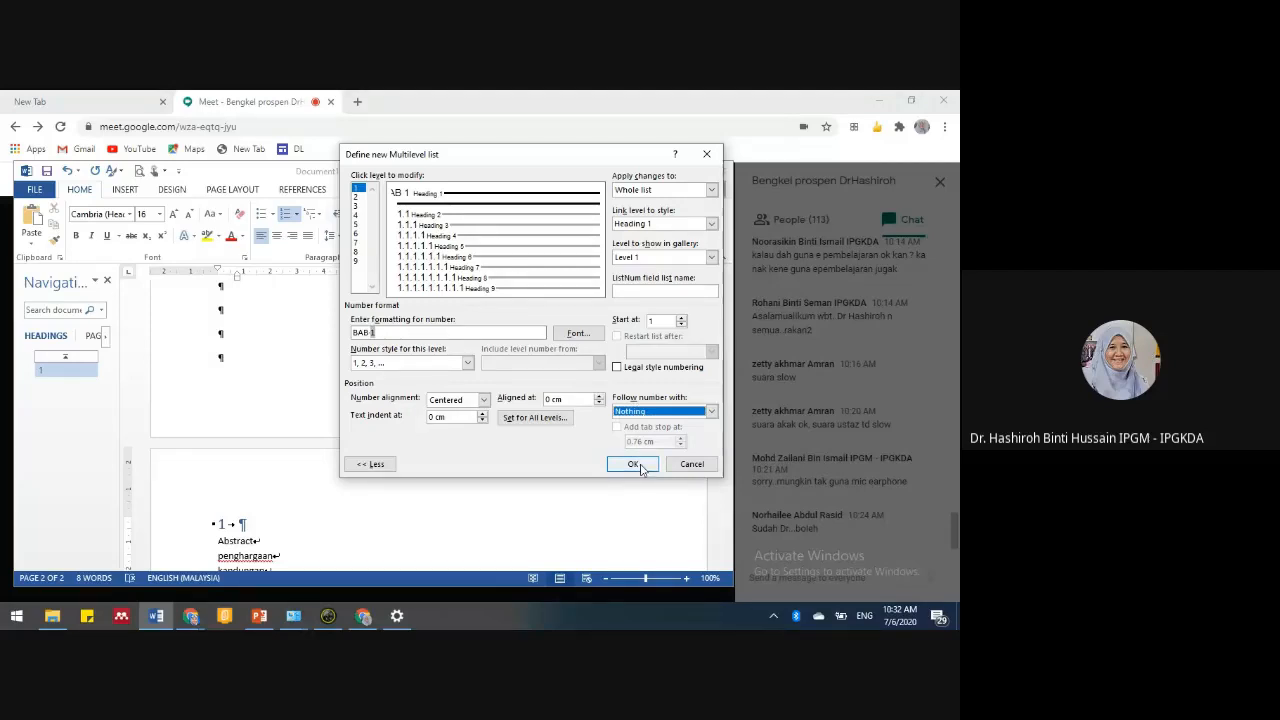
left_click(634, 464)
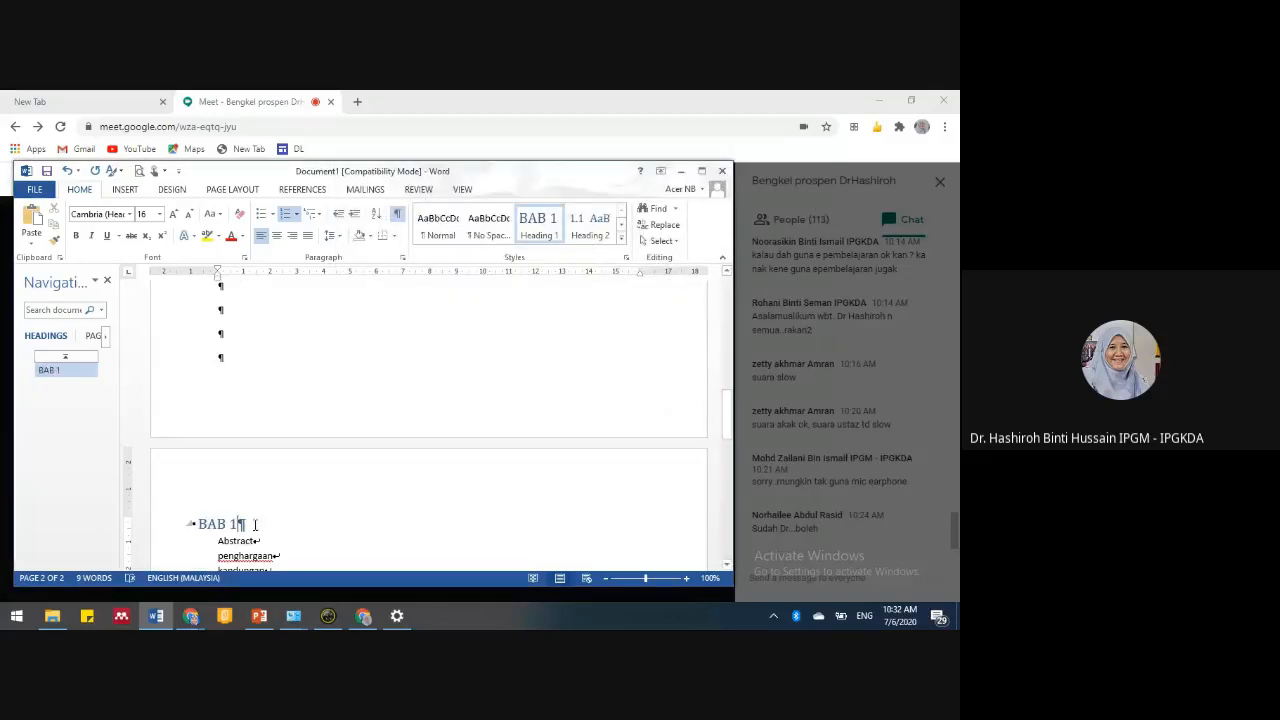
key("Return")
key("ctrl+z")
key("ctrl+z")
key("ctrl+z")
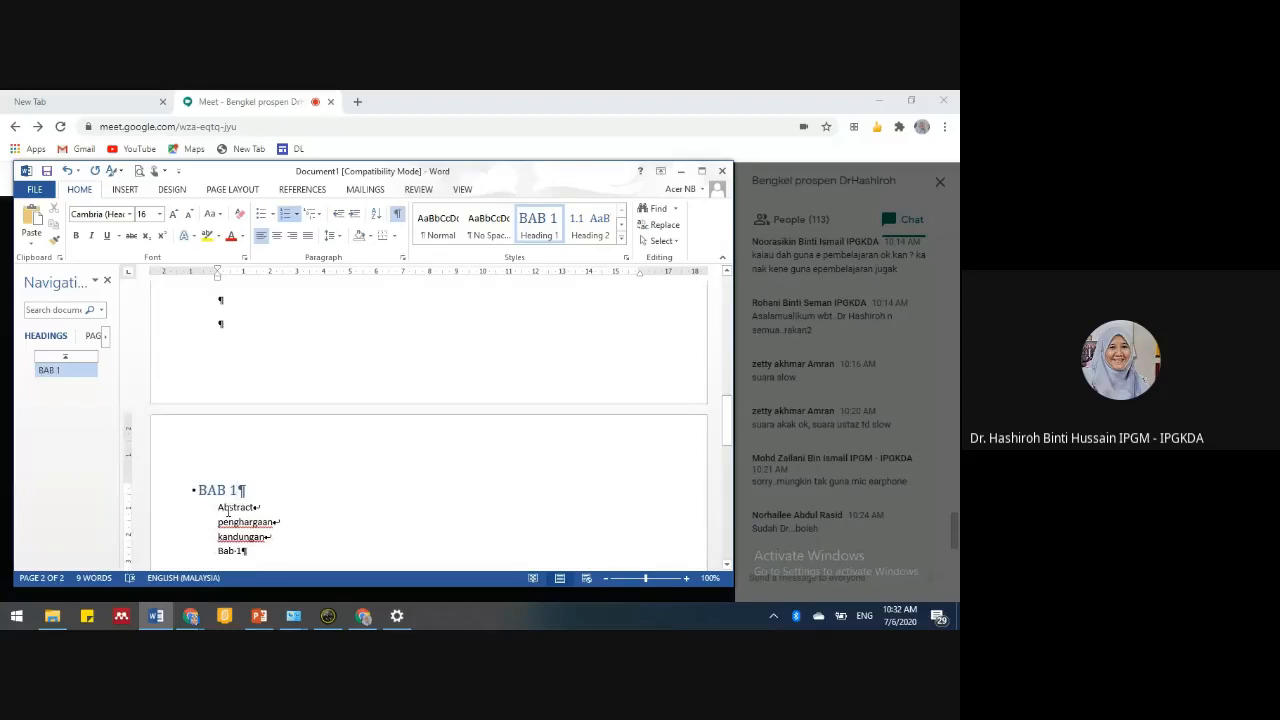
key("Right")
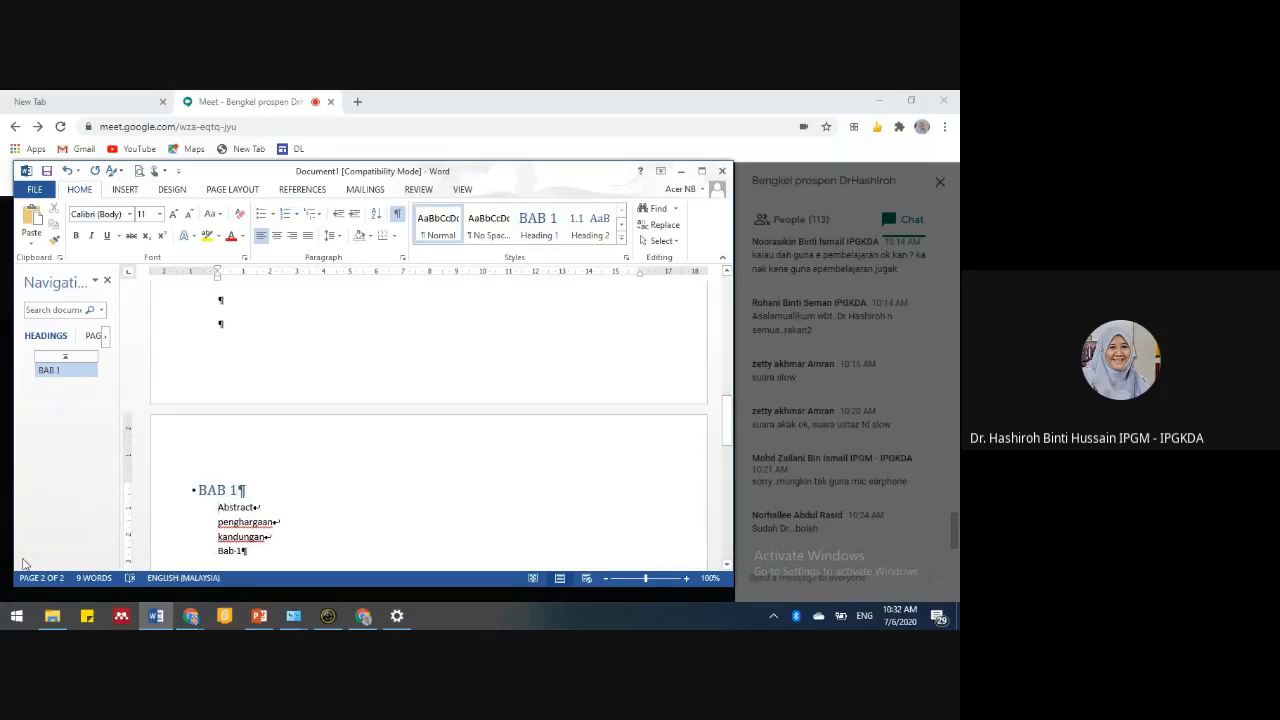
- Move the lines from "Abstract" to "Bab 1" out from under the "BAB 1" heading to the end of the first page
left_click_drag(222, 510, 264, 546)
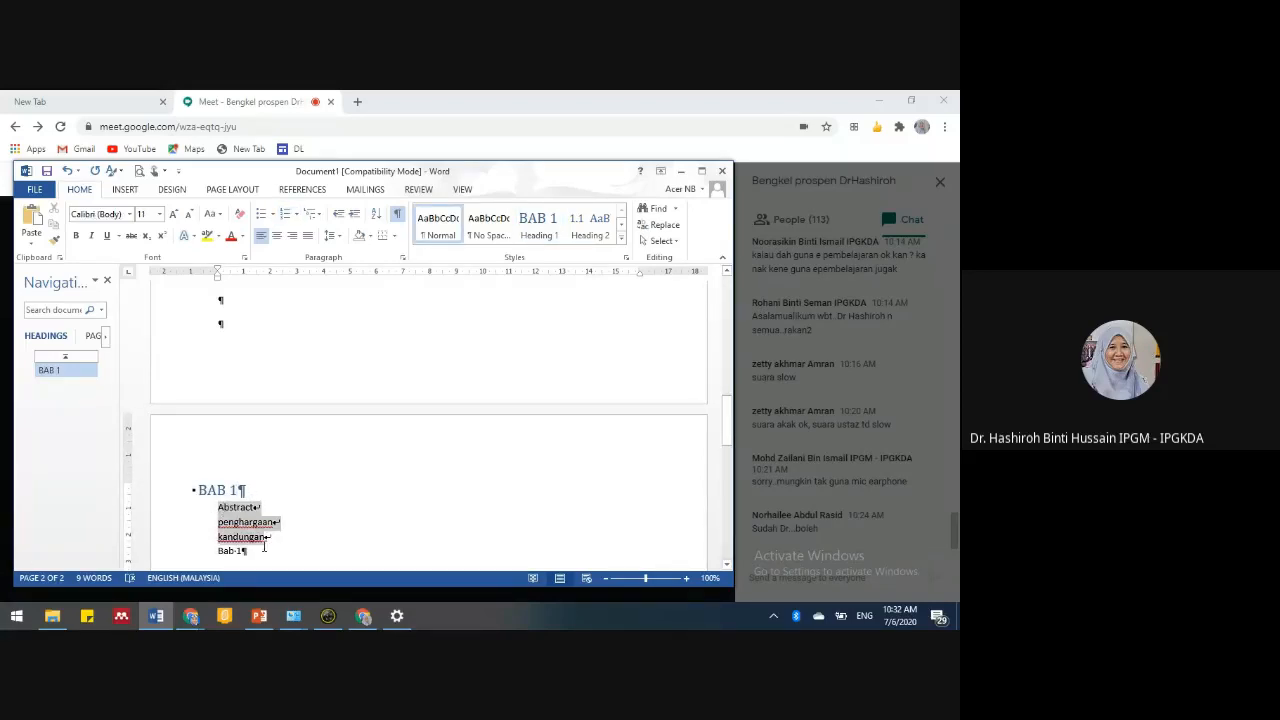
left_click(289, 460)
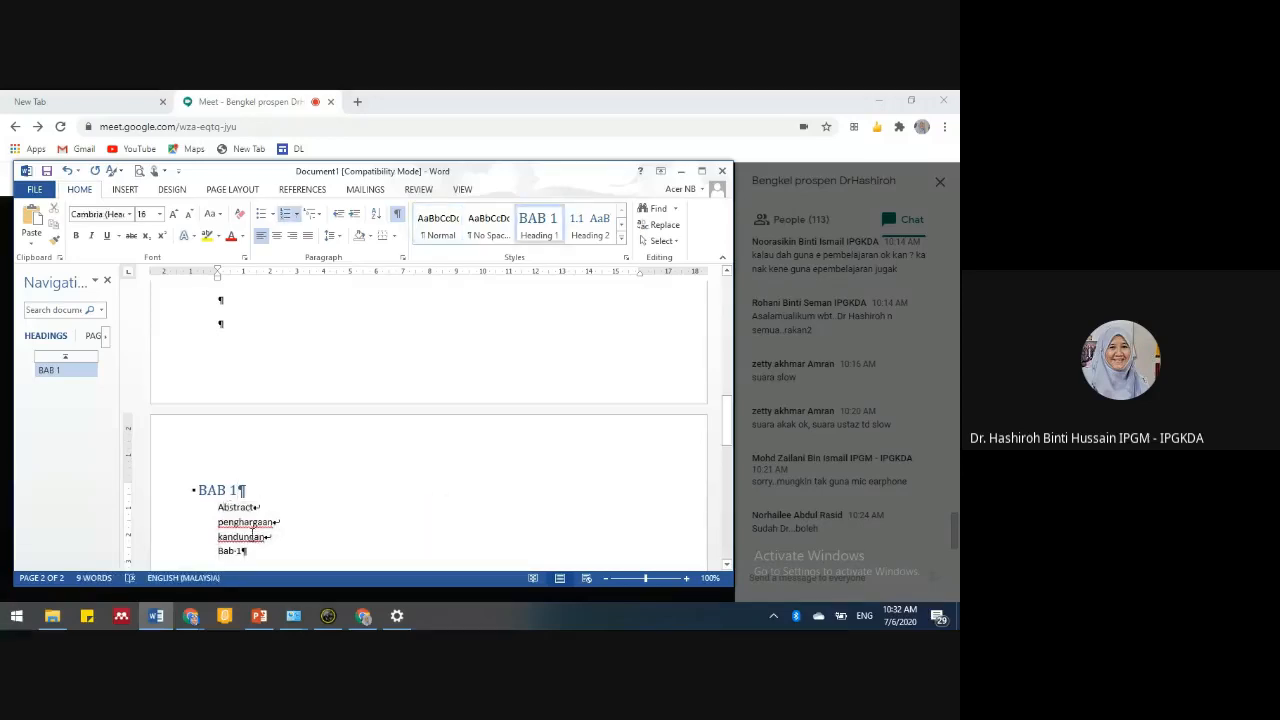
left_click_drag(246, 490, 279, 556)
right_click(255, 543)
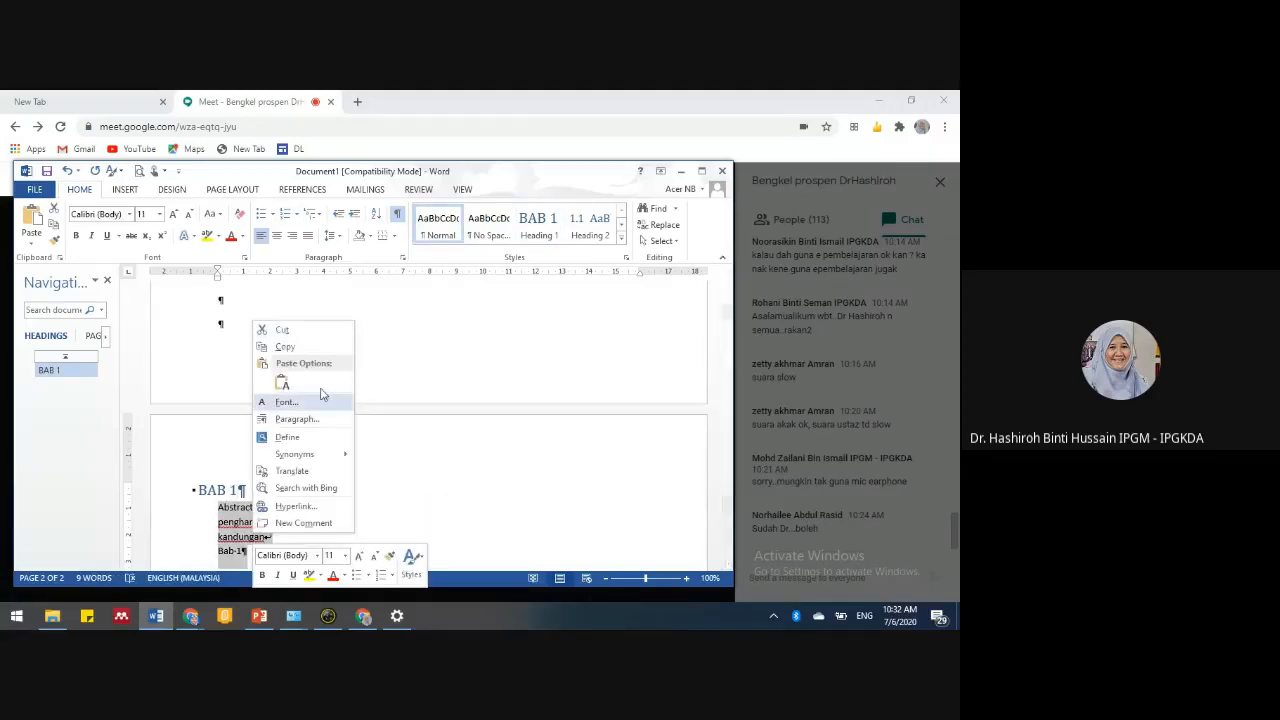
left_click(285, 330)
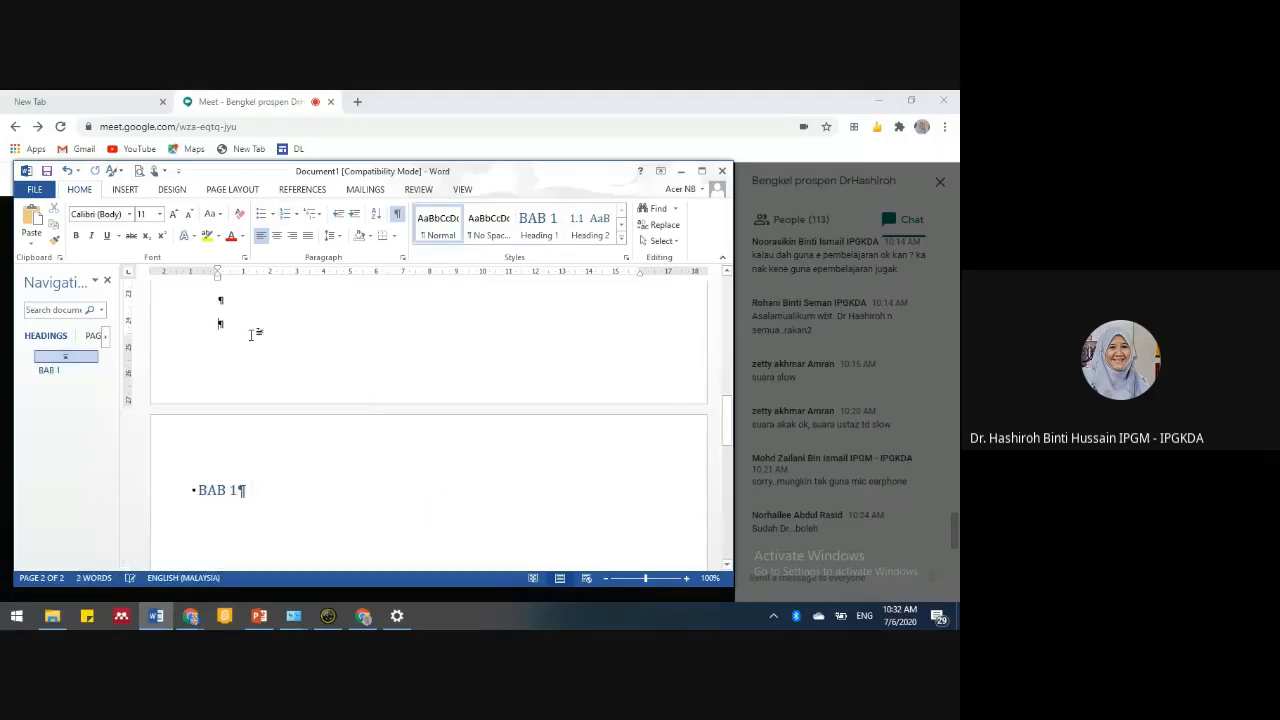
key("ctrl+v")
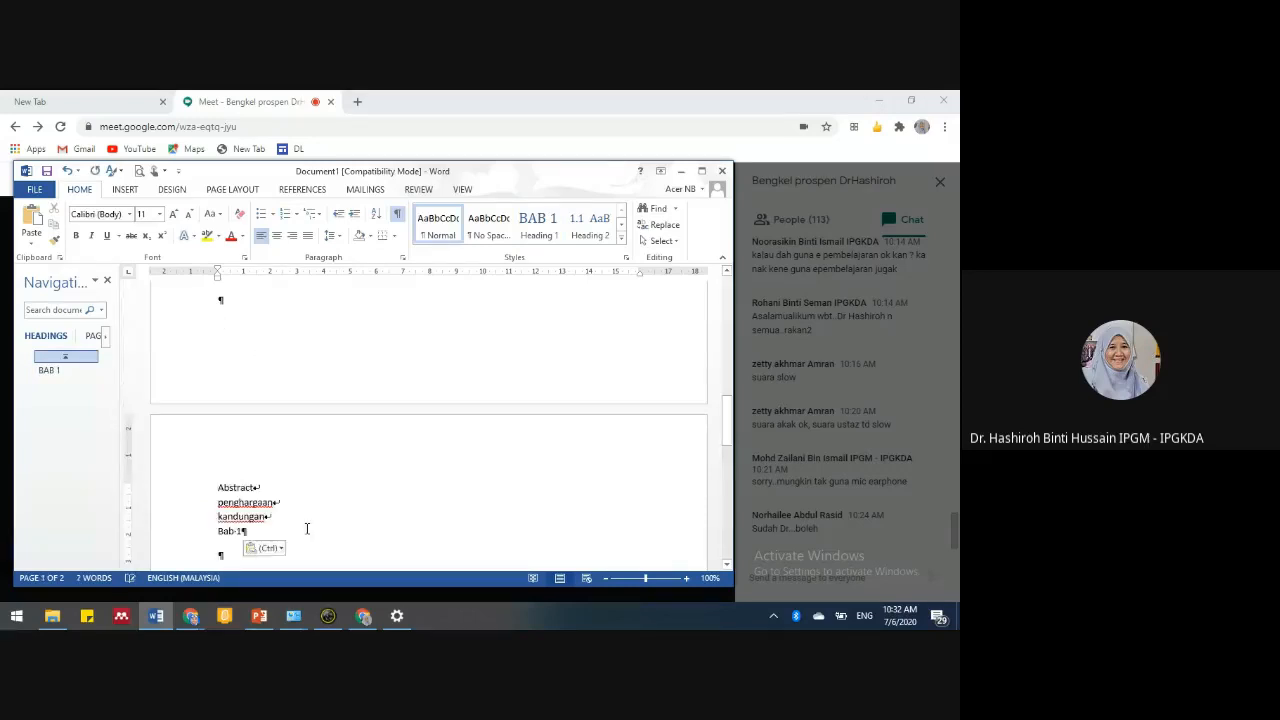
- Try inserting empty paragraphs before "Abstract" to push the block onto the second page, and undo them
left_click(258, 292)
key("Return")
key("Return")
key("Return")
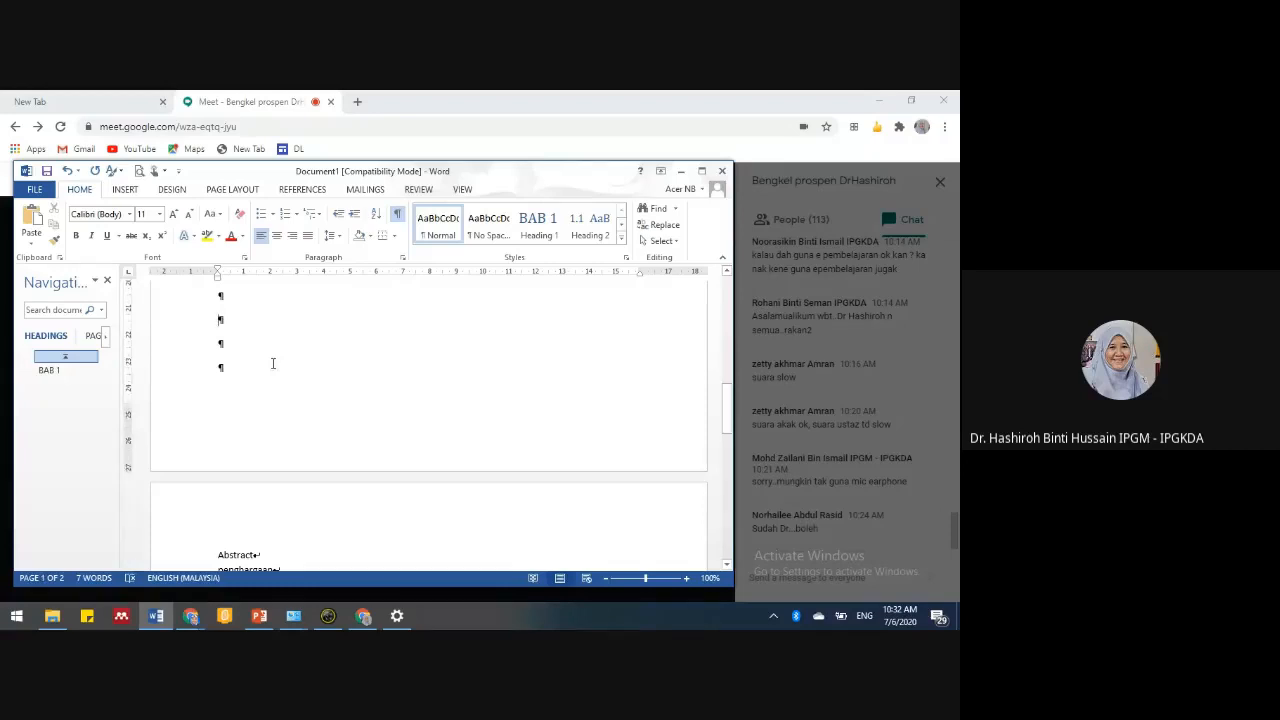
key("ctrl+z")
key("ctrl+z")
key("ctrl+z")
key("ctrl+z")
key("ctrl+z")
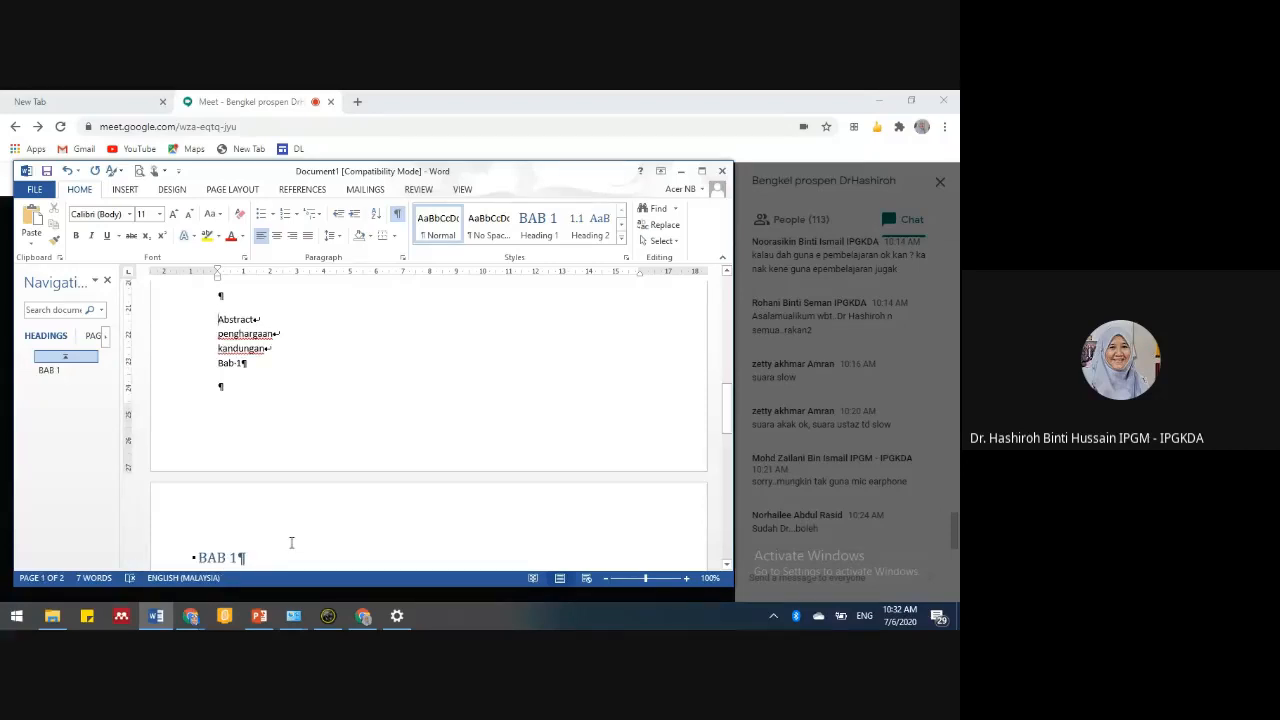
- Modify the Heading 1 style to use the Automatic font colour and centred alignment
scroll(289, 534, "down", 1)
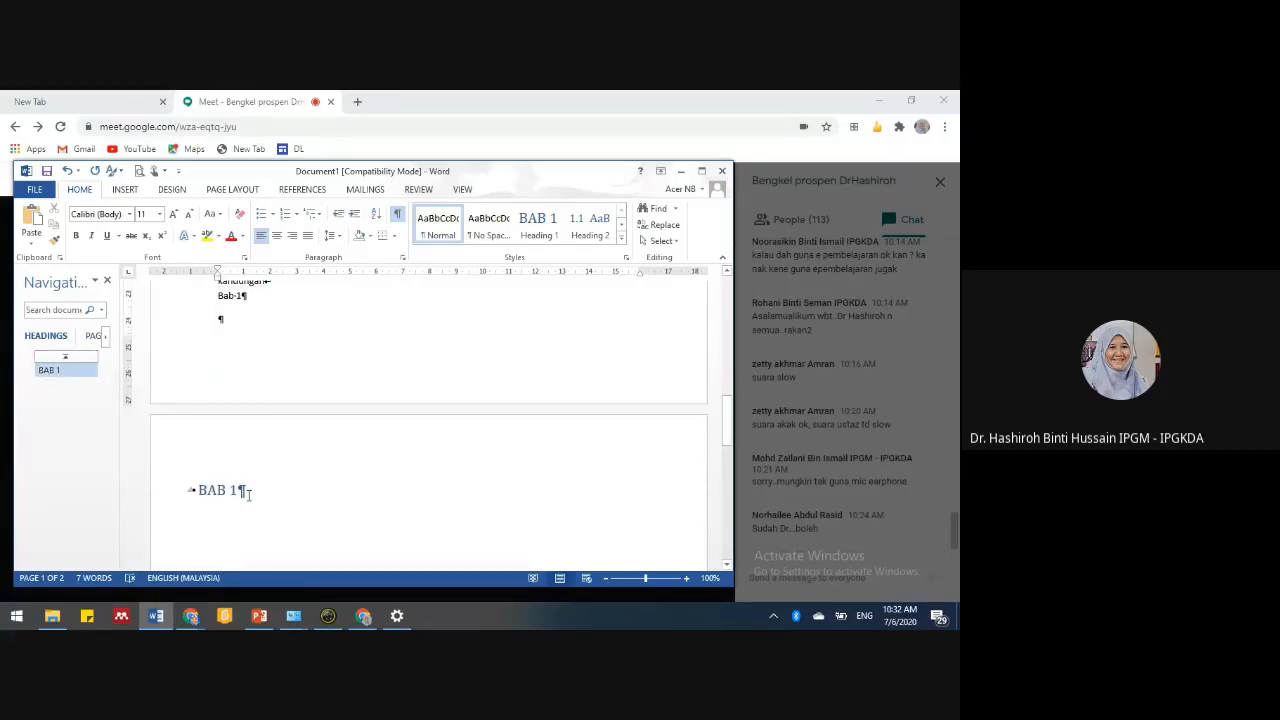
left_click(243, 490)
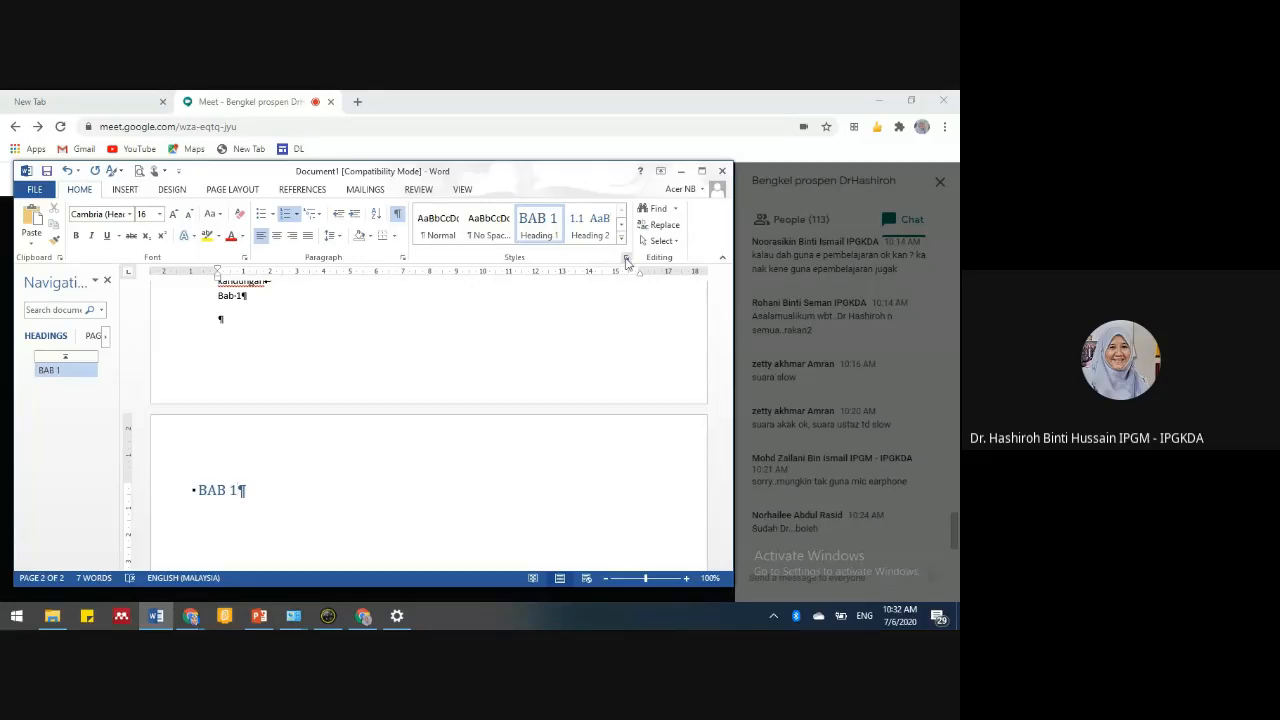
left_click(626, 259)
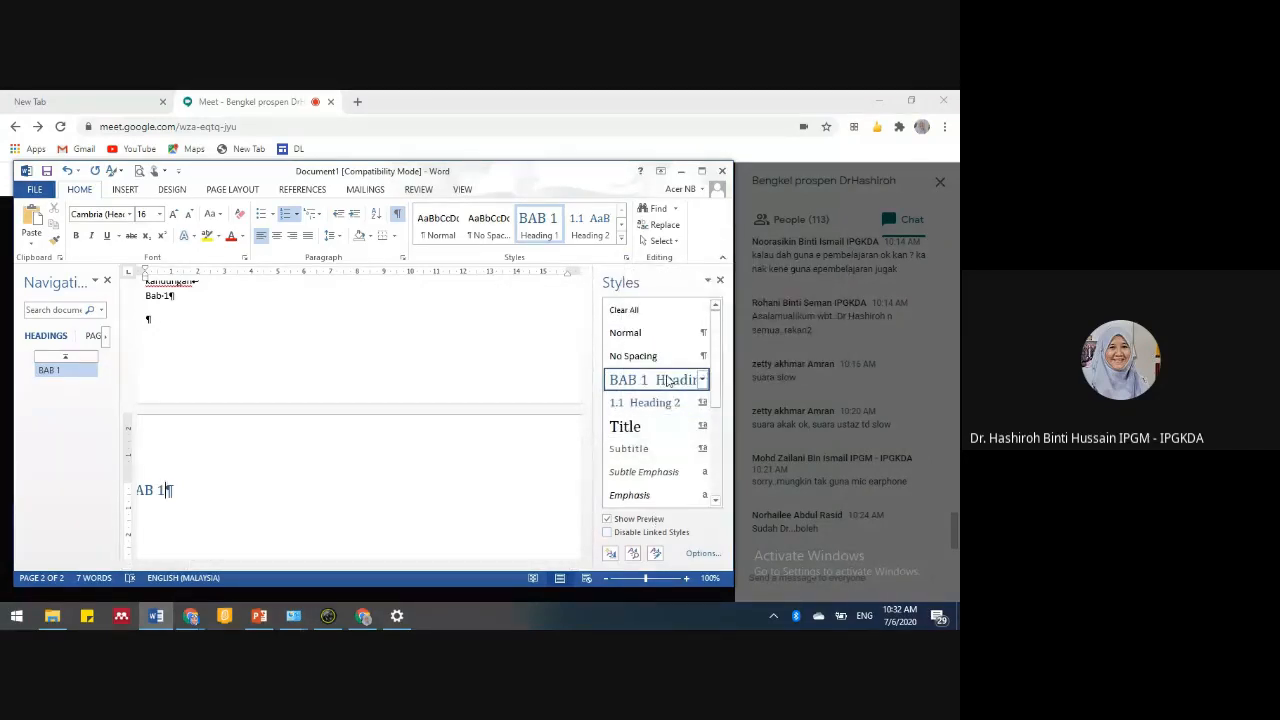
left_click(703, 382)
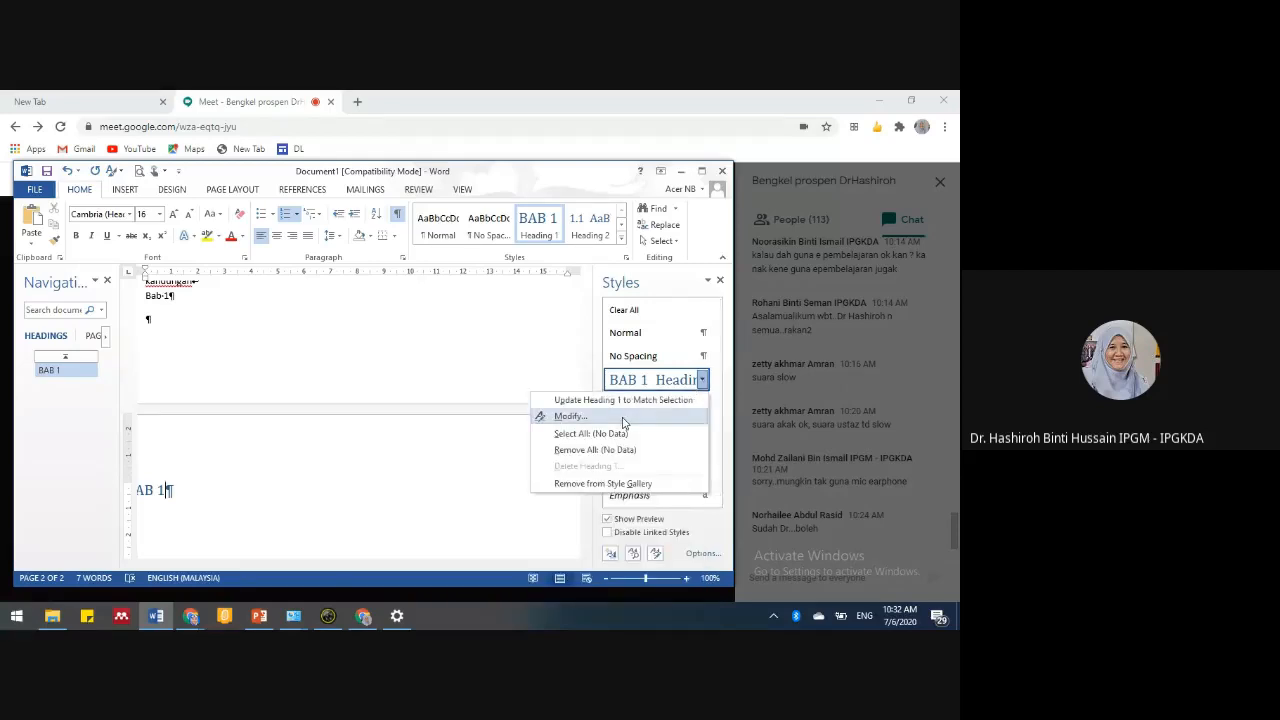
left_click(623, 417)
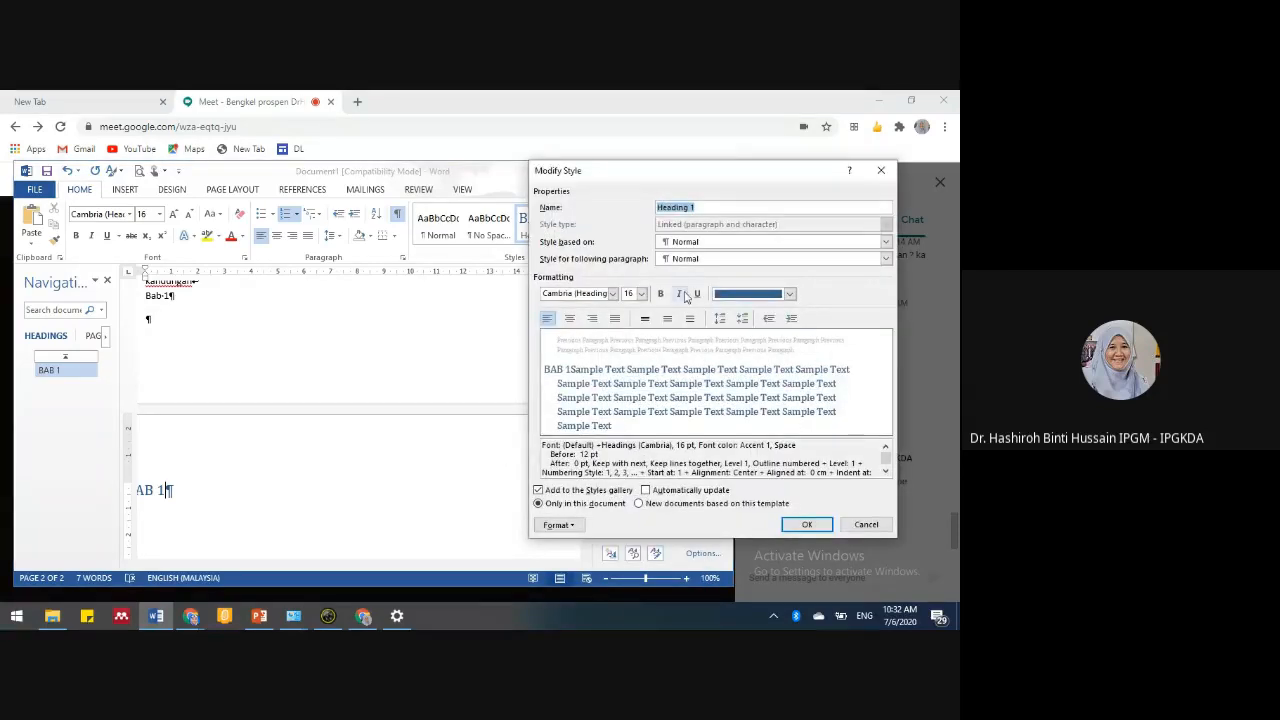
left_click(789, 294)
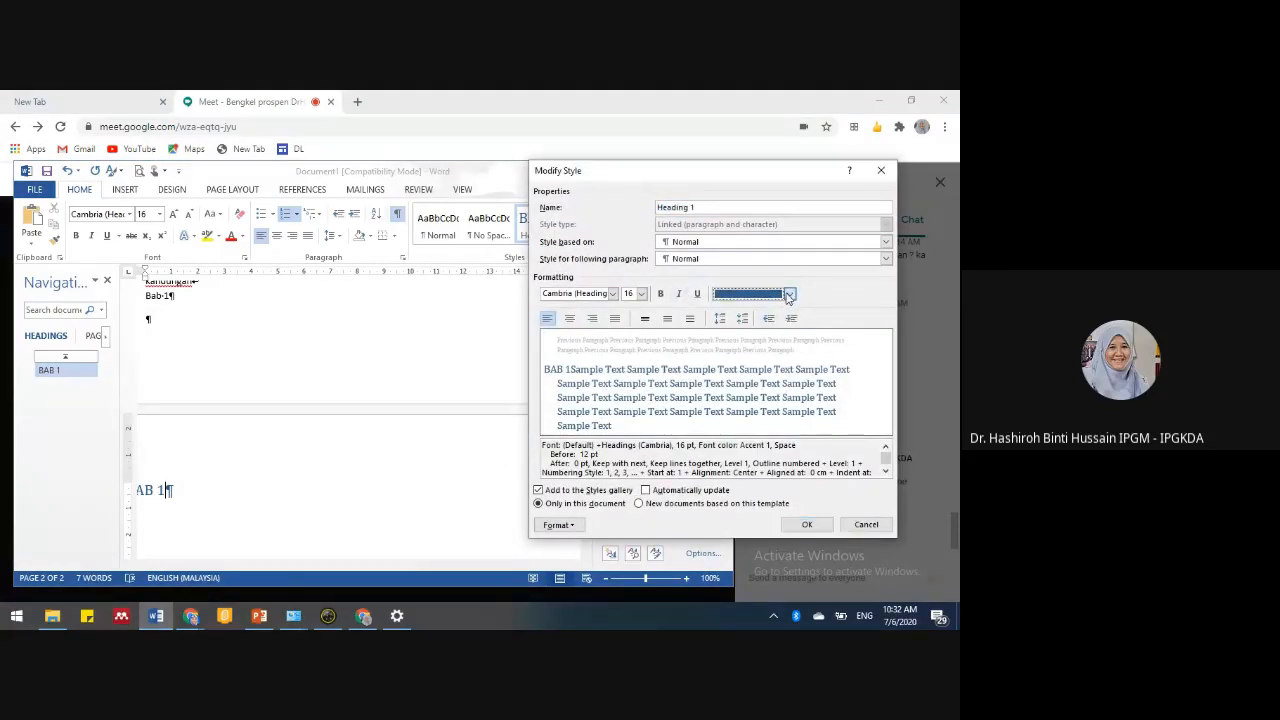
left_click(752, 309)
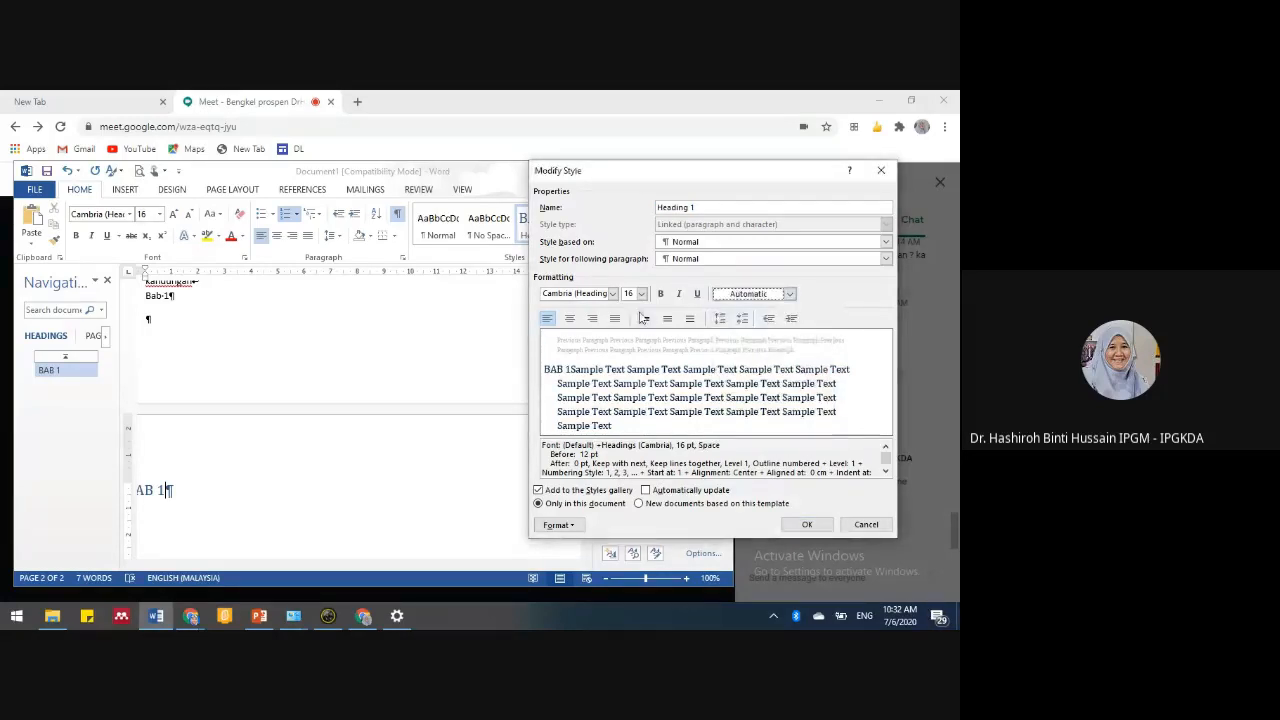
left_click(569, 320)
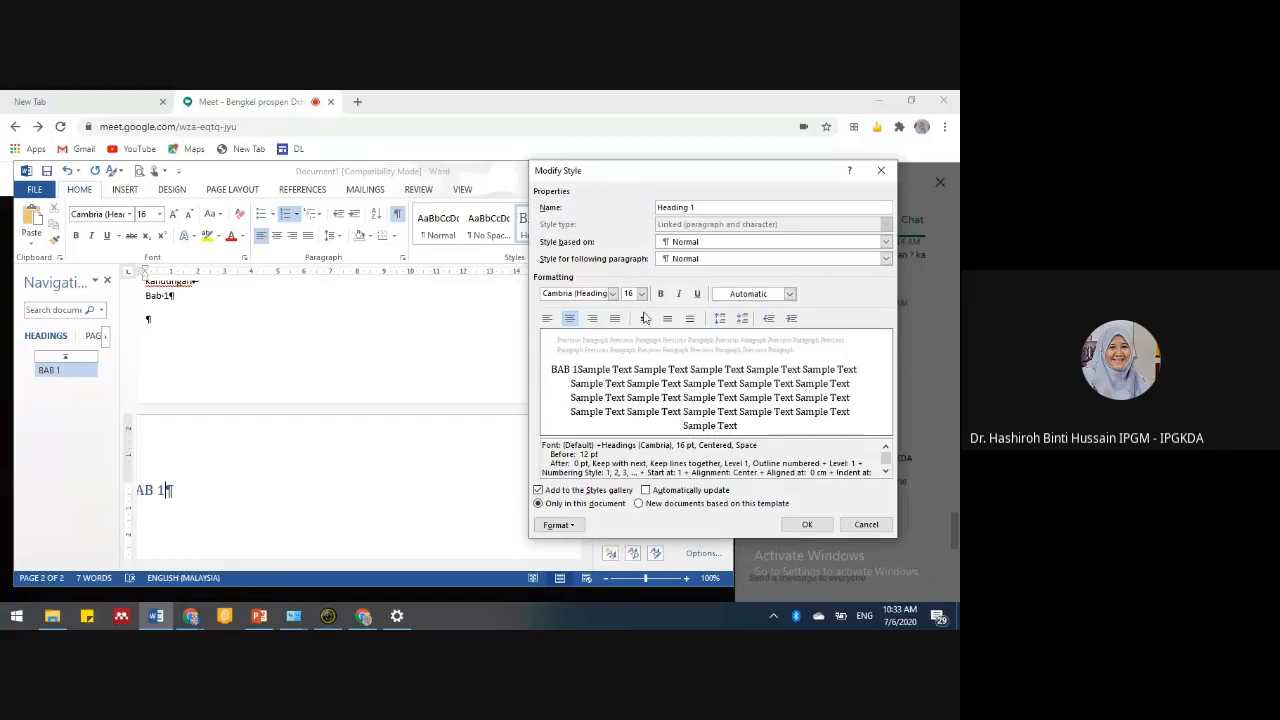
- Set the Heading 1 style's font to Times New Roman and turn on automatic updating
left_click(615, 295)
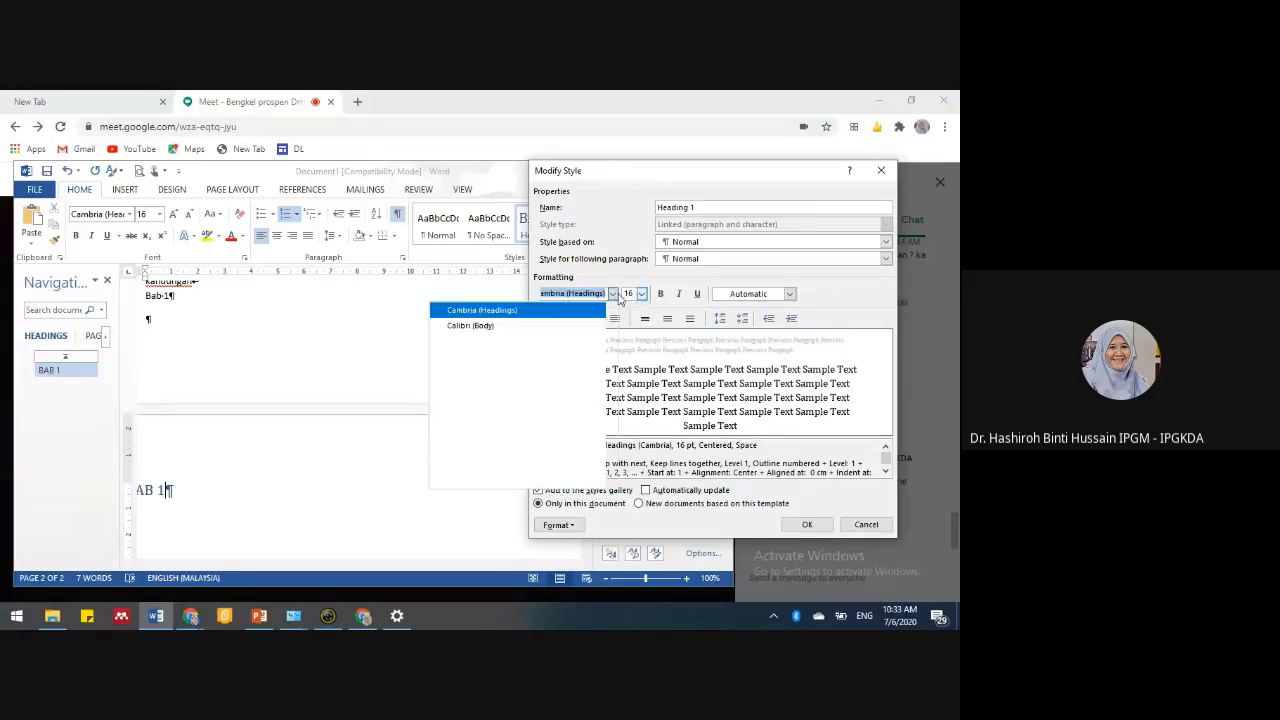
left_click(500, 340)
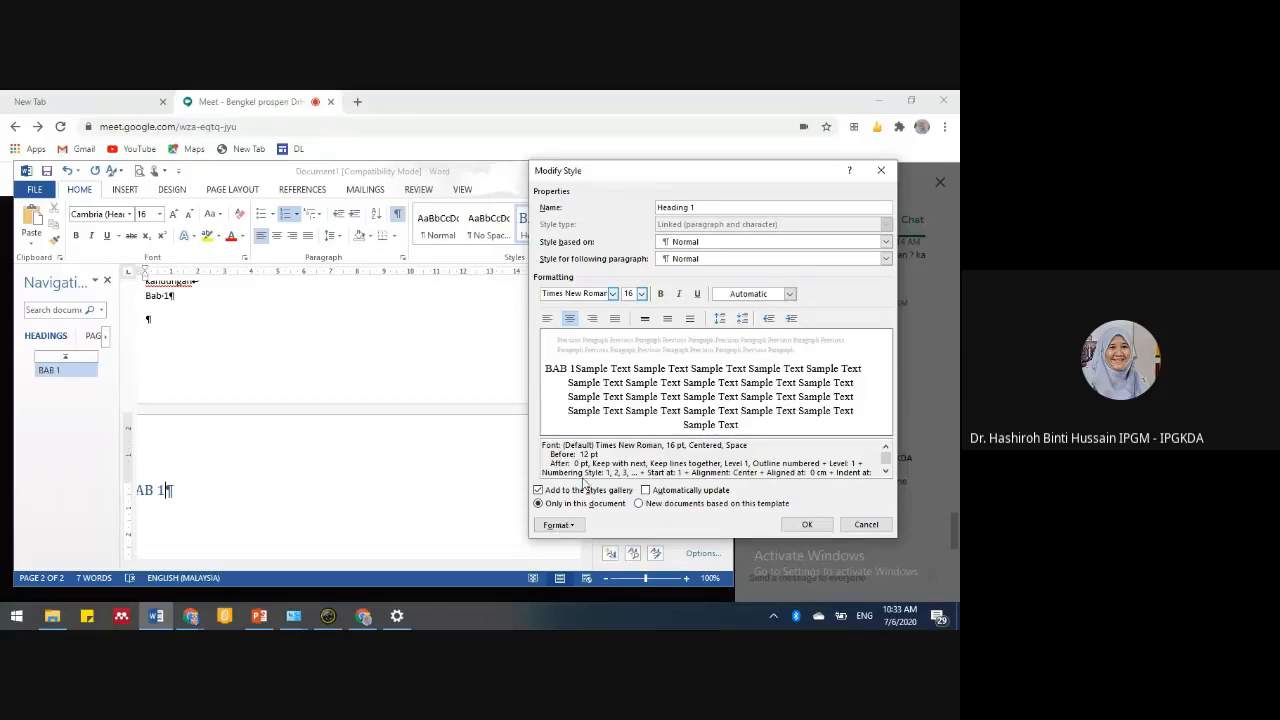
left_click(557, 524)
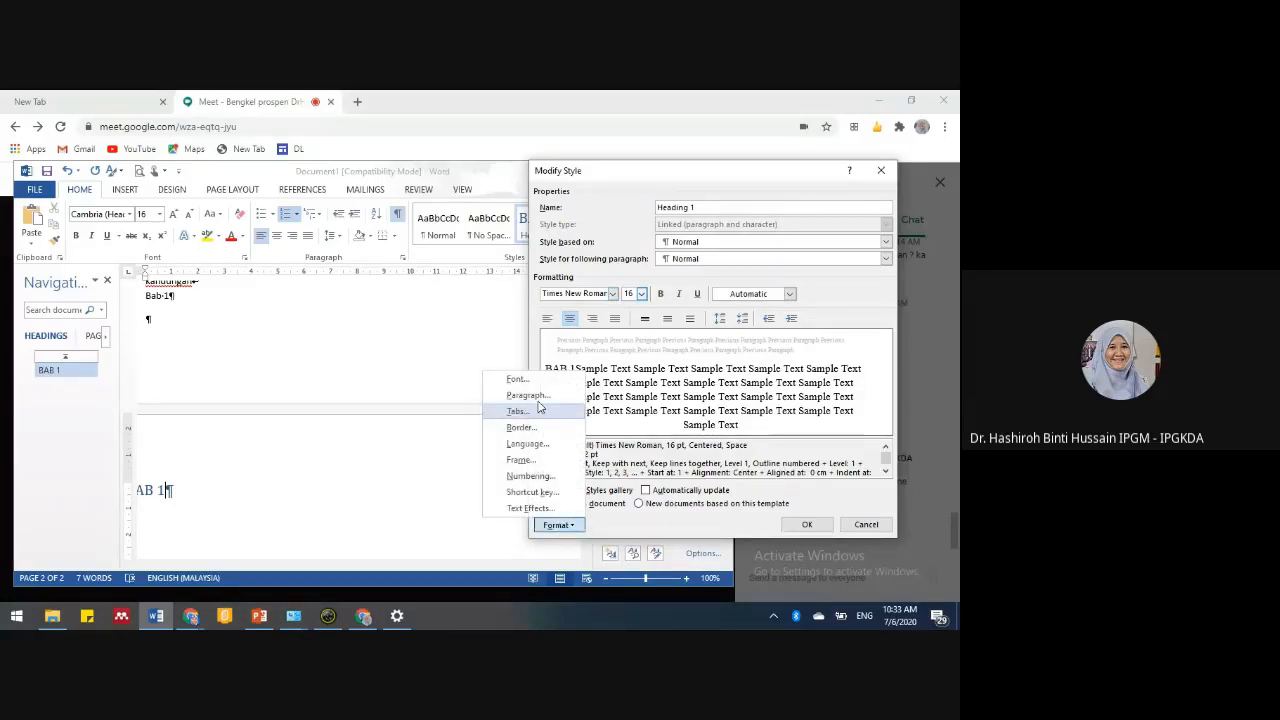
left_click(659, 518)
left_click(646, 490)
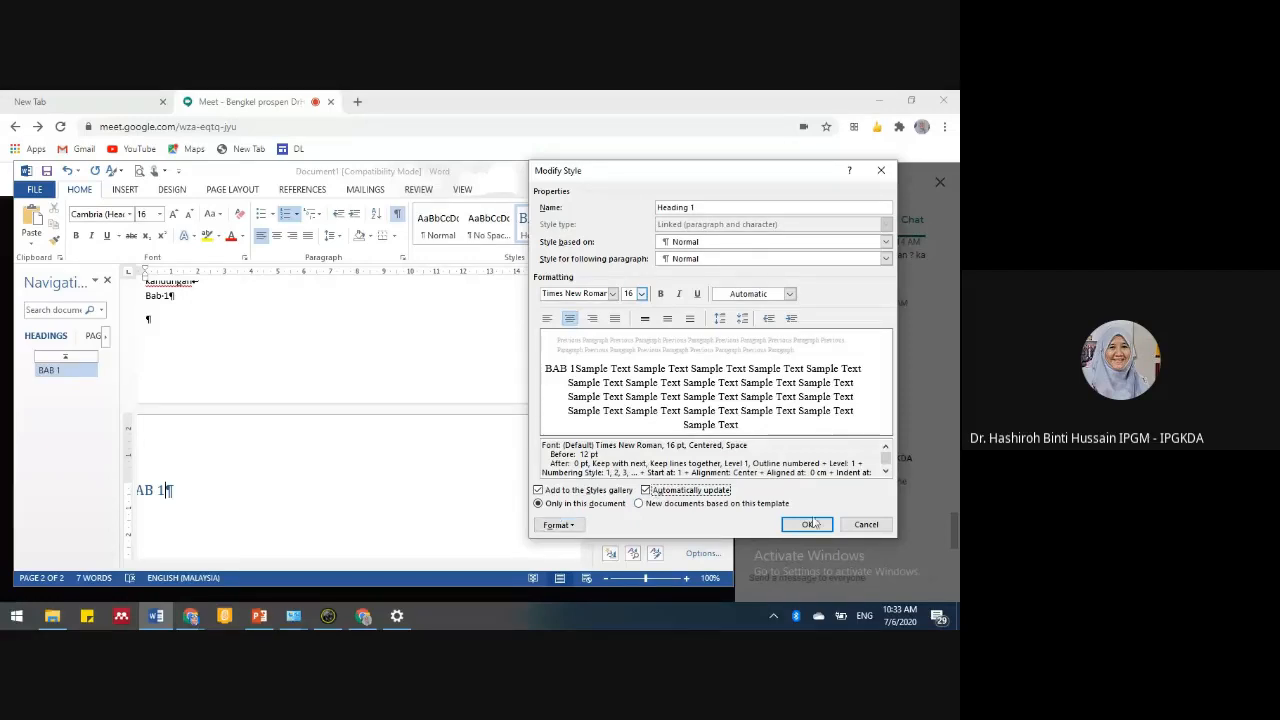
- Set the Heading 1 paragraph spacing to 24 pt before, 6 pt after and Double line spacing, and apply the style changes
left_click(540, 522)
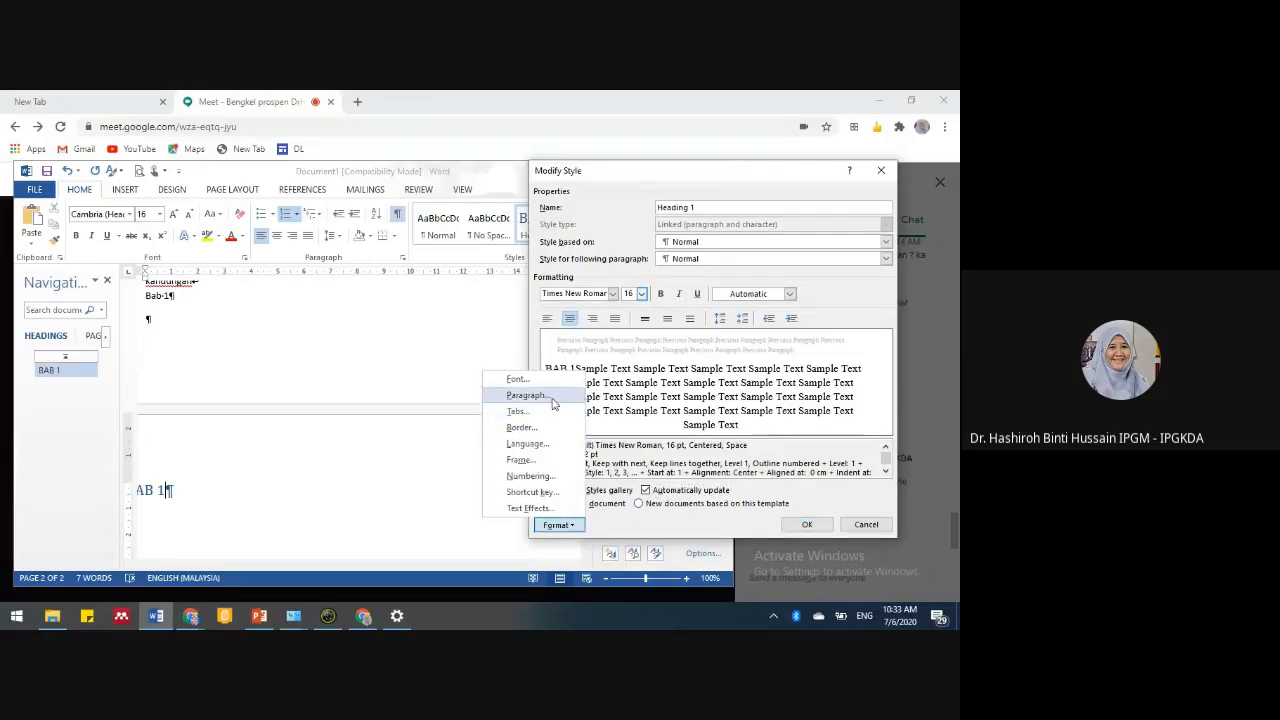
left_click(551, 400)
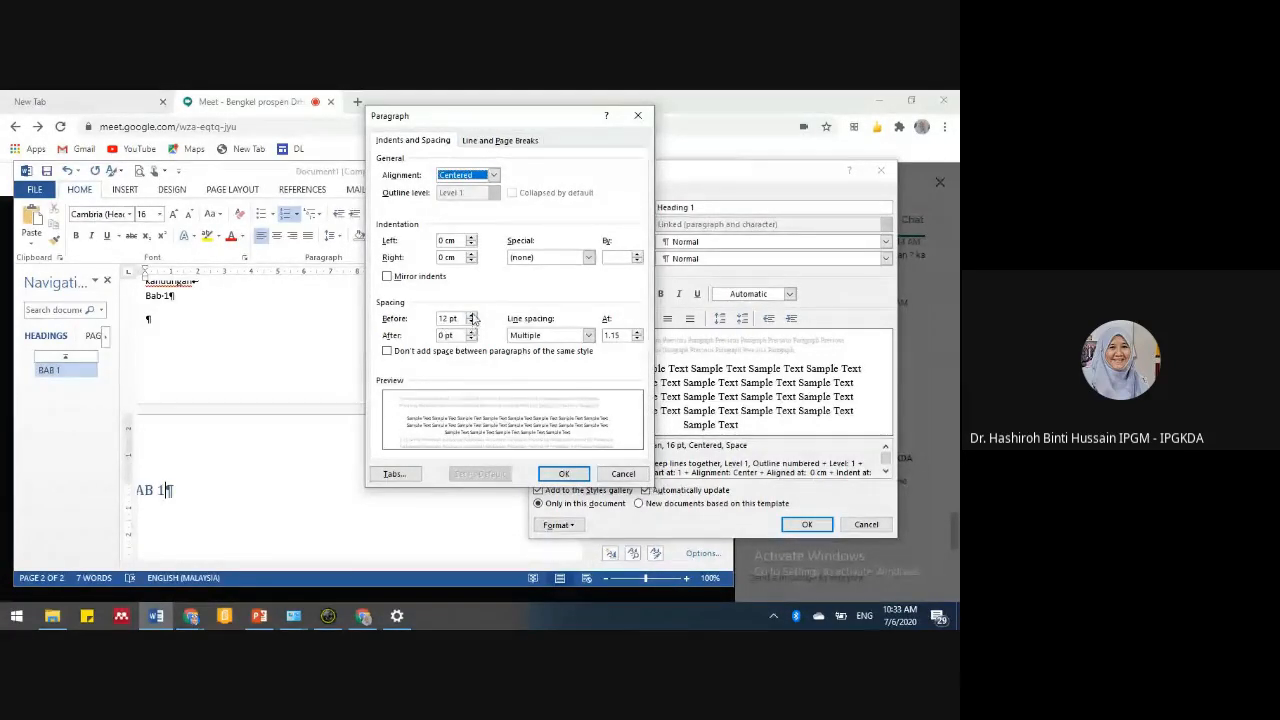
left_click(472, 318)
left_click(473, 319)
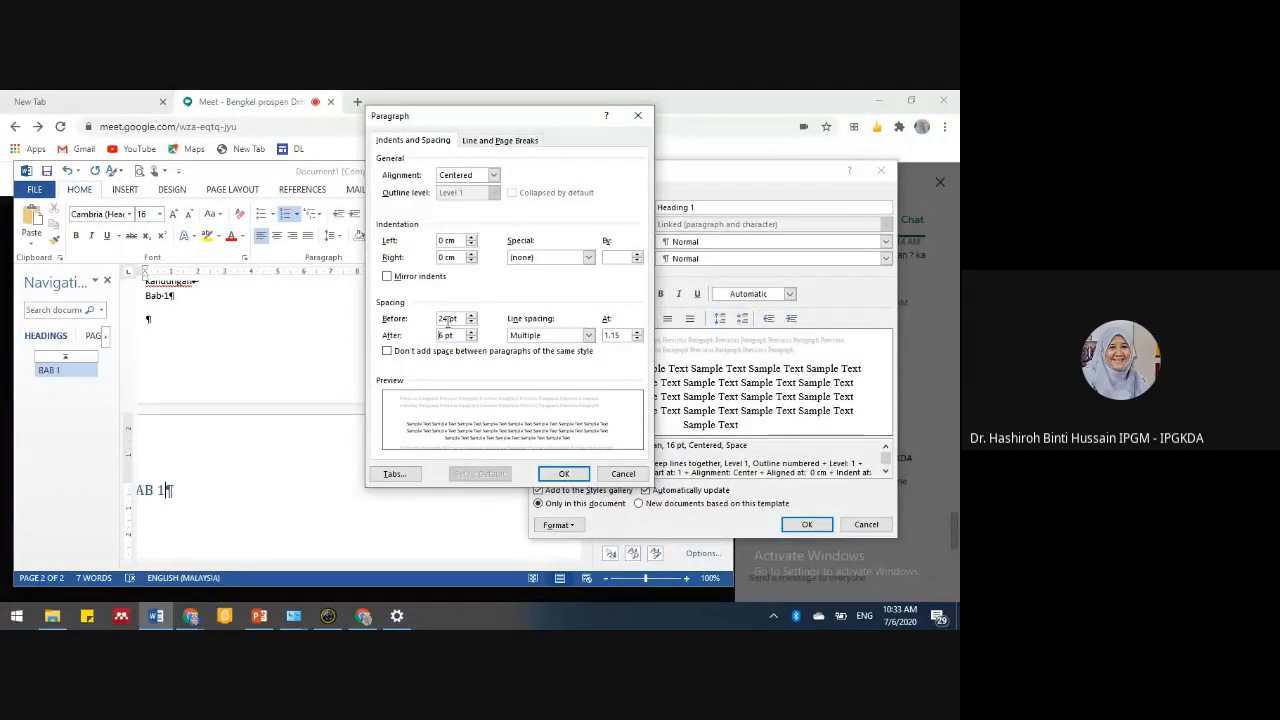
key("Tab")
left_click(588, 335)
left_click(570, 366)
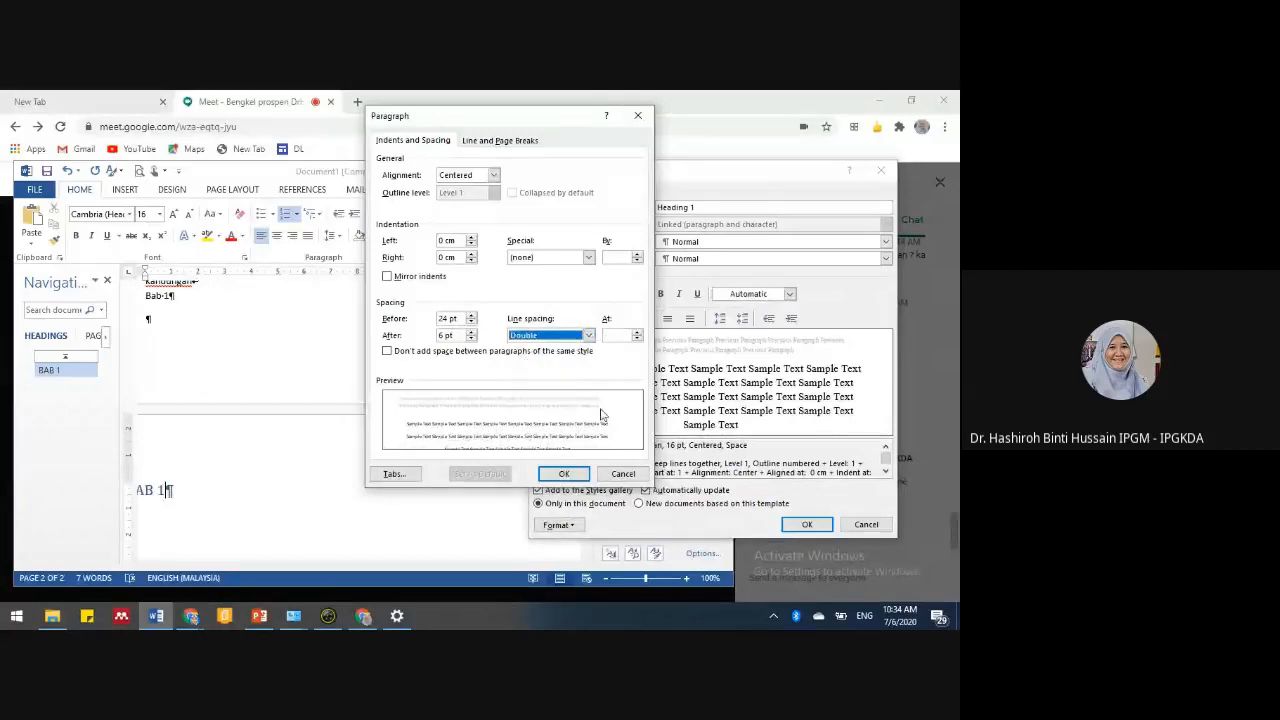
left_click(563, 474)
left_click(807, 524)
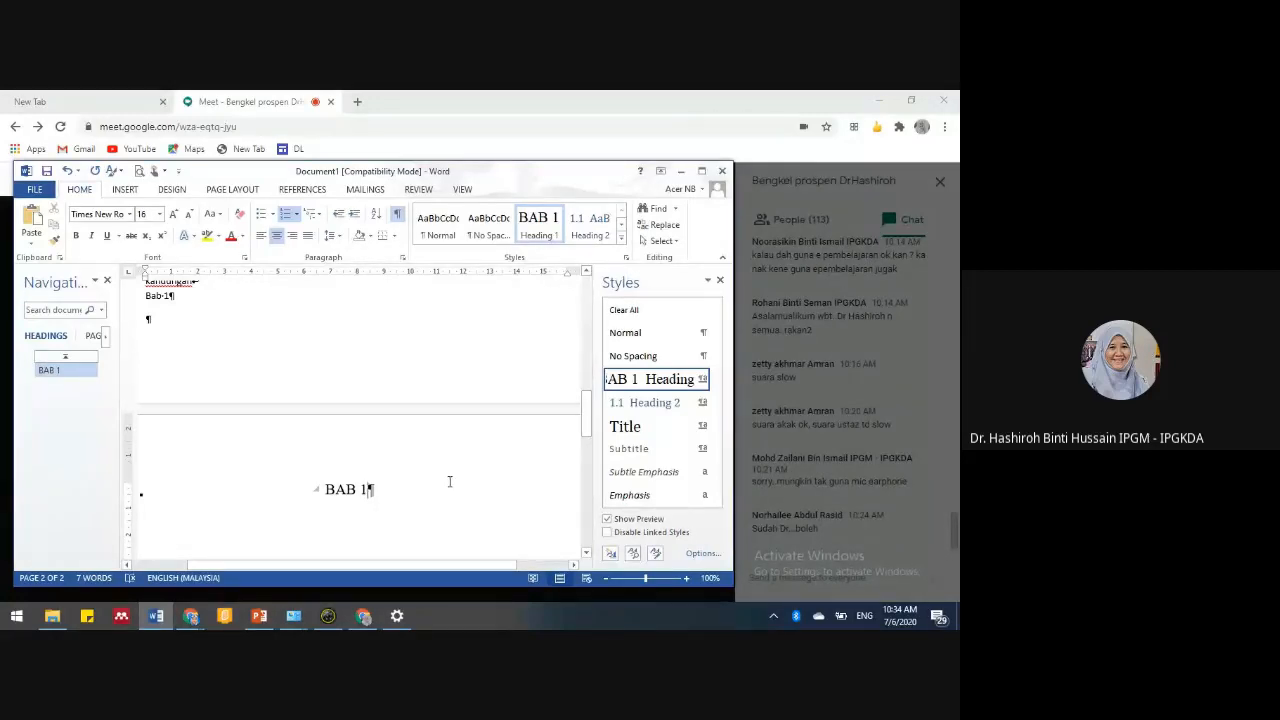
- Add the title "PENGENALAN" to the "BAB 1" heading and put it on its own line with a line break
type("PEN")
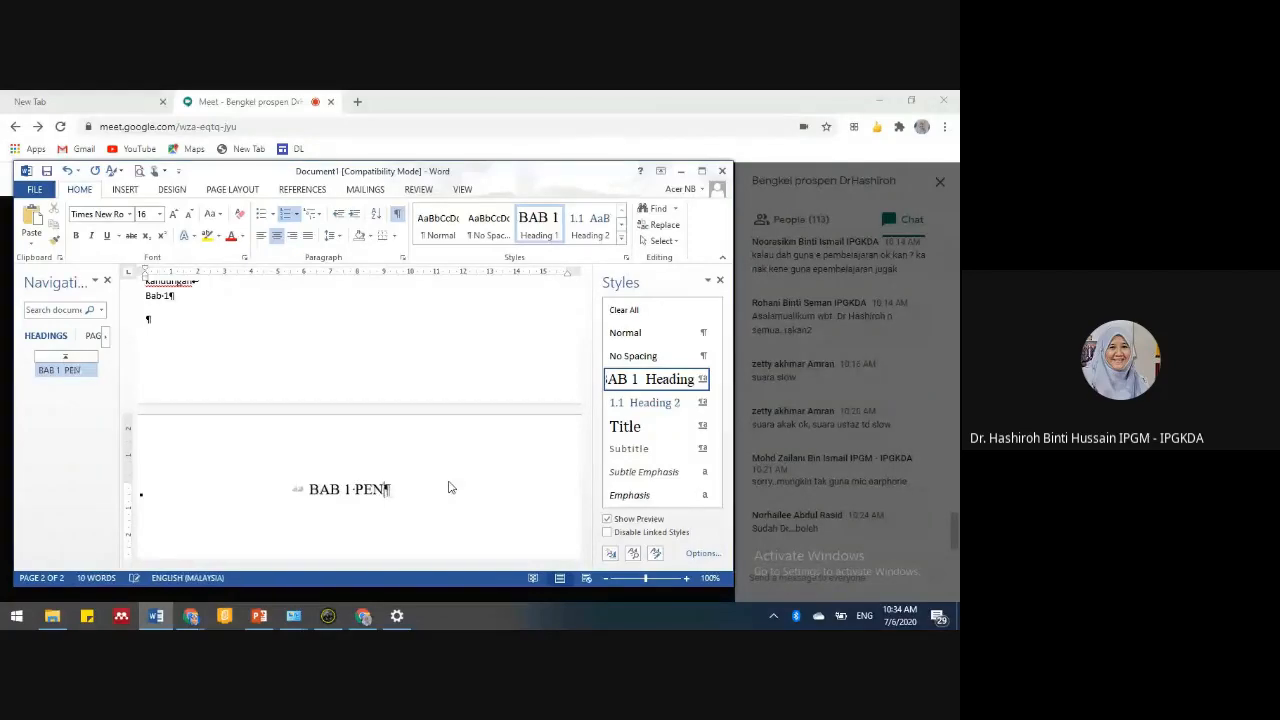
type("GENALAN")
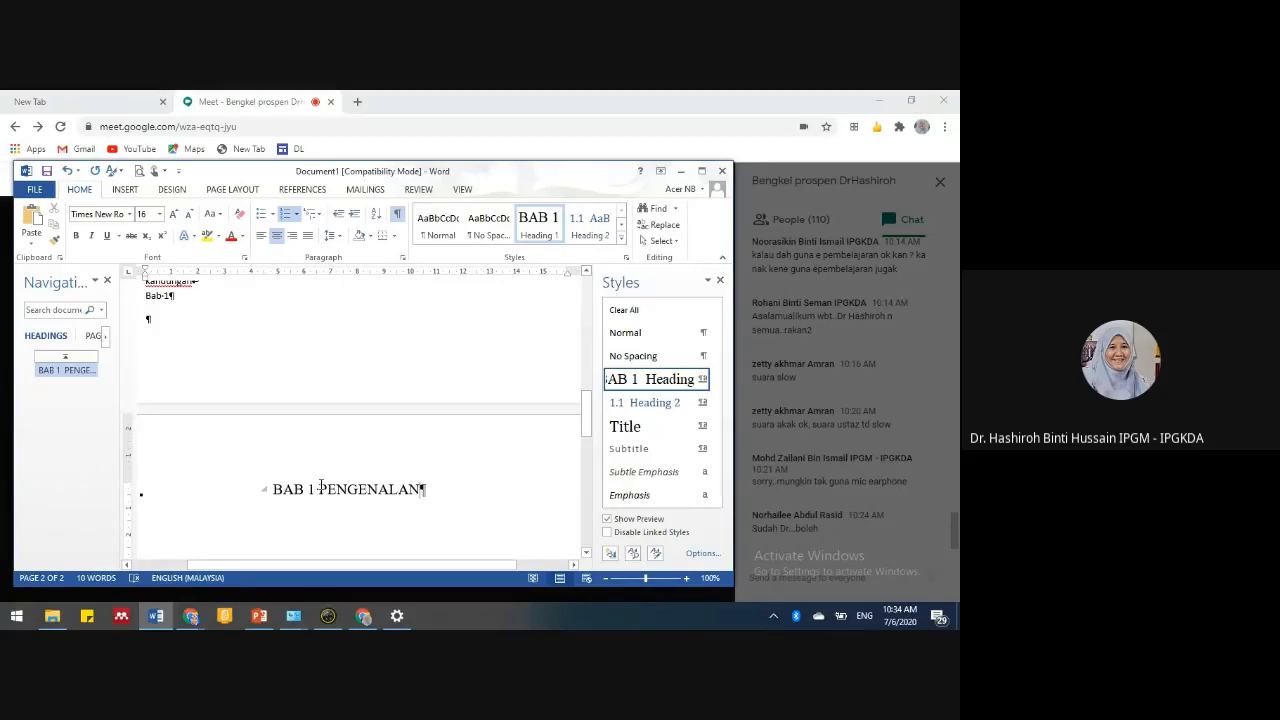
key("ctrl+Left")
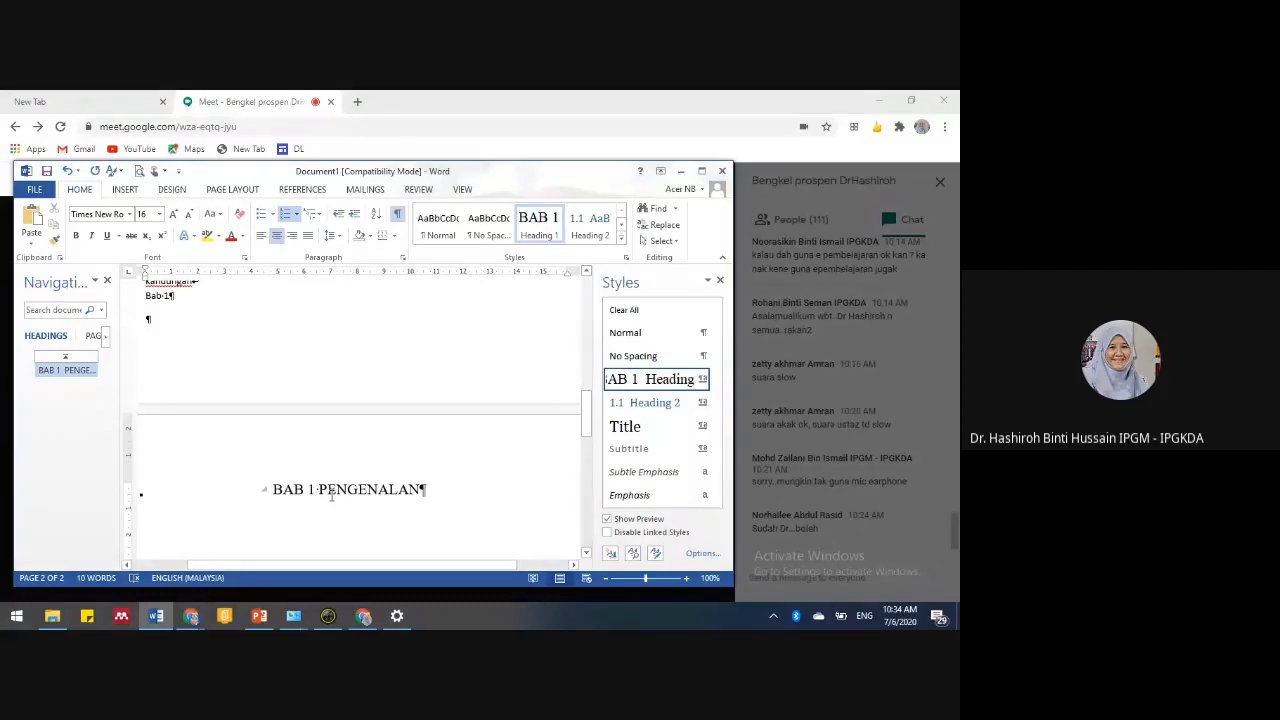
key("shift+Return")
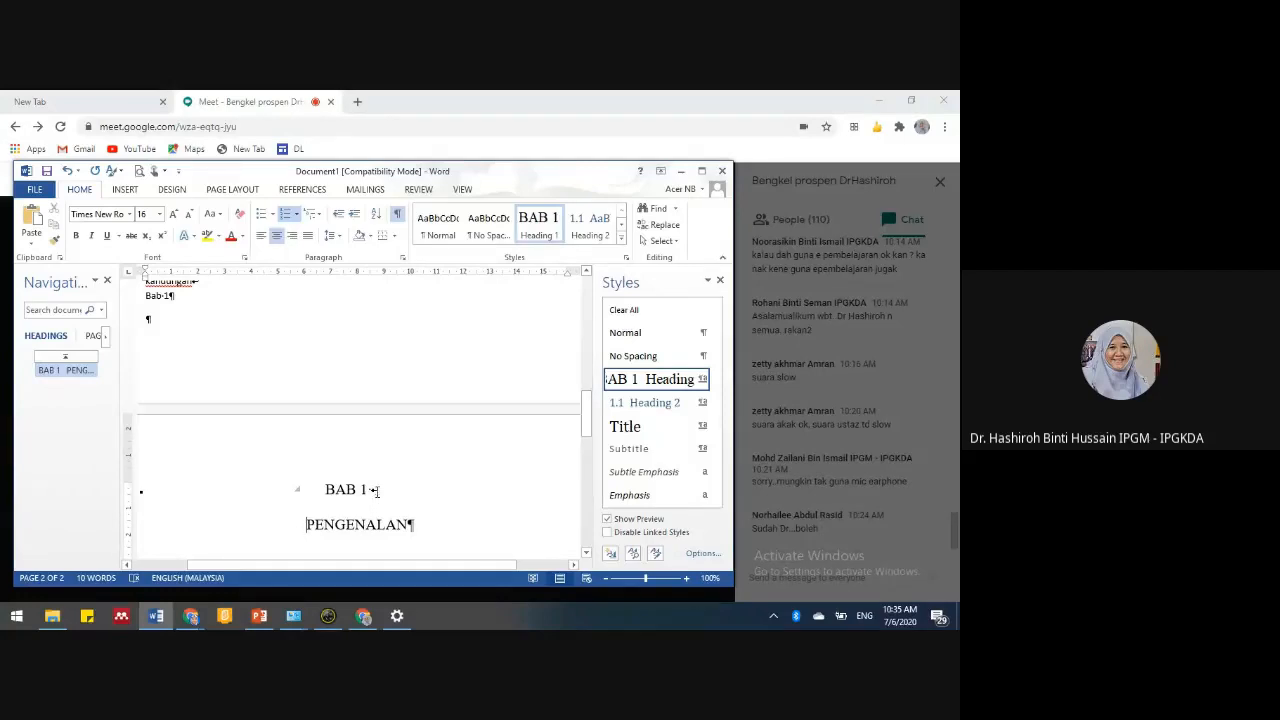
- Try a paragraph break instead of the line break before "PENGENALAN", and restore the line break
left_click(375, 490)
key("Delete")
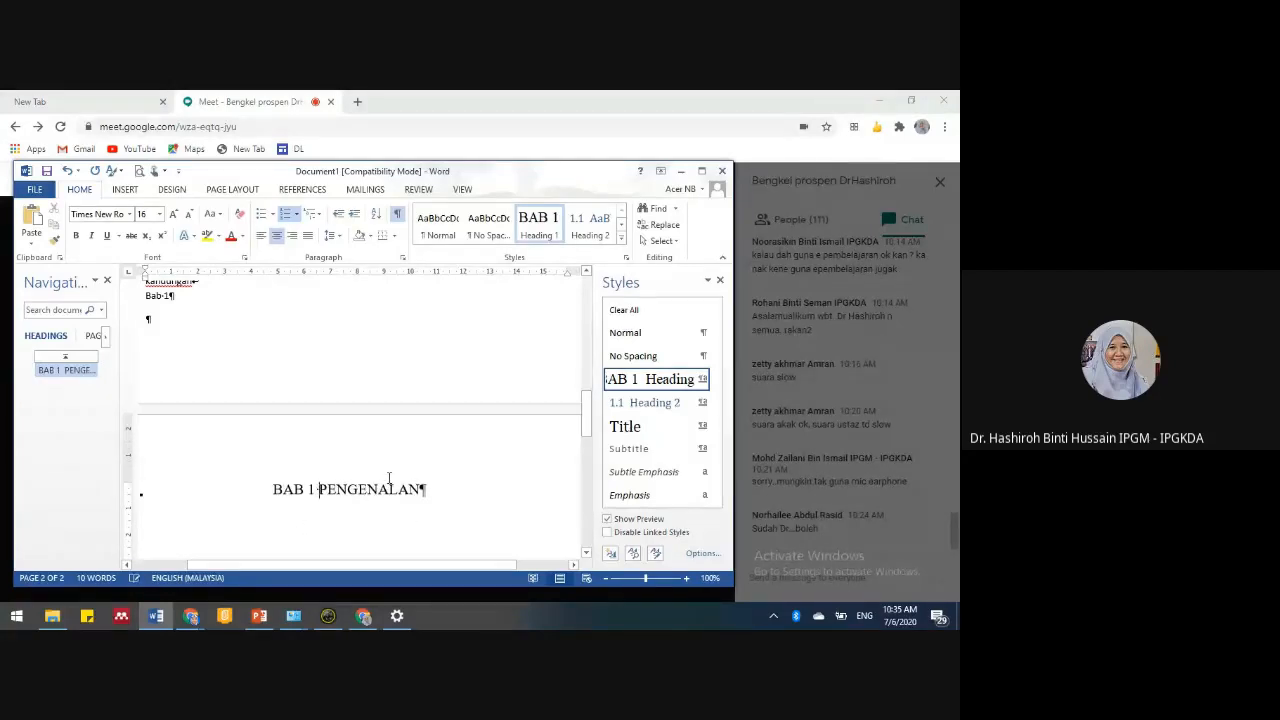
key("Return")
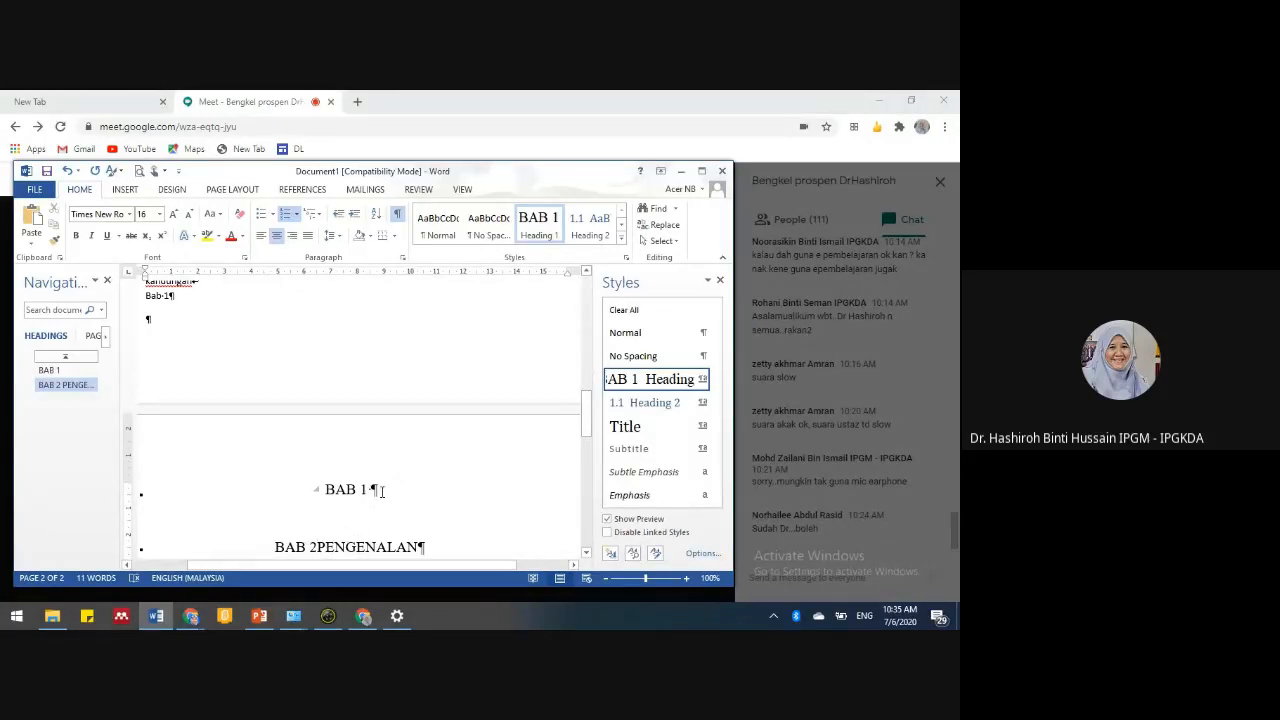
key("BackSpace")
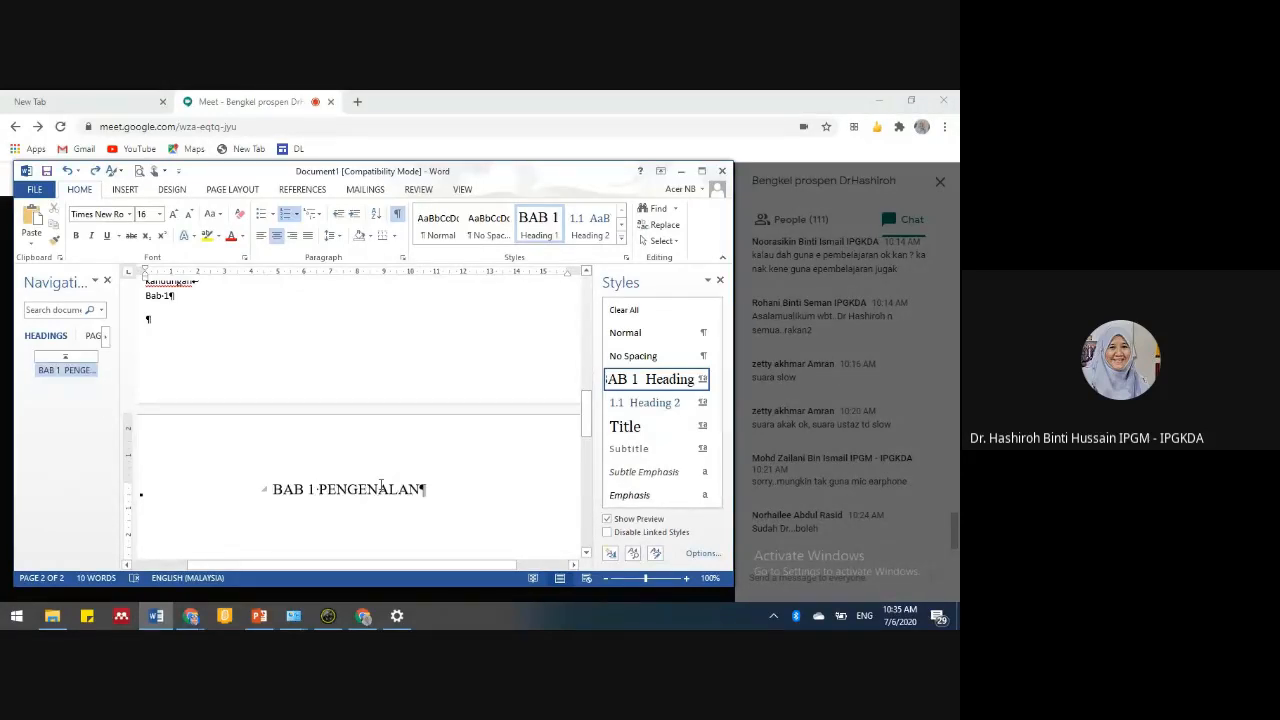
key("shift+Return")
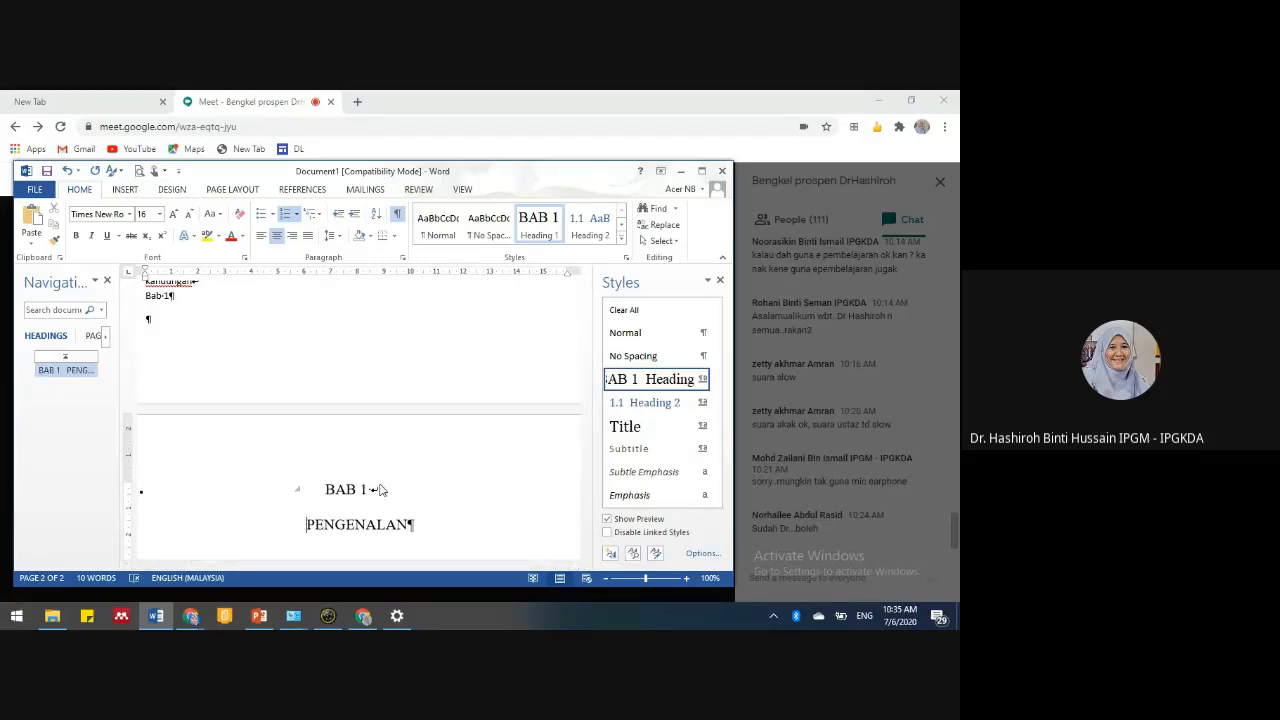
- Delete the "Bab 1" text below "kandungan" on the first page
scroll(386, 489, "down", 3)
scroll(389, 486, "up", 2)
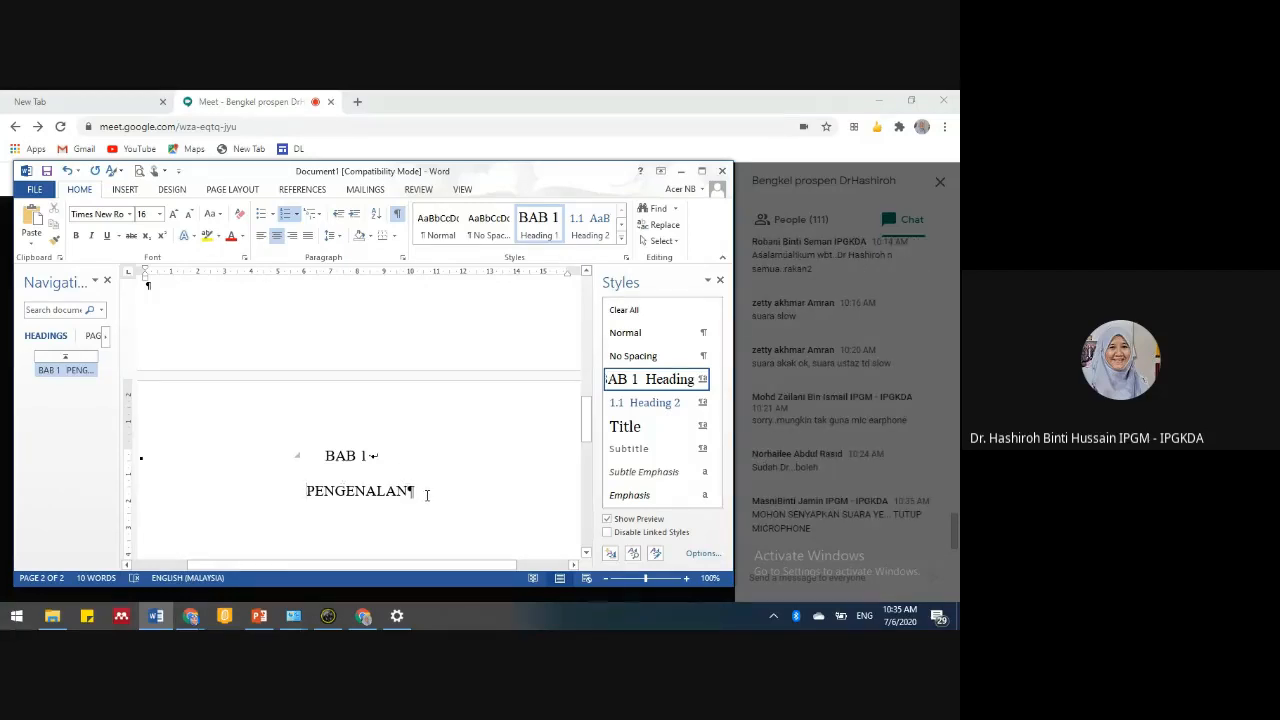
scroll(378, 493, "up", 5)
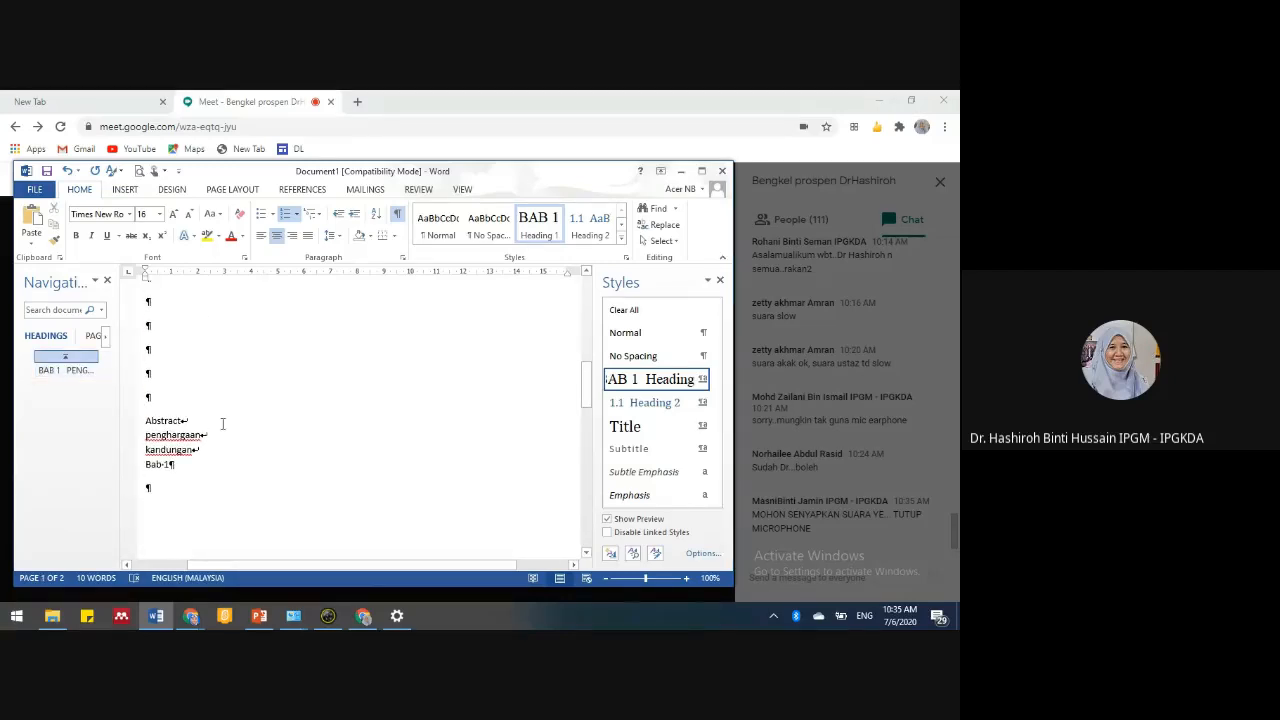
left_click_drag(180, 465, 145, 465)
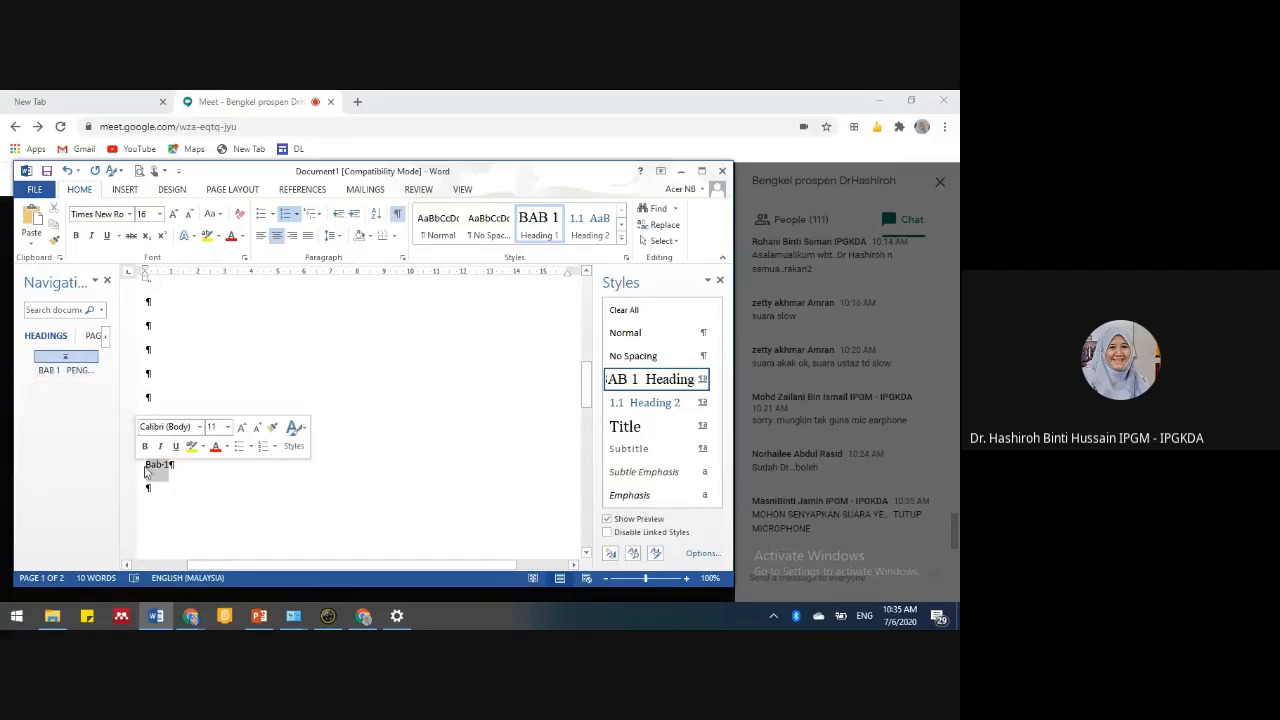
key("BackSpace")
- Add a new paragraph below the "PENGENALAN" heading on the second page
scroll(229, 446, "up", 1)
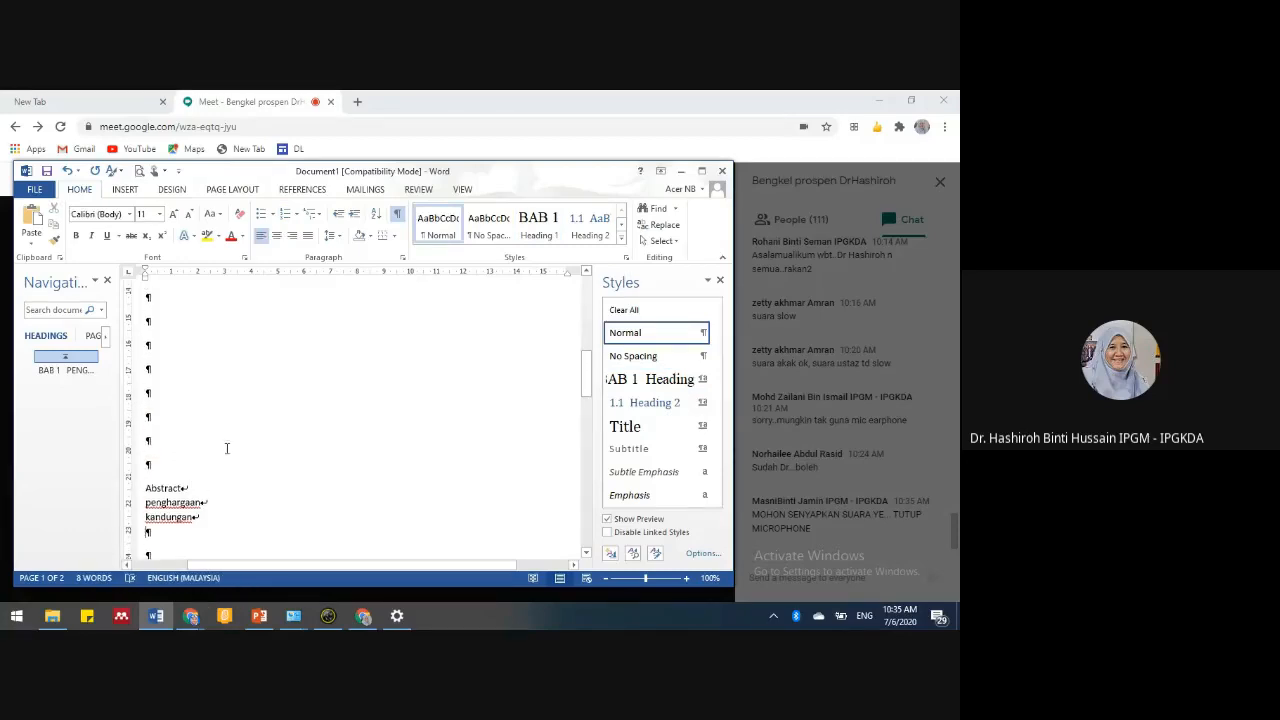
scroll(343, 474, "down", 3)
scroll(401, 515, "down", 3)
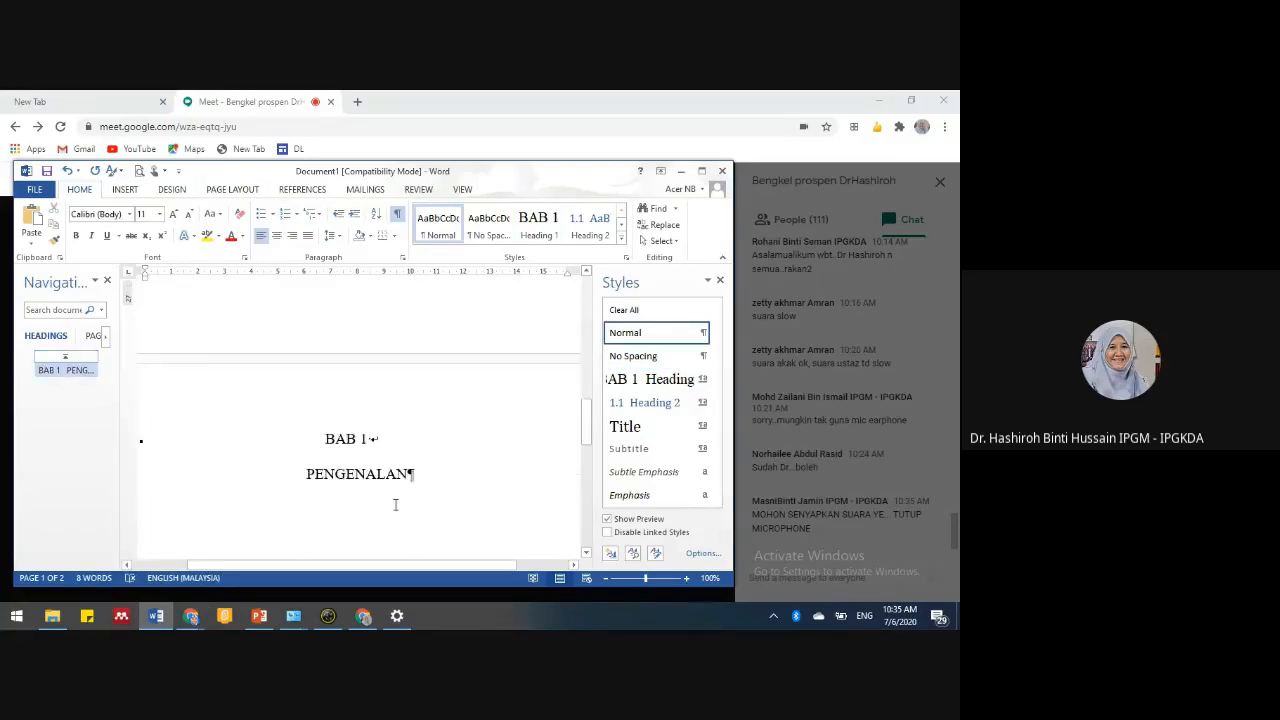
left_click(424, 425)
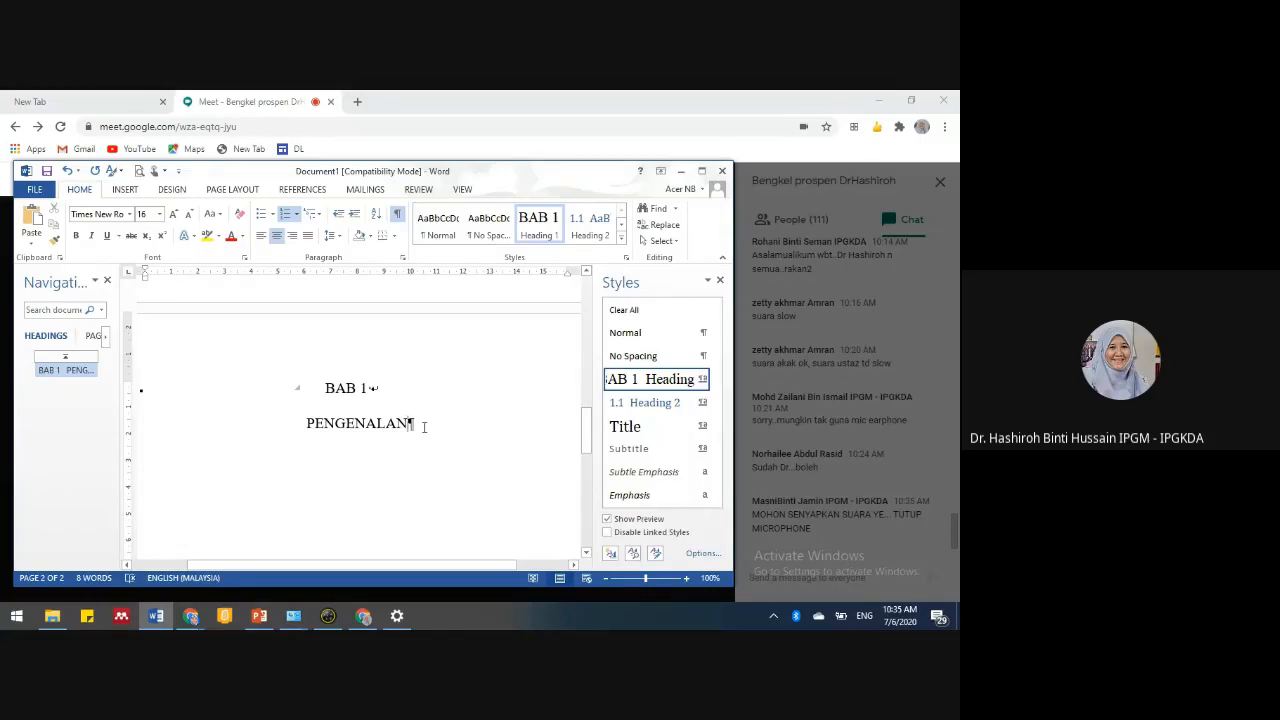
key("Return")
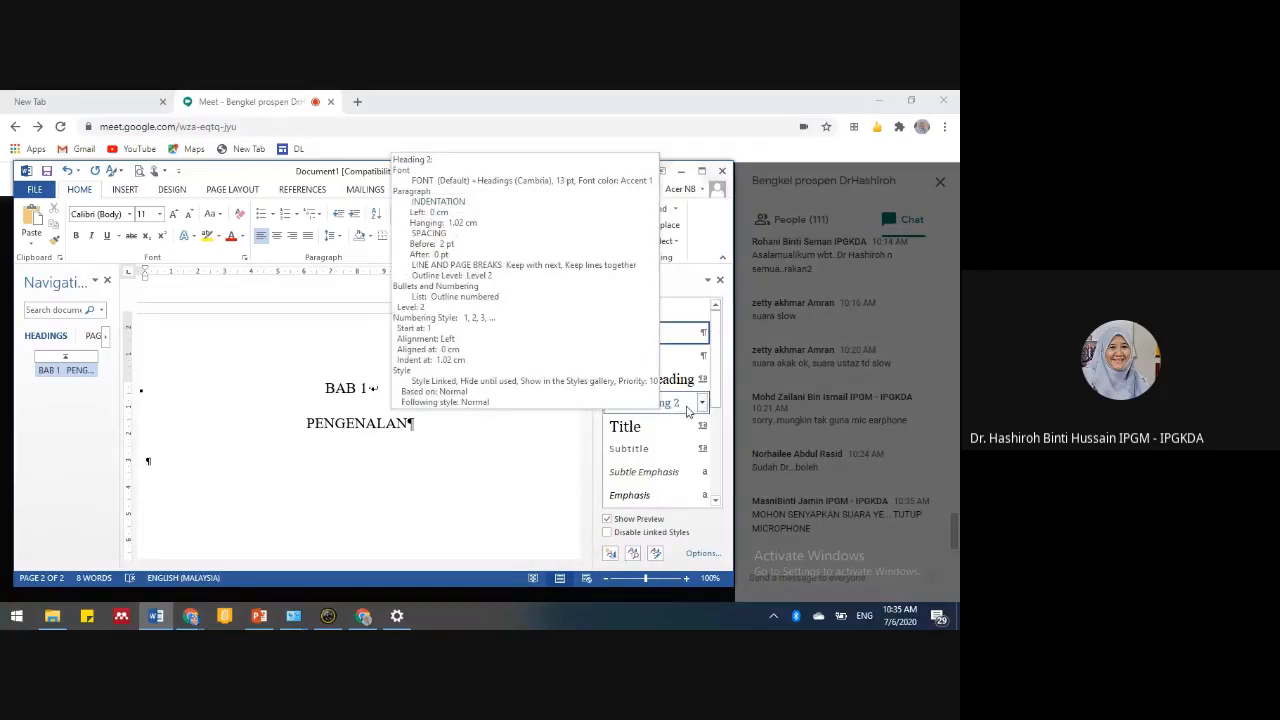
- Modify the Heading 1 style's paragraph spacing to 42 pt before and 12 pt after
scroll(380, 400, "up", 1)
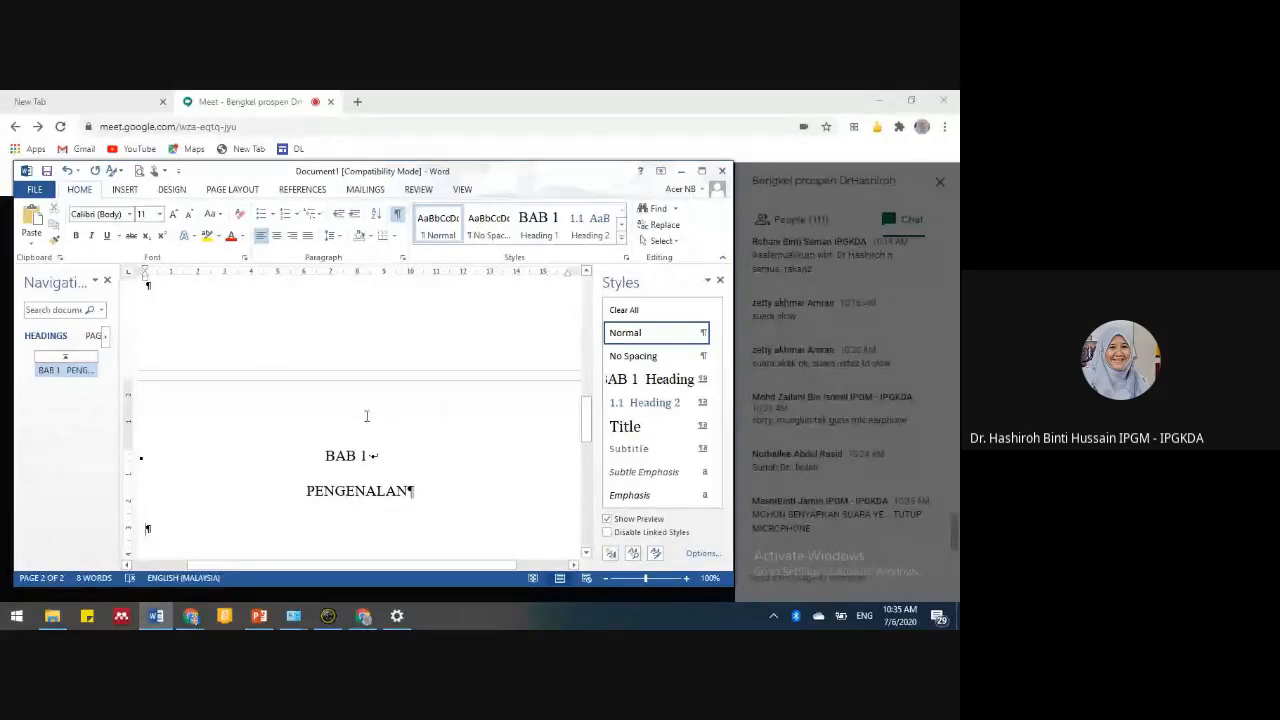
scroll(366, 505, "down", 1)
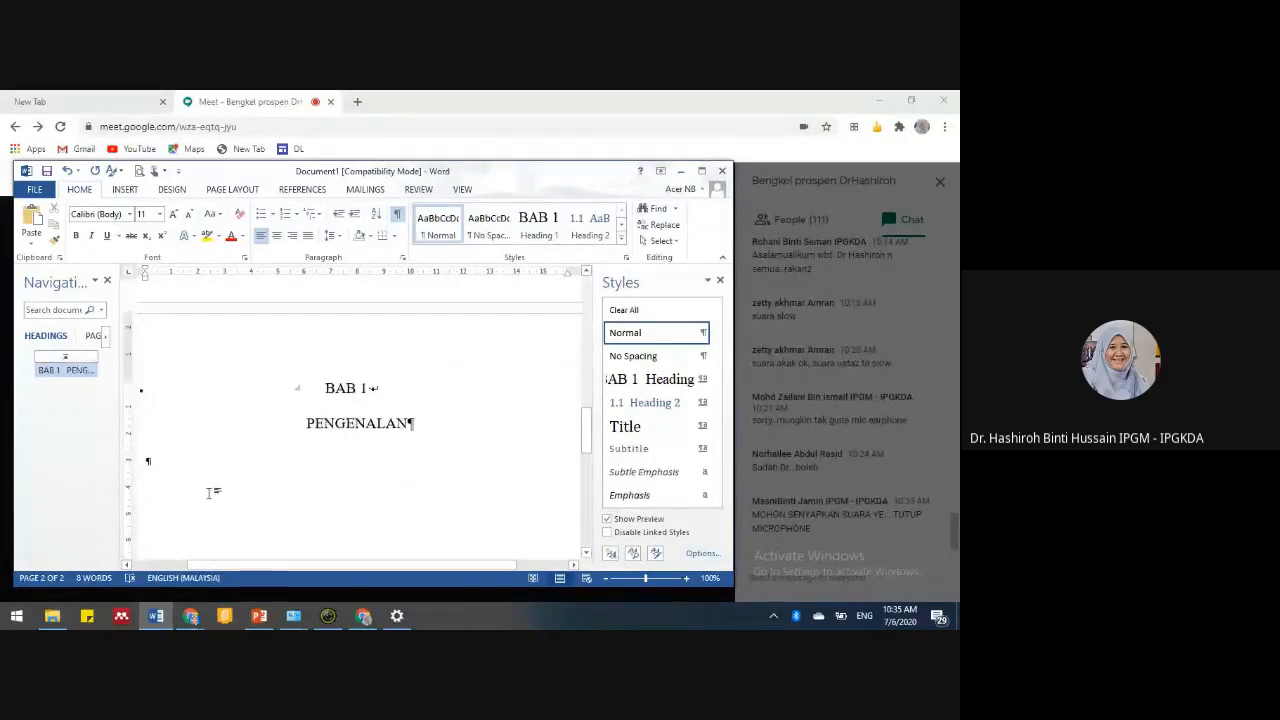
left_click(704, 382)
left_click(642, 419)
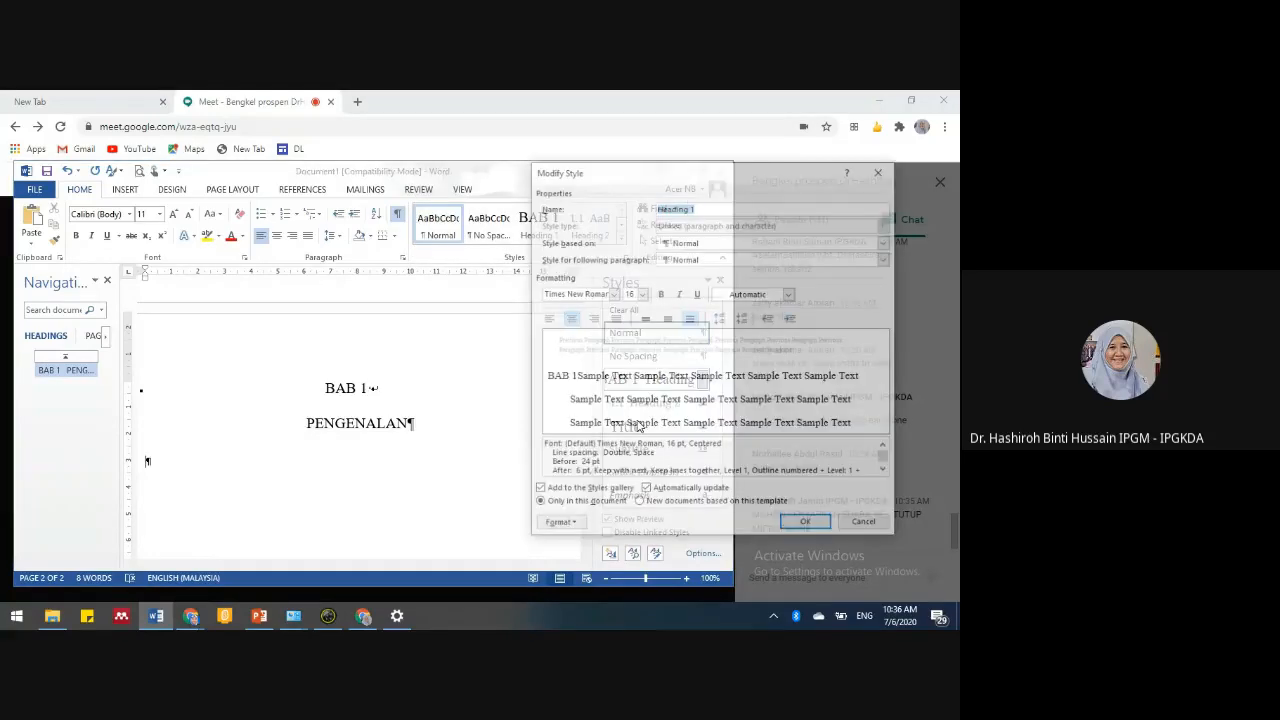
left_click(558, 522)
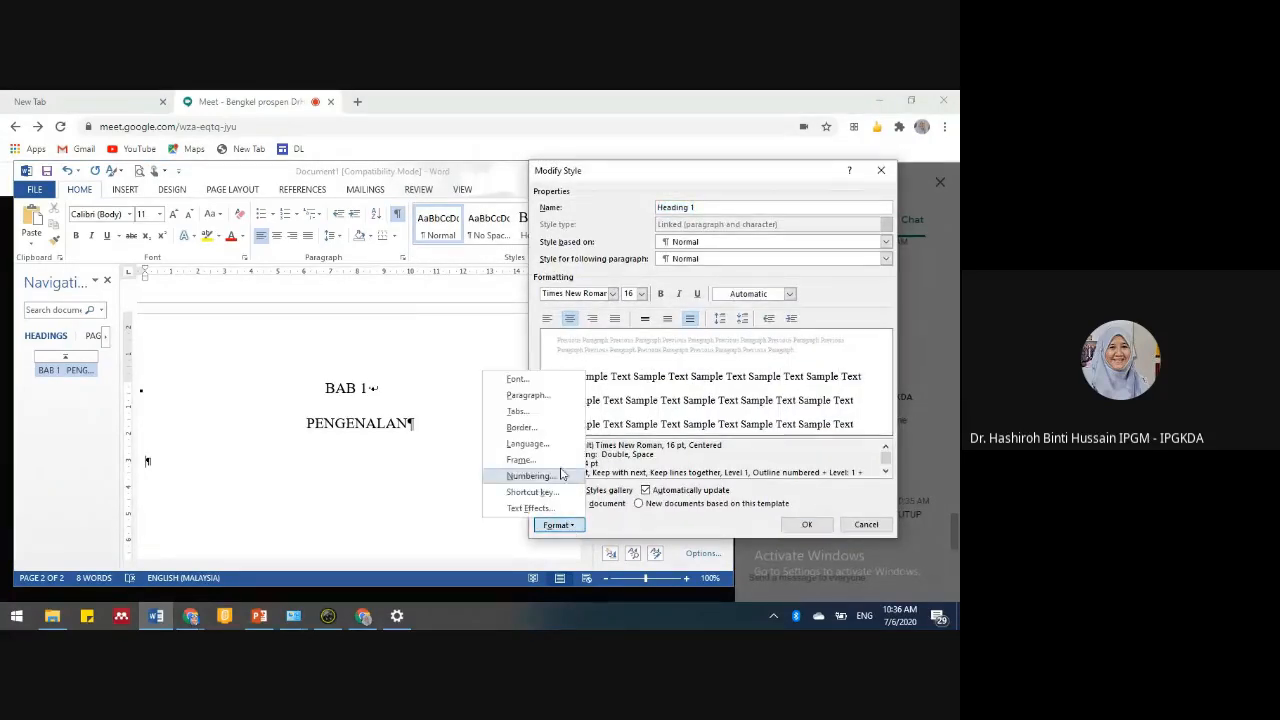
left_click(551, 394)
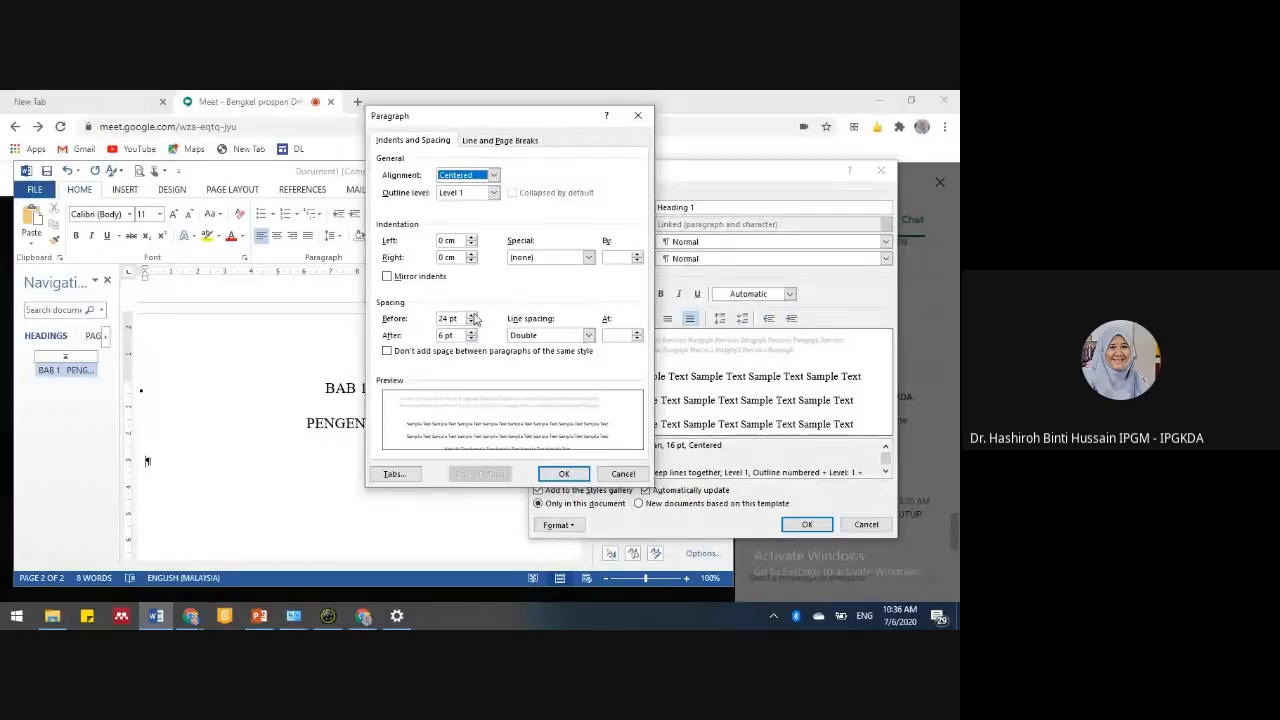
left_click(474, 317)
left_click(474, 317)
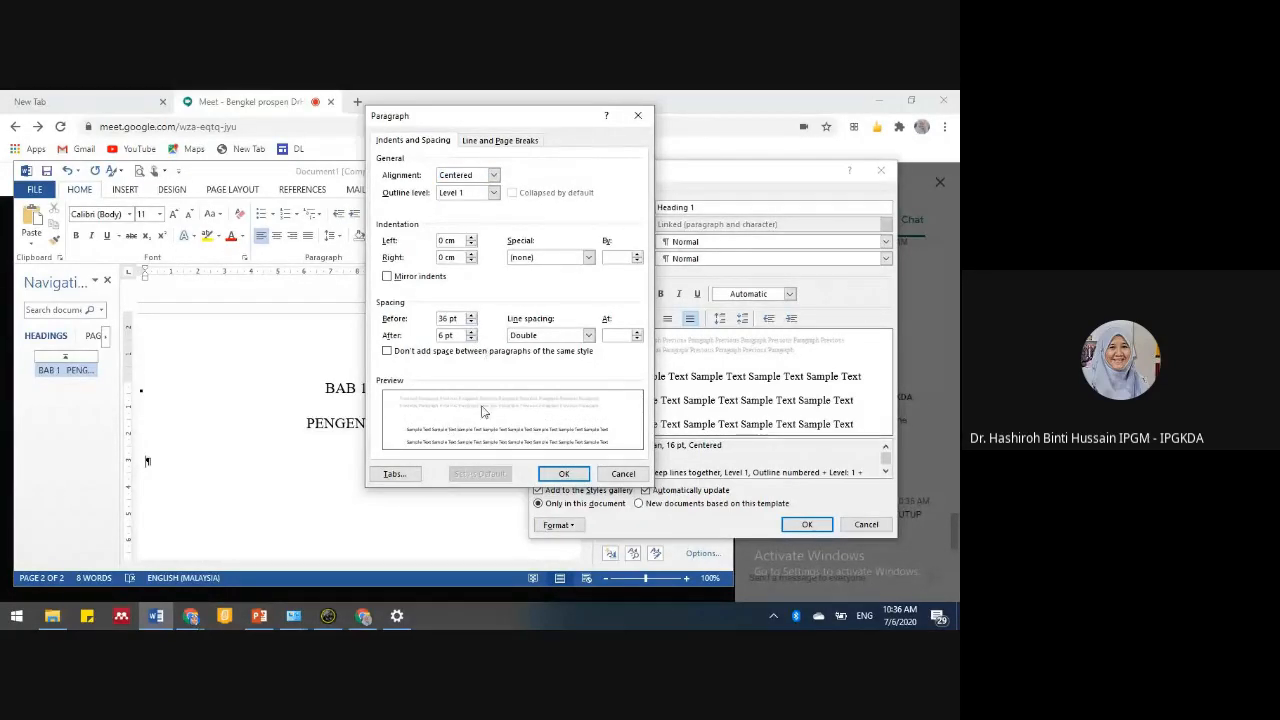
left_click(471, 316)
left_click(472, 316)
left_click(472, 332)
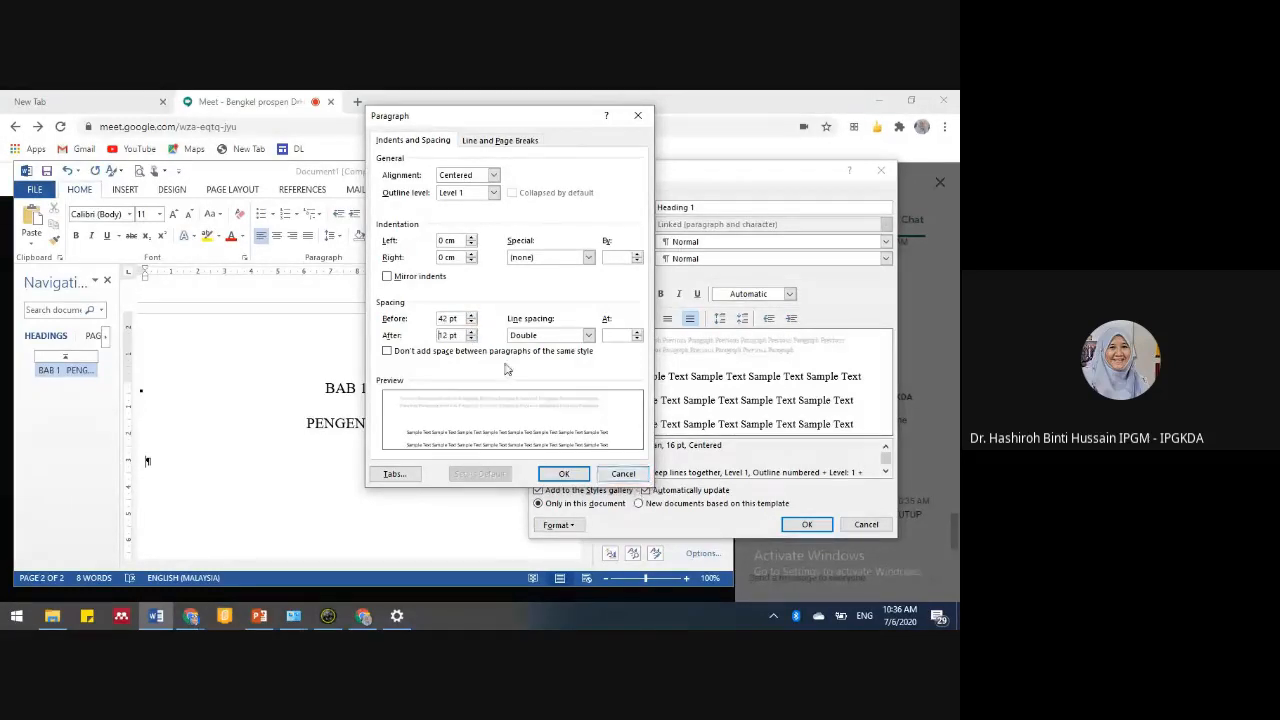
left_click(473, 322)
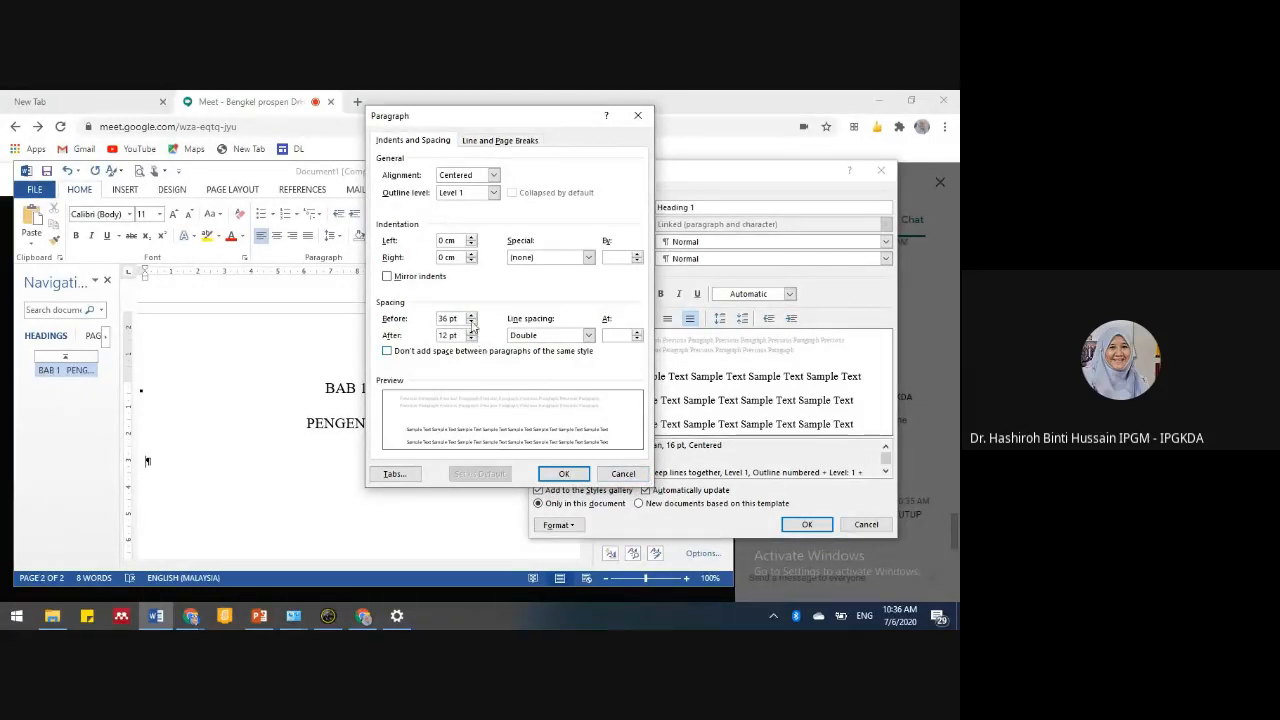
left_click(472, 316)
left_click(564, 474)
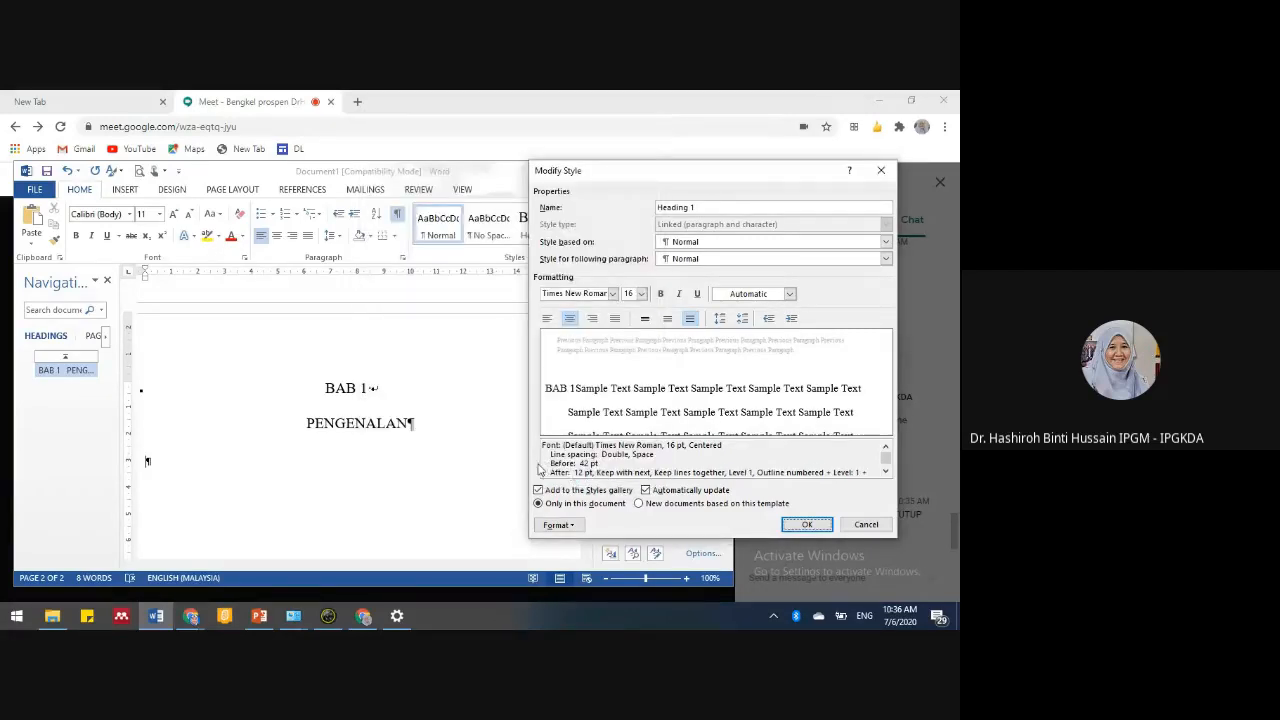
left_click(810, 525)
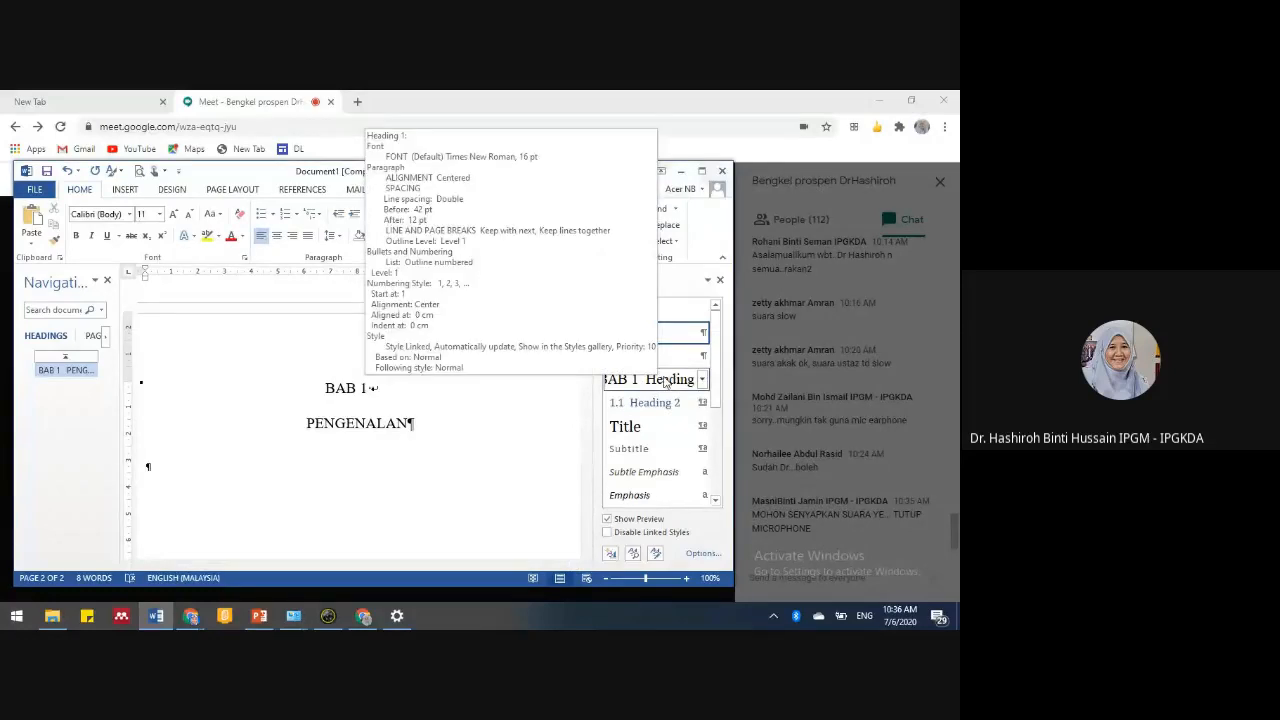
left_click_drag(369, 400, 323, 392)
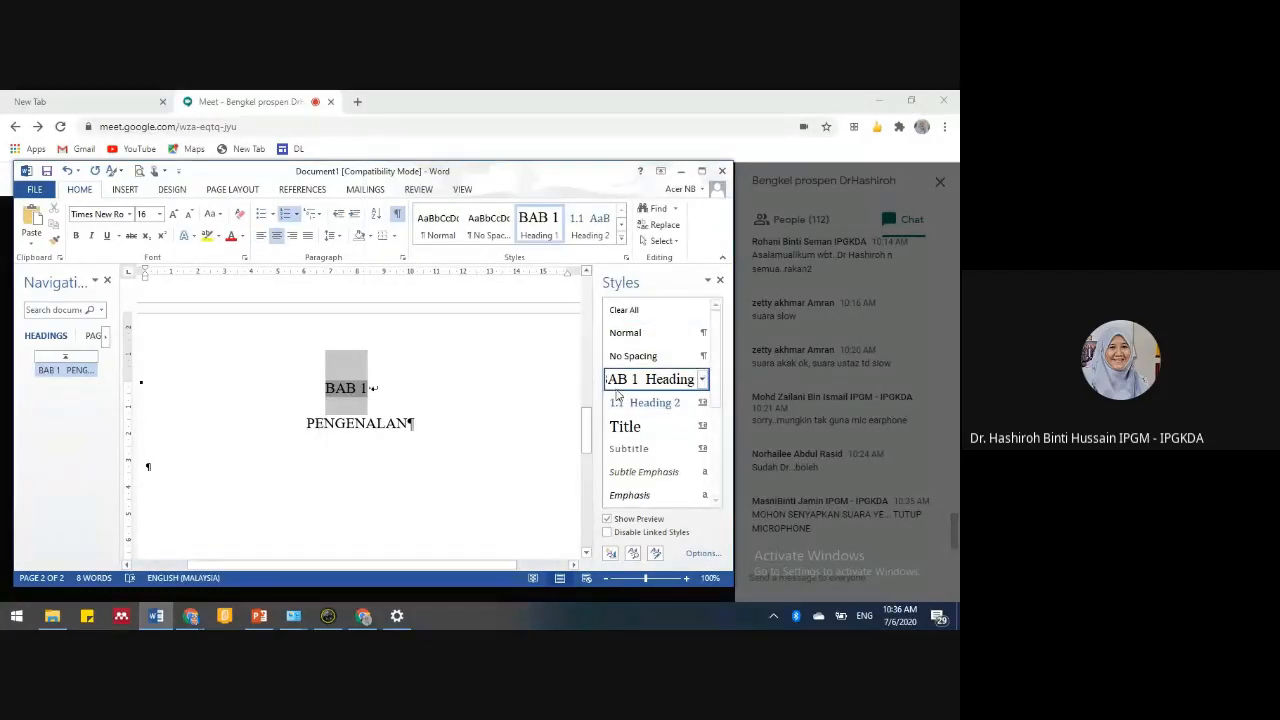
left_click(236, 480)
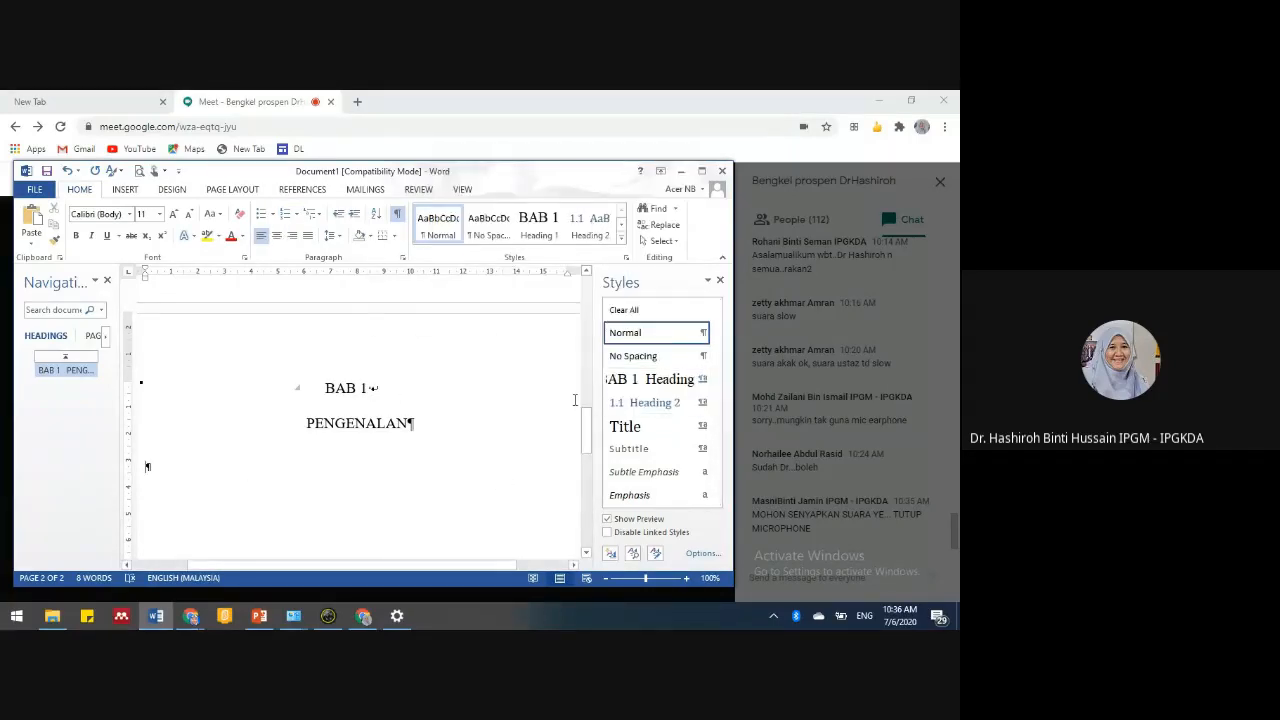
left_click(704, 402)
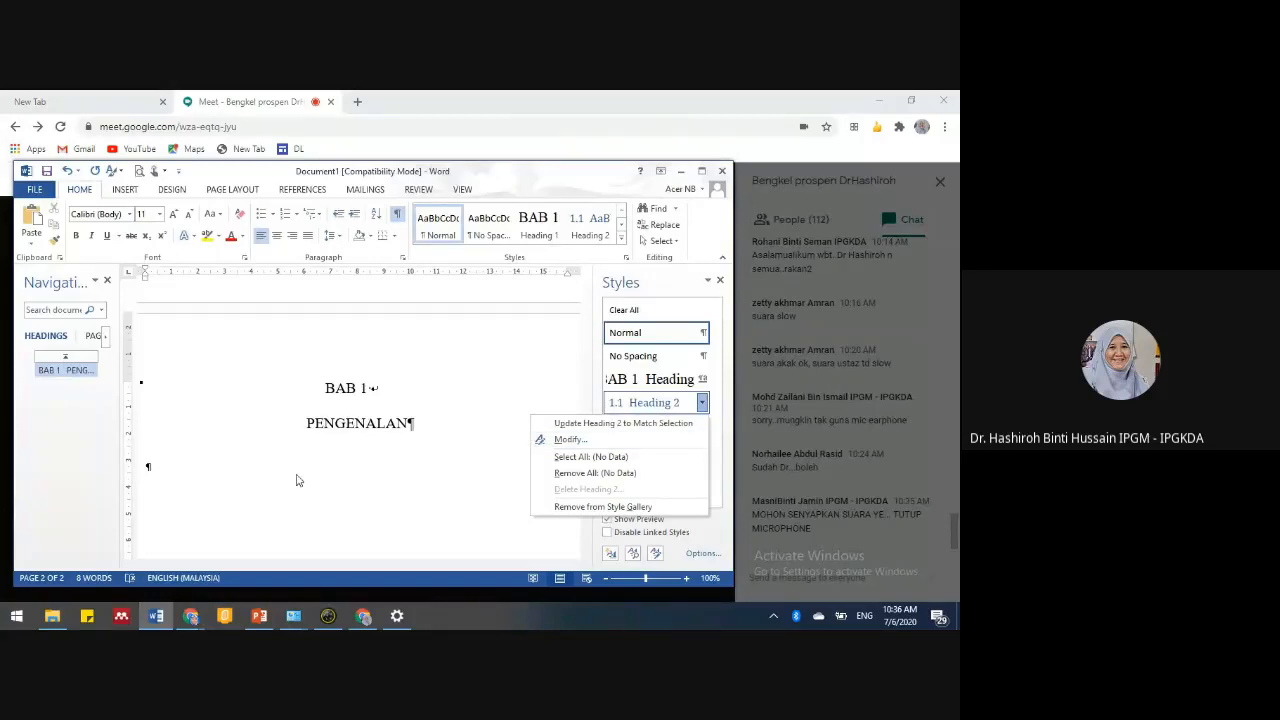
left_click(267, 487)
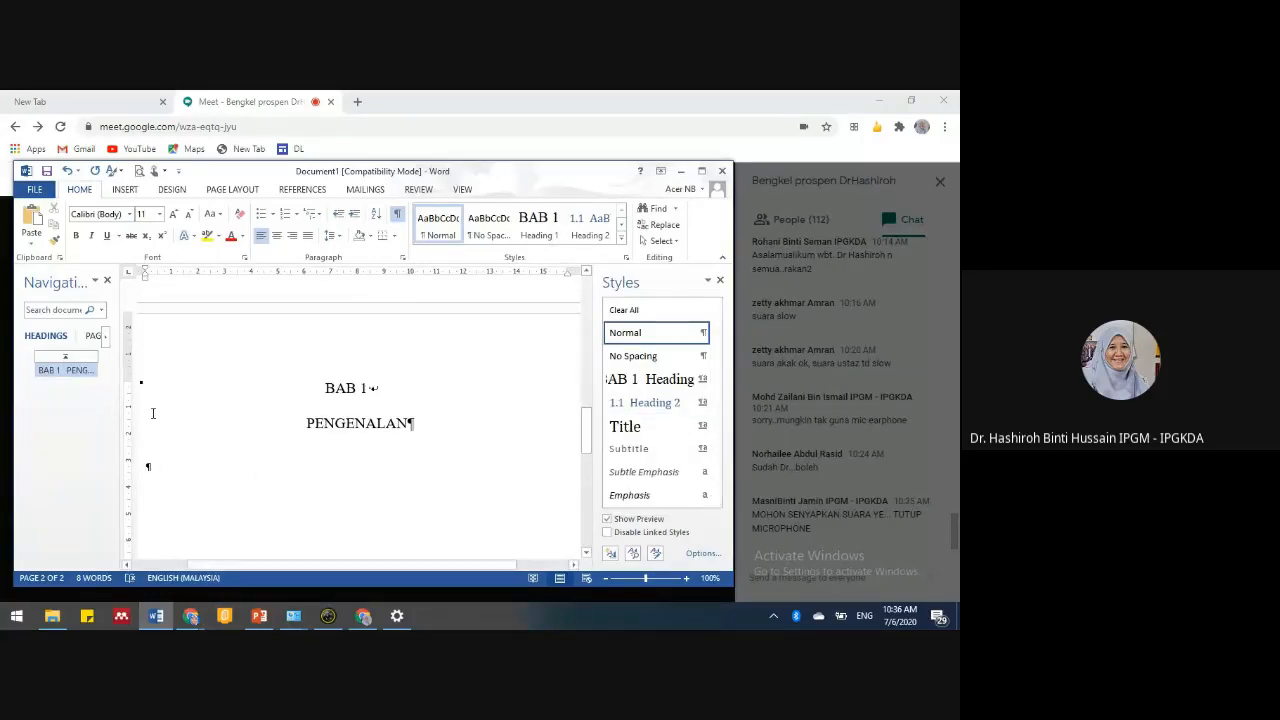
- Modify the Heading 2 style to Times New Roman, 12 pt, automatic font colour, and enable automatic updating
left_click(704, 404)
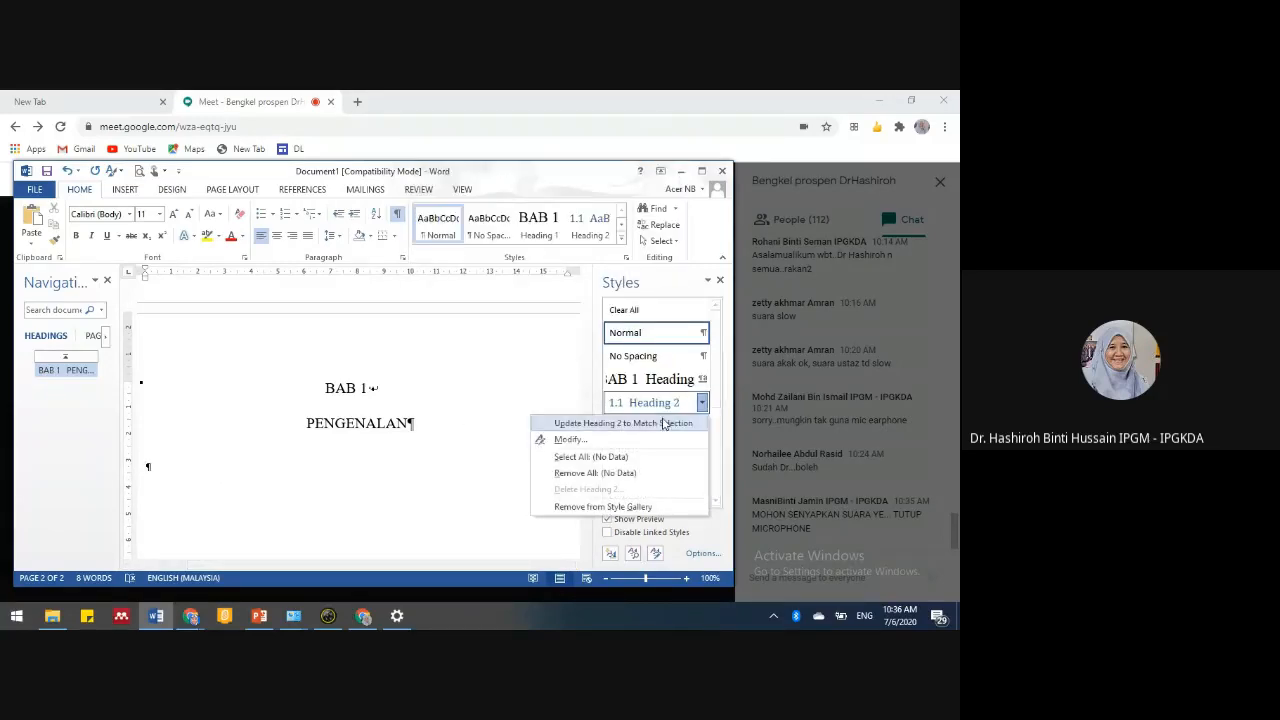
left_click(570, 440)
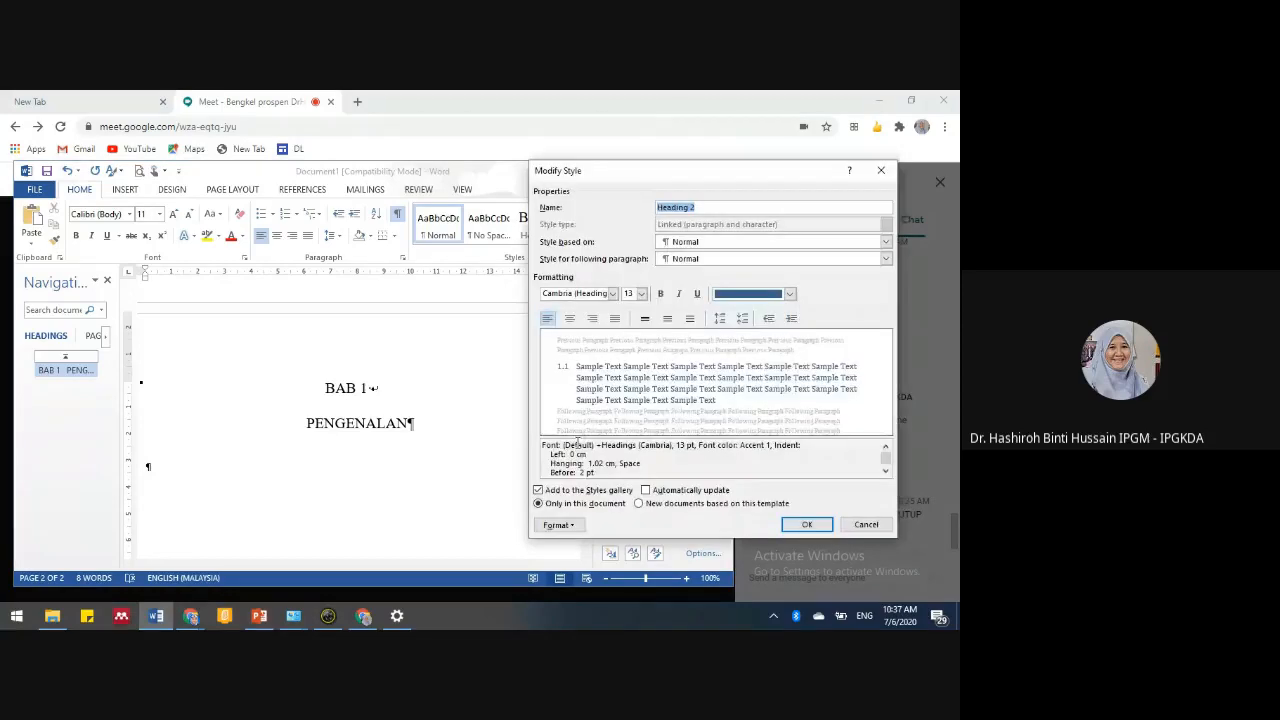
left_click(791, 297)
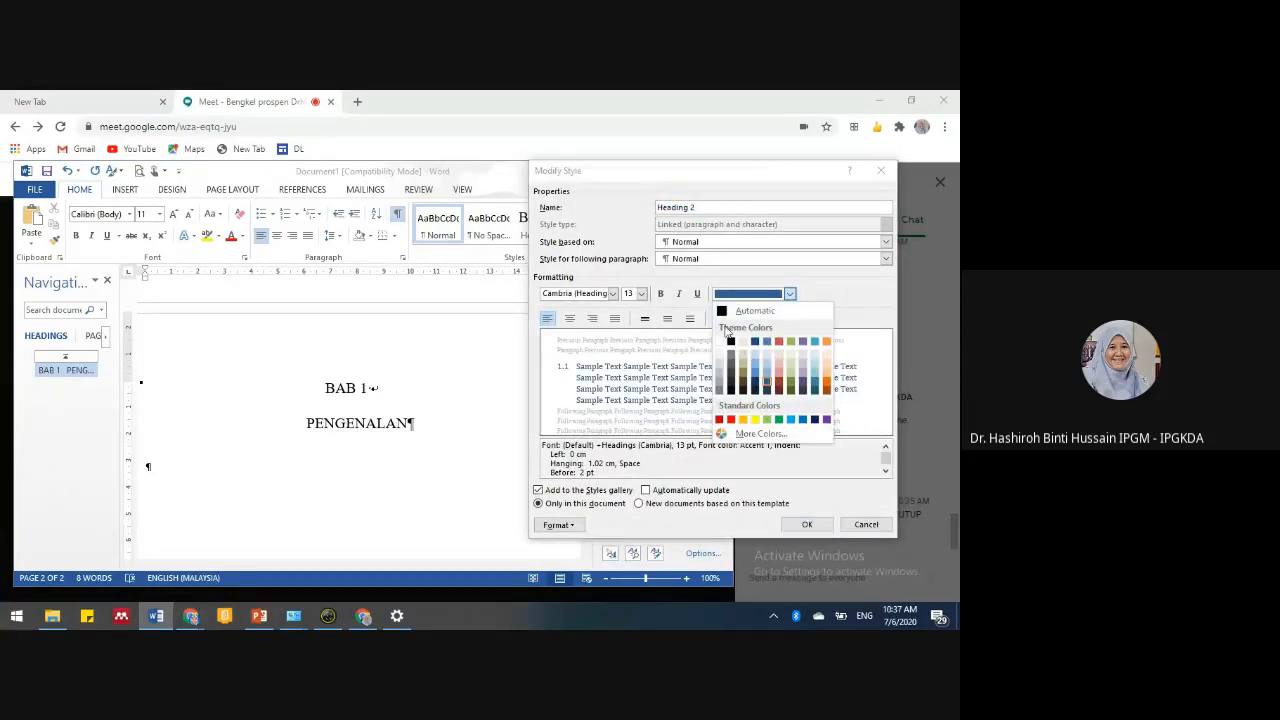
left_click(750, 307)
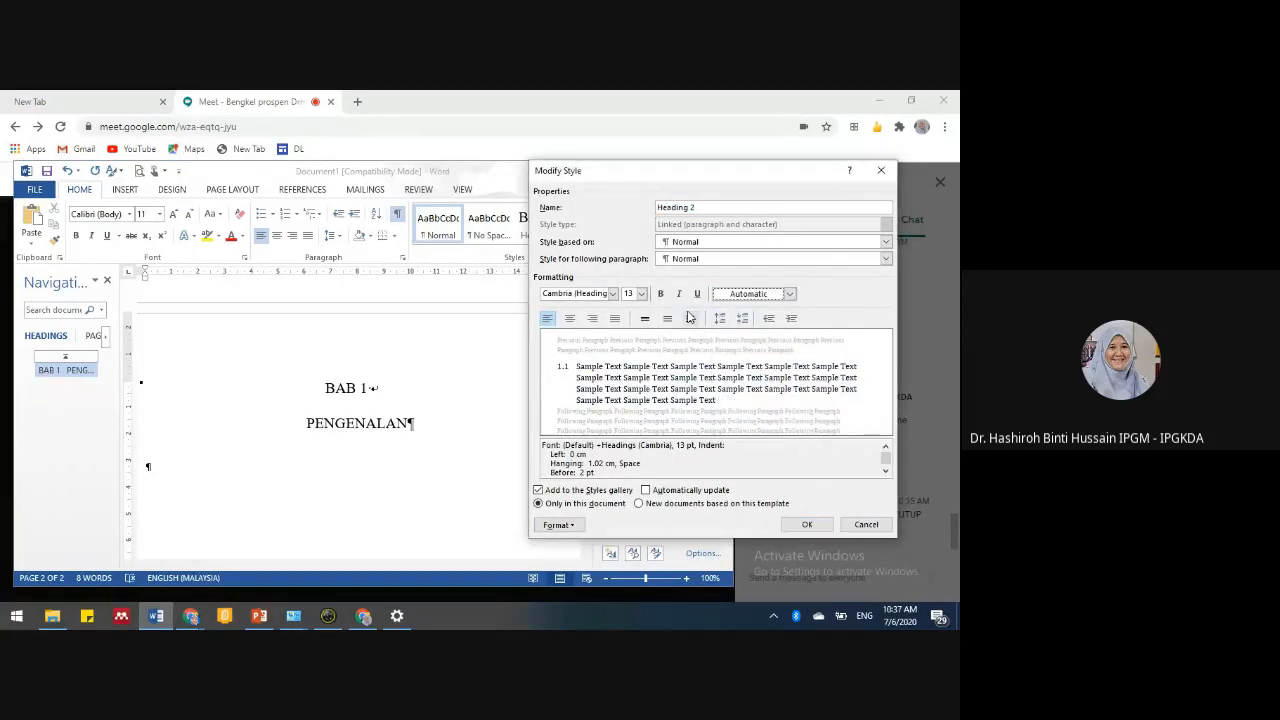
left_click(613, 293)
left_click(552, 341)
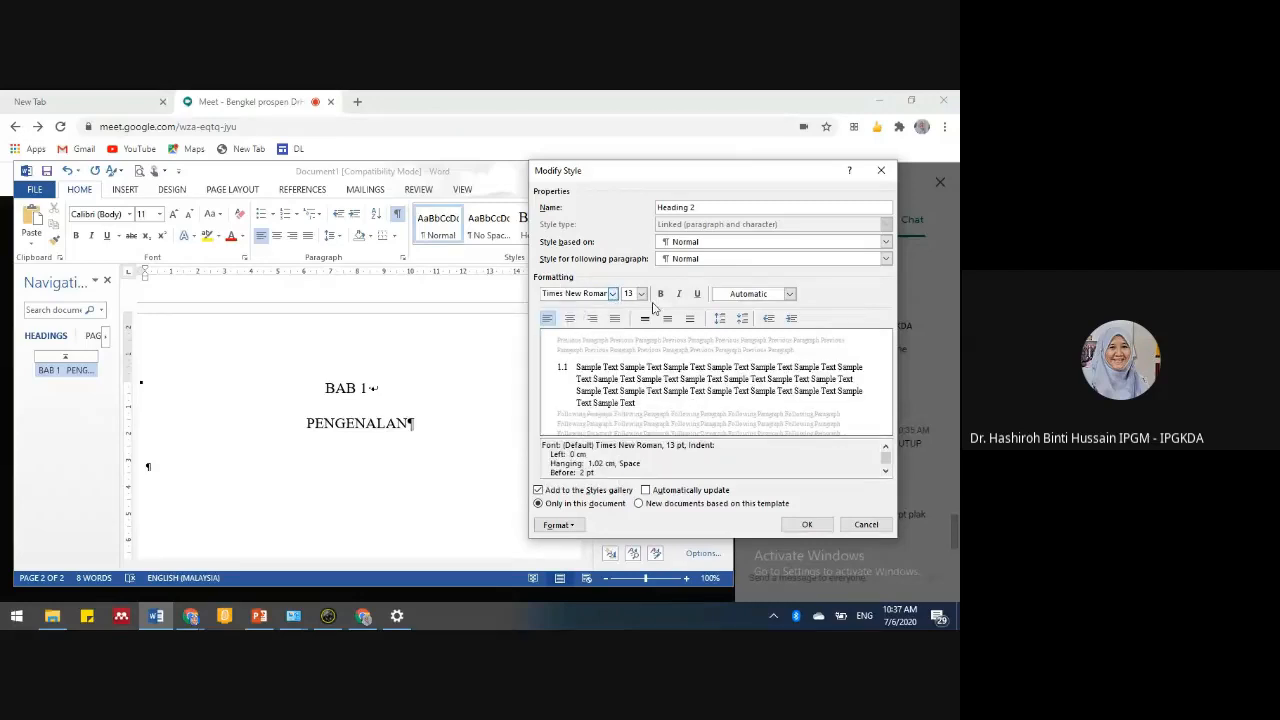
left_click(641, 293)
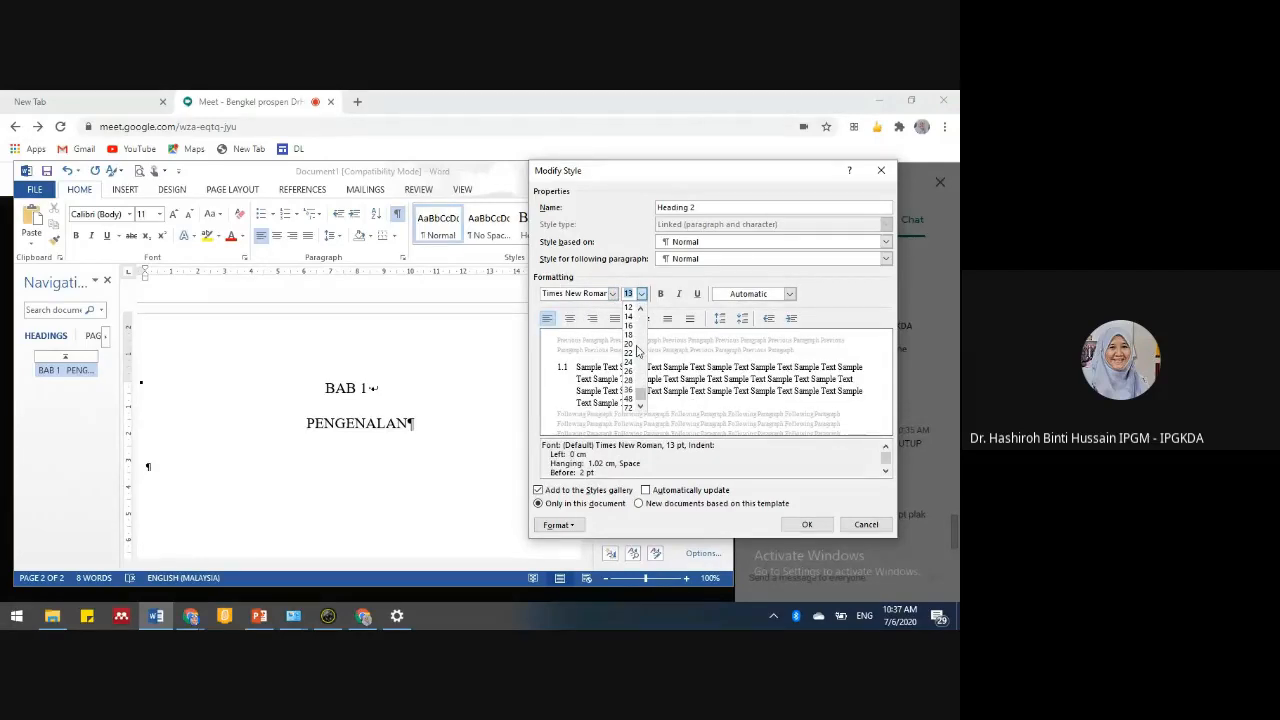
left_click(630, 343)
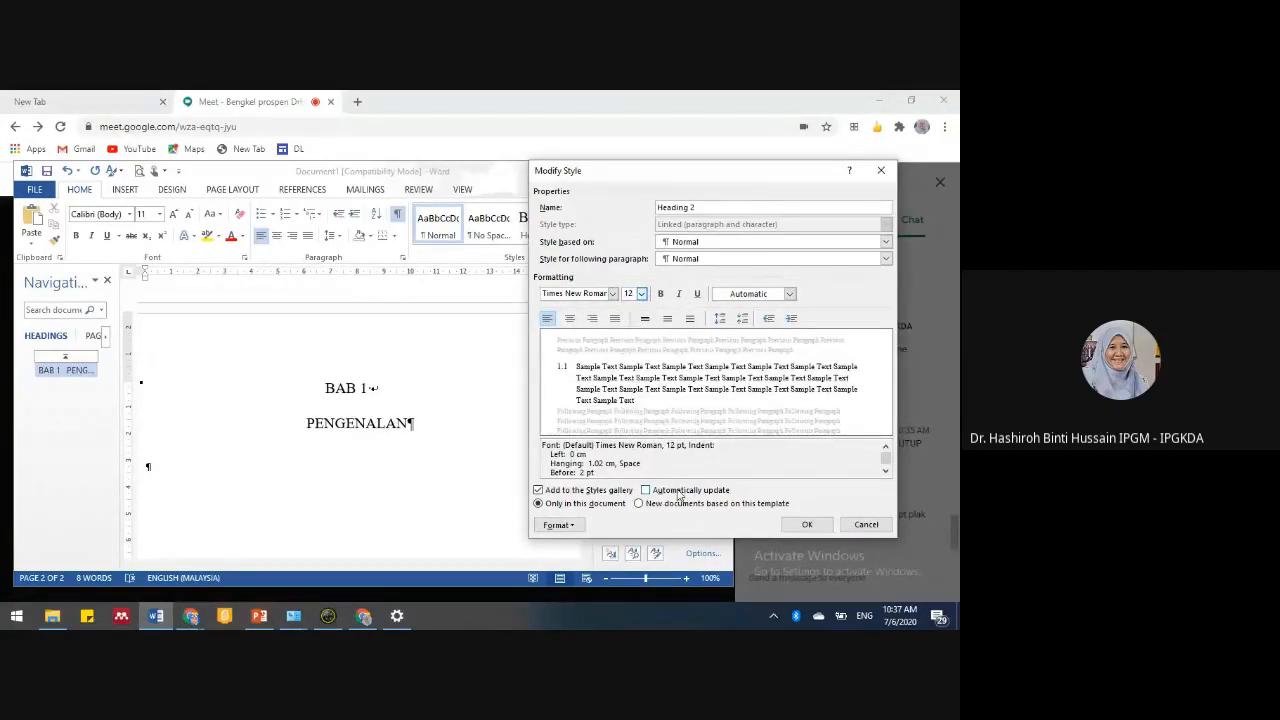
left_click(646, 490)
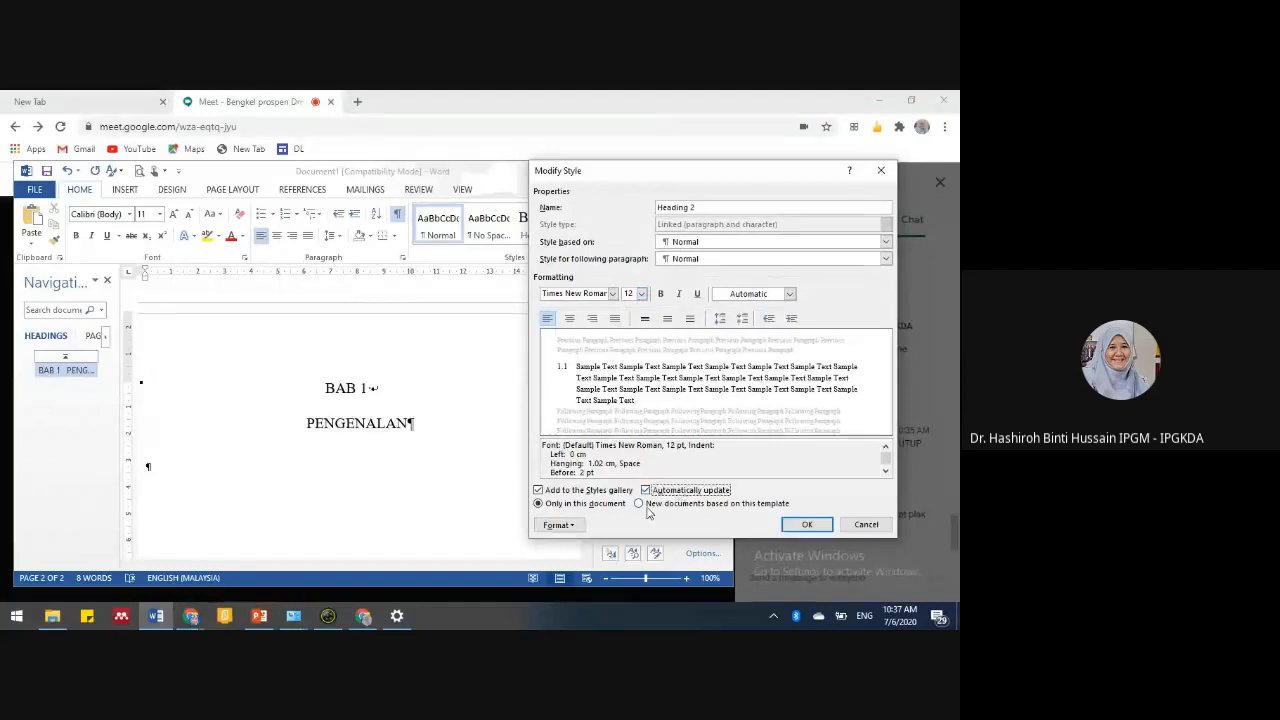
- Set the Heading 2 style's paragraph spacing to 12 pt before and 6 pt after, with double line spacing
left_click(563, 528)
left_click(530, 395)
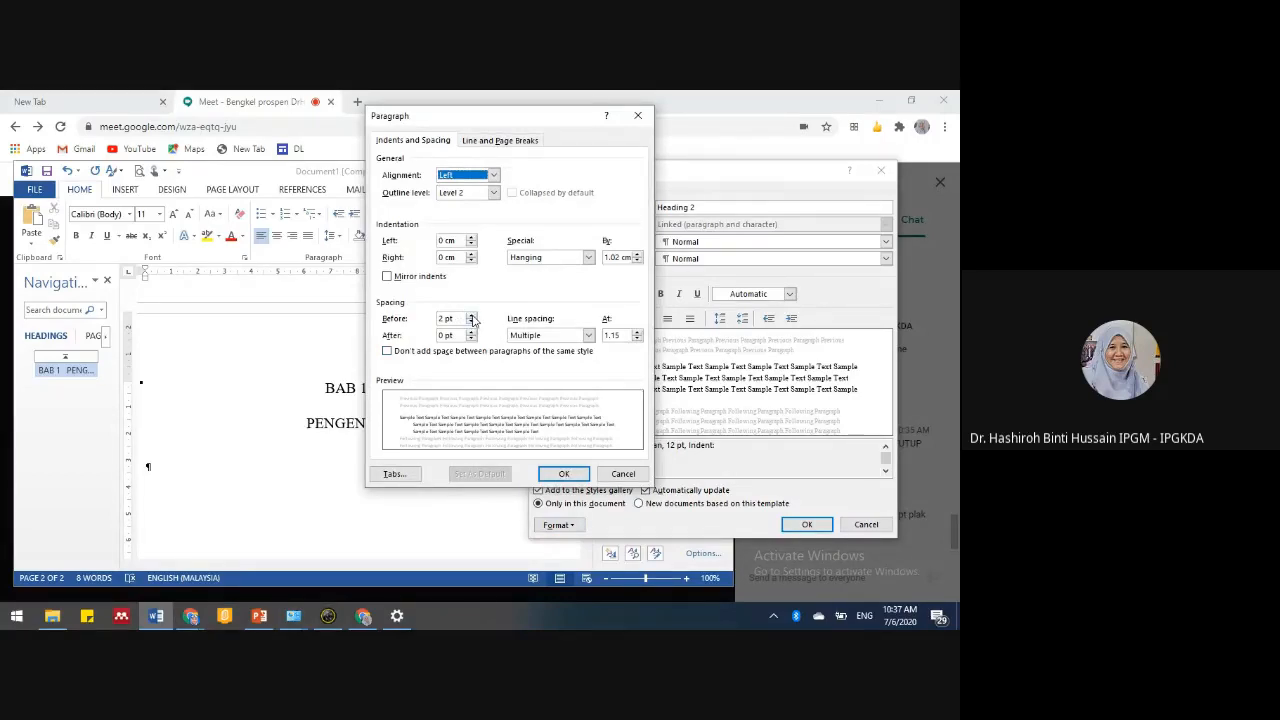
left_click(471, 316)
left_click(471, 316)
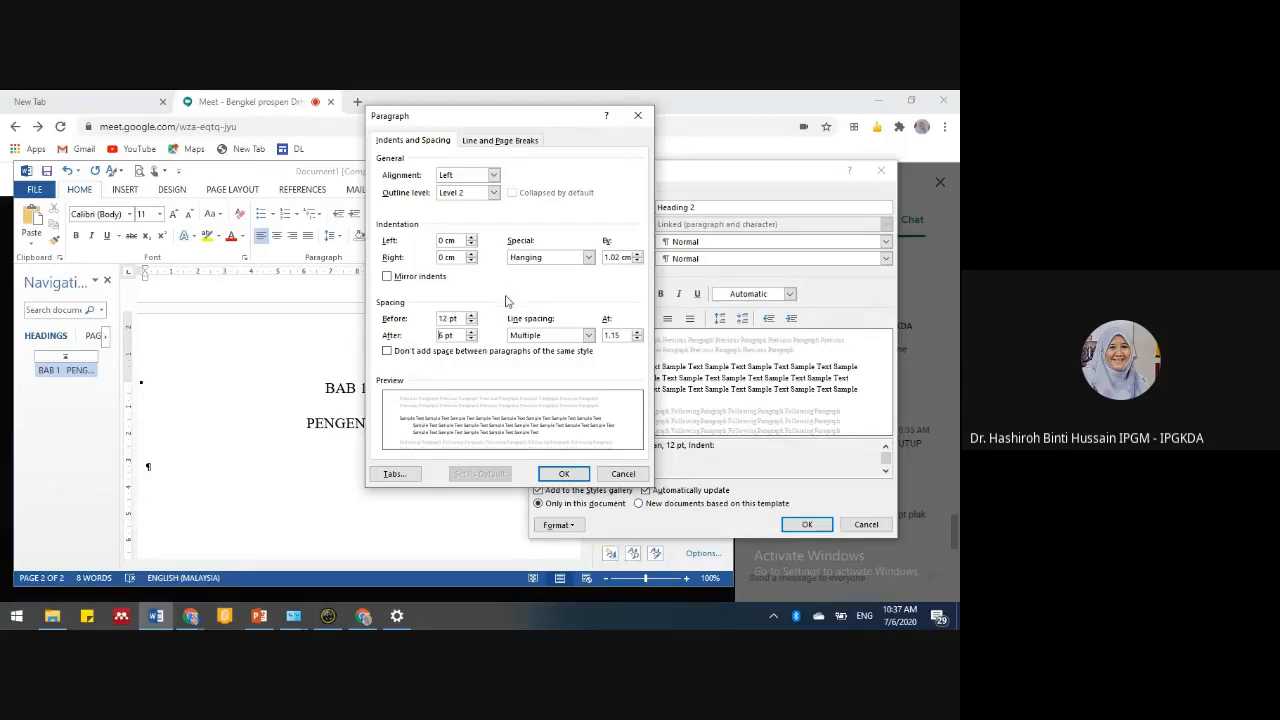
left_click(588, 336)
left_click(549, 366)
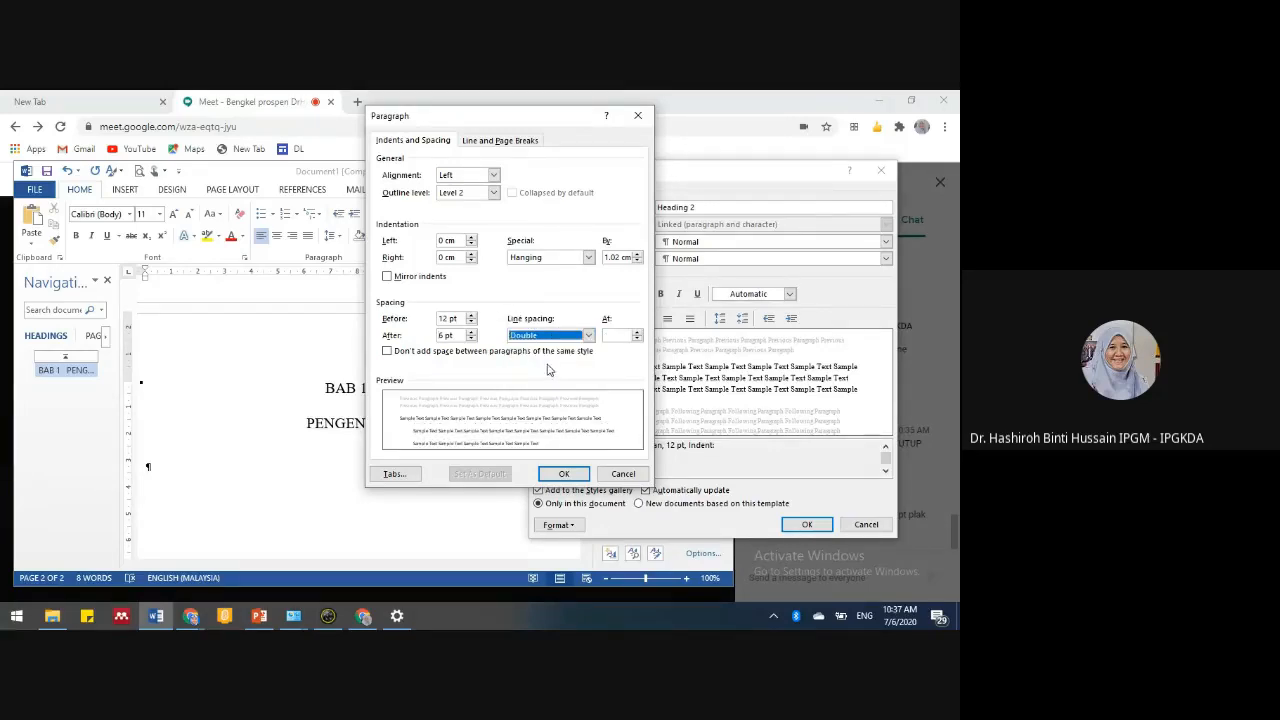
- Set the Heading 2 style's special indentation to none and save the style changes
left_click(589, 257)
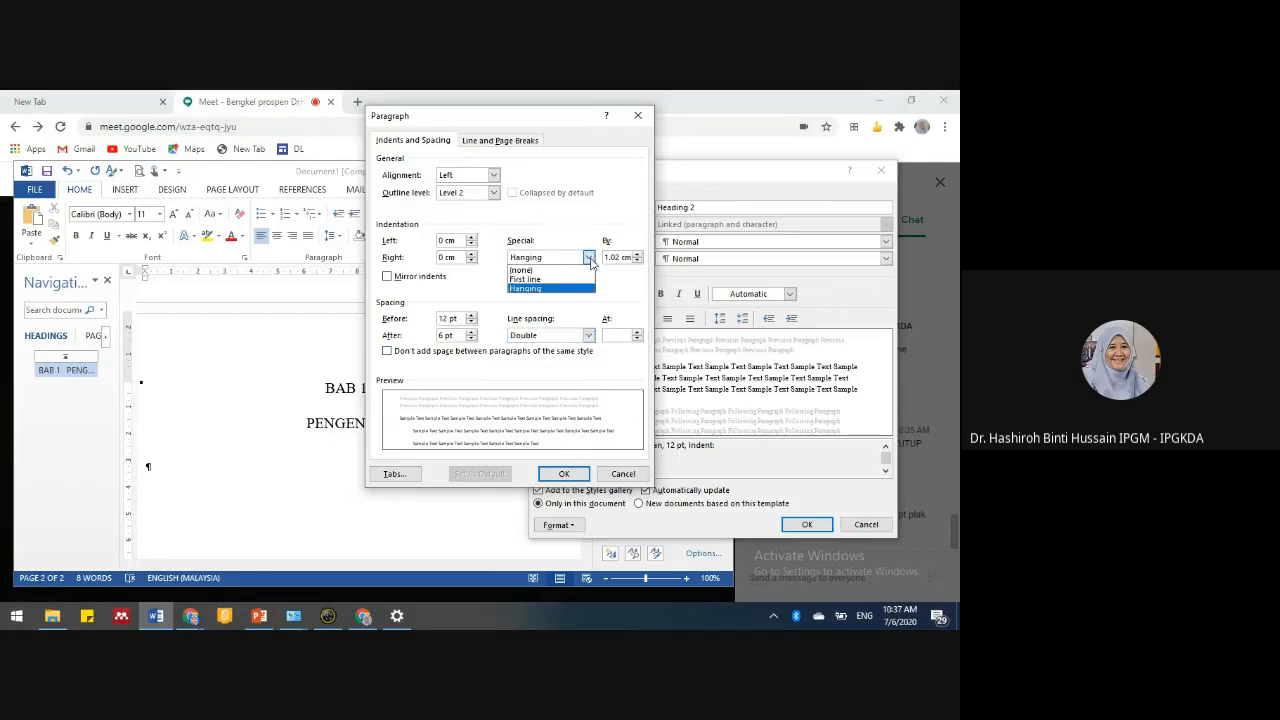
left_click(540, 270)
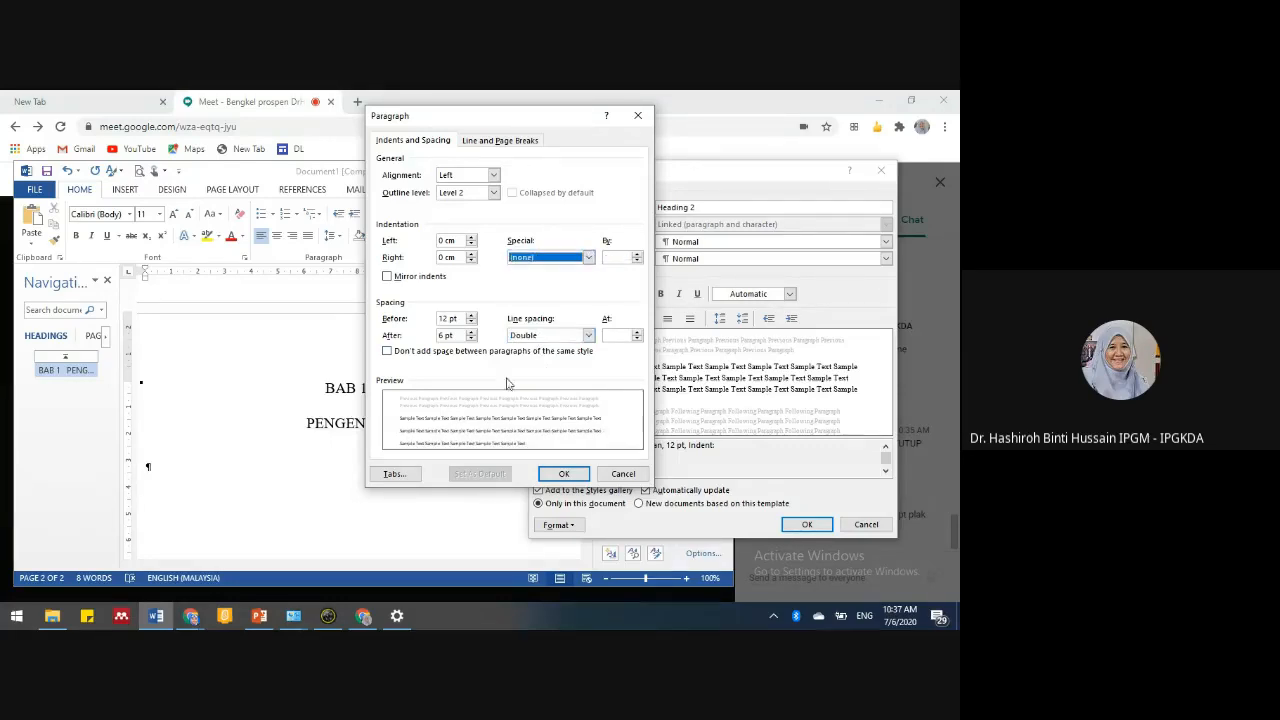
left_click(565, 476)
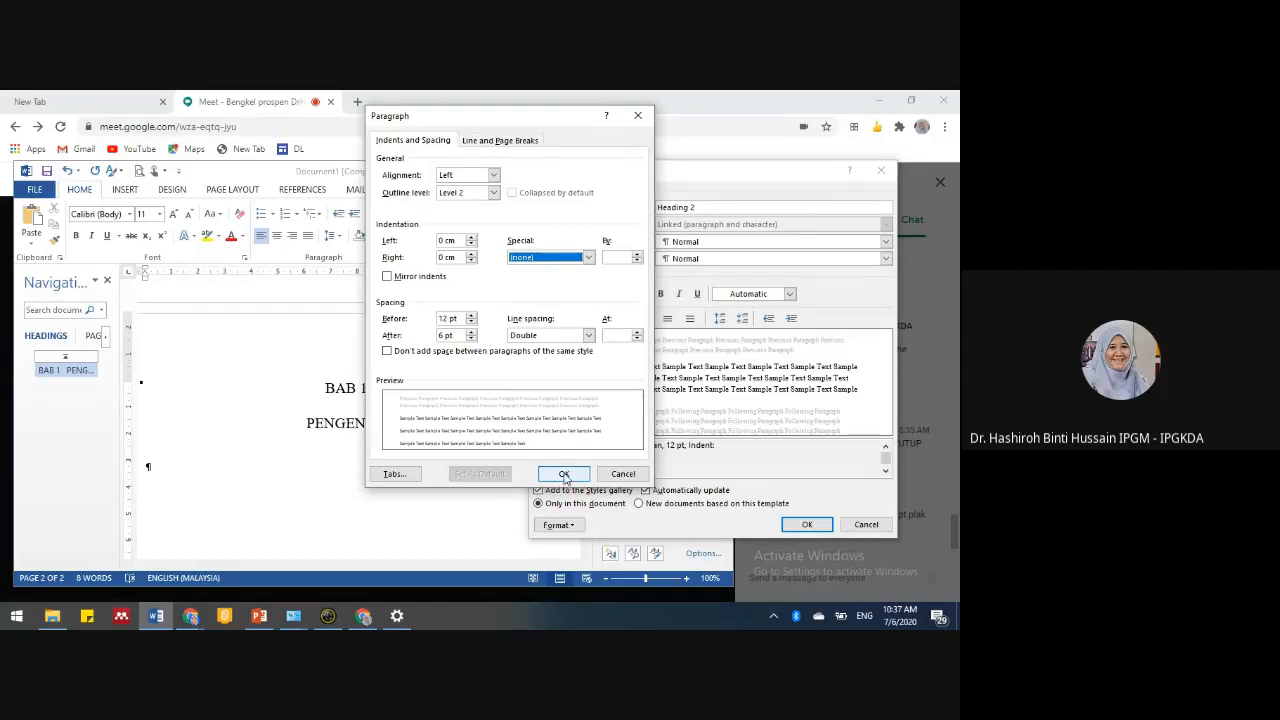
left_click(564, 476)
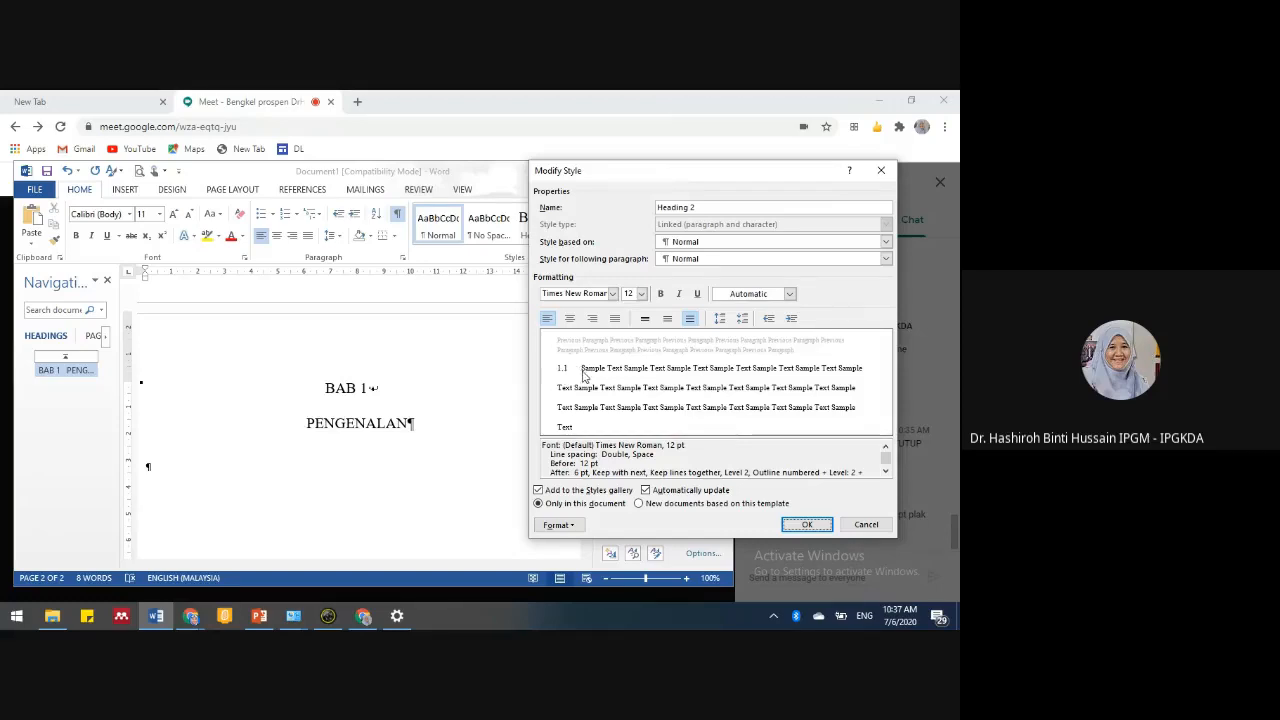
left_click(810, 528)
left_click(807, 525)
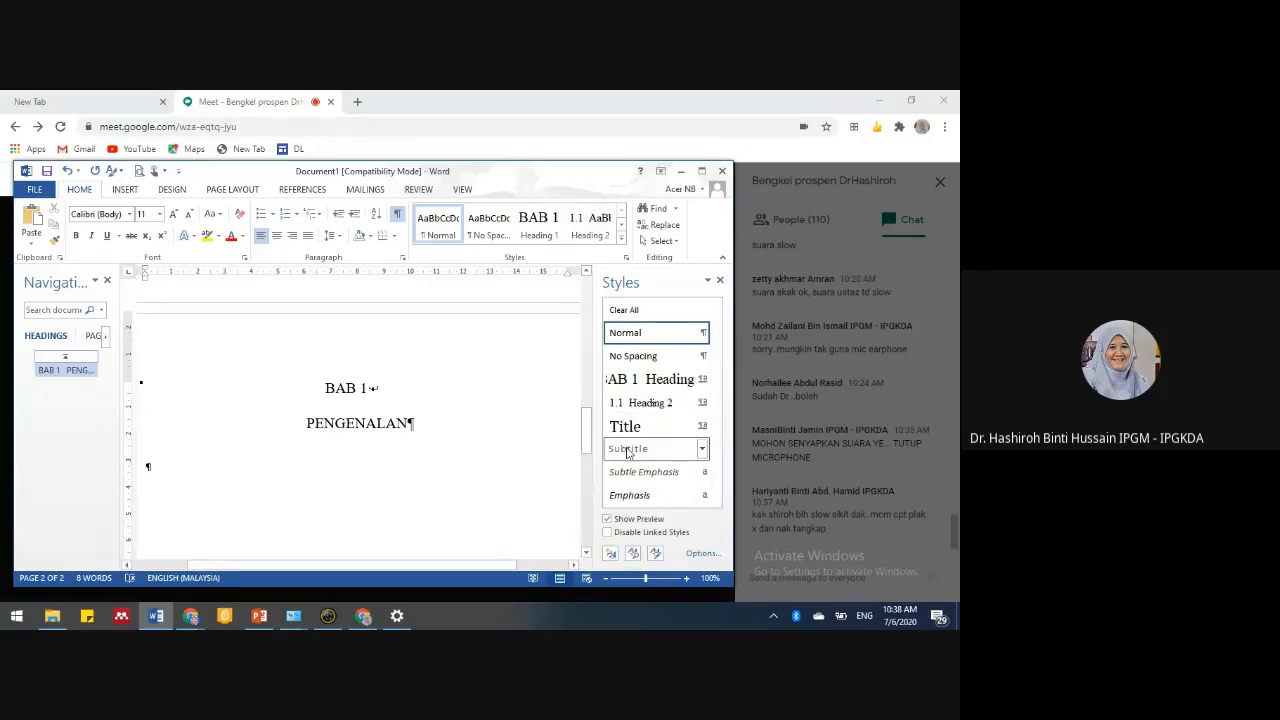
- Add the Heading 2 subheading "Pendahuluan" in the empty paragraph below "PENGENALAN" and start a new paragraph
left_click(677, 408)
type("Pendahuluan")
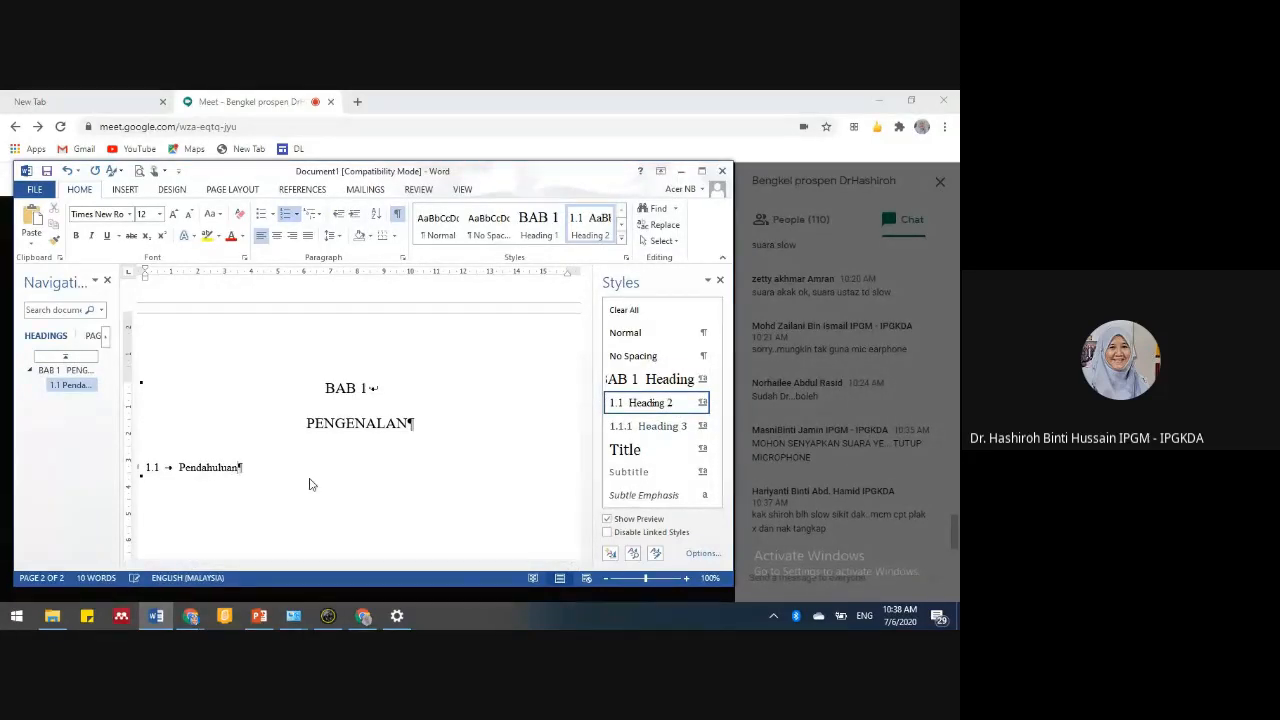
key("Return")
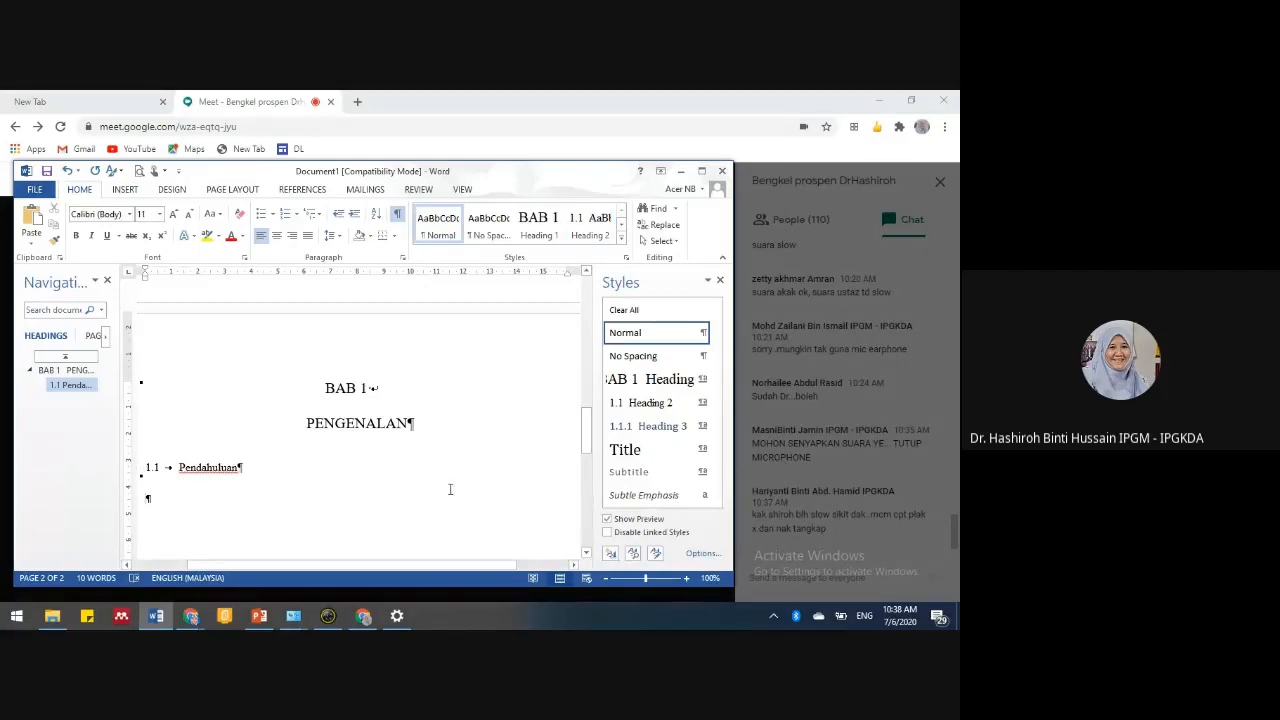
- Add a second Heading 2 subheading, "Motivasi Kajian", below "Pendahuluan" and start a new paragraph
left_click(648, 402)
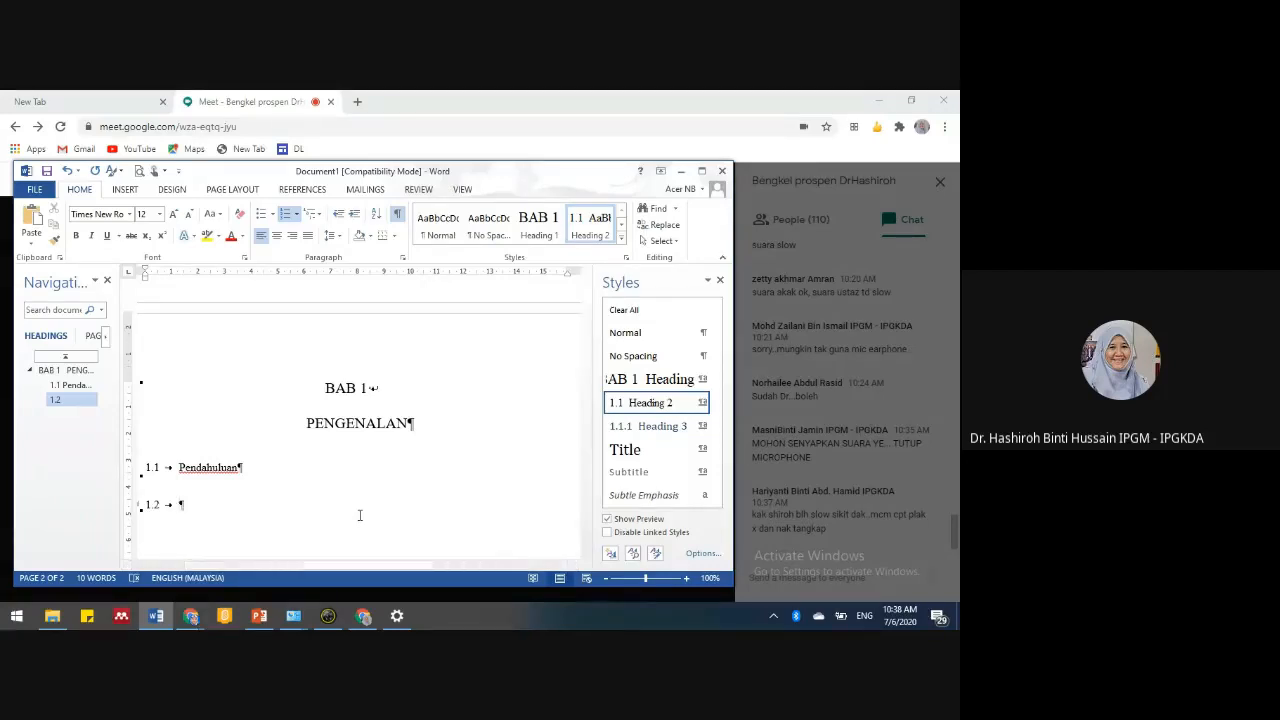
type("Mot")
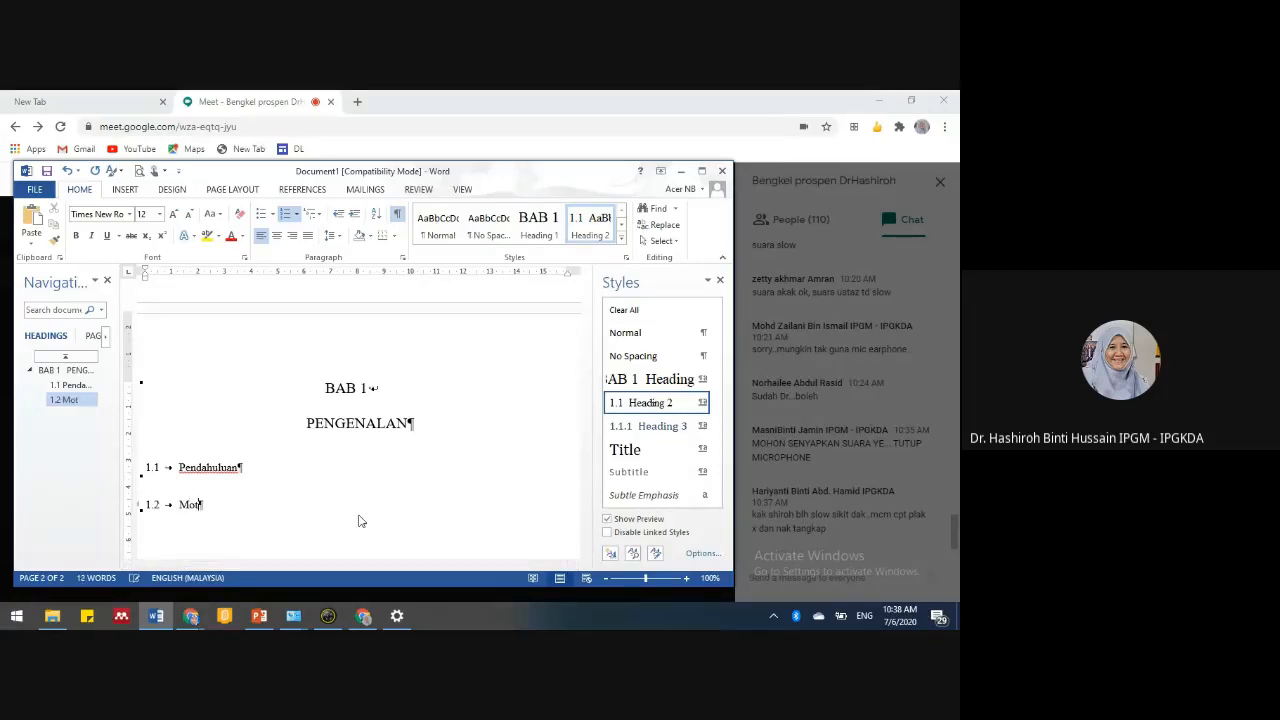
type("ivasi Kajian")
key("Return")
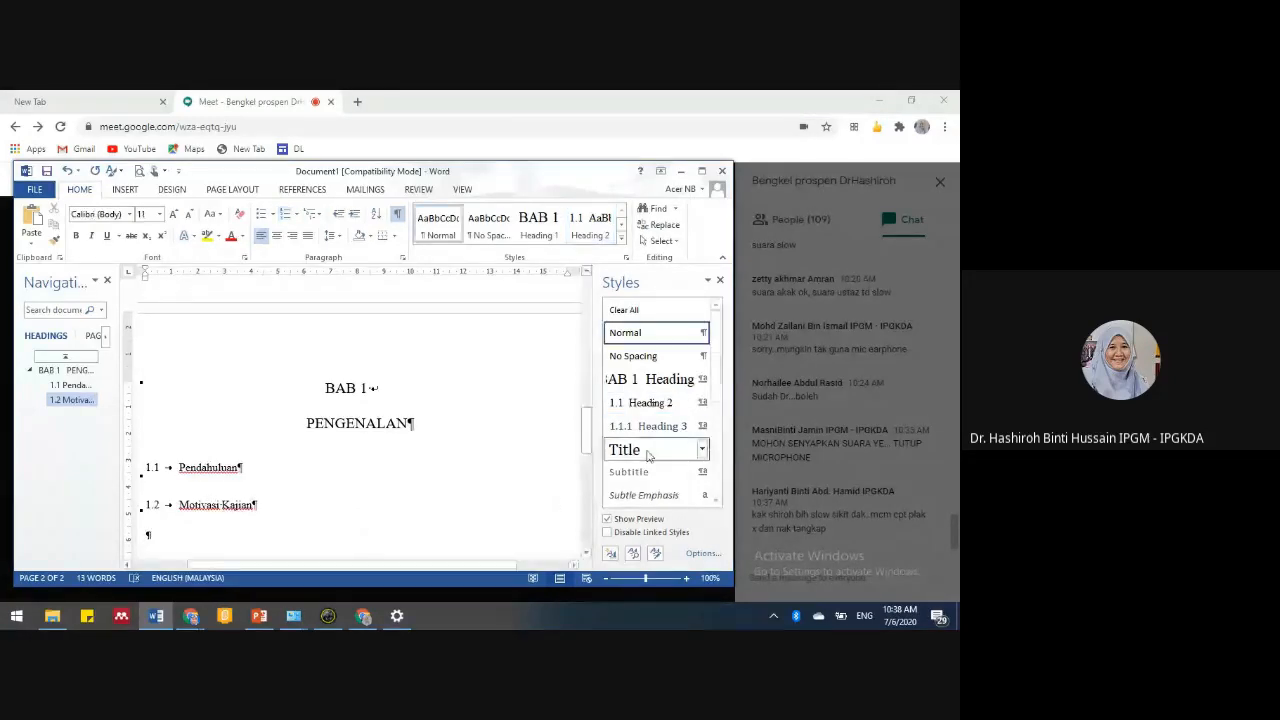
- Add a third Heading 2 subheading, "Permasalahan Kajian", in the empty paragraph below "Motivasi Kajian"
left_click(658, 402)
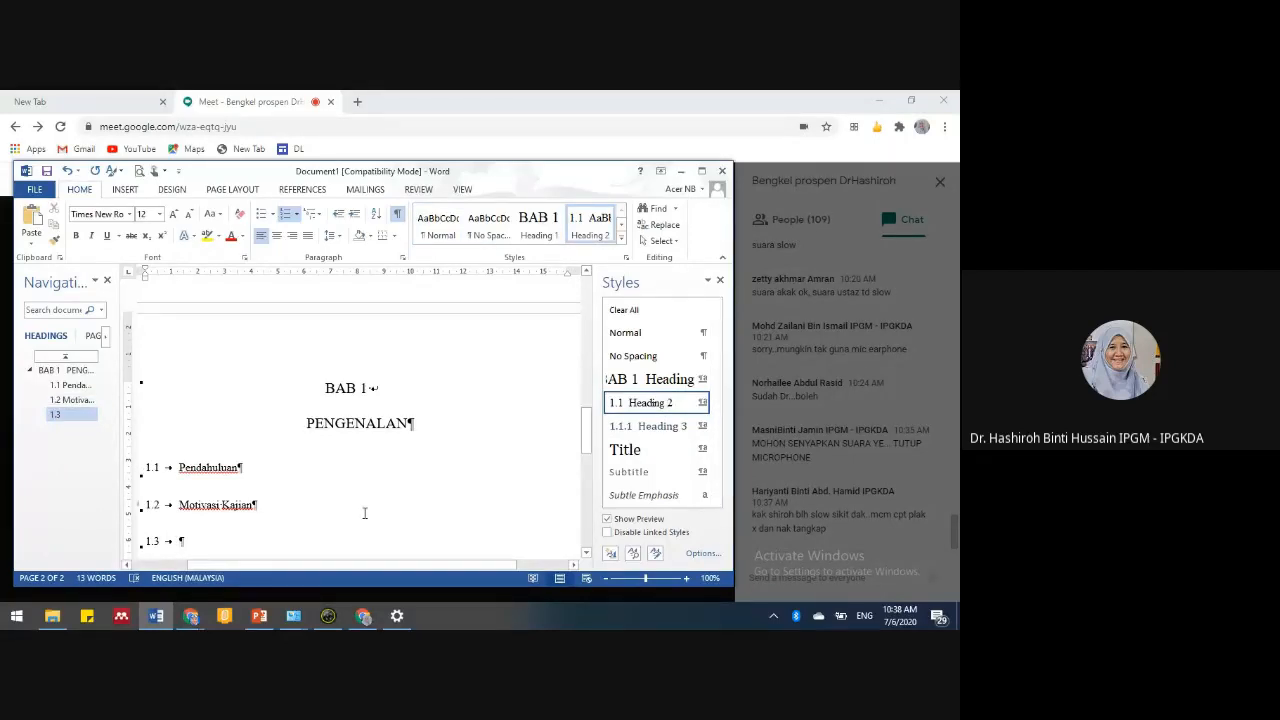
type("Perm")
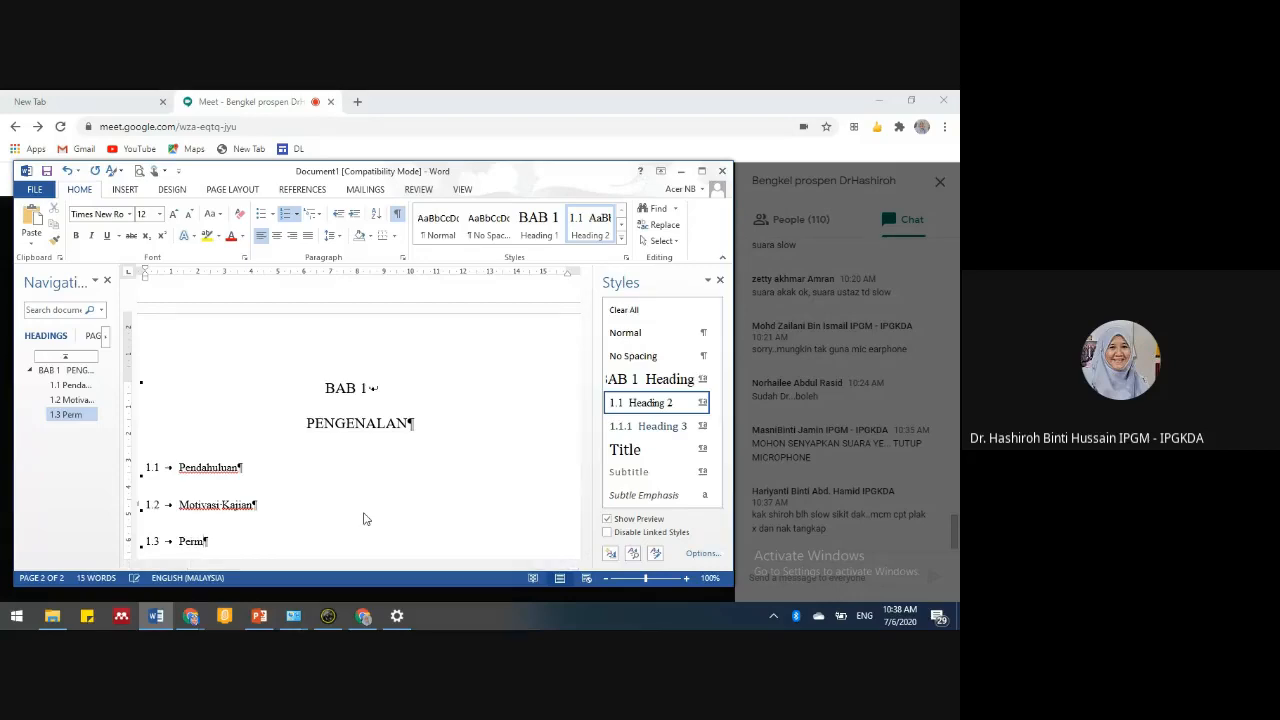
type("asalahan Kaj")
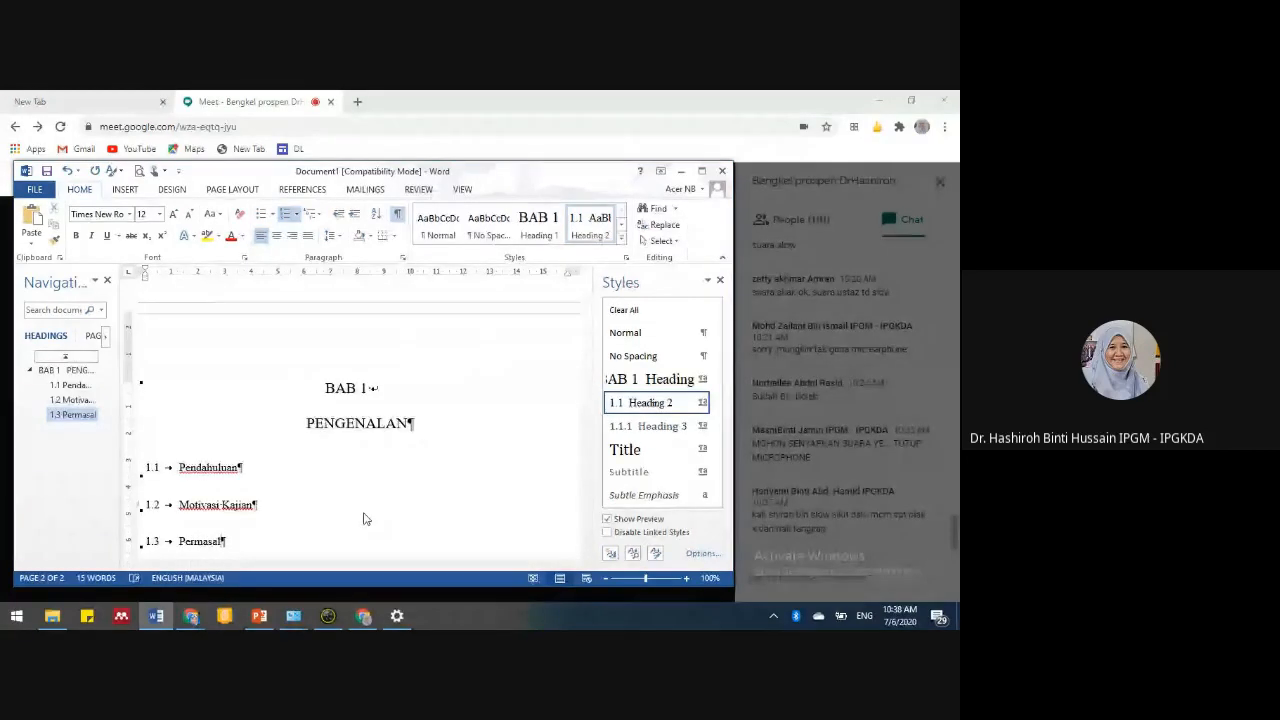
type("ian")
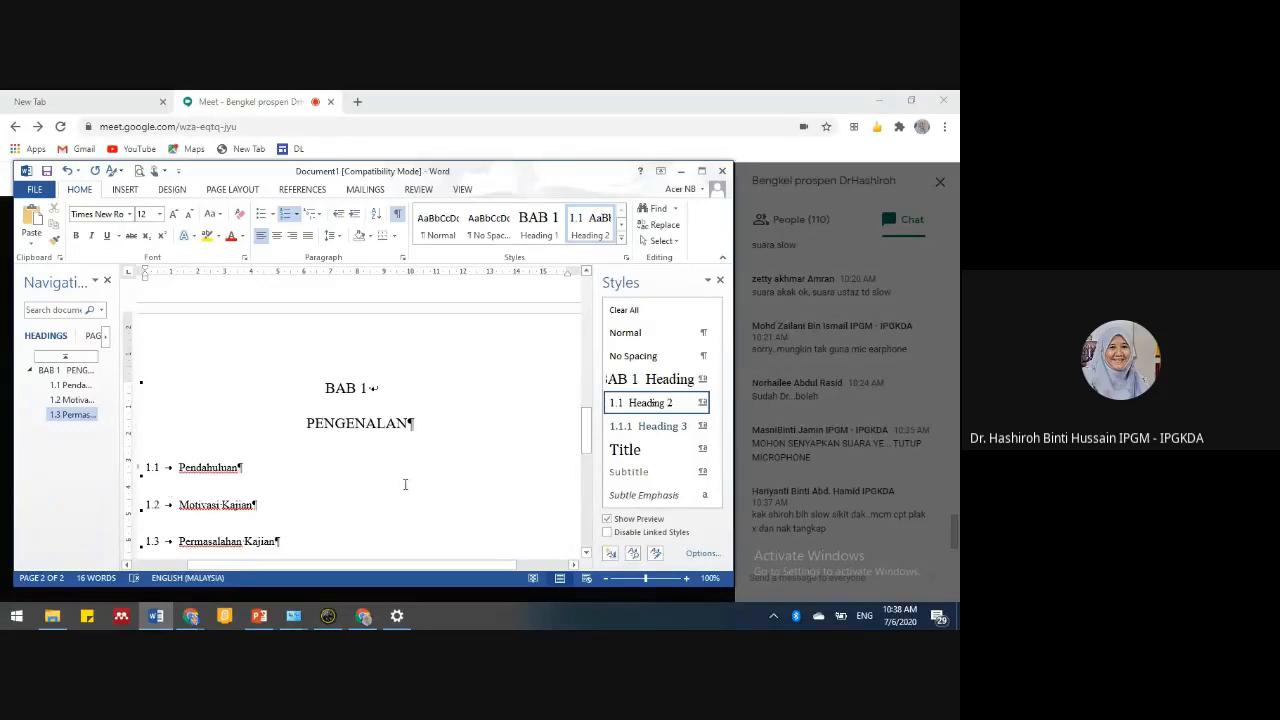
- Insert an empty Normal paragraph between the "Motivasi Kajian" and "Permasalahan Kajian" subheadings
left_click(240, 467)
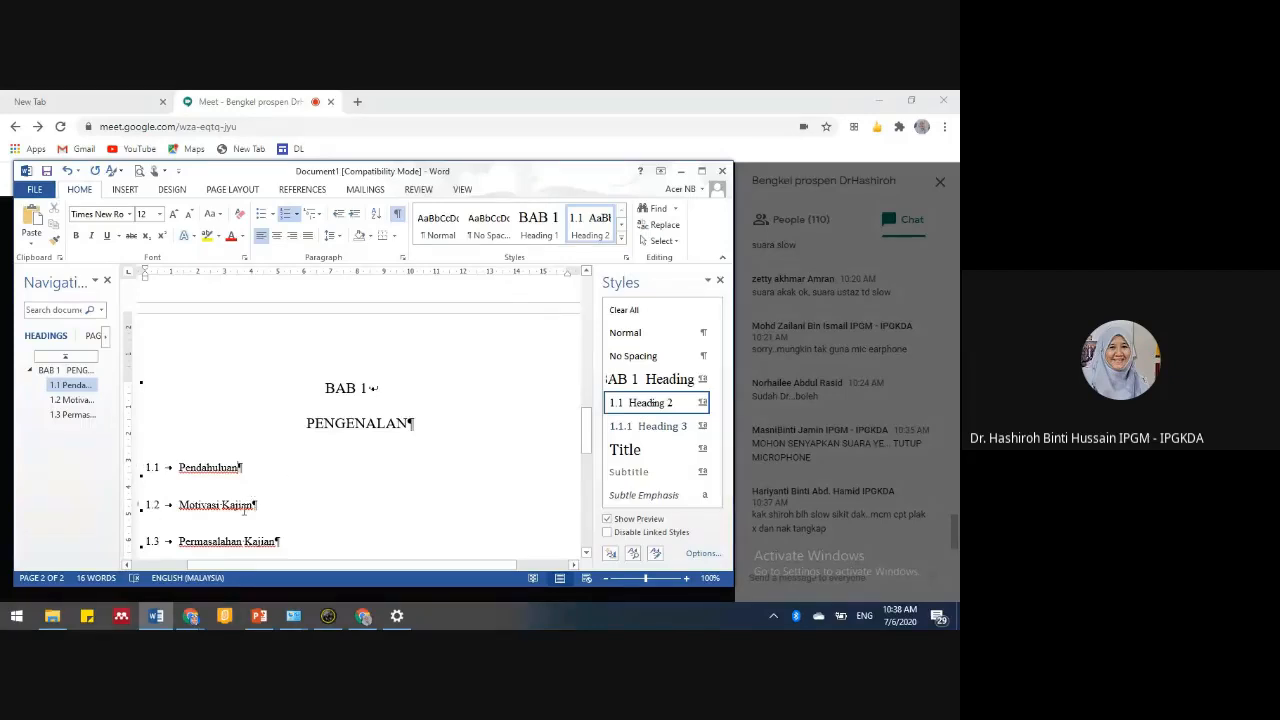
left_click(270, 505)
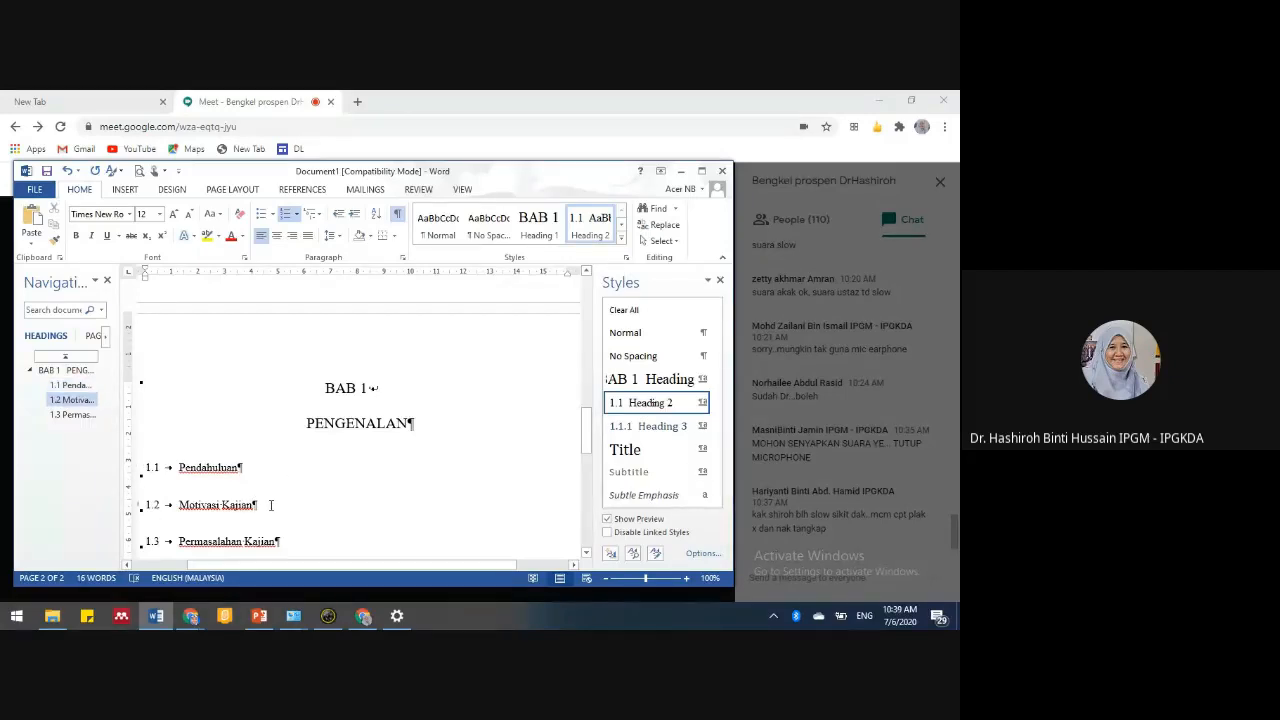
key("Return")
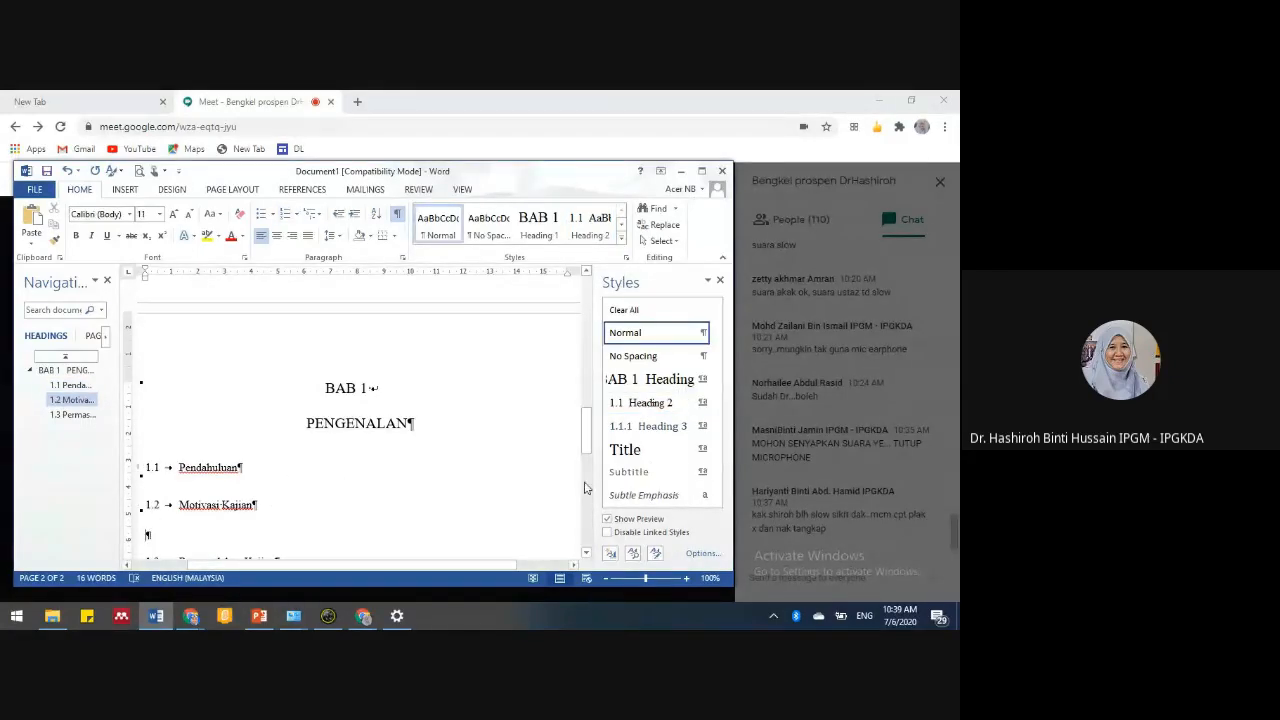
- Modify the Heading 3 style to use the Times New Roman font with Automatic colour, and save the style
left_click(703, 427)
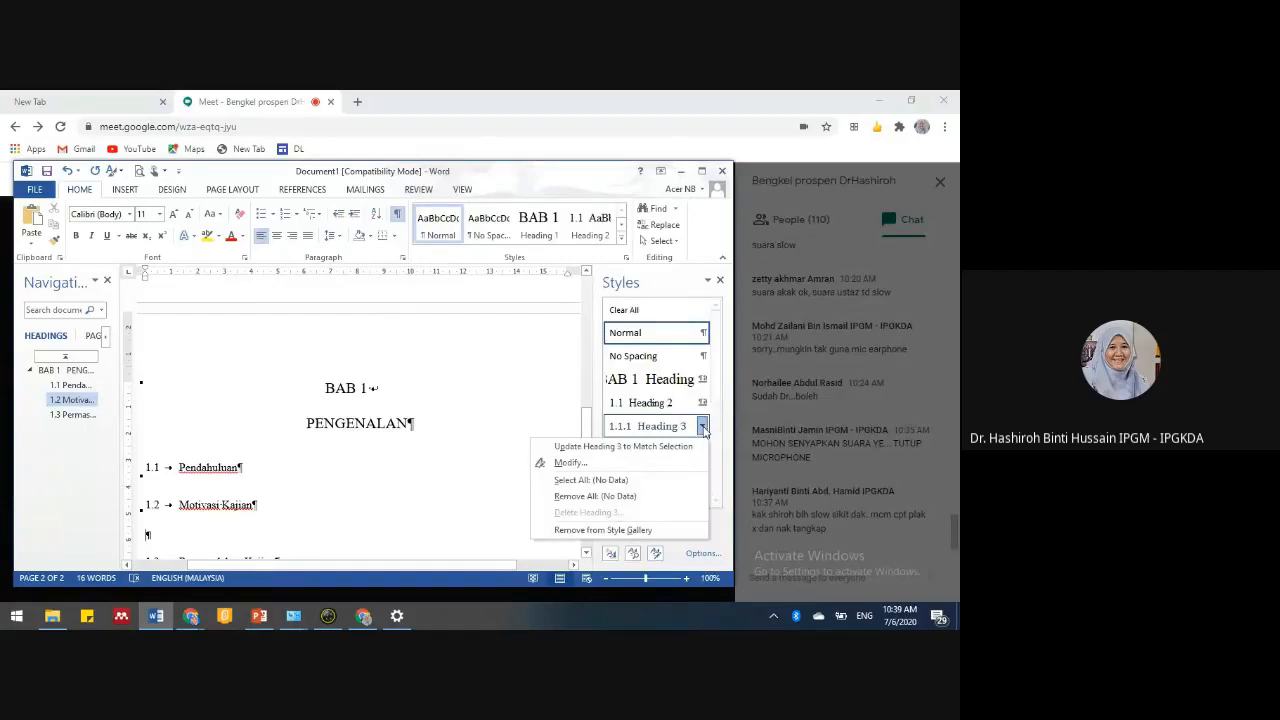
left_click(586, 463)
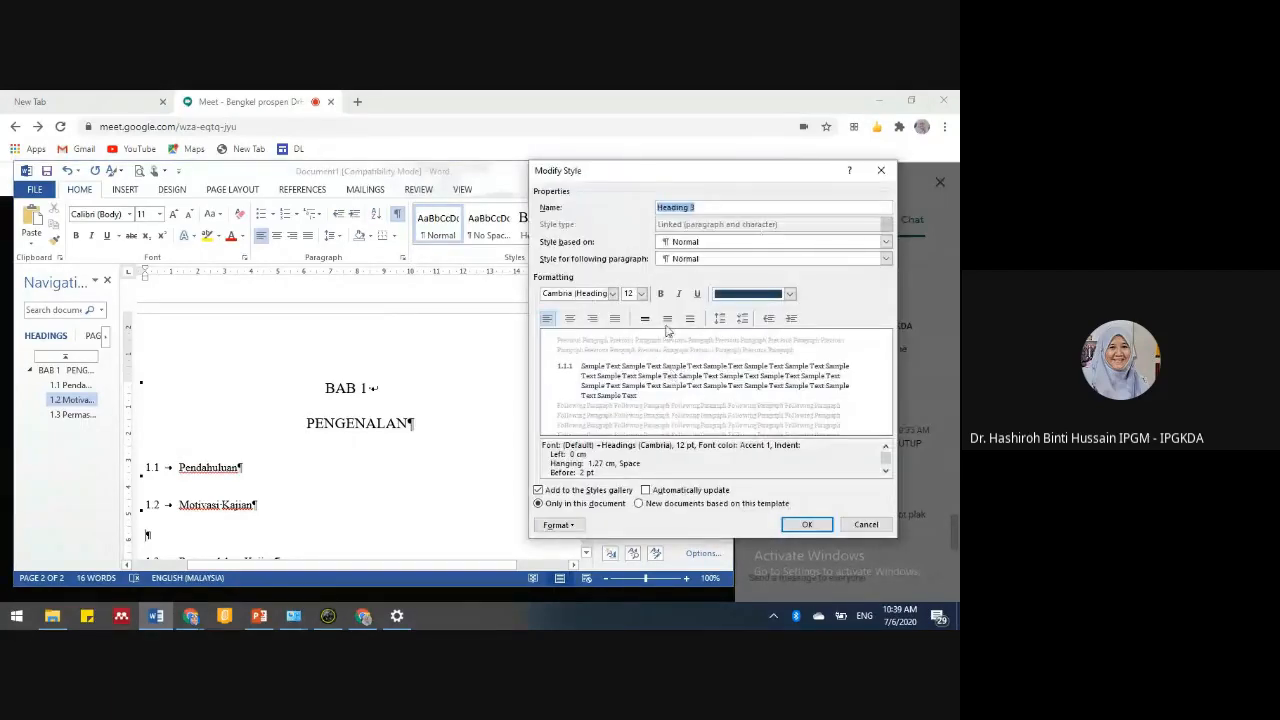
left_click(789, 294)
left_click(742, 308)
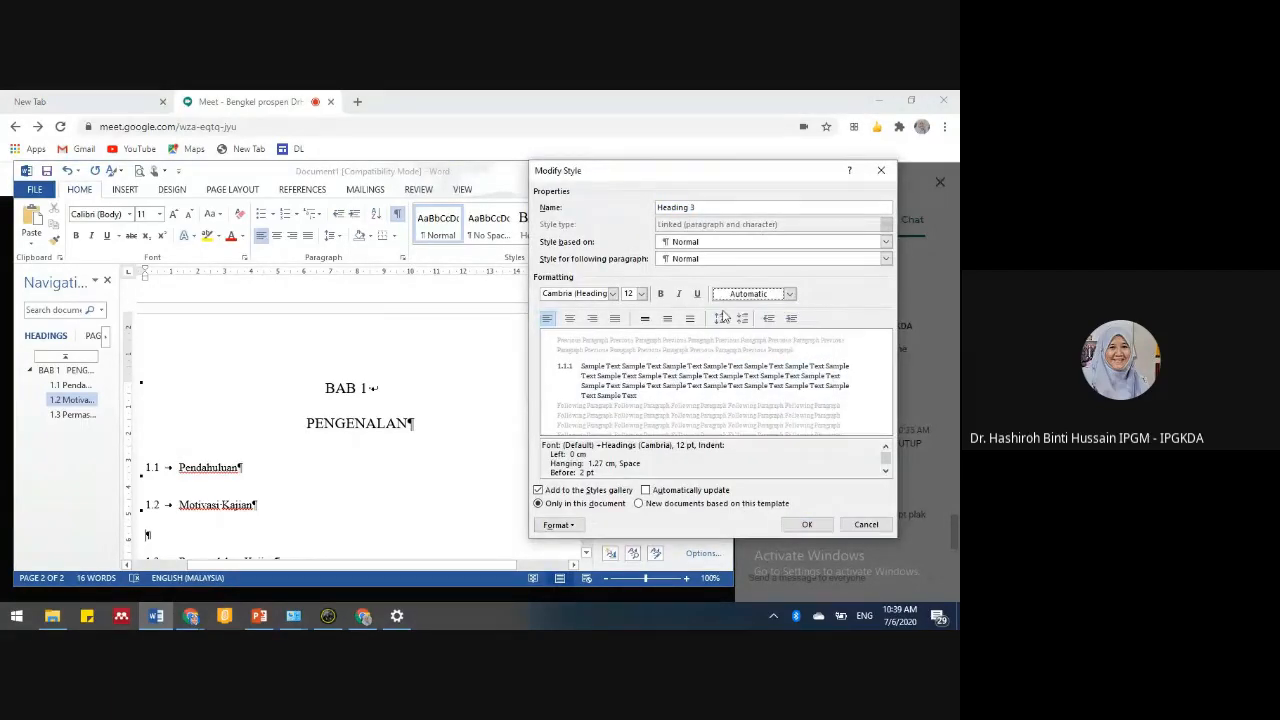
left_click(614, 296)
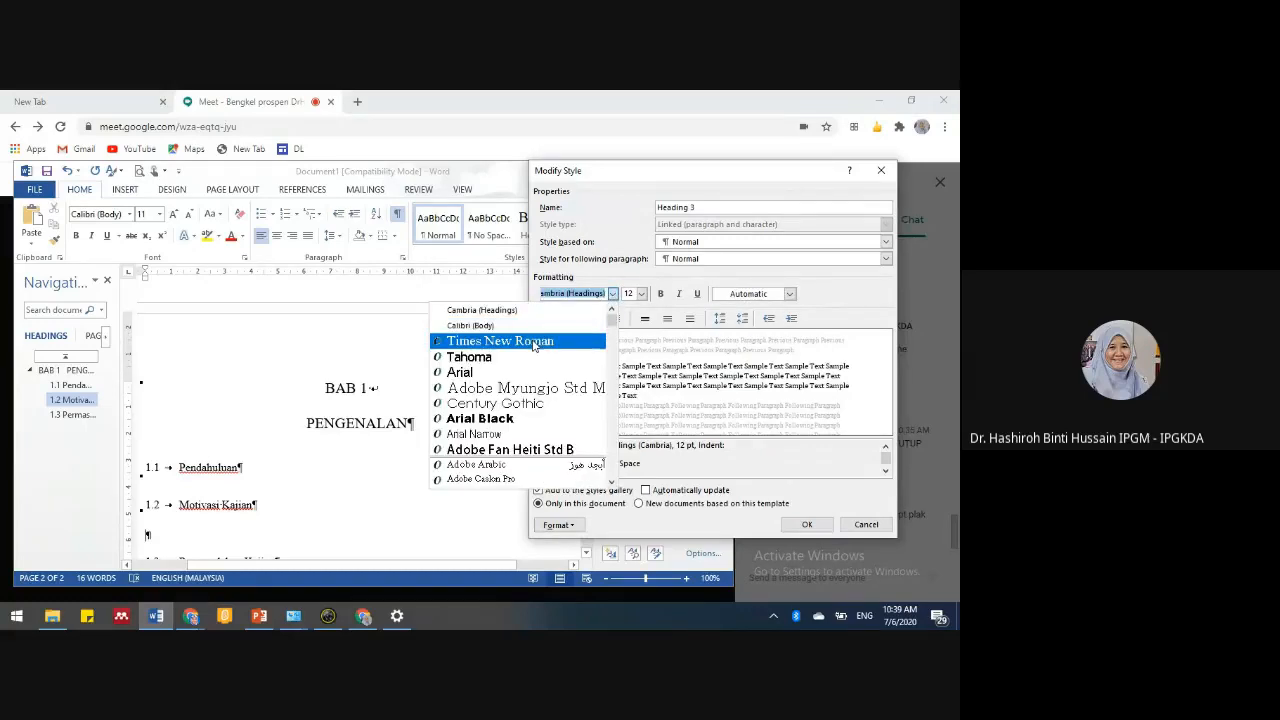
left_click(525, 336)
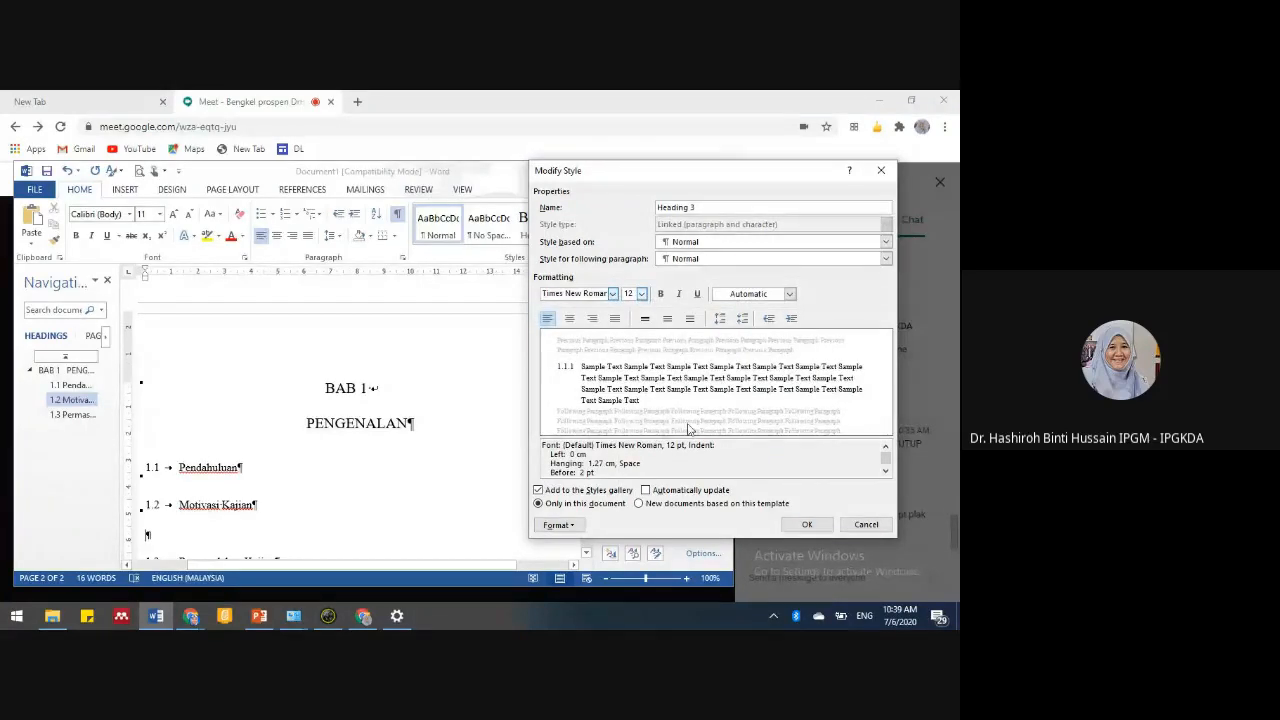
left_click(792, 519)
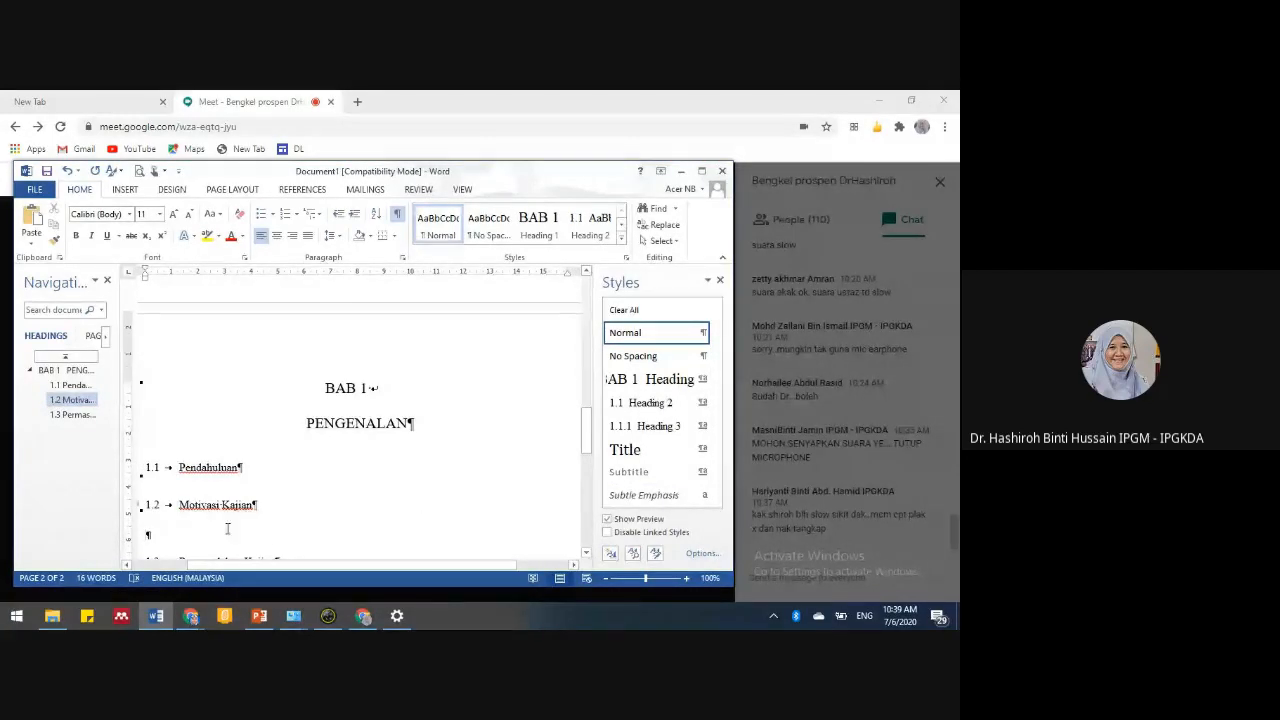
- Reopen the Heading 3 style for modification and turn on automatic updating
scroll(282, 499, "down", 1)
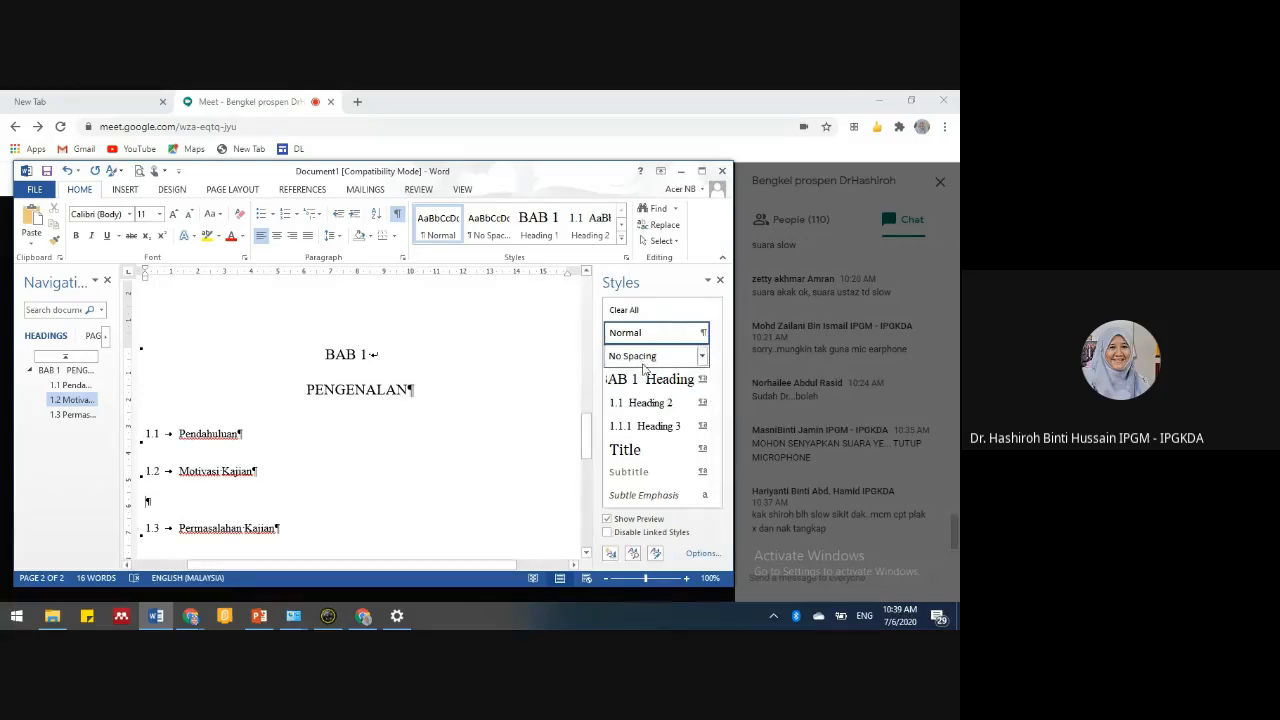
left_click(703, 428)
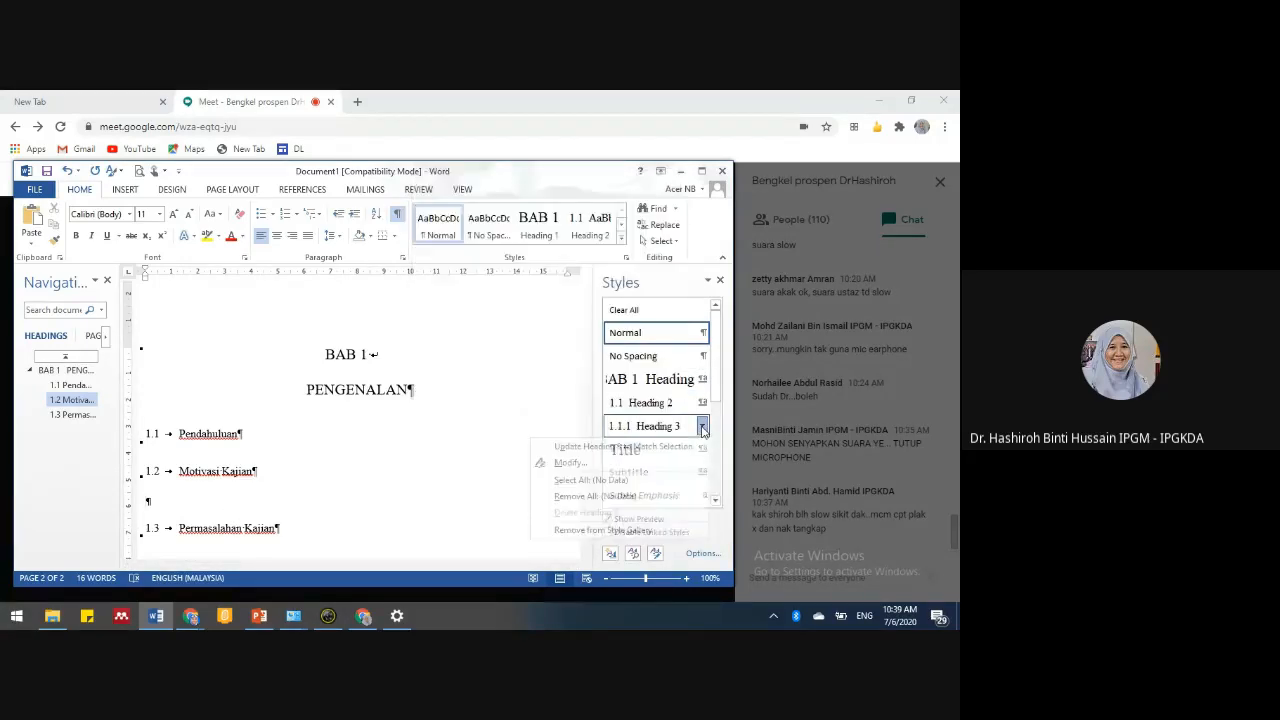
left_click(583, 464)
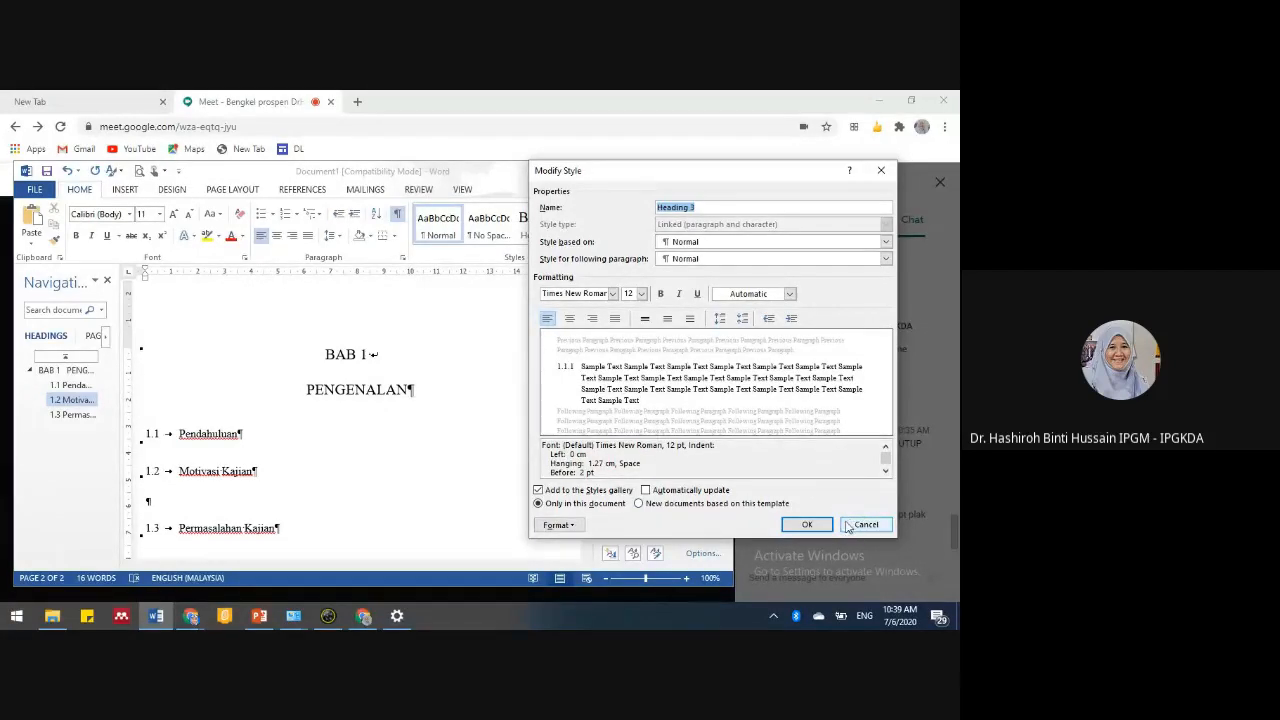
left_click(646, 490)
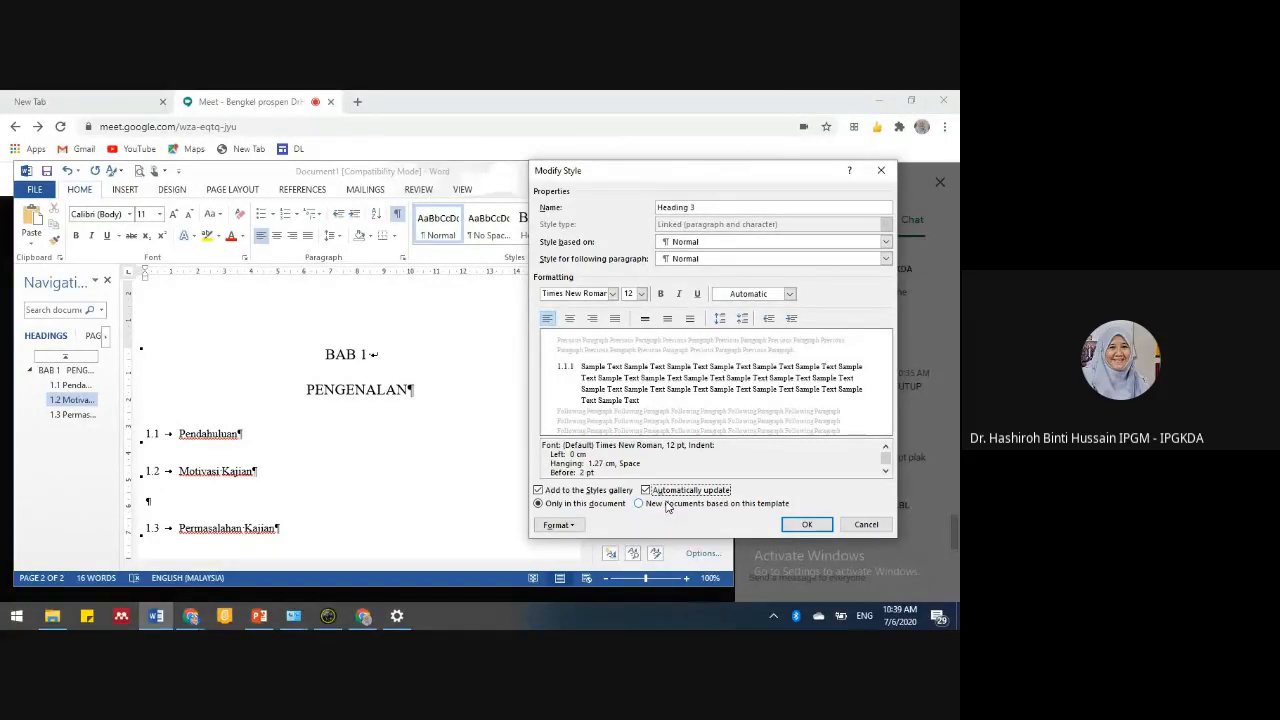
- Set the Heading 3 style's paragraph spacing to 6 pt before and 6 pt after, with double line spacing
left_click(556, 525)
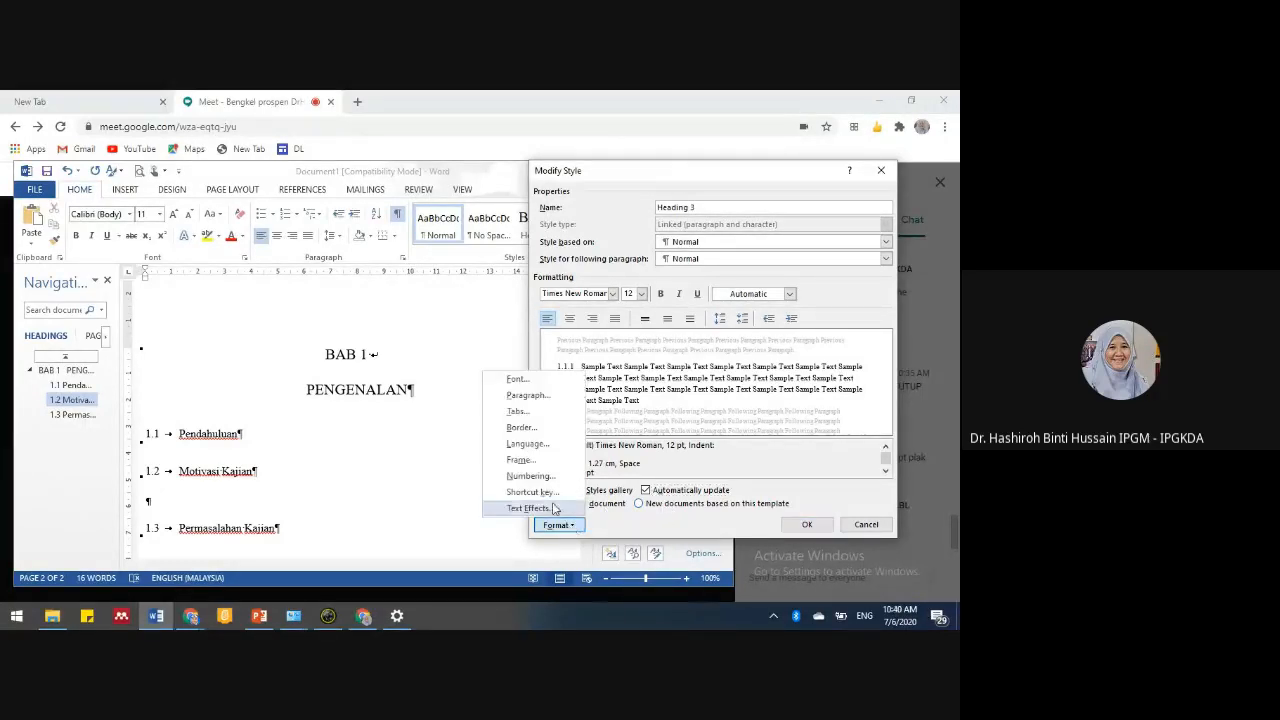
left_click(529, 396)
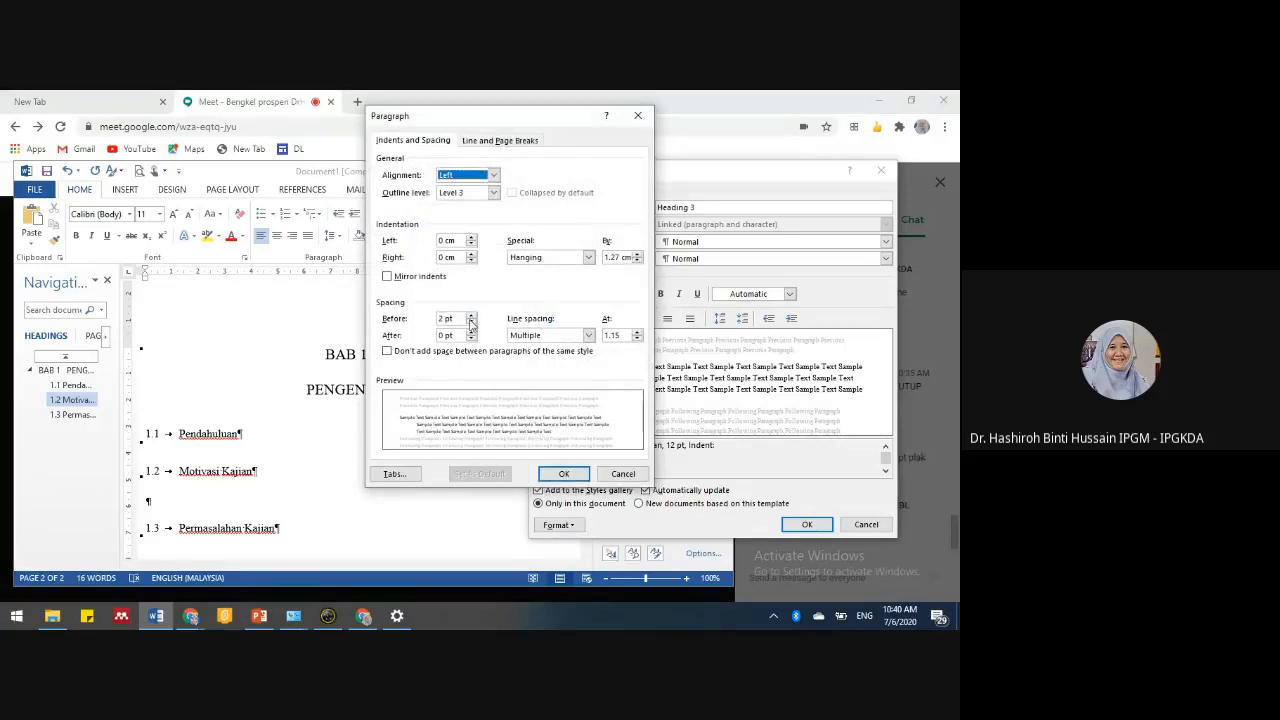
left_click(470, 318)
left_click(588, 336)
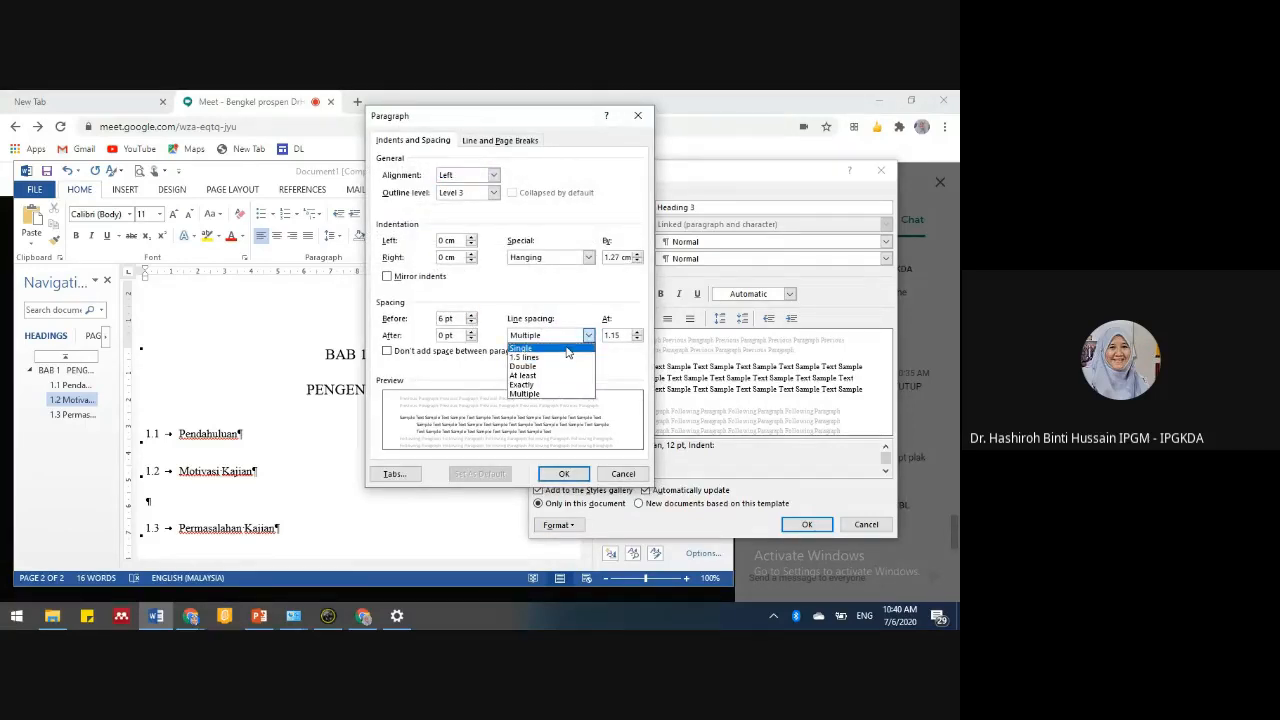
left_click(541, 365)
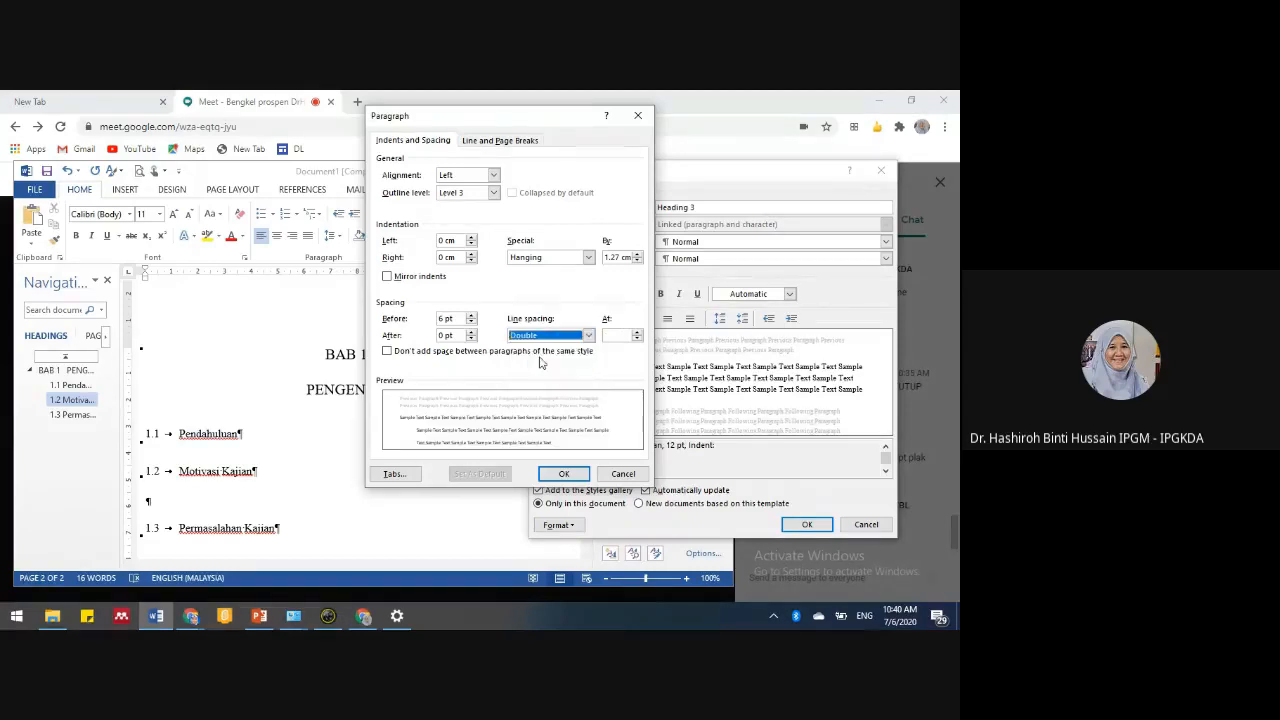
left_click(471, 339)
- Set the Heading 3 style's special indentation to none and save the style changes
left_click(550, 258)
left_click(541, 271)
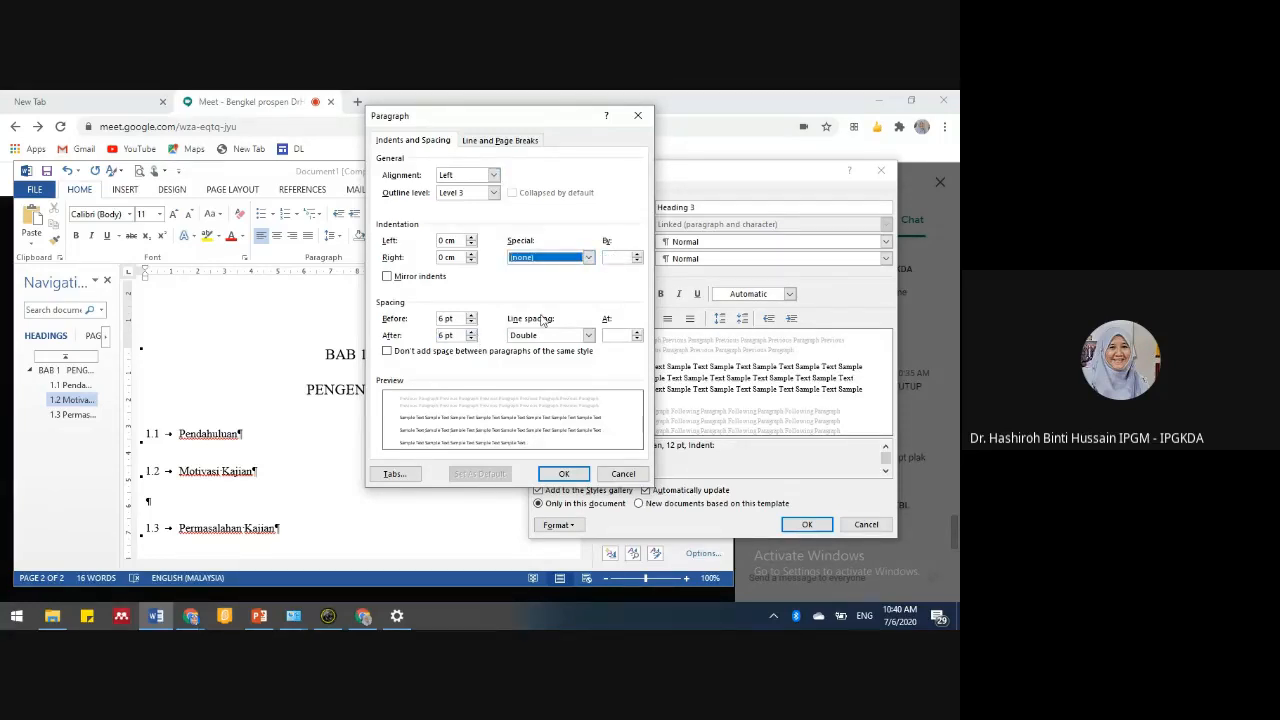
left_click(563, 474)
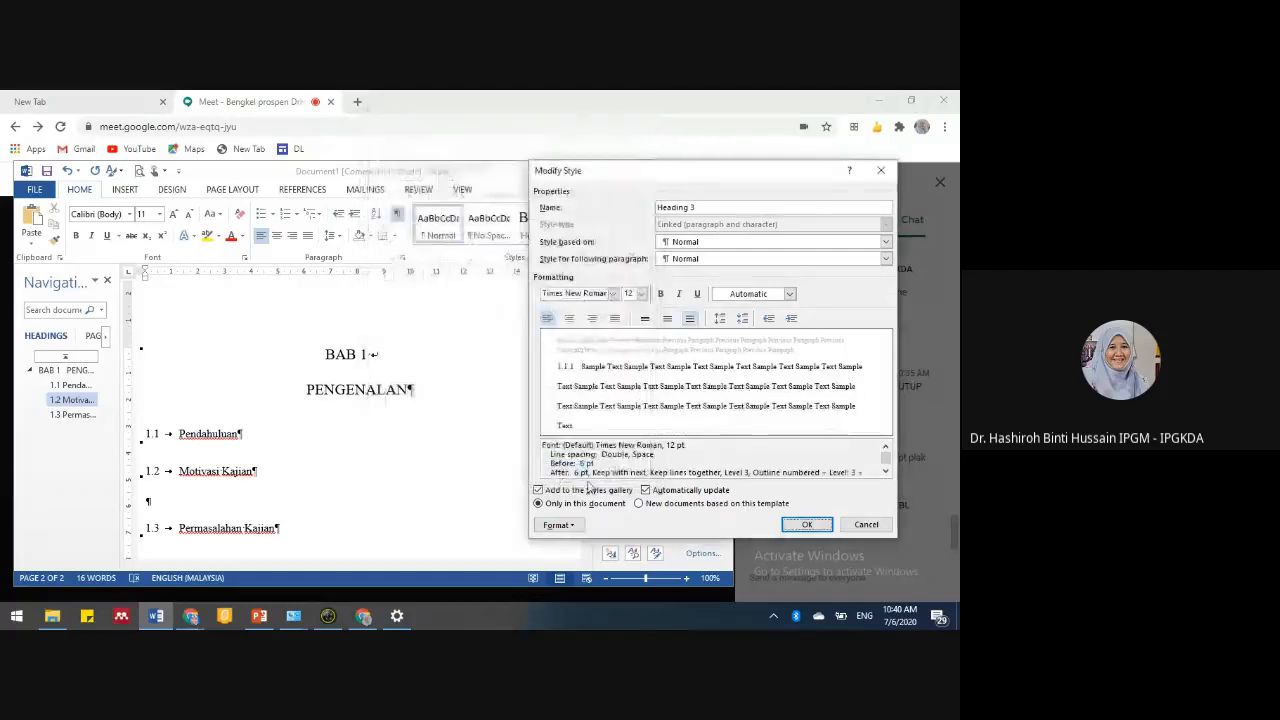
left_click(806, 526)
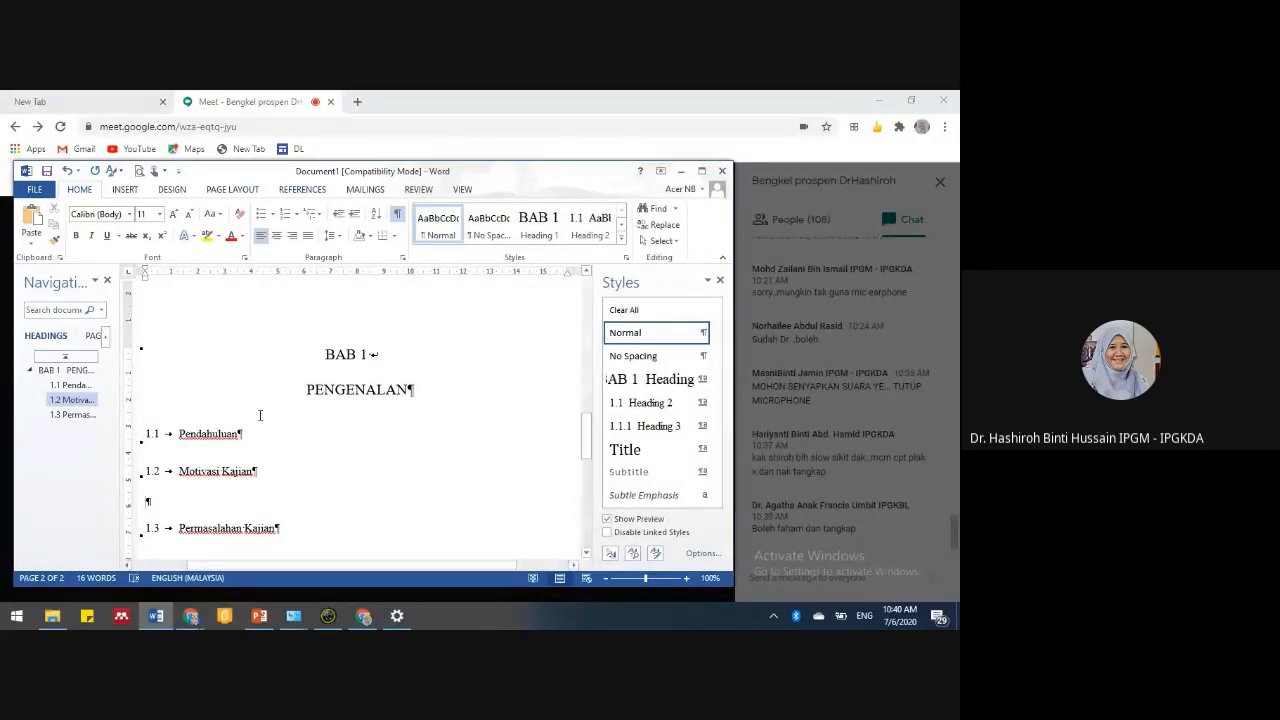
- Redefine the multilevel list of the "BAB 1" heading so that the level 1 number format reads "TOPIK 1", and apply it
left_click_drag(368, 355, 324, 355)
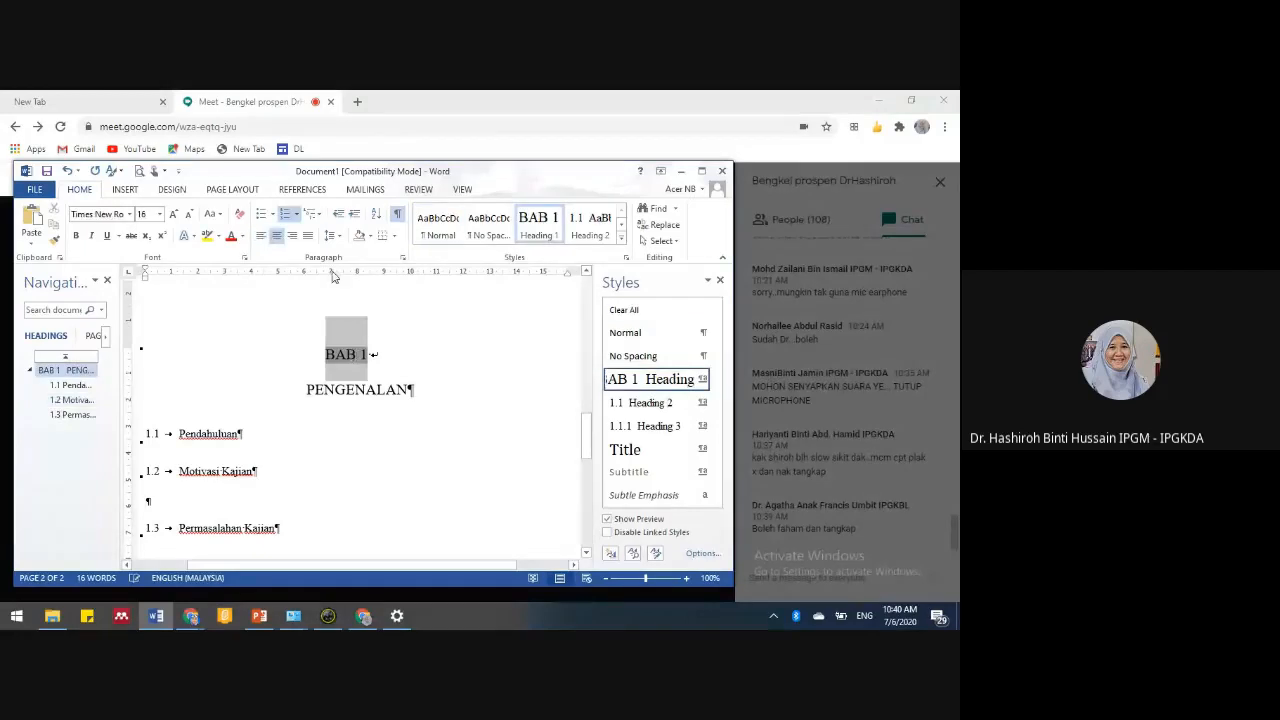
left_click(322, 216)
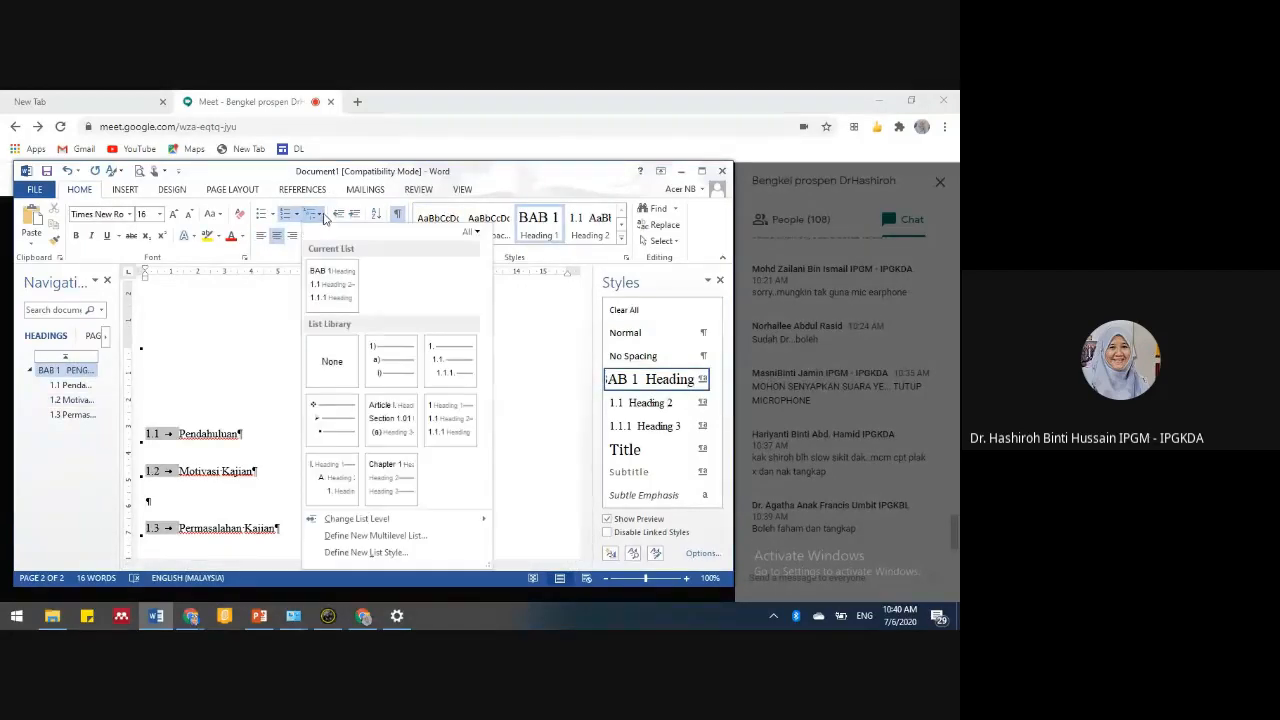
mouse_move(463, 415)
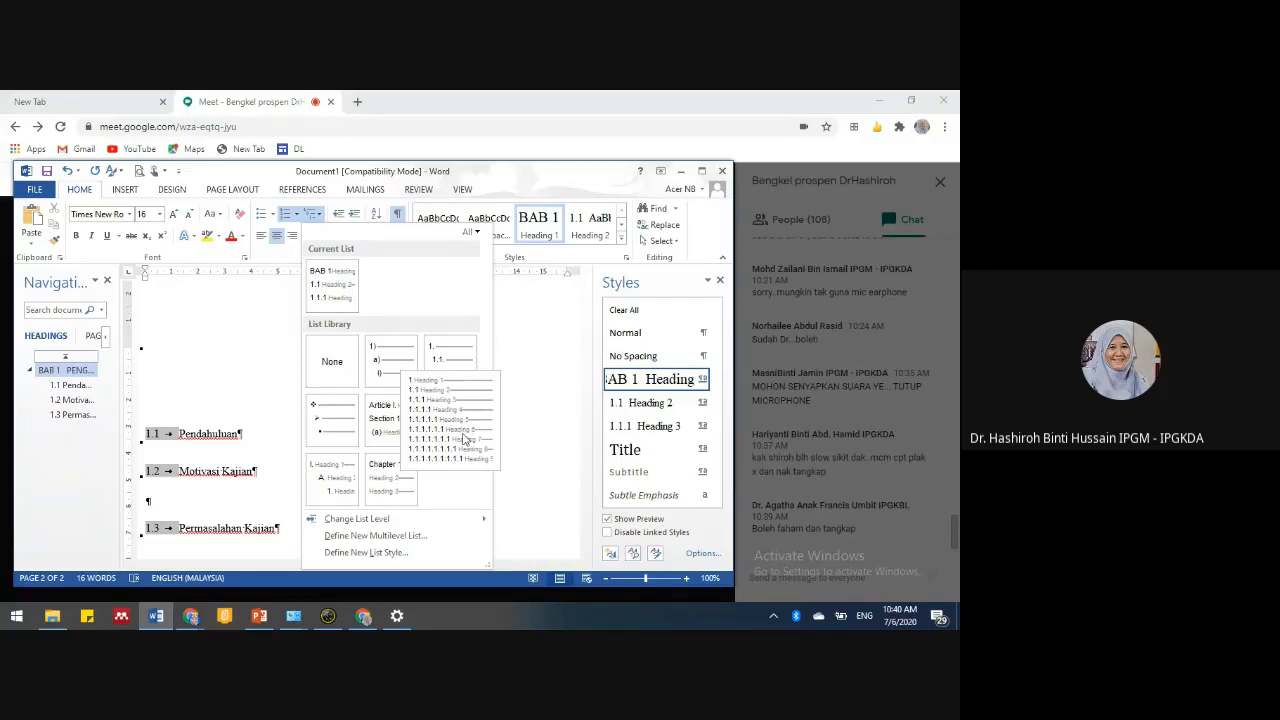
left_click(313, 213)
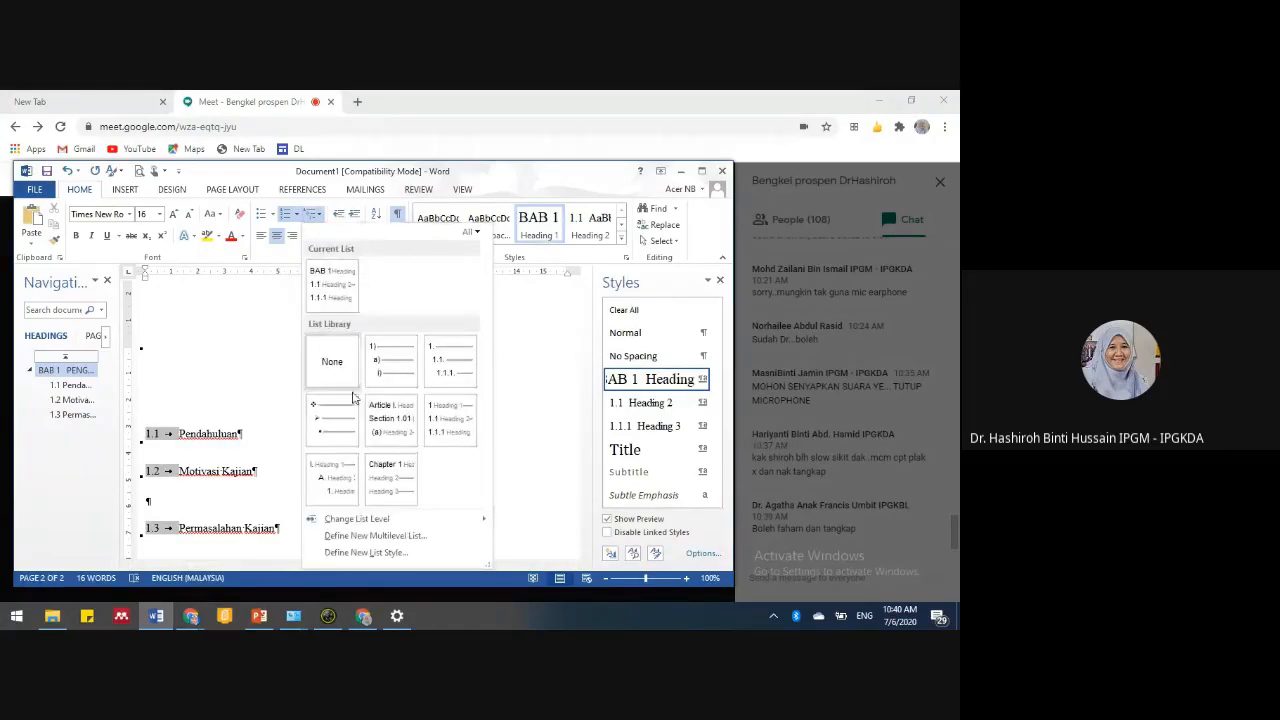
left_click(355, 536)
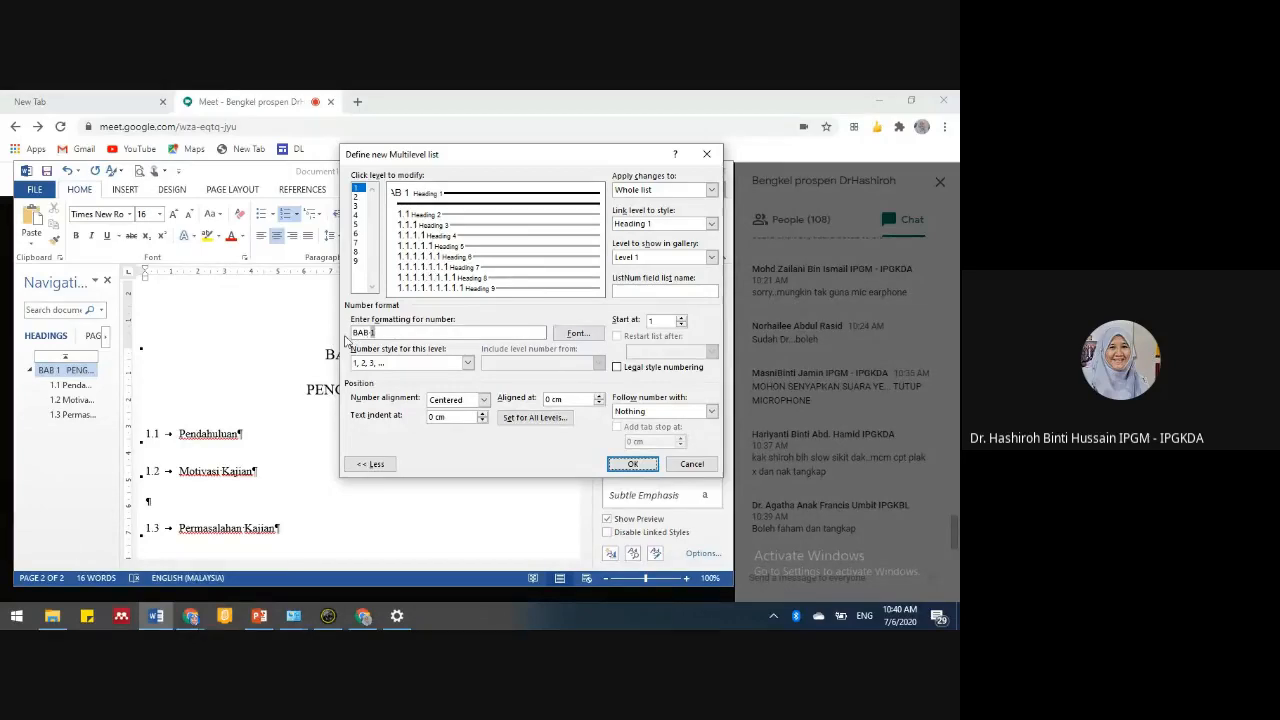
left_click_drag(373, 332, 356, 338)
key("Delete")
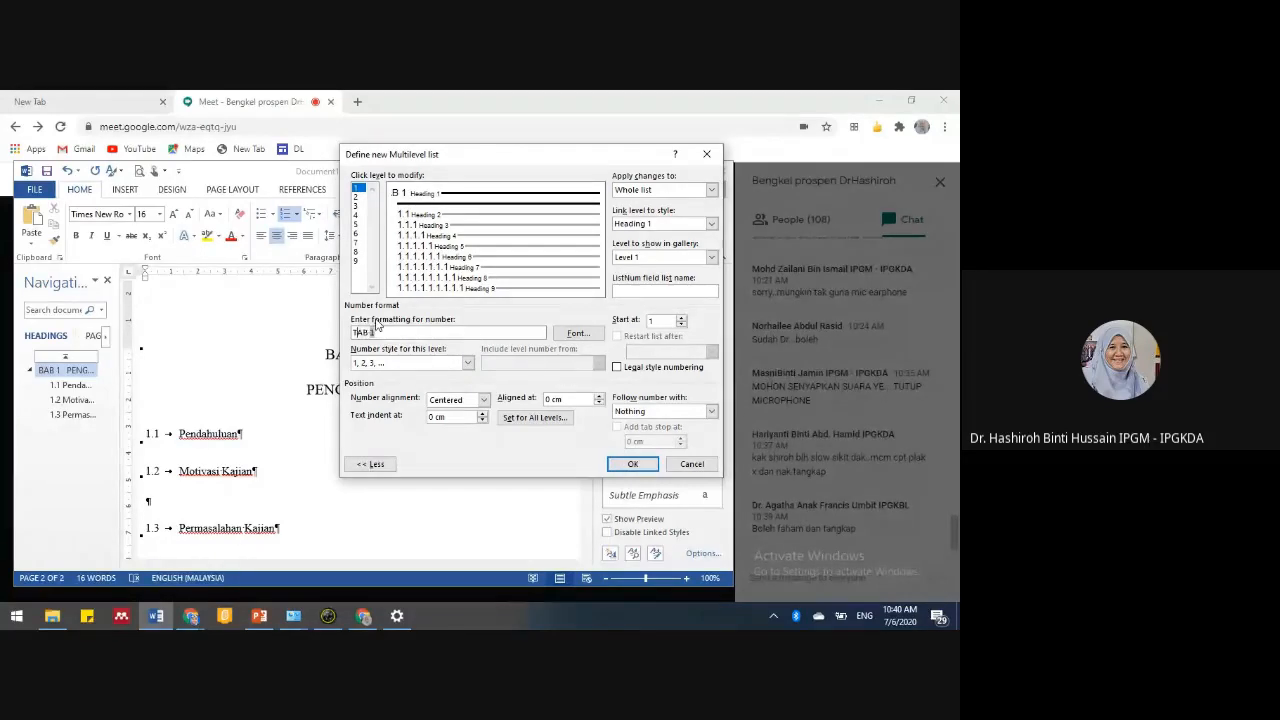
type("TOPIK")
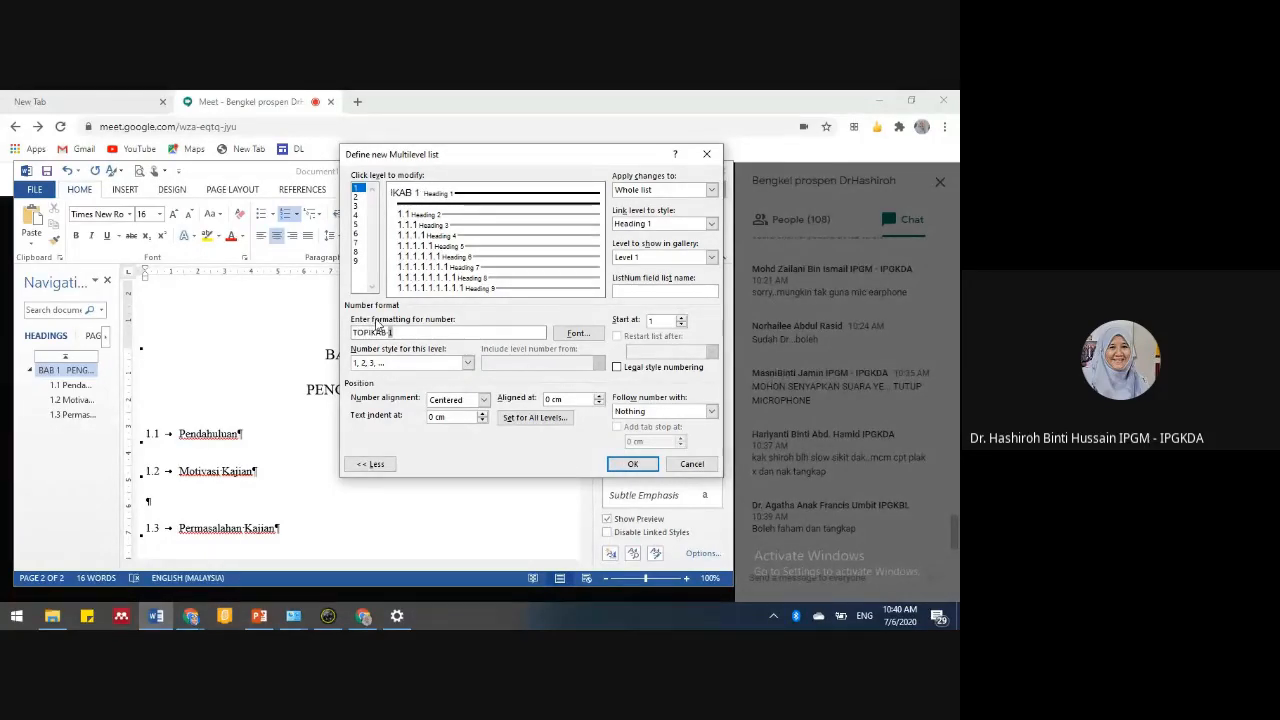
key("Delete")
key("Delete")
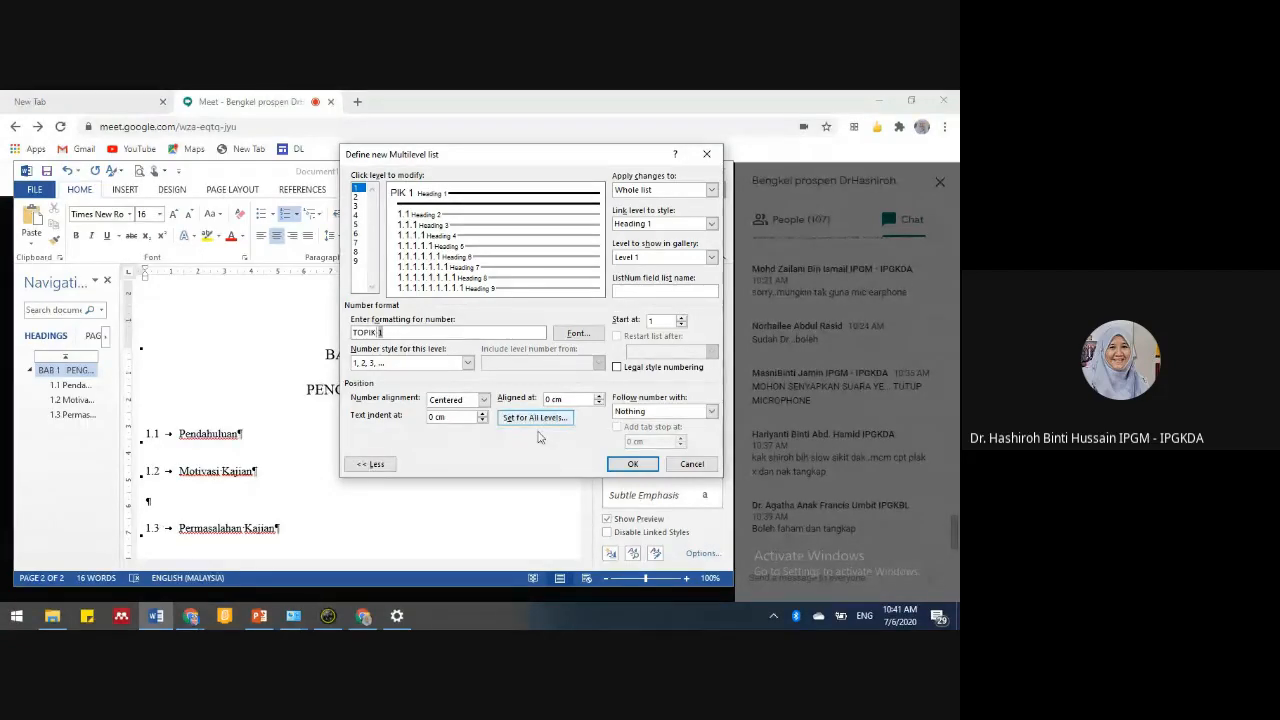
left_click(369, 465)
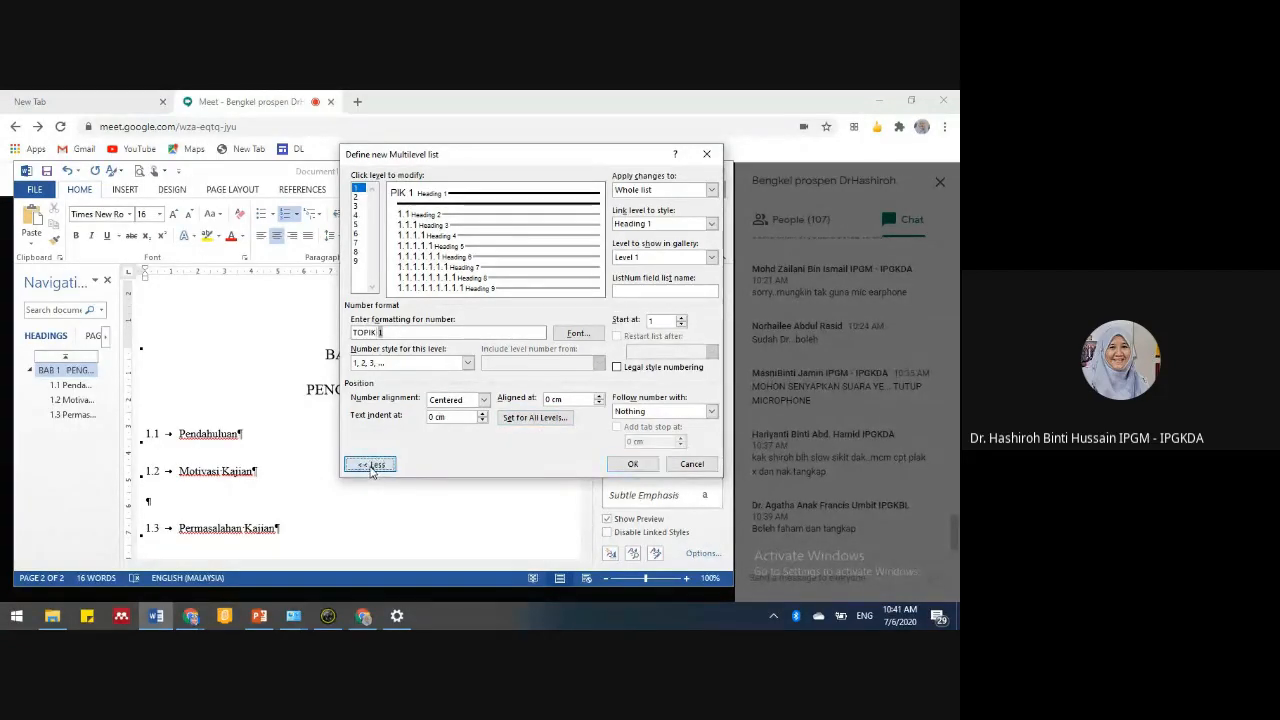
left_click(373, 445)
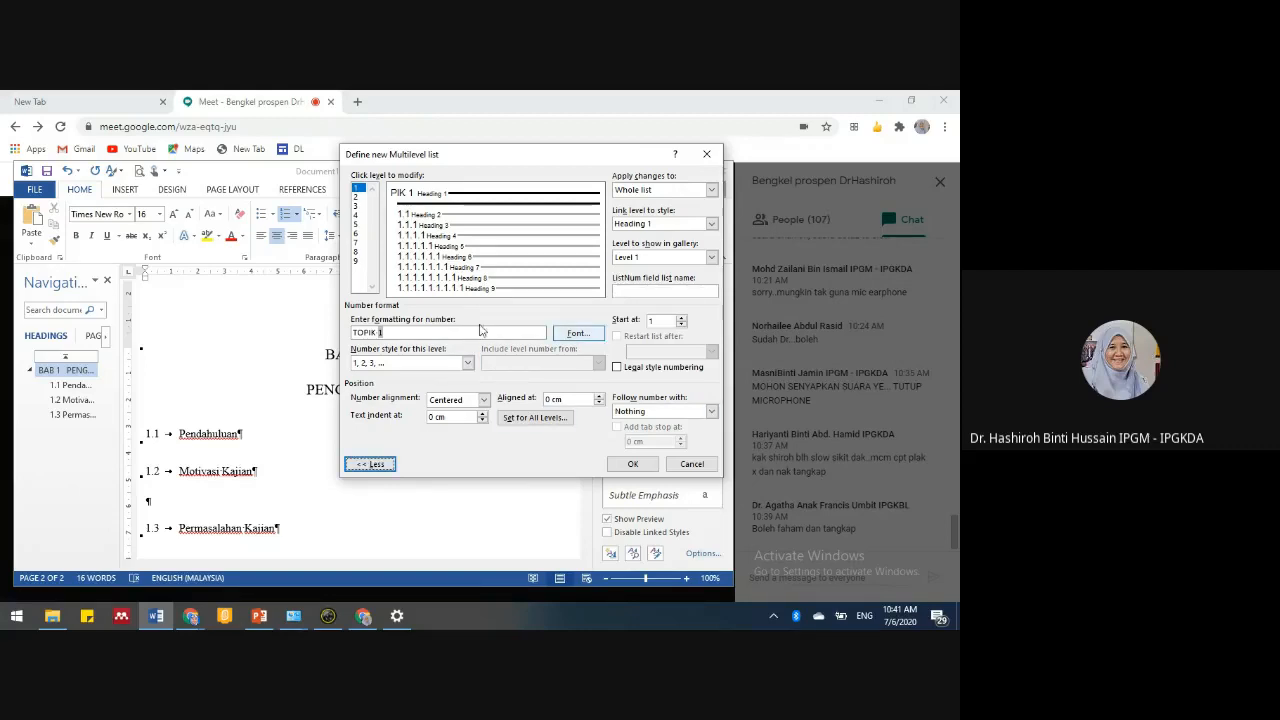
left_click(632, 464)
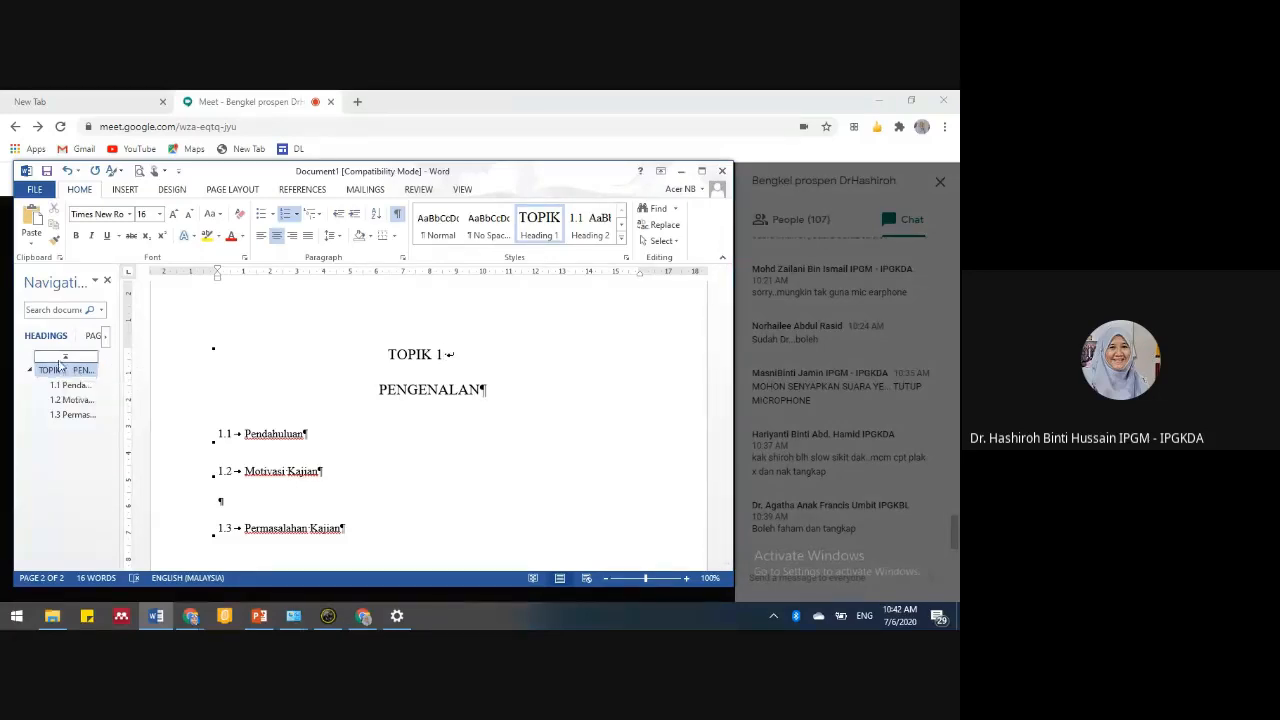
- Jump to subheadings 1.3 and 1.2 through the document navigation, and examine the numbering on the "TOPIK 1" page
left_click(72, 414)
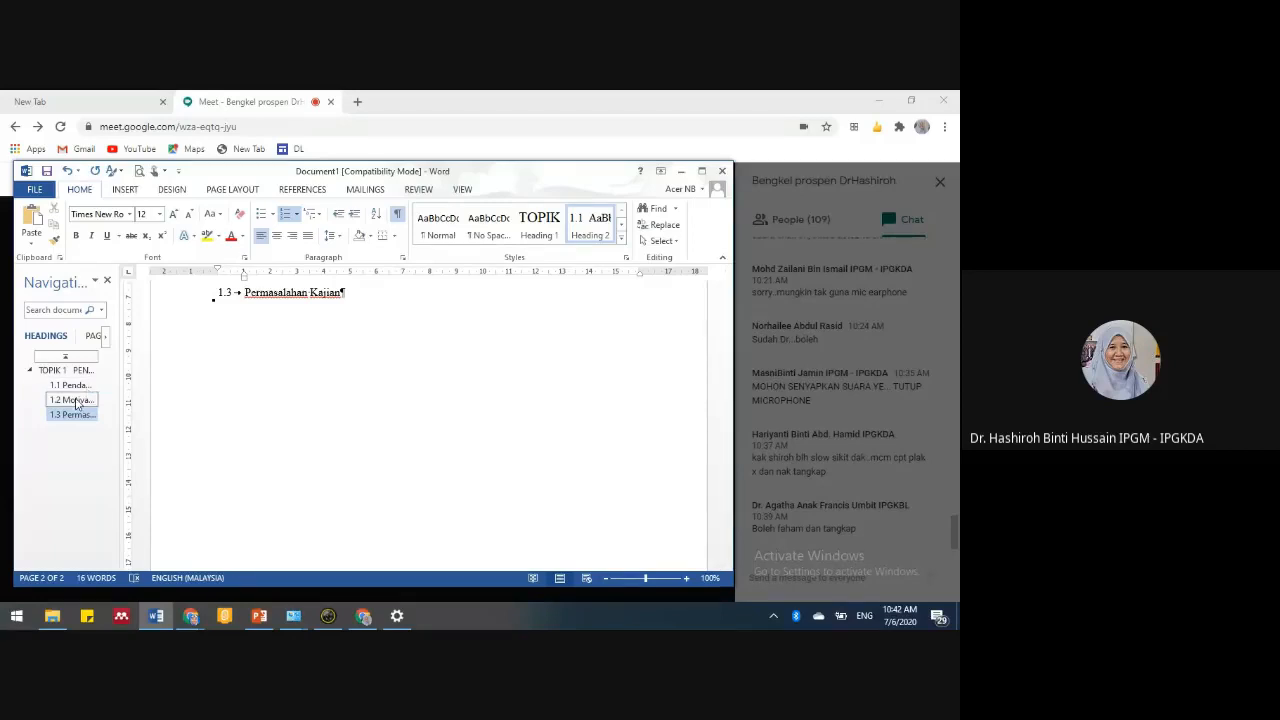
left_click(77, 402)
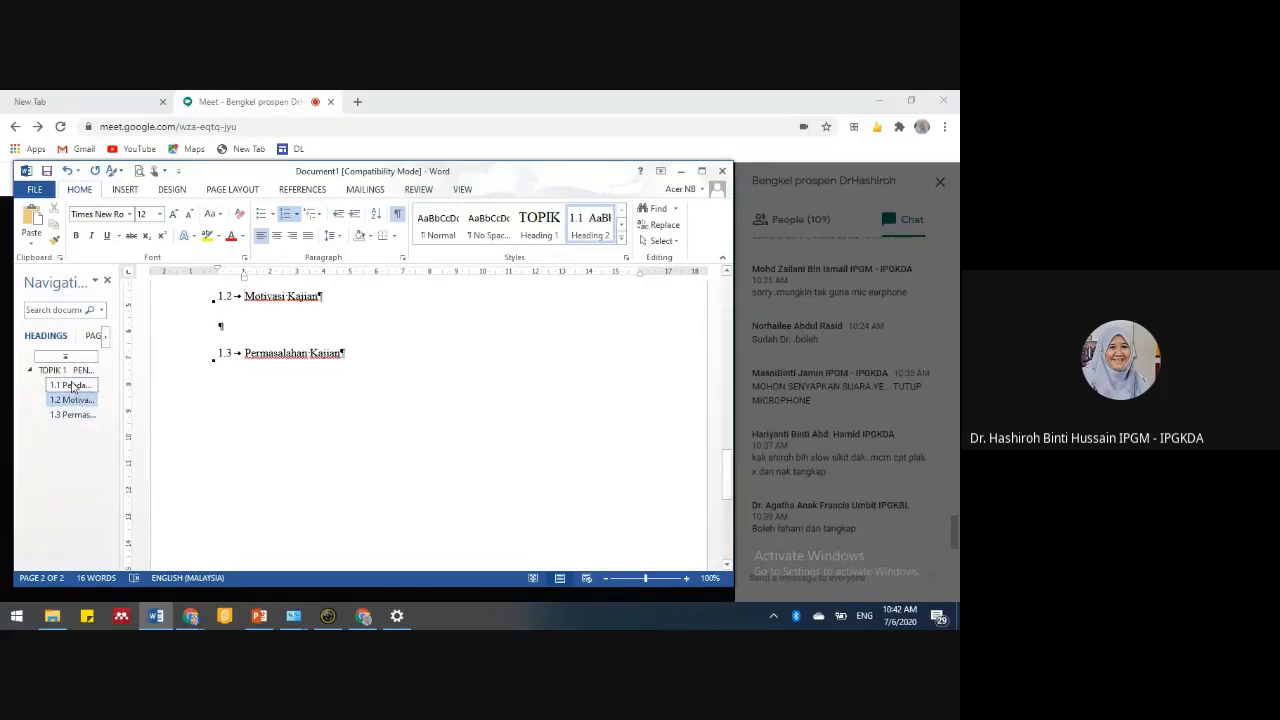
scroll(396, 408, "up", 1)
scroll(396, 408, "up", 3)
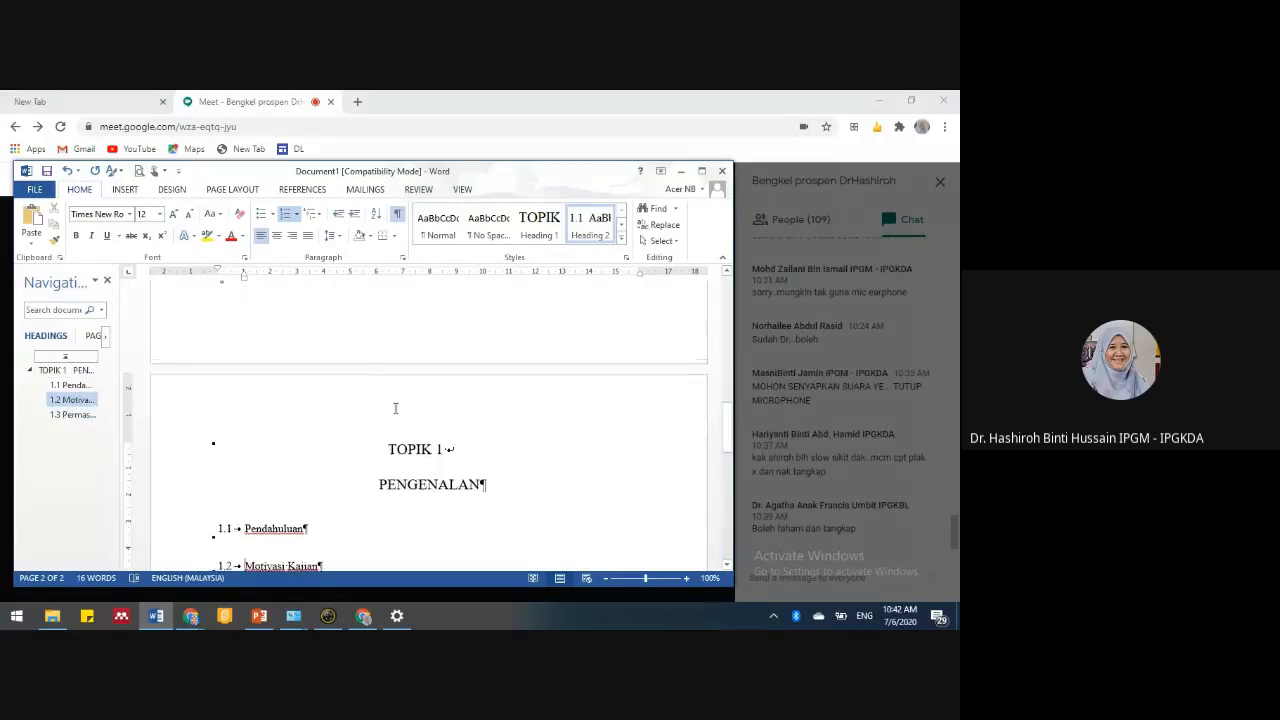
scroll(405, 410, "down", 1)
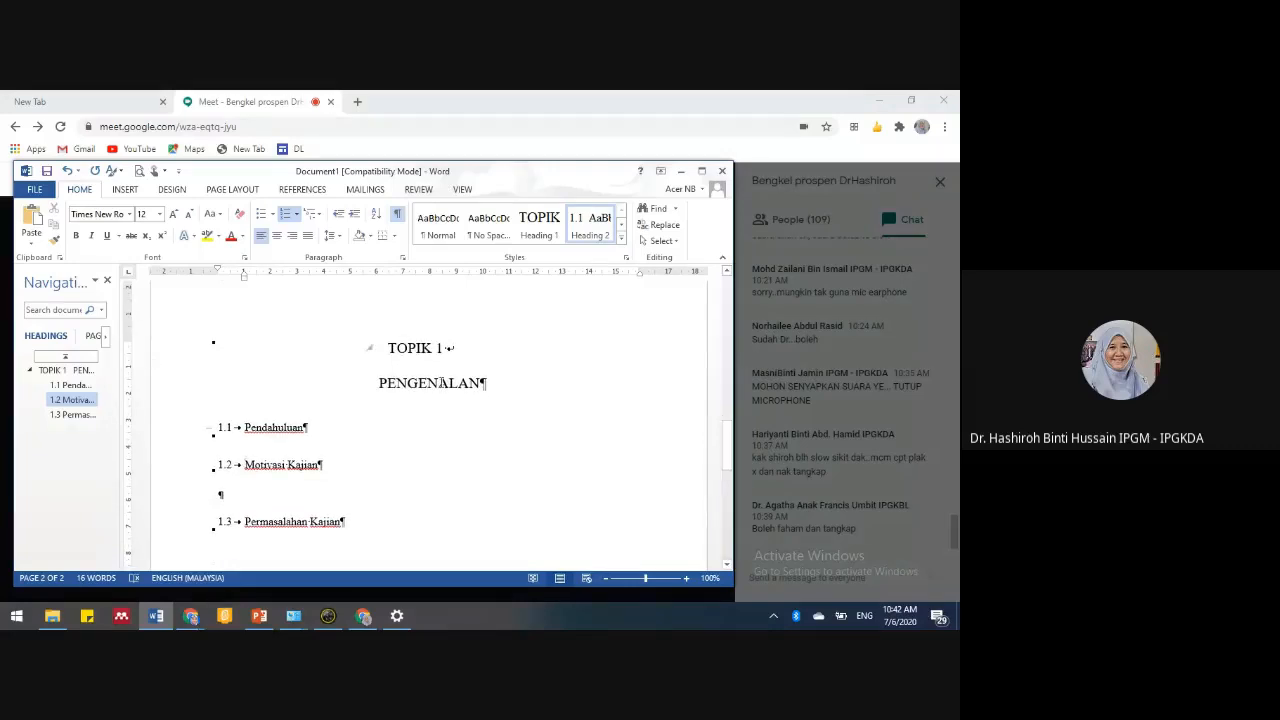
scroll(330, 475, "down", 1)
scroll(379, 460, "up", 1)
- Redefine the multilevel list of the "TOPIK 1" heading so that the level 1 number is followed by a space
left_click(440, 384)
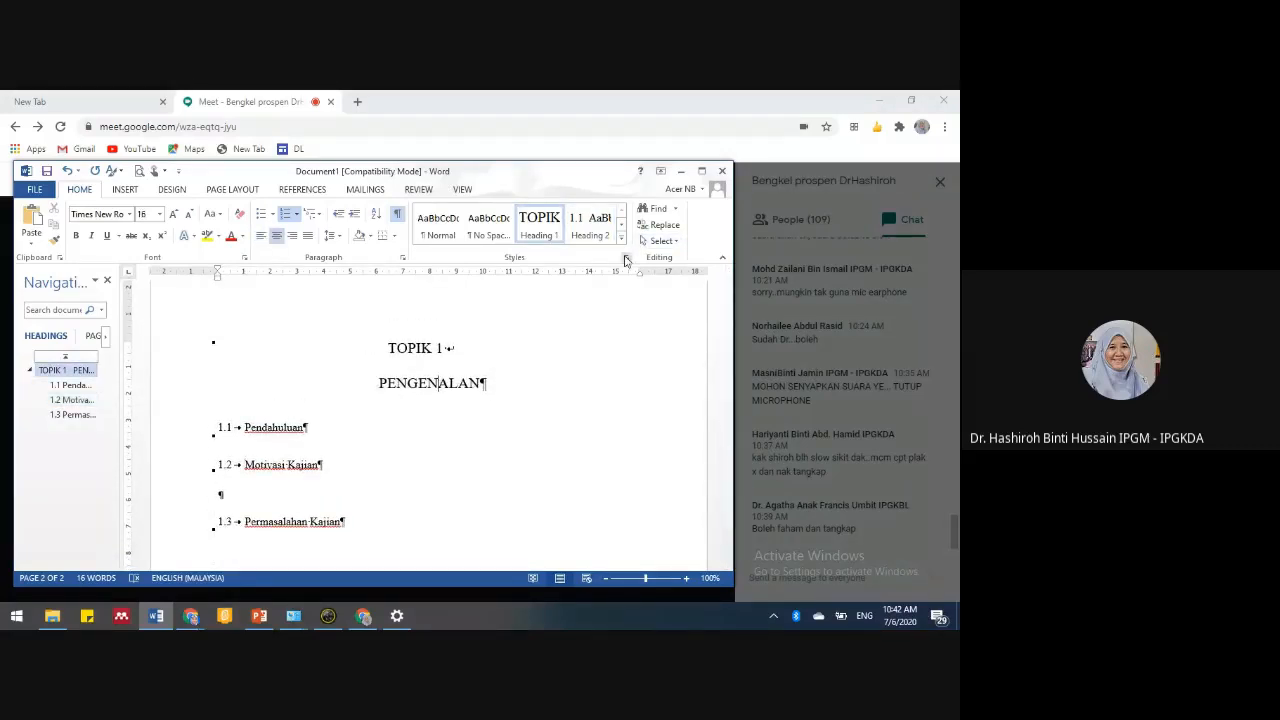
left_click(326, 216)
left_click(381, 535)
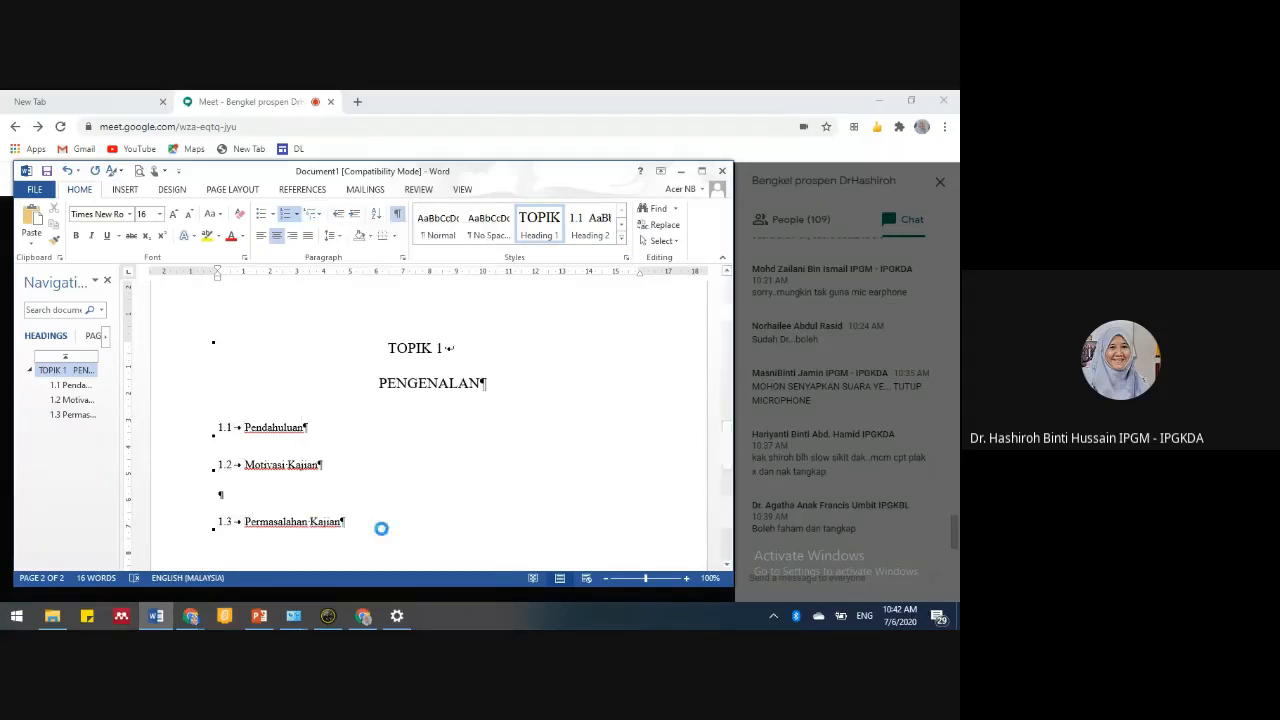
left_click(712, 411)
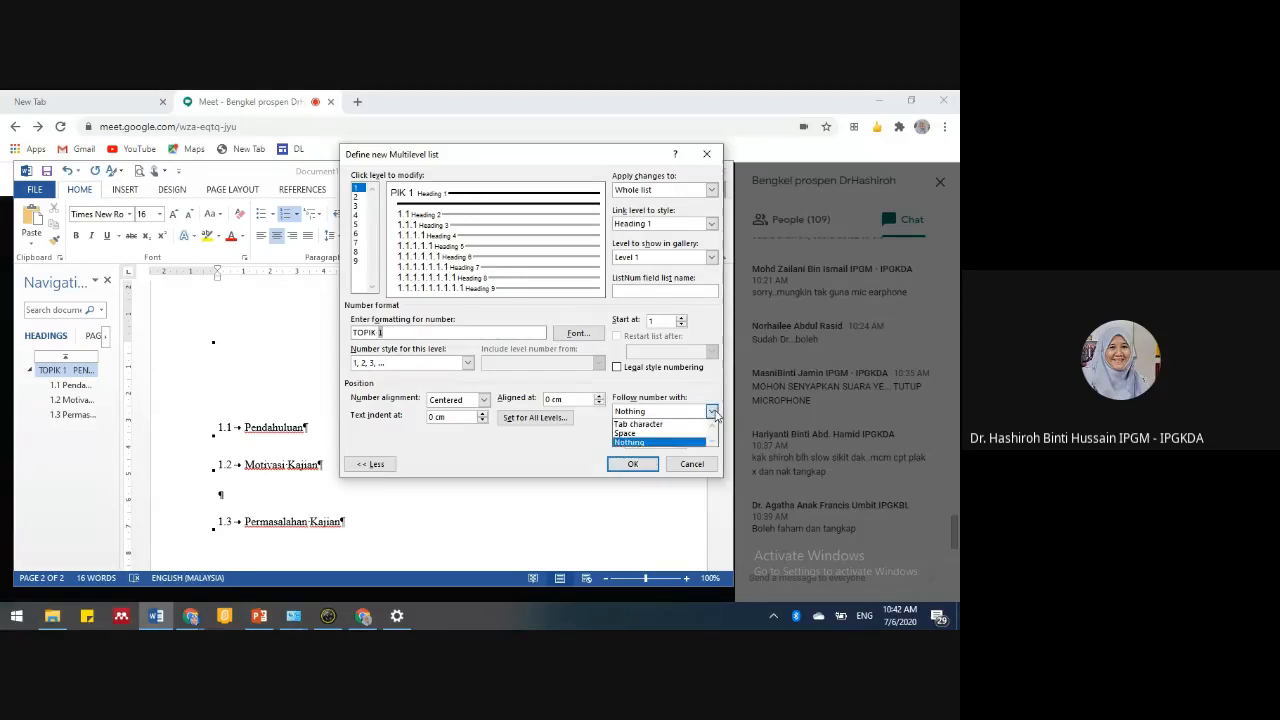
left_click(628, 433)
left_click(632, 466)
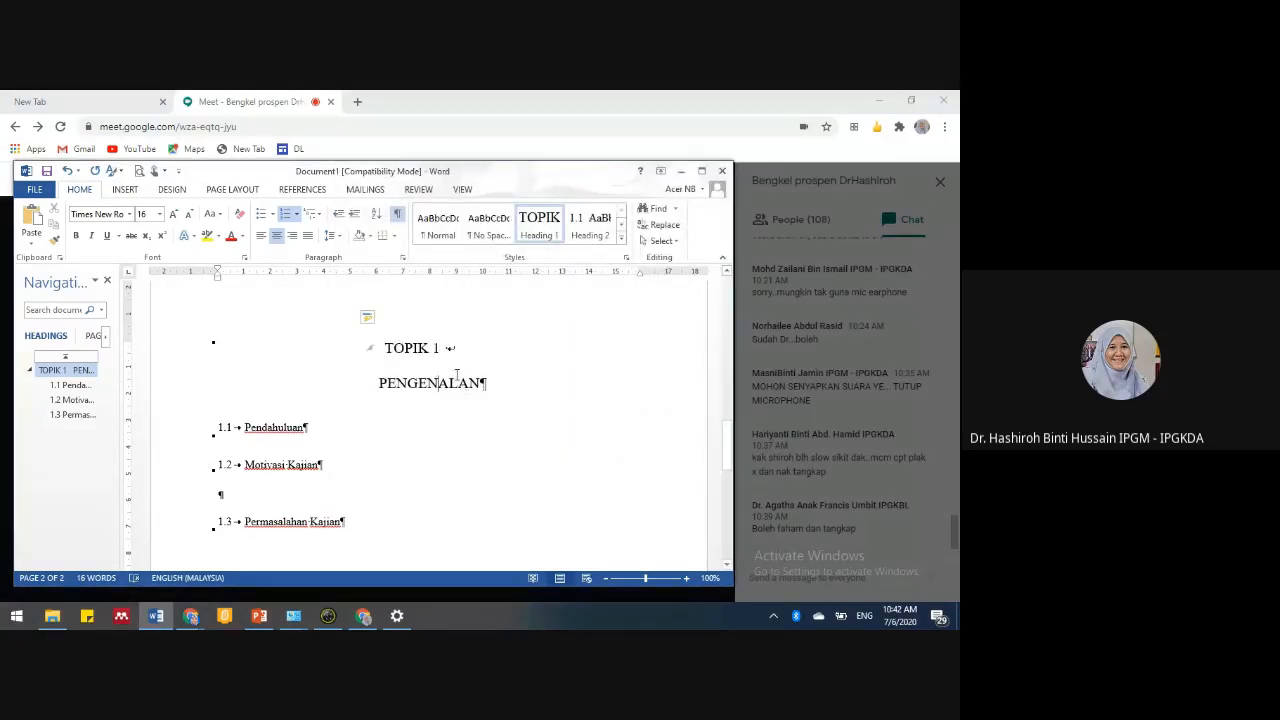
- Redefine the multilevel list so that the level 1 number is left-aligned and followed by nothing
left_click(452, 349)
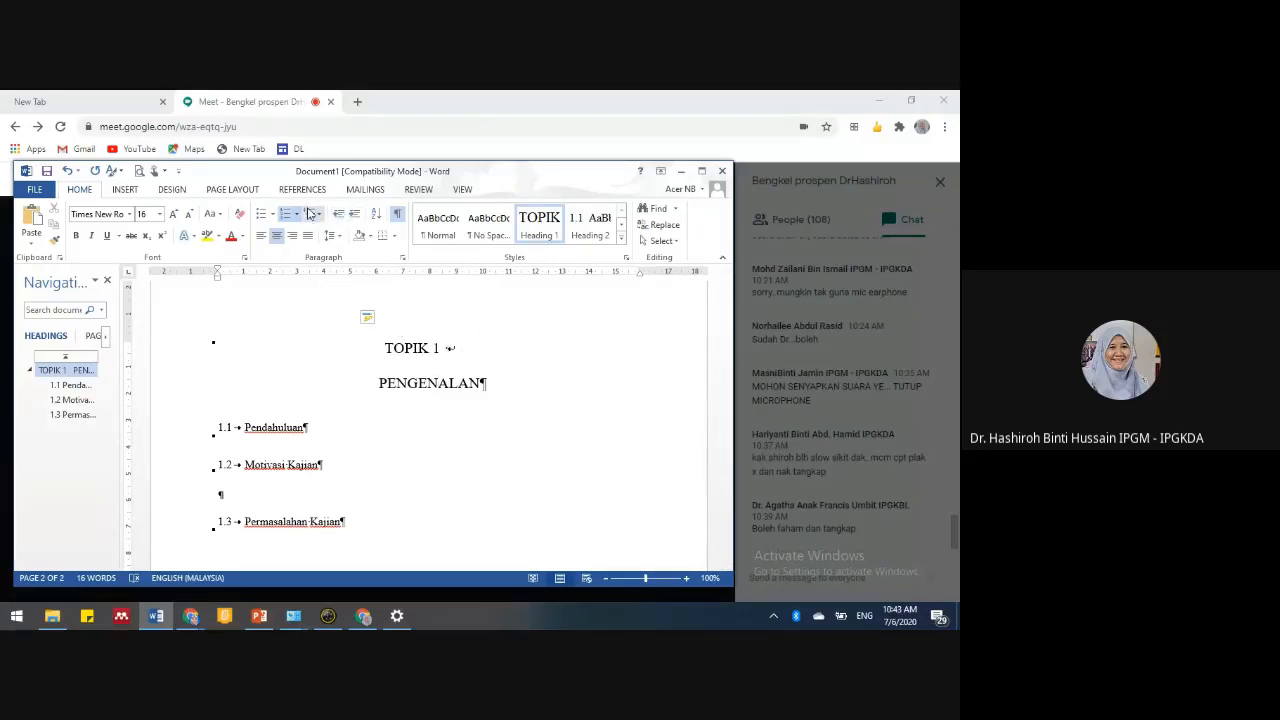
left_click(319, 215)
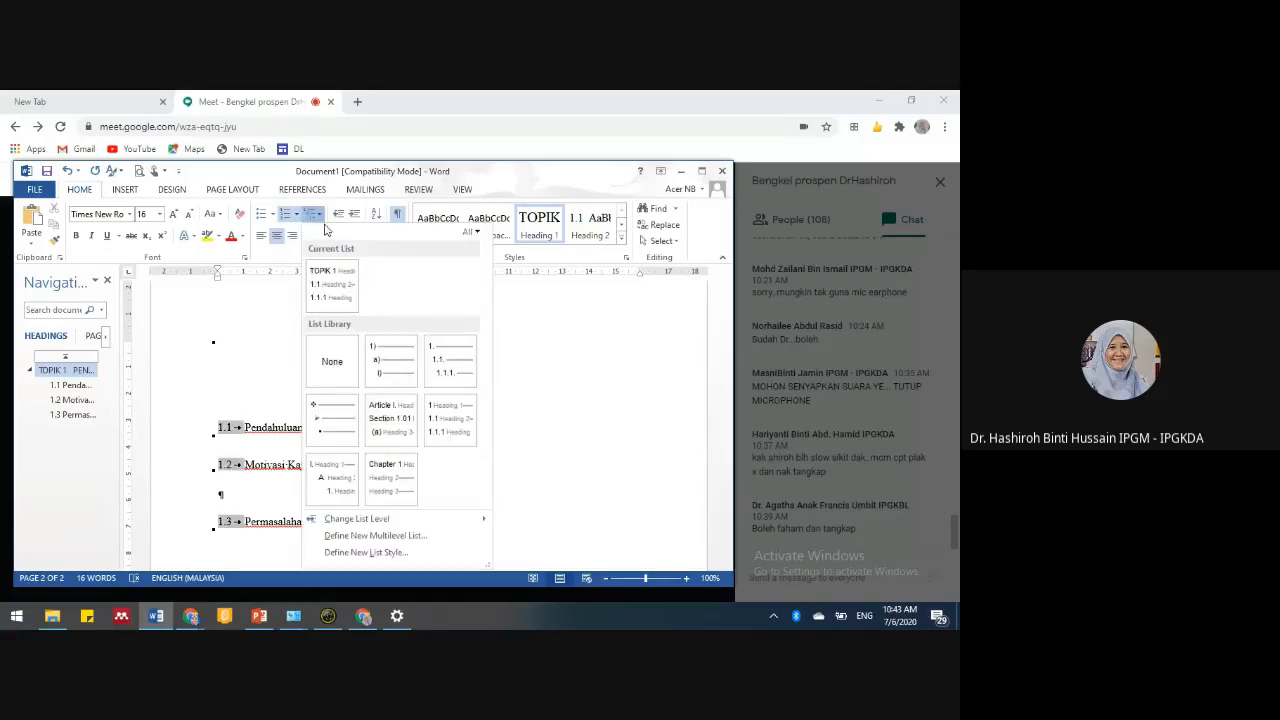
left_click(375, 535)
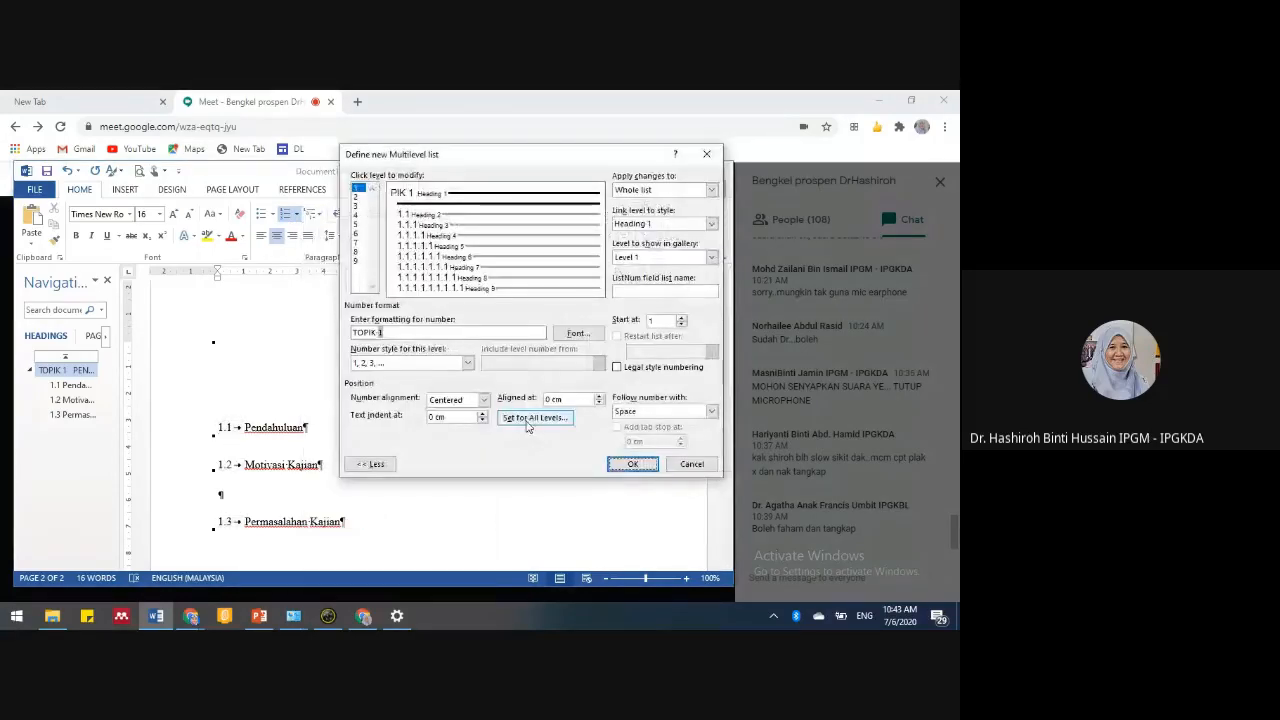
left_click(483, 399)
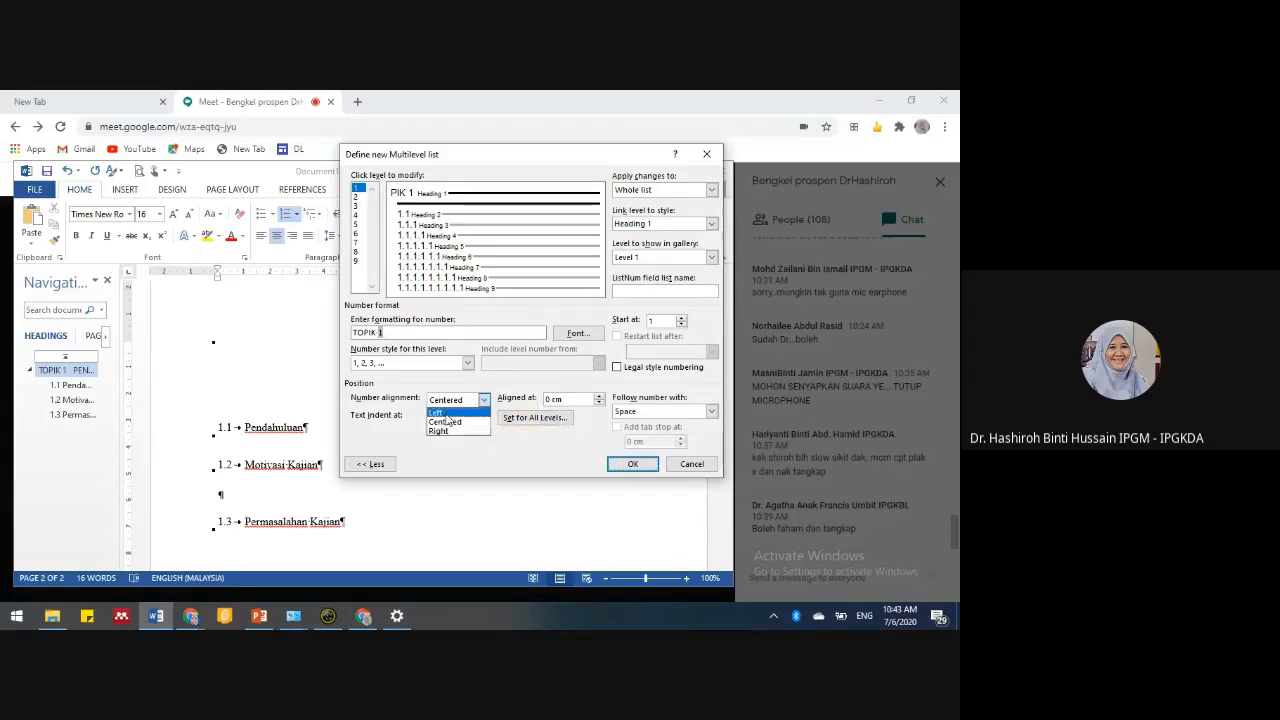
left_click(445, 413)
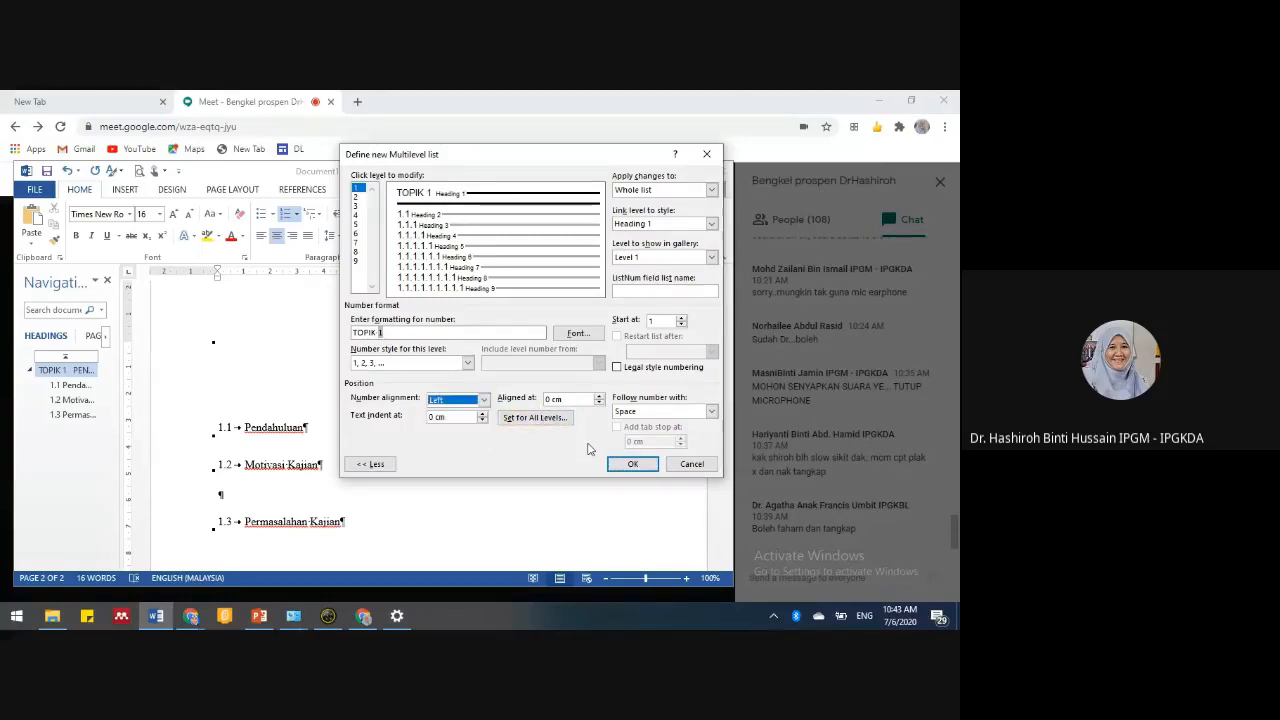
left_click(711, 413)
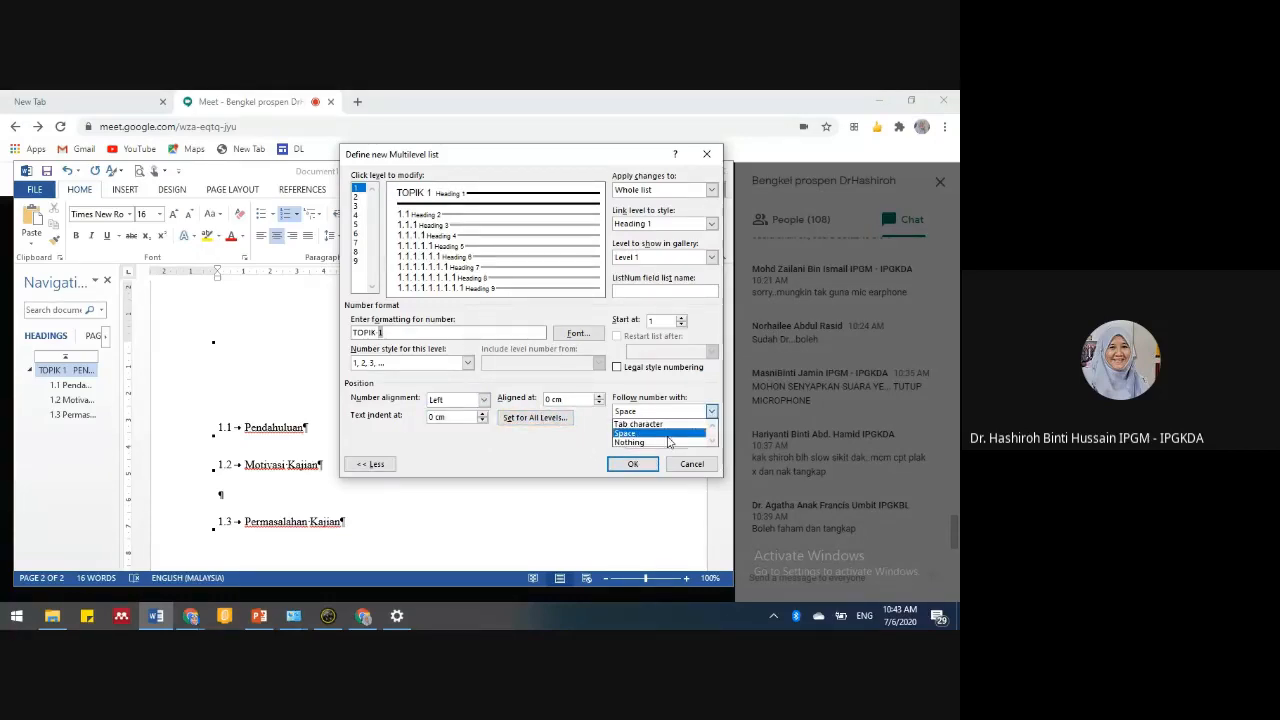
left_click(660, 442)
left_click(633, 464)
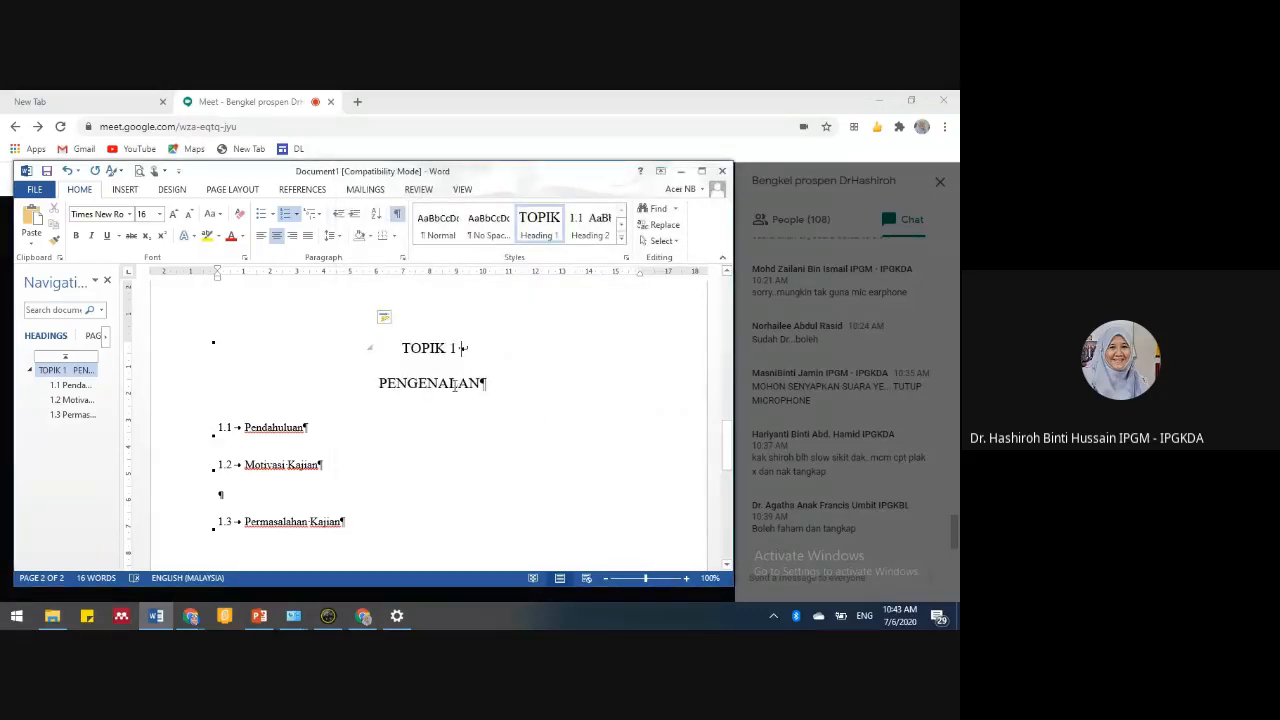
- Review the level 1 settings in the multilevel list definition of the "TOPIK 1" heading
left_click(313, 214)
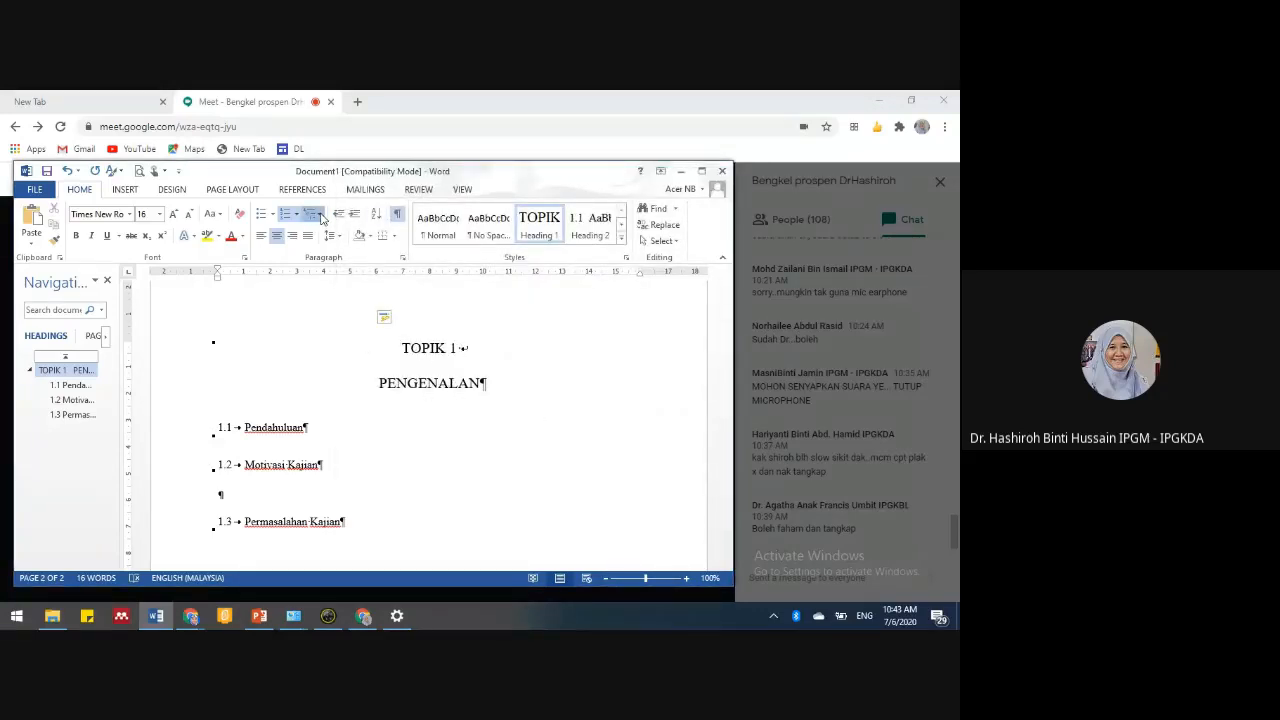
left_click(366, 535)
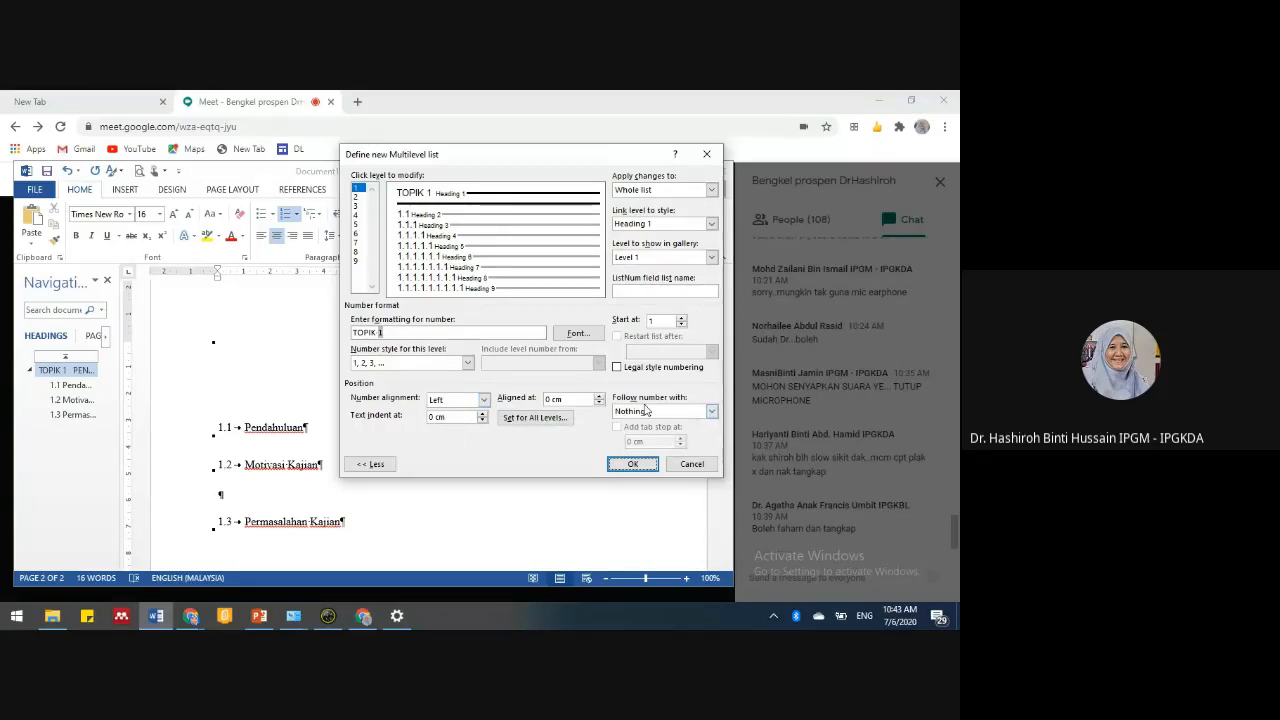
left_click(640, 464)
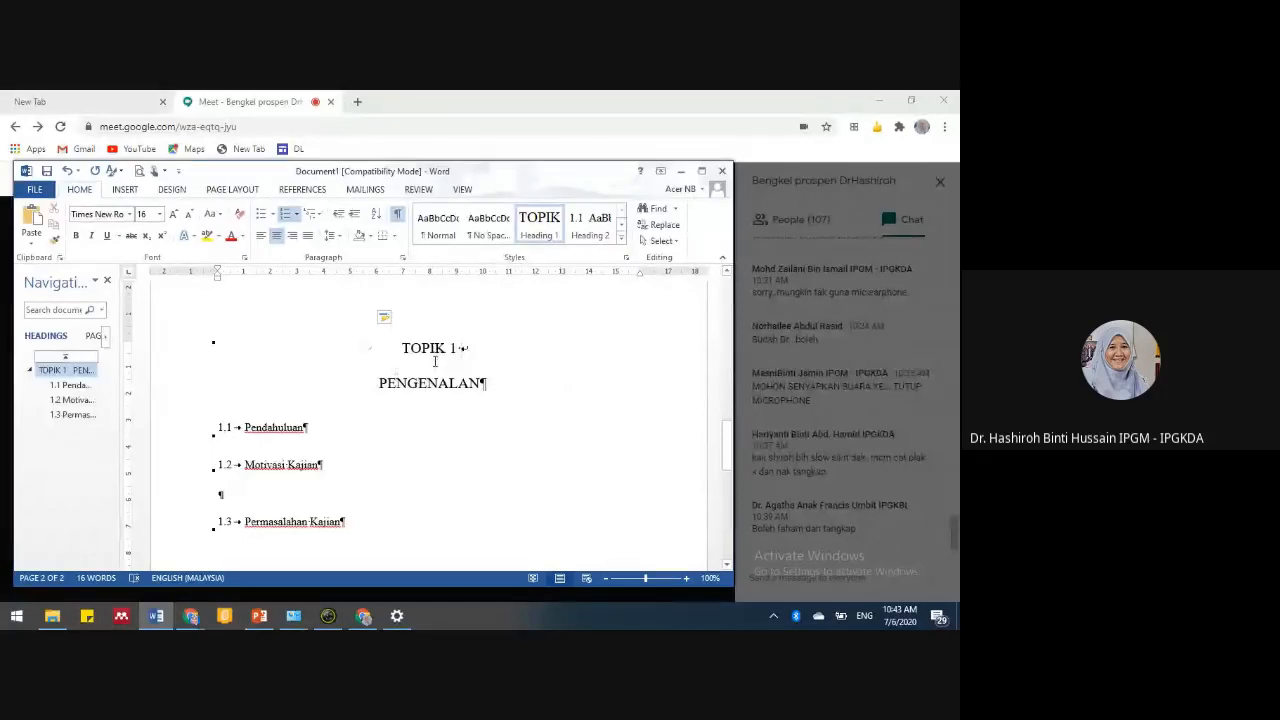
- Change the level 1 number format of the multilevel list to "BAB 1" and apply it
left_click(312, 214)
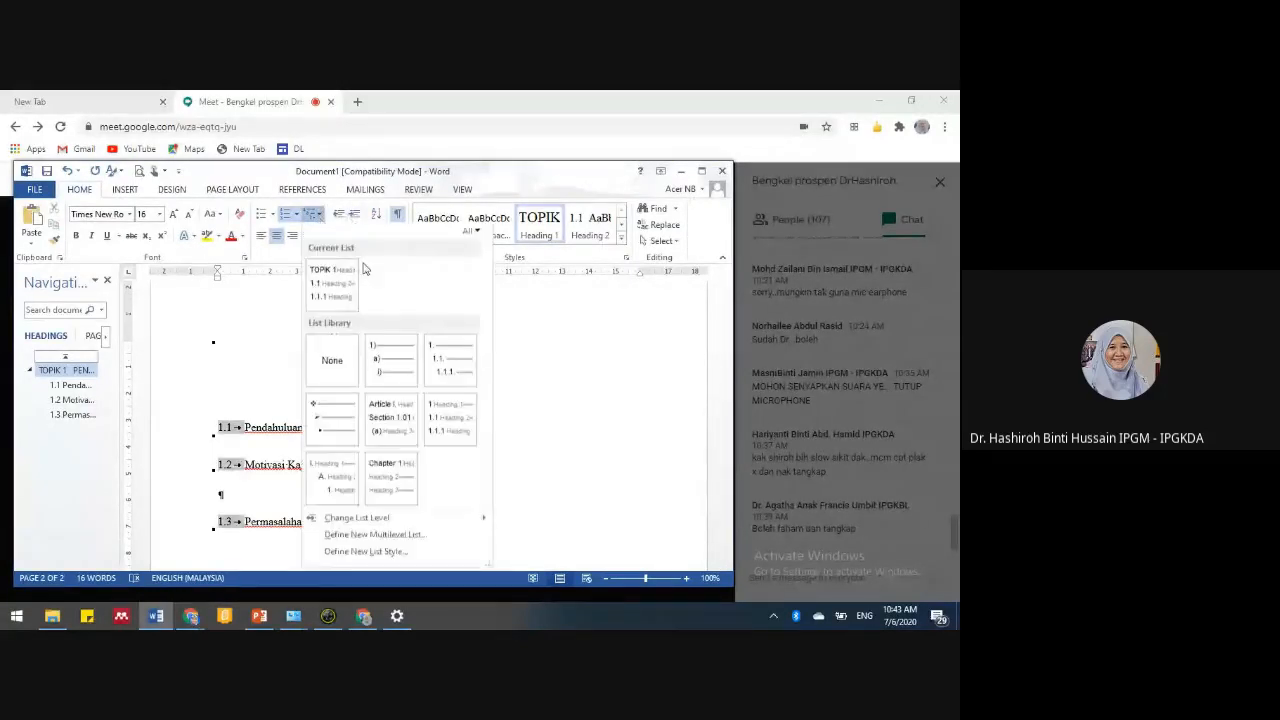
left_click(385, 535)
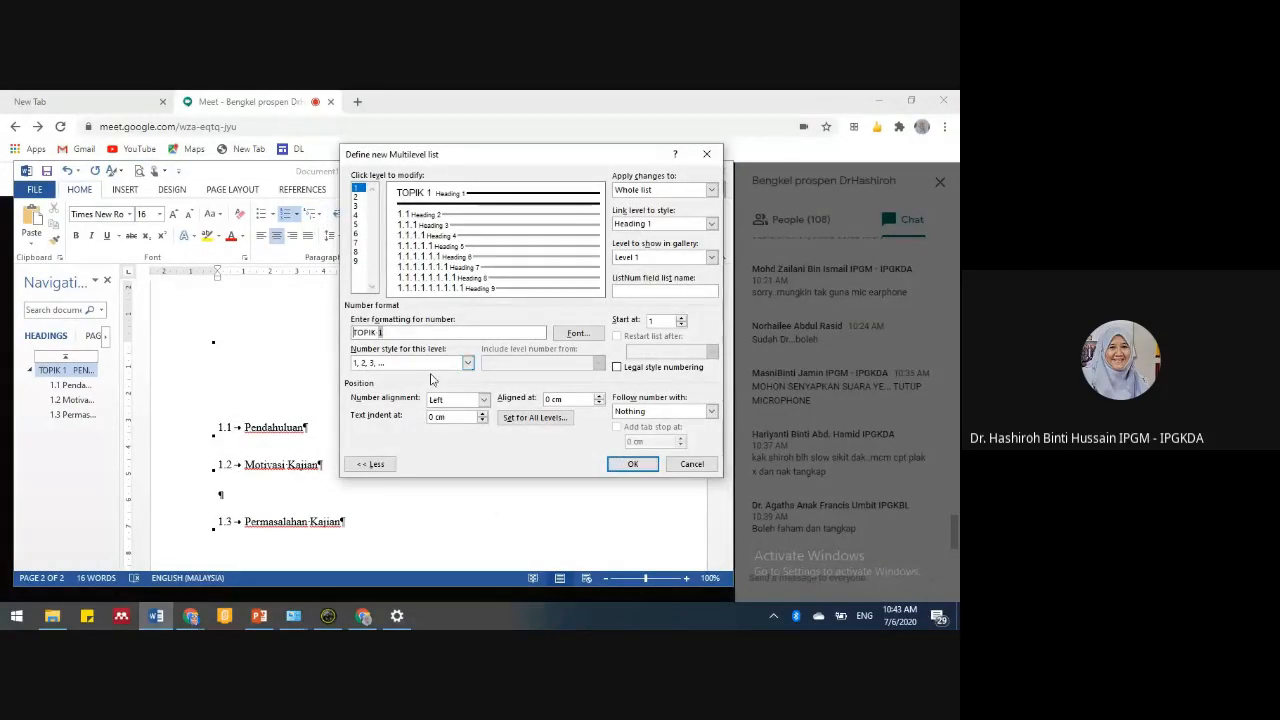
type("BAB")
key("Delete")
key("Delete")
key("Delete")
key("Delete")
key("Delete")
left_click(632, 463)
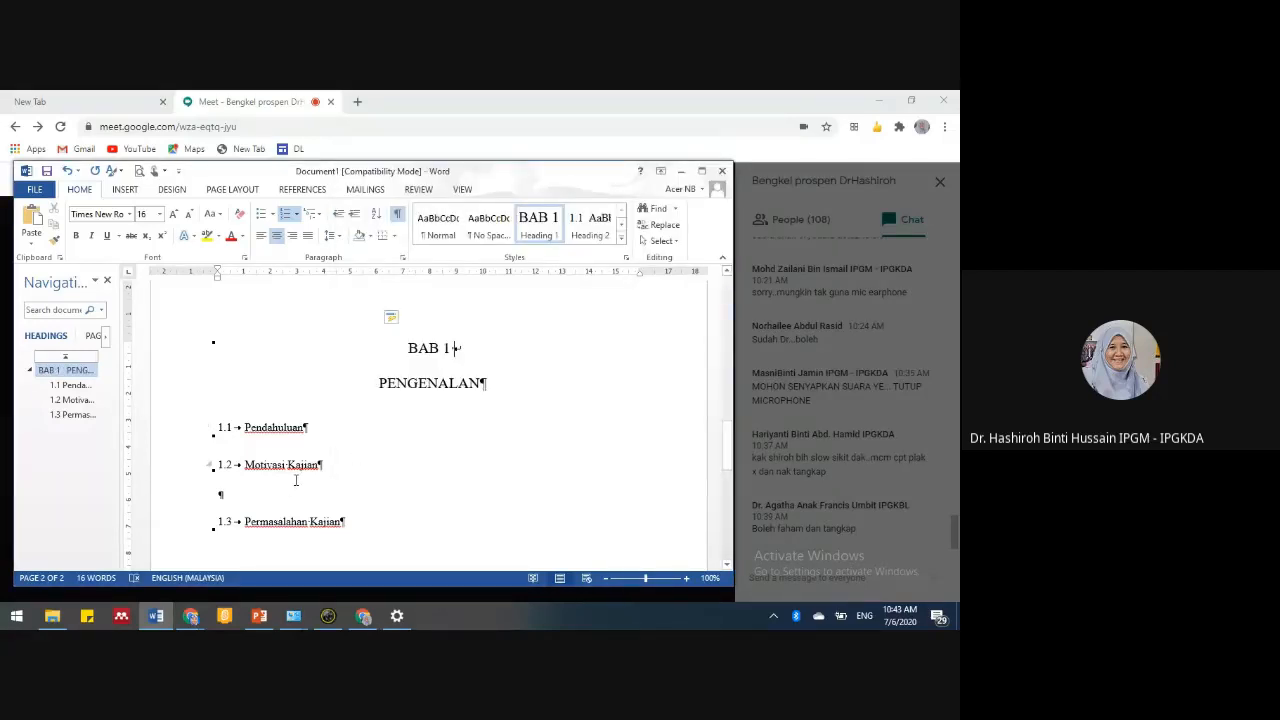
- Insert four empty body paragraphs below the 1.1 "Pendahuluan" subheading
scroll(296, 481, "down", 2)
left_click(329, 326)
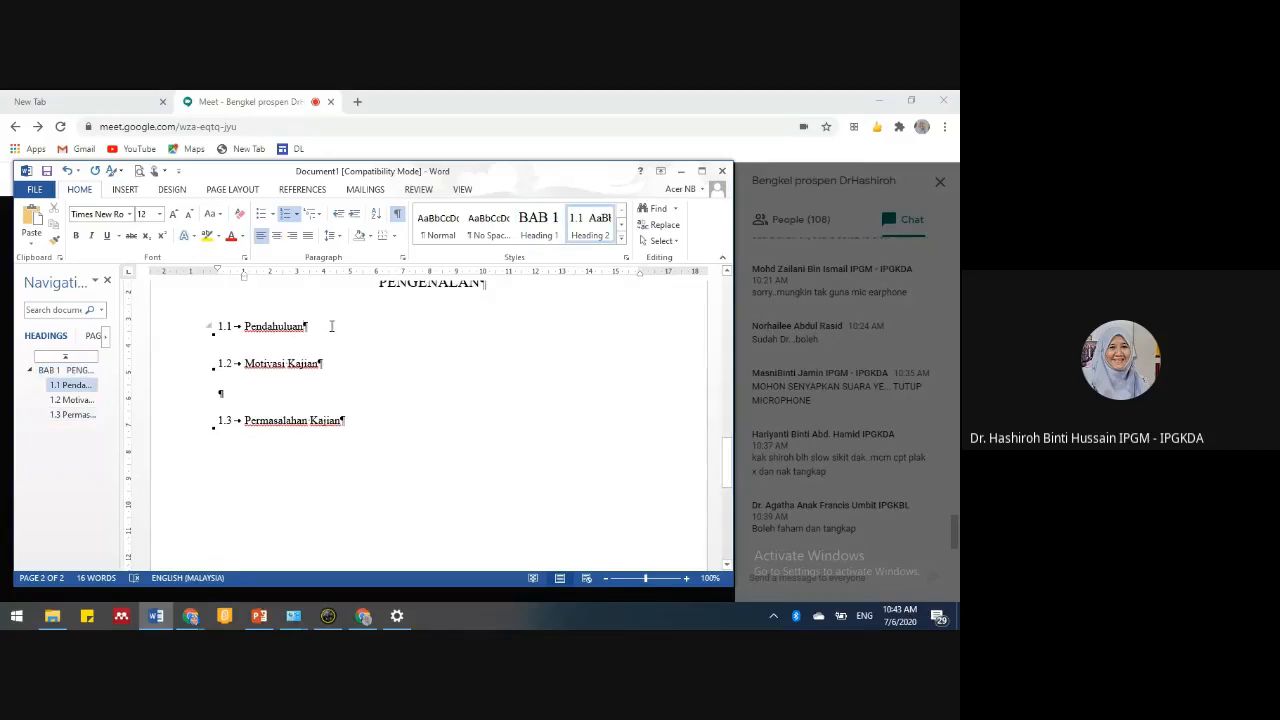
key("Return")
key("Return")
key("Return")
key("Return")
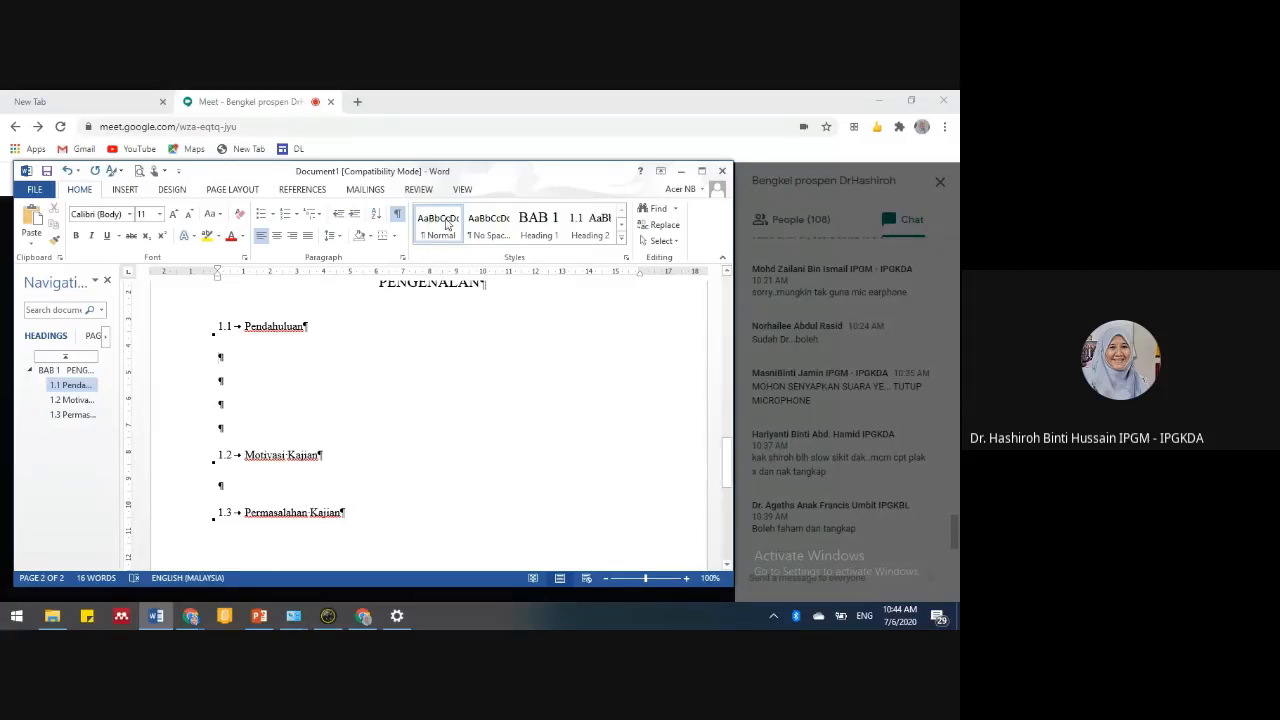
- Create a new style named "First paragraph" from the empty body paragraph under 1.1 and open its full formatting options
left_click(621, 240)
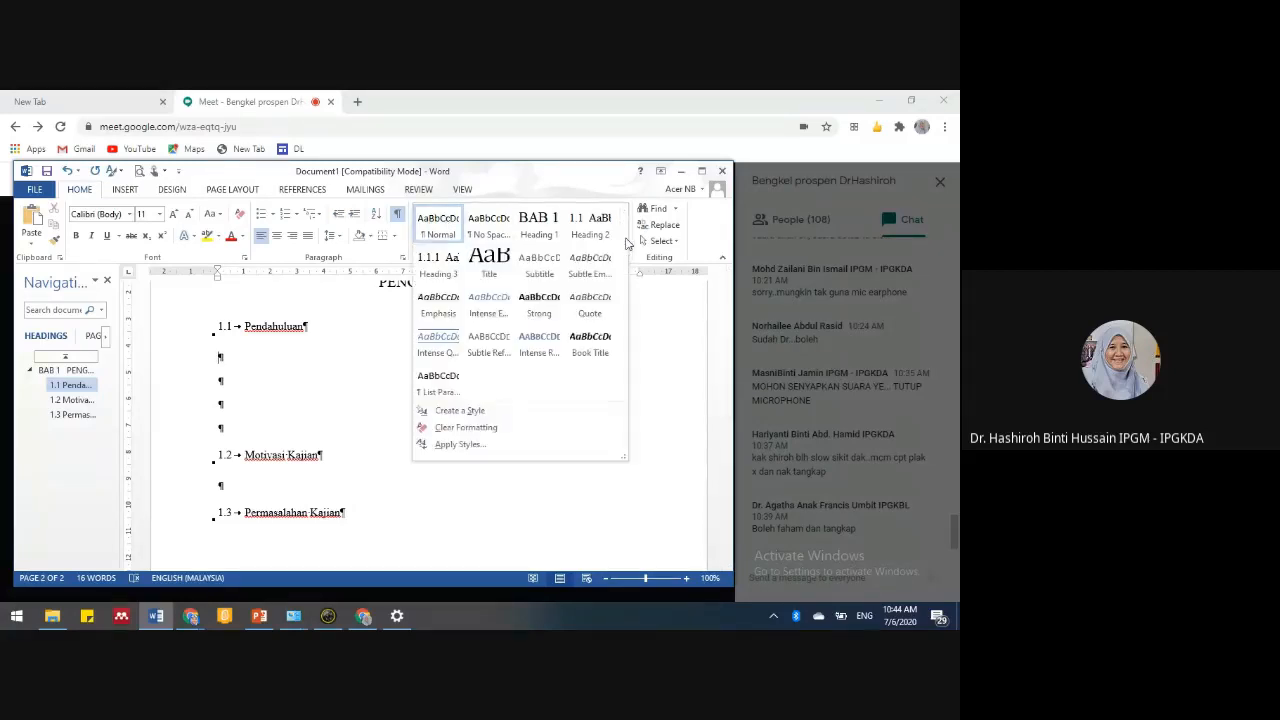
left_click(466, 410)
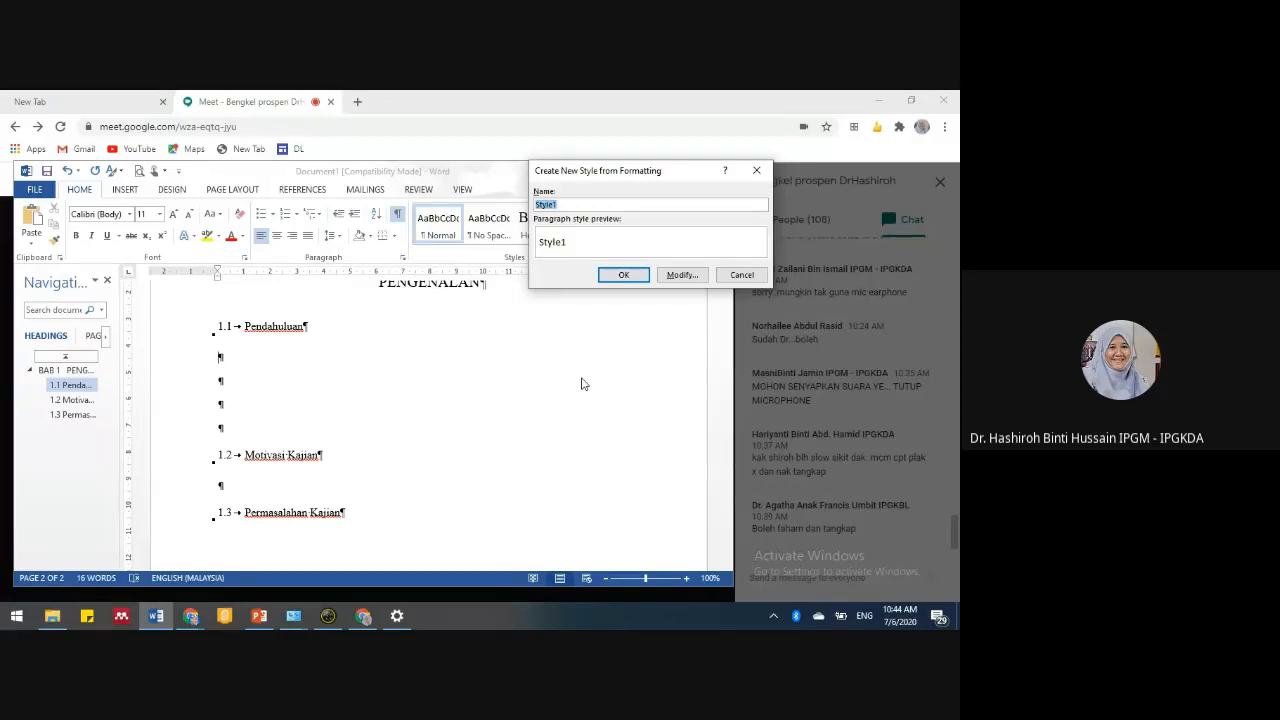
type("First paragraph")
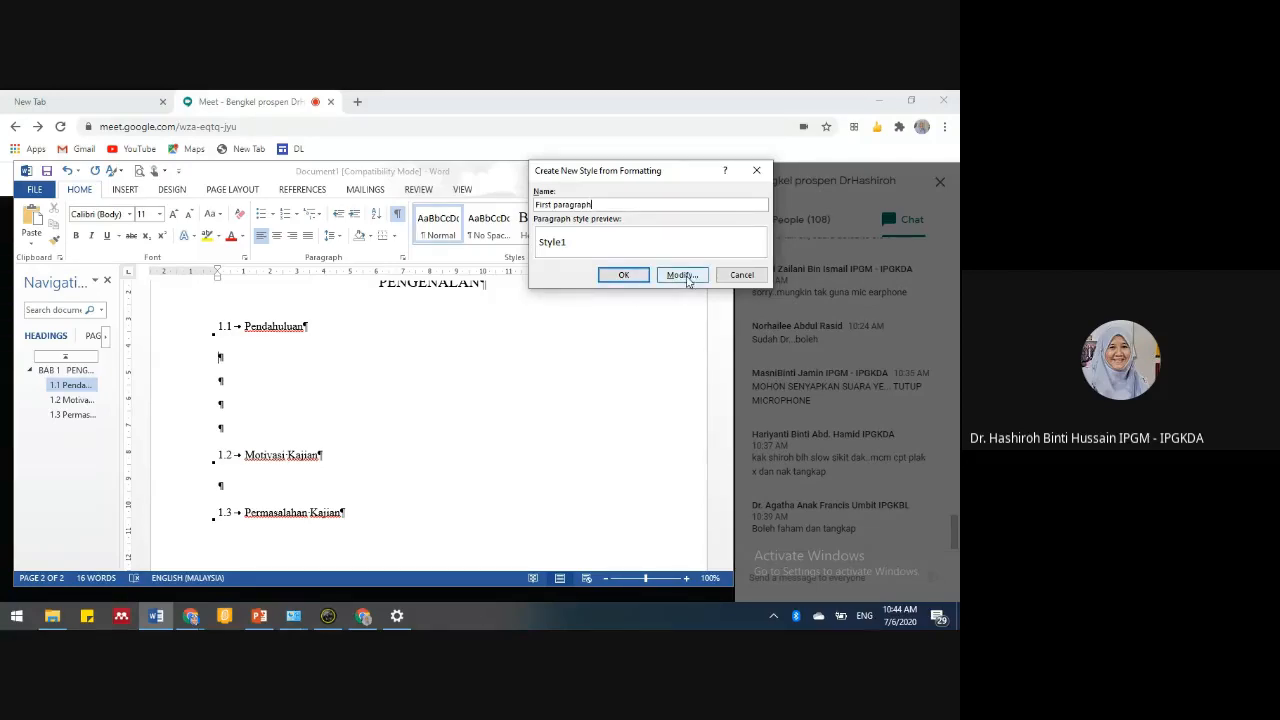
left_click(683, 276)
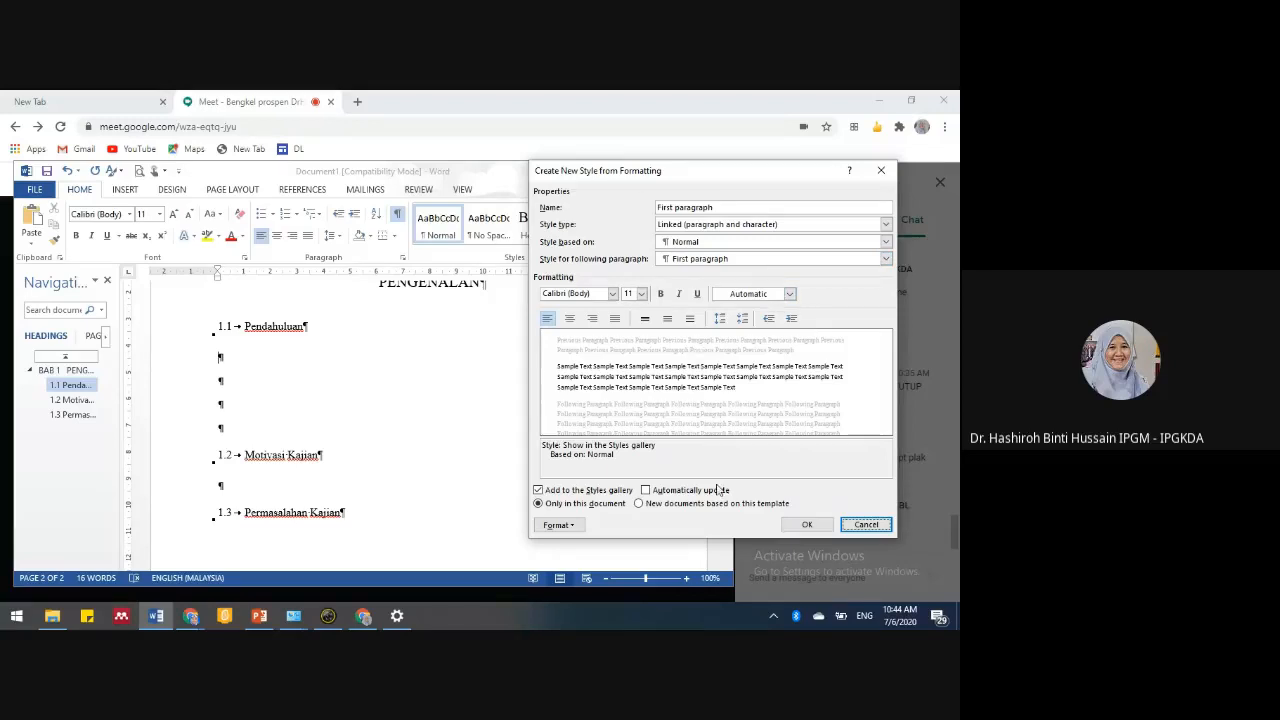
- Set the "First paragraph" style's paragraph format to justified alignment with a first-line indent of 1 cm
left_click(566, 530)
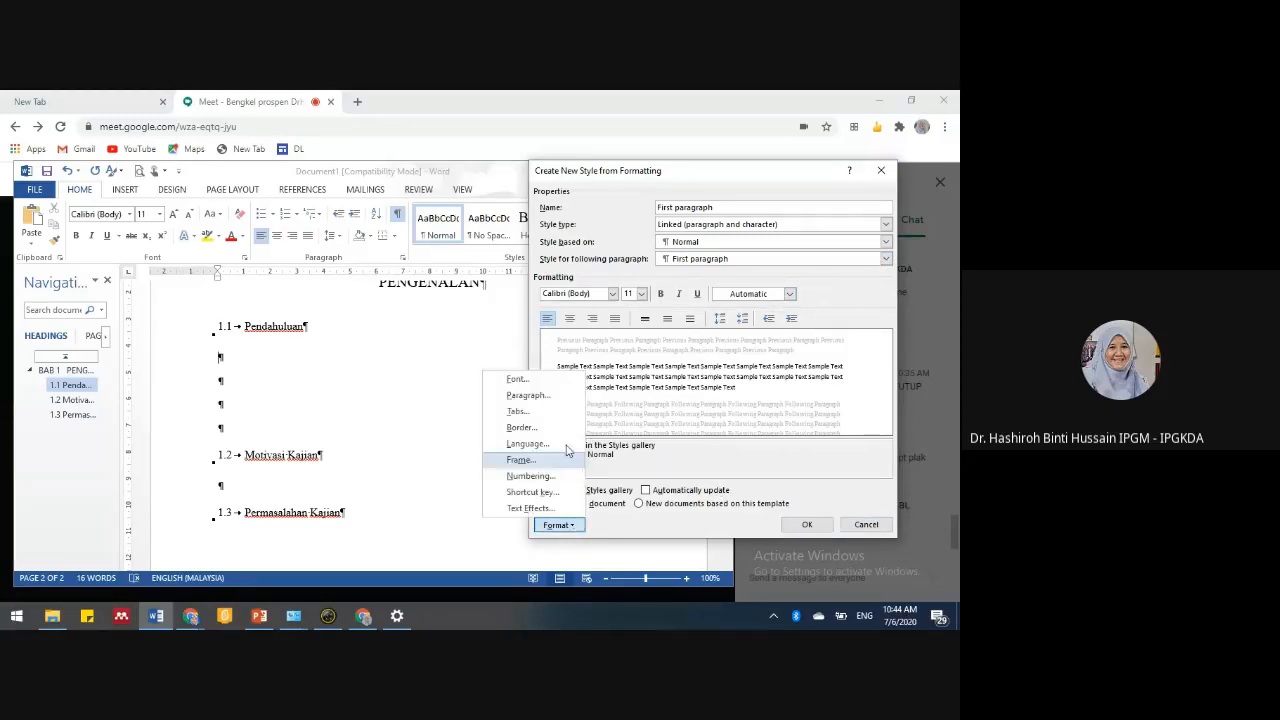
left_click(560, 398)
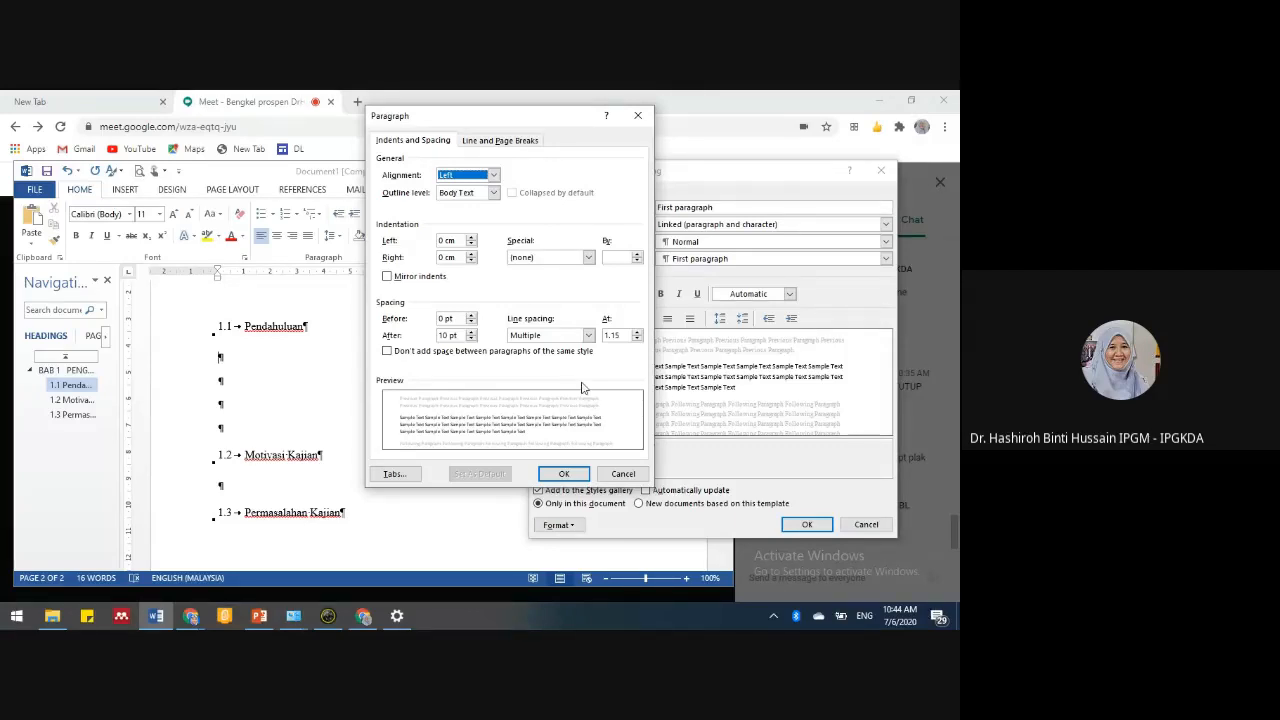
left_click(500, 175)
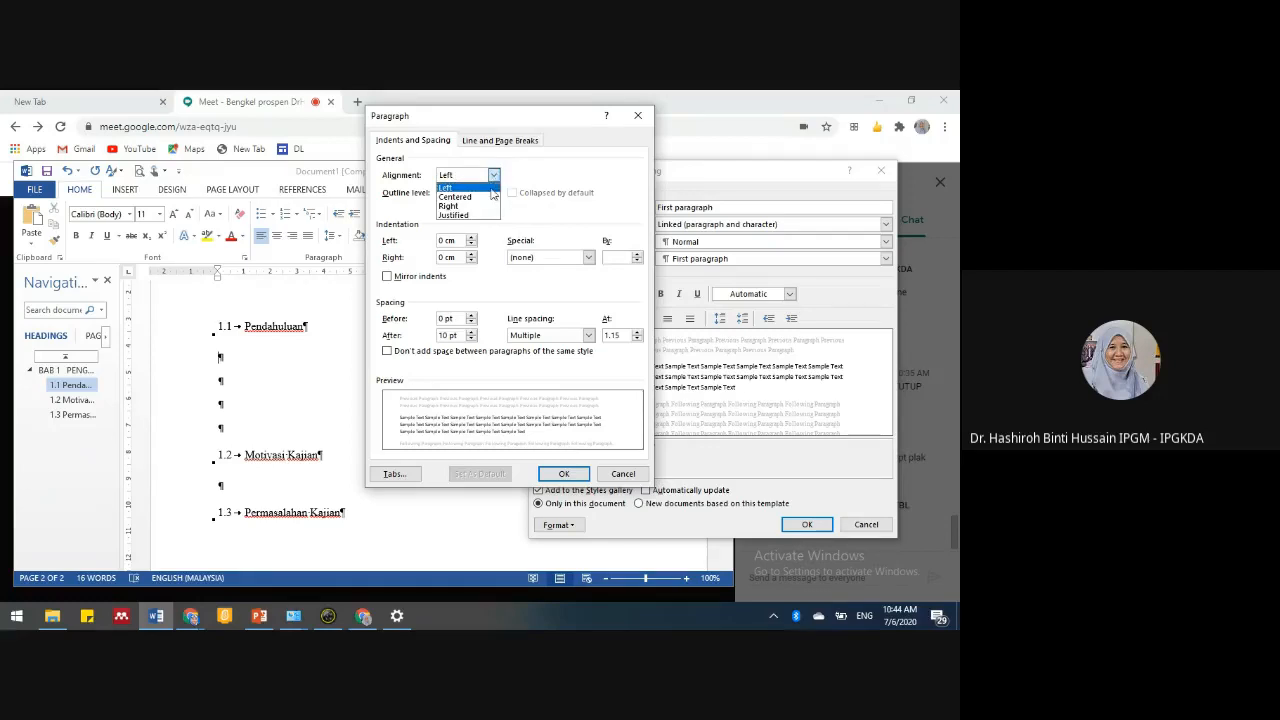
left_click(486, 197)
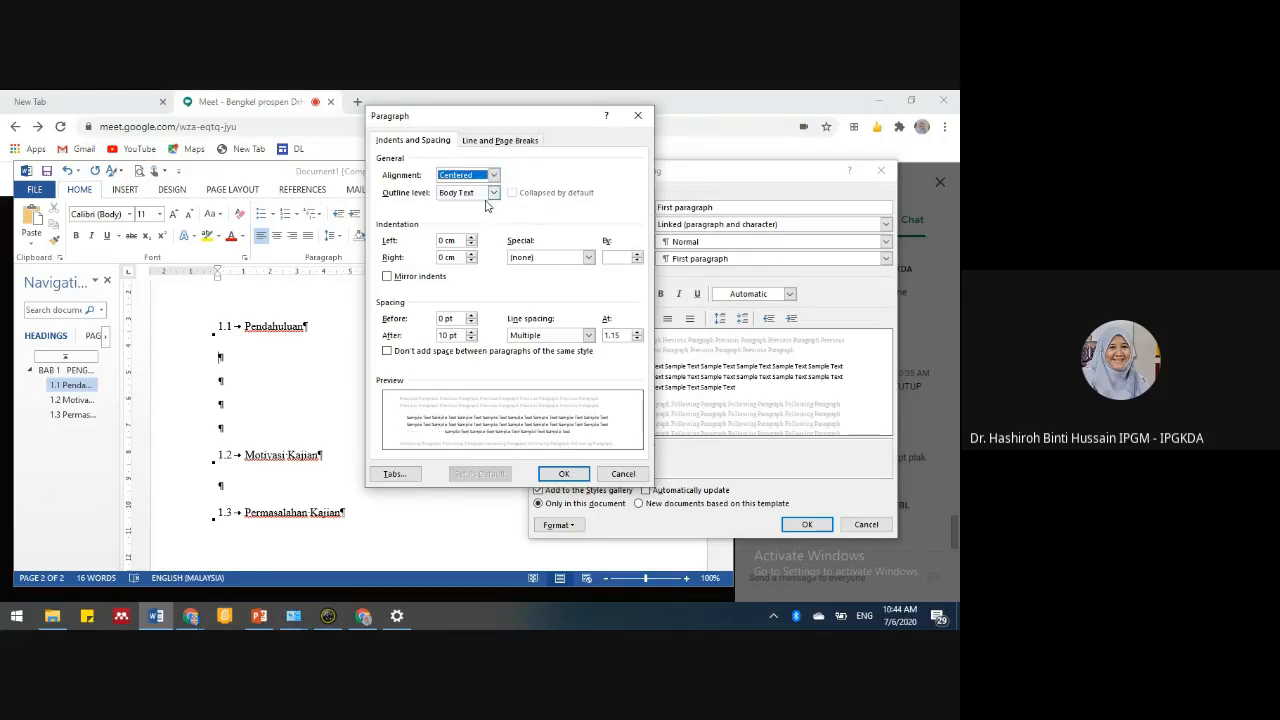
left_click(590, 257)
left_click(575, 279)
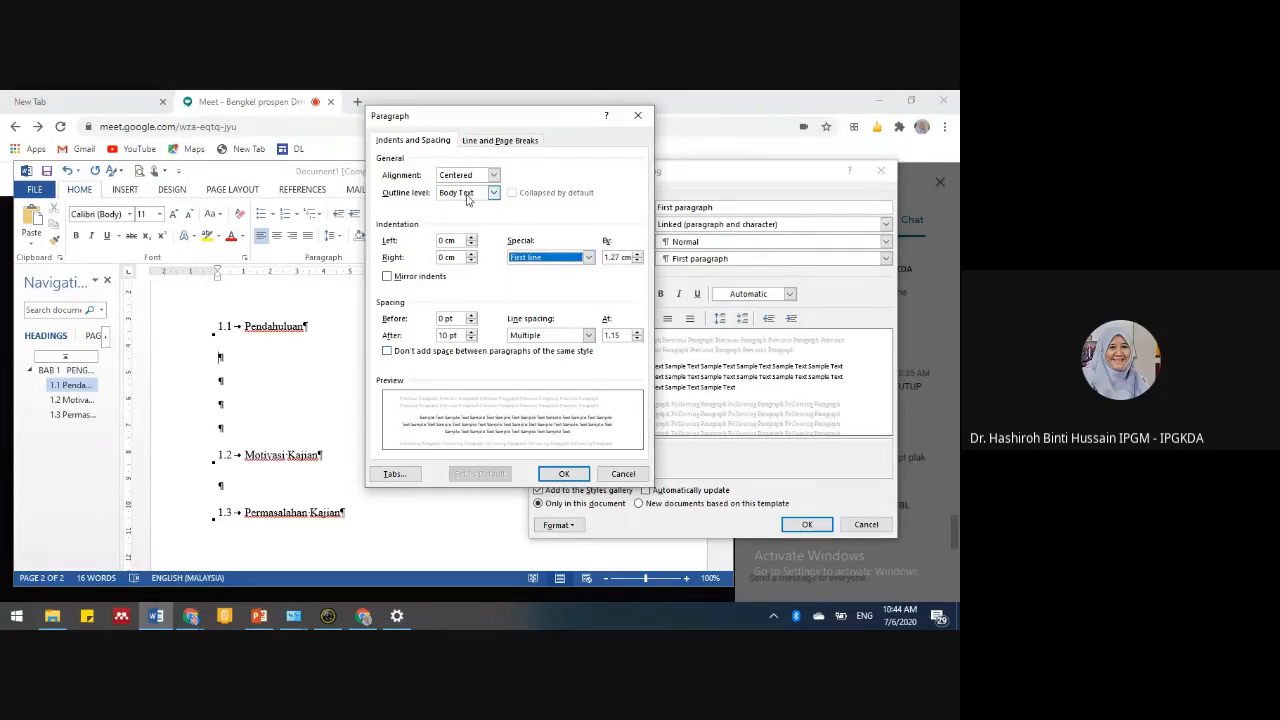
left_click(492, 175)
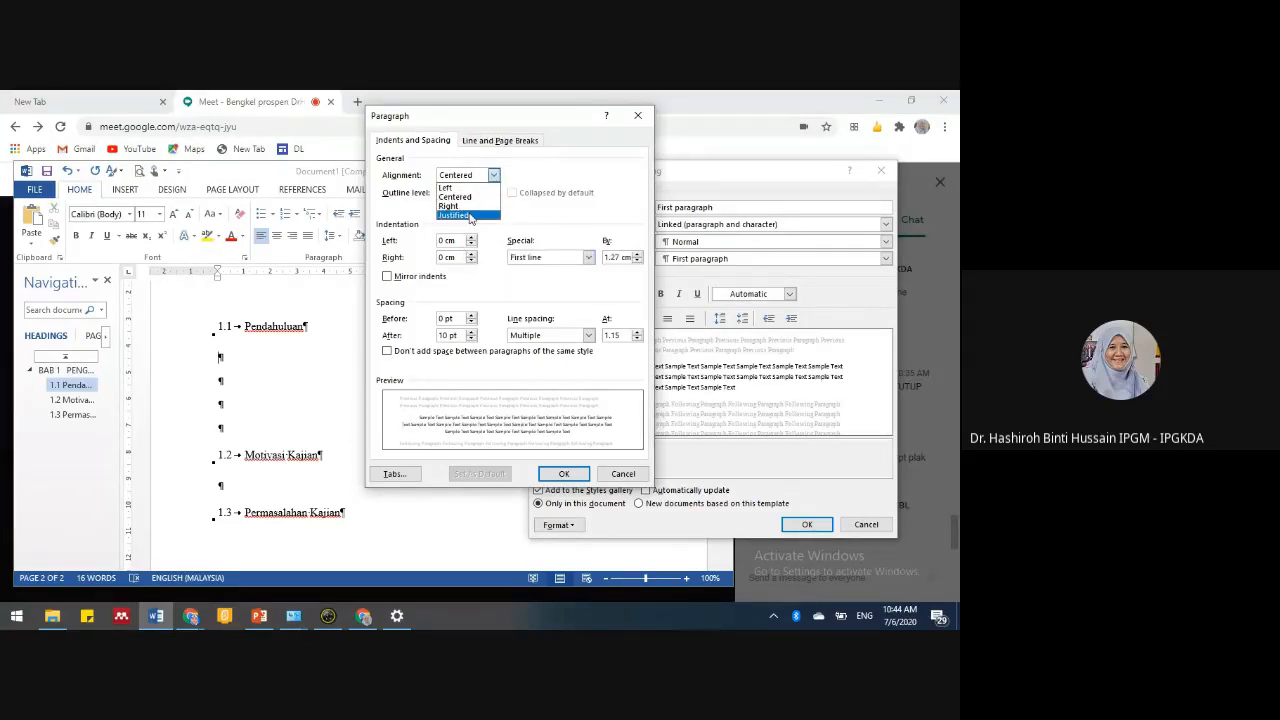
left_click(470, 215)
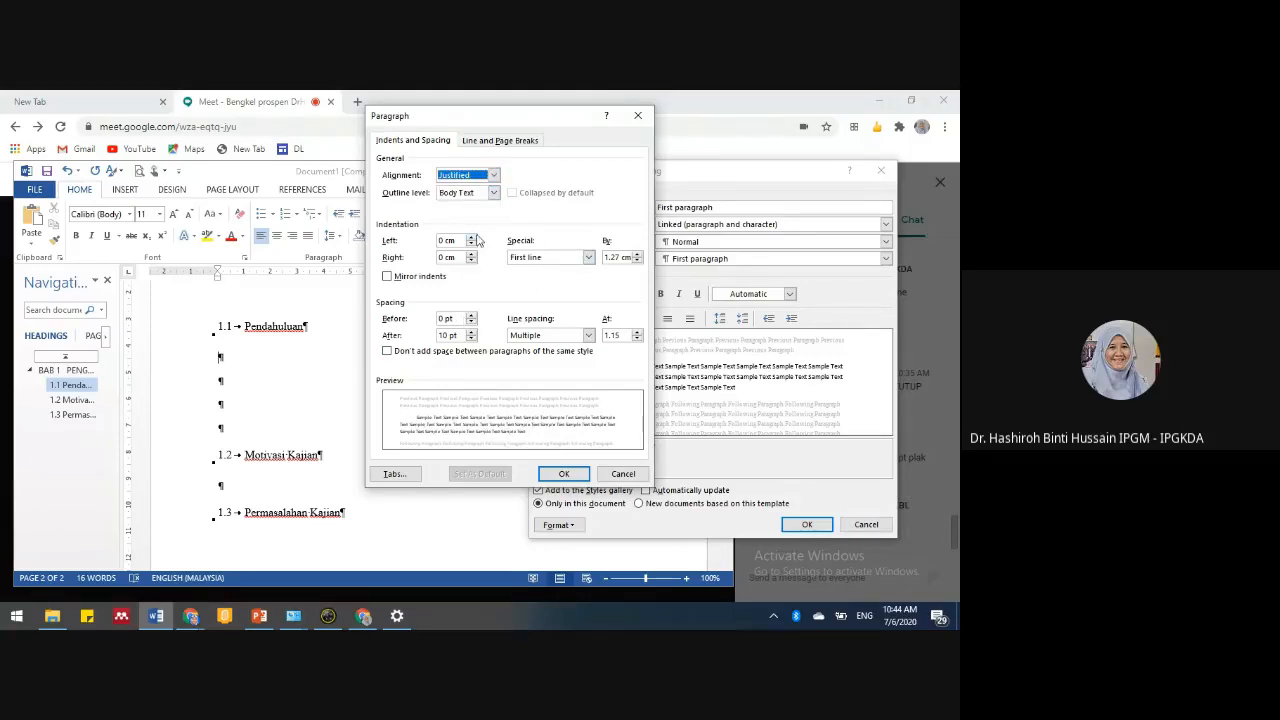
left_click(637, 261)
left_click(637, 261)
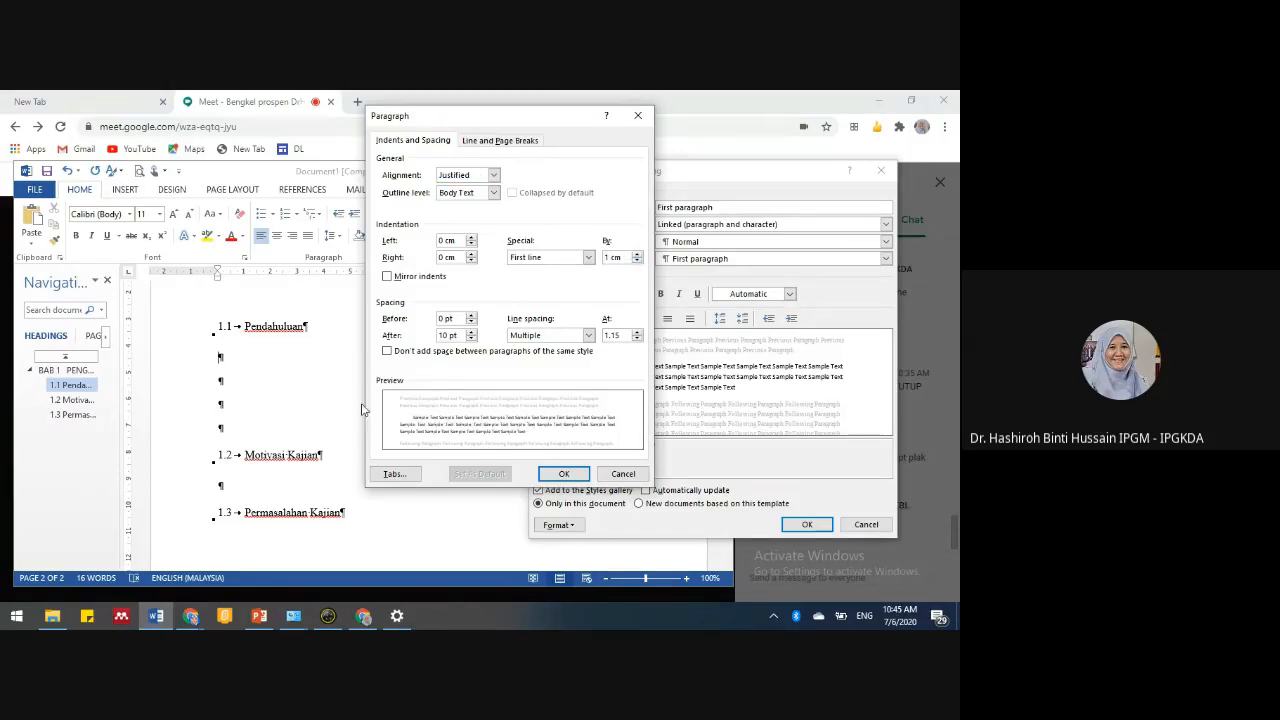
- Set the "First paragraph" style's line spacing to double and its spacing before to 6 pt
left_click(588, 336)
left_click(561, 370)
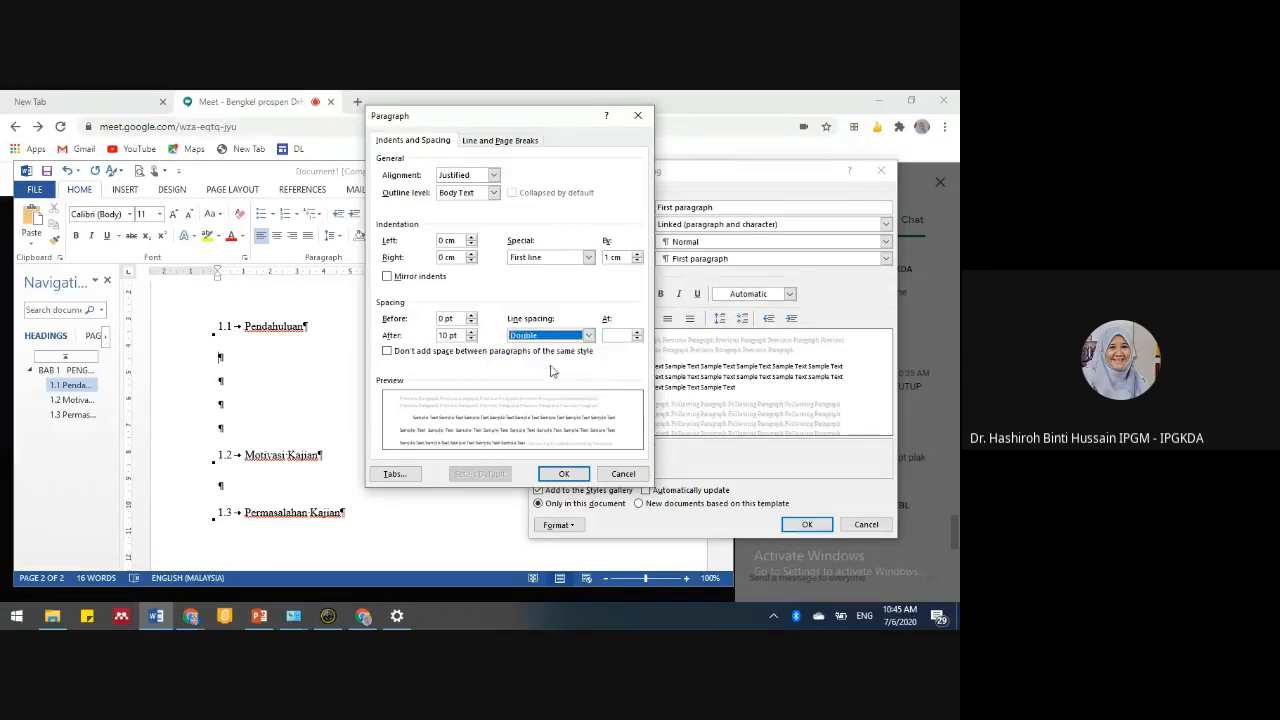
left_click(472, 318)
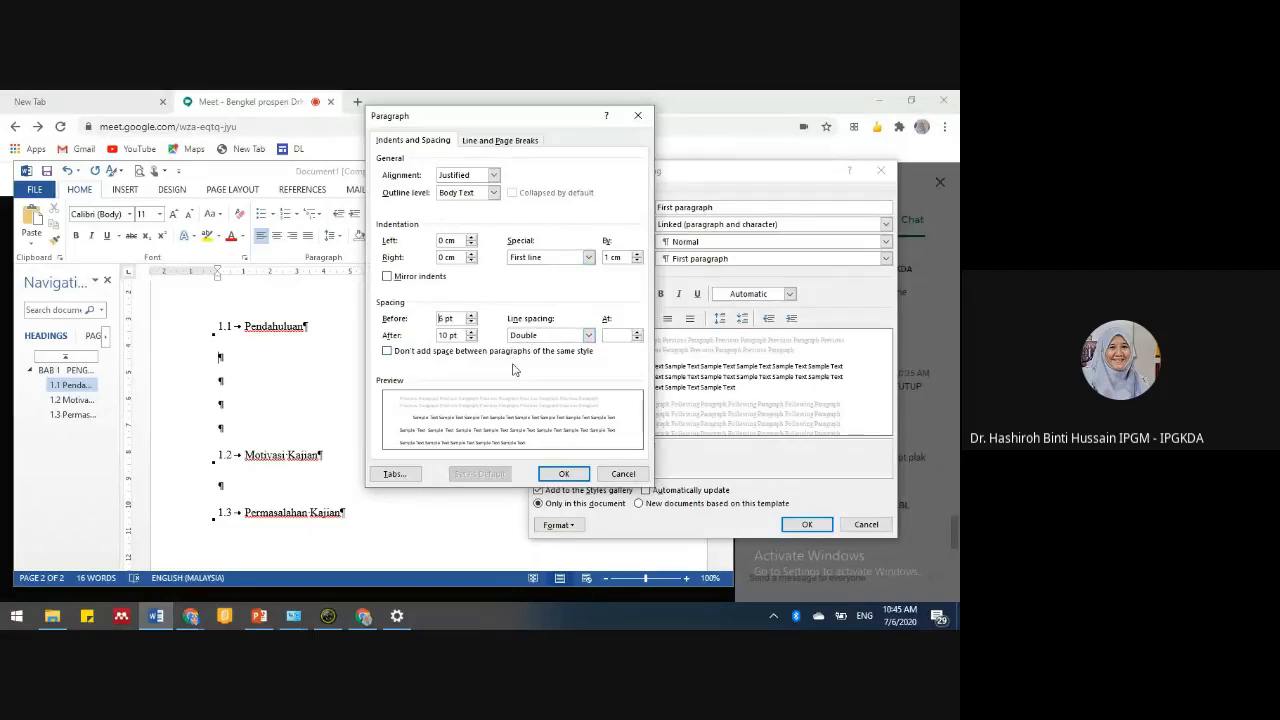
left_click(560, 478)
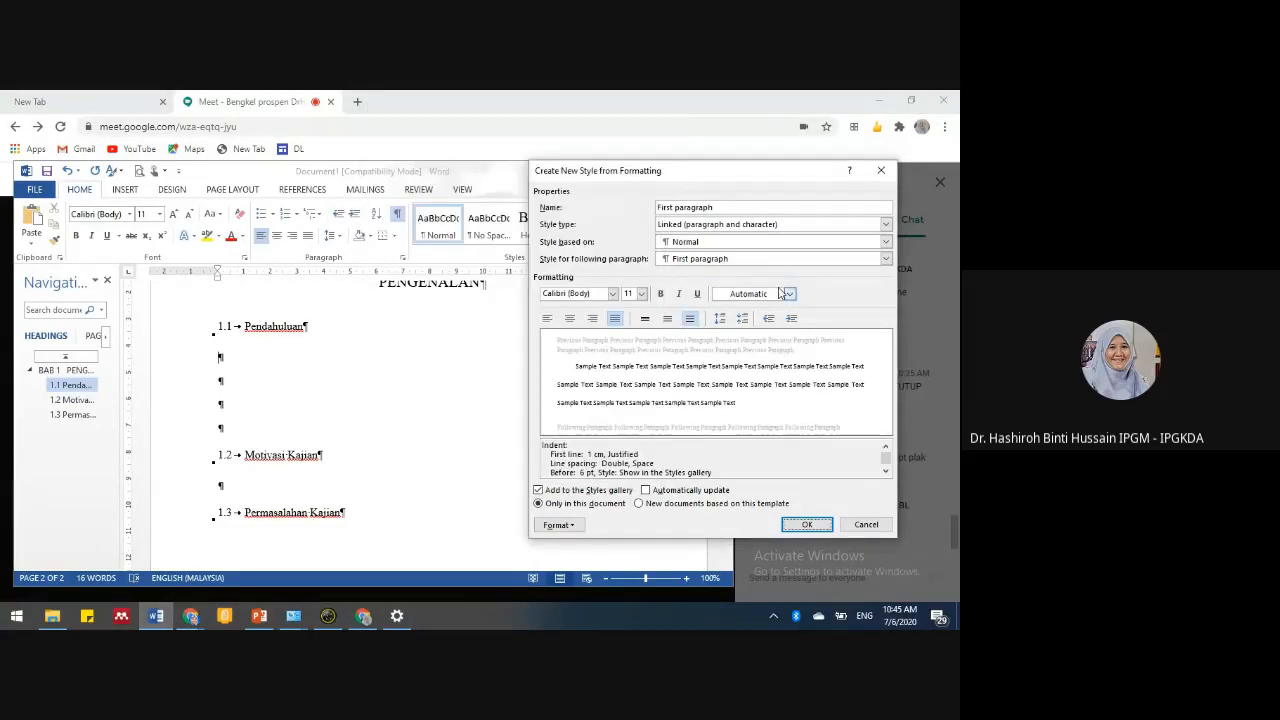
- Set the "First paragraph" style's font to Times New Roman and finish creating the style
left_click(612, 294)
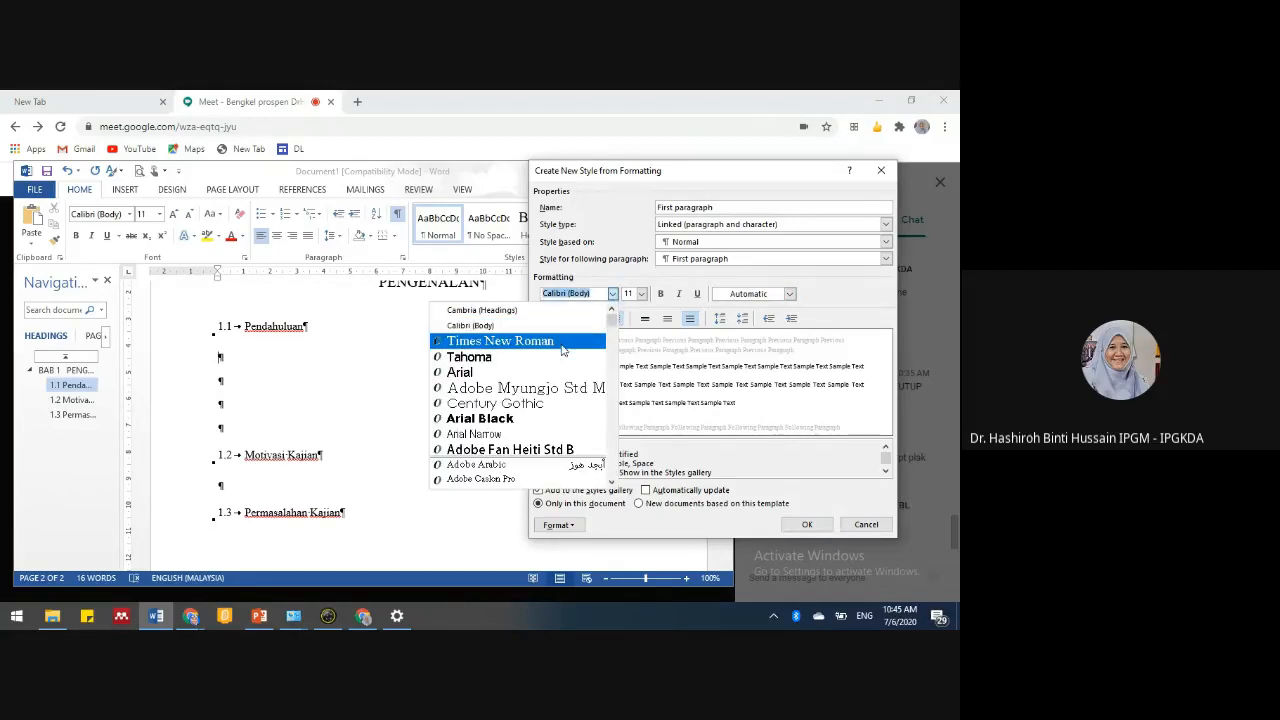
left_click(500, 341)
left_click(805, 525)
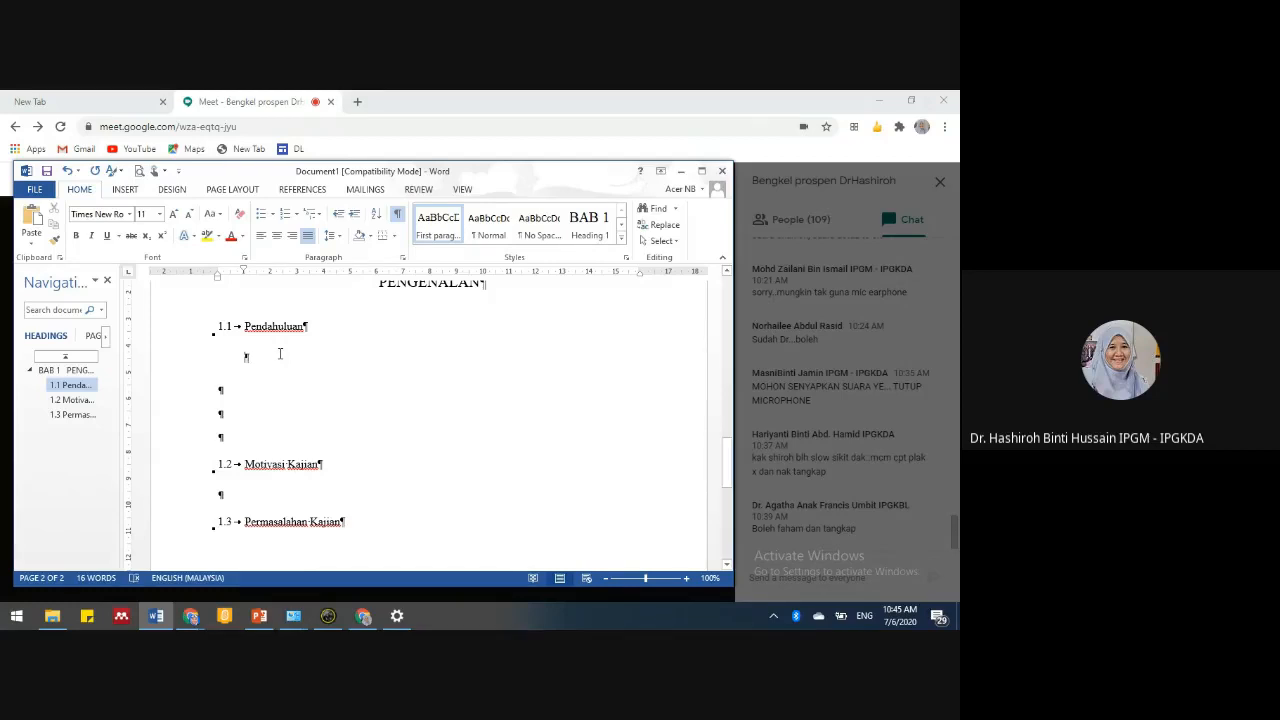
- Write "Bab ini membincangkan motivasi kajian, permasalahan kajian, objek......" in the first paragraph under the 1.1 "Pendahuluan" subheading
type("Bab i")
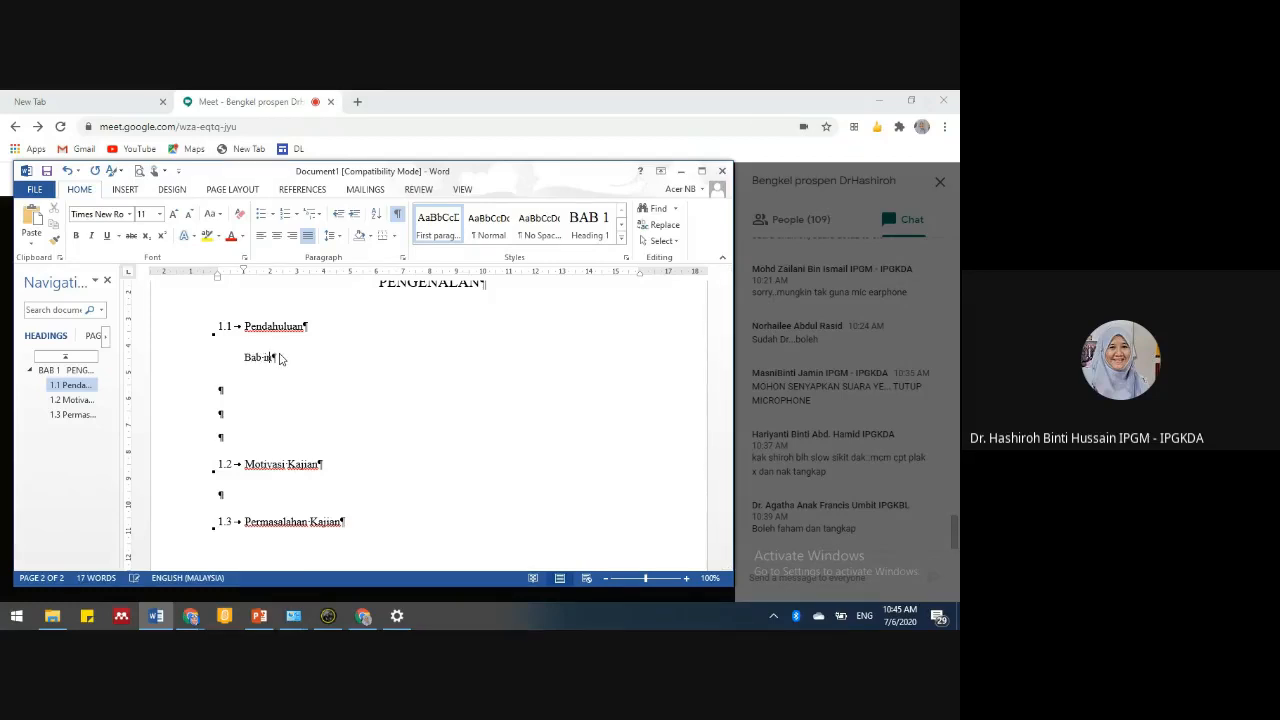
type("ni membincang")
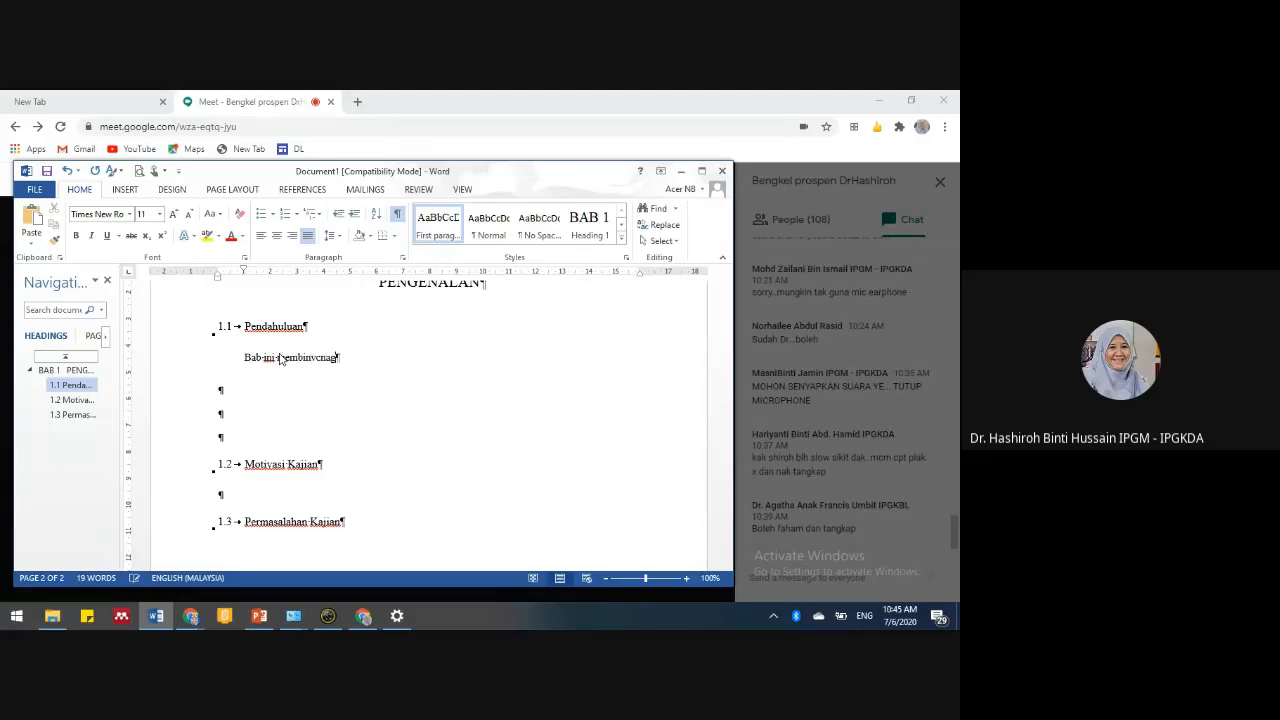
key("BackSpace")
key("BackSpace")
type("ngkan motivasi kajian")
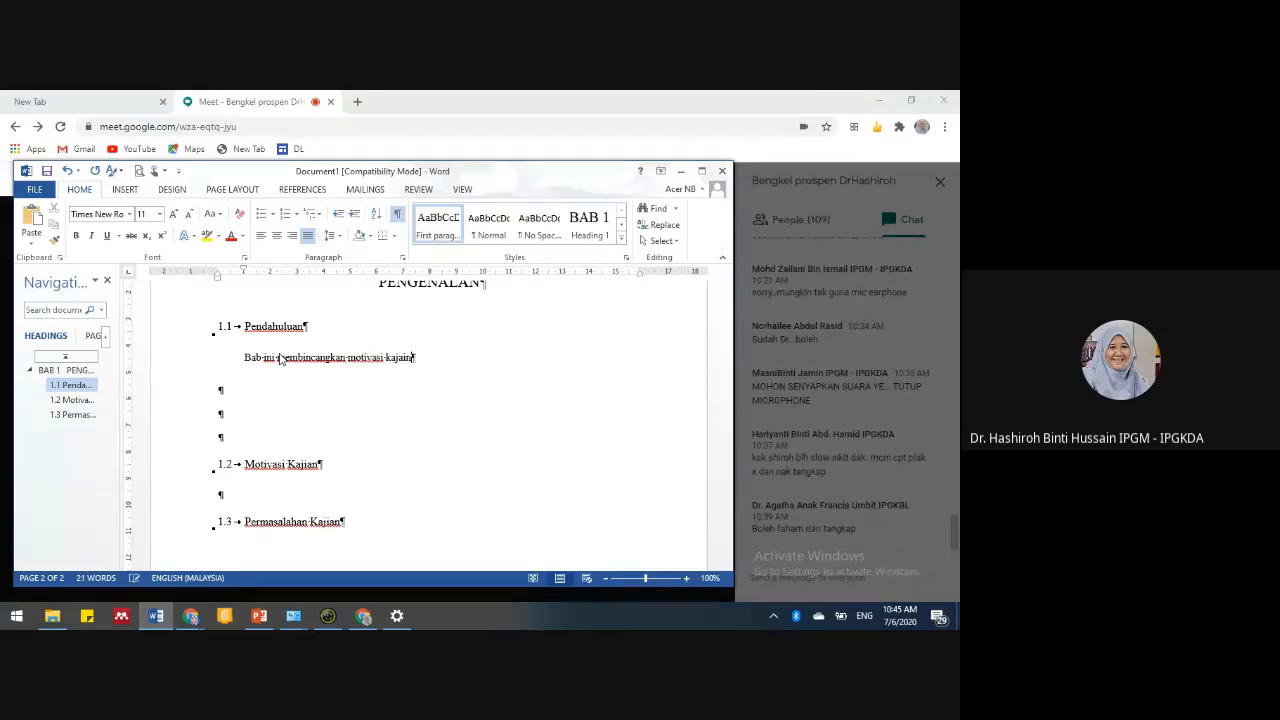
key("BackSpace")
key("BackSpace")
type("ian")
type(". ")
type("permasla")
type("ahan kajia")
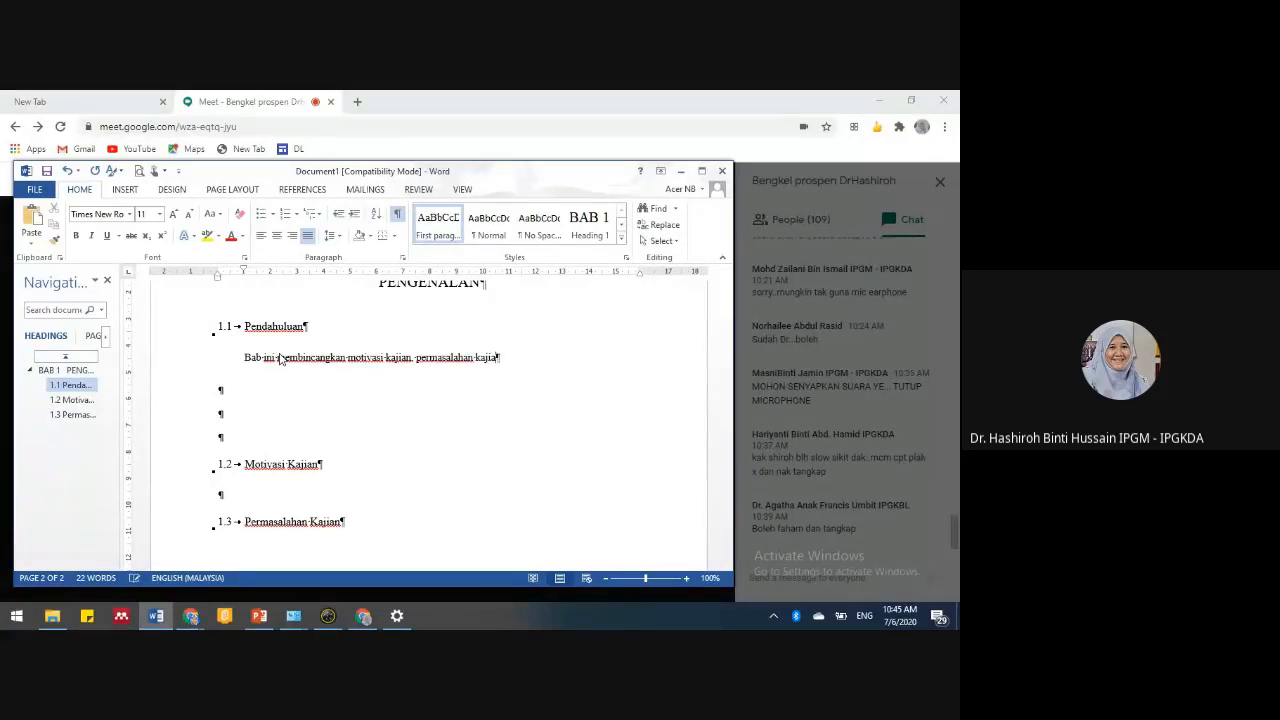
type("n. ")
type("objek ")
type("......")
- Extend the first paragraph under 1.1 with random filler text until it wraps onto a second line
type(" jkkk")
key("Tab")
type("jjj cjjcj")
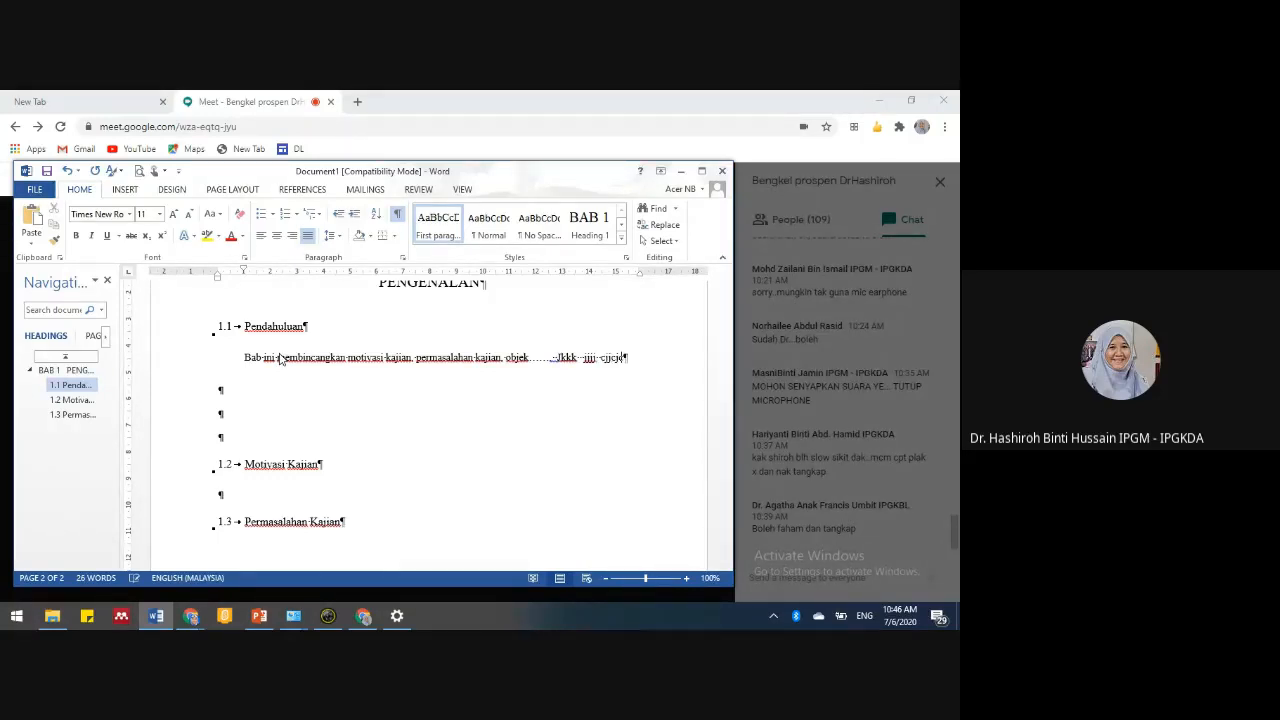
type("jjj cjjc")
type("cn")
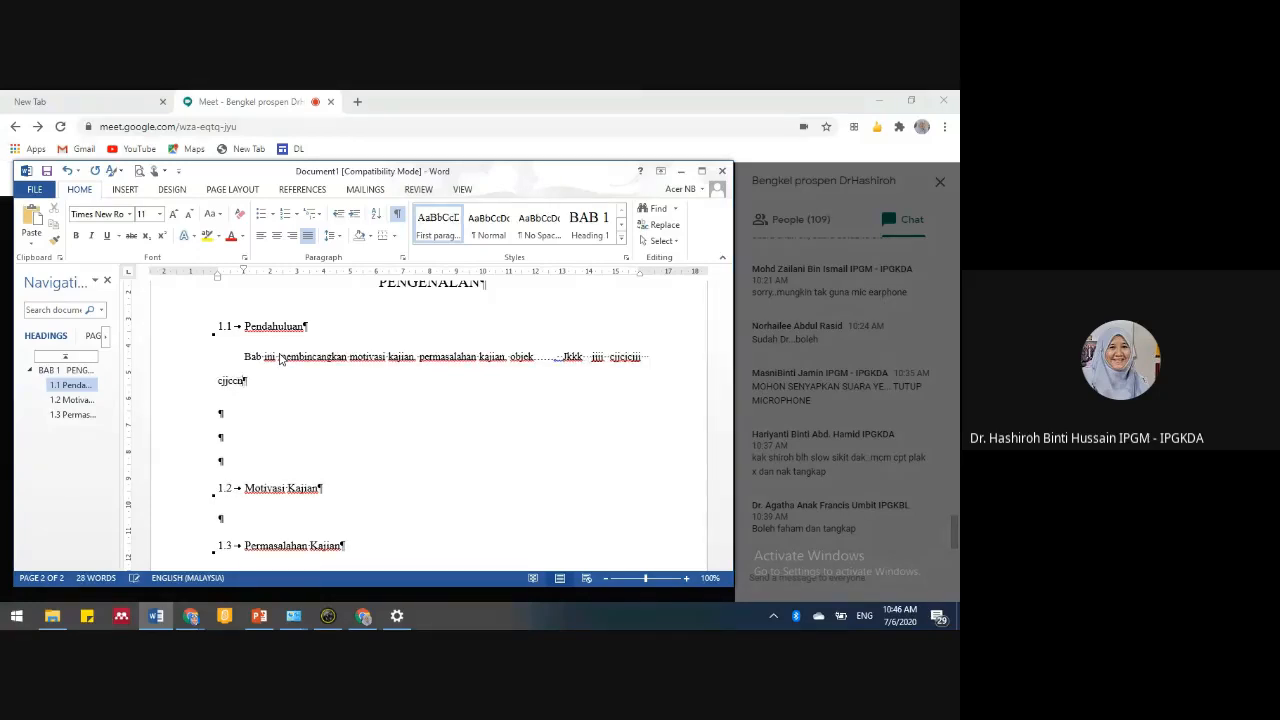
type("cjcjcjc jcjkcsjkcnsjkbcn jbcsbjkcbskjcbkj")
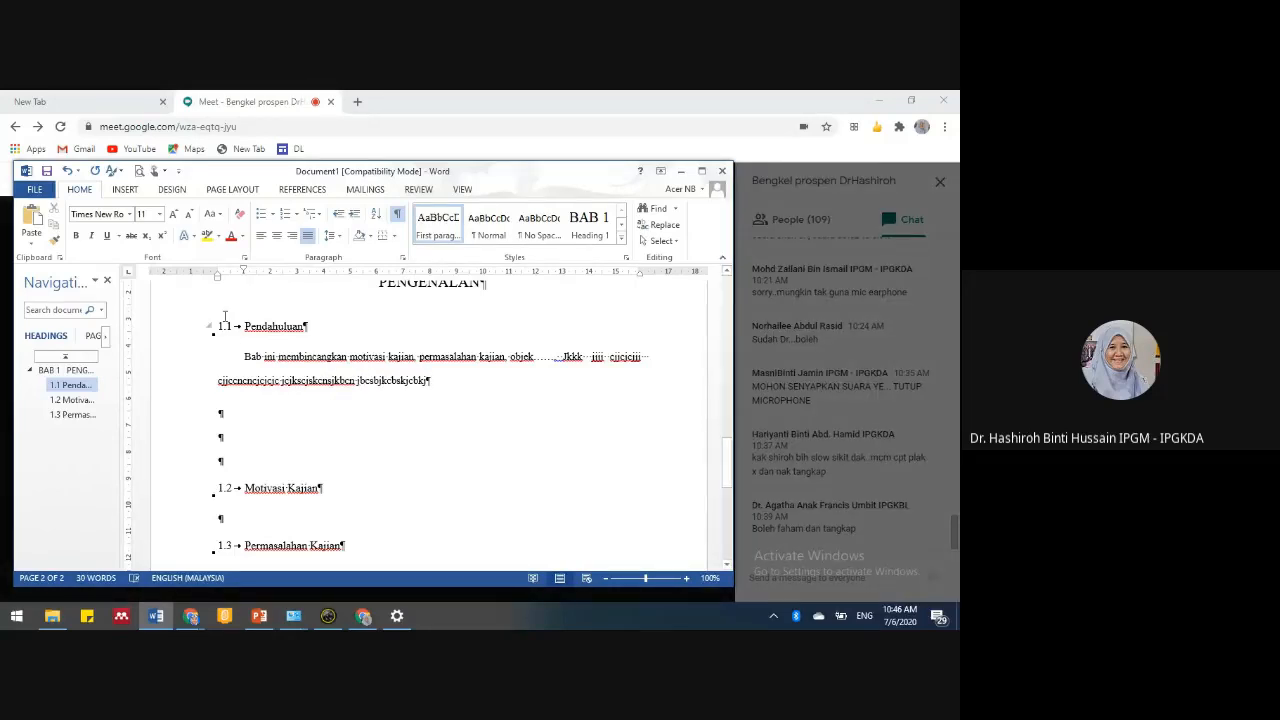
- Open the Normal style for modification from the empty paragraph below the first one and set its font to Times New Roman
scroll(300, 440, "down", 1)
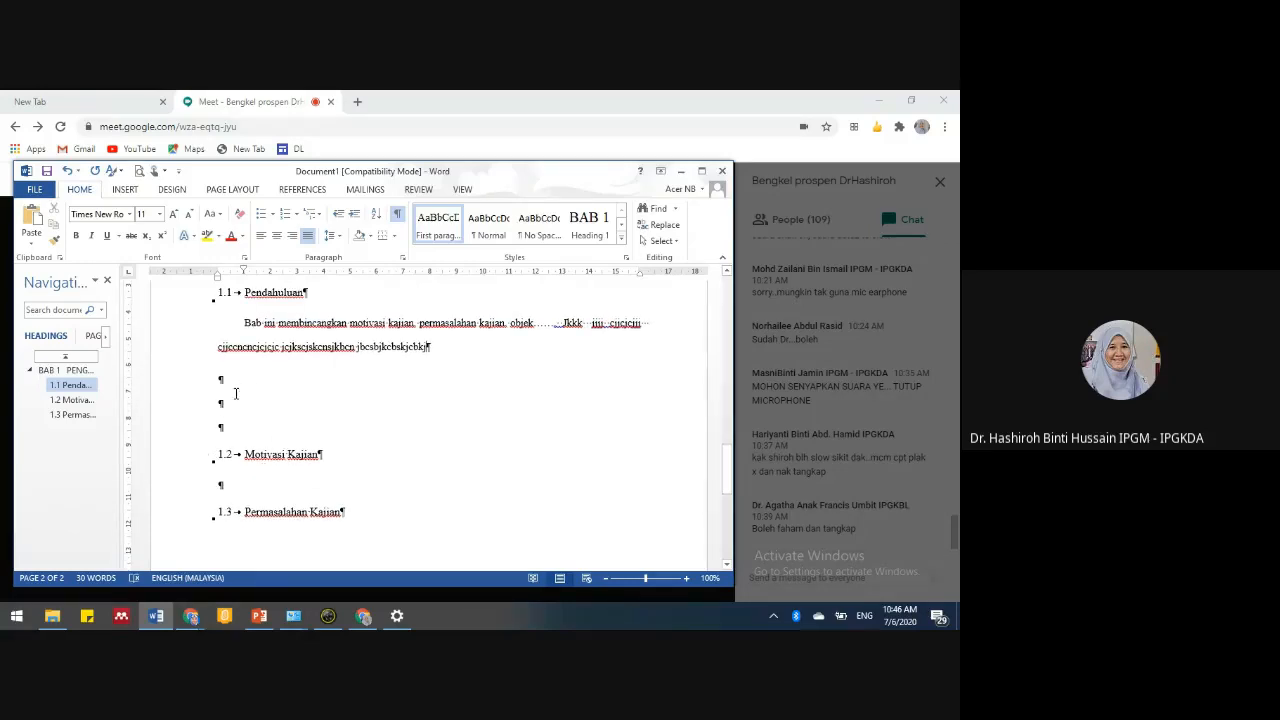
left_click(256, 390)
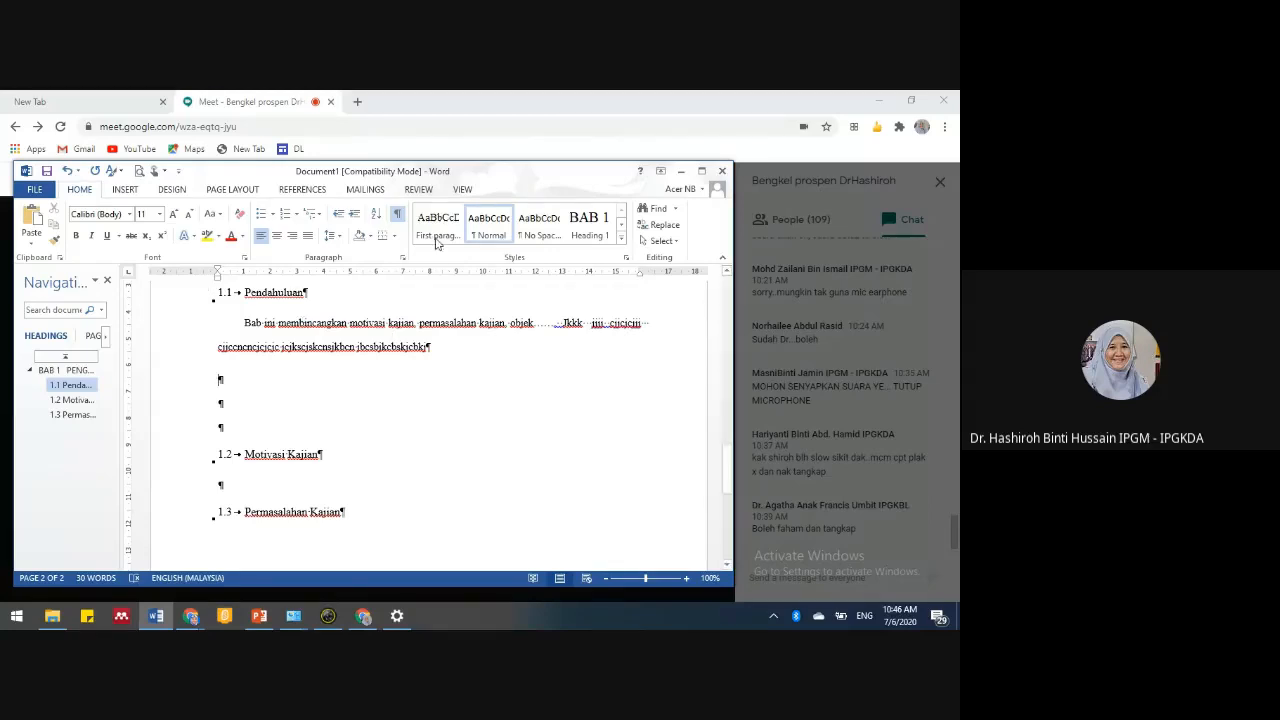
left_click(340, 323)
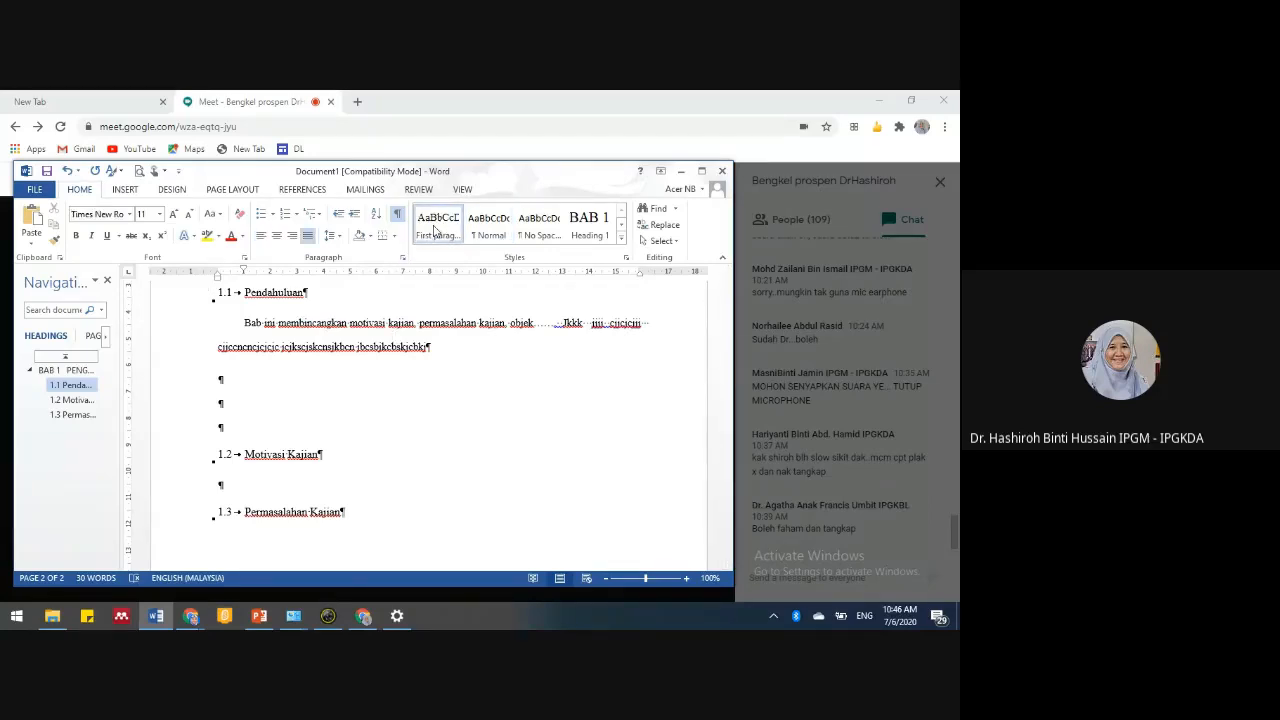
left_click(256, 387)
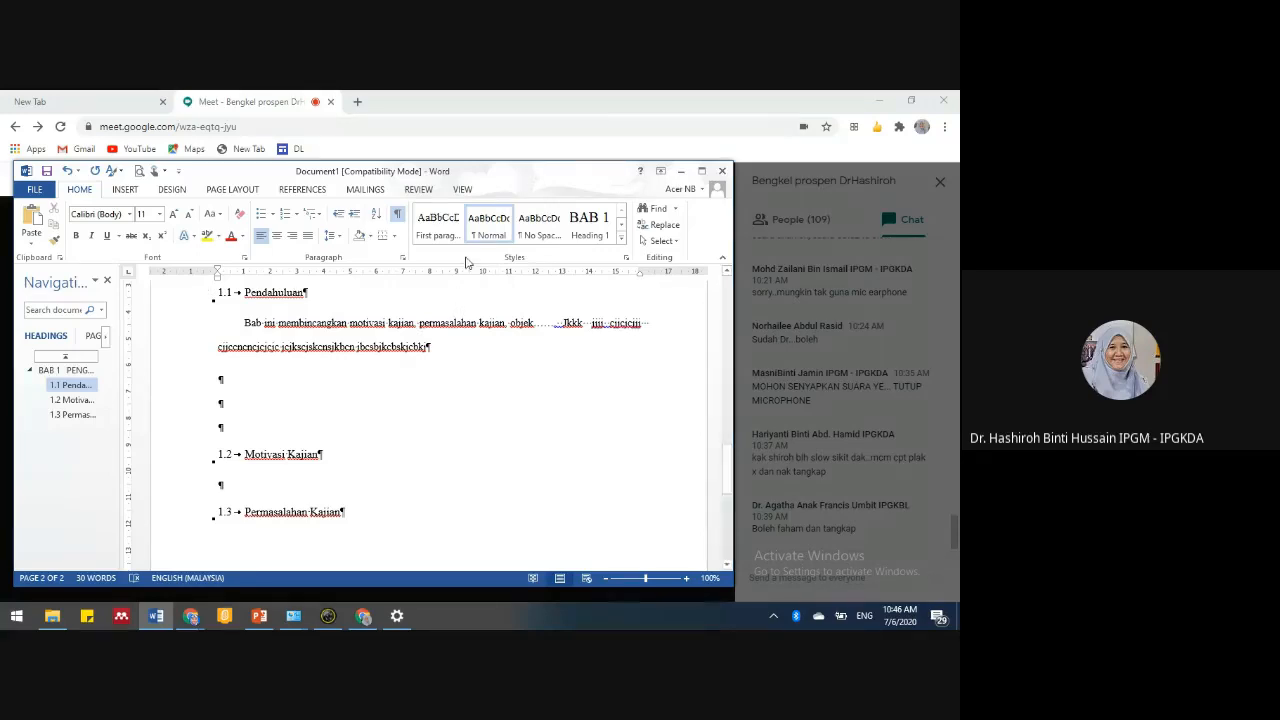
right_click(494, 232)
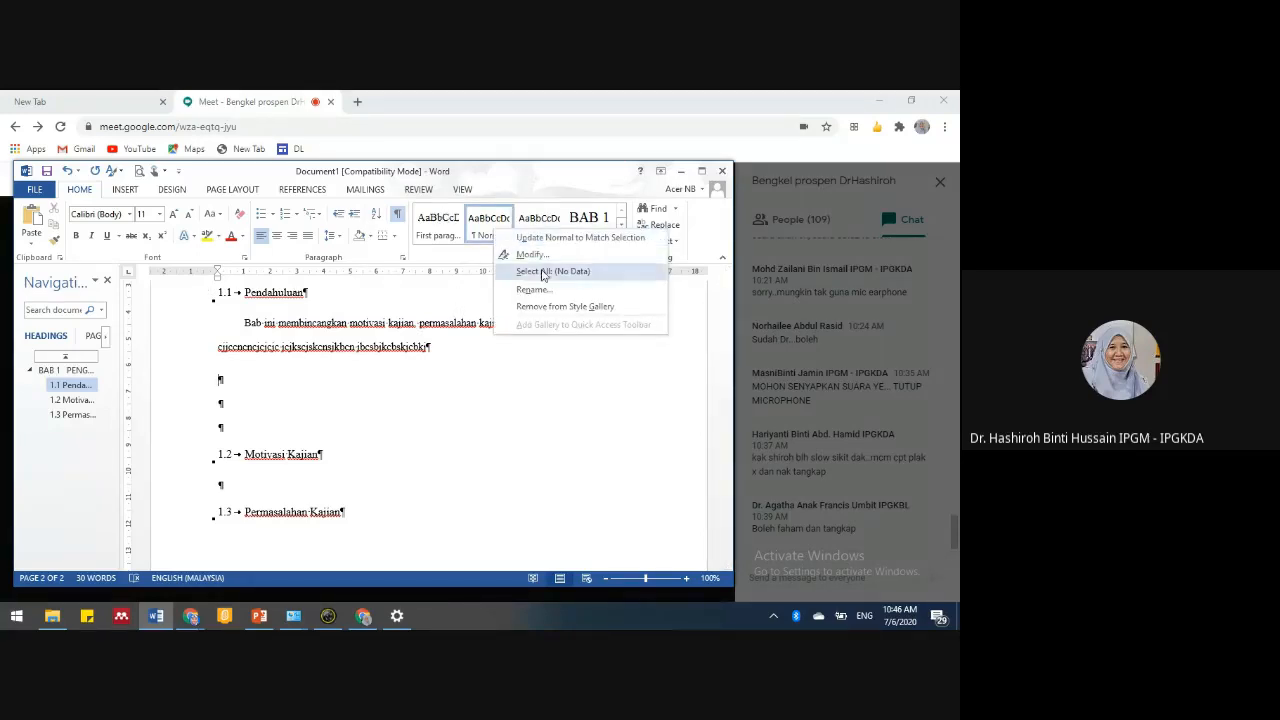
left_click(543, 257)
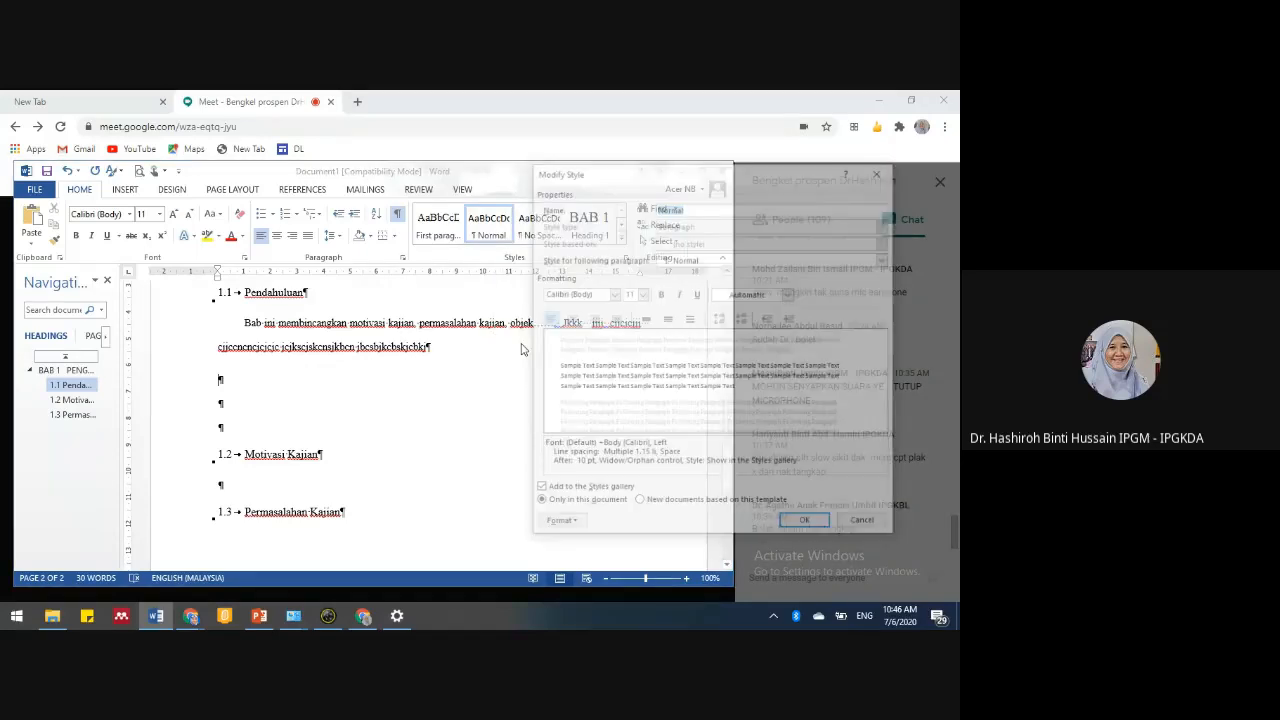
left_click(612, 293)
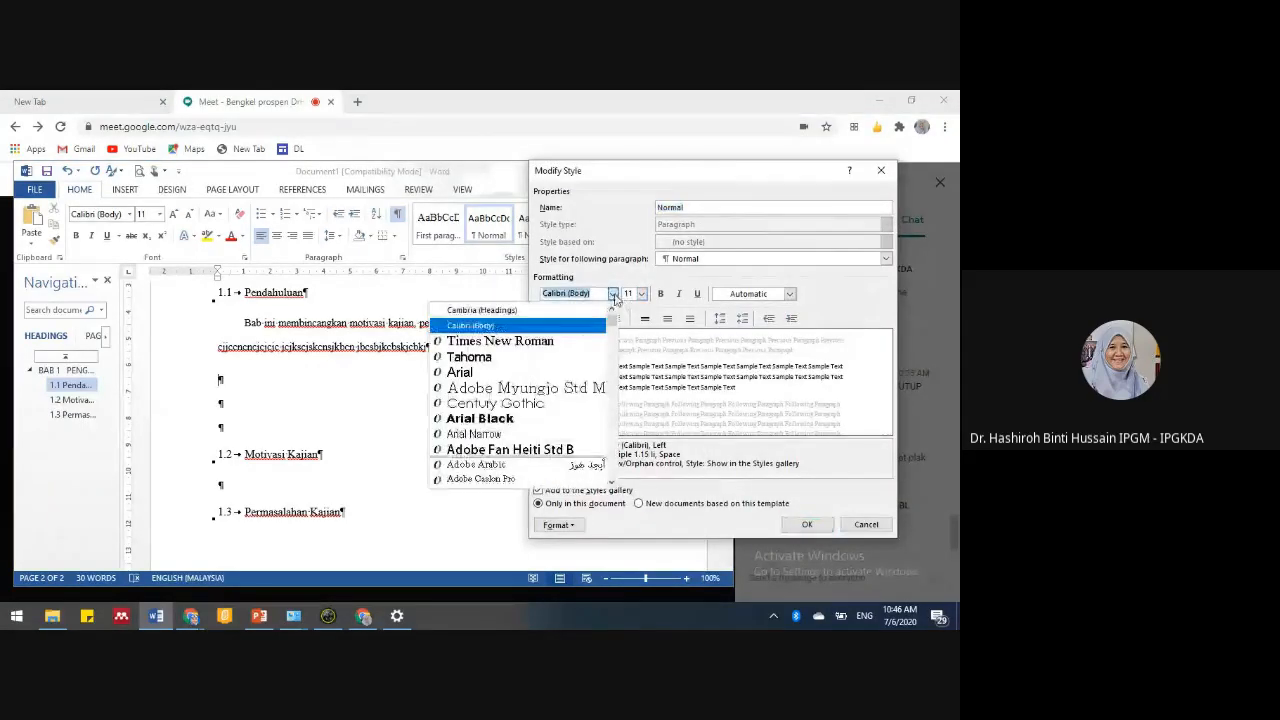
left_click(567, 346)
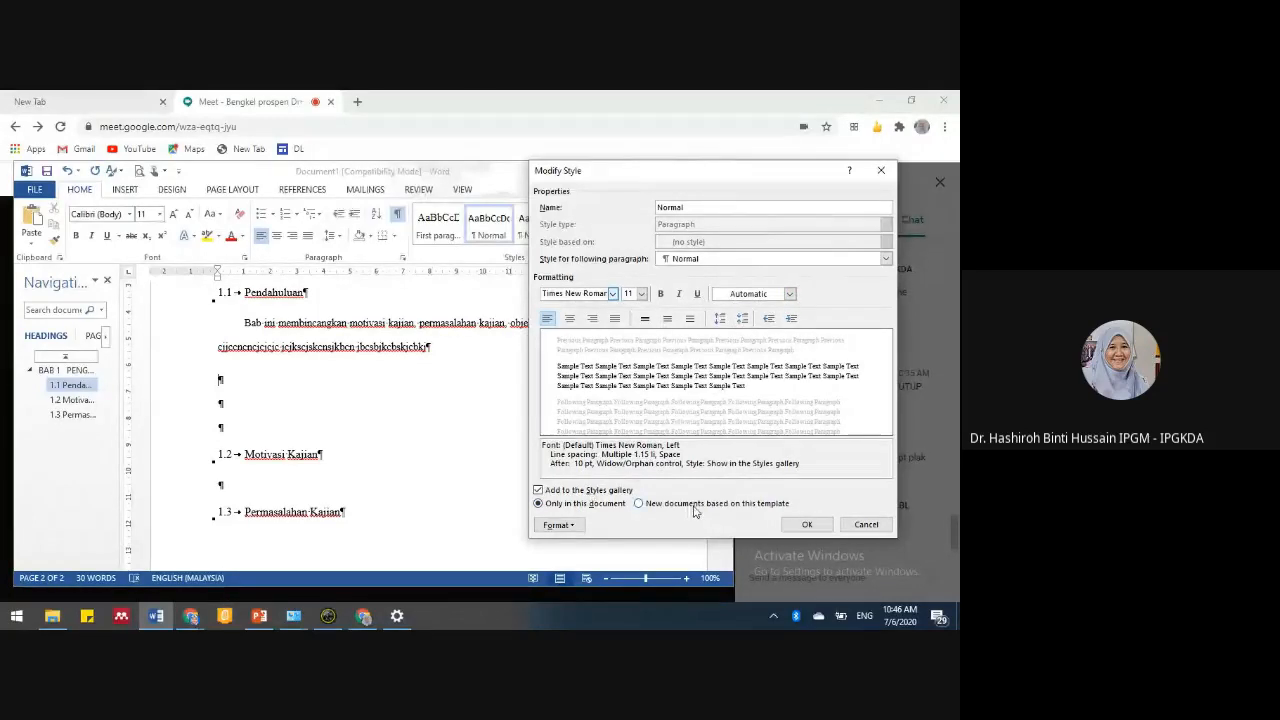
- Give the Normal style justified alignment, 6 pt spacing before and double line spacing, and save the style changes
left_click(556, 525)
left_click(555, 397)
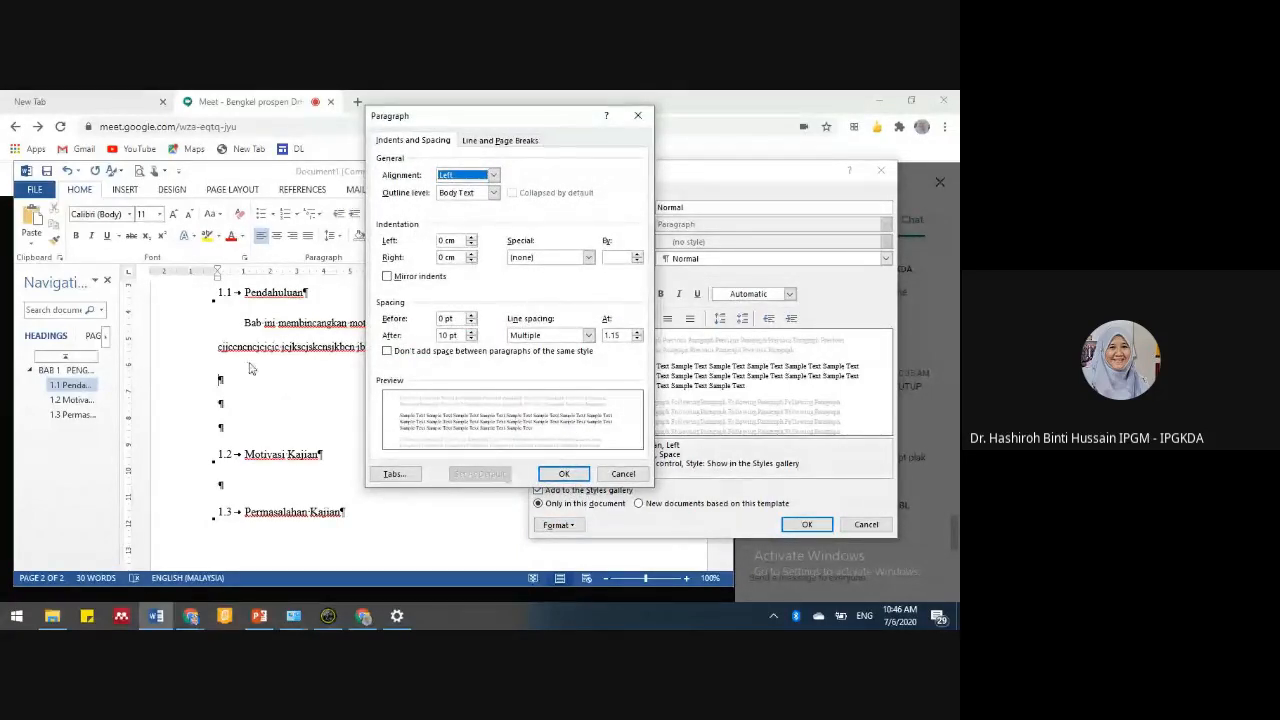
left_click(471, 315)
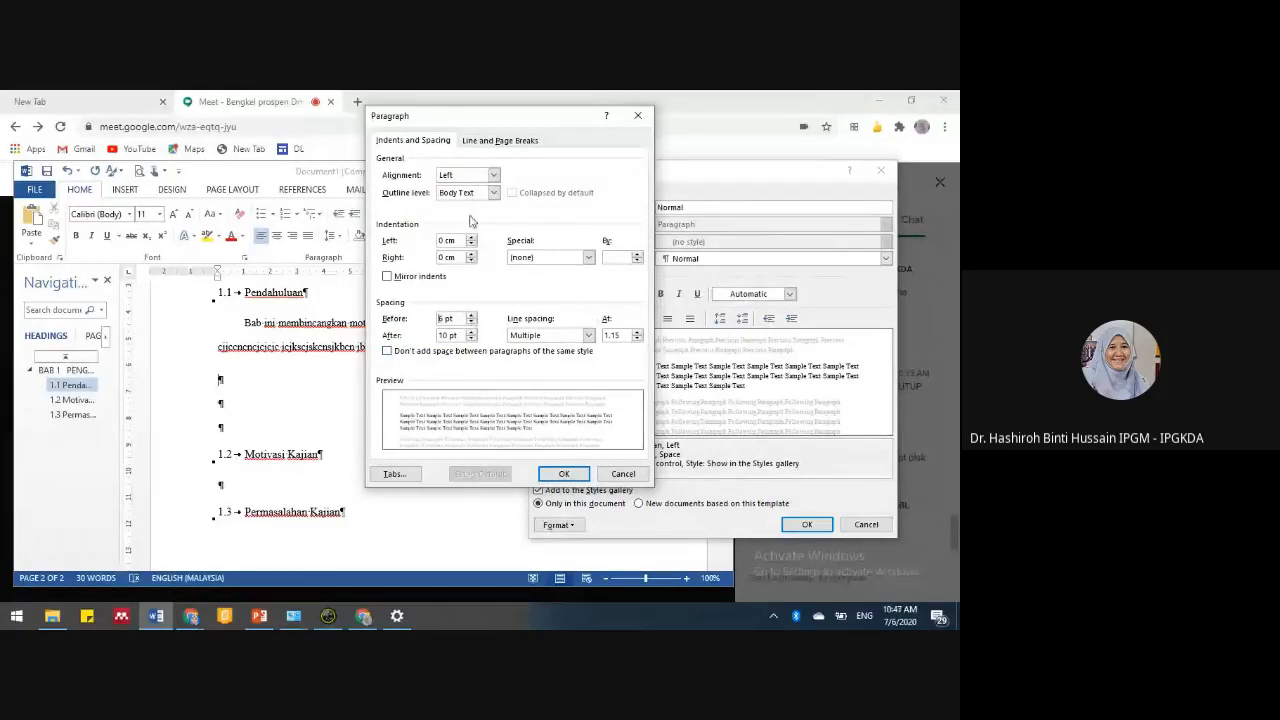
left_click(491, 176)
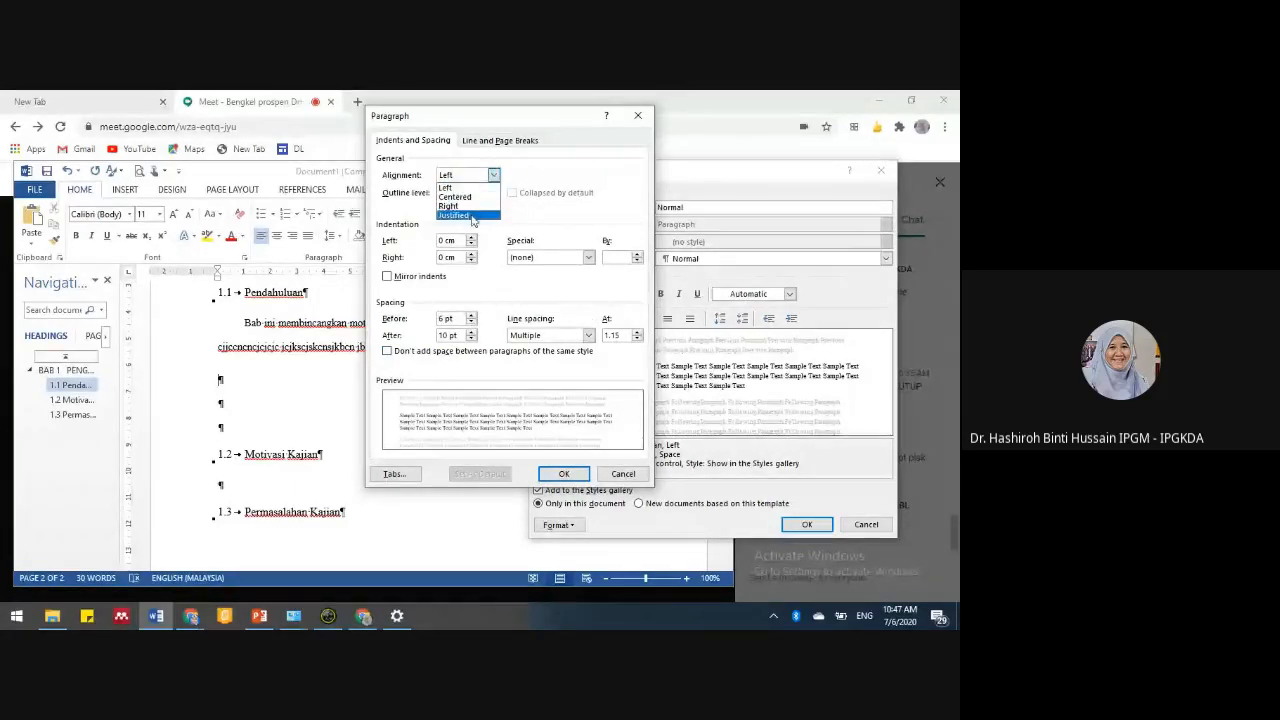
left_click(470, 215)
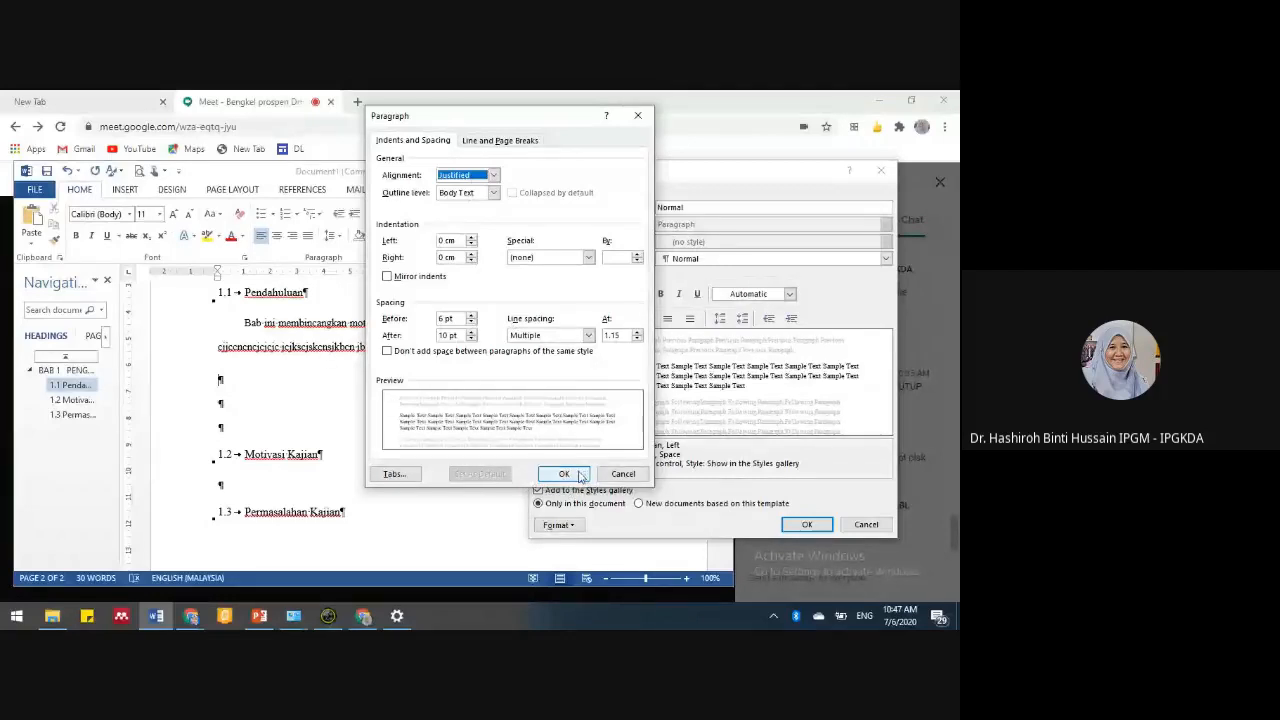
left_click(589, 336)
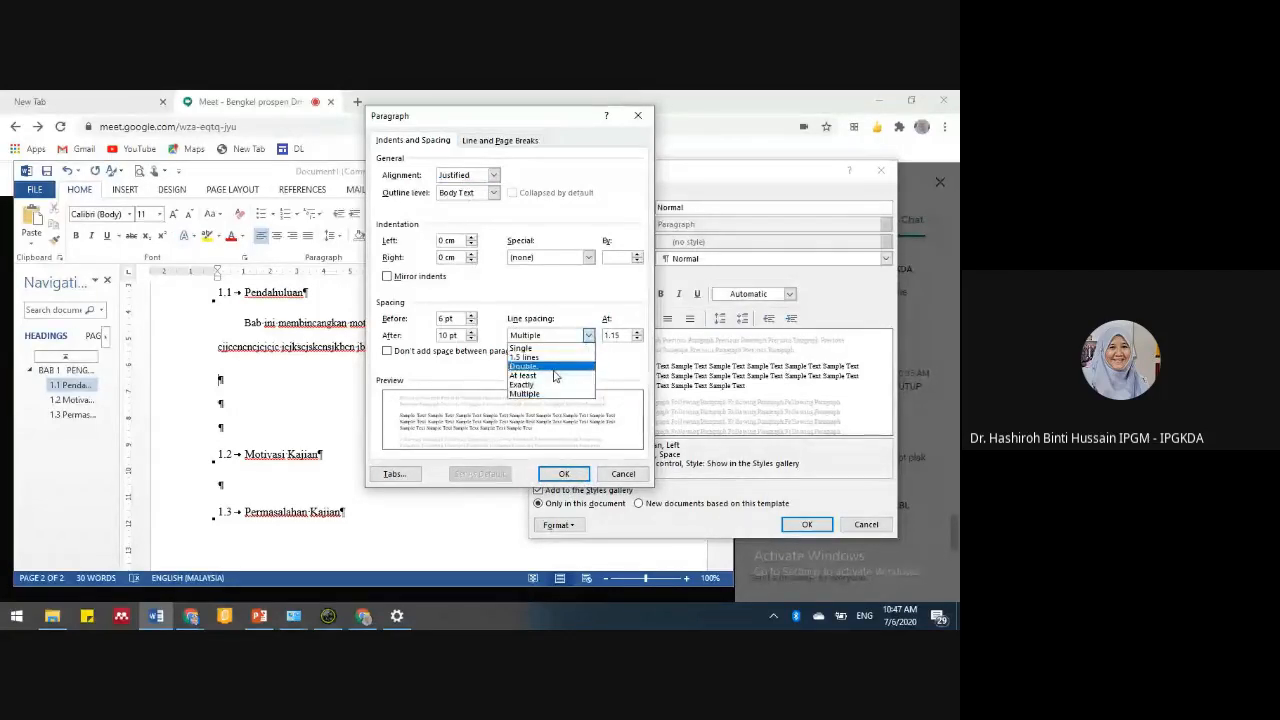
left_click(564, 367)
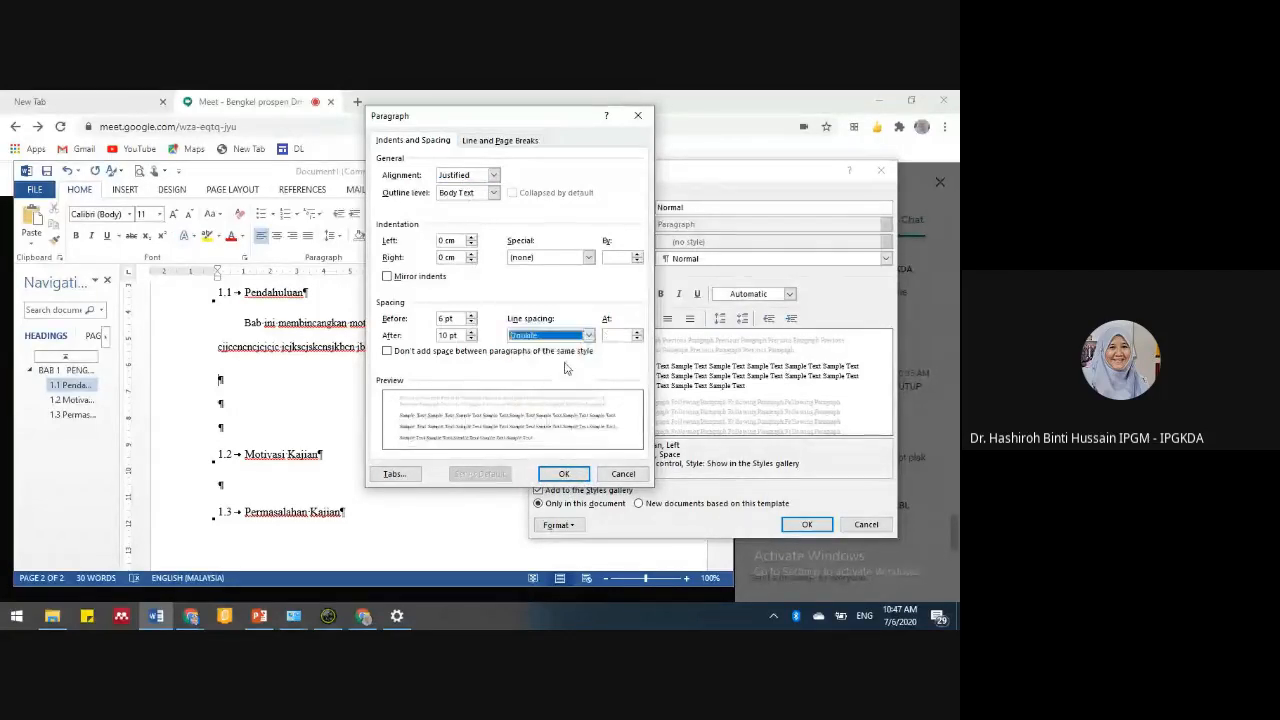
left_click(566, 476)
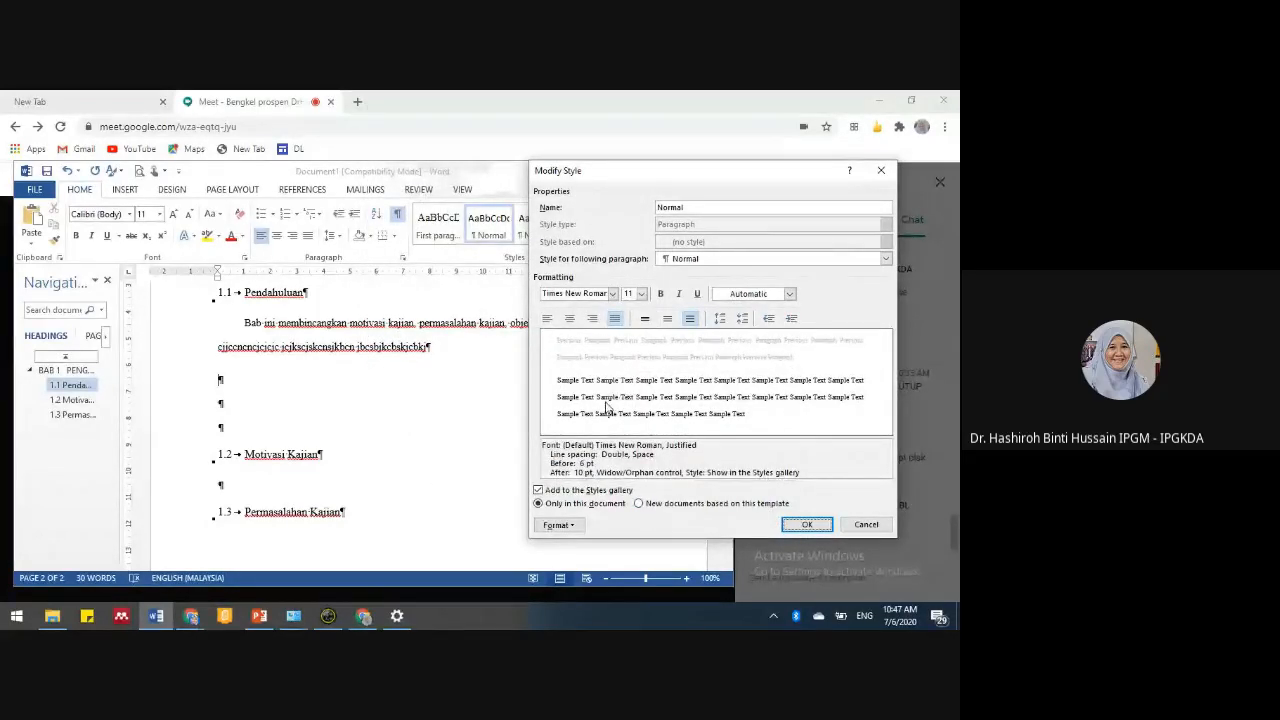
left_click(806, 524)
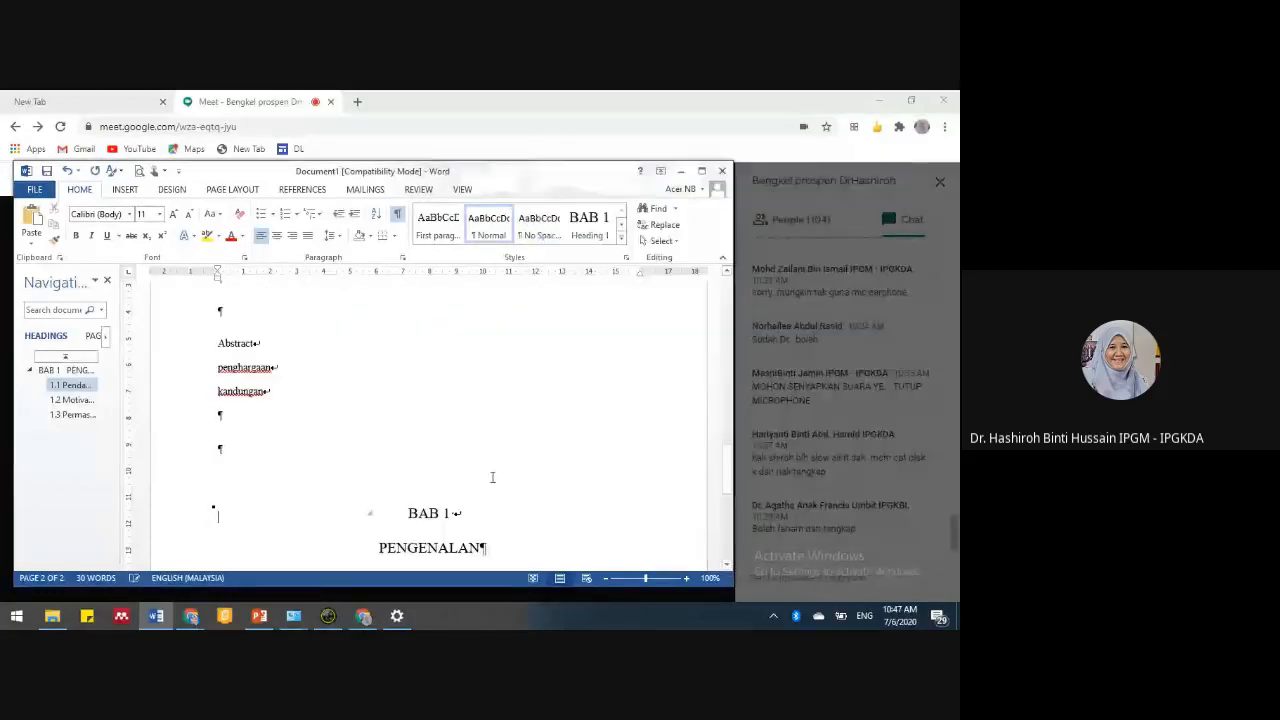
- Fill the Normal-styled second paragraph under 1.1 with random filler text until it wraps onto a second line
scroll(450, 465, "up", 1)
scroll(434, 466, "down", 5)
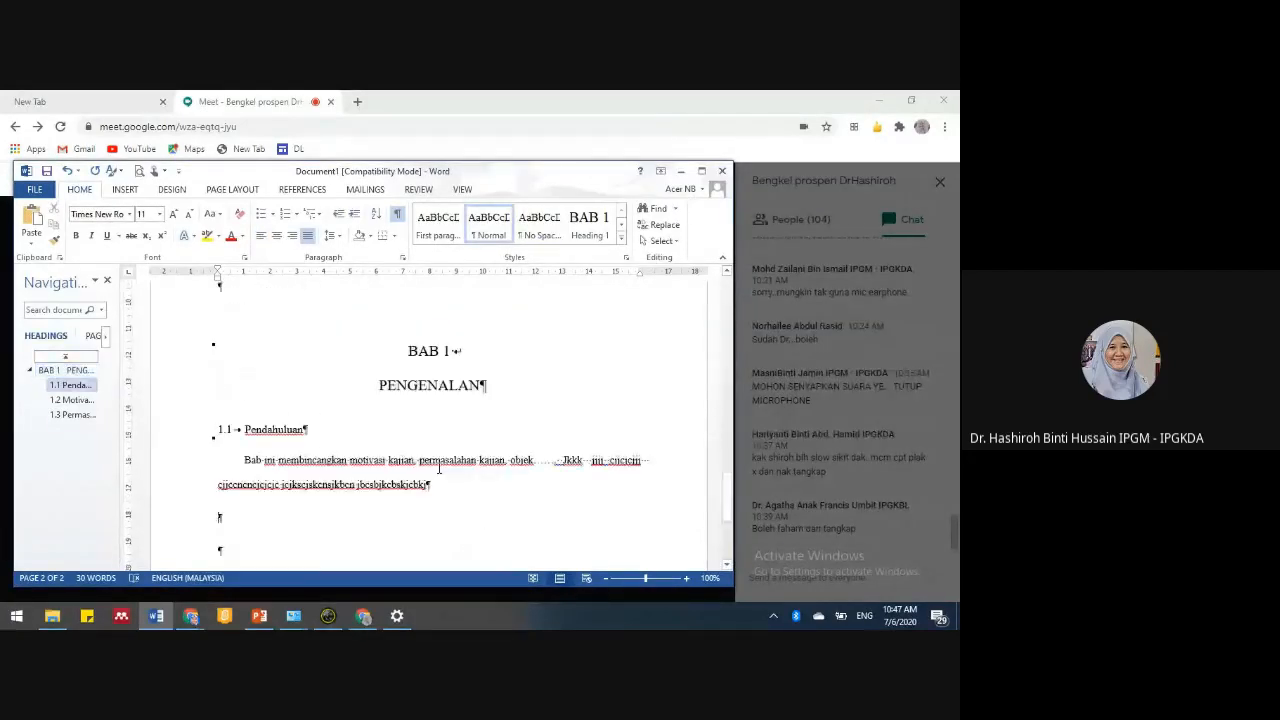
scroll(434, 466, "down", 1)
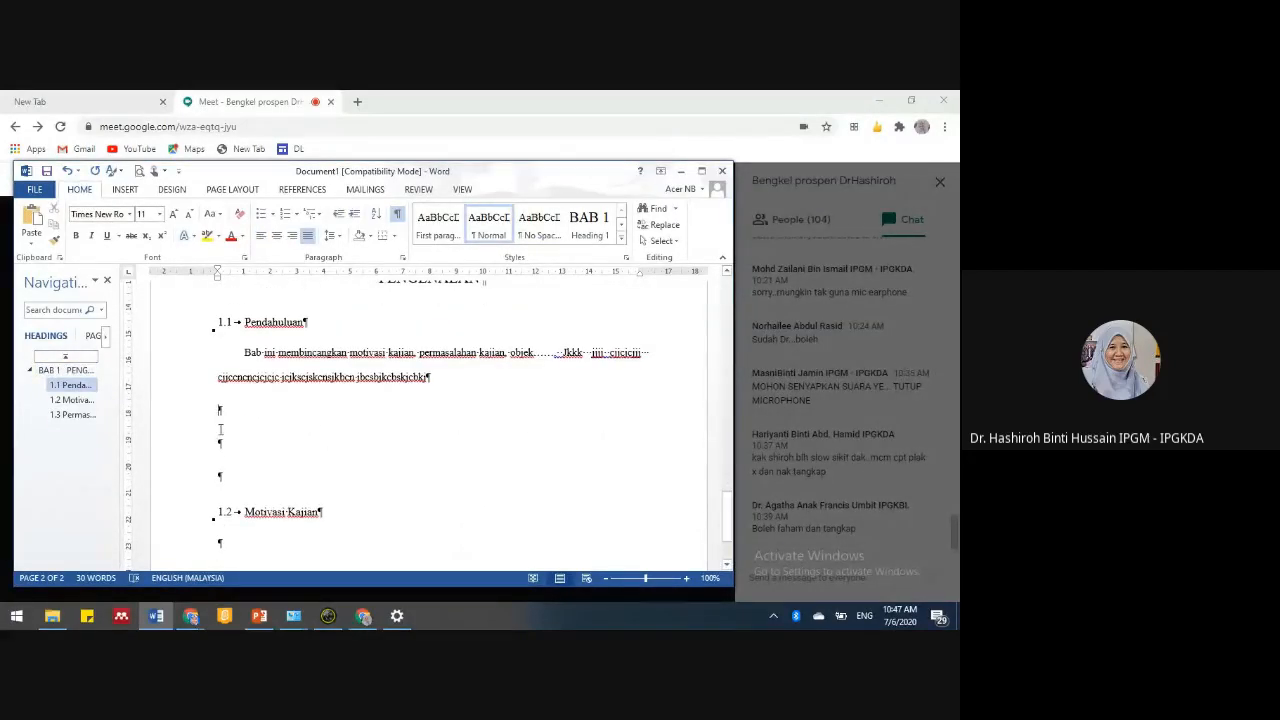
left_click(399, 411)
type("scnlksancskla ")
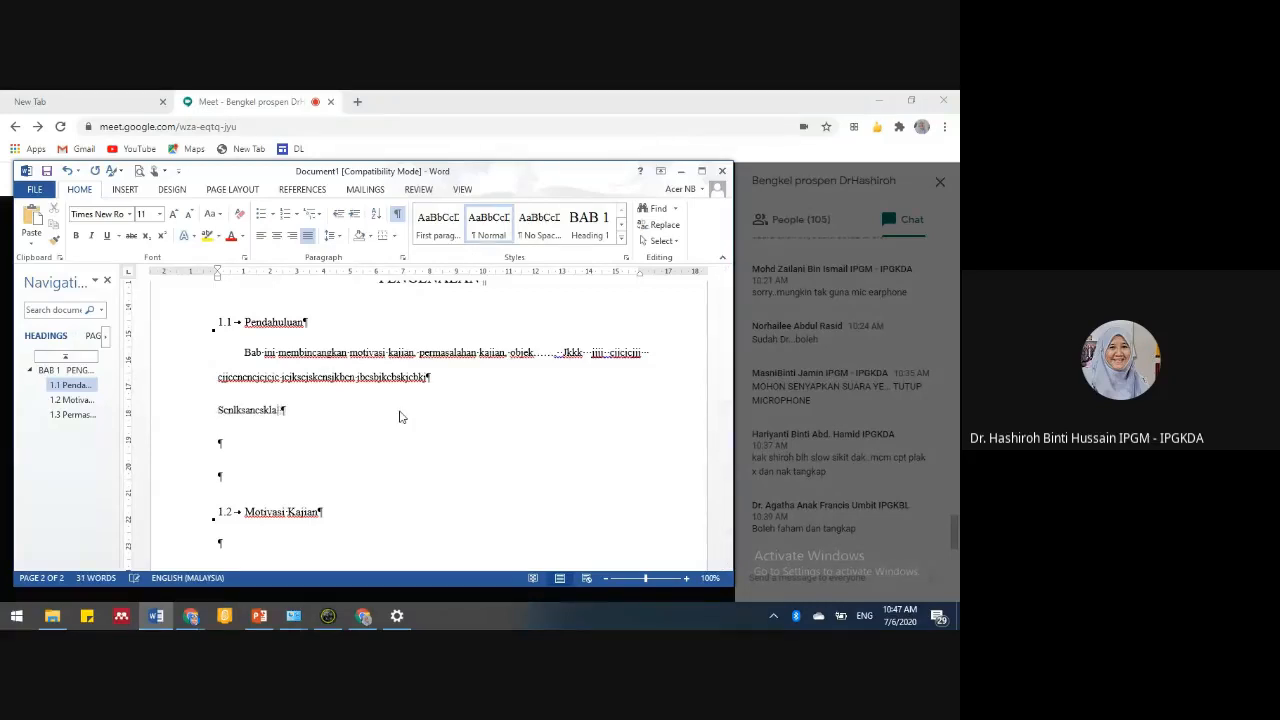
type("lcksnalkcsanlkc lksnclksac")
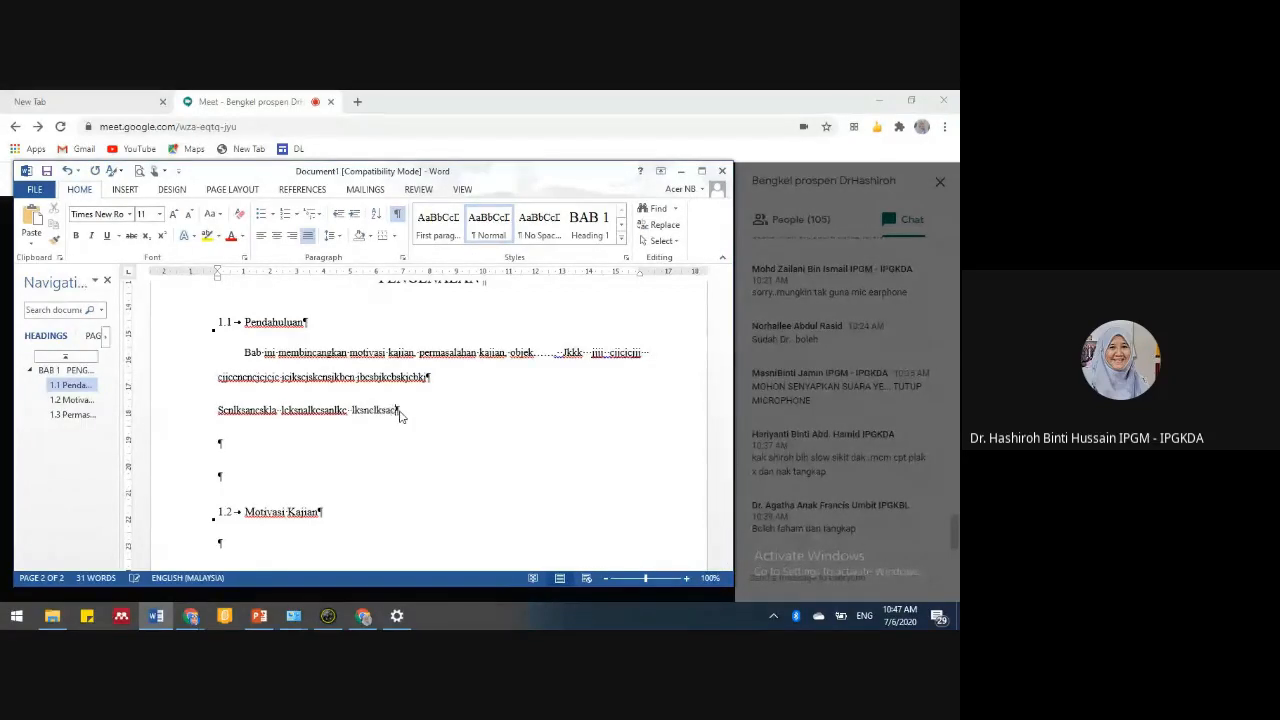
type("cccc  lasknlksacn laknclkascnas")
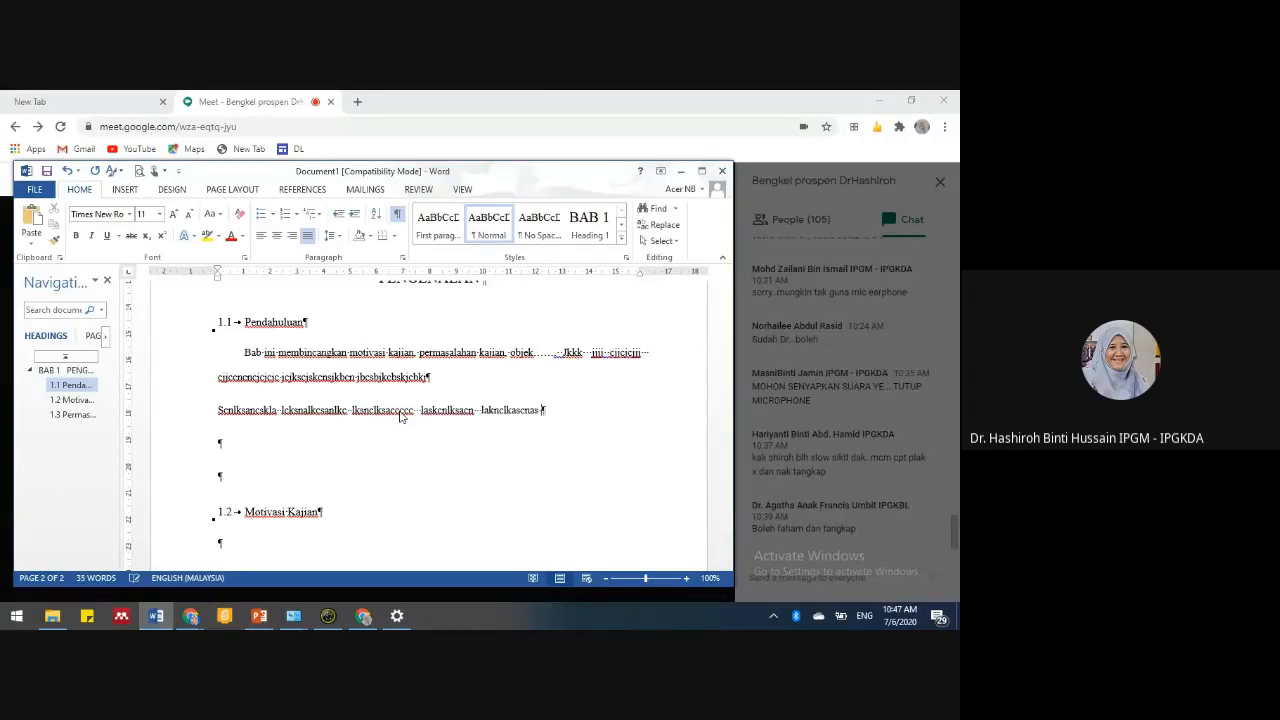
type(" lcskanclksnclksa ")
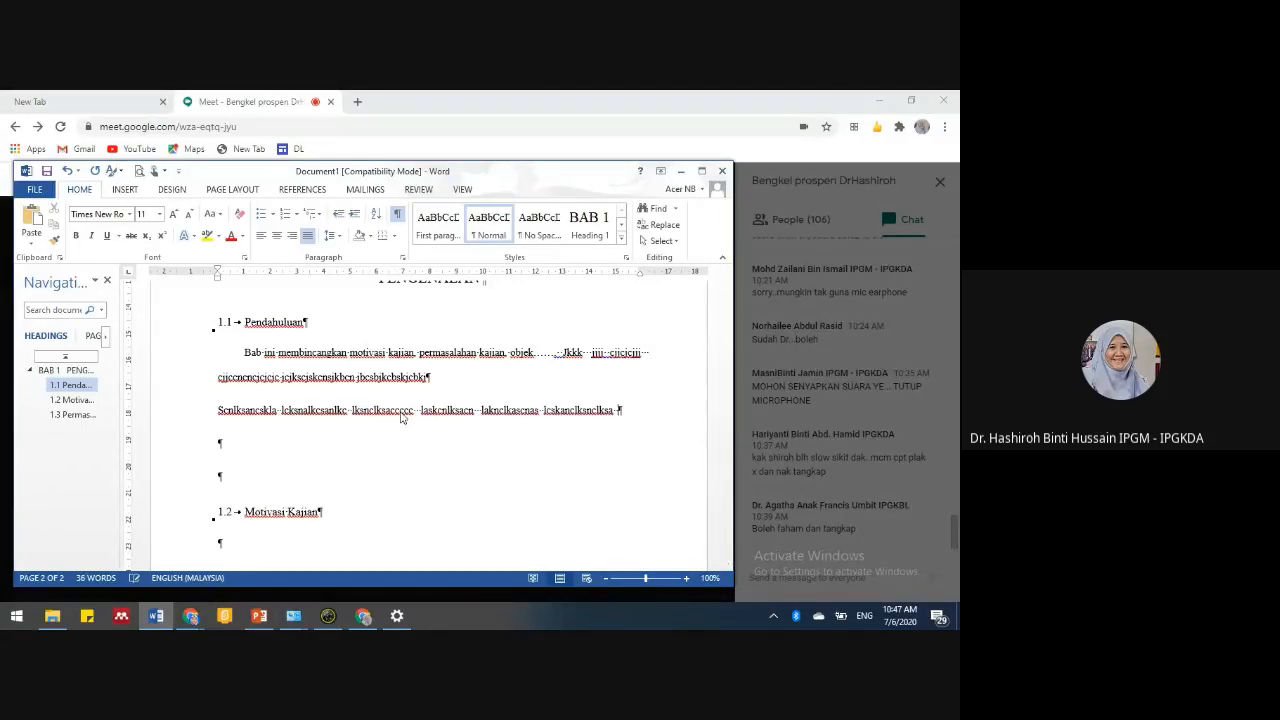
type("skjclksanclksalknsclk")
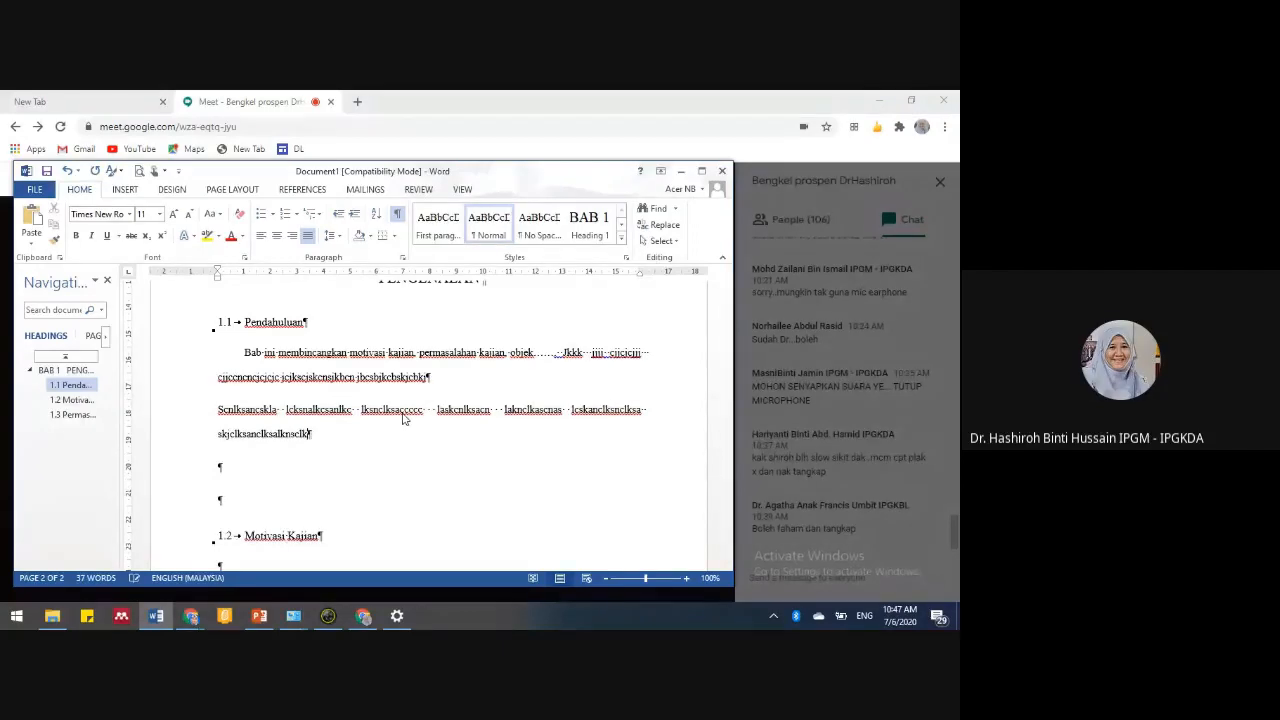
- Apply the First paragraph style to the empty paragraph under 1.2 Motivasi Kajian and fill it with random filler text until it wraps onto a second line
scroll(340, 511, "down", 2)
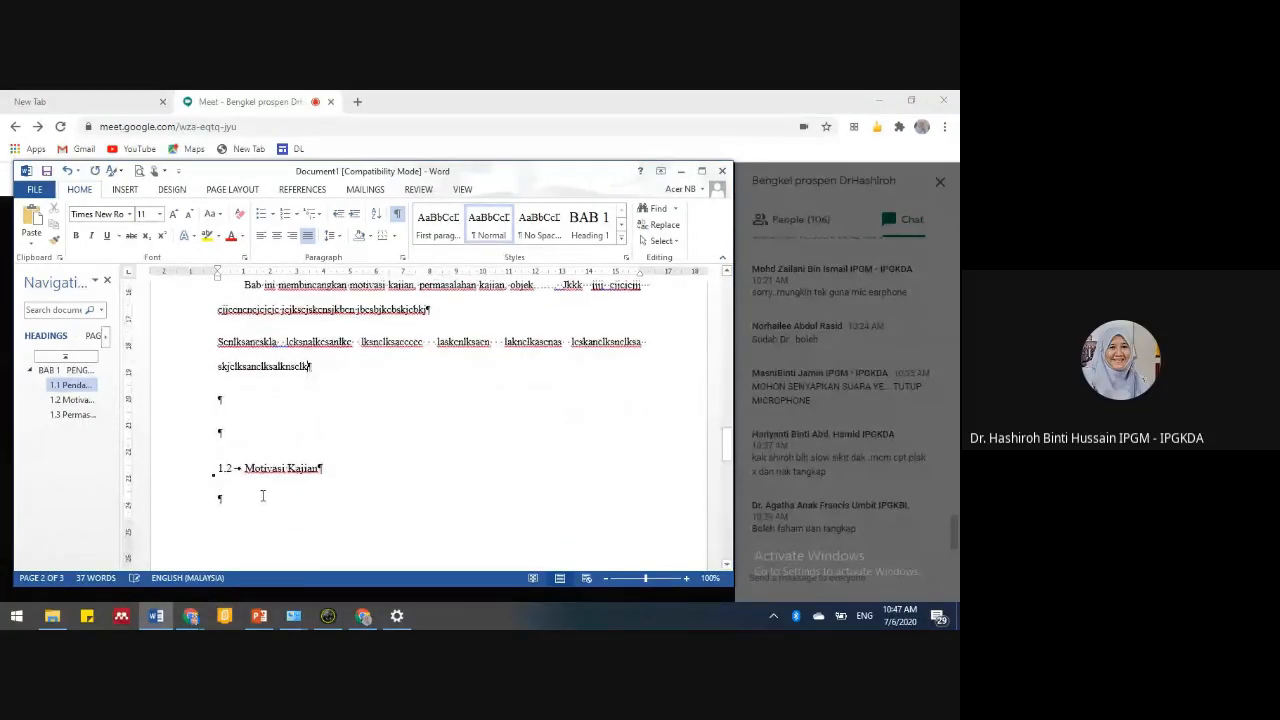
left_click(287, 499)
scroll(326, 458, "up", 2)
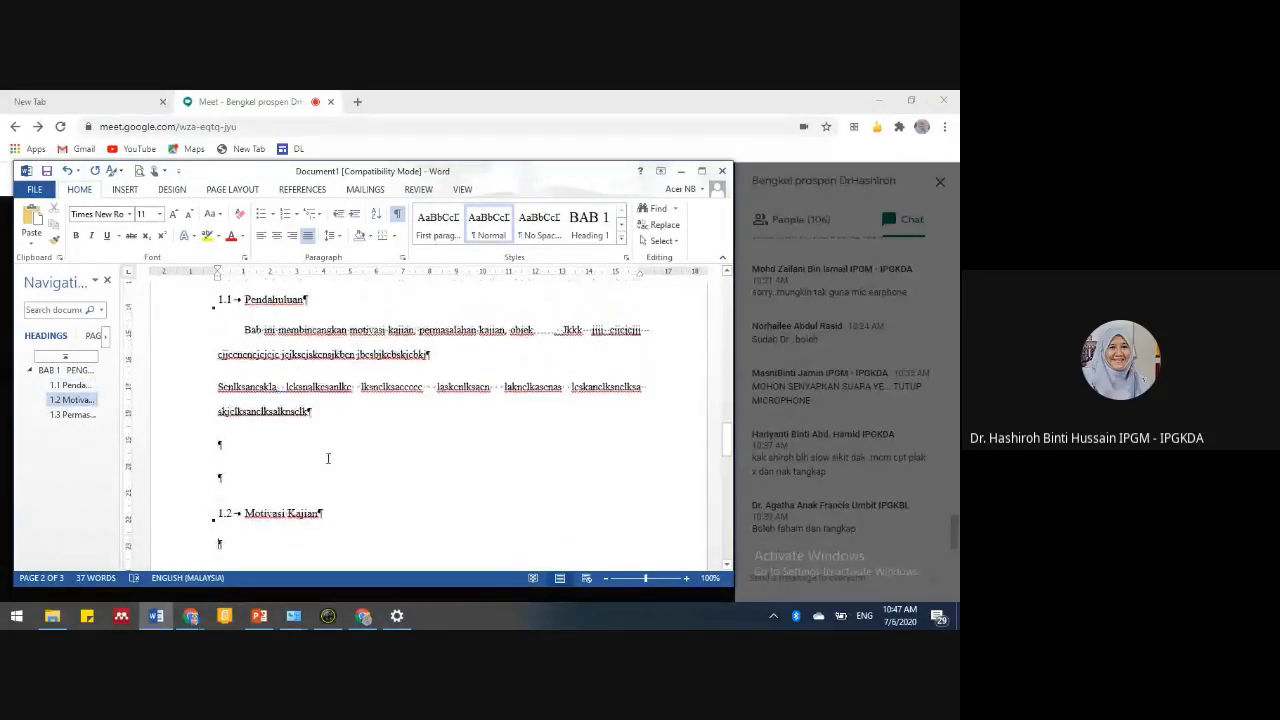
scroll(334, 458, "down", 1)
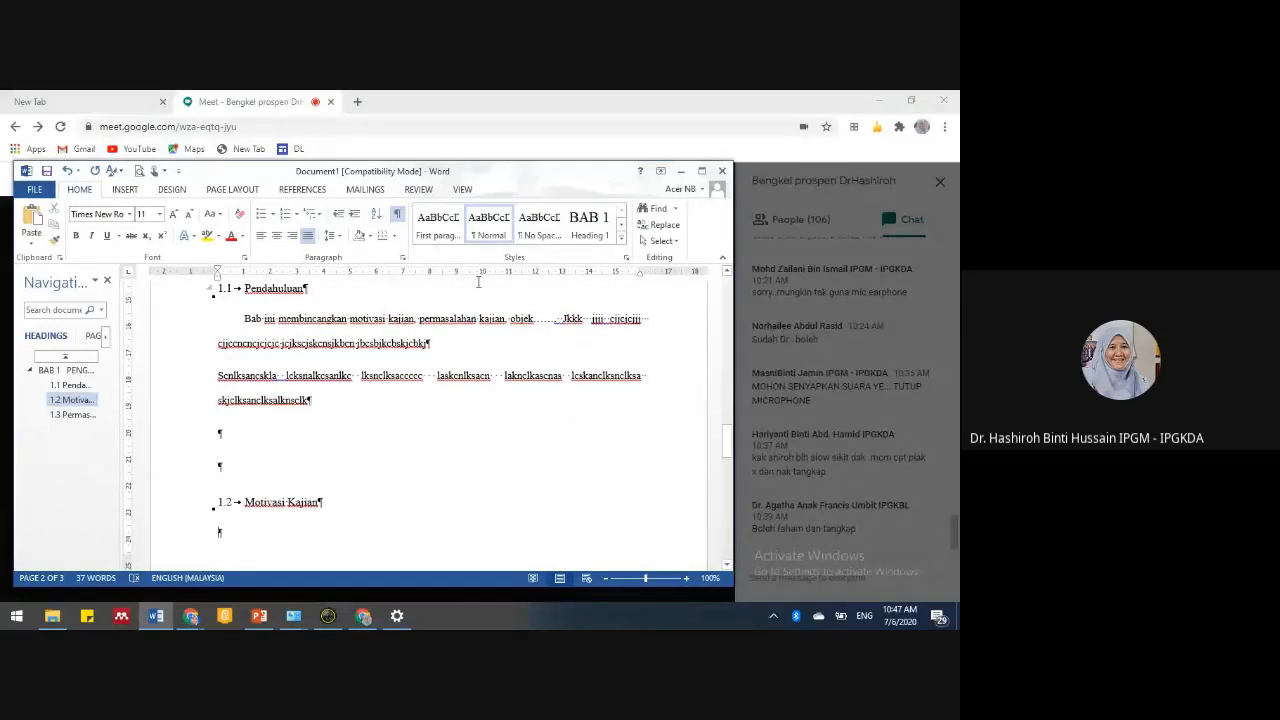
left_click(445, 236)
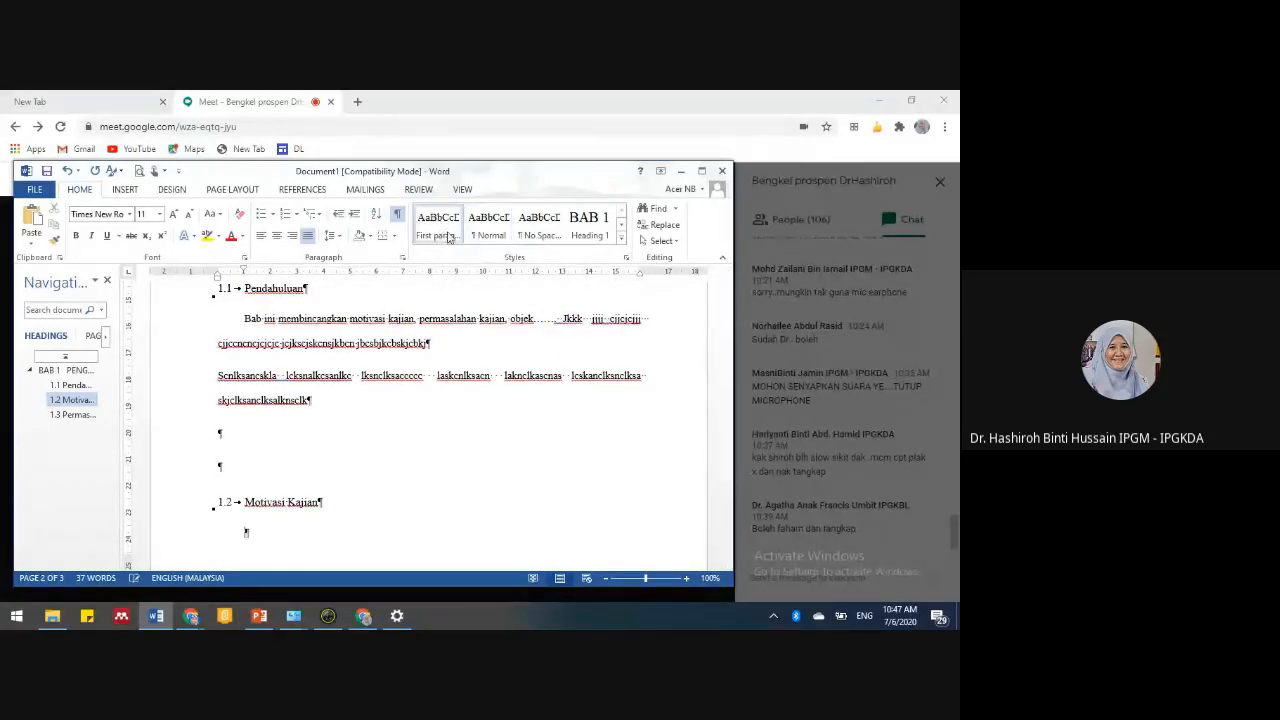
type("Jsabdsajbdsa,bd  jksbajcsbaj")
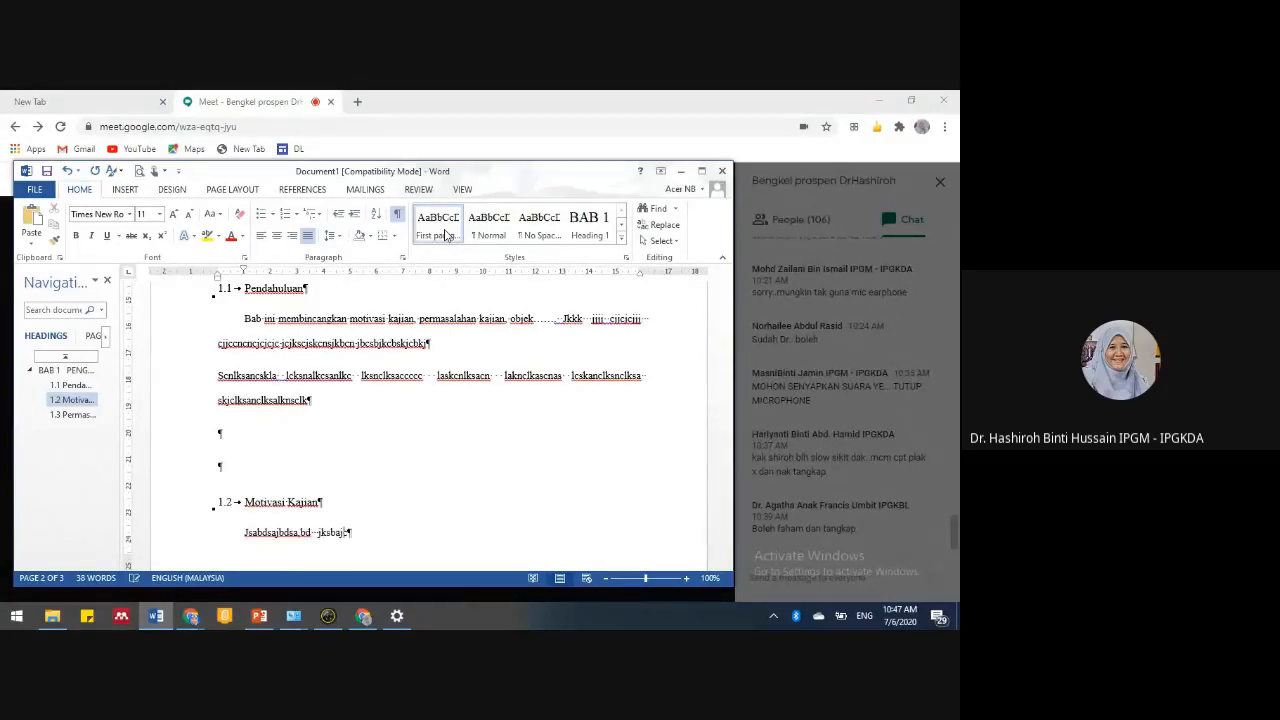
type(" jbsakjbcdsakj")
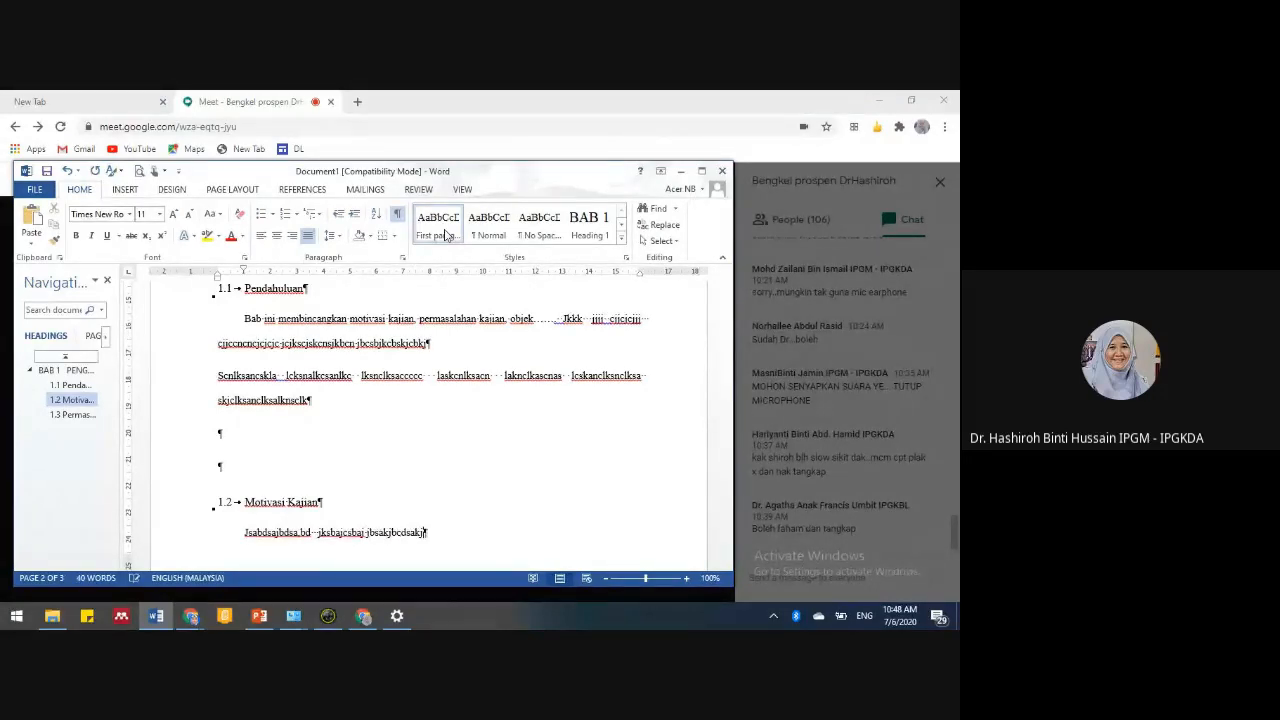
type("  kajsbckjascbsa  kajbckjasccc")
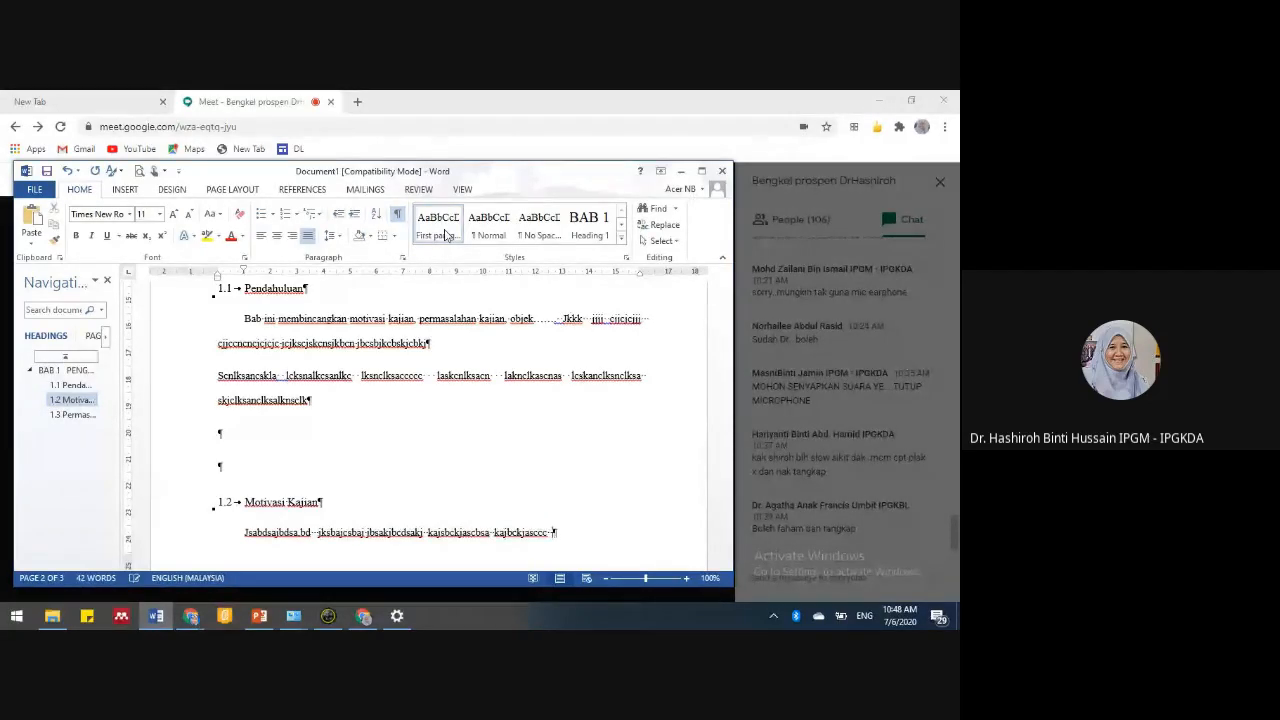
type(" kjabckjassss ksbcksjcbcksjcbcksjcb")
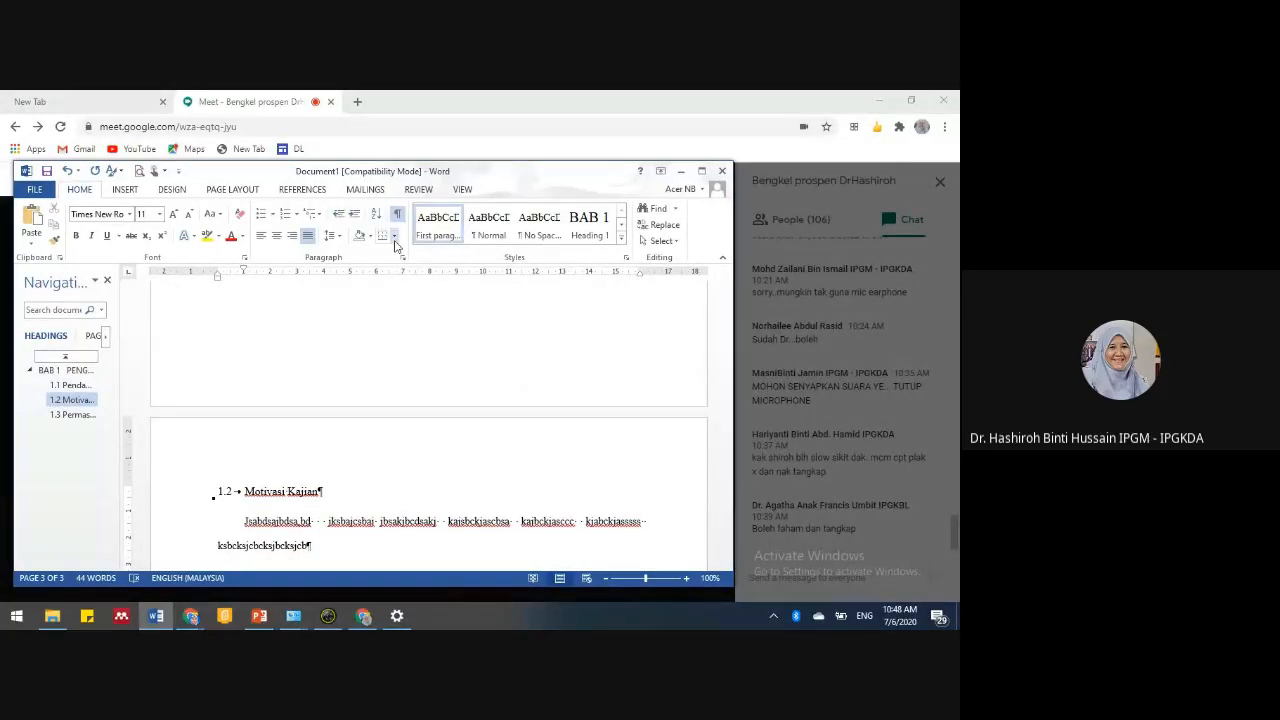
scroll(394, 367, "up", 3)
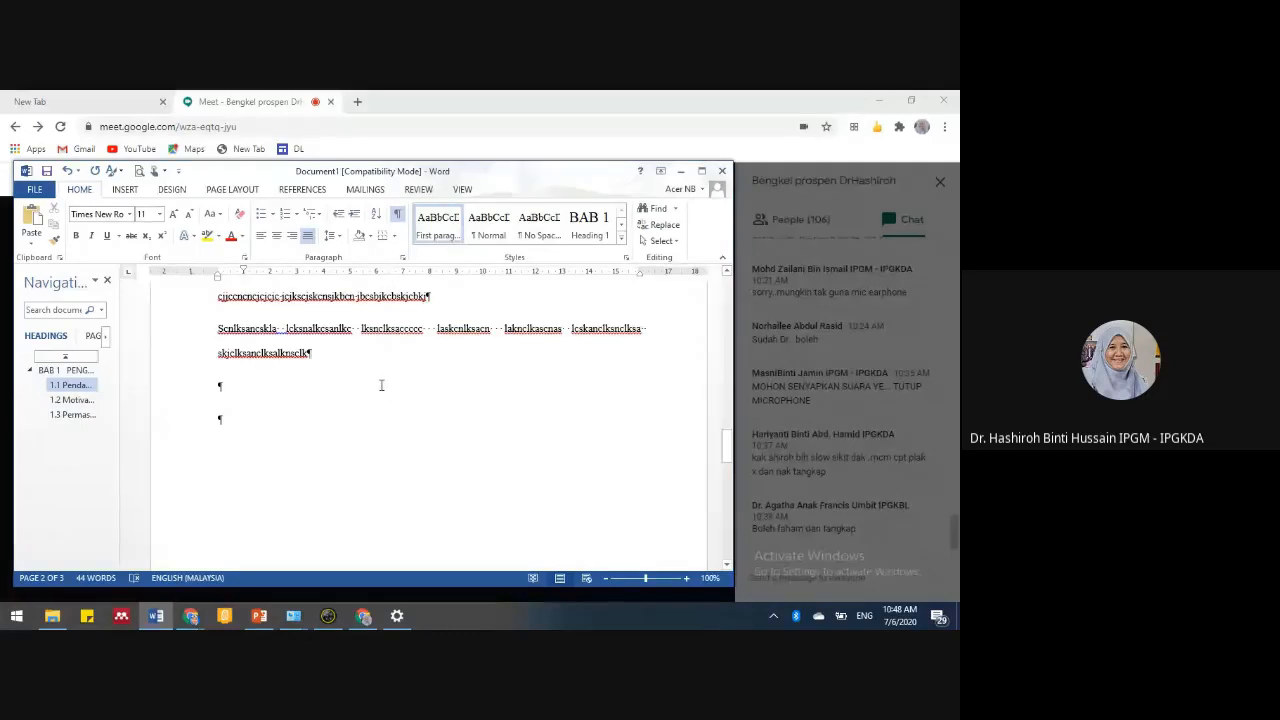
scroll(374, 370, "up", 3)
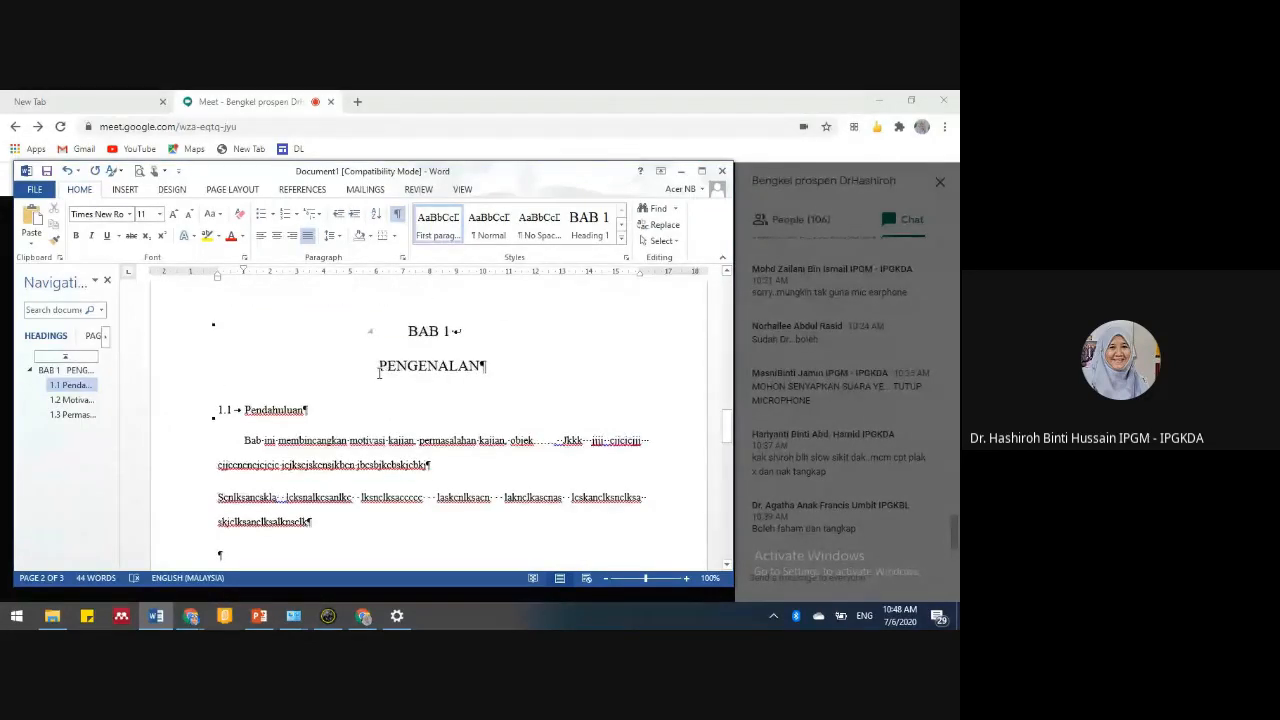
scroll(378, 371, "down", 1)
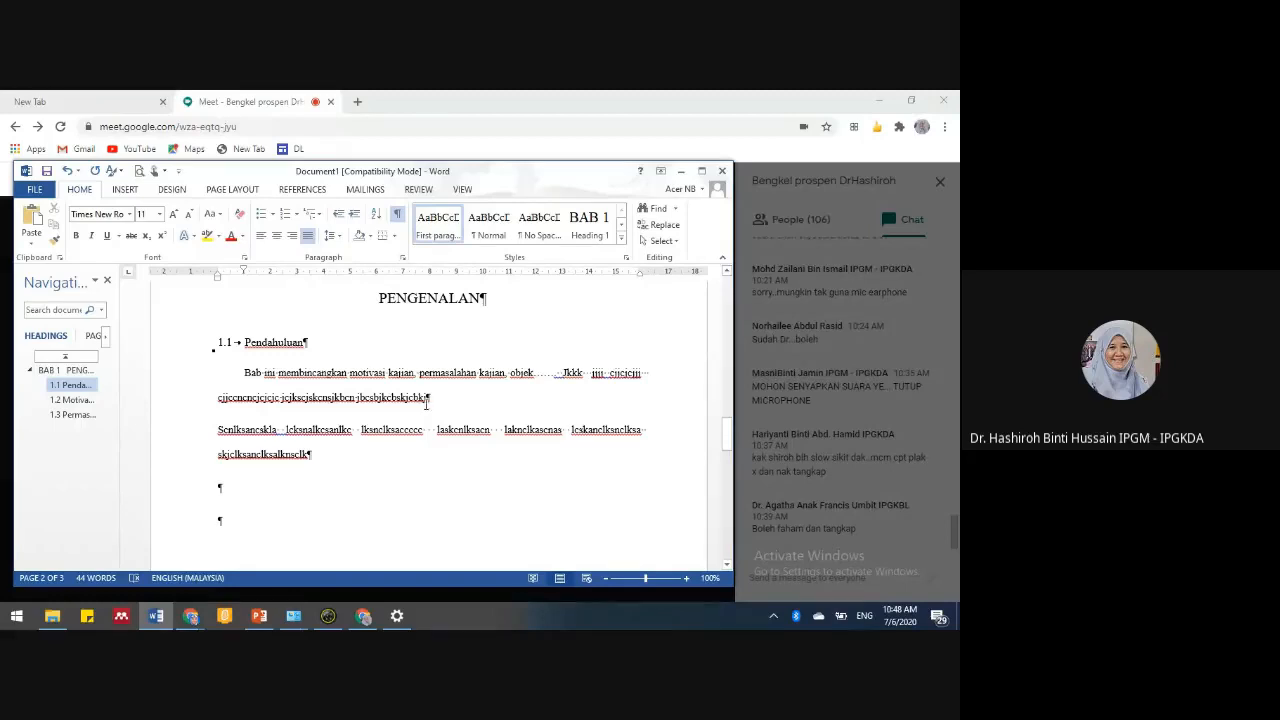
left_click(626, 258)
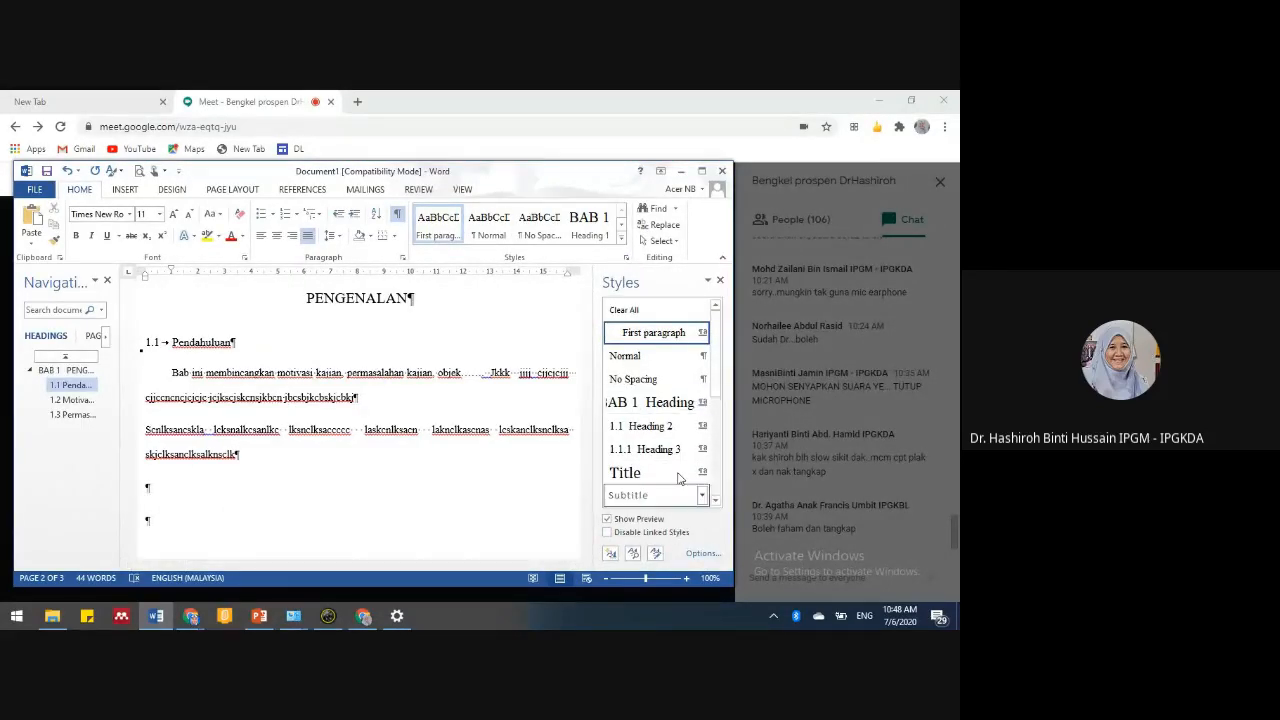
scroll(650, 490, "down", 1)
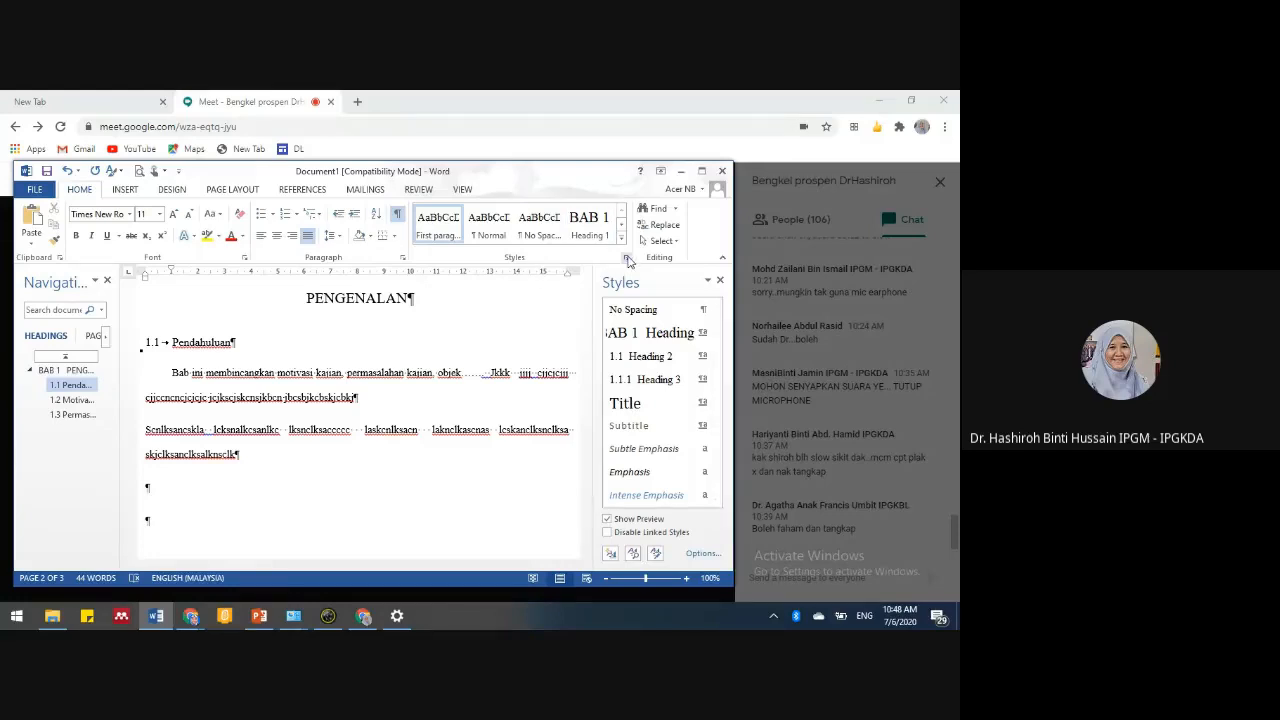
left_click(626, 258)
- Create a new style named "quotes" from the current paragraph formatting and make its font italic
left_click(620, 240)
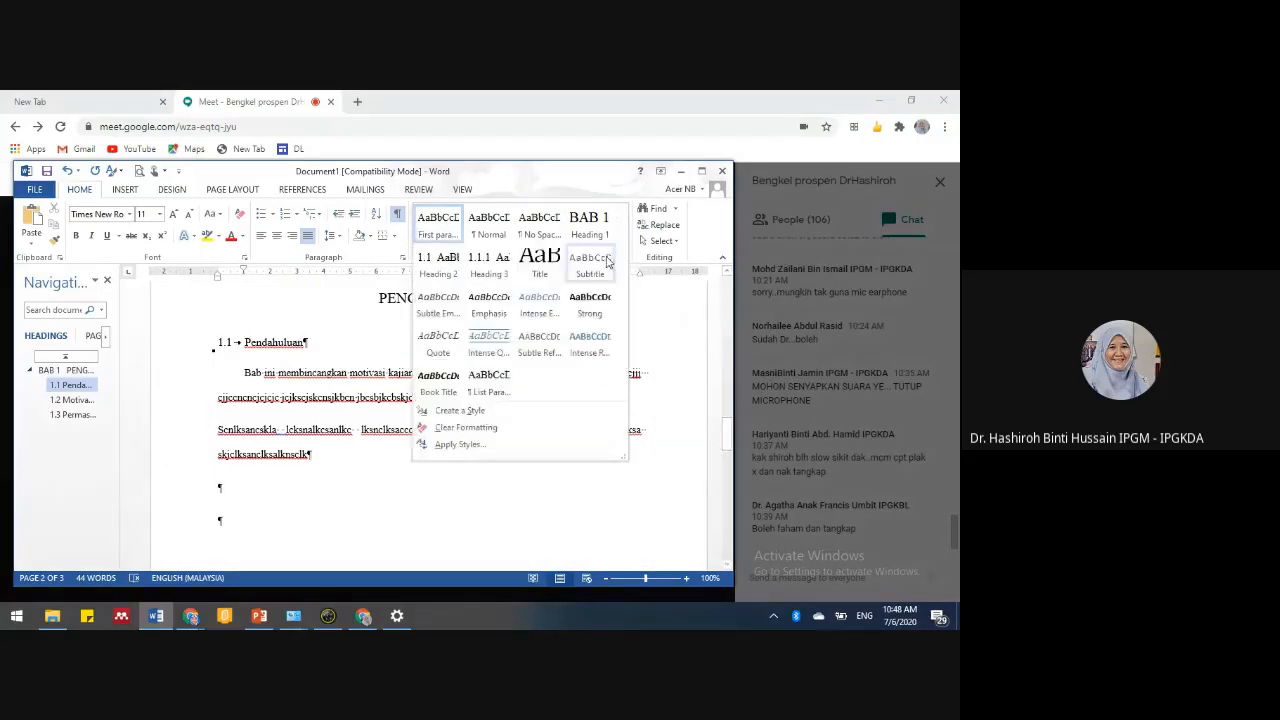
left_click(476, 408)
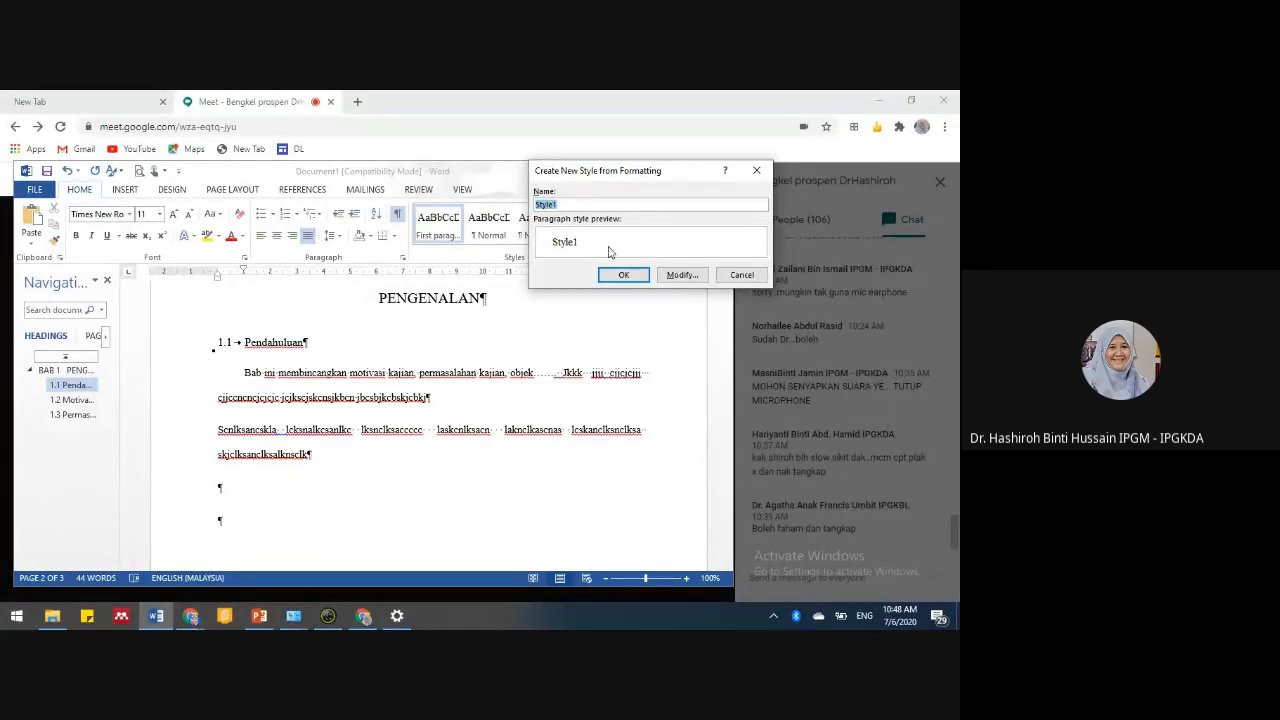
type("a")
key("BackSpace")
key("BackSpace")
key("BackSpace")
left_click(680, 276)
left_click(679, 294)
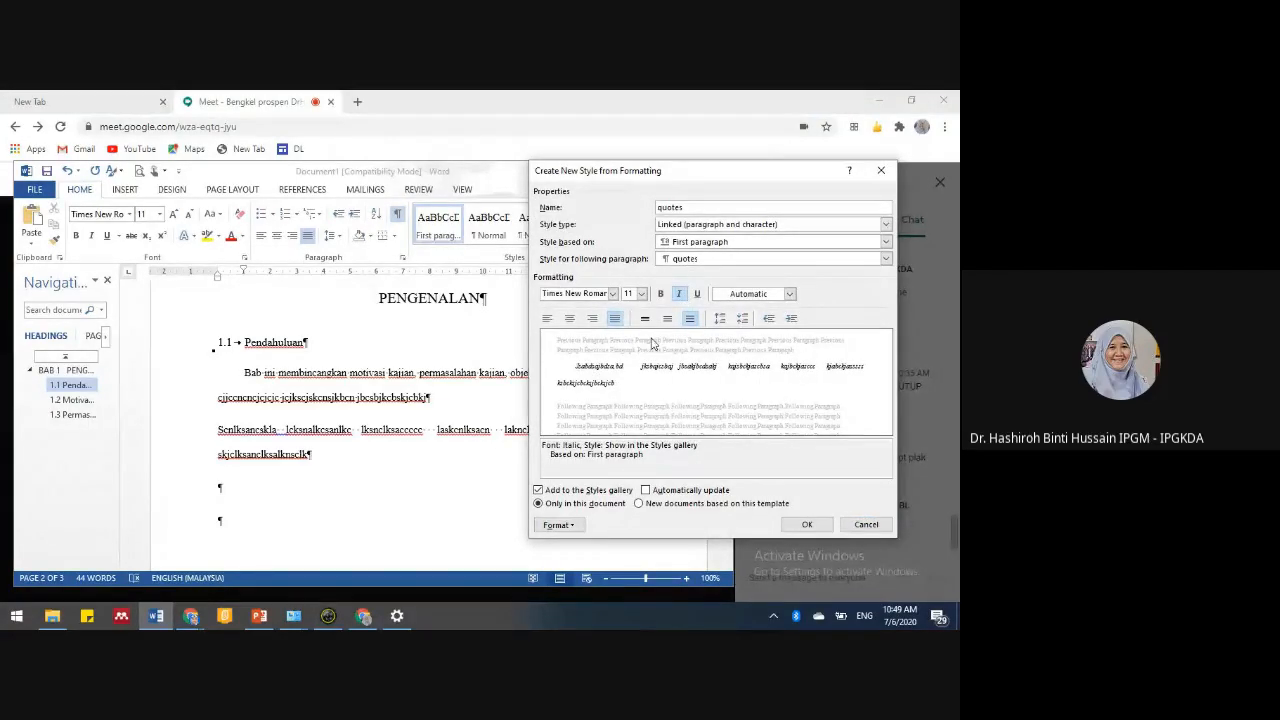
- Open the paragraph settings of the quotes style and set its left indent to 1 cm
left_click(560, 525)
left_click(545, 395)
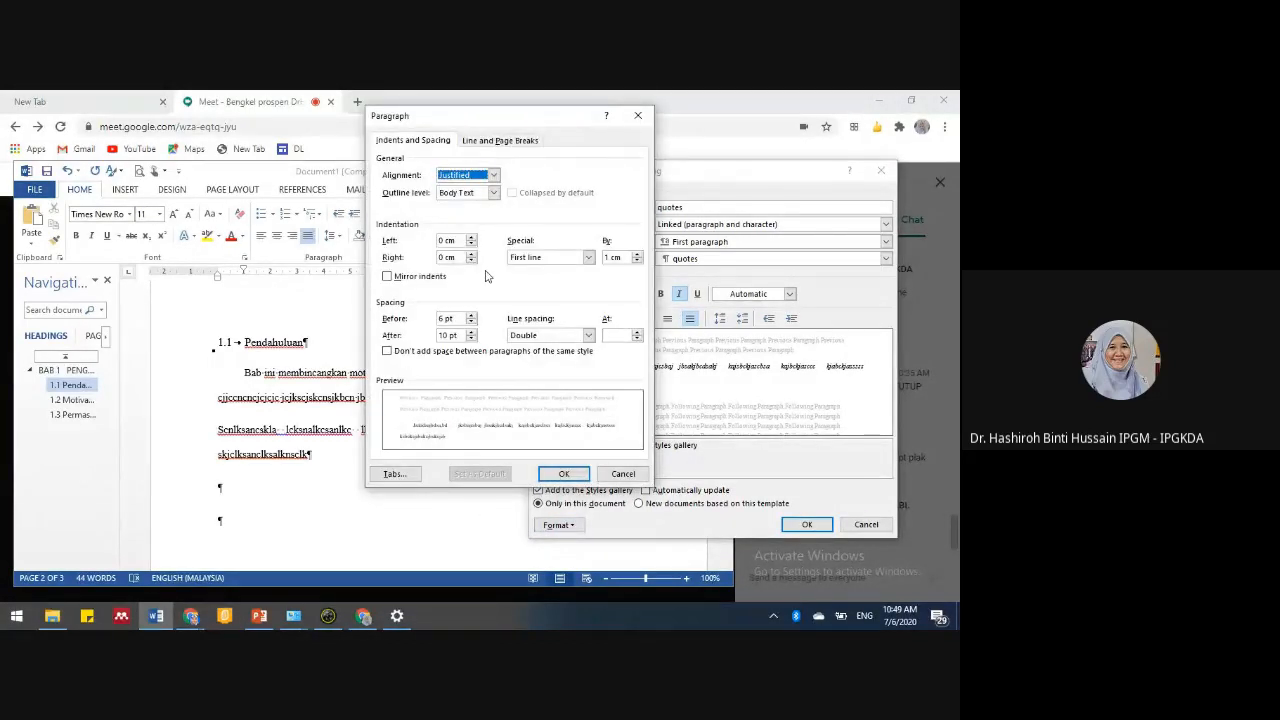
left_click(471, 239)
left_click(471, 239)
left_click_drag(526, 117, 313, 152)
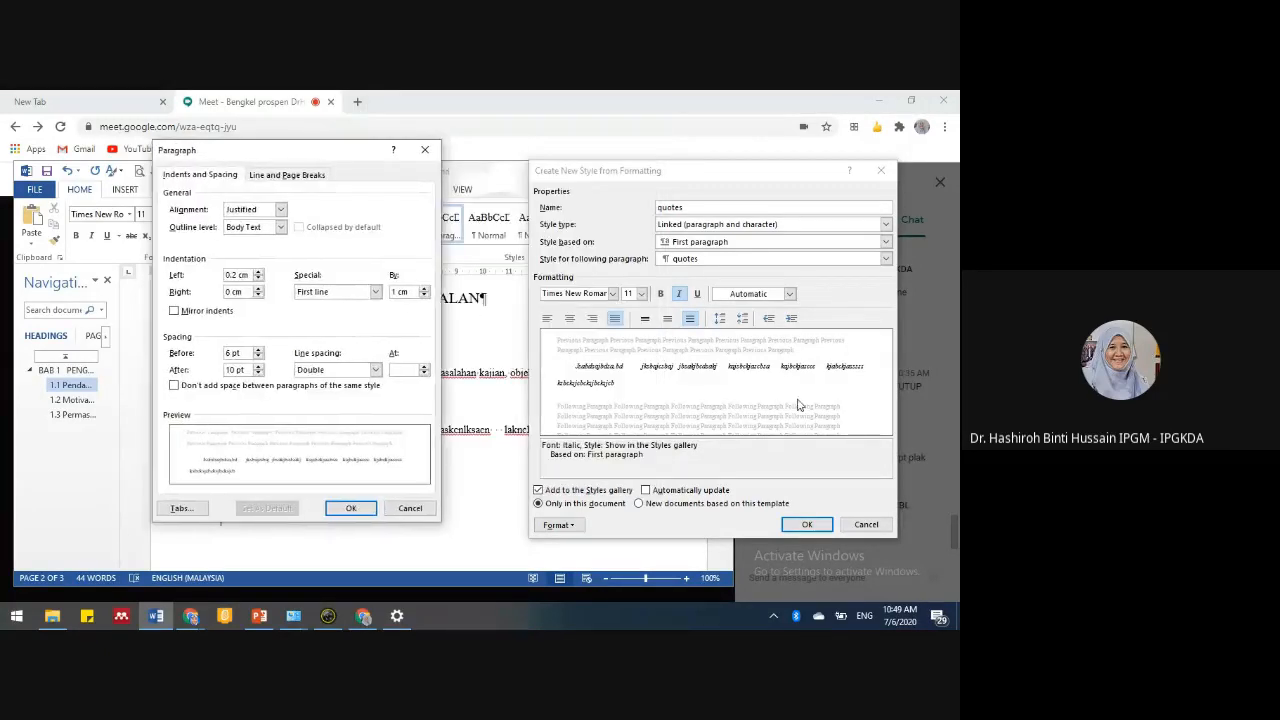
left_click(258, 272)
left_click(258, 272)
left_click(258, 272)
left_click(258, 273)
left_click(258, 273)
left_click(258, 273)
left_click(258, 273)
left_click(258, 273)
- Set the quotes style's right indent to 1.3 cm and save the new style
left_click(258, 288)
left_click(258, 288)
left_click(258, 288)
left_click(258, 288)
left_click(258, 288)
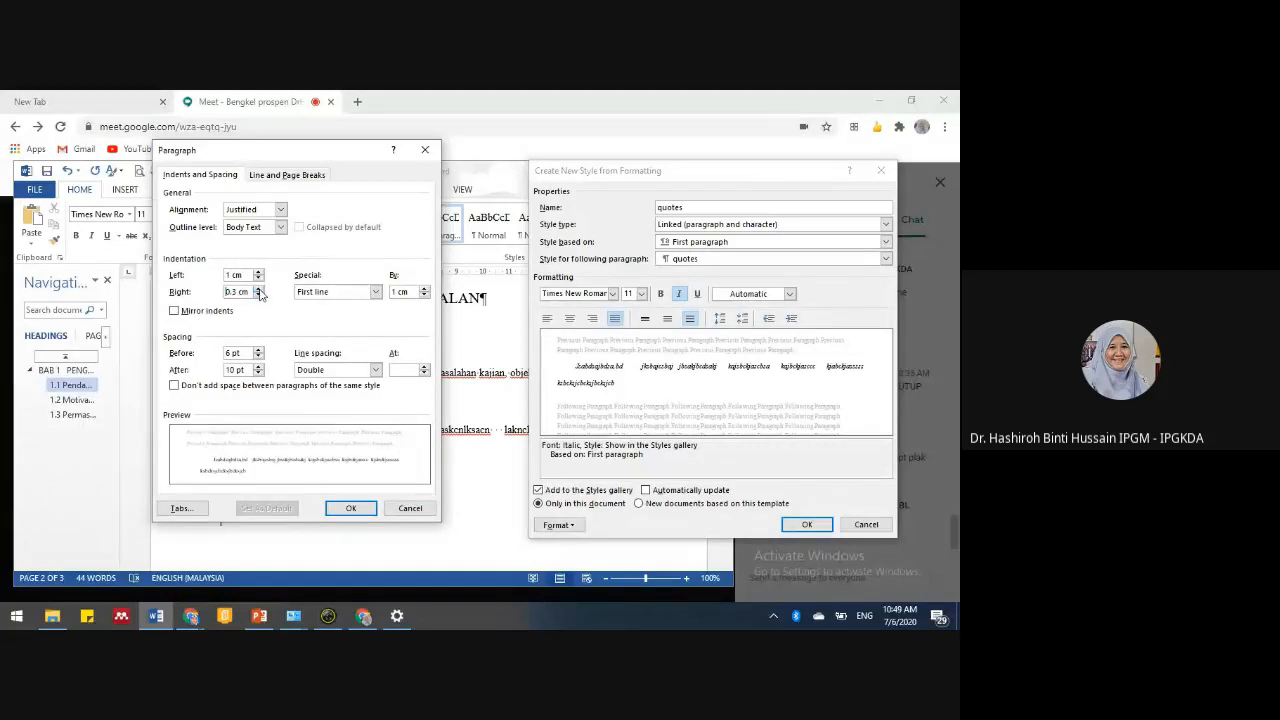
left_click(258, 288)
left_click(258, 288)
left_click(258, 288)
left_click(258, 288)
left_click(258, 288)
left_click(258, 288)
left_click(258, 288)
left_click(258, 288)
left_click(259, 290)
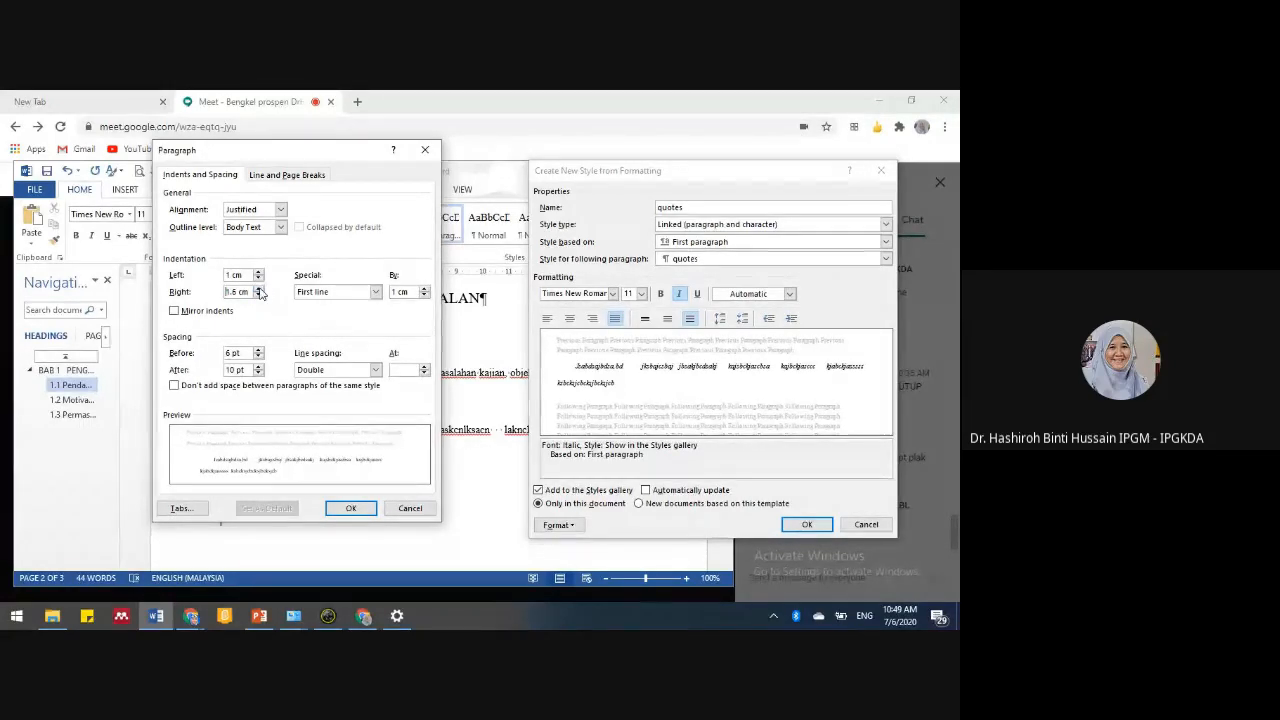
left_click(259, 290)
left_click(259, 290)
left_click(259, 289)
left_click(259, 295)
left_click(259, 295)
left_click(259, 295)
left_click(259, 295)
left_click(259, 296)
left_click(259, 296)
left_click(345, 508)
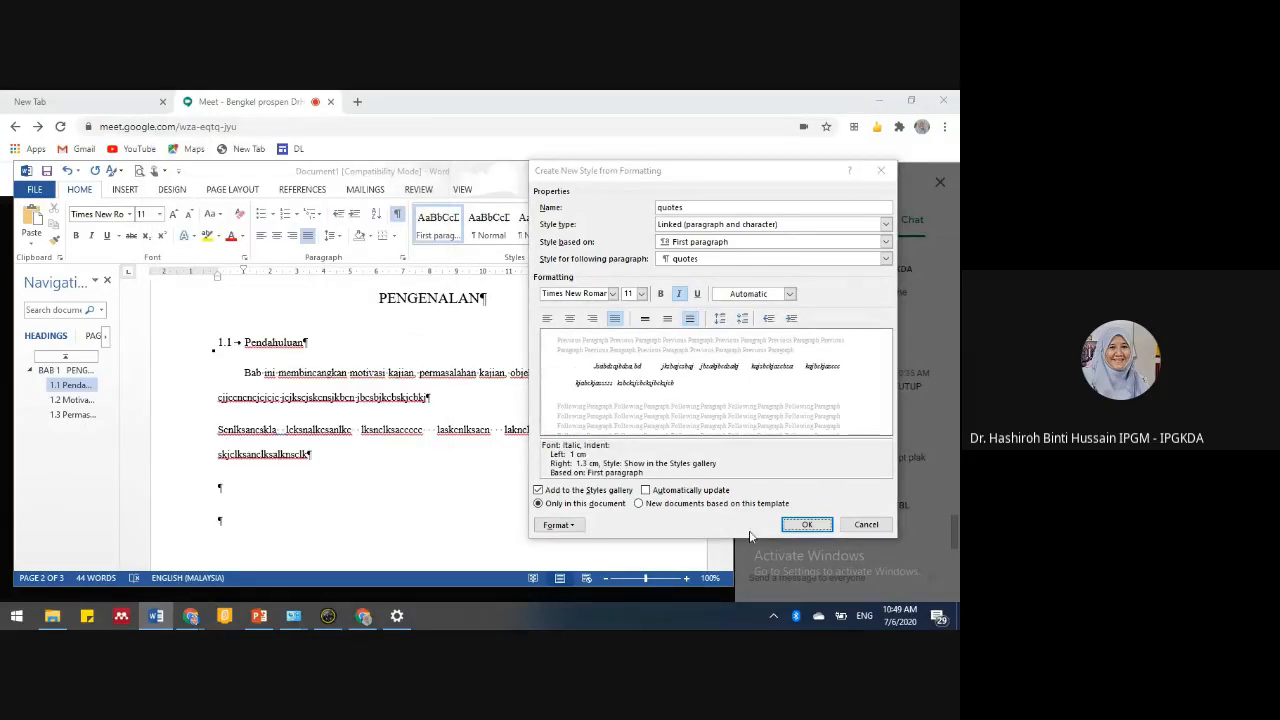
left_click(801, 530)
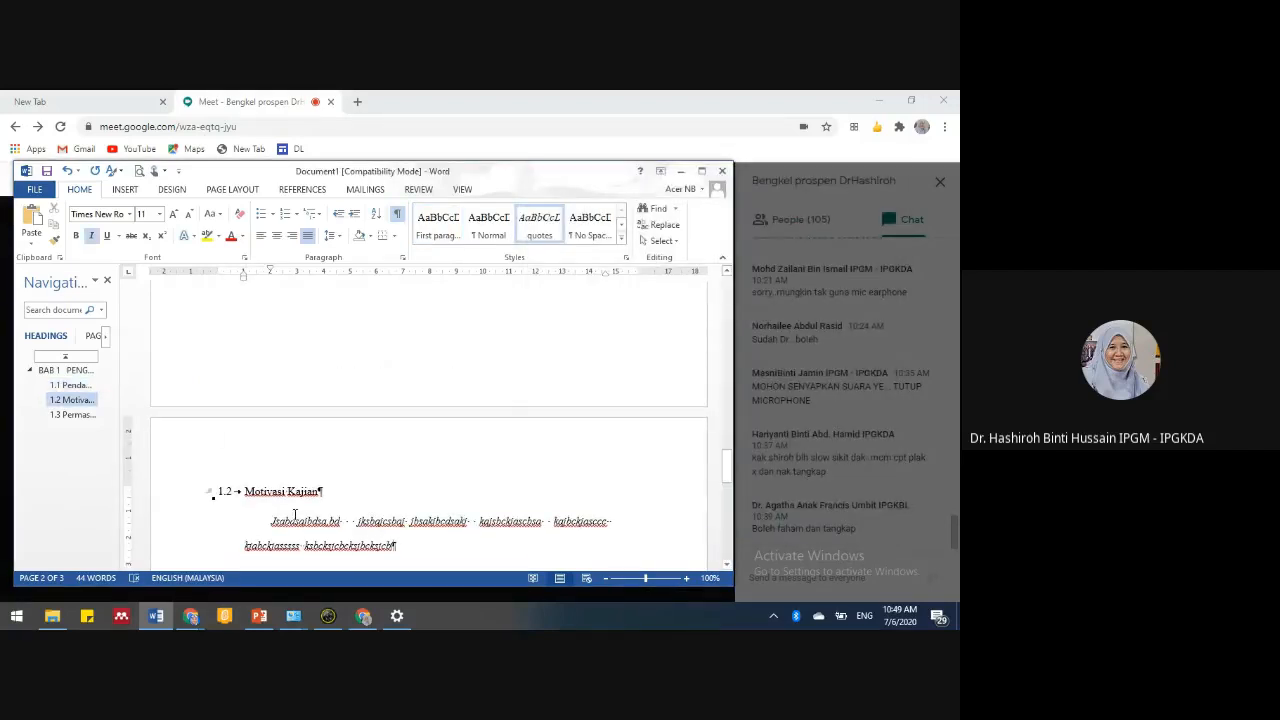
- Compare the quotes-styled paragraph under 1.2 with the body paragraphs under 1.1 across the document pages
scroll(282, 495, "down", 3)
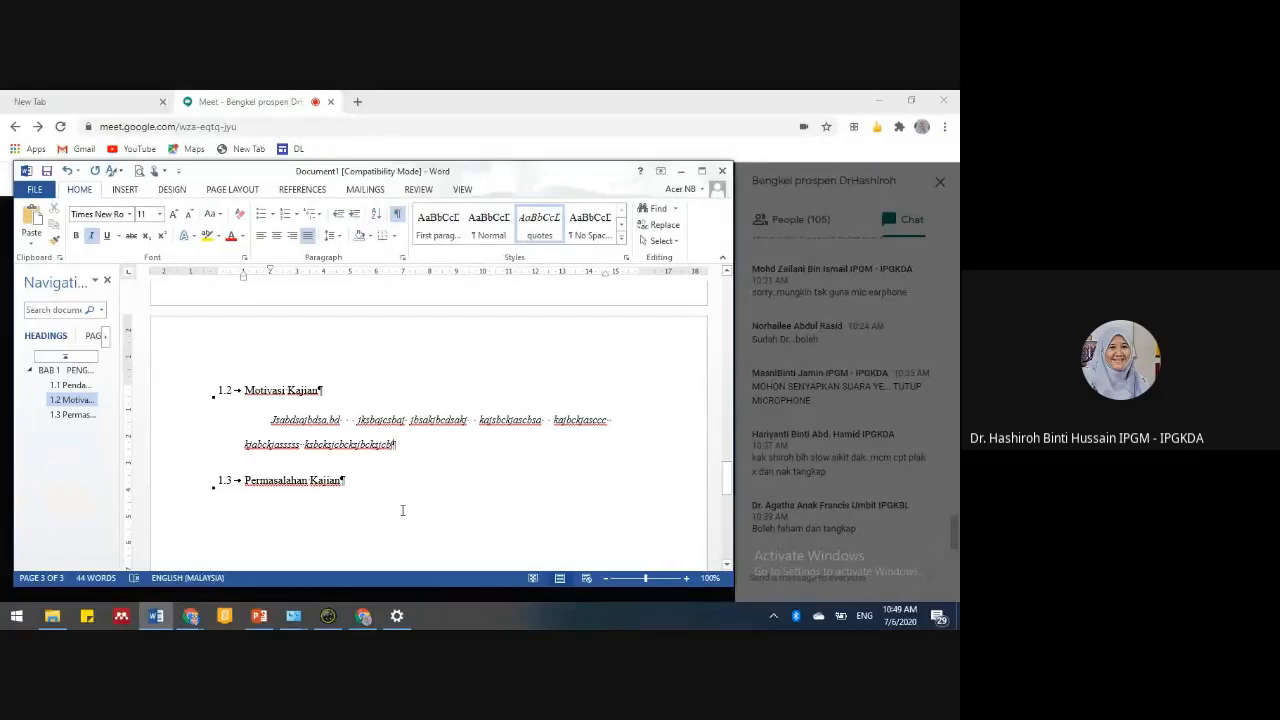
scroll(410, 500, "up", 3)
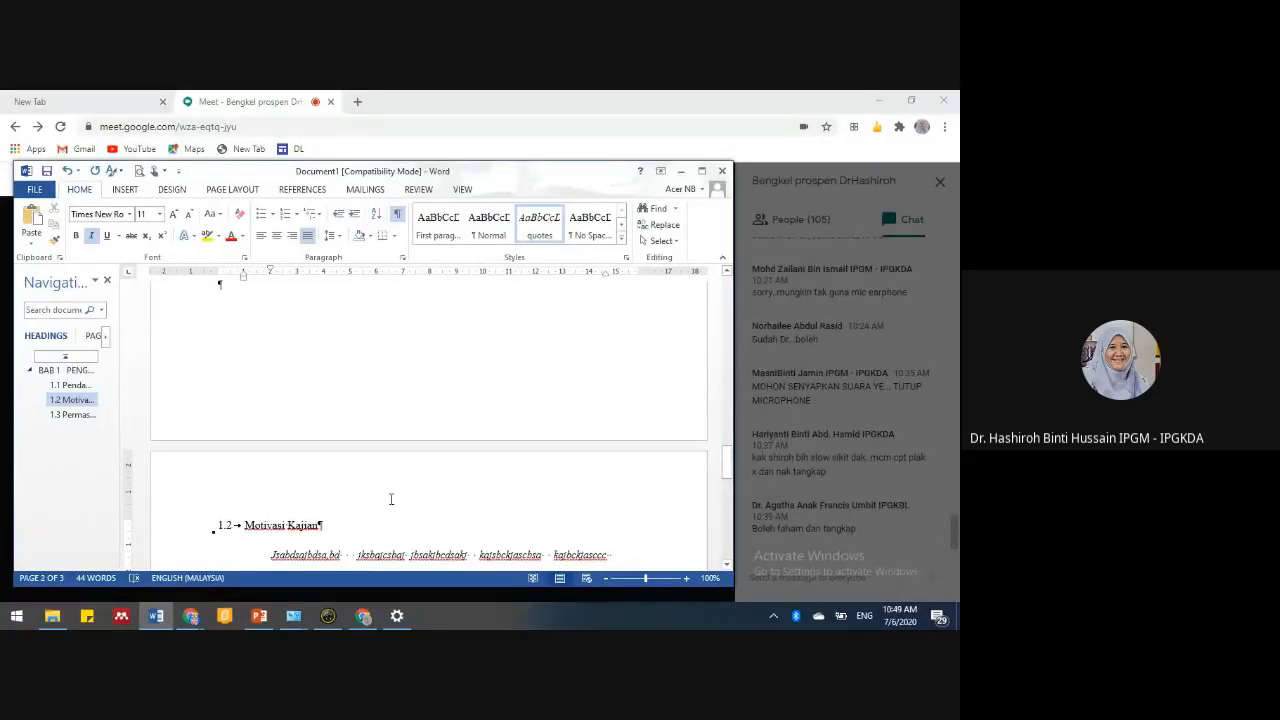
scroll(400, 485, "down", 5)
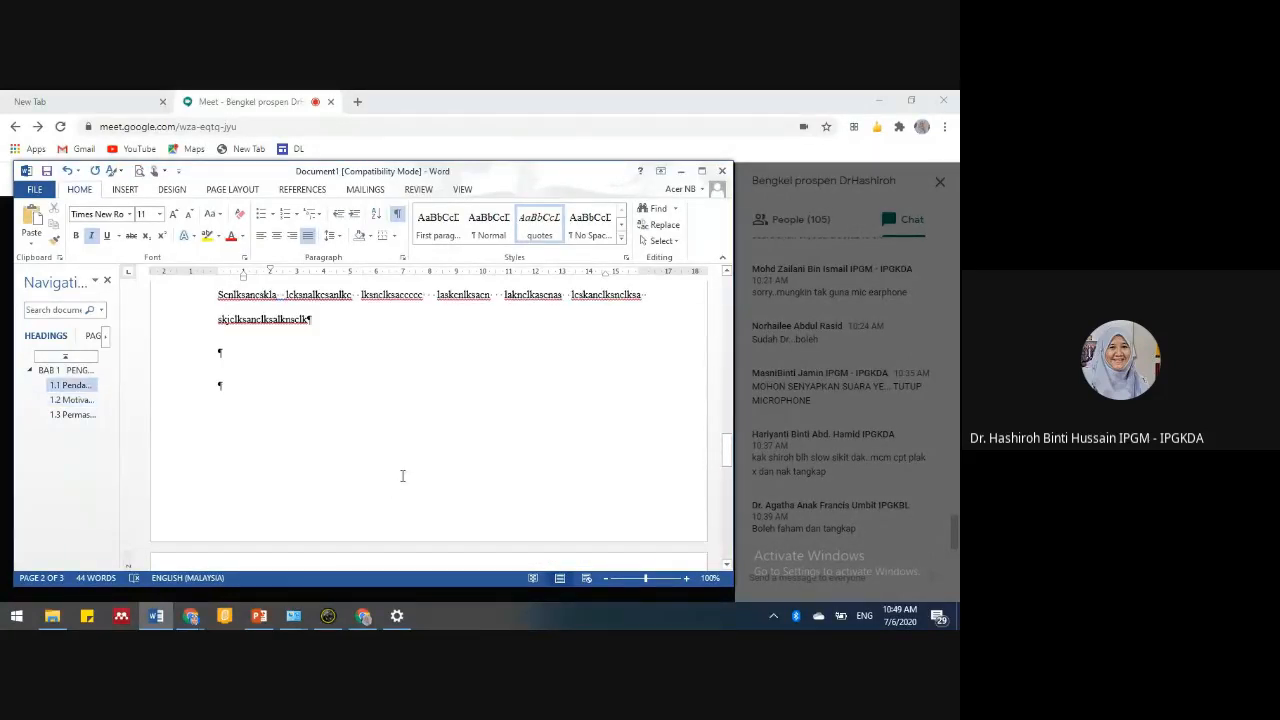
scroll(403, 474, "up", 2)
scroll(417, 451, "down", 1)
scroll(421, 447, "up", 3)
scroll(421, 447, "down", 7)
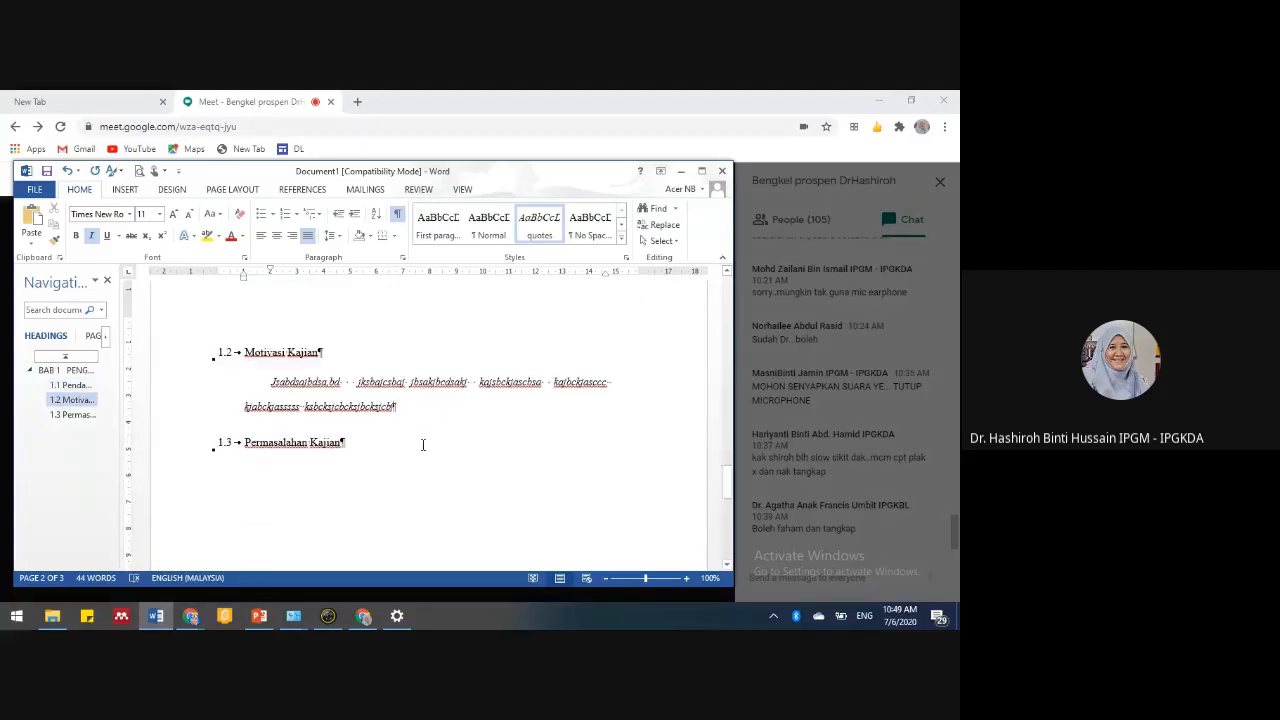
scroll(423, 445, "down", 3)
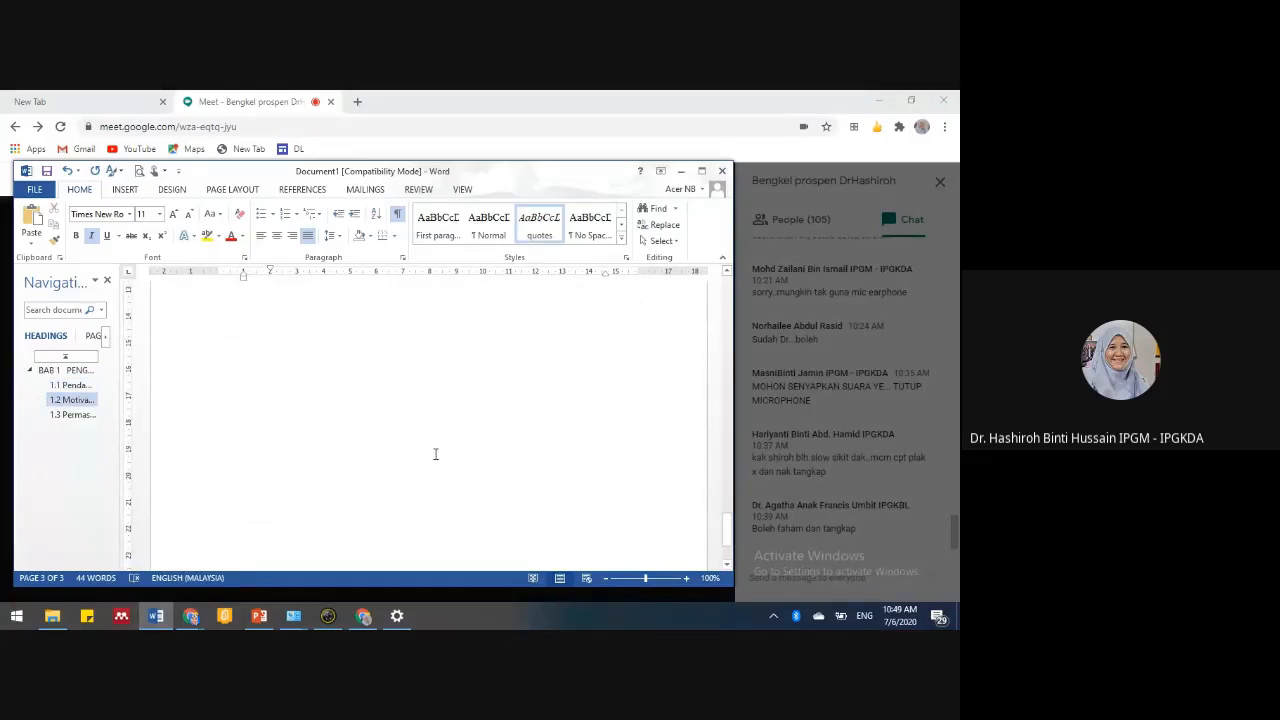
scroll(583, 343, "up", 4)
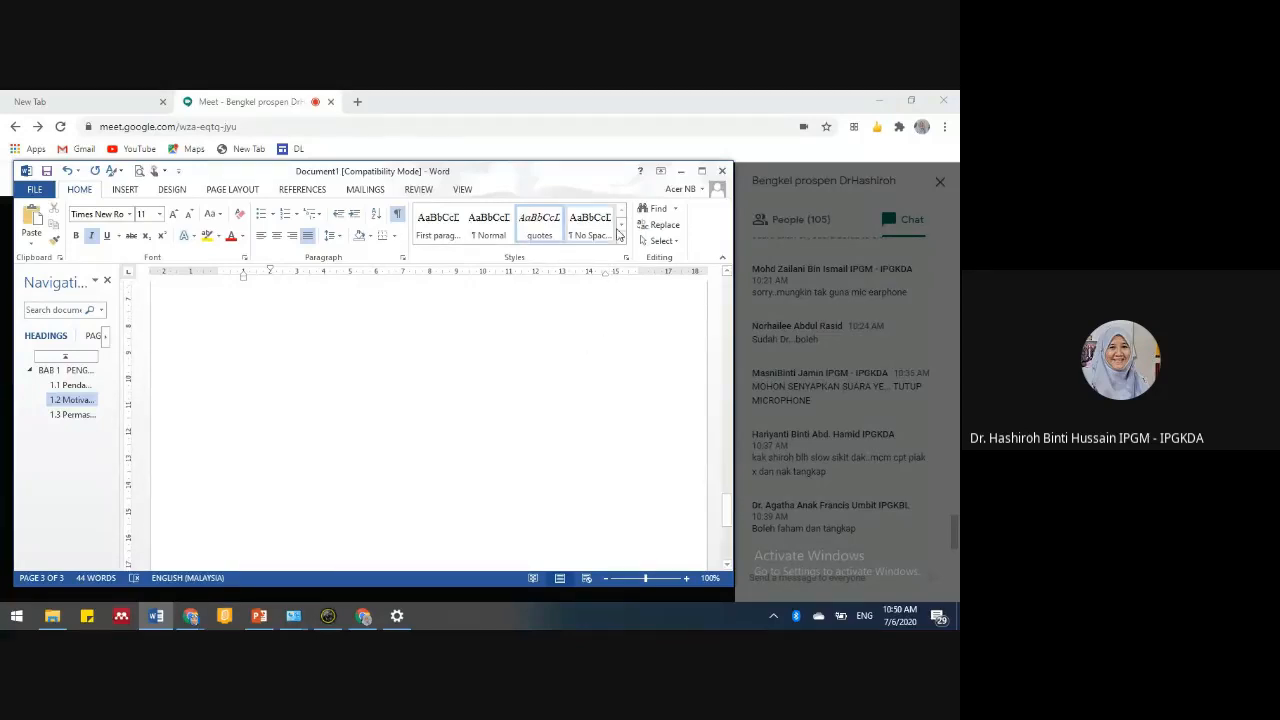
- Add a Heading 3 subheading reading "Kajian lalu" beneath 1.3 Permasalahan Kajian
left_click(627, 258)
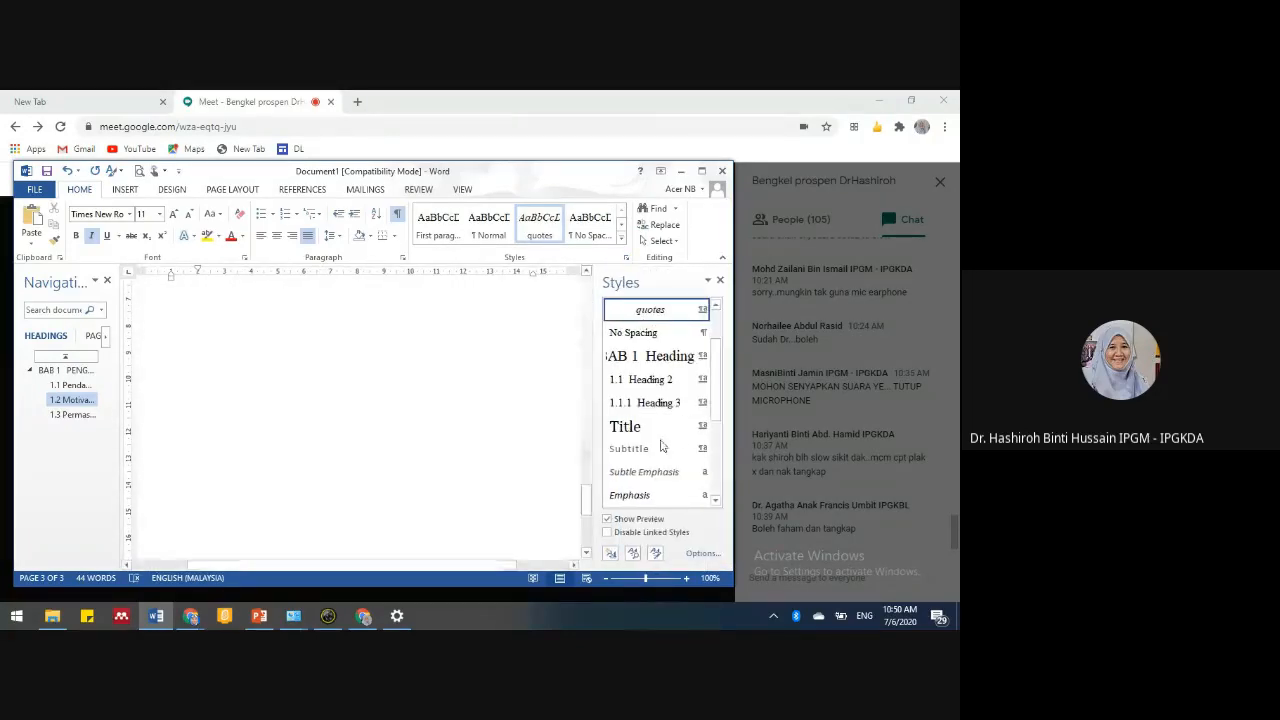
scroll(296, 403, "up", 5)
left_click(307, 423)
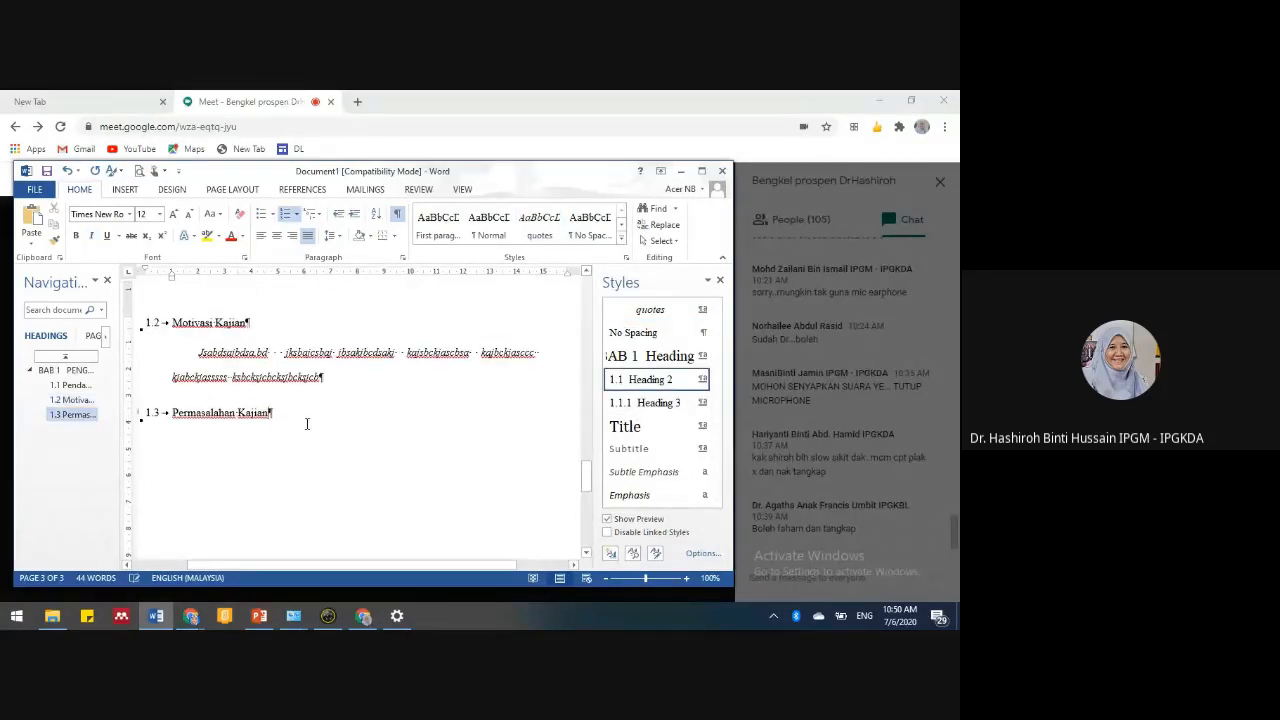
key("Return")
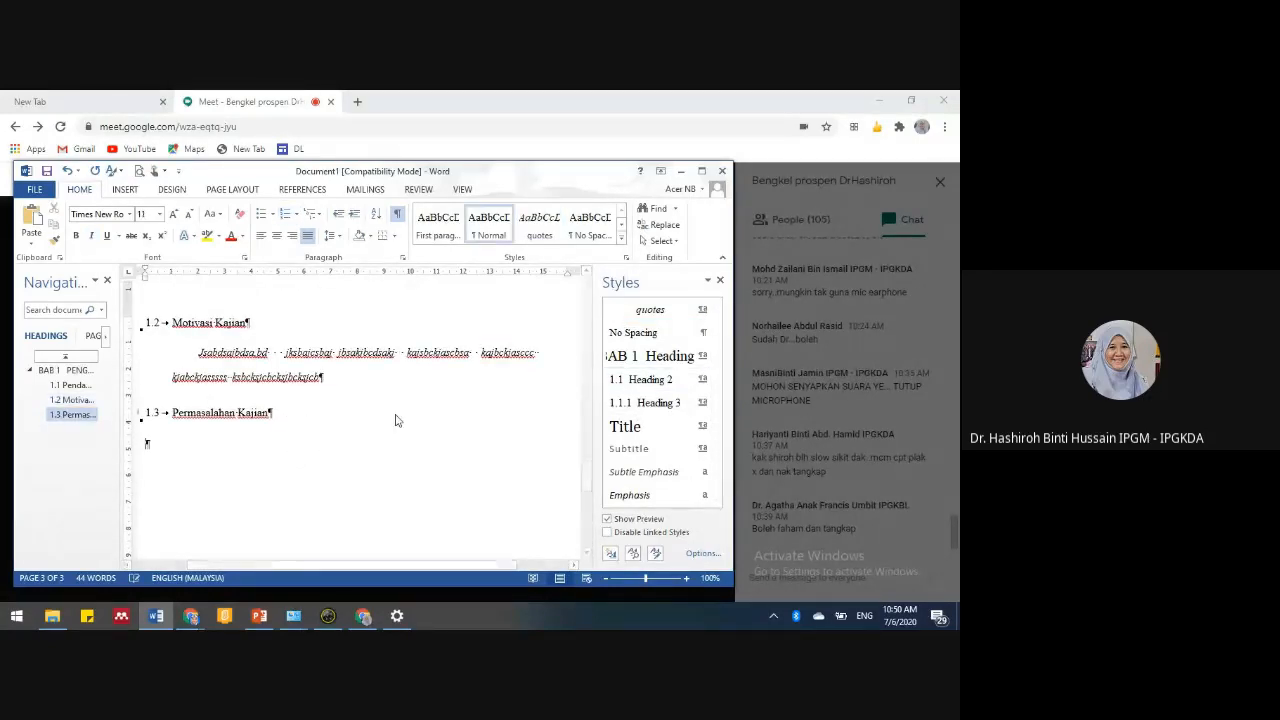
left_click(621, 240)
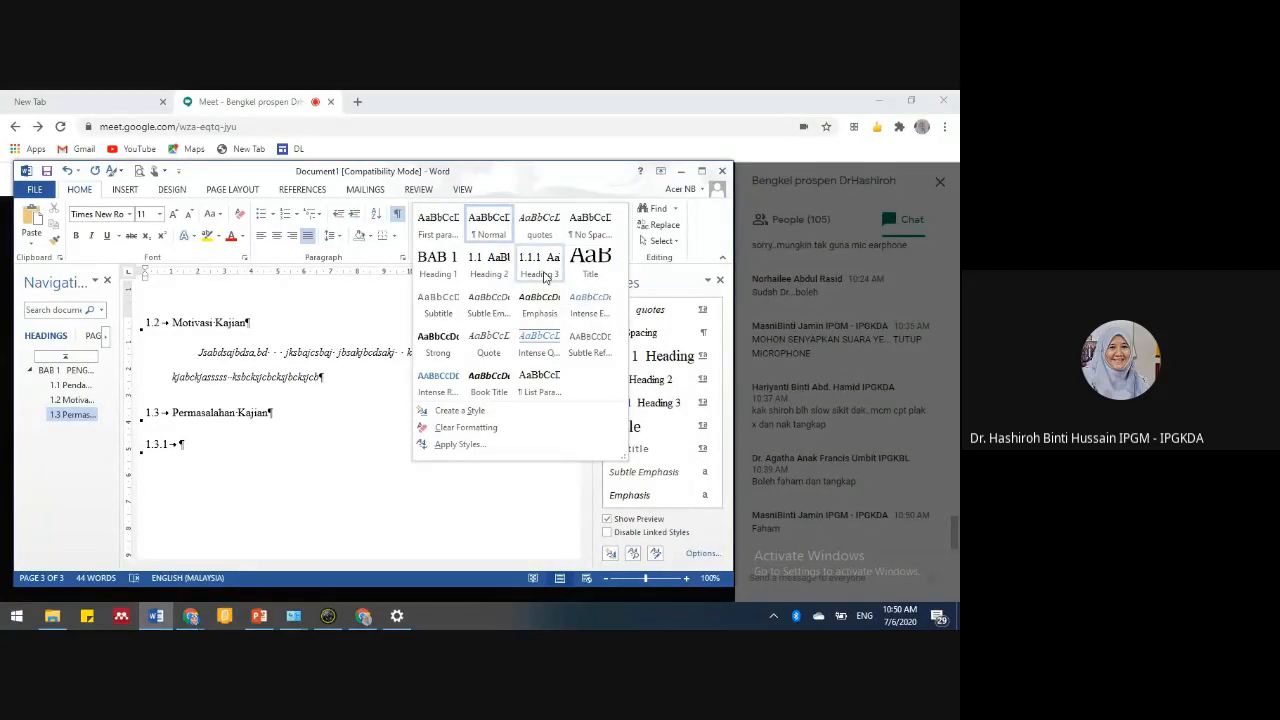
left_click(545, 277)
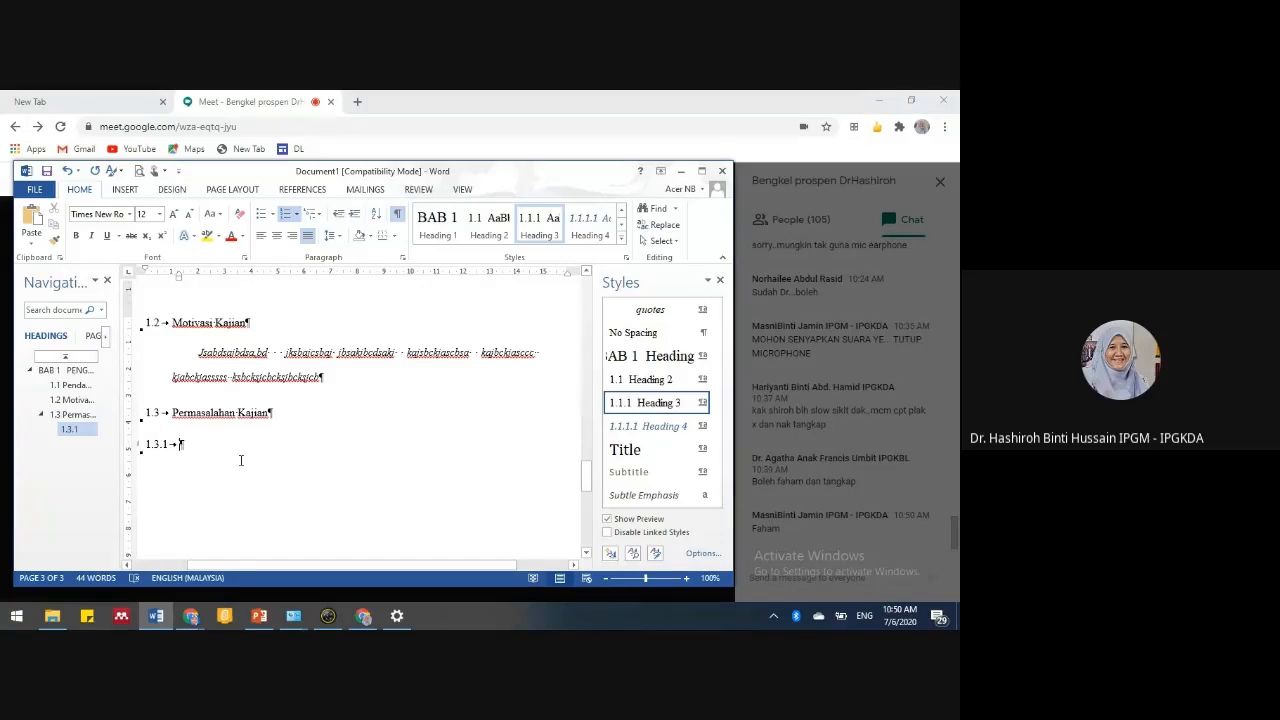
type("Kjaian")
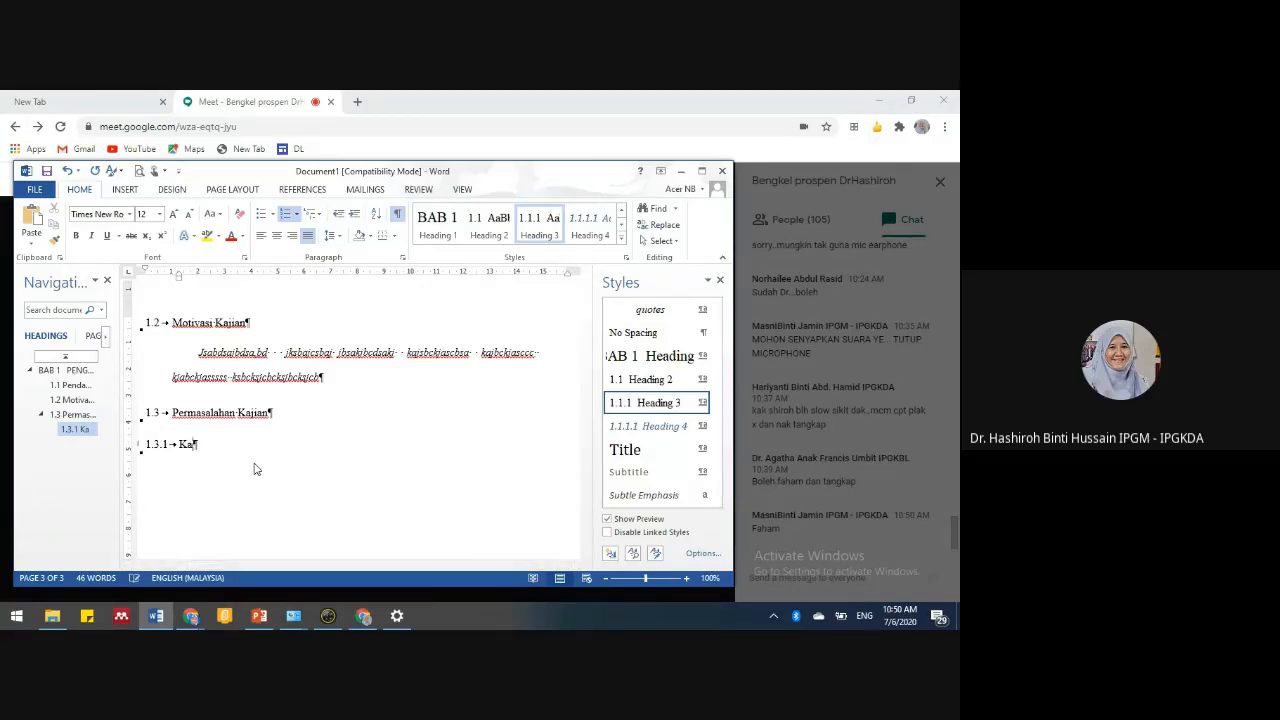
type("ian")
- Add a short body line reading "Sccs" beneath the Kajian lalu subheading, followed by several empty paragraphs
key("Return")
type("scc")
key("Return")
key("Return")
key("Return")
key("Return")
key("Return")
key("Return")
key("Return")
key("Return")
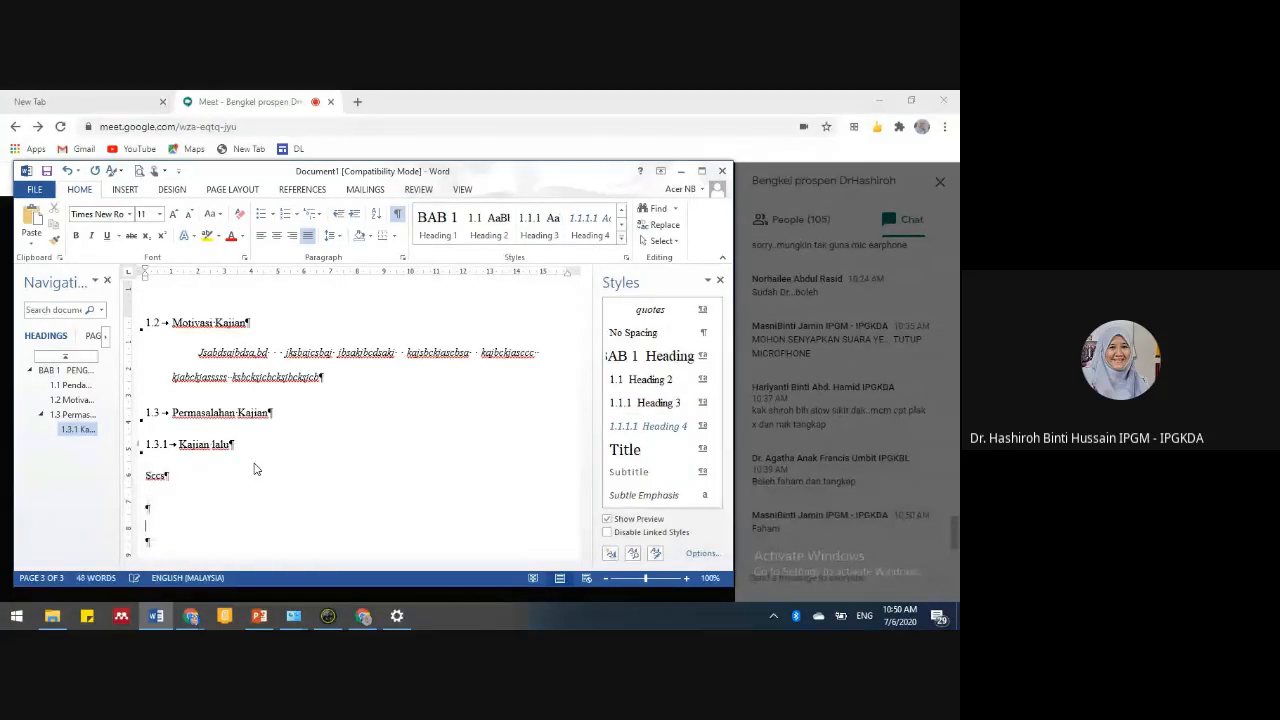
- Add a numbered Heading 1 chapter title at the start of a new page, with "SOROTAN KAJIAN" on the line below the number
key("Return")
key("Return")
key("Return")
key("Return")
key("Return")
key("Return")
key("Return")
key("Return")
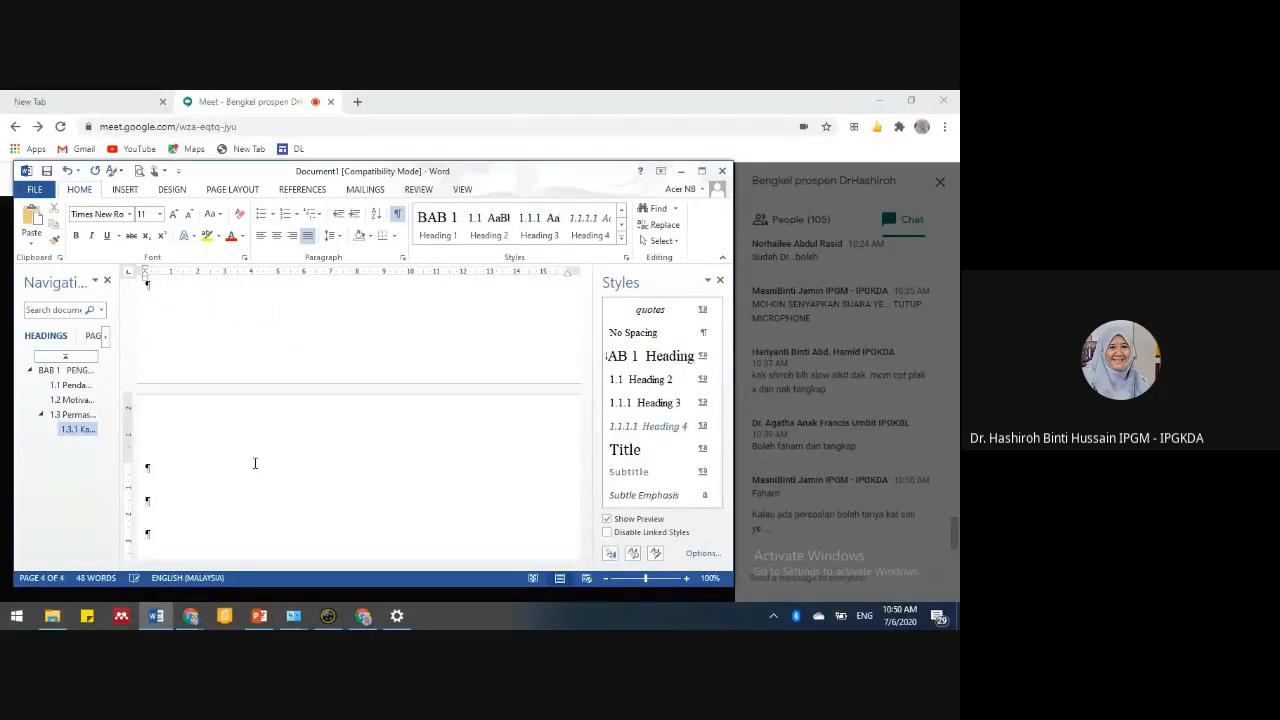
type("BAB 2")
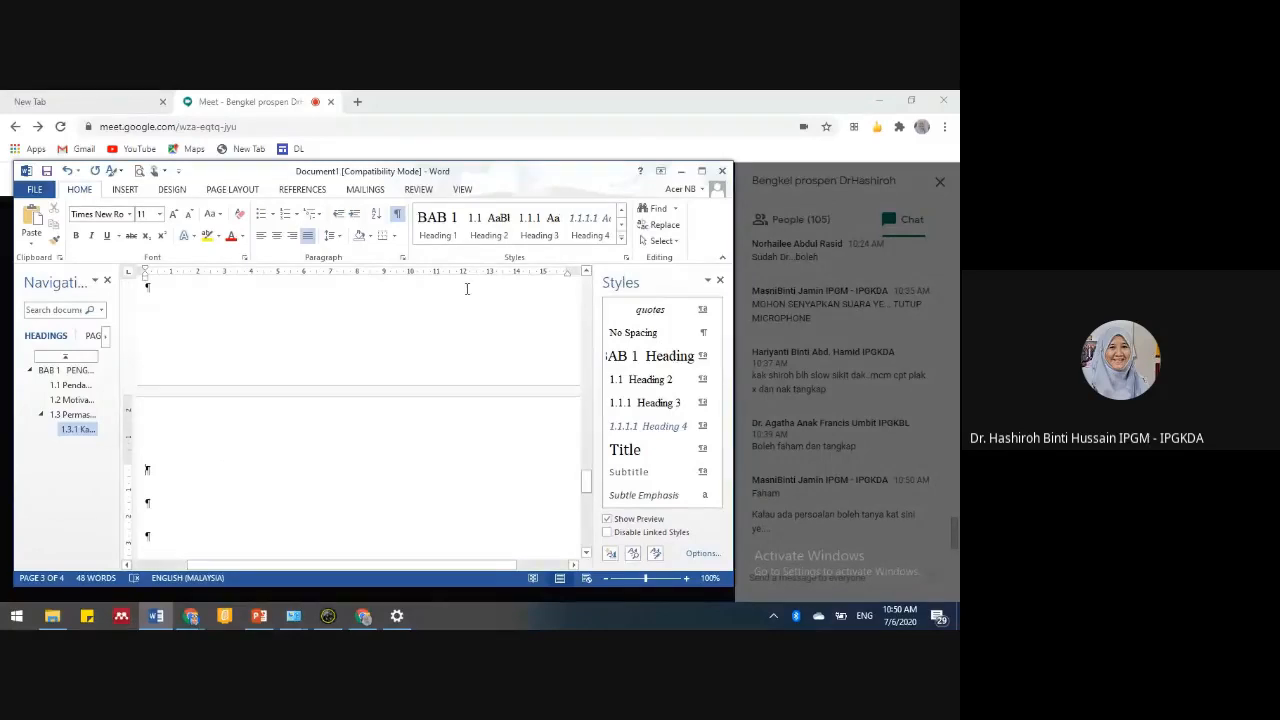
left_click(436, 224)
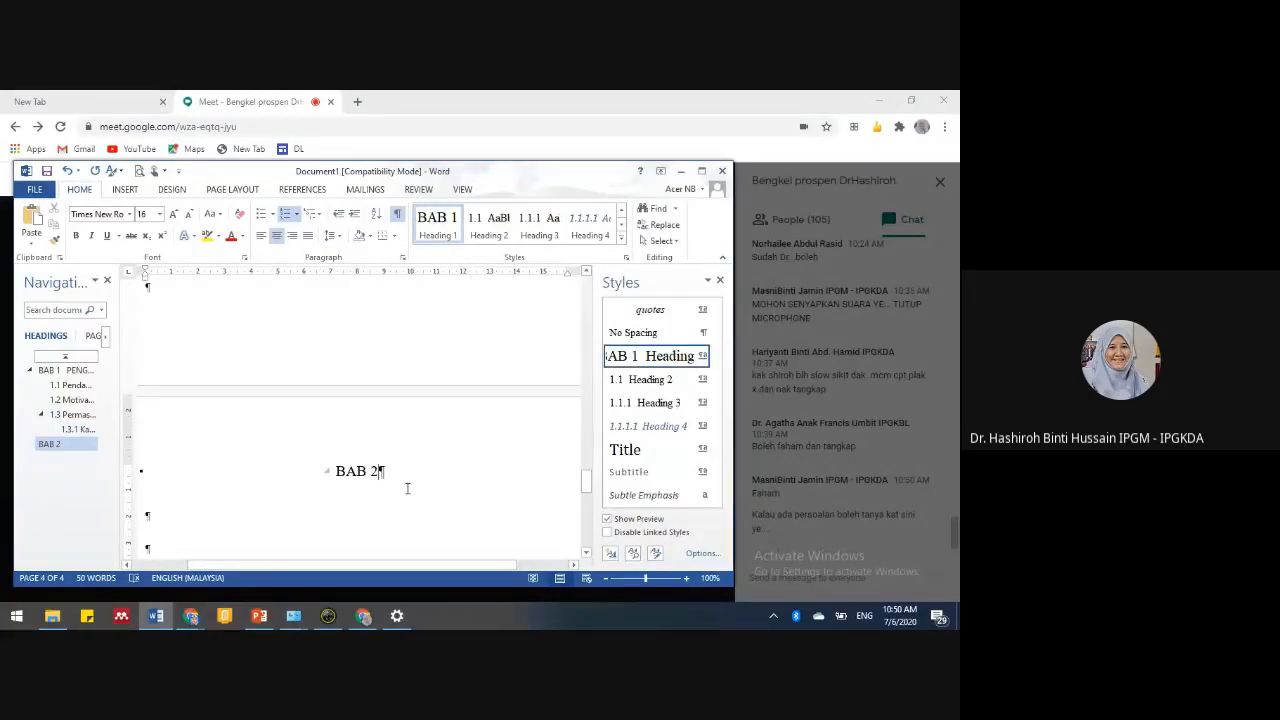
key("shift+Return")
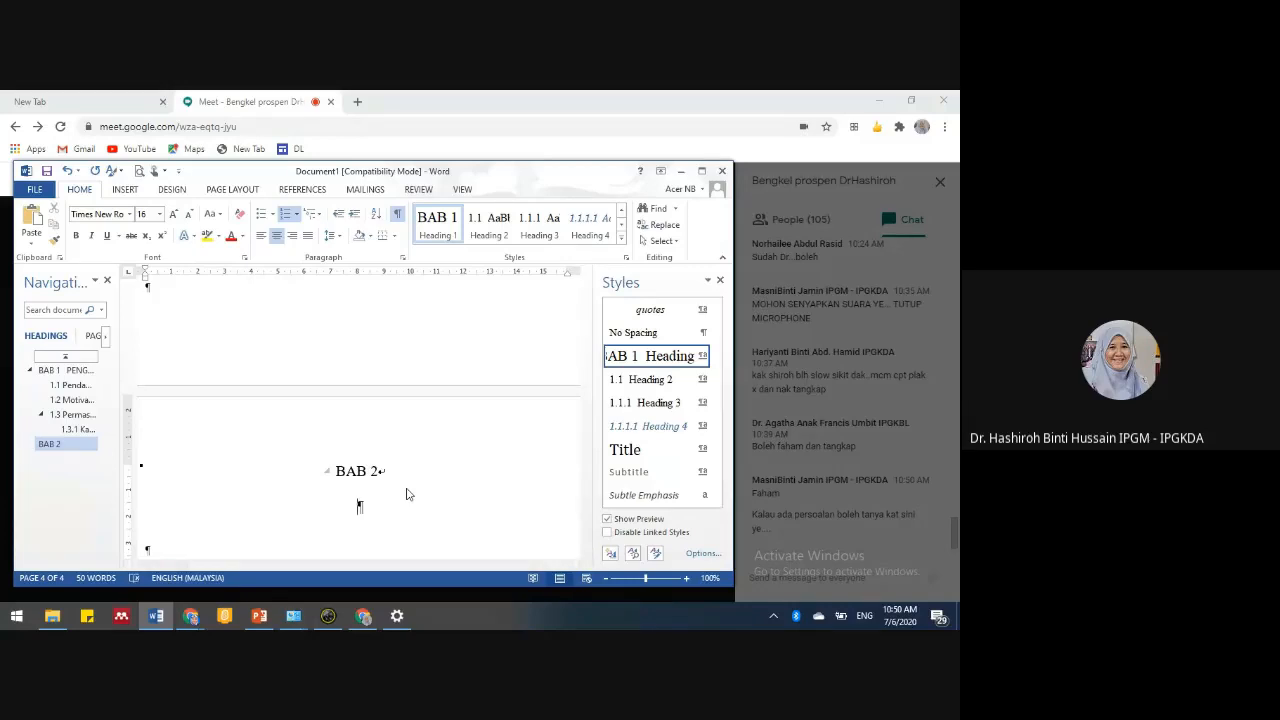
type("SOROTAN KAJIAN")
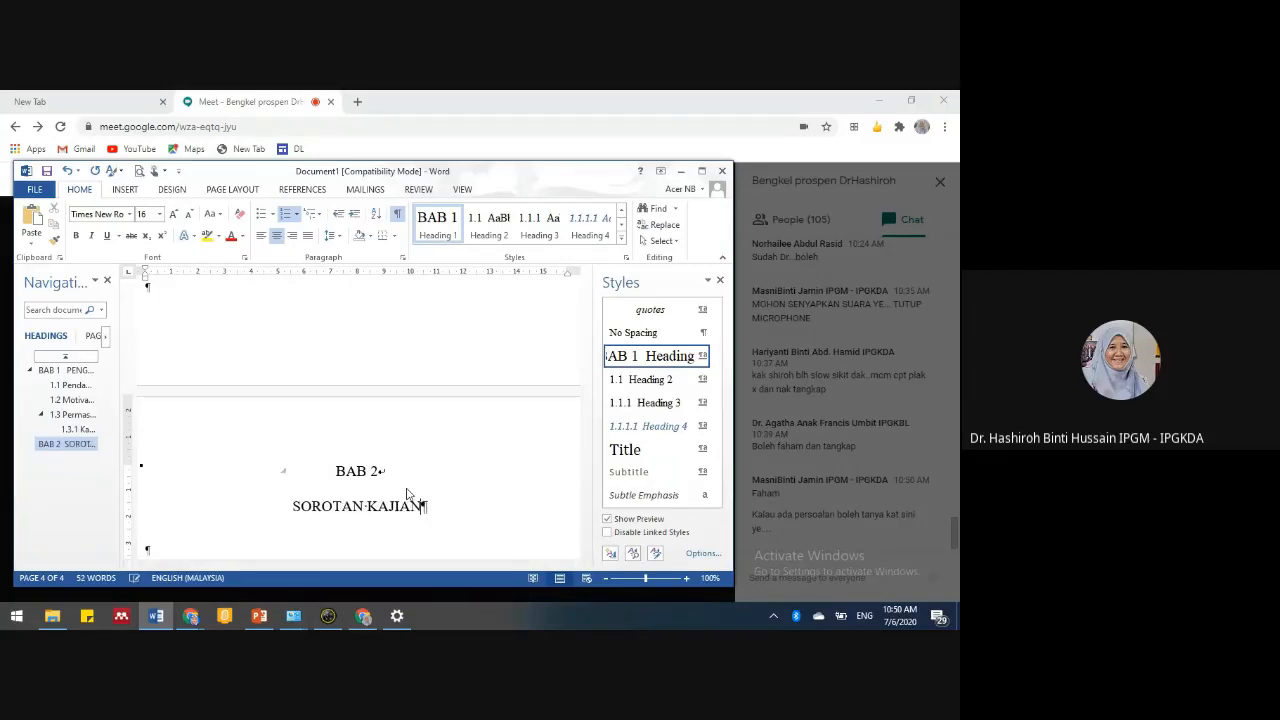
- Fill the rest of the SOROTAN KAJIAN page with empty paragraphs until a new page begins
key("Return")
key("Return")
key("Return")
key("Return")
key("Return")
key("Return")
key("Return")
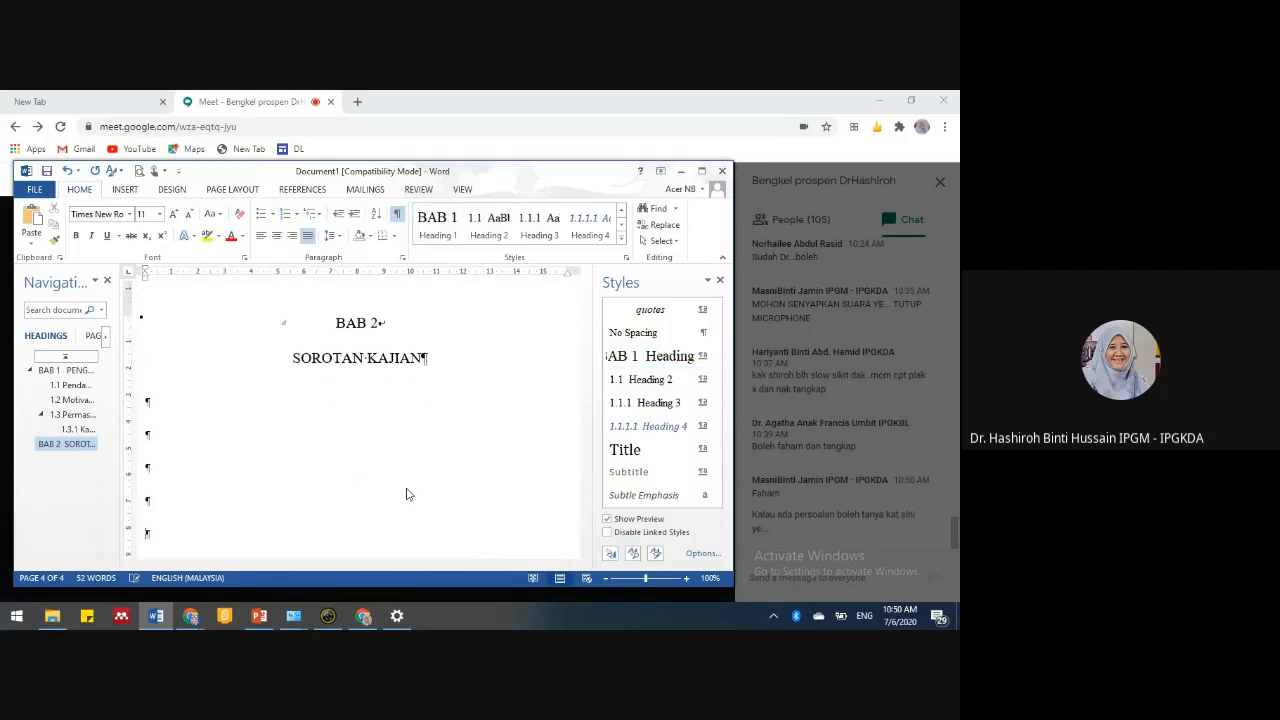
key("Return")
key("Return")
key("Return")
key("Return")
key("Return")
key("Return")
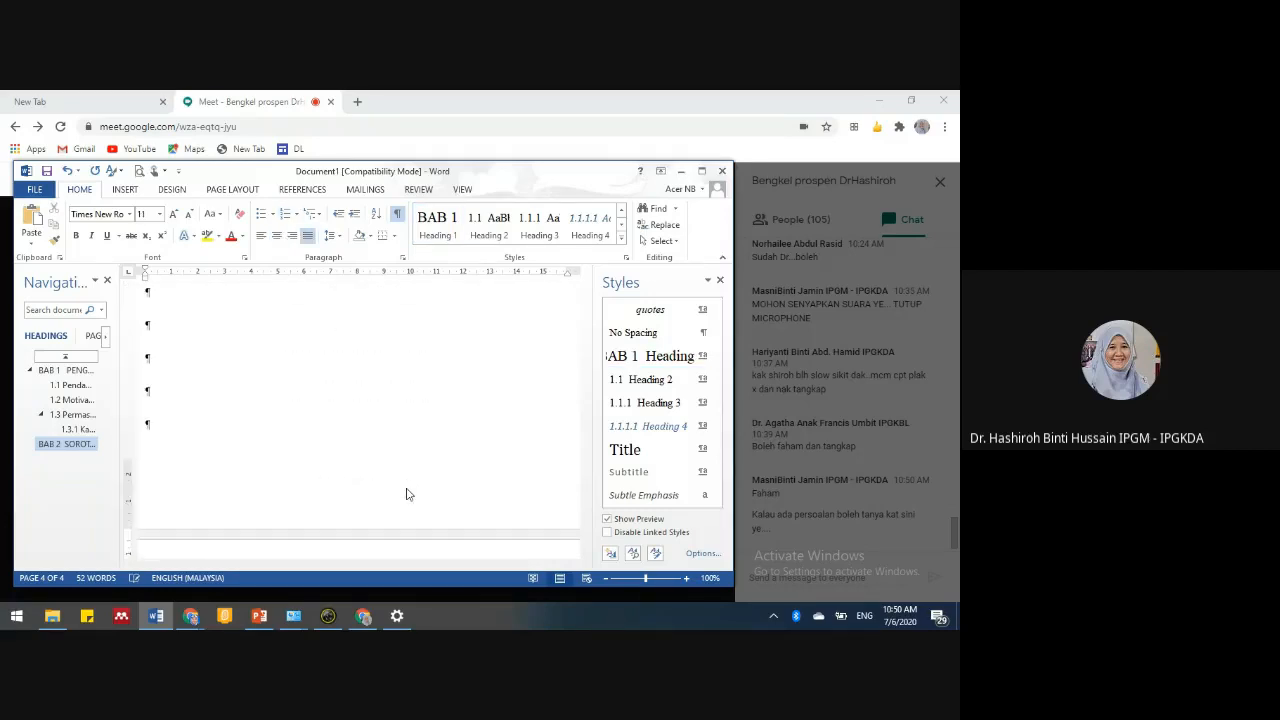
key("Return")
key("Return")
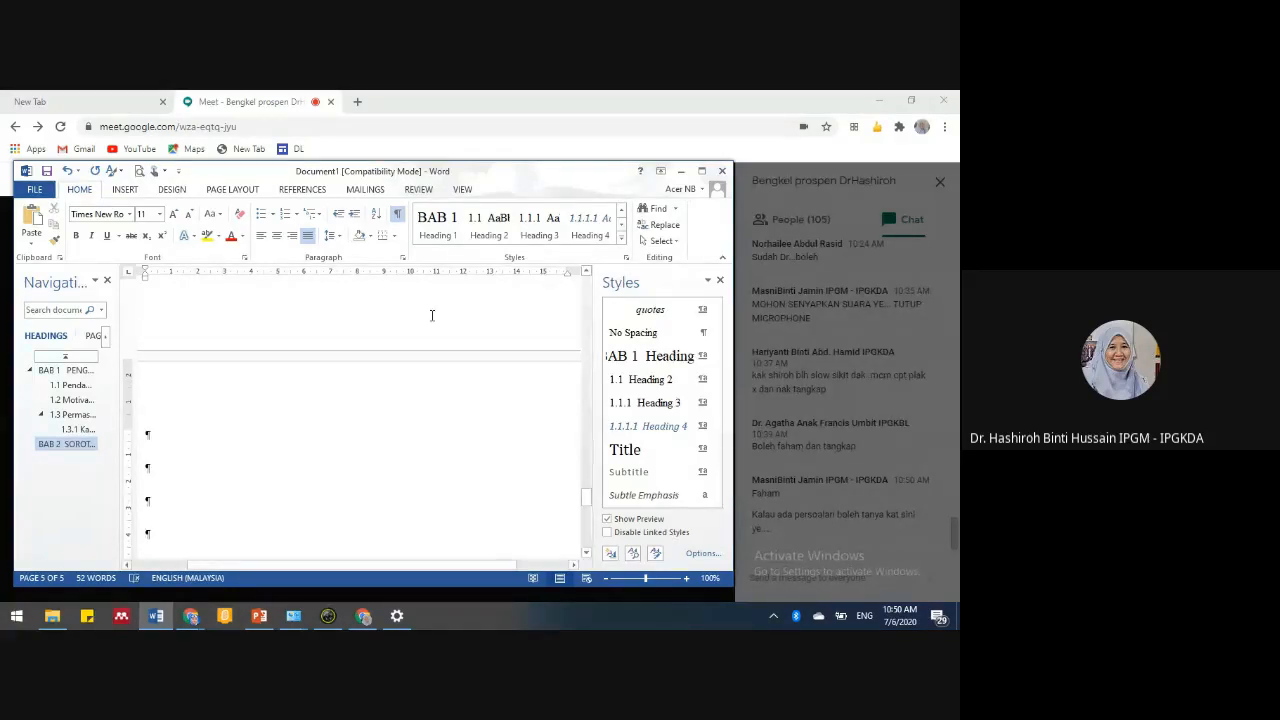
- Add a numbered Heading 1 chapter title on the new page, with "METODOLOGI KAJIAN" on the line below the number
left_click(437, 224)
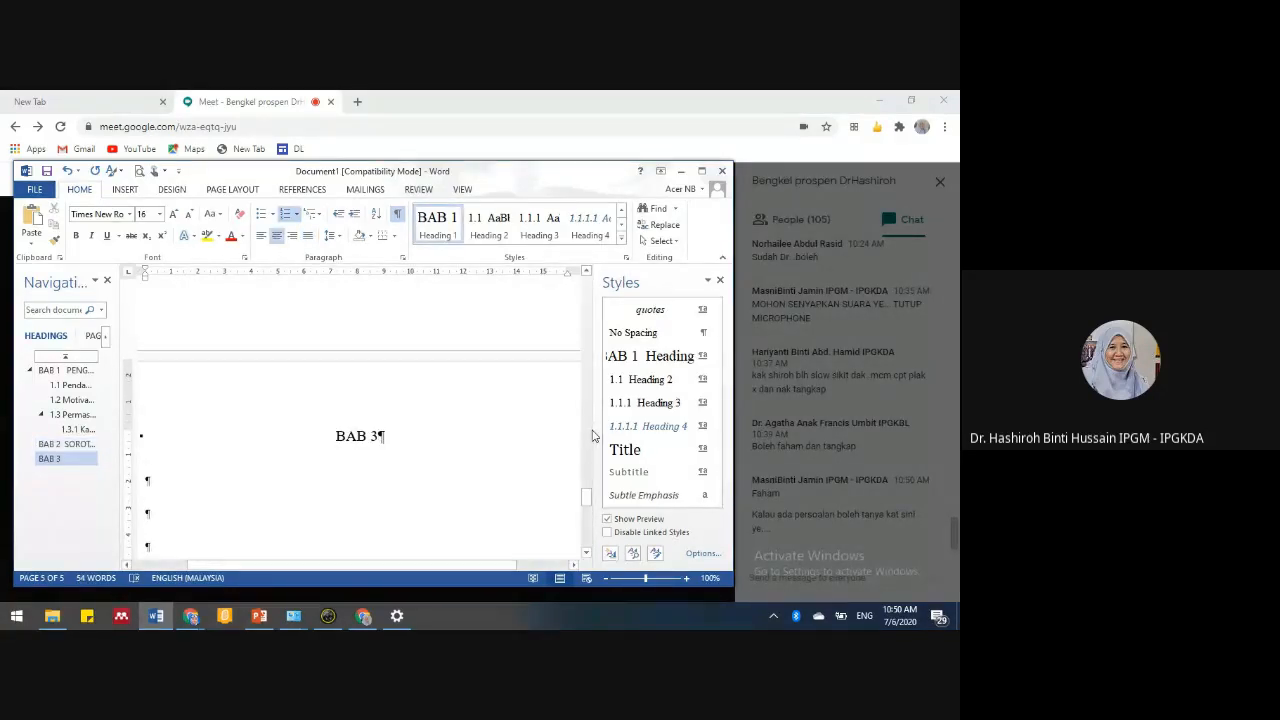
key("shift+Return")
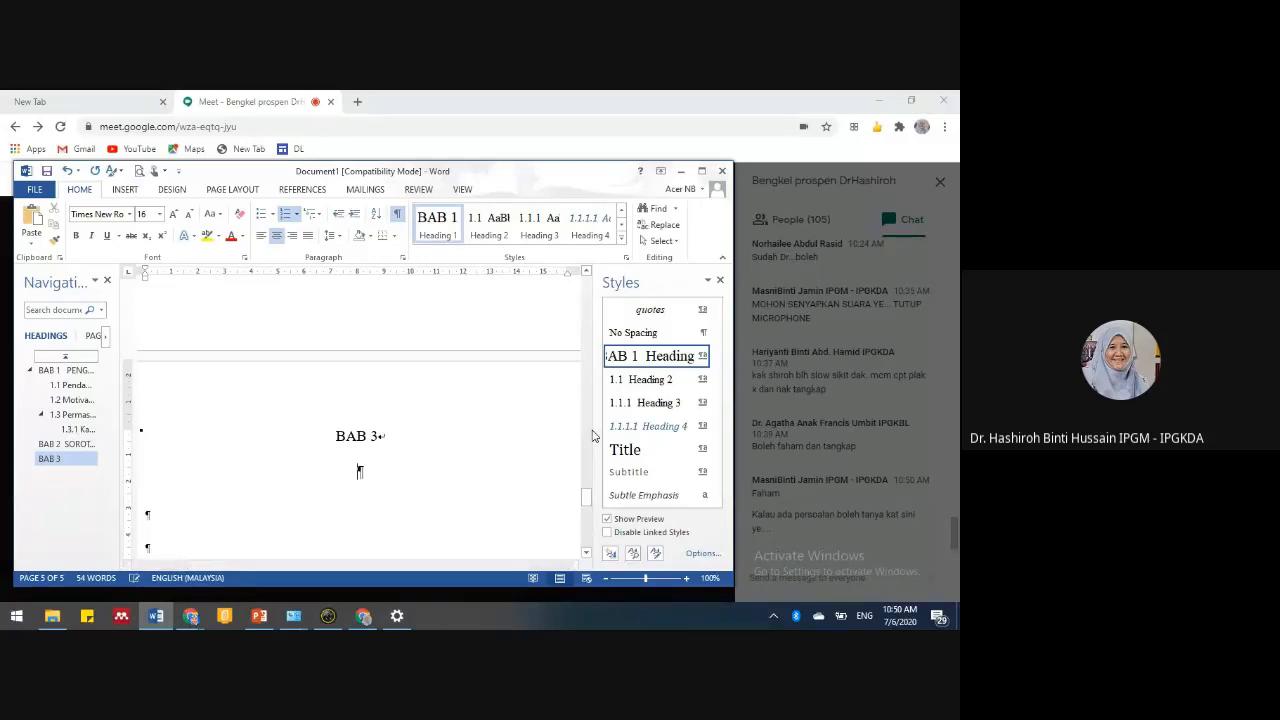
type("ME")
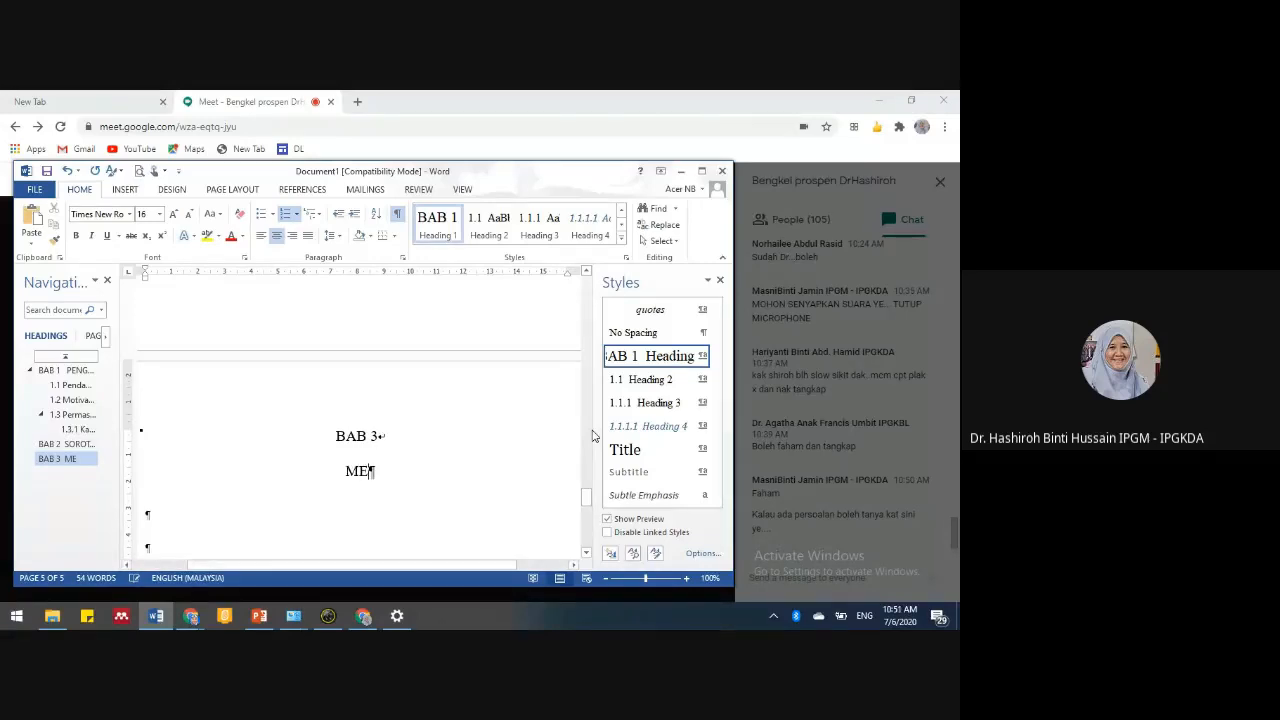
type("TODOLO")
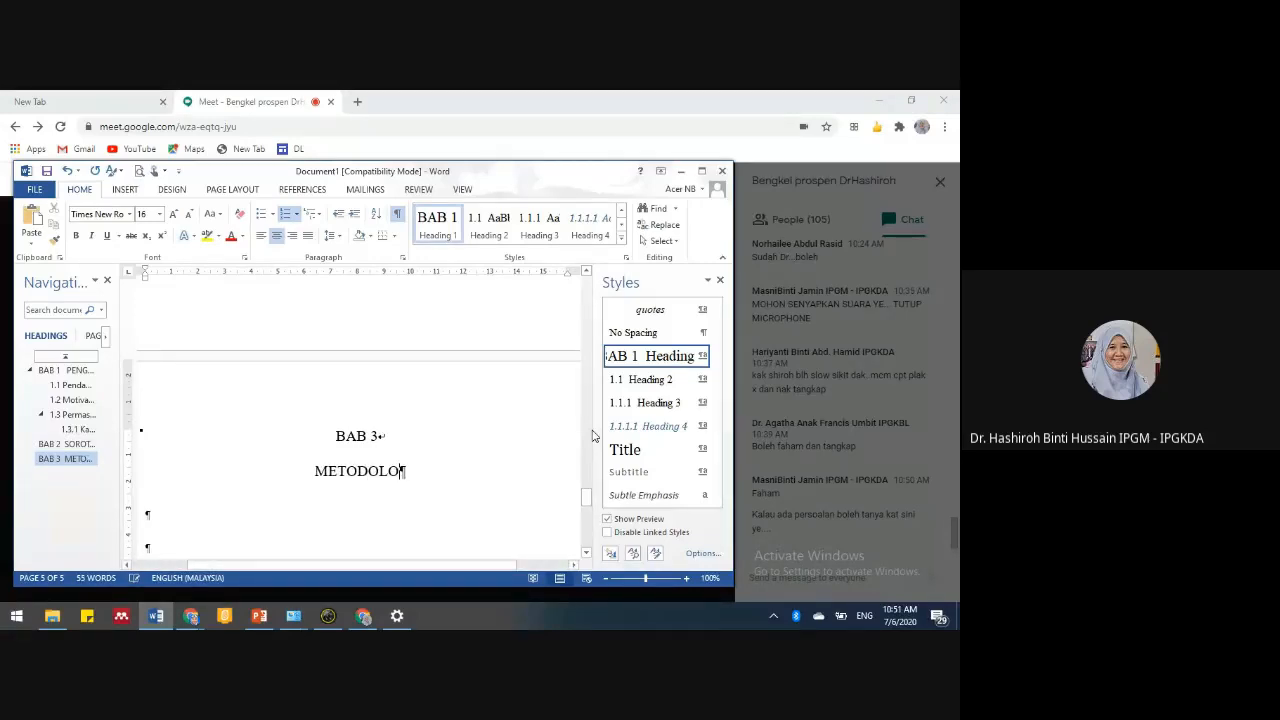
type("GI KAJ")
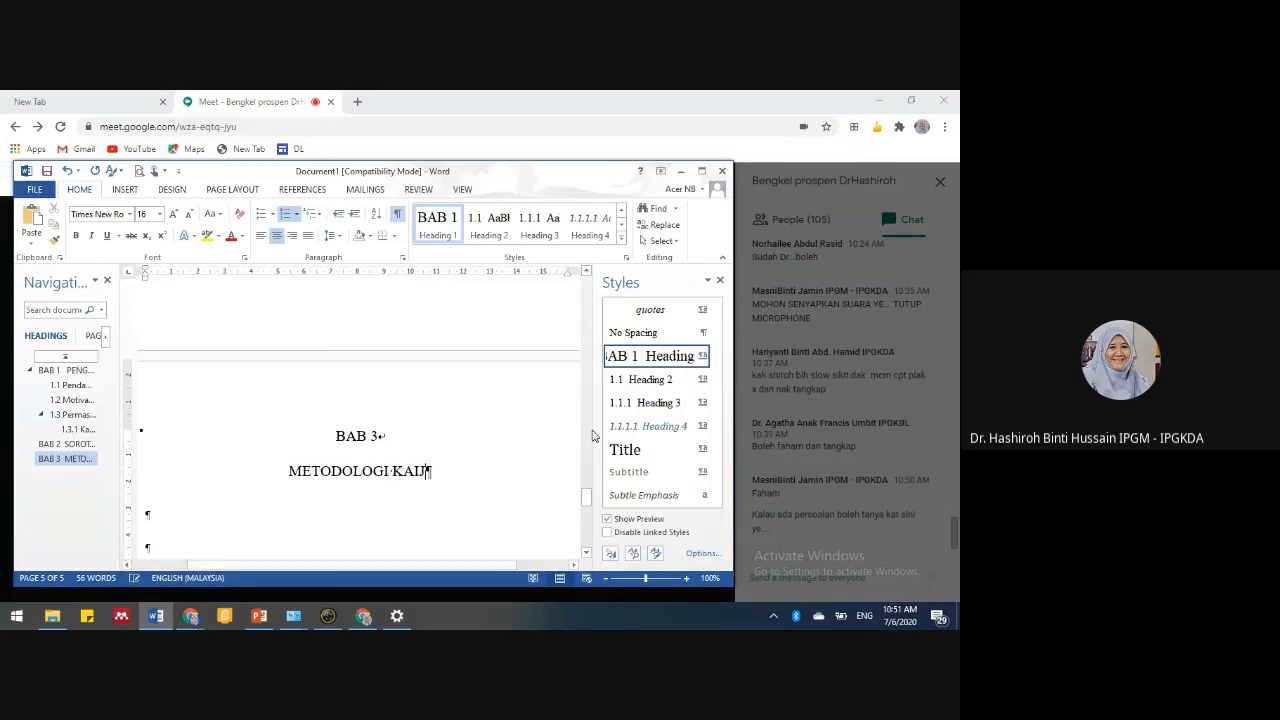
key("BackSpace")
type("JIAN")
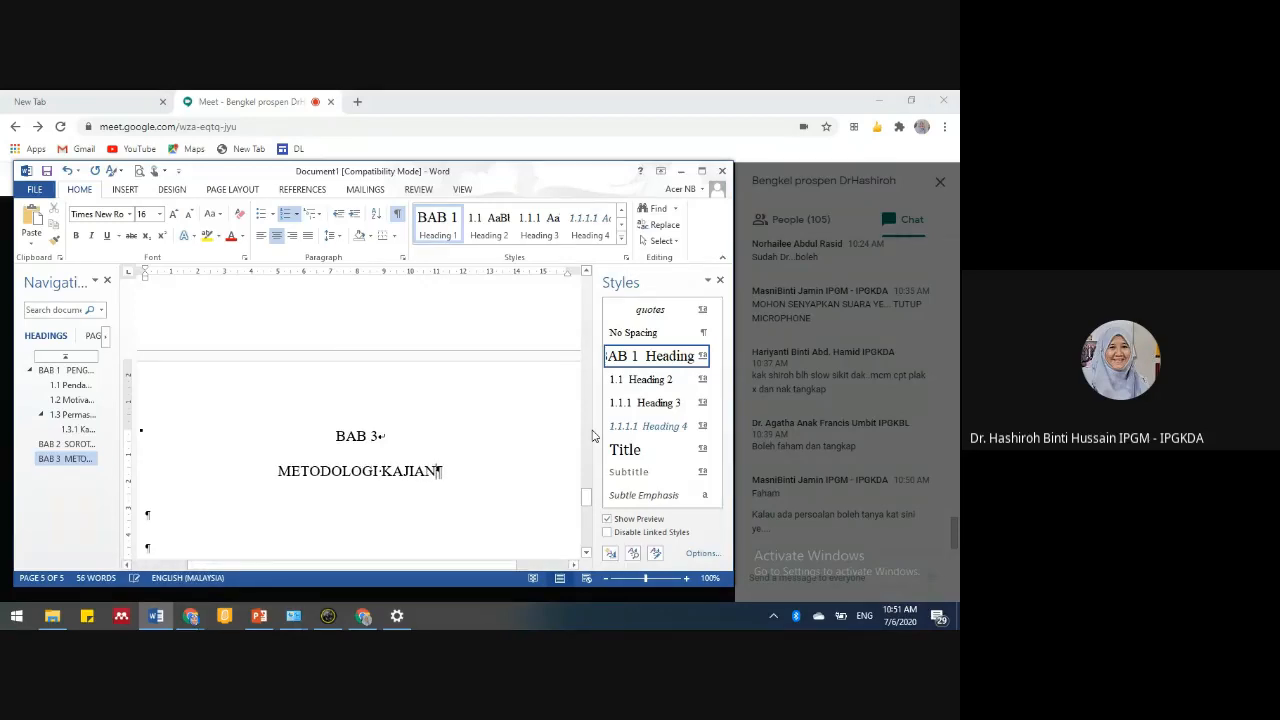
- Extend the METODOLOGI KAJIAN page with empty paragraphs and place the cursor at the start of the following page
key("Down")
key("Down")
key("Down")
key("Down")
key("Down")
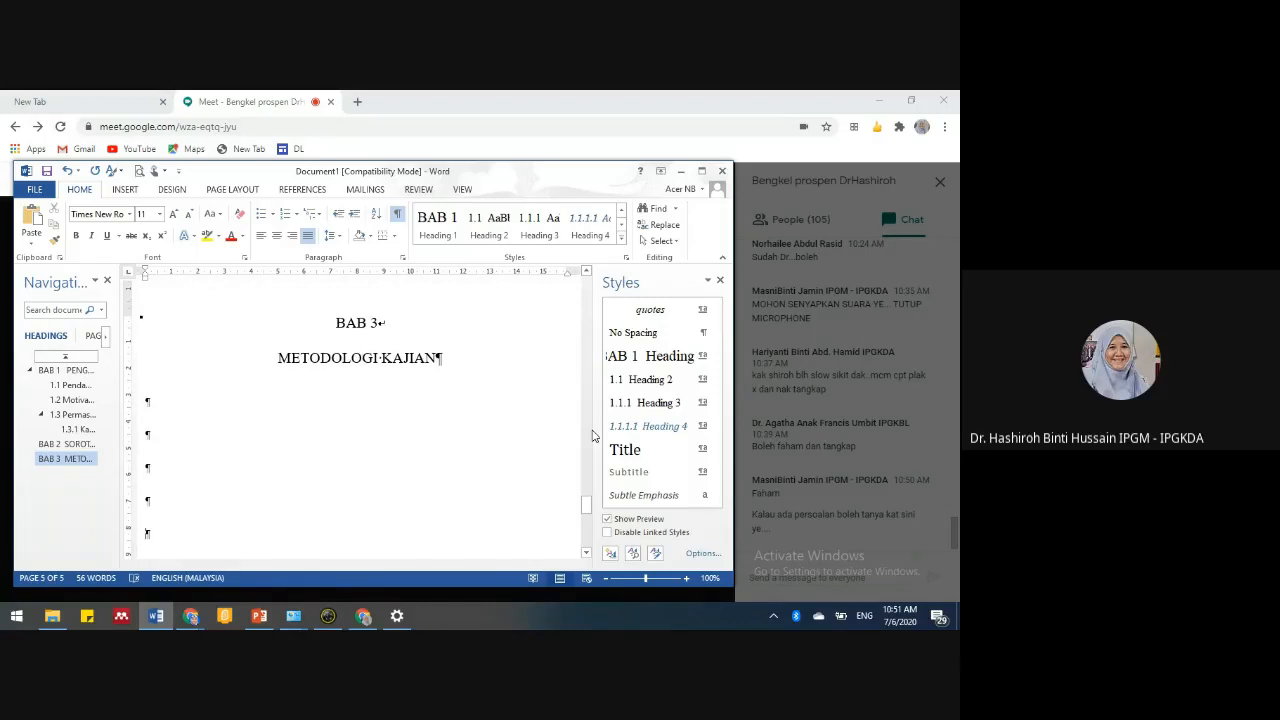
key("Down")
key("Down")
key("Down")
key("Down")
key("Down")
key("Down")
key("Down")
key("Down")
key("Down")
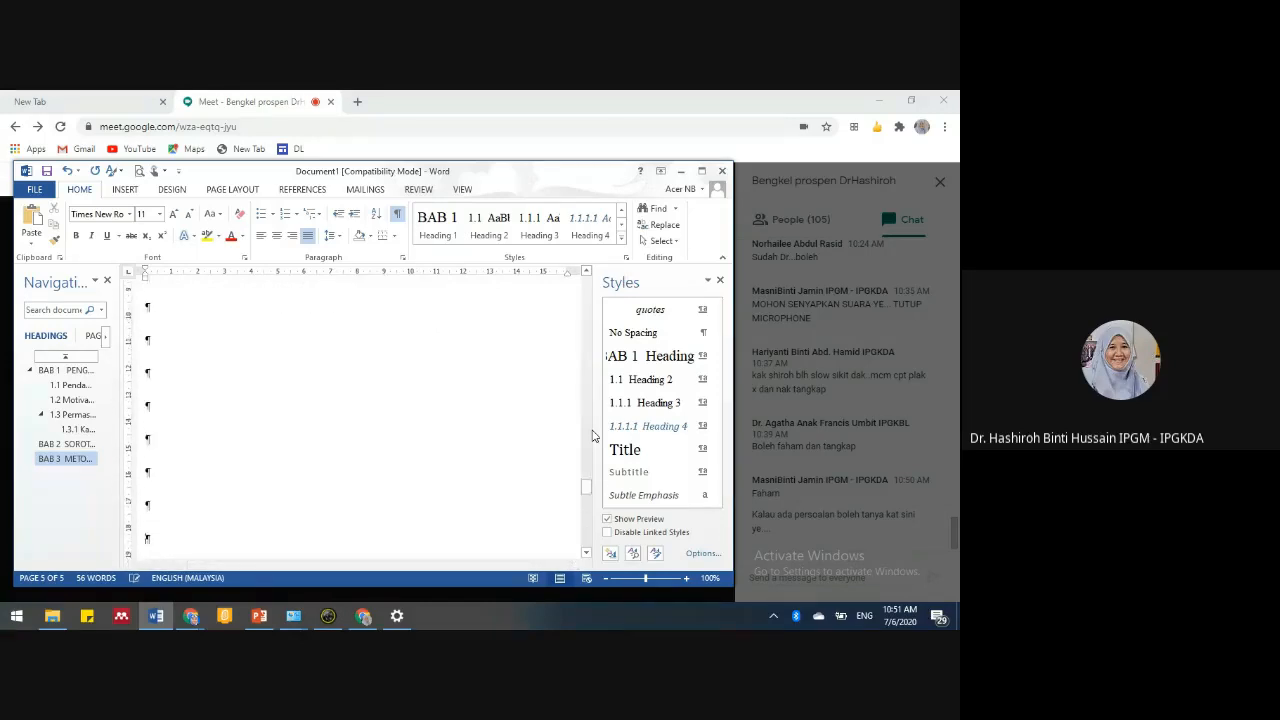
key("Down")
key("Down")
key("Down")
key("Down")
key("Down")
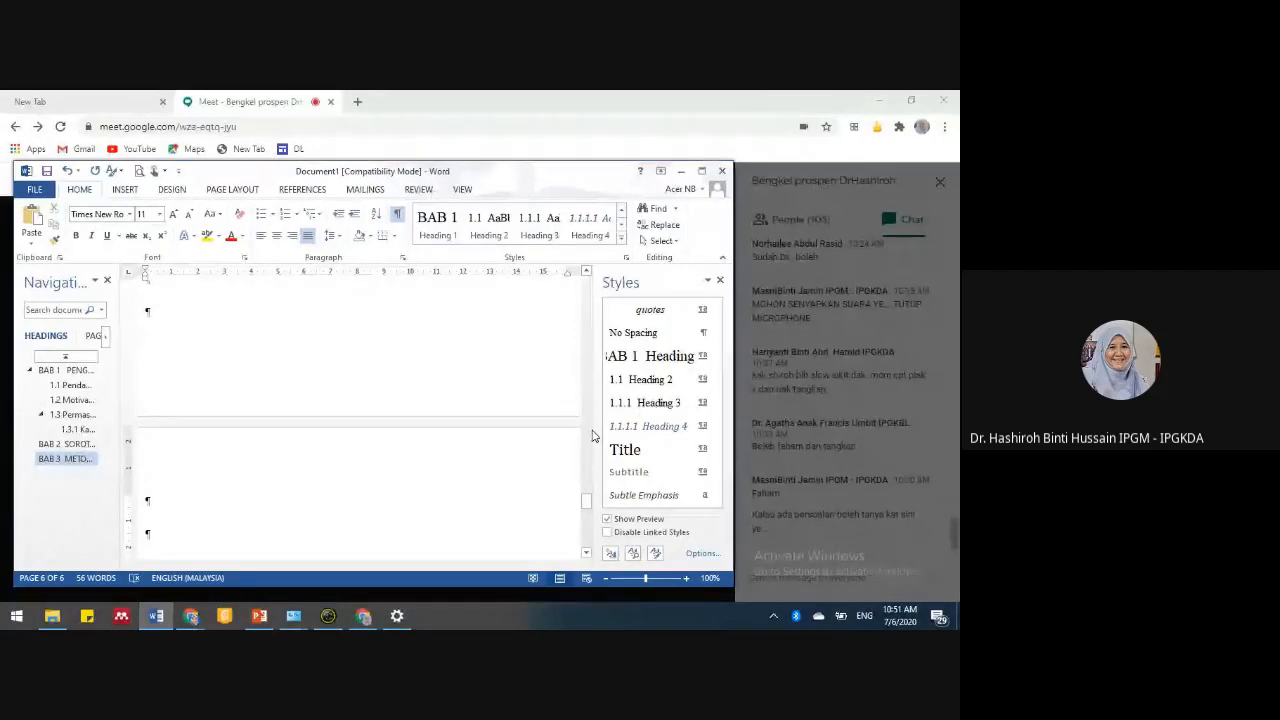
- Add a Heading 1 title reading "RUJUKAN" and remove its automatic chapter number
type("RUJUKAN")
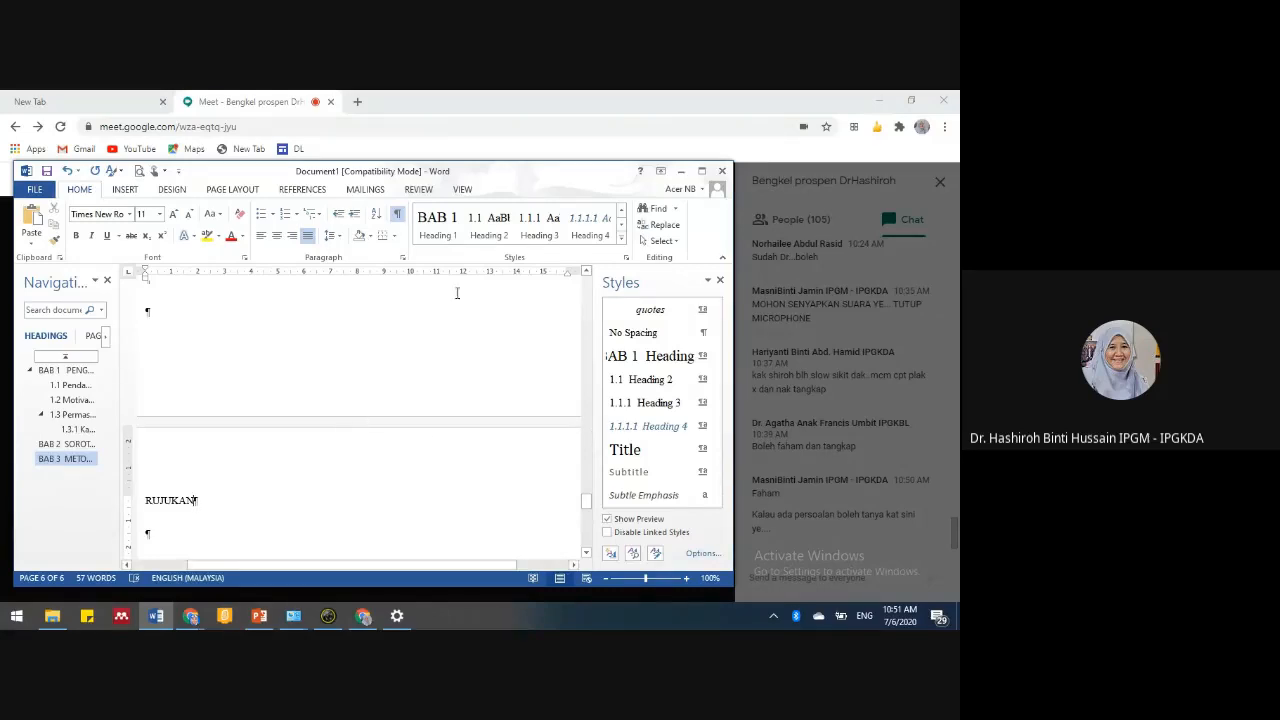
left_click(450, 232)
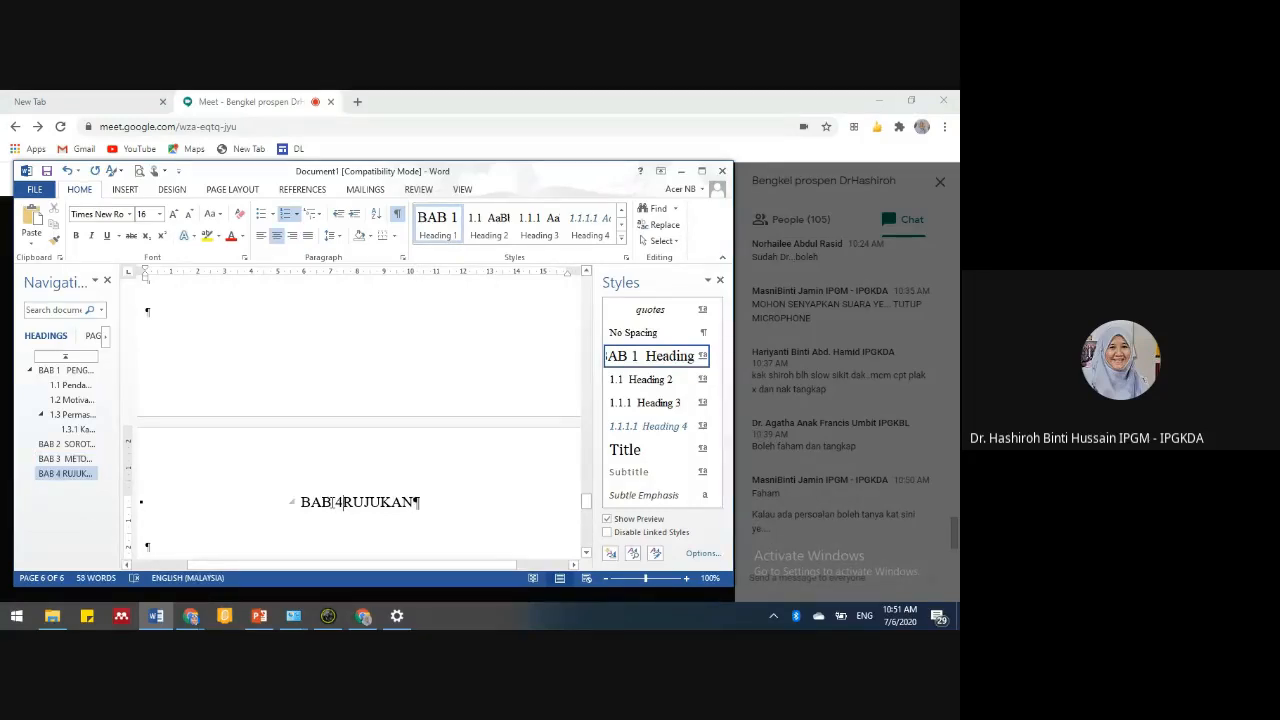
key("BackSpace")
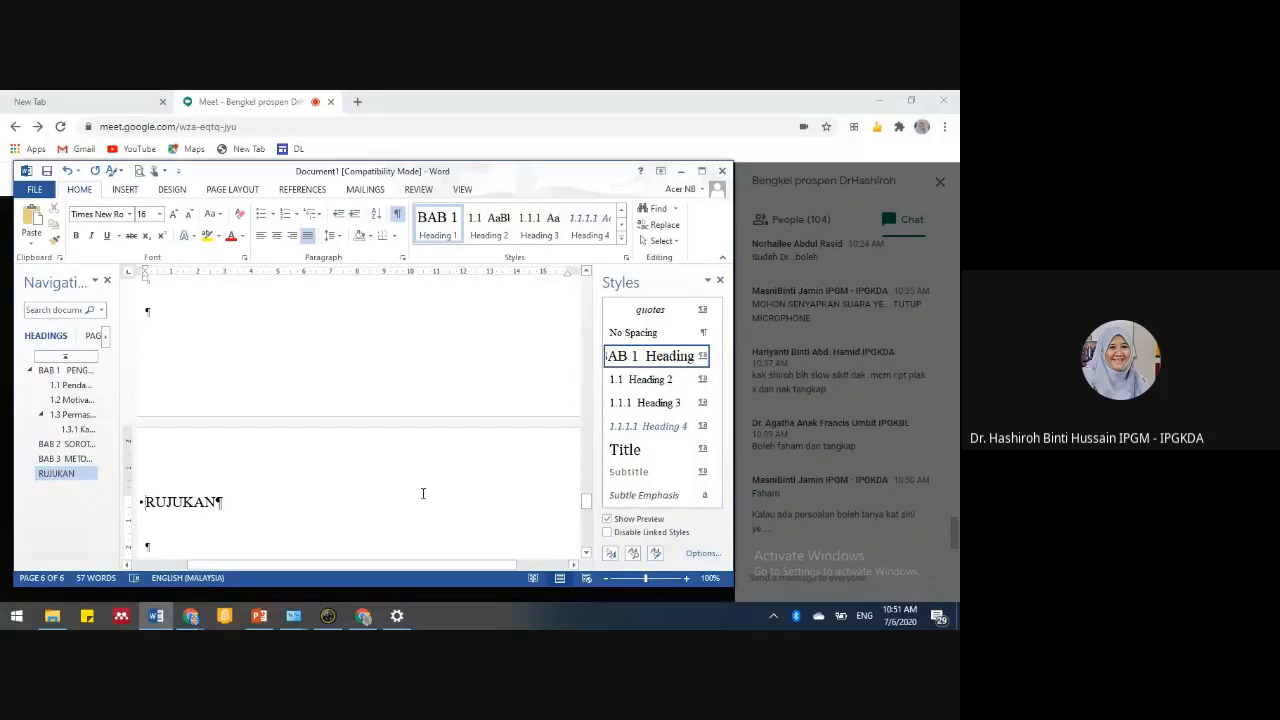
- Delete the four empty paragraphs above Abstract so that it starts at the beginning of page 2
scroll(420, 495, "up", 3)
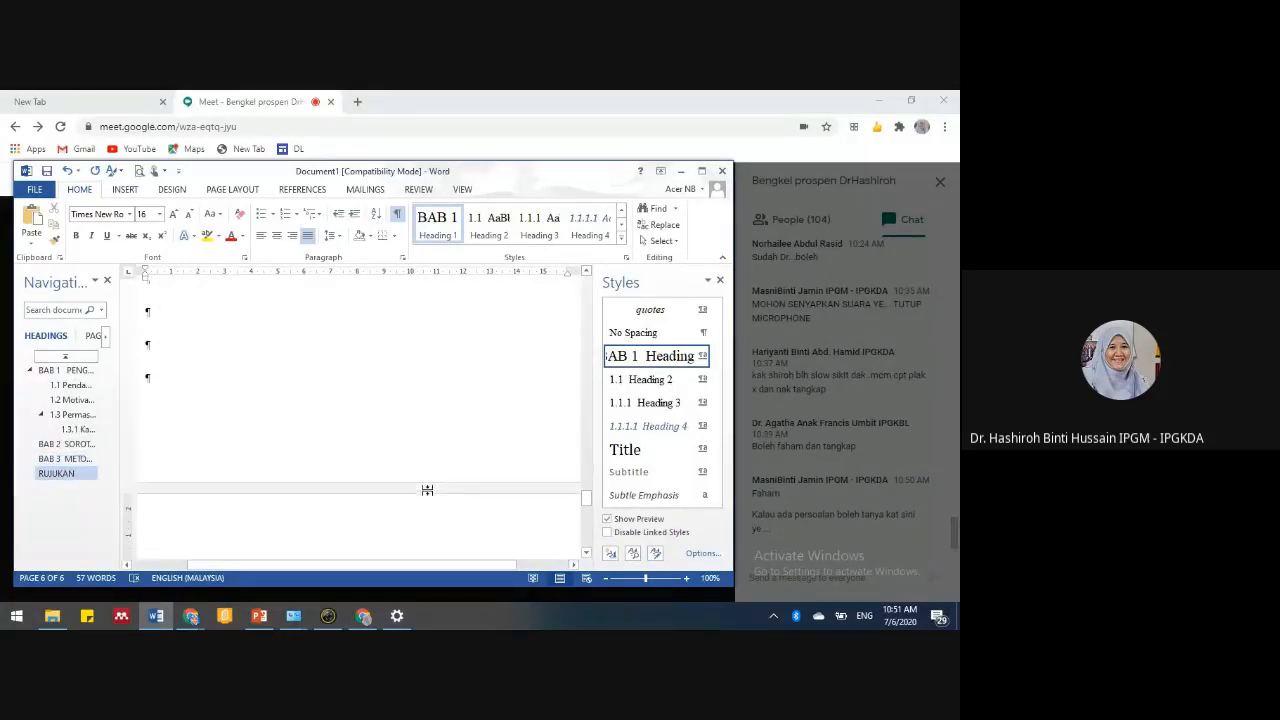
scroll(428, 490, "up", 5)
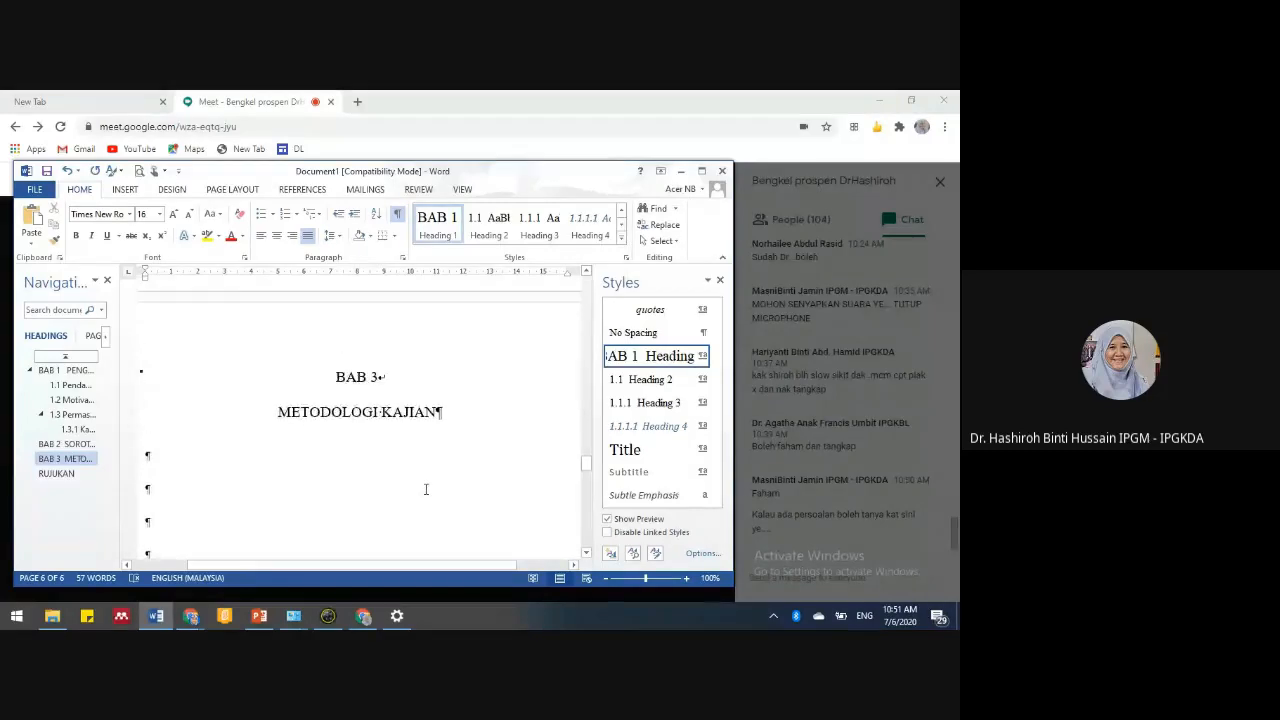
scroll(425, 489, "up", 10)
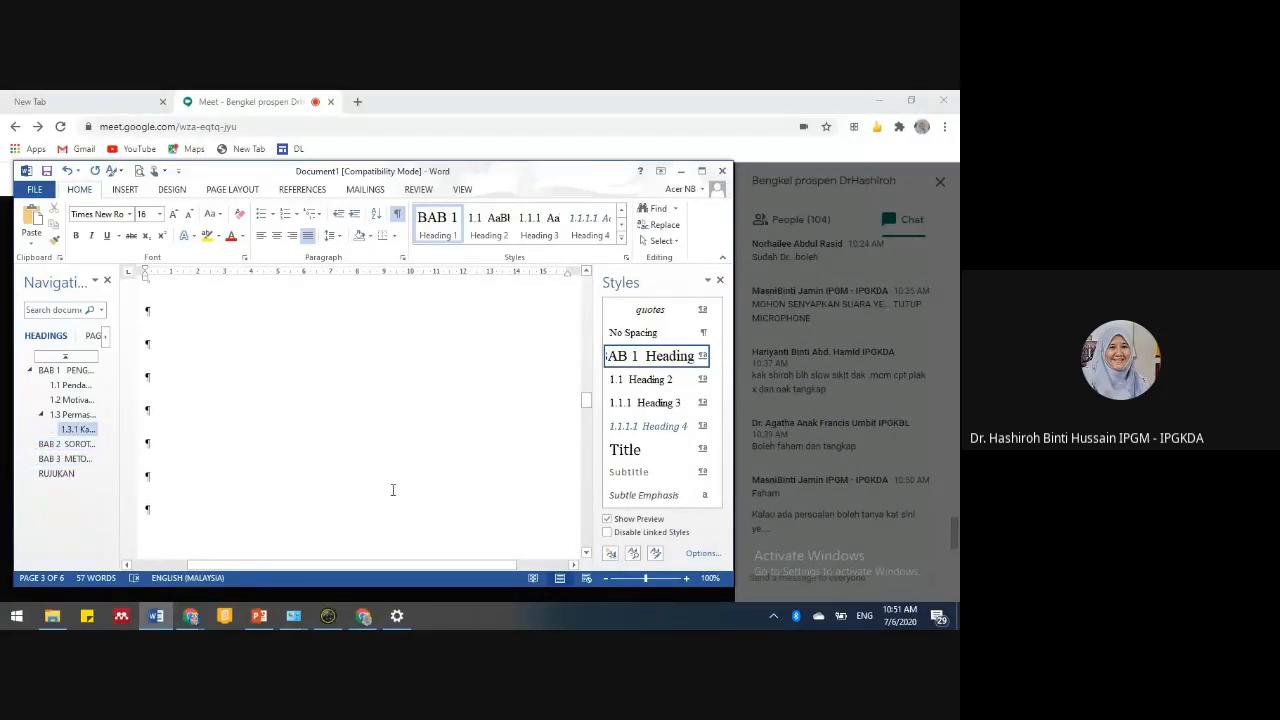
scroll(359, 497, "up", 10)
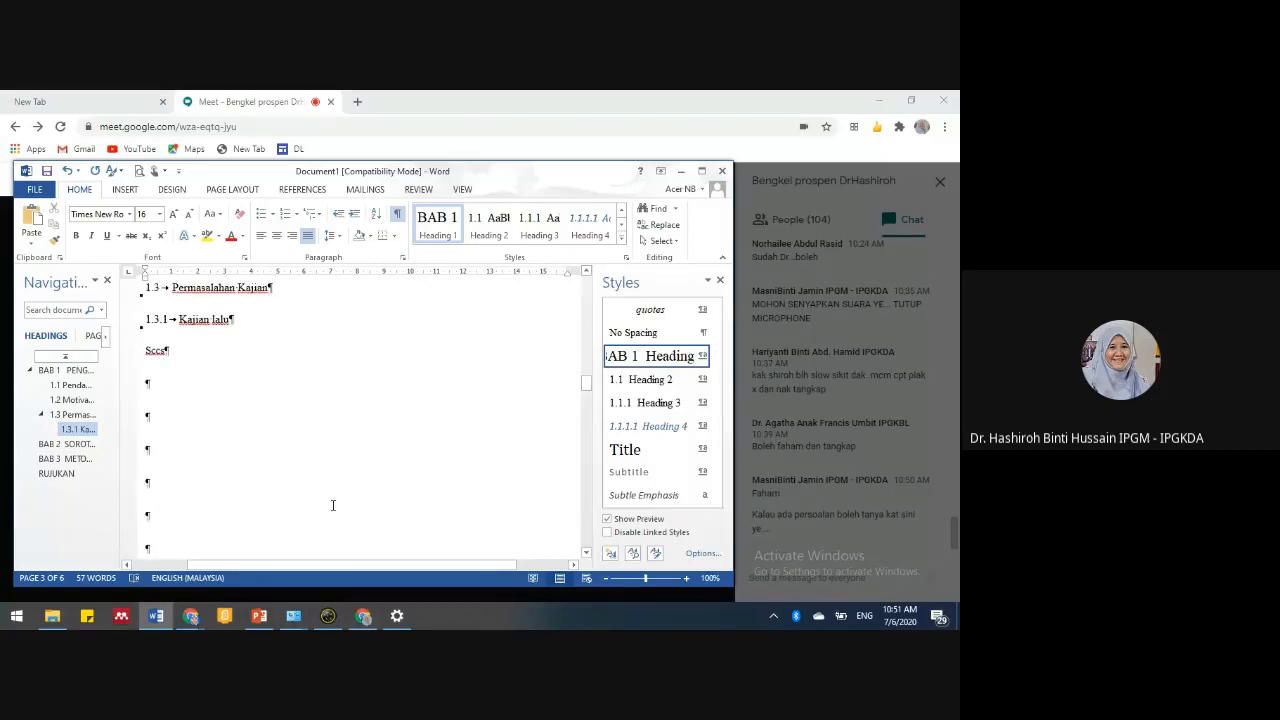
scroll(313, 499, "up", 10)
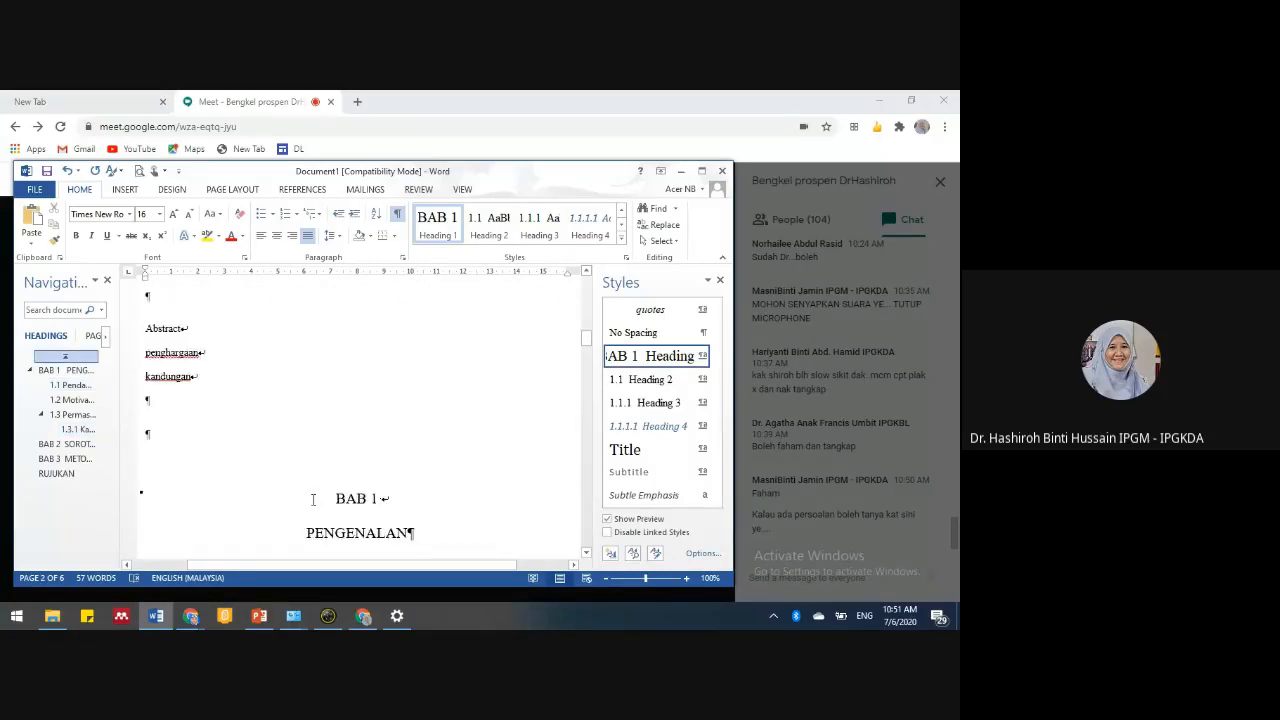
scroll(316, 492, "up", 5)
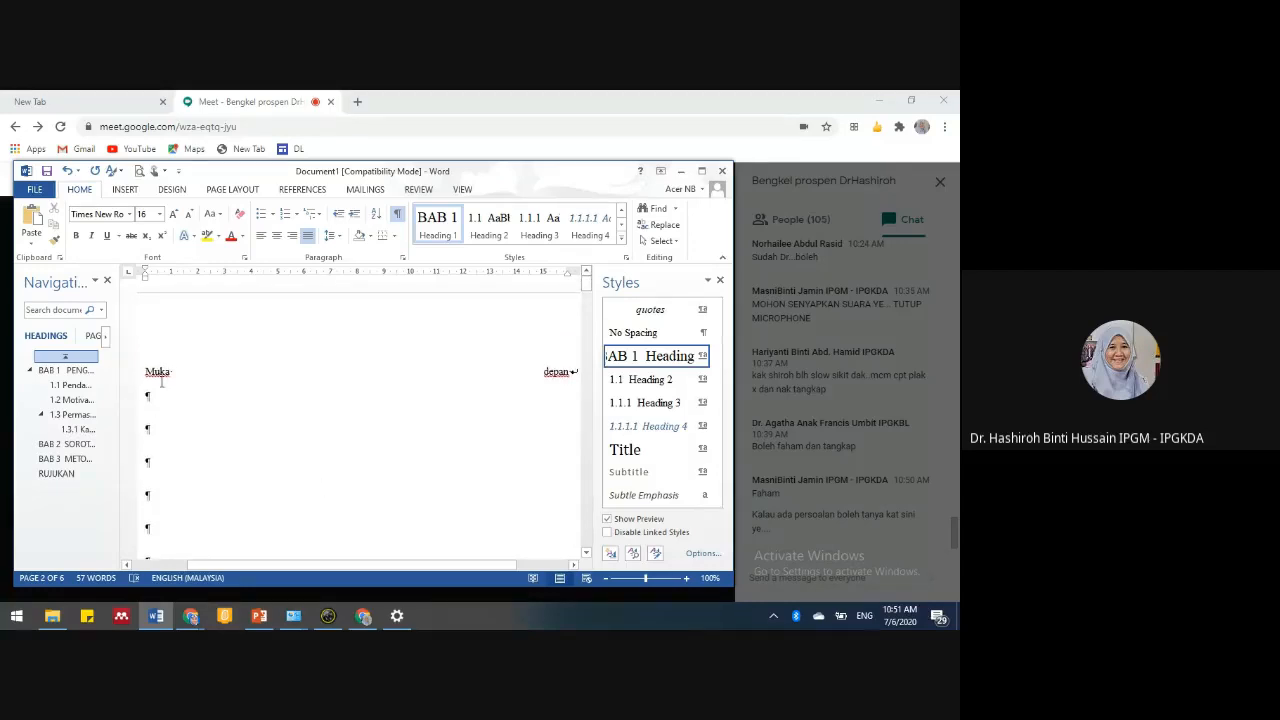
left_click(203, 434)
scroll(204, 435, "down", 8)
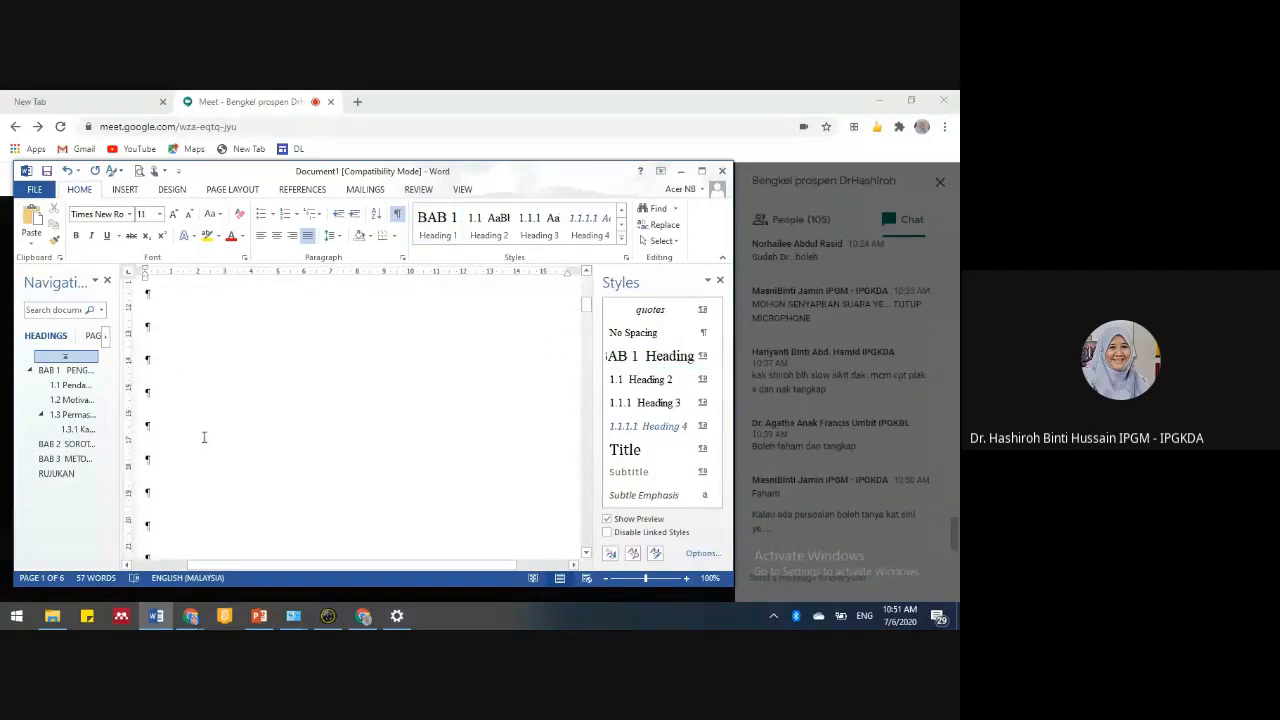
scroll(205, 436, "down", 5)
scroll(207, 434, "up", 1)
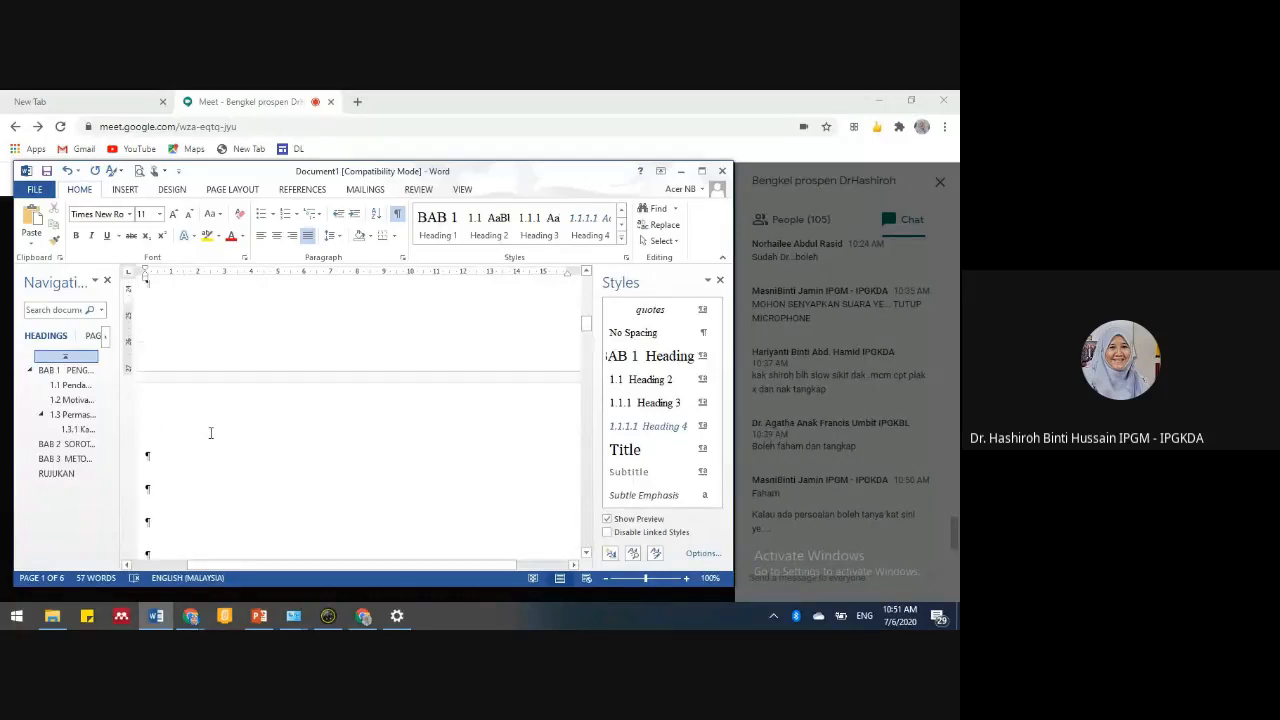
left_click(173, 394)
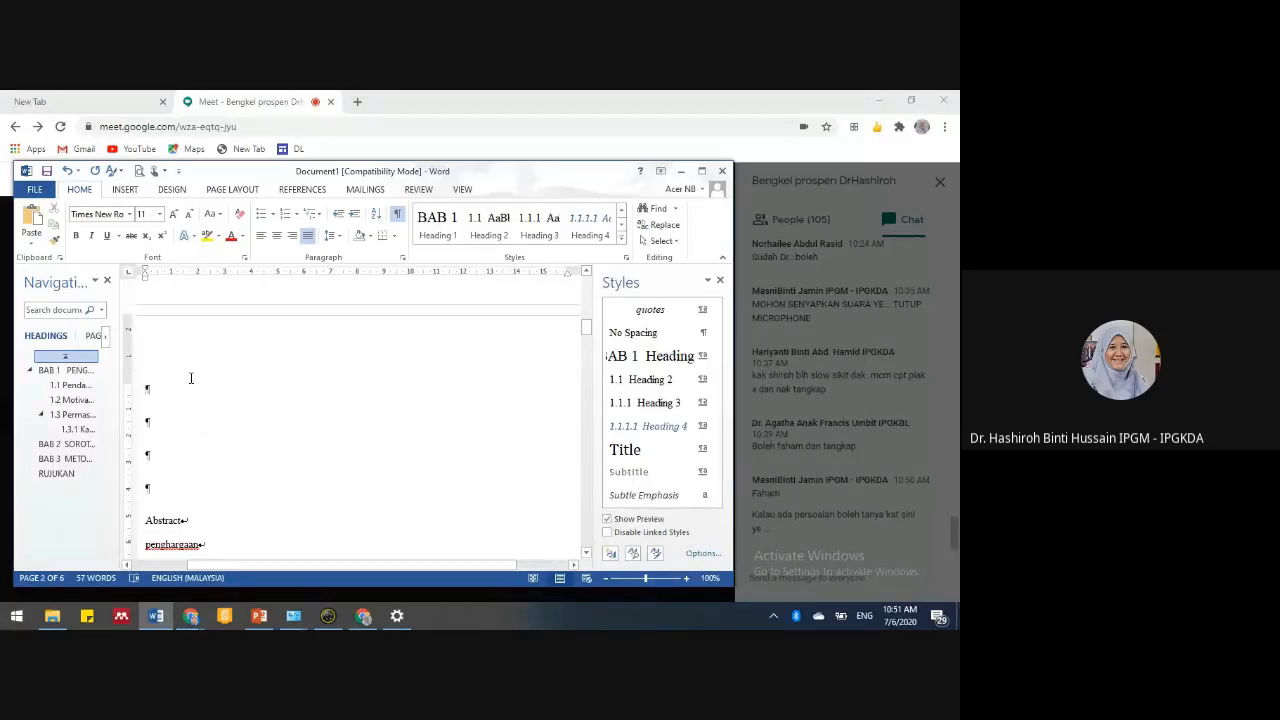
key("Delete")
key("Delete")
key("Delete")
key("Delete")
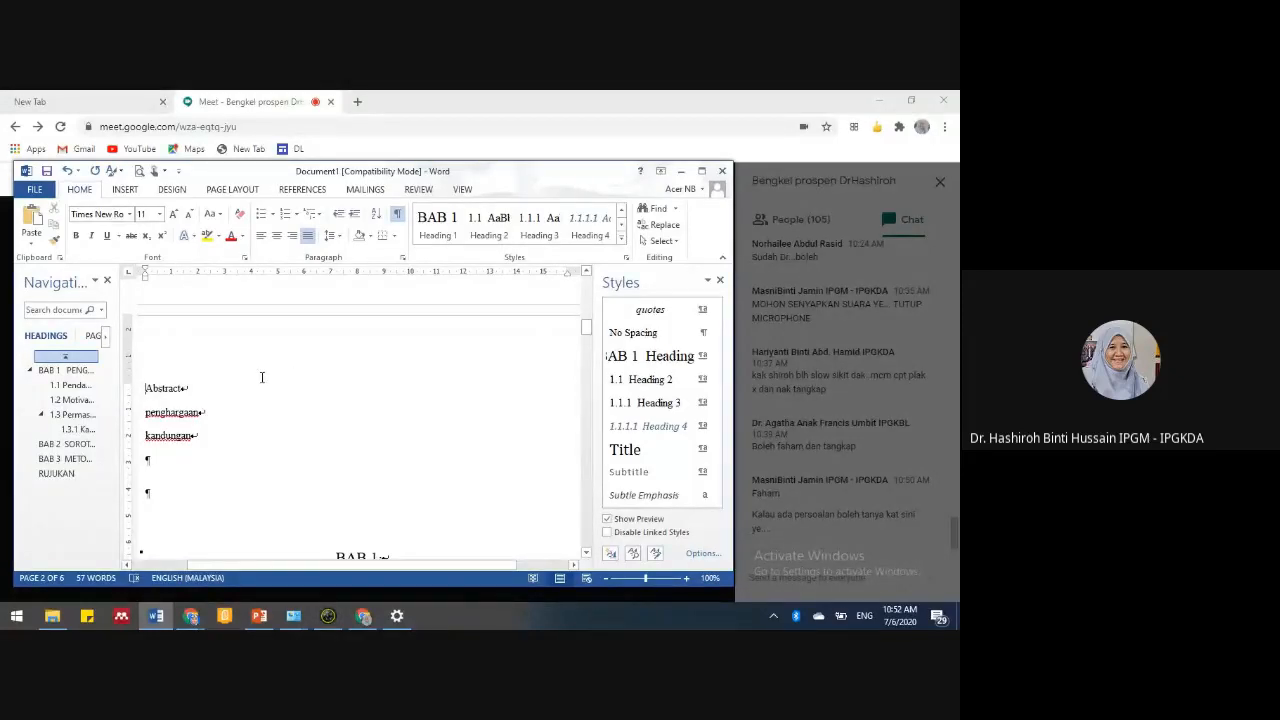
- Apply Heading 1 to the Abstract, penghargaan and kandungan block and remove its automatic chapter number
key("ctrl+alt+1")
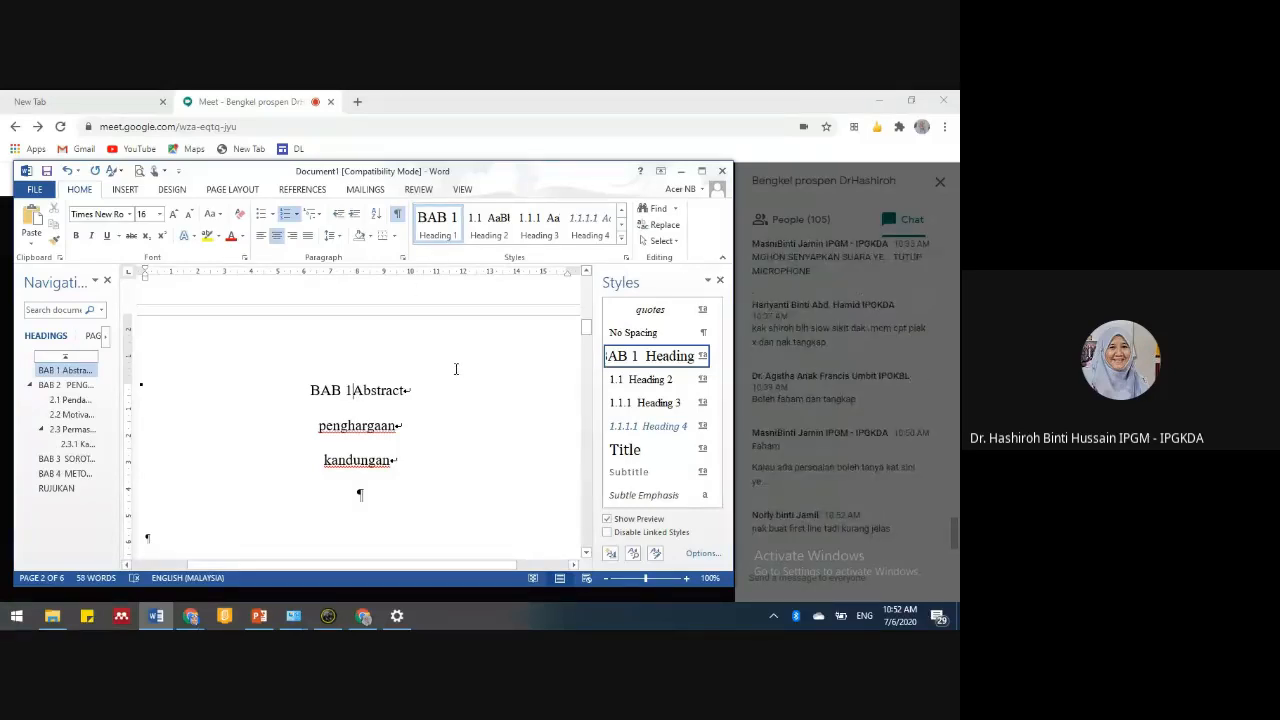
key("BackSpace")
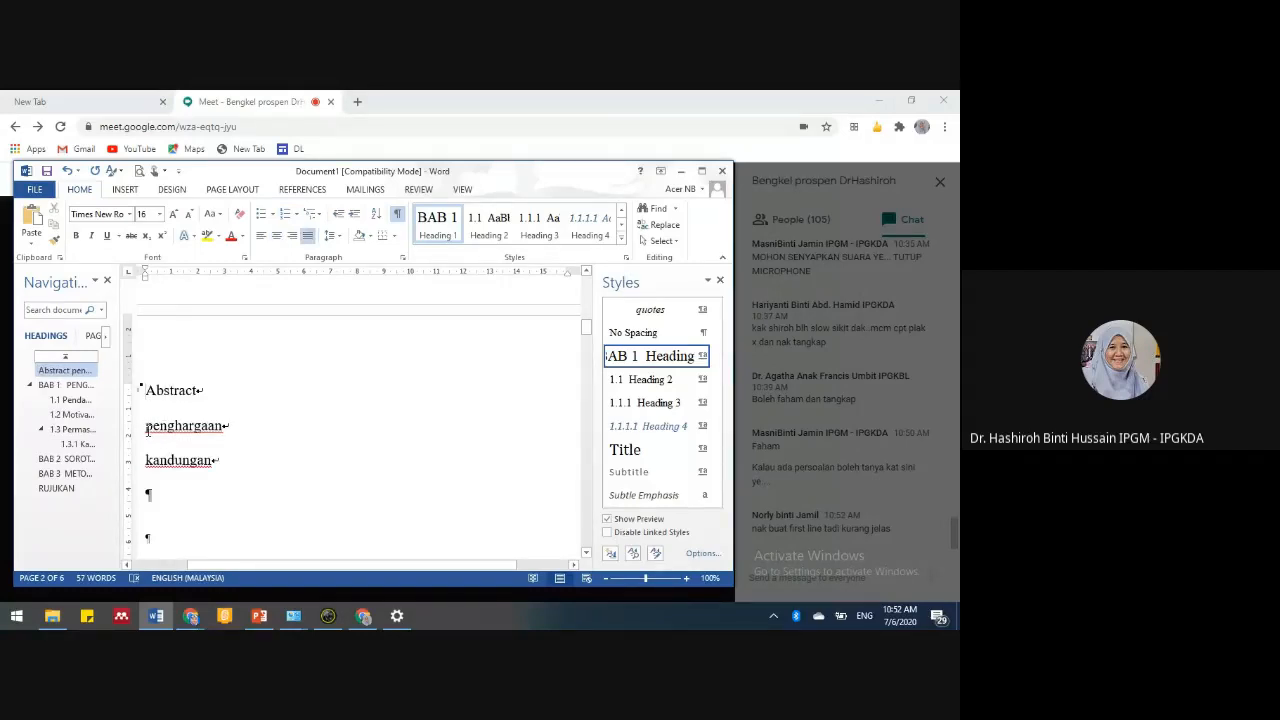
- Separate penghargaan from Abstract with paragraph breaks, moving it to the next page, and reapply Heading 1 to it
key("Return")
key("Return")
key("Return")
key("Return")
key("Return")
key("Return")
key("Return")
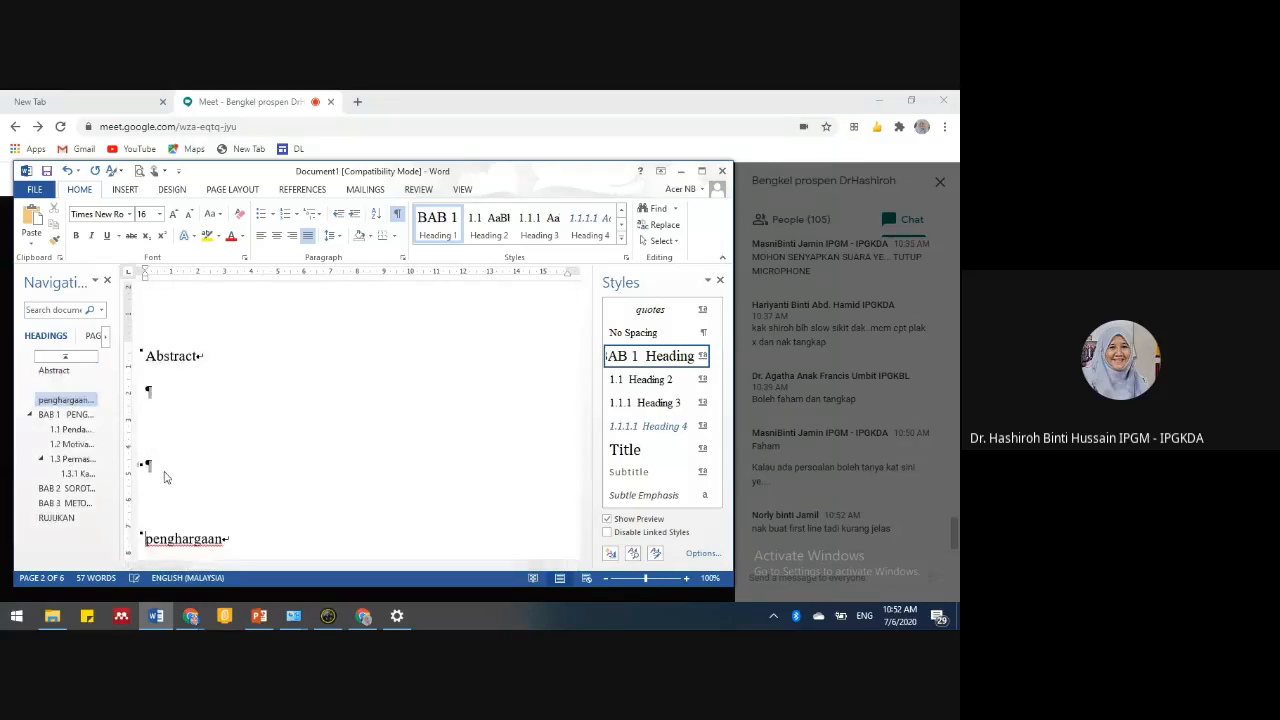
key("Return")
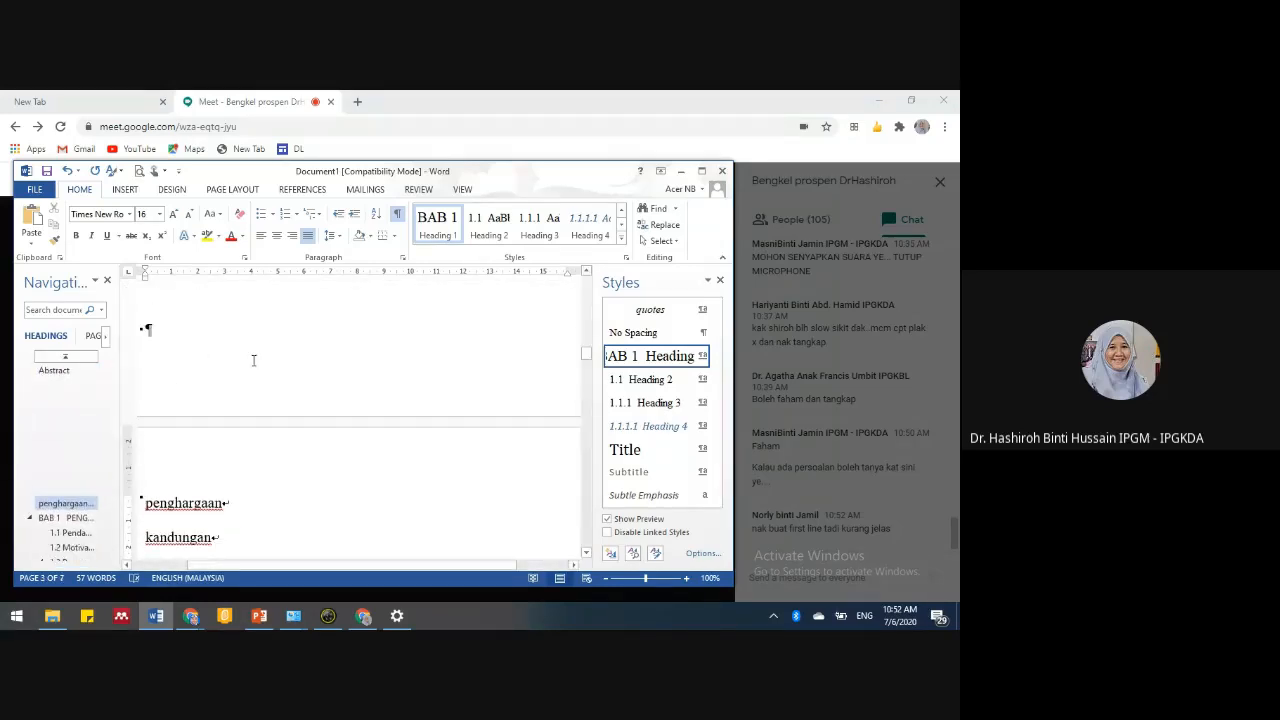
left_click(430, 228)
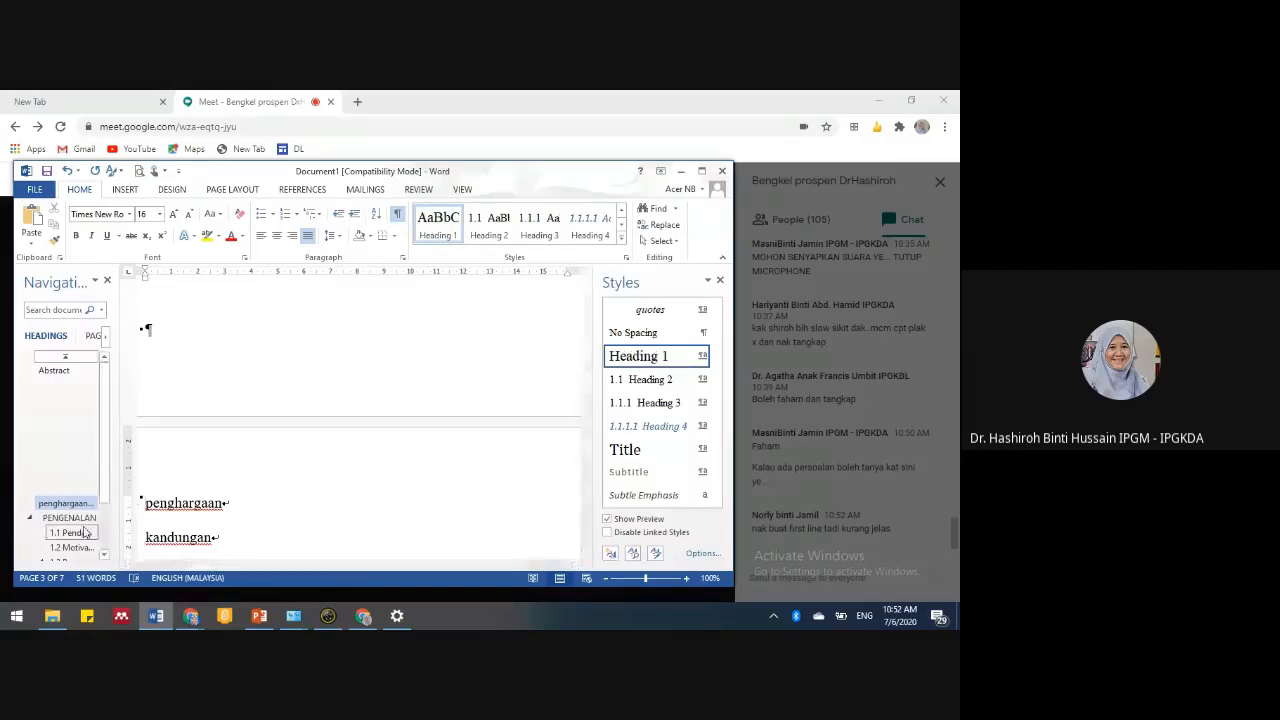
- Go to the PENGENALAN chapter title and undo the last heading change that stripped its chapter number and centring
left_click(70, 518)
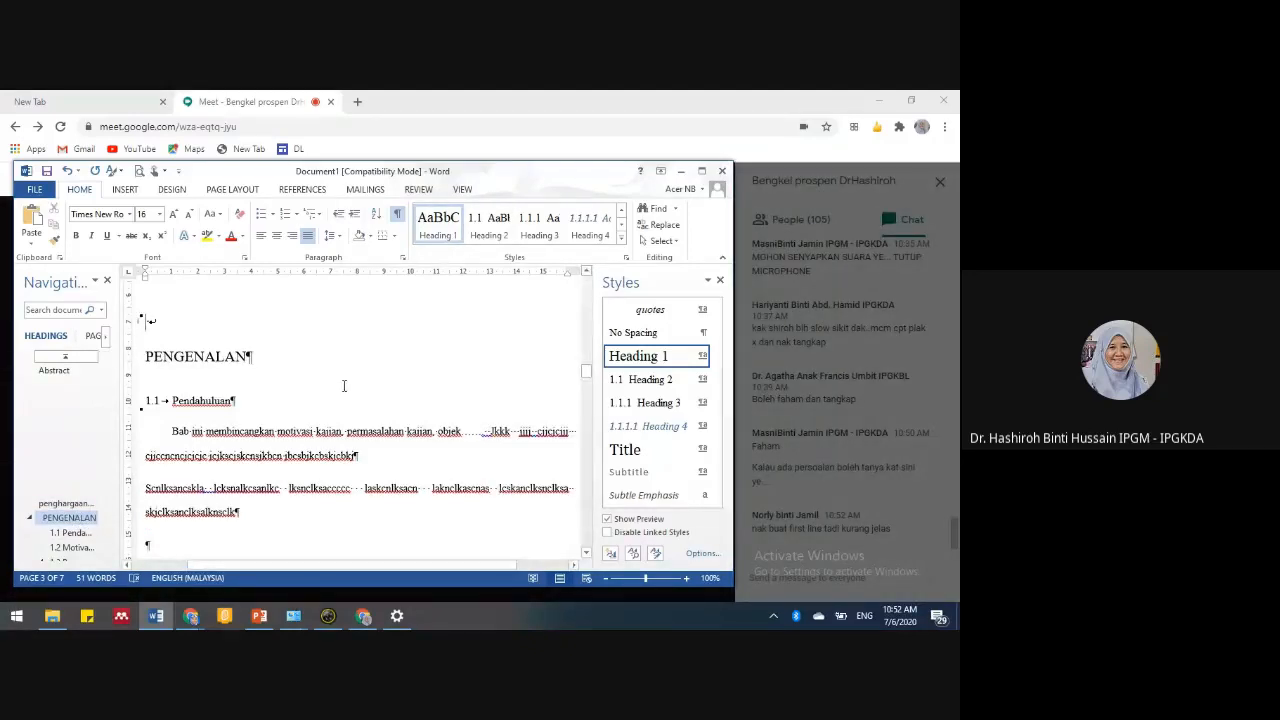
key("ctrl+z")
scroll(321, 371, "up", 2)
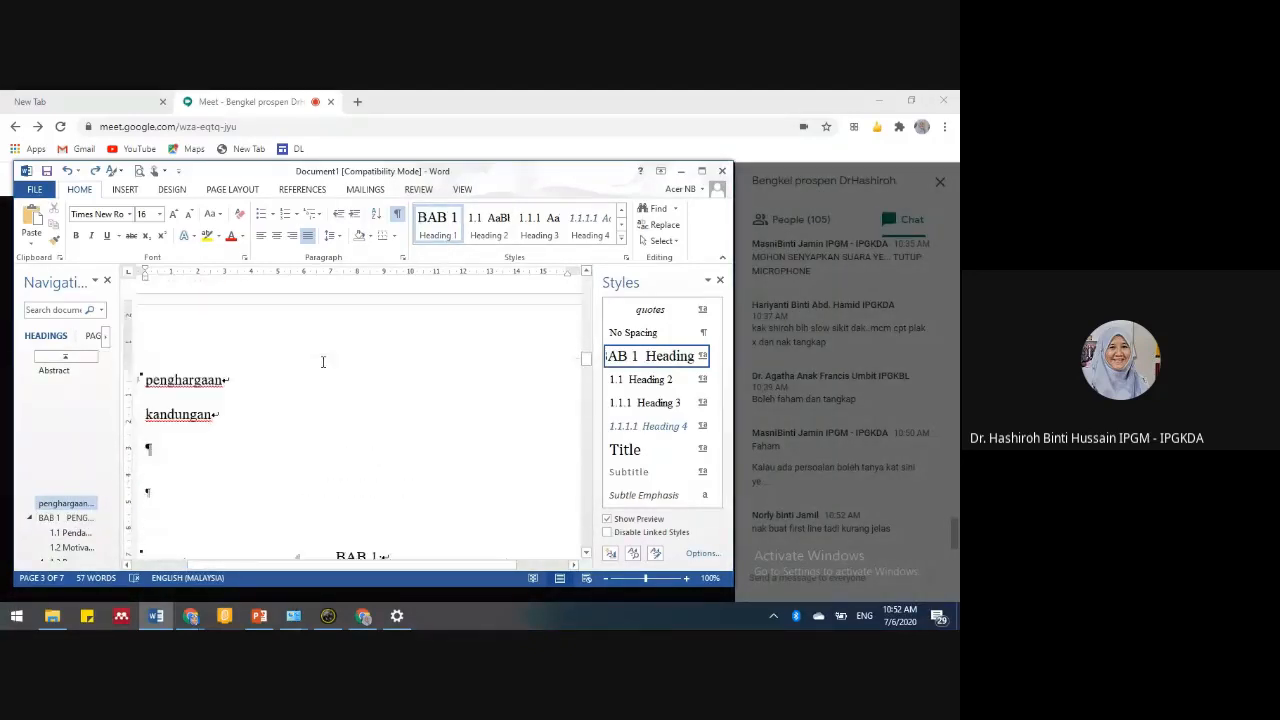
scroll(323, 362, "down", 8)
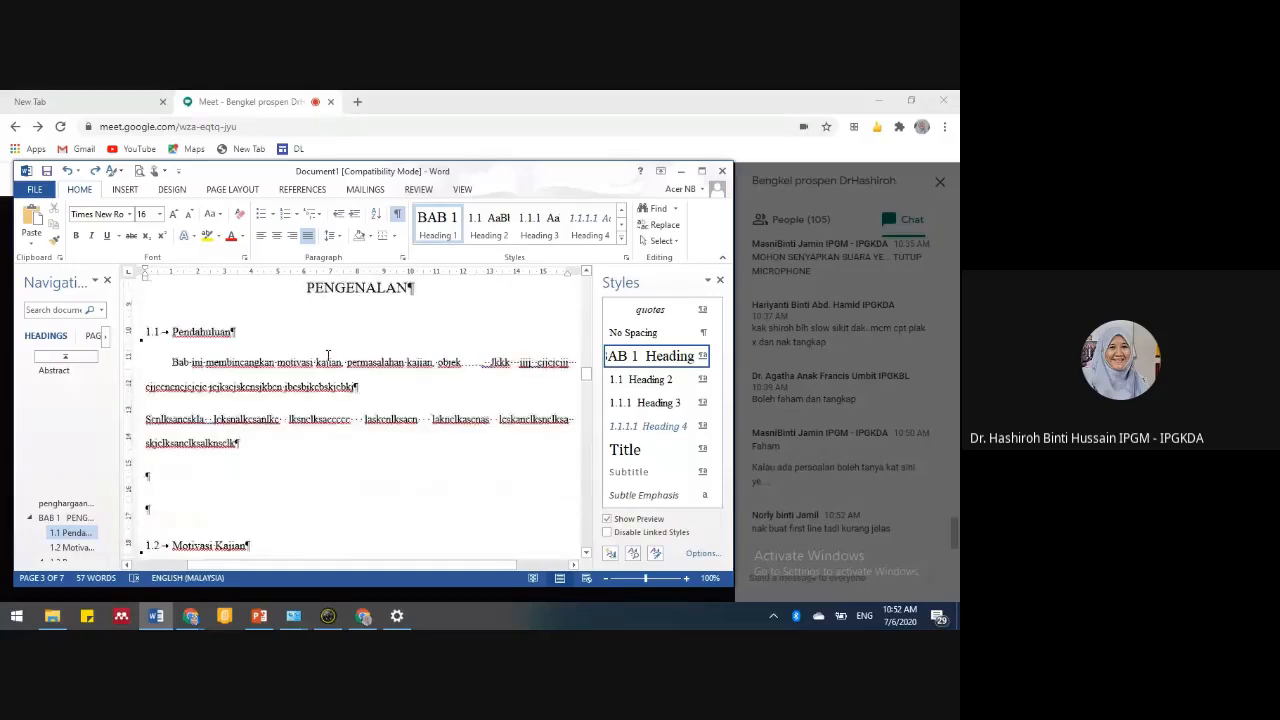
scroll(274, 381, "up", 2)
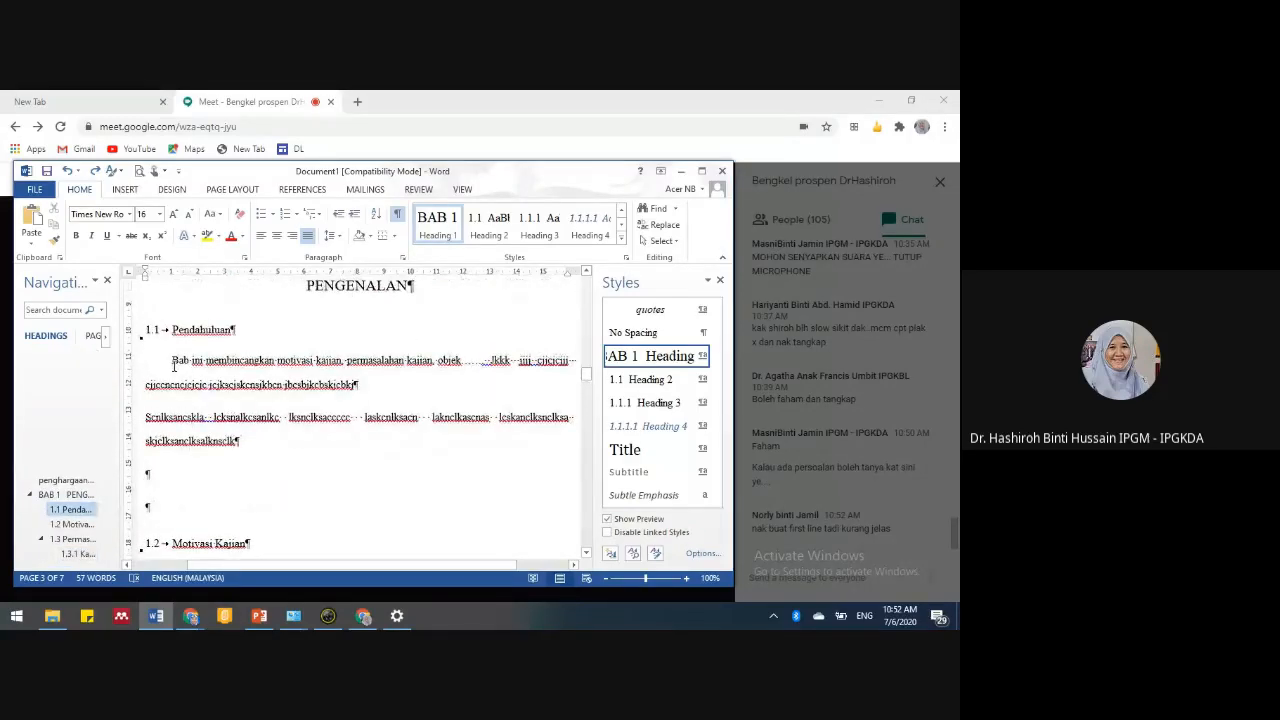
- Insert extra empty paragraphs below the second body paragraph of section 1.1 Pendahuluan
left_click(240, 455)
key("Return")
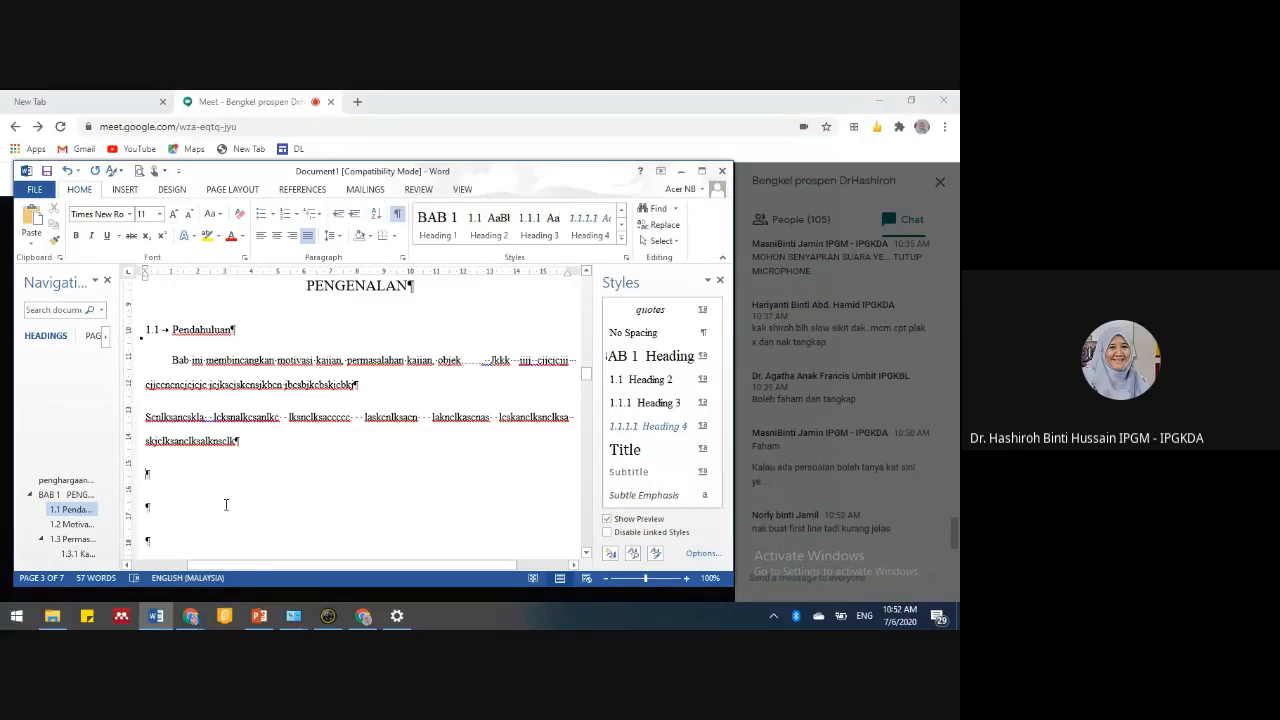
scroll(226, 505, "down", 1)
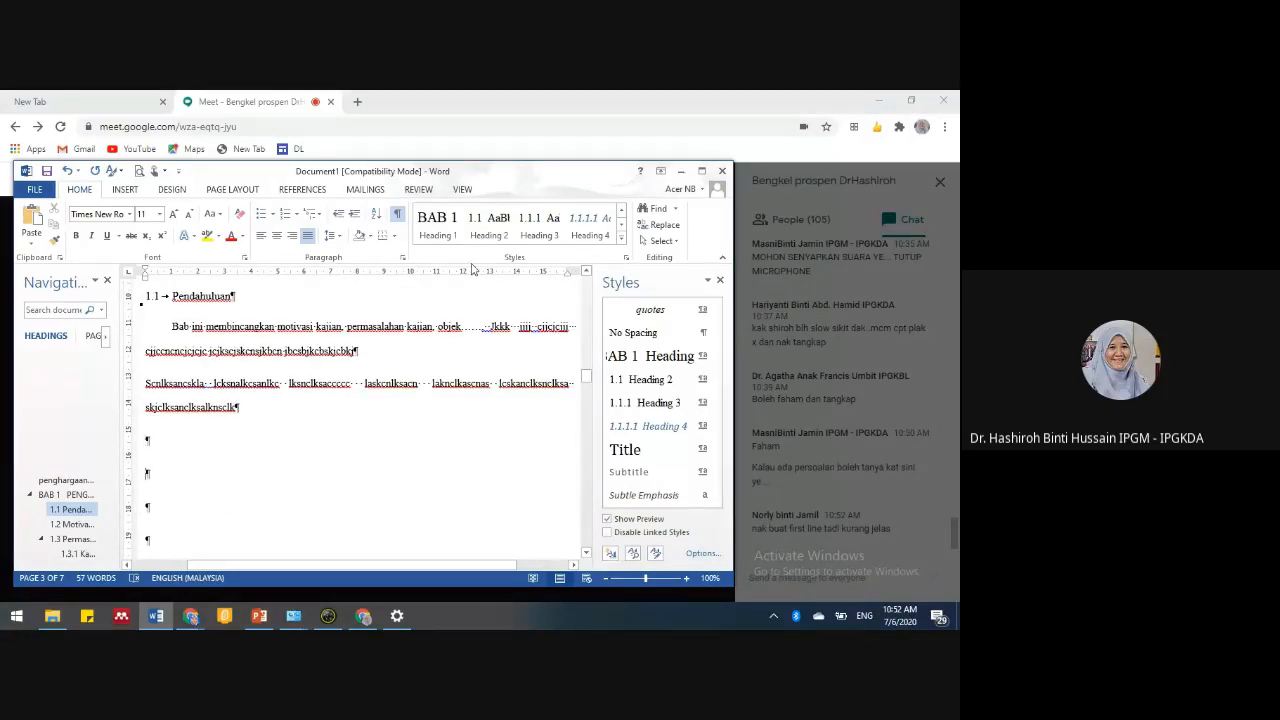
- Create a new style named "First line" from the empty paragraph's formatting and enable automatic updating for it
left_click(627, 258)
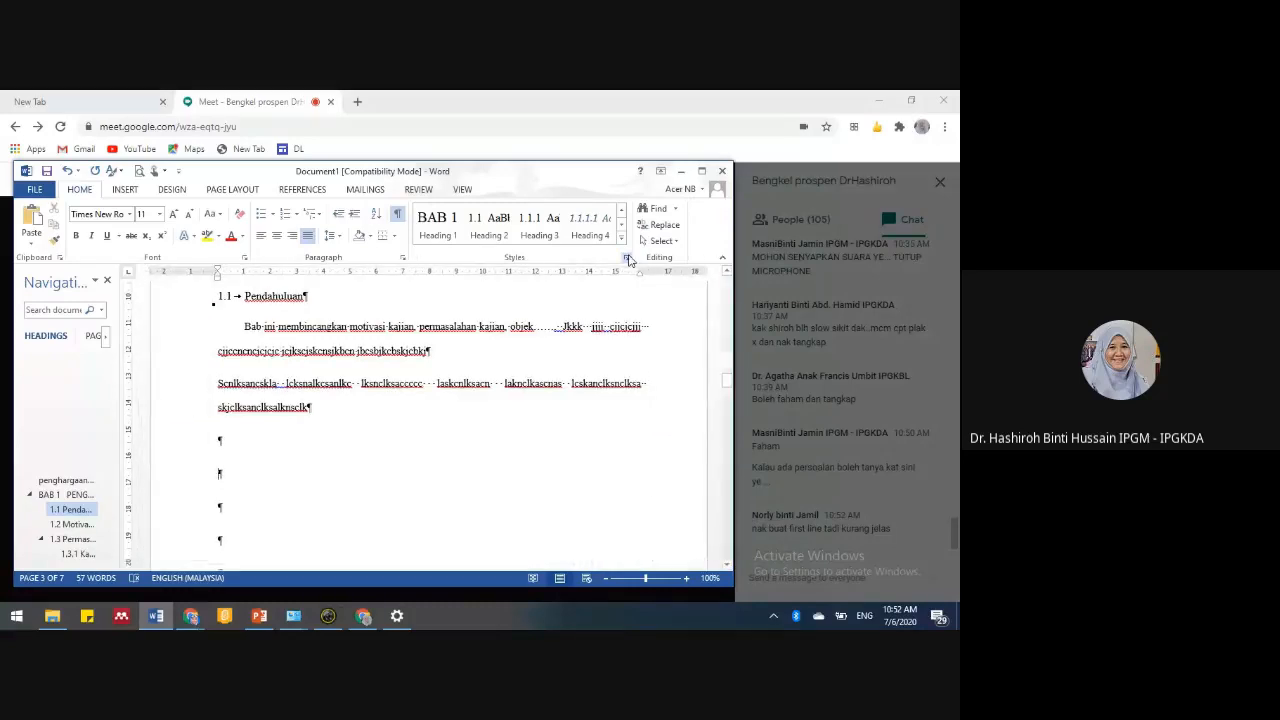
left_click(627, 258)
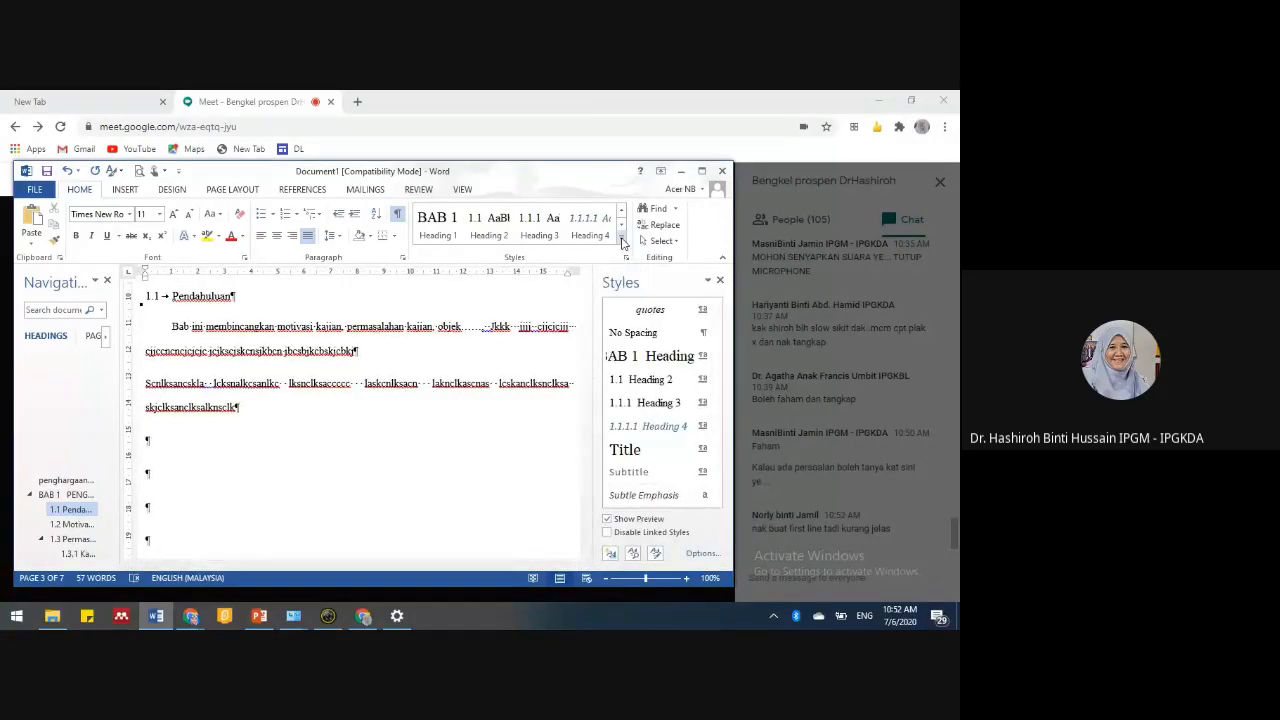
left_click(621, 237)
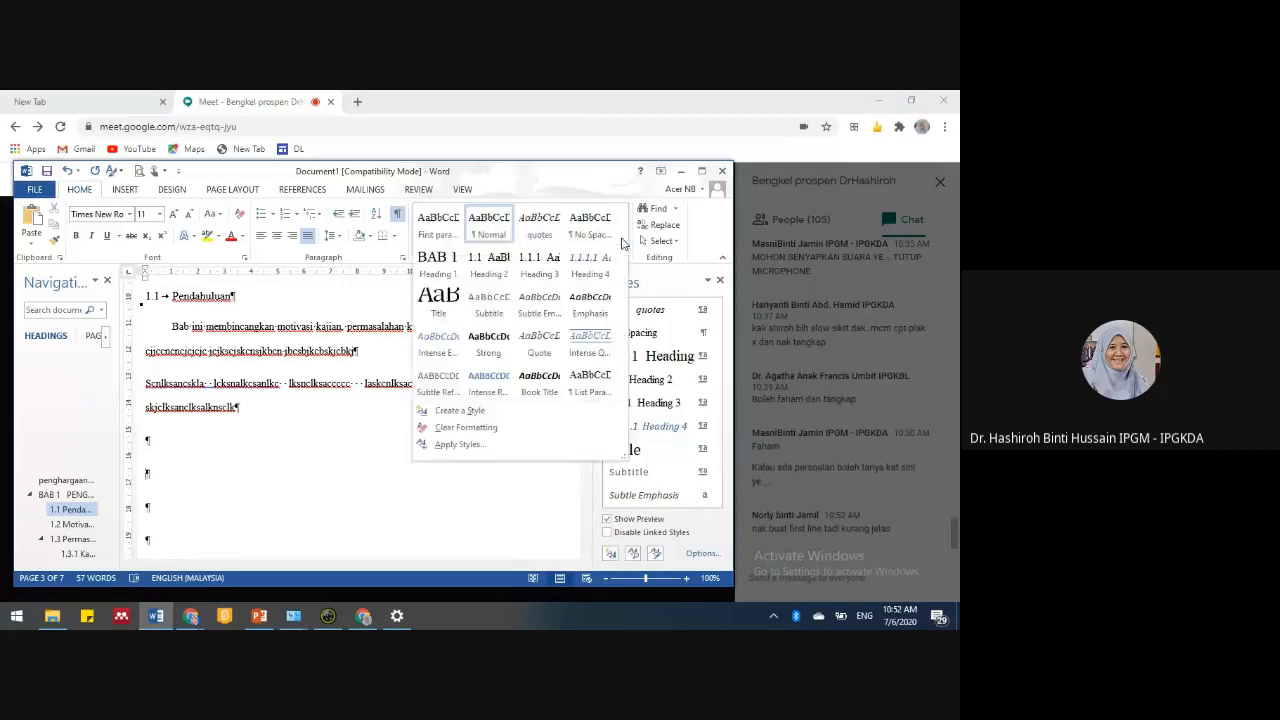
left_click(458, 412)
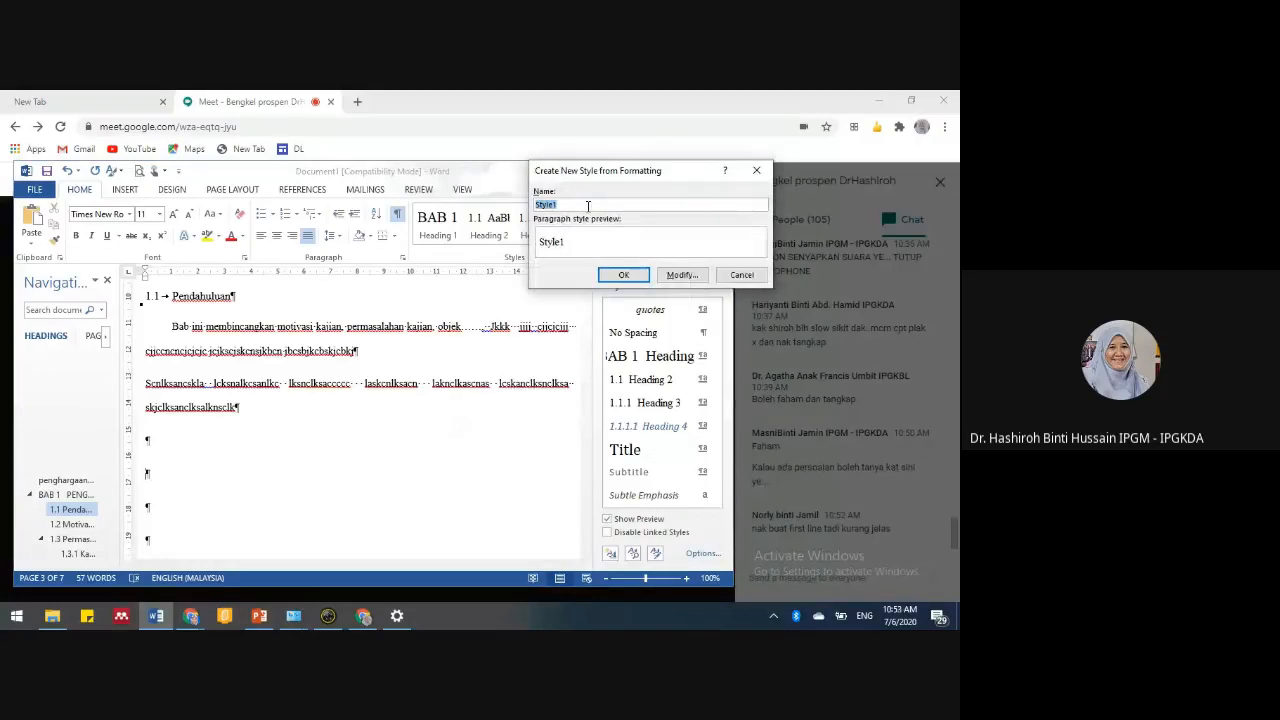
type("First lin")
left_click(682, 276)
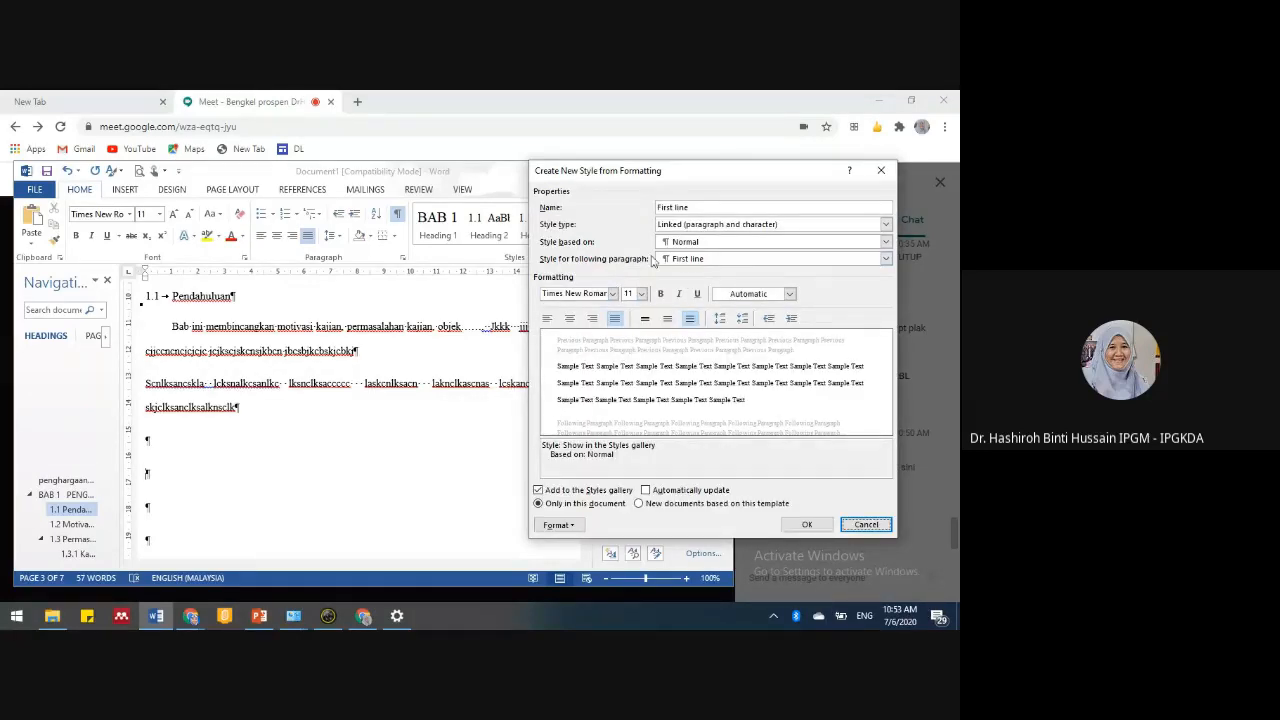
left_click(652, 491)
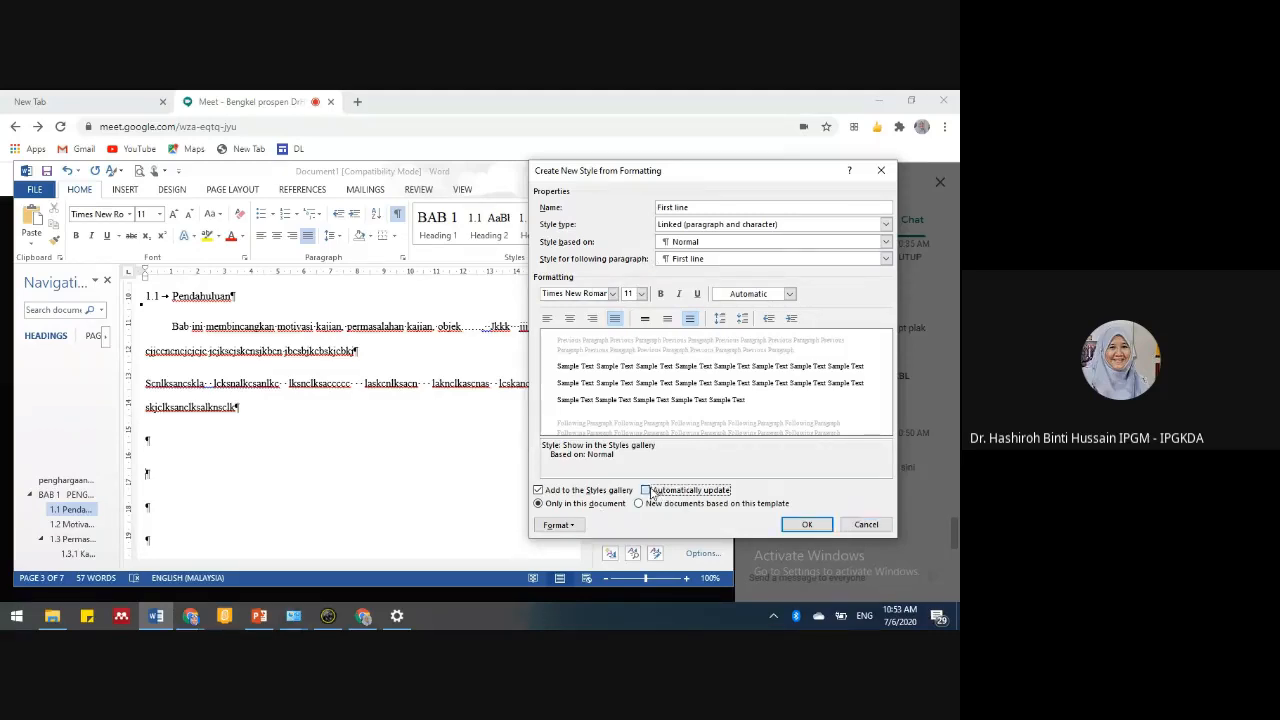
- Give the First line style a special first-line indent of 1 cm and save the style
left_click(566, 530)
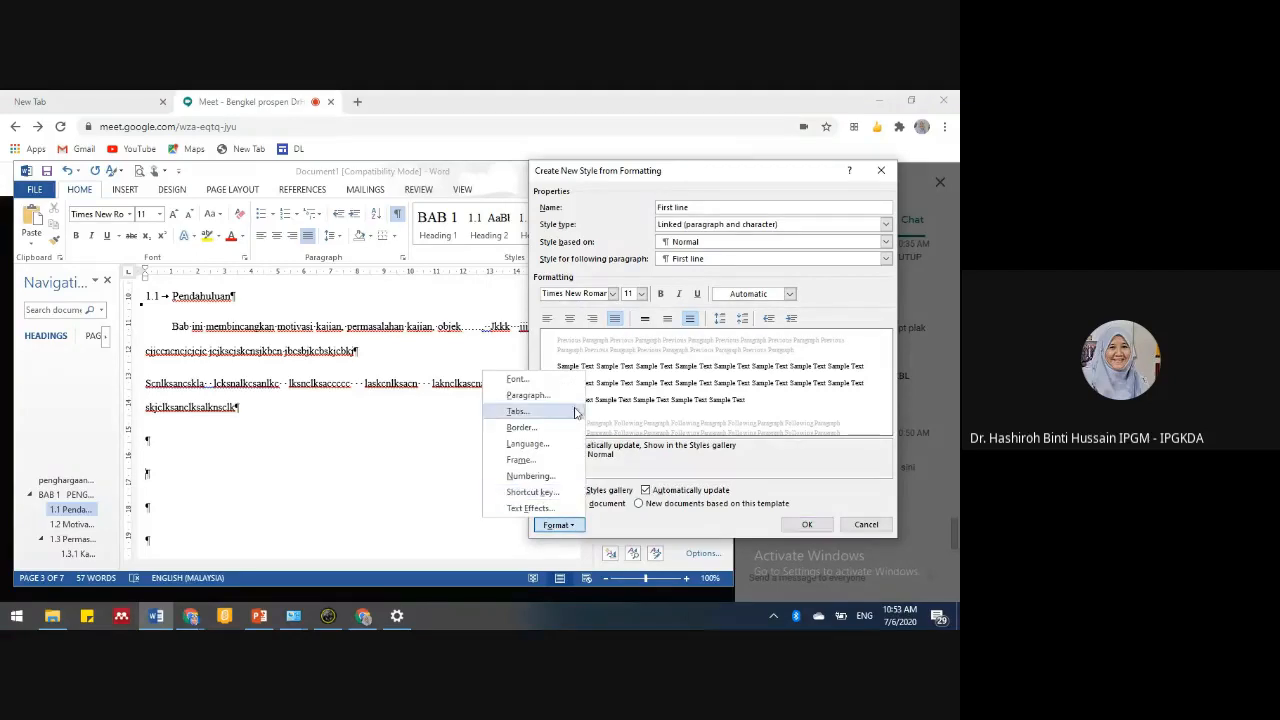
left_click(553, 397)
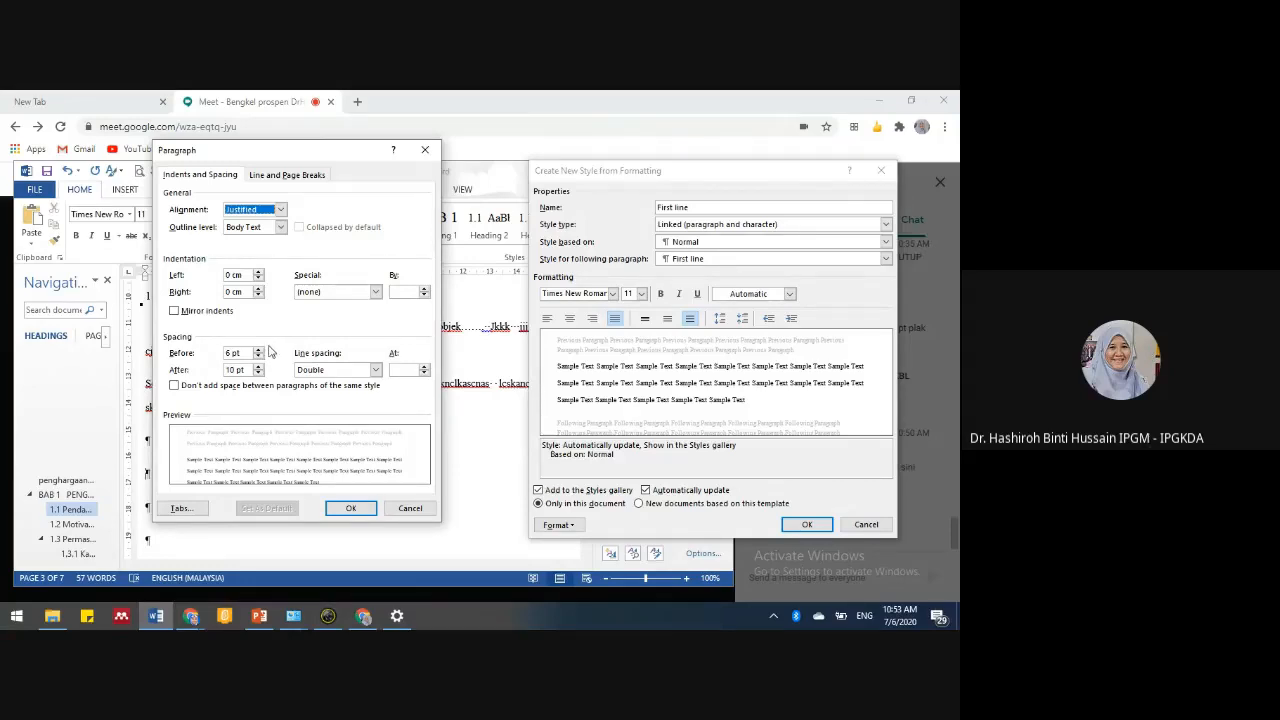
left_click(376, 292)
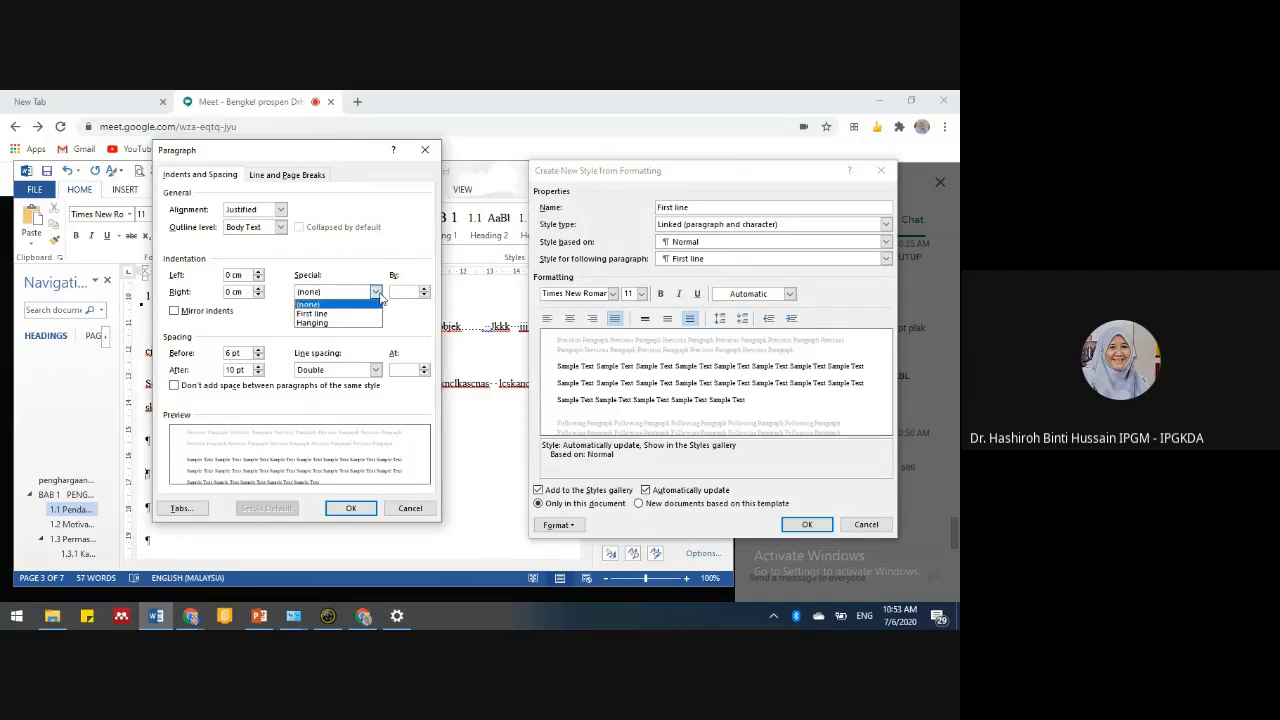
left_click(372, 305)
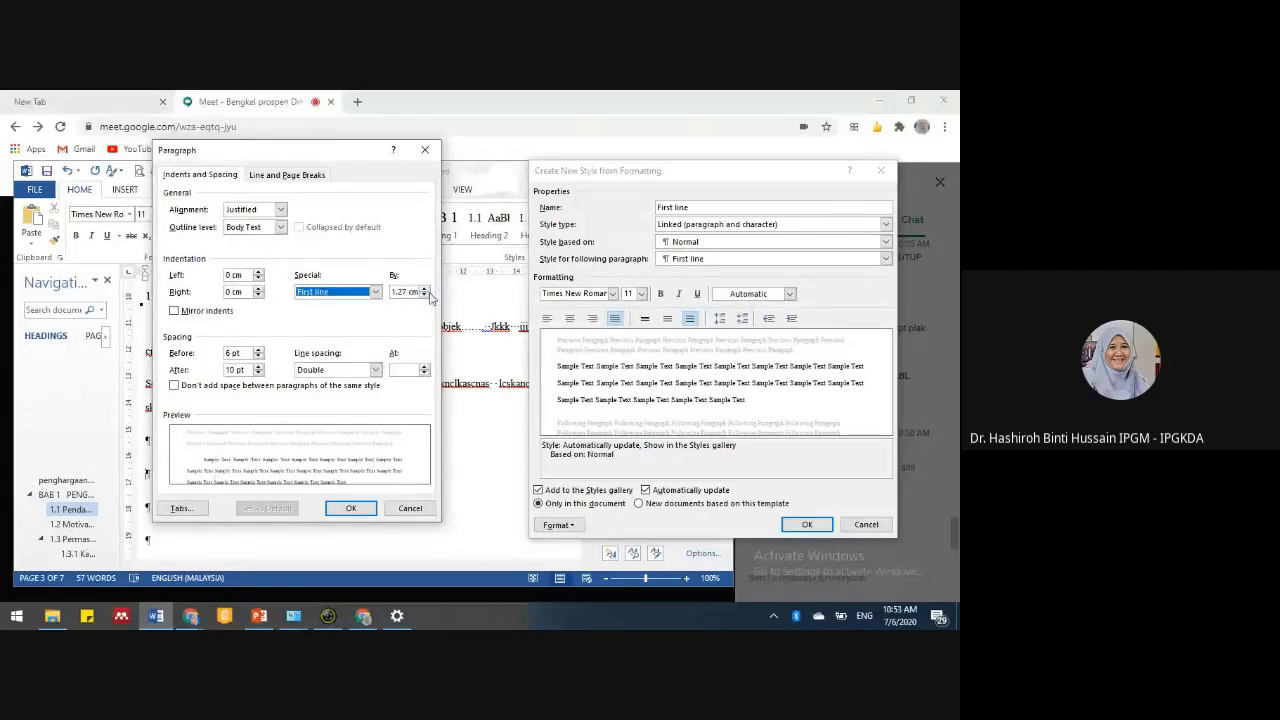
left_click(425, 296)
left_click(425, 296)
left_click(425, 296)
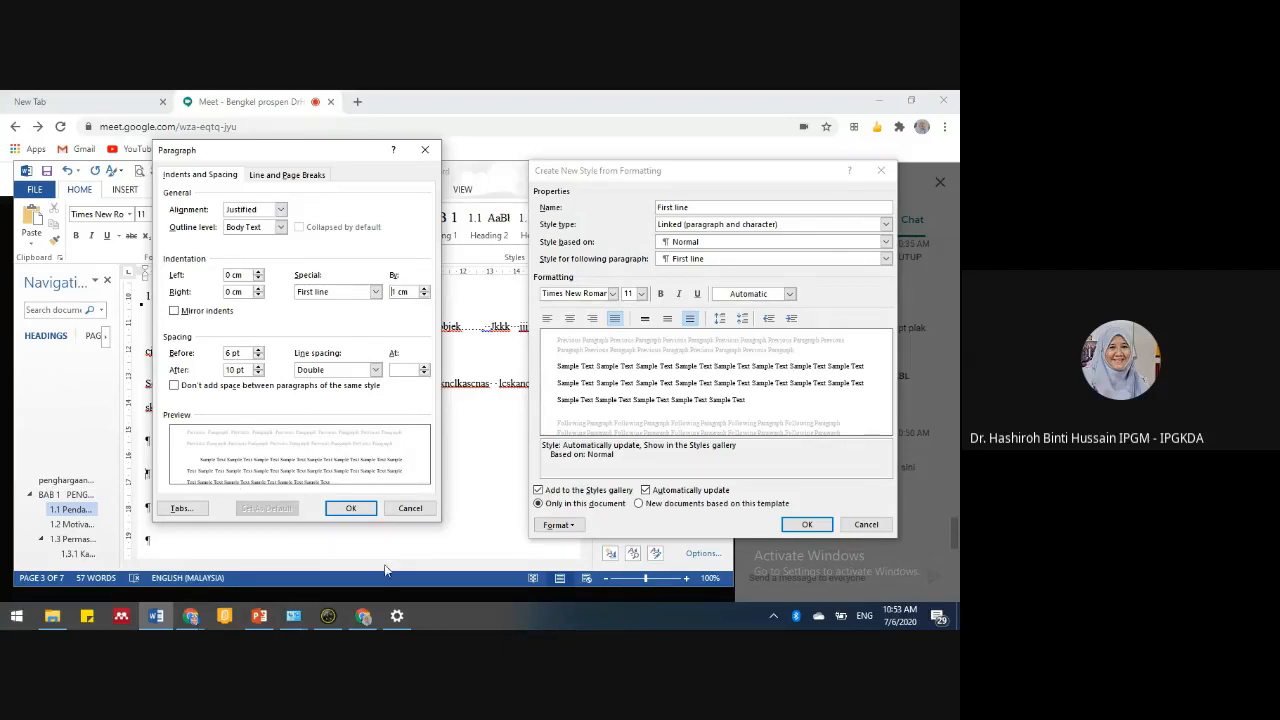
left_click(348, 509)
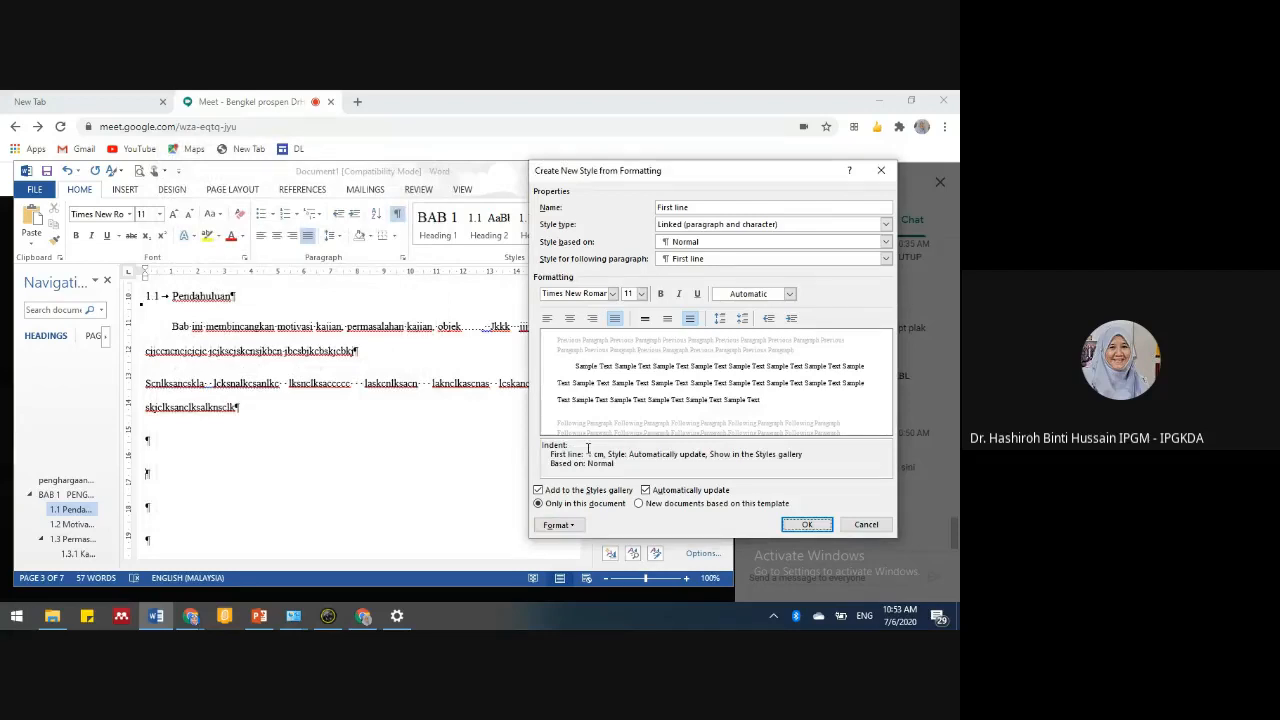
left_click(797, 524)
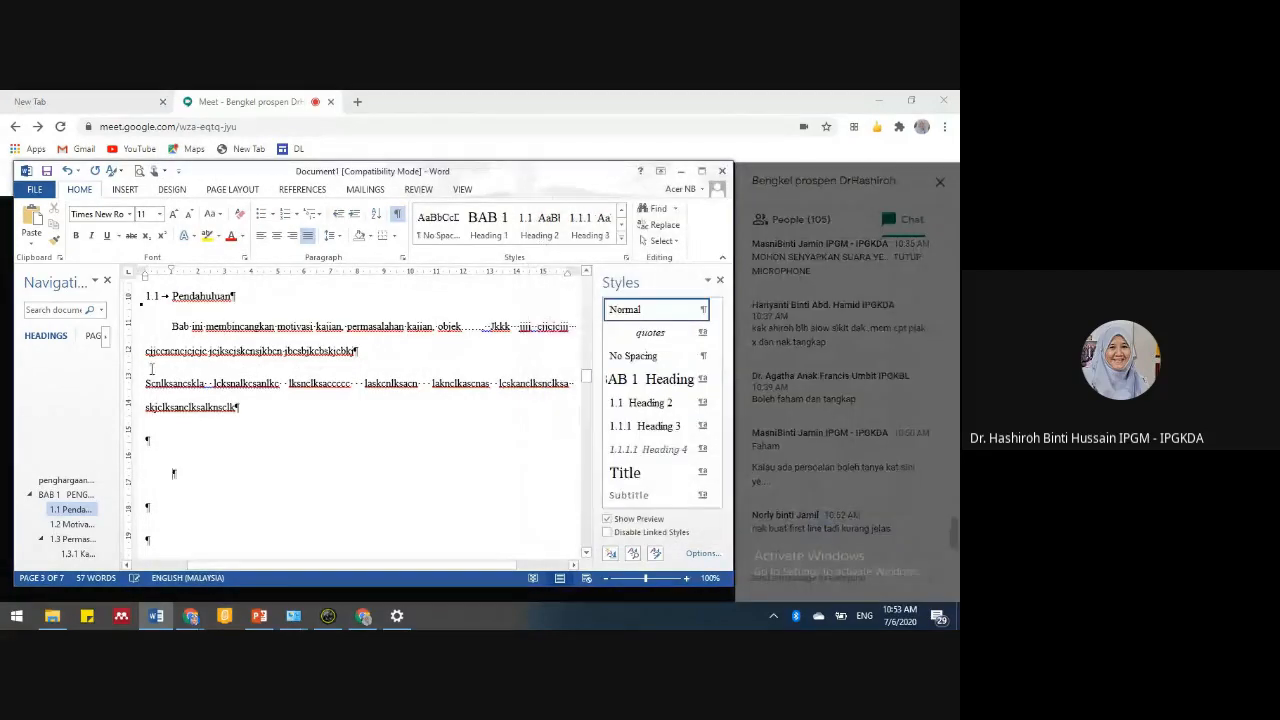
- Apply the First line style to the second body paragraph of section 1.1 Pendahuluan
left_click_drag(146, 383, 240, 408)
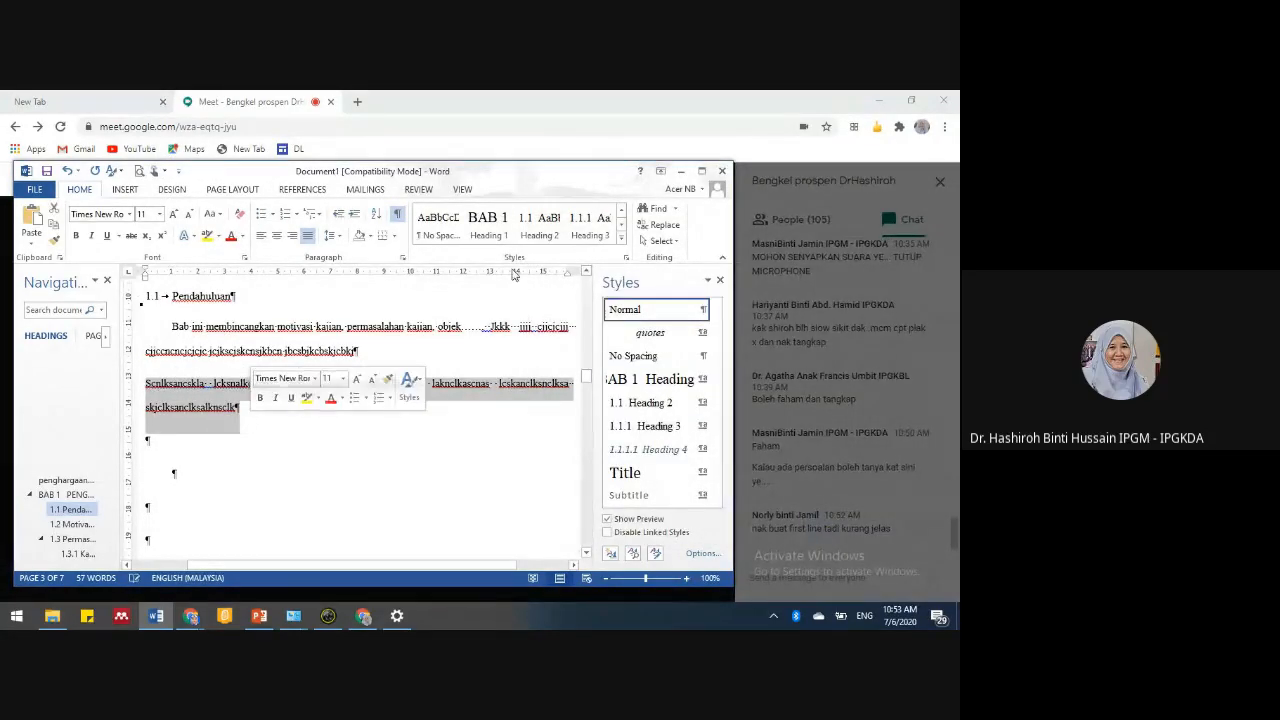
left_click(621, 237)
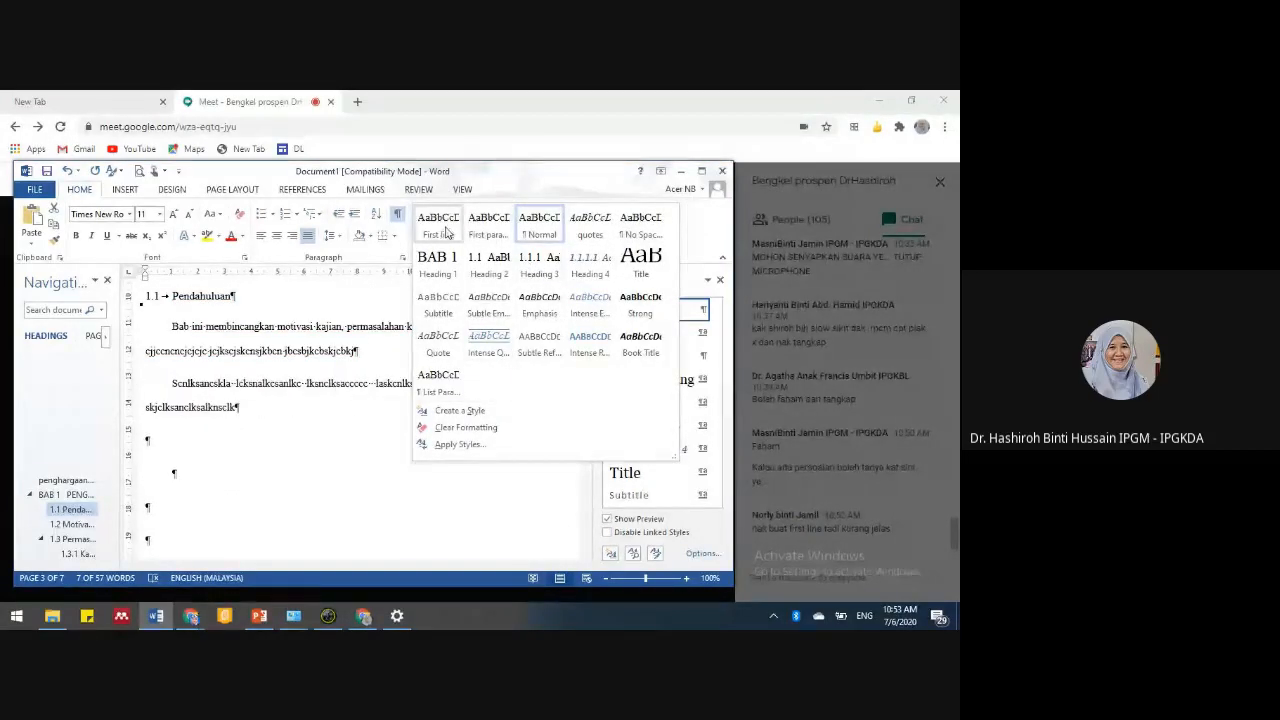
left_click(487, 233)
left_click(180, 396)
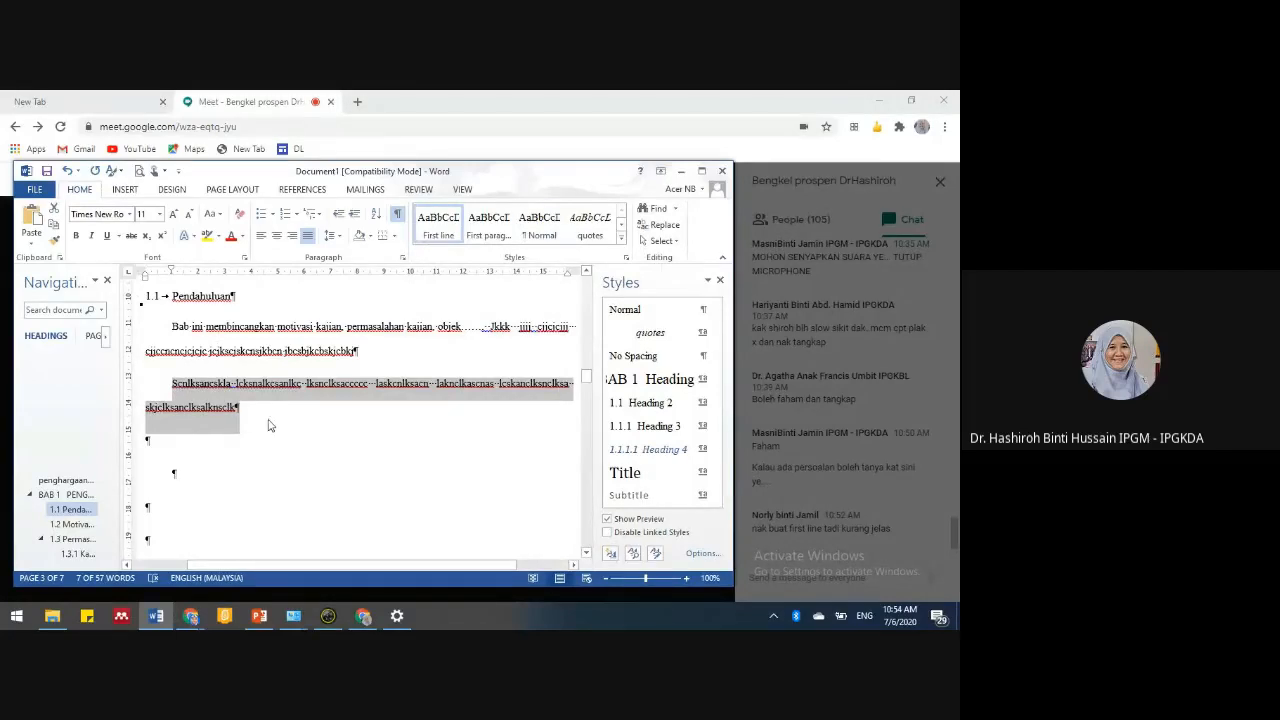
left_click(279, 414)
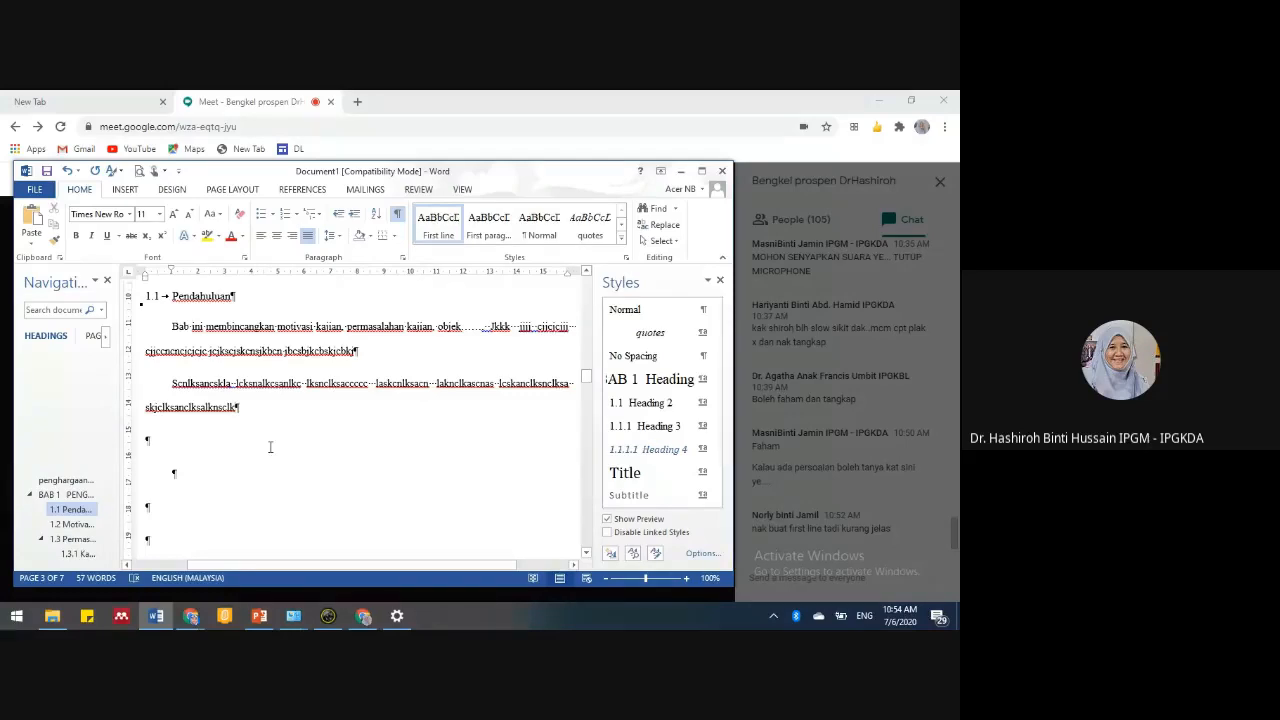
- Review the paragraph indentation and spacing settings offered when creating another new style, and close without saving it
left_click(621, 238)
left_click(486, 414)
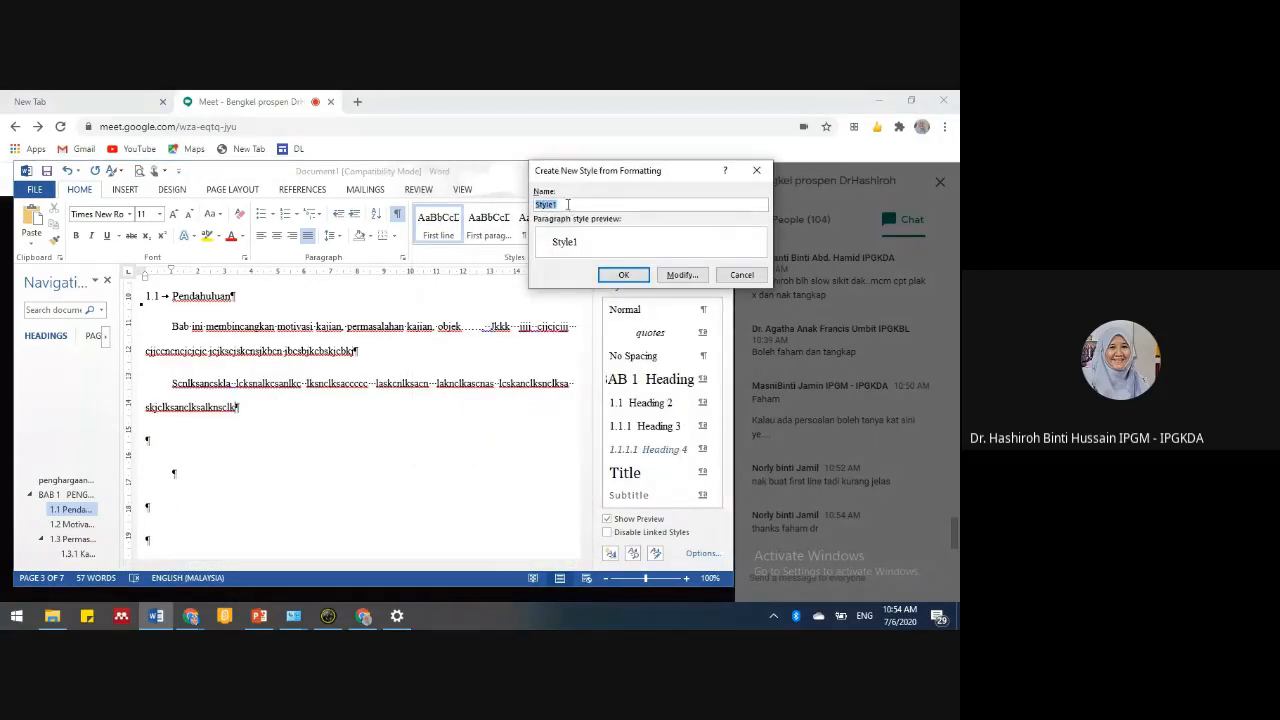
left_click(670, 276)
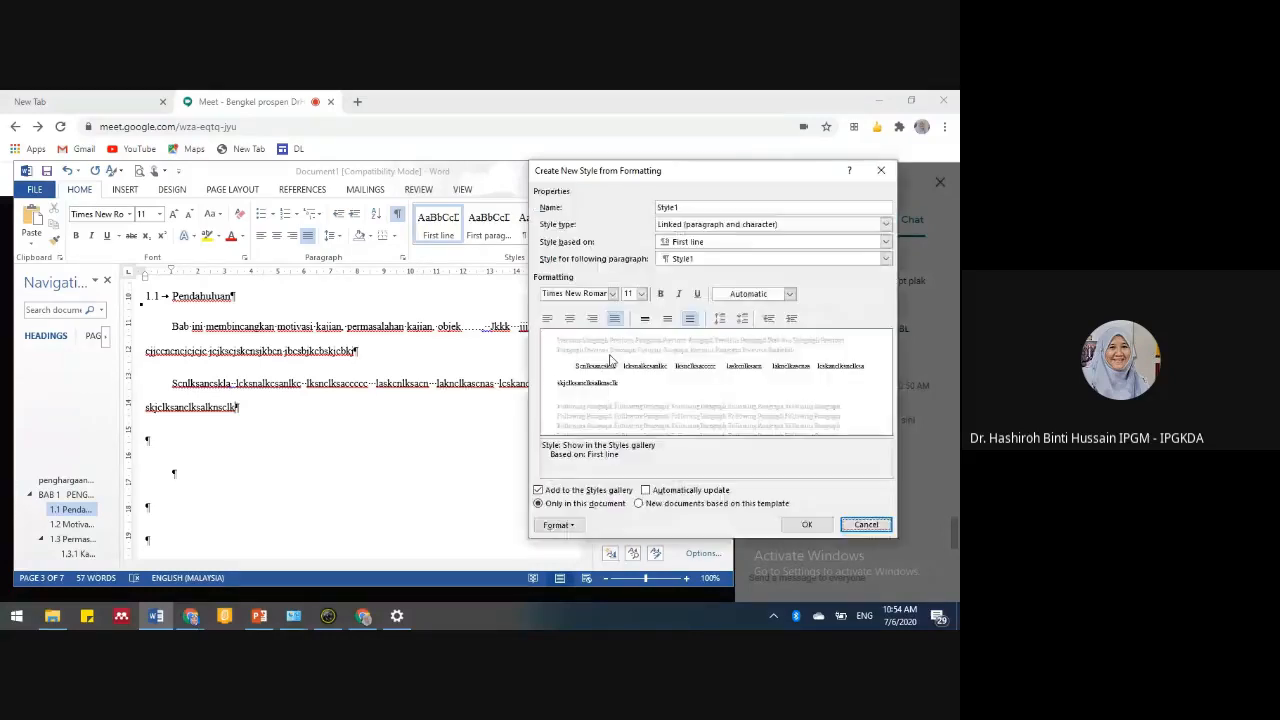
left_click(557, 524)
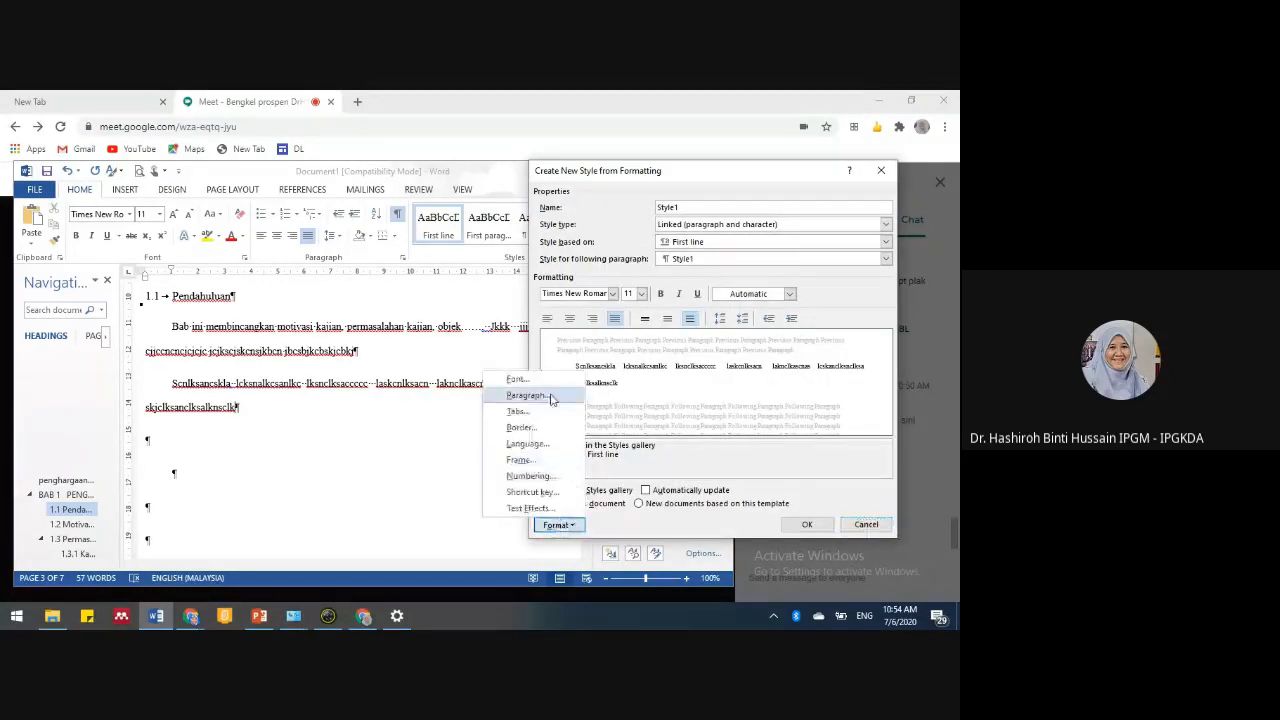
left_click(549, 396)
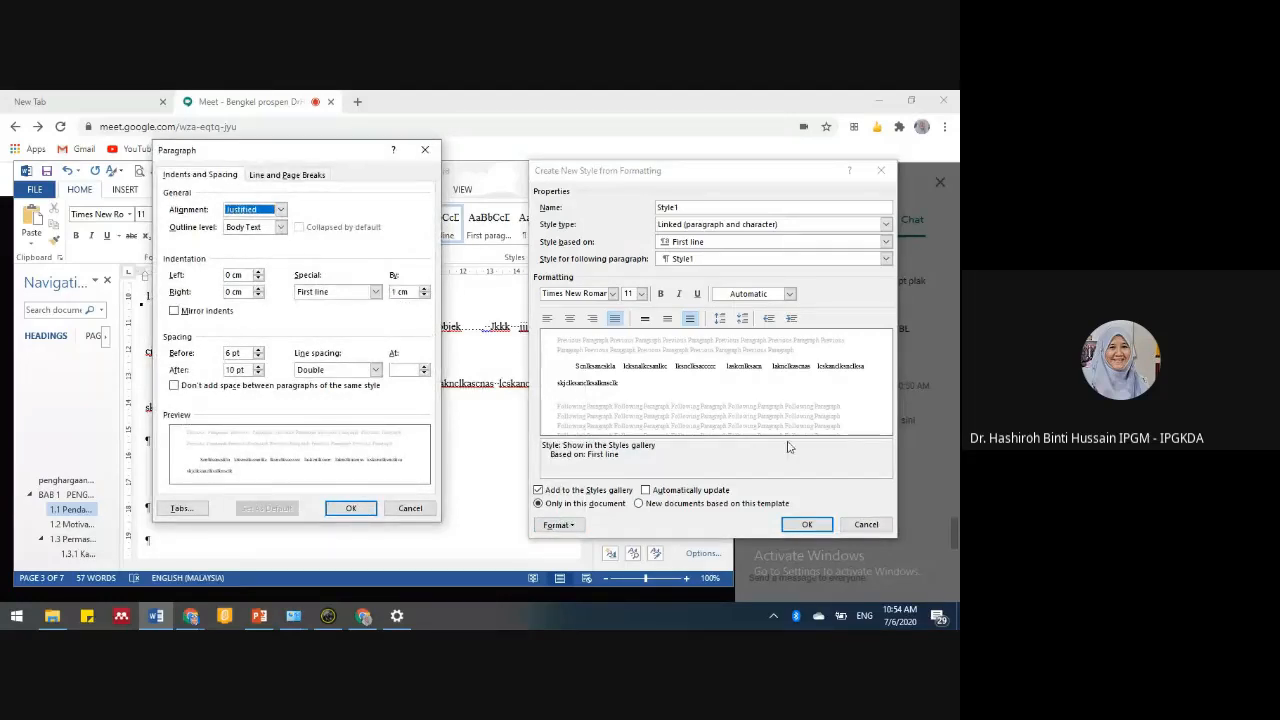
left_click(538, 477)
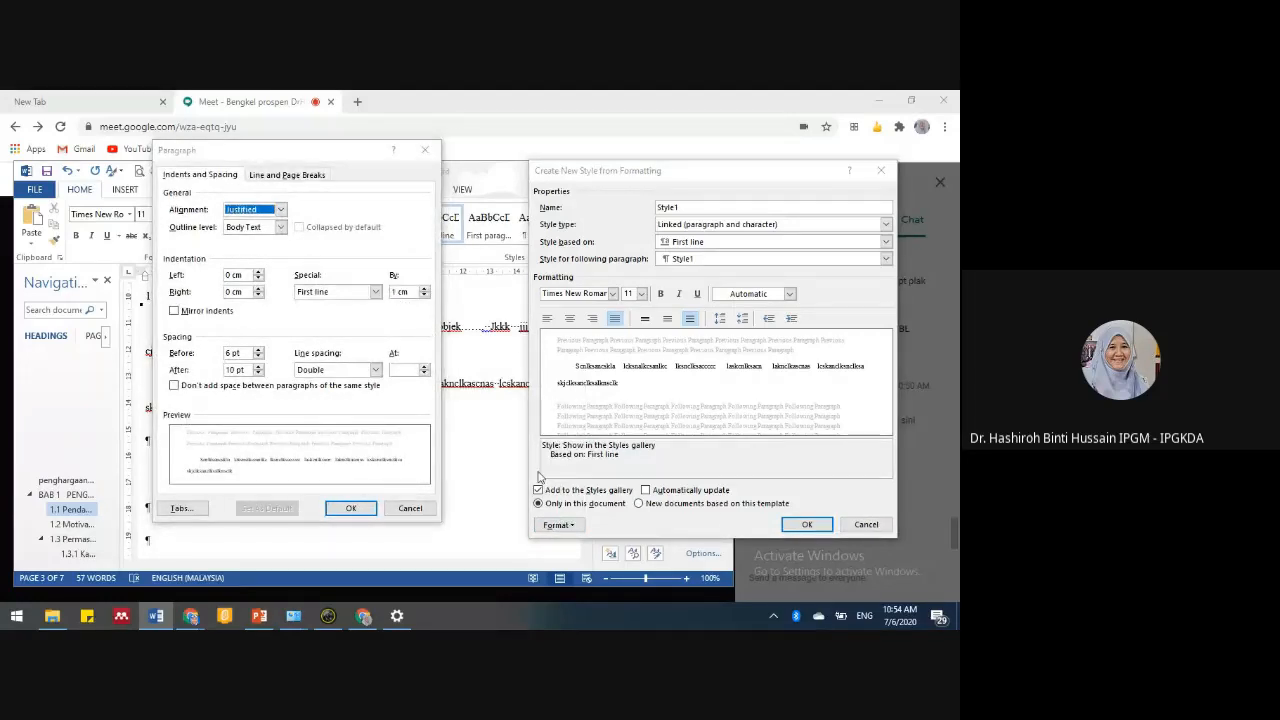
left_click(410, 508)
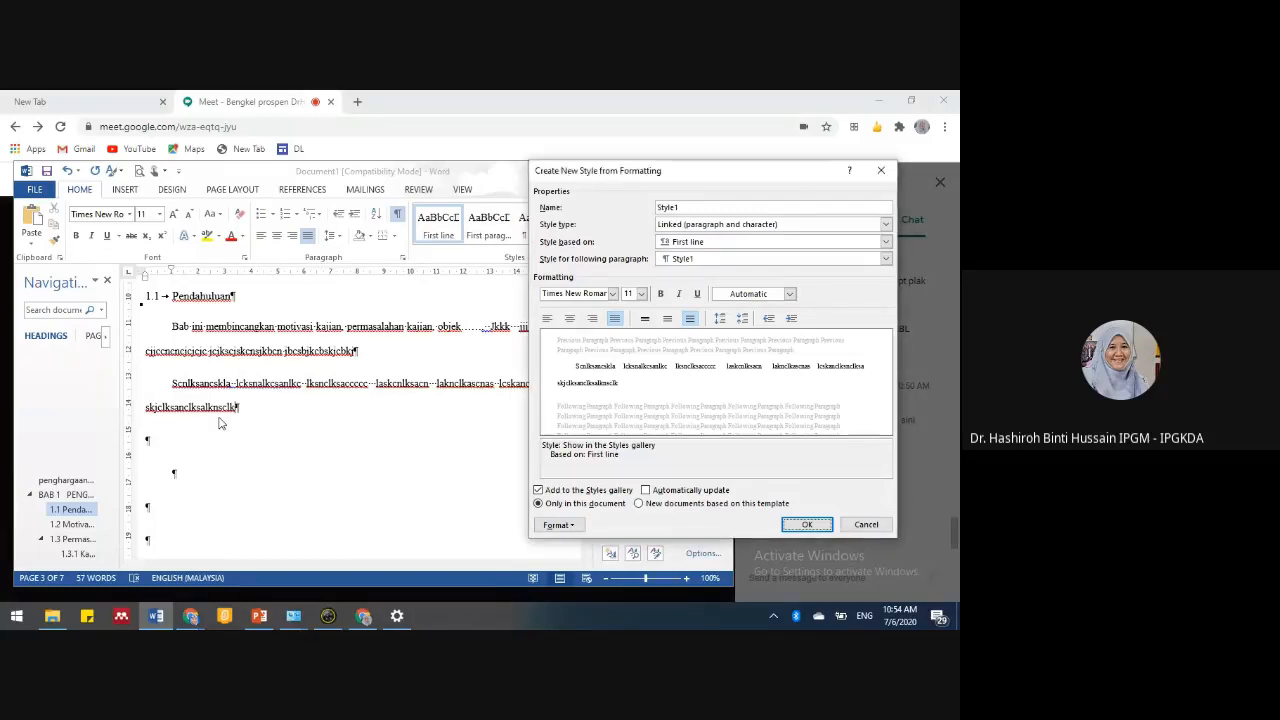
left_click(866, 524)
- Delete the empty heading paragraphs between the Abstract and penghargaan lines in the front matter
scroll(370, 398, "up", 1)
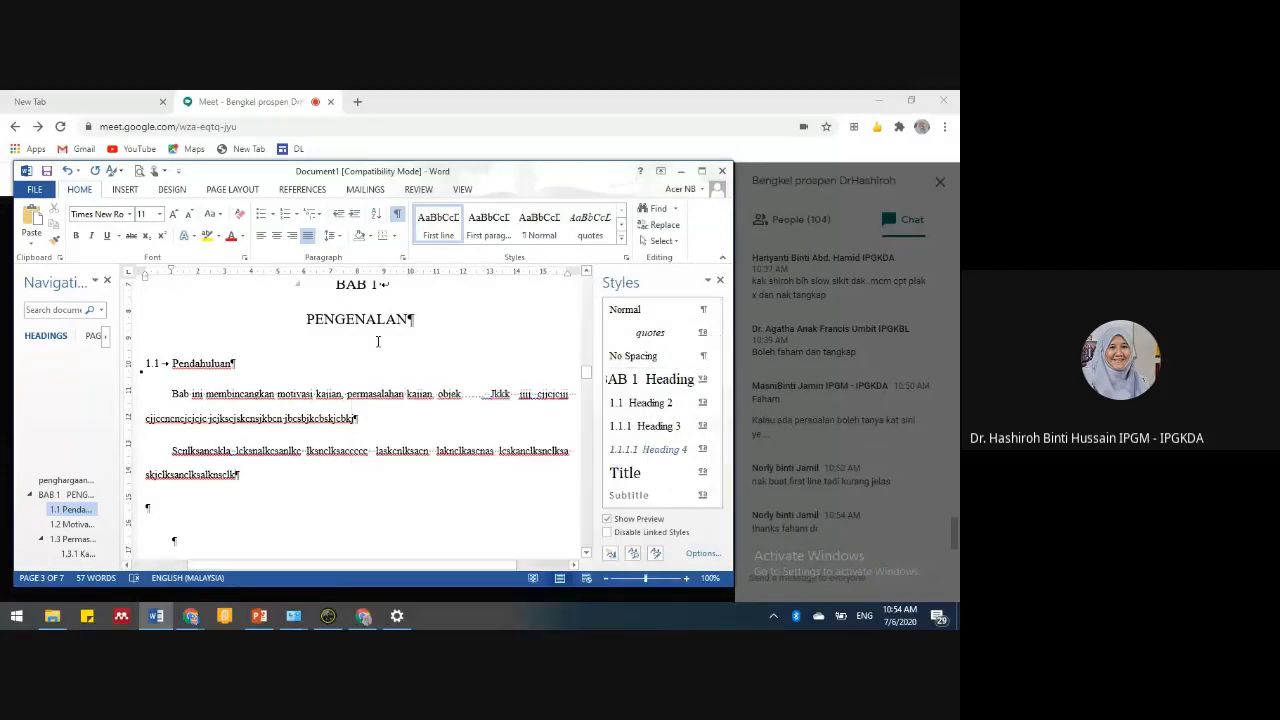
scroll(550, 380, "up", 2)
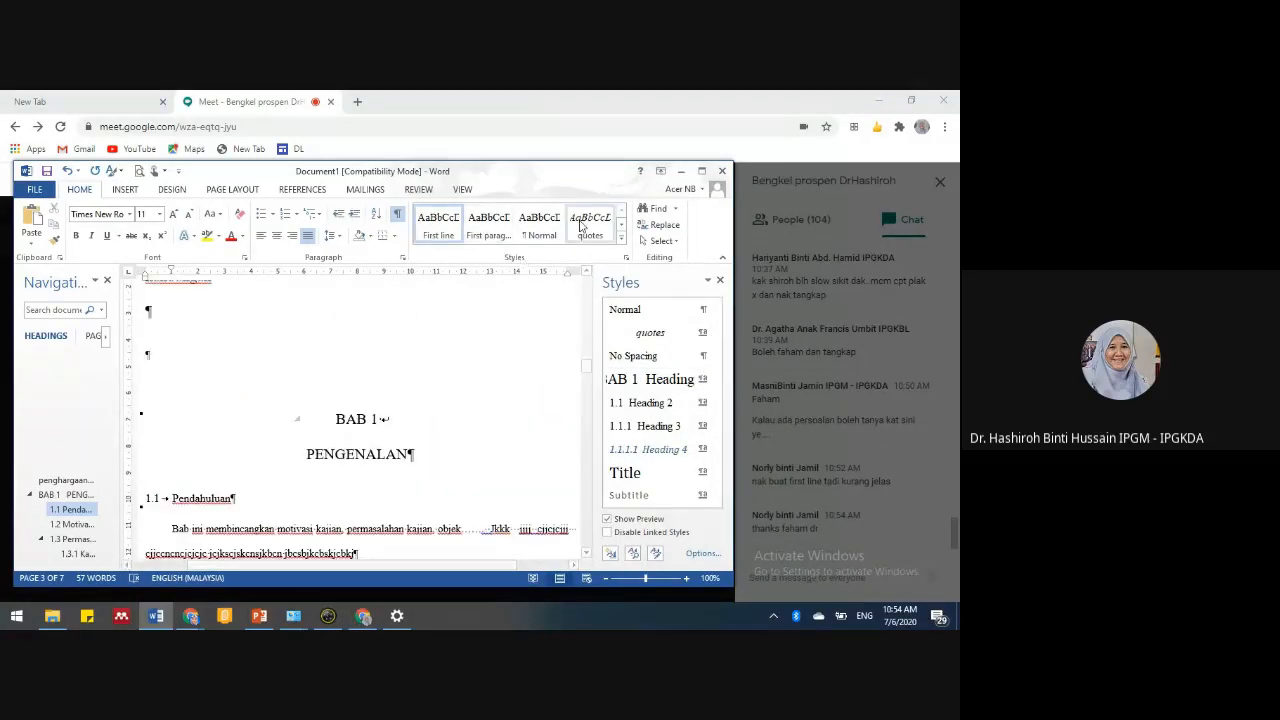
scroll(367, 387, "up", 6)
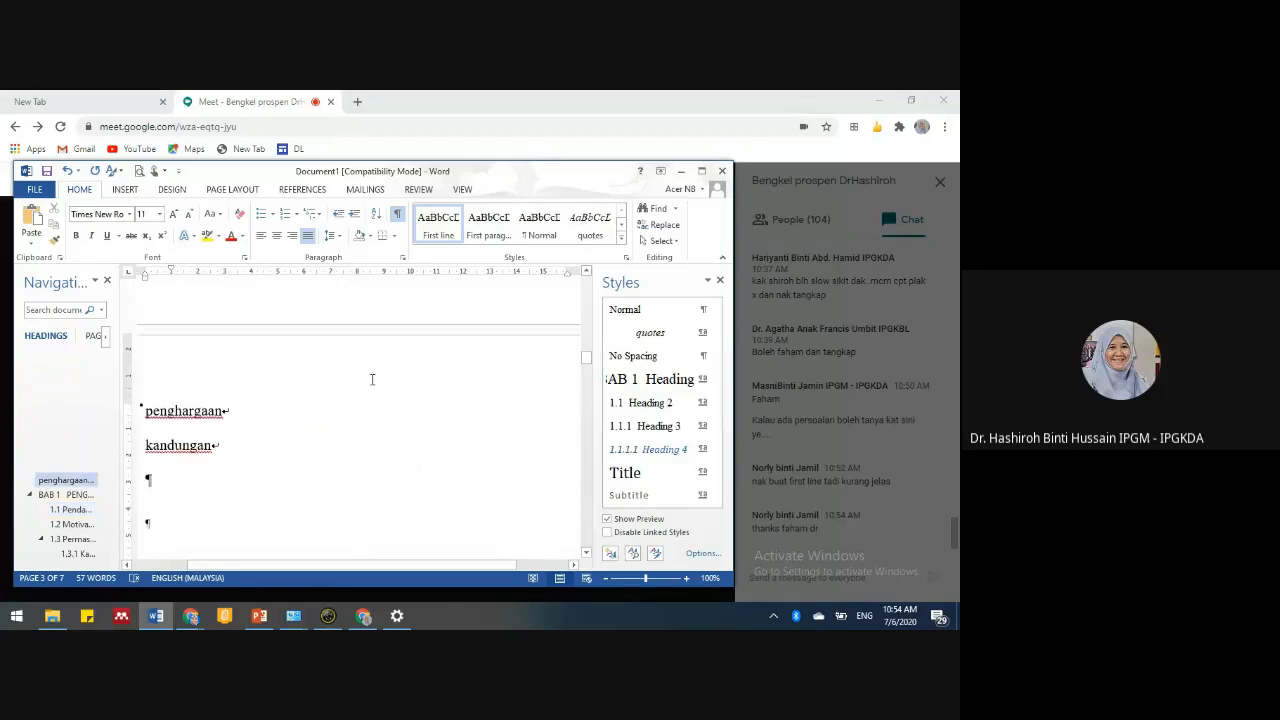
scroll(362, 369, "up", 5)
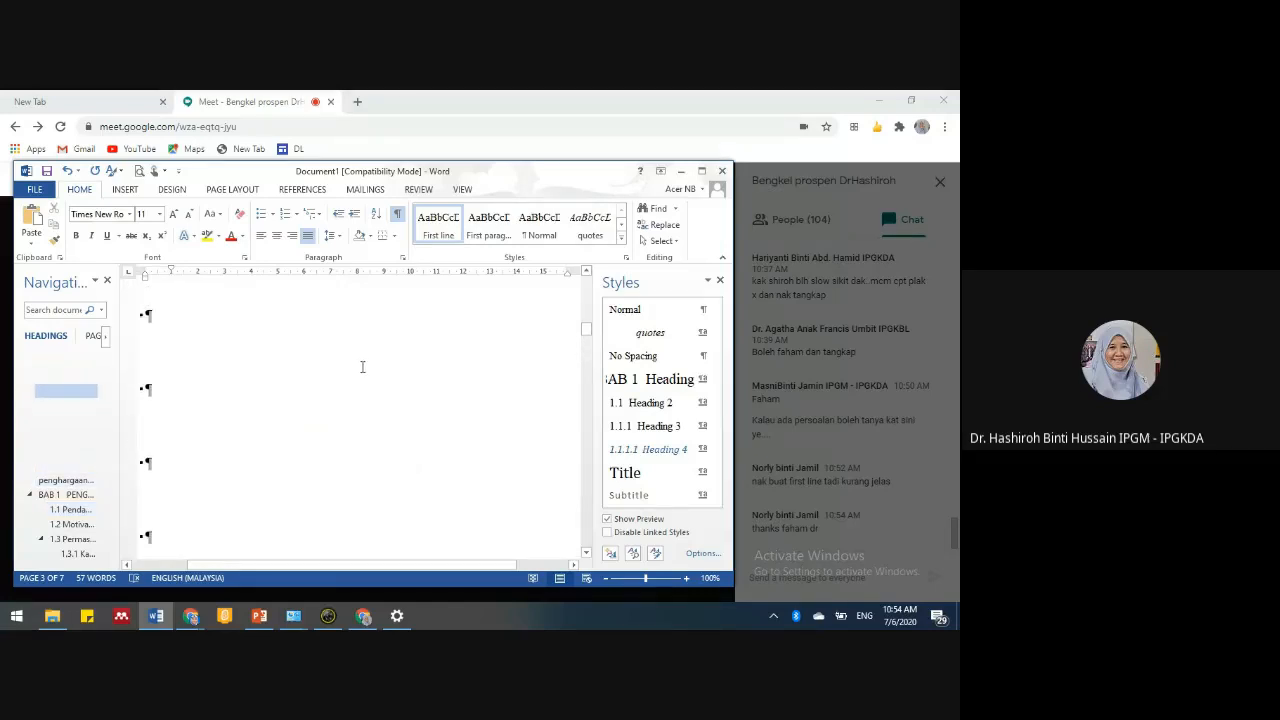
scroll(190, 430, "down", 1)
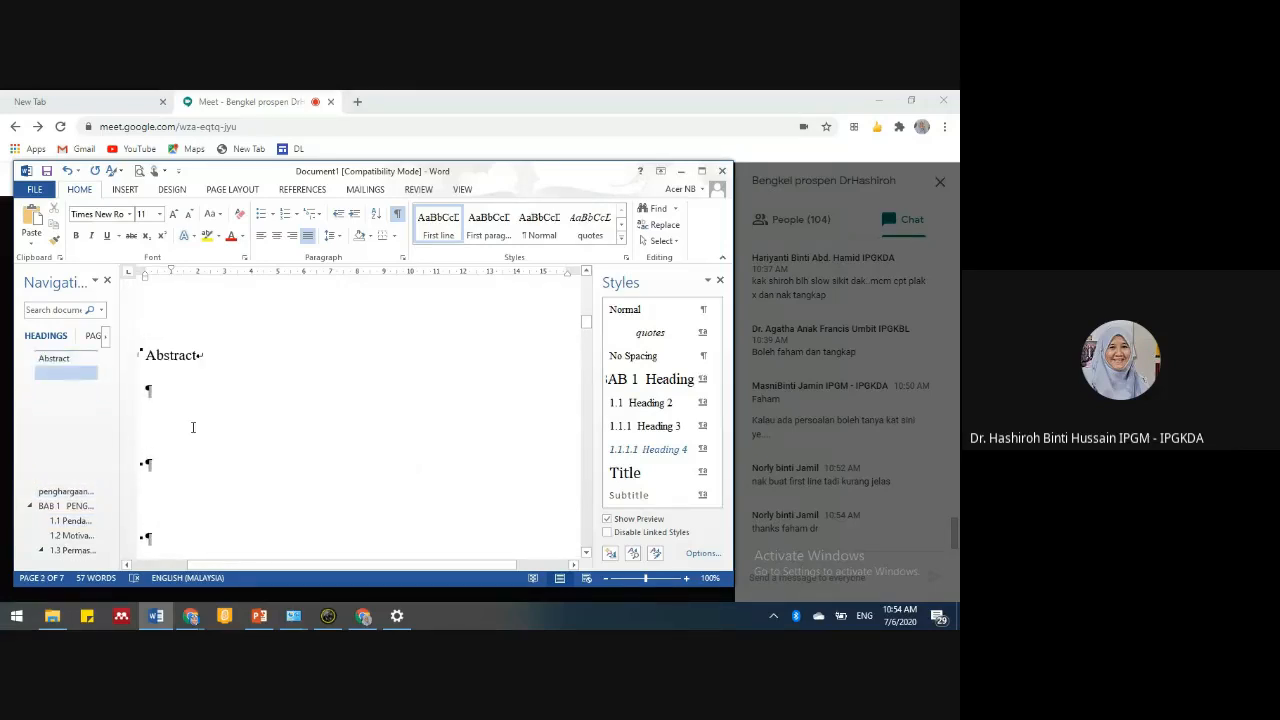
left_click_drag(174, 426, 251, 478)
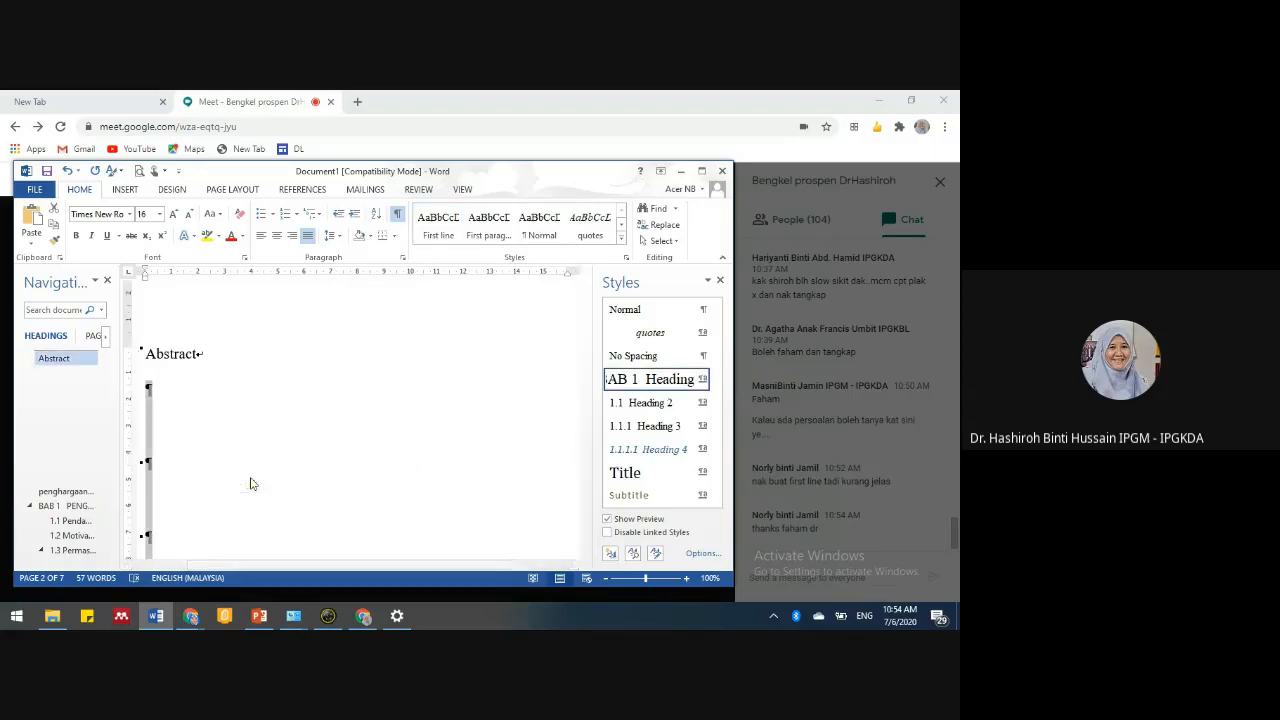
key("Left")
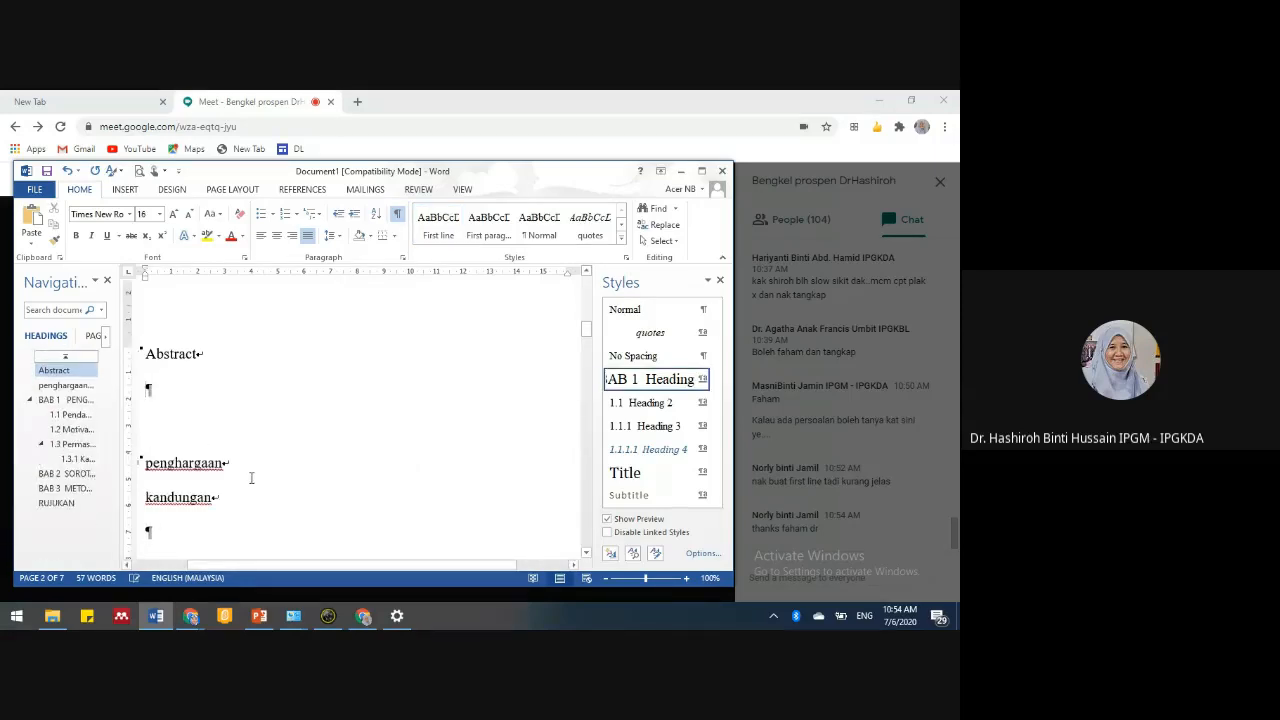
key("Delete")
key("Delete")
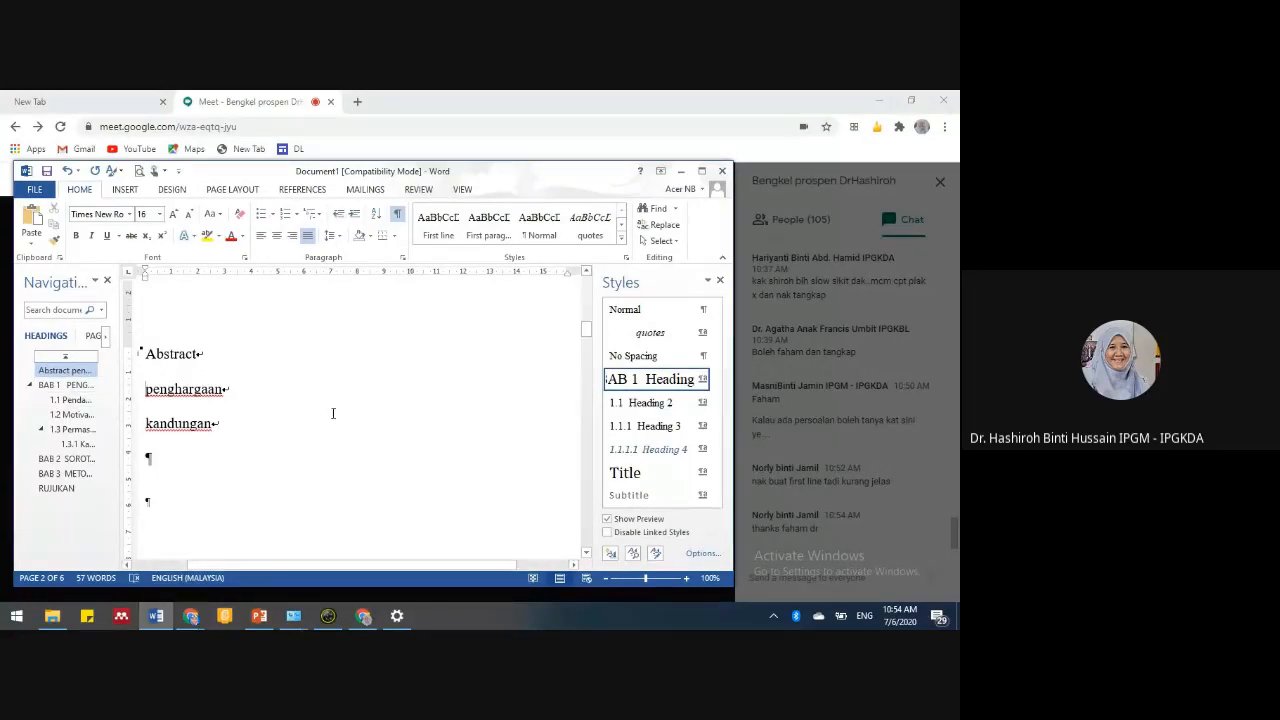
- Left-align the "Muka depan" line on the cover page
scroll(370, 420, "up", 2)
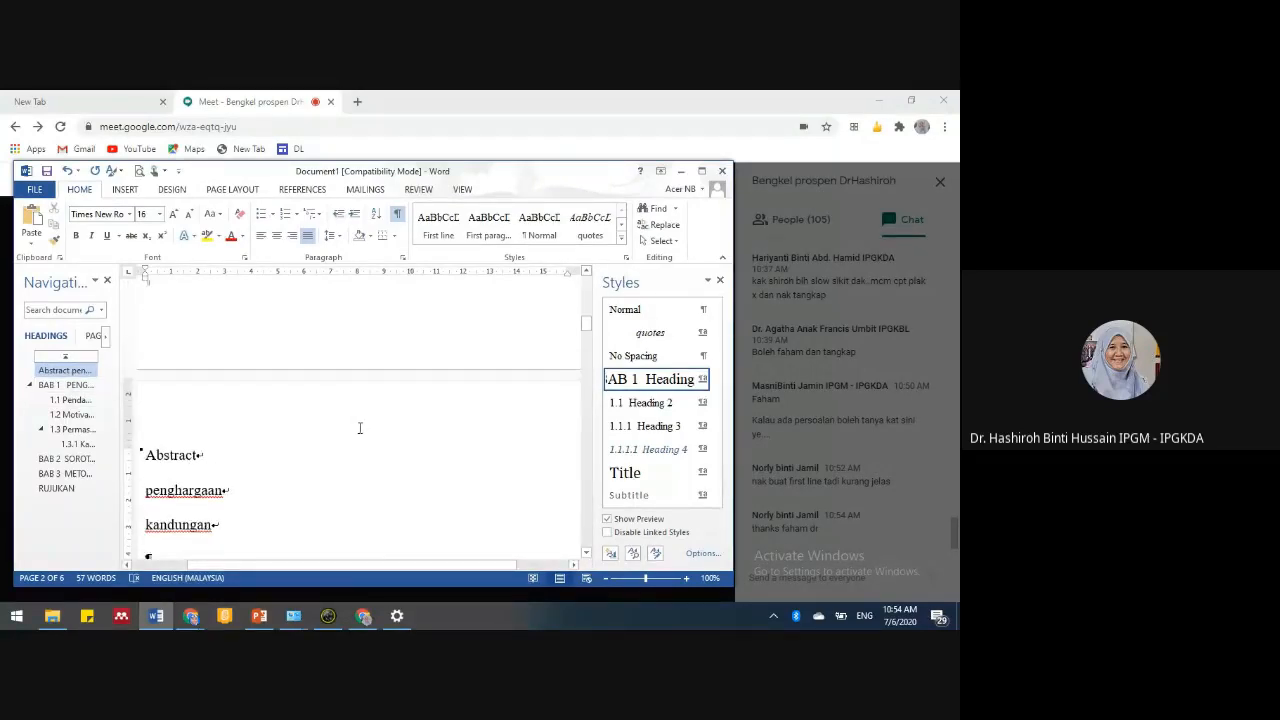
scroll(360, 428, "down", 6)
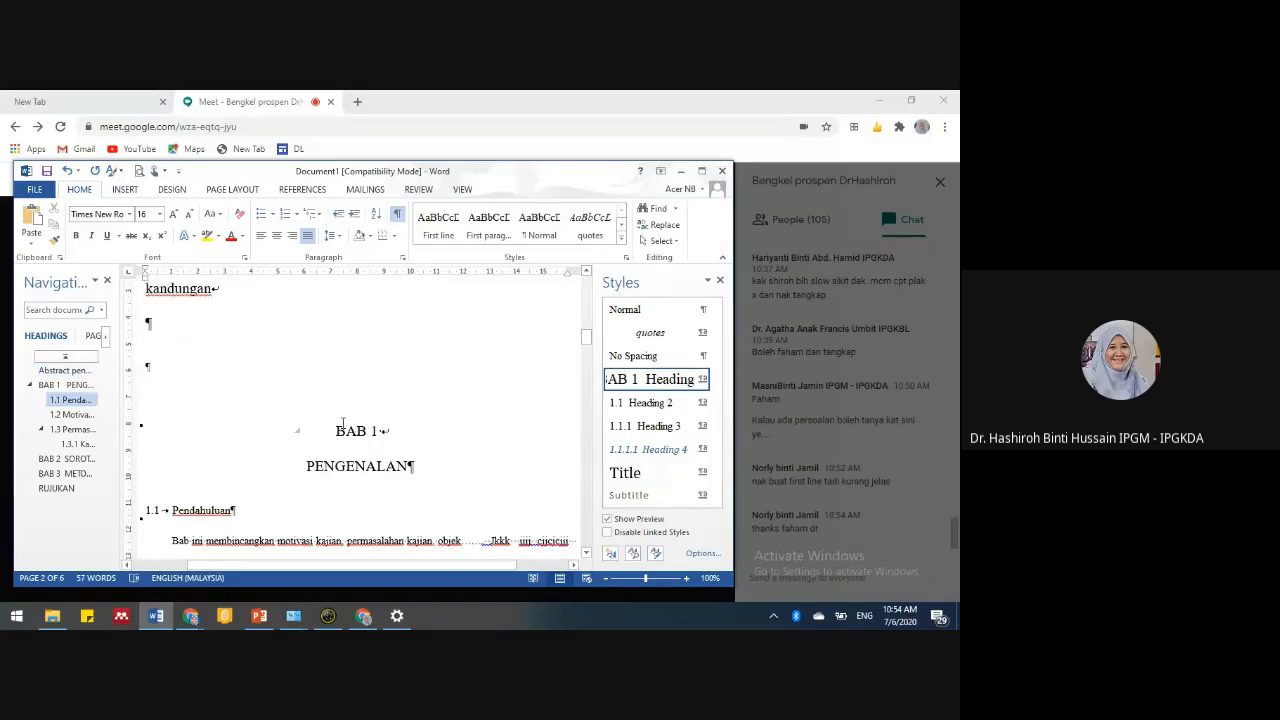
scroll(338, 418, "up", 2)
scroll(337, 416, "up", 1)
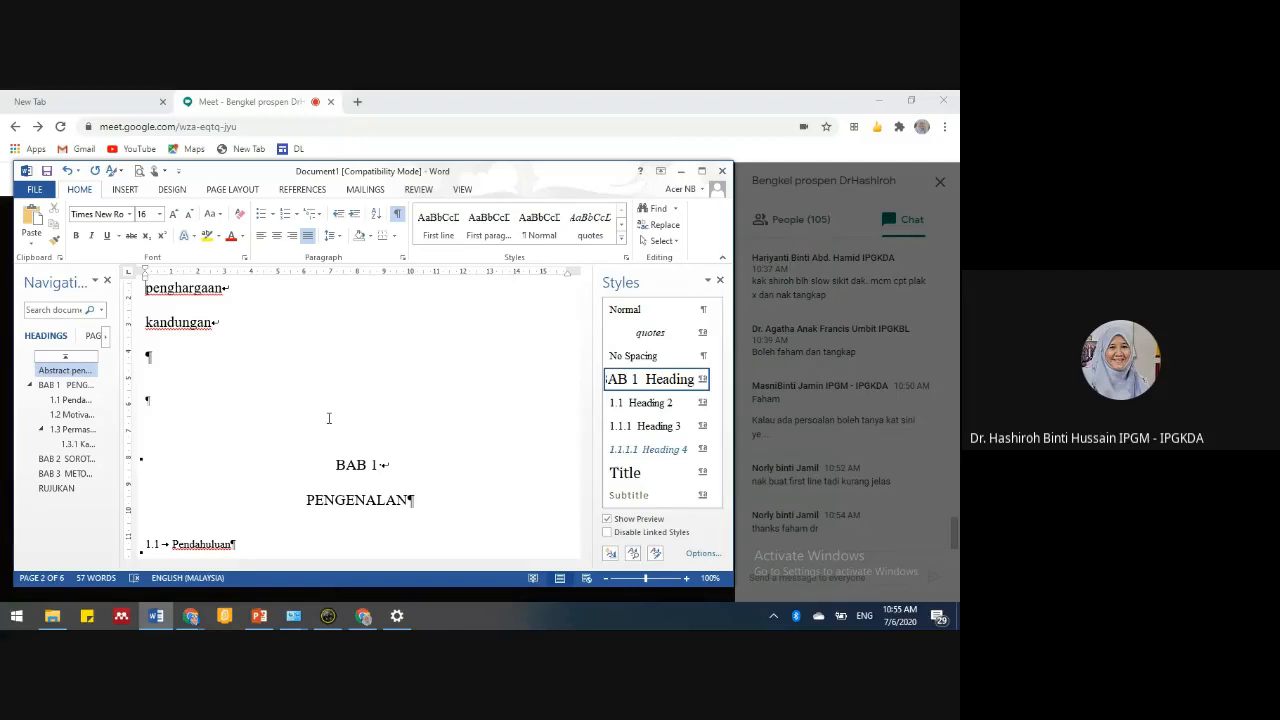
scroll(323, 377, "up", 3)
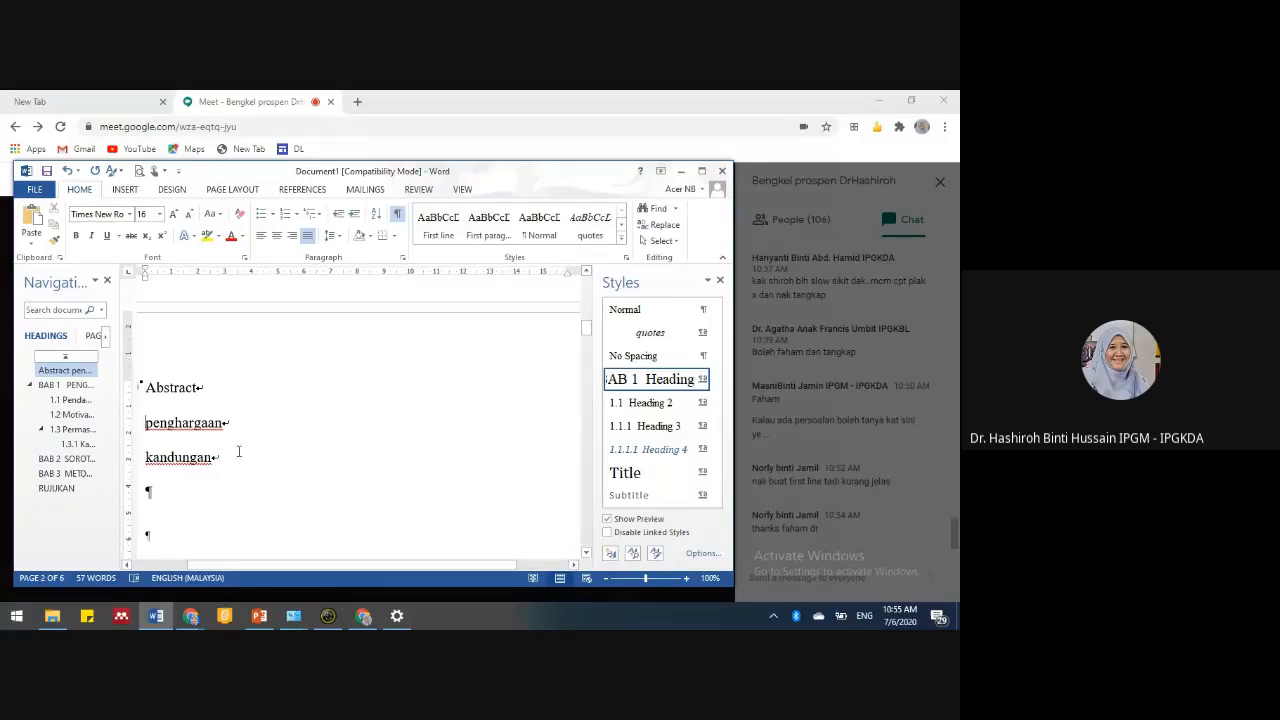
scroll(240, 440, "up", 5)
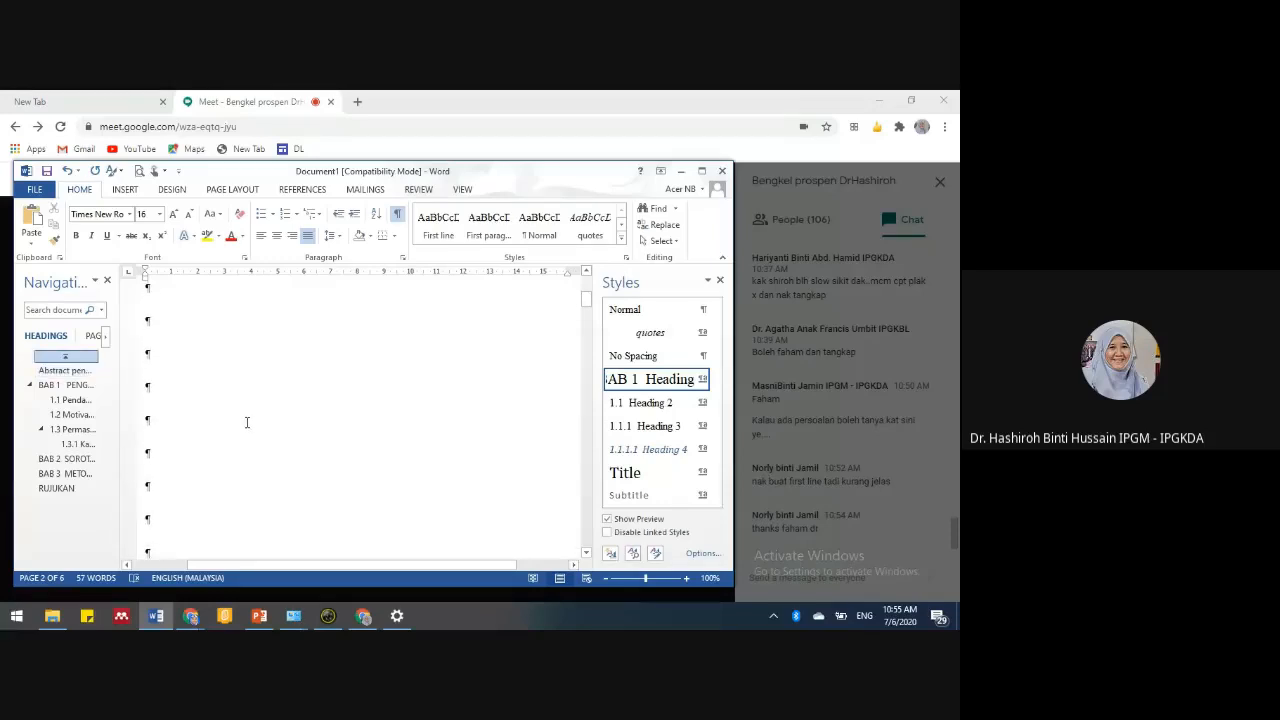
scroll(246, 421, "up", 2)
scroll(246, 421, "up", 2)
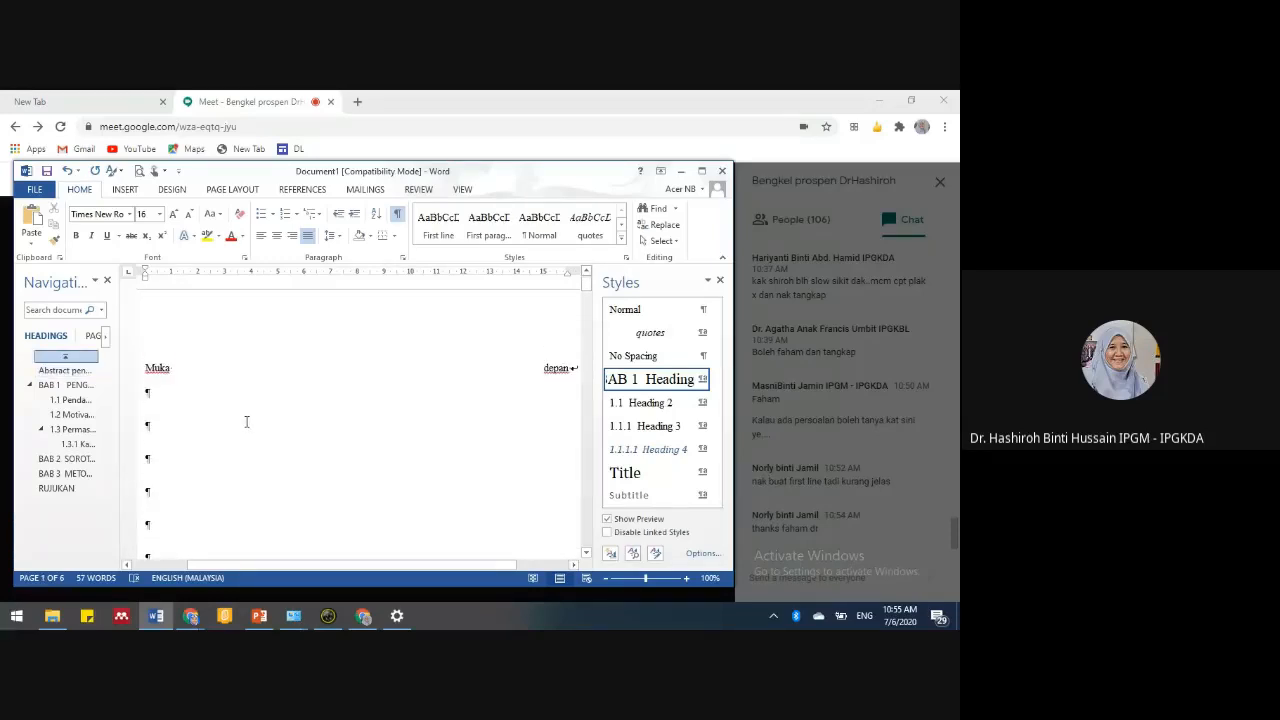
scroll(246, 421, "up", 1)
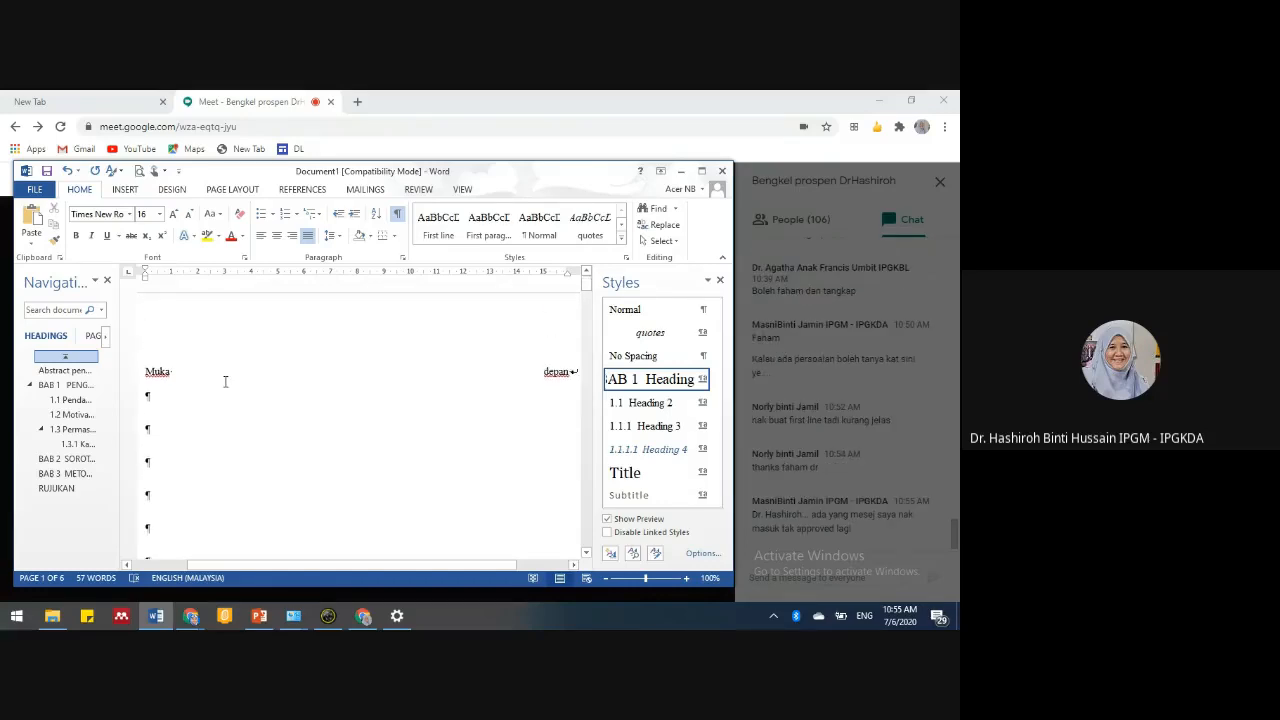
left_click(147, 371)
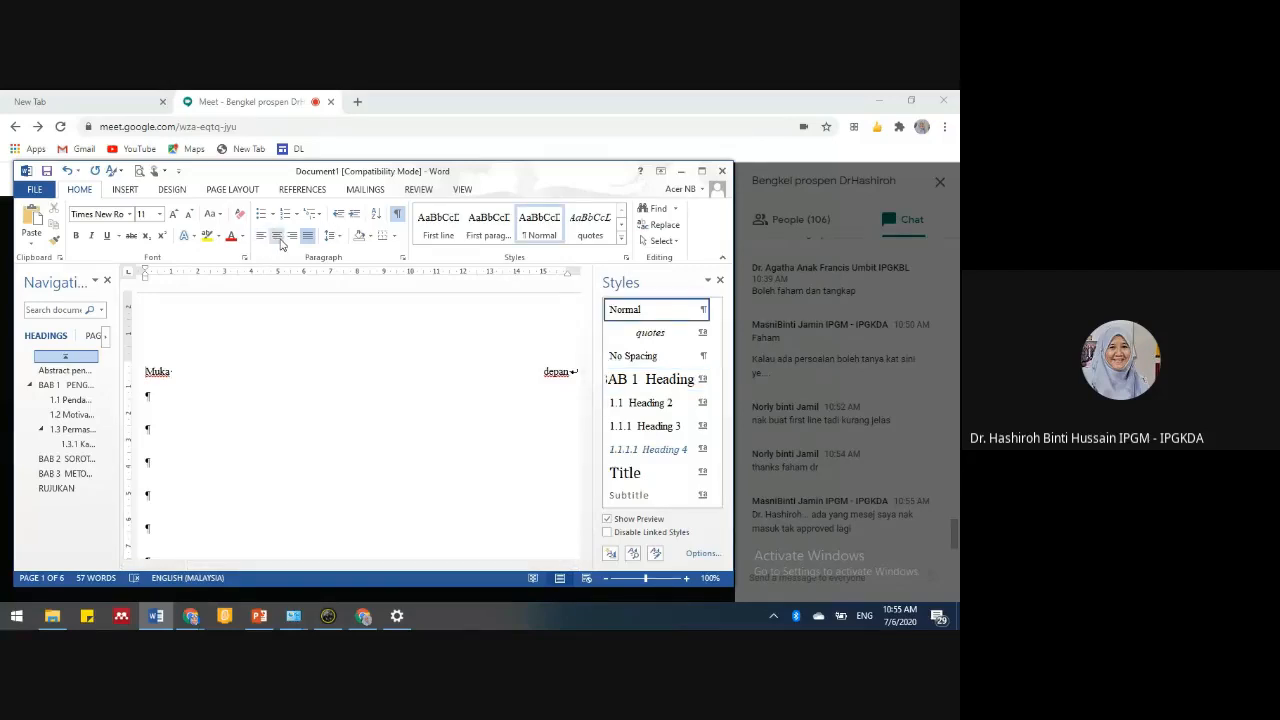
left_click(261, 236)
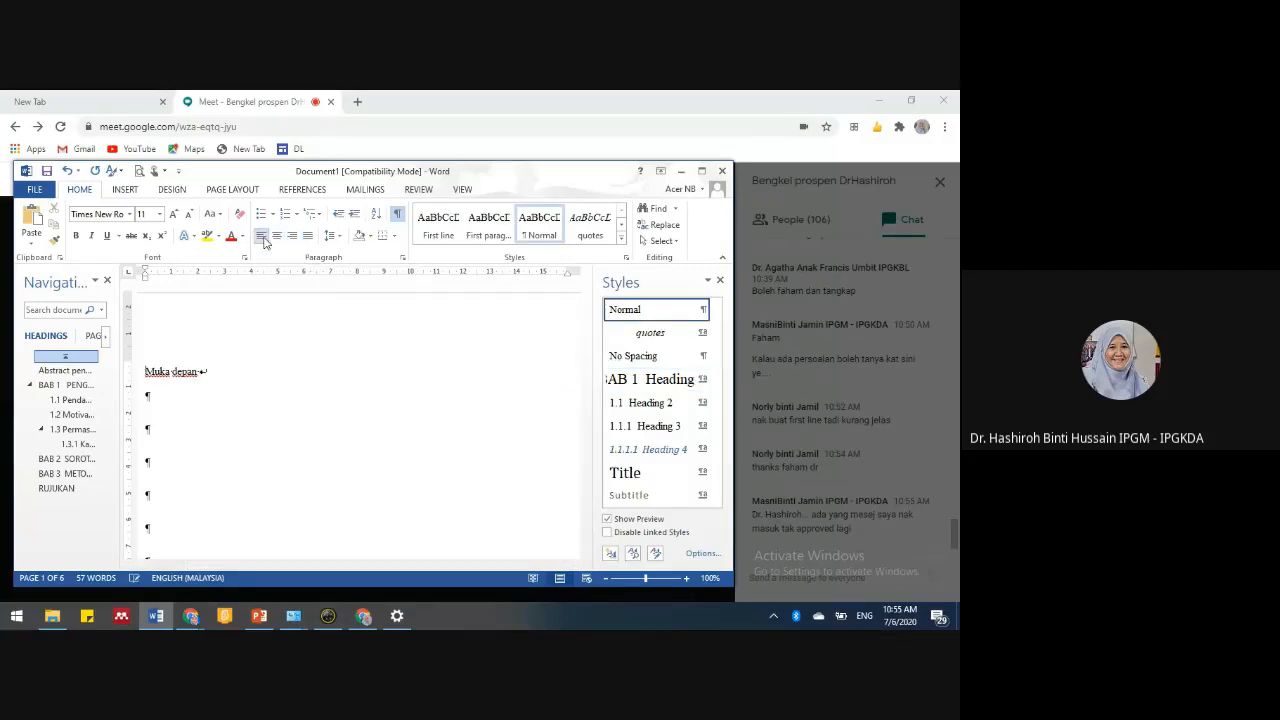
- Close the Styles pane and narrow the document window to uncover the meeting behind it
scroll(204, 413, "down", 1)
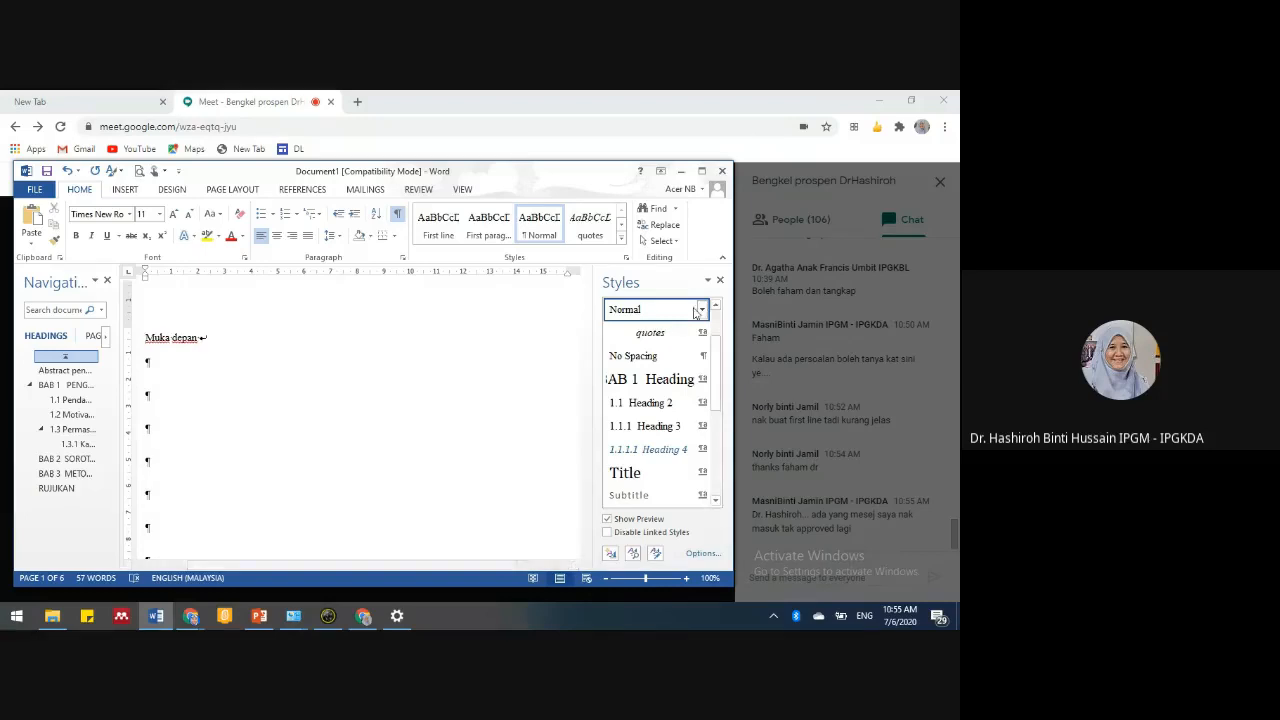
left_click(720, 281)
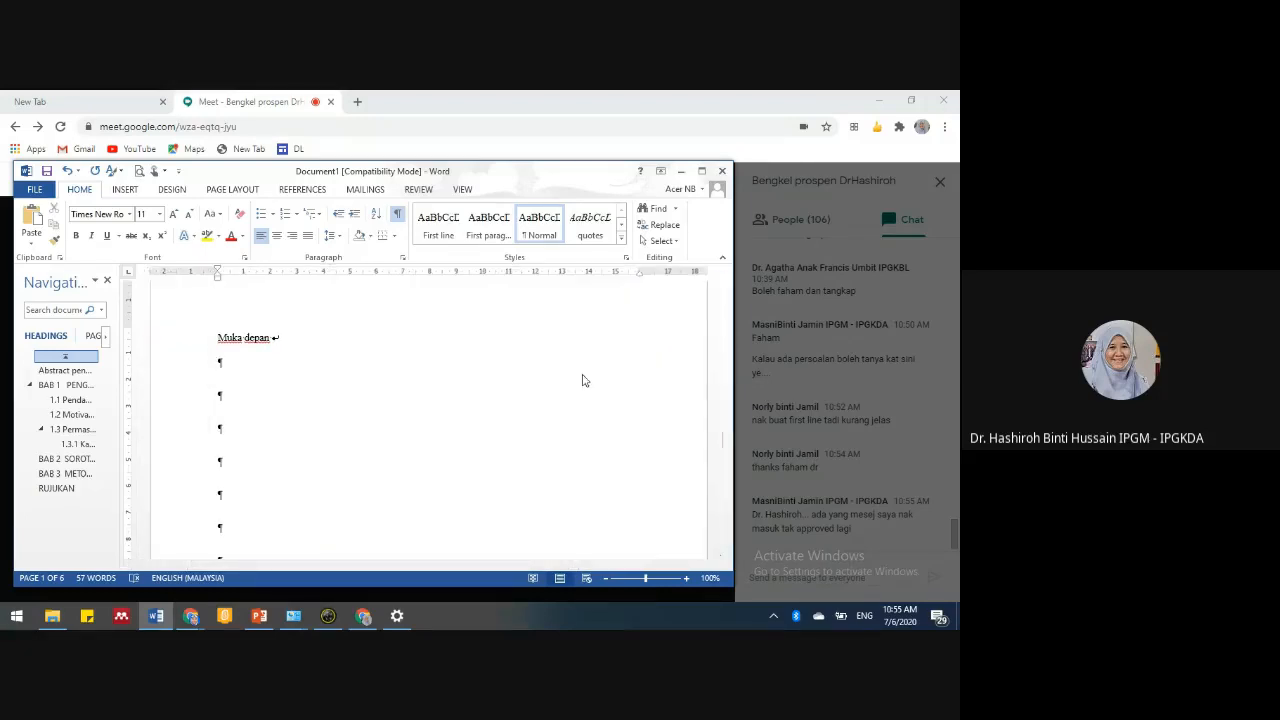
scroll(272, 440, "up", 1)
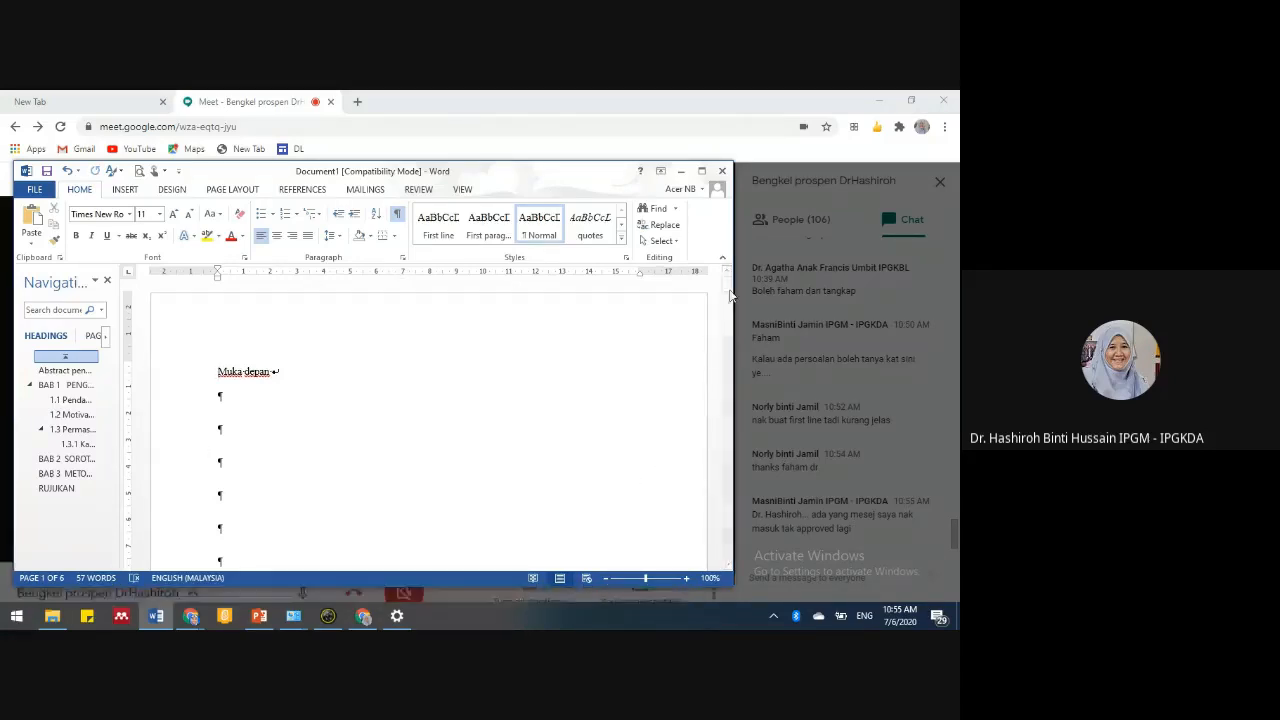
left_click(701, 171)
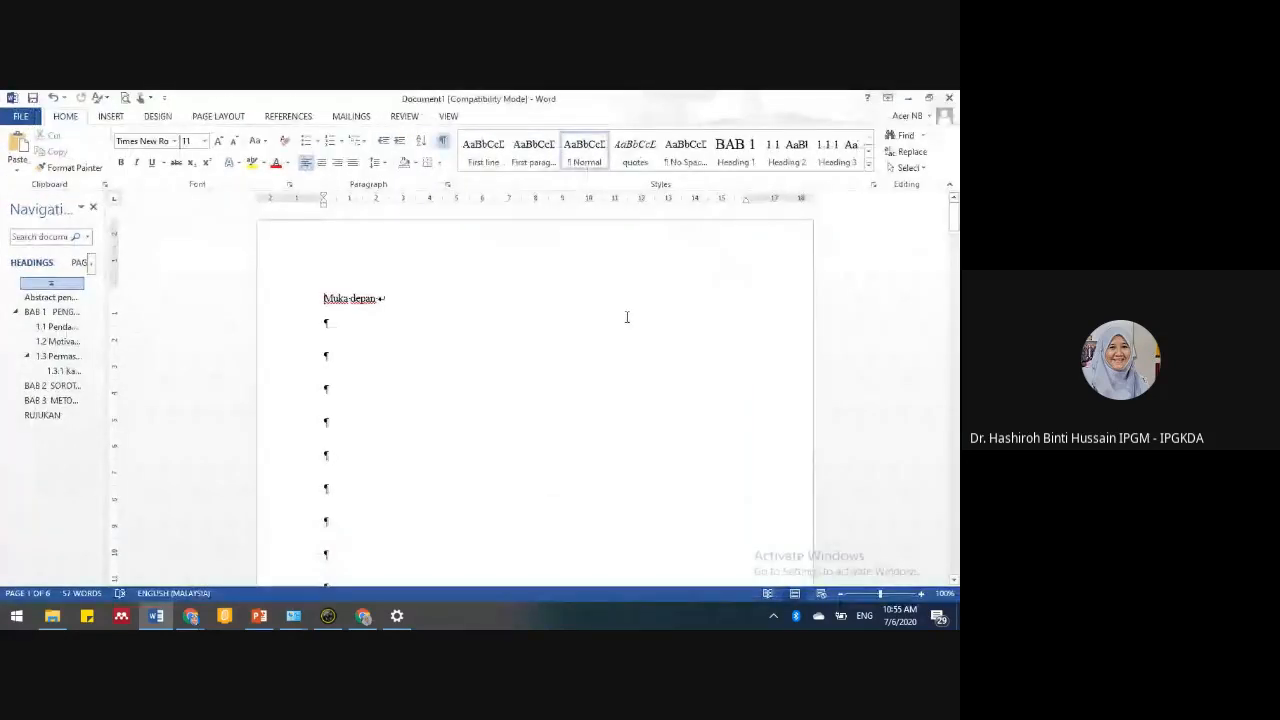
left_click(927, 98)
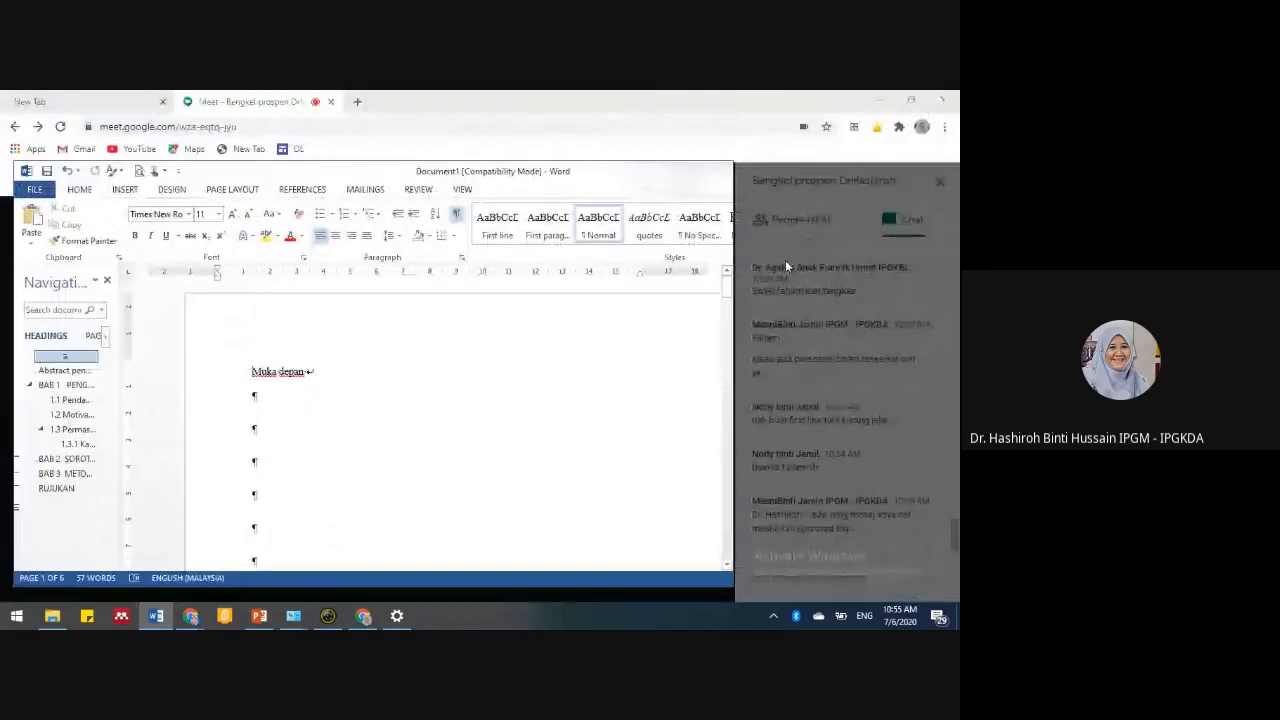
left_click_drag(733, 352, 397, 345)
- Switch to Google Meet and admit each of the participants waiting to join the meeting
left_click(620, 427)
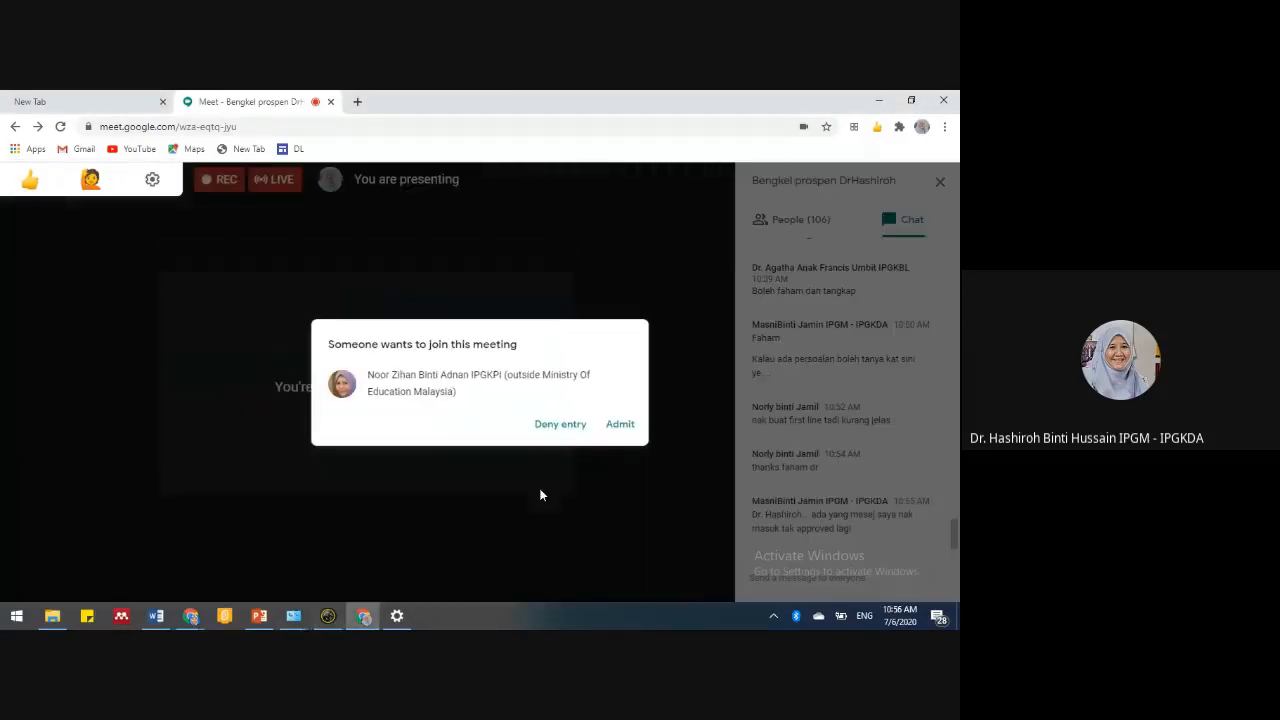
left_click(610, 428)
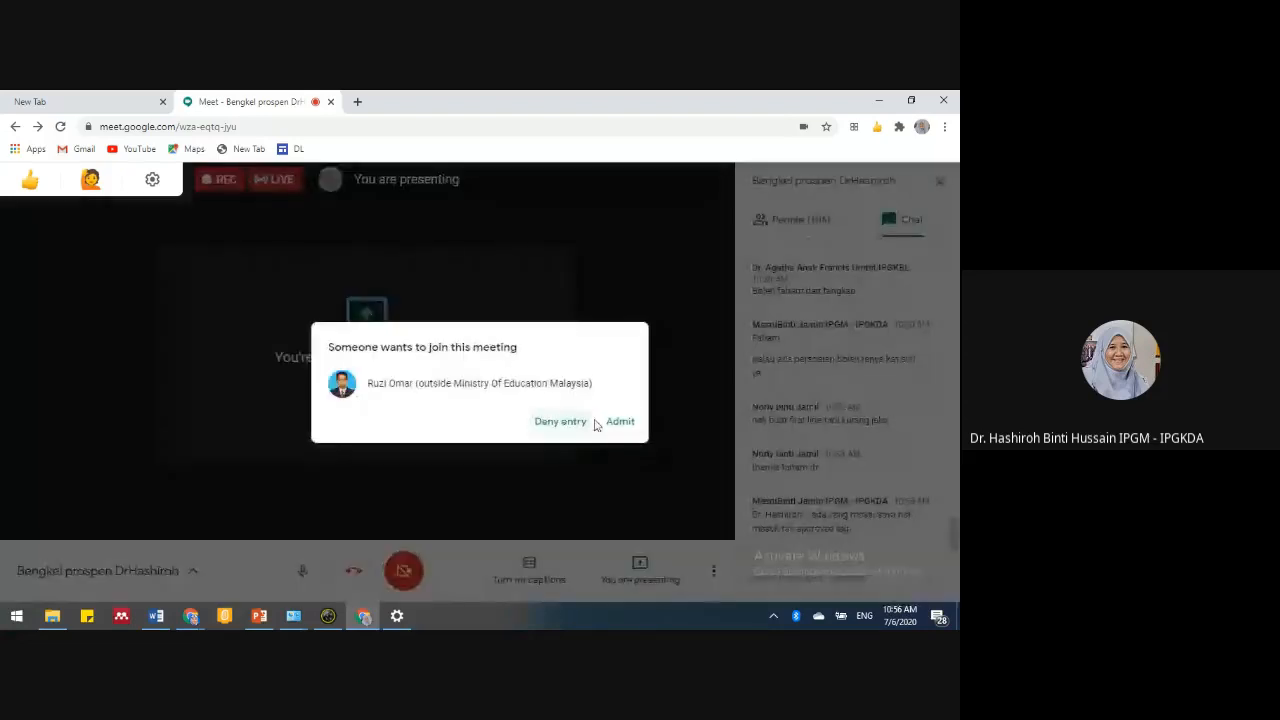
left_click(618, 426)
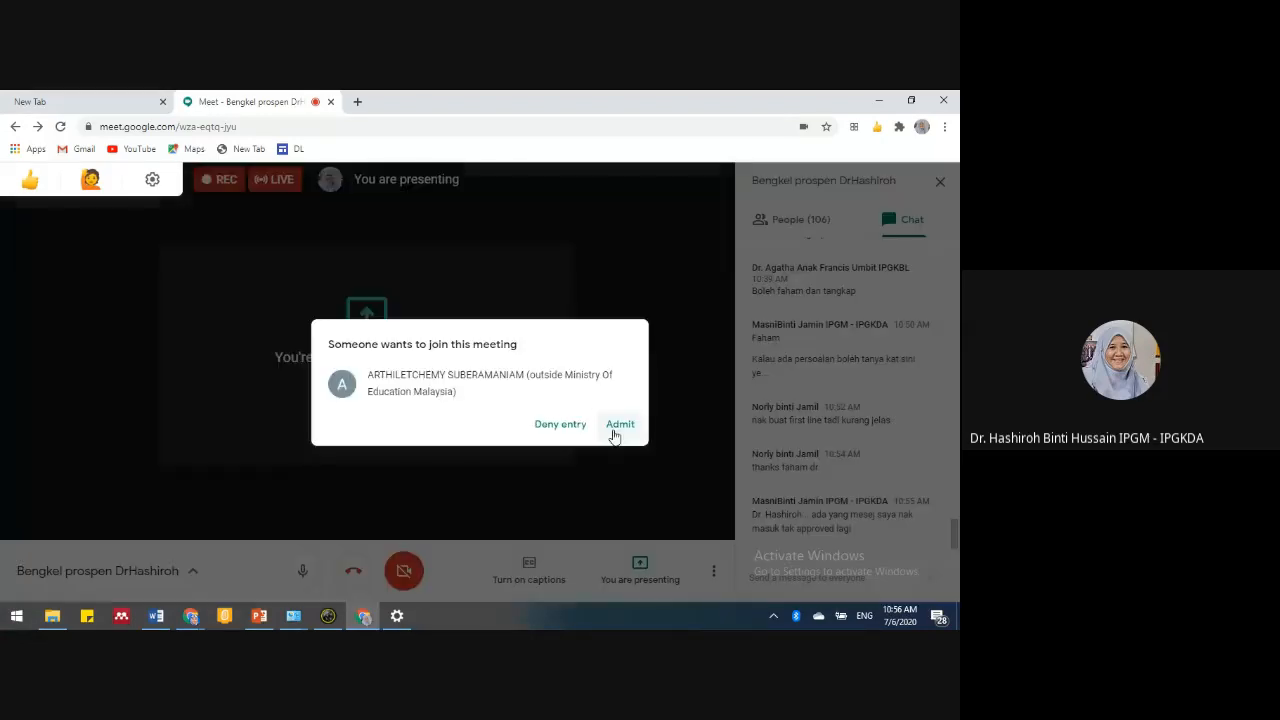
left_click(613, 430)
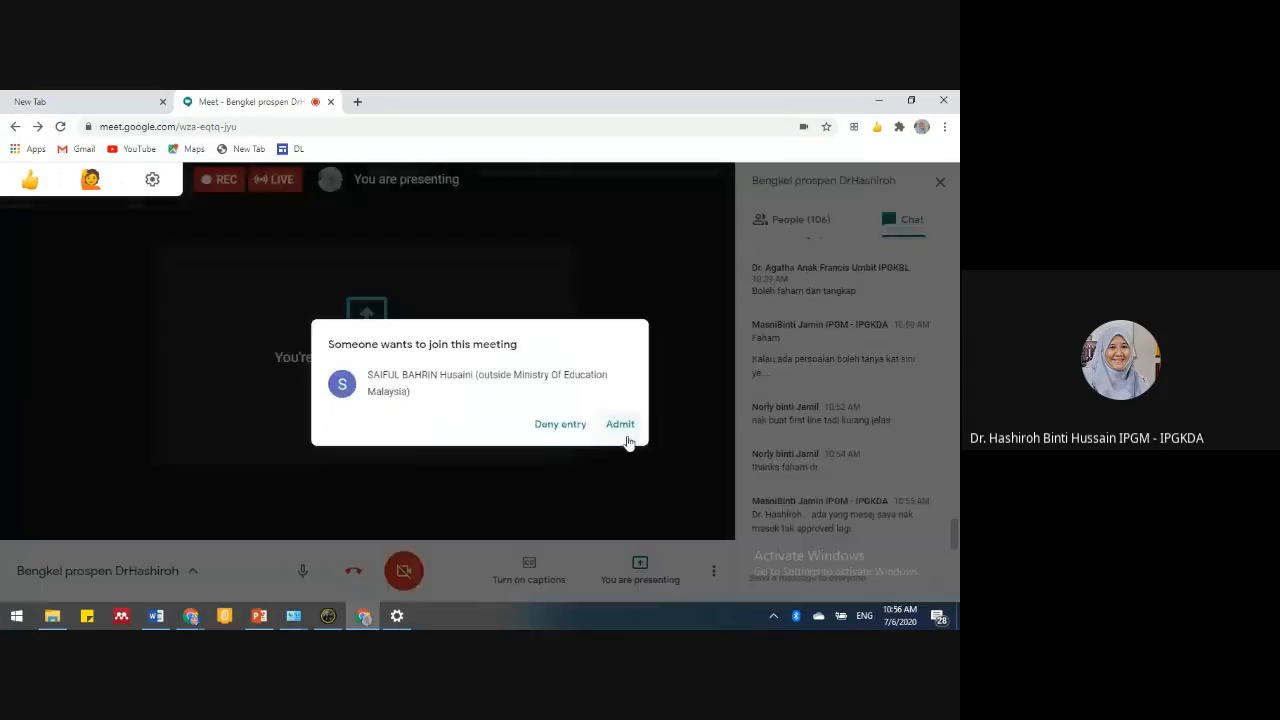
left_click(627, 432)
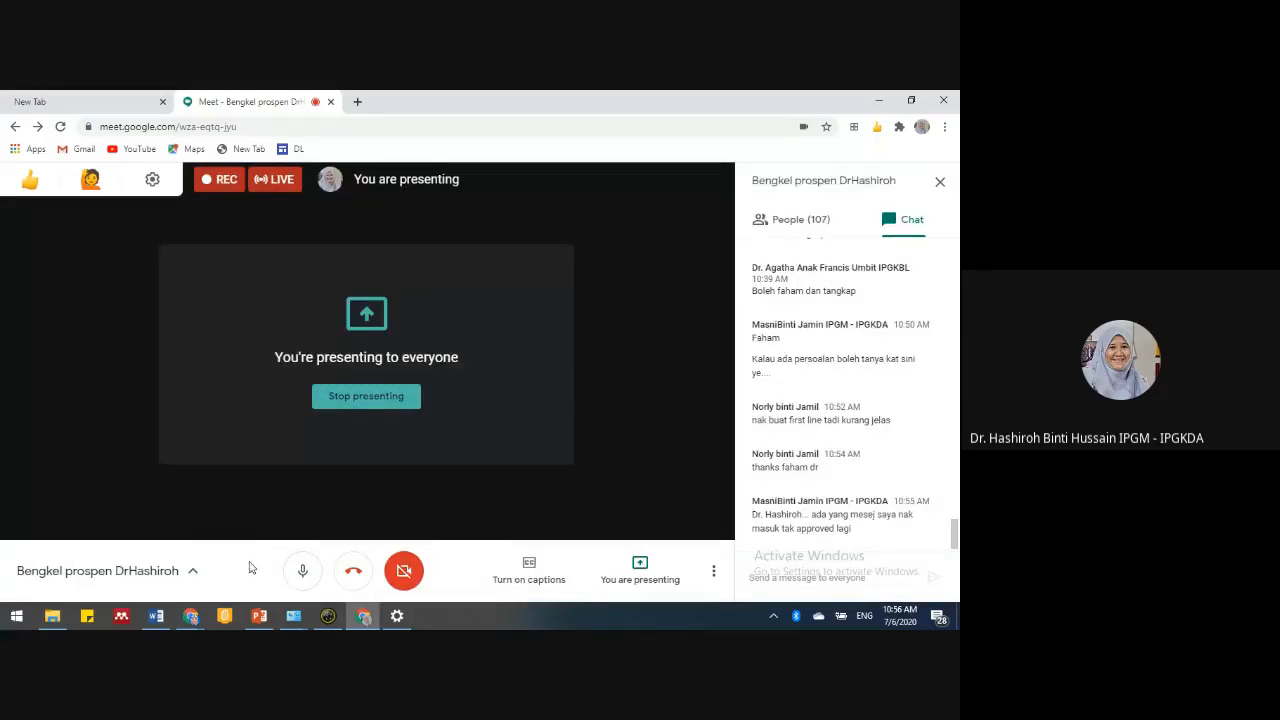
- Switch back to the Word document and widen its window up to the meeting chat
left_click(157, 616)
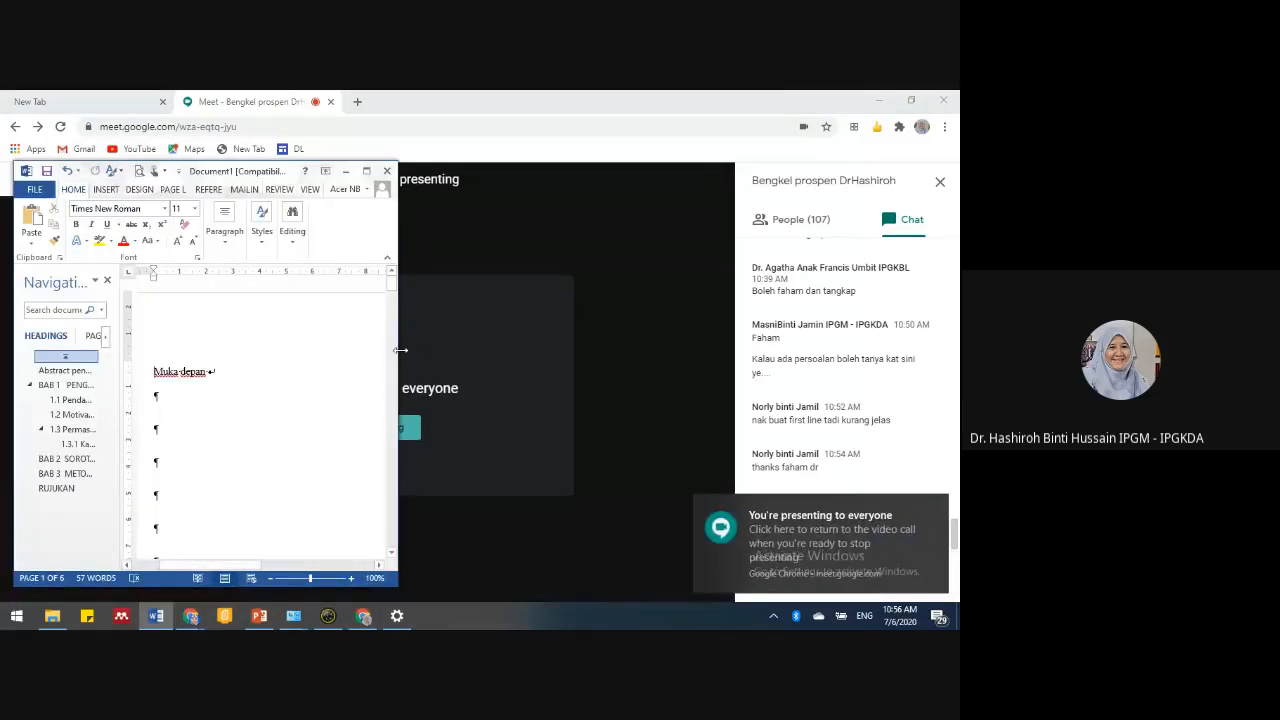
left_click_drag(397, 355, 711, 365)
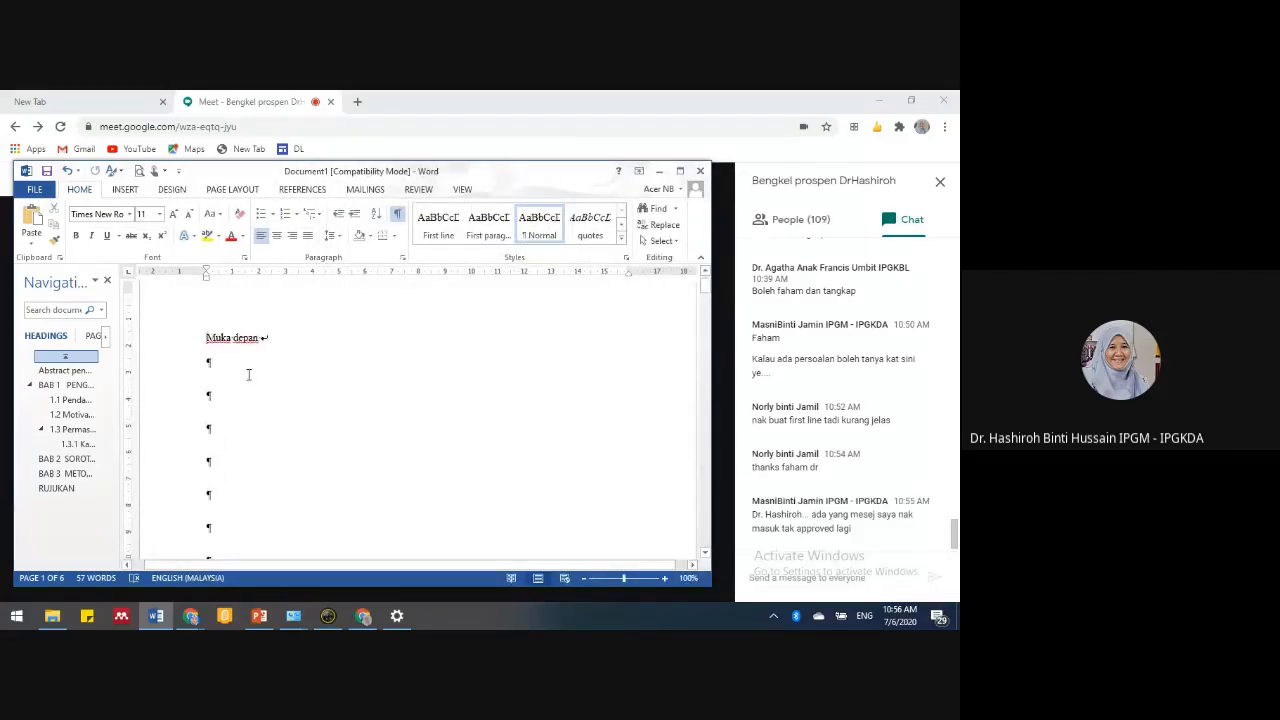
scroll(249, 374, "down", 3)
scroll(249, 374, "down", 5)
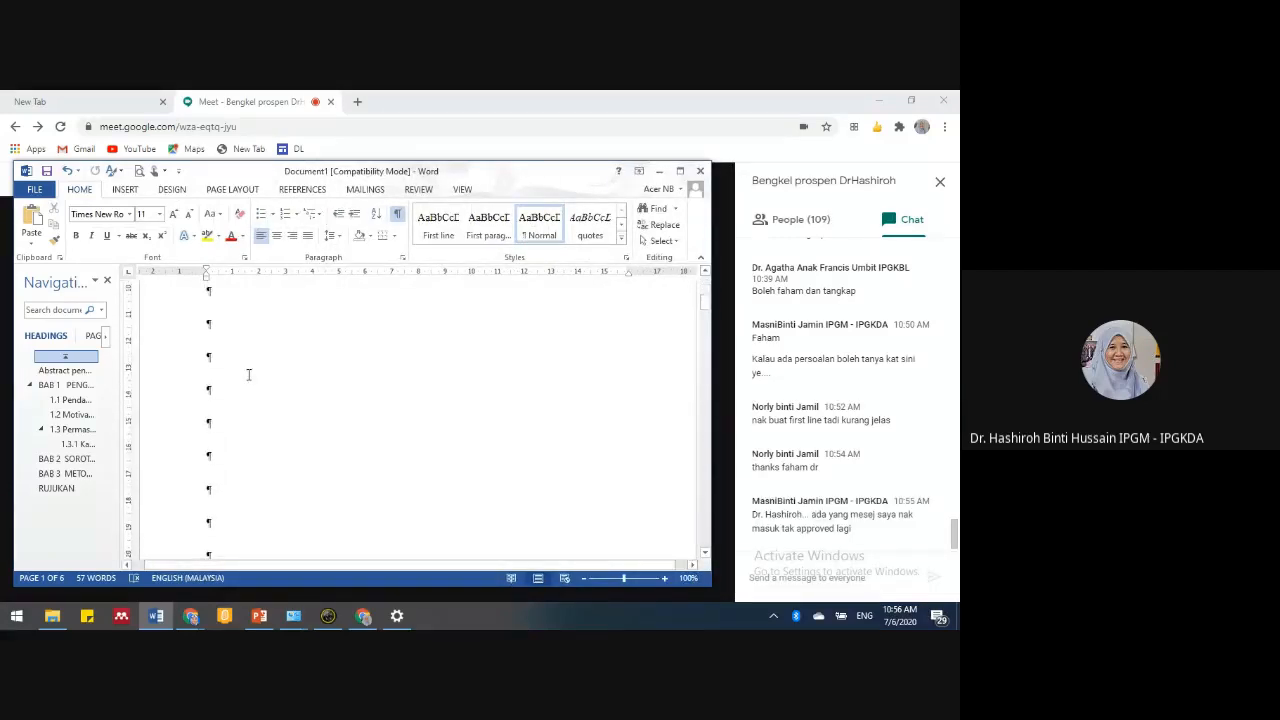
scroll(251, 373, "up", 2)
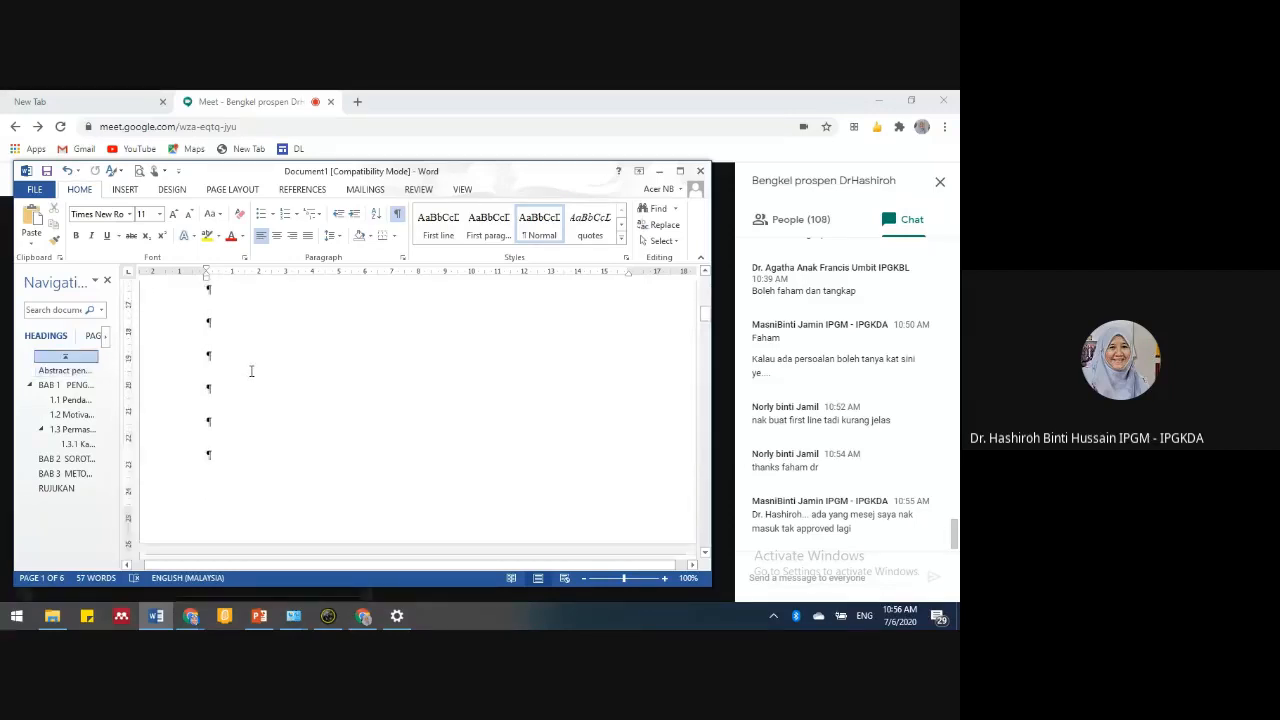
scroll(251, 371, "up", 4)
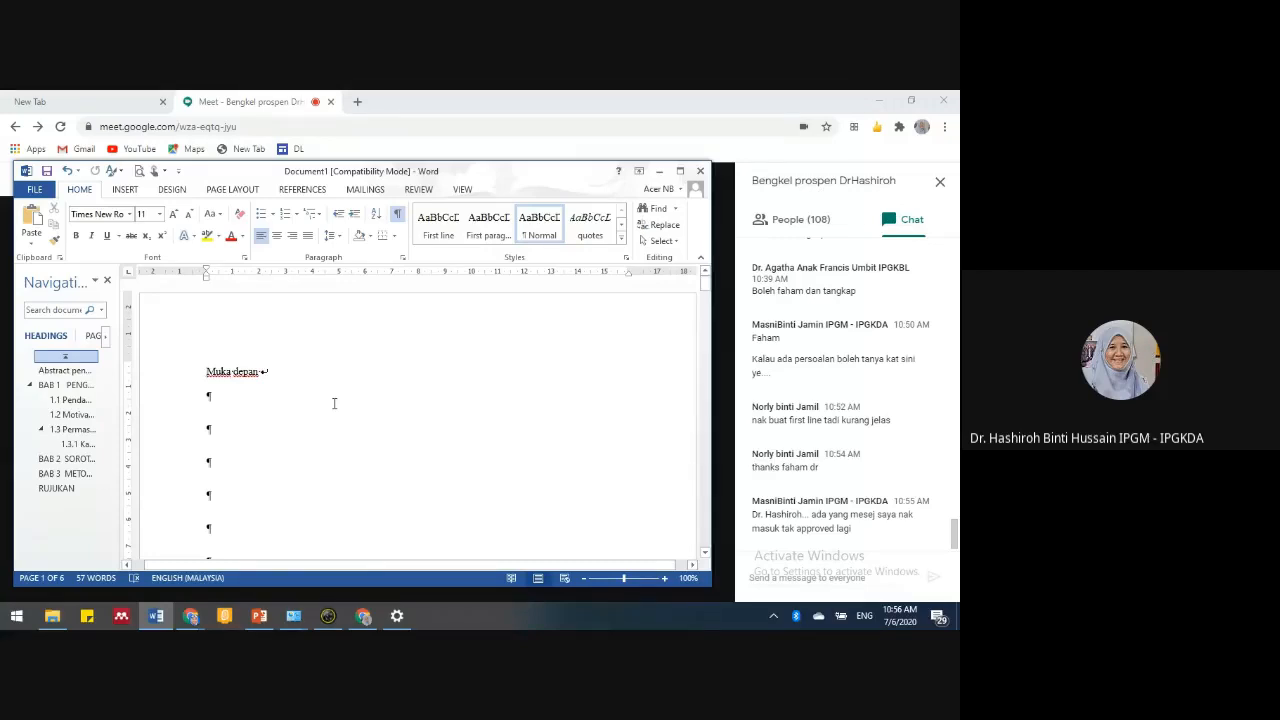
- Delete the "Muka depan" text from the cover page, leaving only blank paragraphs
key("Delete")
key("Delete")
key("Delete")
key("Delete")
key("Delete")
key("Delete")
key("Delete")
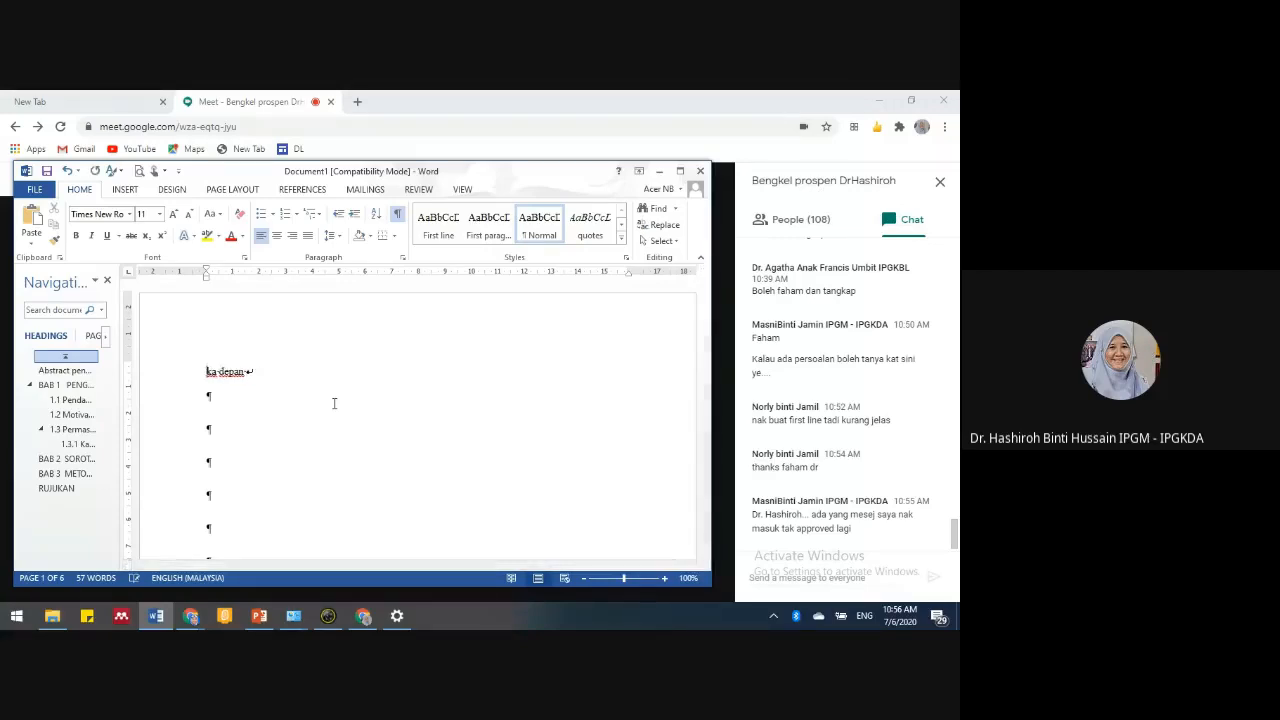
key("Delete")
key("Delete")
key("Delete")
key("Delete")
key("ctrl+j")
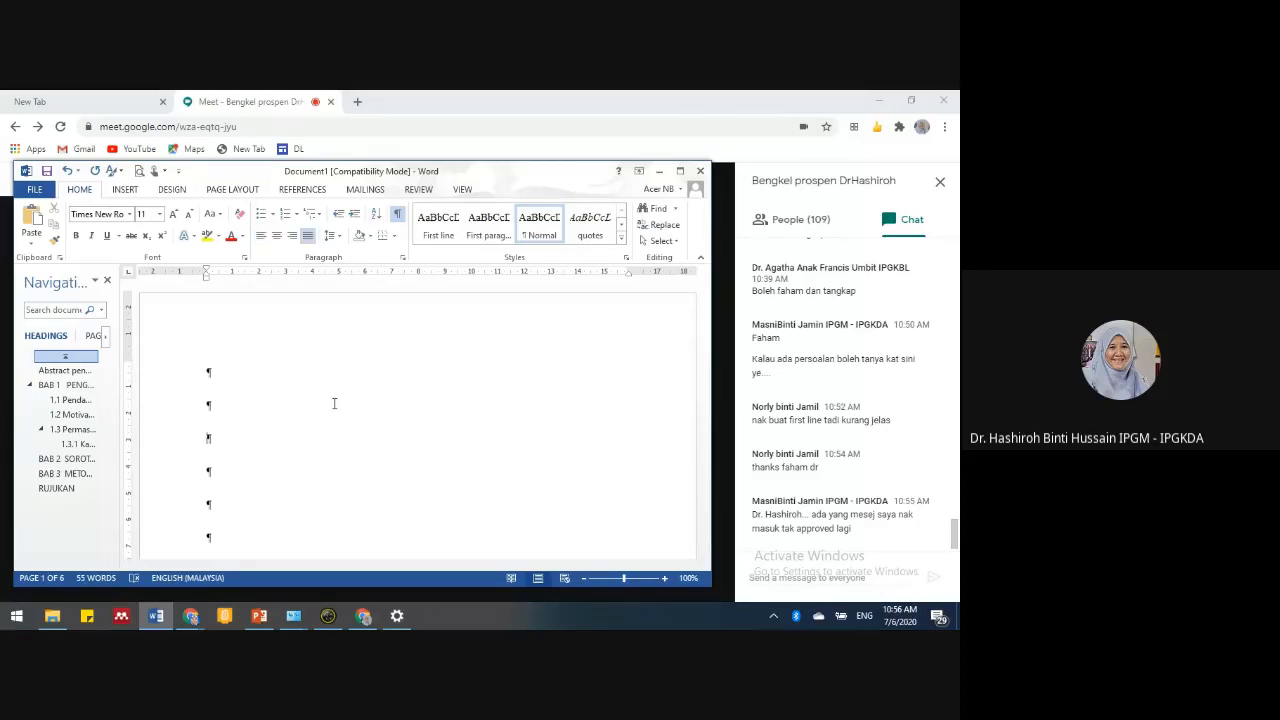
type("NAME")
key("BackSpace")
type("A")
key("BackSpace")
key("BackSpace")
key("BackSpace")
key("BackSpace")
- Enter TAJUK TESIS, NAMA and PHD as separate lines on the cover page, leaving blank paragraphs between them
type("T")
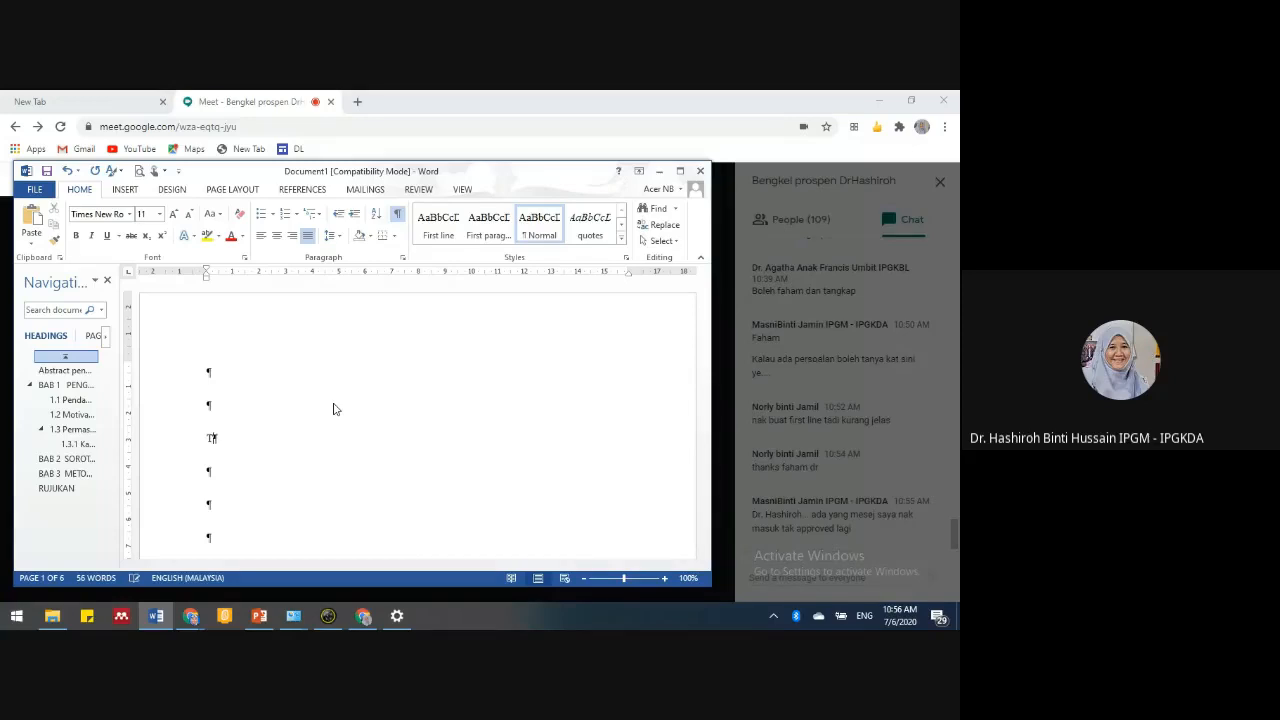
type("AJUK TE")
type("SIS  ")
type("NAMA")
key("Return")
key("Return")
key("Return")
key("Return")
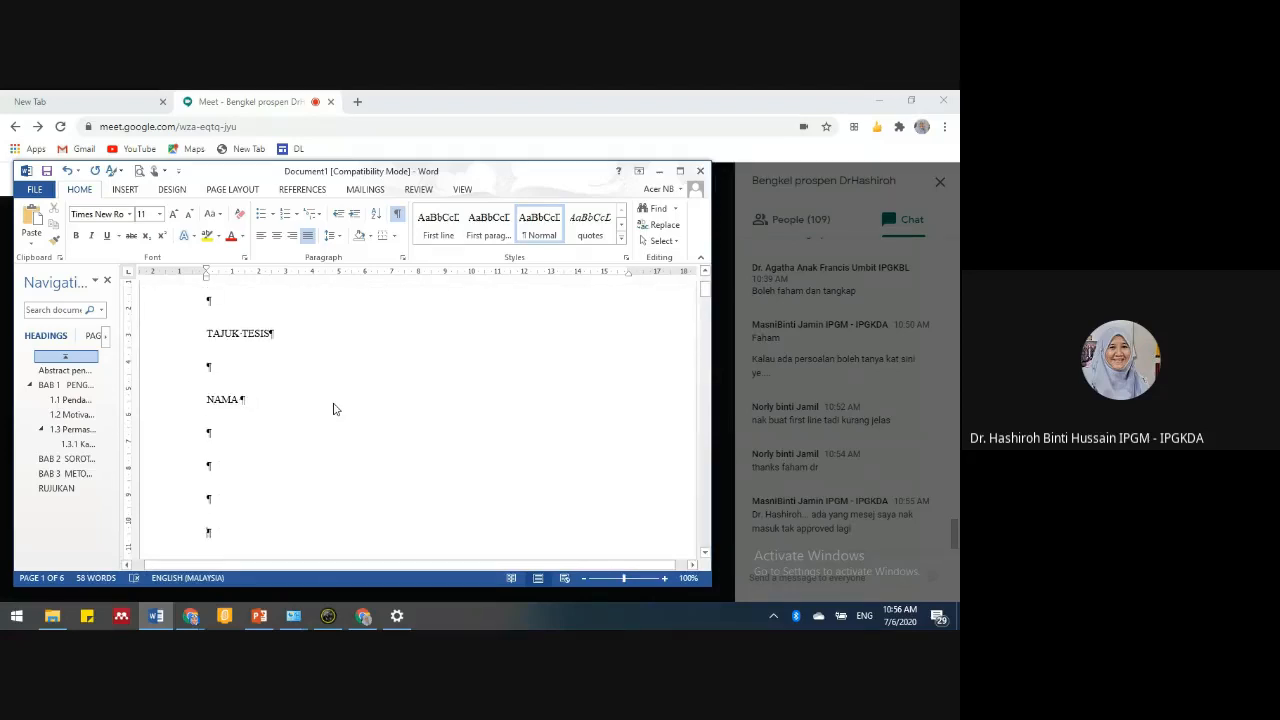
type("PHD")
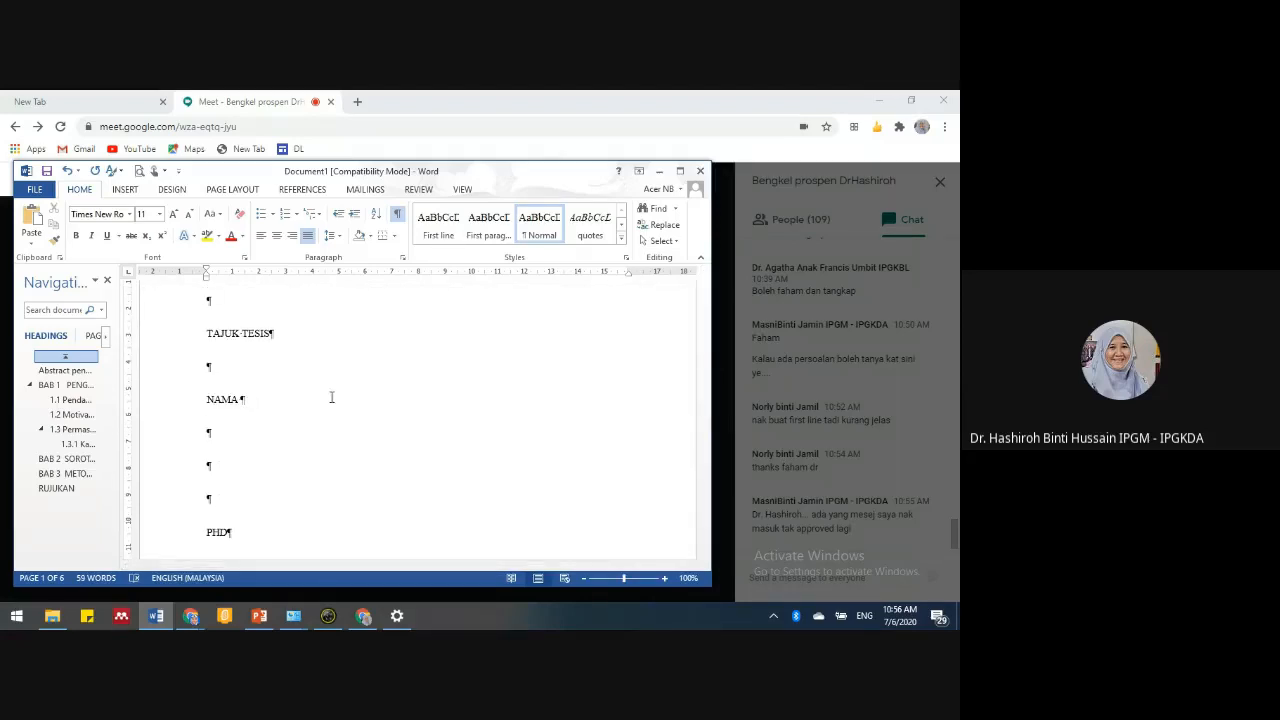
- Review the spacing of the cover page lines and the blank paragraphs down to the Abstract page
scroll(335, 409, "down", 2)
scroll(321, 426, "up", 1)
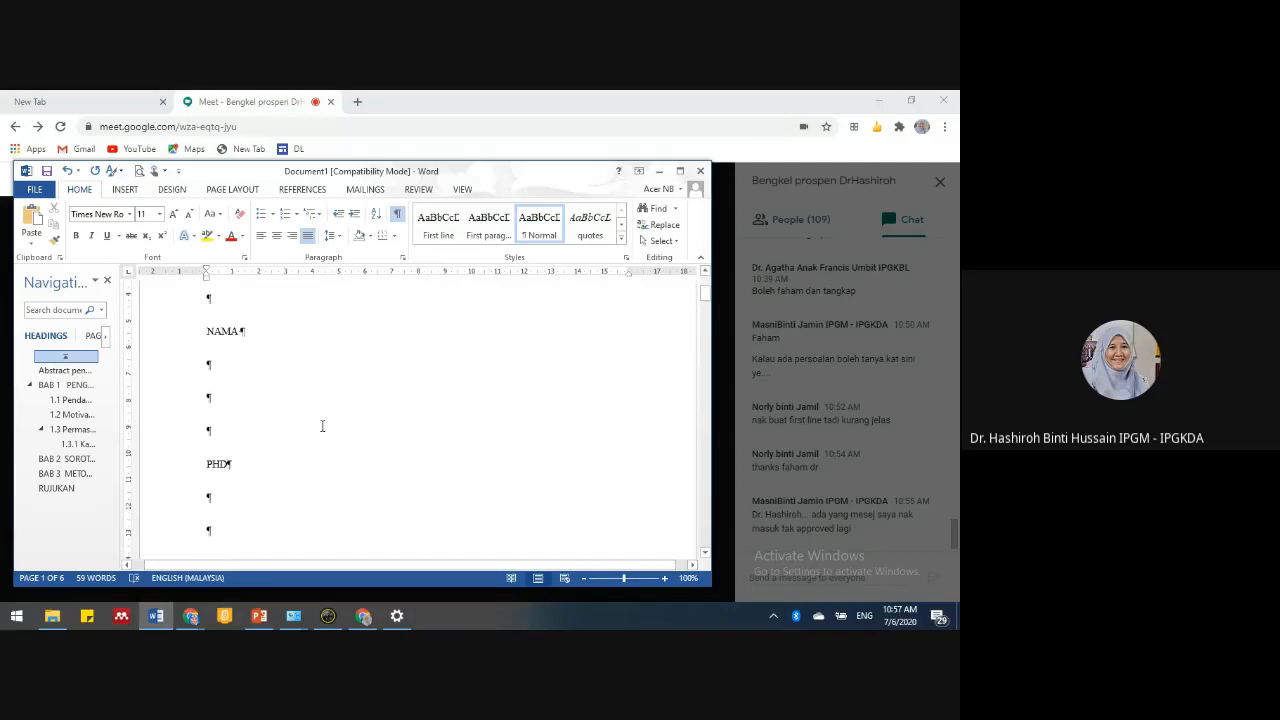
scroll(321, 426, "up", 3)
scroll(238, 482, "down", 3)
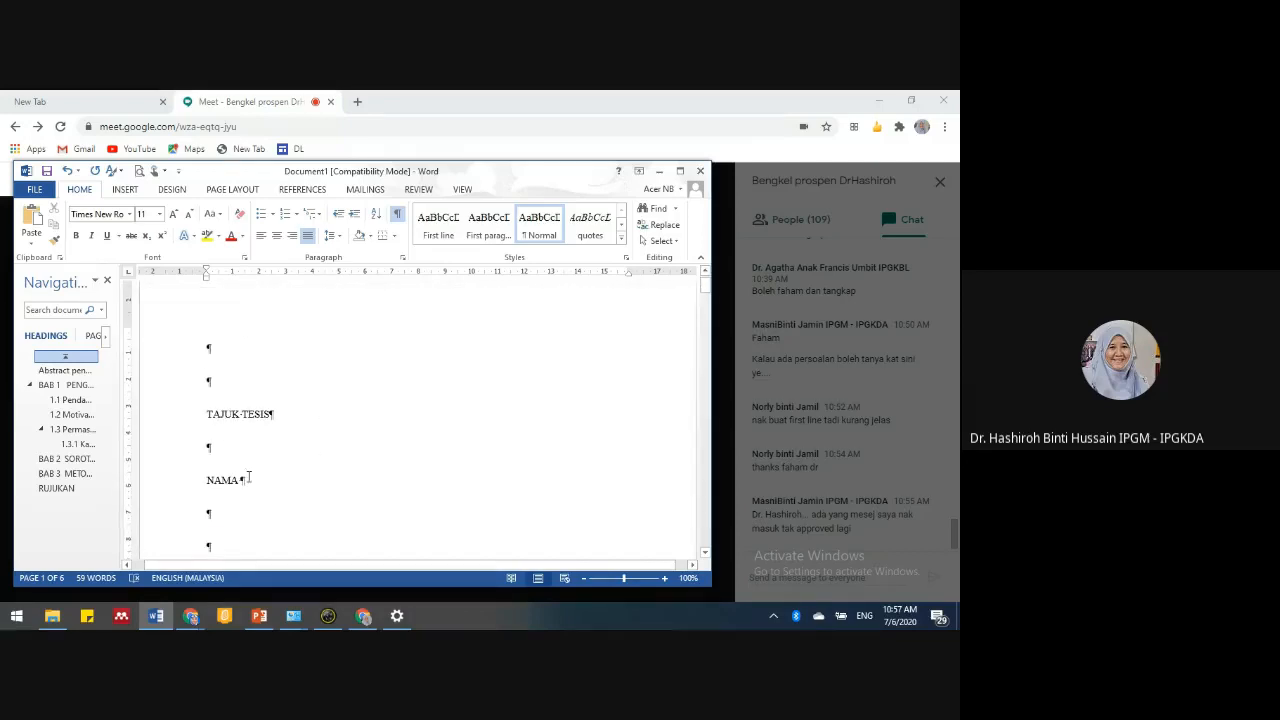
scroll(258, 463, "down", 6)
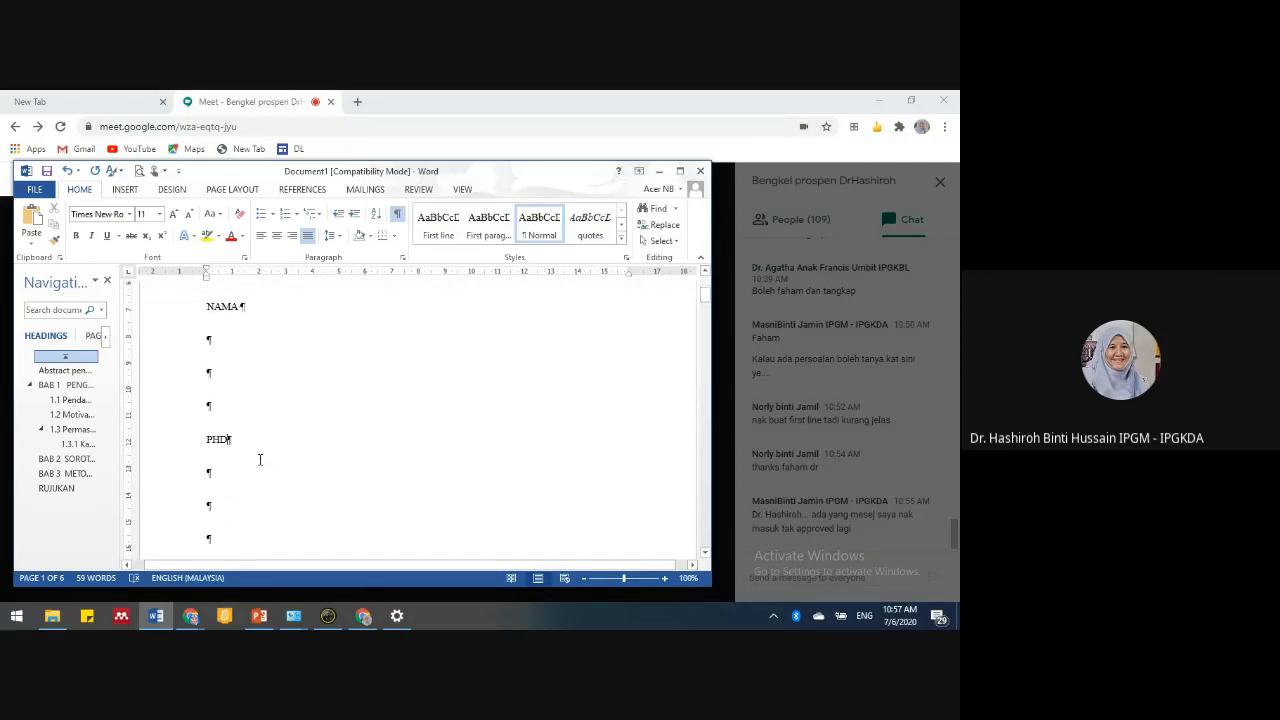
scroll(261, 456, "down", 3)
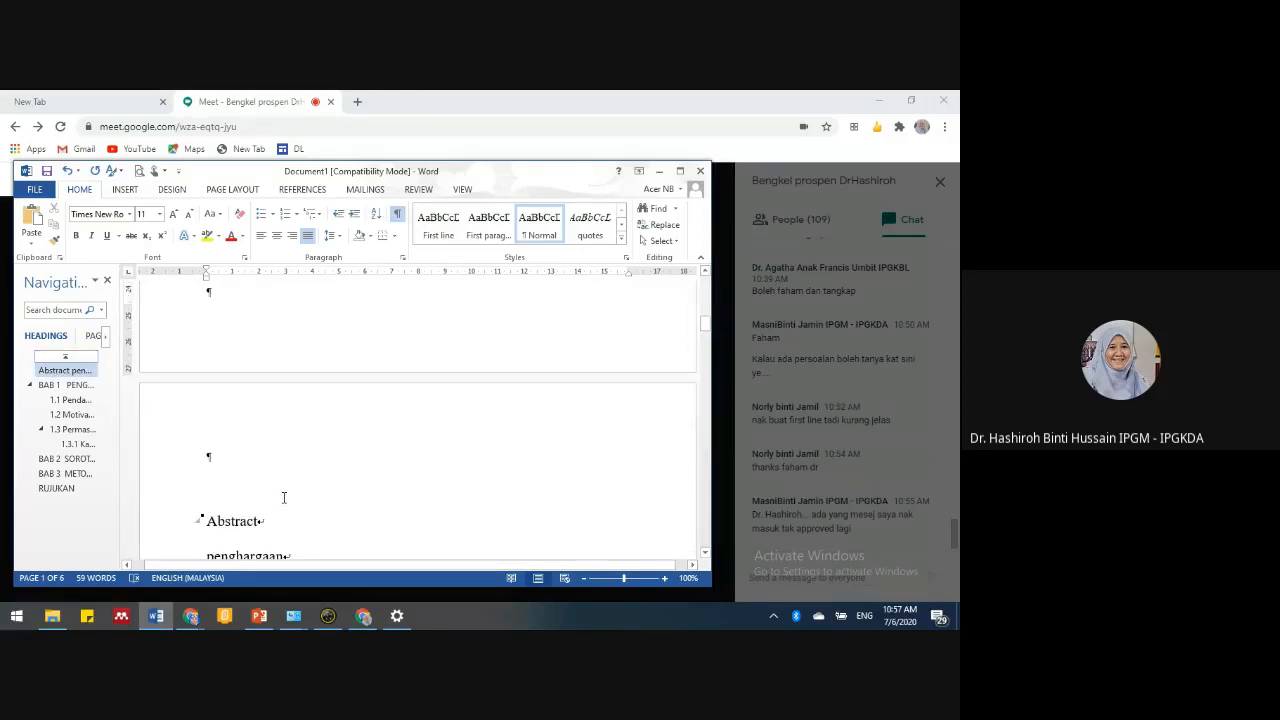
scroll(286, 494, "up", 4)
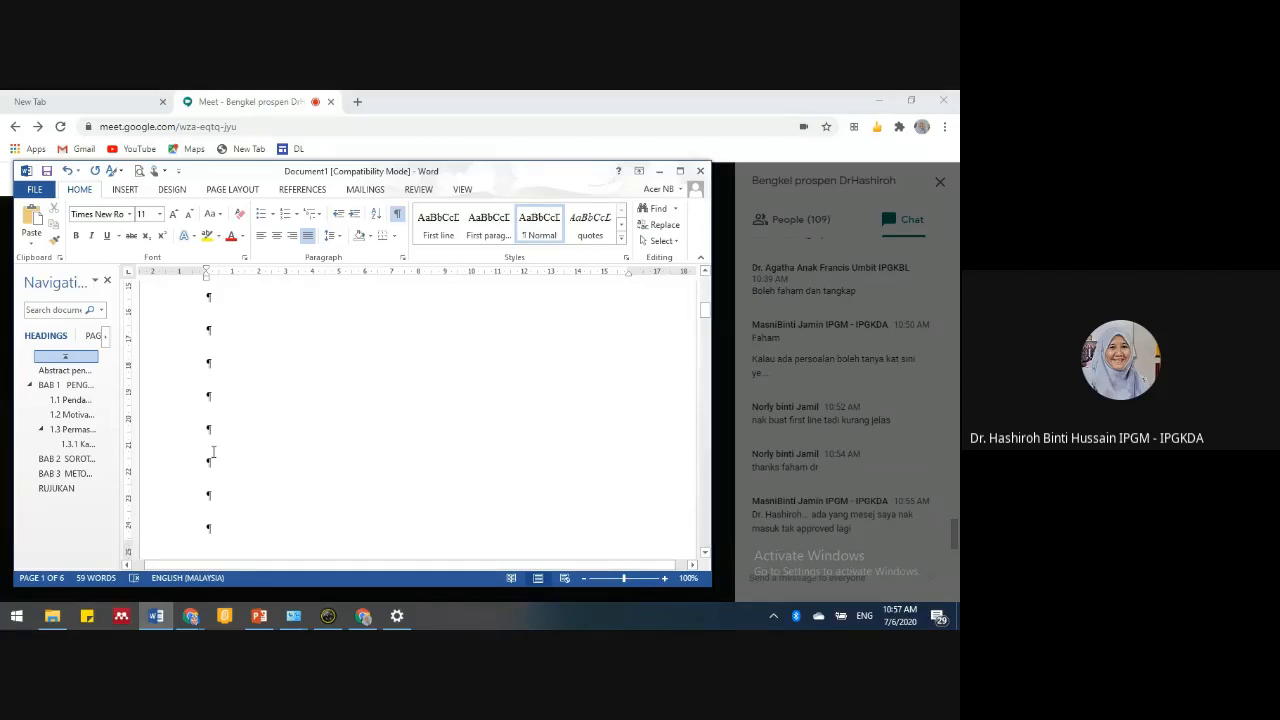
- Narrow the document window to uncover the join request and admit the waiting participant to the meeting
scroll(243, 457, "down", 1)
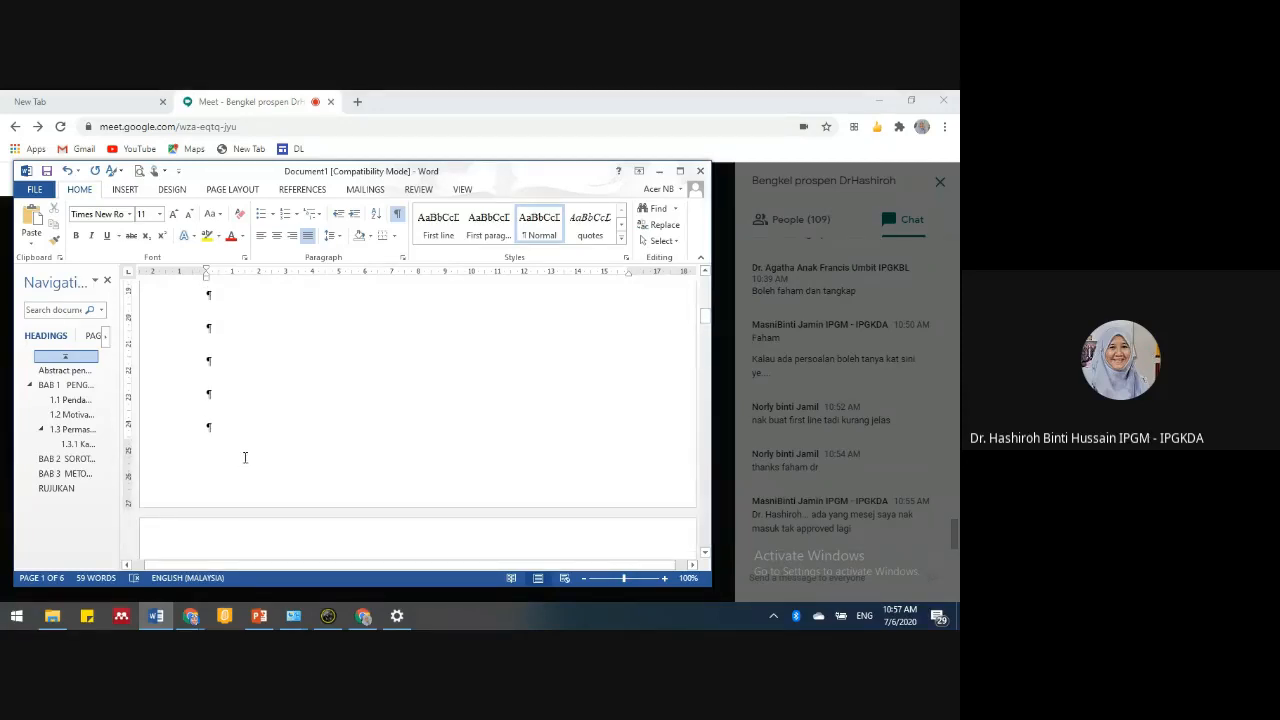
key("Return")
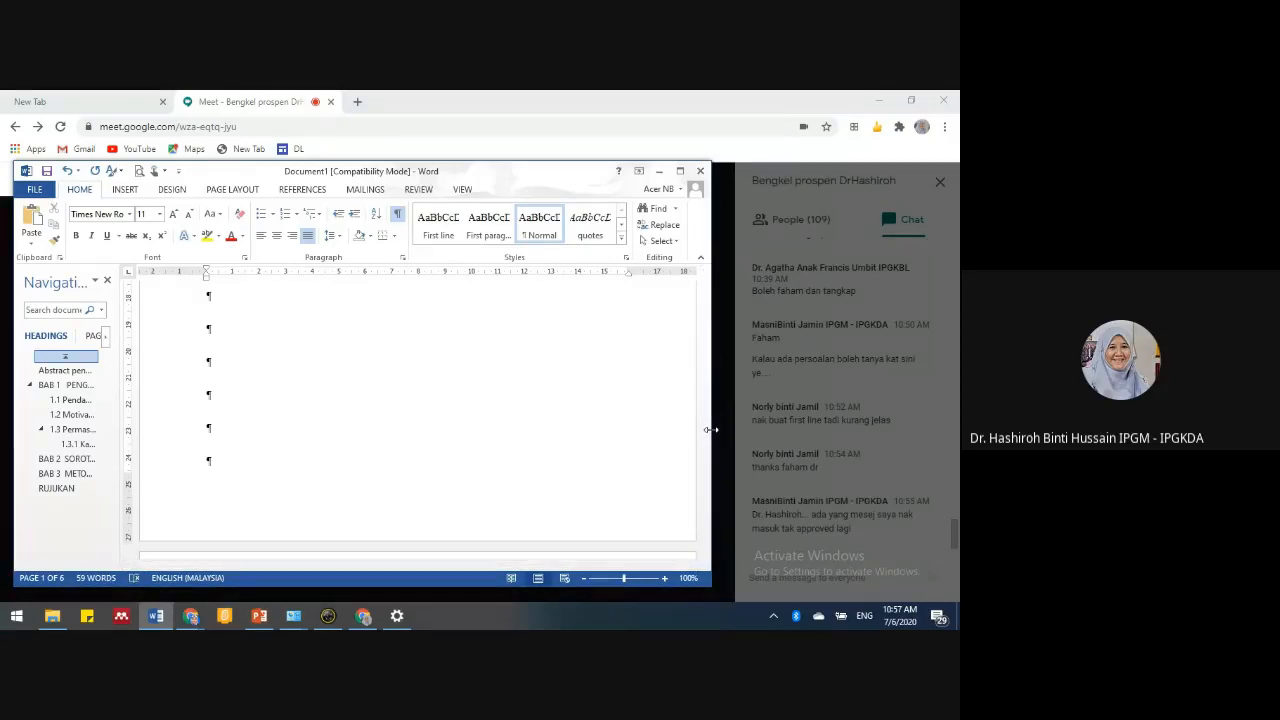
left_click_drag(709, 428, 429, 425)
left_click(620, 423)
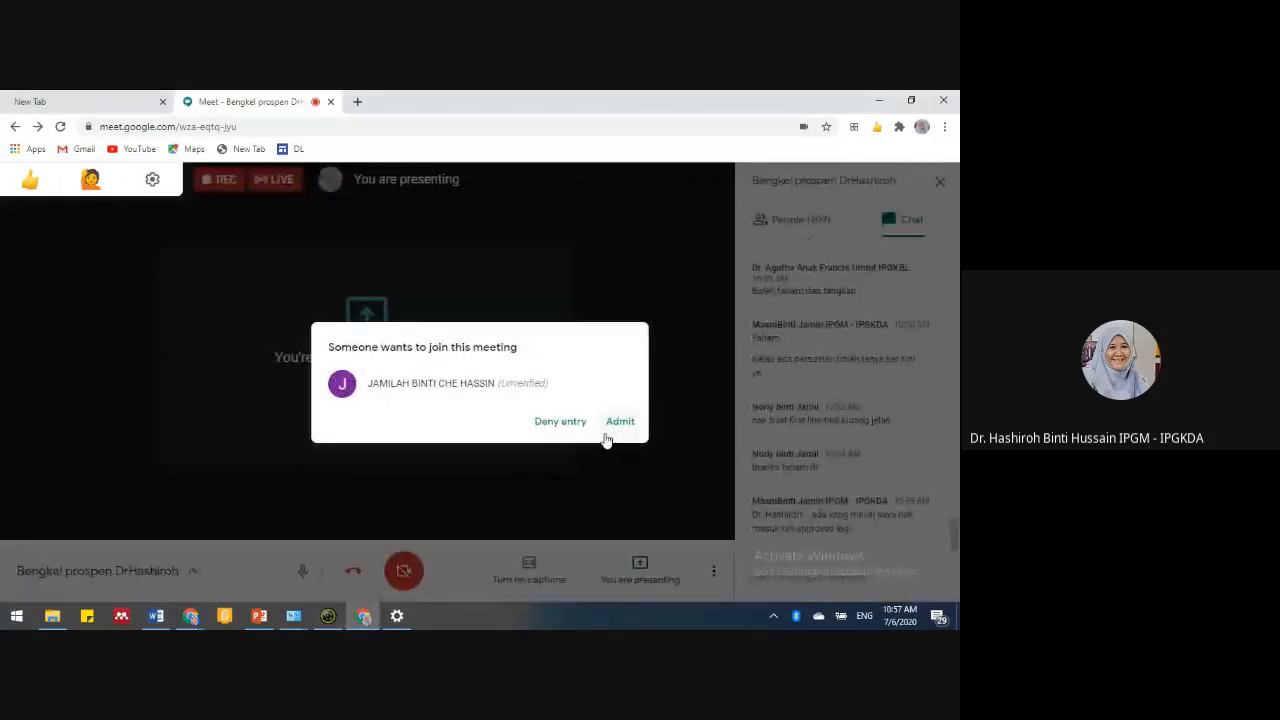
left_click(619, 423)
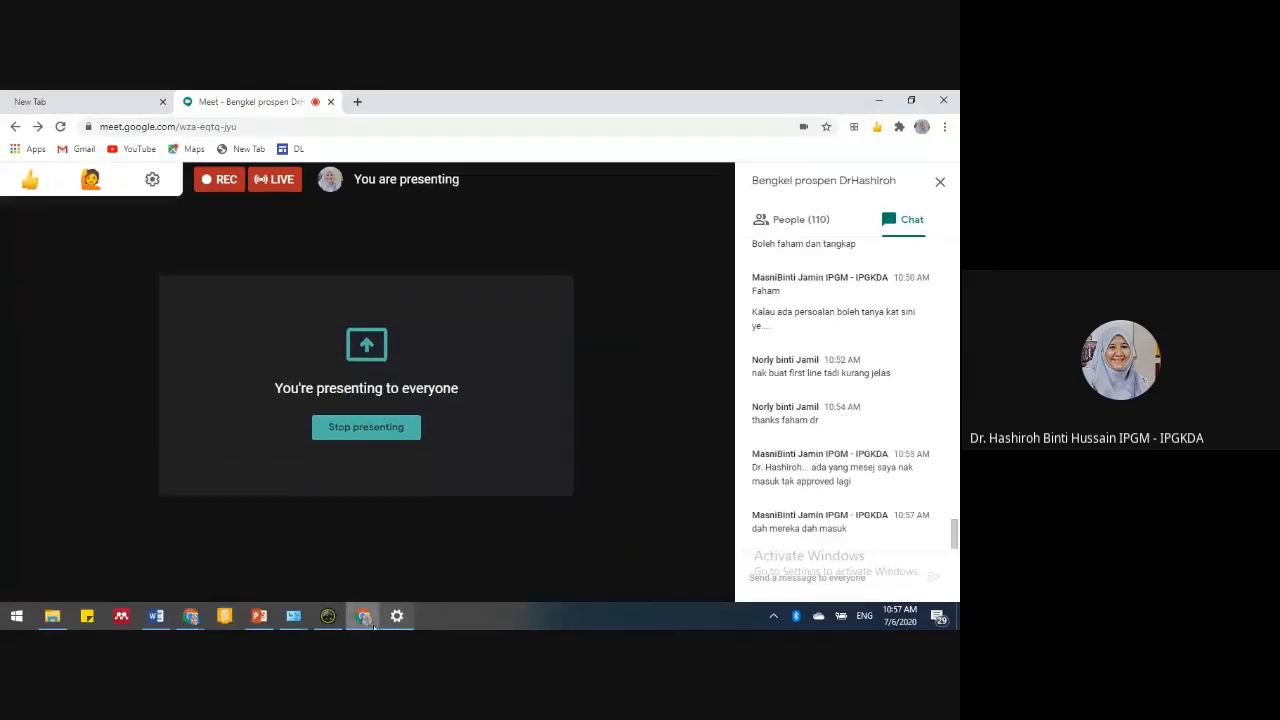
- Switch back to Word, widen its window up to the meeting chat, and return to the cover page
left_click(156, 616)
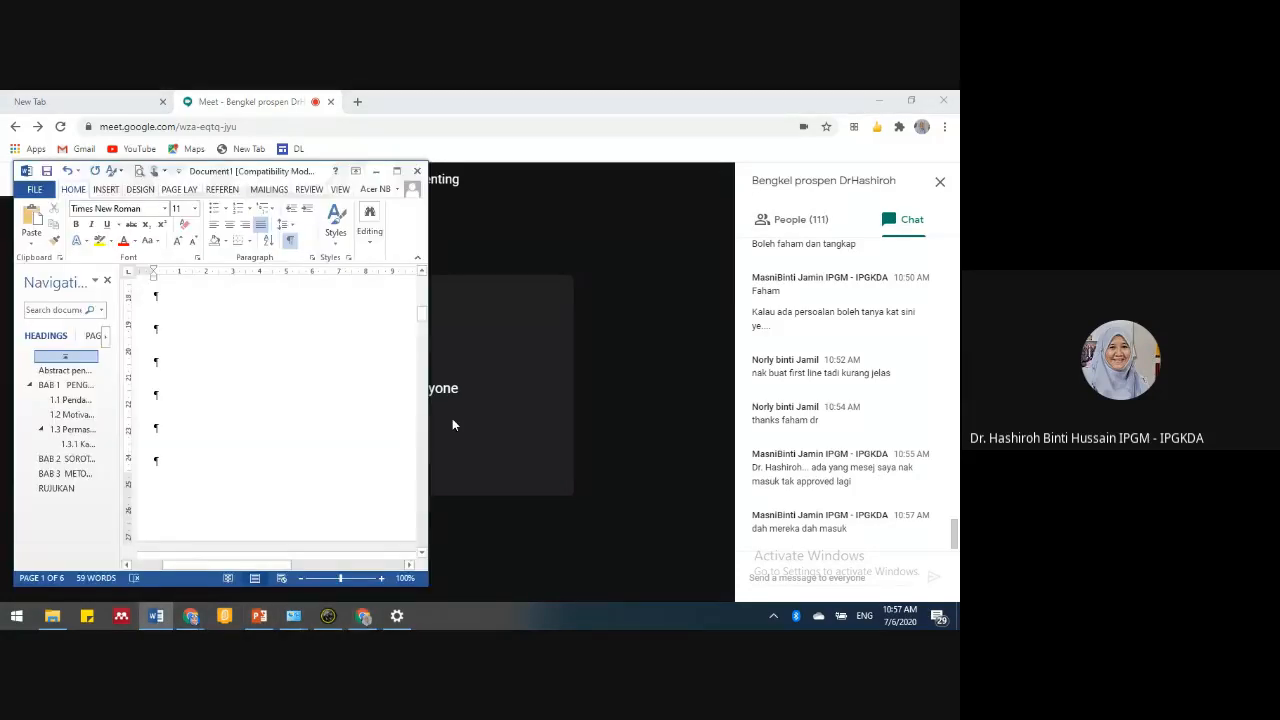
left_click_drag(429, 375, 728, 390)
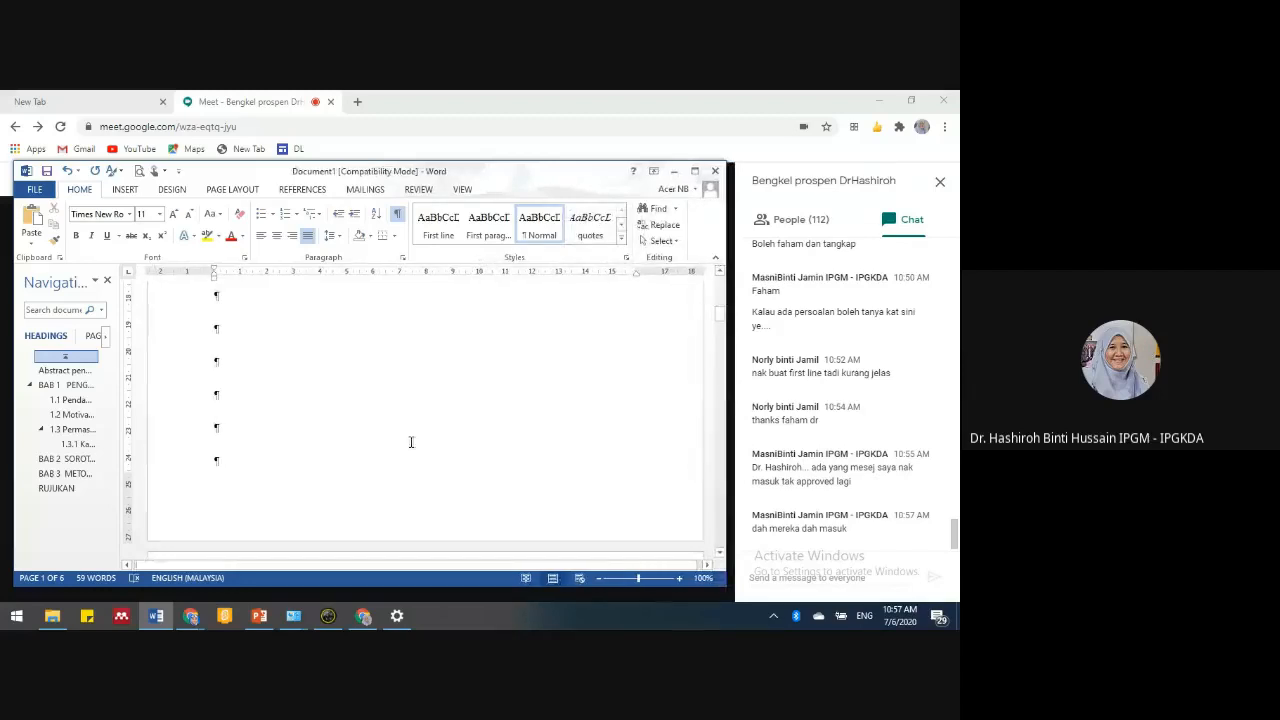
scroll(411, 440, "up", 3)
scroll(413, 438, "up", 3)
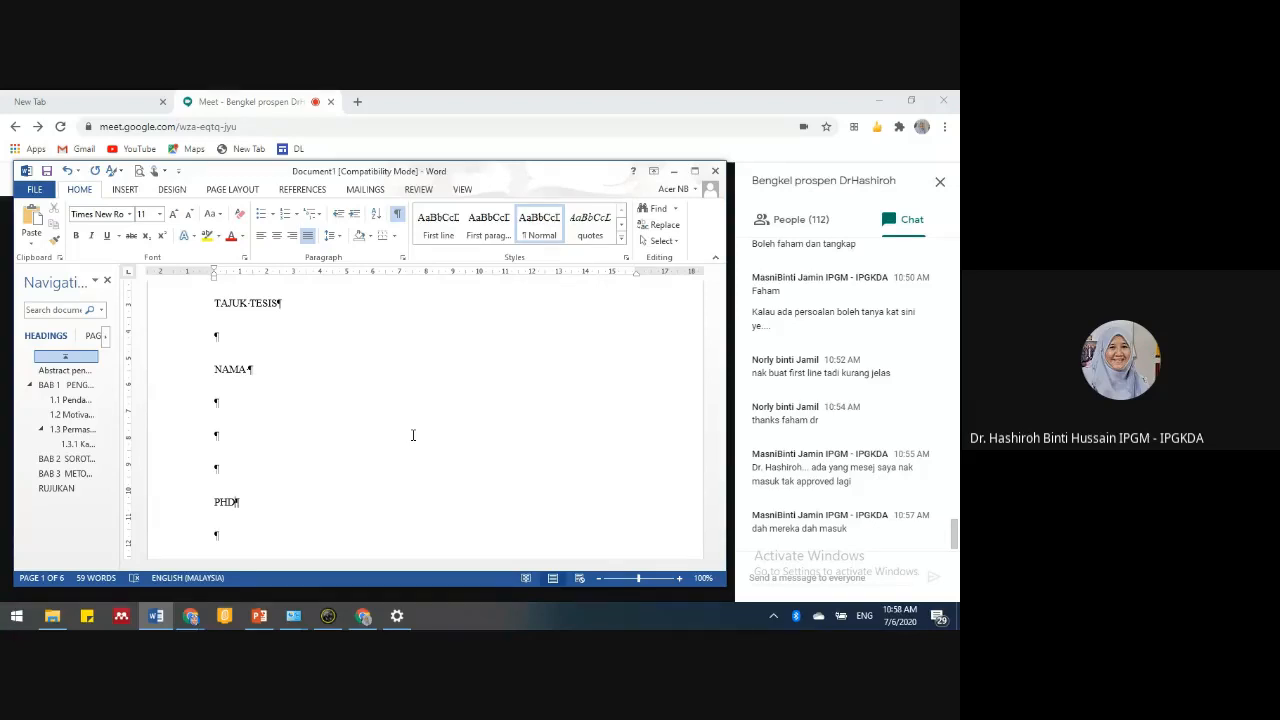
- Review the available page break and section break types without inserting one
left_click(232, 189)
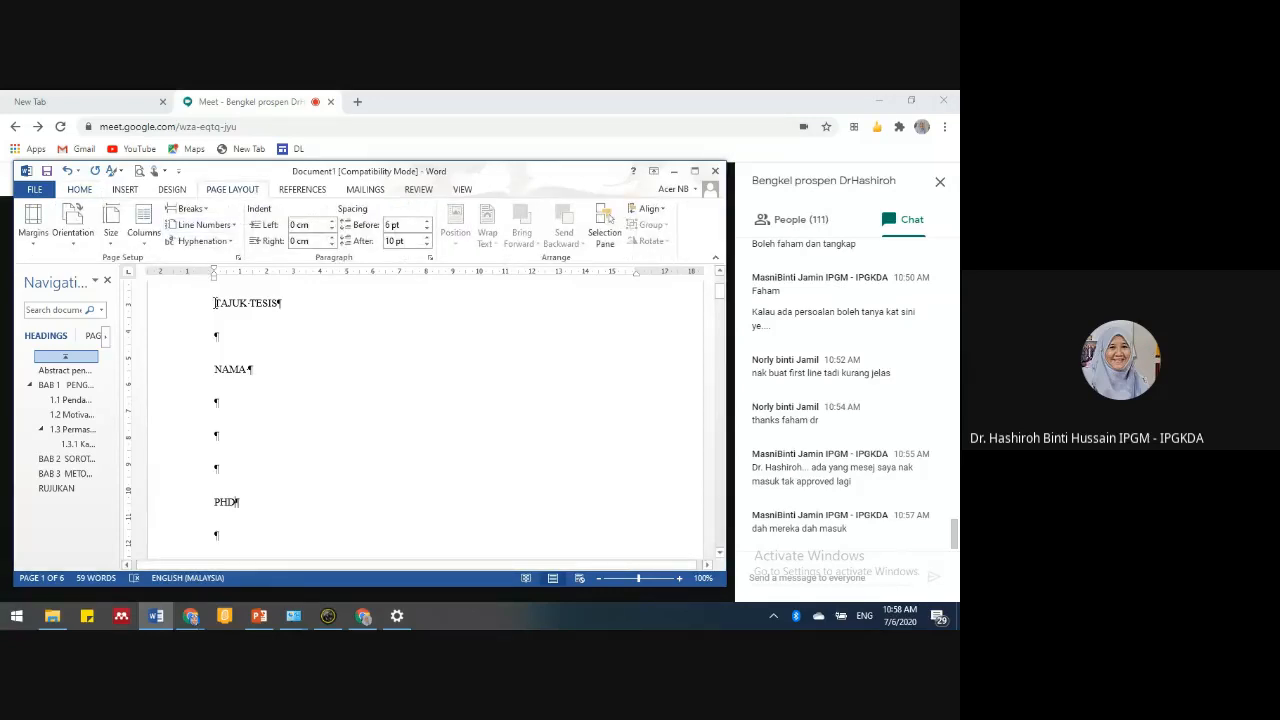
left_click(190, 208)
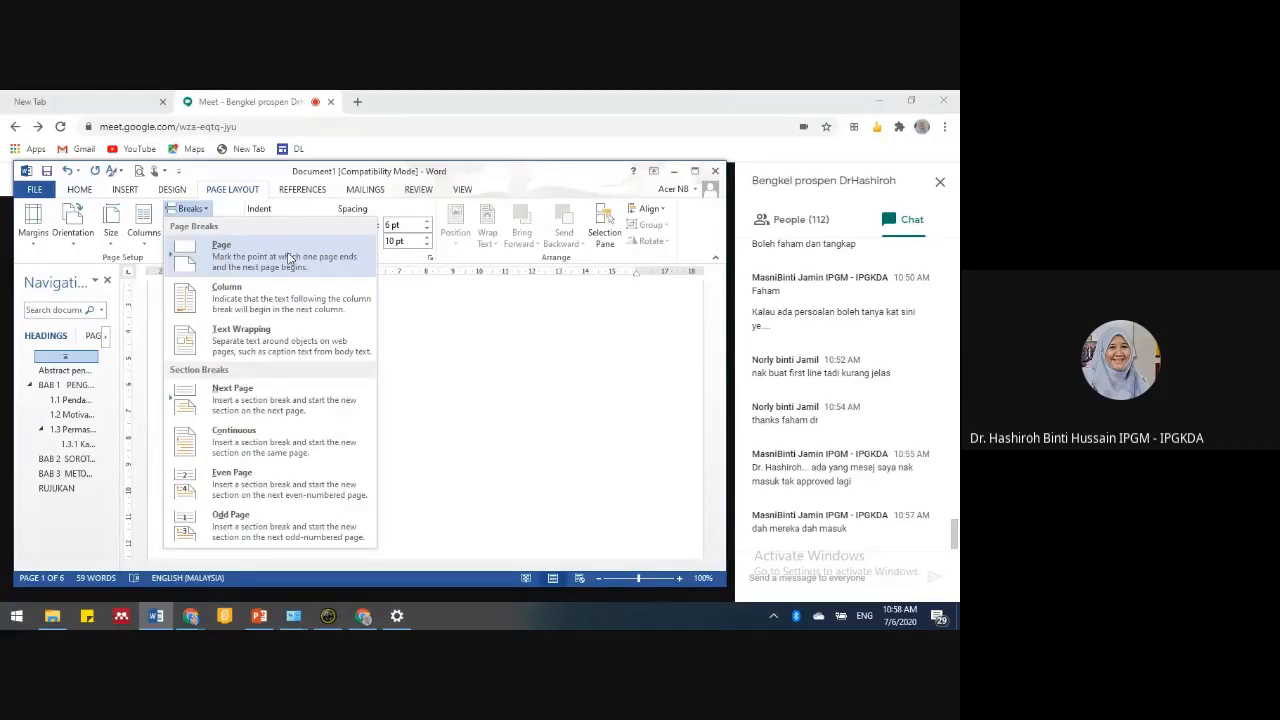
left_click(526, 403)
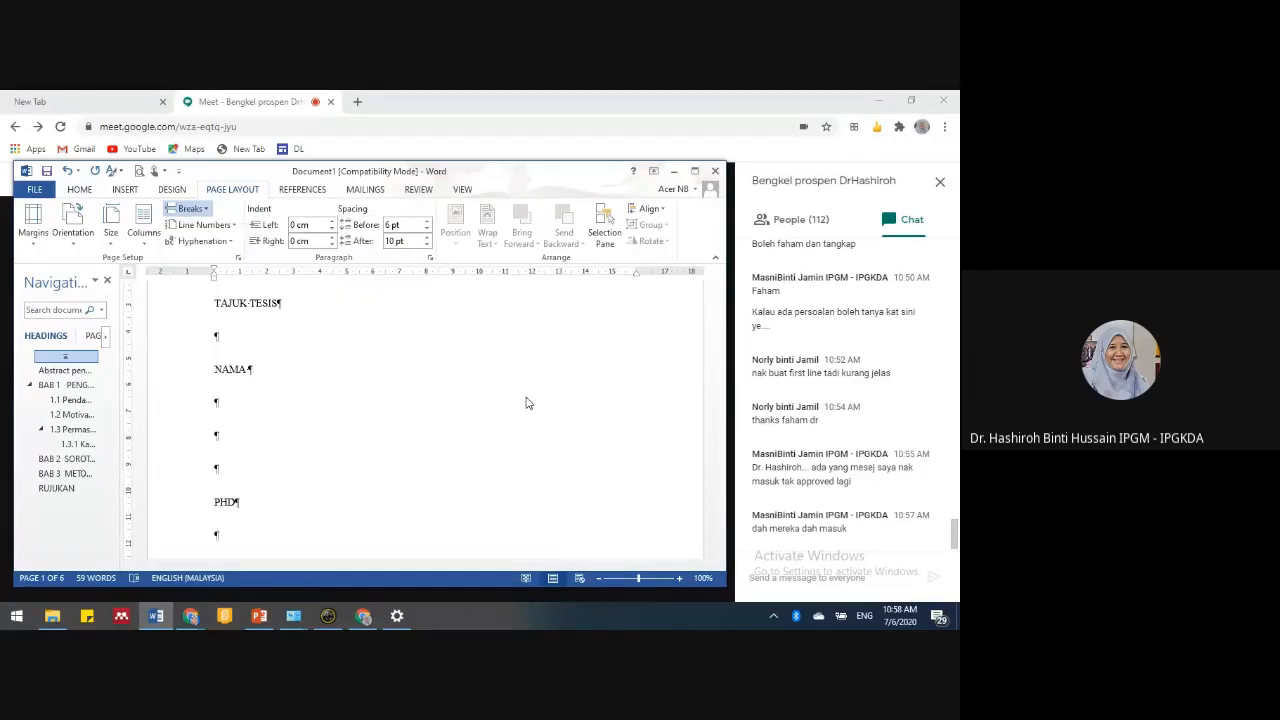
- Examine the cover page from TAJUK TESIS down to the Abstract page to find where the cover page ends
scroll(415, 405, "up", 1)
scroll(418, 404, "up", 1)
scroll(380, 400, "down", 5)
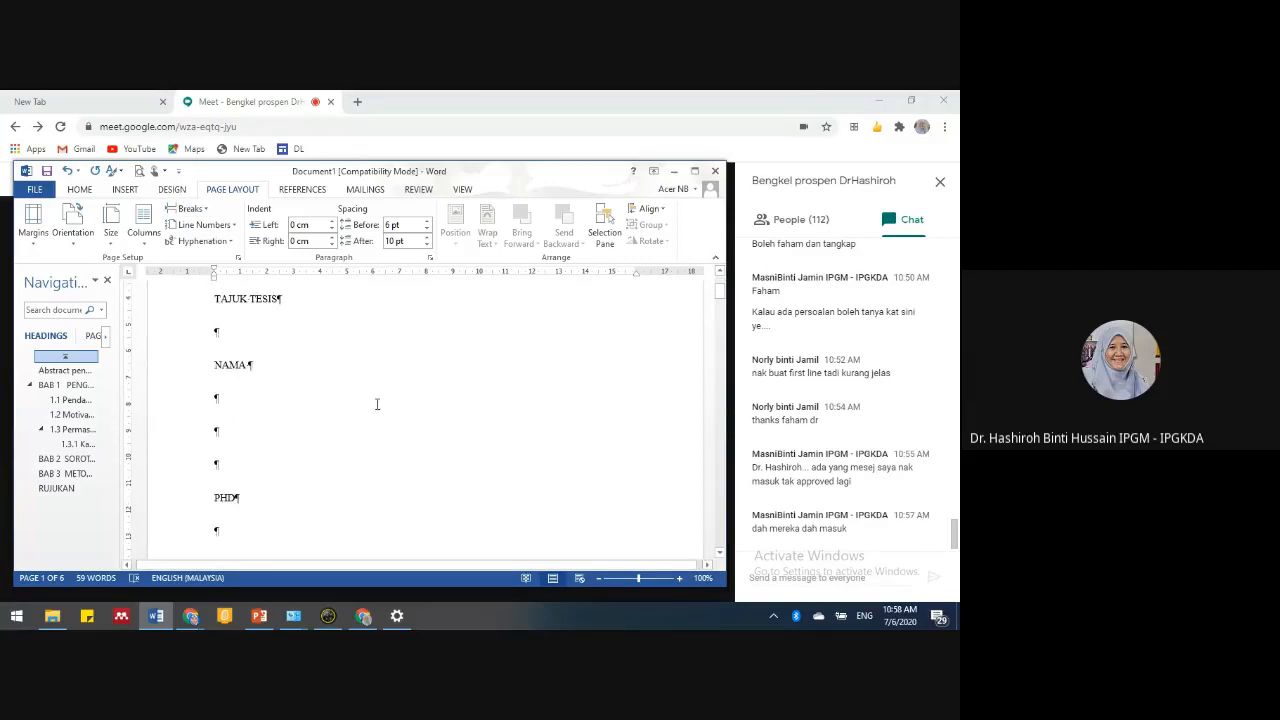
scroll(380, 397, "down", 6)
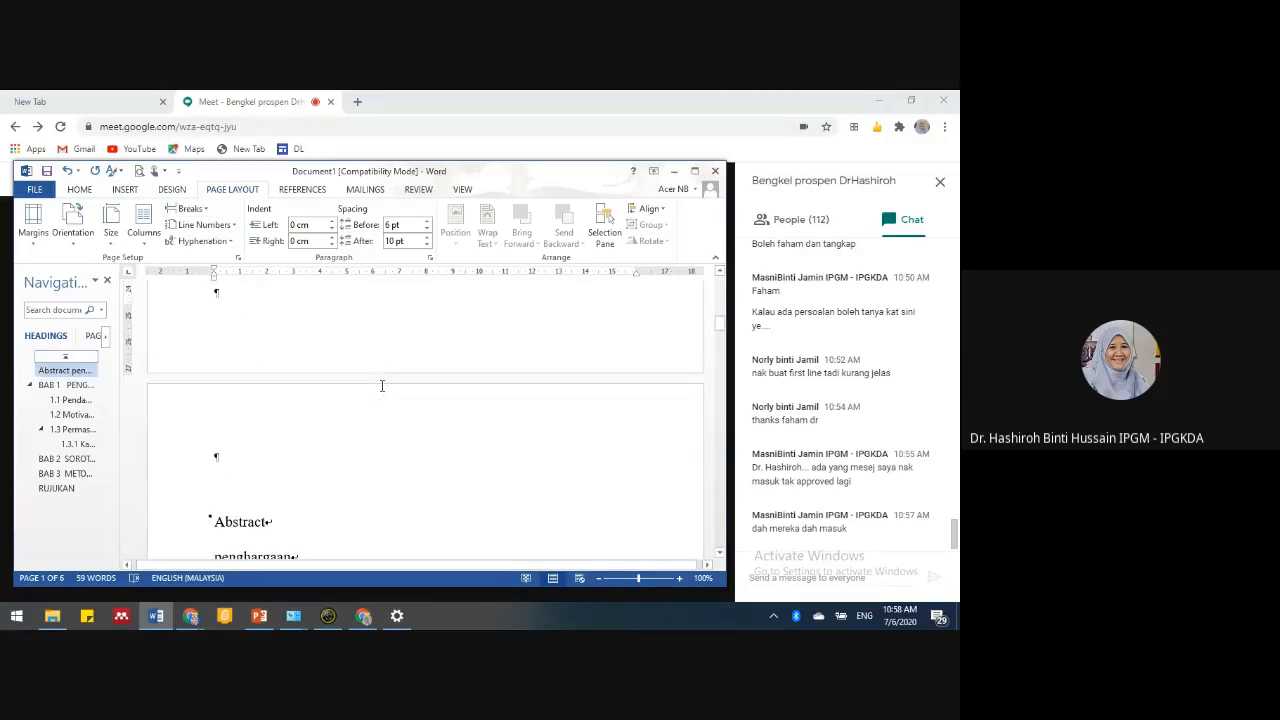
scroll(350, 523, "down", 2)
scroll(360, 500, "up", 5)
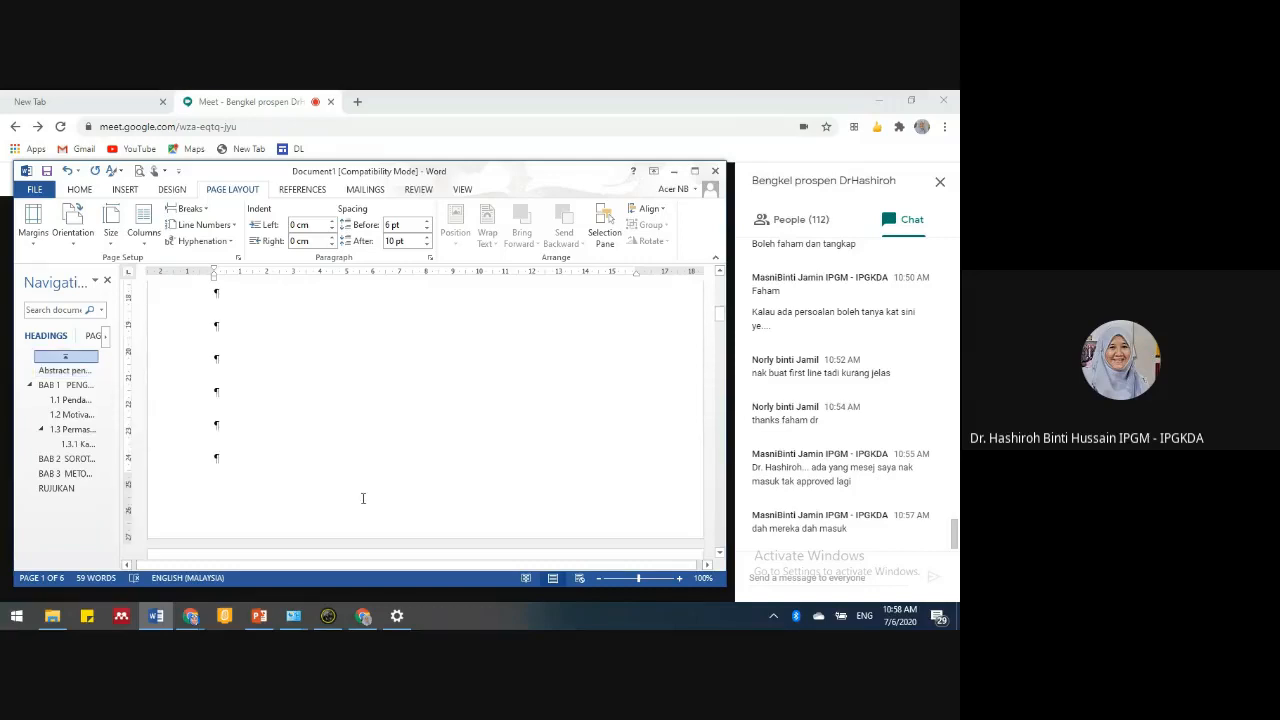
scroll(367, 490, "up", 3)
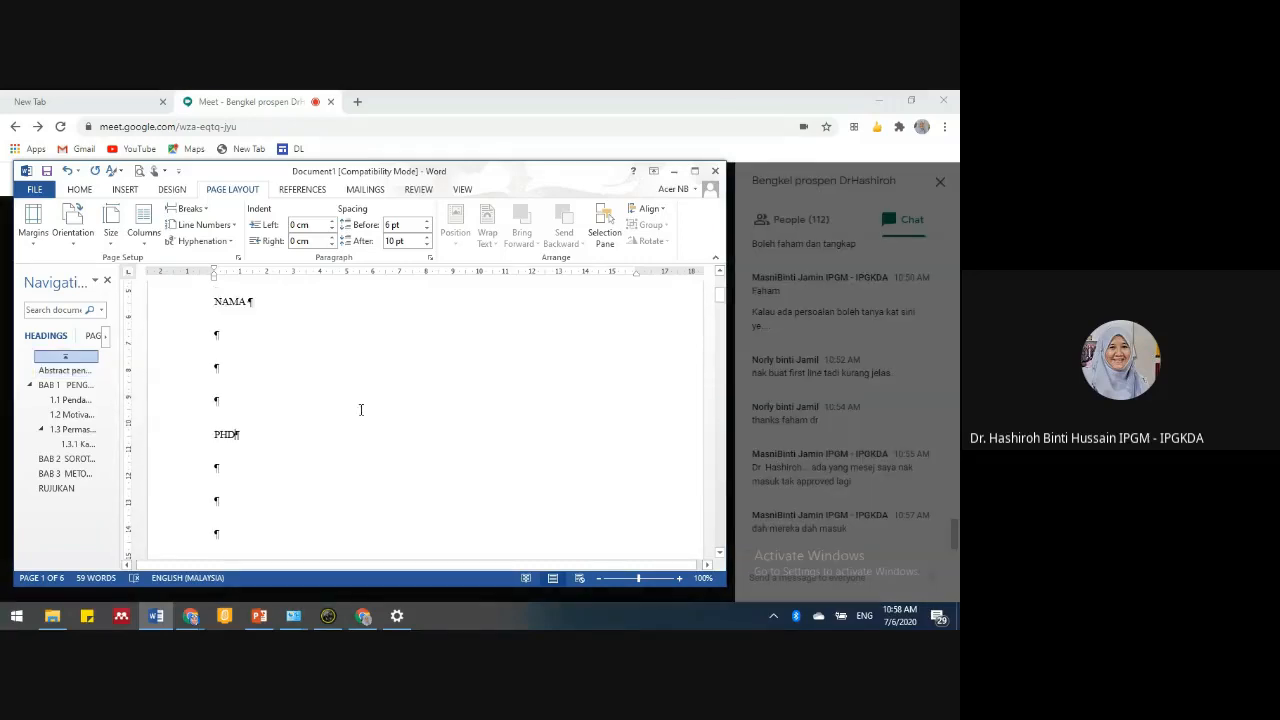
scroll(363, 470, "up", 1)
scroll(368, 468, "down", 1)
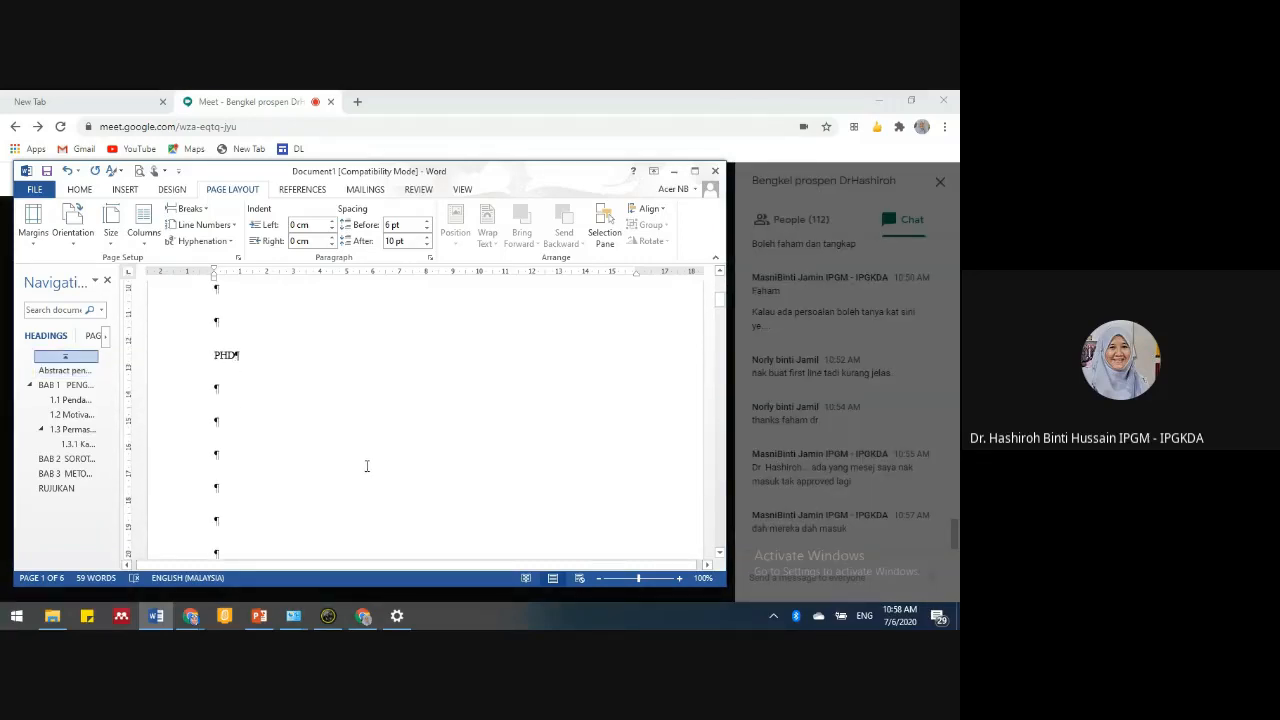
scroll(367, 466, "down", 4)
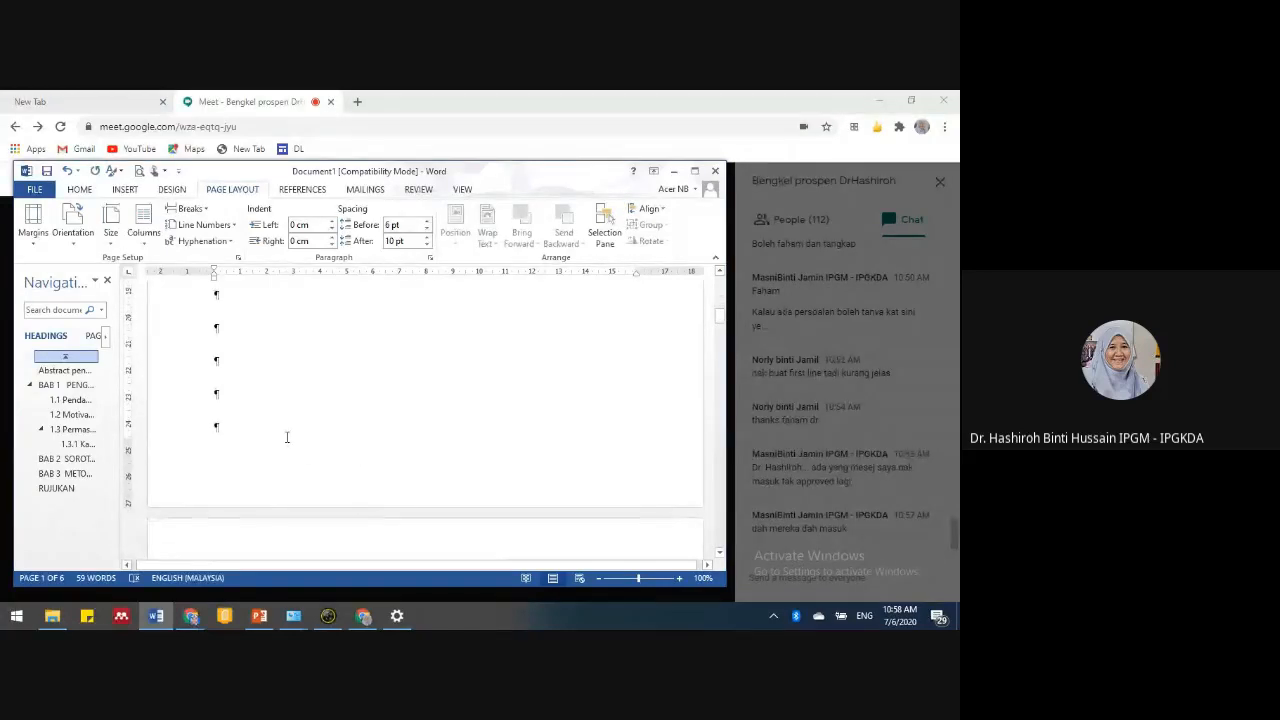
scroll(336, 472, "up", 3)
scroll(268, 413, "up", 1)
scroll(268, 413, "down", 1)
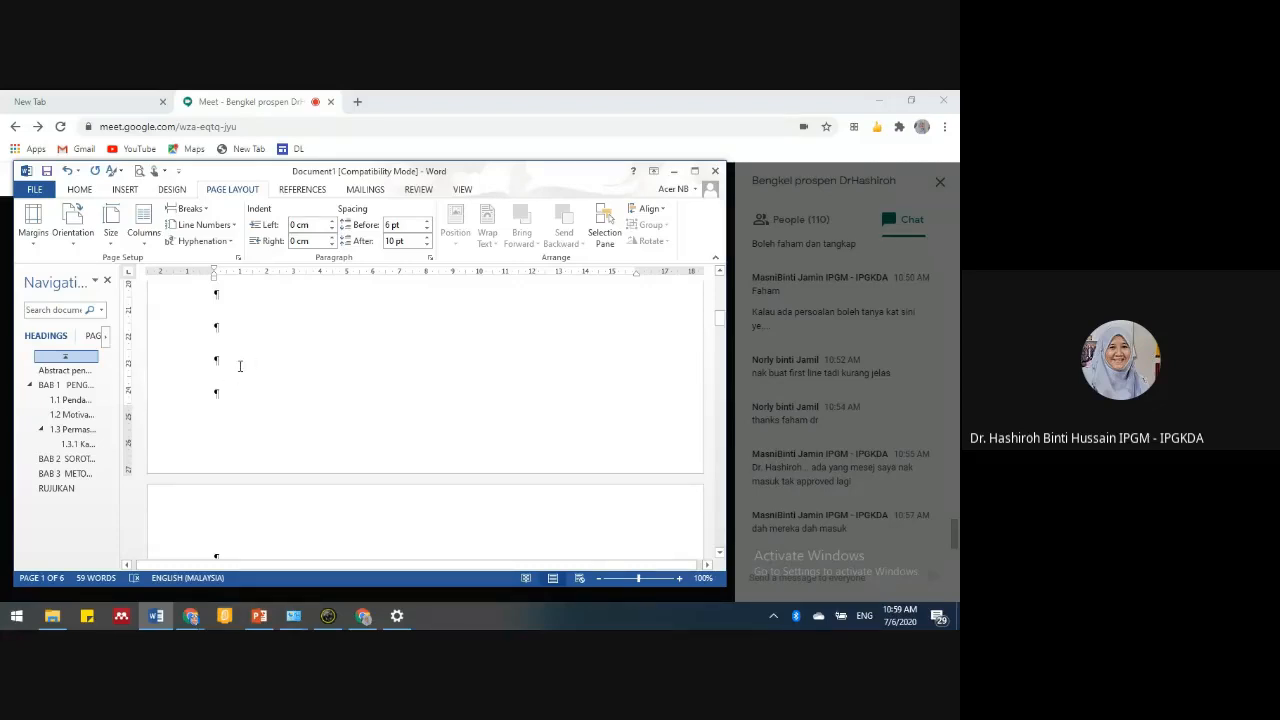
type("PHD")
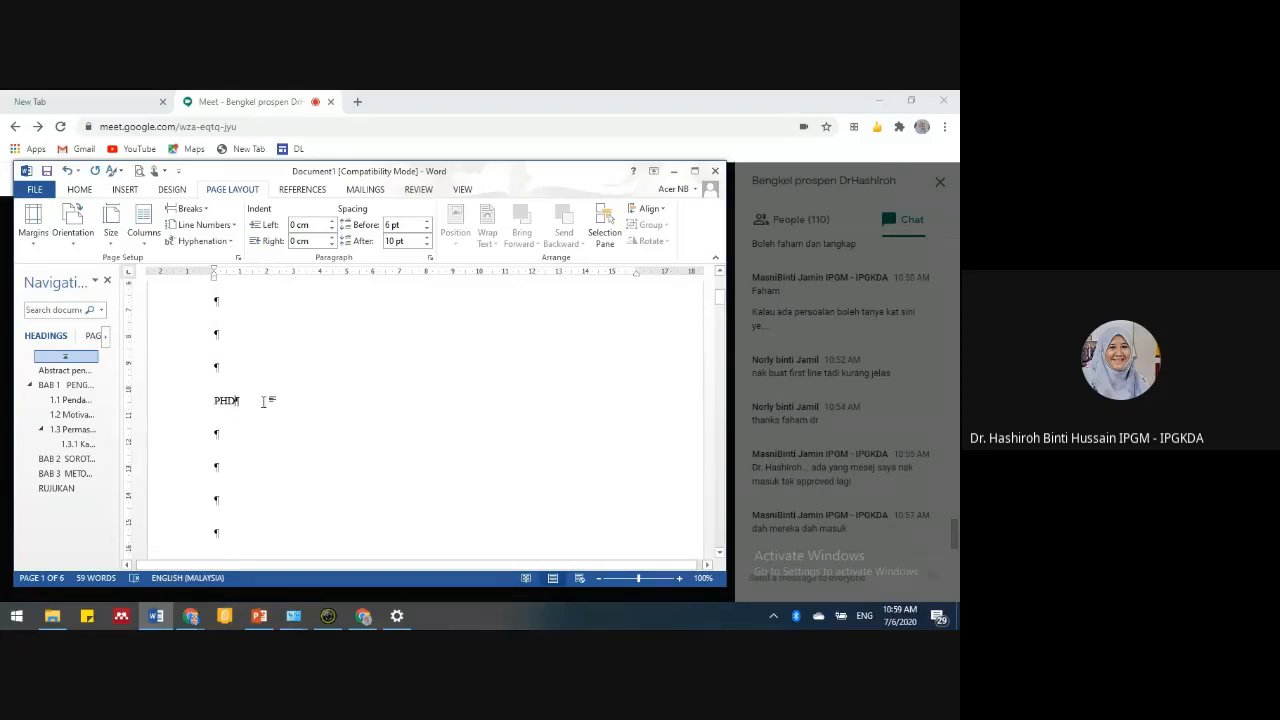
scroll(275, 397, "up", 5)
scroll(288, 393, "down", 5)
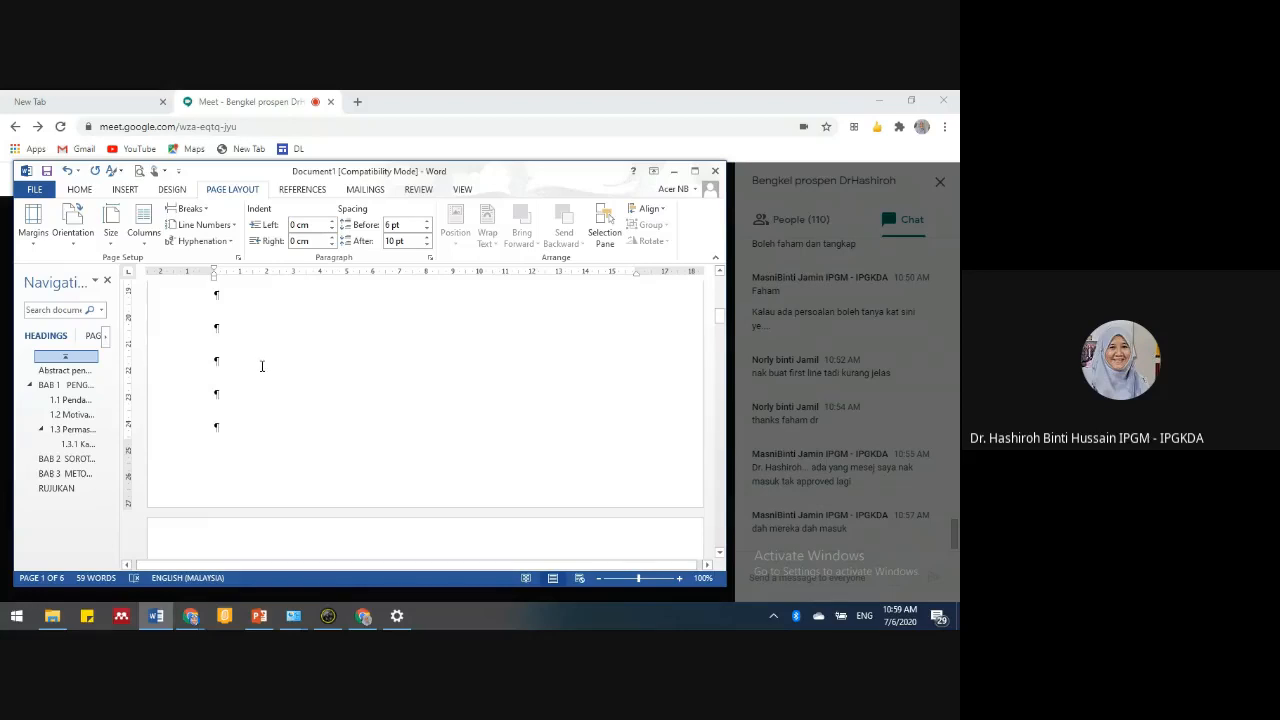
- Insert a Next Page section break at the end of the cover page and check the cover page above it
left_click(211, 212)
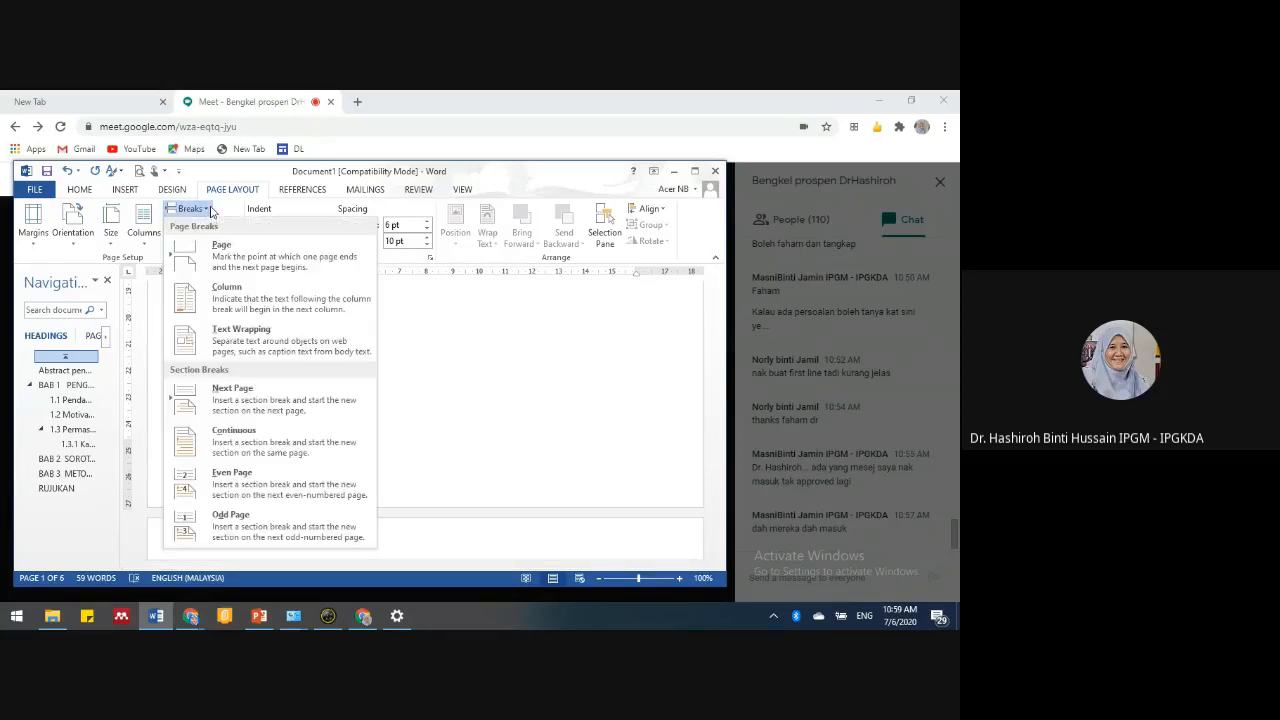
left_click(343, 405)
scroll(443, 377, "up", 2)
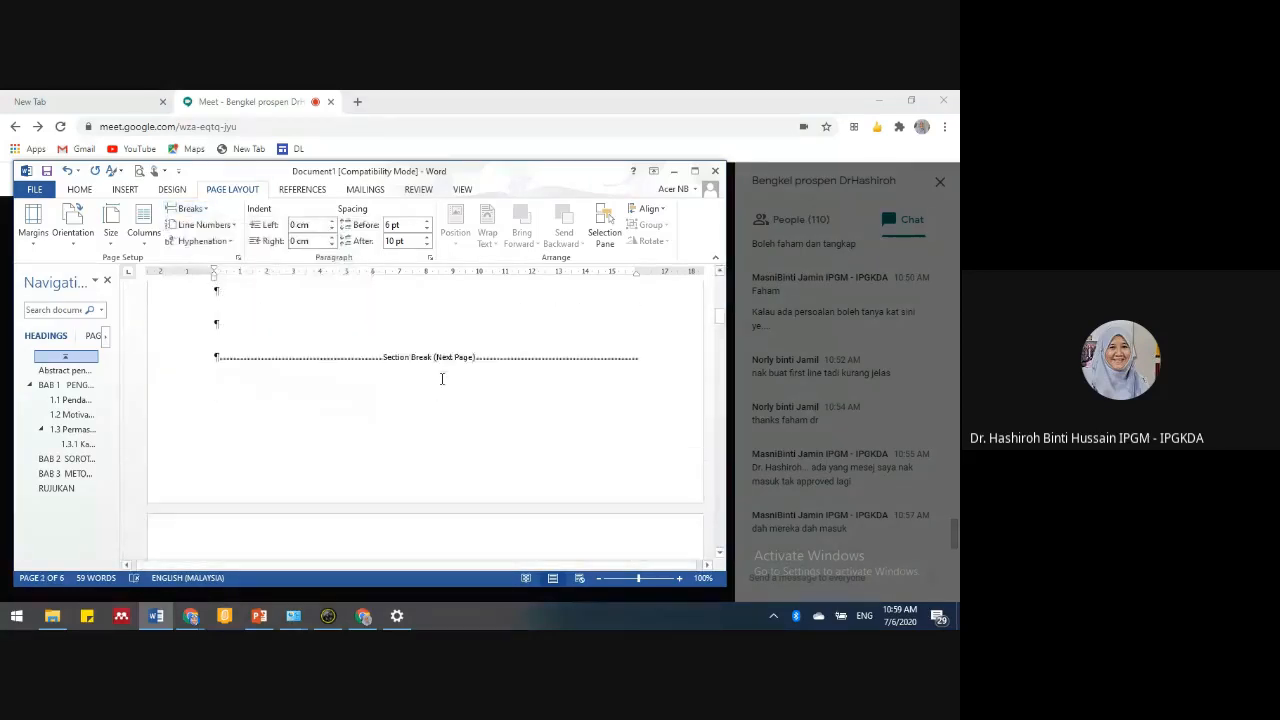
scroll(325, 343, "up", 3)
scroll(327, 341, "up", 3)
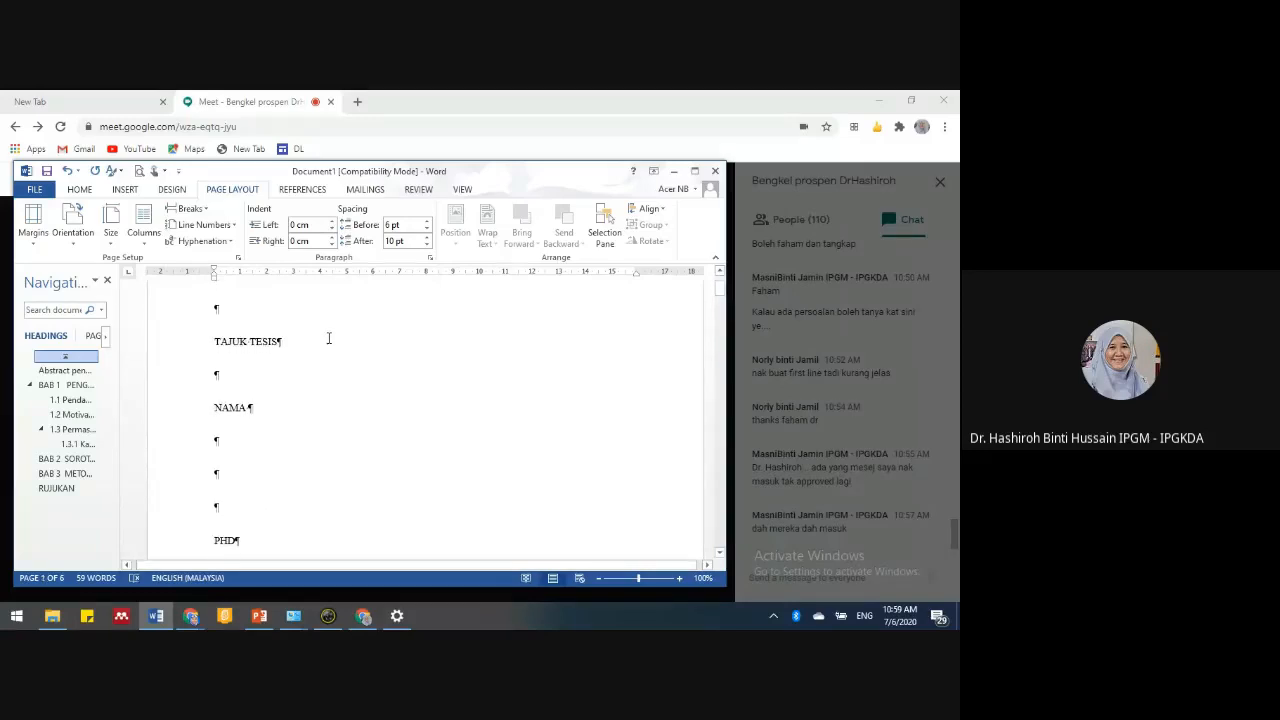
scroll(357, 351, "down", 5)
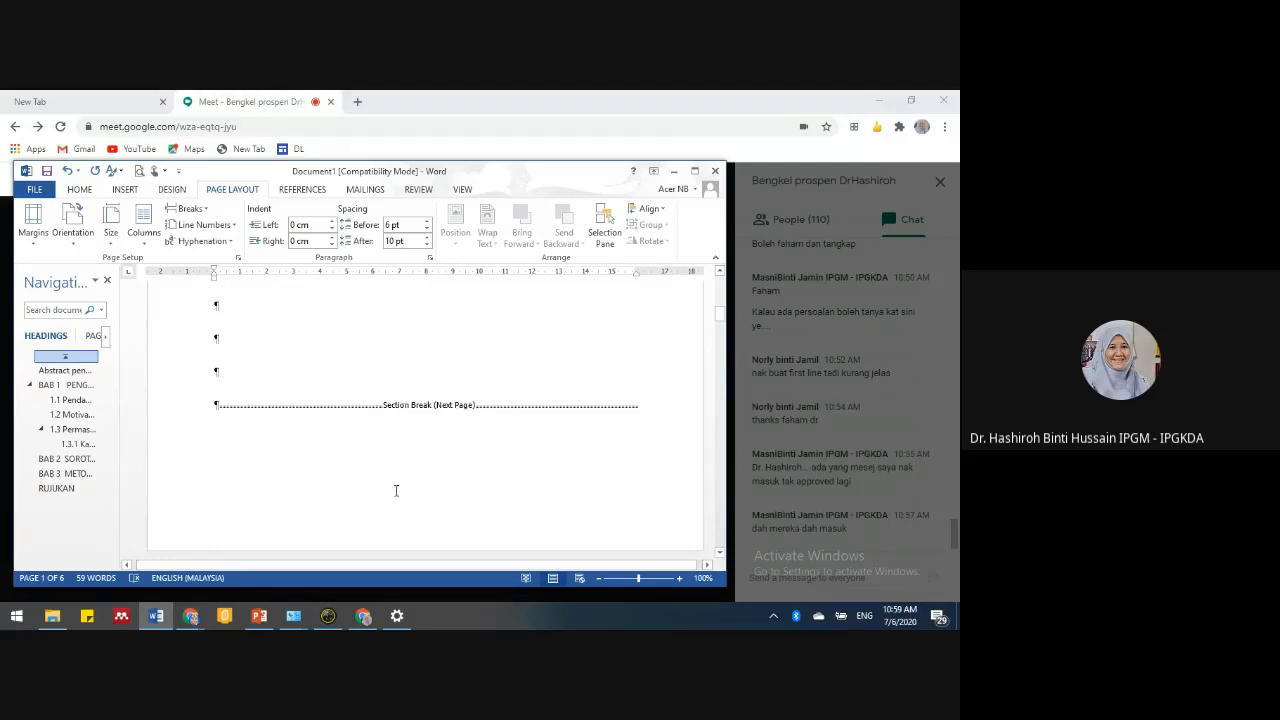
- Delete the three empty paragraphs above the Abstract heading on the second page
scroll(397, 474, "down", 5)
scroll(397, 474, "down", 1)
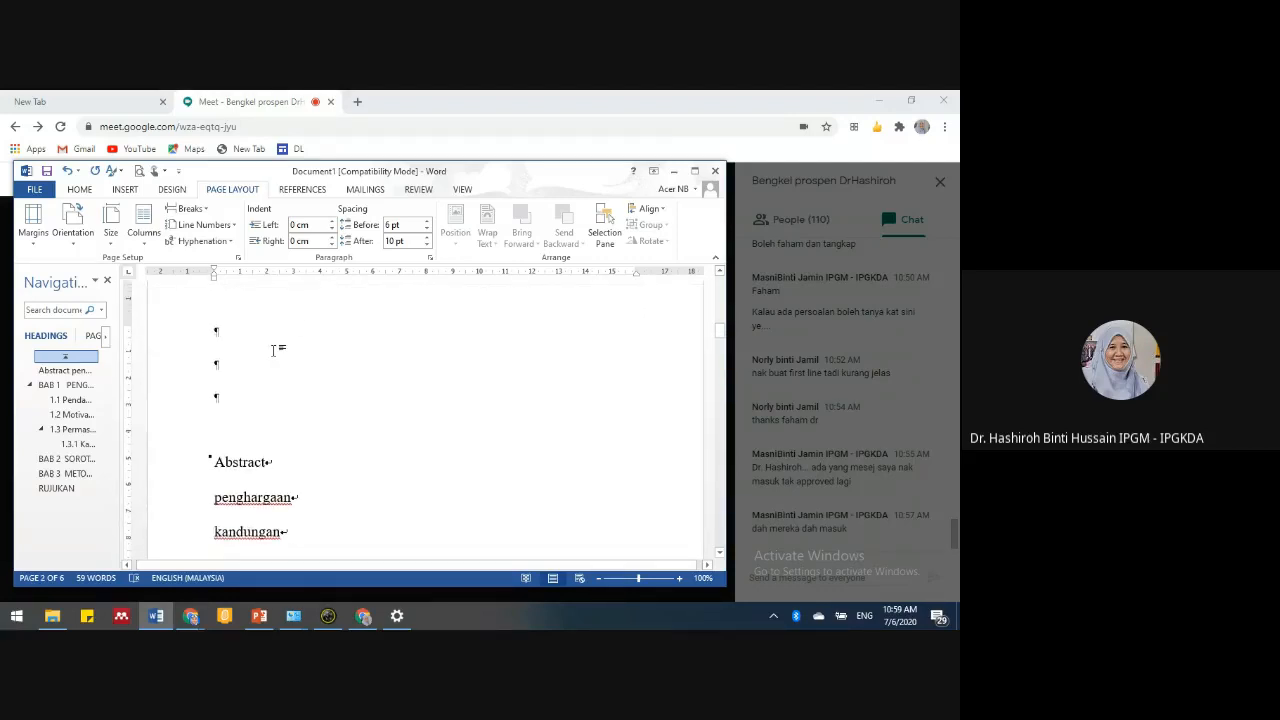
key("Delete")
key("Delete")
key("Delete")
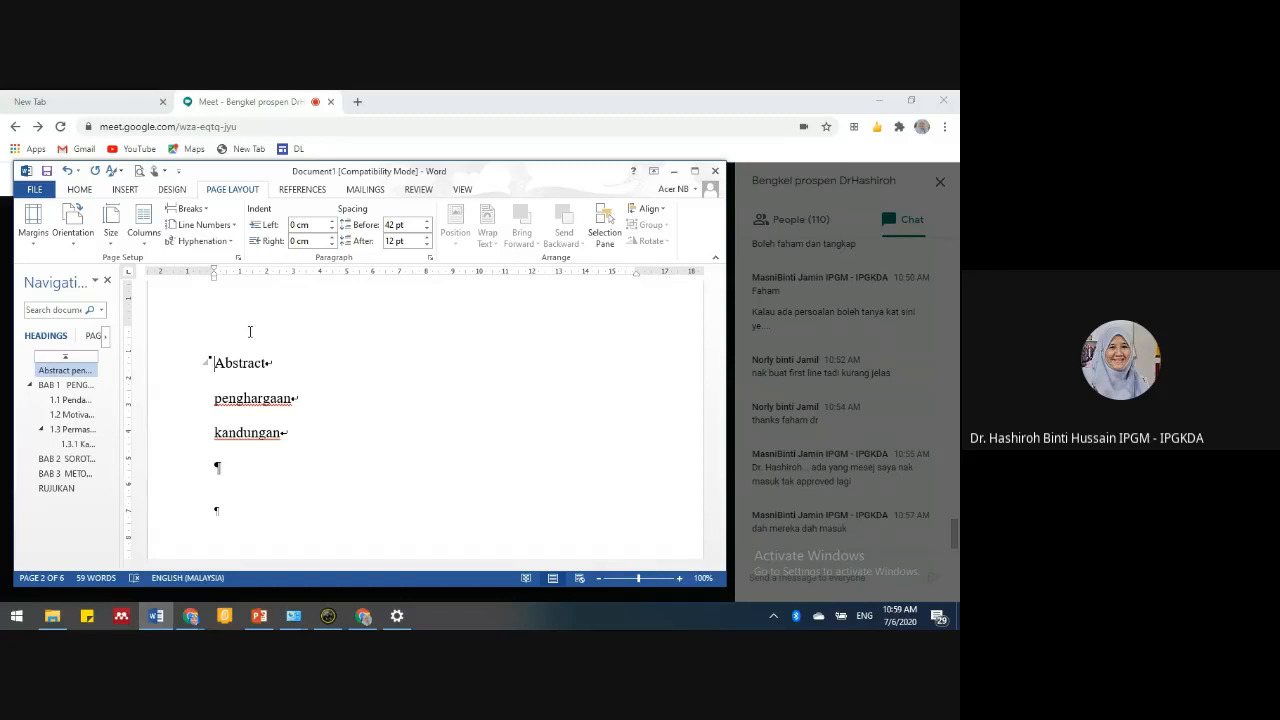
- Split penghargaan off the Abstract heading into its own heading and remove the surplus empty heading paragraph between them
key("Down")
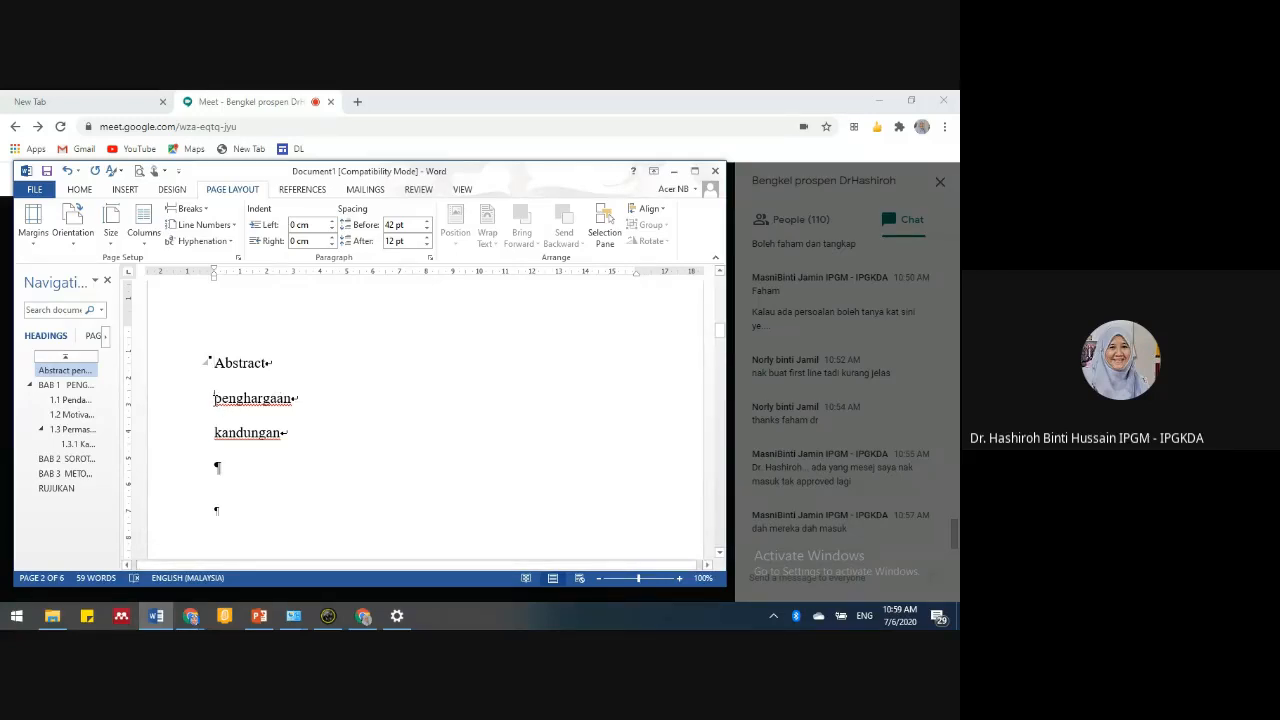
key("Return")
key("Return")
key("Up")
key("Up")
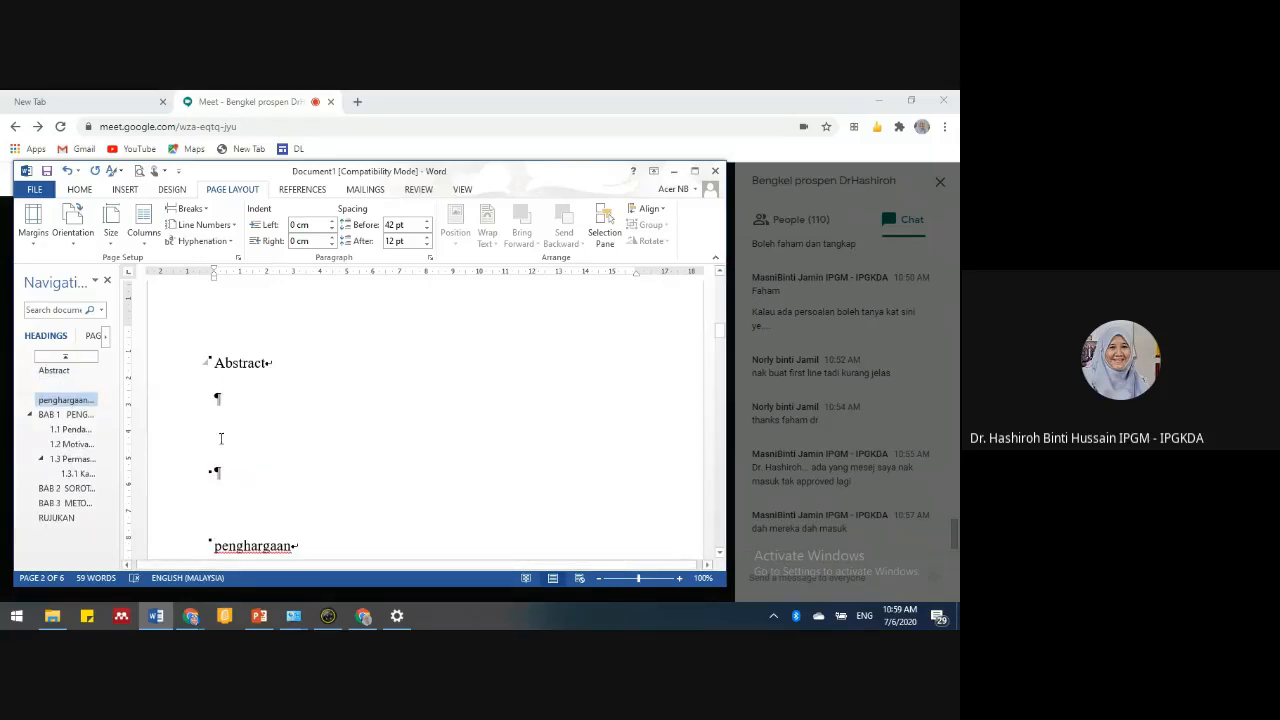
left_click(229, 471)
key("Delete")
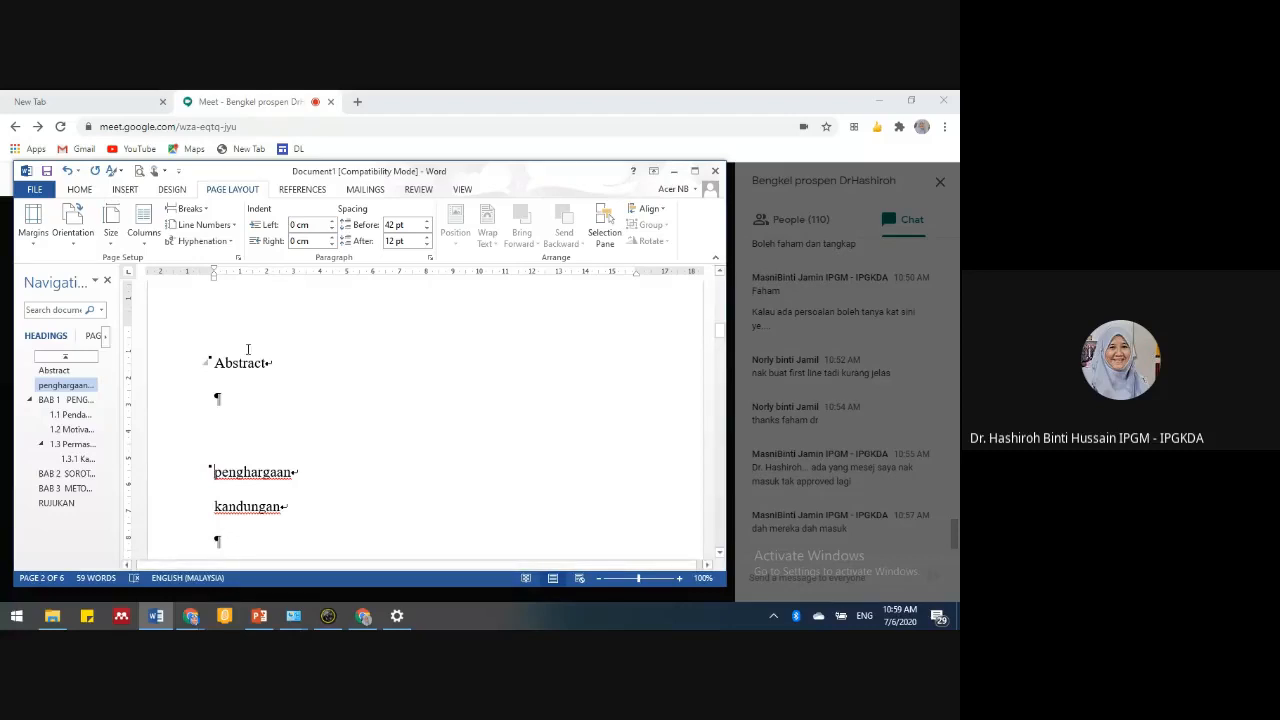
- Add empty body paragraphs below the Abstract heading and insert a page break before penghargaan
left_click(234, 400)
key("Return")
key("Return")
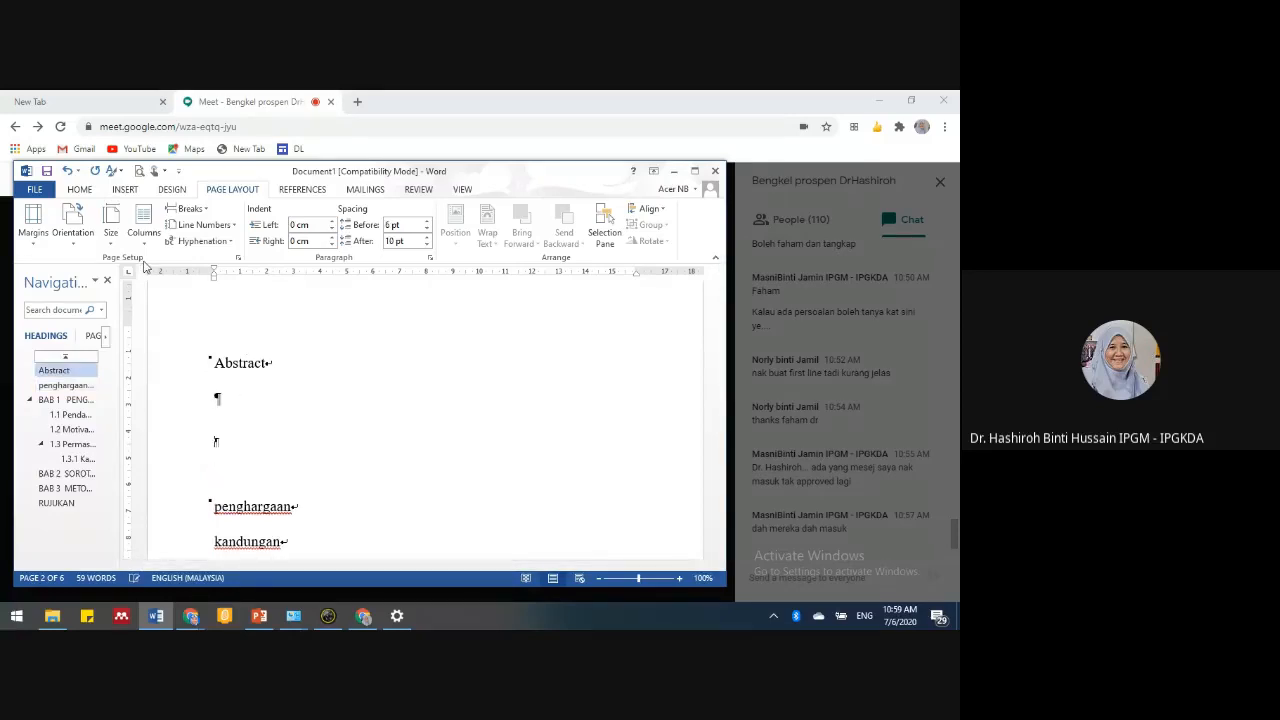
left_click(192, 209)
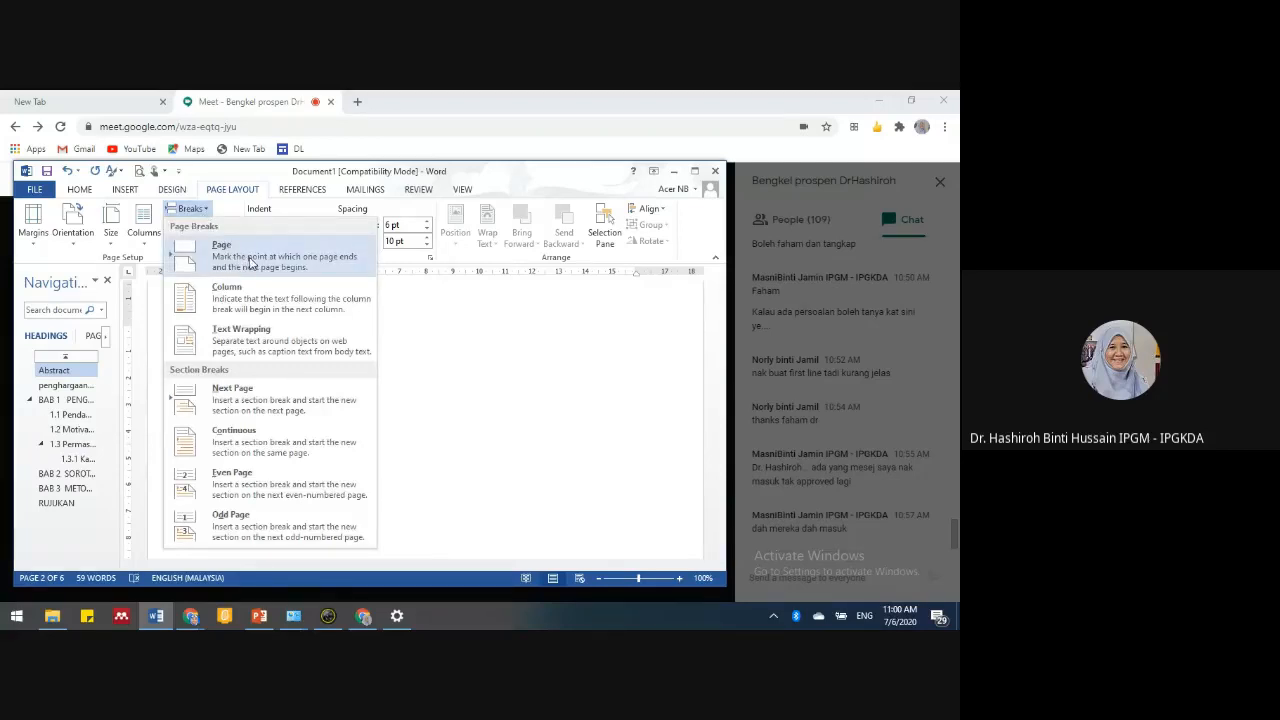
left_click(250, 262)
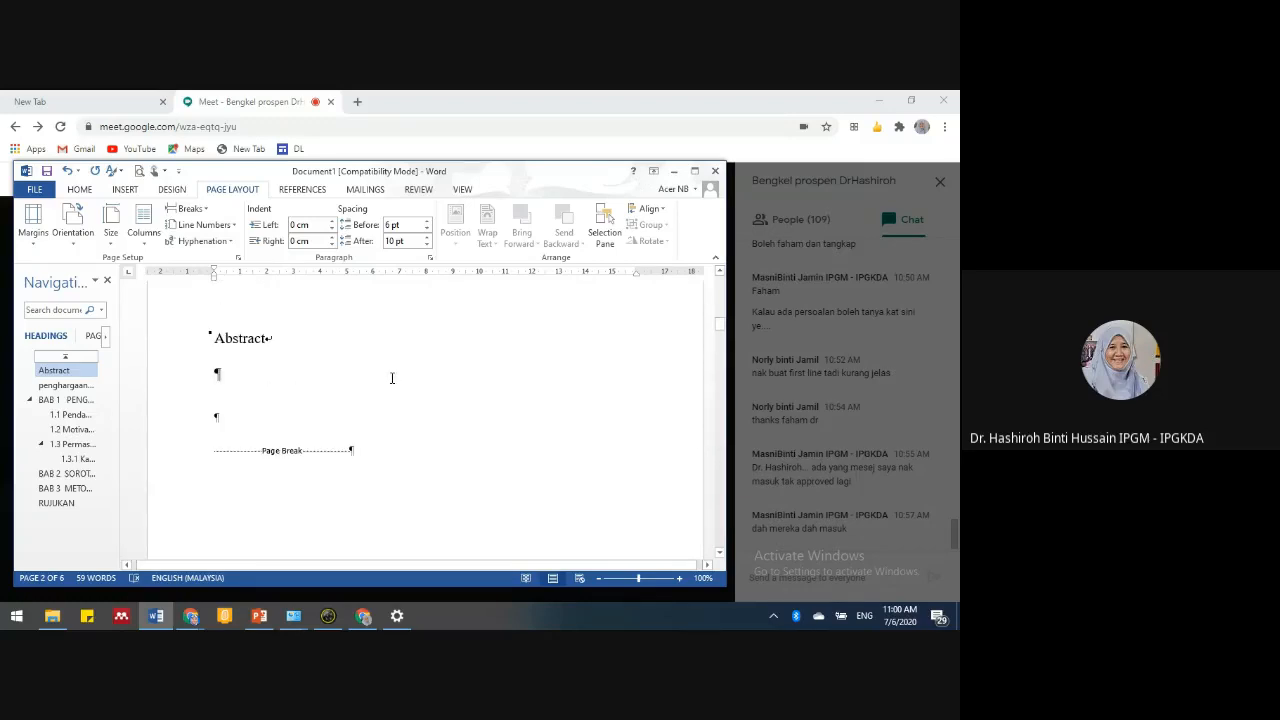
- Delete the empty paragraph above the penghargaan heading on its new page
scroll(246, 457, "down", 5)
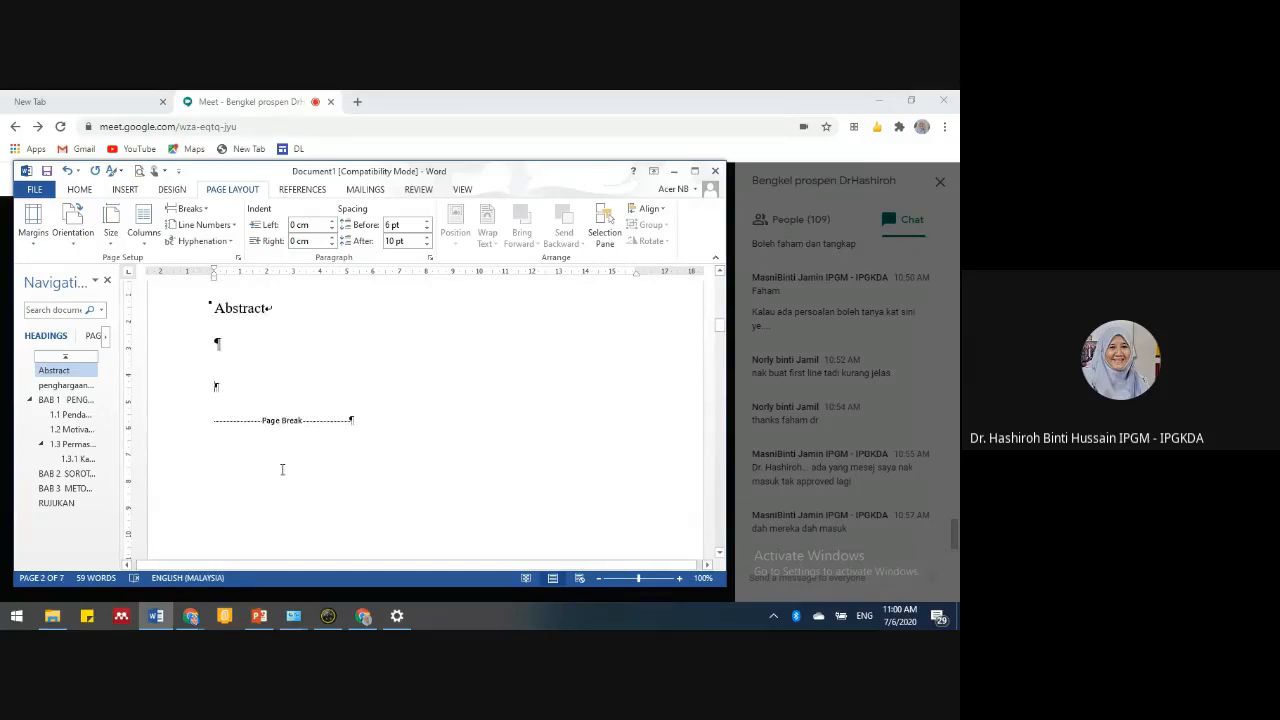
scroll(300, 450, "down", 3)
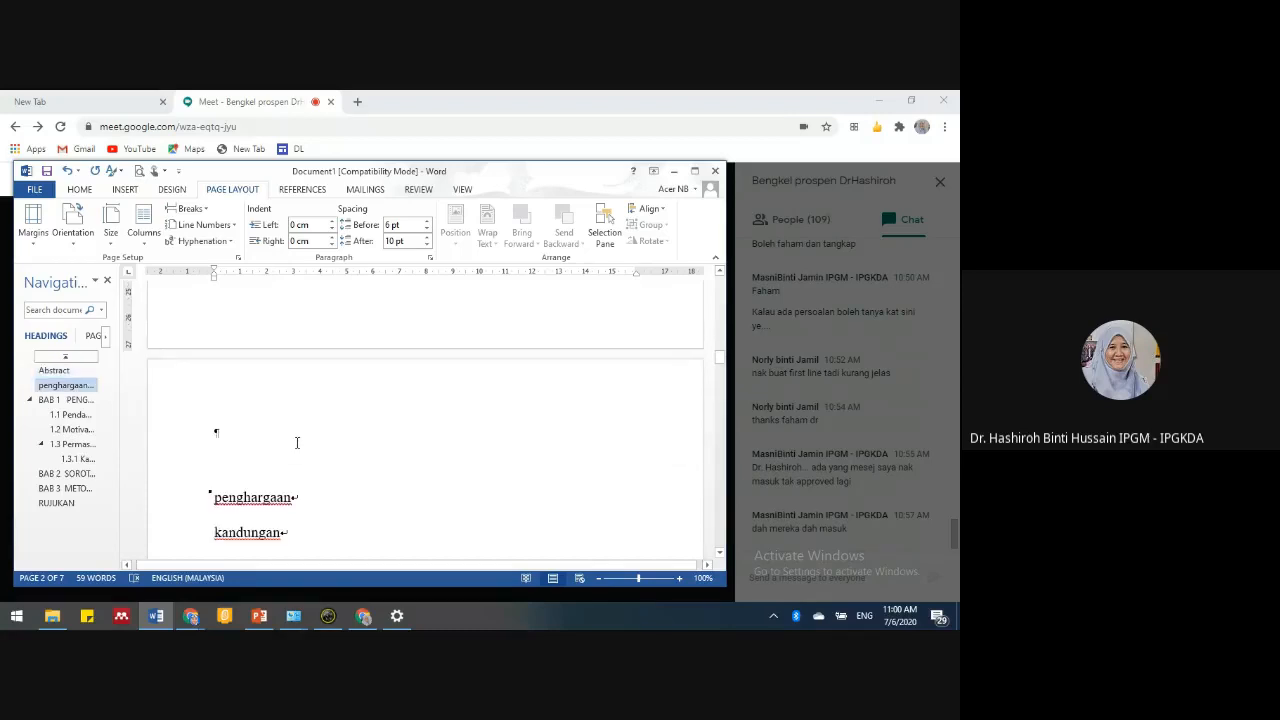
left_click(247, 434)
key("Delete")
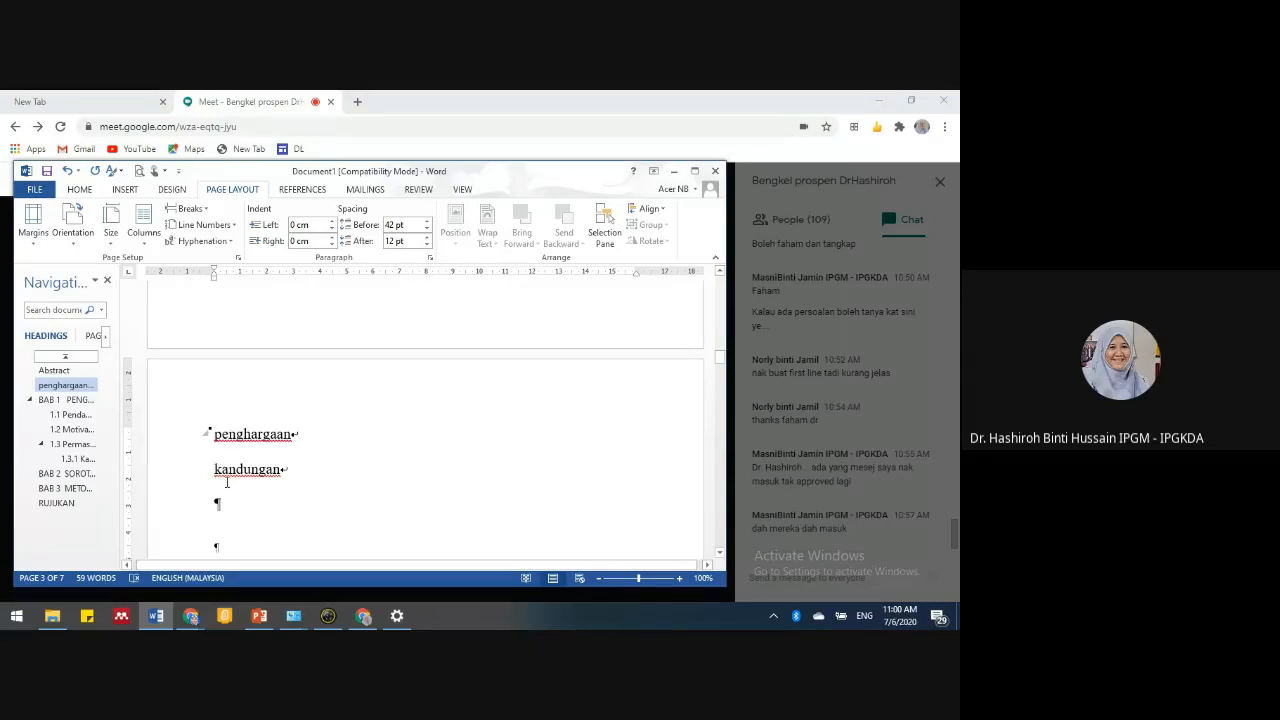
- Split kandungan off the penghargaan heading with four paragraph breaks
key("Return")
key("Return")
key("Return")
key("Return")
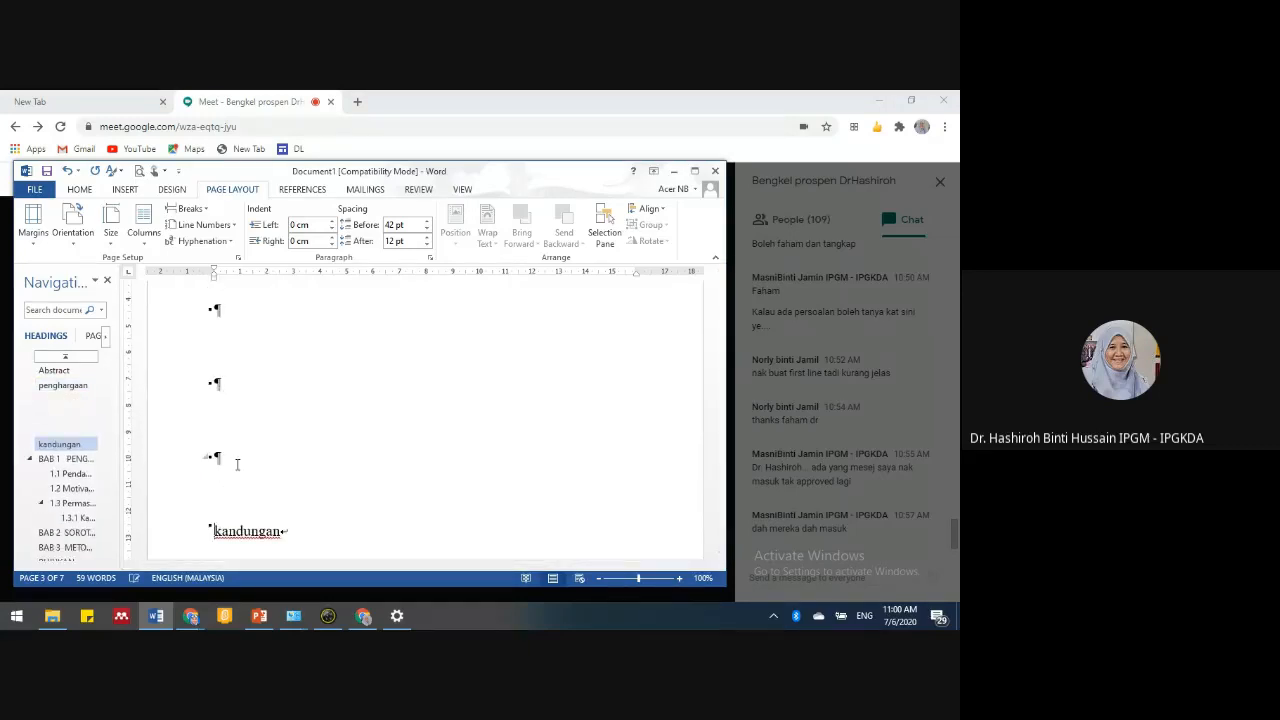
- Delete the surplus empty heading paragraphs between the penghargaan and kandungan headings
scroll(277, 412, "up", 3)
left_click_drag(277, 412, 240, 506)
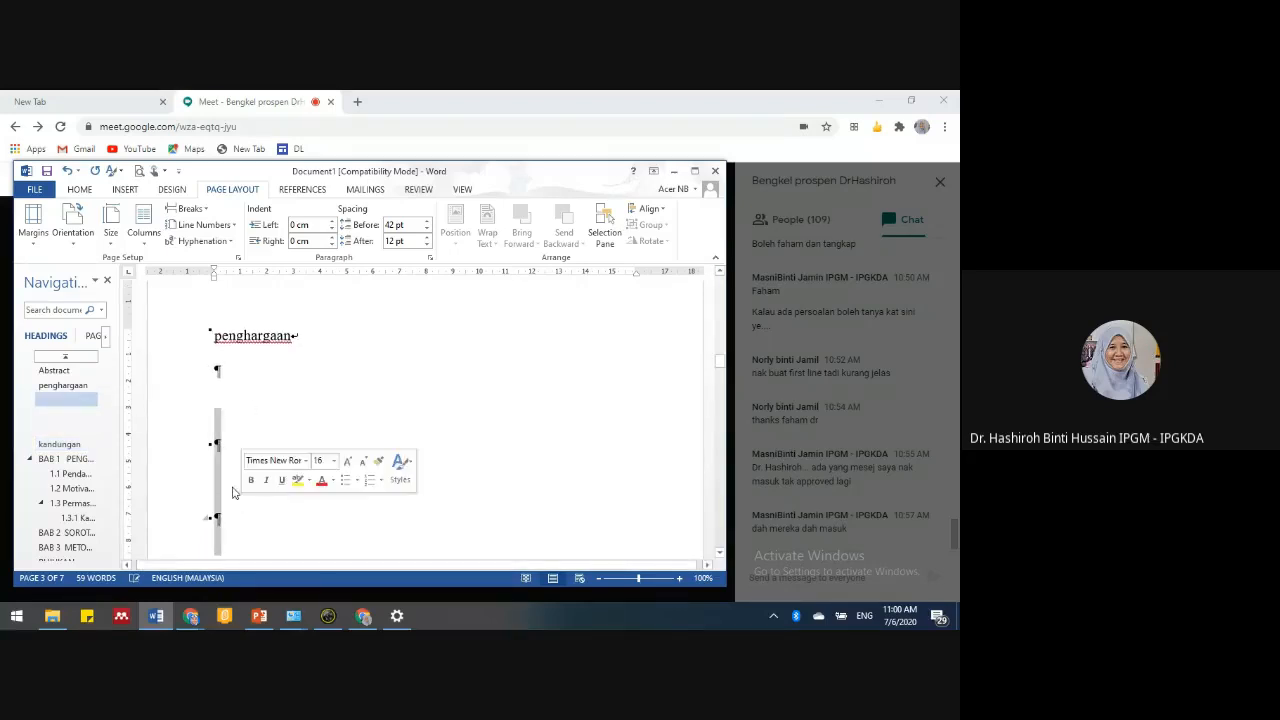
key("Delete")
key("Delete")
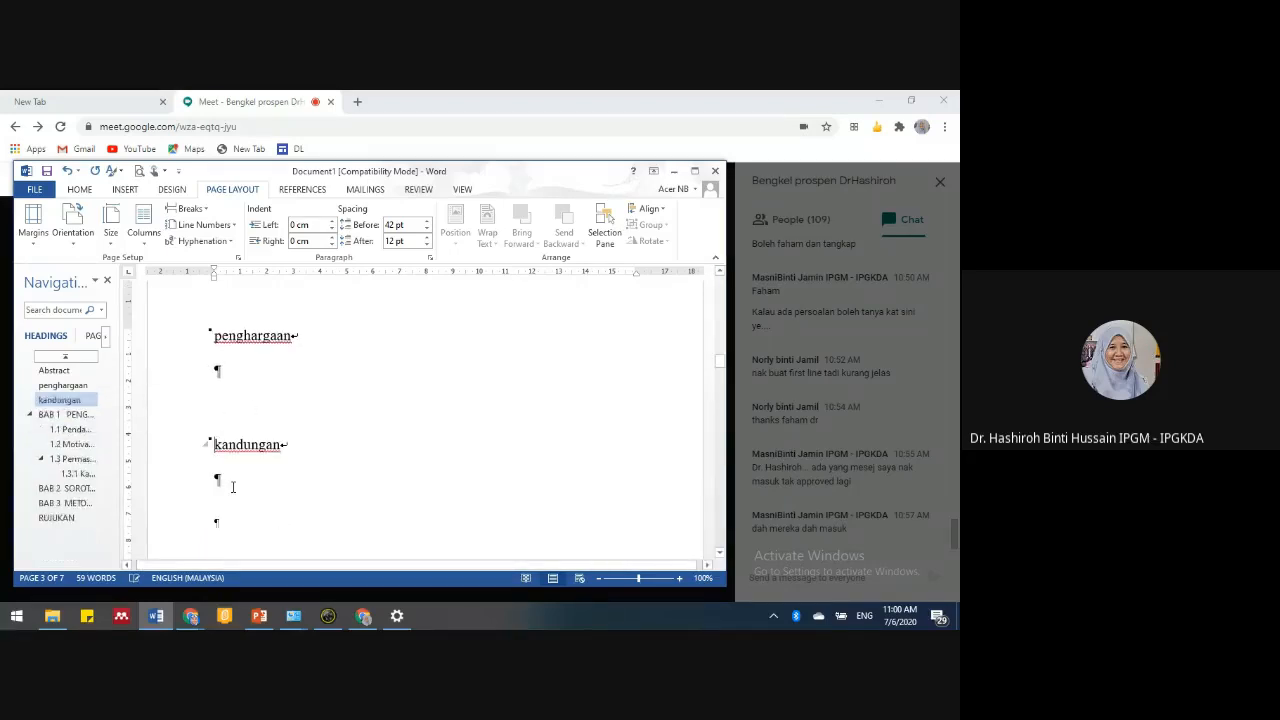
- Add three empty body paragraphs between the penghargaan and kandungan headings
key("Return")
key("Return")
key("Return")
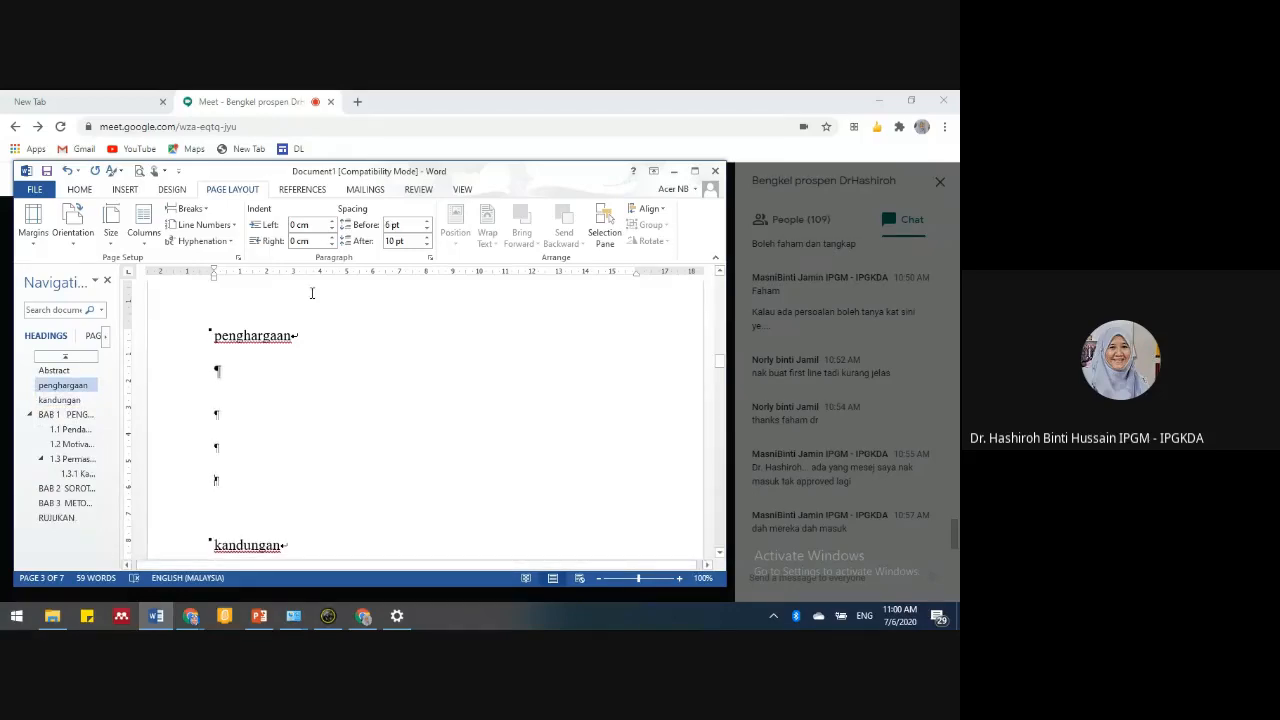
scroll(258, 462, "up", 2)
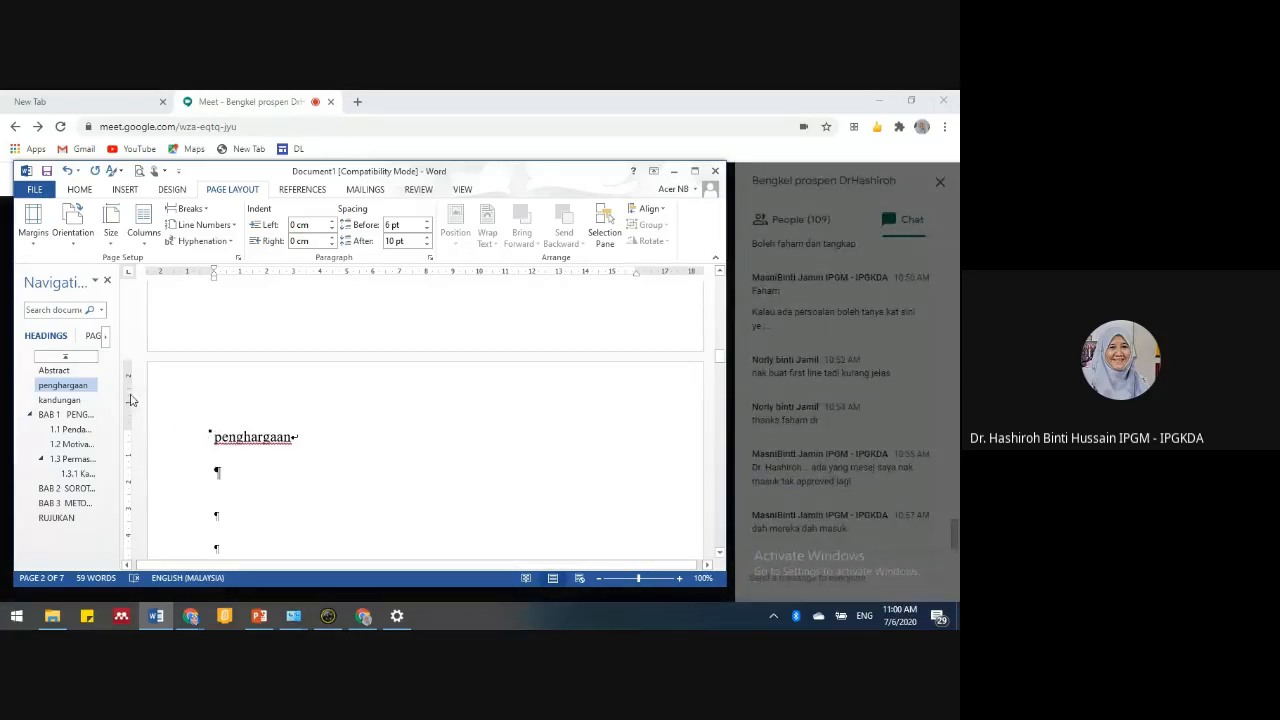
- Undo the change of penghargaan to body text and the empty body paragraphs added below it
left_click(219, 442)
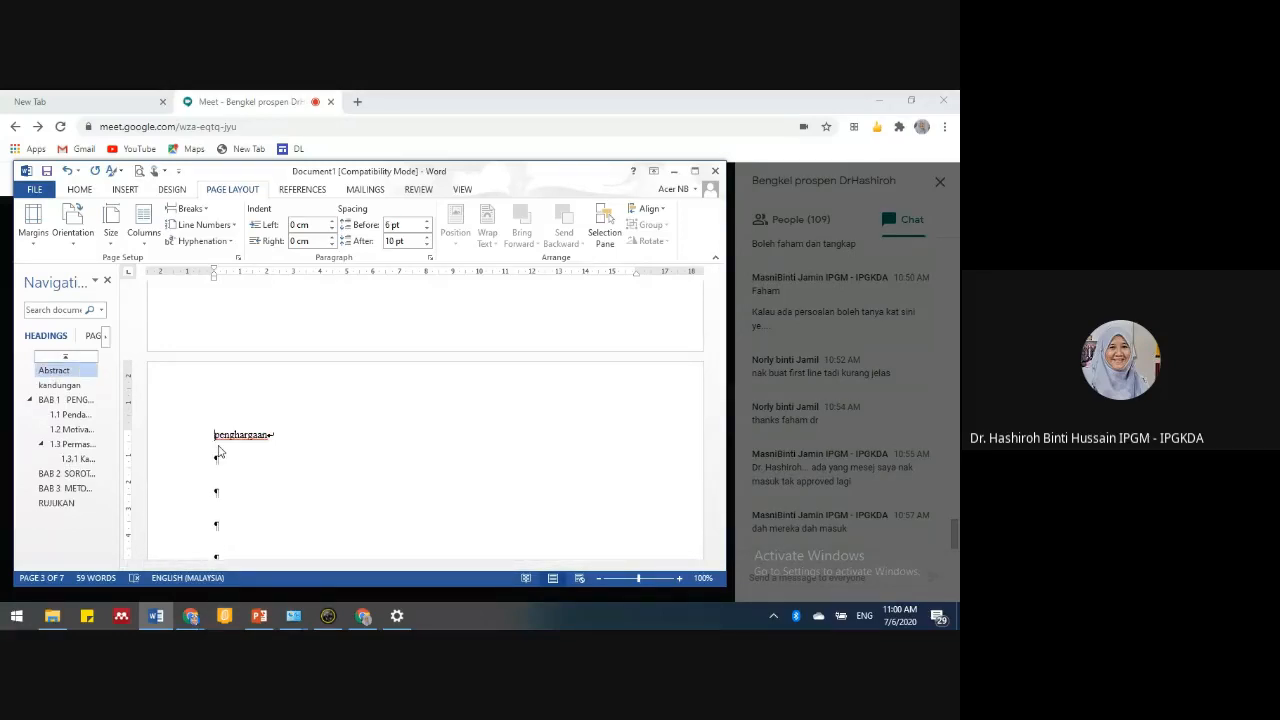
key("ctrl+z")
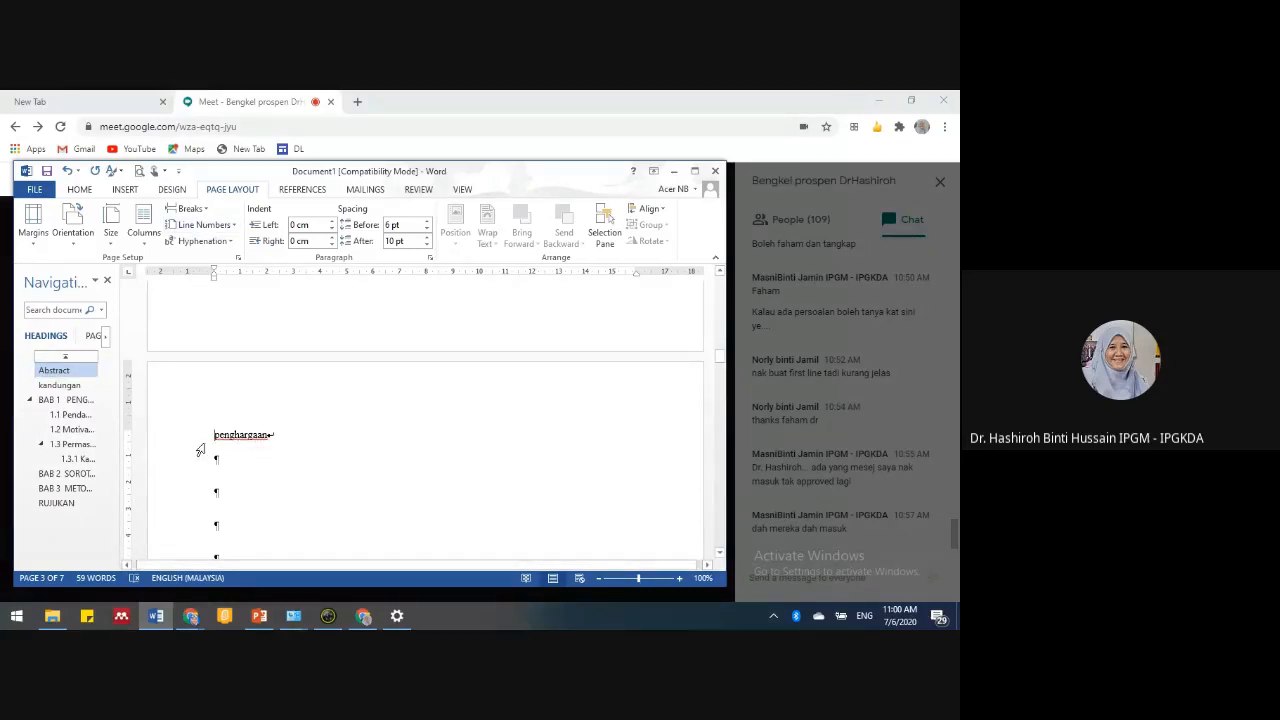
key("ctrl+alt+1")
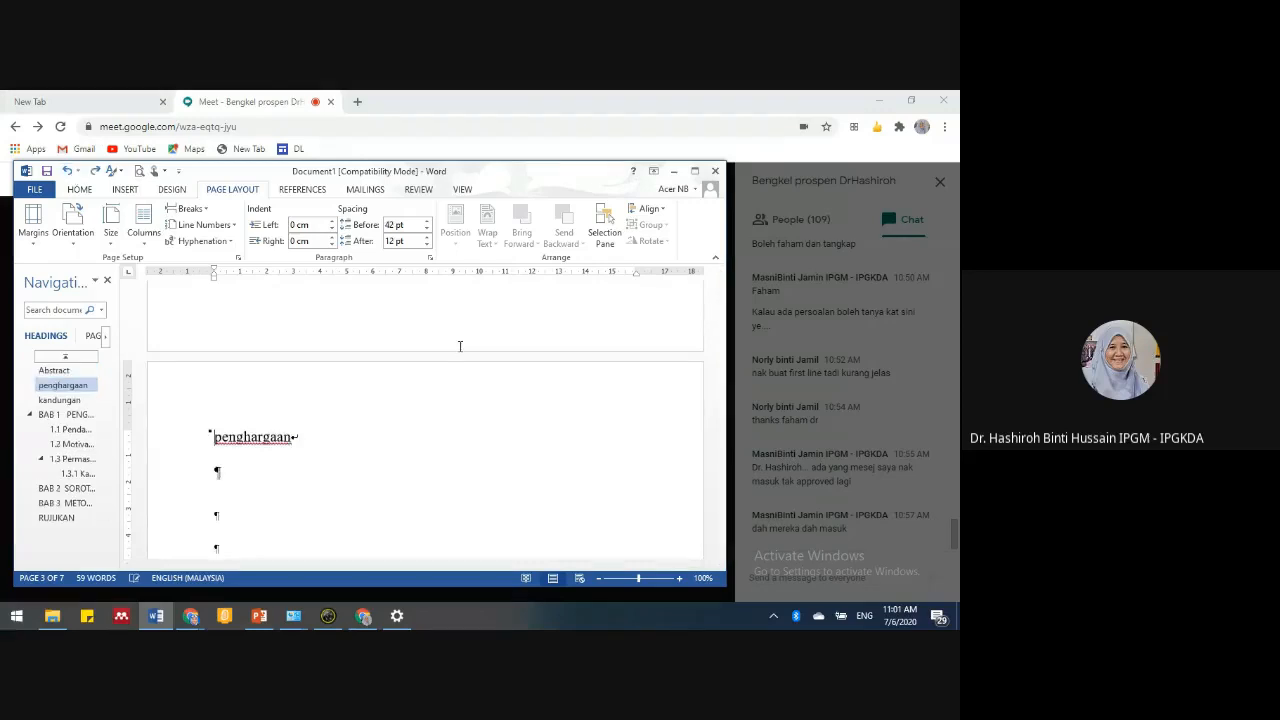
scroll(340, 480, "up", 5)
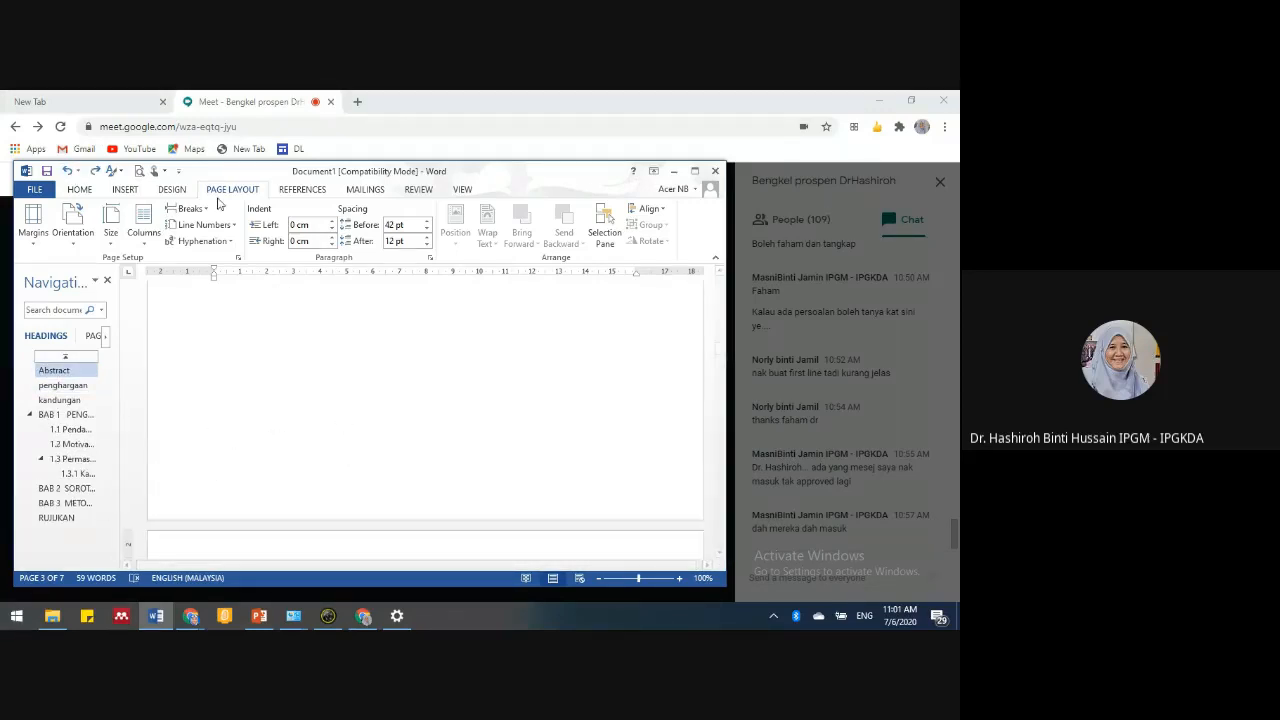
scroll(313, 404, "down", 5)
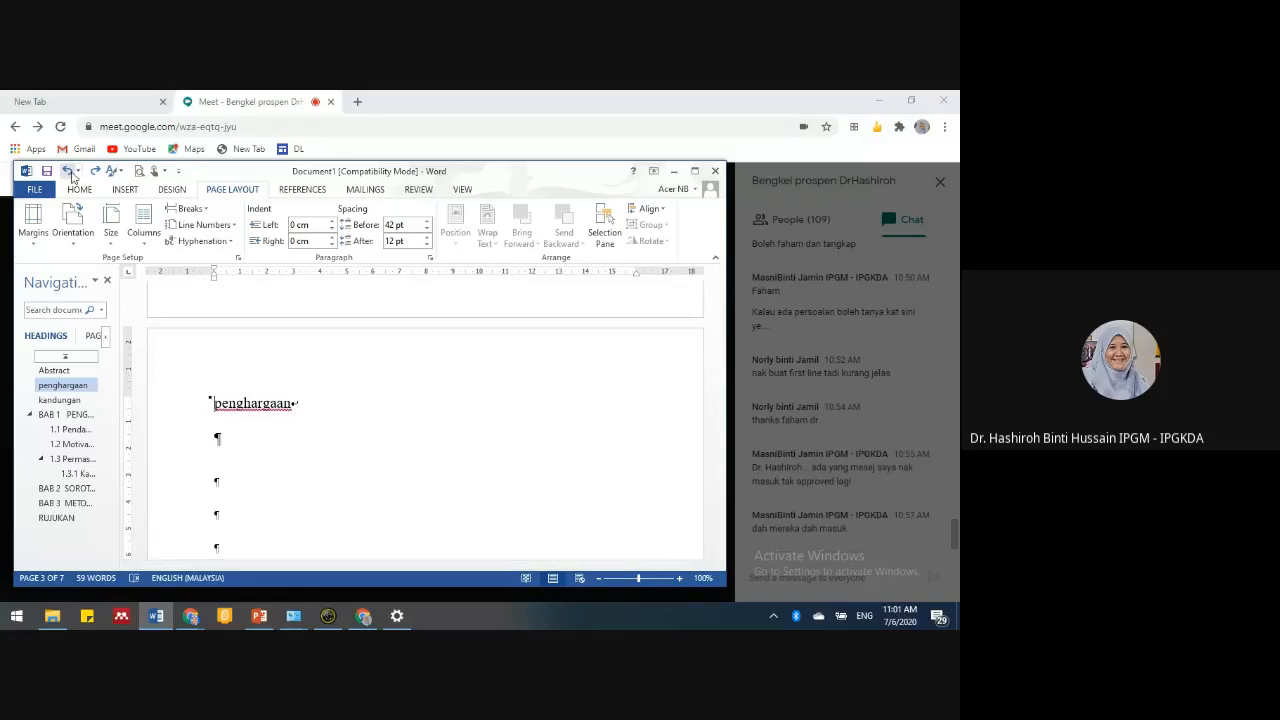
left_click(69, 171)
- Try to apply the Heading 1 style to the penghargaan heading
left_click(81, 190)
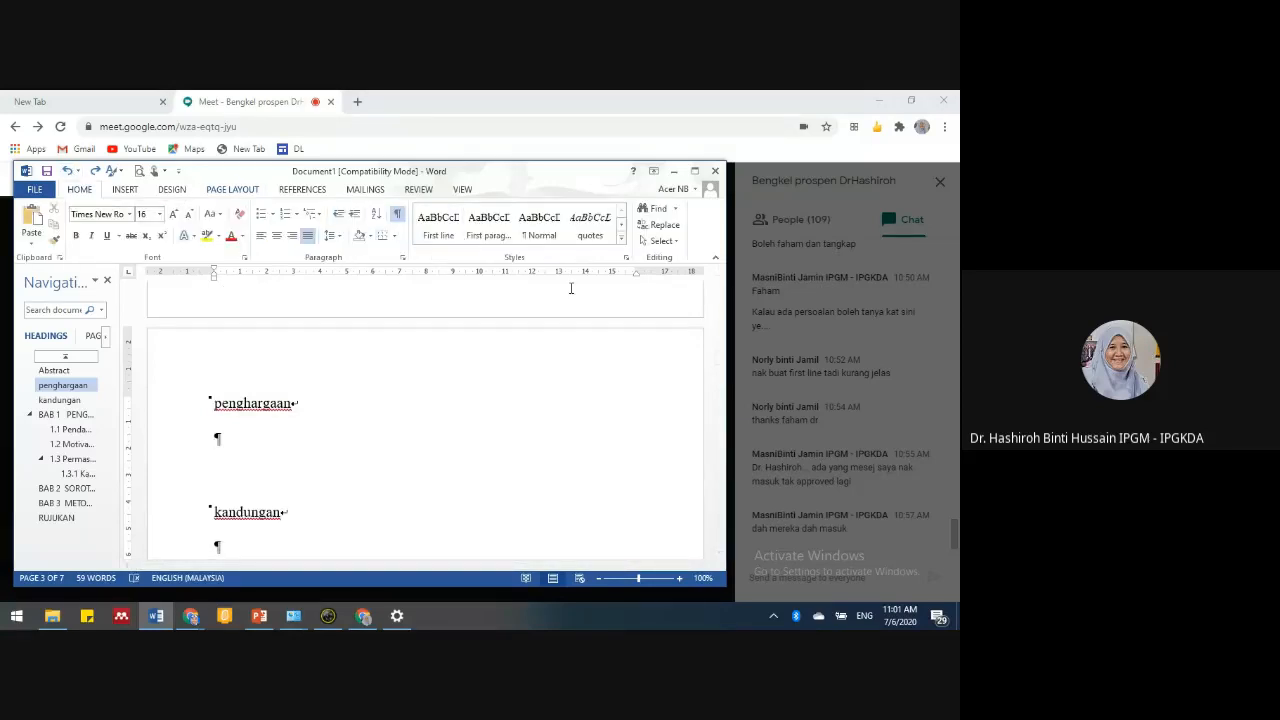
left_click(621, 239)
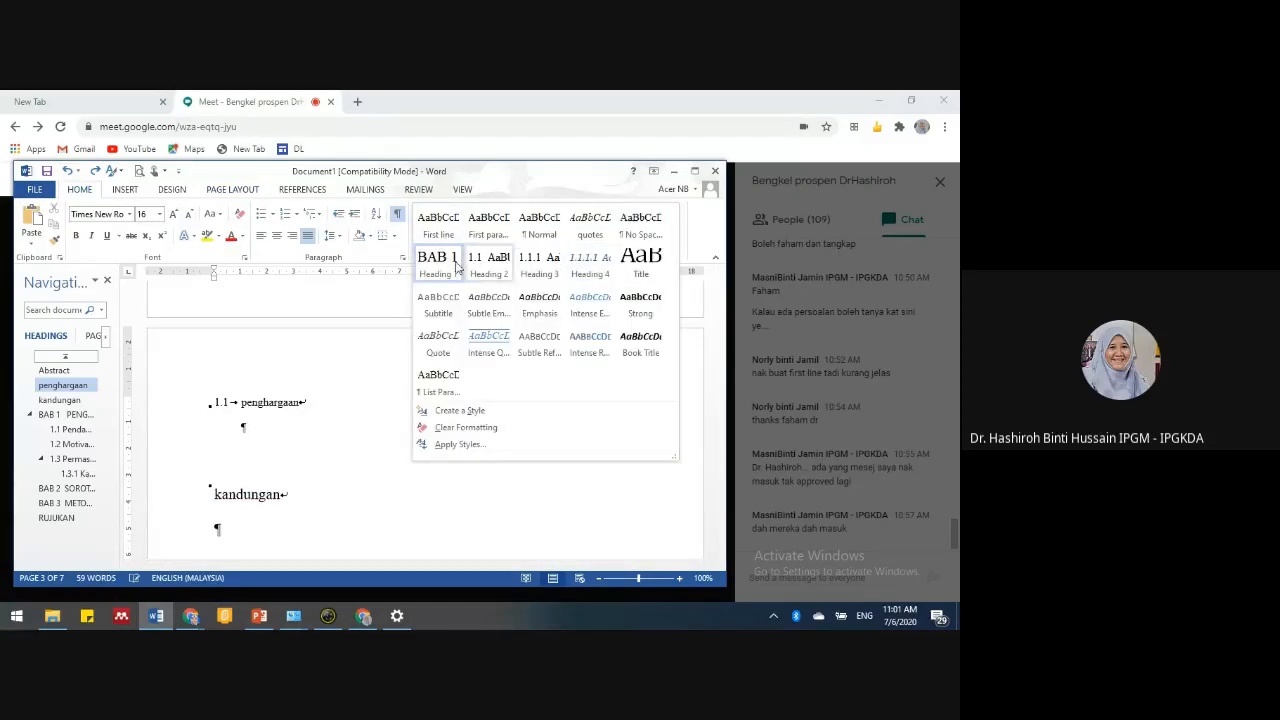
key("Escape")
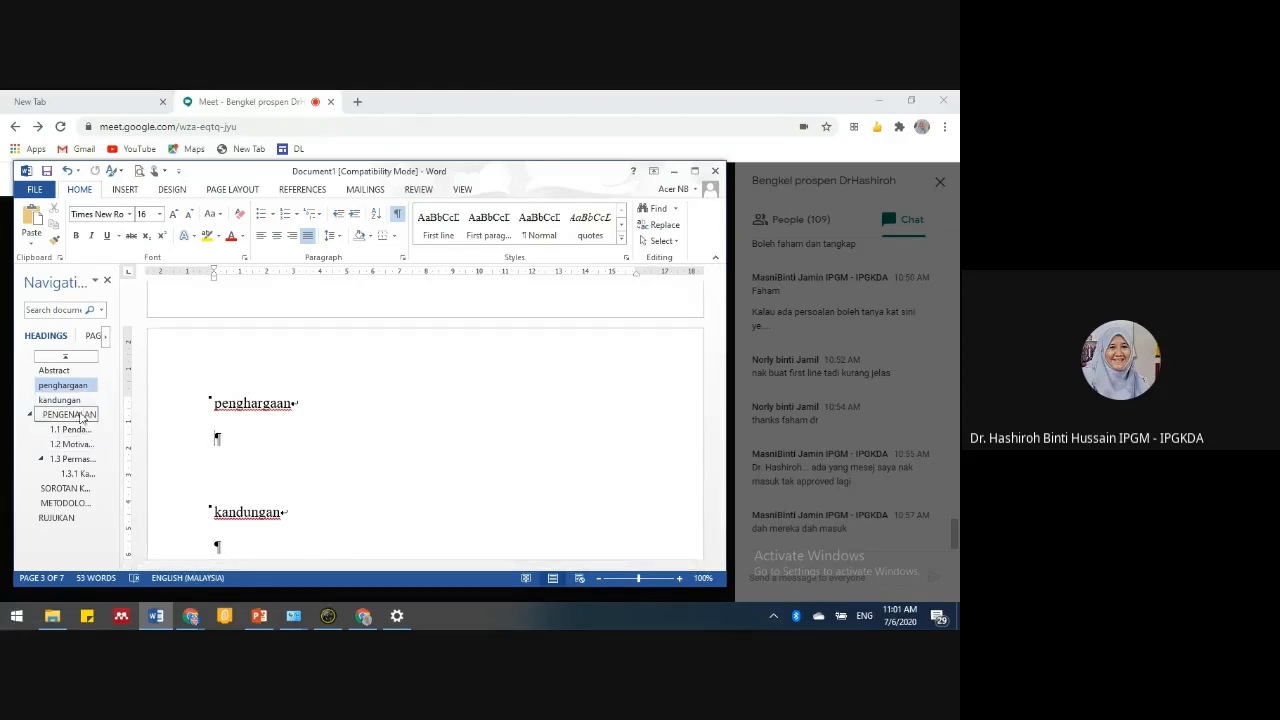
- Check which style is applied to the PENGENALAN chapter heading
left_click(69, 414)
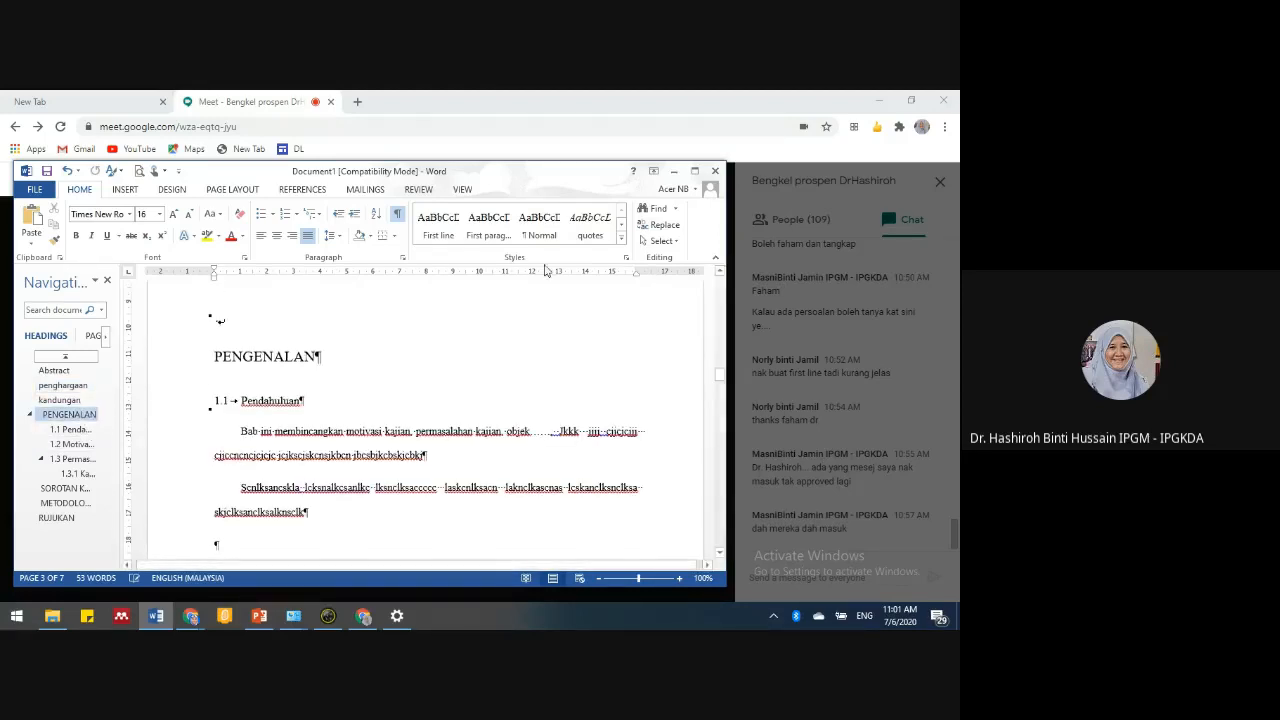
left_click(621, 238)
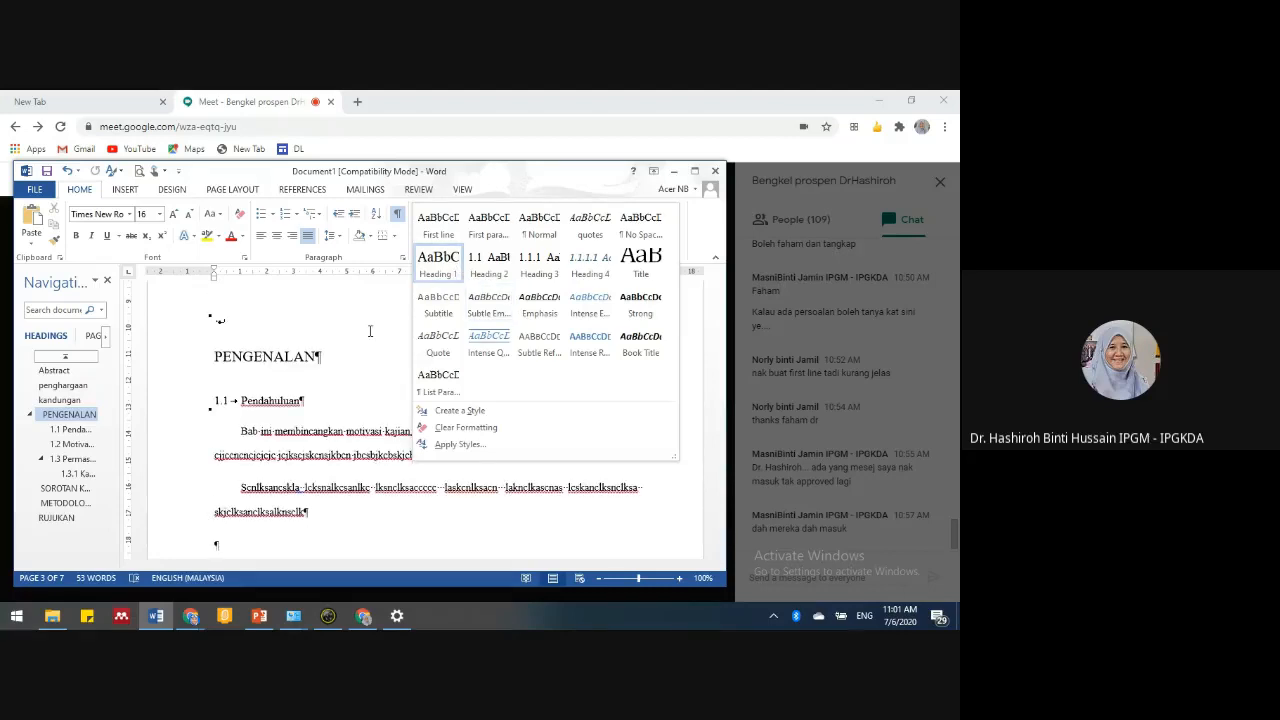
left_click(320, 343)
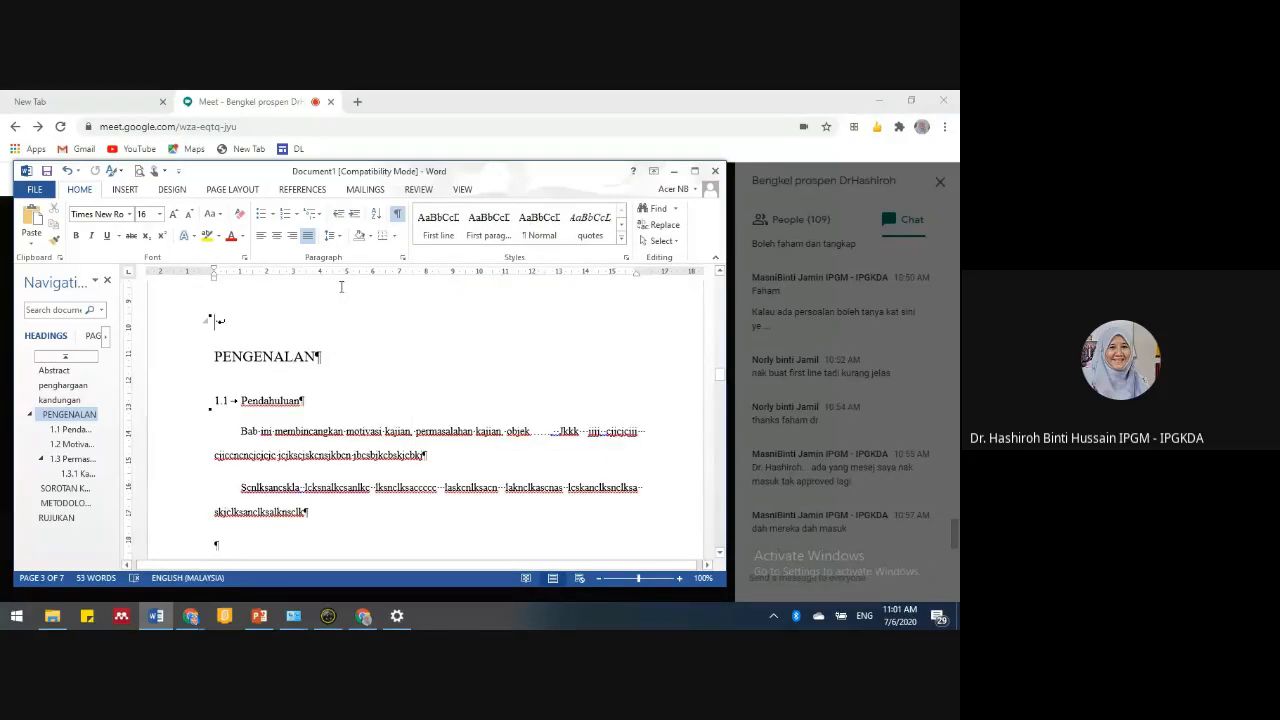
key("Delete")
- Undo the Heading 1 style change that removed the BAB numbering from the chapter headings
left_click(50, 386)
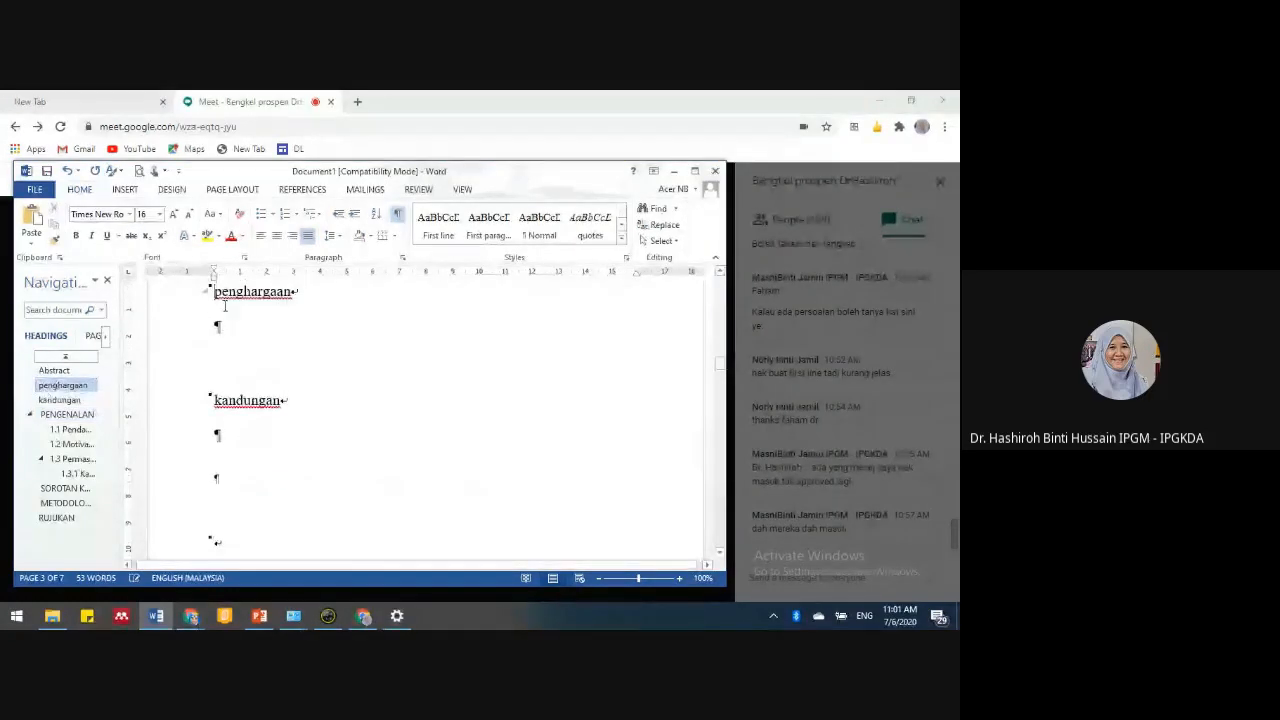
left_click(68, 172)
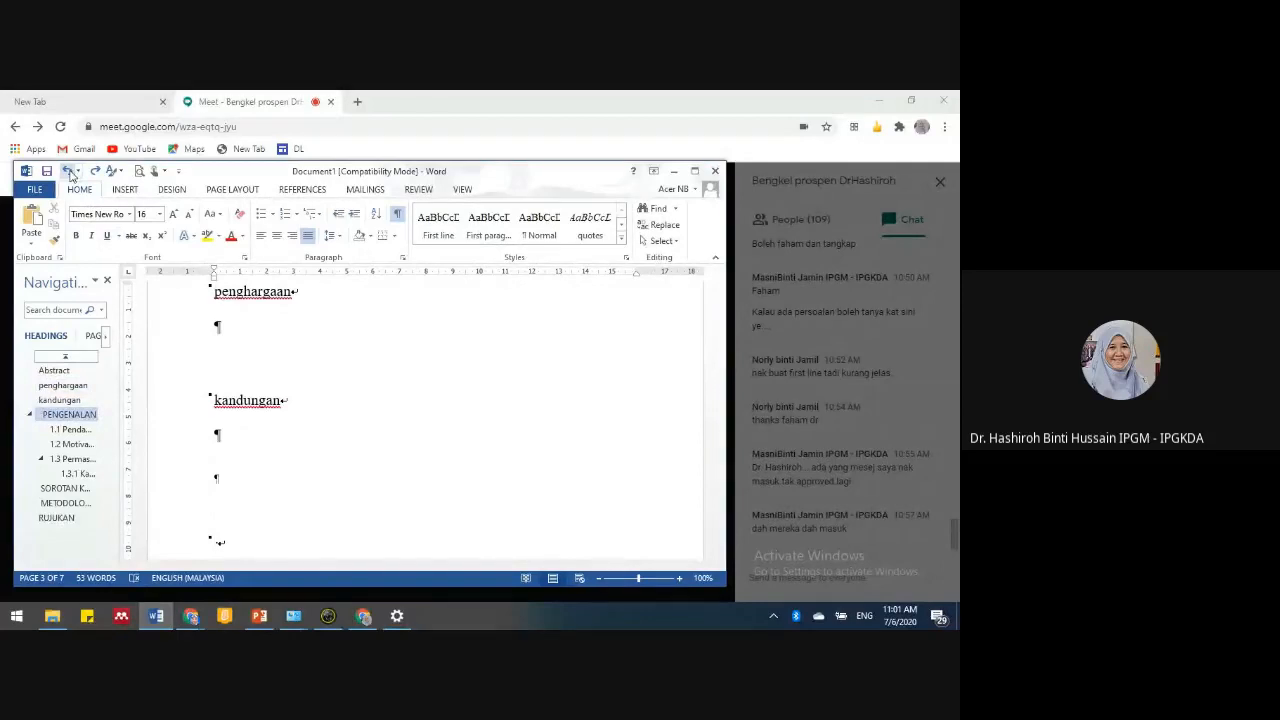
left_click(68, 172)
left_click(68, 172)
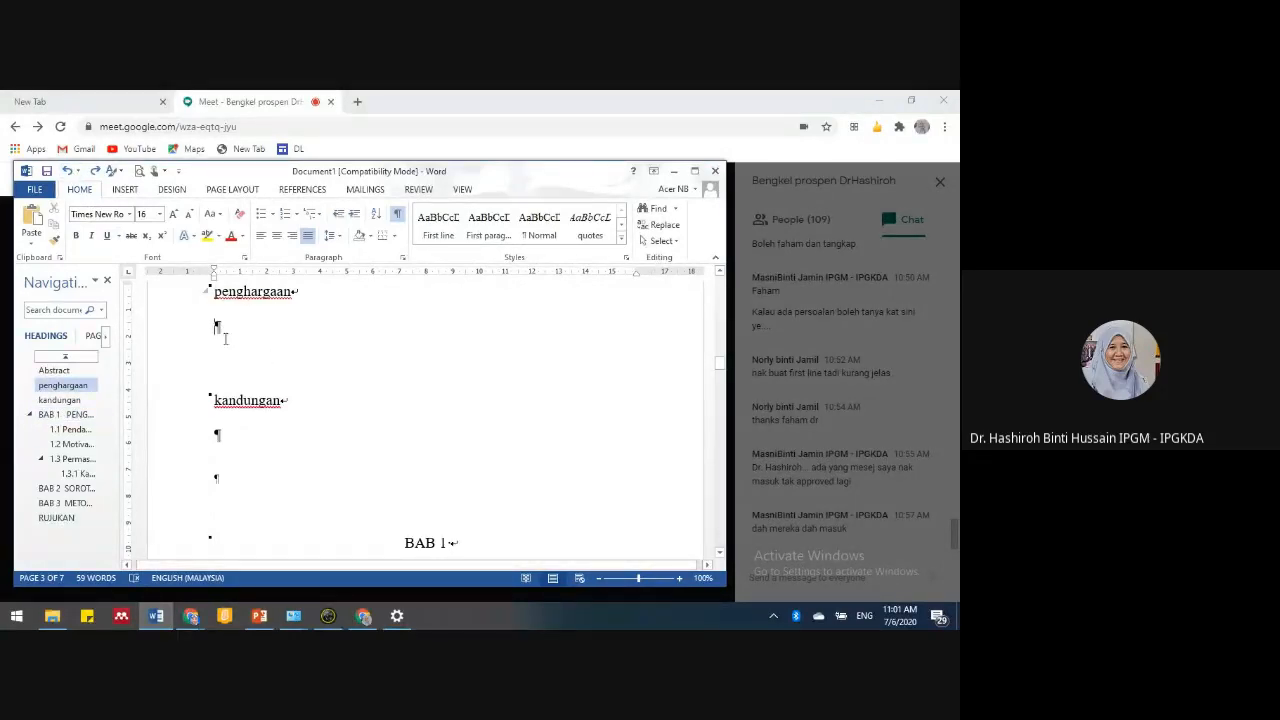
- Insert a page break below the penghargaan heading, ahead of the kandungan heading
scroll(220, 350, "up", 2)
scroll(255, 434, "down", 1)
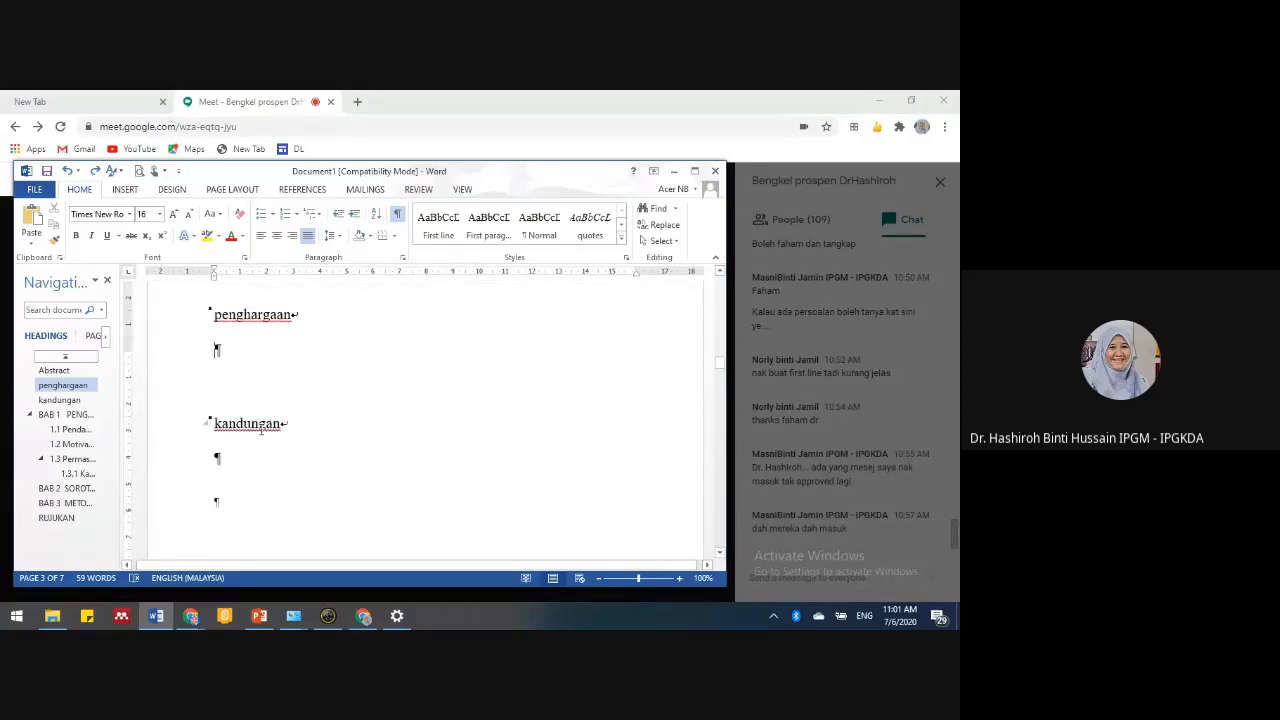
scroll(286, 400, "up", 4)
scroll(290, 403, "up", 6)
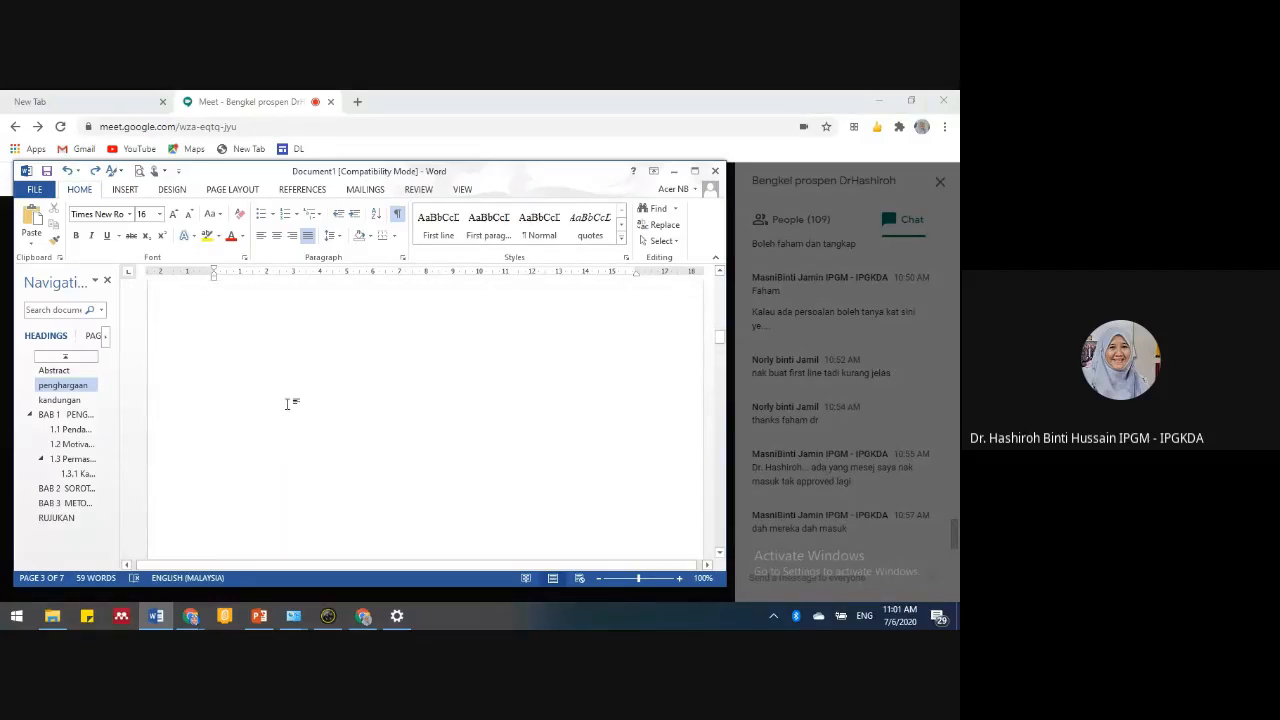
scroll(266, 405, "down", 3)
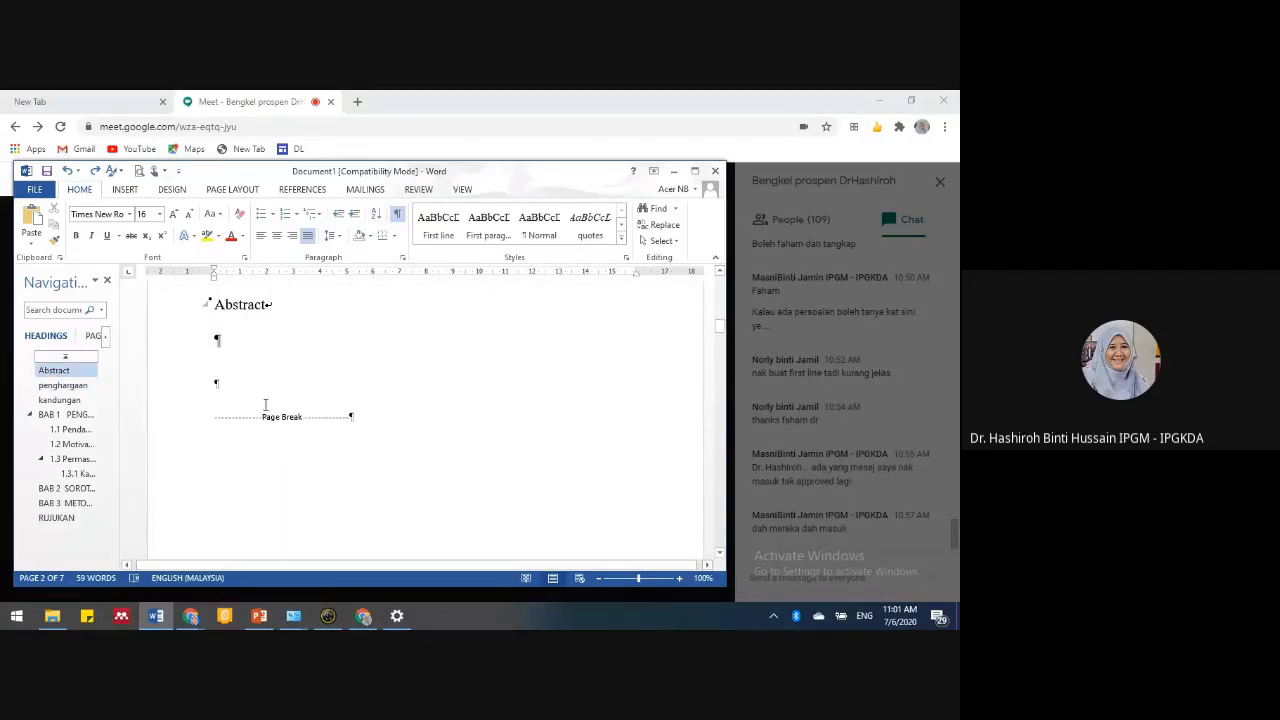
scroll(302, 461, "down", 3)
scroll(302, 461, "down", 8)
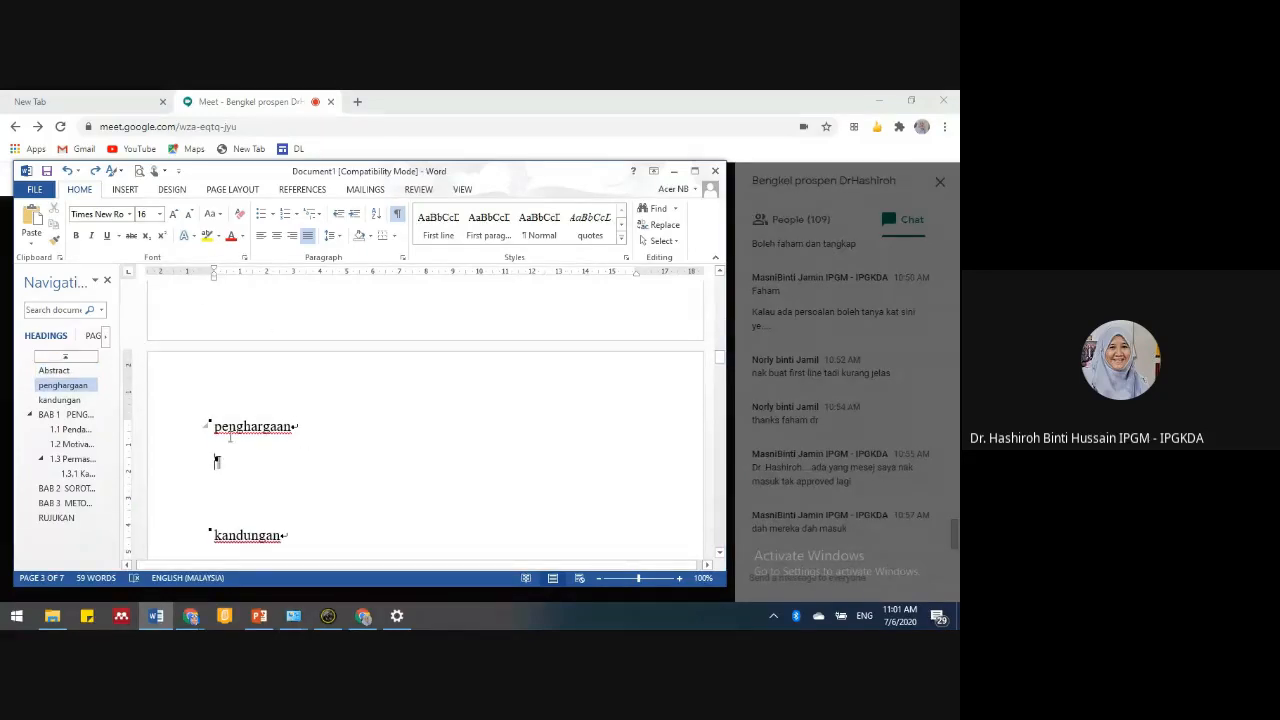
left_click(228, 190)
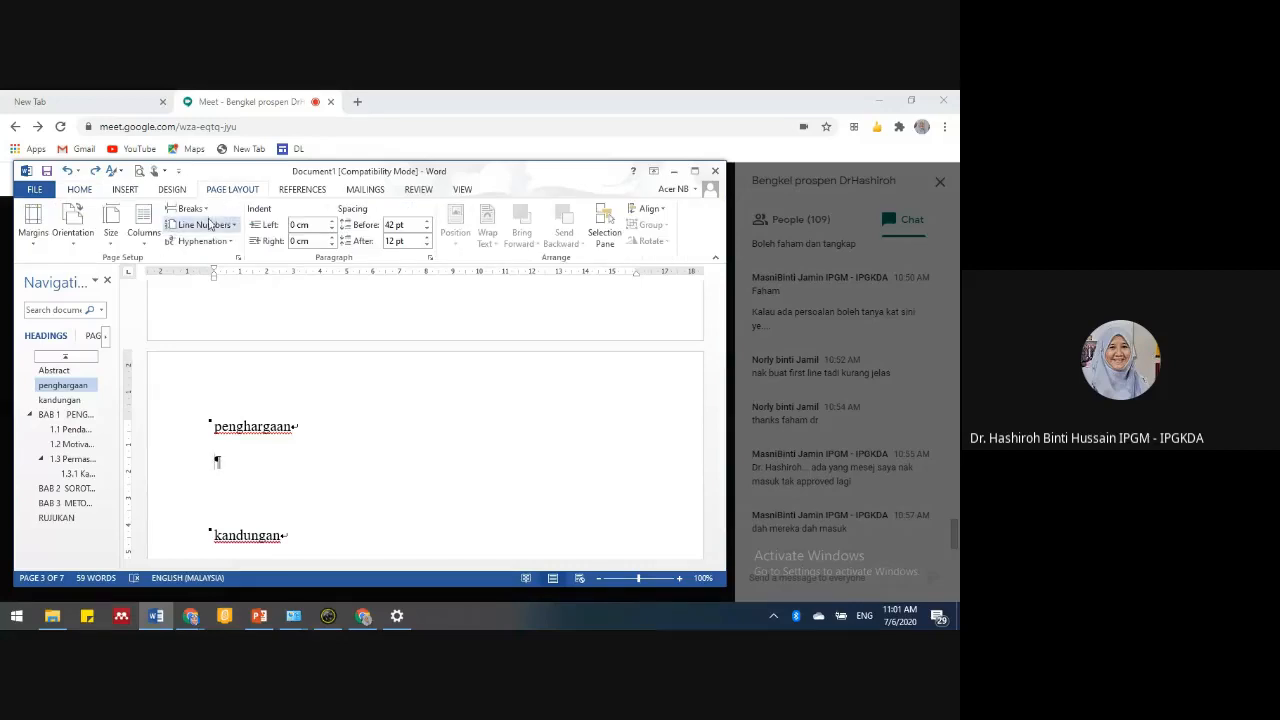
left_click(189, 208)
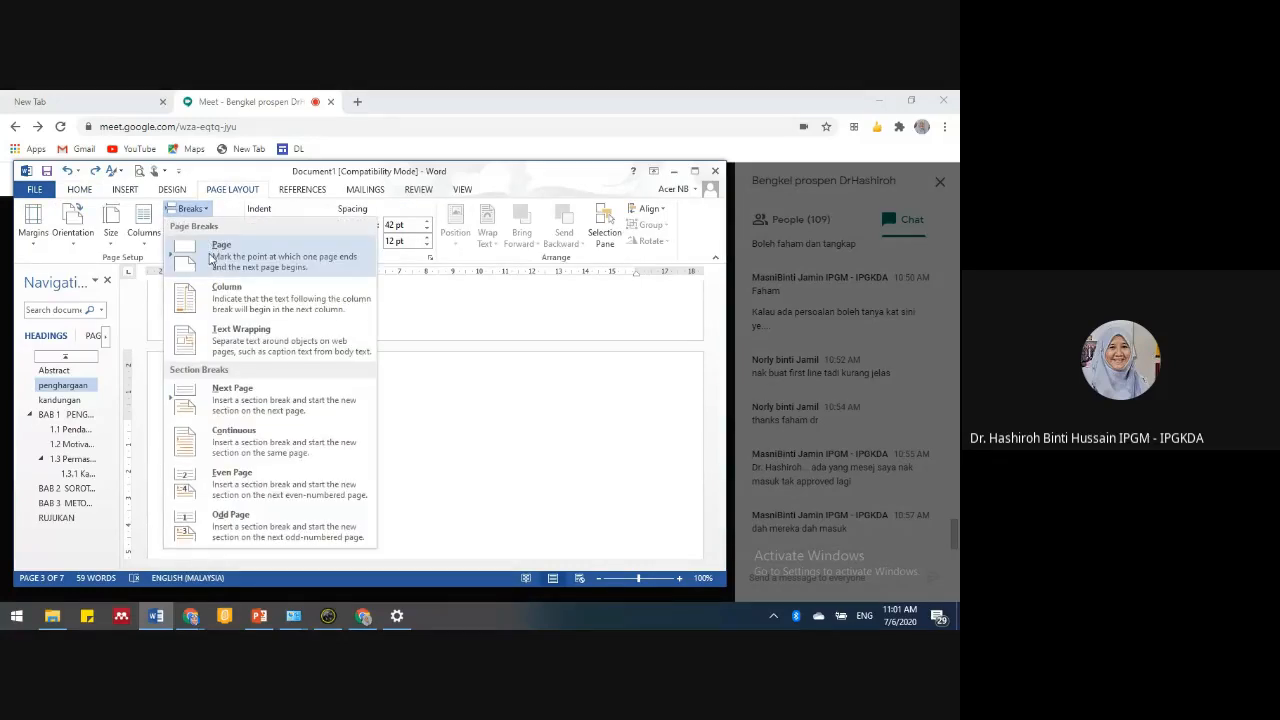
left_click(212, 258)
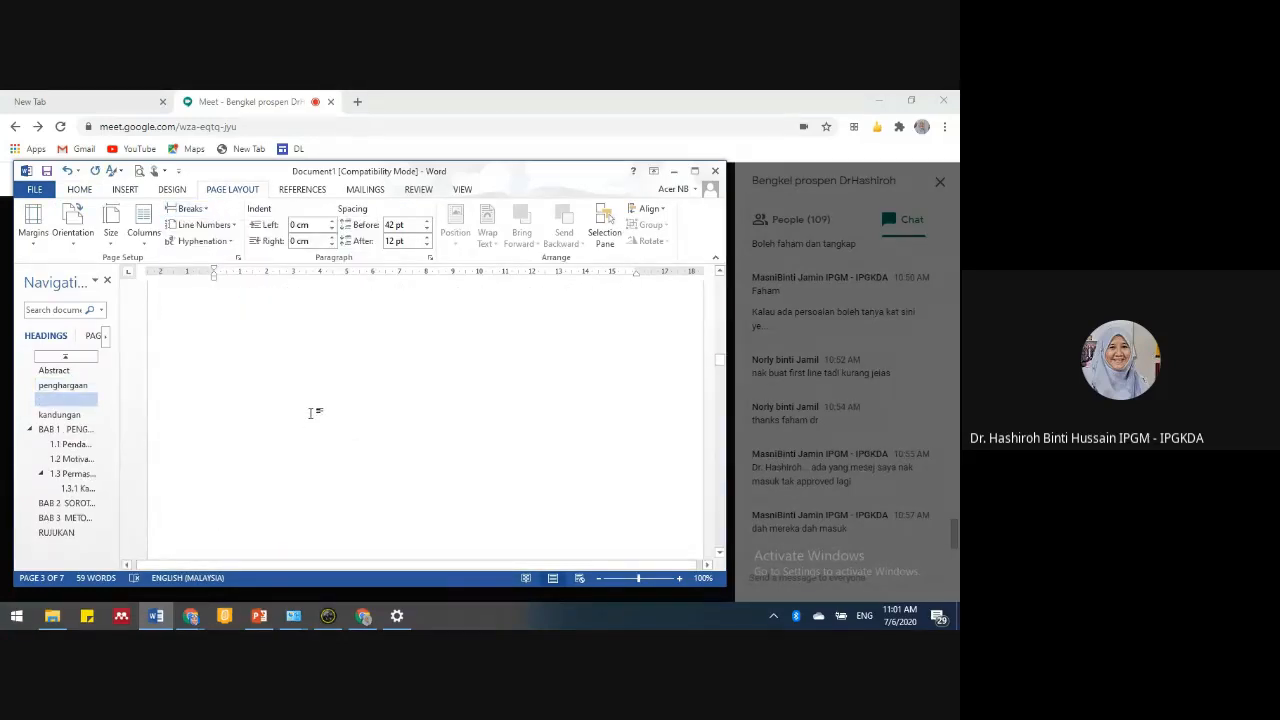
- Add one empty paragraph between the penghargaan heading and the page break that follows it
scroll(311, 412, "up", 5)
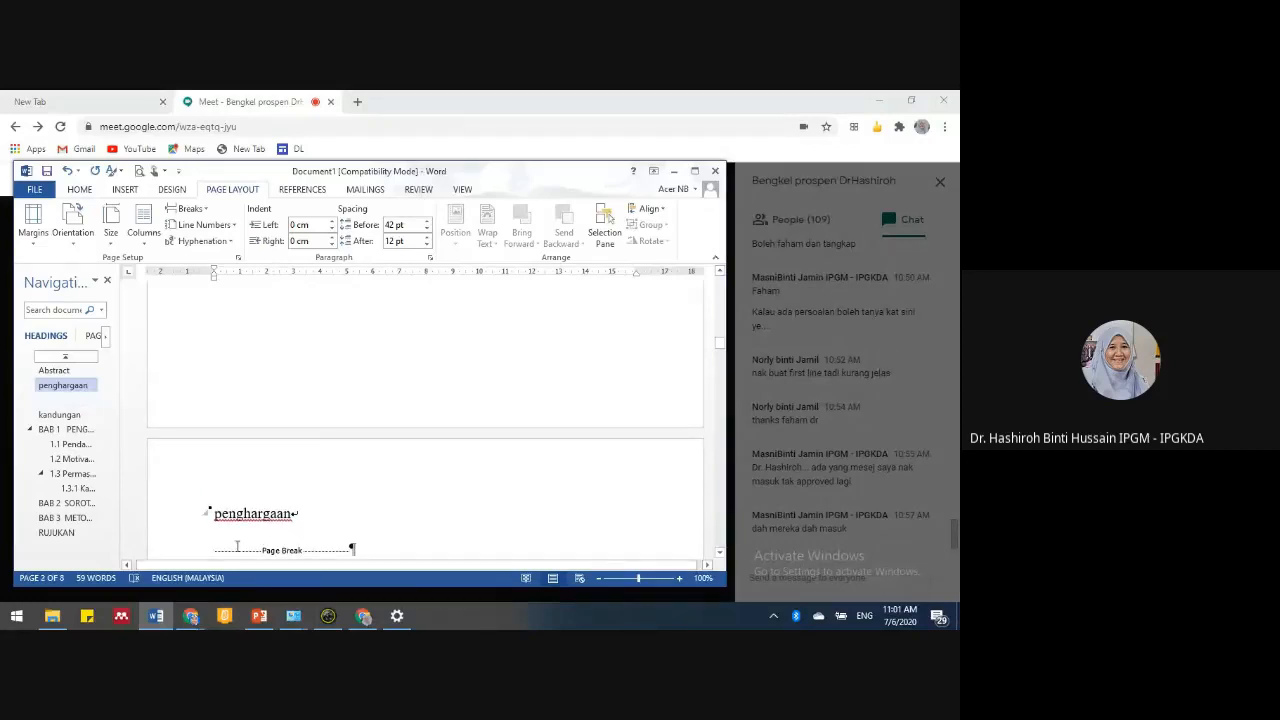
left_click(237, 545)
key("Return")
key("Return")
key("Return")
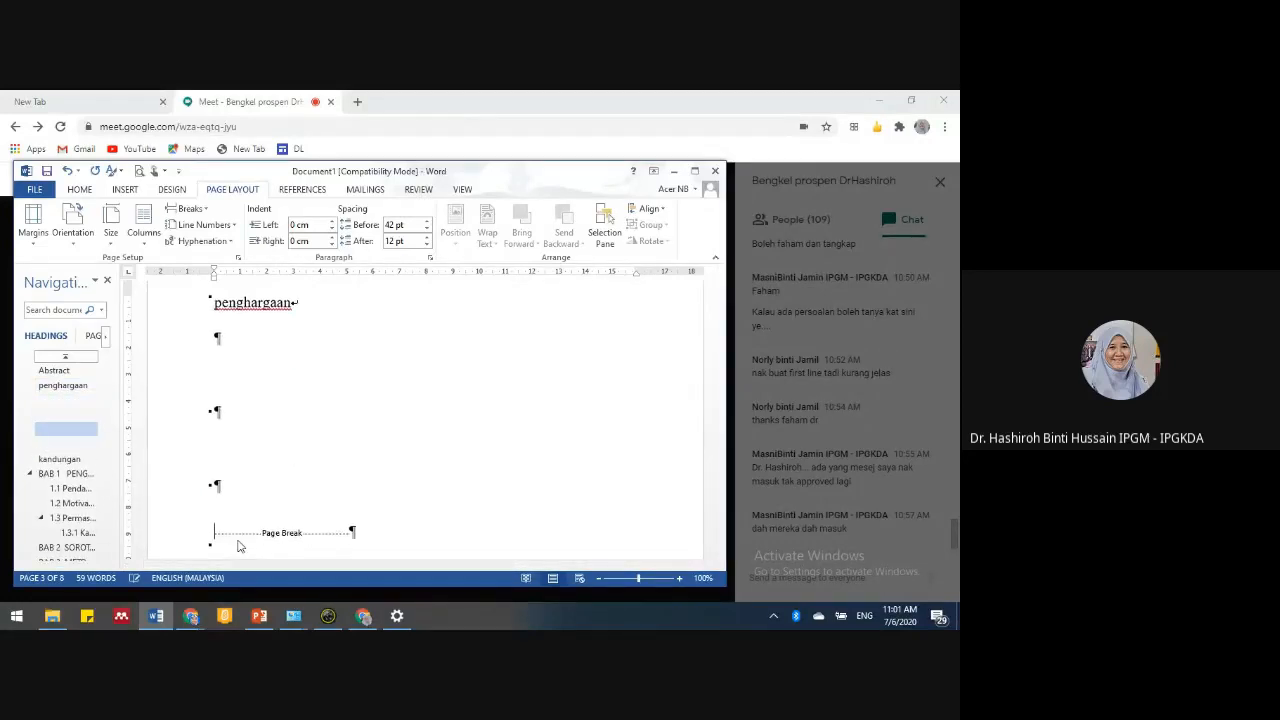
key("BackSpace")
key("BackSpace")
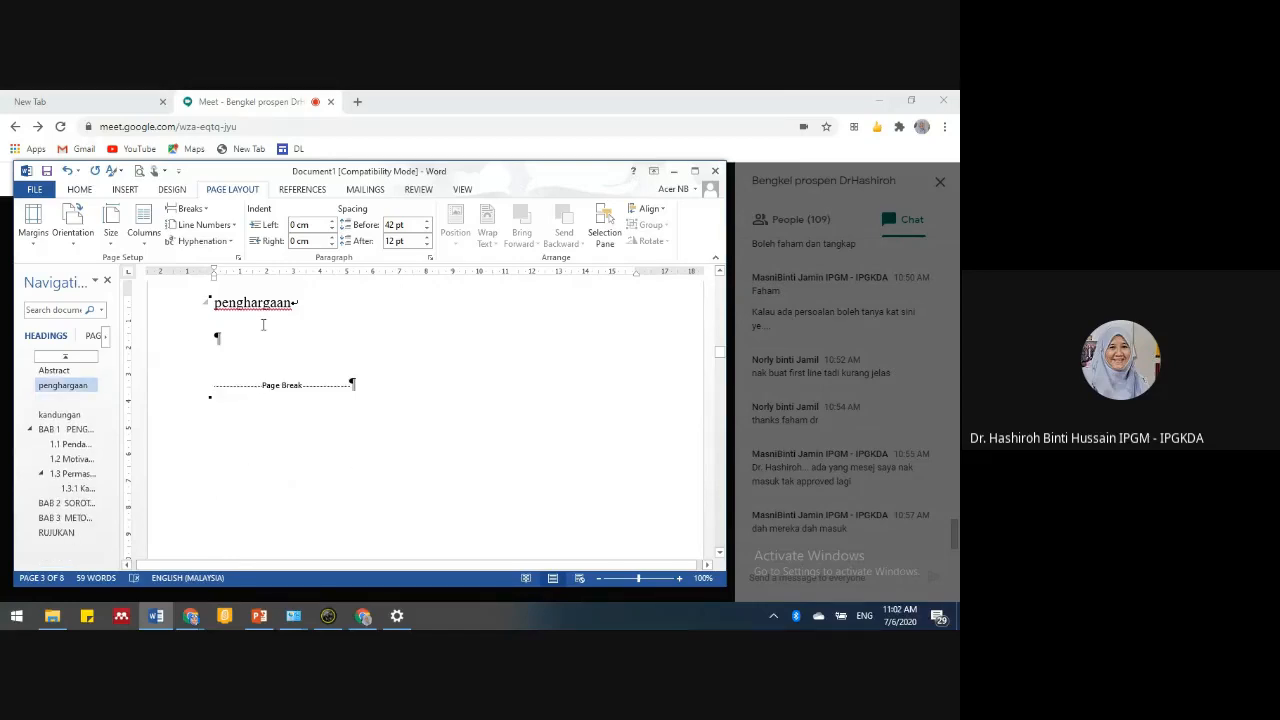
- Enter the filler text nvdnvlkds and cmsdfmdsfns as separate paragraphs below penghargaan, with empty paragraphs between and after them
type("nvdnvlkds")
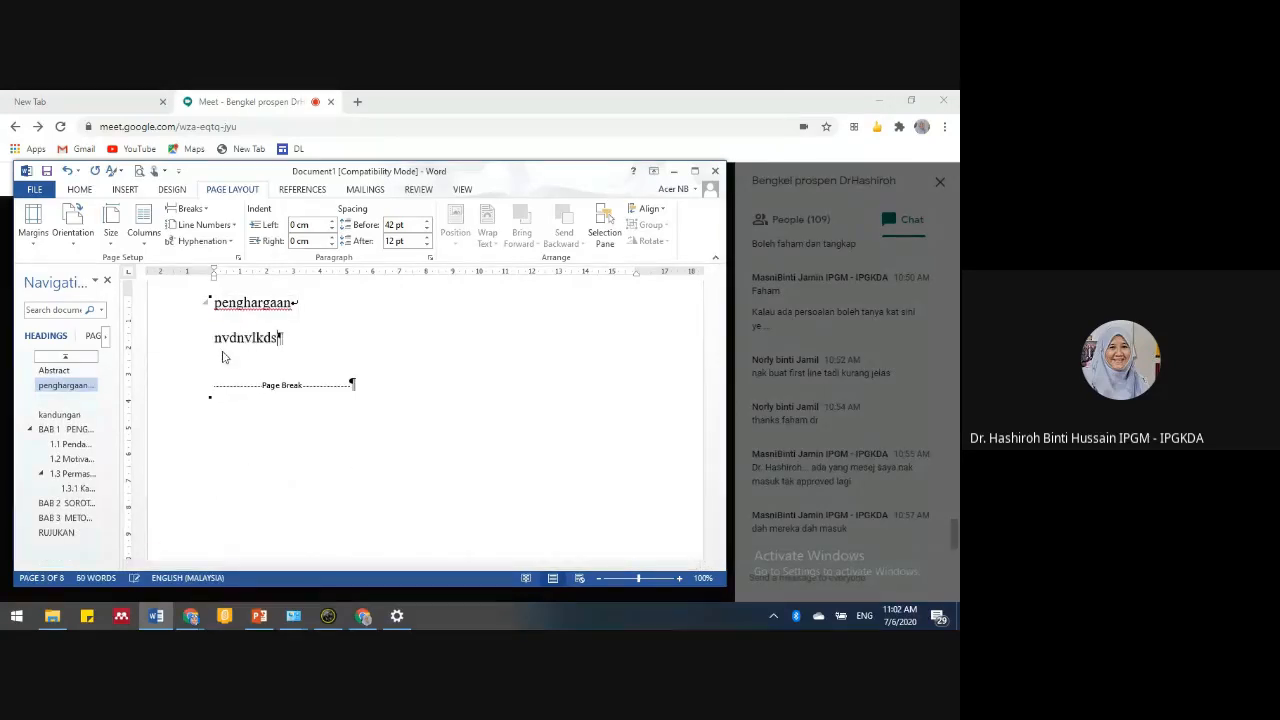
key("Return")
key("Return")
type("cmsdfmdsfns")
key("Return")
key("Return")
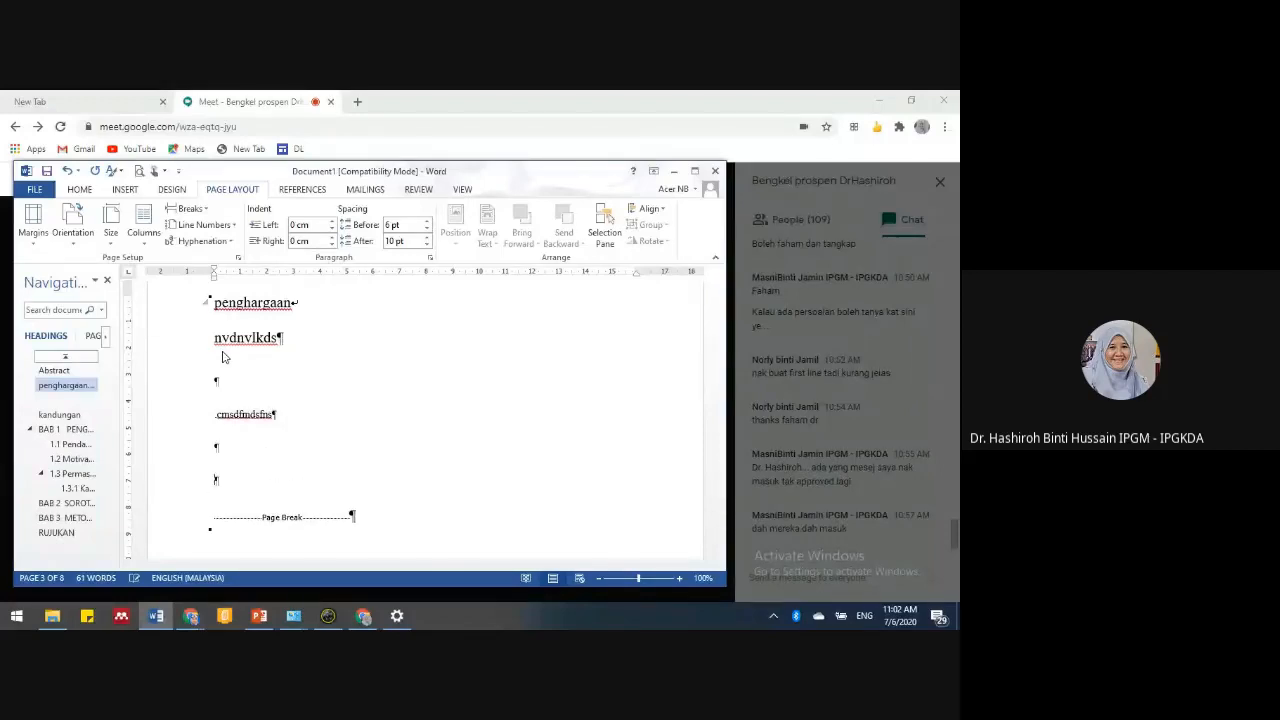
- Continue the penghargaan filler with Mcl;zdmc;ldszmfs and S;mcsmdl, separated by six empty paragraphs
type("Mcl;zdmc;ldszmfs")
key("Return")
key("Return")
key("Return")
key("Return")
key("Return")
key("Return")
key("Return")
type("S;m")
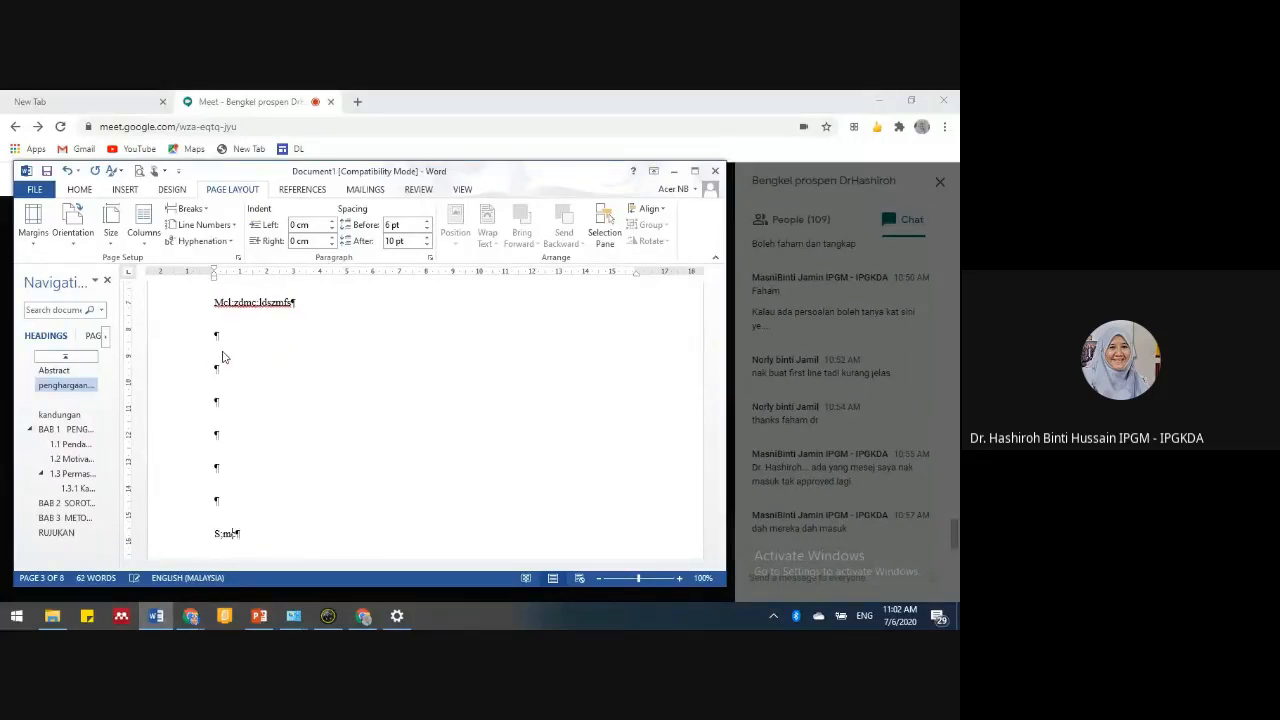
type("csmdl")
- Add the filler paragraph Cscmlsd; below two empty paragraphs and follow it with more empty paragraphs
key("Return")
key("Return")
key("Return")
type("Cscmlsd;")
key("Return")
key("Return")
key("Return")
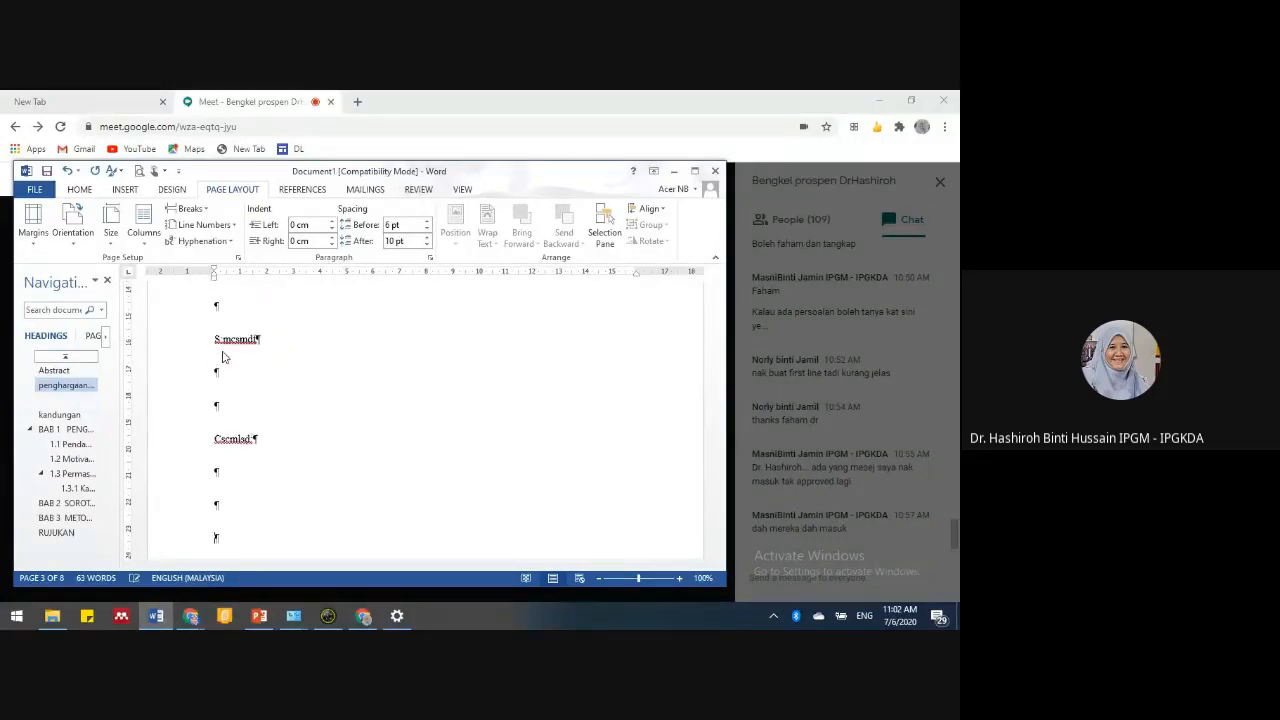
- Extend the penghargaan filler onto a second page with Nlkcssnkclfsd and sncs, and check where kandungan starts
type("Nlkcssnkclfsd")
key("Return")
key("Return")
type("sncs")
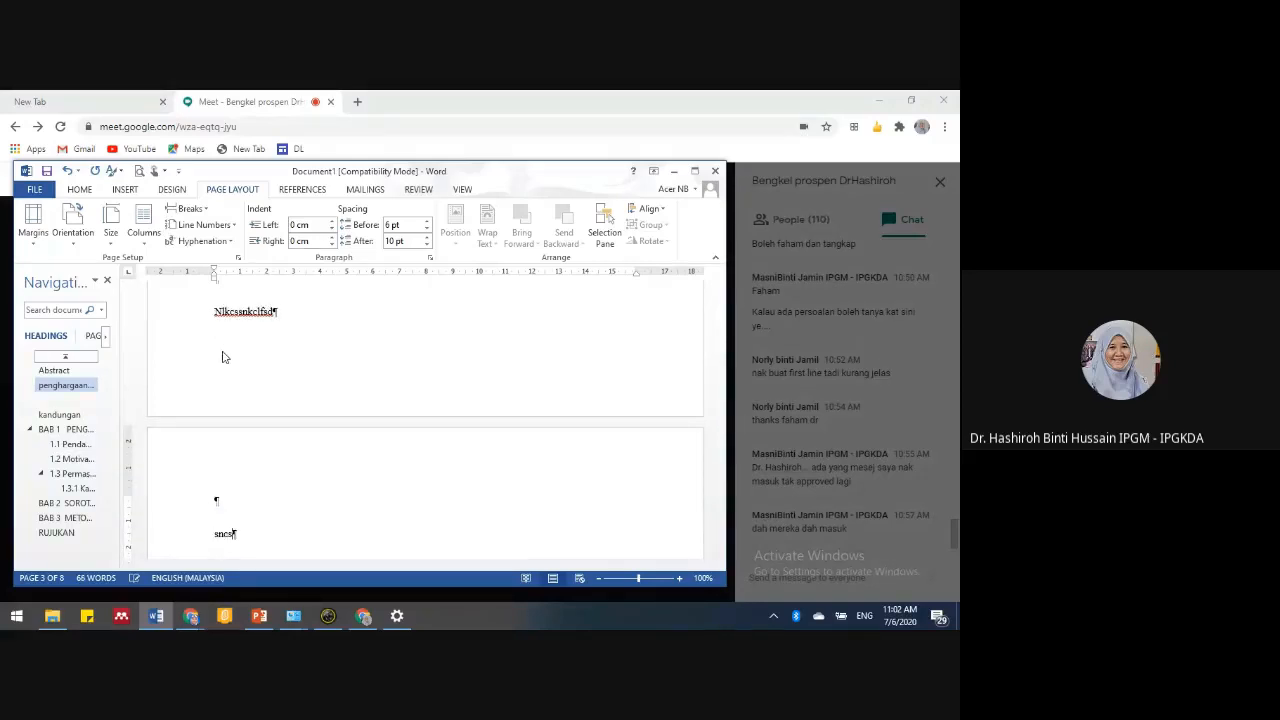
key("ctrl+Return")
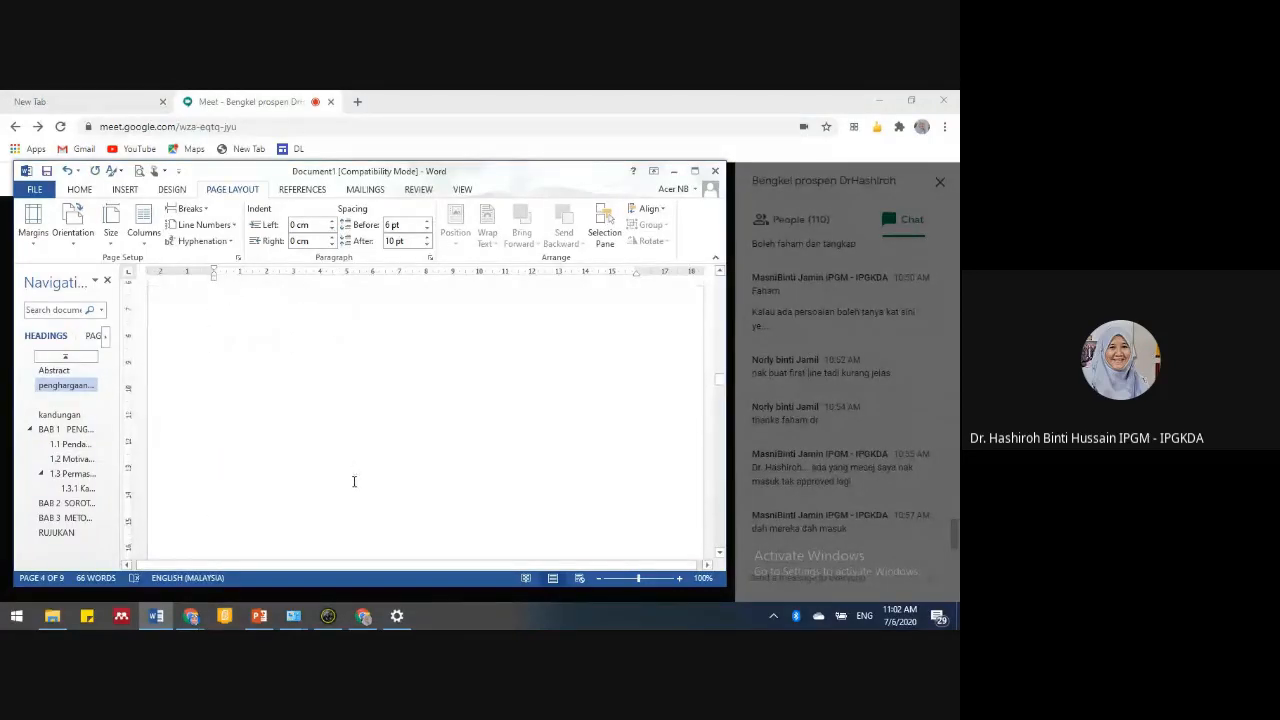
scroll(314, 457, "down", 3)
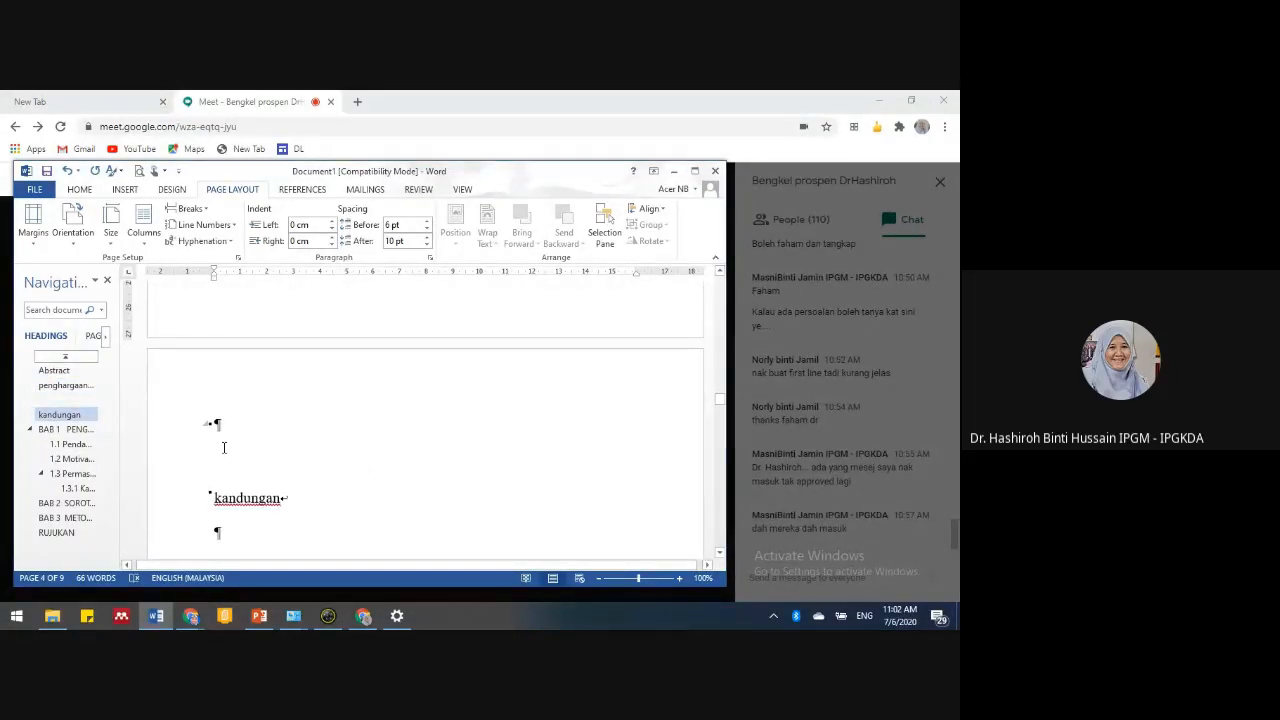
- Delete the empty heading paragraph directly above kandungan so that kandungan starts its page
left_click(268, 431)
key("Delete")
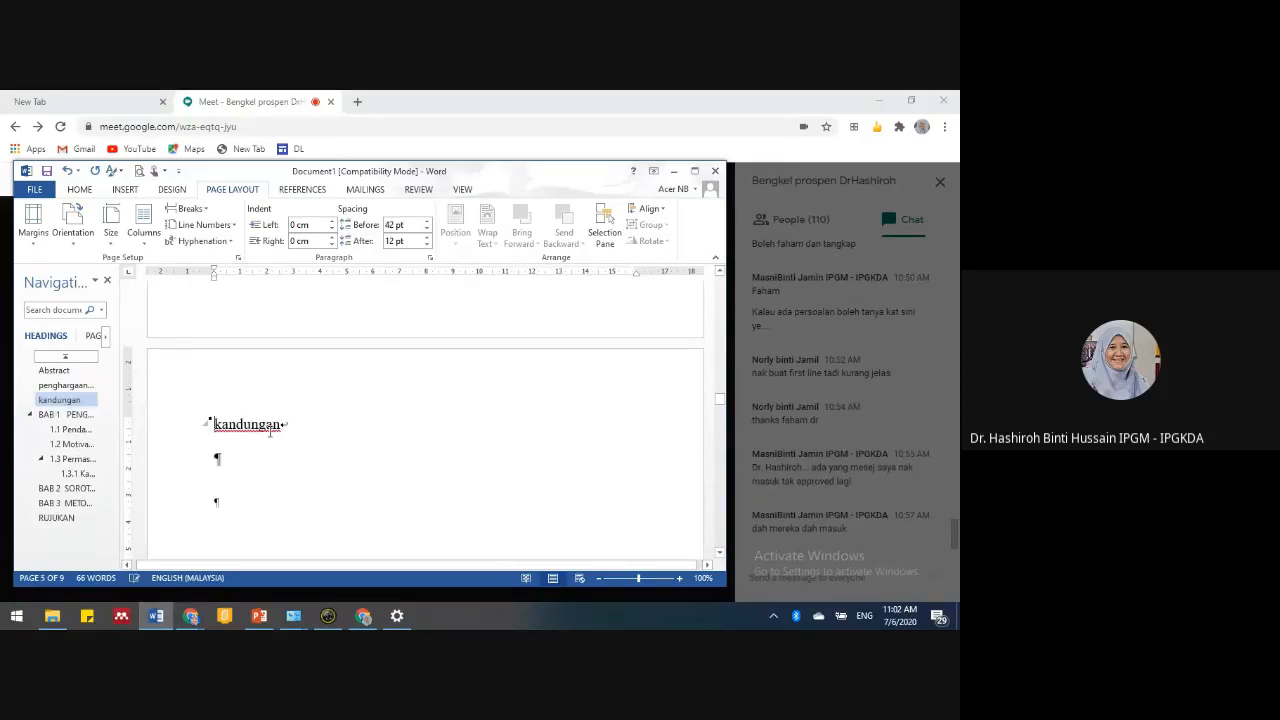
- Review the cover page from TAJUK TESIS, NAMA and PHD down to the section break that ends it
scroll(272, 432, "up", 5)
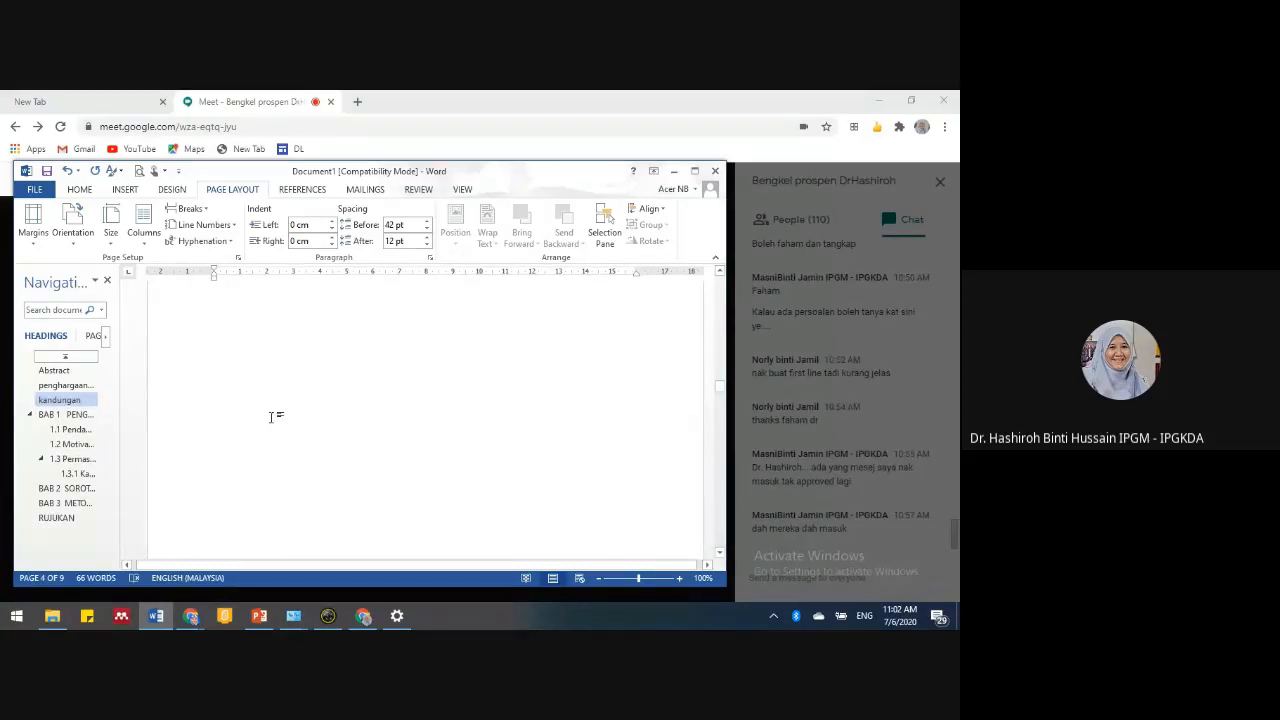
scroll(248, 412, "up", 6)
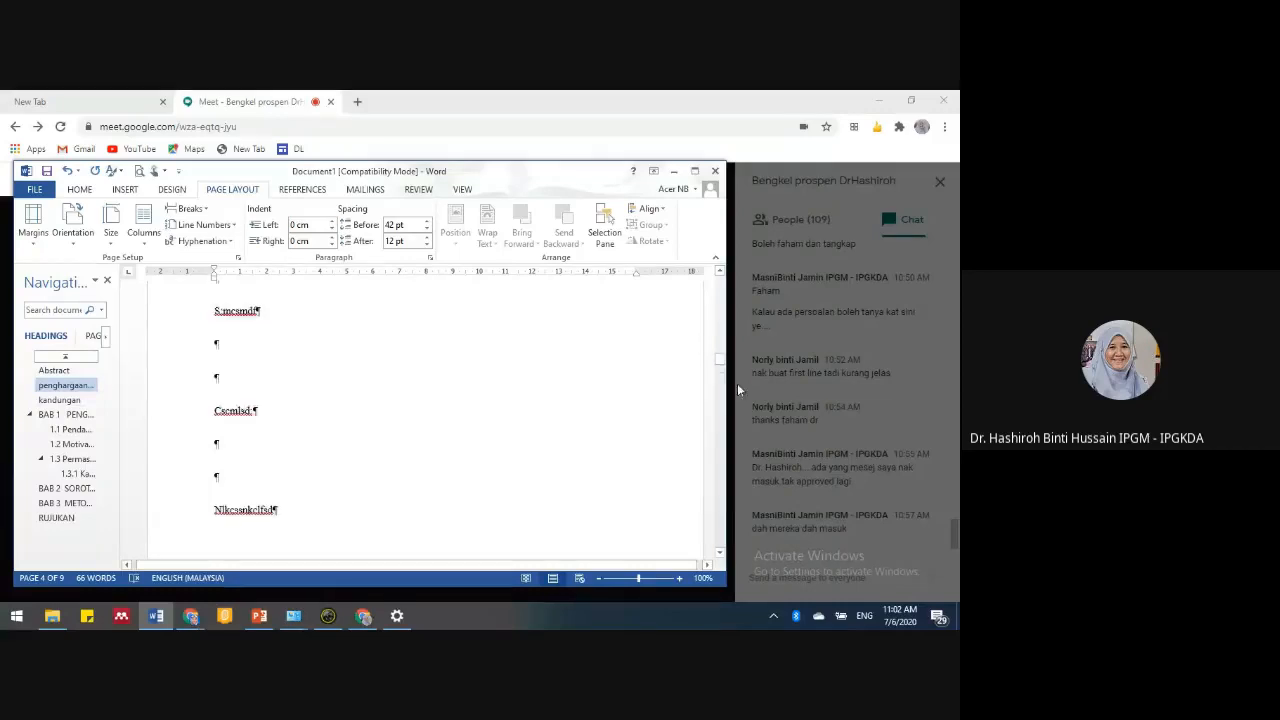
scroll(458, 428, "up", 8)
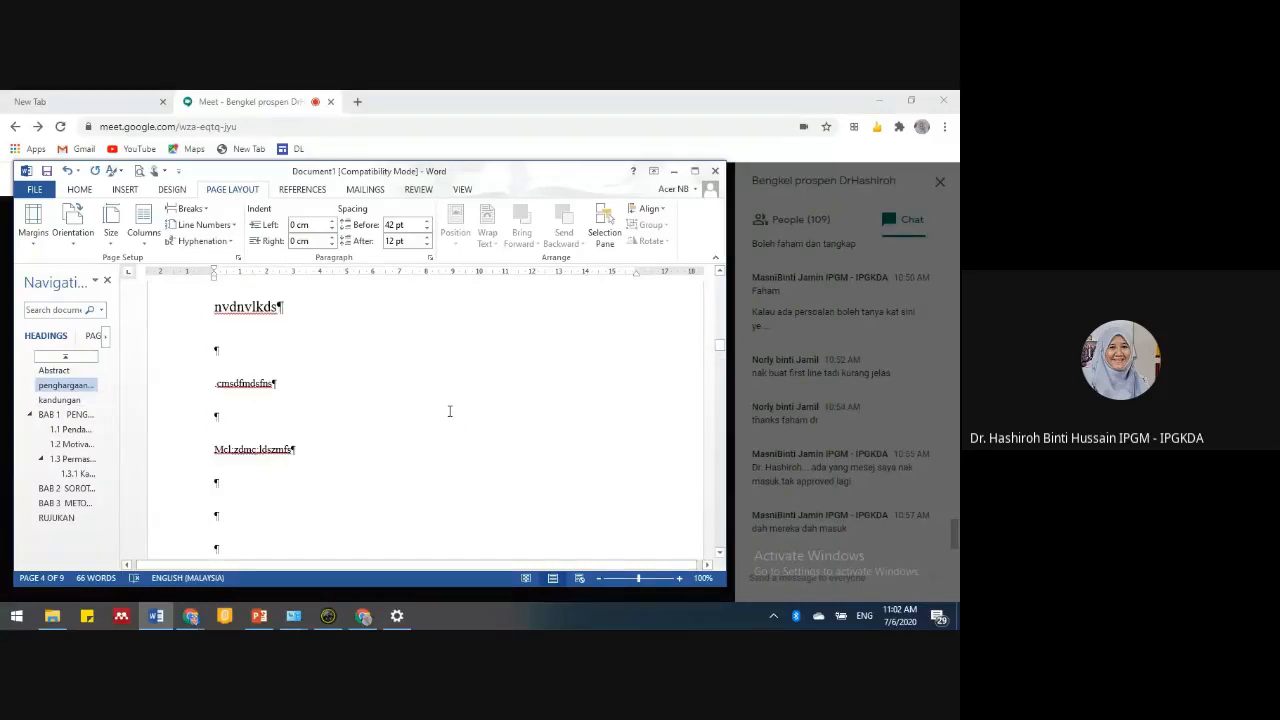
scroll(446, 400, "up", 5)
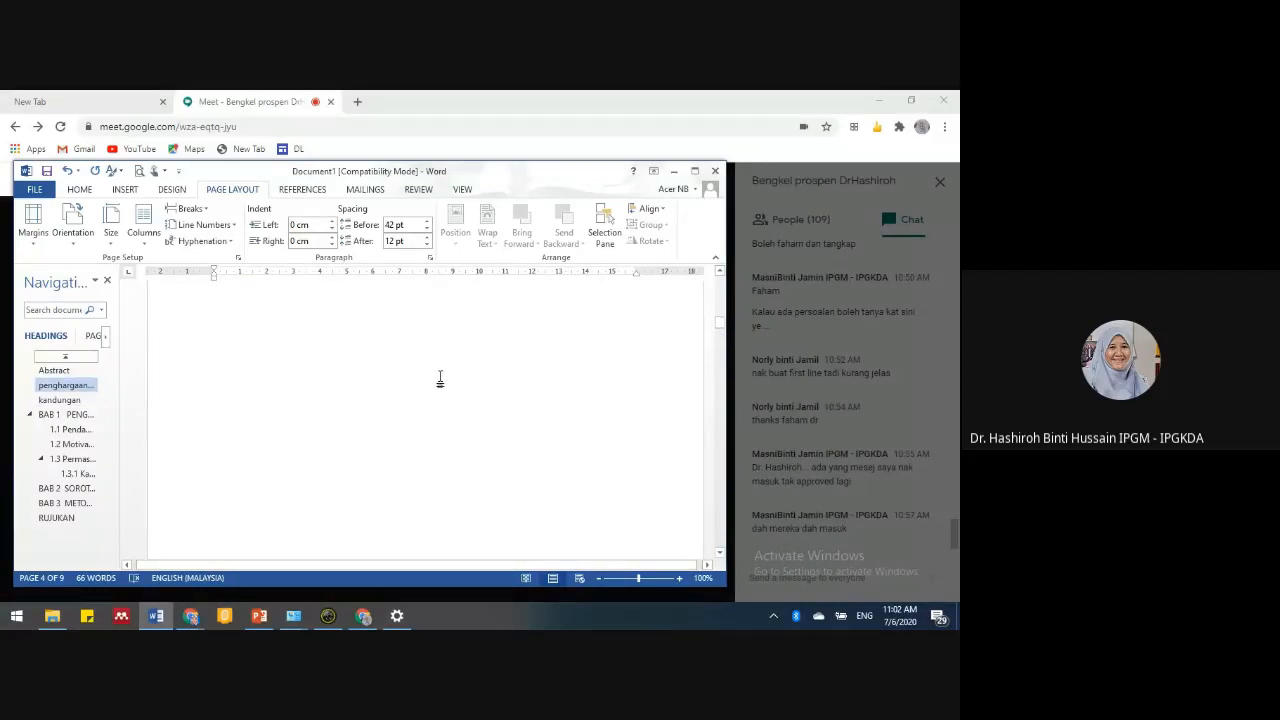
scroll(440, 378, "up", 8)
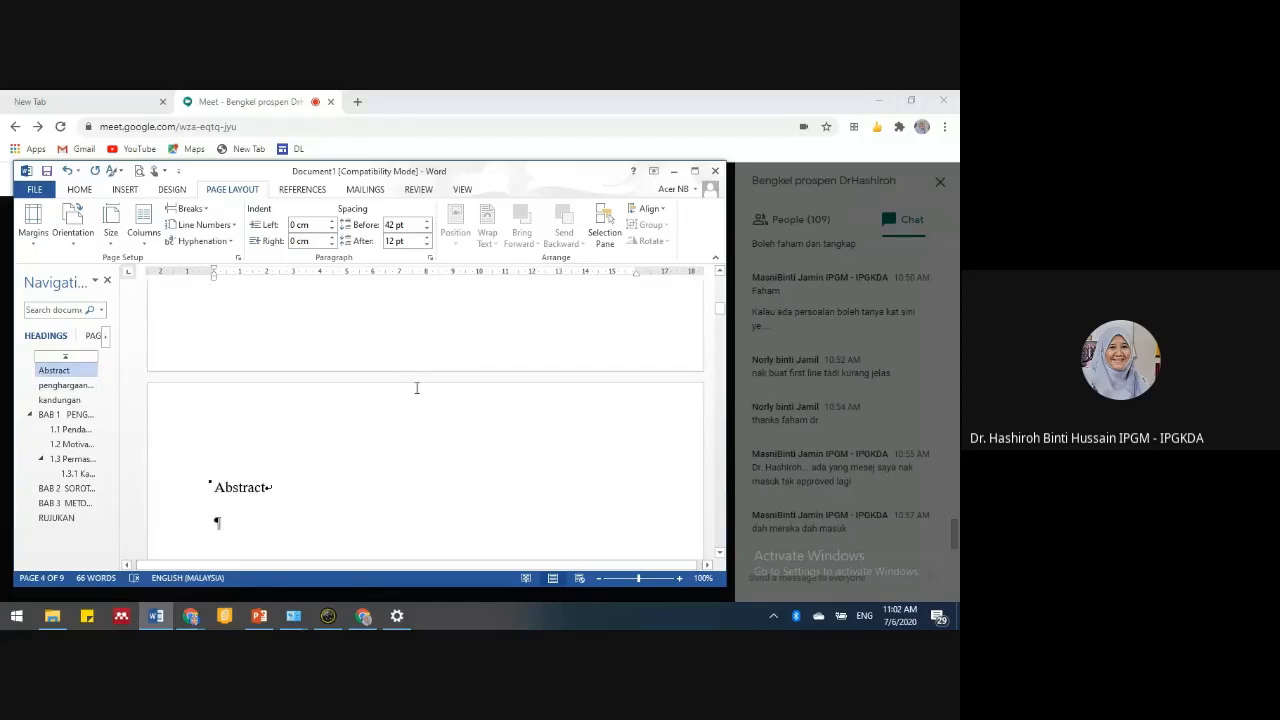
scroll(419, 385, "up", 8)
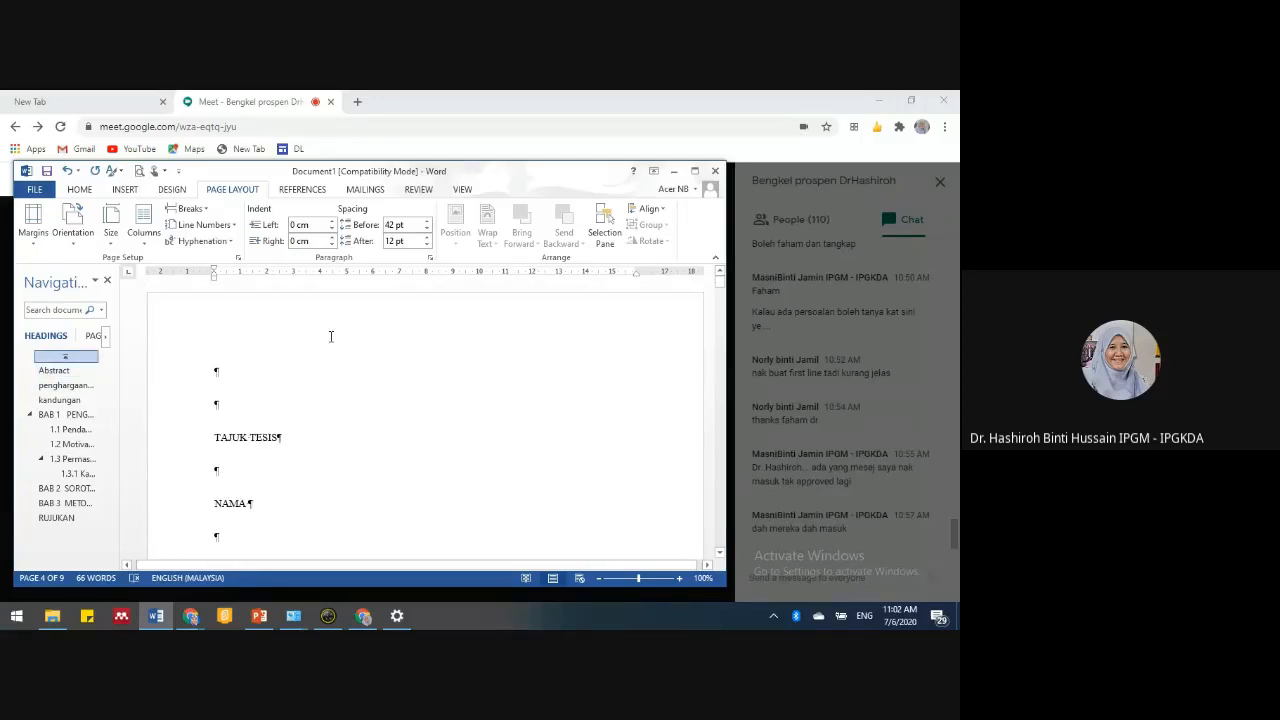
scroll(334, 356, "down", 3)
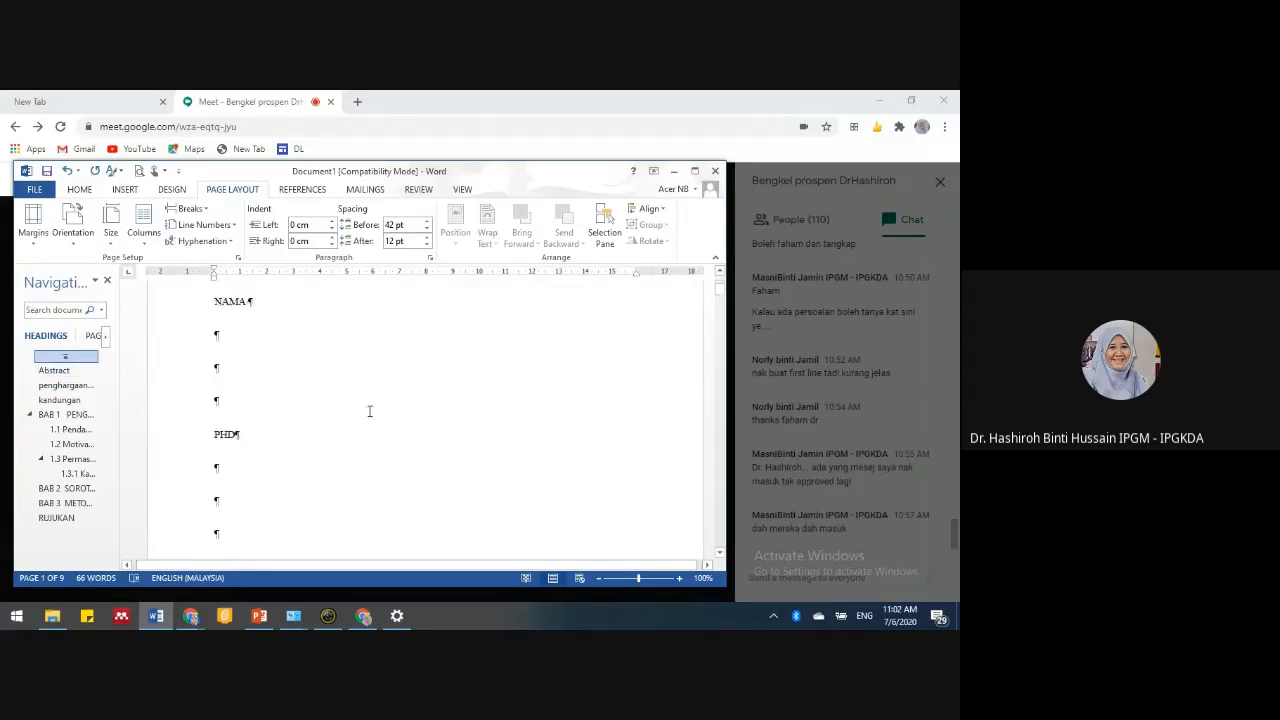
scroll(372, 408, "down", 4)
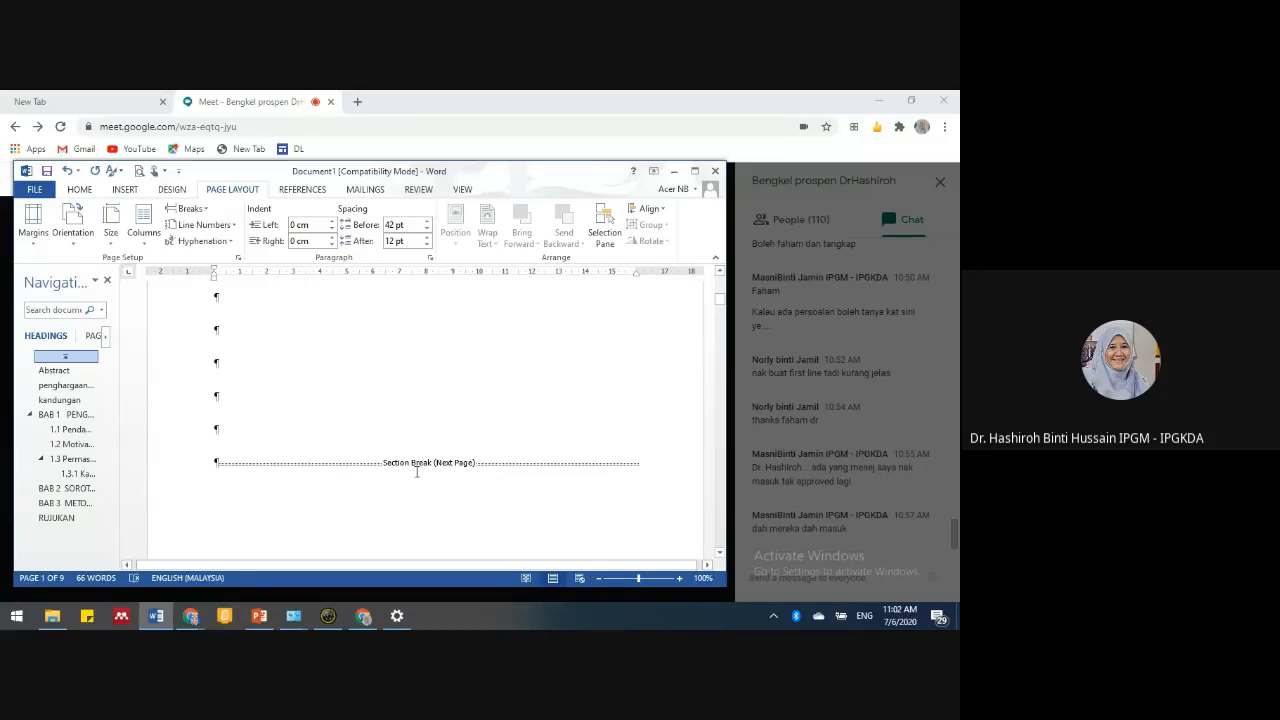
- Examine the Abstract page with its page break and compare it with the start of the penghargaan page
scroll(454, 458, "down", 5)
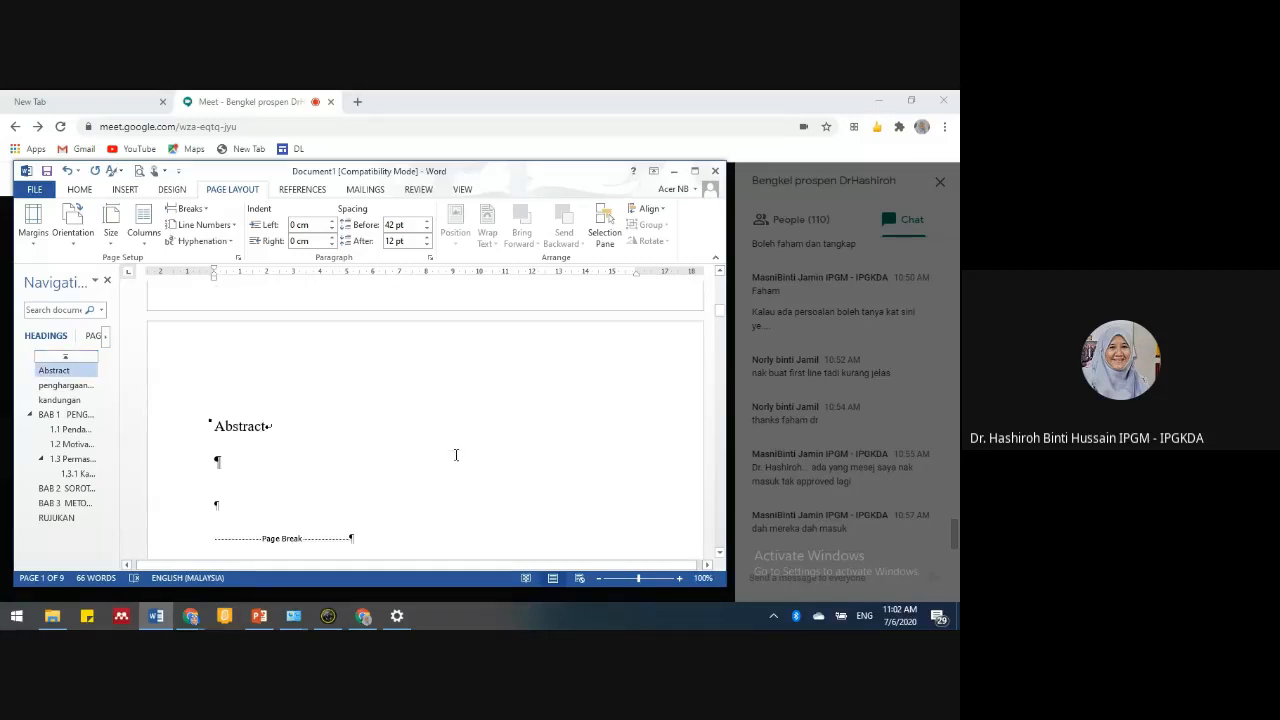
scroll(293, 446, "up", 2)
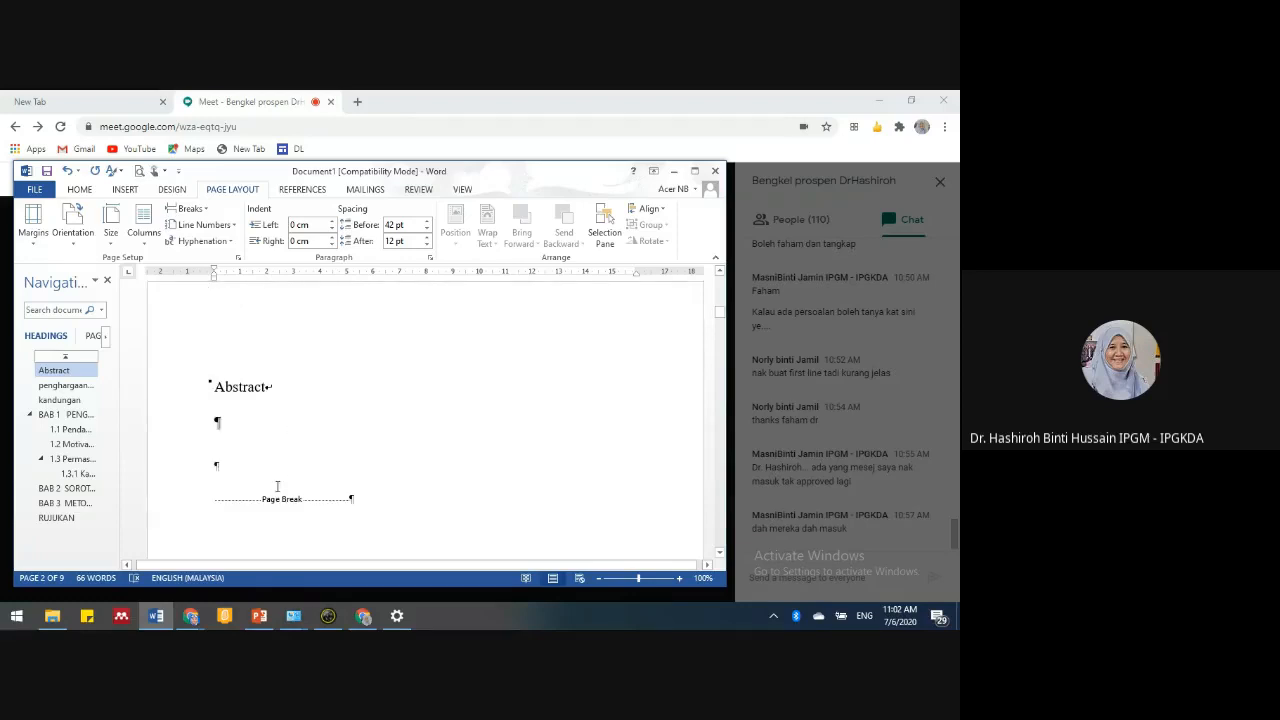
scroll(291, 471, "down", 3)
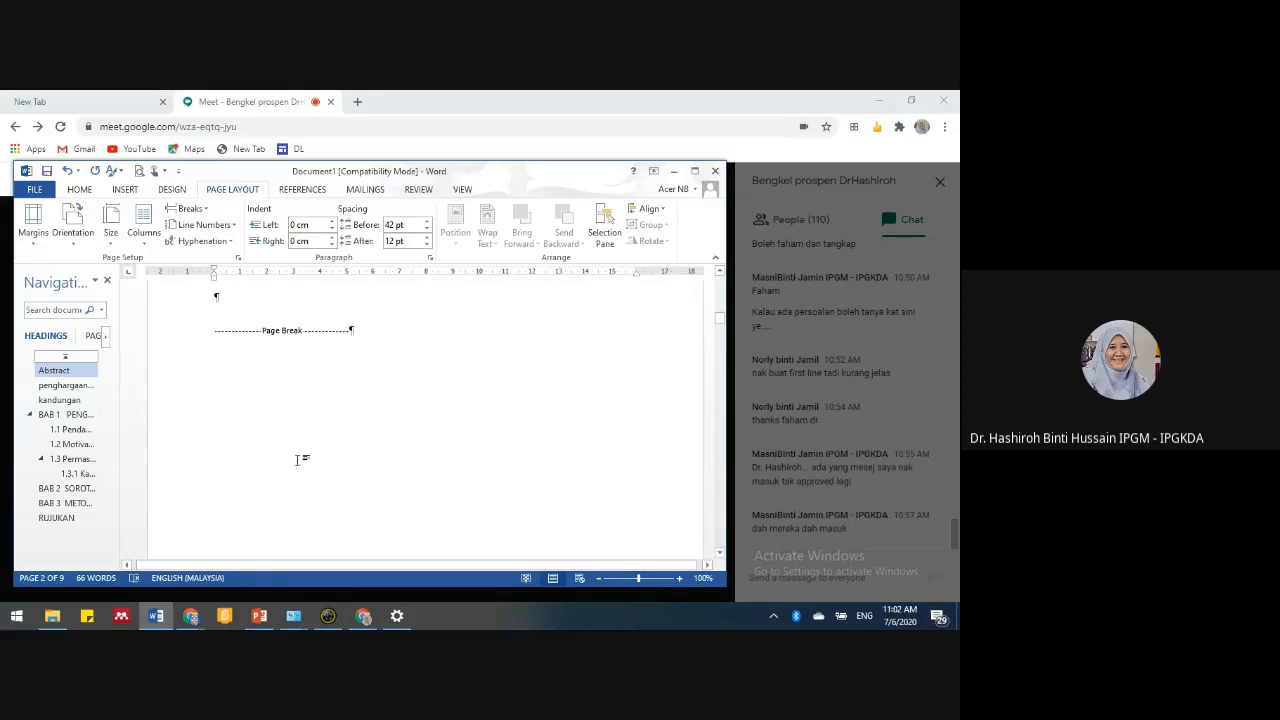
scroll(305, 443, "down", 3)
scroll(310, 440, "down", 5)
scroll(336, 467, "down", 10)
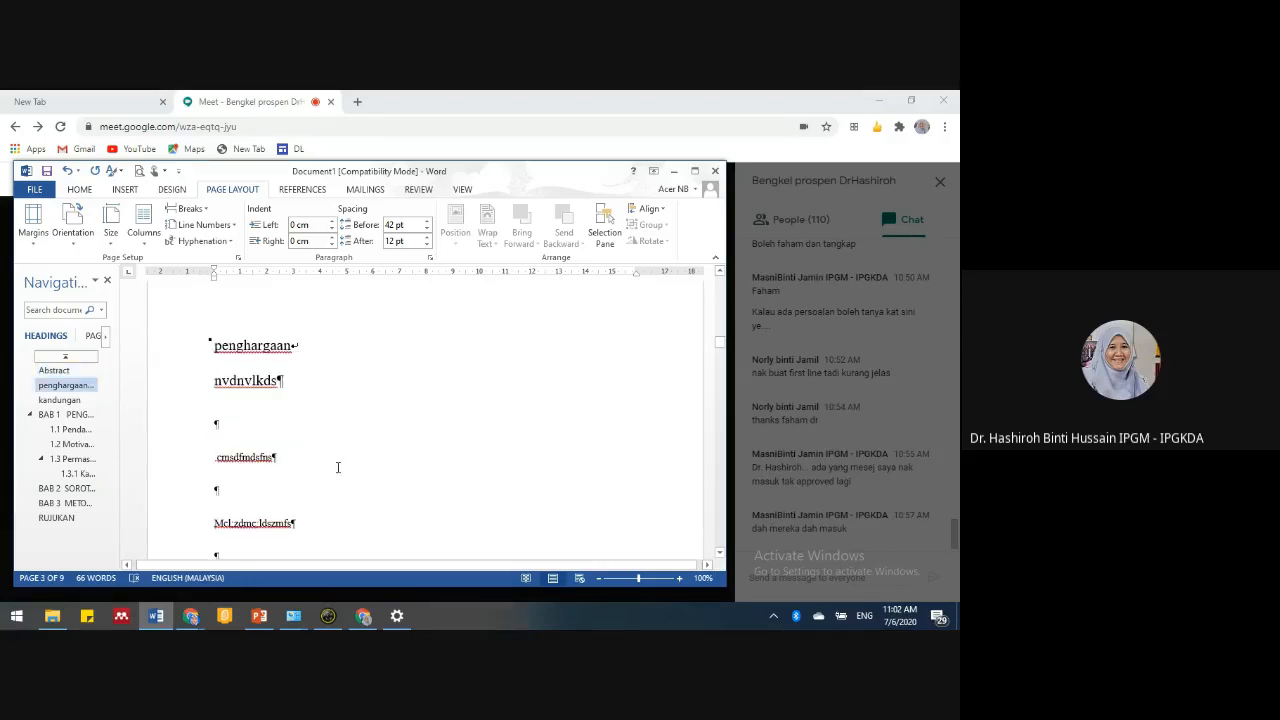
scroll(353, 435, "down", 5)
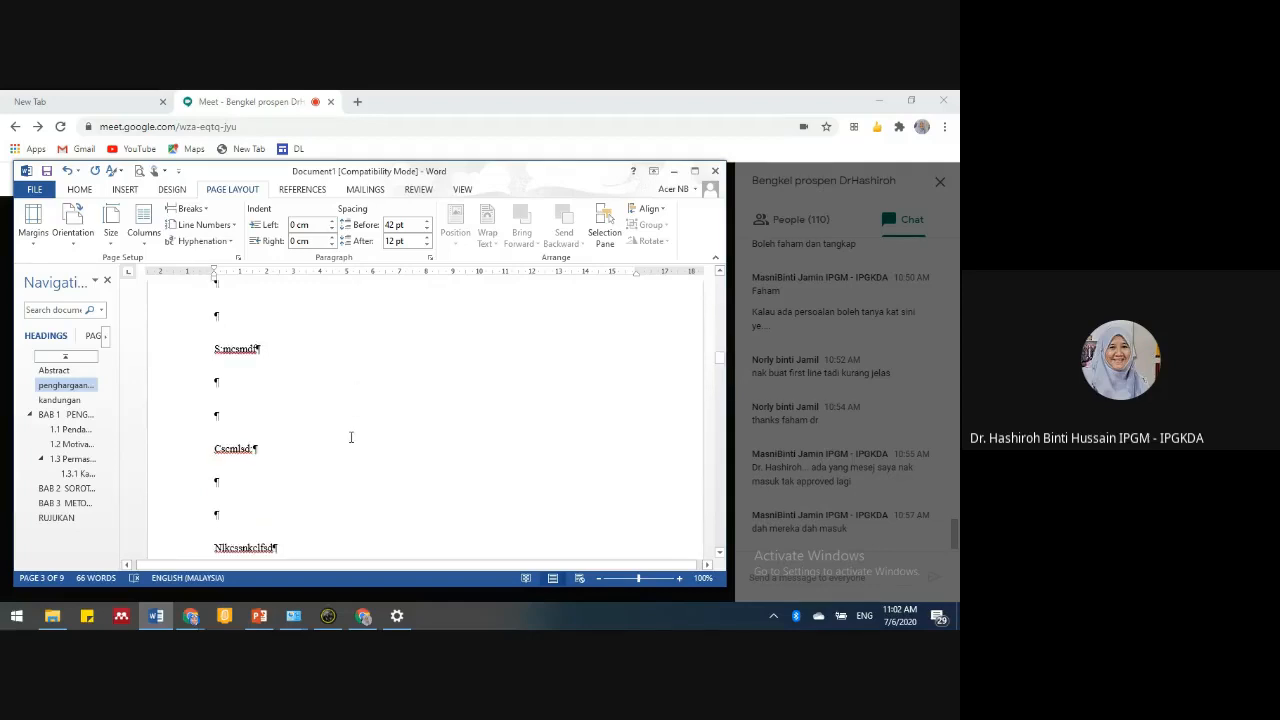
scroll(358, 430, "up", 10)
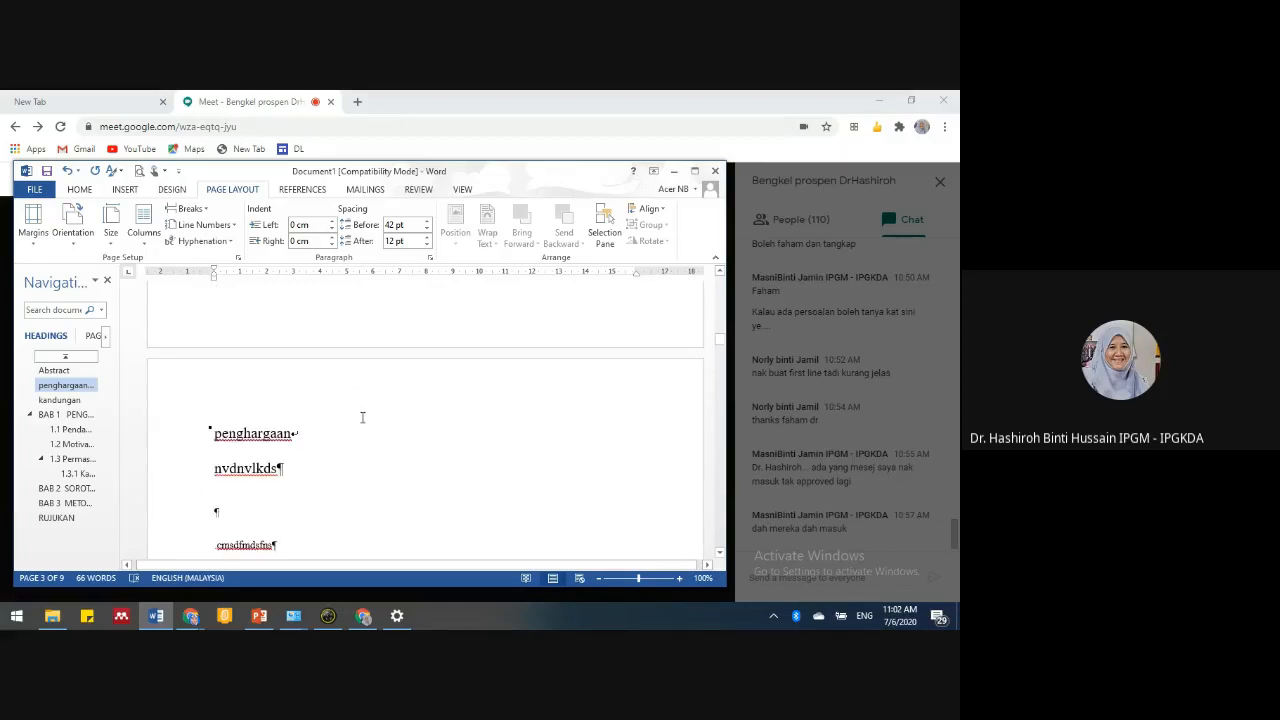
scroll(362, 417, "up", 3)
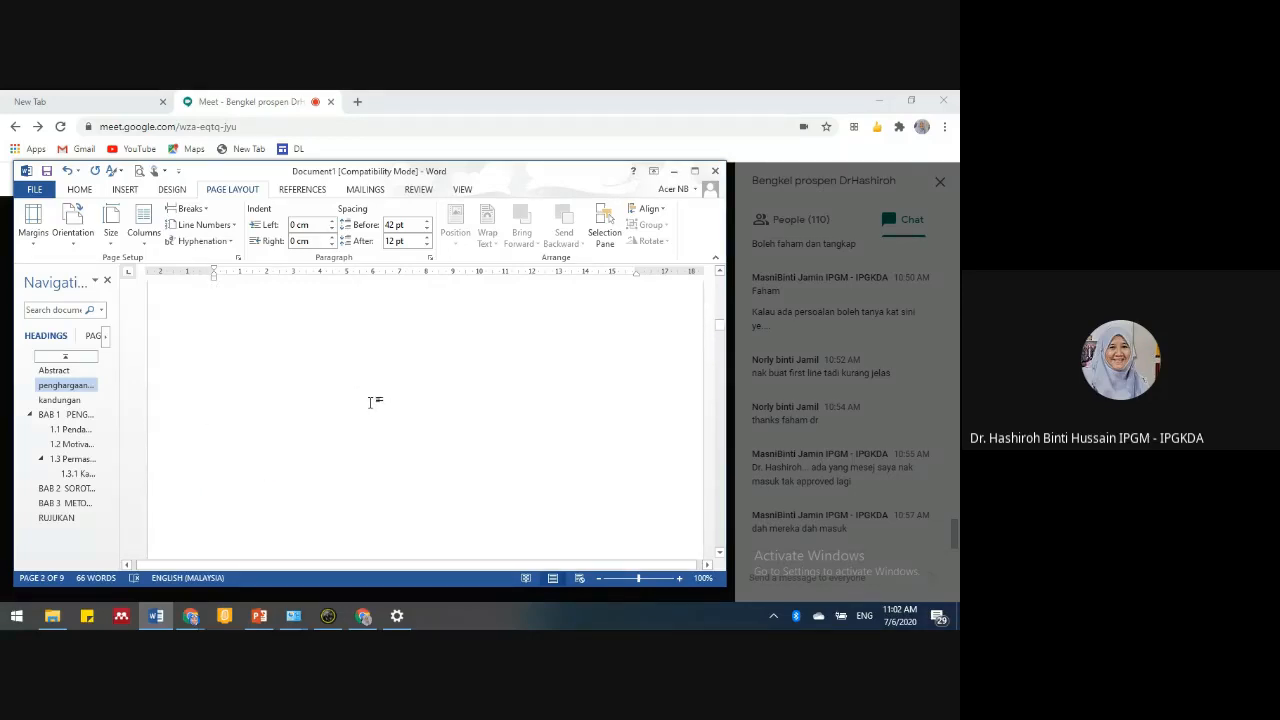
scroll(372, 403, "up", 5)
scroll(360, 406, "down", 2)
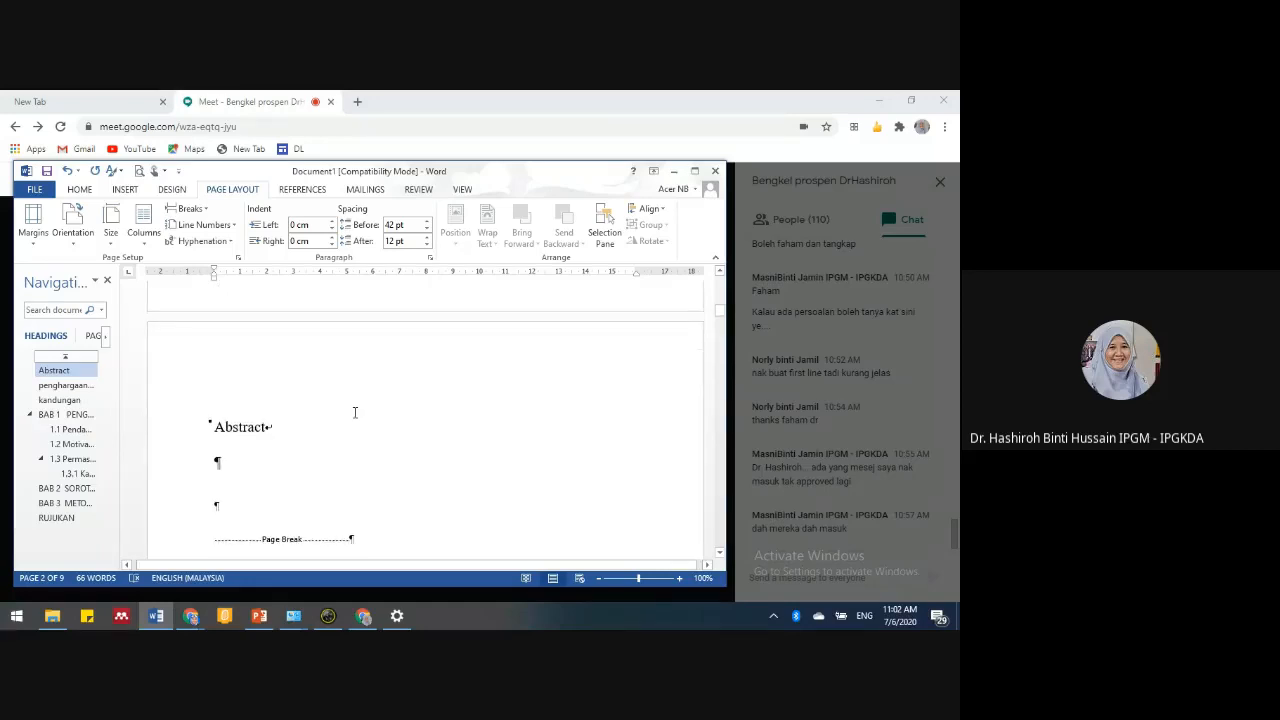
- Follow the penghargaan filler text from its first page through its page break to the kandungan heading
scroll(266, 415, "down", 4)
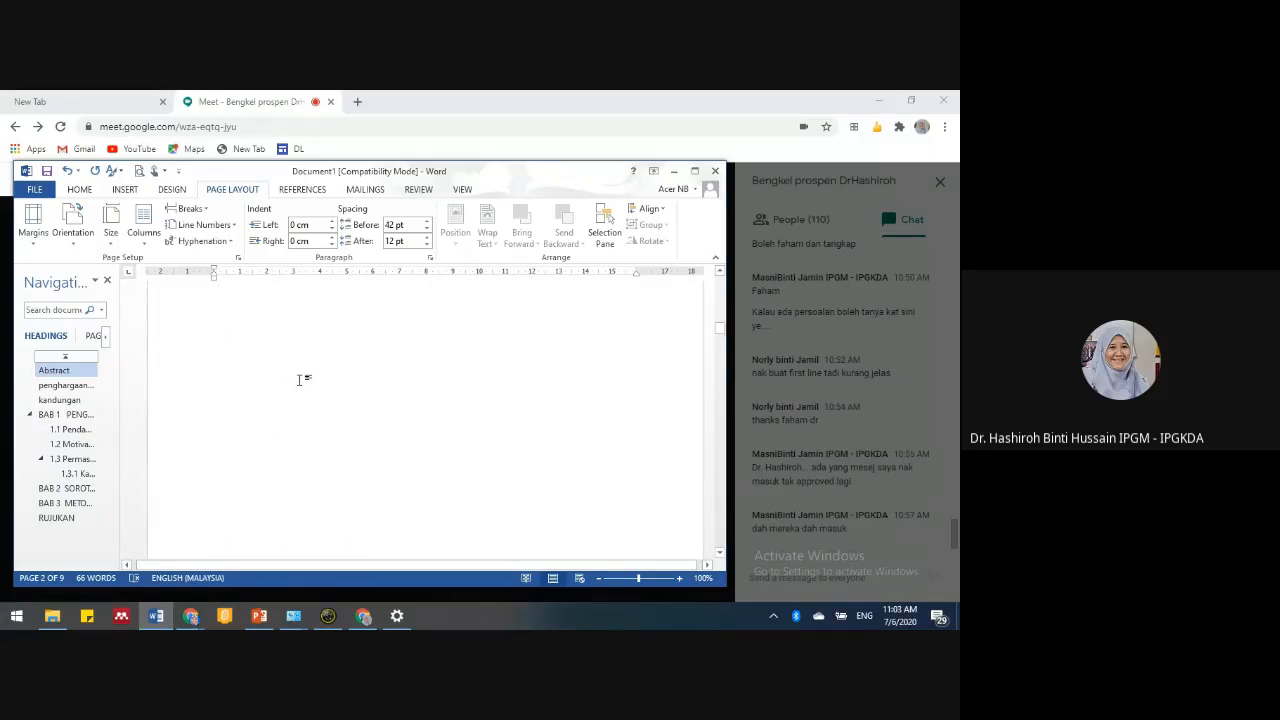
scroll(300, 378, "down", 5)
scroll(324, 408, "down", 8)
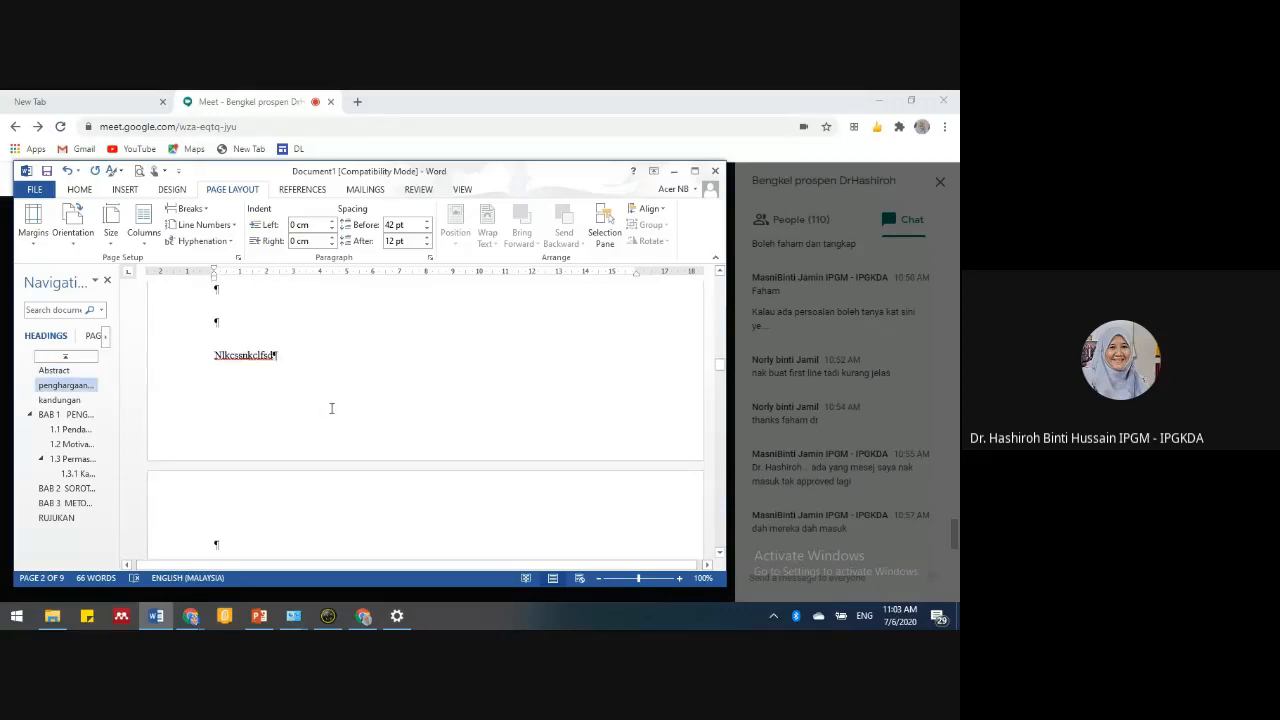
scroll(331, 408, "down", 5)
scroll(333, 407, "up", 3)
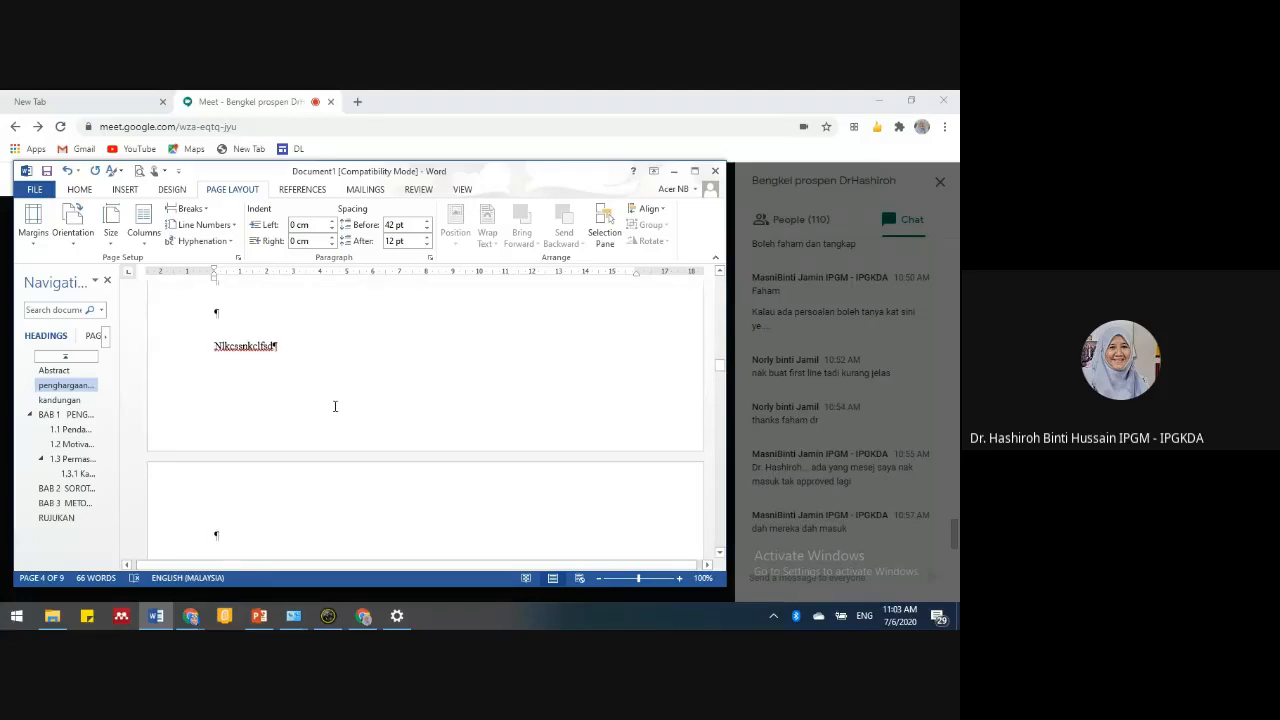
scroll(337, 395, "up", 1)
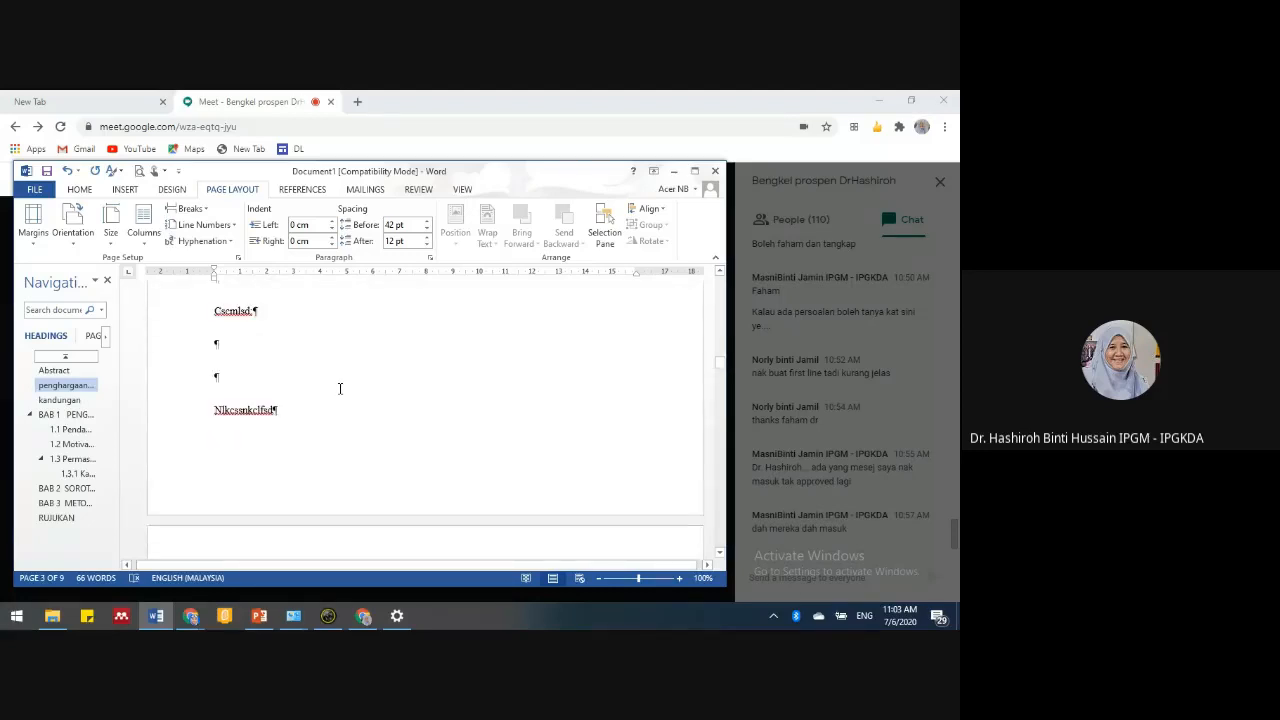
scroll(300, 375, "up", 3)
scroll(289, 357, "down", 3)
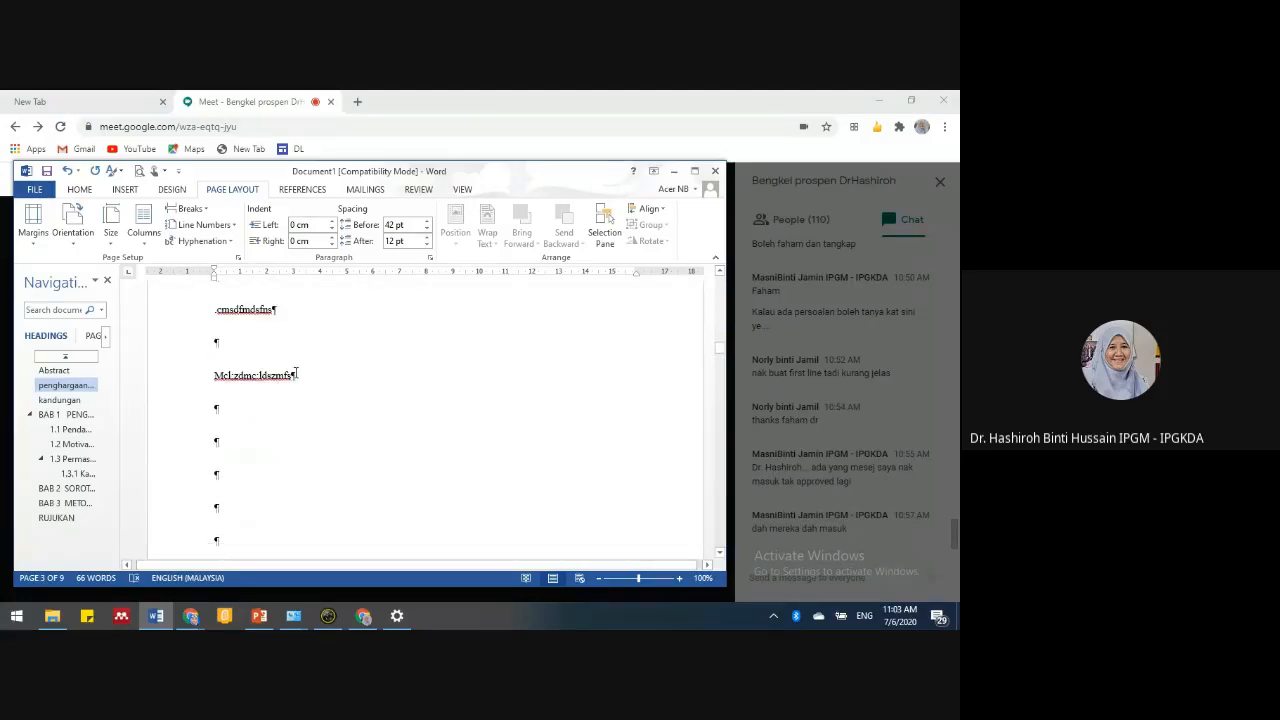
scroll(317, 400, "down", 7)
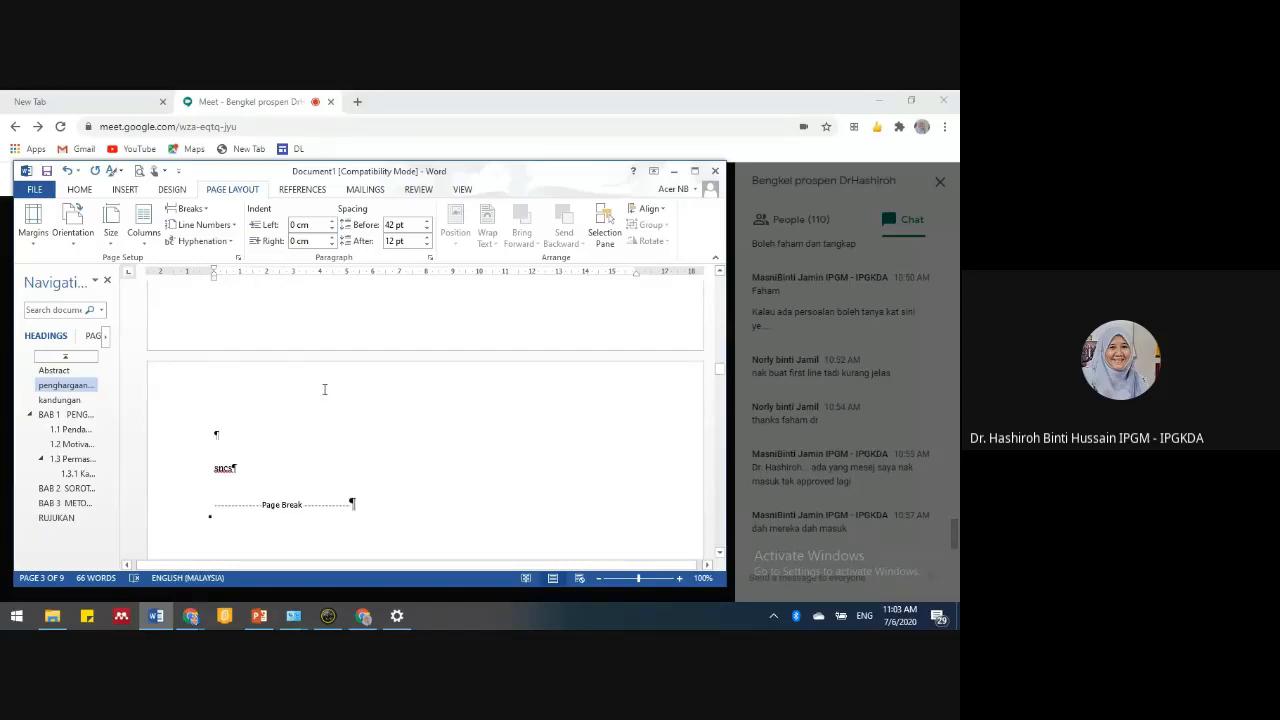
scroll(326, 386, "down", 10)
scroll(338, 384, "down", 5)
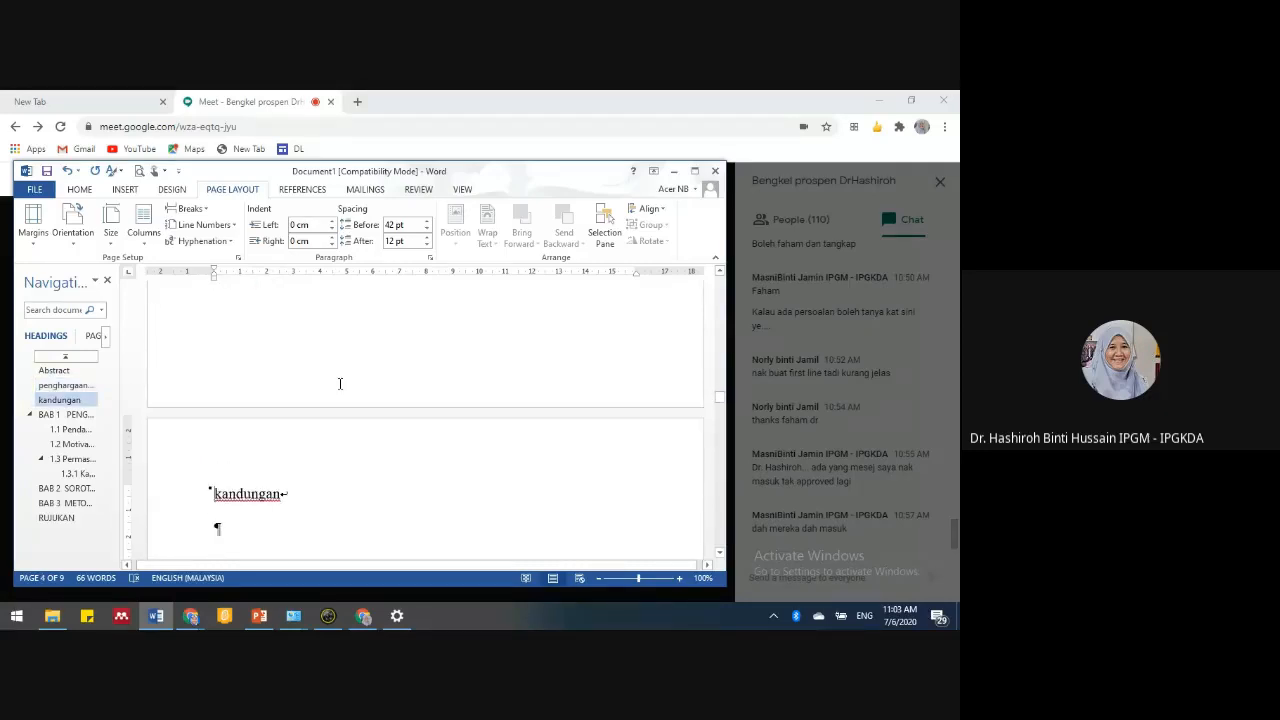
- Insert a page break at the empty paragraph between kandungan and BAB 1, and check its placement
scroll(275, 445, "down", 4)
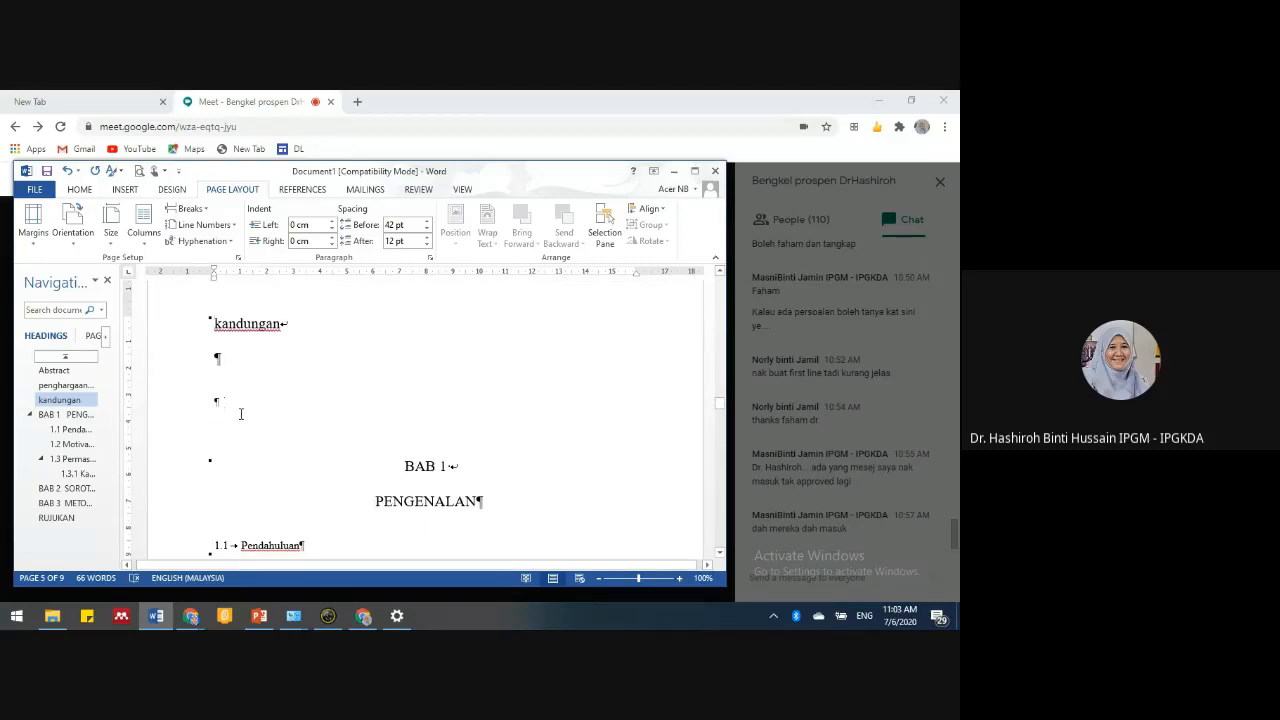
left_click(238, 402)
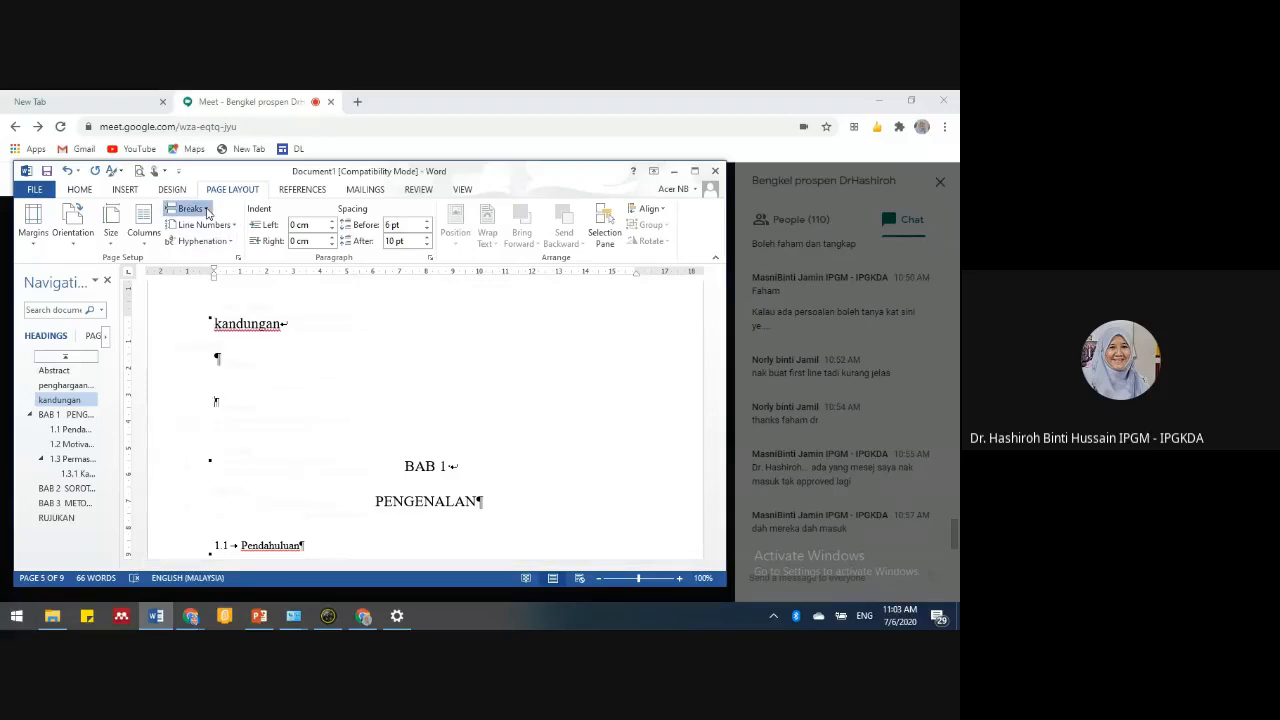
left_click(188, 208)
left_click(220, 258)
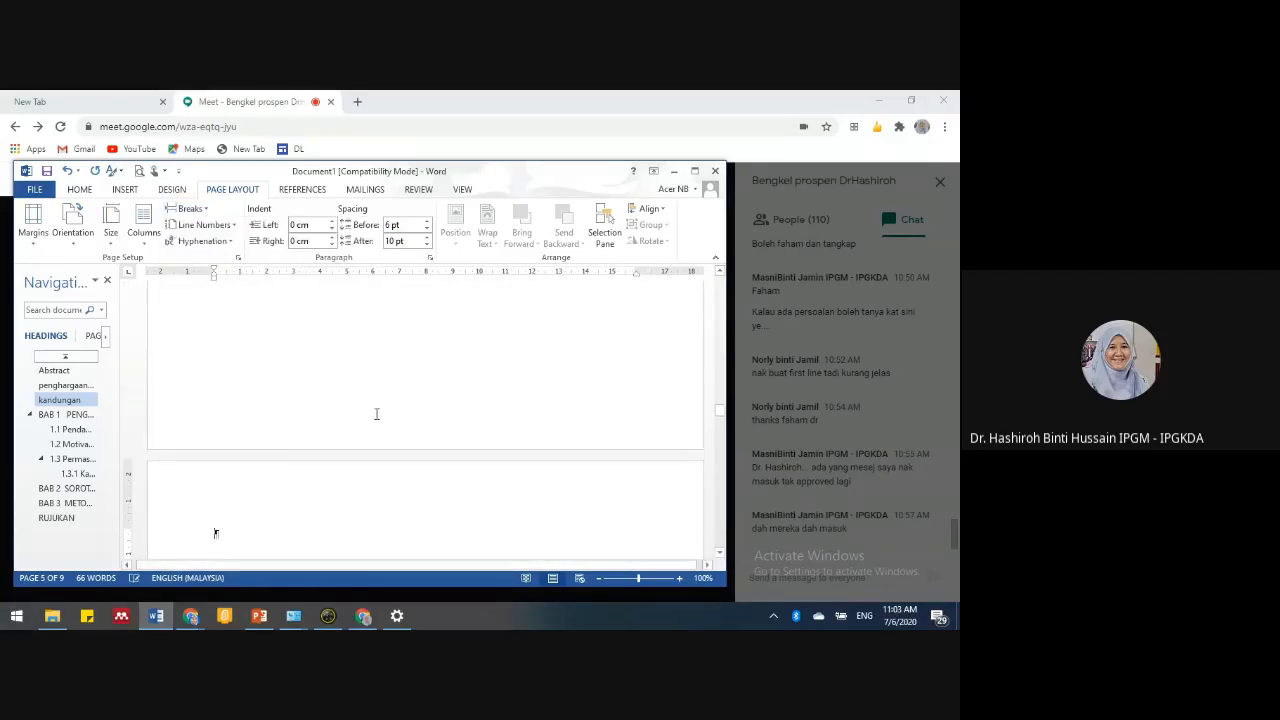
scroll(325, 431, "up", 3)
scroll(321, 435, "up", 3)
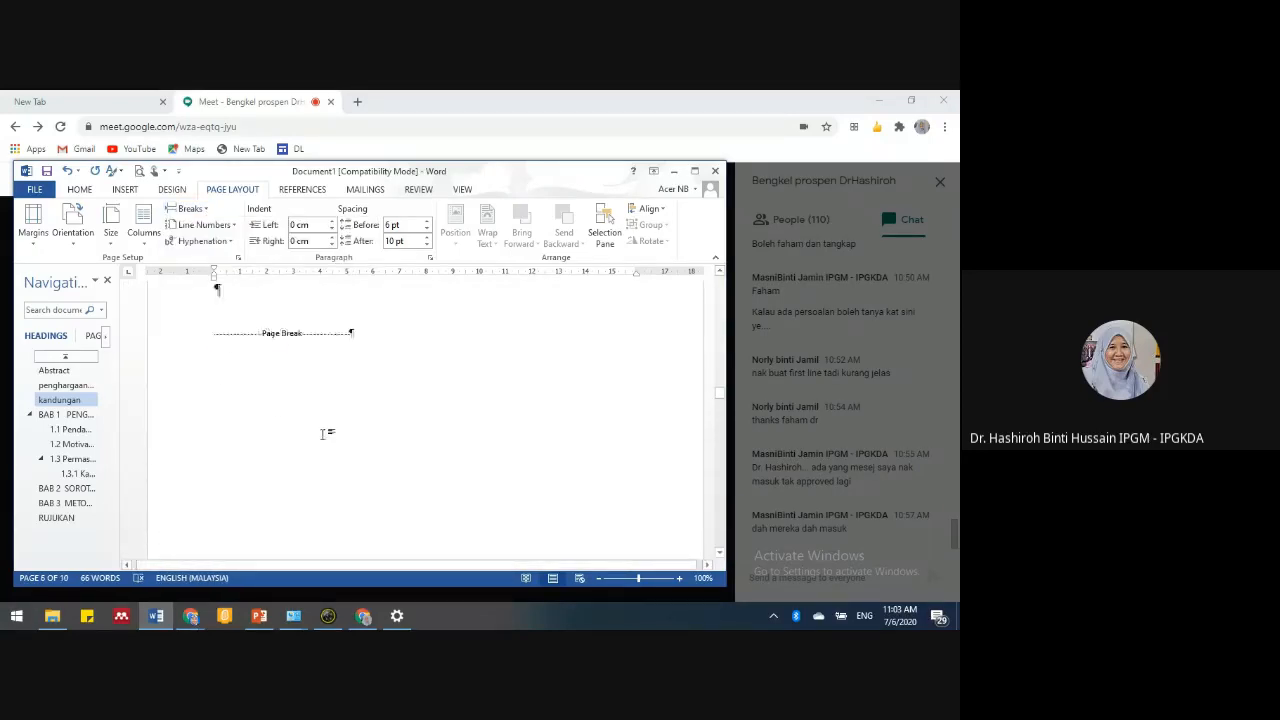
scroll(326, 433, "up", 1)
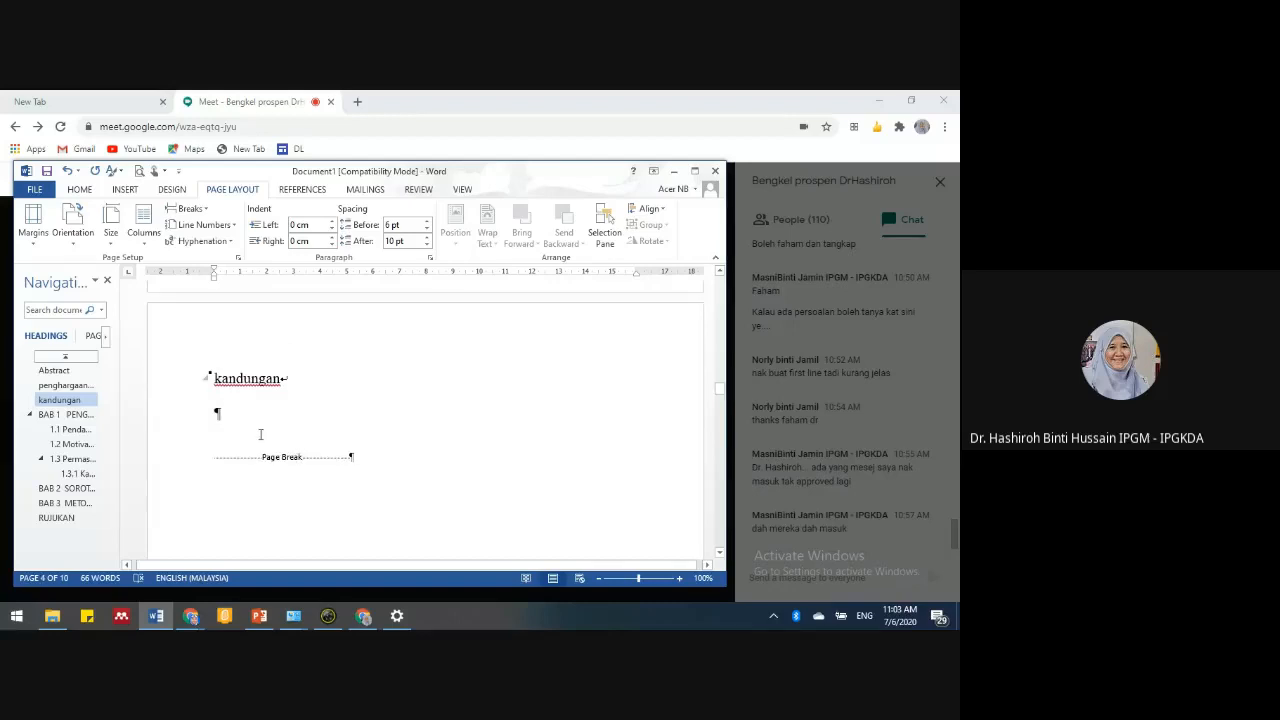
- Examine the kandungan page with its page break and the BAB 1 PENGENALAN page down to section 1.1 Pendahuluan
scroll(343, 490, "down", 2)
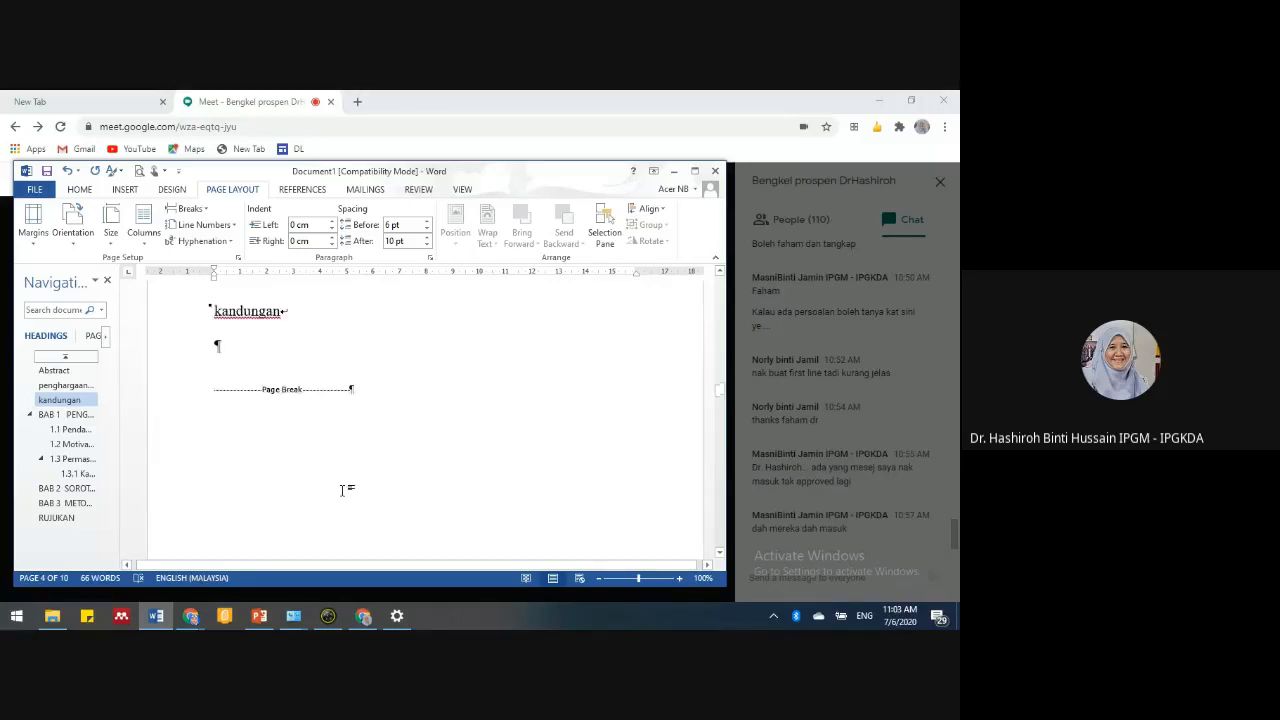
scroll(346, 485, "down", 3)
scroll(348, 481, "up", 4)
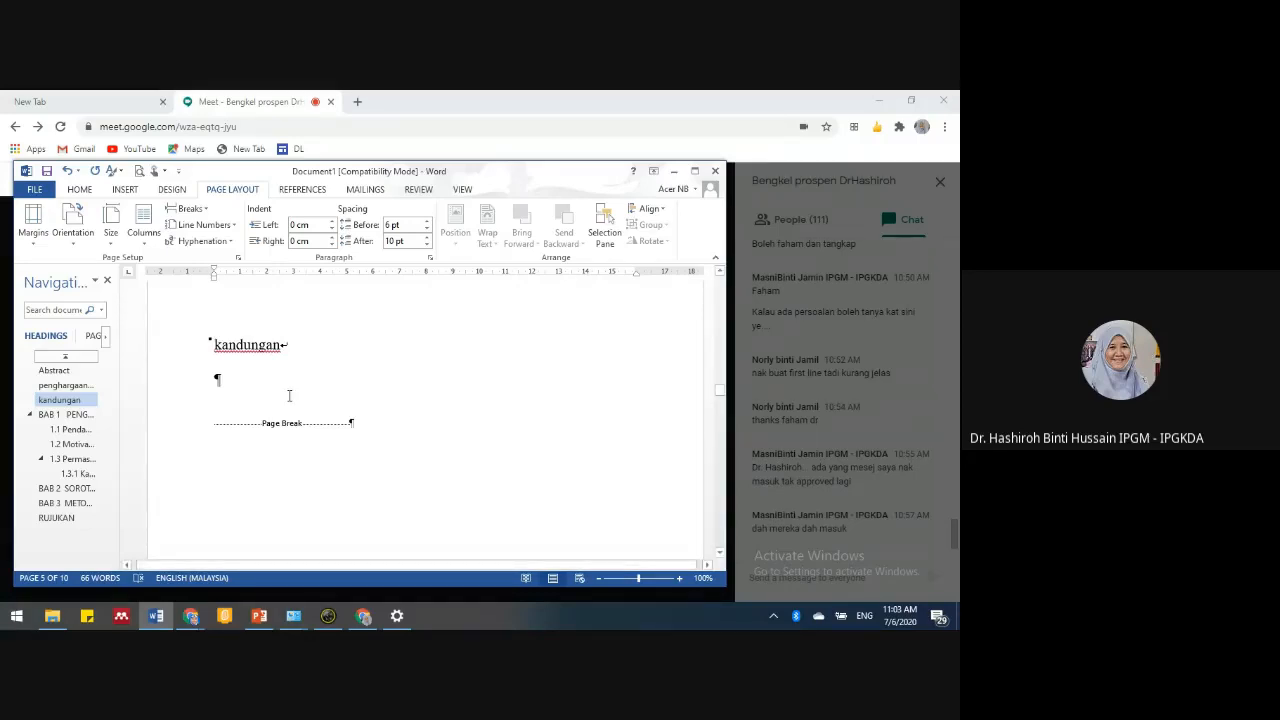
scroll(314, 449, "down", 2)
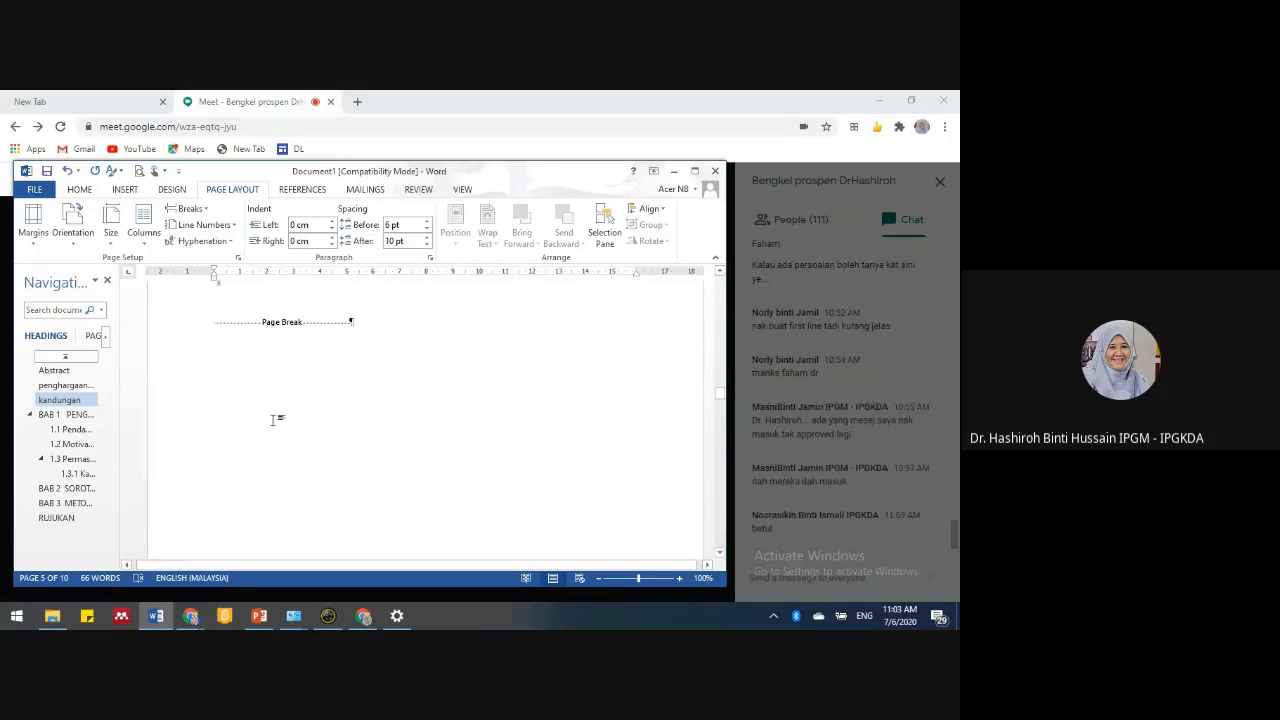
scroll(274, 394, "up", 2)
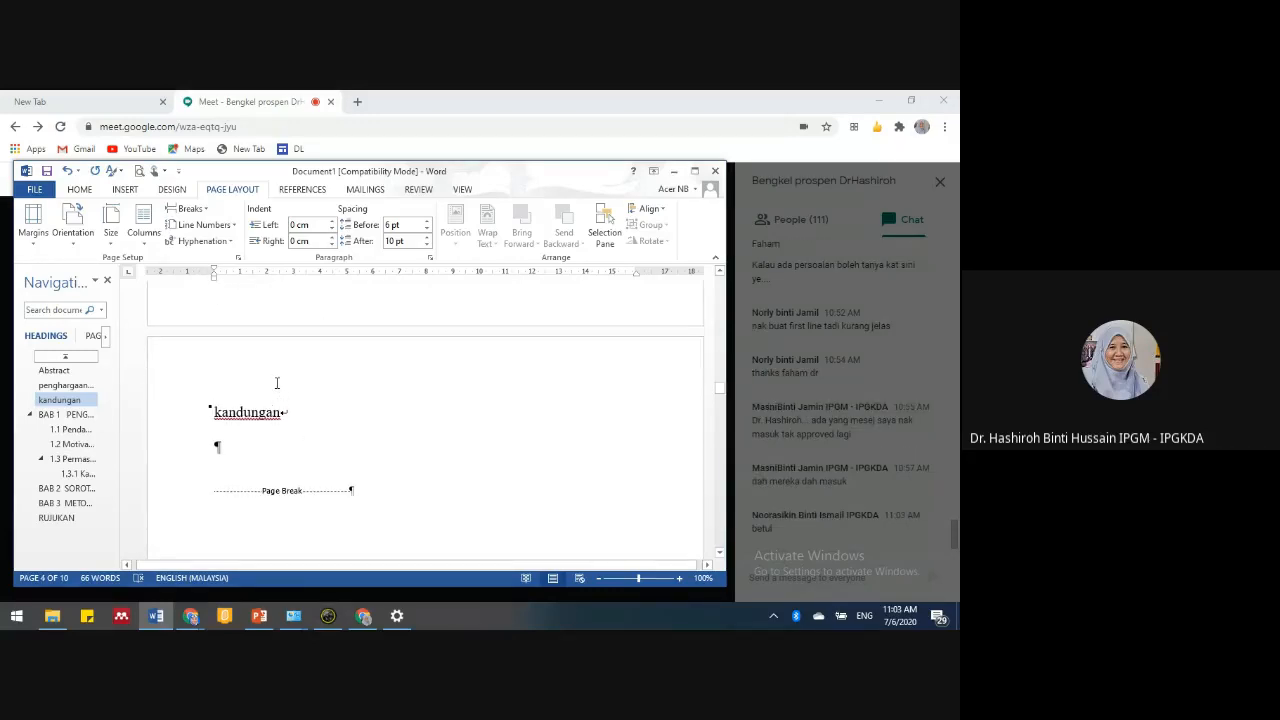
scroll(280, 400, "down", 4)
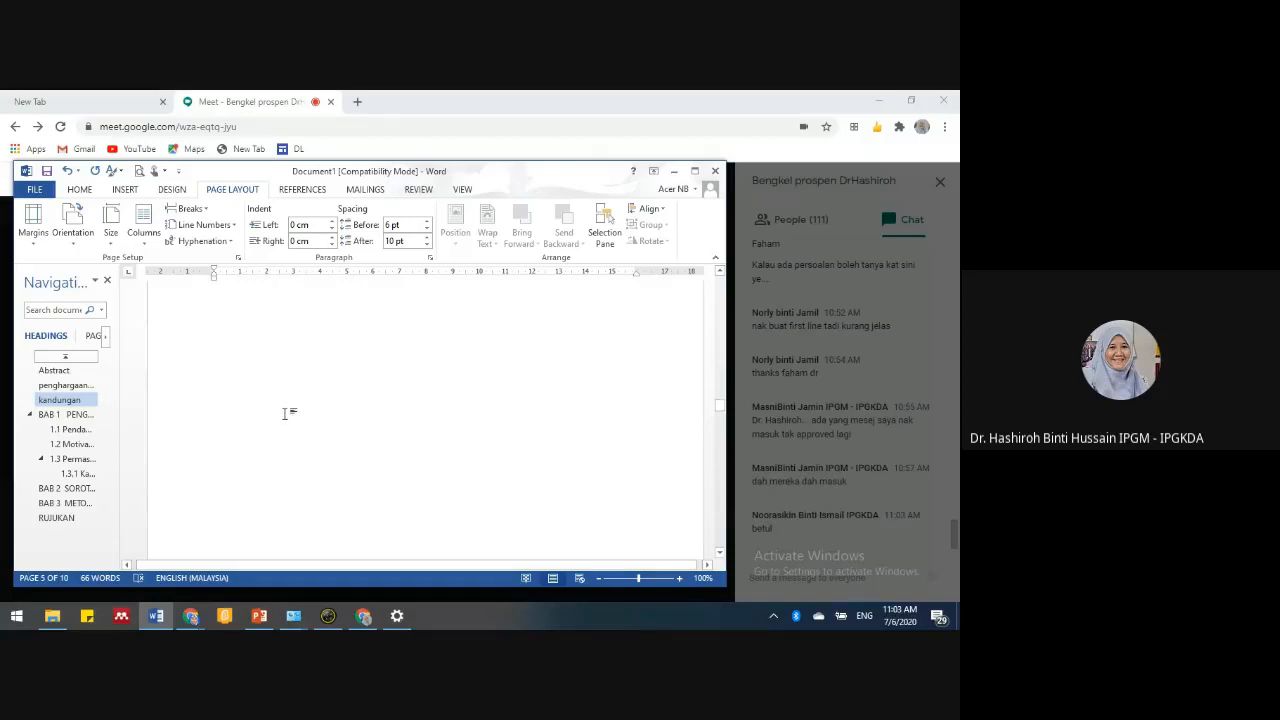
scroll(283, 418, "down", 4)
scroll(286, 413, "down", 5)
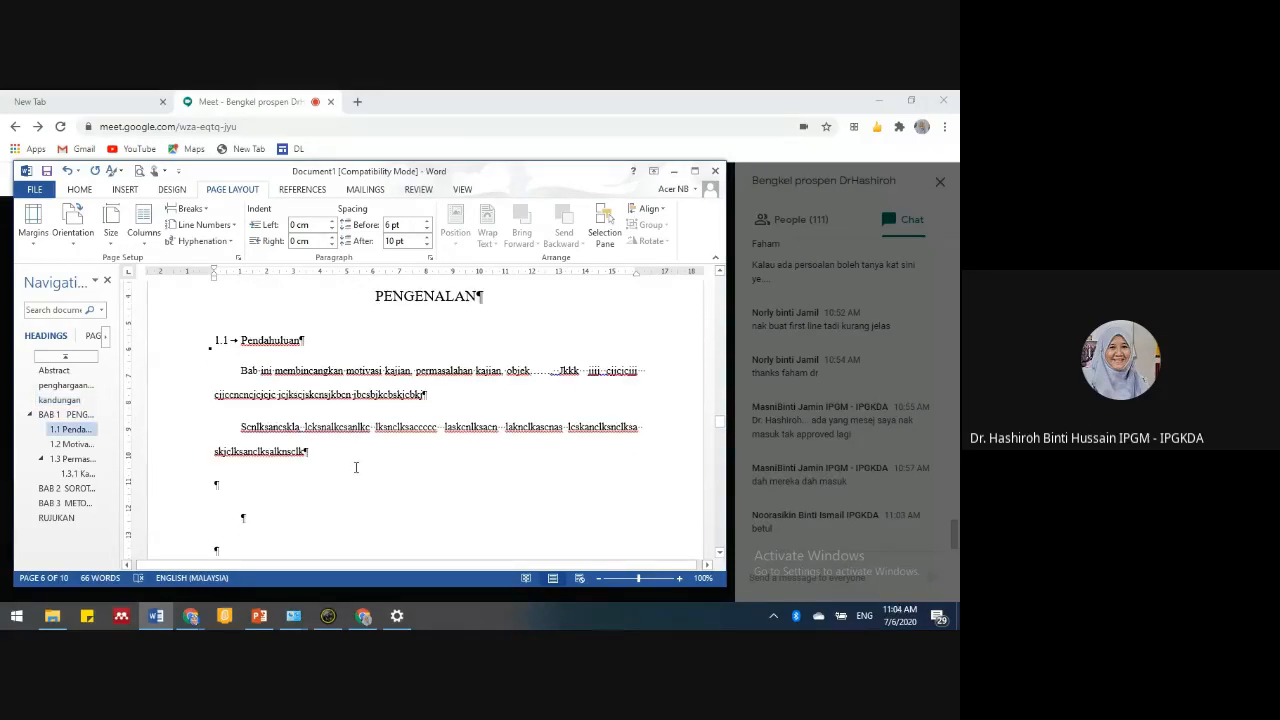
- Compare the start of BAB 1 with the page break on the kandungan page before it
scroll(352, 466, "down", 2)
scroll(345, 455, "up", 8)
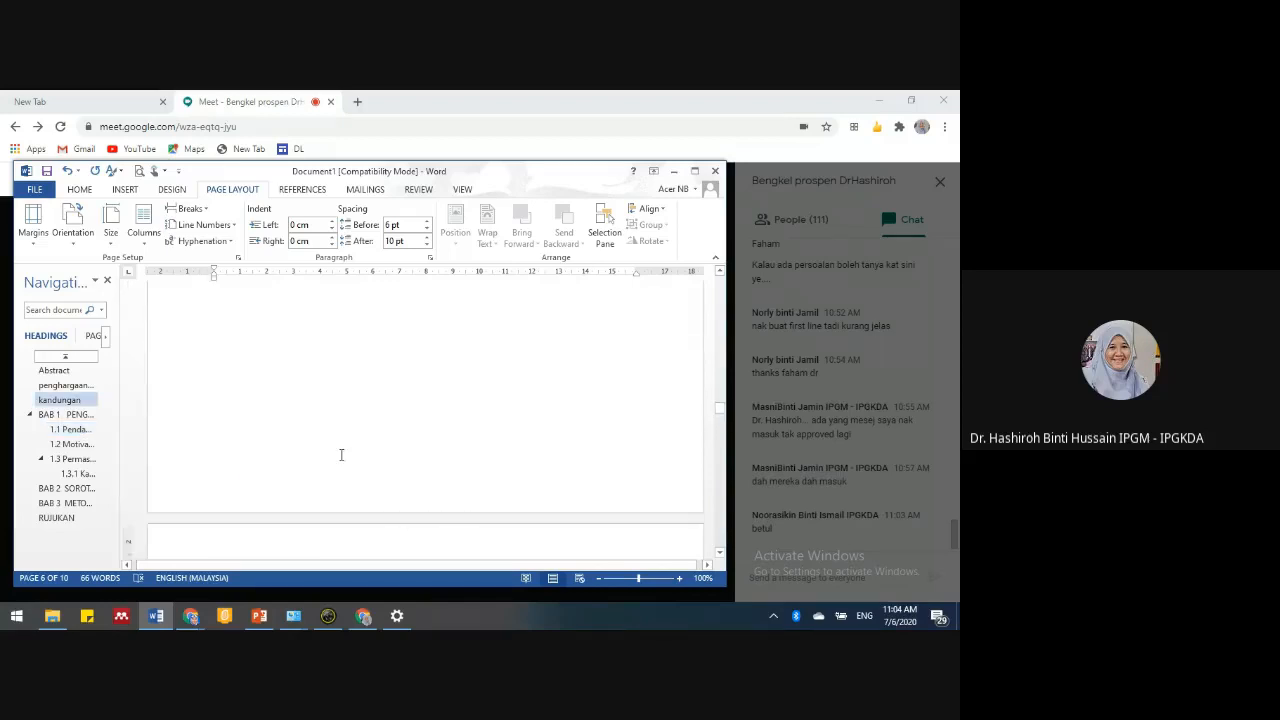
scroll(340, 453, "up", 3)
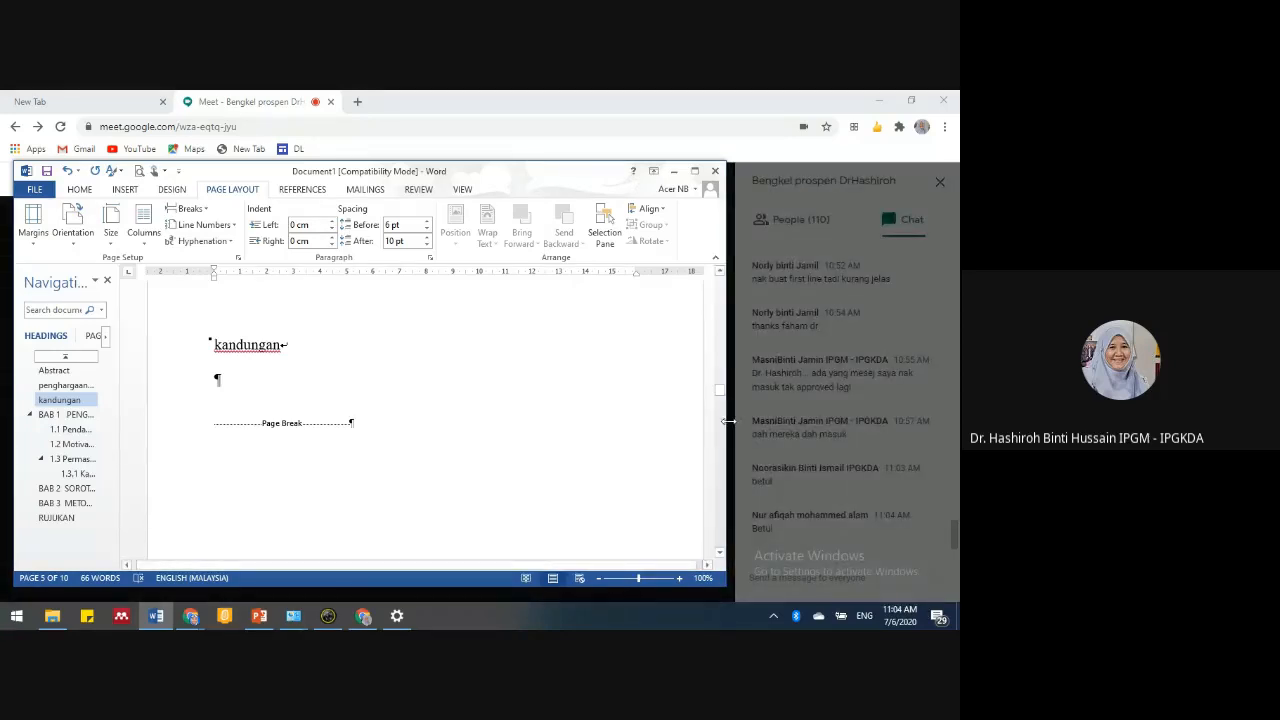
- Narrow the document window to uncover the Google Meet call and admit all the waiting participants
left_click_drag(728, 422, 521, 422)
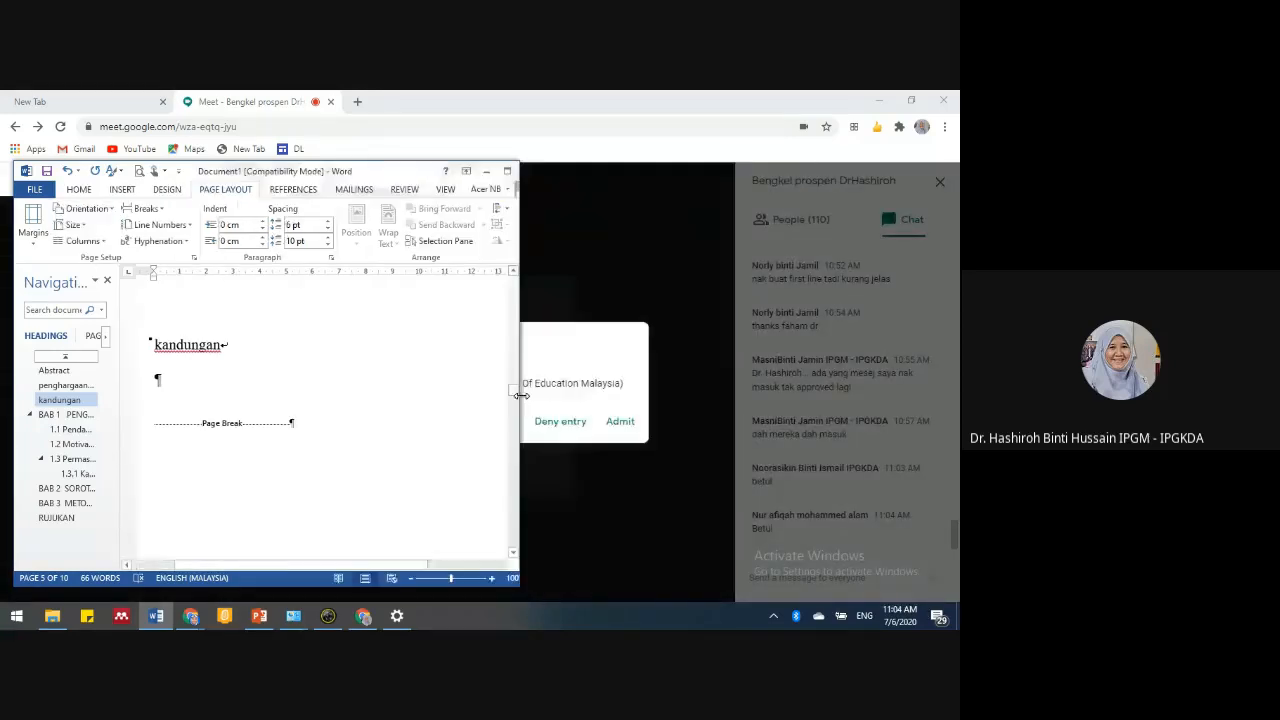
left_click(617, 424)
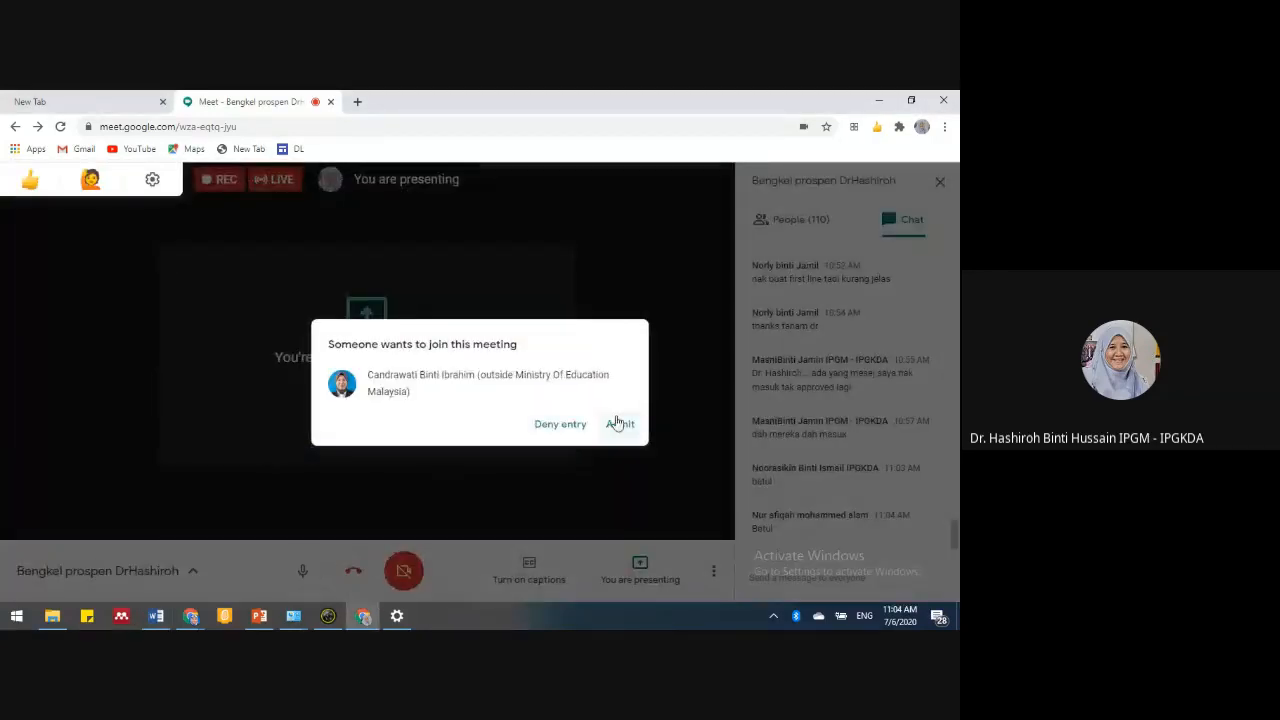
left_click(617, 424)
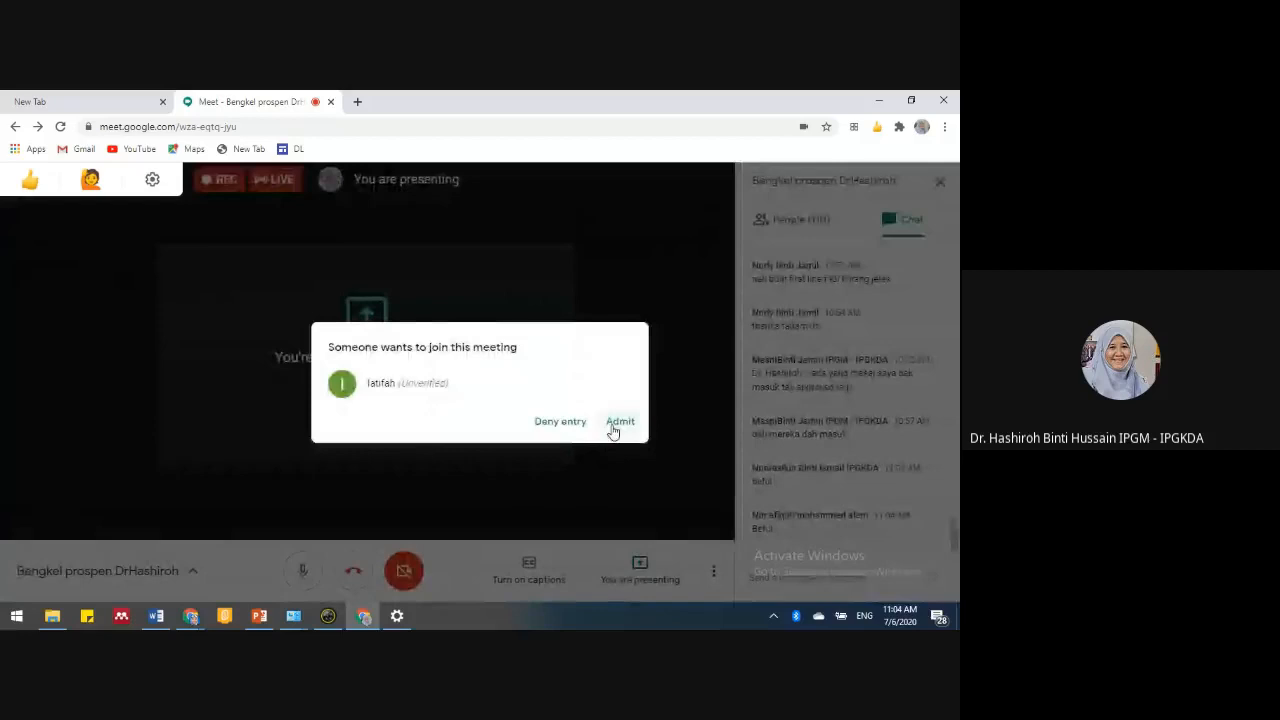
left_click(614, 425)
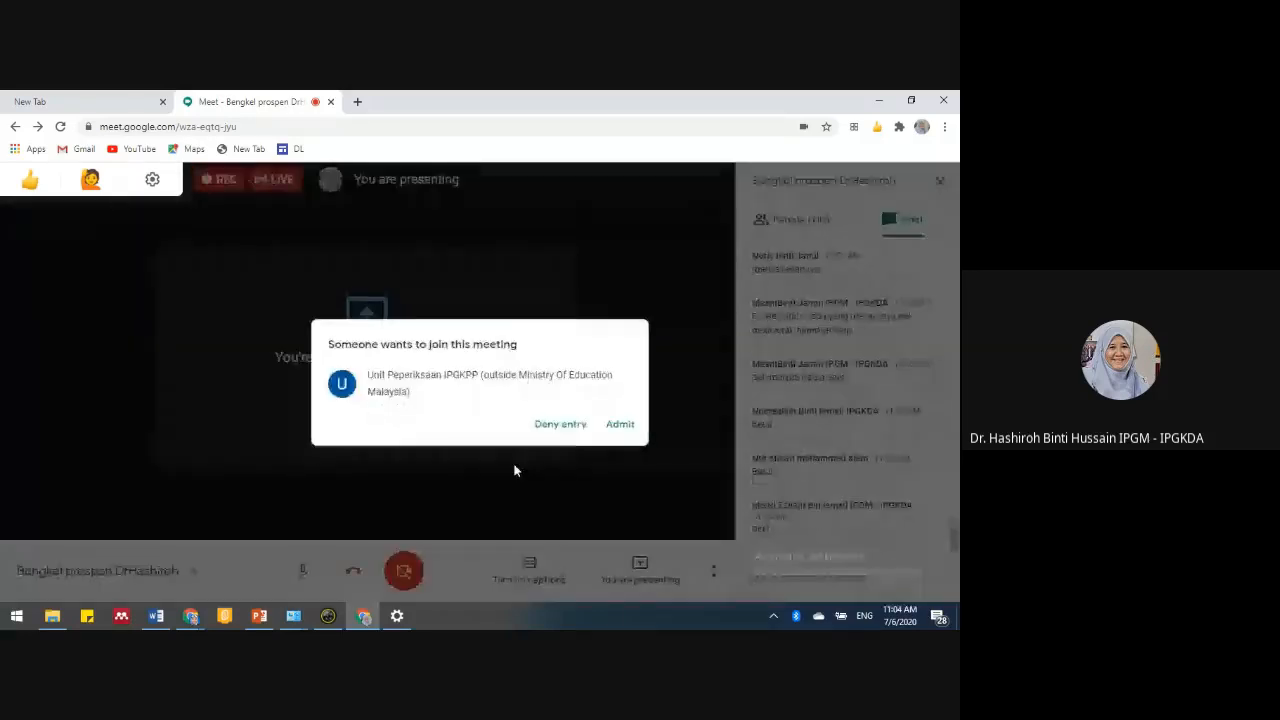
left_click(607, 424)
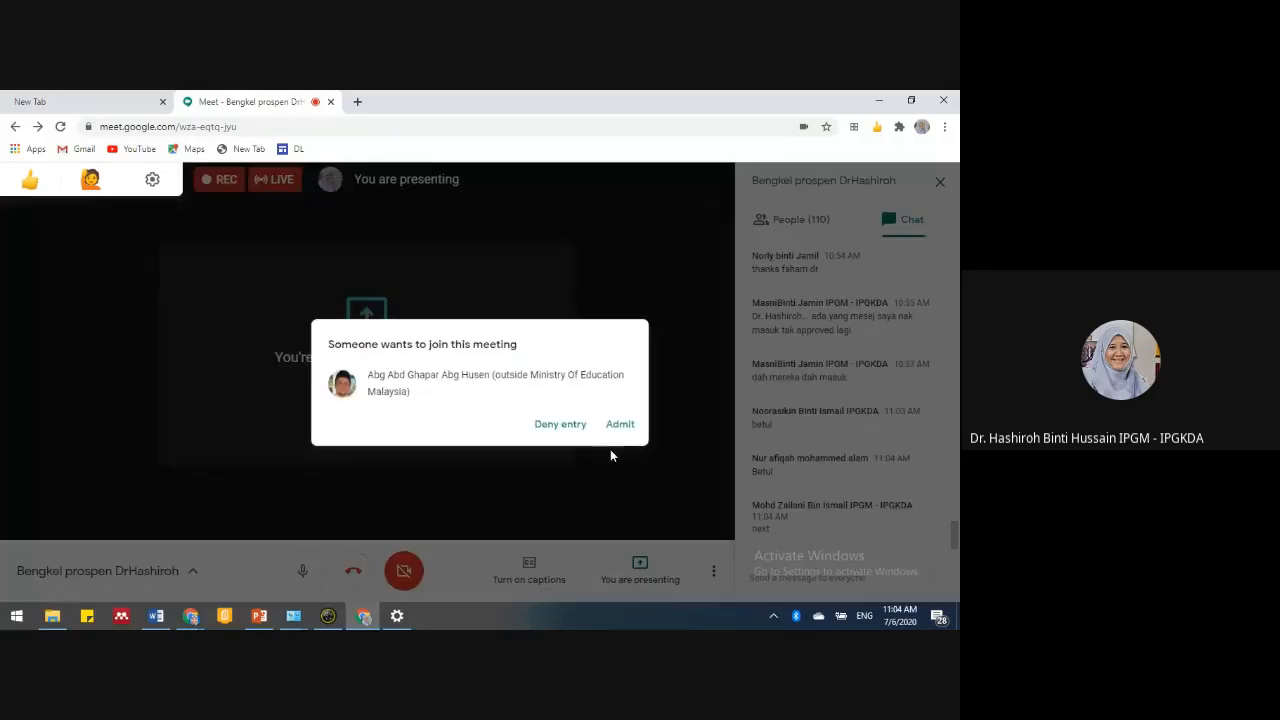
left_click(615, 428)
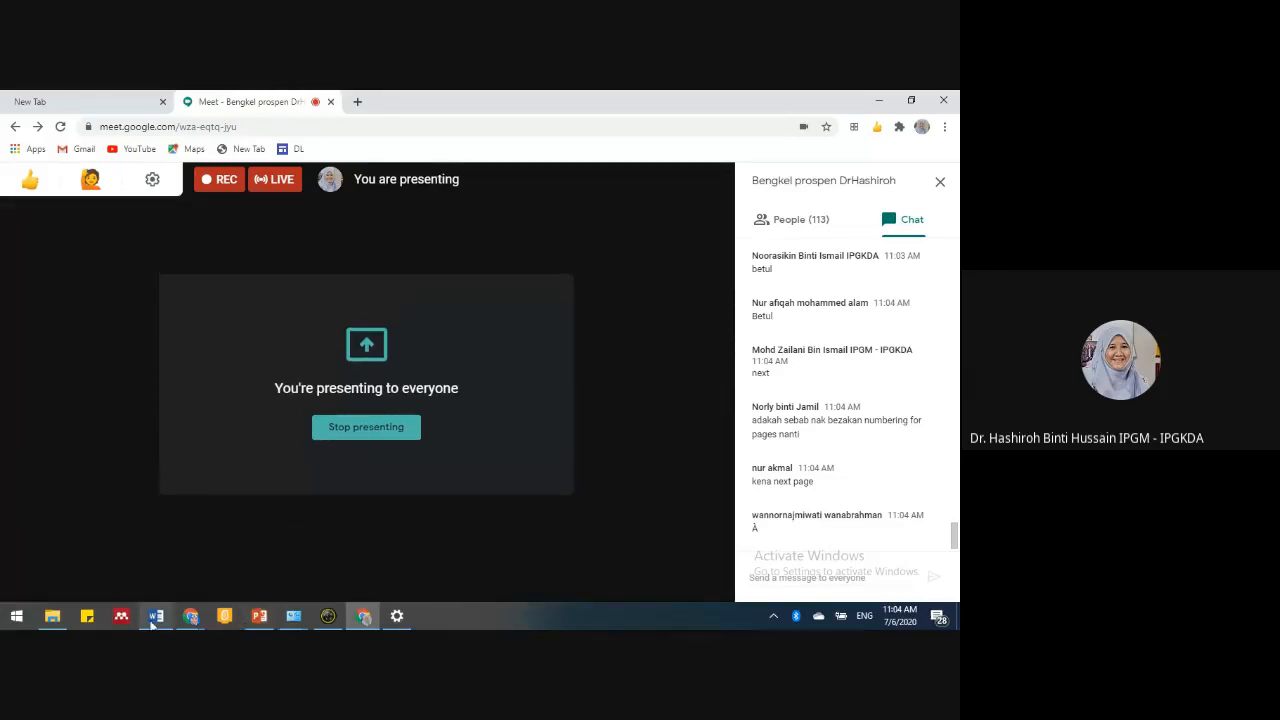
- Switch back to Word, widen the document window and place the cursor in the empty paragraph under kandungan
left_click(159, 617)
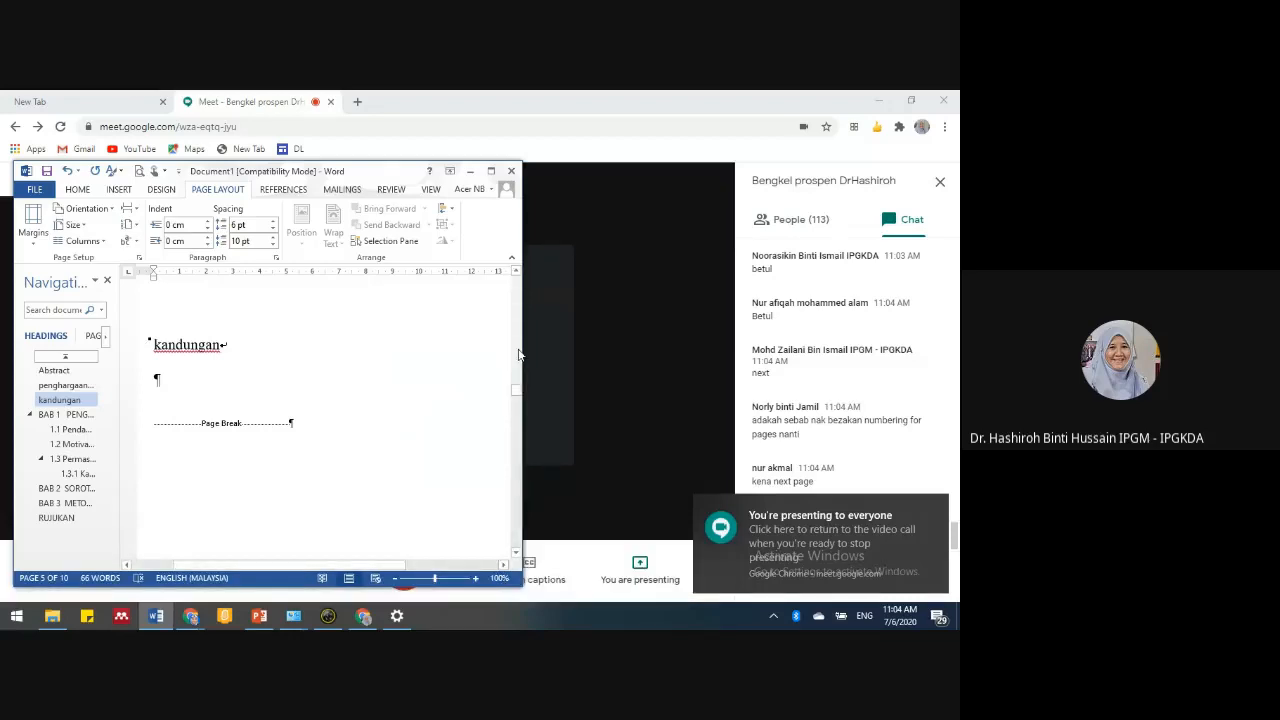
left_click_drag(521, 354, 722, 334)
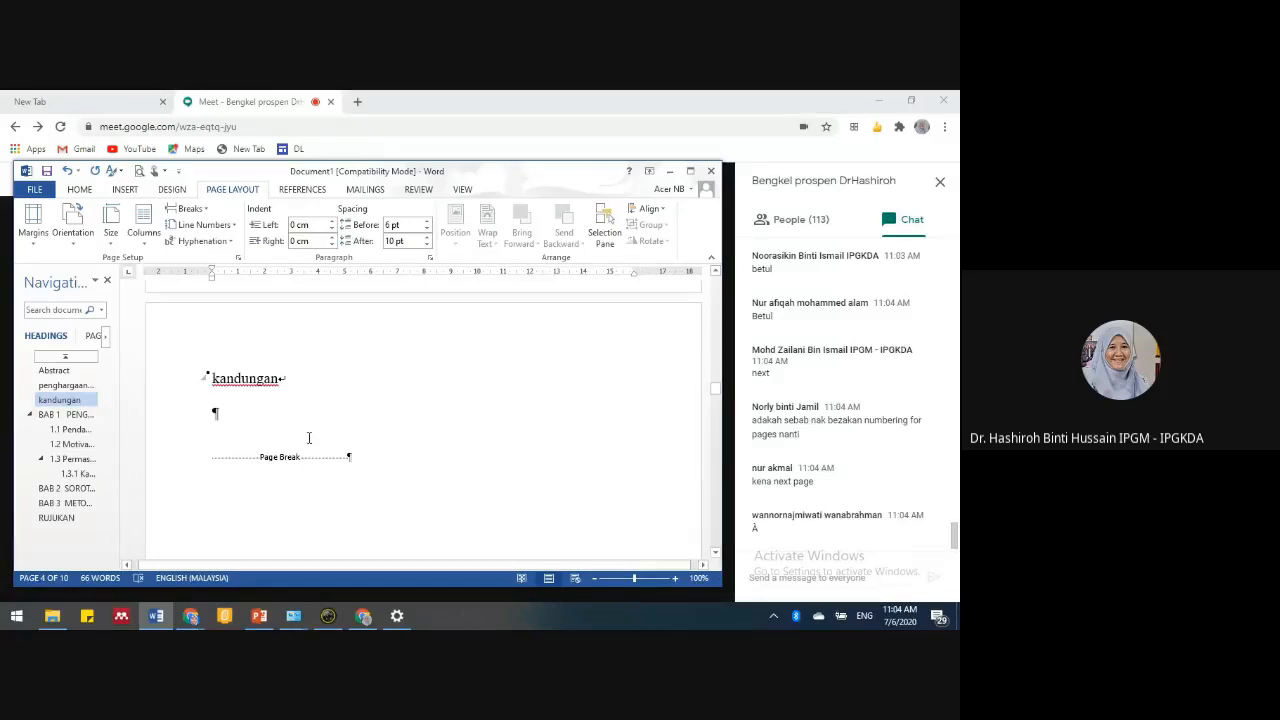
left_click(270, 399)
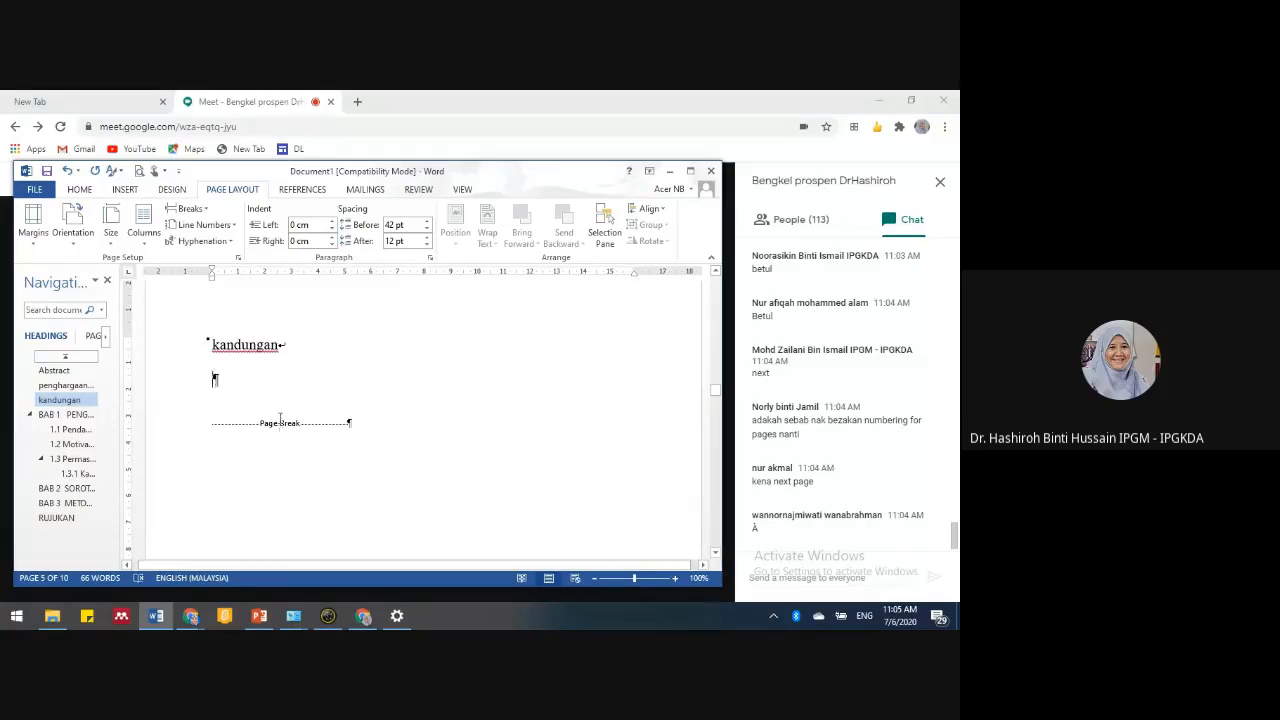
- Examine the transition from the kandungan page break to the BAB 1 PENGENALAN page and back
scroll(303, 406, "down", 2)
scroll(308, 417, "up", 3)
scroll(309, 426, "down", 1)
scroll(317, 423, "down", 3)
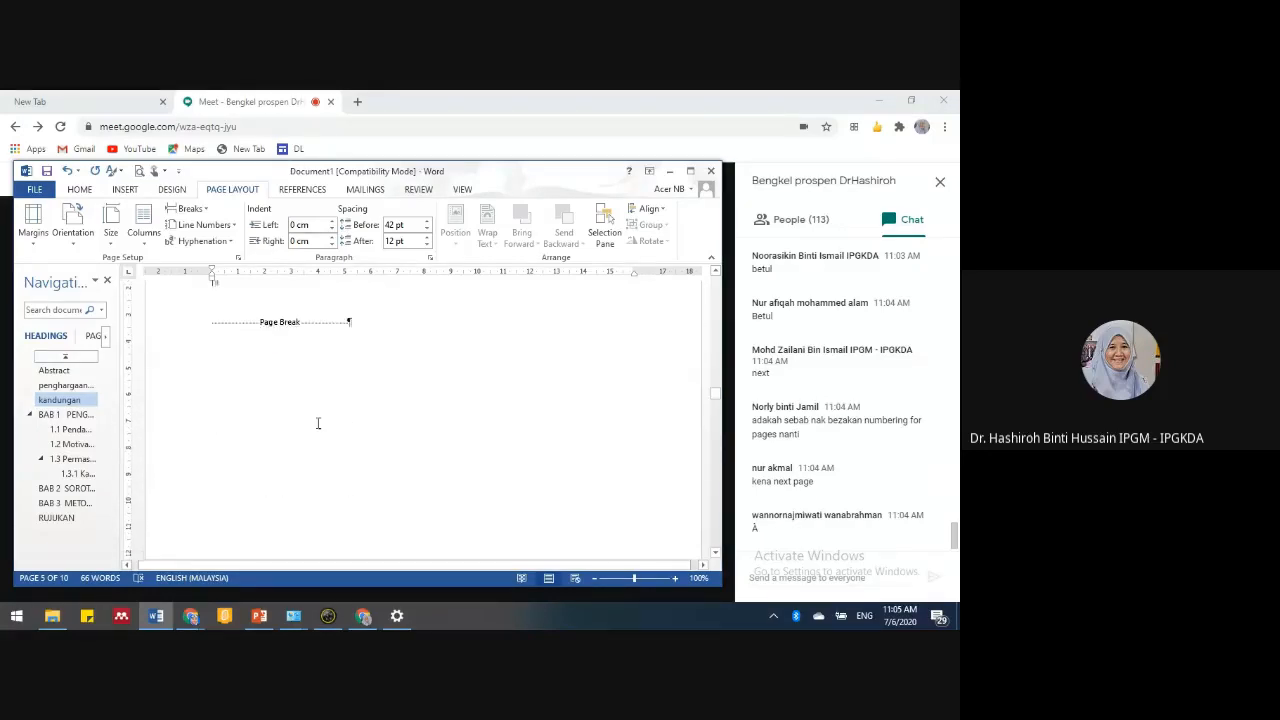
scroll(324, 422, "up", 3)
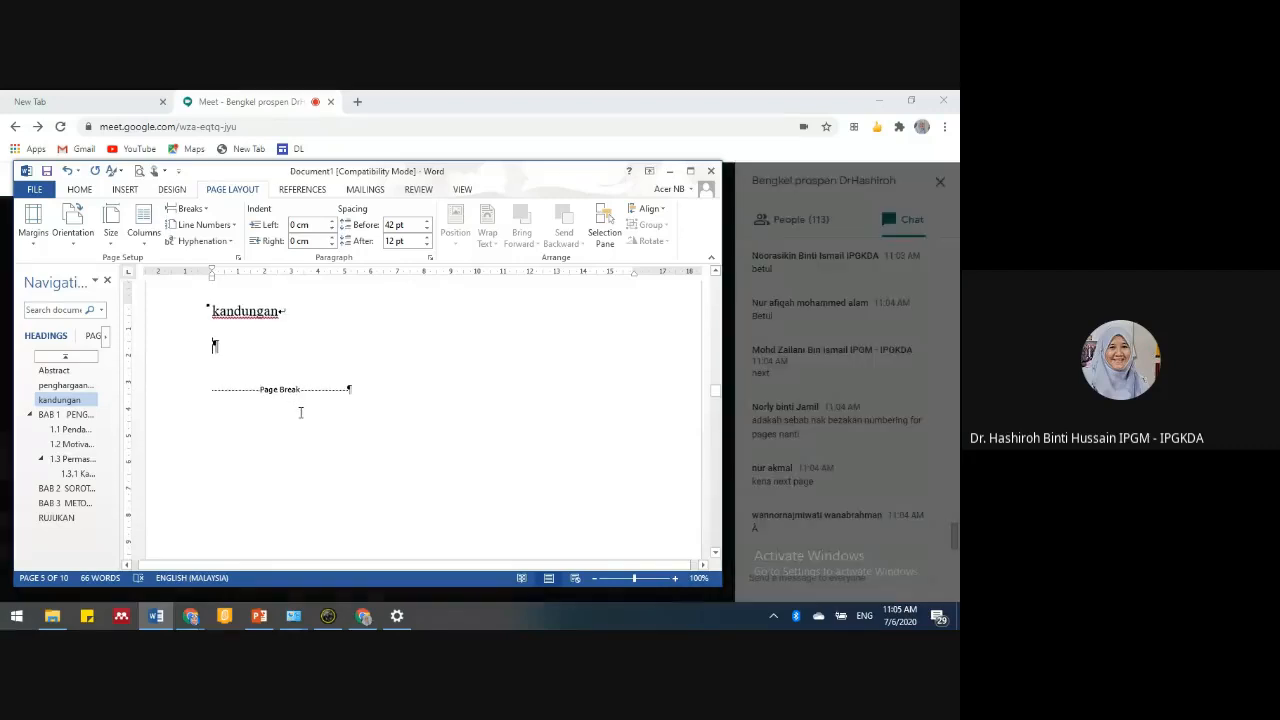
scroll(300, 411, "down", 1)
scroll(323, 417, "up", 2)
scroll(322, 403, "down", 4)
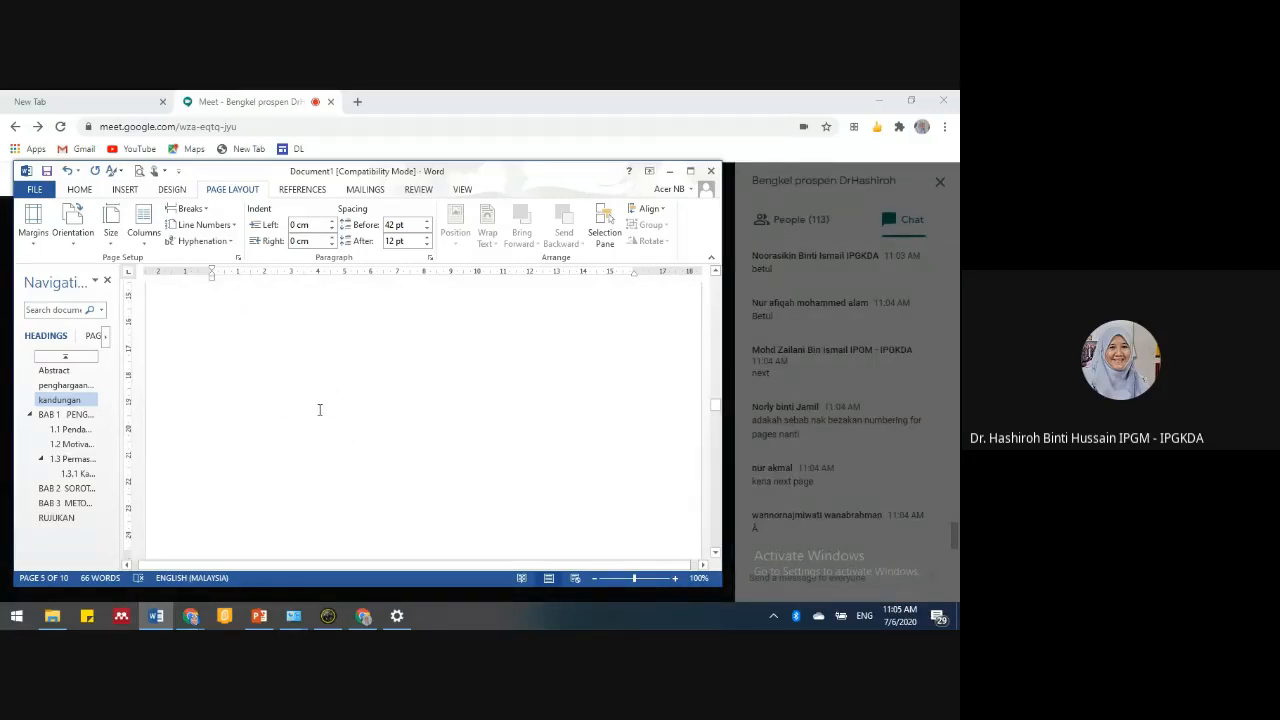
scroll(320, 409, "down", 5)
left_click(344, 432)
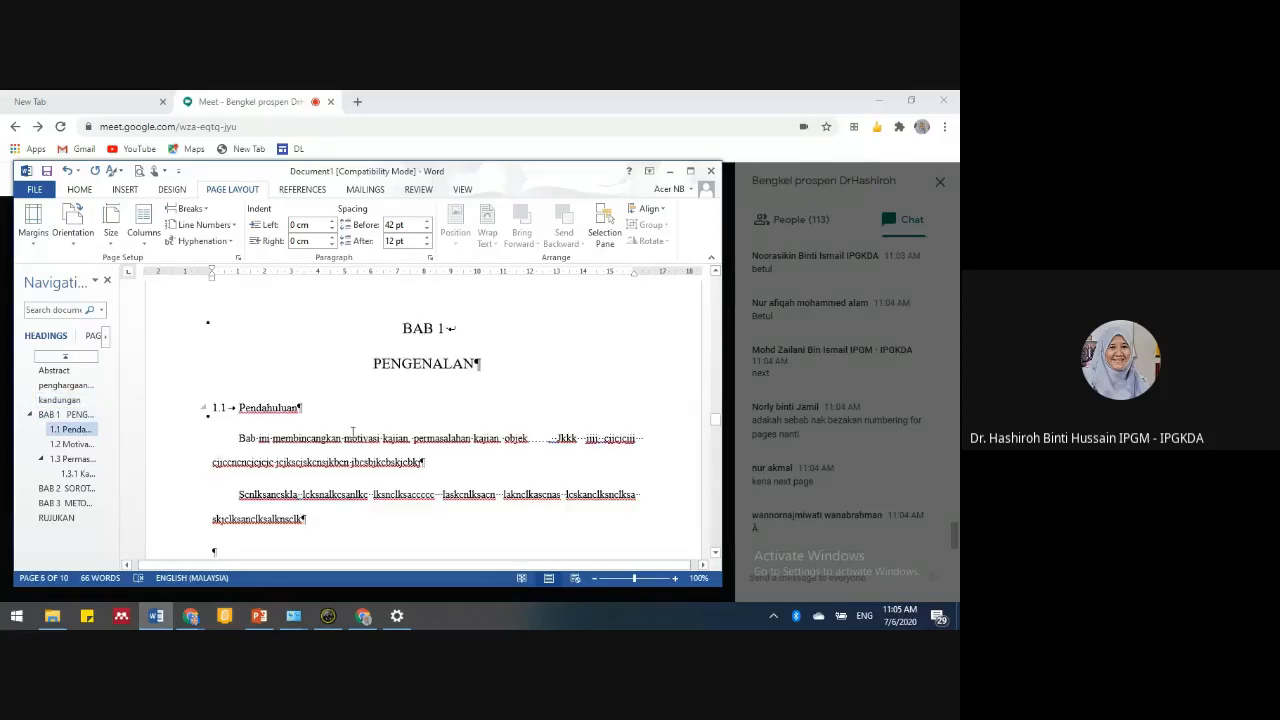
scroll(340, 420, "up", 6)
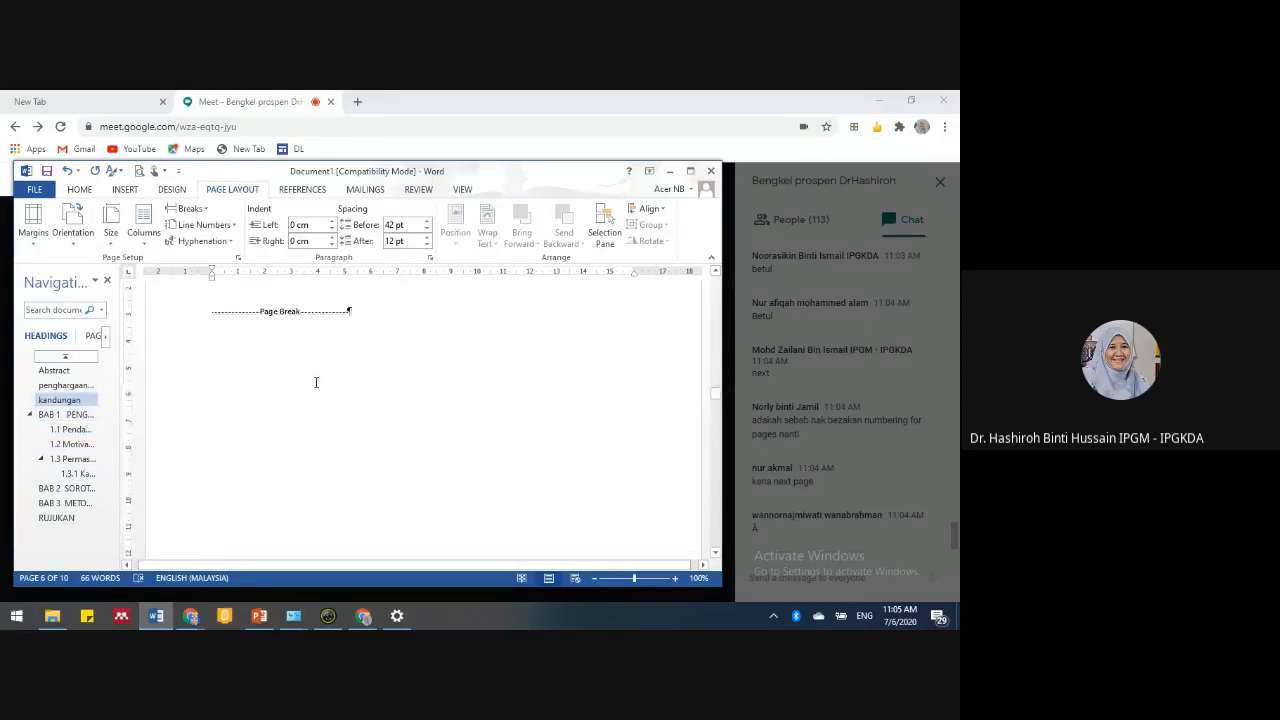
scroll(316, 384, "up", 3)
left_click_drag(237, 473, 360, 500)
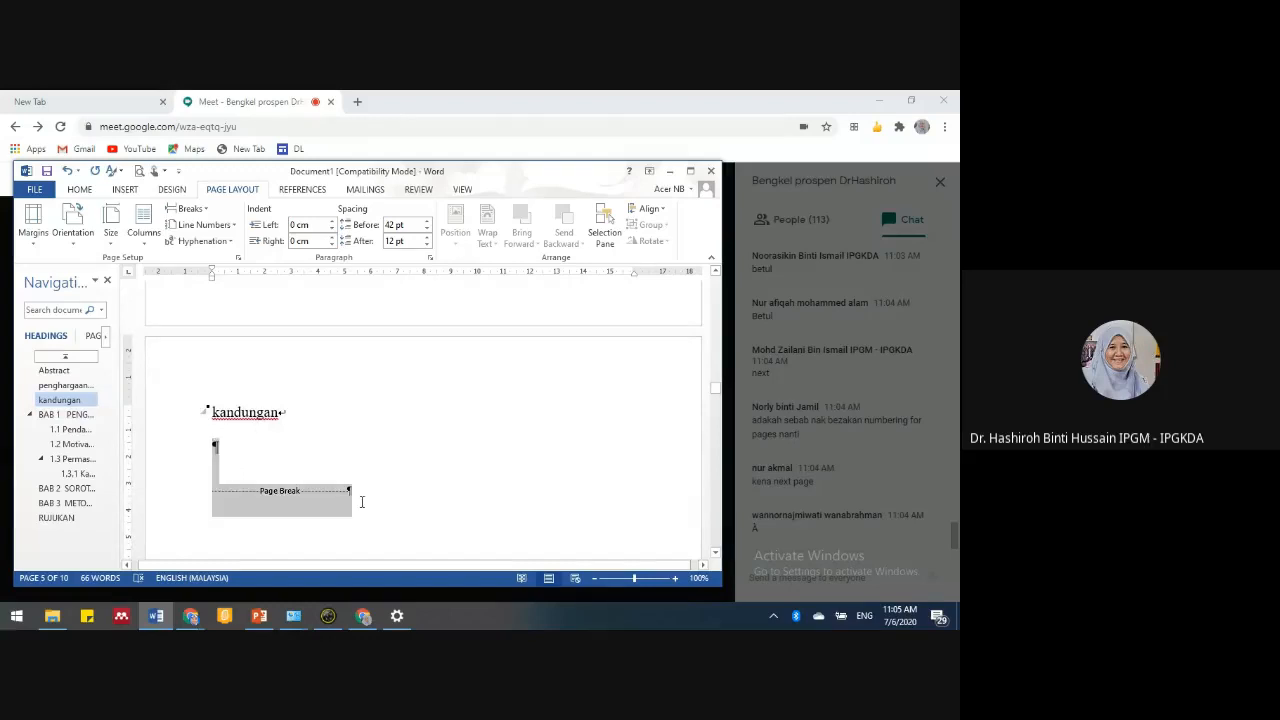
left_click(355, 491)
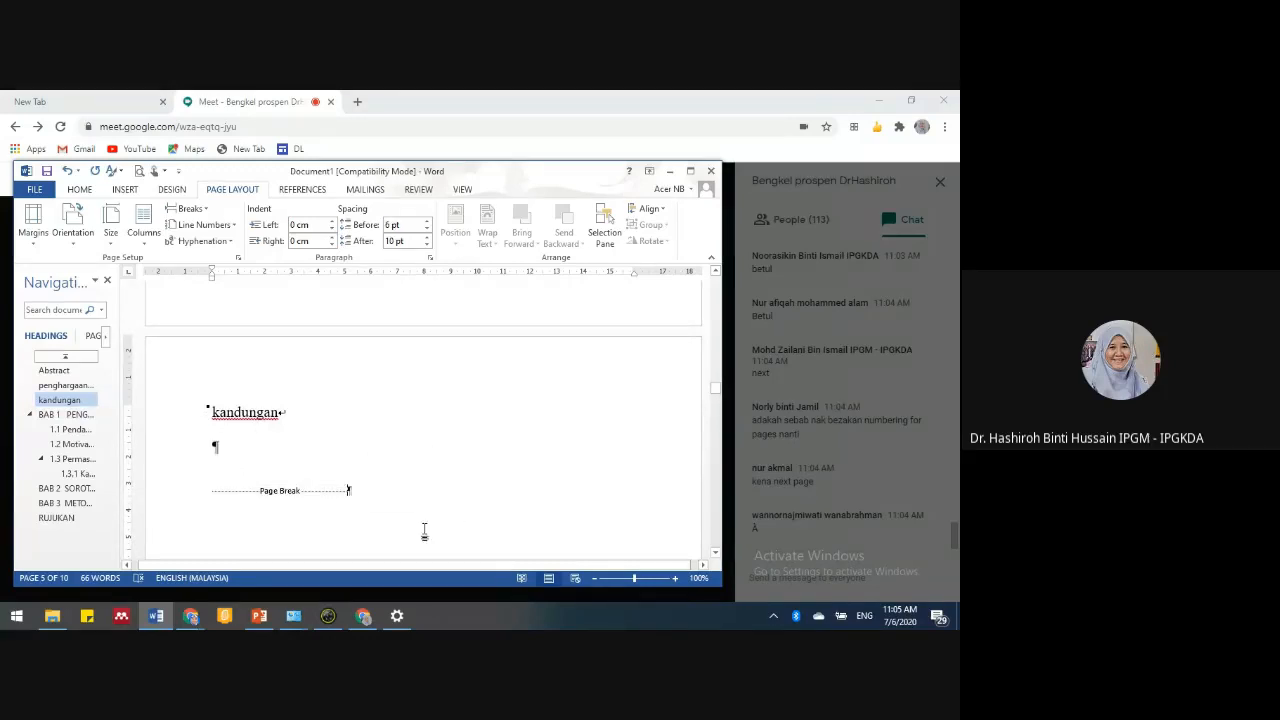
key("Return")
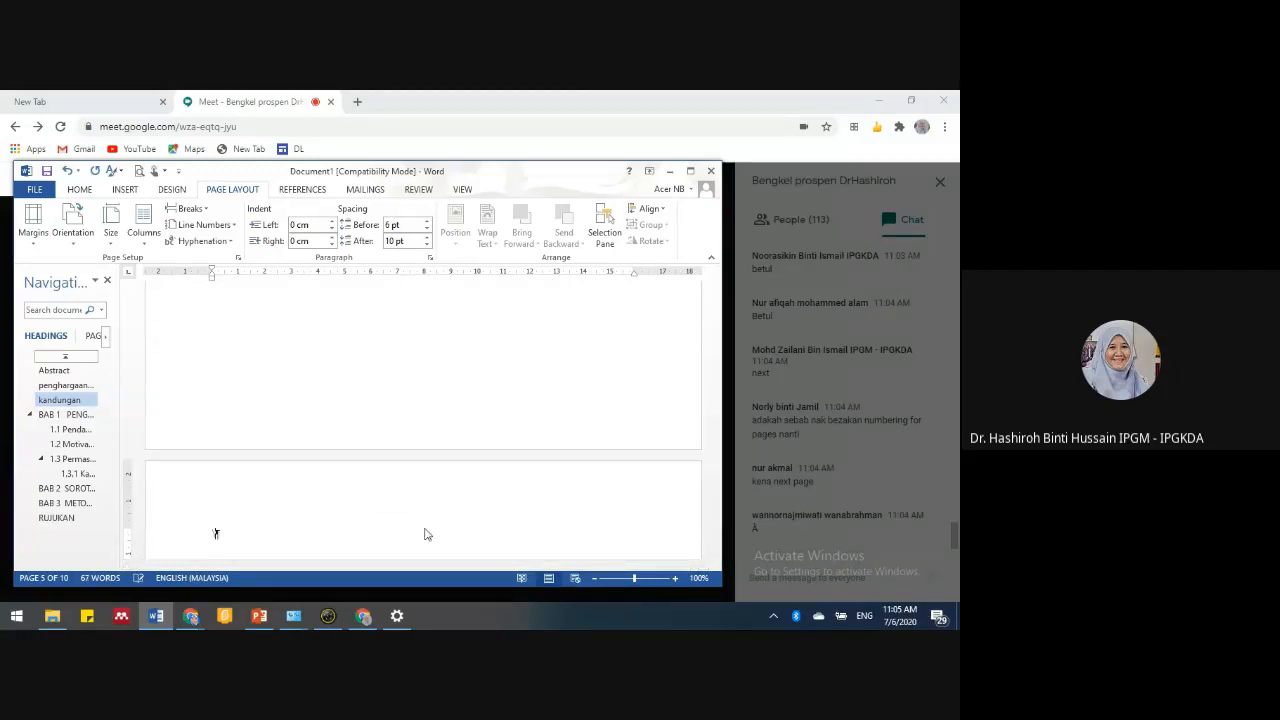
key("BackSpace")
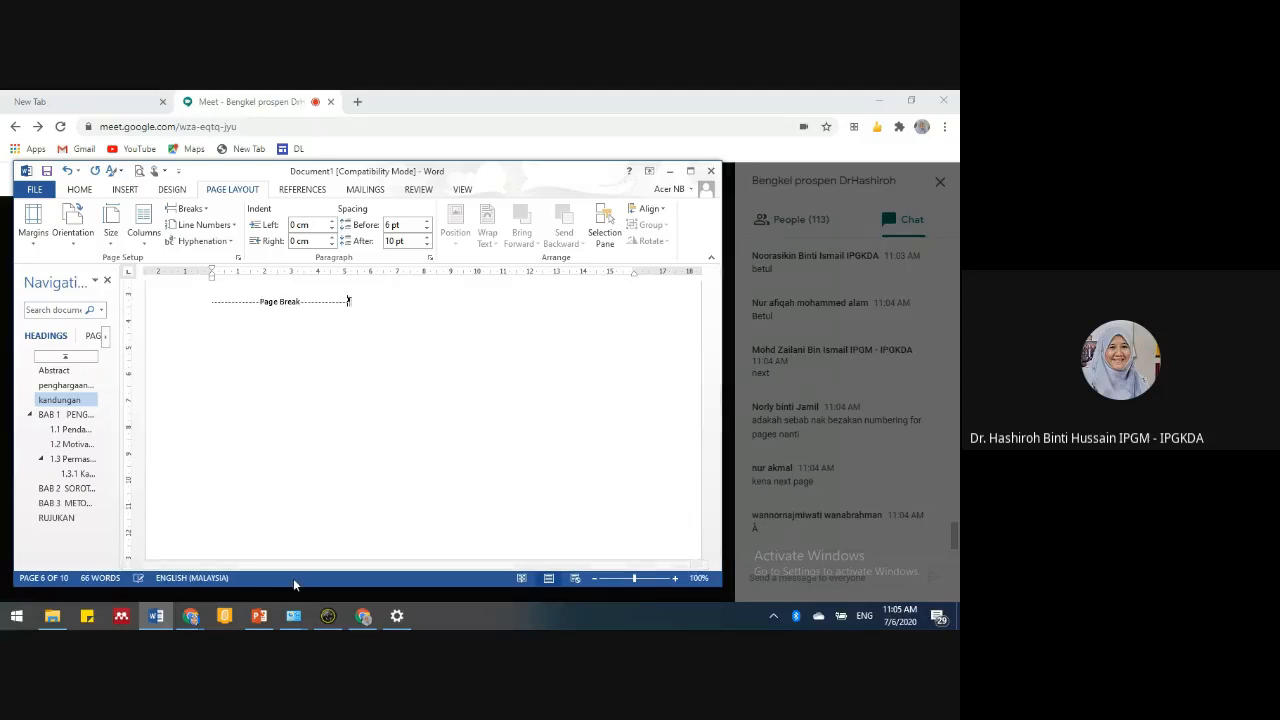
- Replace the page break between kandungan and BAB 1 with a Next Page section break
scroll(360, 470, "up", 3)
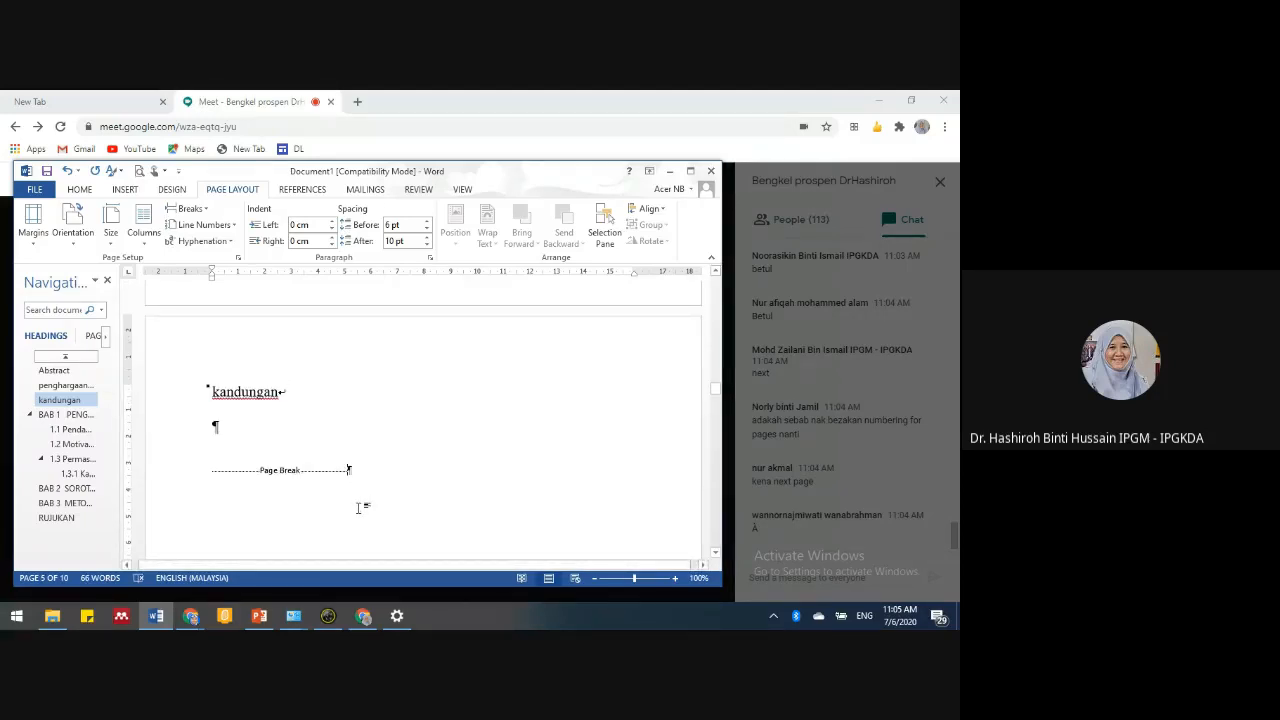
left_click_drag(293, 481, 363, 467)
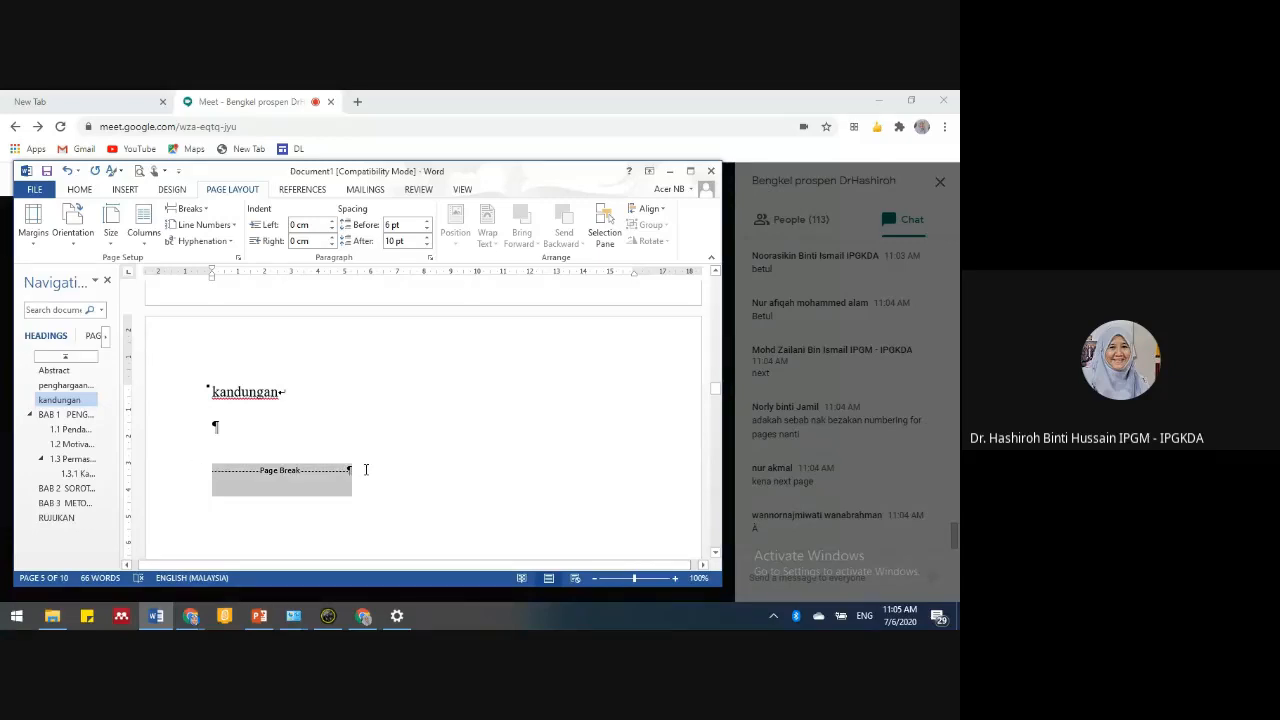
key("Delete")
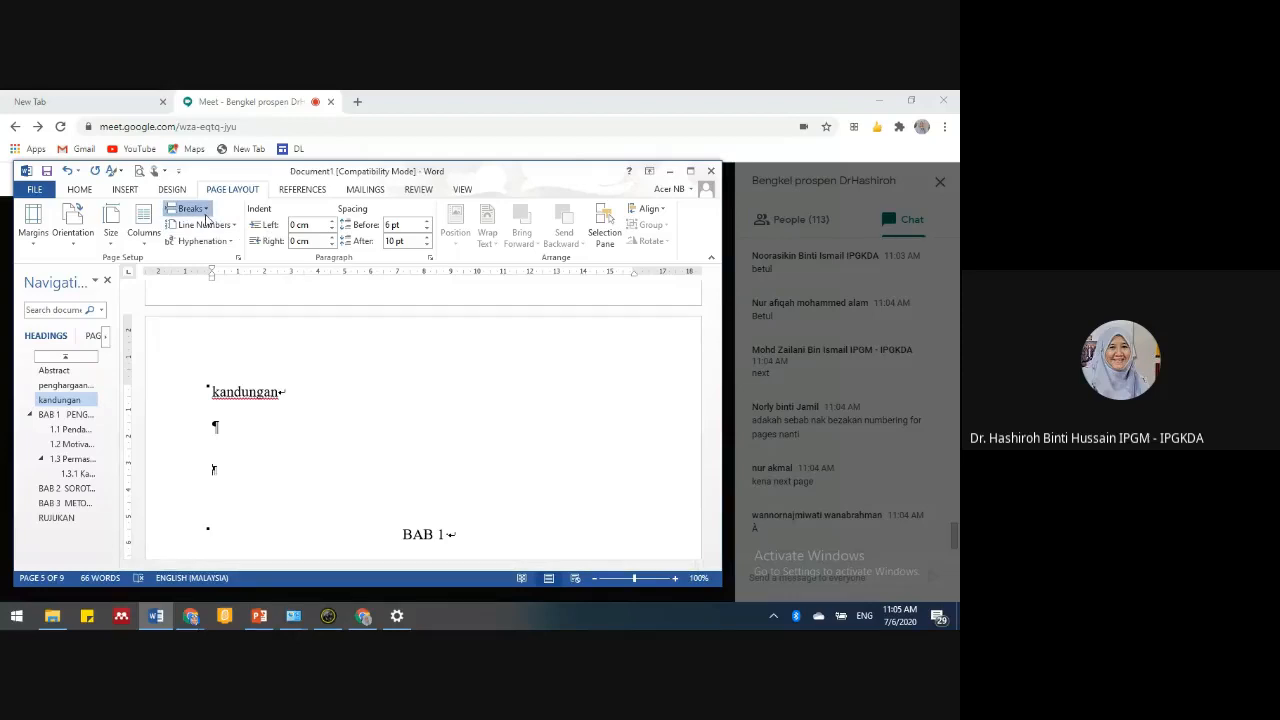
left_click(204, 212)
left_click(279, 399)
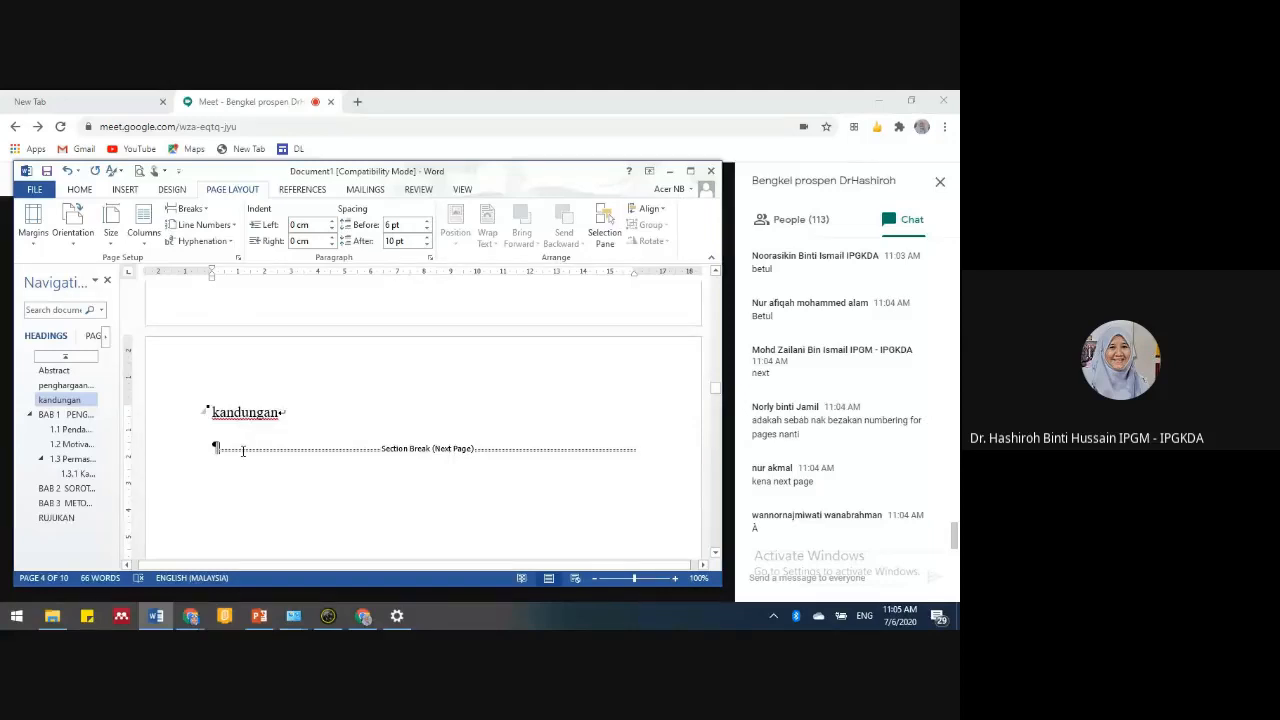
- Add three empty paragraphs between the kandungan heading and the section break, and check the page
left_click(217, 446)
key("Return")
key("Return")
key("Return")
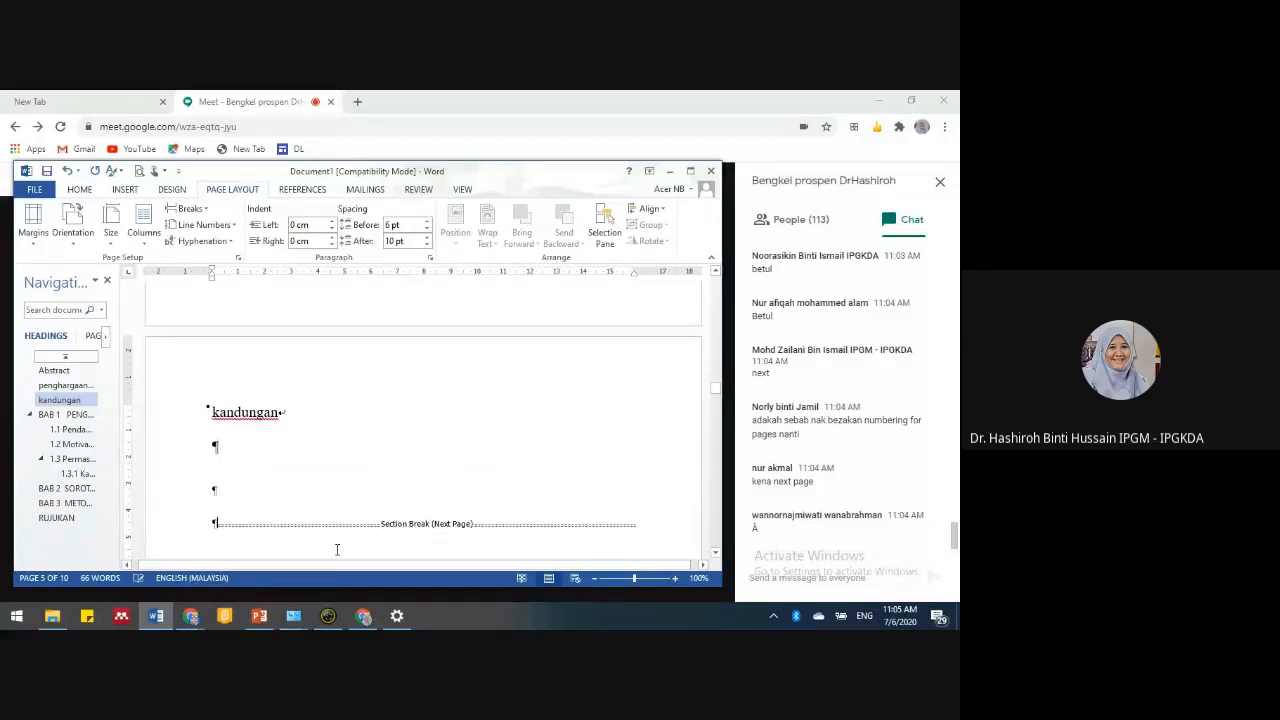
scroll(405, 510, "up", 1)
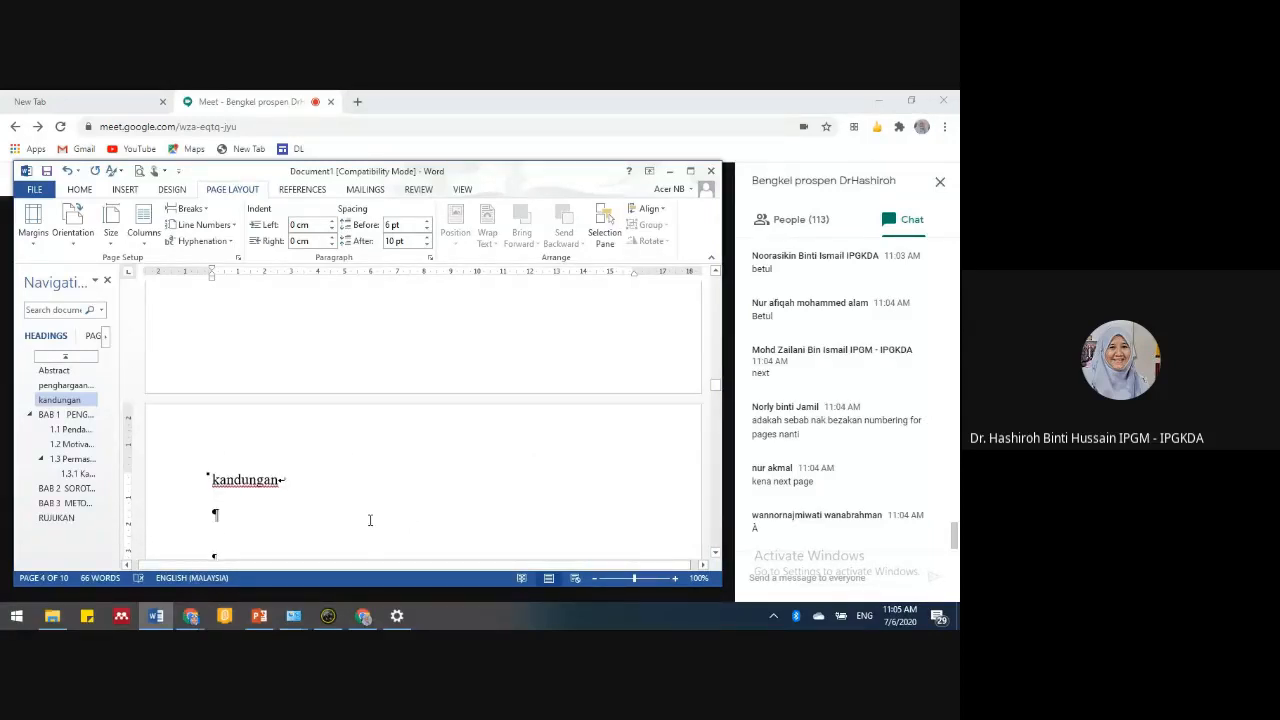
scroll(400, 500, "down", 2)
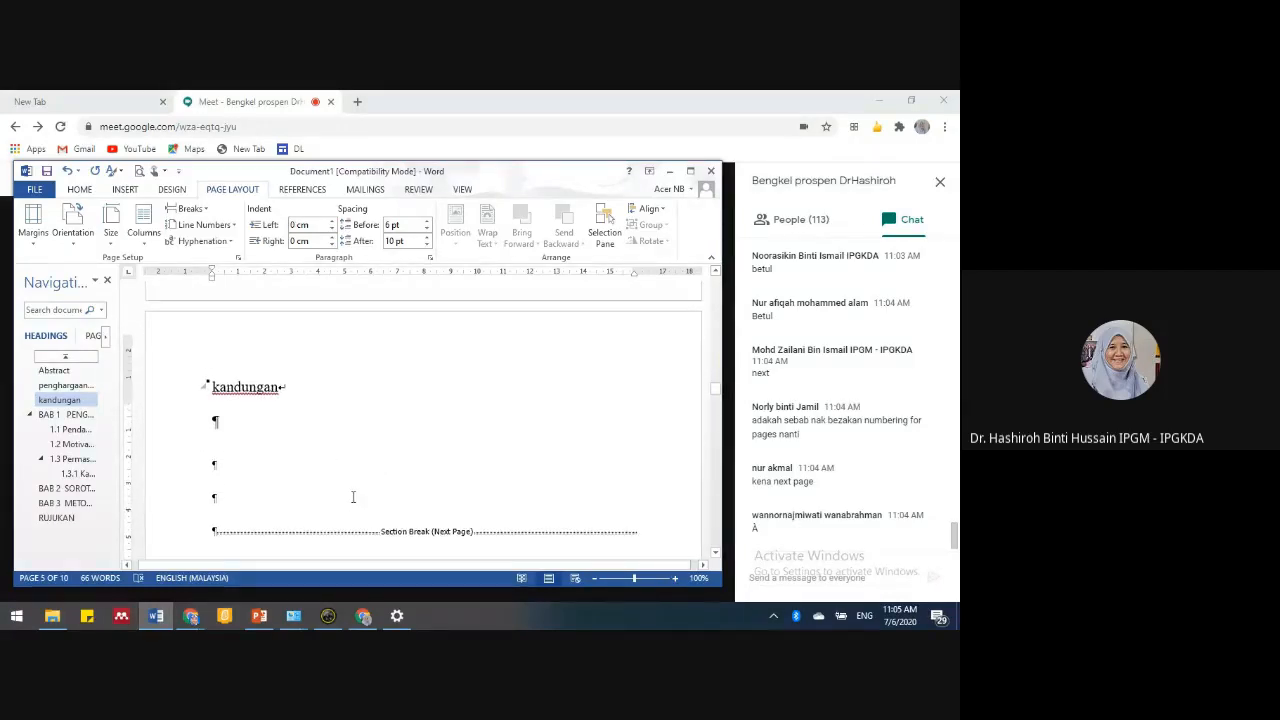
- Review the front matter from the penghargaan pages back to the cover page with TAJUK TESIS, NAMA and PHD
scroll(352, 497, "up", 10)
scroll(358, 500, "up", 10)
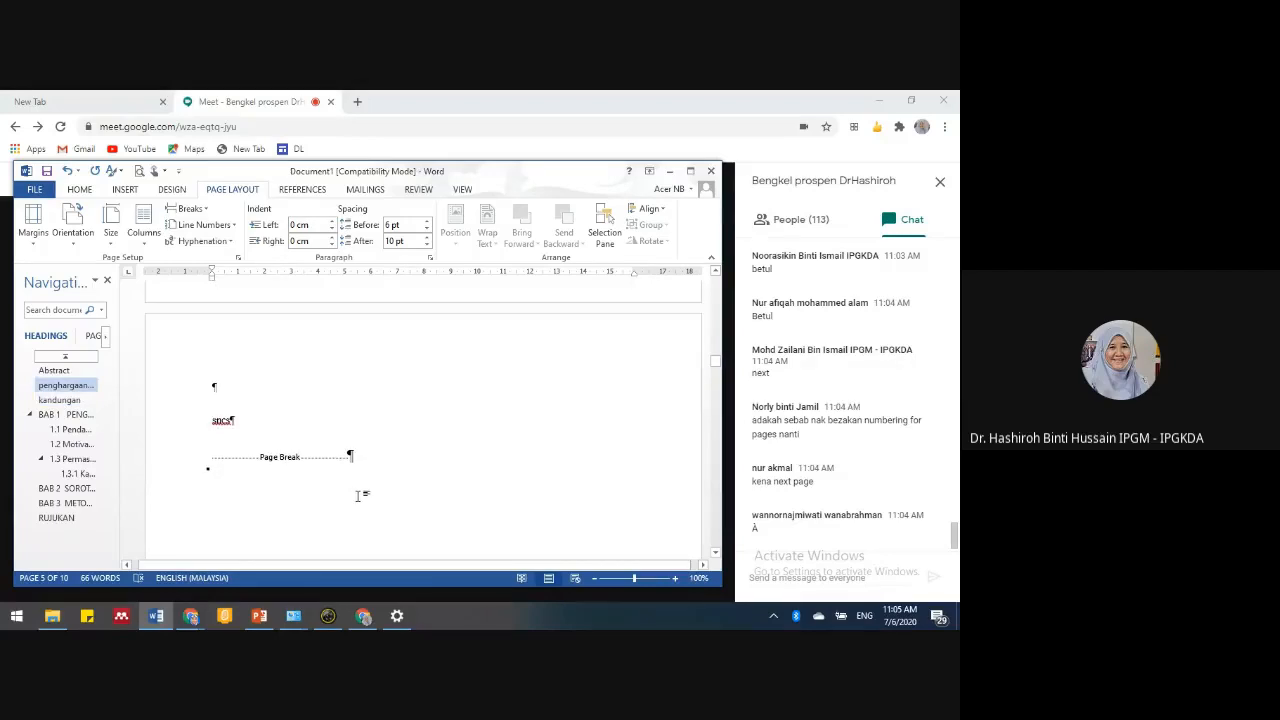
scroll(370, 505, "up", 5)
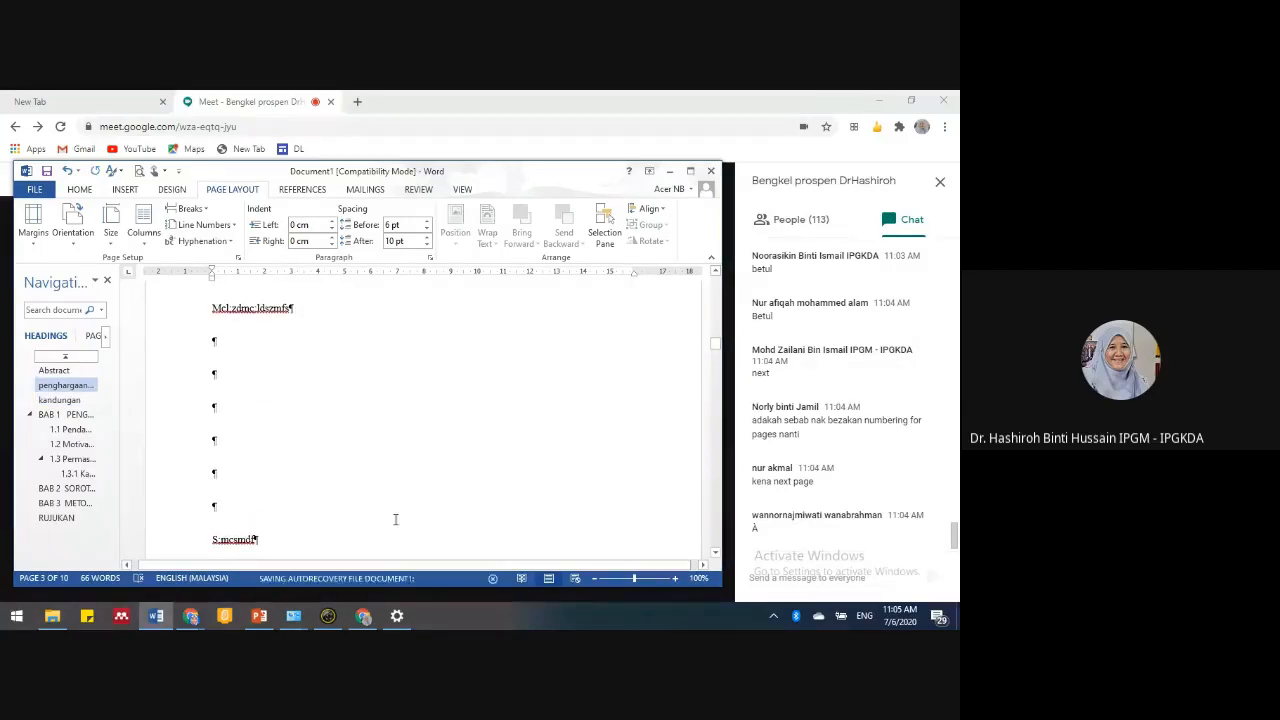
scroll(395, 519, "up", 4)
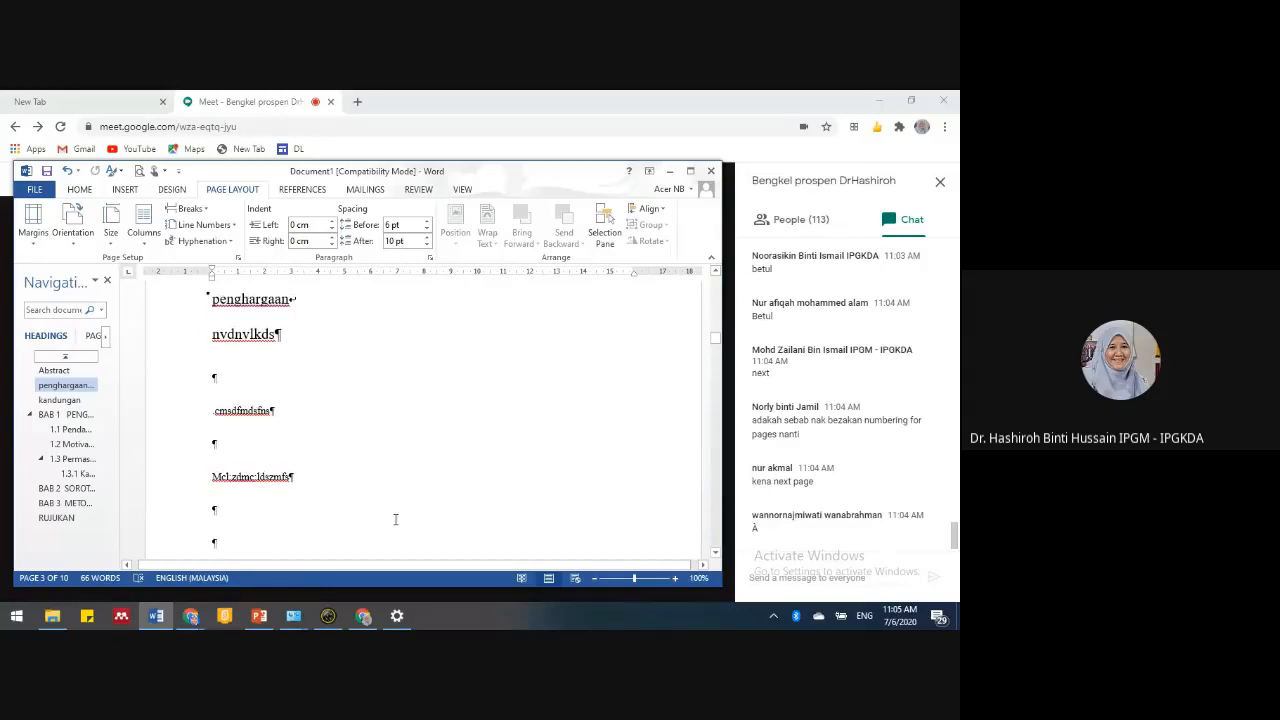
scroll(395, 519, "up", 5)
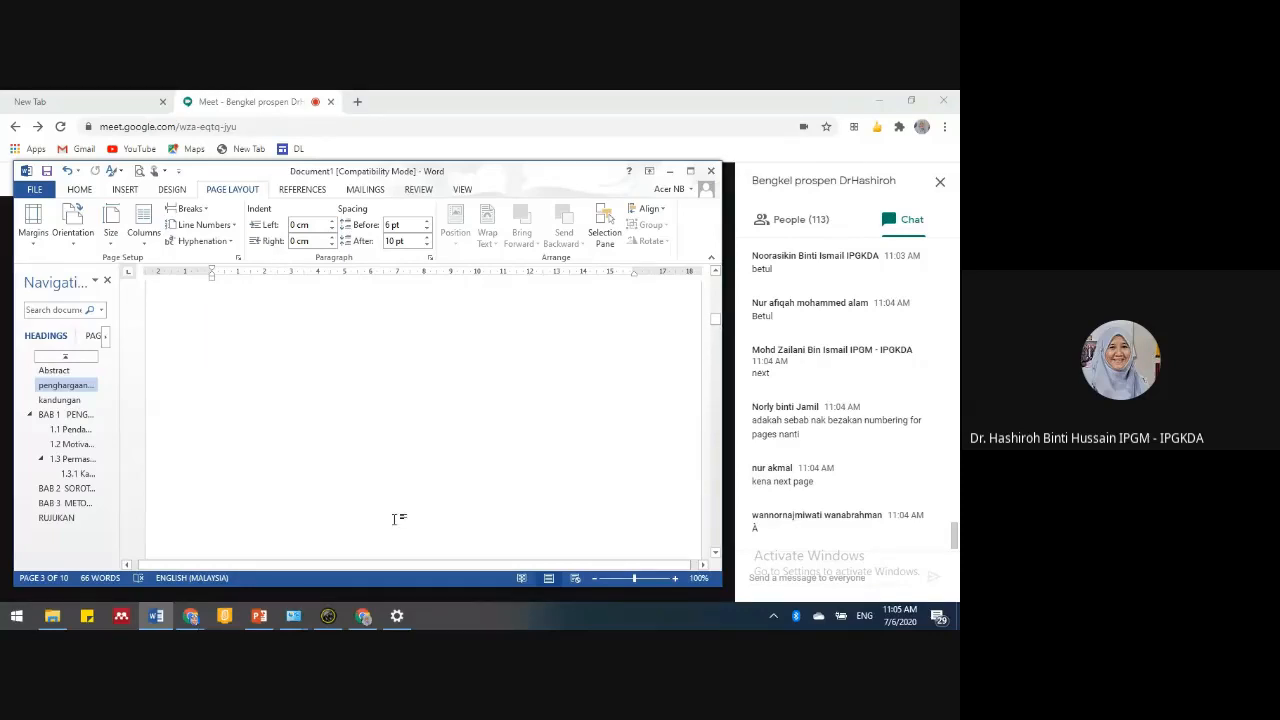
scroll(395, 519, "up", 10)
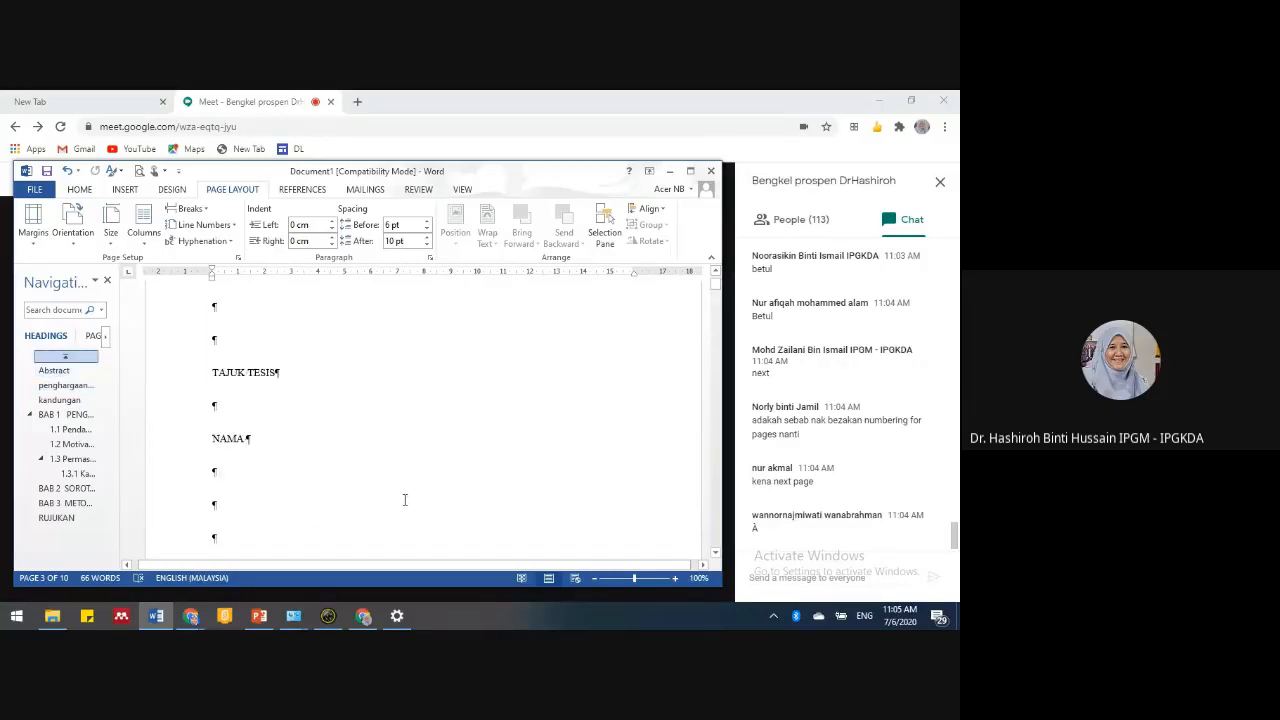
scroll(405, 500, "up", 2)
scroll(407, 497, "down", 6)
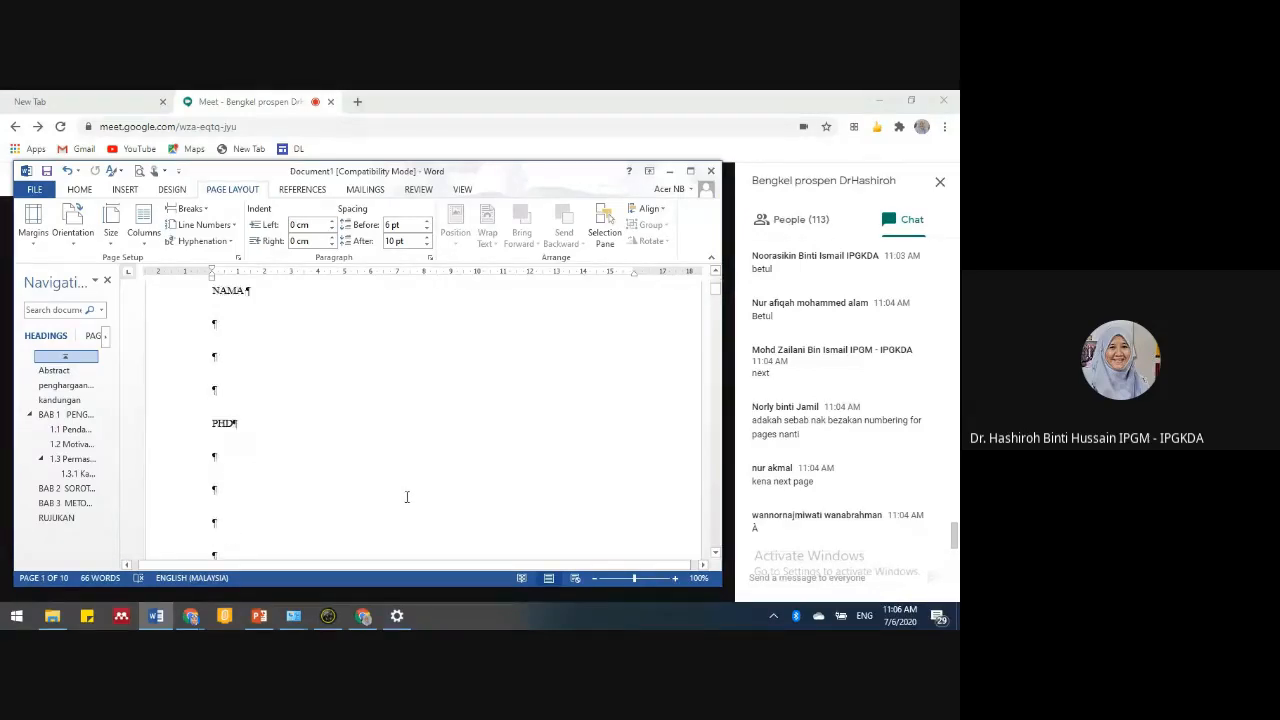
scroll(407, 497, "down", 2)
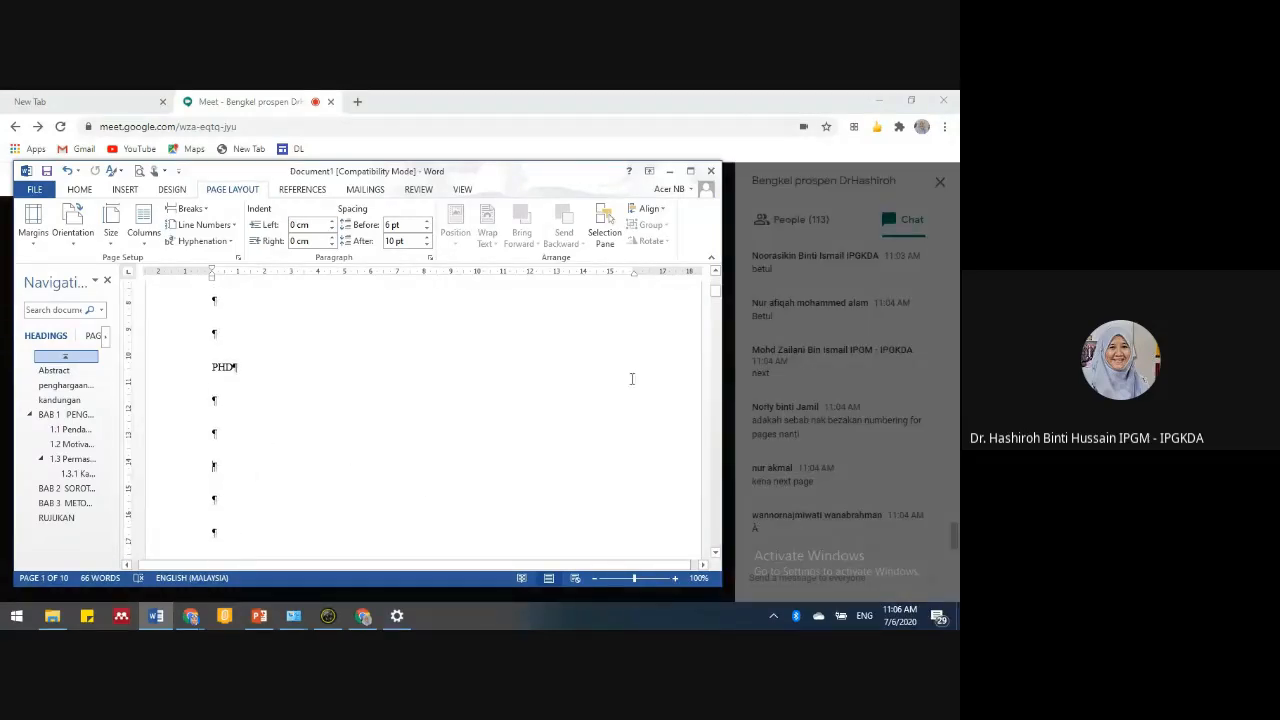
scroll(525, 477, "up", 5)
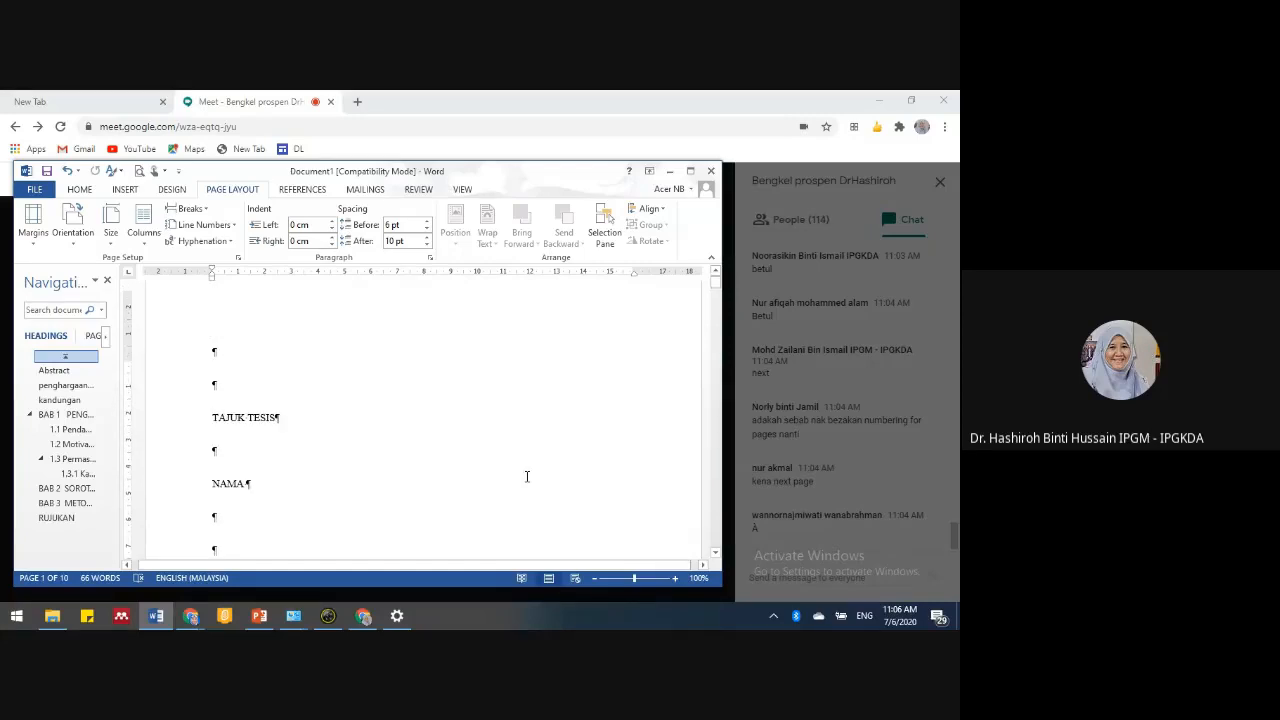
- Insert a centred Plain Number 2 page number at the bottom of the page and enable Different First Page for the cover section
scroll(527, 476, "down", 5)
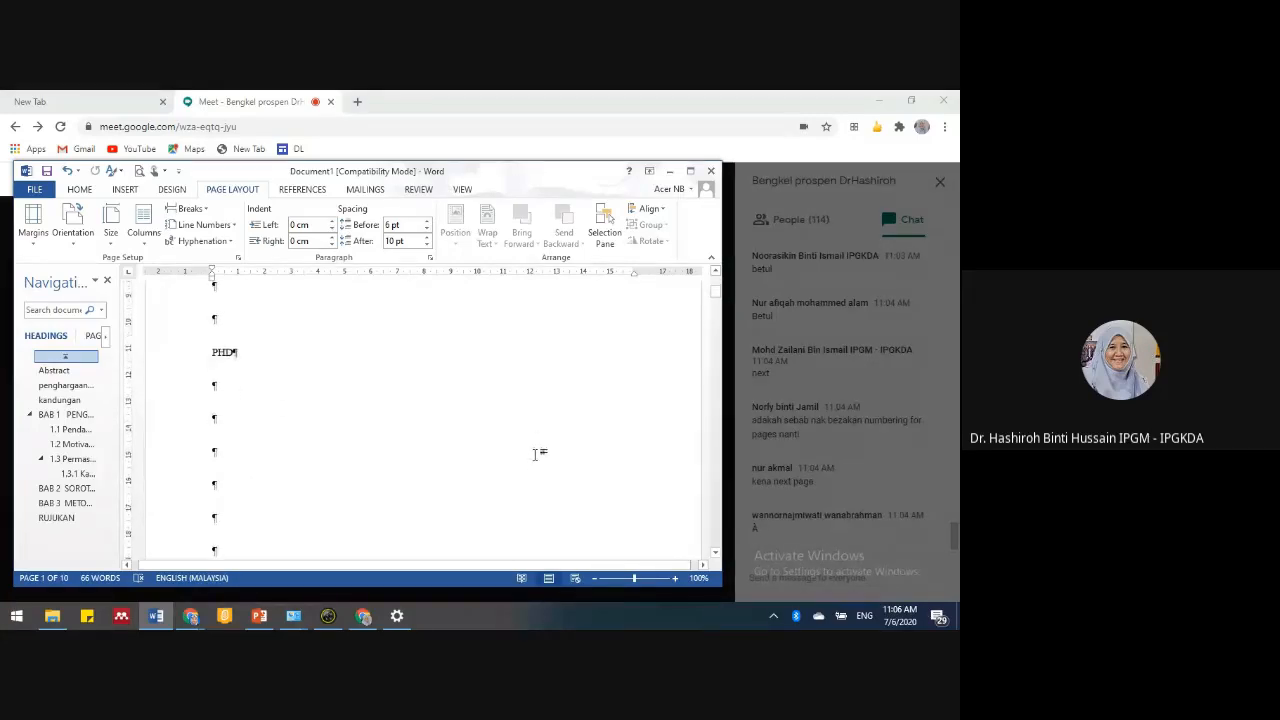
scroll(311, 479, "down", 2)
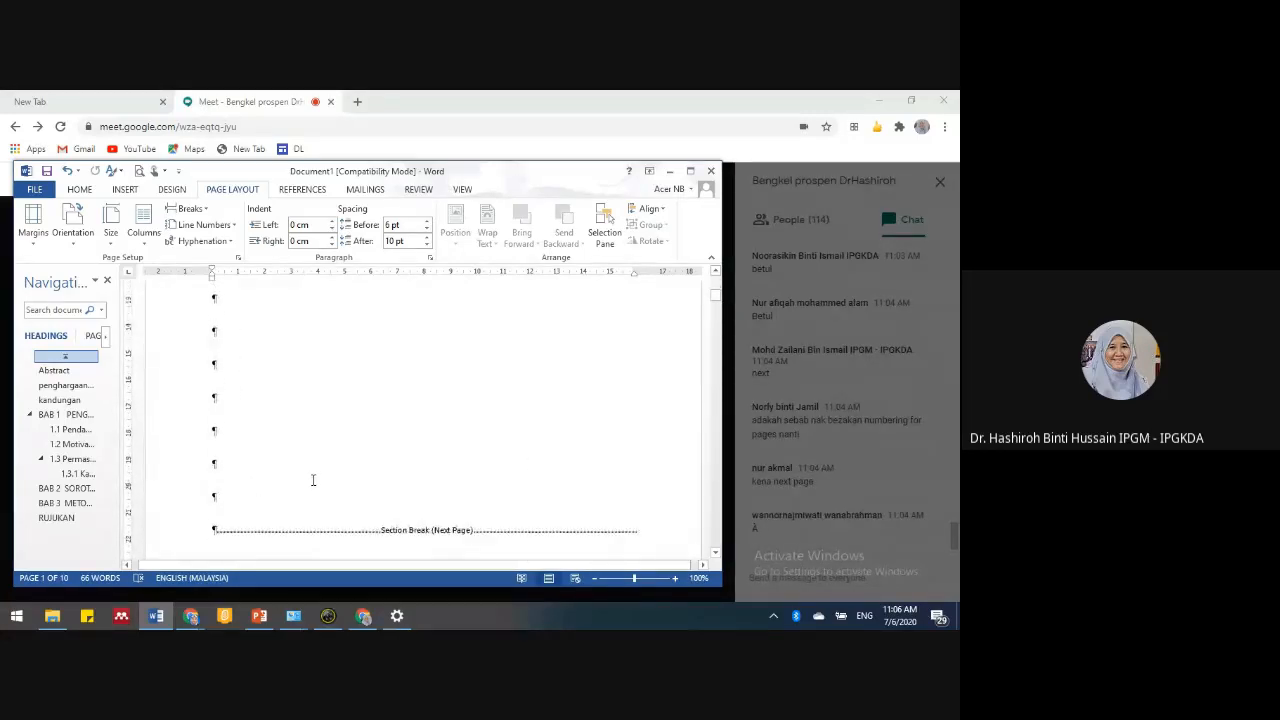
scroll(313, 480, "up", 2)
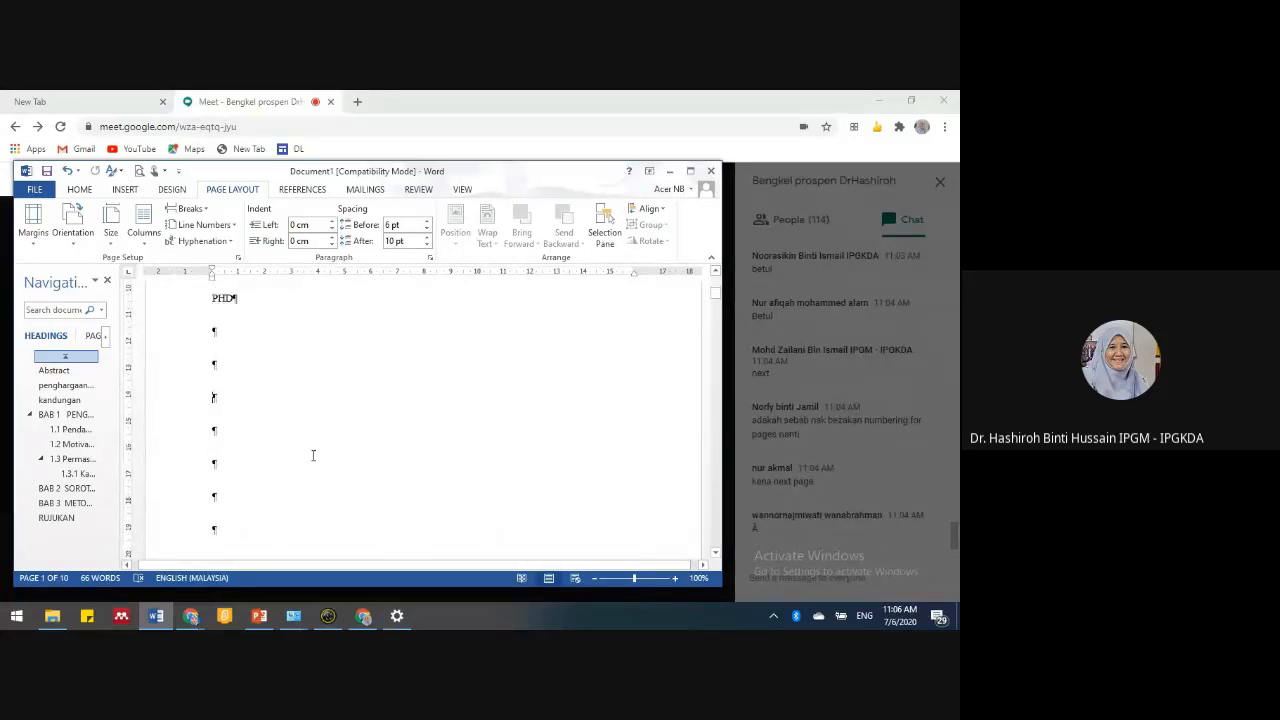
left_click(126, 189)
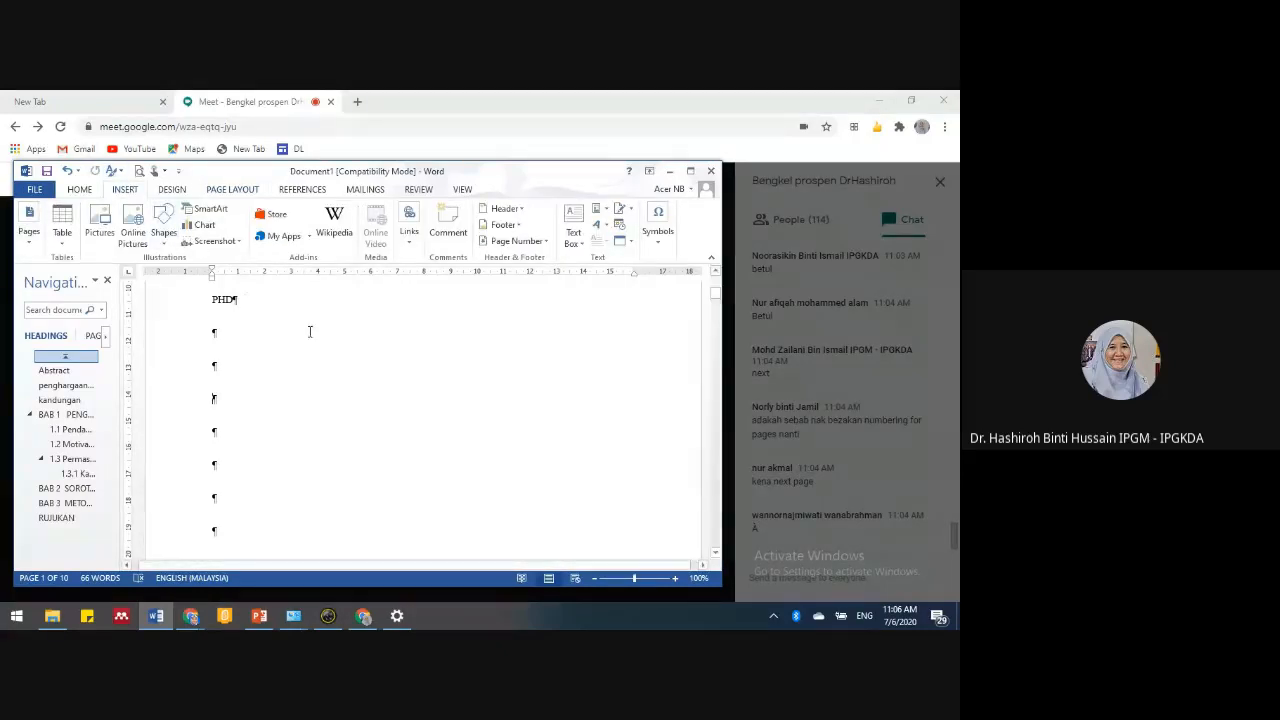
scroll(374, 407, "down", 3)
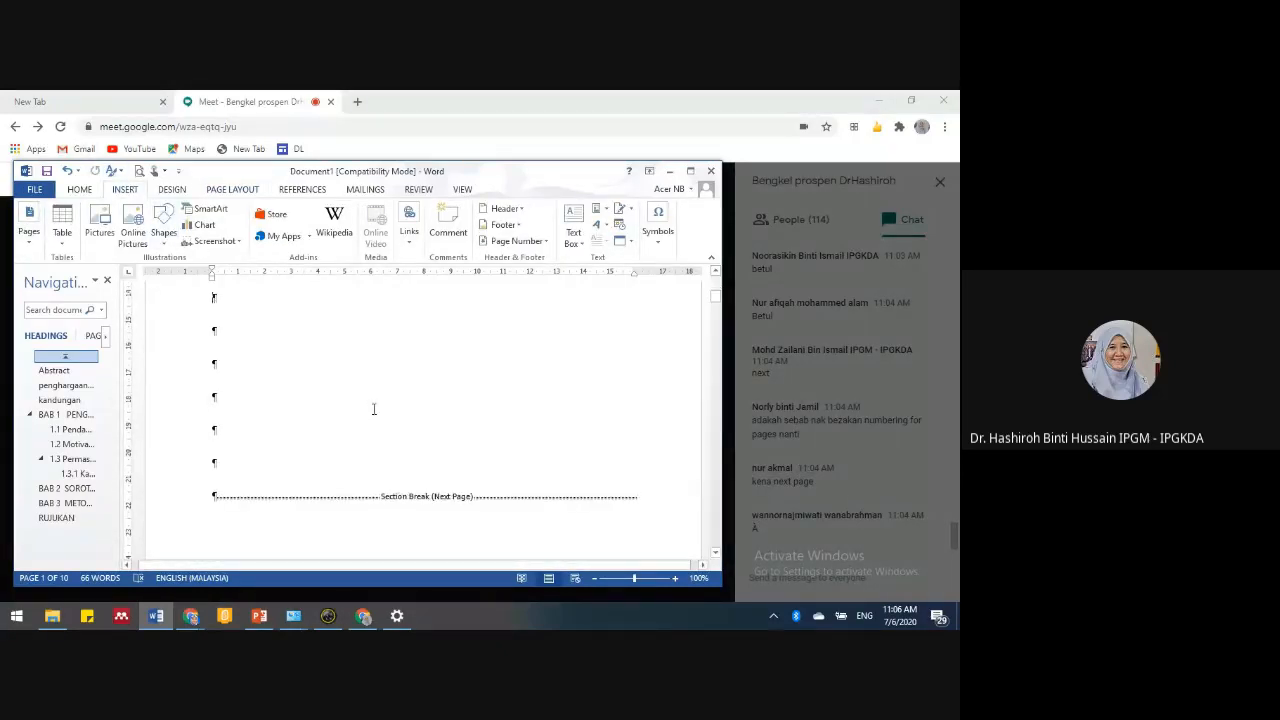
left_click(538, 243)
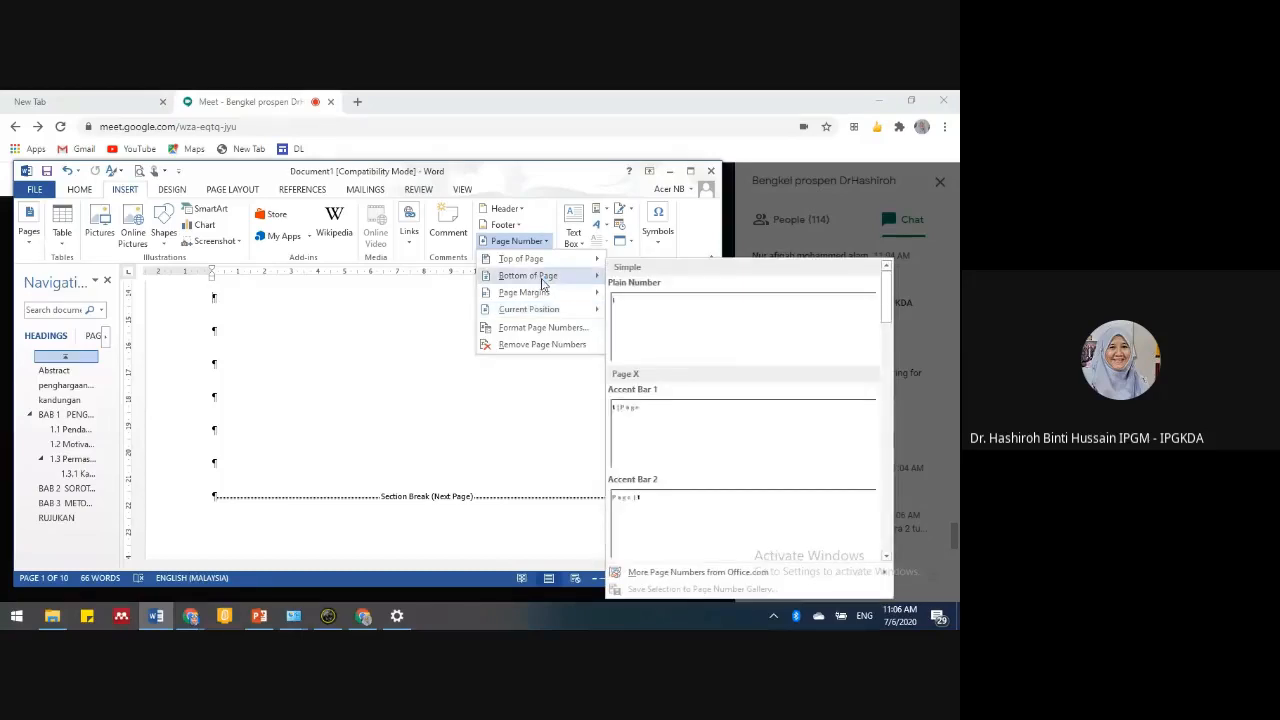
mouse_move(544, 285)
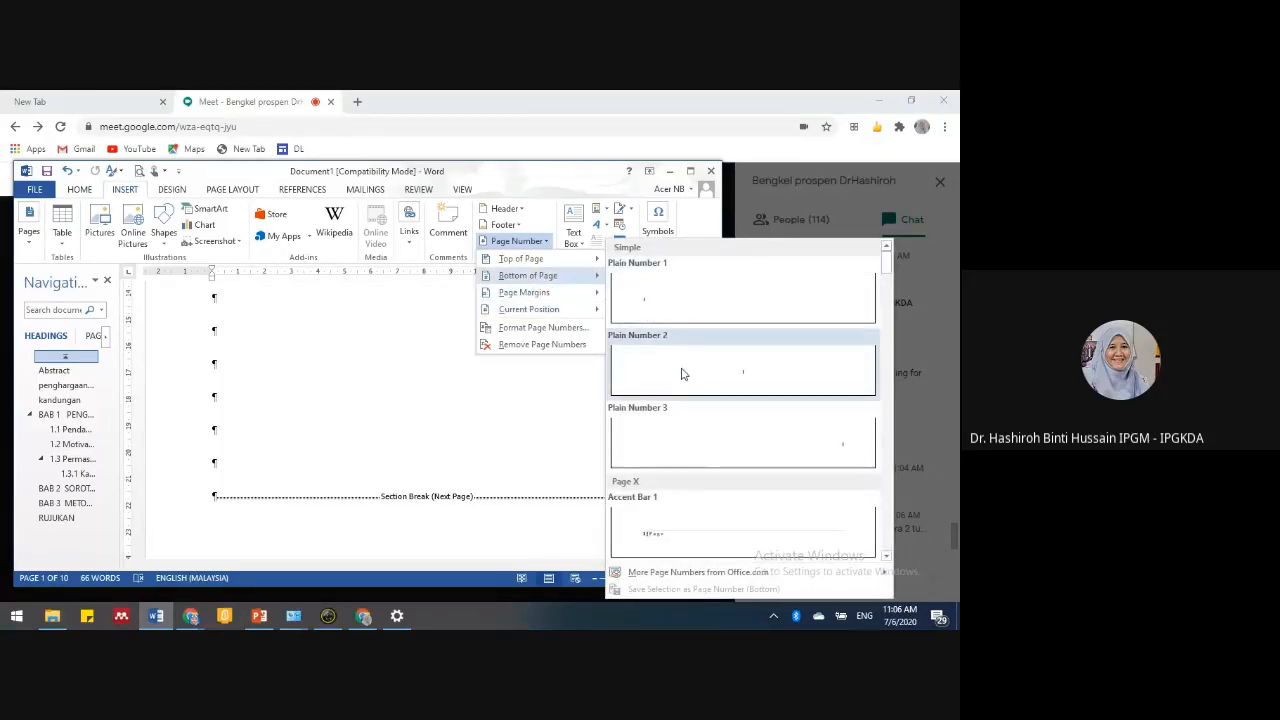
left_click(748, 385)
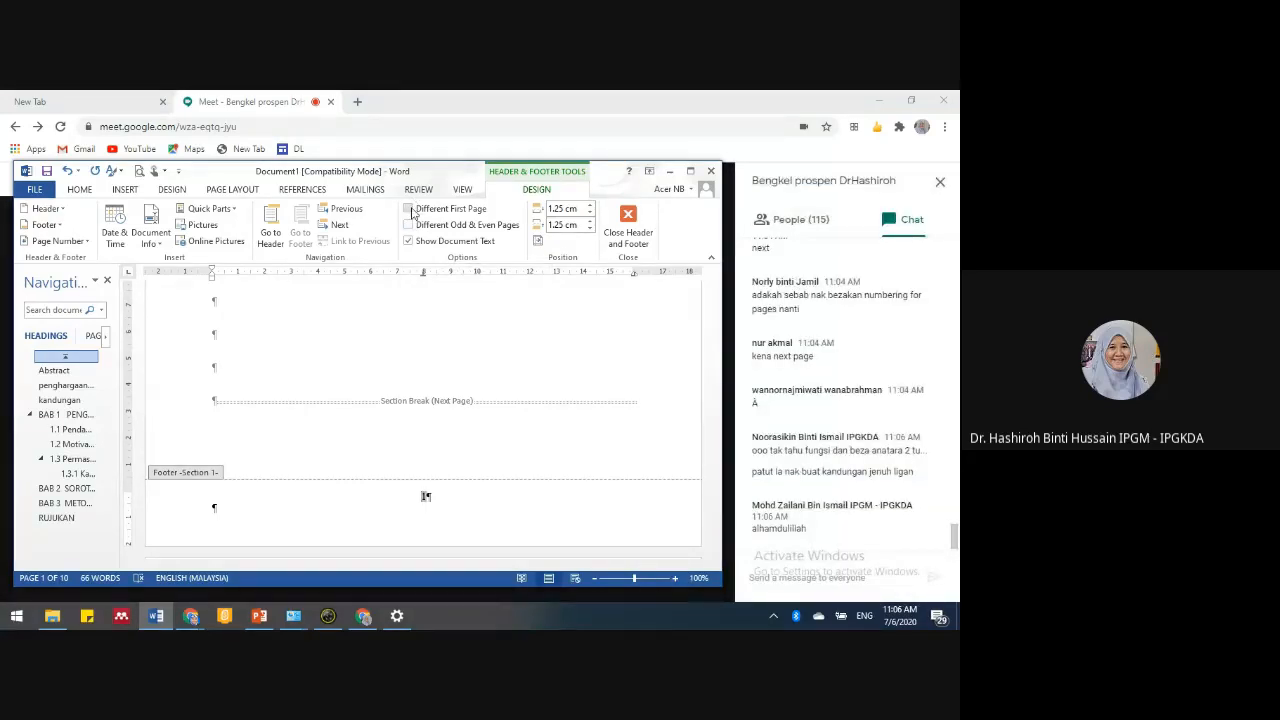
left_click(410, 209)
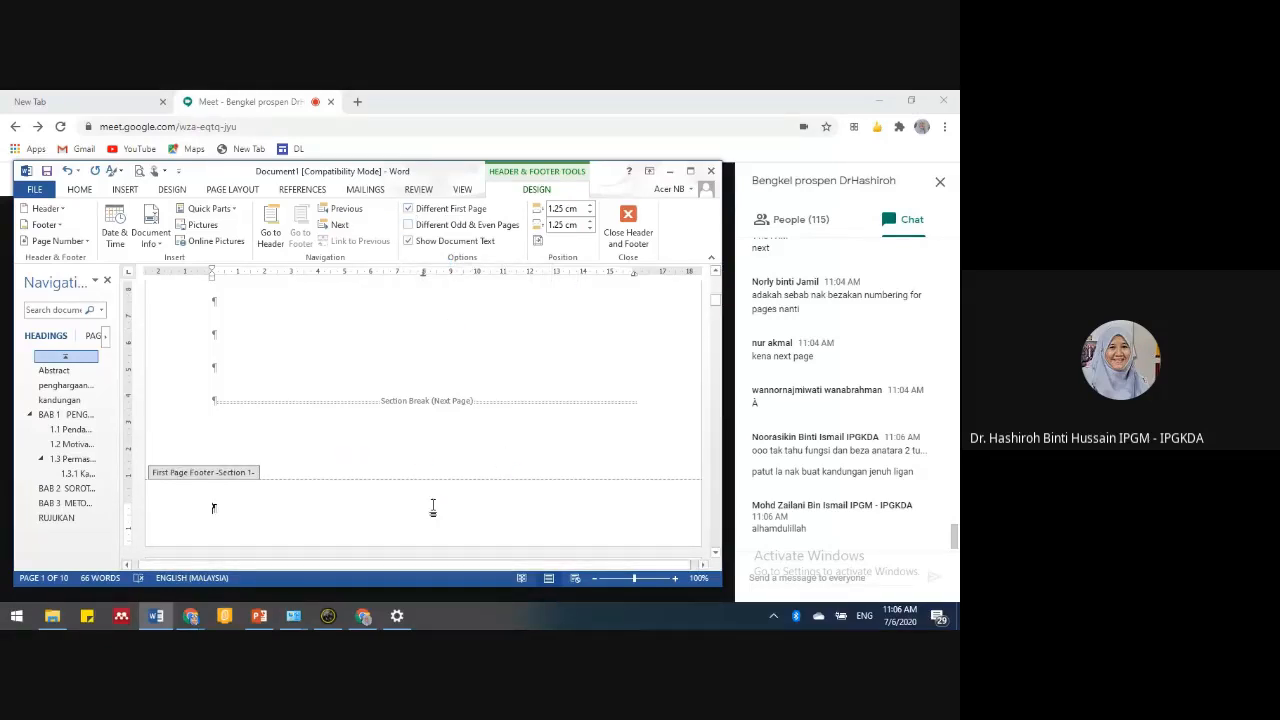
left_click(87, 245)
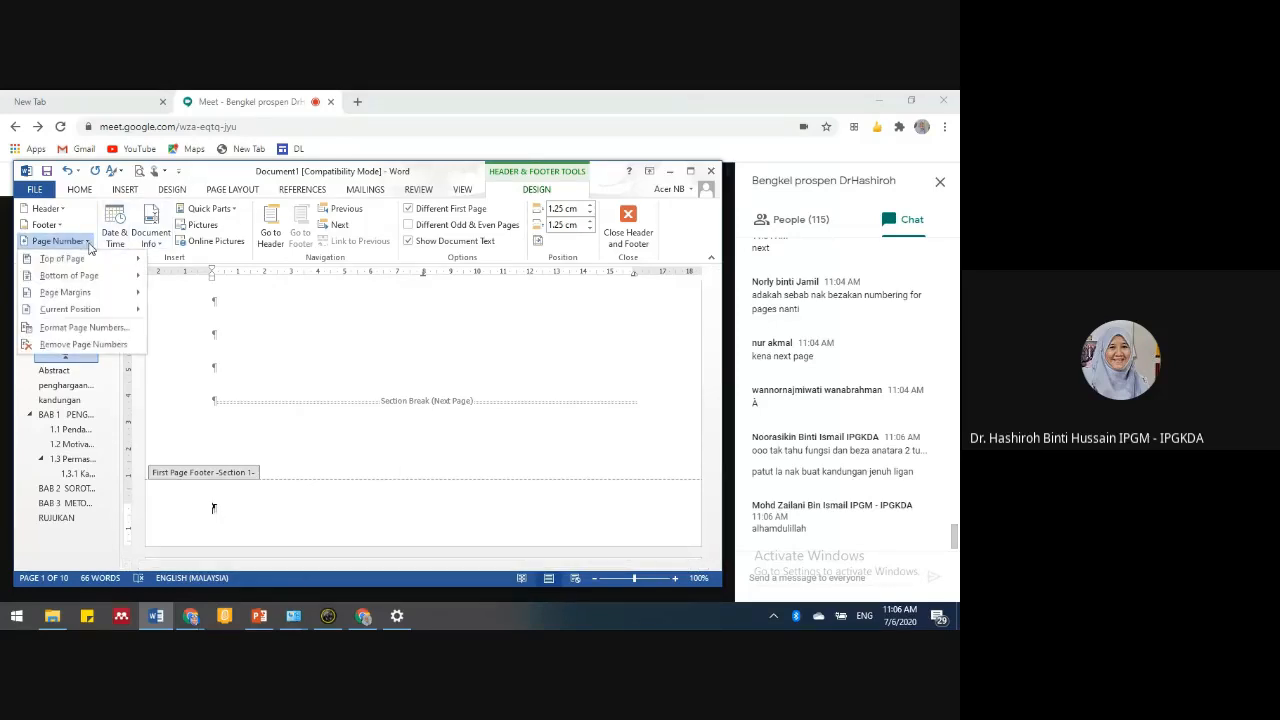
left_click(87, 335)
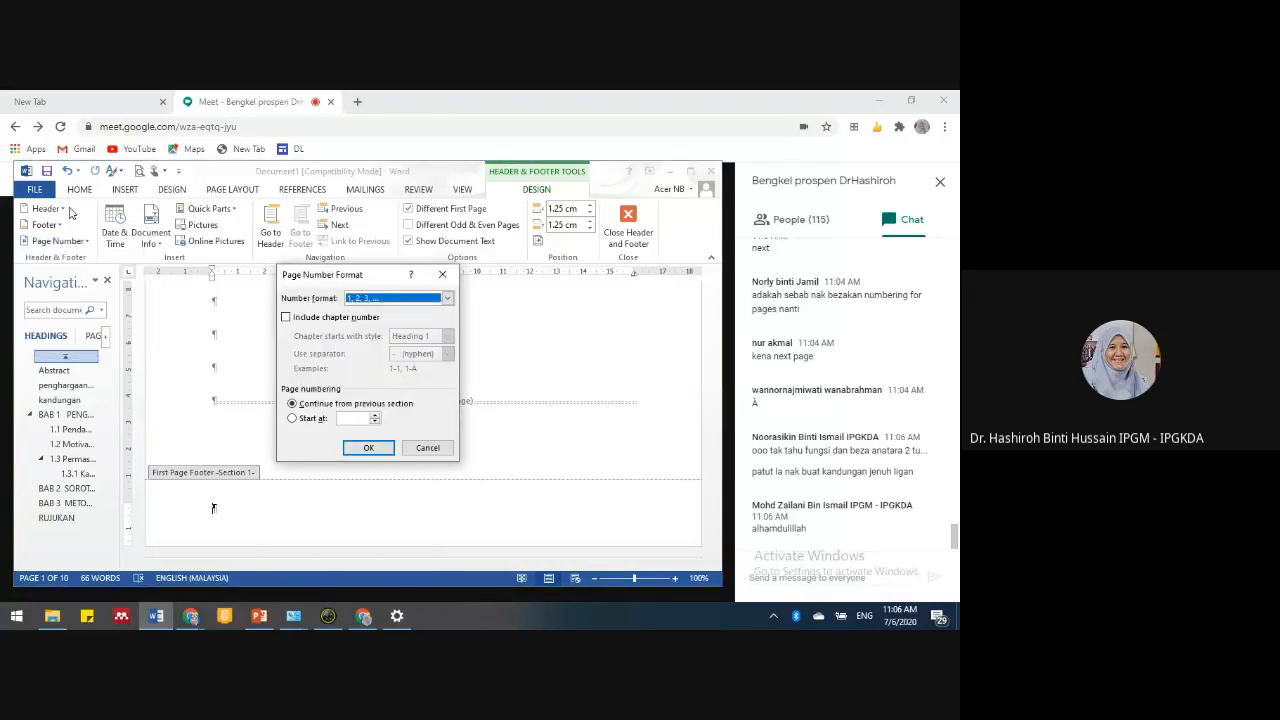
left_click(432, 451)
- Set the cover section's page number format to i, ii, iii, starting at i
left_click(86, 244)
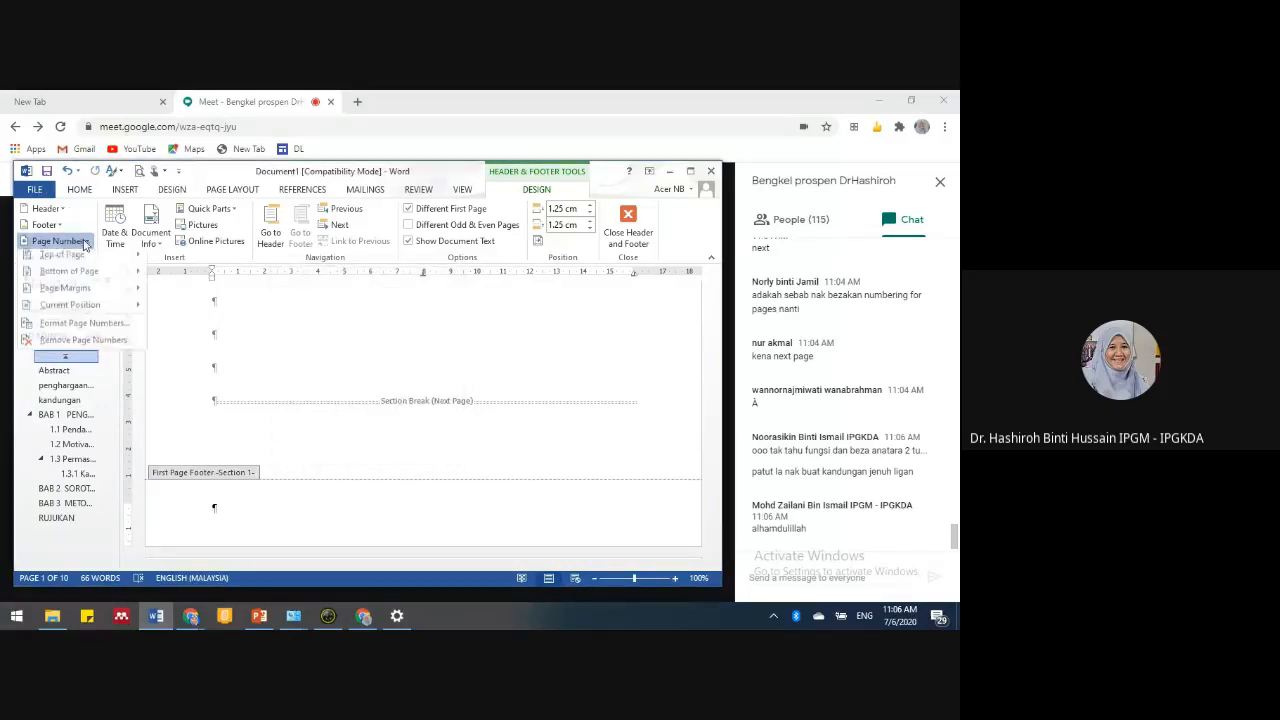
left_click(87, 335)
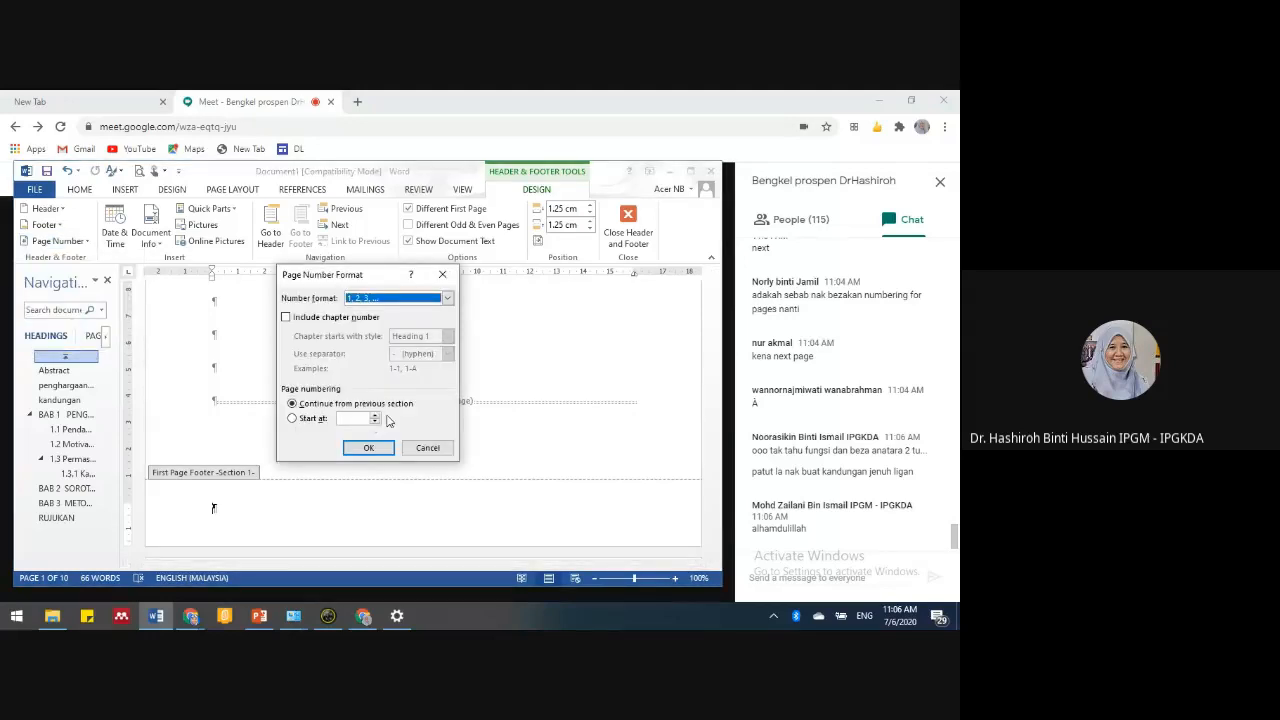
left_click(449, 300)
left_click(390, 334)
left_click(313, 418)
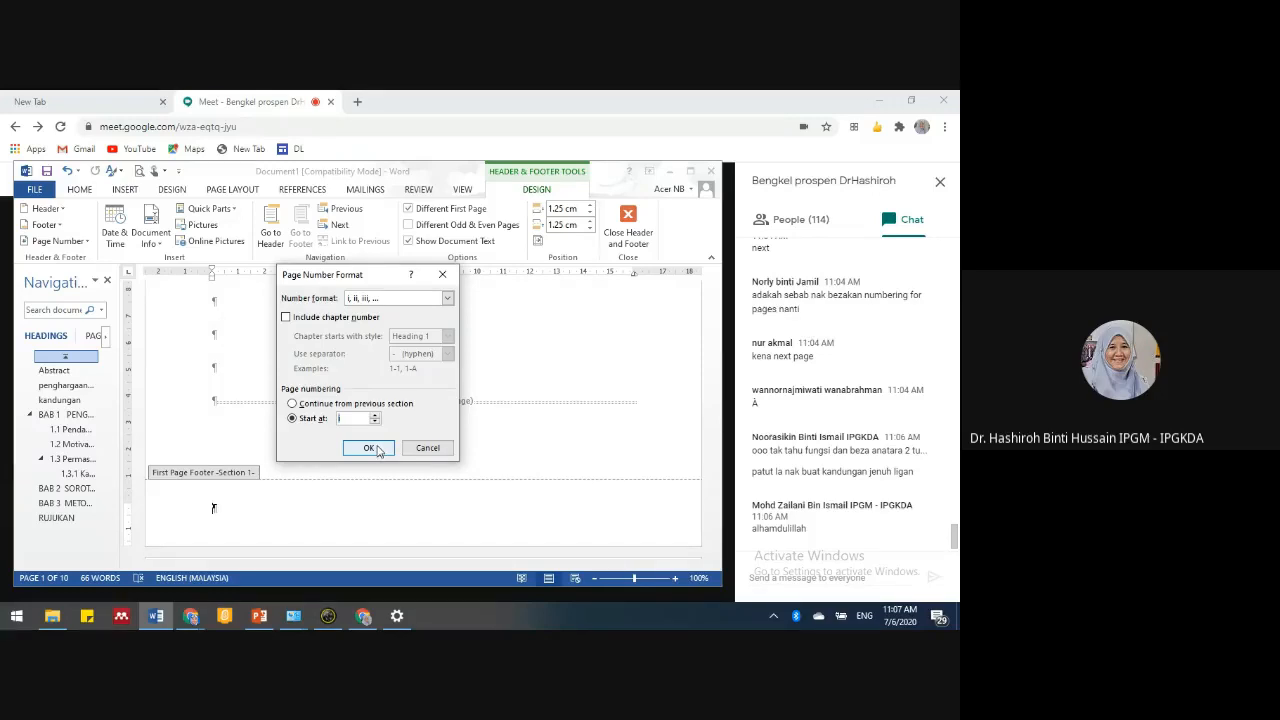
left_click(369, 448)
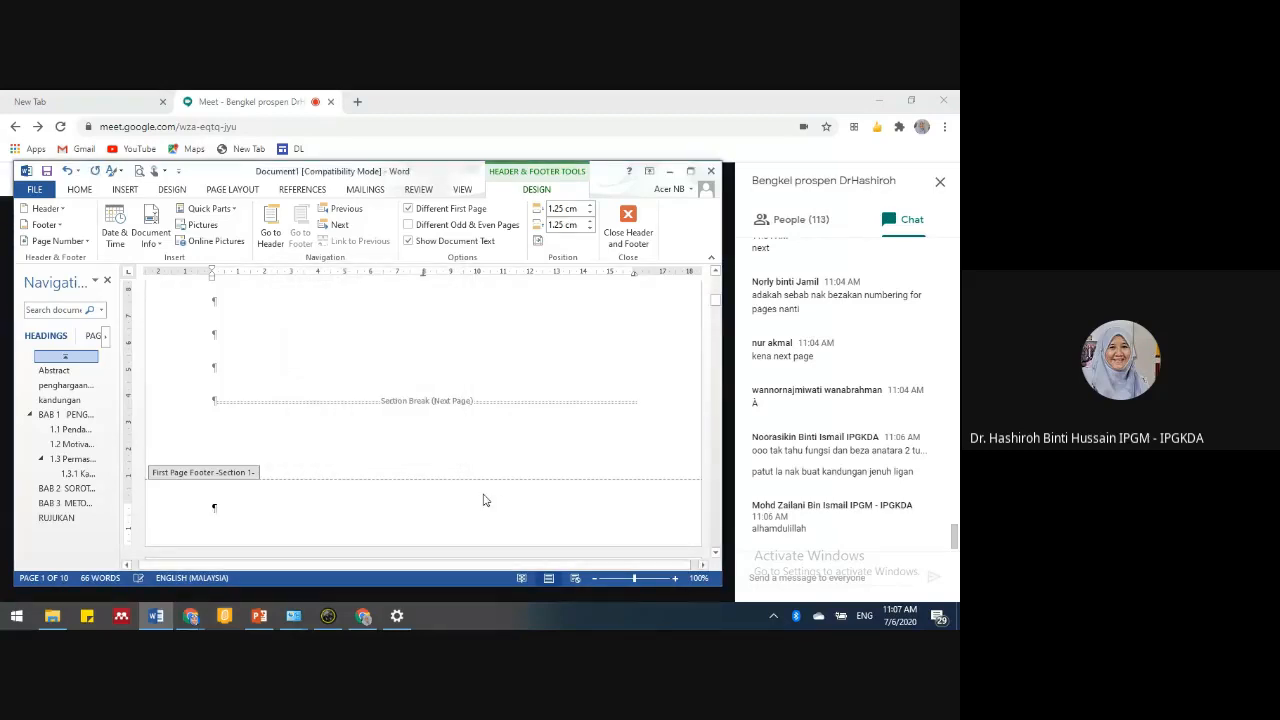
- Check the footers of the cover and Abstract pages and close header and footer editing
scroll(497, 473, "down", 1)
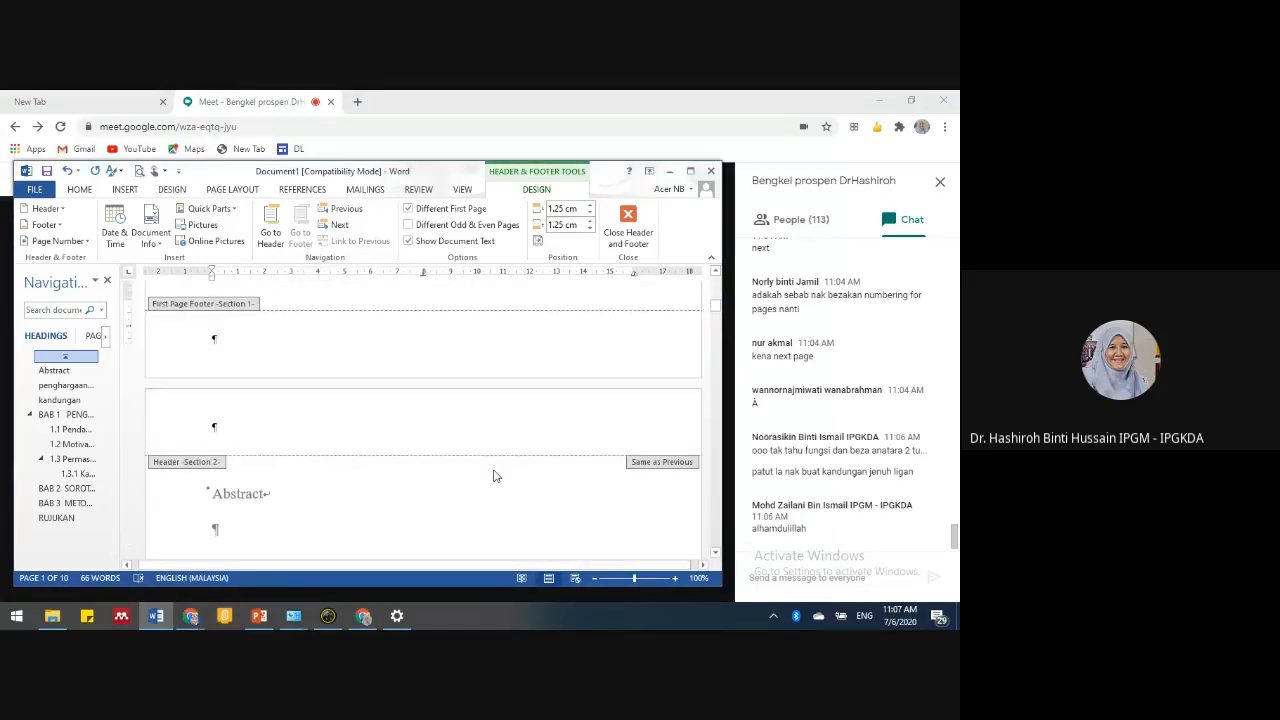
scroll(495, 474, "down", 20)
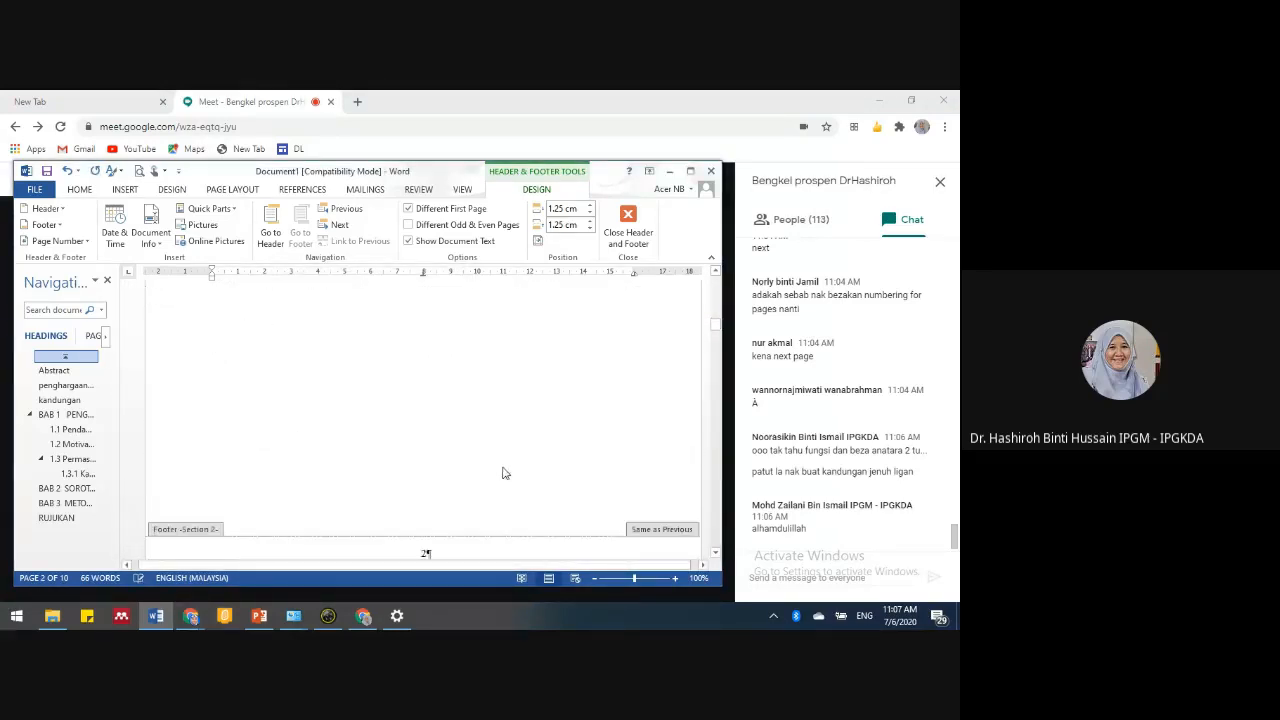
scroll(500, 465, "up", 19)
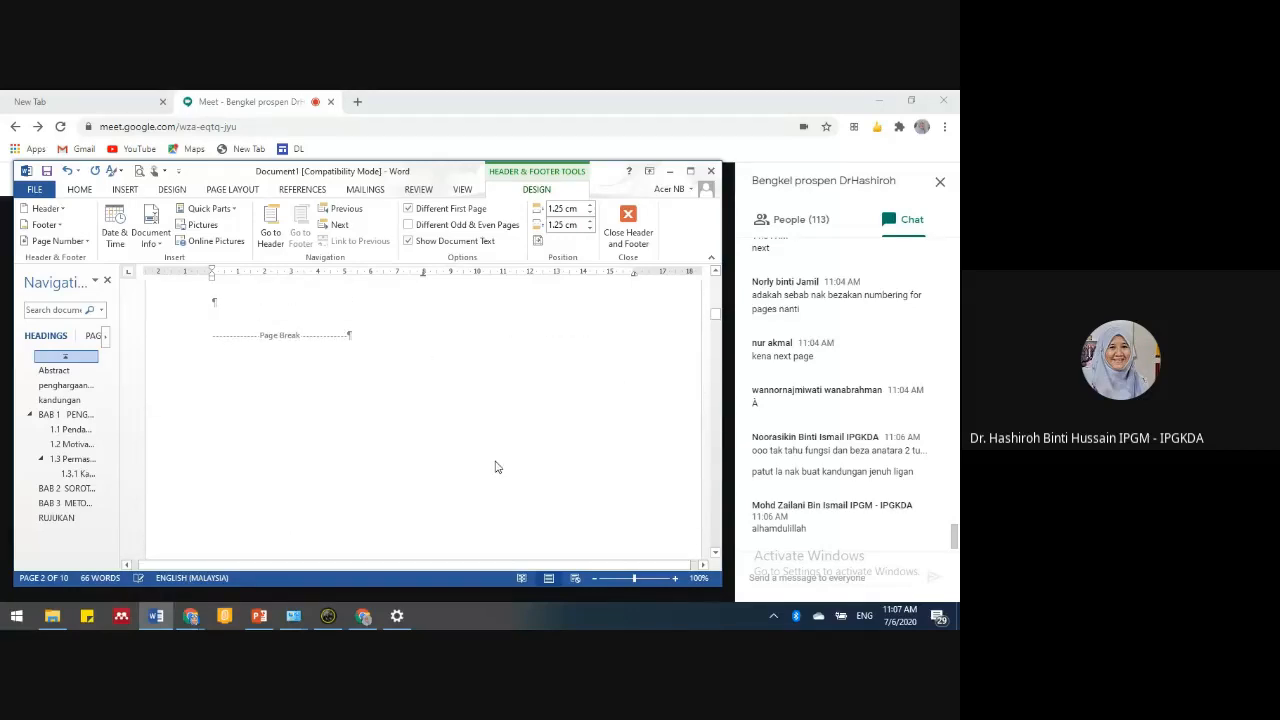
scroll(488, 461, "down", 7)
scroll(387, 463, "up", 3)
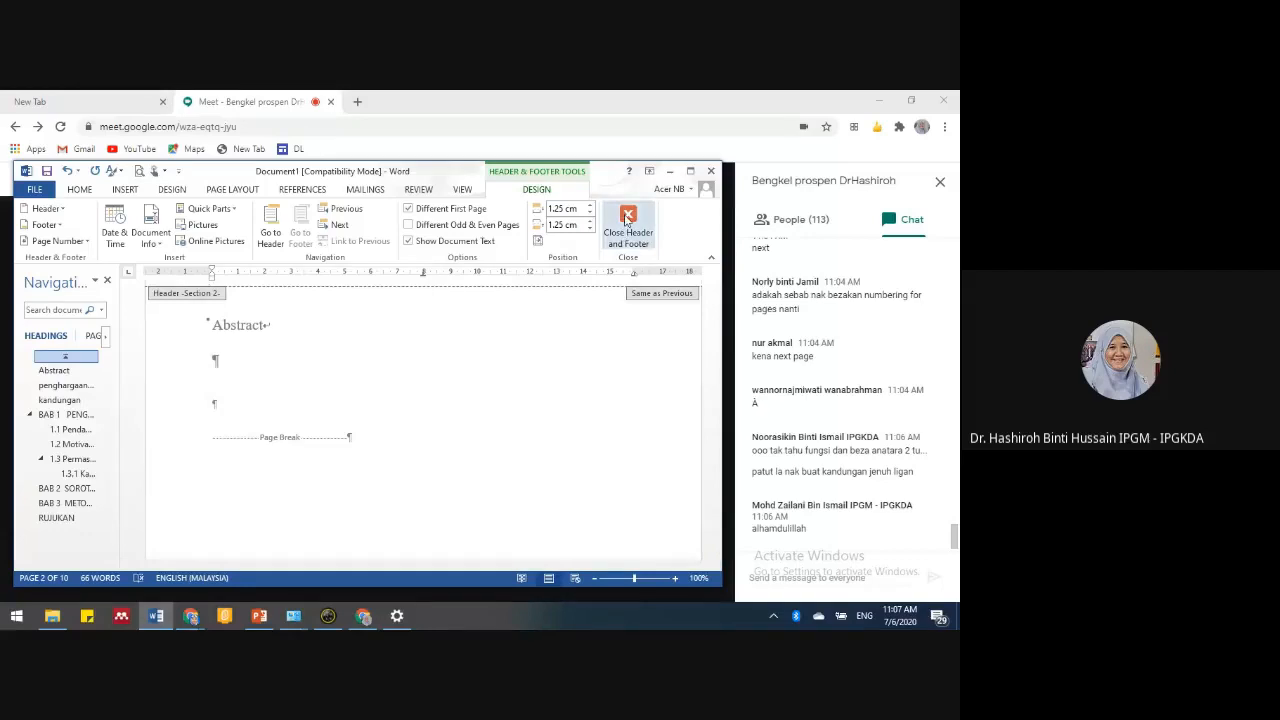
scroll(387, 413, "down", 3)
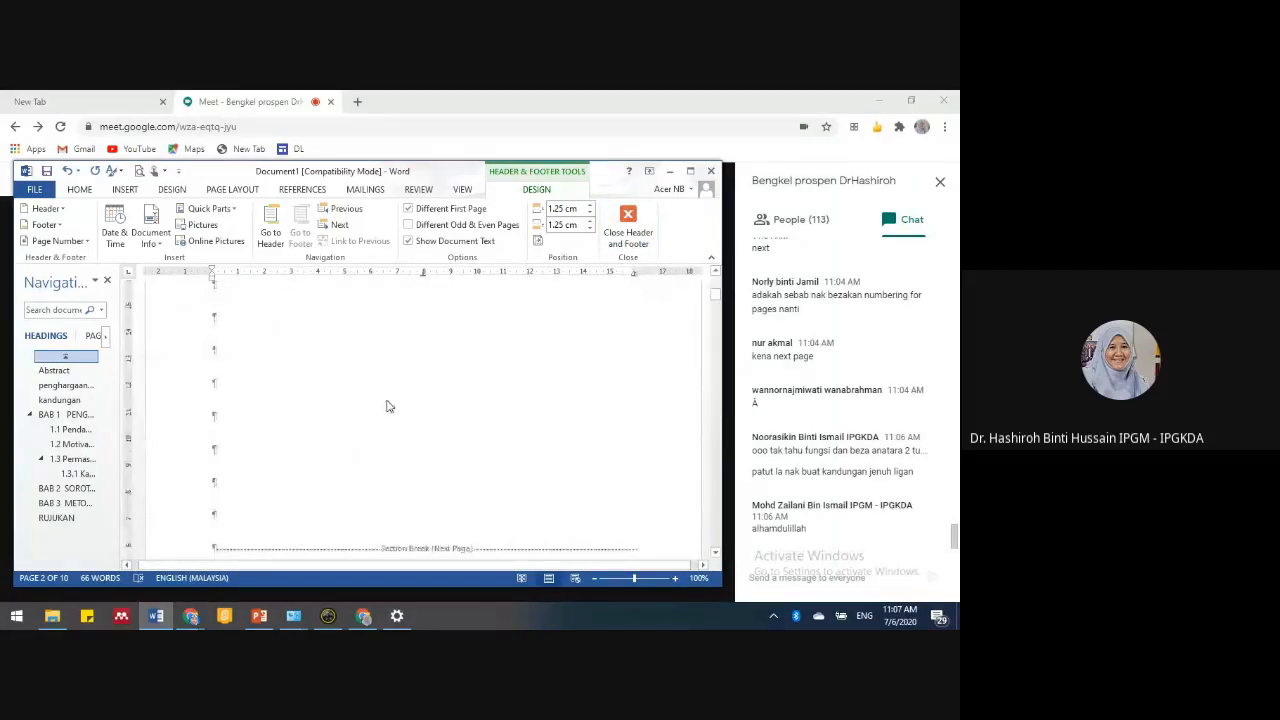
scroll(383, 408, "down", 3)
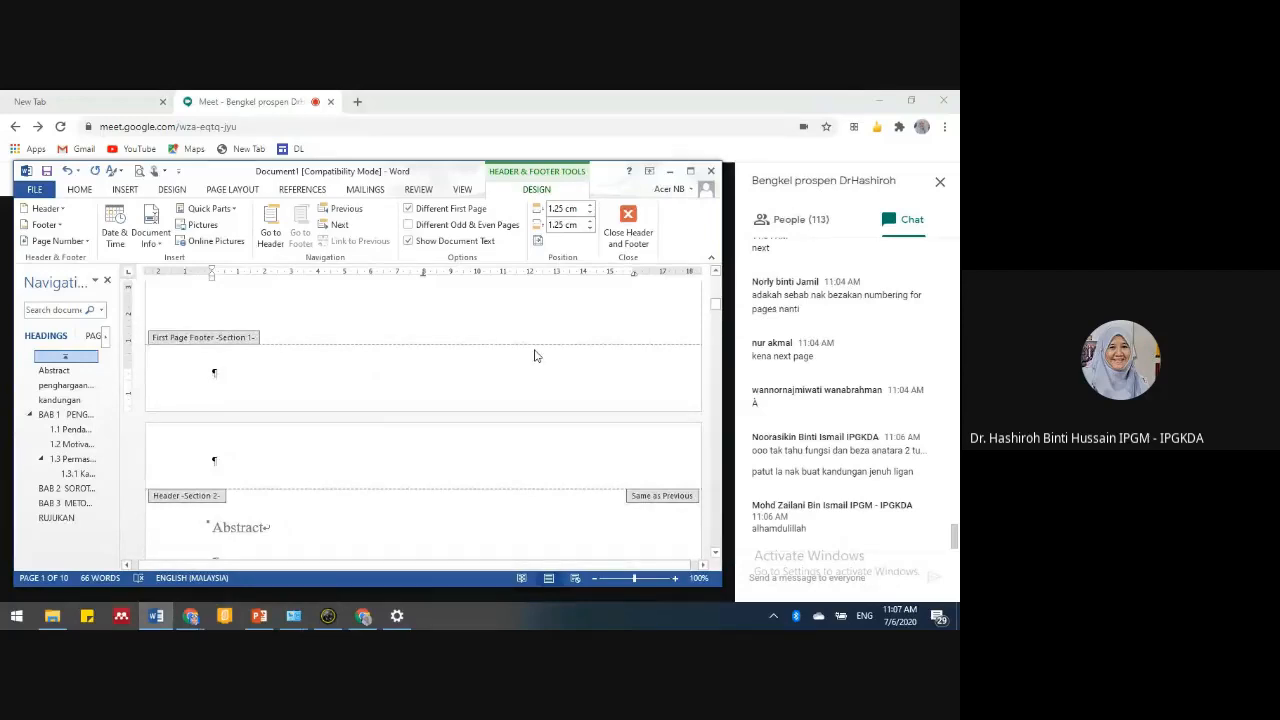
left_click(631, 217)
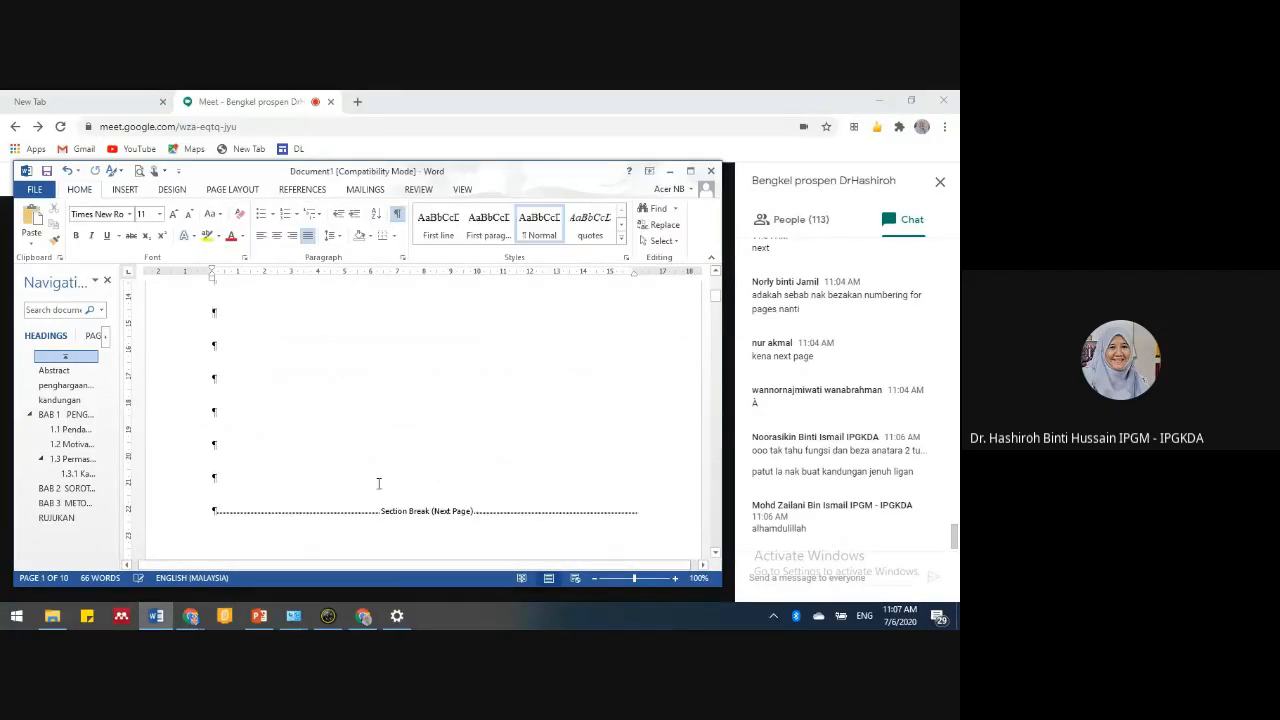
- Set the page number format of the Abstract page's section to i, ii, iii, starting at i
scroll(384, 478, "down", 2)
scroll(385, 475, "down", 5)
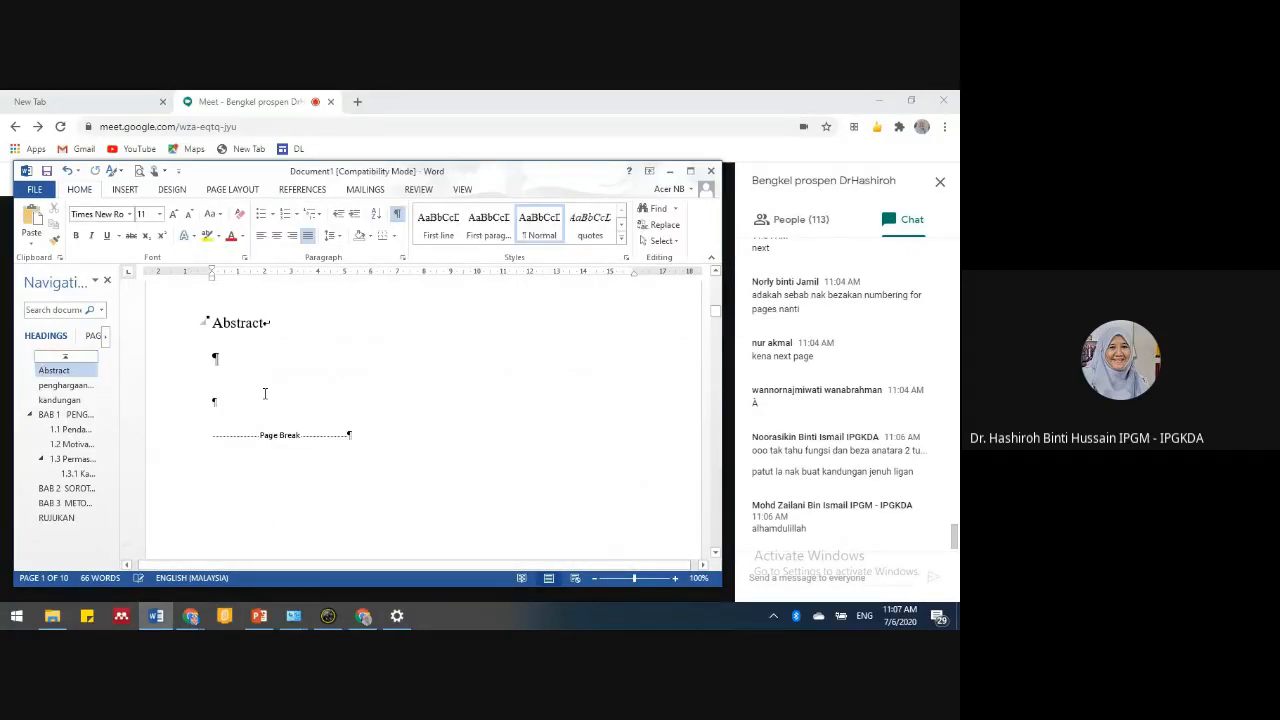
left_click(216, 360)
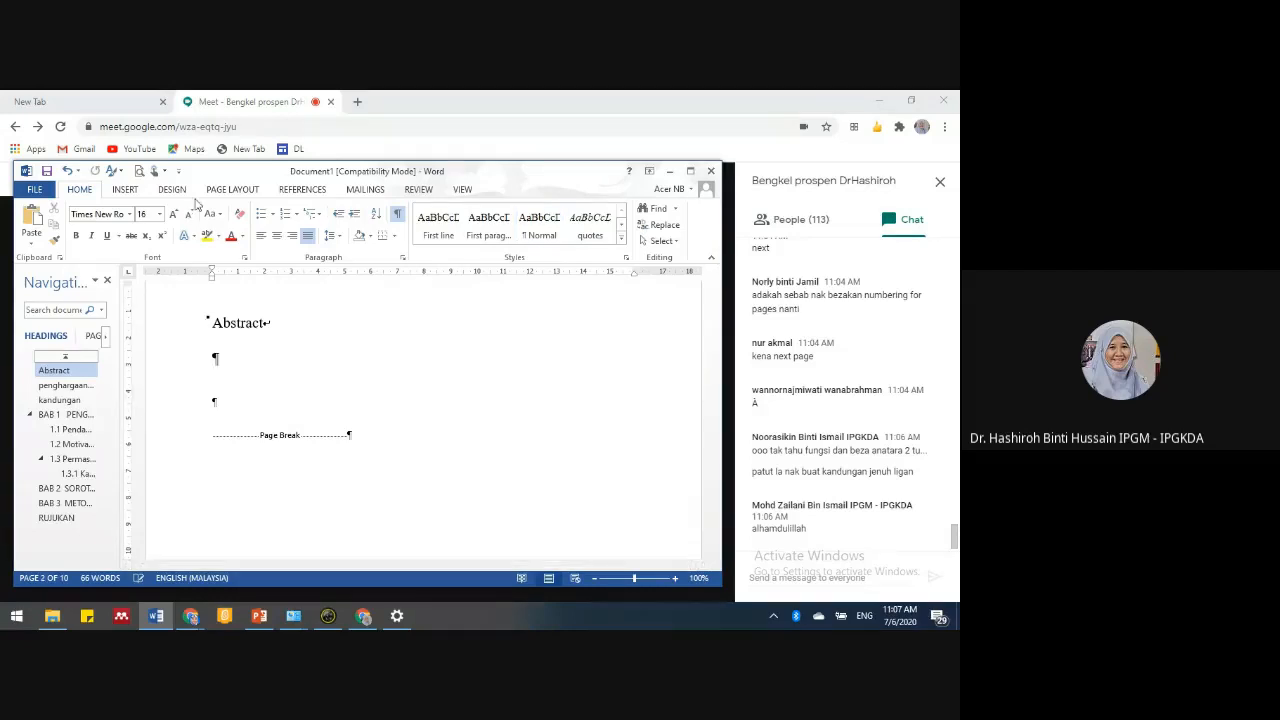
left_click(125, 190)
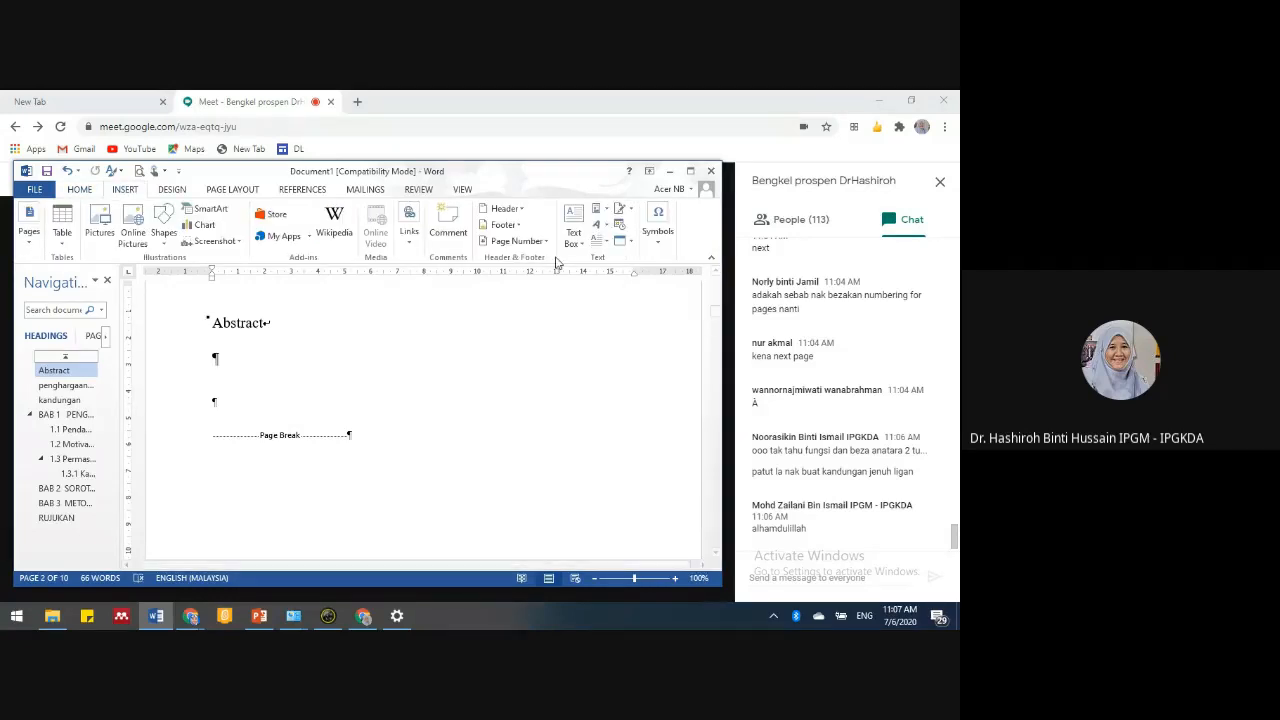
left_click(517, 241)
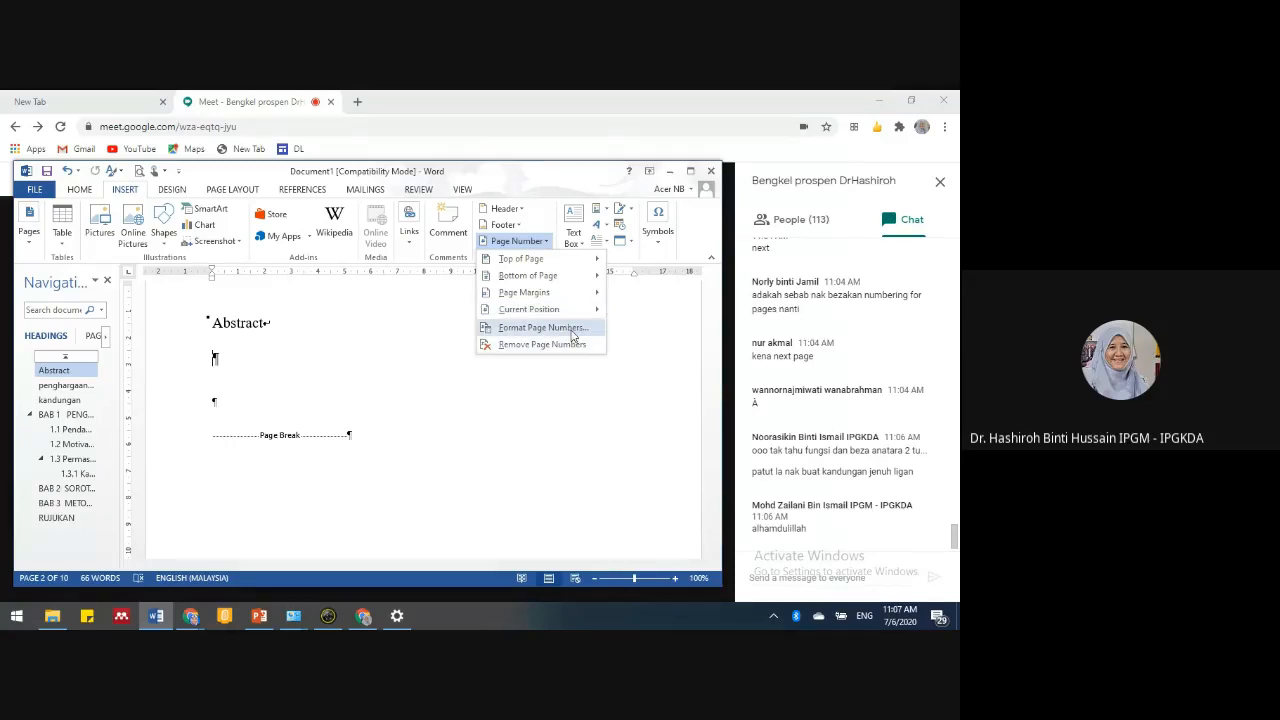
left_click(573, 336)
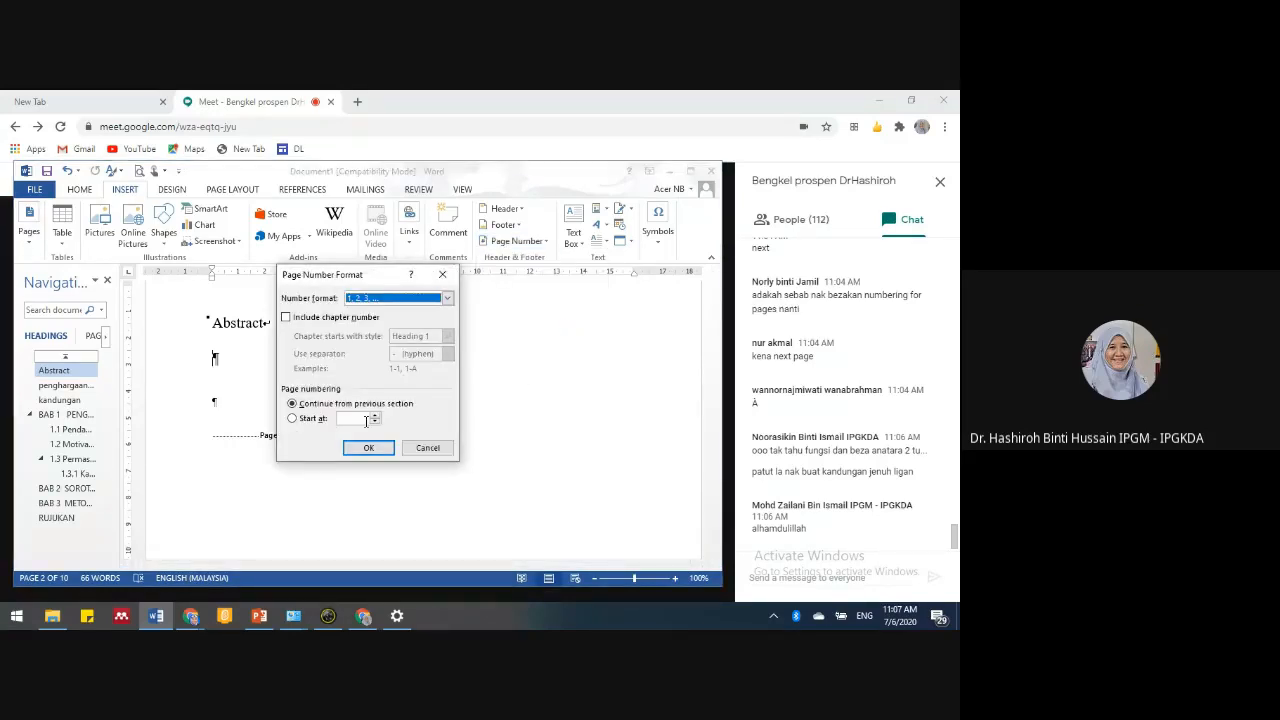
left_click(437, 300)
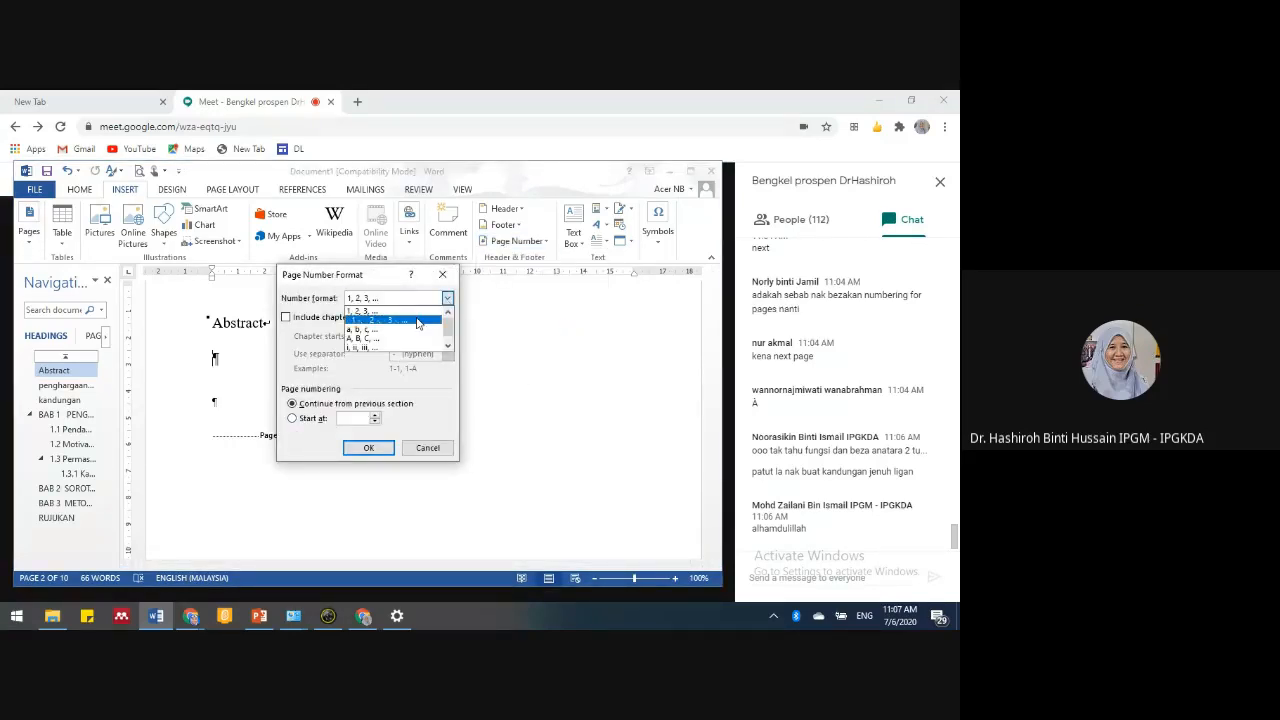
left_click(400, 347)
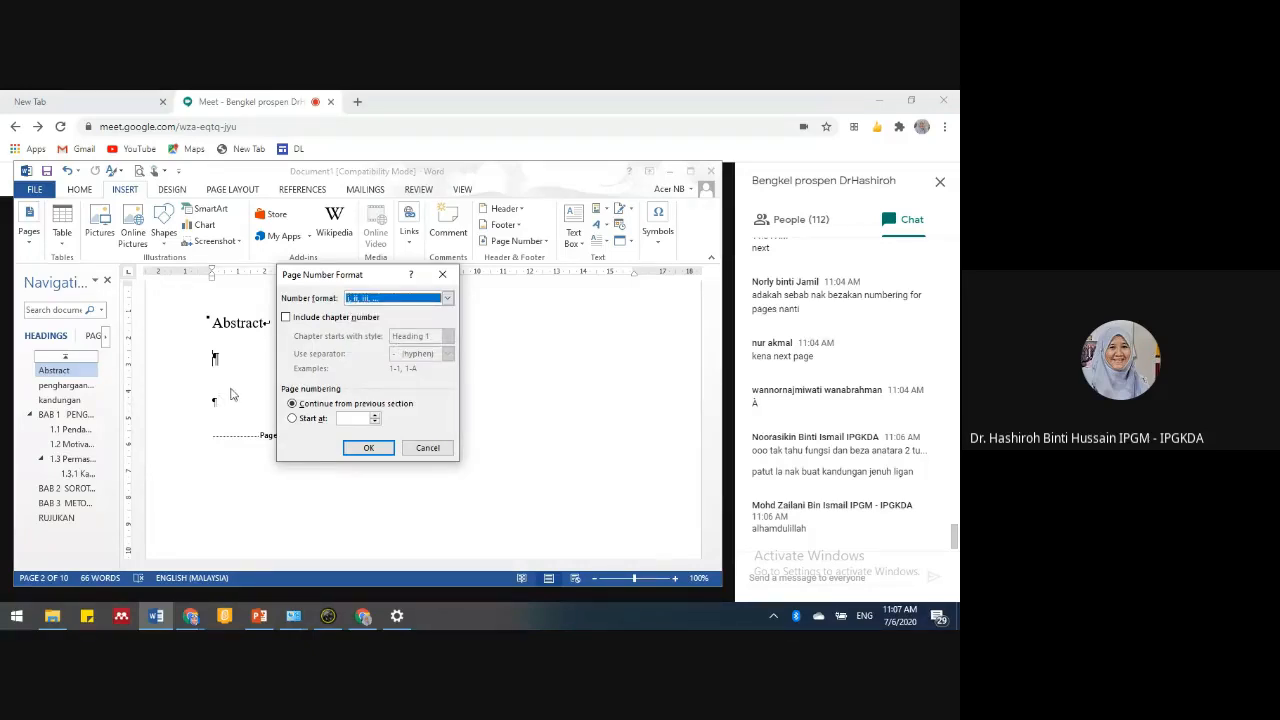
left_click(292, 418)
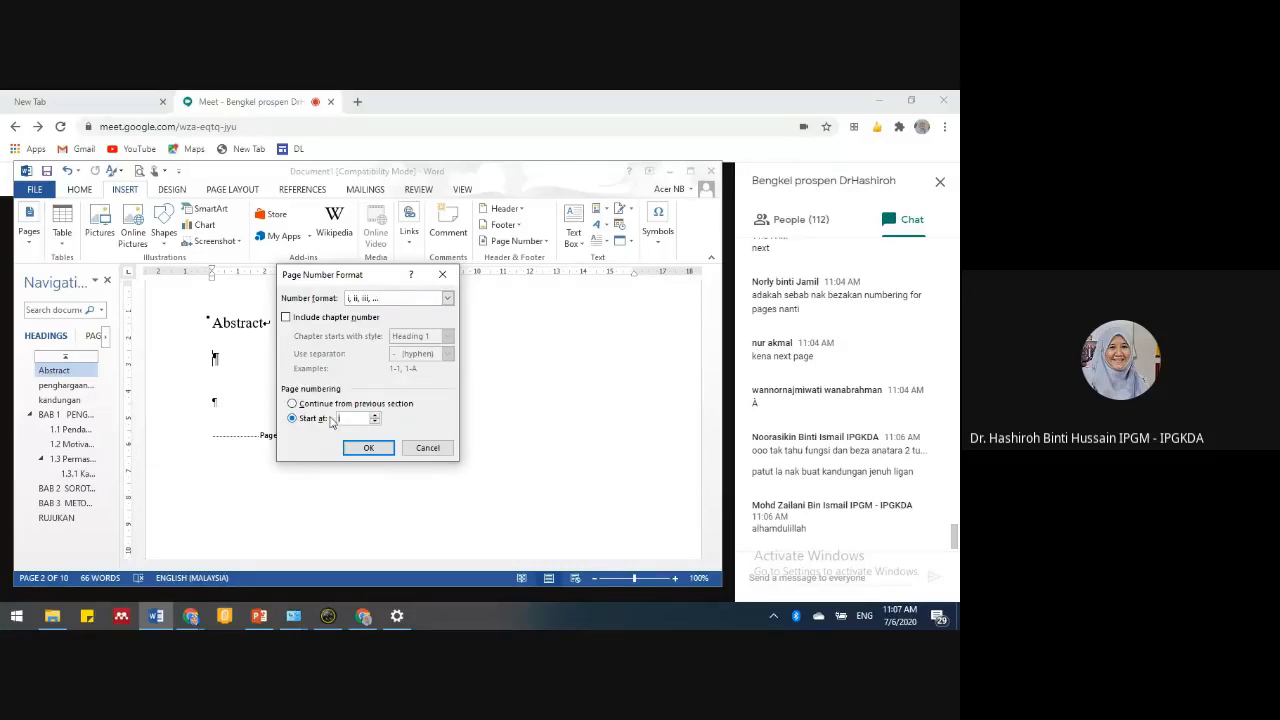
left_click(389, 447)
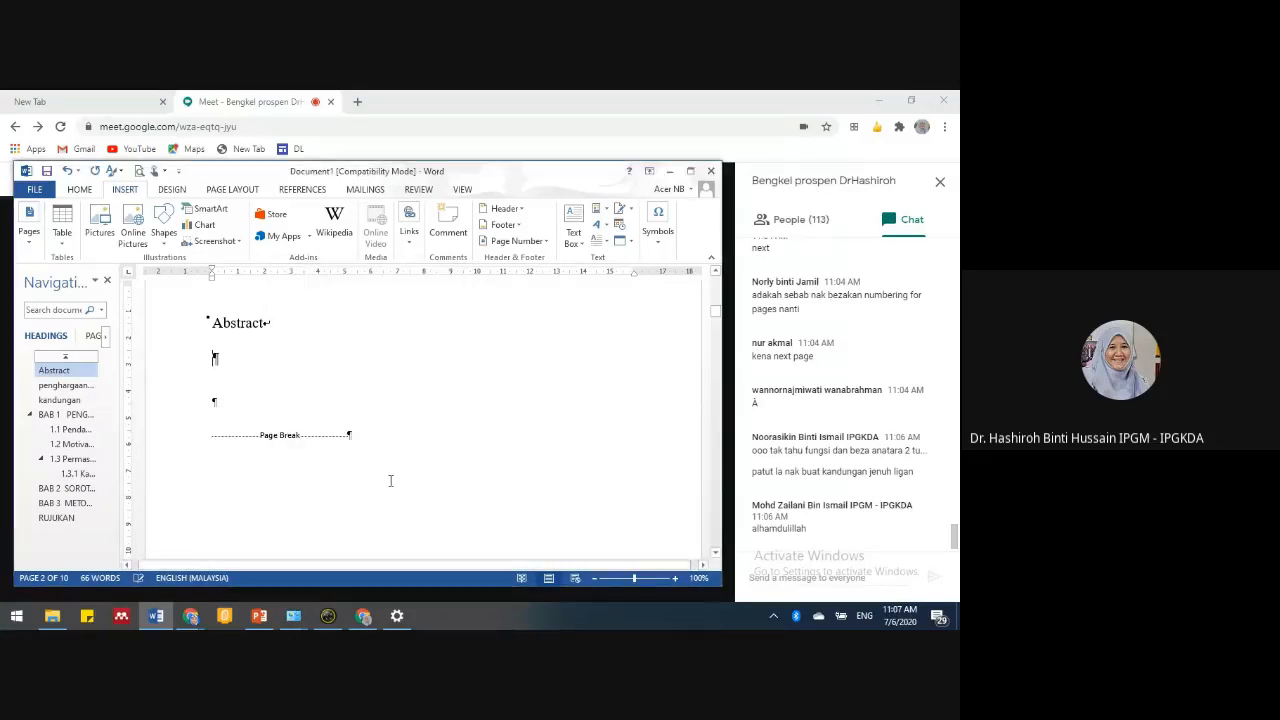
- Check the page number at the foot of the Abstract page and return to the blank line above TAJUK TESIS on the cover
scroll(406, 470, "down", 5)
scroll(409, 467, "down", 1)
scroll(420, 430, "up", 2)
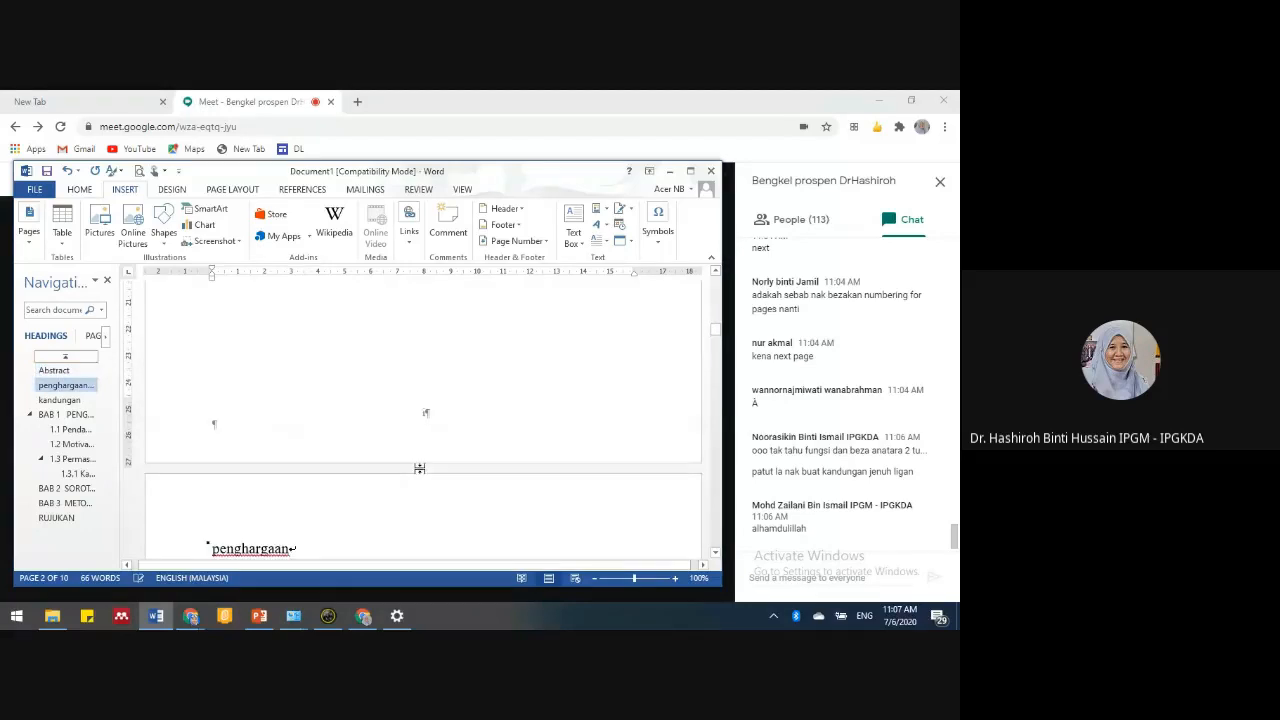
scroll(420, 405, "up", 10)
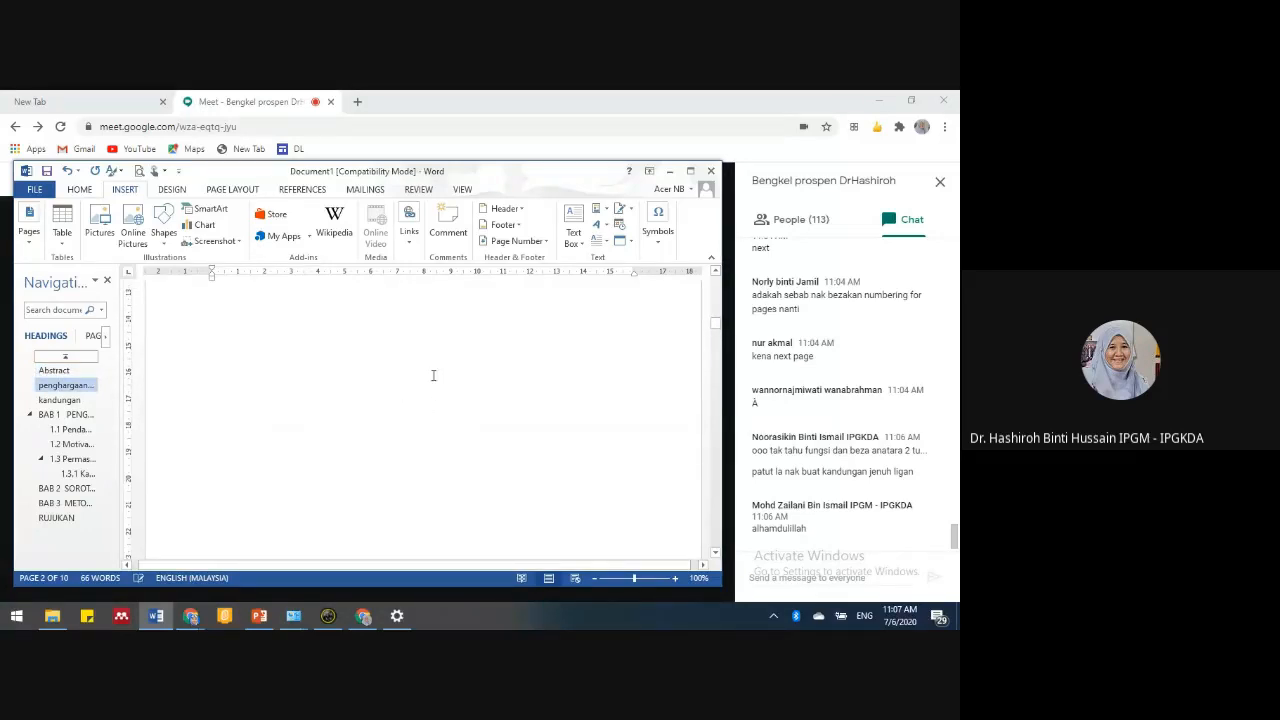
scroll(406, 383, "up", 10)
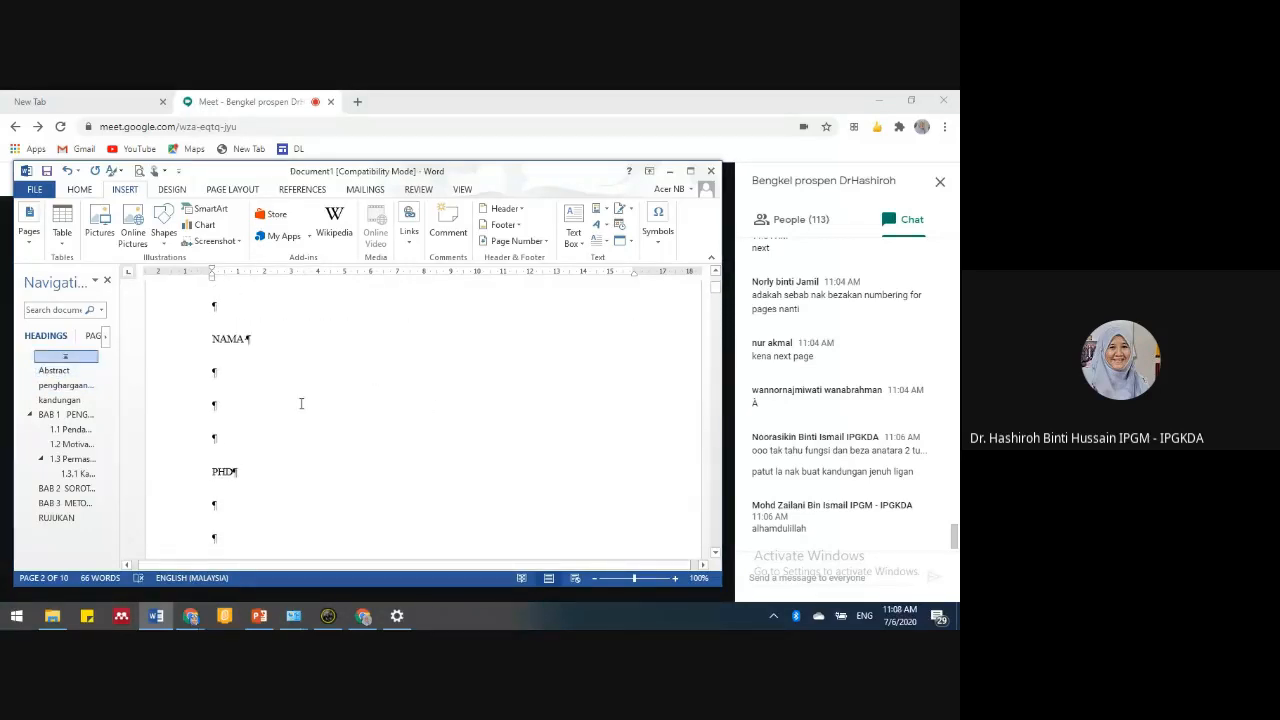
left_click(297, 401)
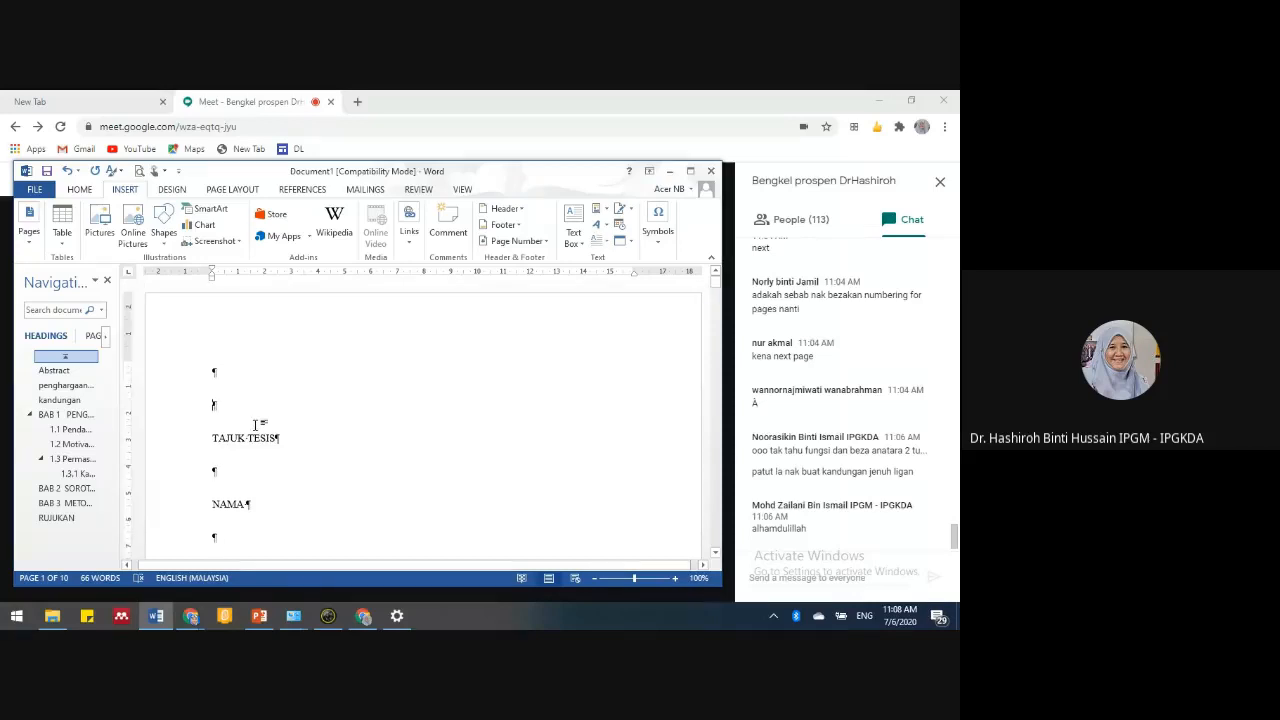
- Check the cover section's page number format settings and close them without changes
scroll(274, 449, "down", 5)
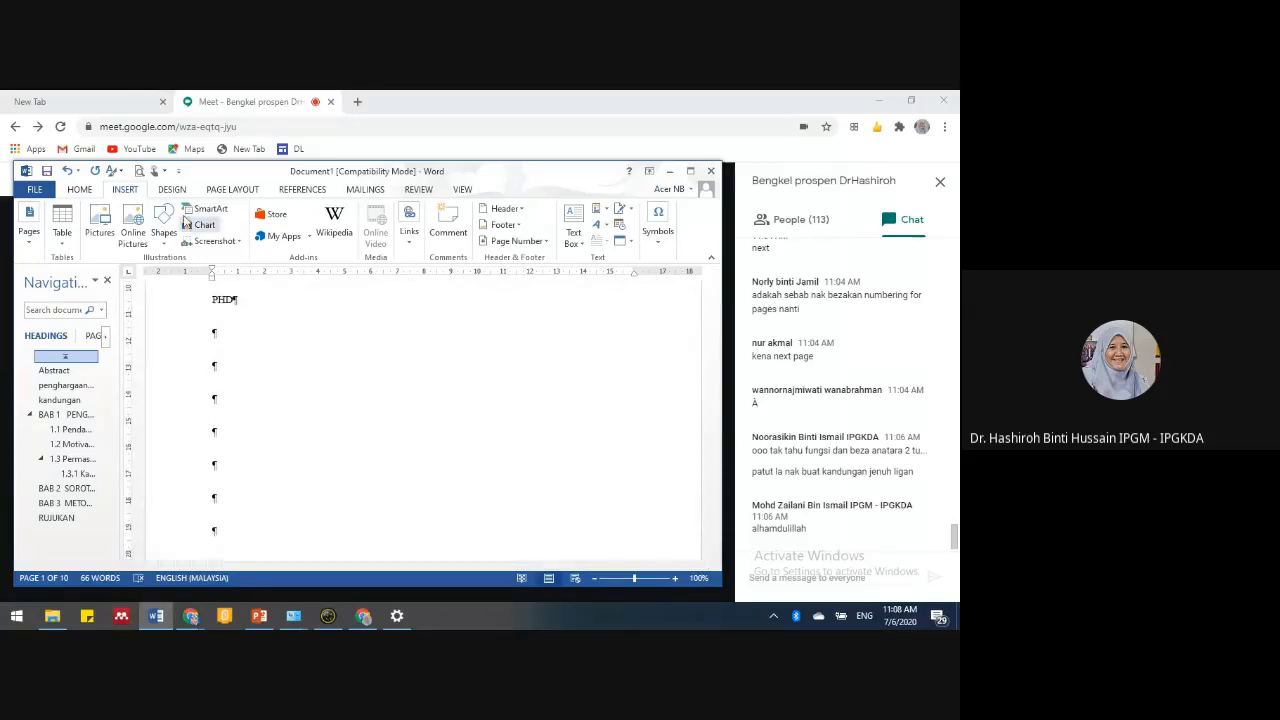
left_click(462, 189)
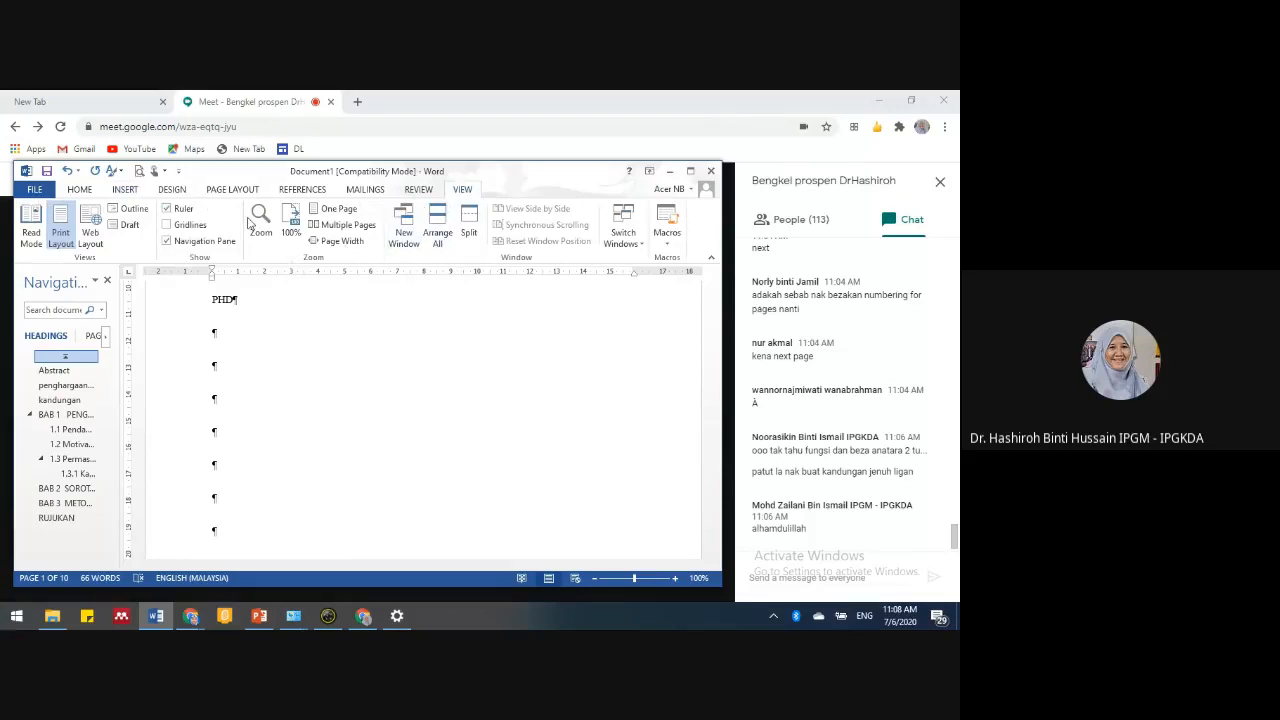
left_click(125, 190)
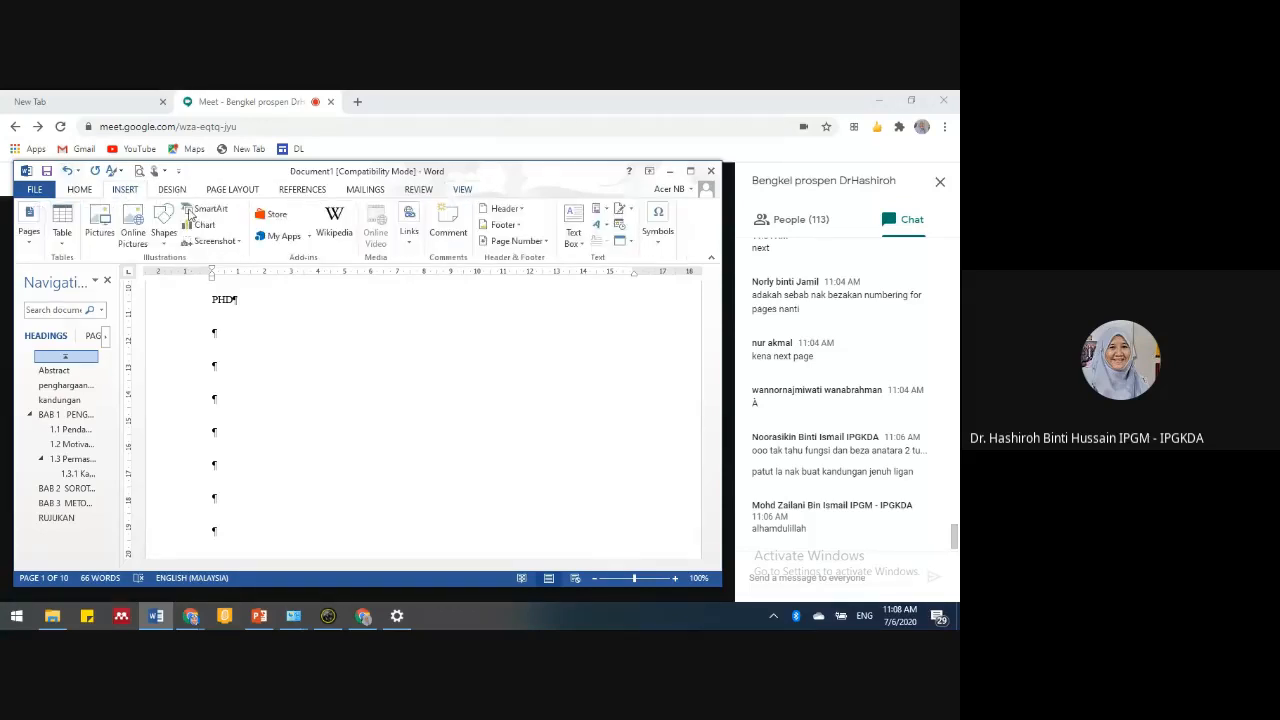
left_click(522, 212)
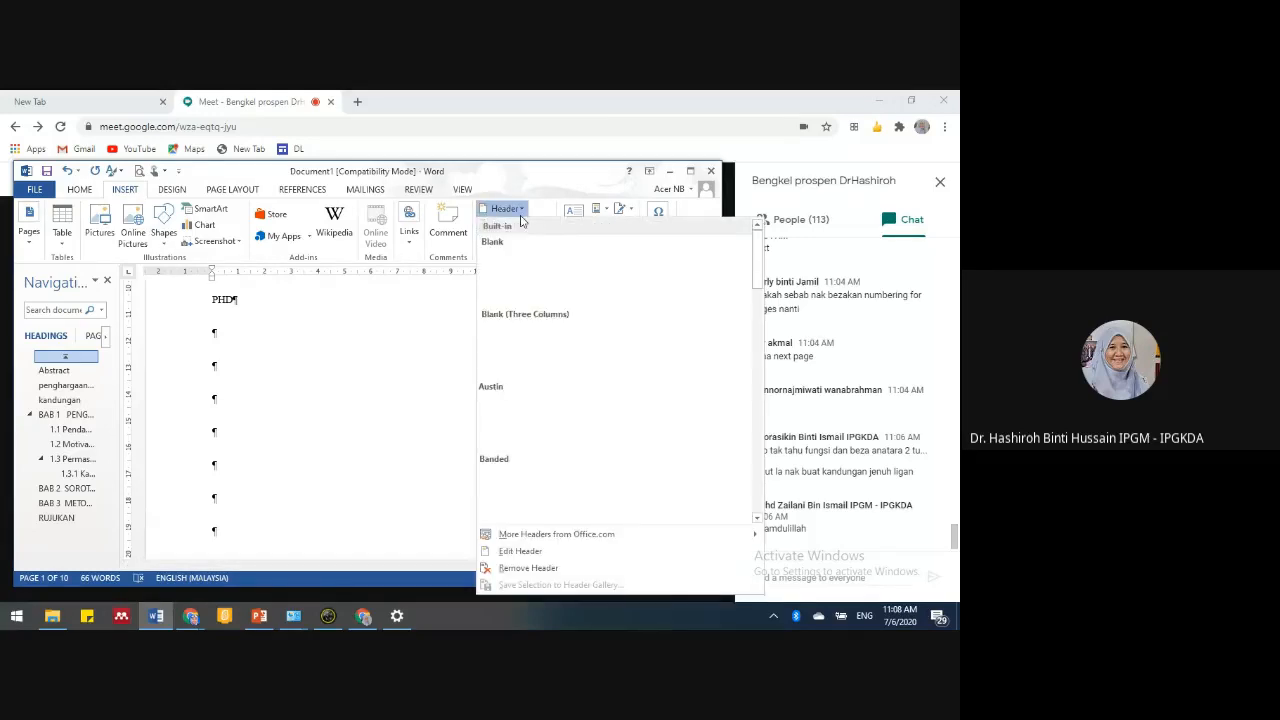
left_click(416, 287)
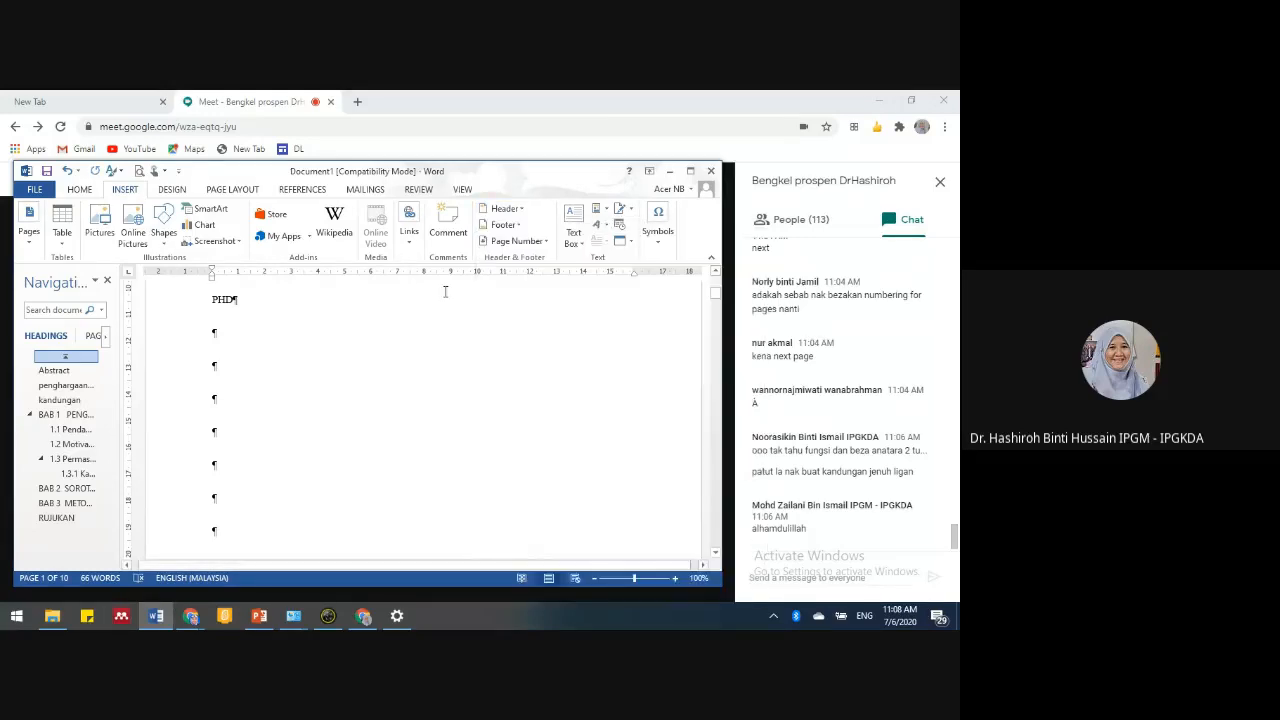
left_click(550, 242)
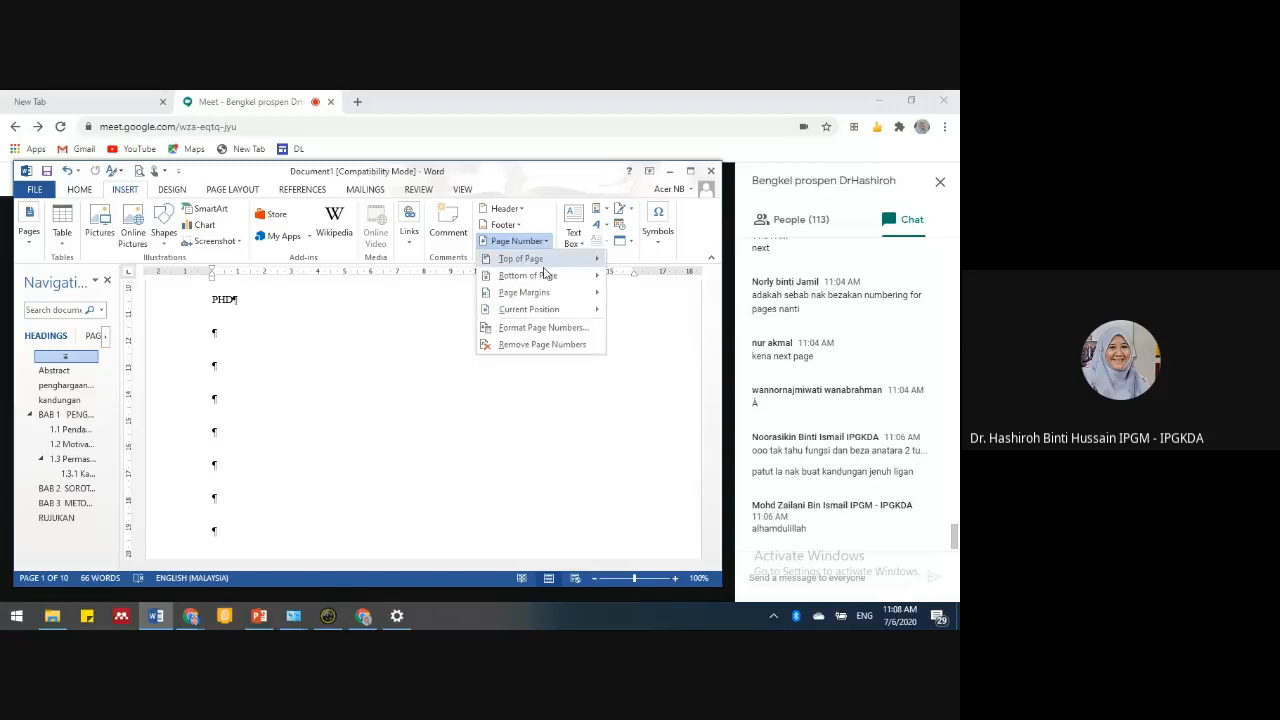
left_click(528, 326)
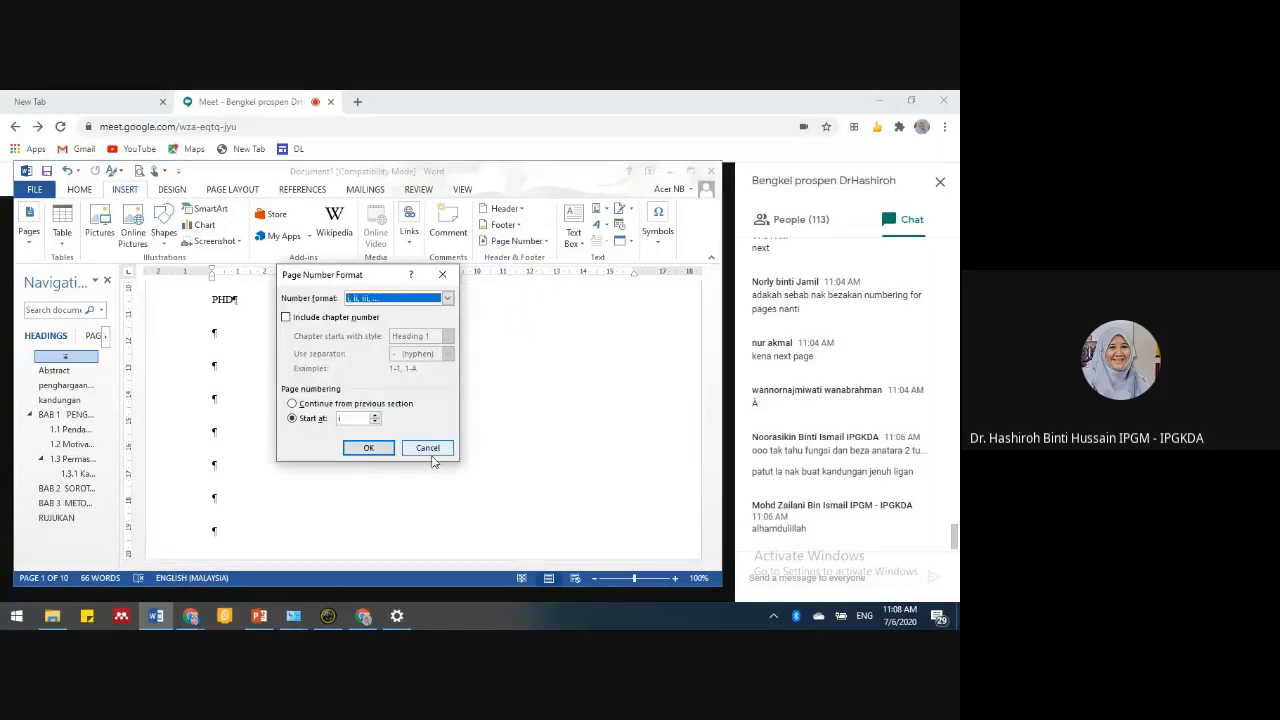
left_click(426, 448)
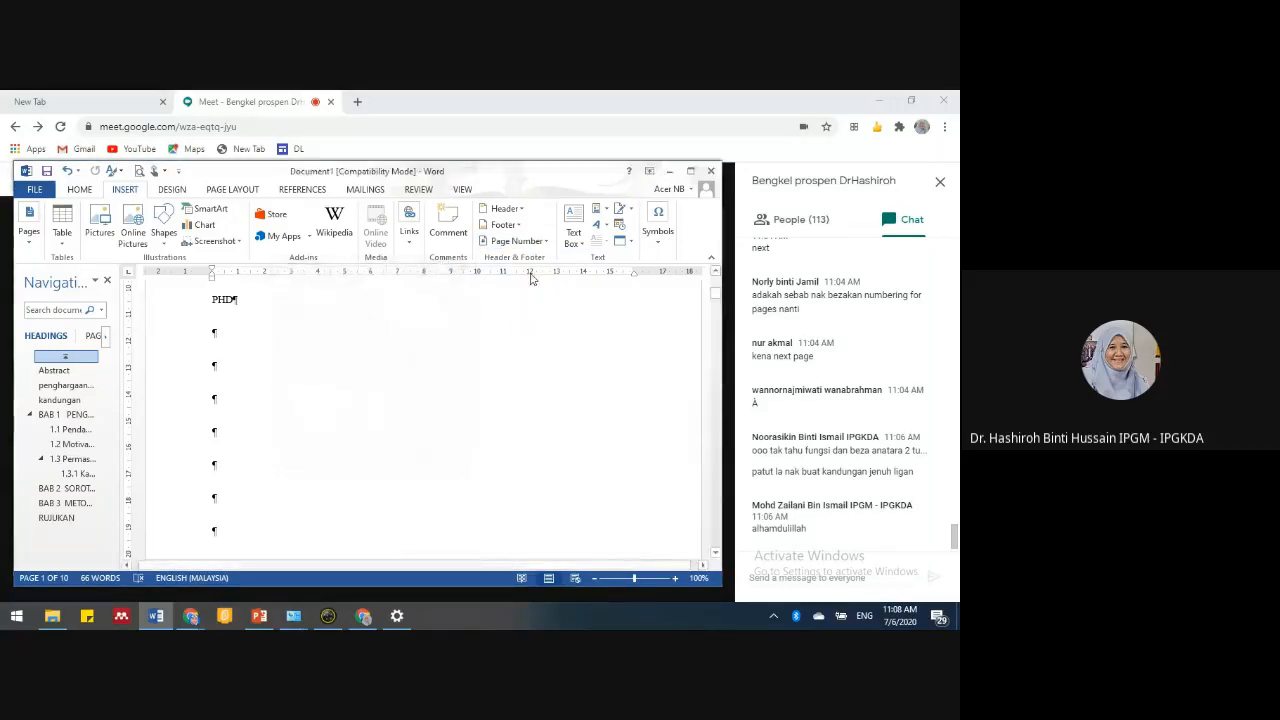
- Open the cover page's footer to check its Different First Page option and close header and footer editing
left_click(516, 225)
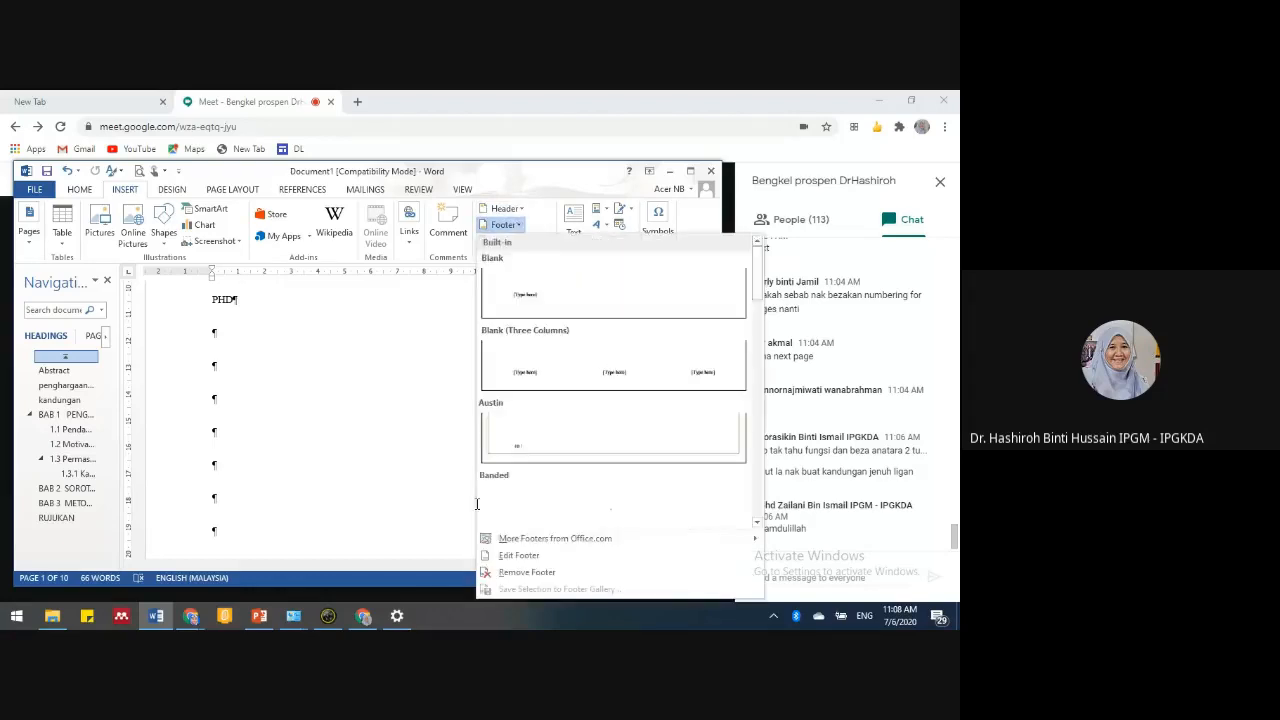
left_click(504, 553)
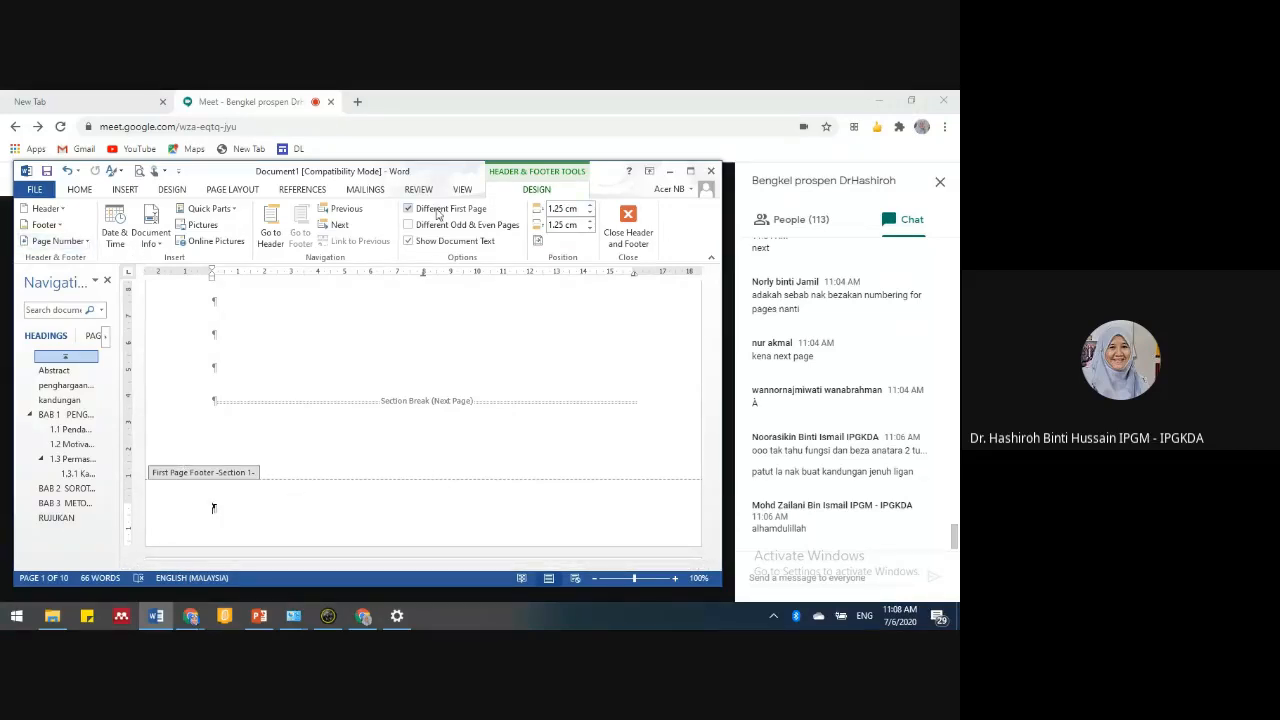
left_click(628, 230)
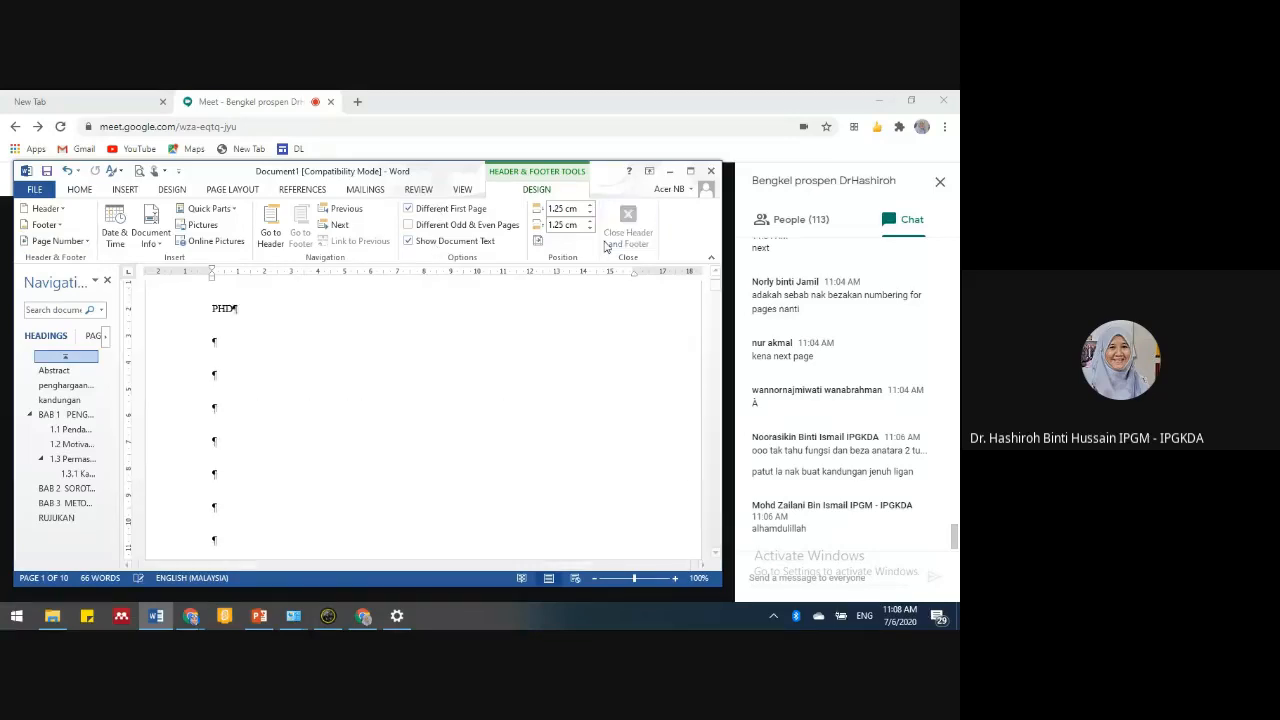
- Review the page number format of the Abstract page's section, keeping i, ii, iii with numbering starting at i
scroll(400, 462, "down", 1)
scroll(400, 462, "down", 3)
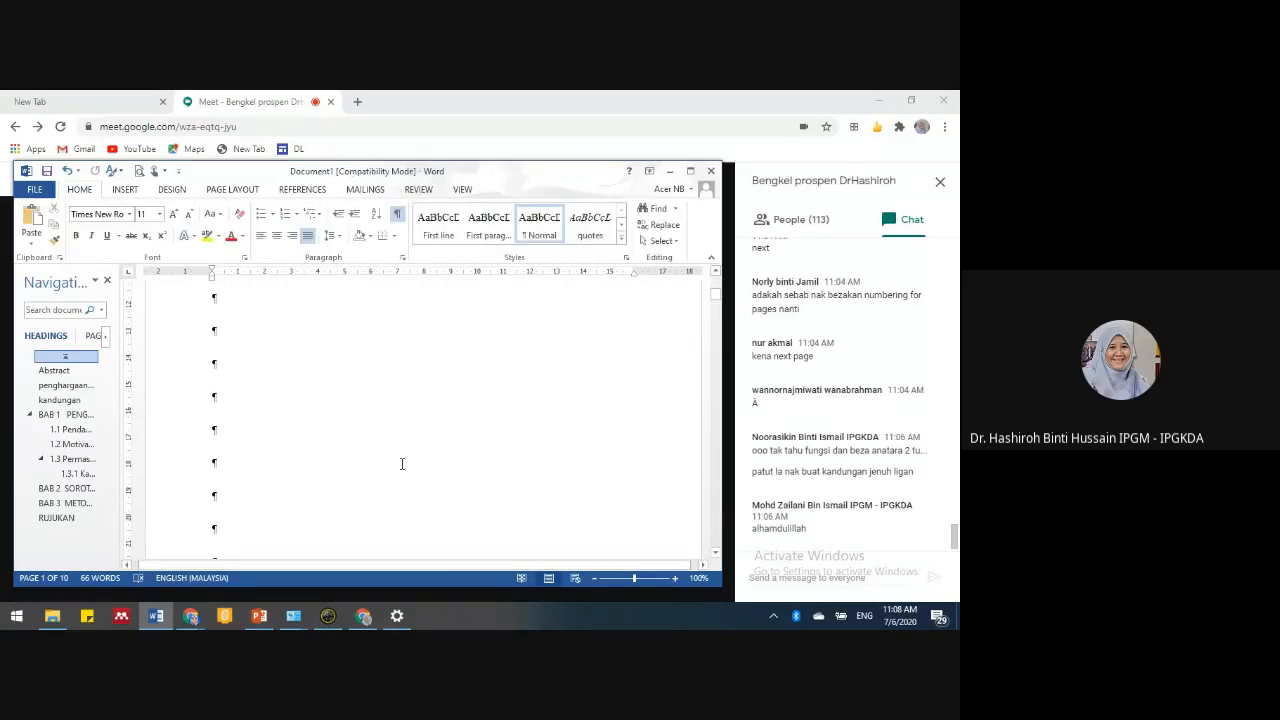
scroll(332, 425, "down", 5)
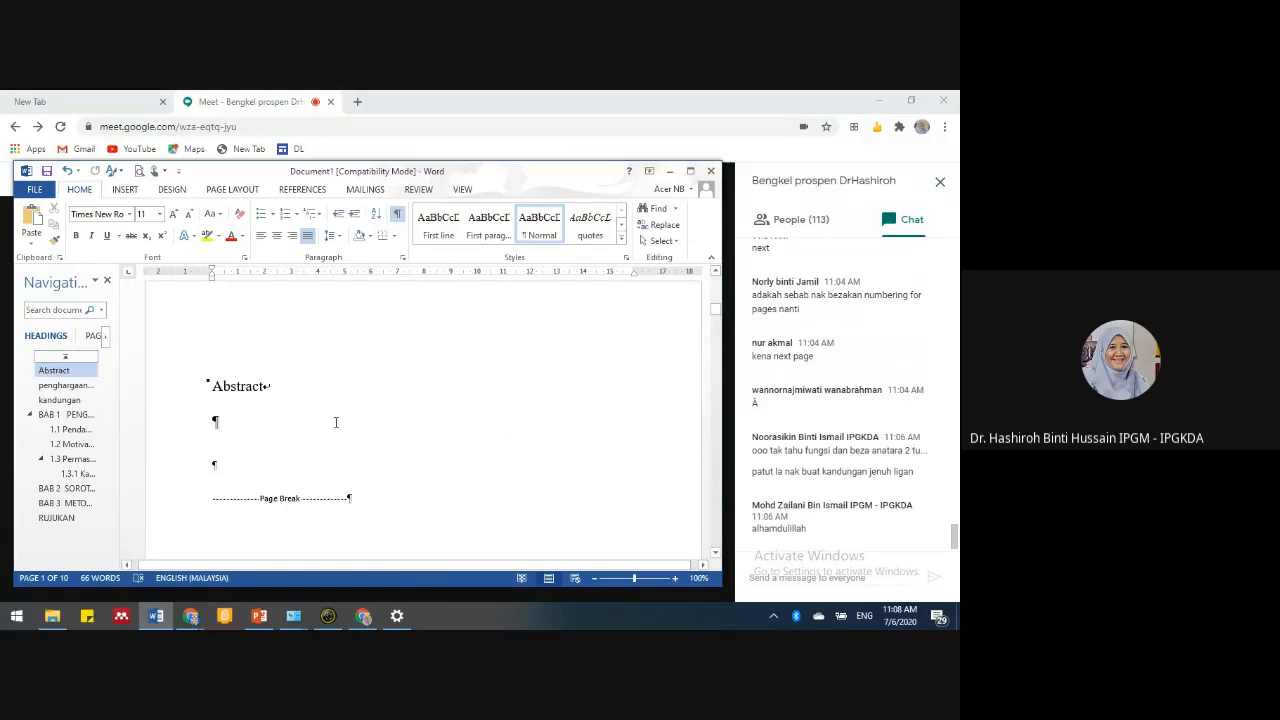
scroll(334, 423, "up", 2)
left_click(251, 390)
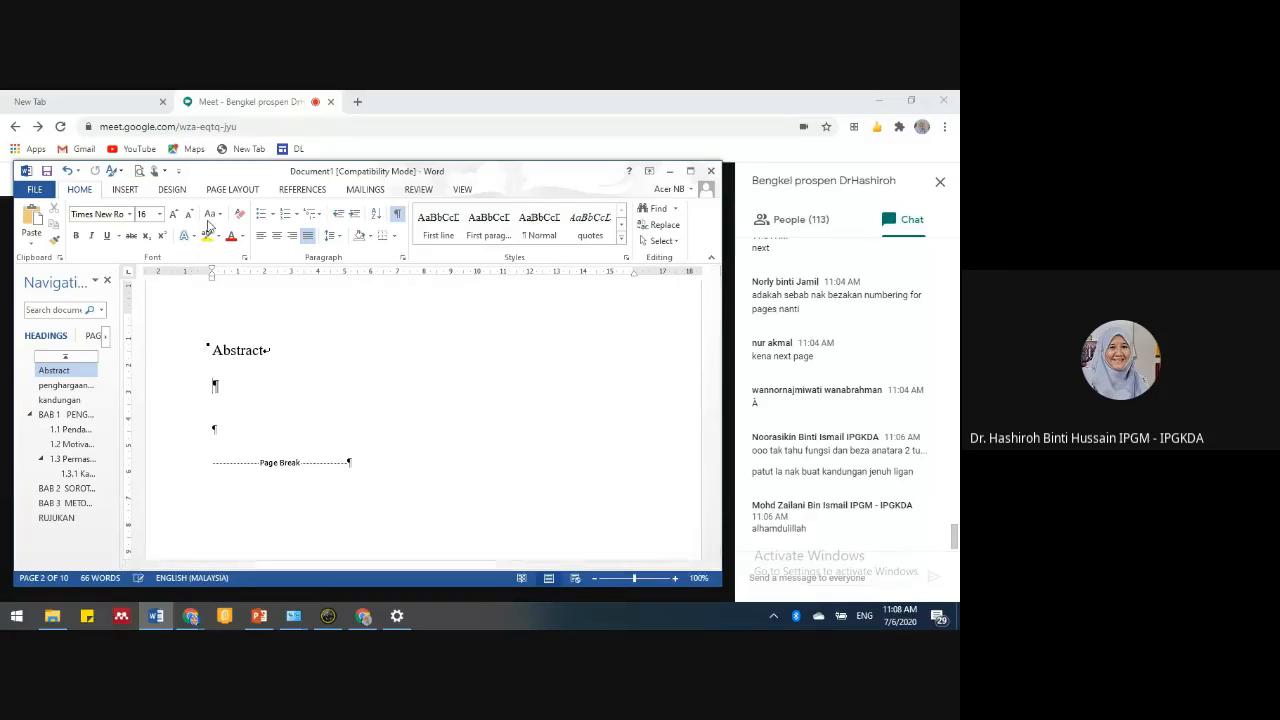
left_click(124, 189)
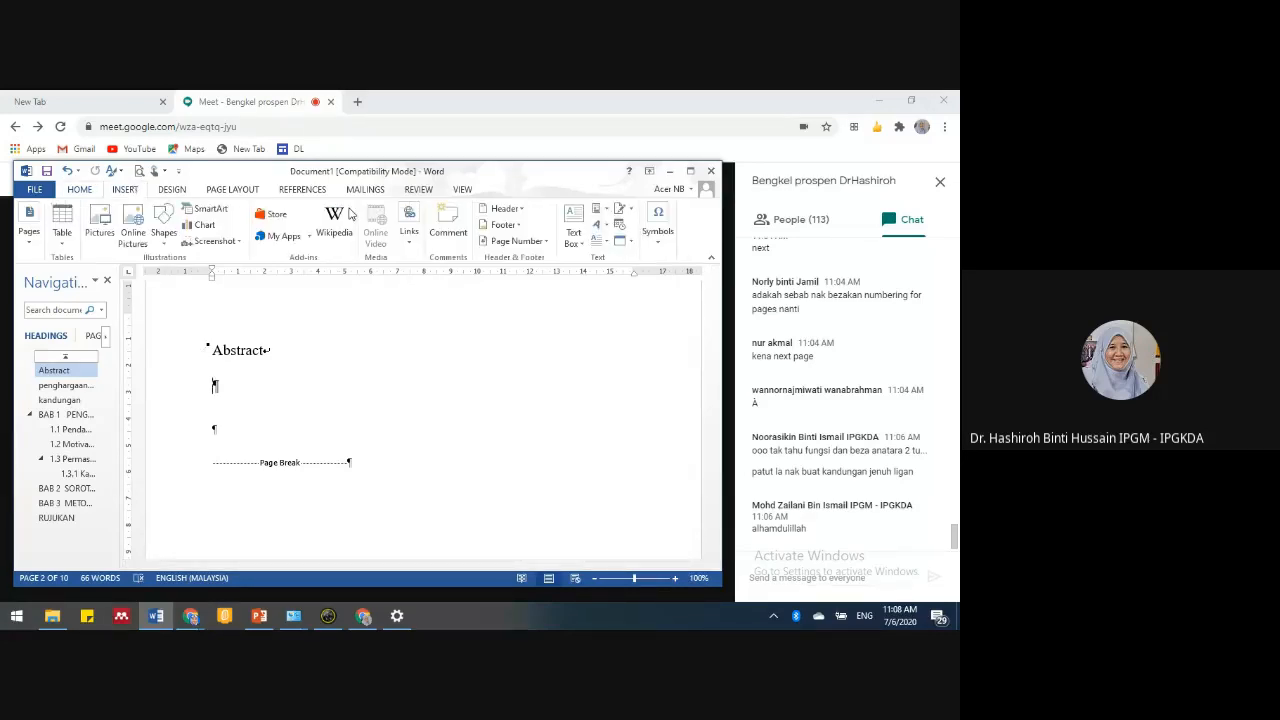
left_click(546, 240)
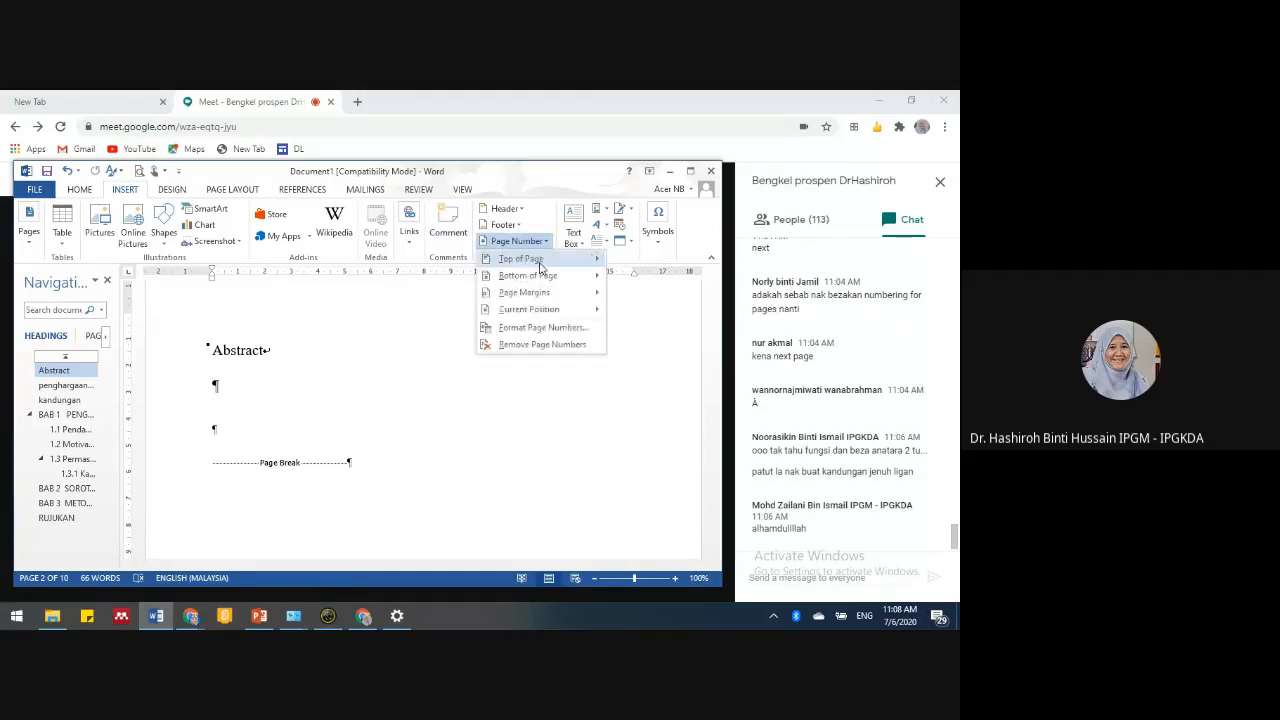
left_click(545, 331)
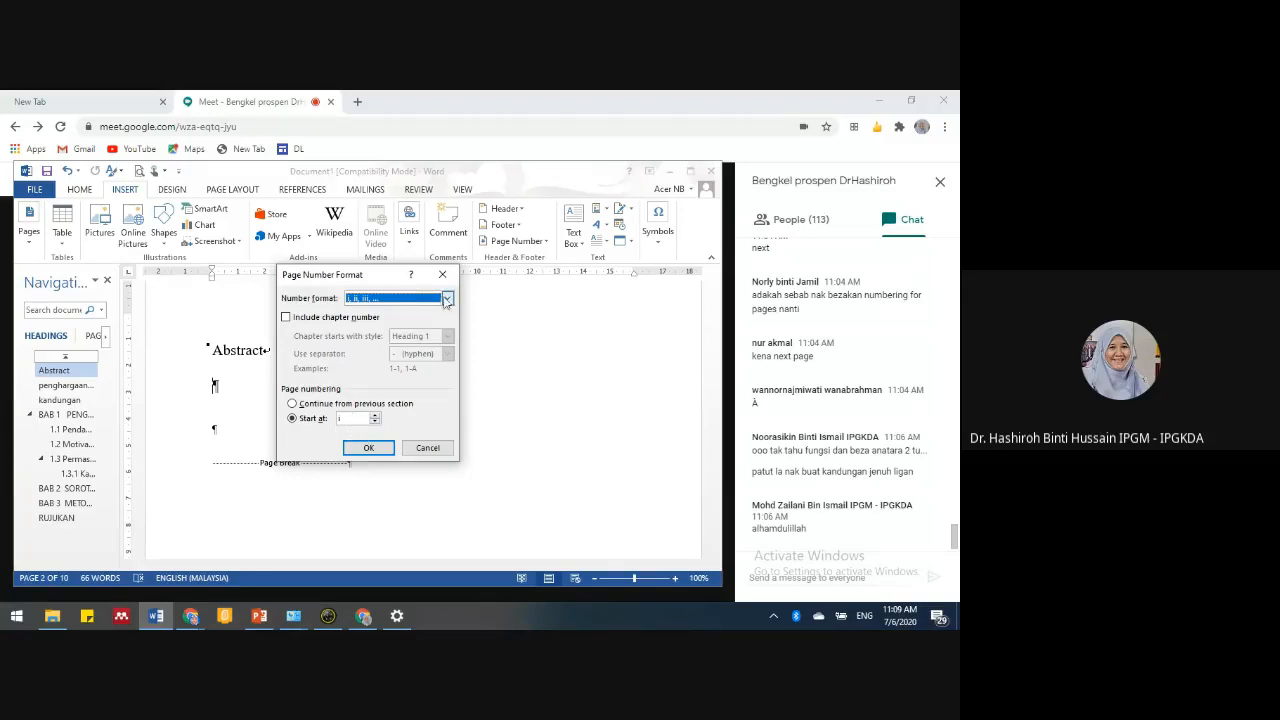
left_click(367, 449)
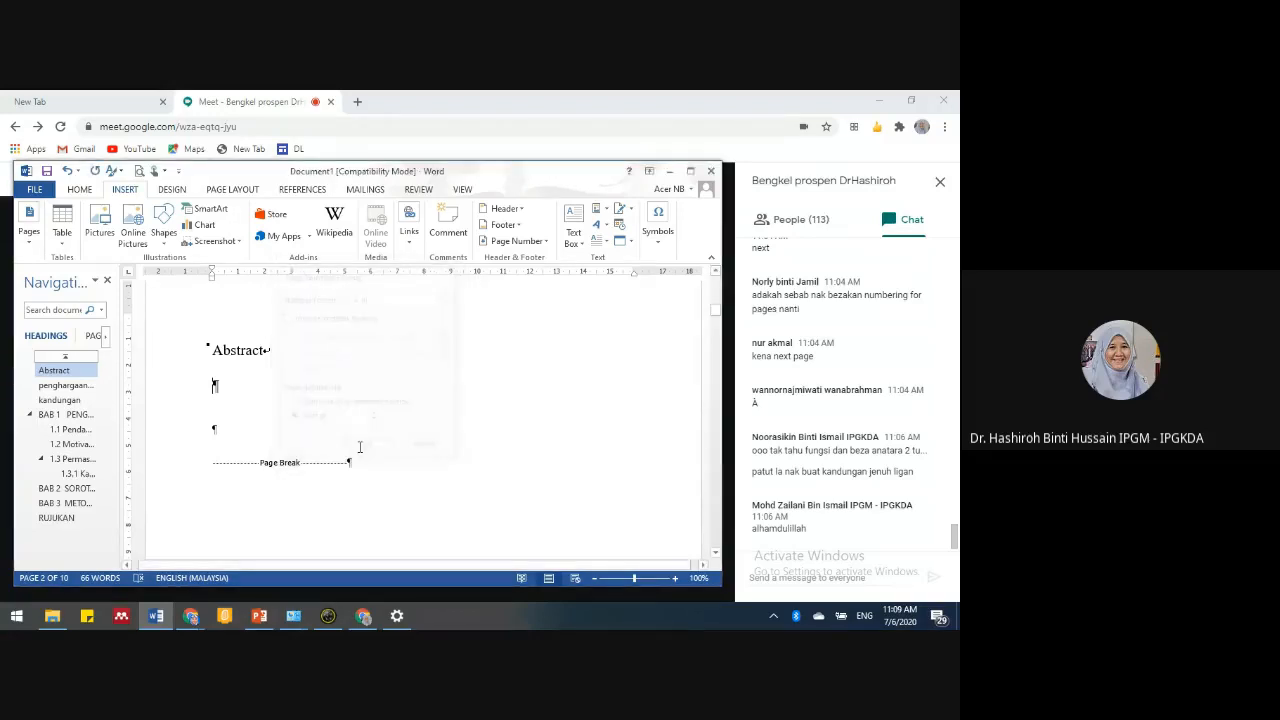
- Check the page numbers at the foot of the pages from Abstract through the first page of BAB 1
scroll(329, 414, "down", 3)
scroll(329, 414, "up", 1)
scroll(332, 404, "down", 2)
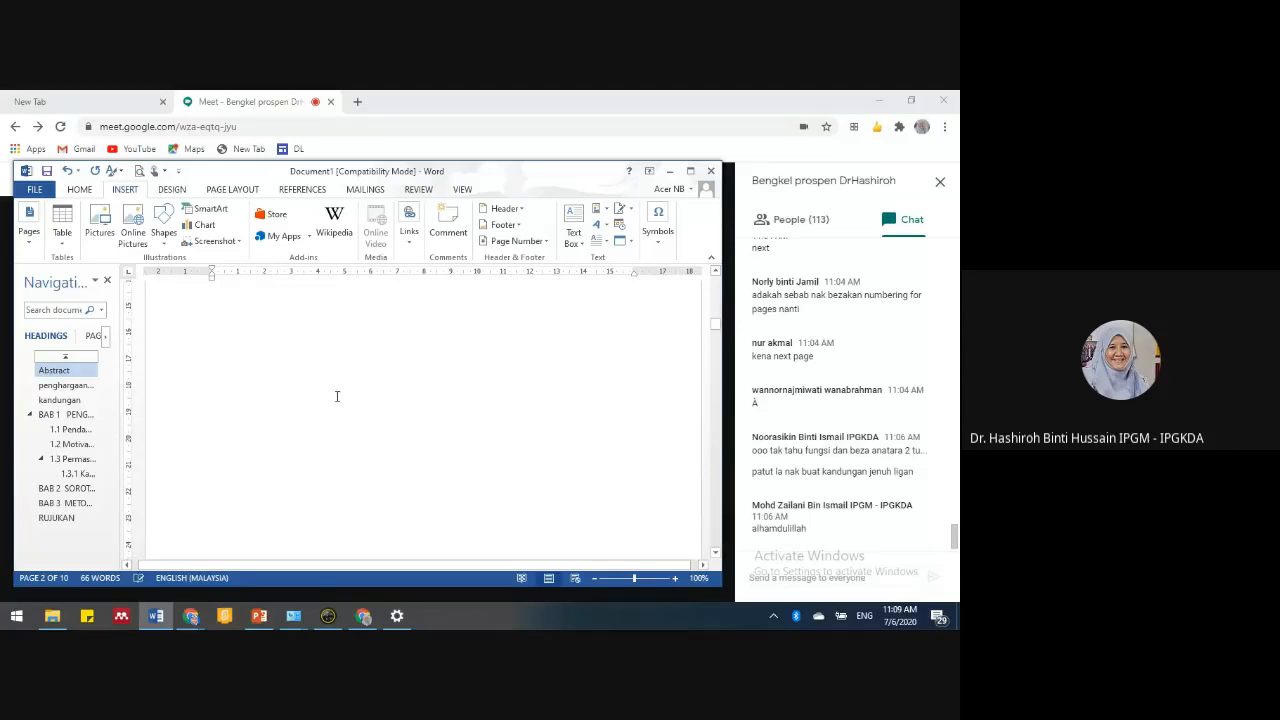
scroll(337, 400, "down", 5)
scroll(454, 376, "down", 6)
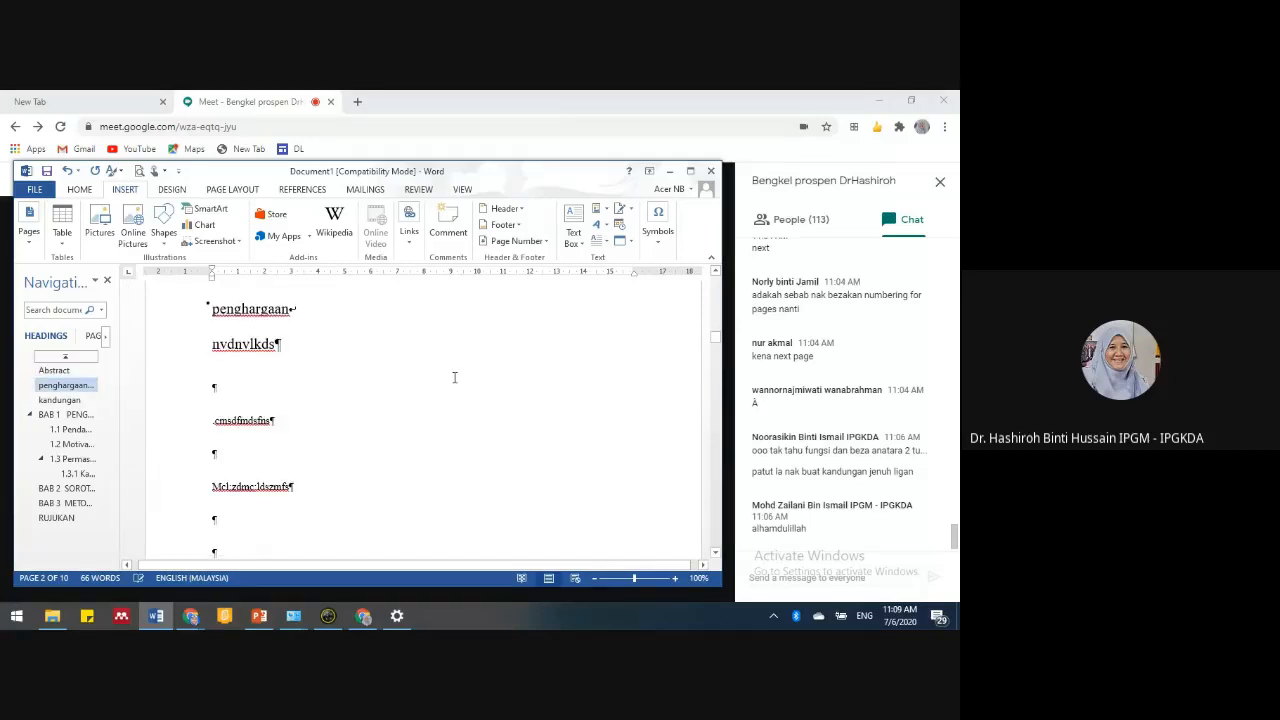
scroll(454, 376, "up", 3)
scroll(454, 376, "down", 8)
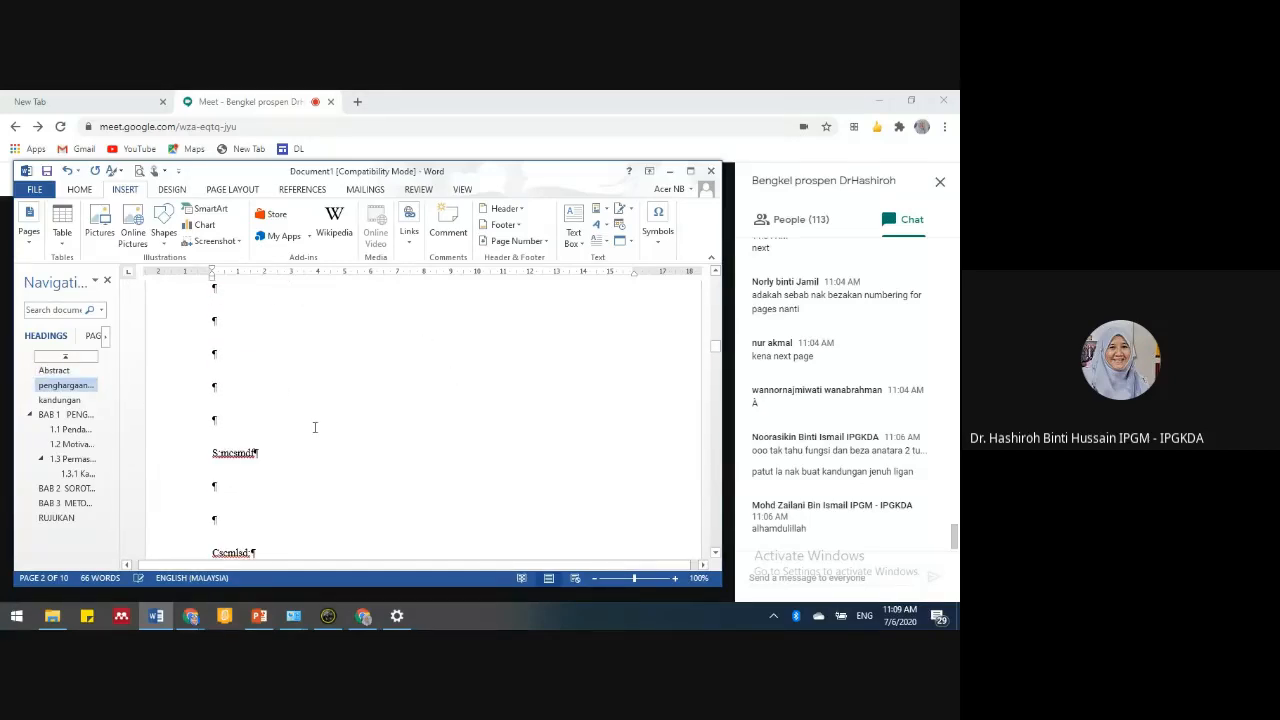
scroll(453, 482, "down", 2)
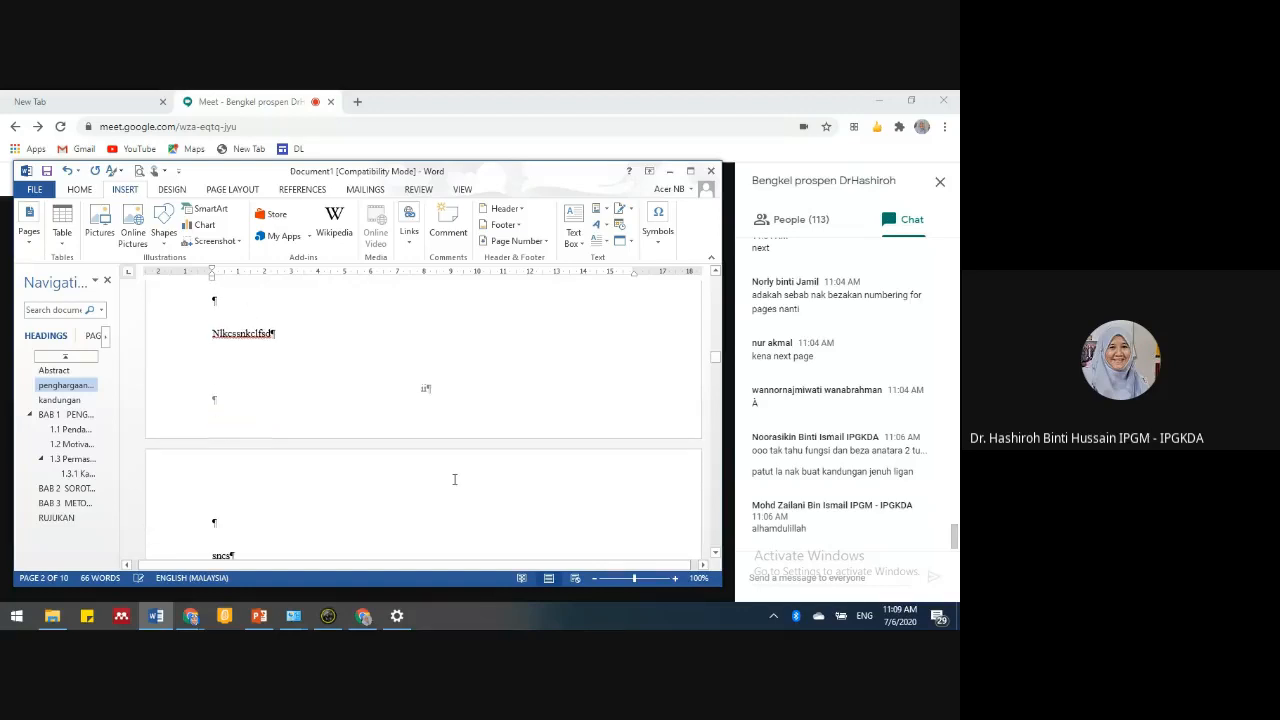
scroll(454, 476, "down", 8)
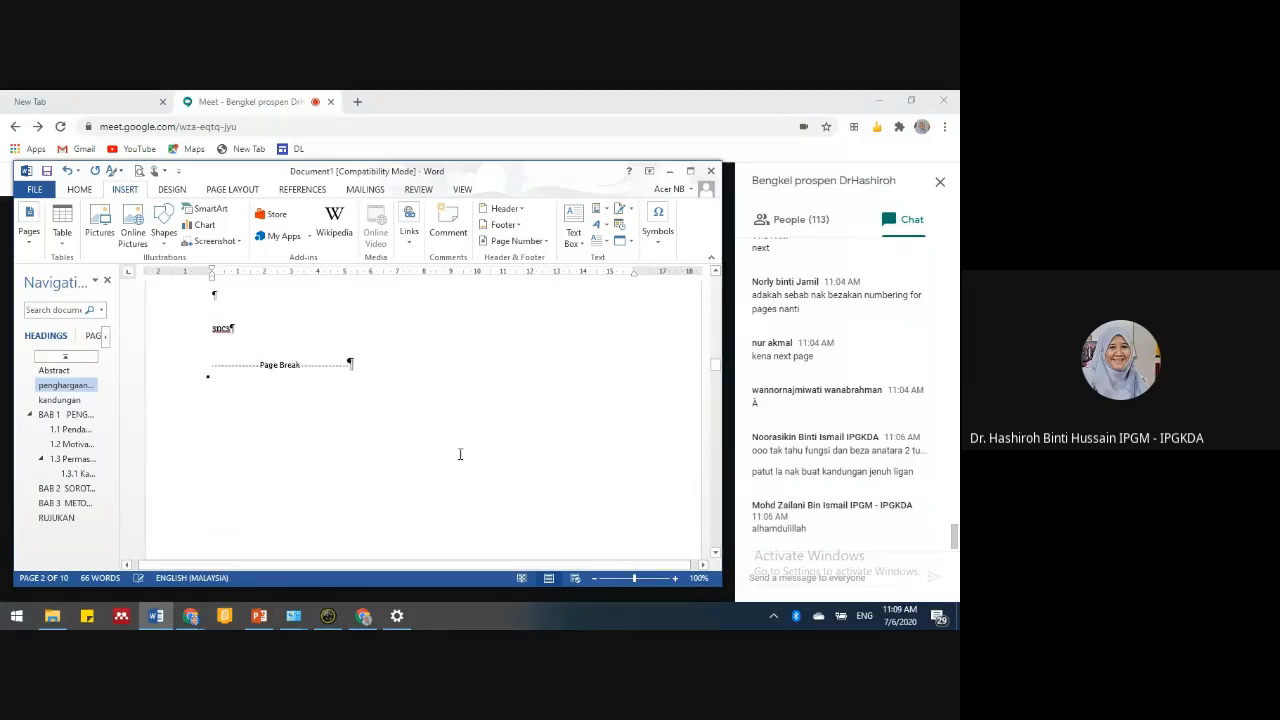
scroll(461, 441, "down", 8)
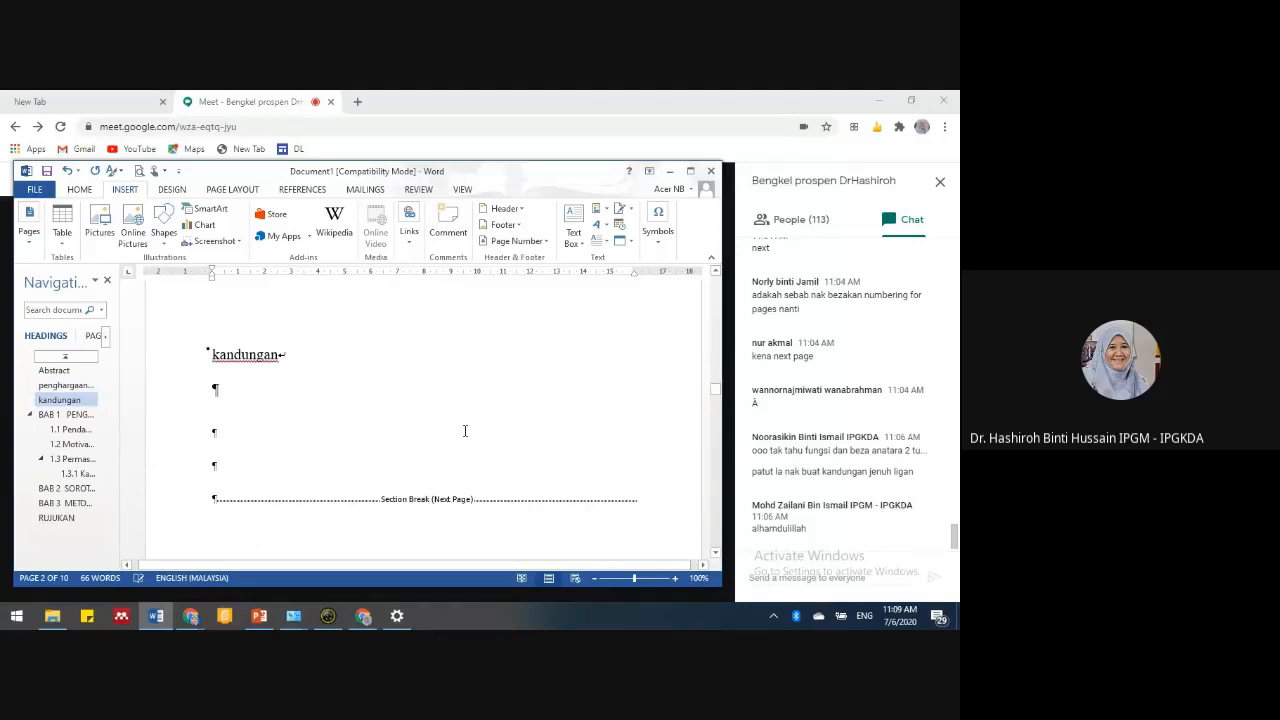
scroll(403, 410, "down", 4)
scroll(401, 400, "up", 4)
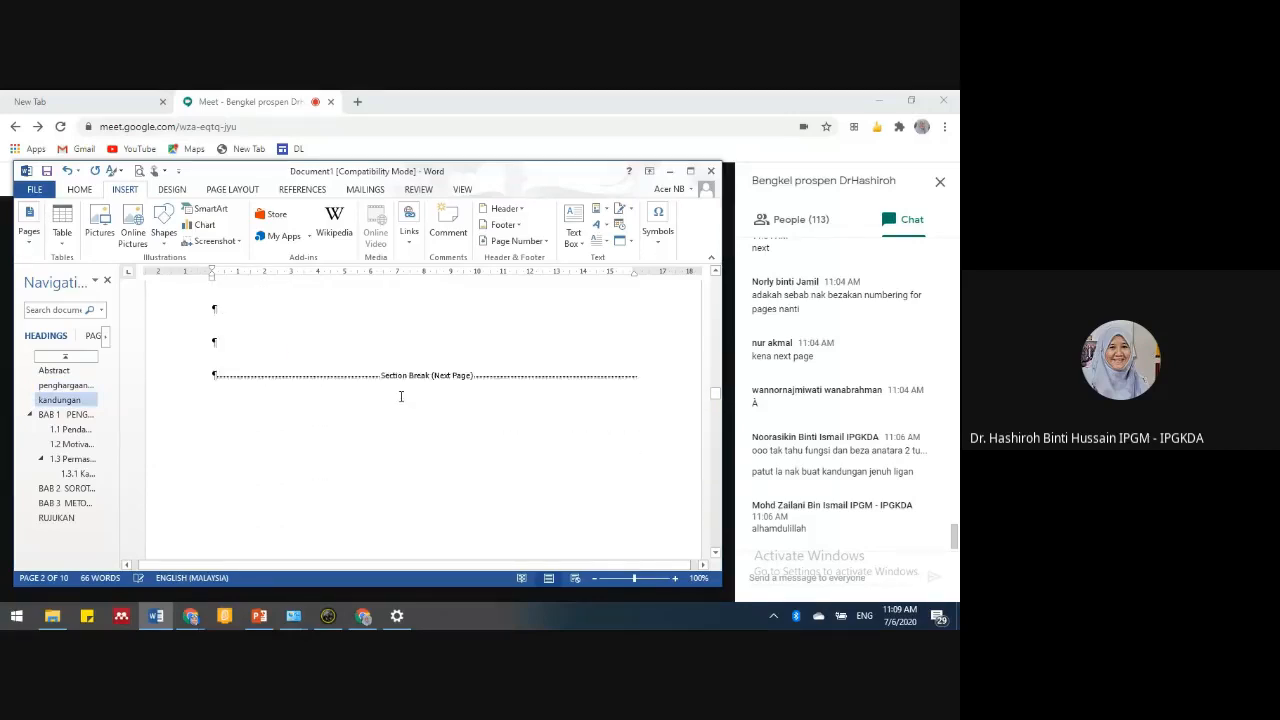
scroll(400, 396, "down", 1)
scroll(400, 390, "down", 2)
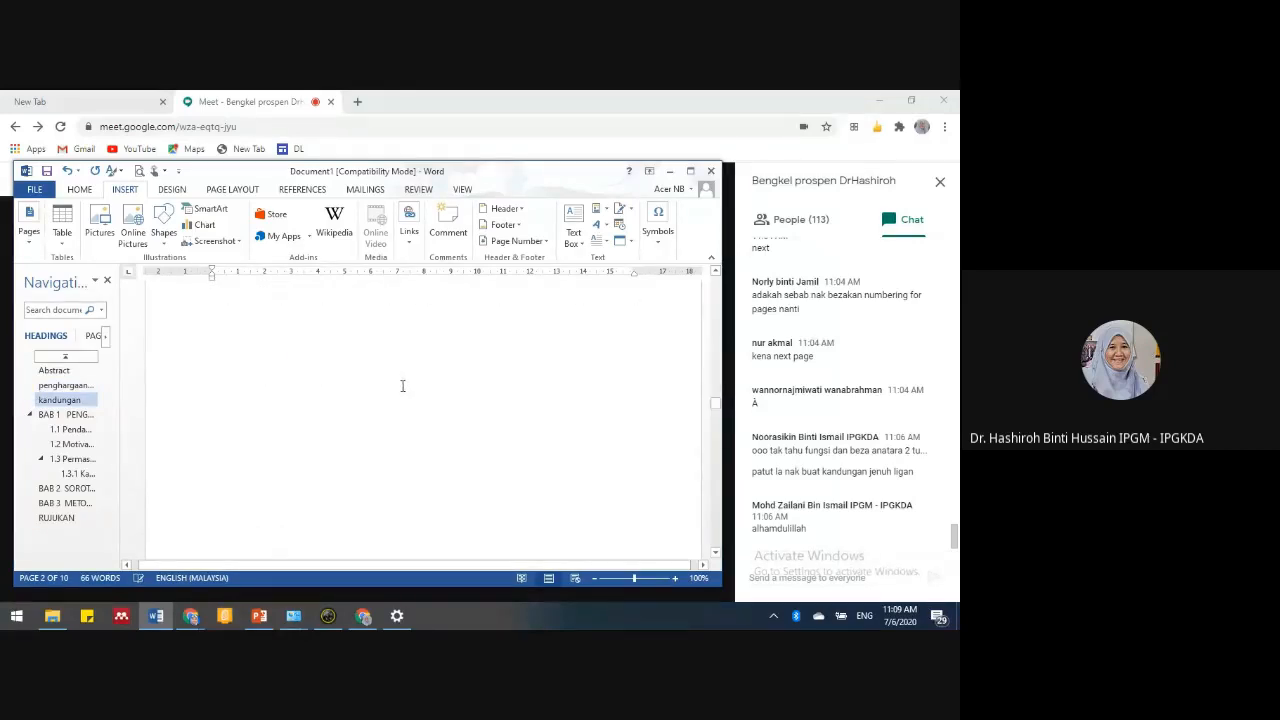
scroll(405, 405, "down", 3)
scroll(431, 436, "down", 10)
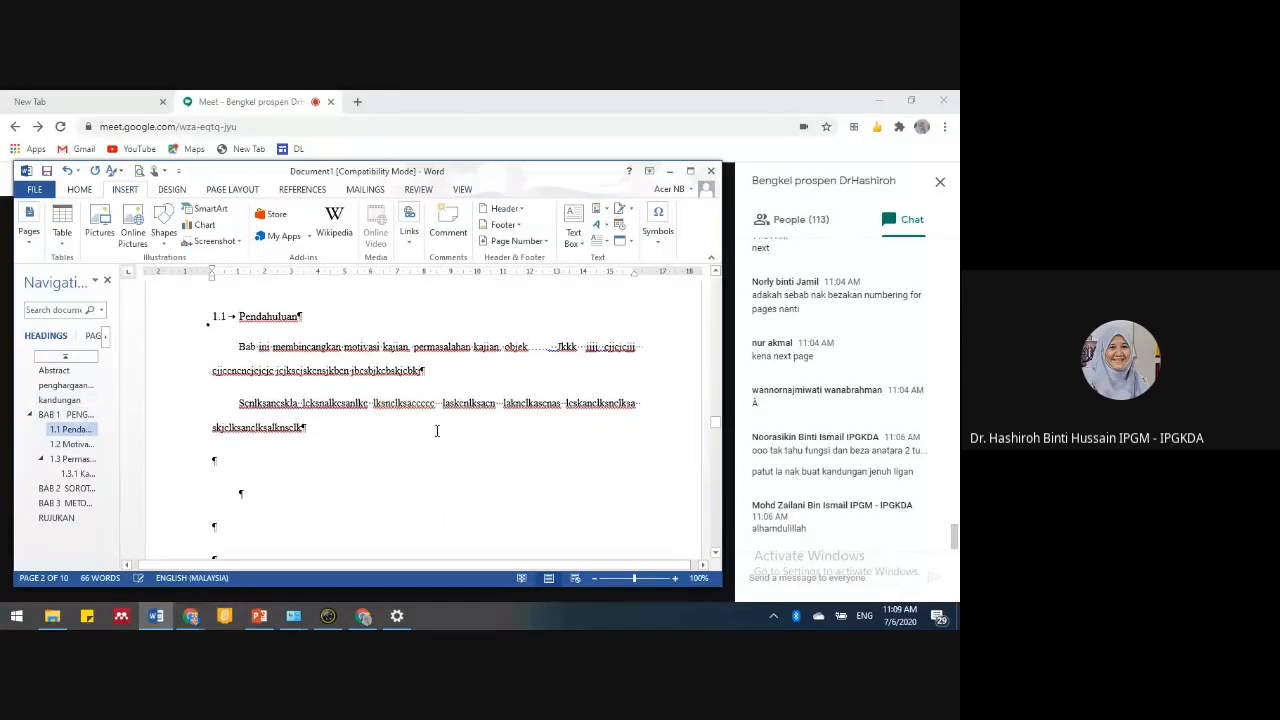
scroll(437, 429, "down", 5)
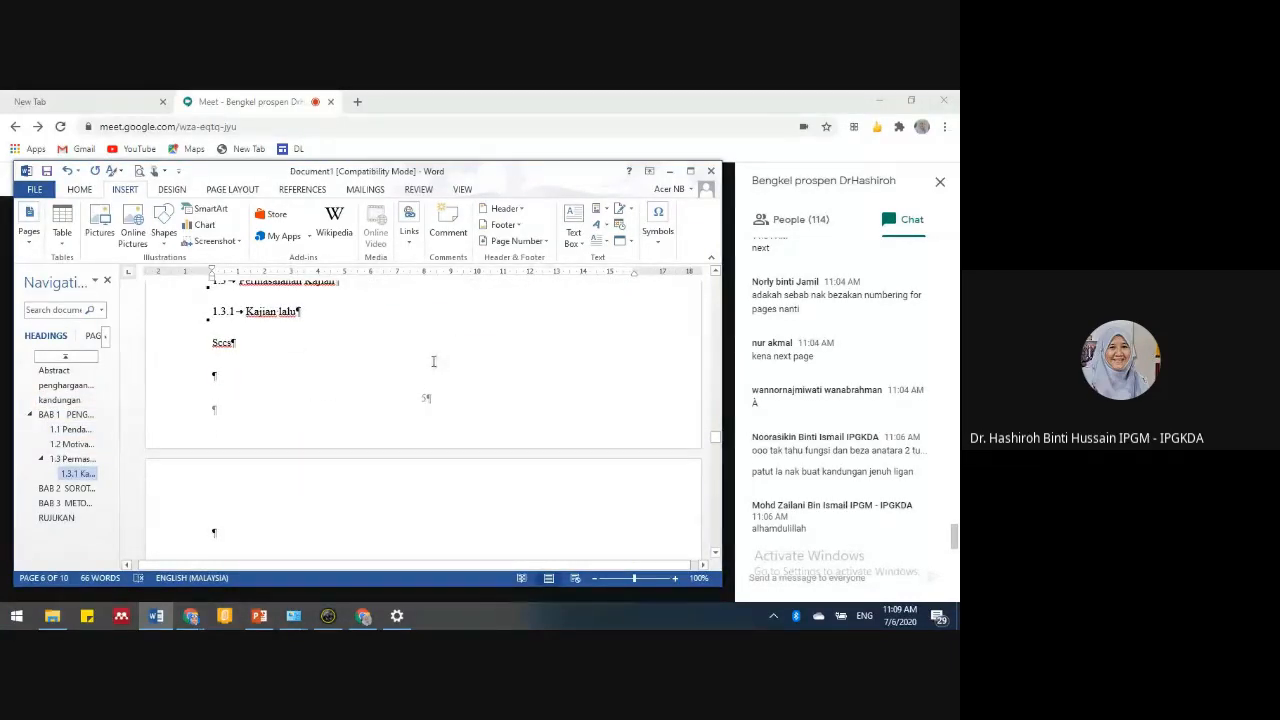
- Set the BAB 1 section's page numbering to start at 1 and check the number at the foot of its first page
scroll(440, 370, "up", 1)
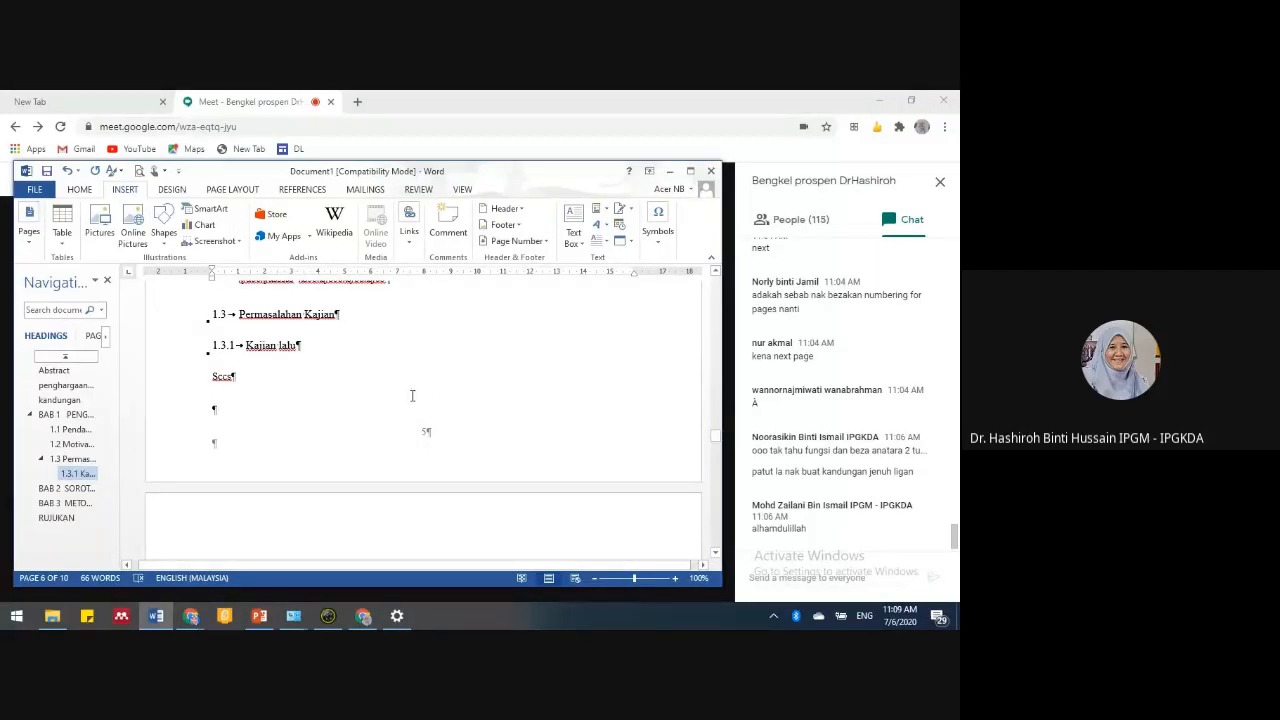
scroll(403, 397, "up", 2)
scroll(403, 397, "up", 4)
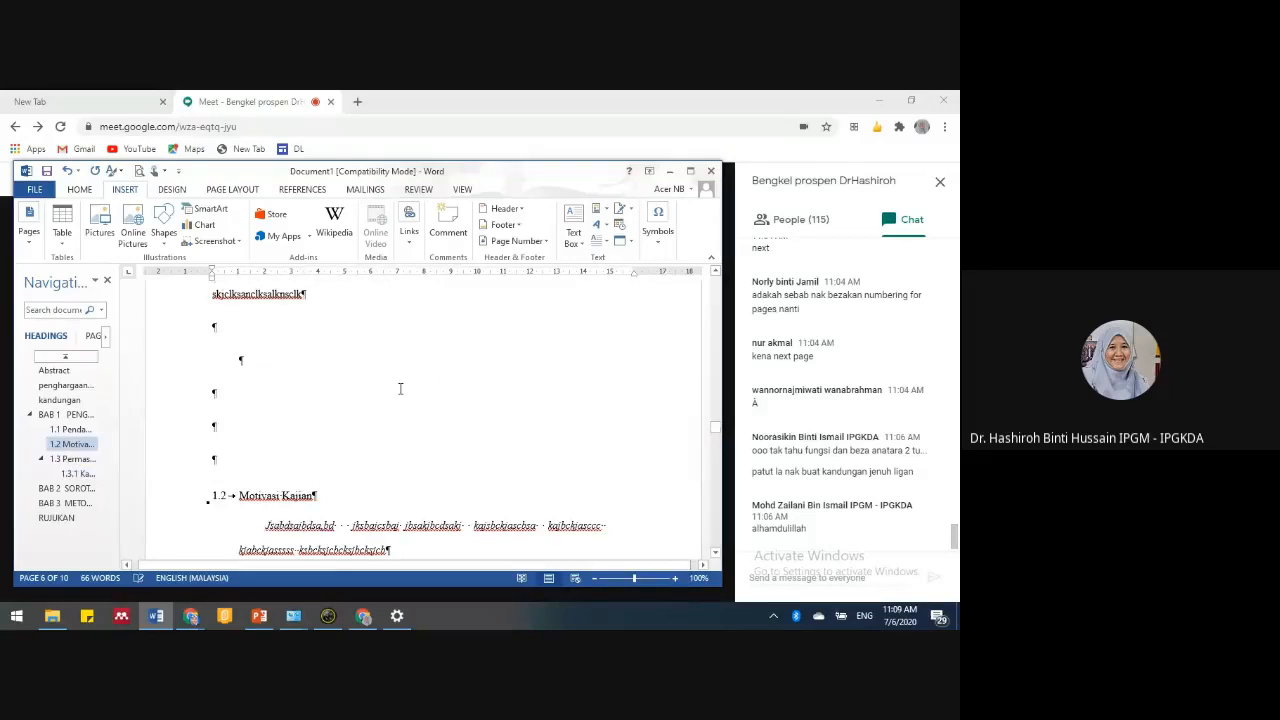
scroll(400, 388, "up", 5)
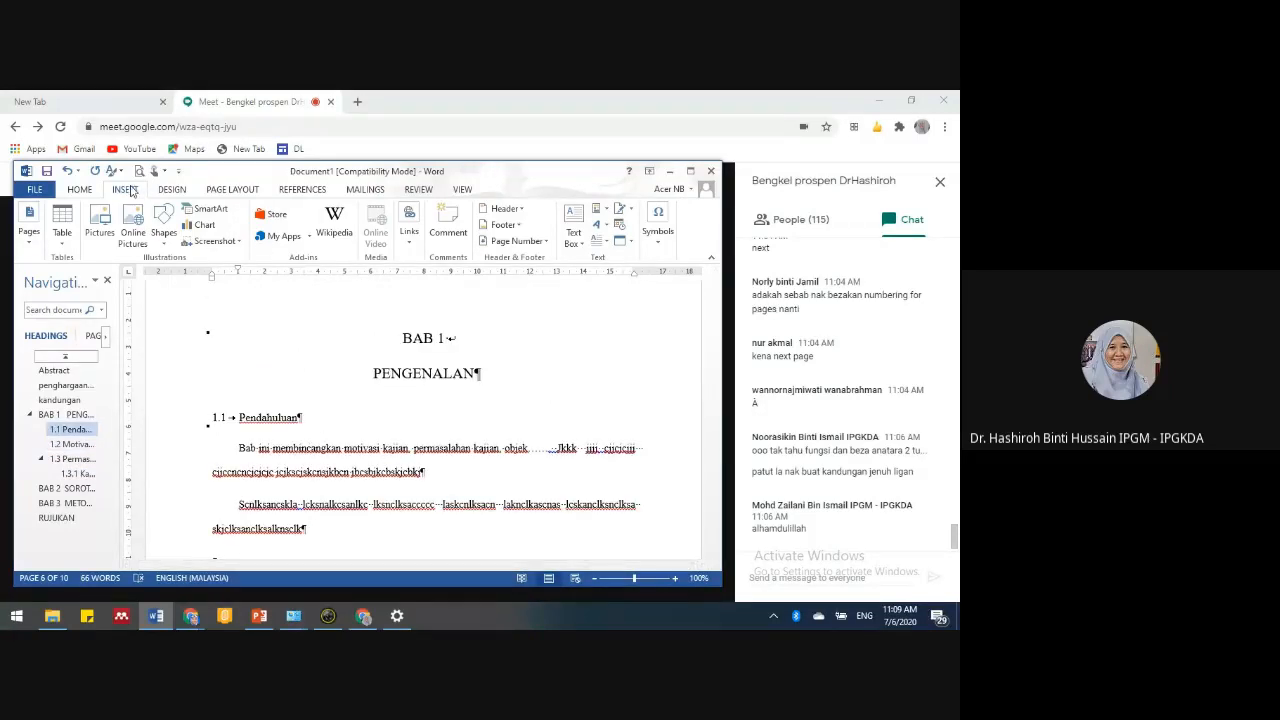
left_click(541, 244)
left_click(540, 327)
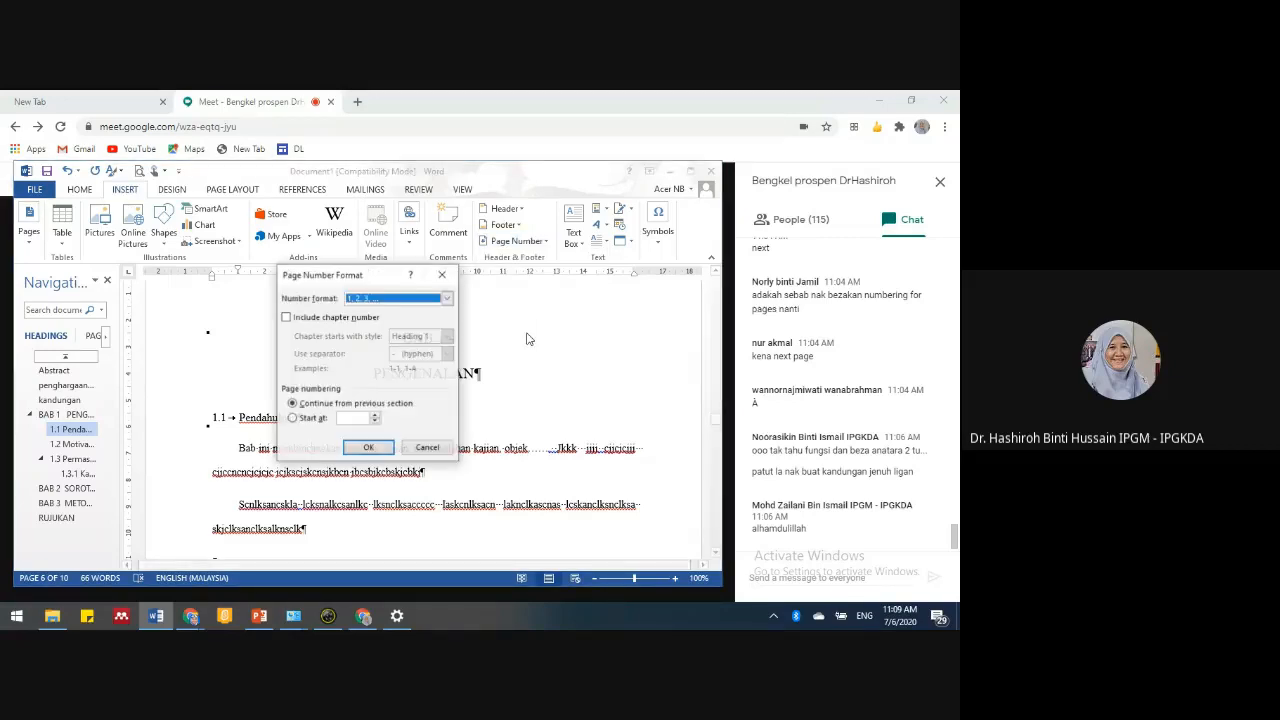
left_click(304, 419)
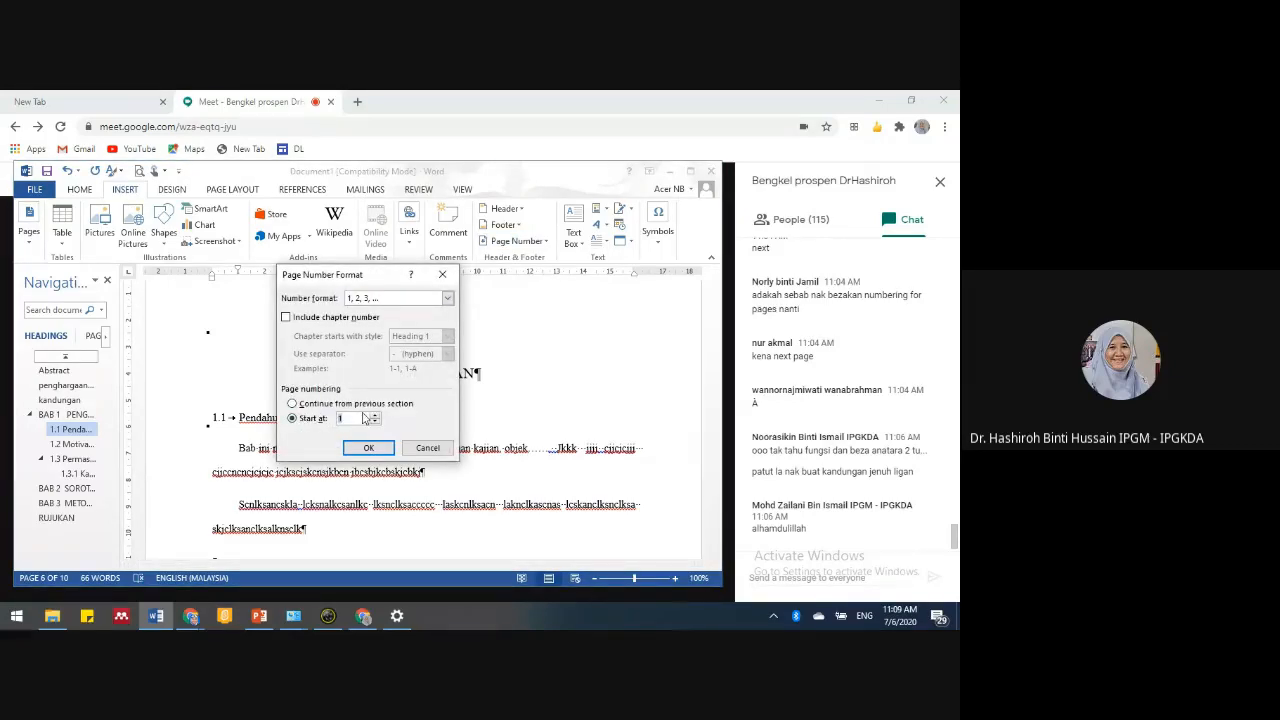
left_click(367, 448)
scroll(452, 456, "down", 4)
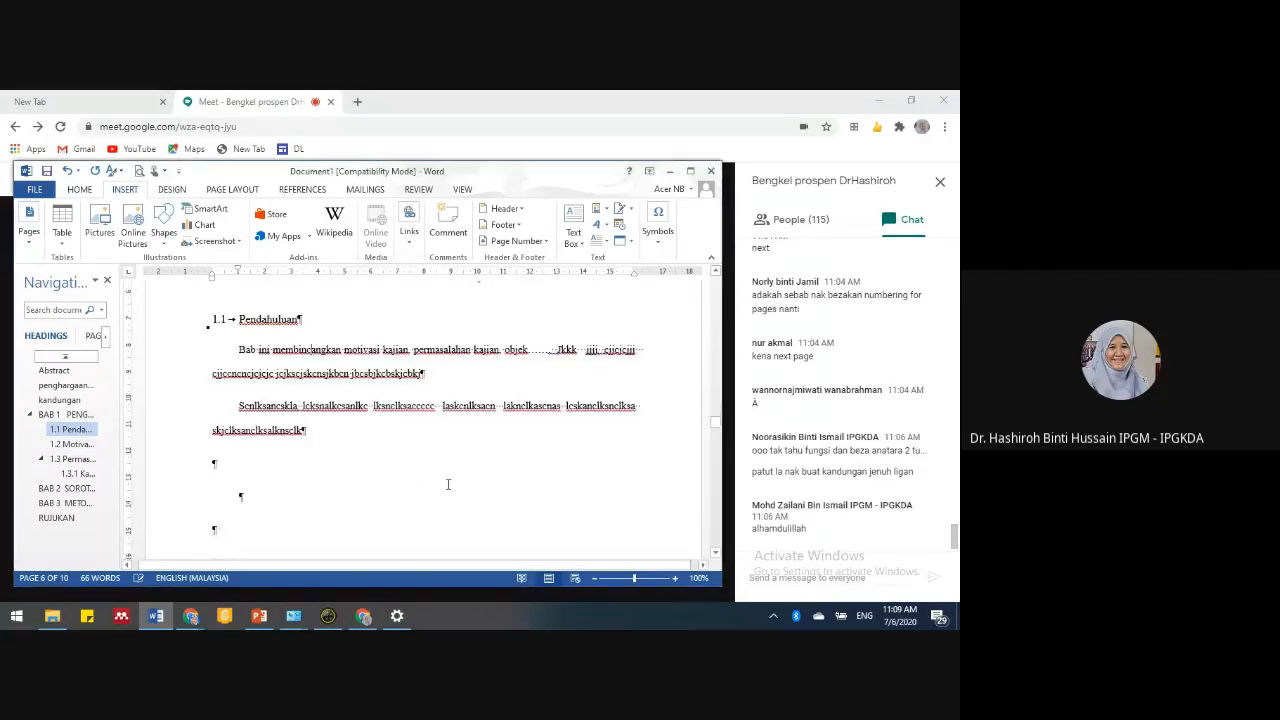
scroll(453, 456, "down", 6)
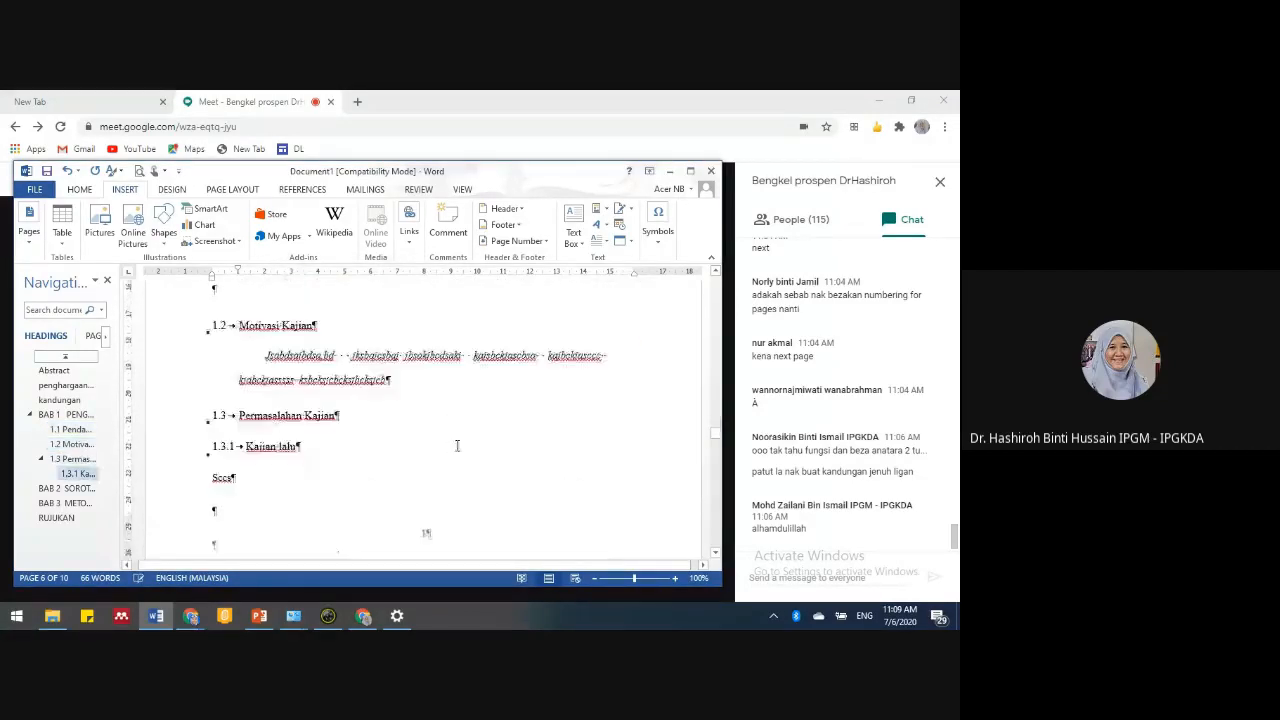
- Insert a page break after the last text of BAB 1, below section 1.3.1, so BAB 2 starts on a new page
scroll(457, 446, "down", 3)
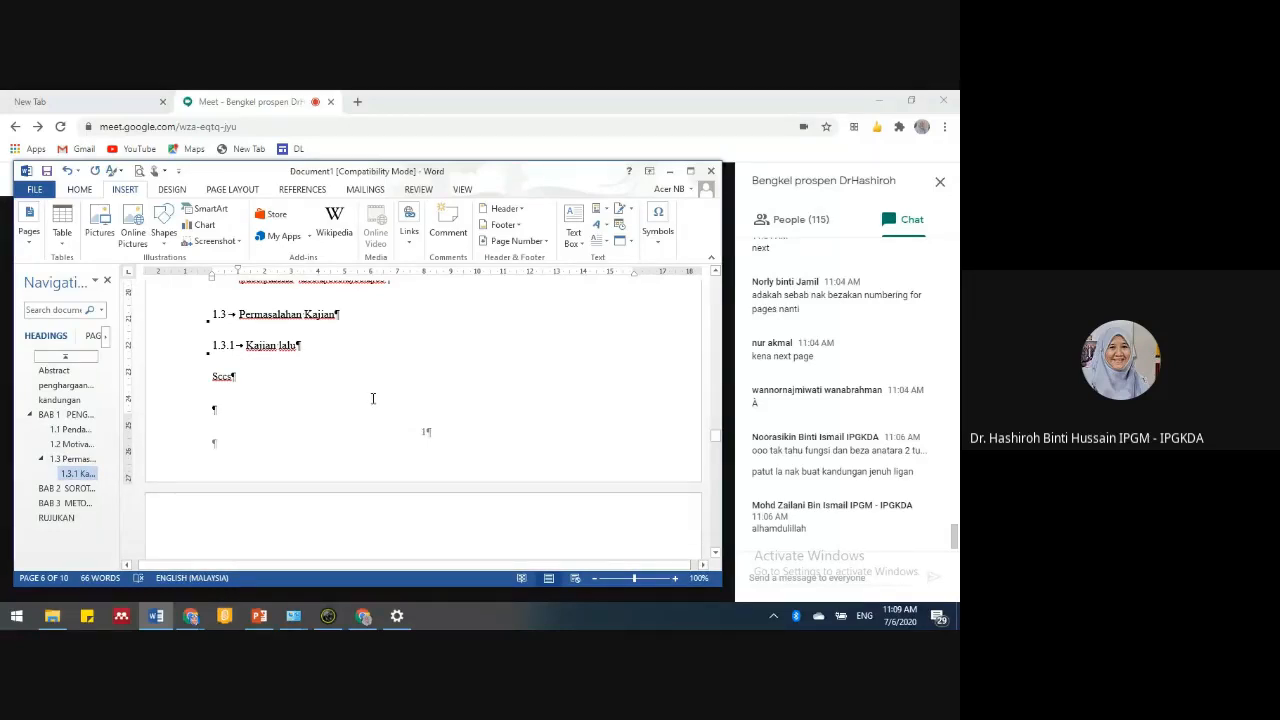
scroll(352, 440, "down", 5)
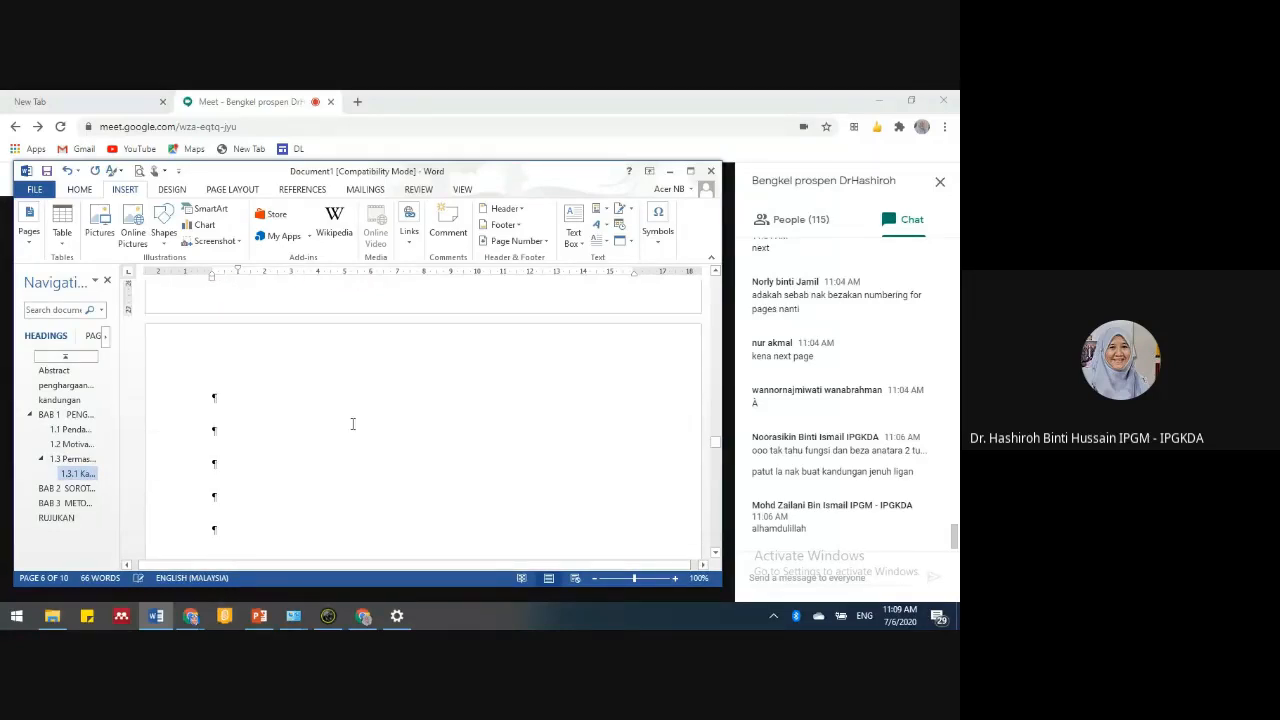
scroll(352, 404, "down", 1)
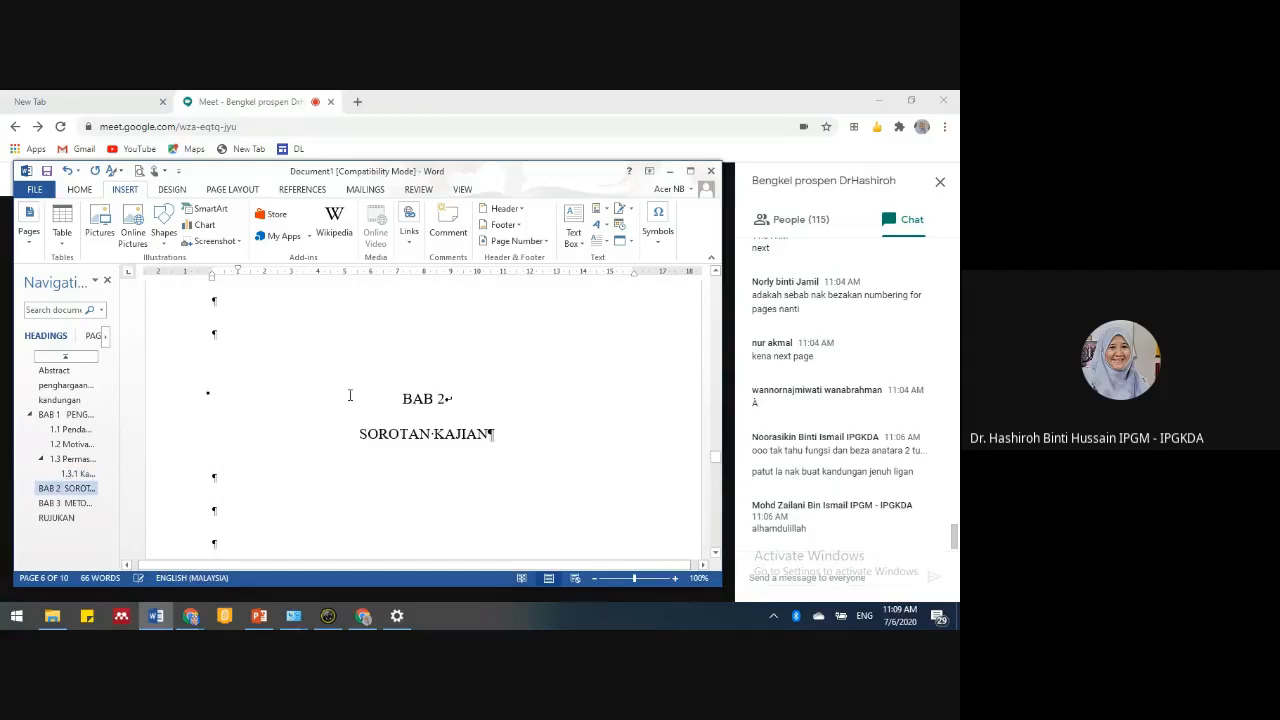
scroll(345, 390, "up", 6)
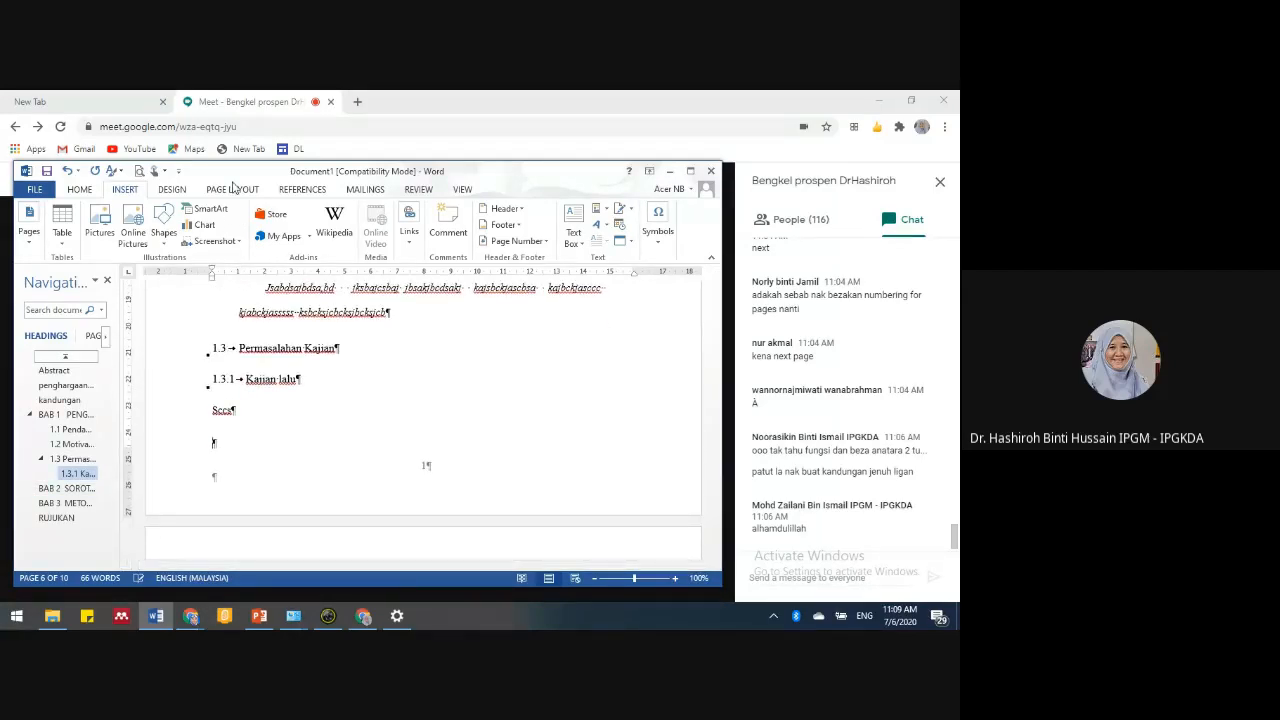
left_click(232, 189)
left_click(200, 210)
left_click(423, 460)
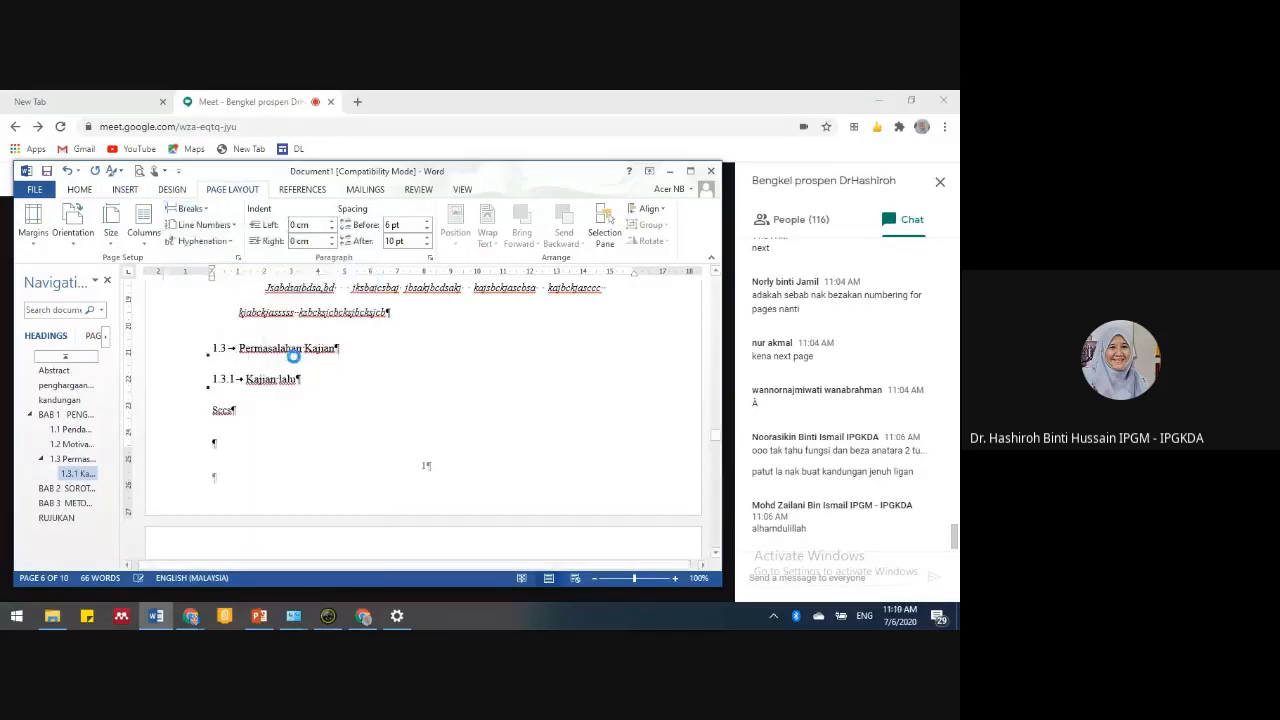
scroll(331, 443, "down", 4)
scroll(340, 422, "up", 1)
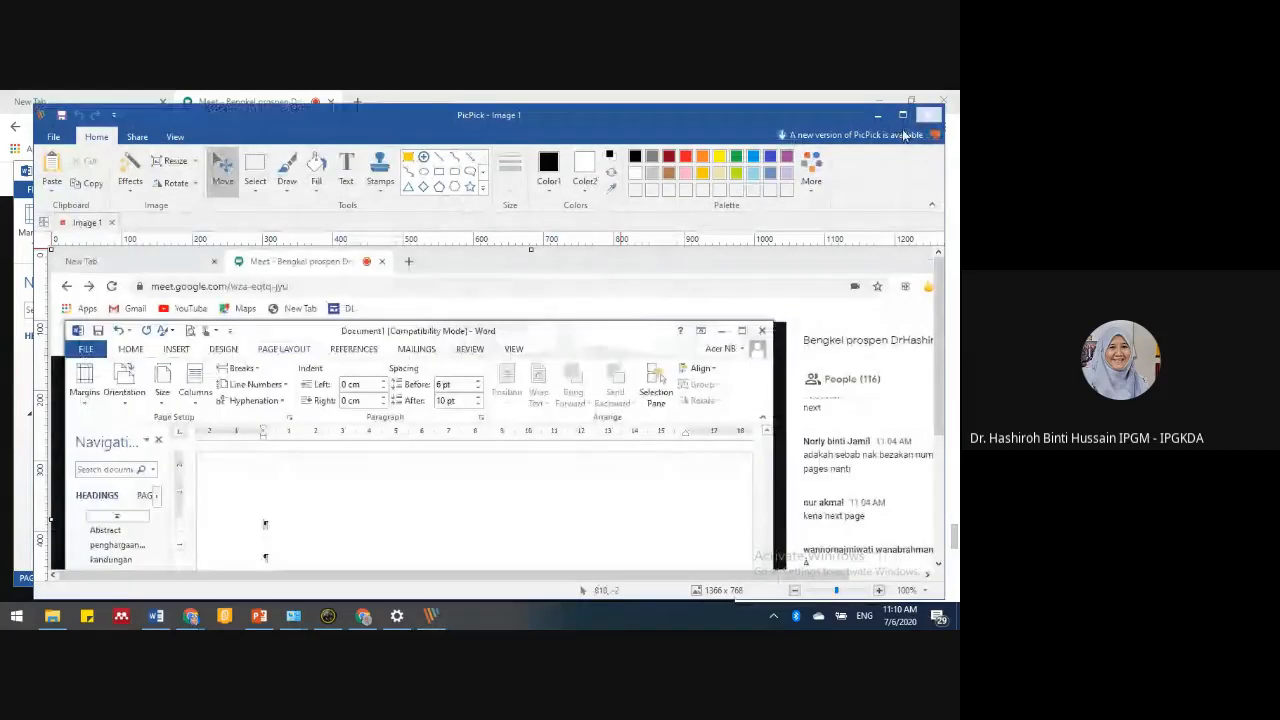
left_click(929, 115)
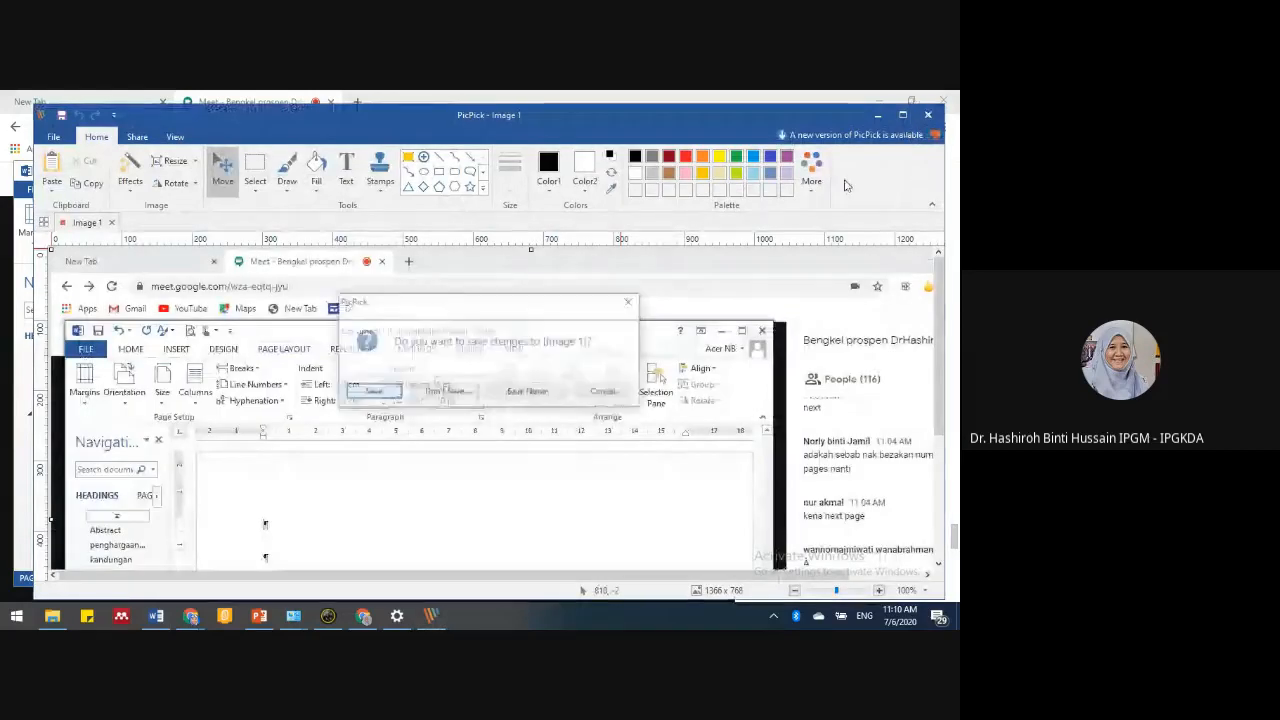
left_click(446, 392)
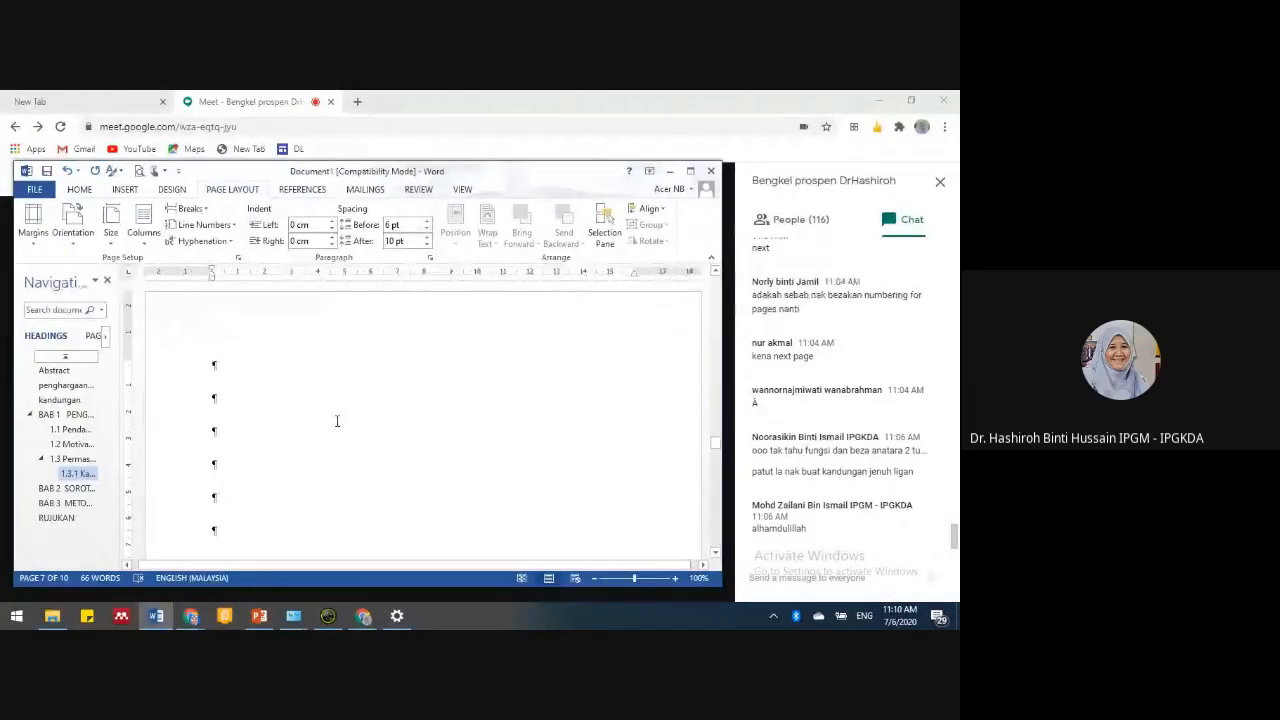
key("Print")
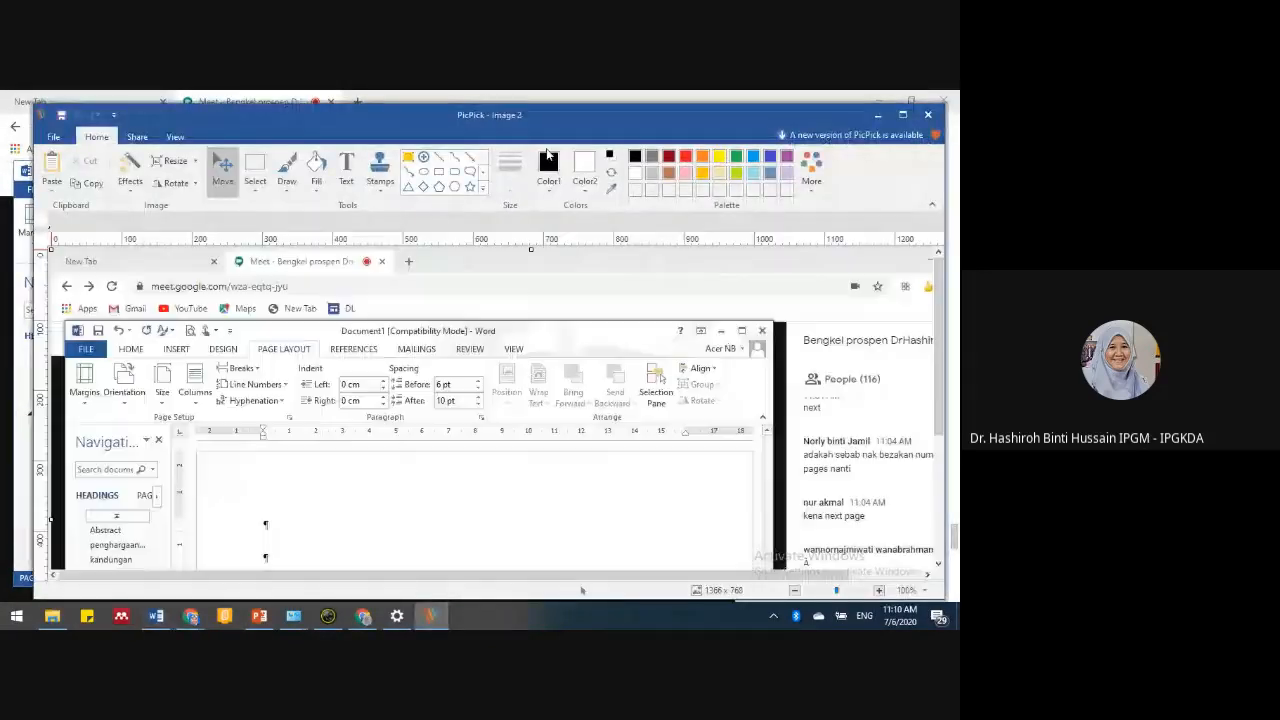
left_click(928, 115)
left_click(447, 392)
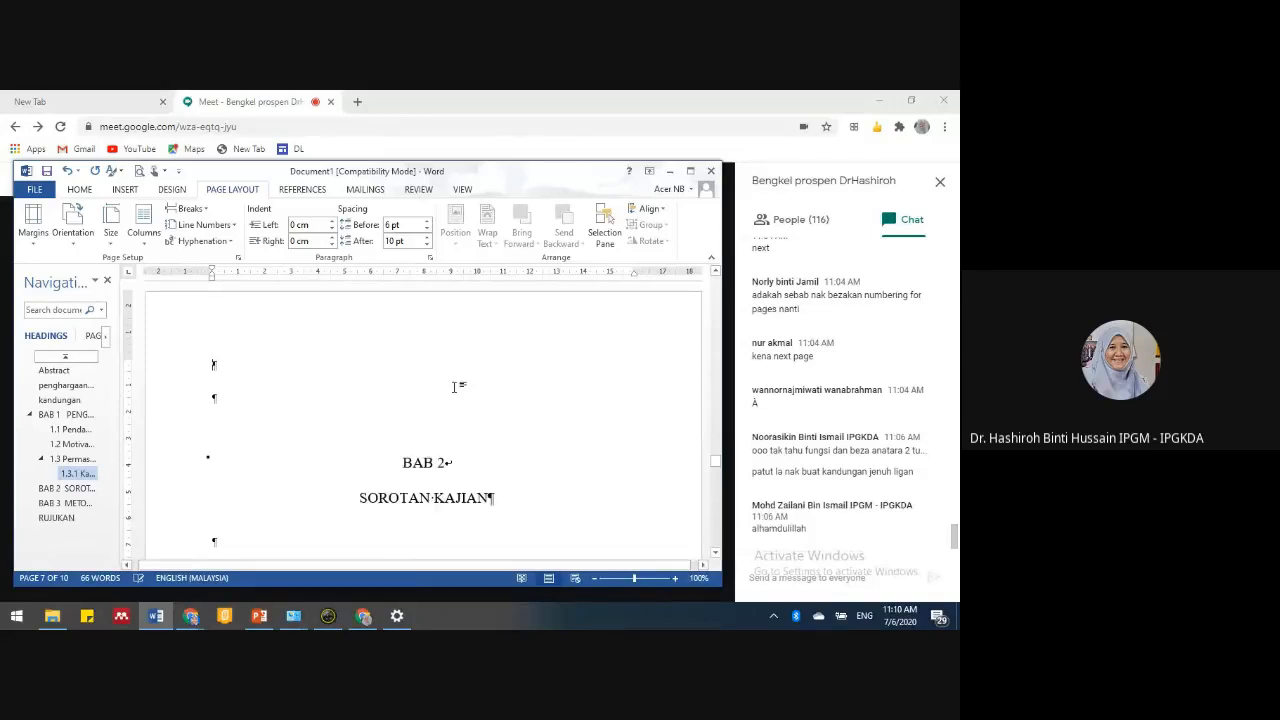
- Delete the surplus empty paragraphs above the BAB 2 heading and check the page break before it
key("Delete")
scroll(400, 400, "up", 5)
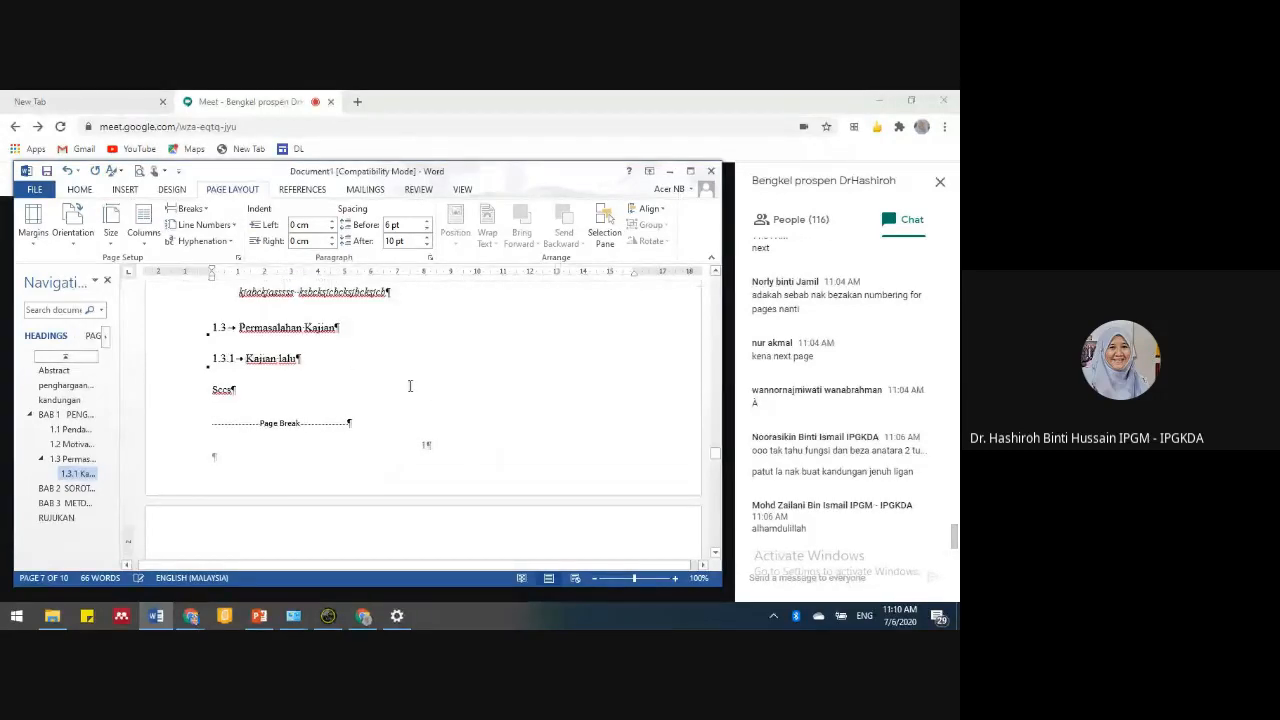
scroll(336, 380, "down", 10)
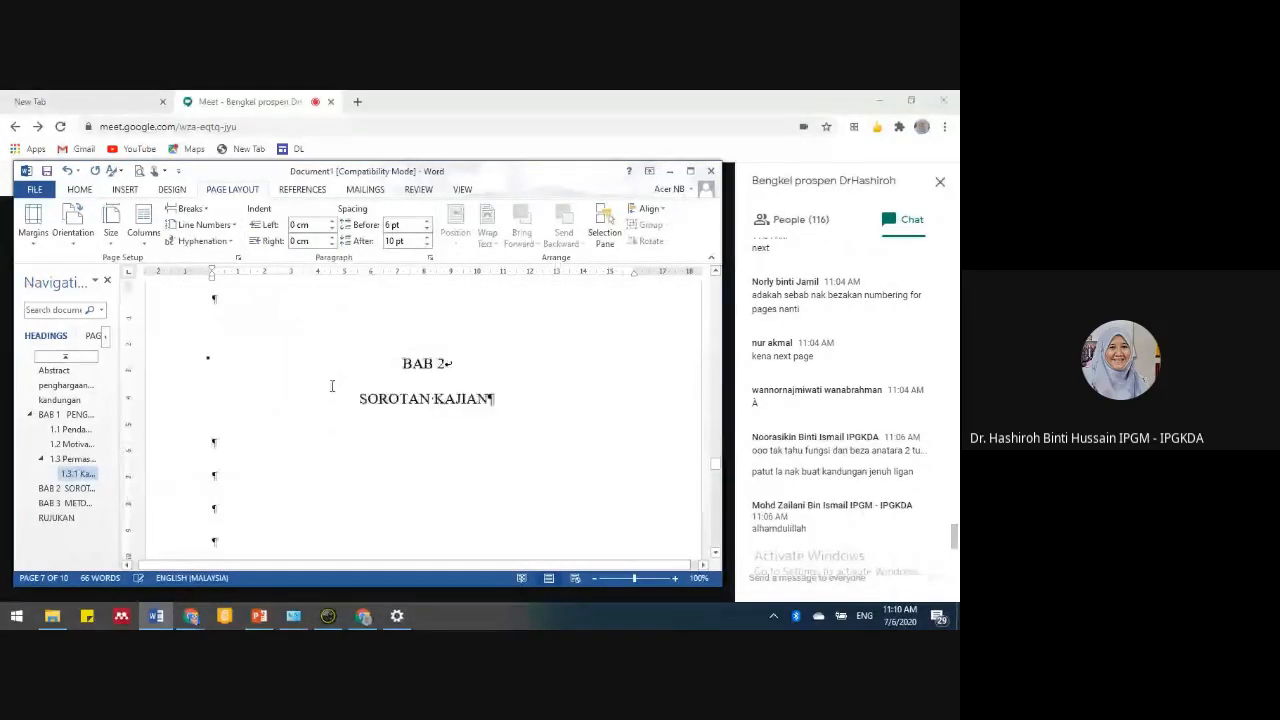
- Insert a page break on the last empty line of the BAB 2 page, ahead of BAB 3
scroll(332, 386, "down", 1)
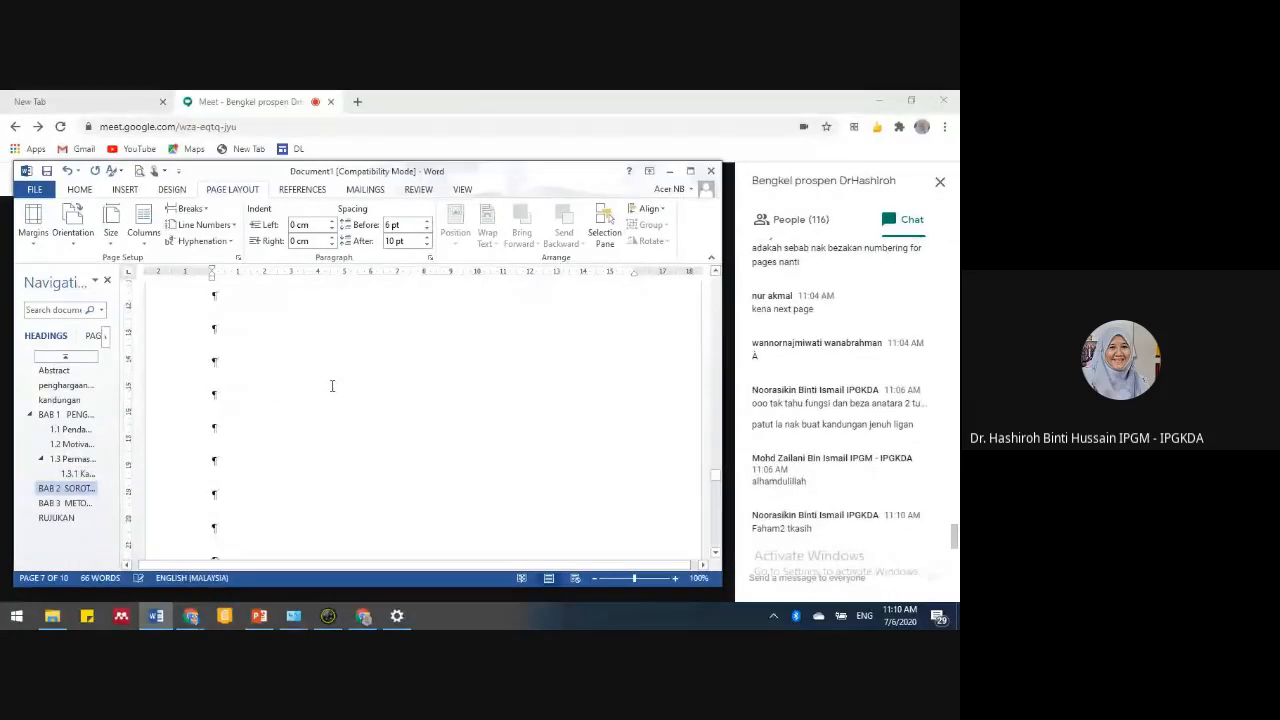
scroll(332, 386, "down", 3)
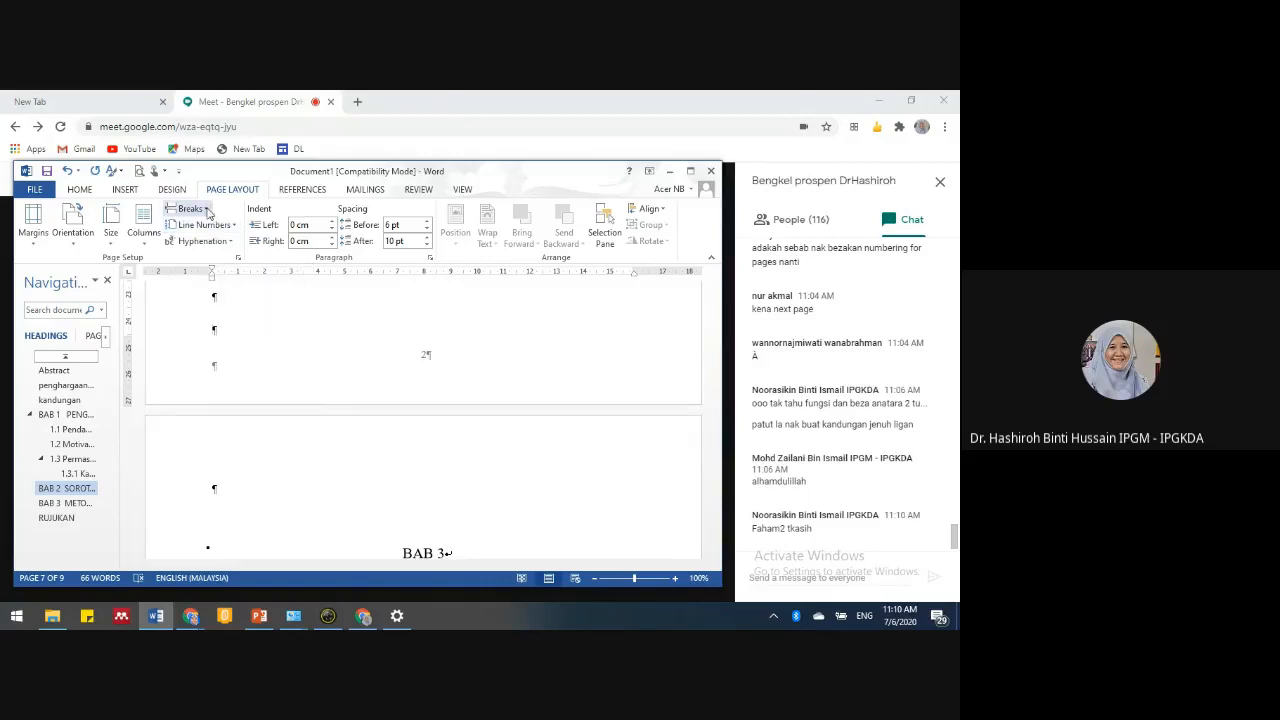
left_click(205, 213)
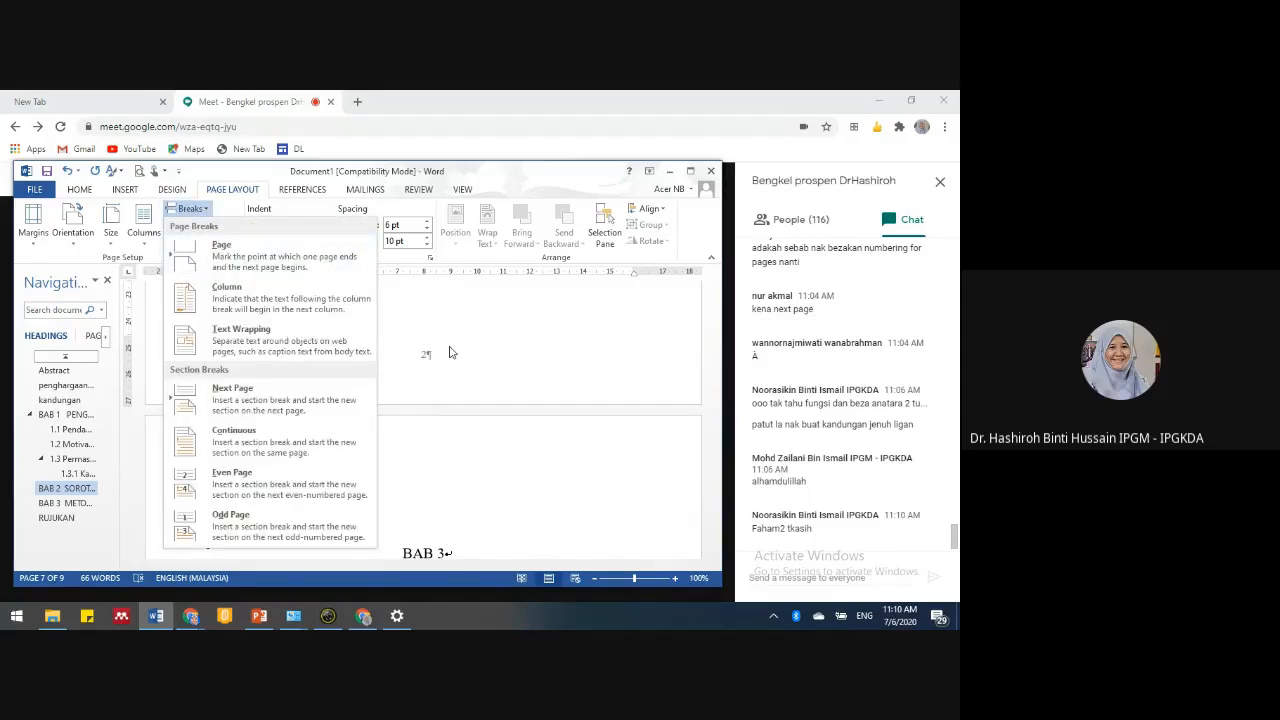
left_click(340, 295)
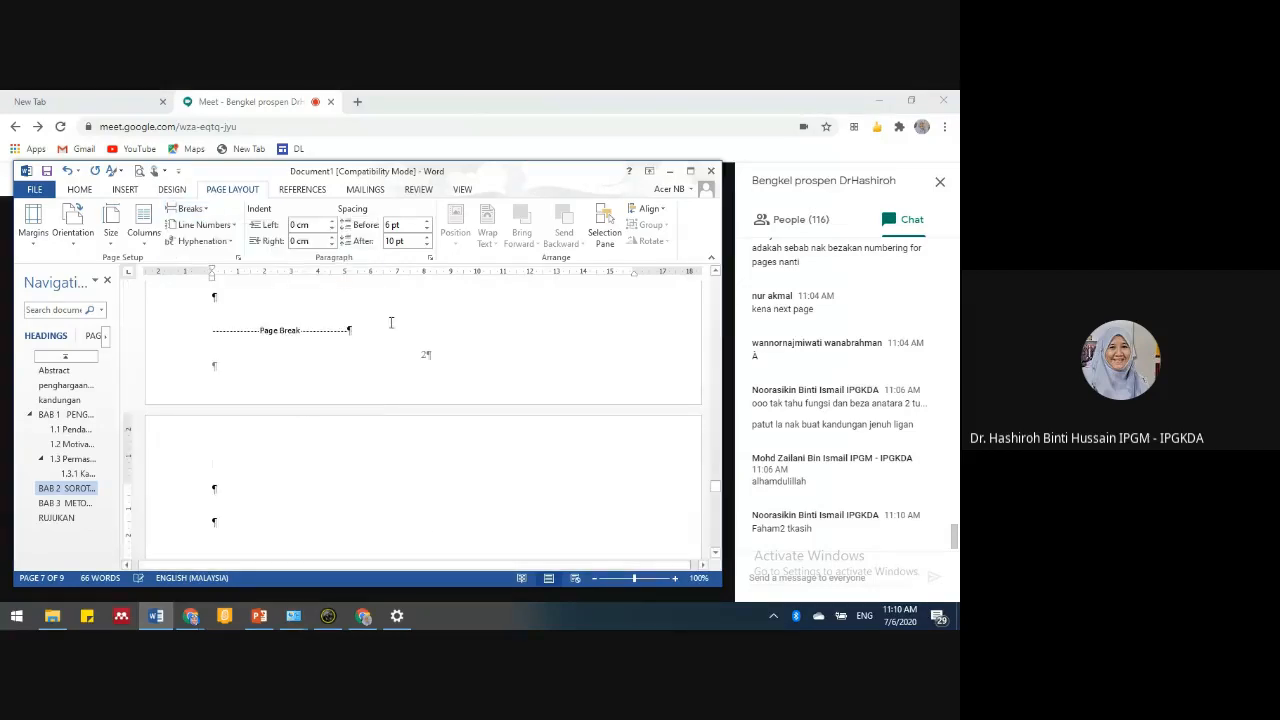
- Delete the empty paragraphs above the BAB 3 heading so it starts at the top of its page
scroll(466, 391, "down", 2)
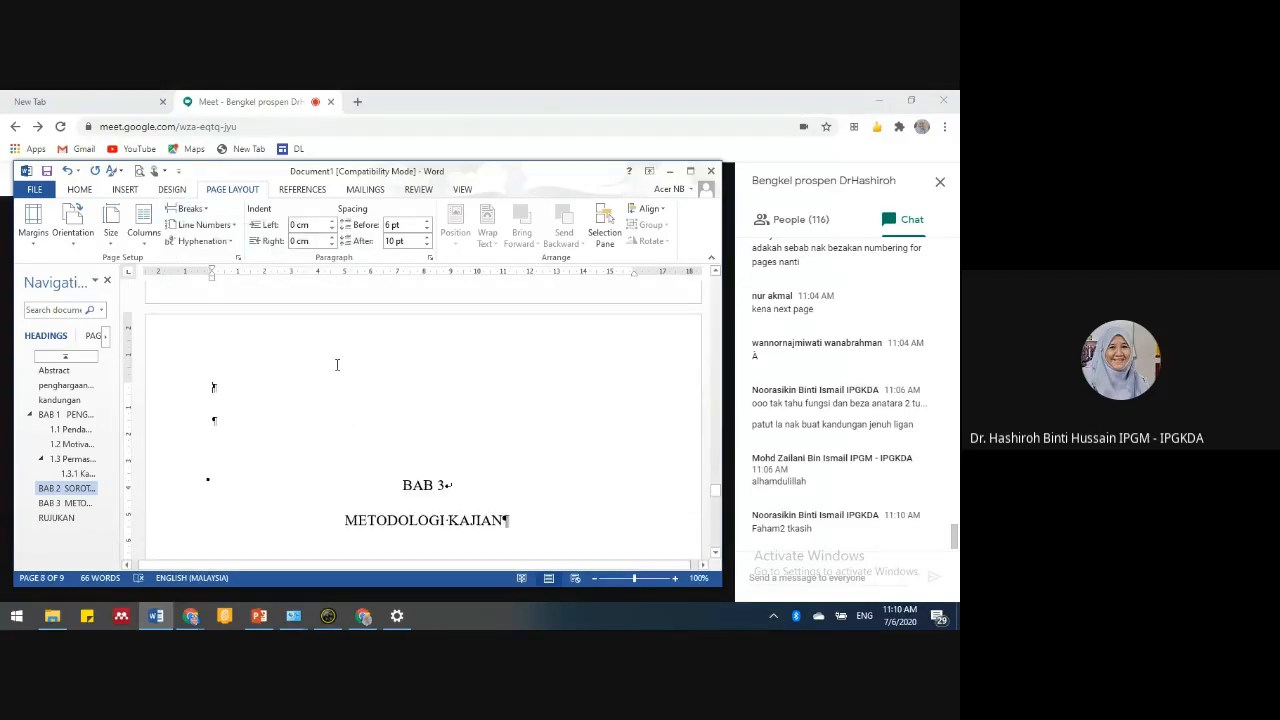
scroll(337, 360, "up", 5)
scroll(270, 390, "down", 2)
scroll(294, 419, "down", 3)
key("BackSpace")
key("Delete")
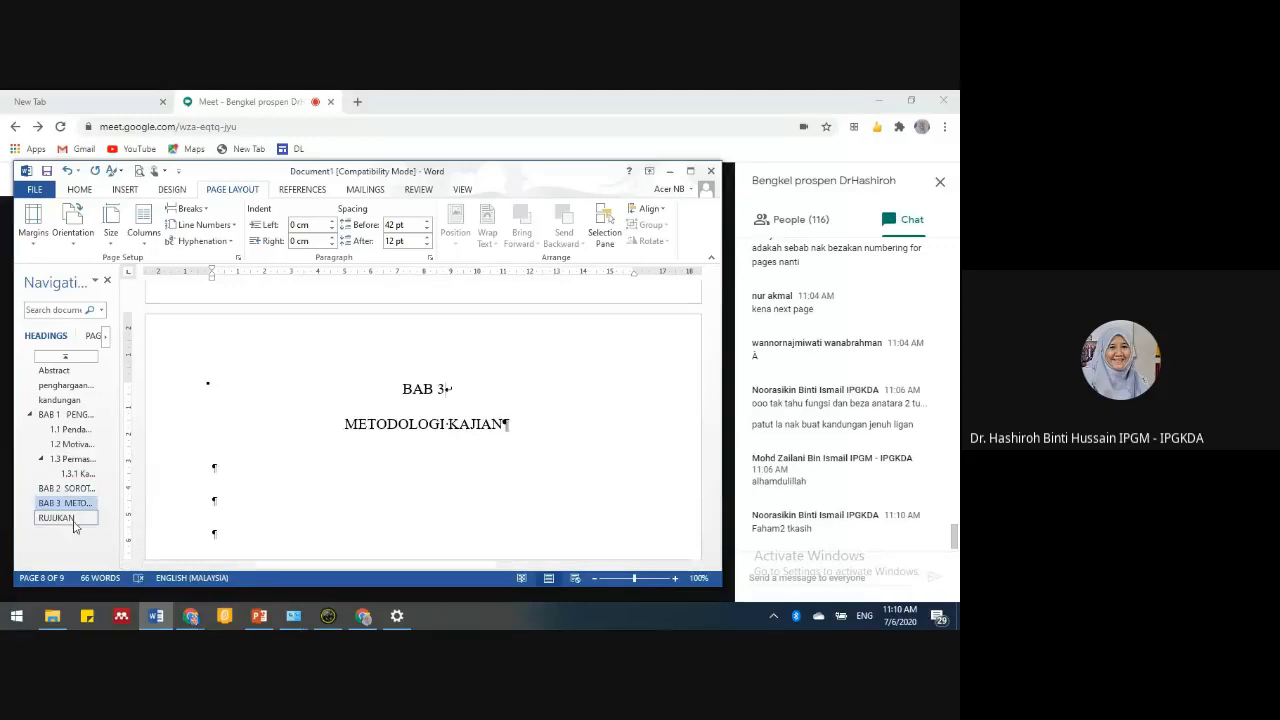
- Insert a page break near the end of the BAB 3 page and delete the empty paragraphs above the RUJUKAN heading
scroll(322, 437, "down", 5)
scroll(322, 437, "down", 2)
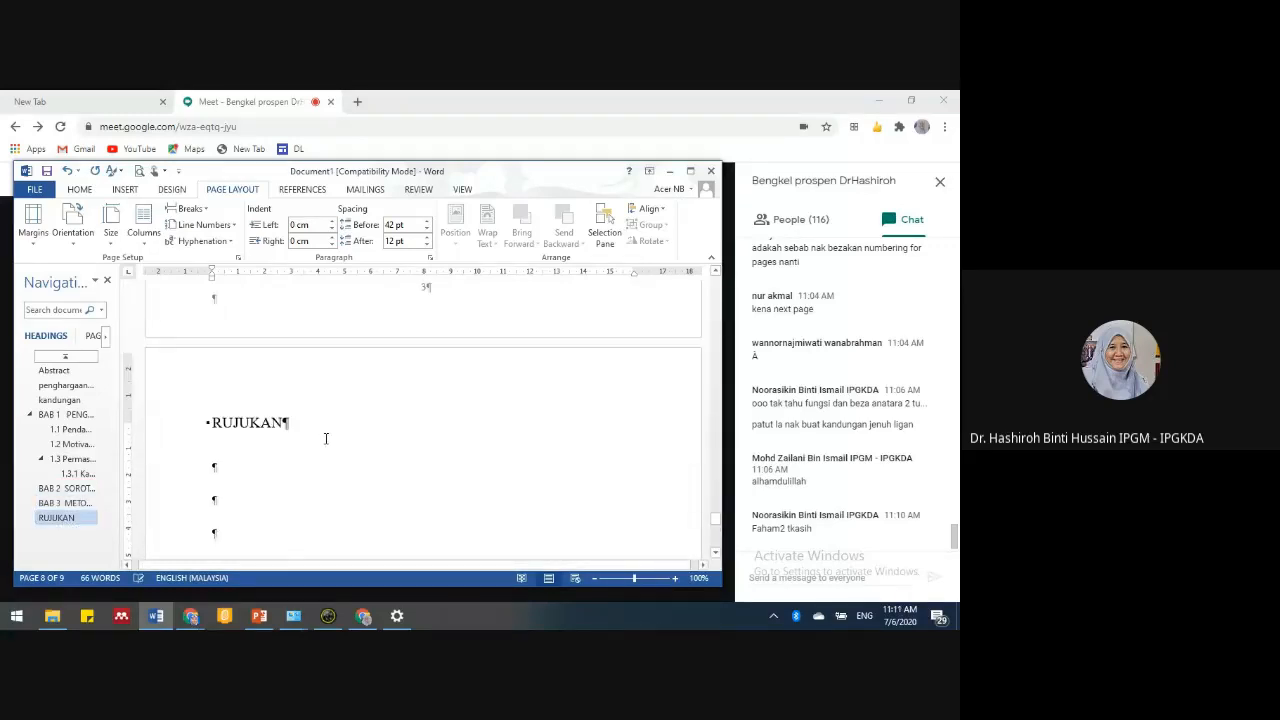
scroll(326, 437, "up", 2)
left_click(244, 377)
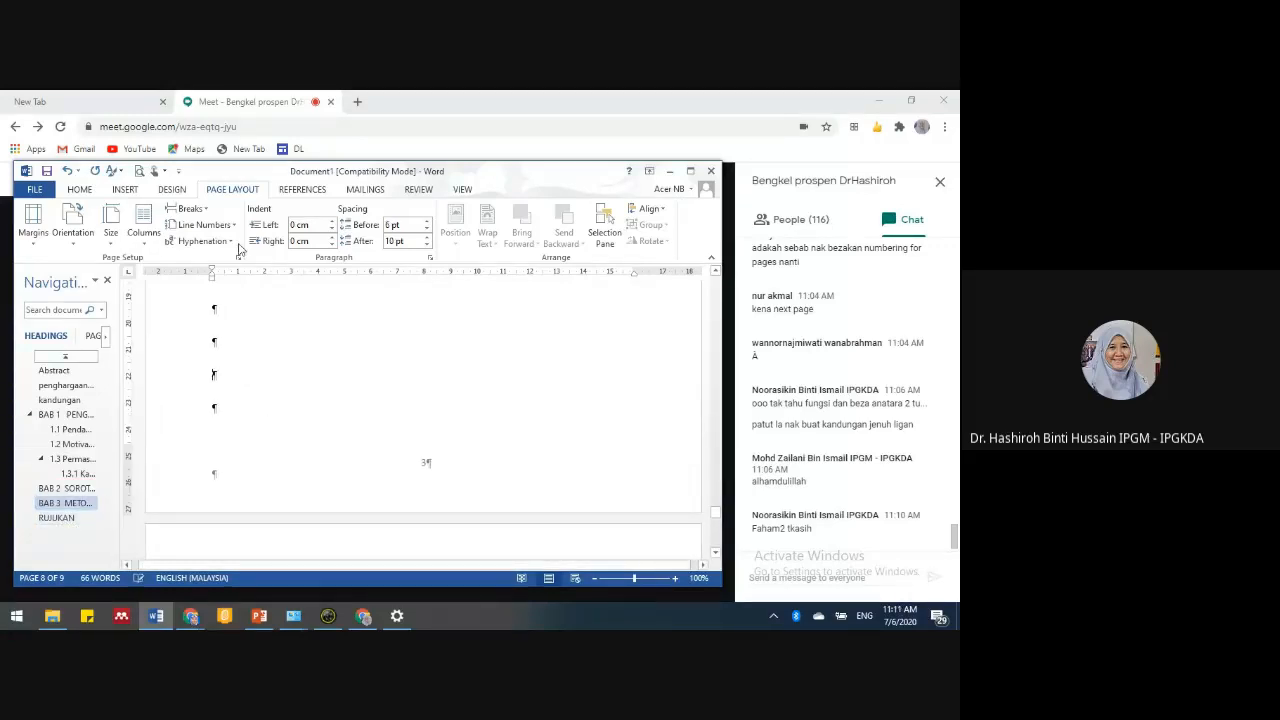
left_click(188, 208)
left_click(218, 255)
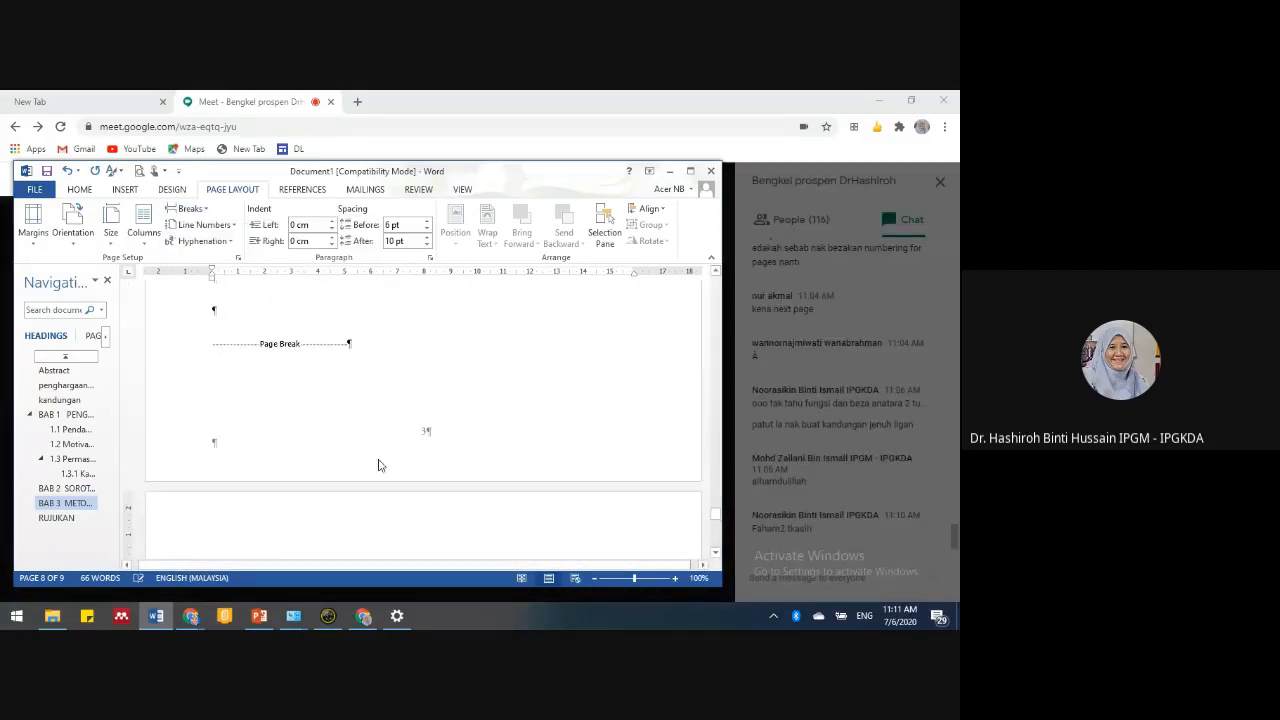
scroll(378, 458, "up", 1)
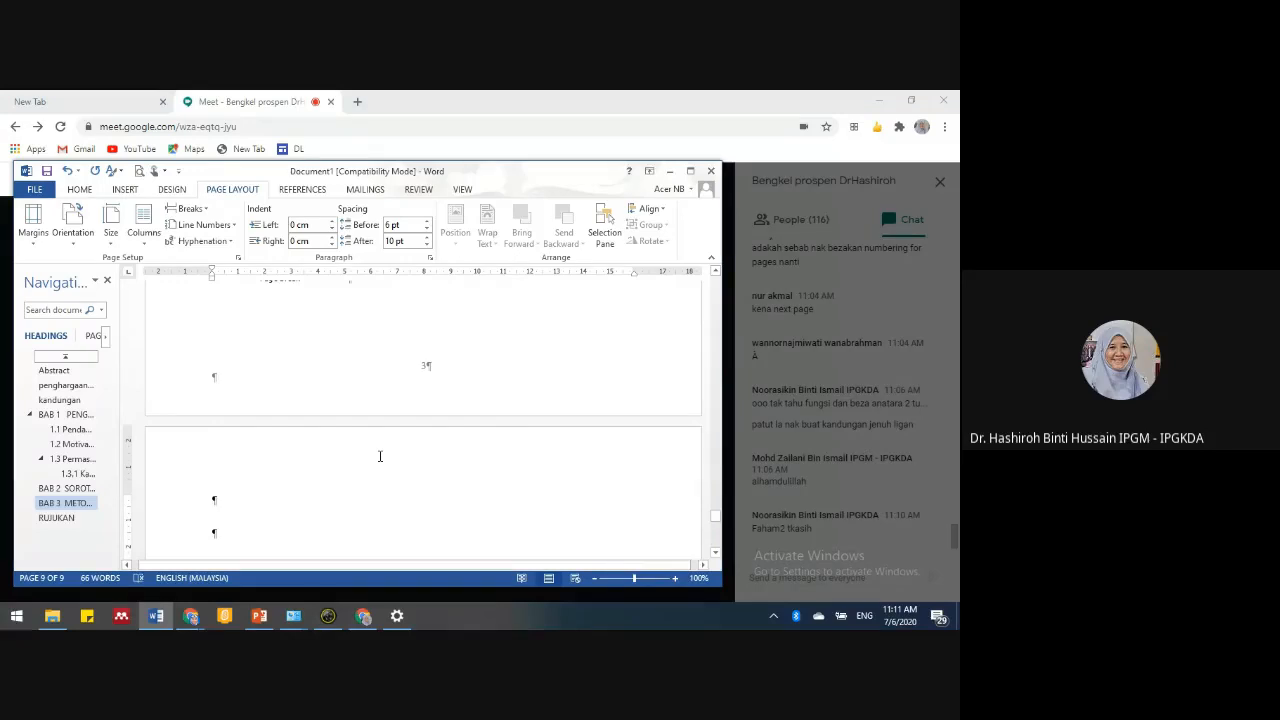
key("BackSpace")
key("BackSpace")
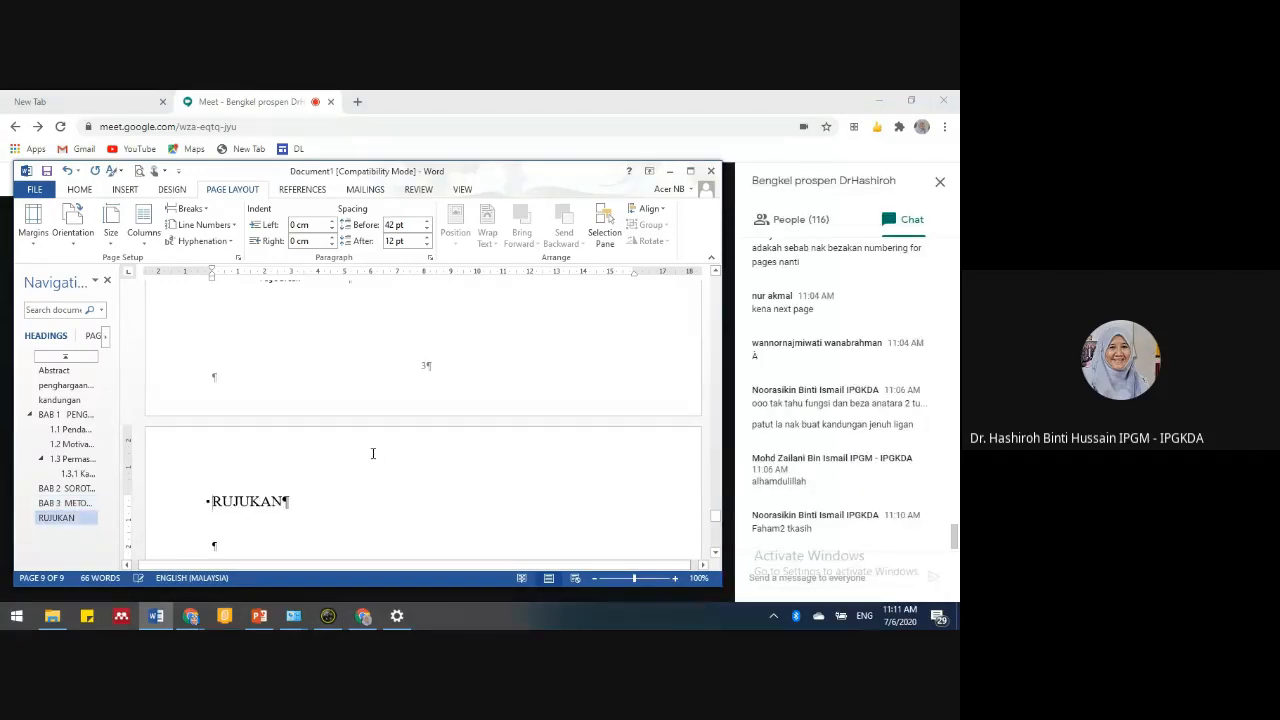
- Review the page breaks and page numbers from RUJUKAN back through the chapters to the front matter
scroll(372, 453, "up", 5)
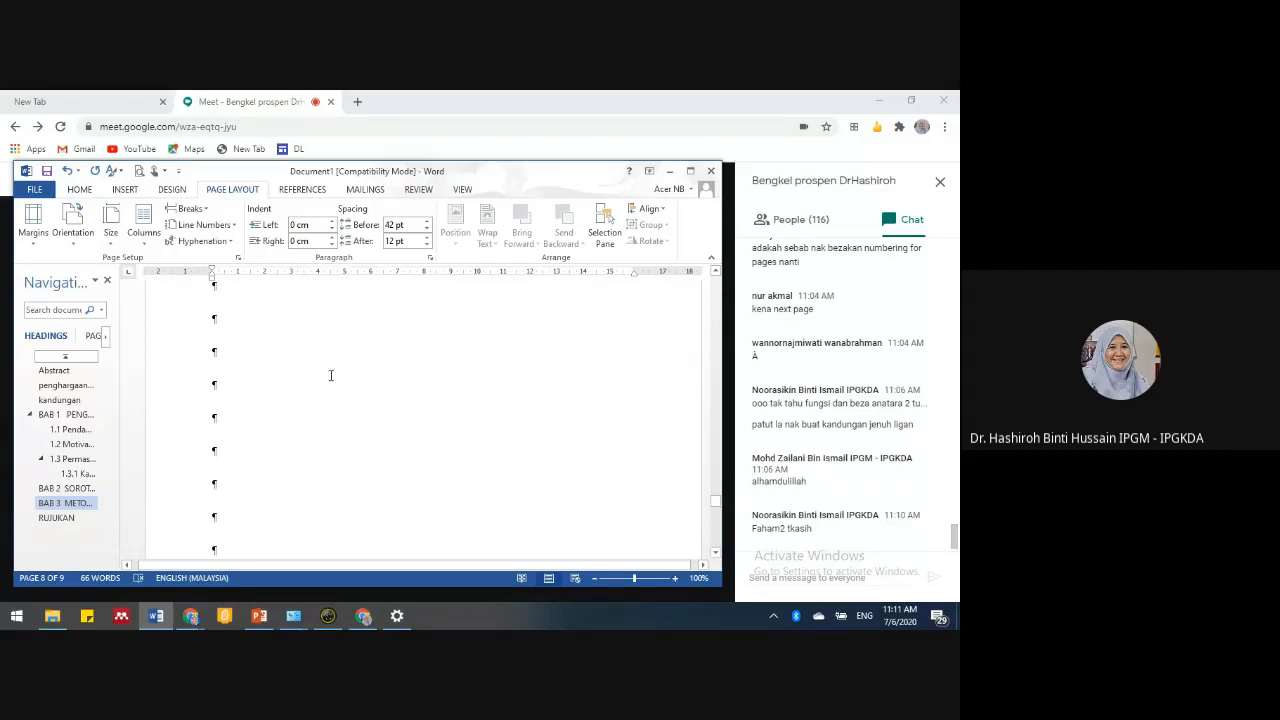
scroll(310, 358, "up", 3)
scroll(302, 352, "up", 3)
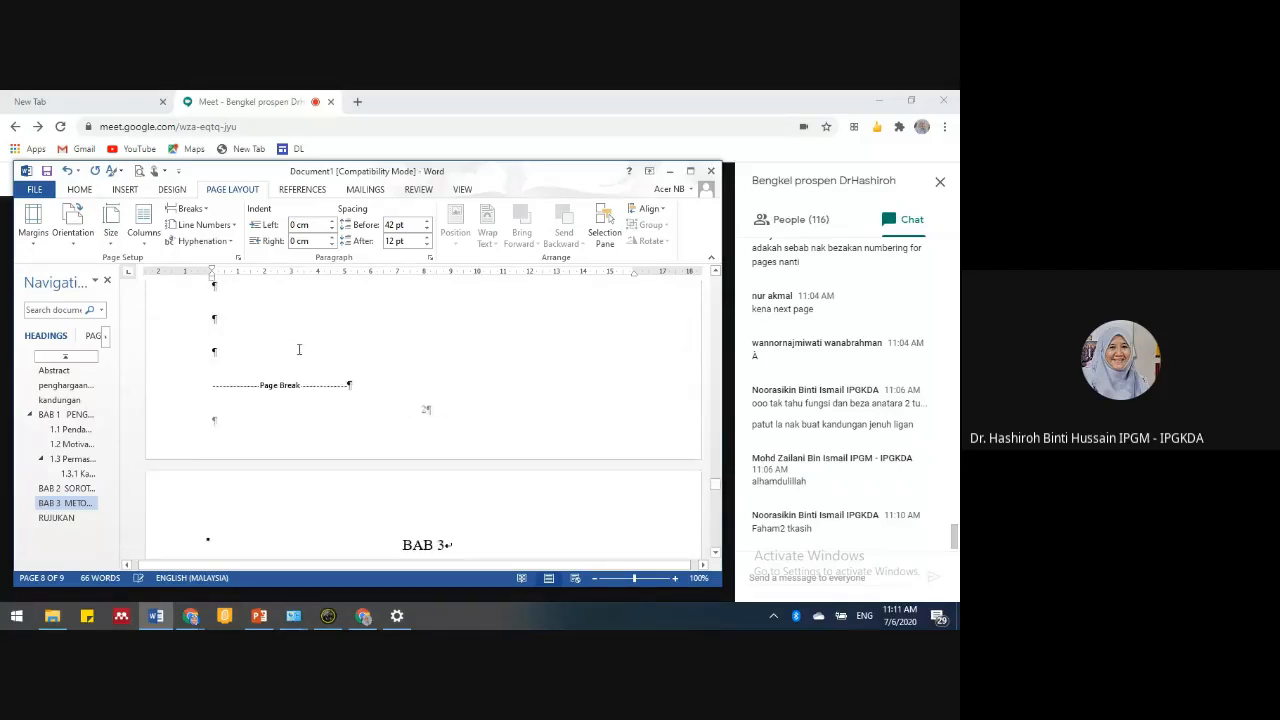
scroll(300, 352, "up", 6)
scroll(308, 362, "up", 15)
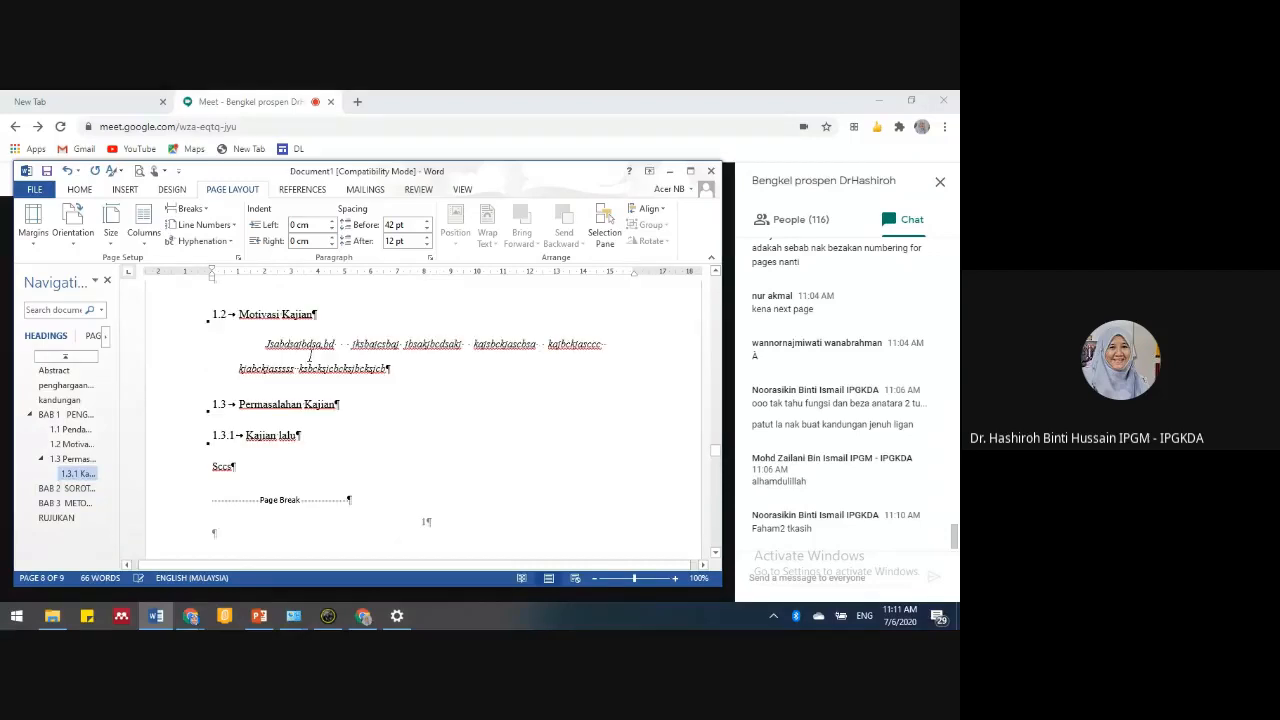
scroll(317, 347, "up", 3)
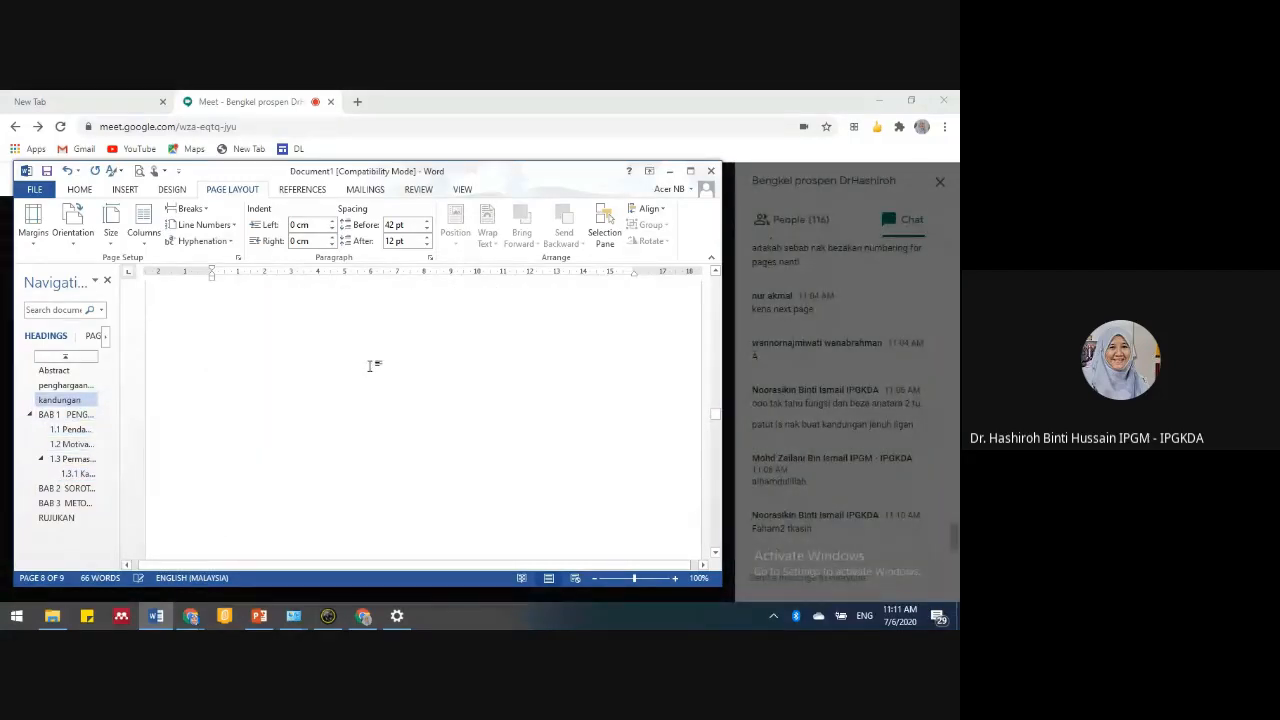
scroll(458, 419, "up", 5)
scroll(451, 379, "up", 5)
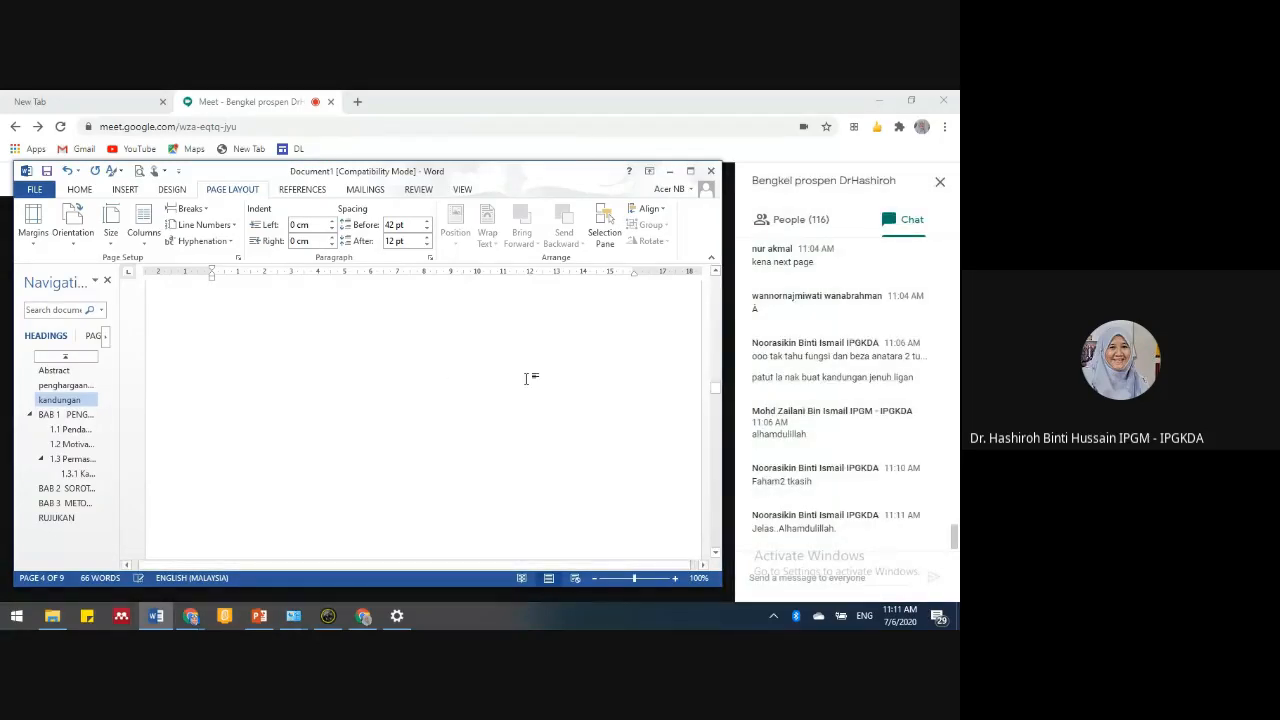
- Check the section break and the page numbers from the kandungan page through the end of BAB 1
scroll(463, 370, "down", 7)
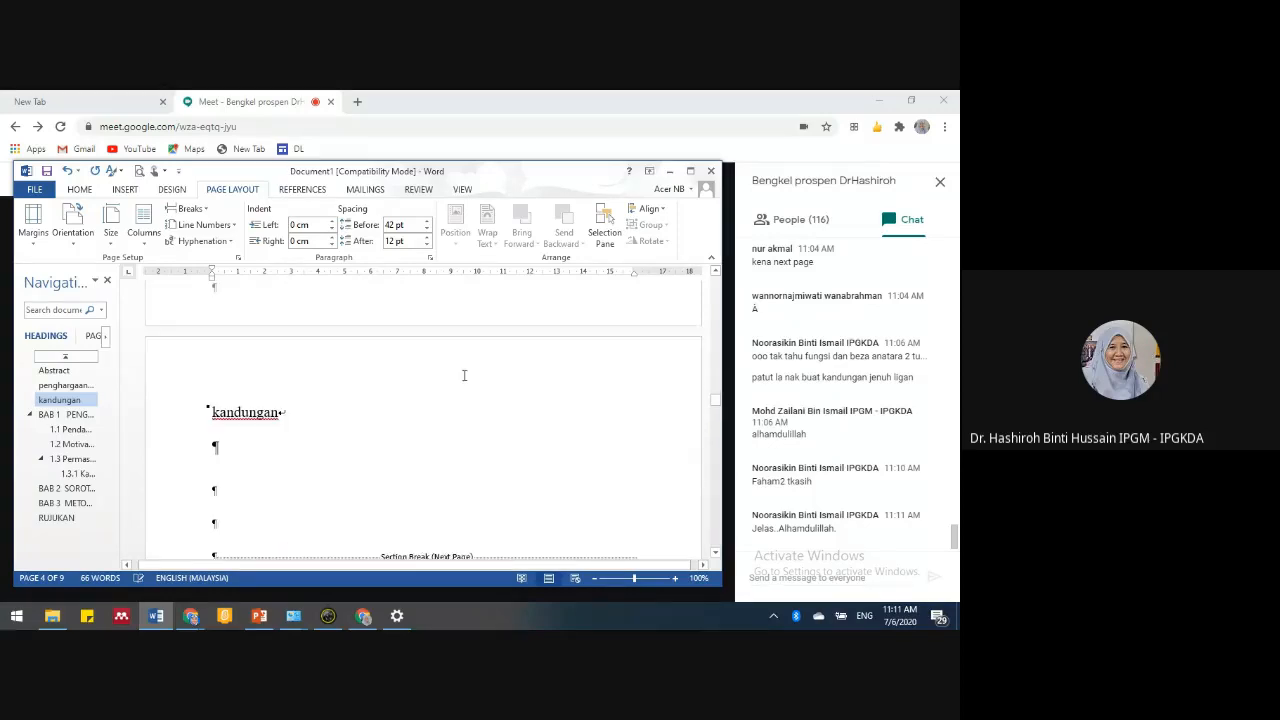
scroll(474, 367, "down", 8)
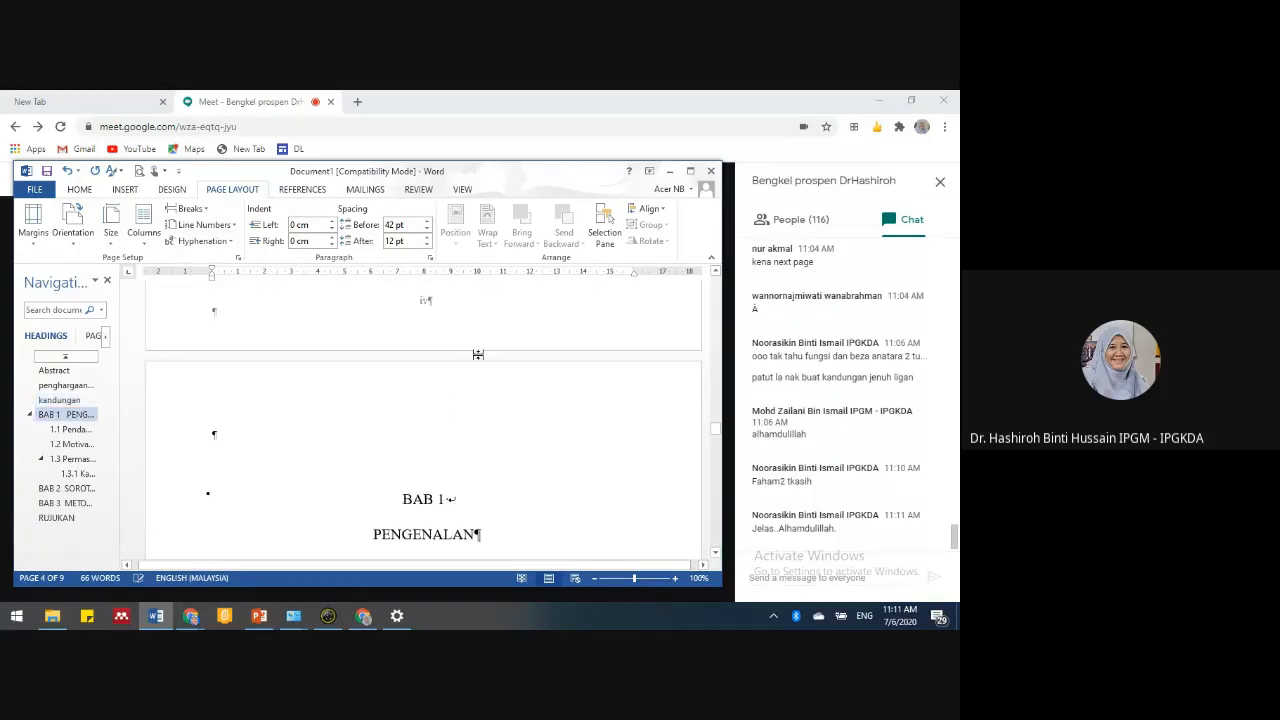
scroll(478, 353, "down", 8)
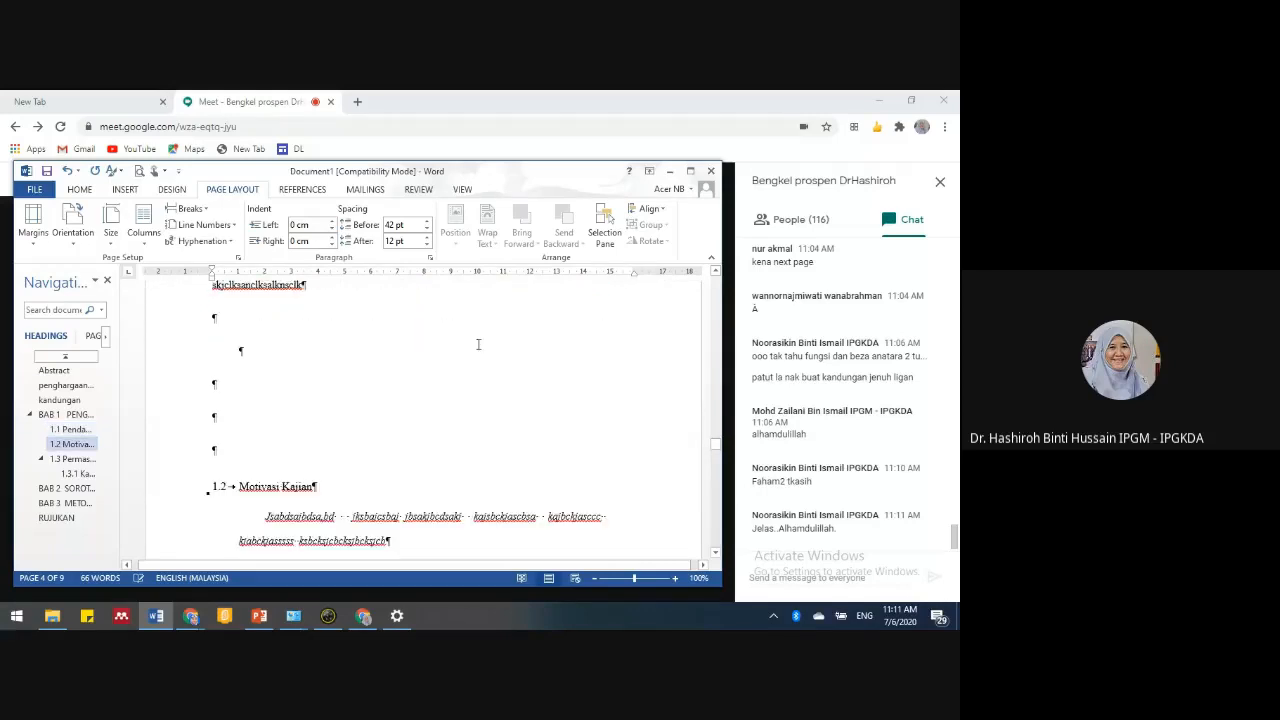
scroll(480, 338, "down", 8)
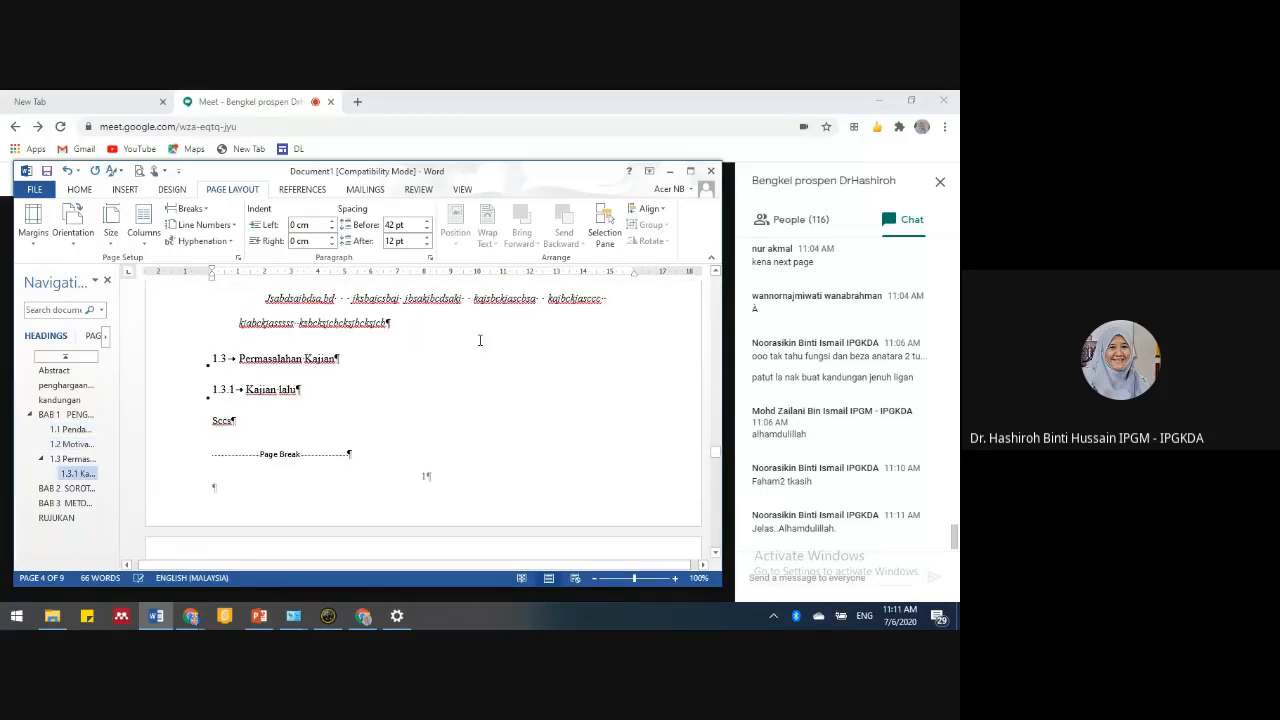
scroll(478, 340, "up", 2)
scroll(478, 340, "up", 3)
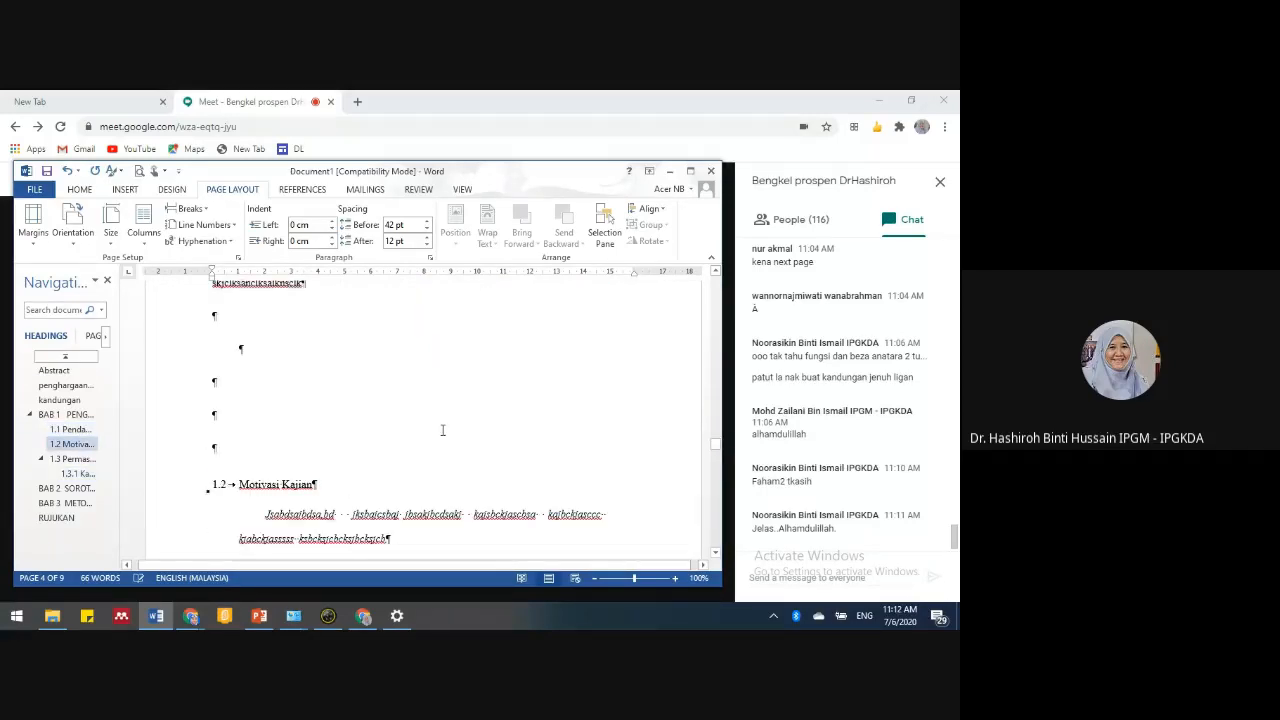
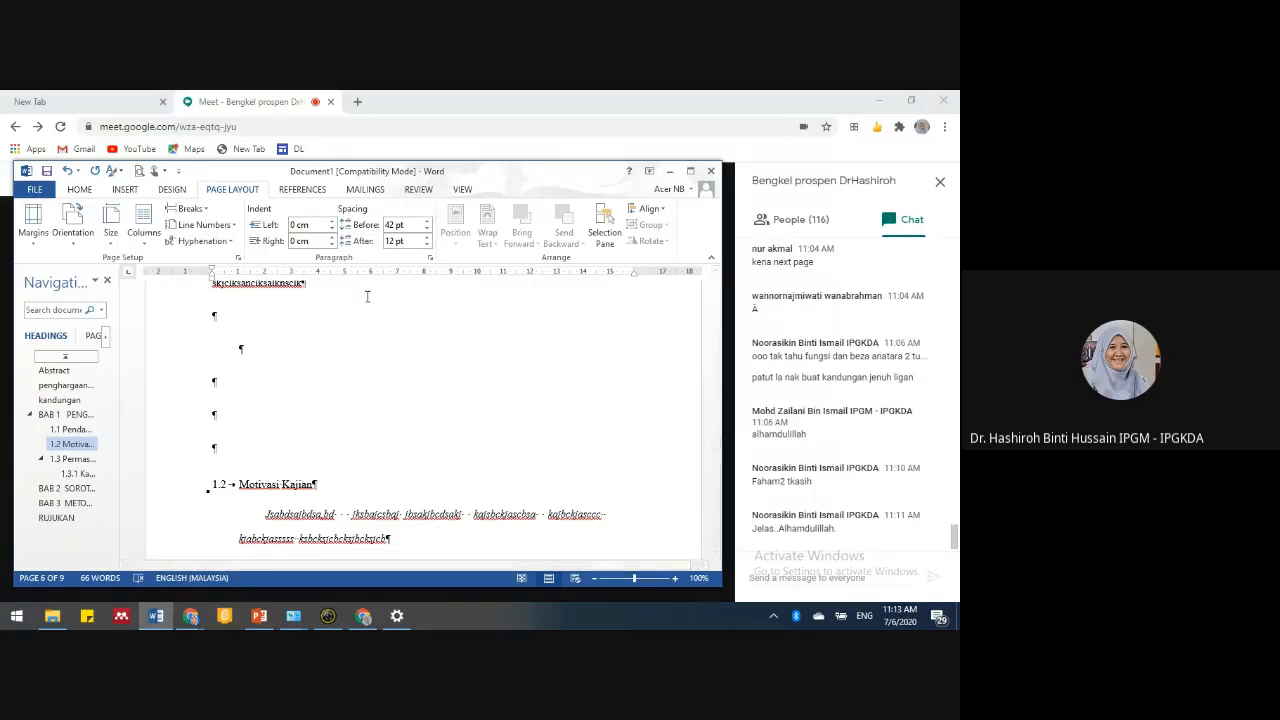
scroll(349, 334, "up", 4)
scroll(347, 339, "down", 4)
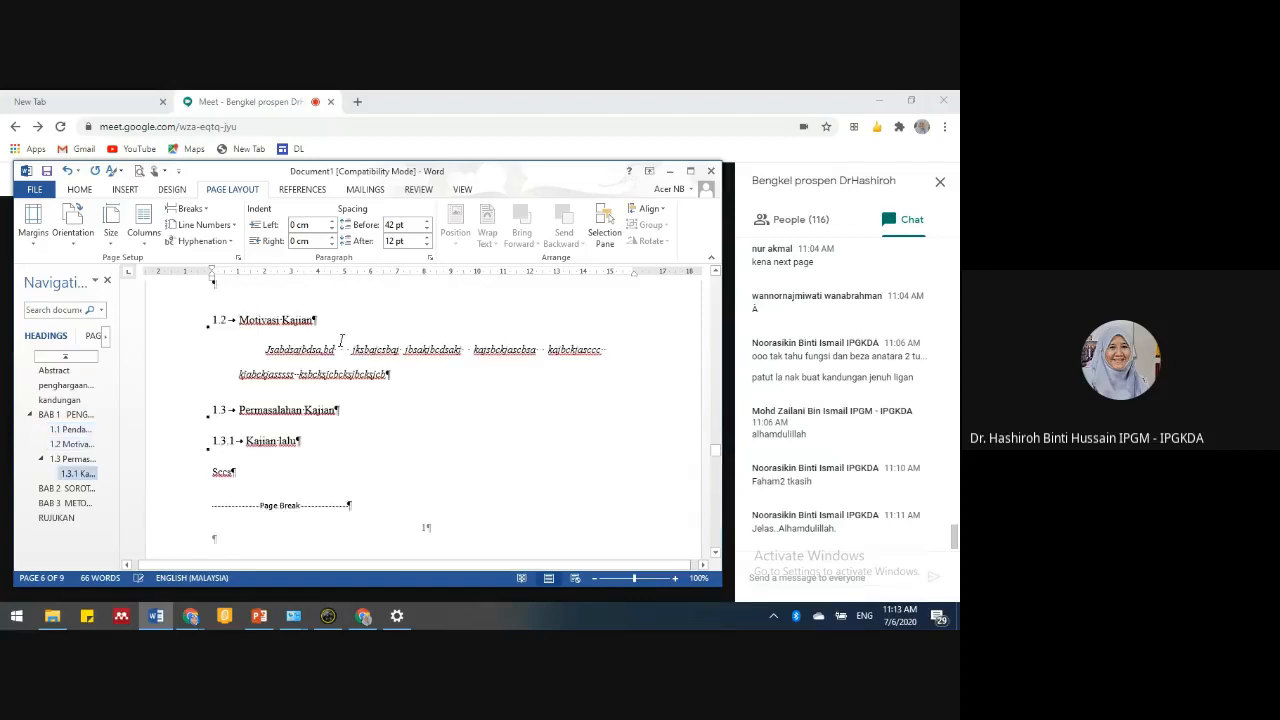
- Add three empty paragraphs after the Motivasi Kajian text and insert a table with four columns and four rows
left_click(404, 372)
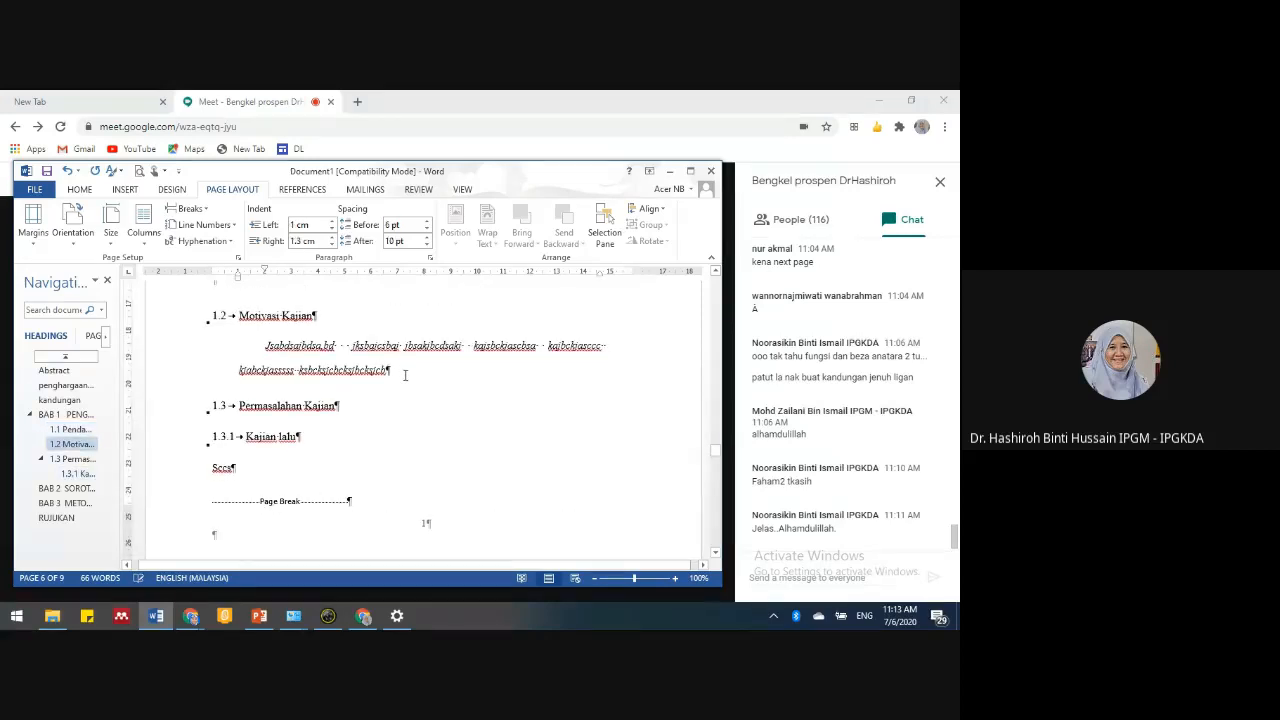
key("Return")
key("Return")
key("Return")
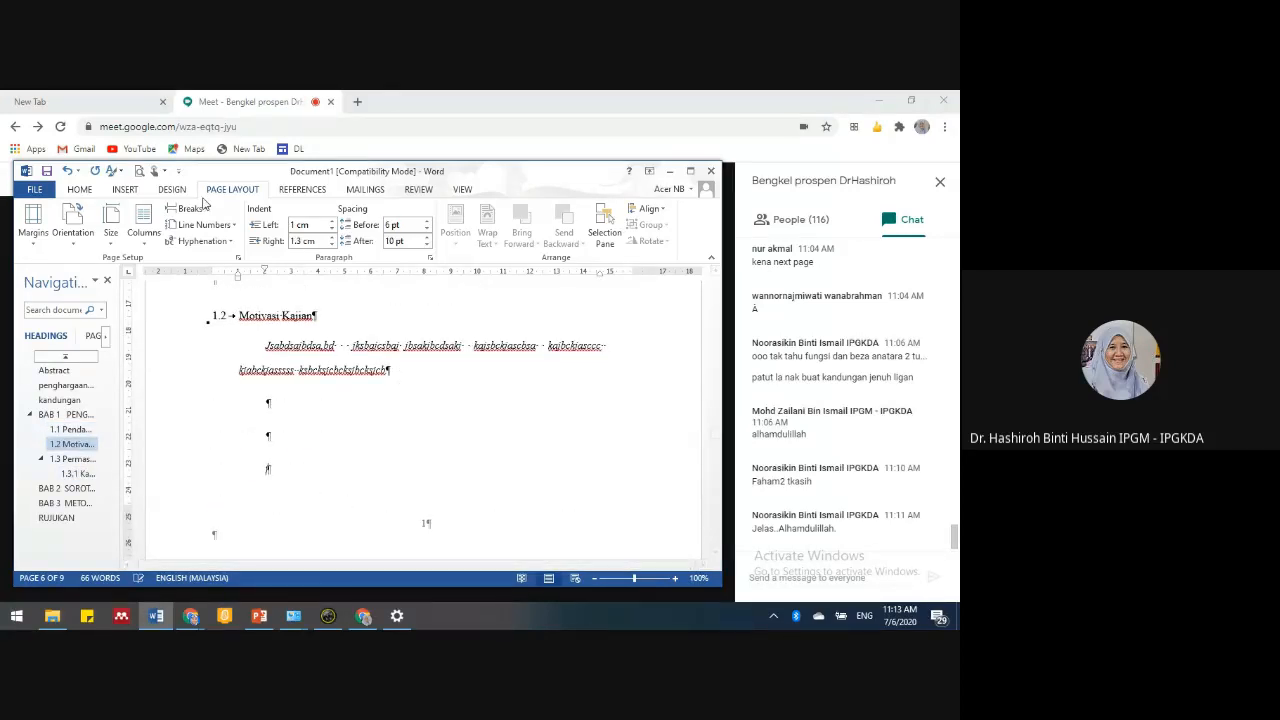
left_click(125, 190)
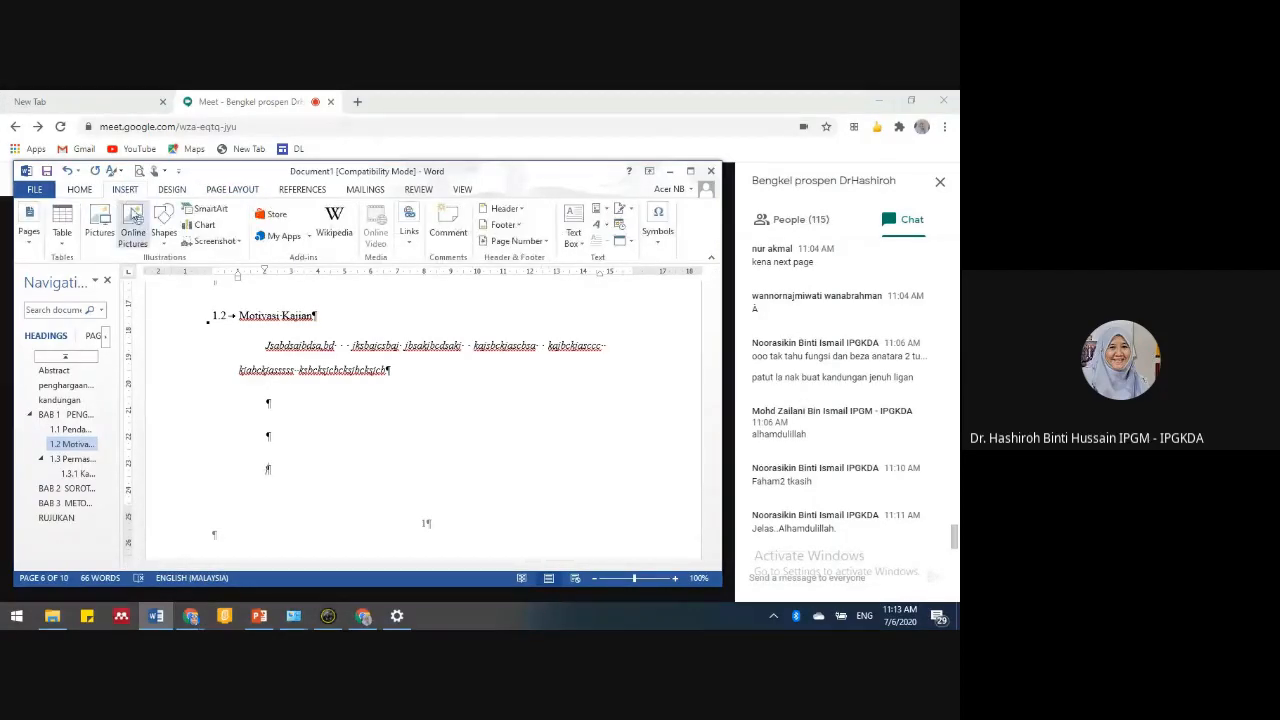
left_click(62, 228)
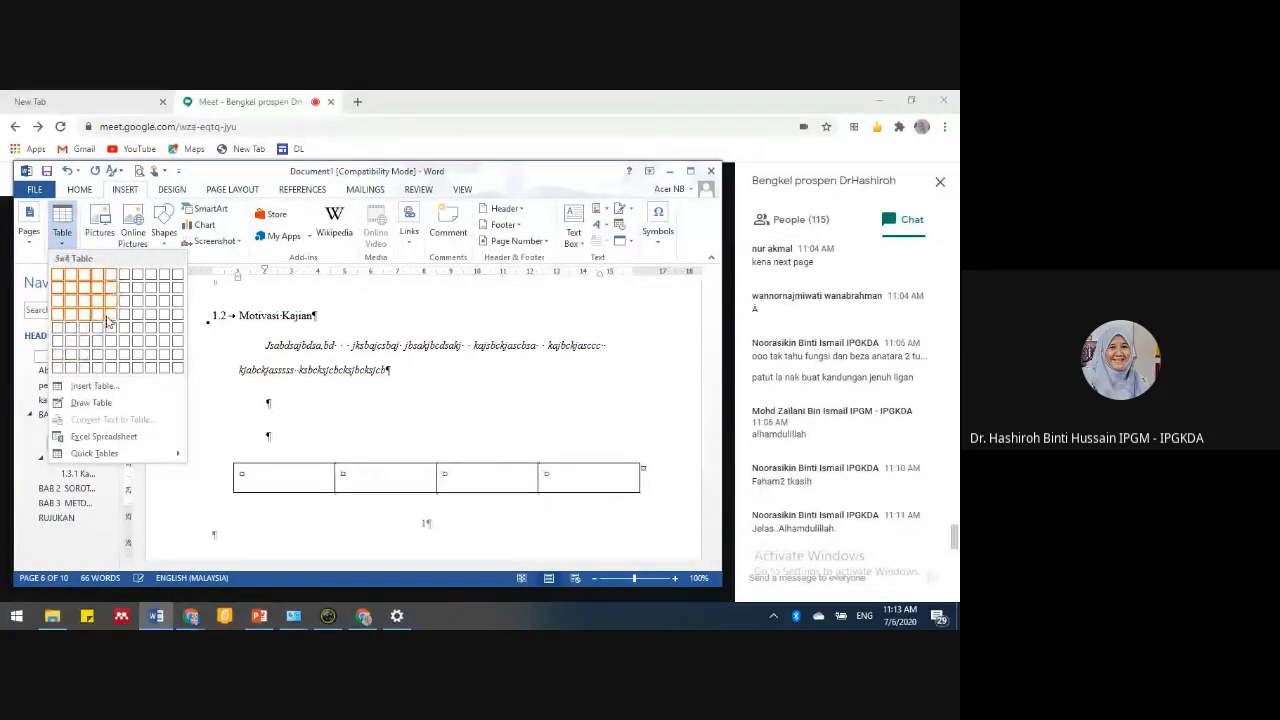
left_click(97, 365)
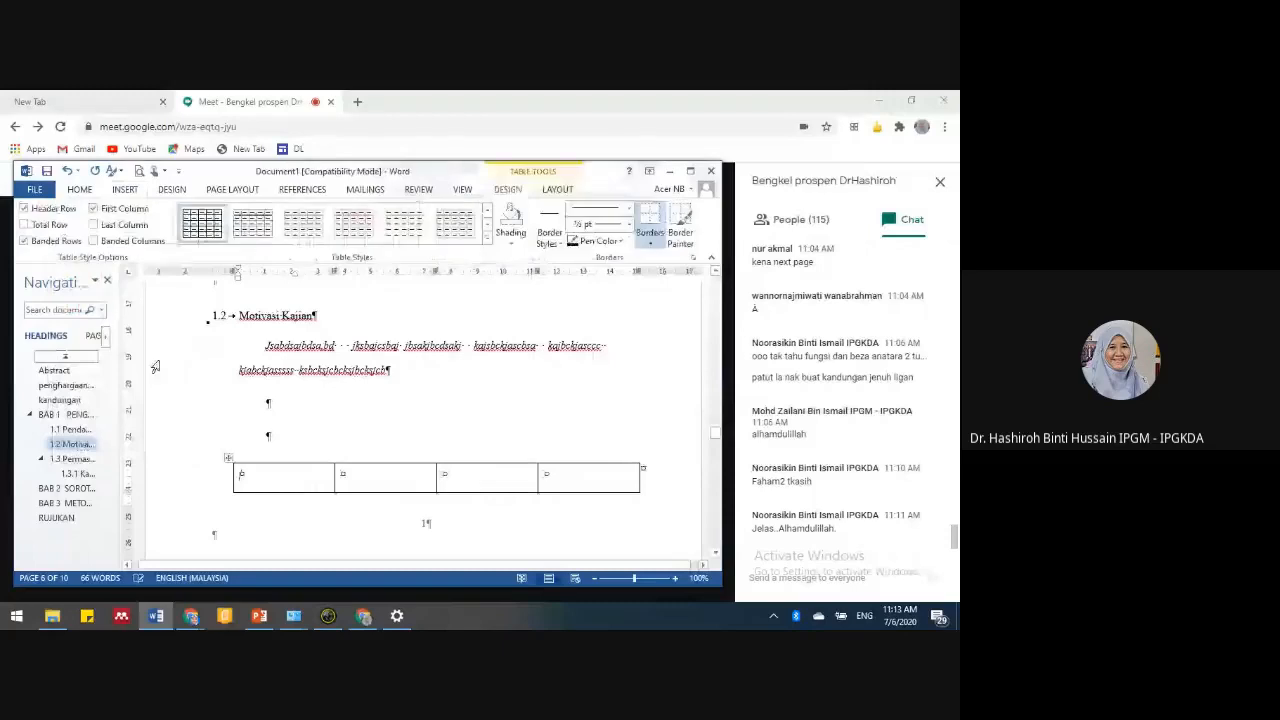
- Add empty paragraphs above the table so that it moves onto the next page with blank lines before it
left_click(290, 435)
key("ctrl+z")
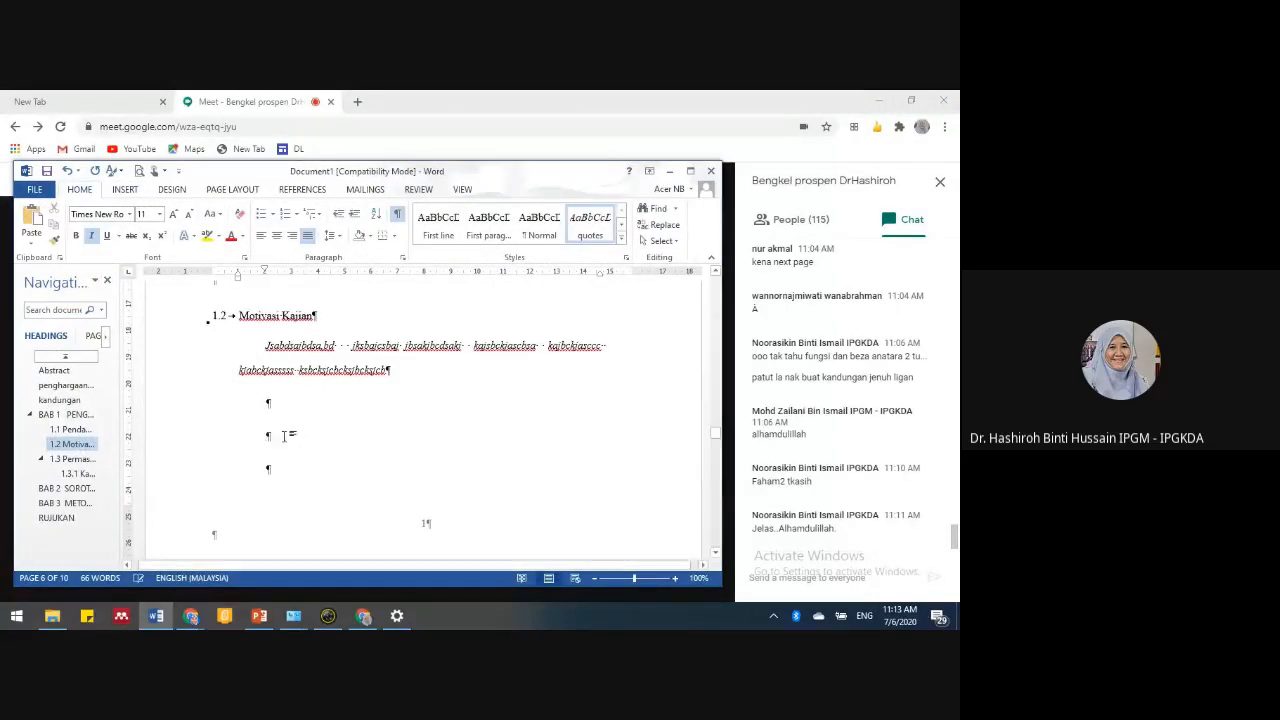
scroll(251, 450, "down", 5)
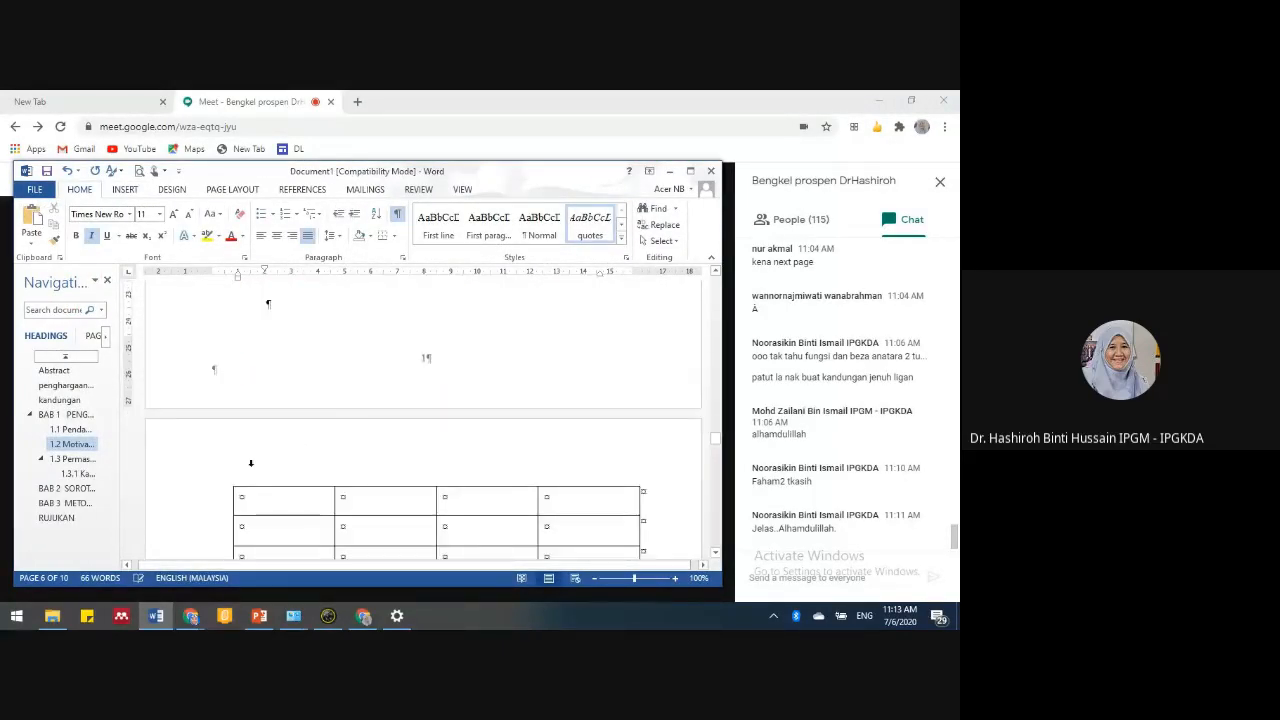
scroll(290, 420, "up", 3)
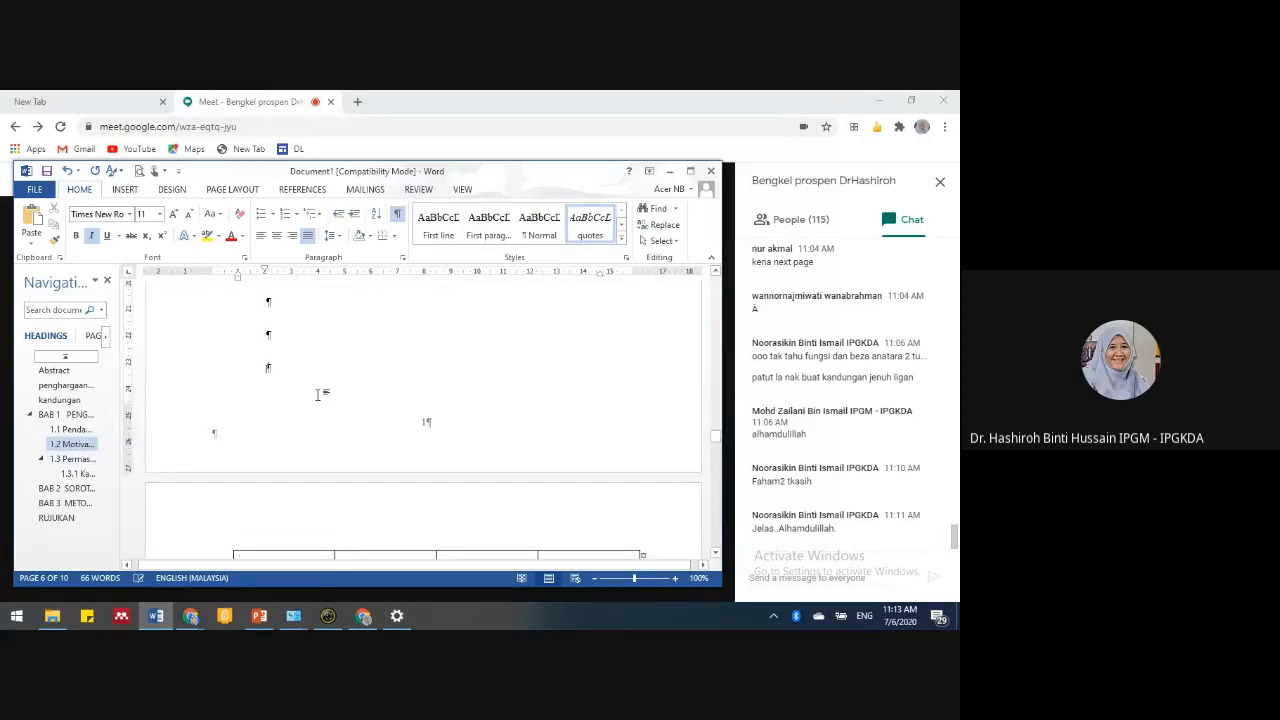
key("ctrl+z")
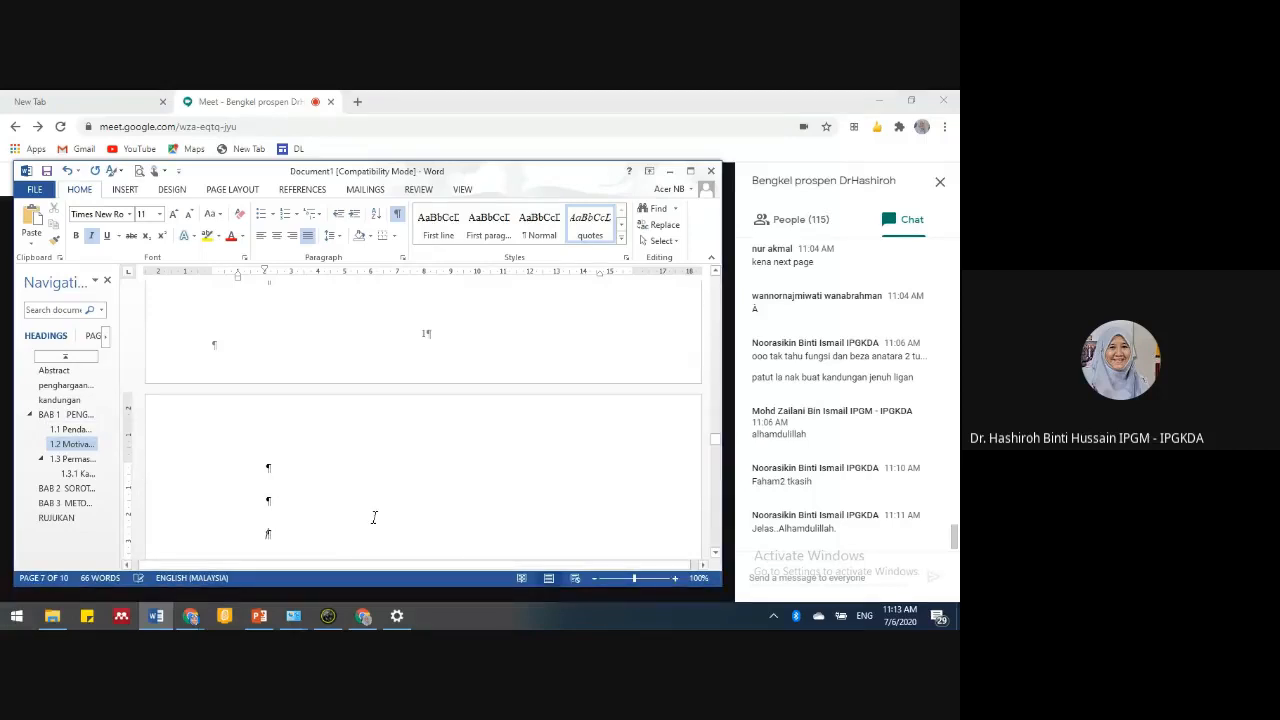
key("ctrl+y")
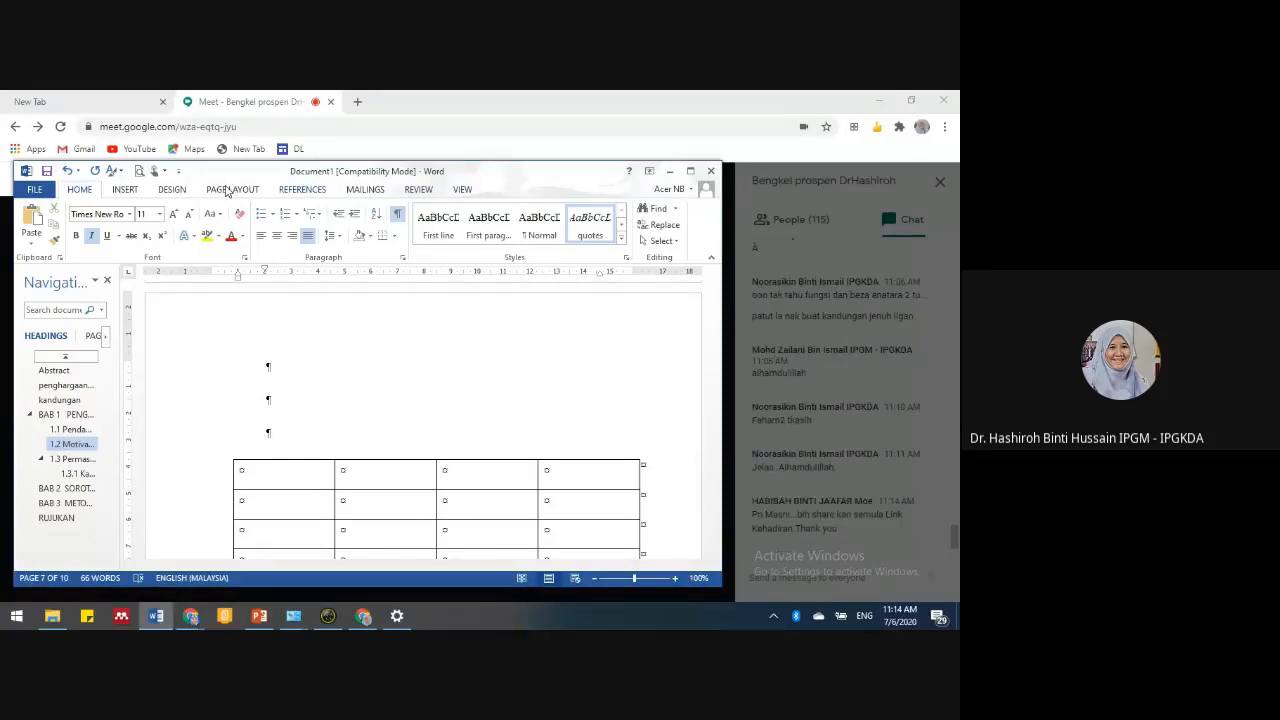
- Start inserting a caption on the empty line above the table and view the available caption labels
key("ctrl+F1")
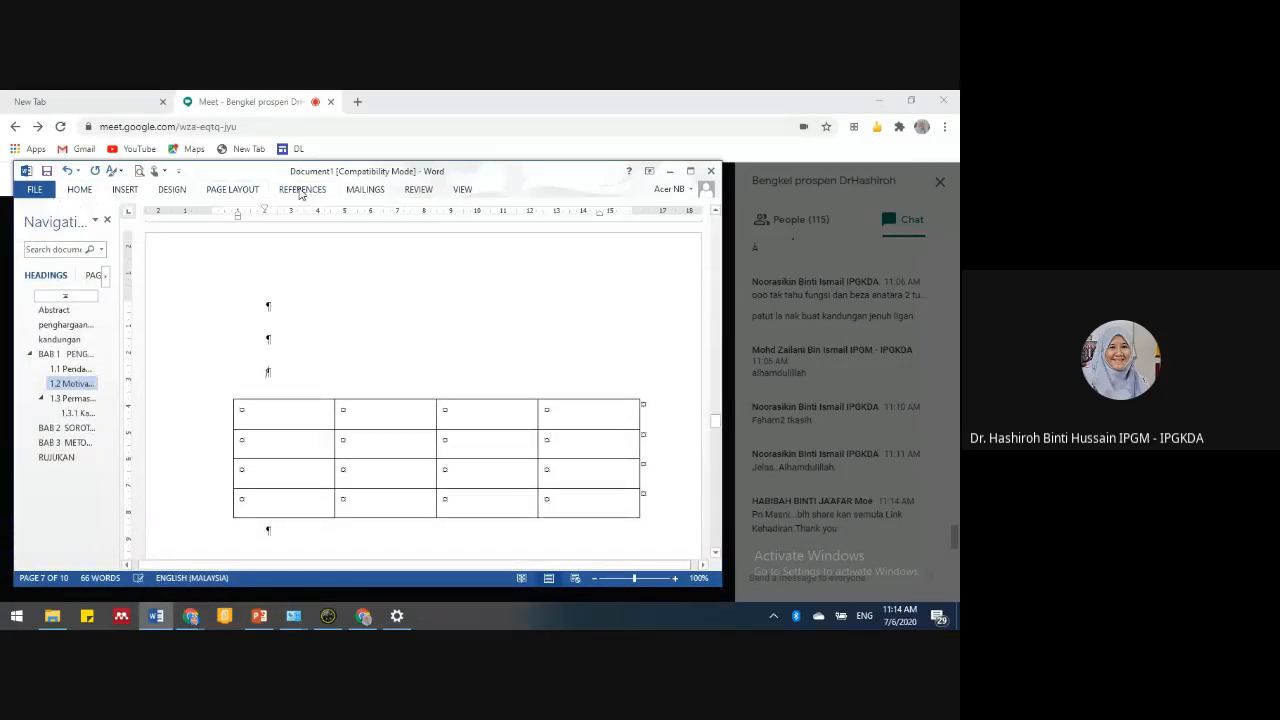
left_click(301, 190)
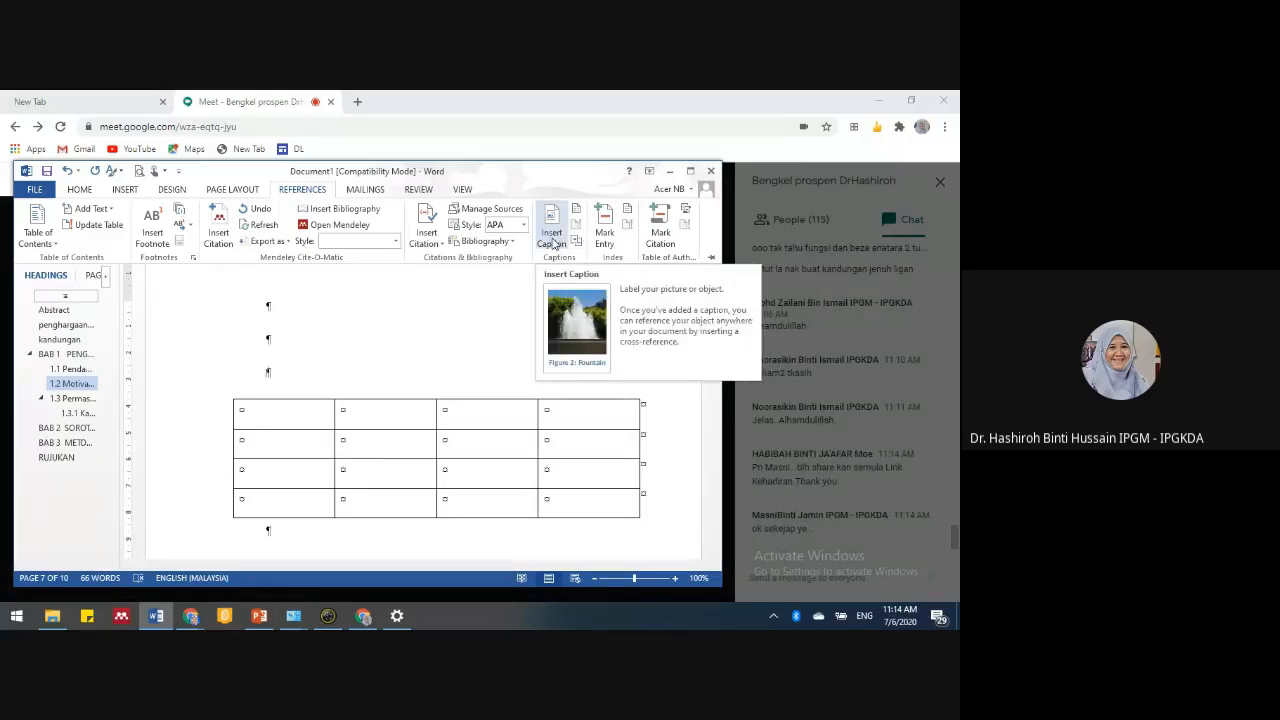
left_click(553, 242)
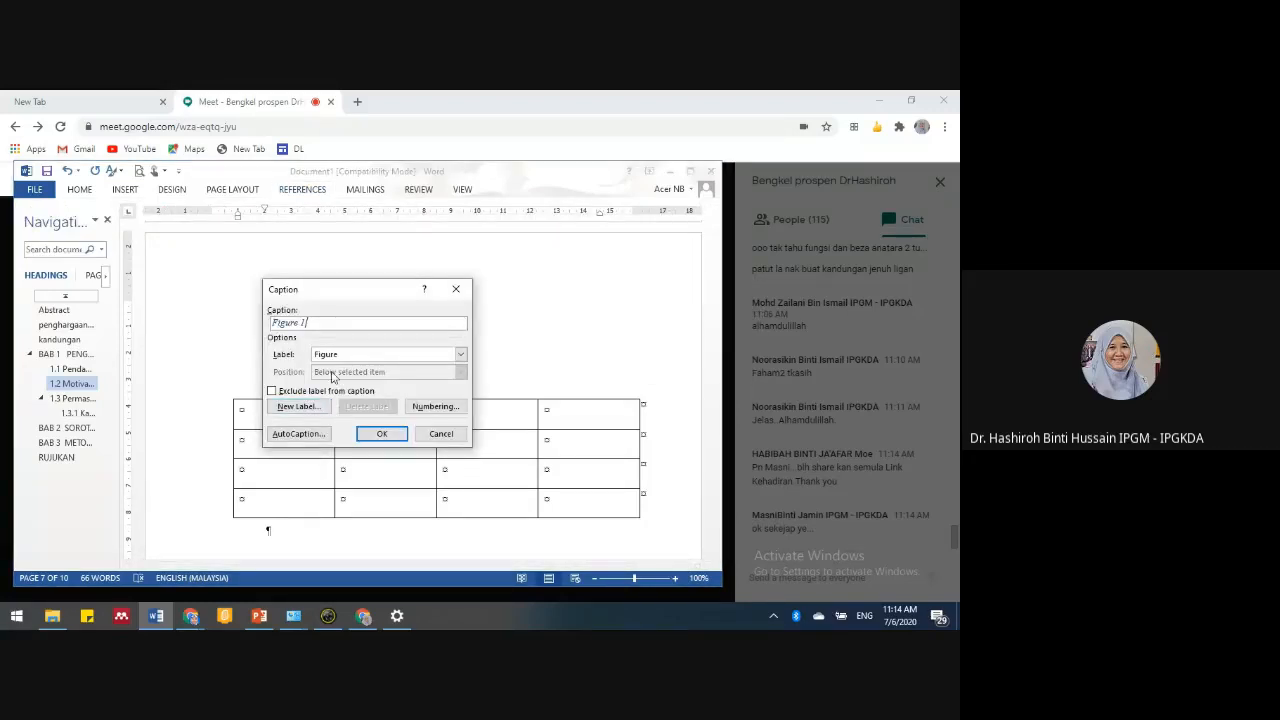
left_click_drag(362, 292, 446, 231)
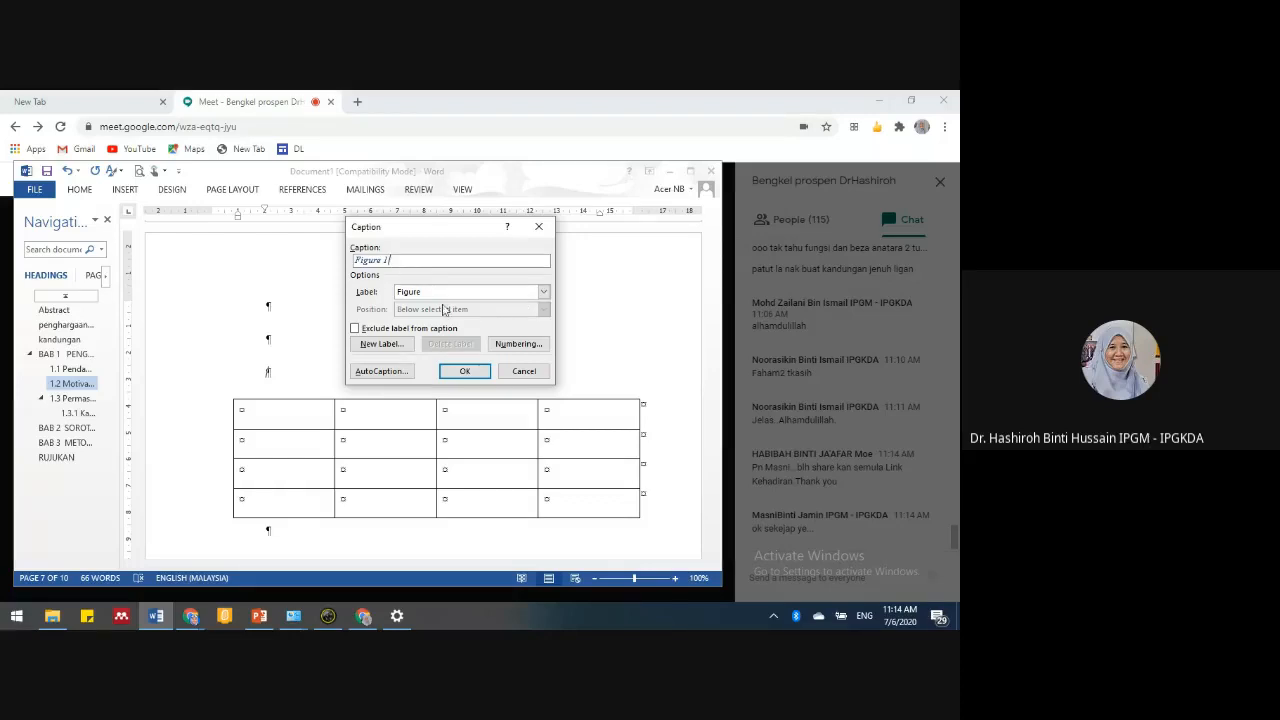
left_click(544, 292)
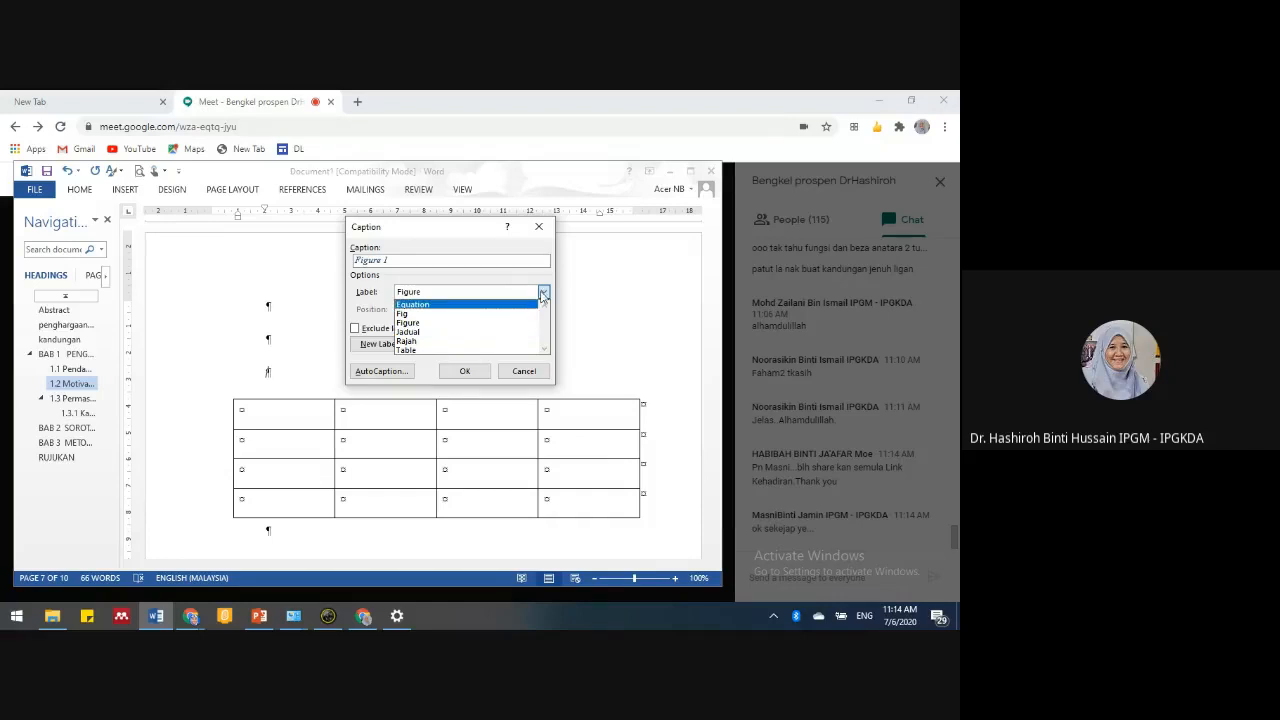
left_click(543, 293)
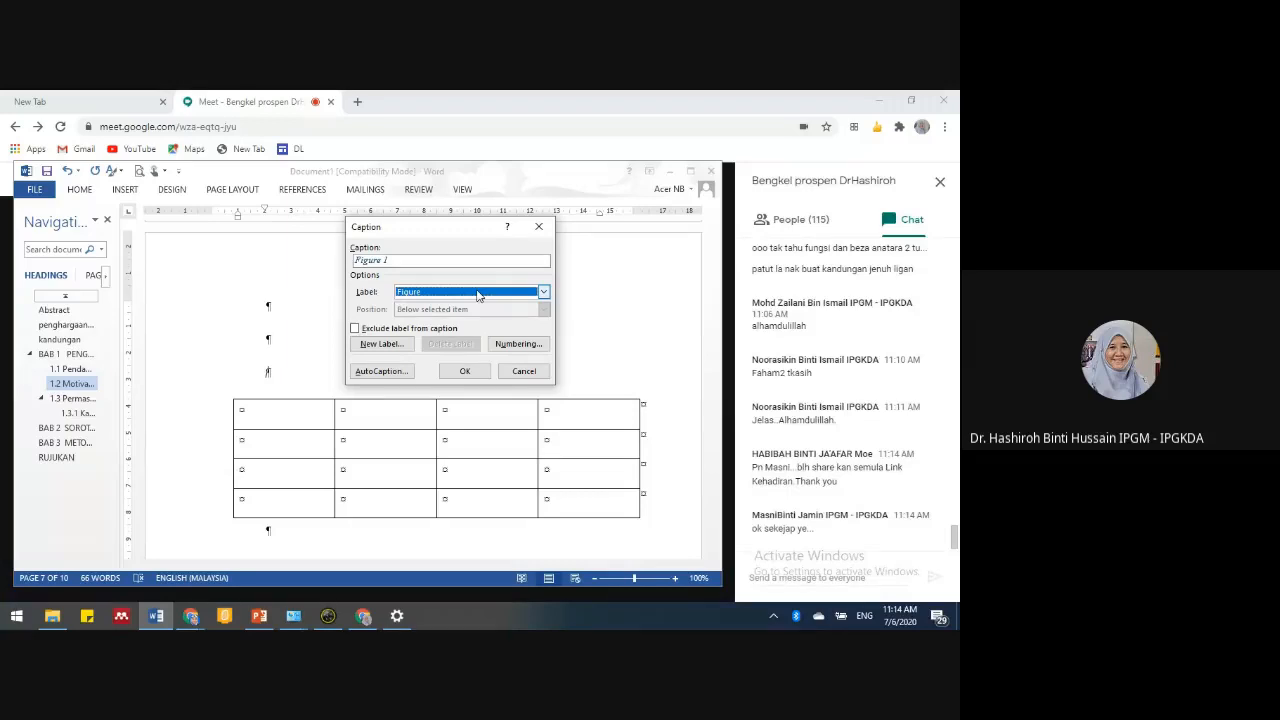
left_click(403, 346)
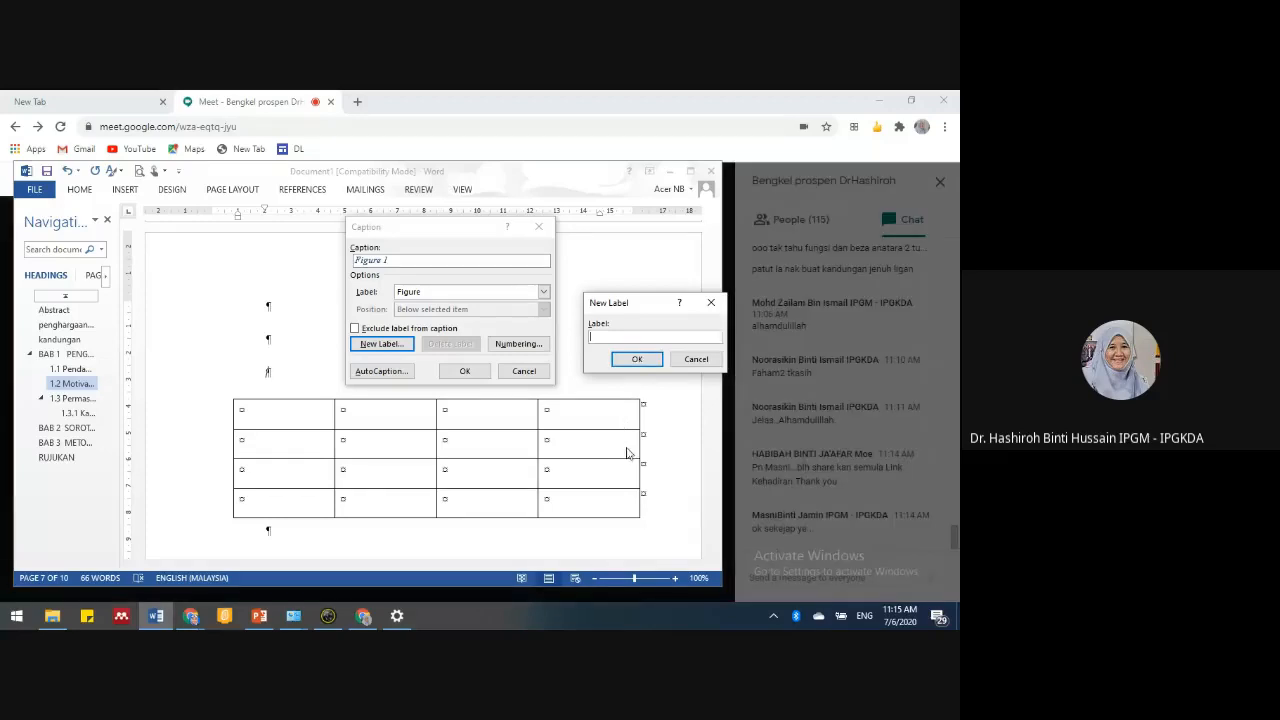
type("Rajah")
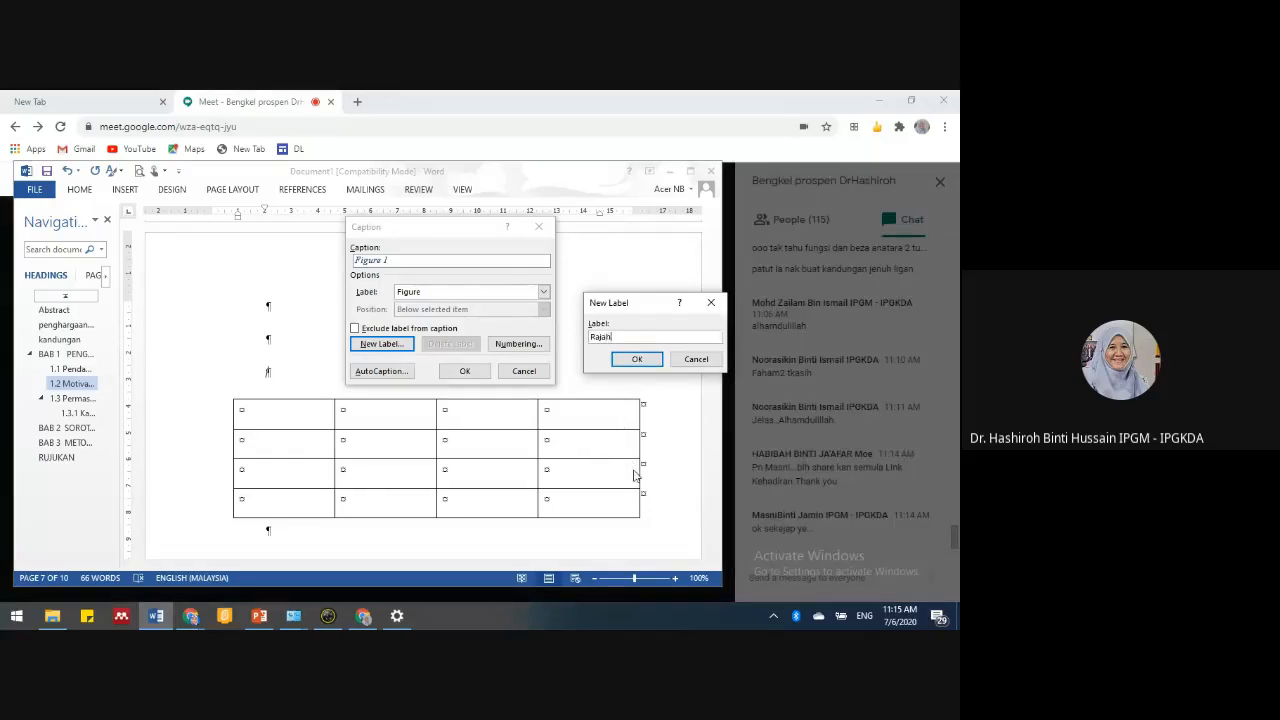
left_click(711, 362)
left_click(544, 292)
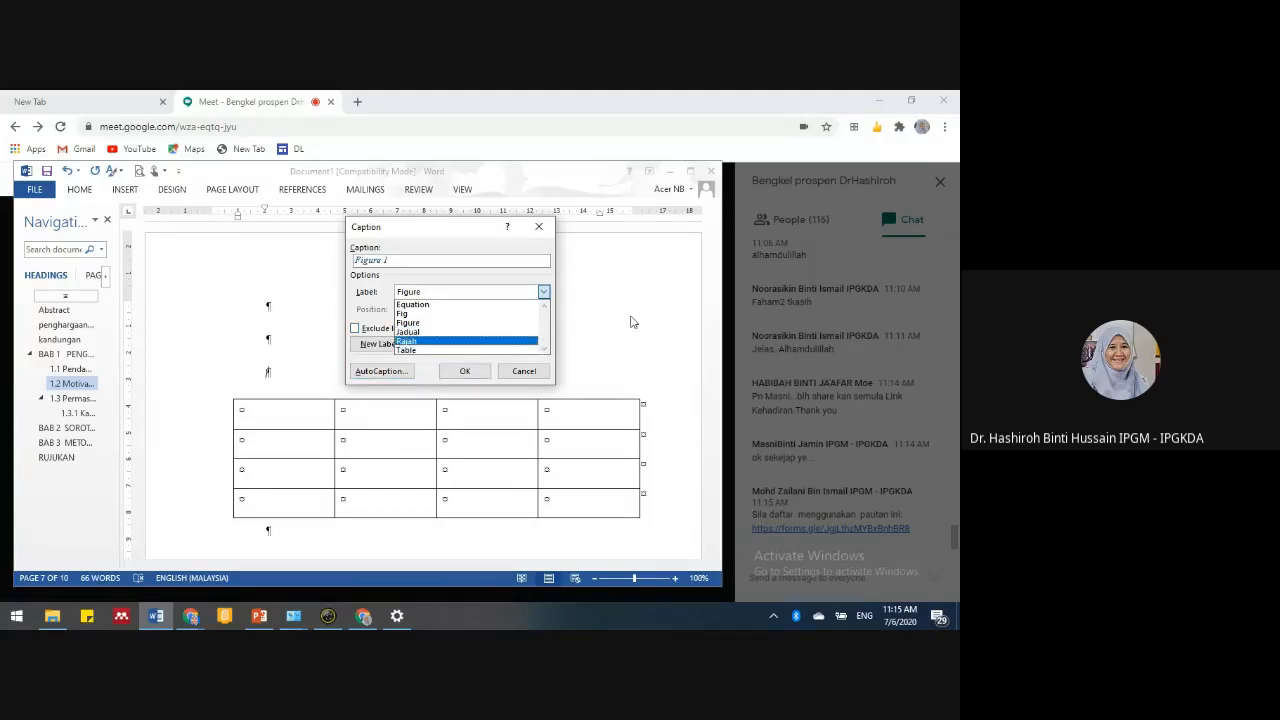
left_click(363, 290)
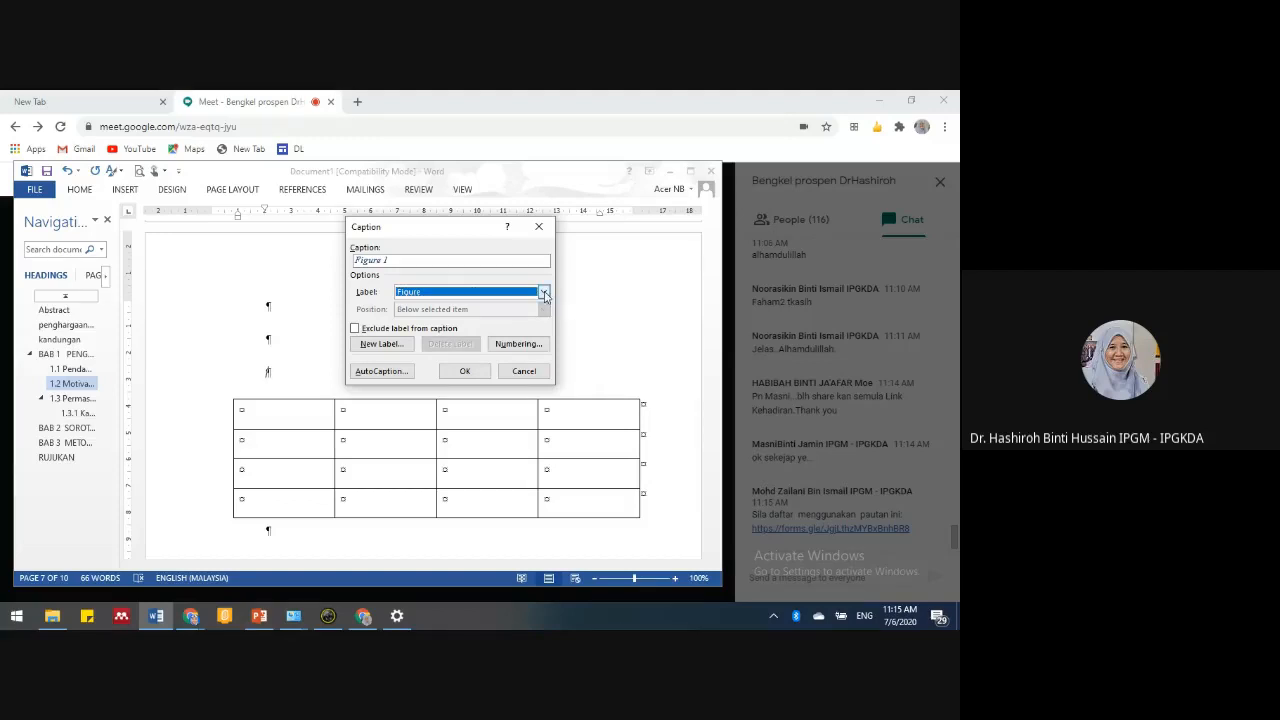
- Insert a Jadual caption above the table, numbered 1, 2, 3 with the Heading 1 chapter number included and a period separator
left_click(544, 293)
left_click(494, 333)
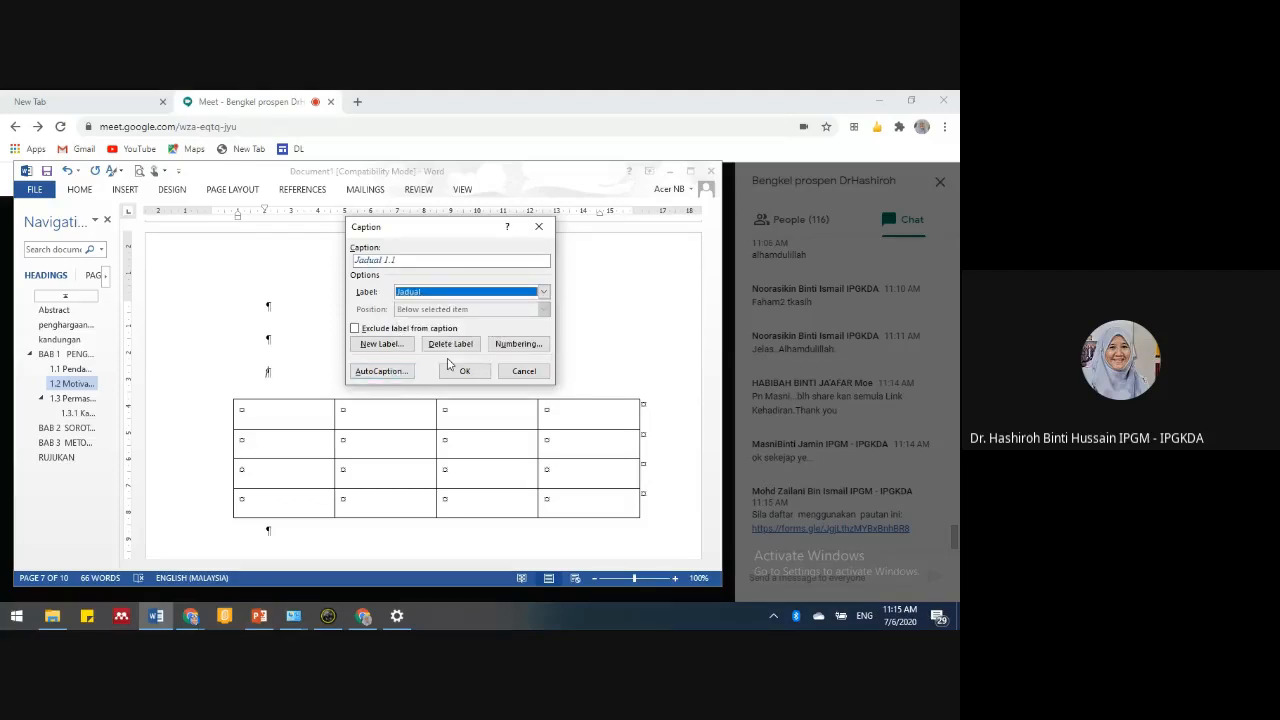
left_click(515, 346)
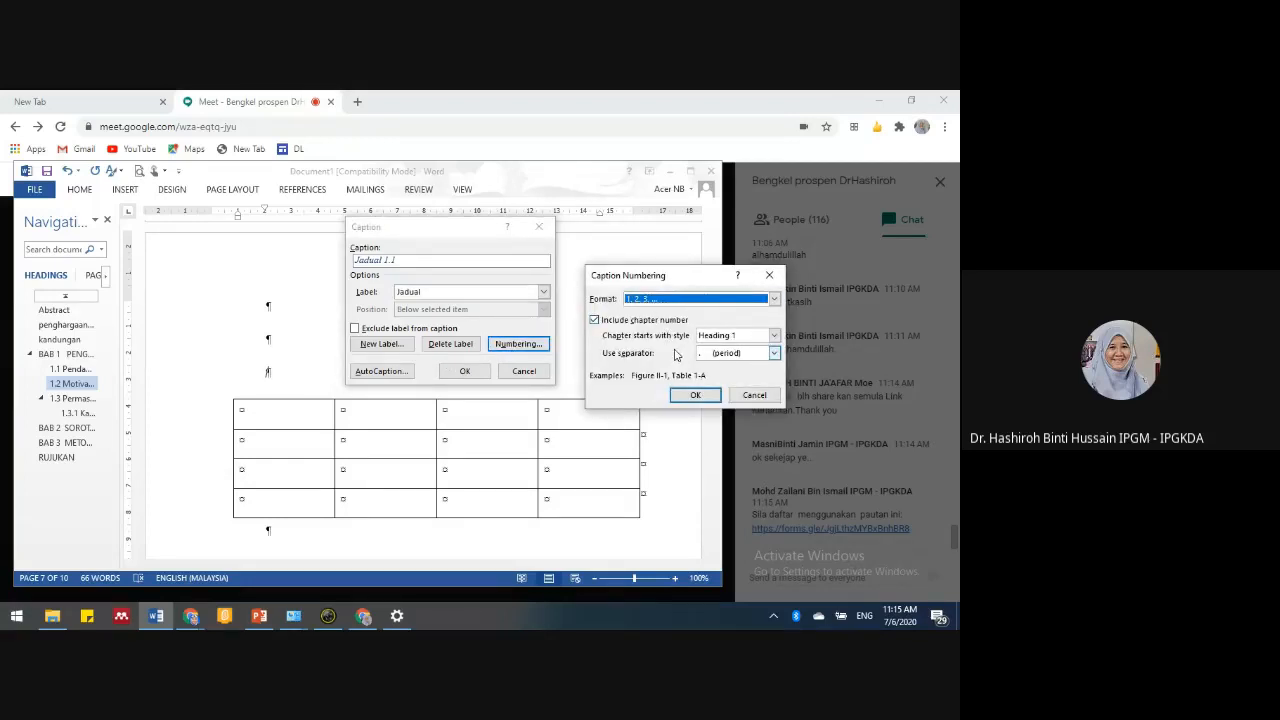
left_click(638, 320)
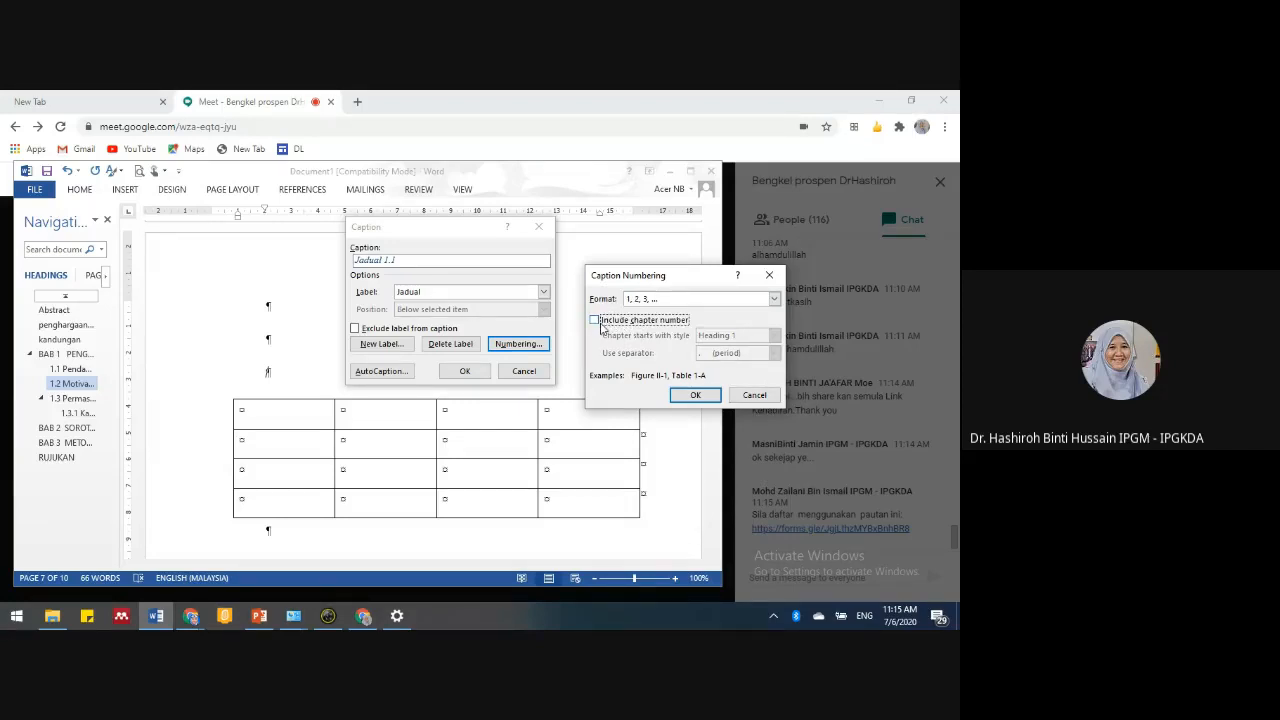
left_click(601, 328)
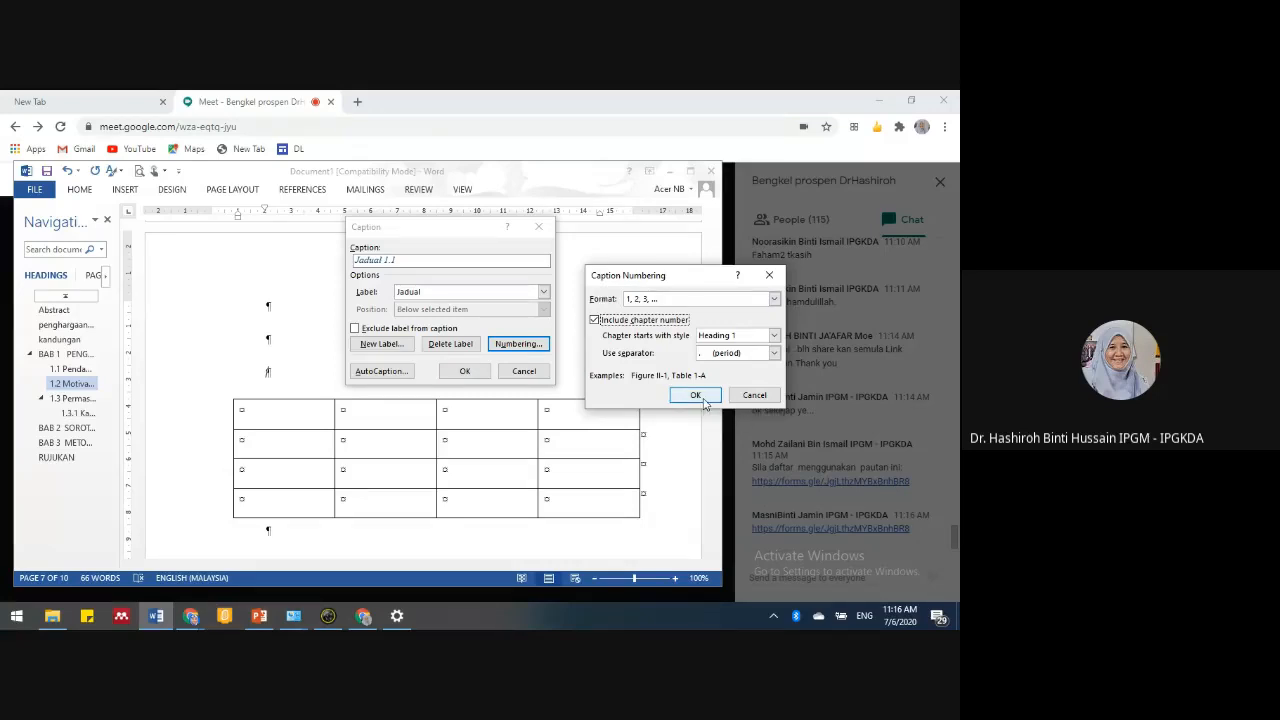
left_click(696, 396)
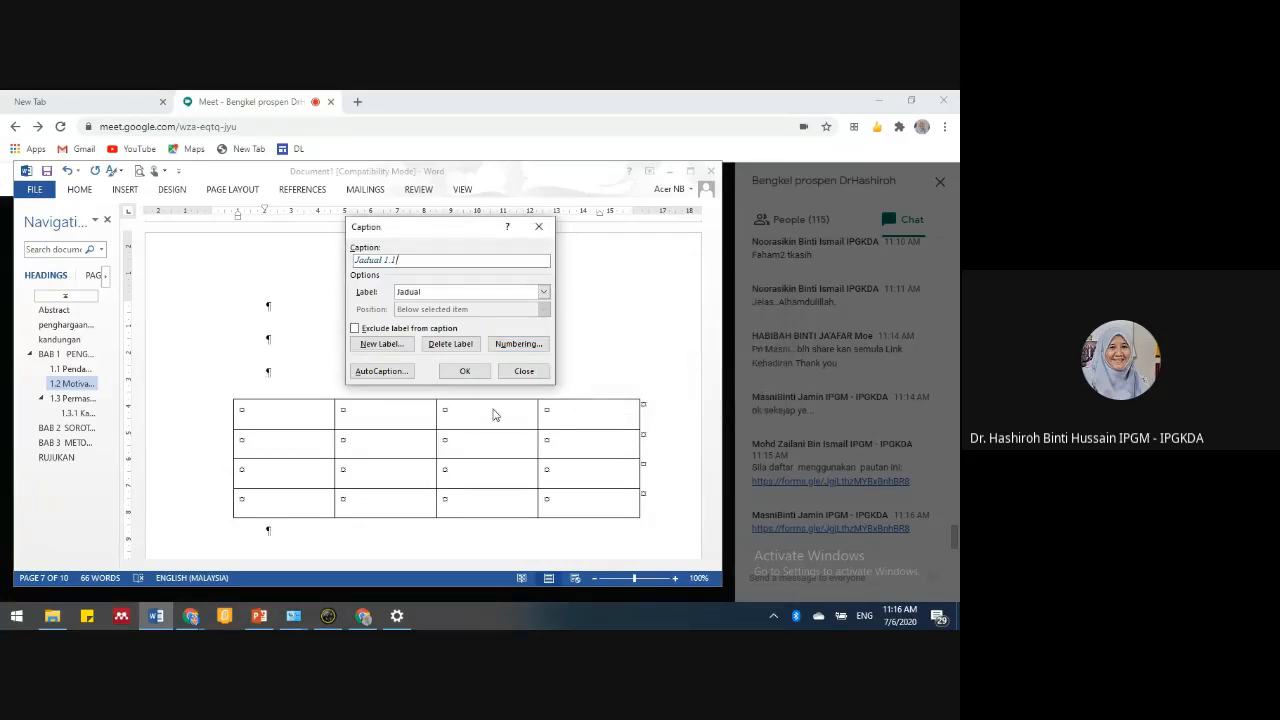
left_click(464, 371)
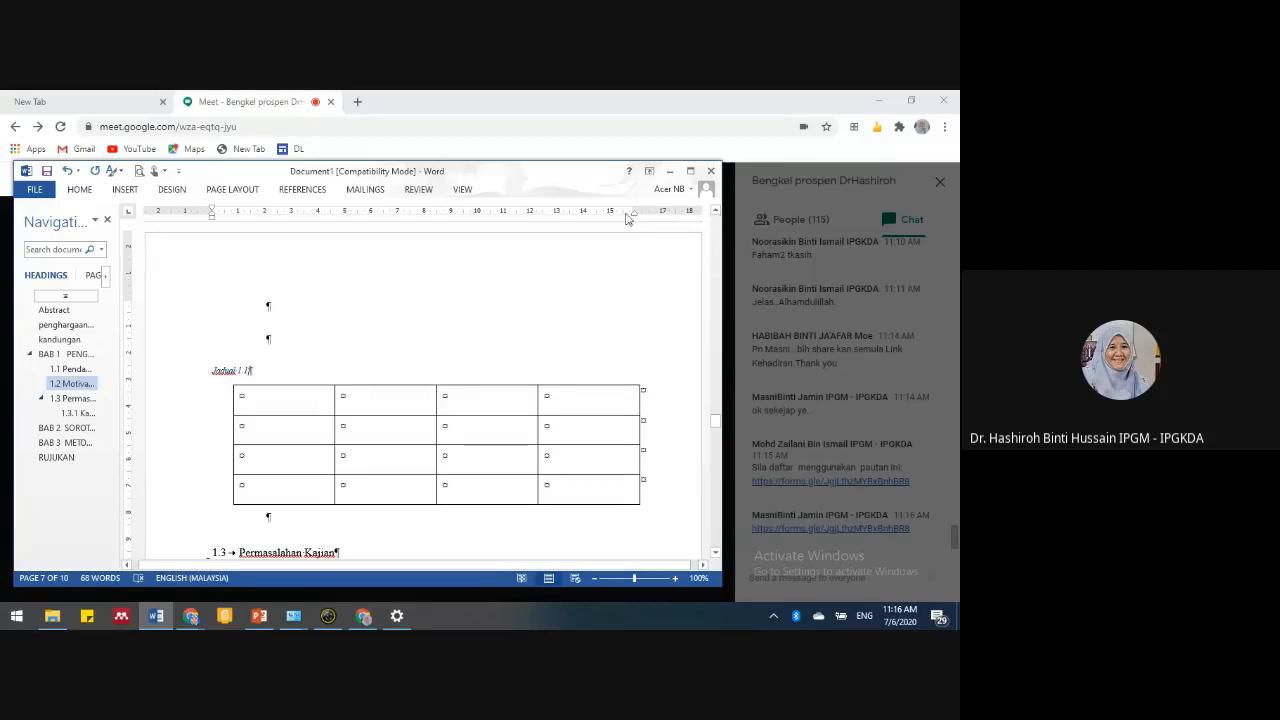
- Set the ribbon to show its tabs and commands all the time and bring up the Home commands
left_click(649, 171)
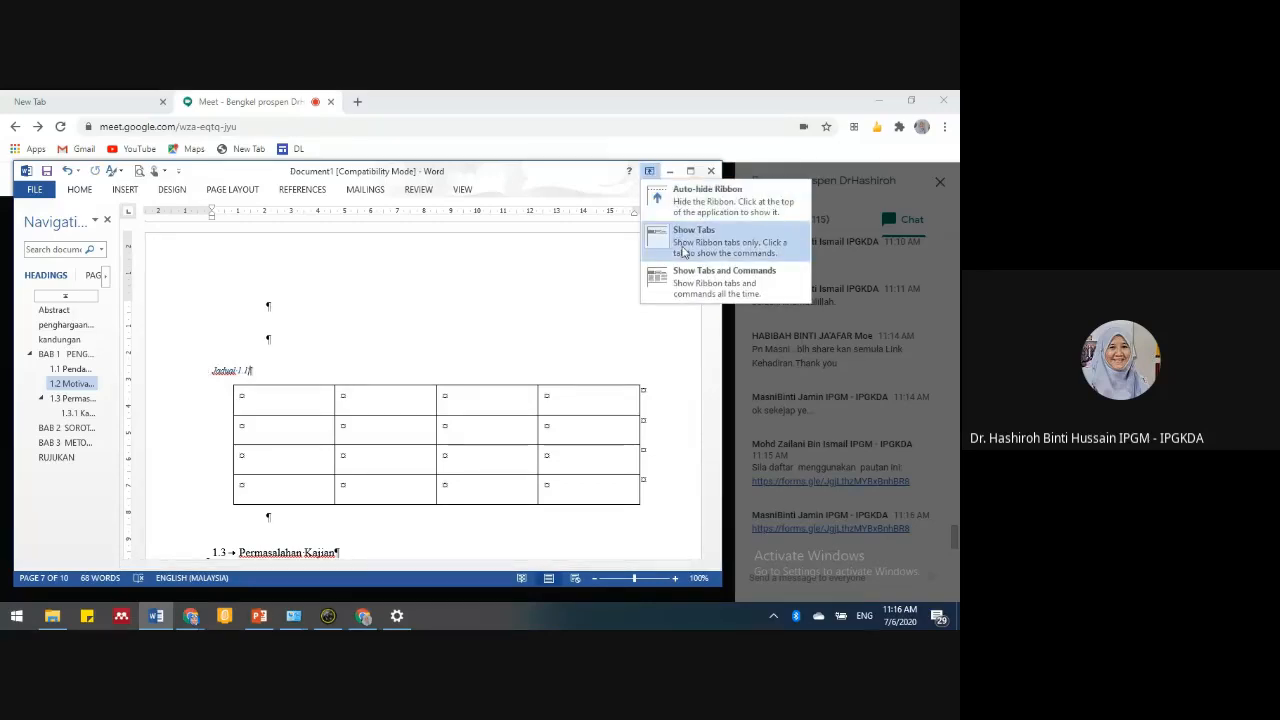
left_click(700, 280)
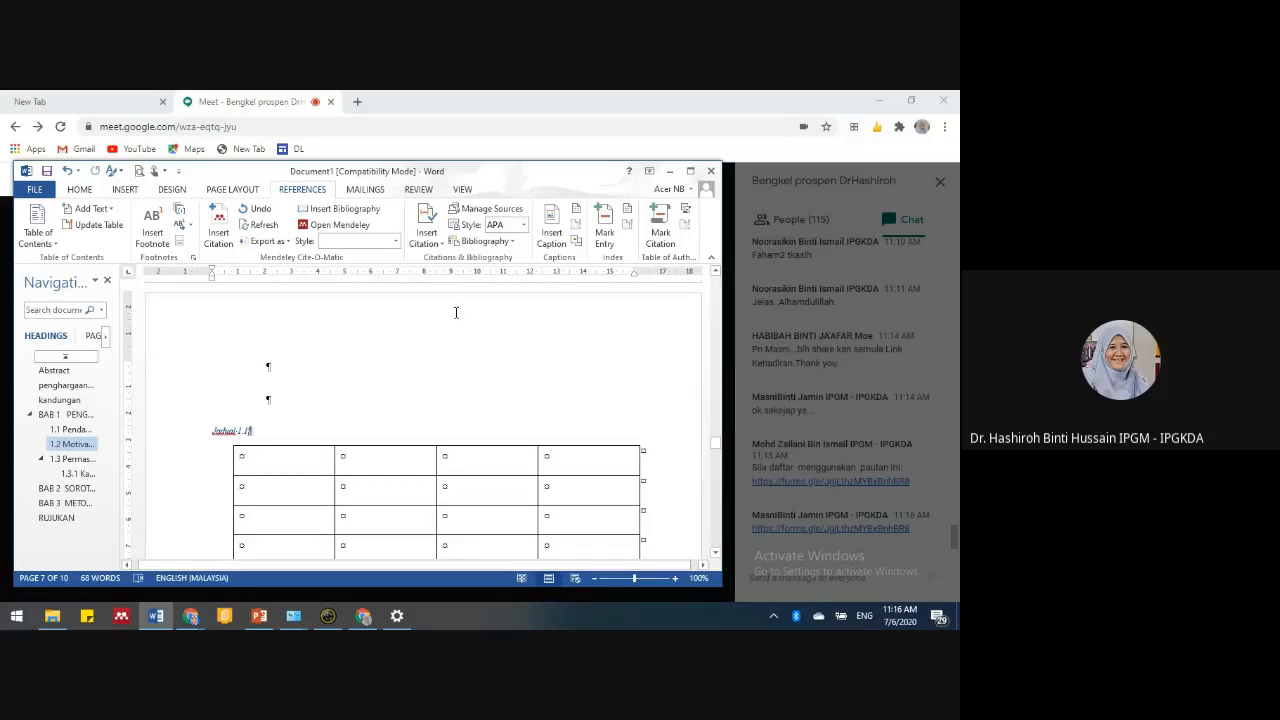
left_click(80, 190)
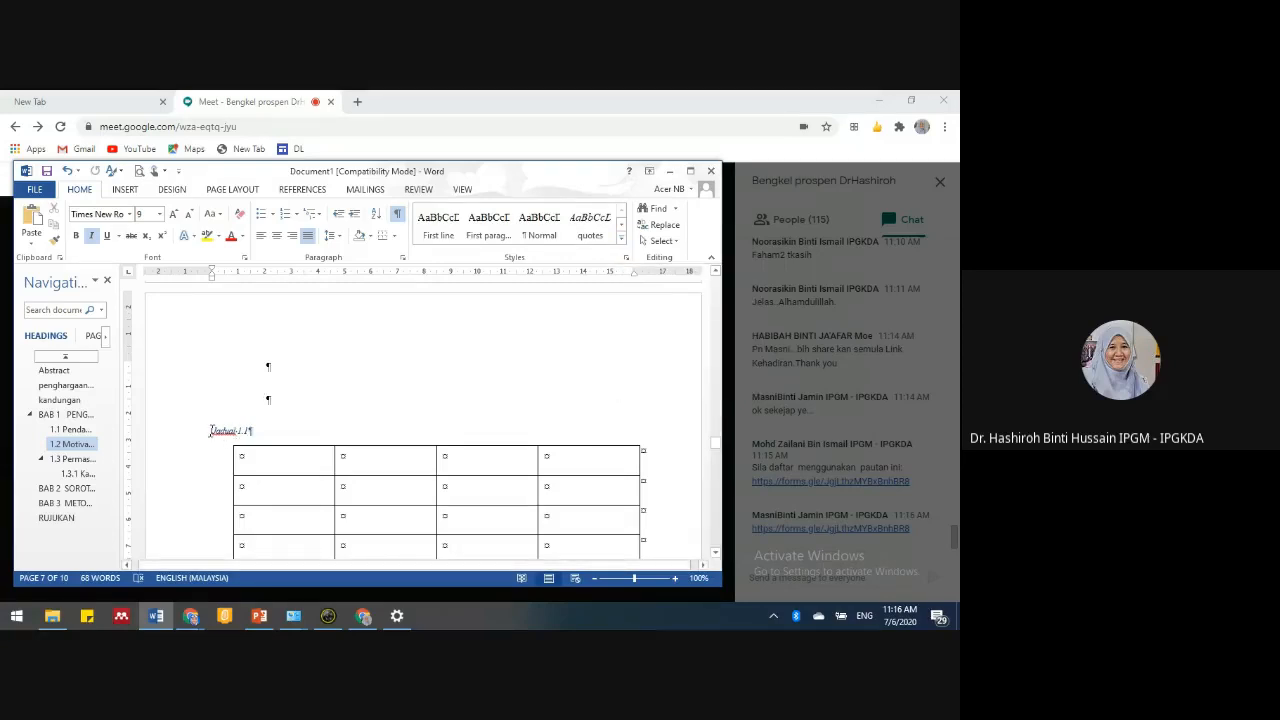
- Modify the Caption style of the Jadual caption to non-italic text in the Automatic colour at 12 pt
left_click_drag(211, 431, 252, 431)
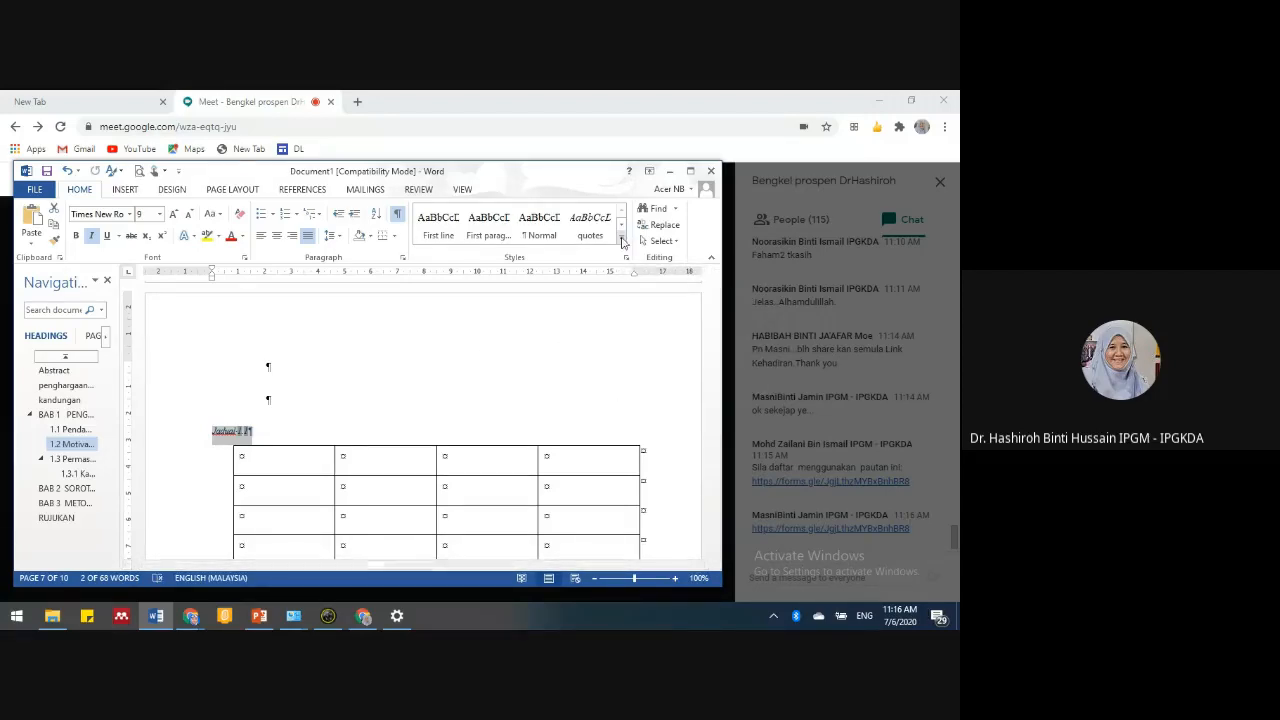
left_click(621, 243)
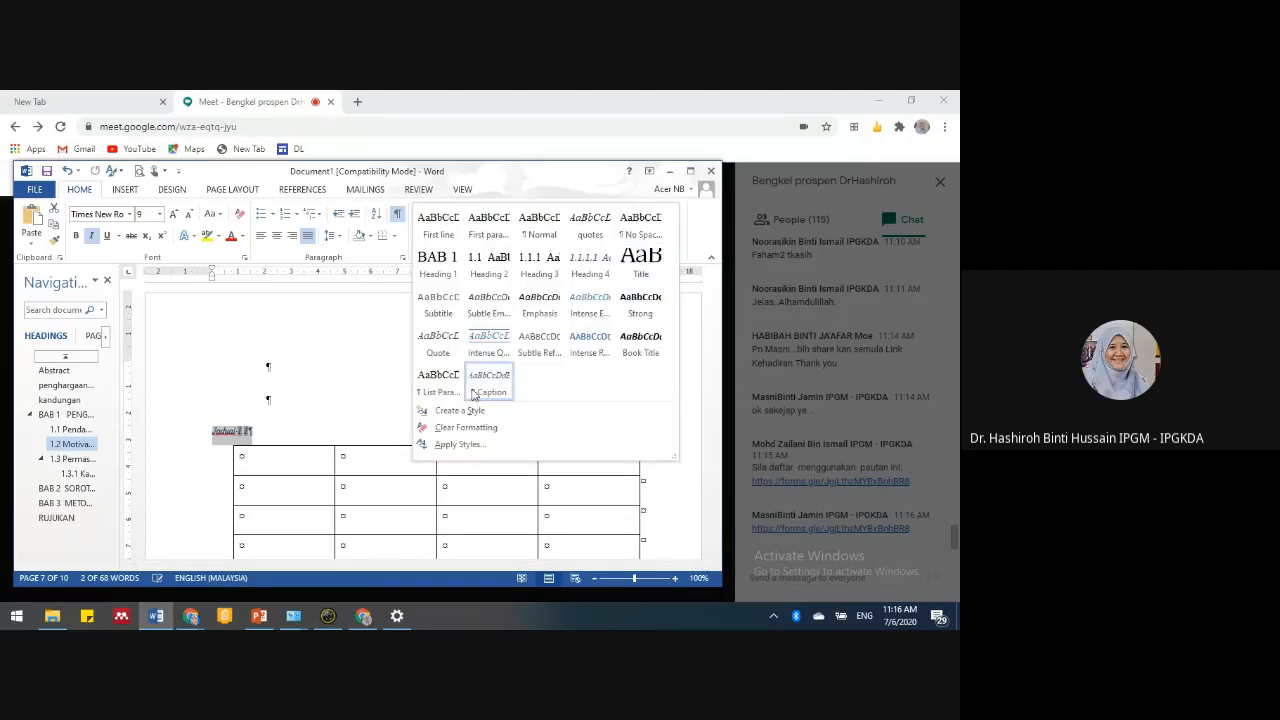
right_click(488, 392)
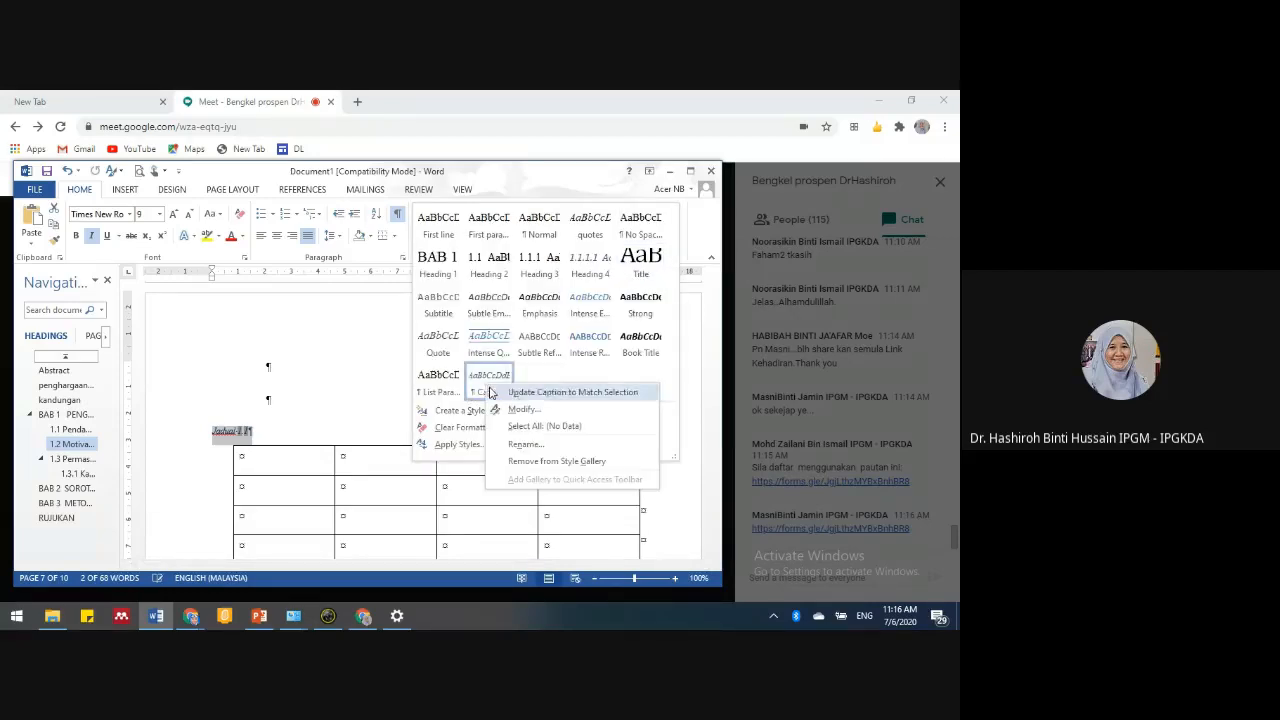
left_click(520, 401)
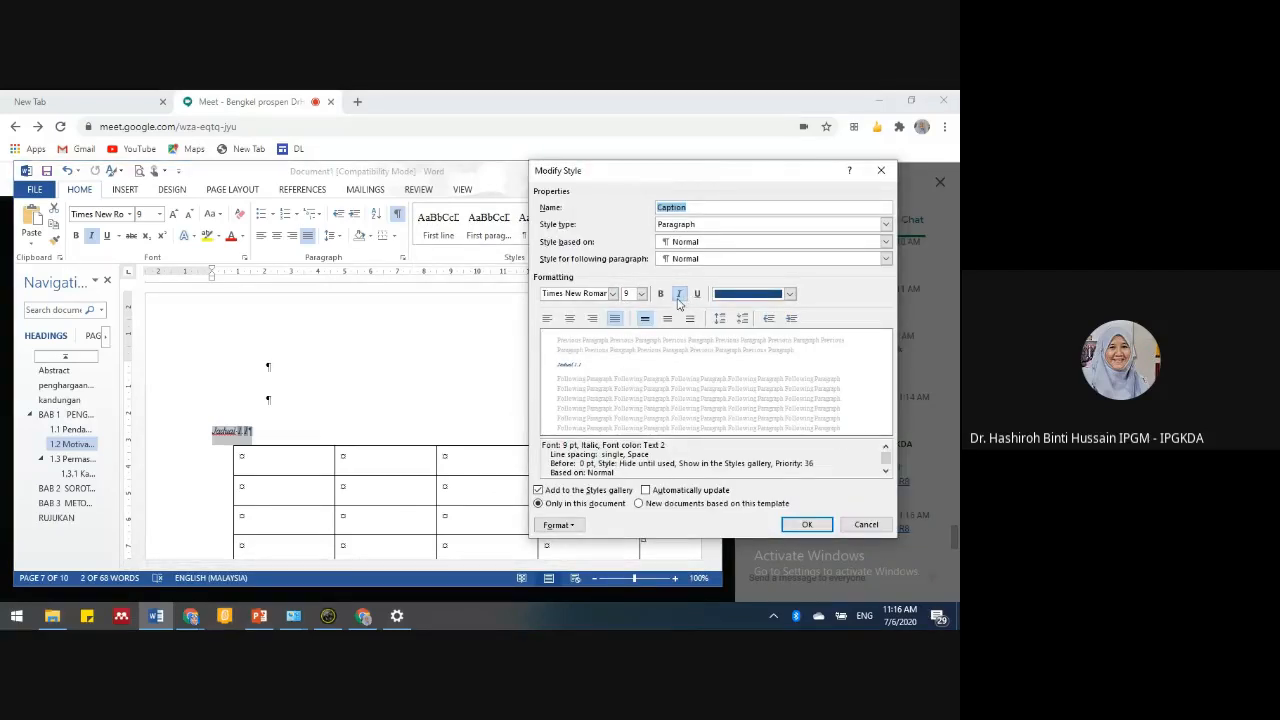
left_click(678, 297)
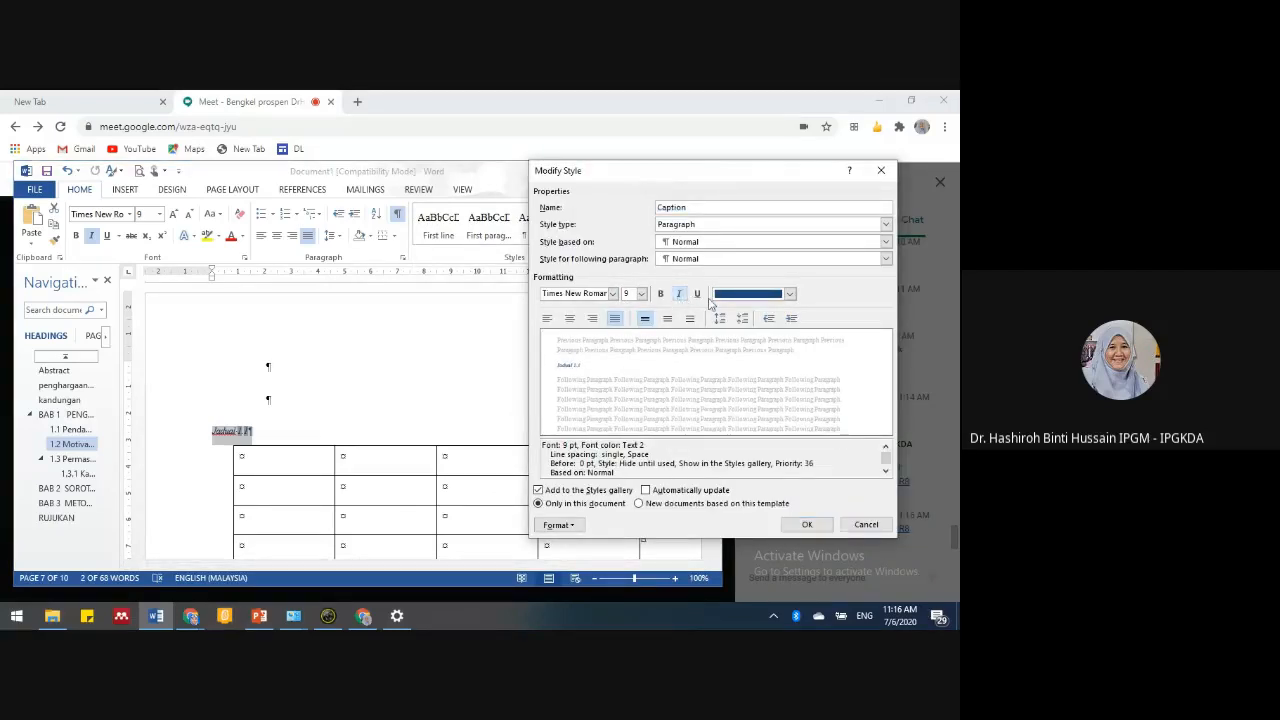
left_click(790, 296)
left_click(750, 306)
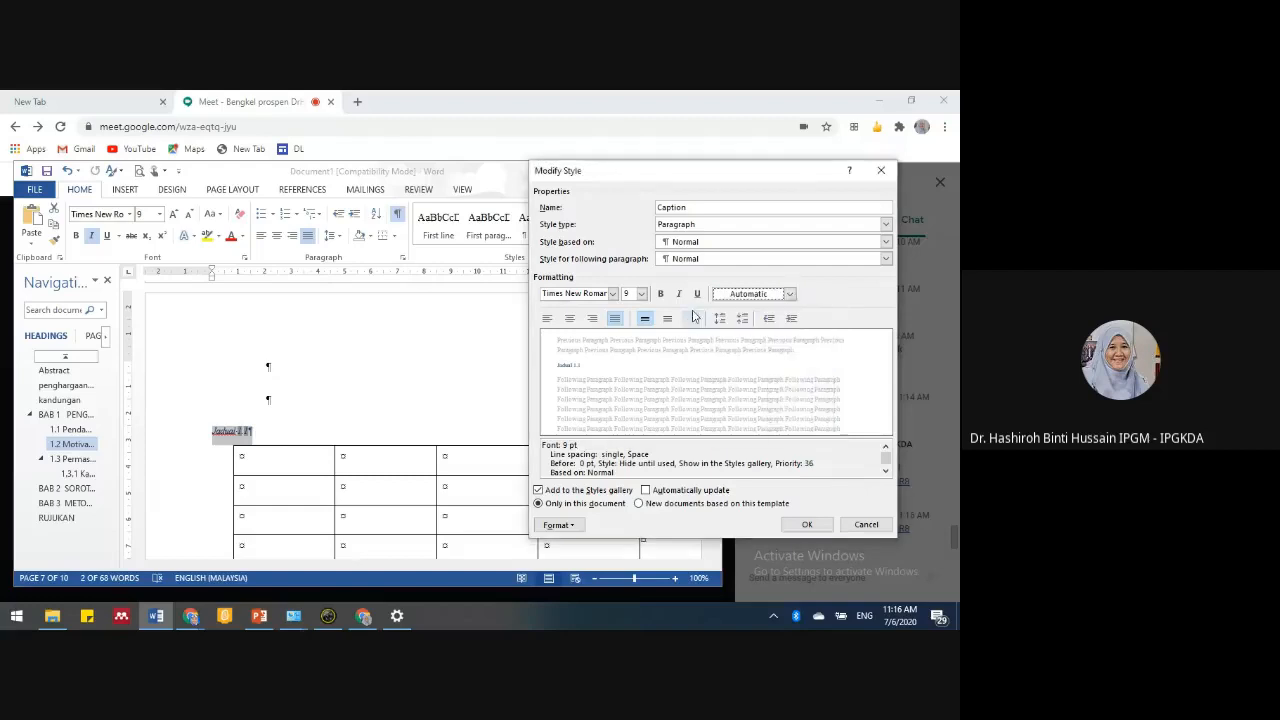
left_click(642, 294)
left_click(632, 338)
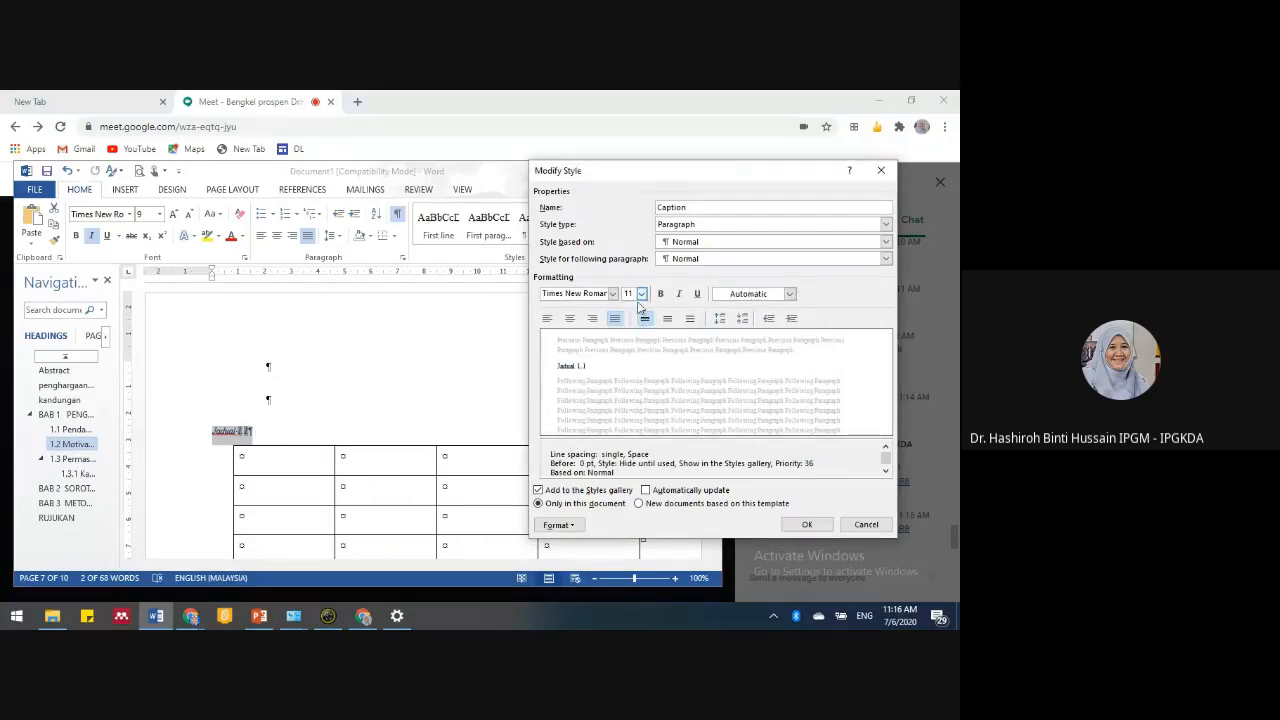
left_click(641, 293)
left_click(632, 344)
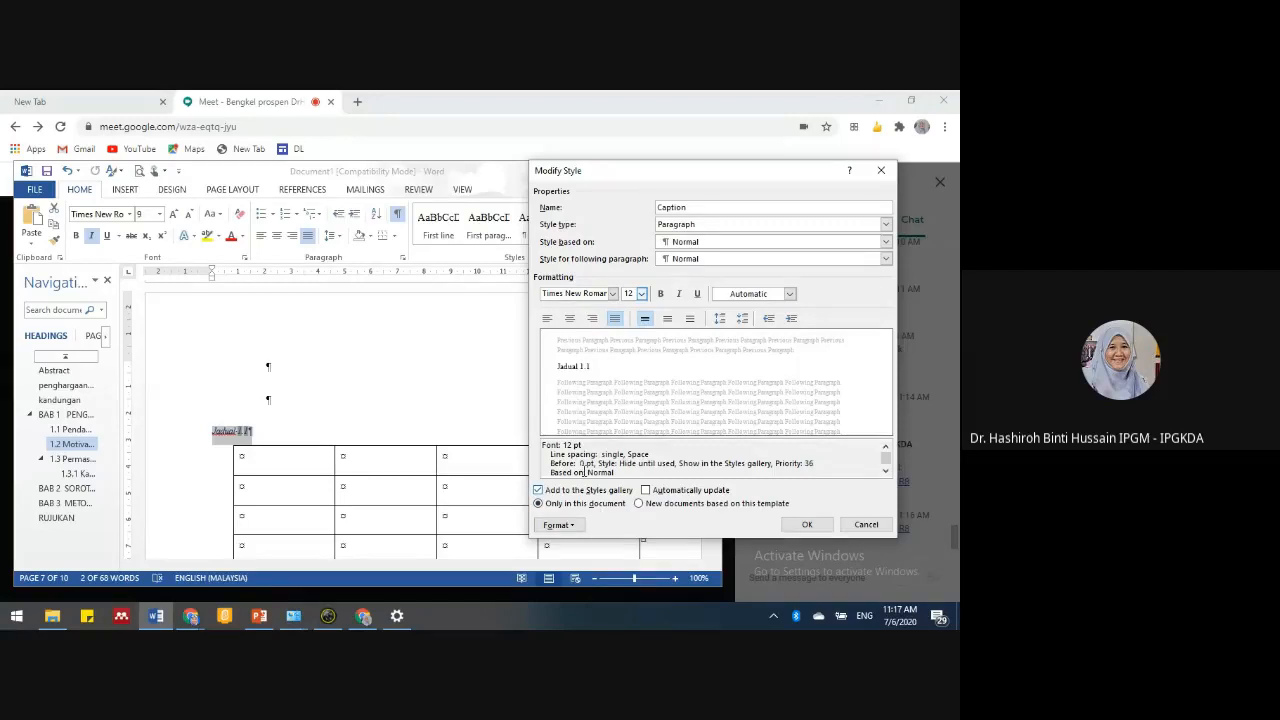
- Set the Caption style to left alignment with 1.5 lines spacing and apply the modified style
left_click(566, 527)
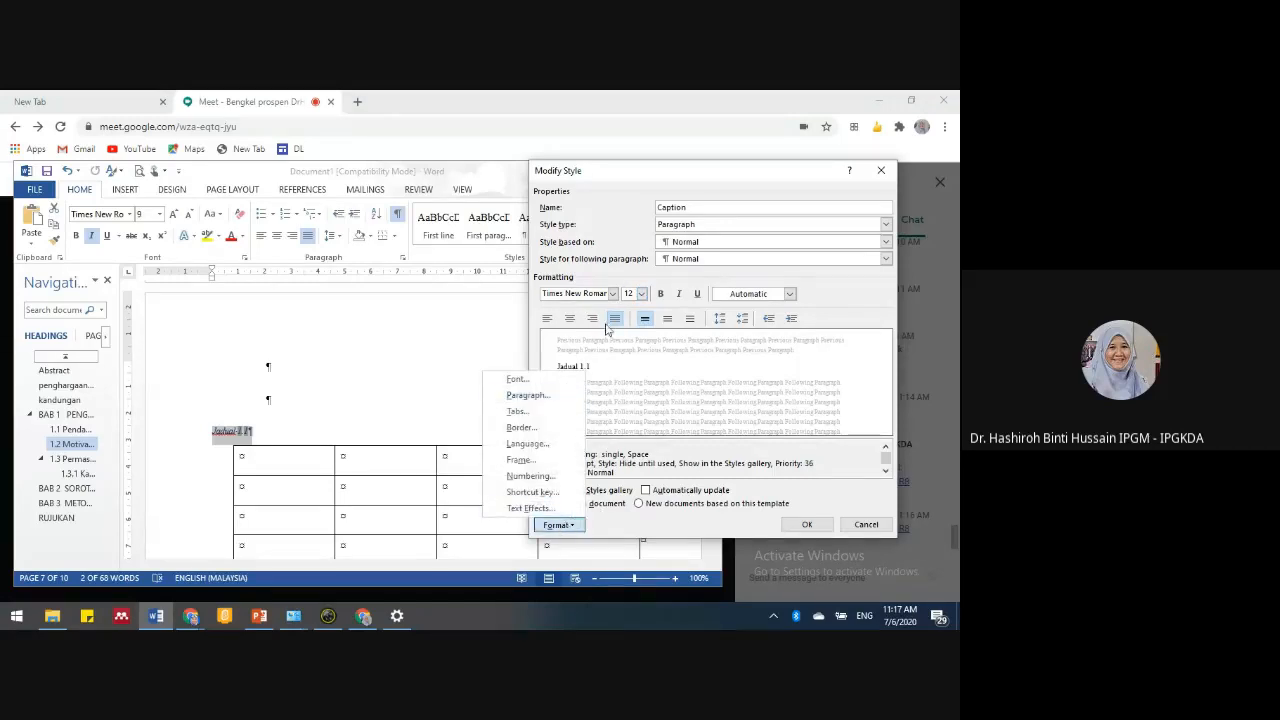
left_click(557, 345)
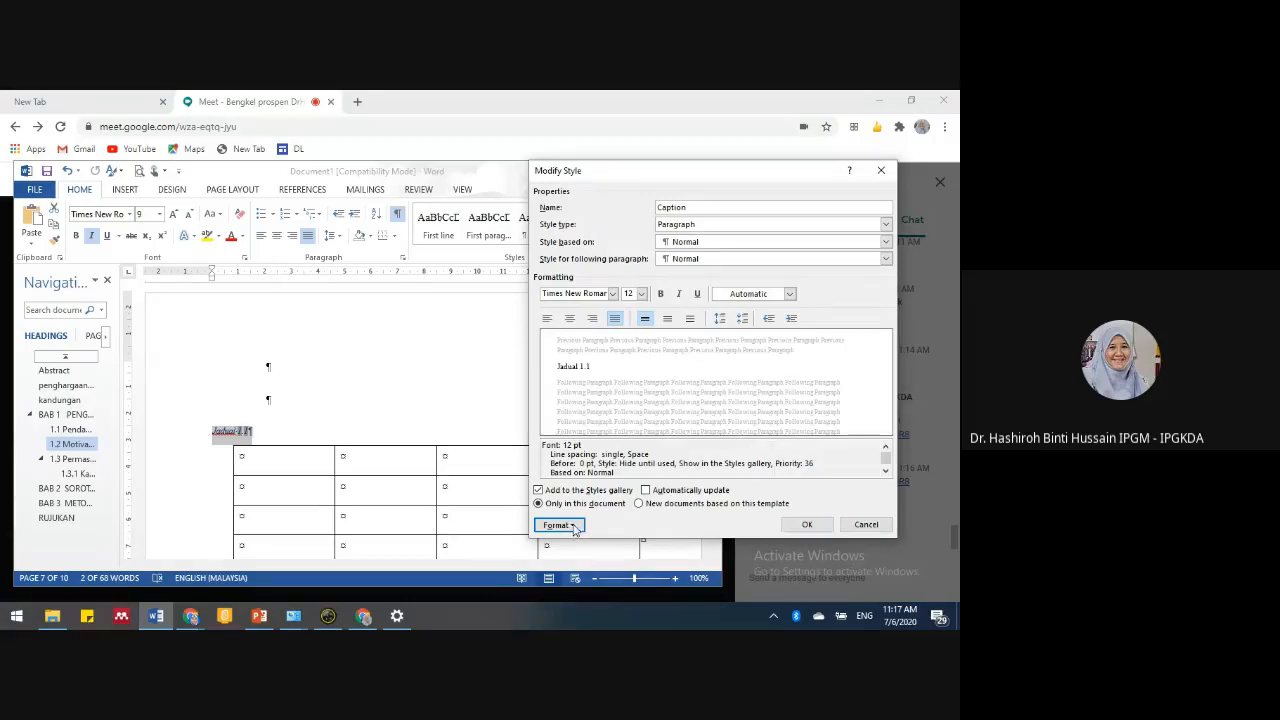
left_click(547, 319)
left_click(558, 524)
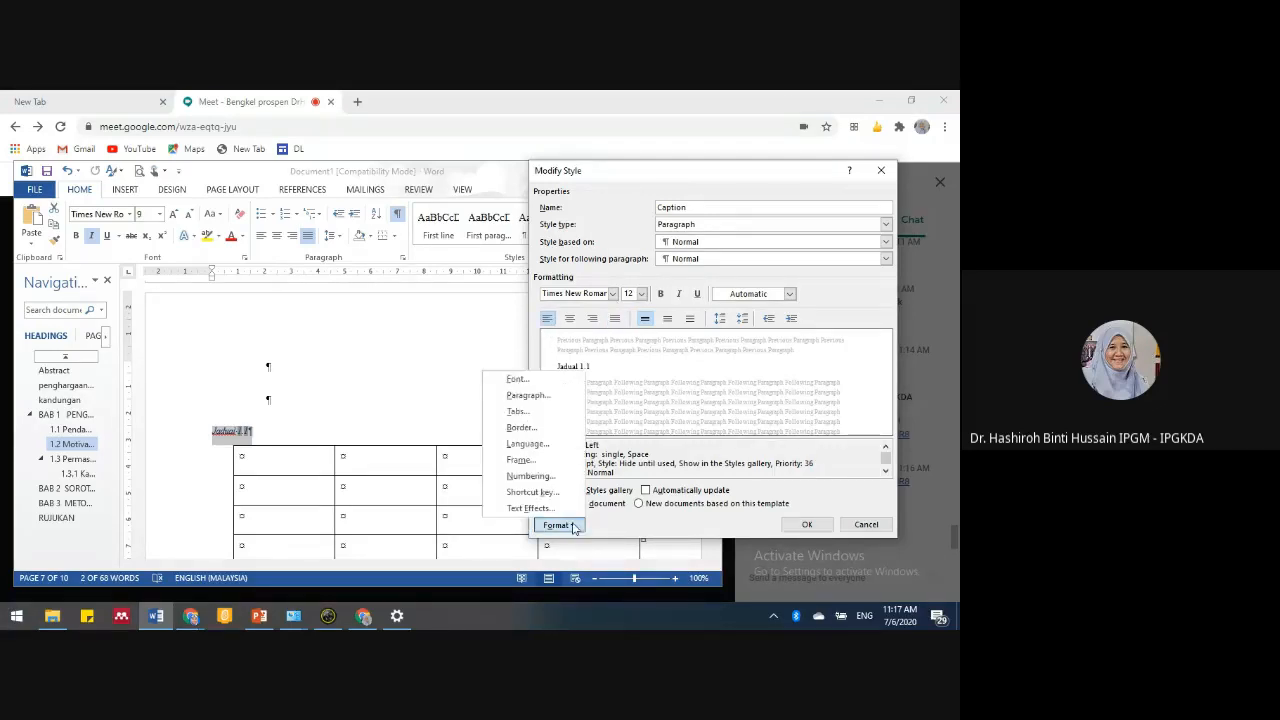
left_click(527, 396)
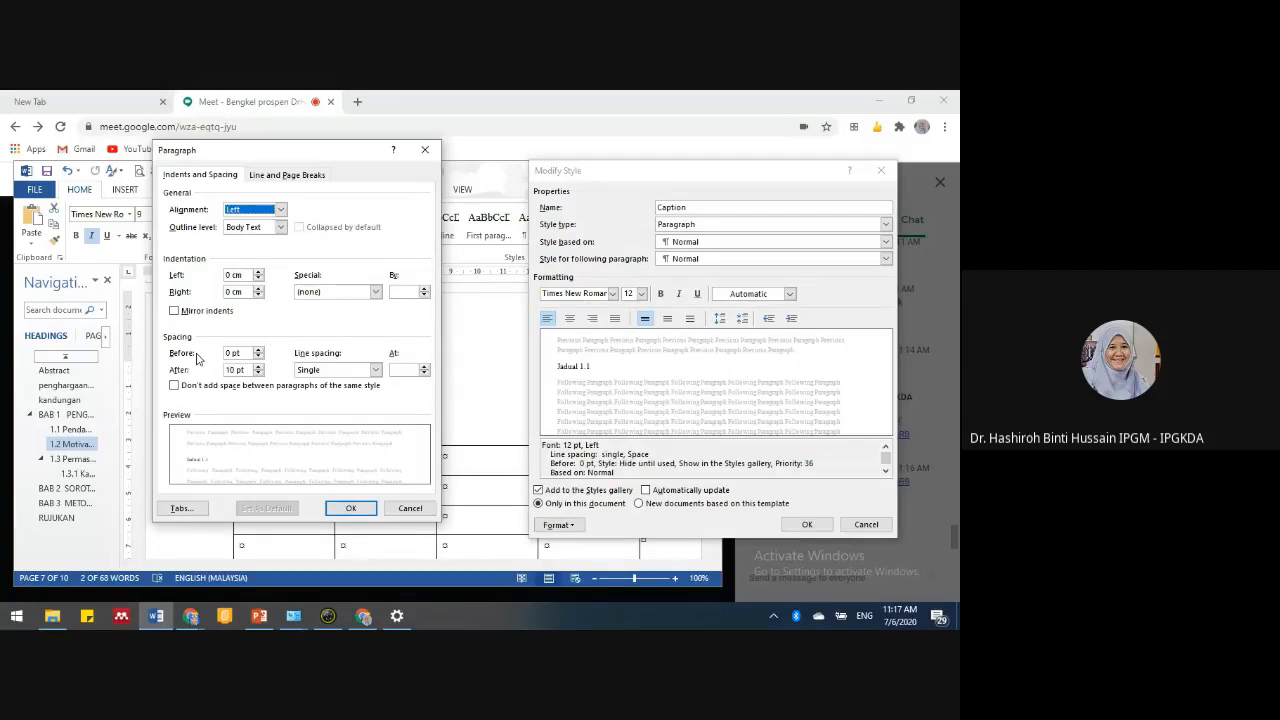
left_click(374, 370)
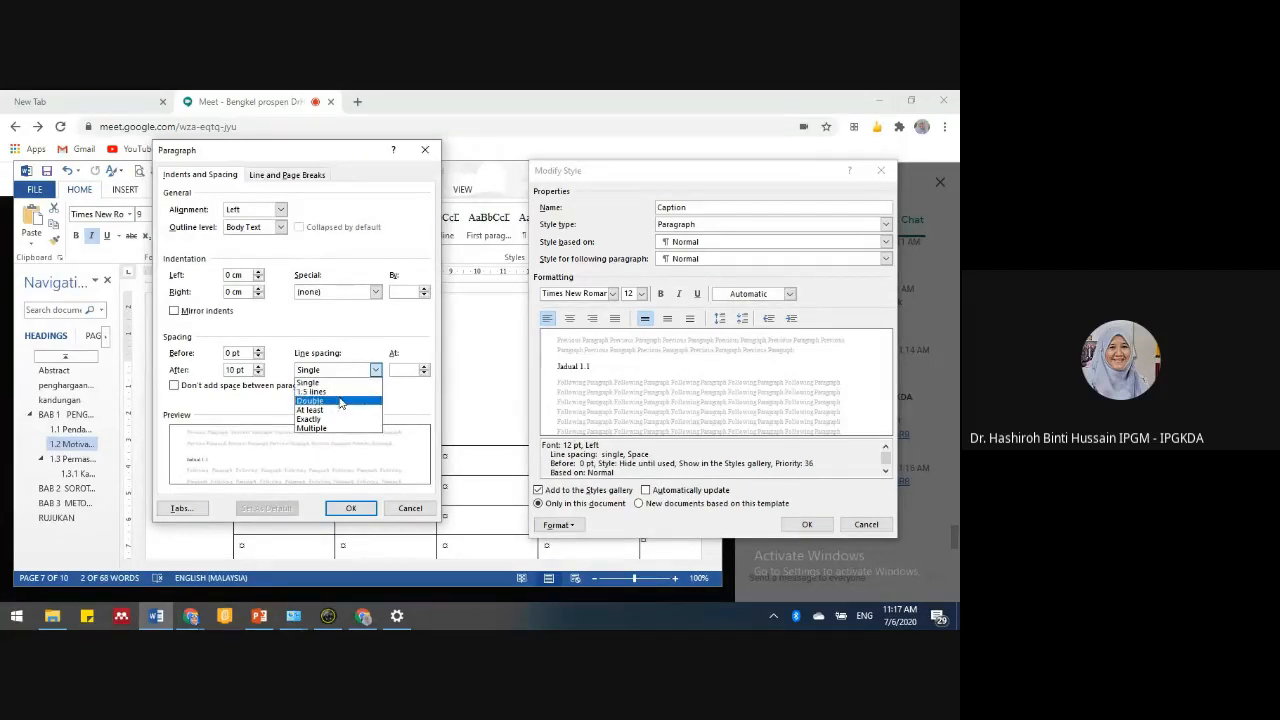
left_click(339, 392)
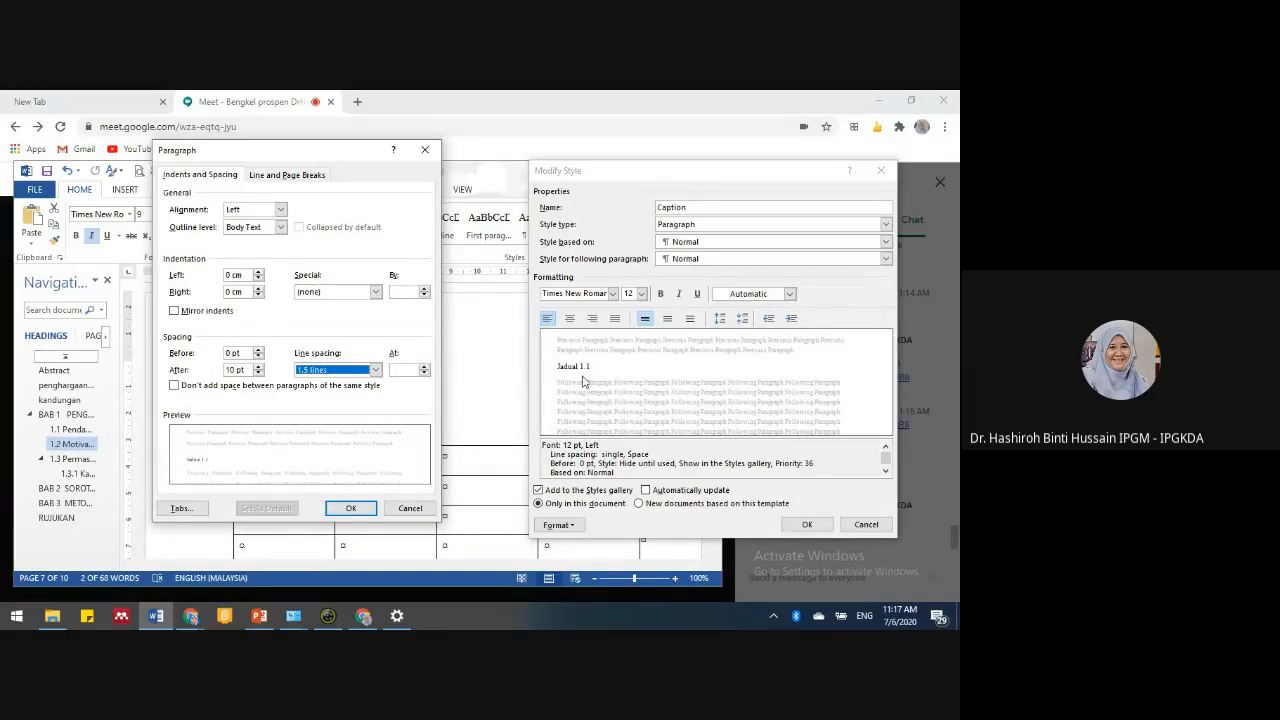
left_click(348, 507)
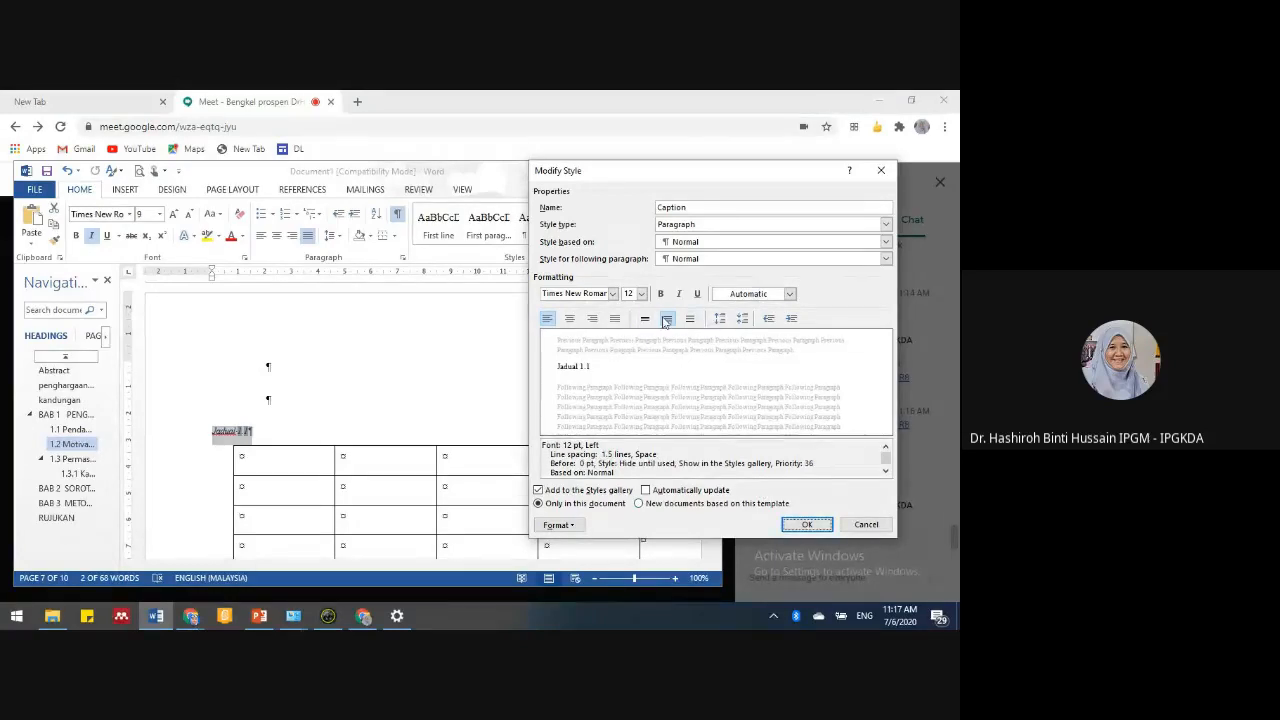
left_click(807, 524)
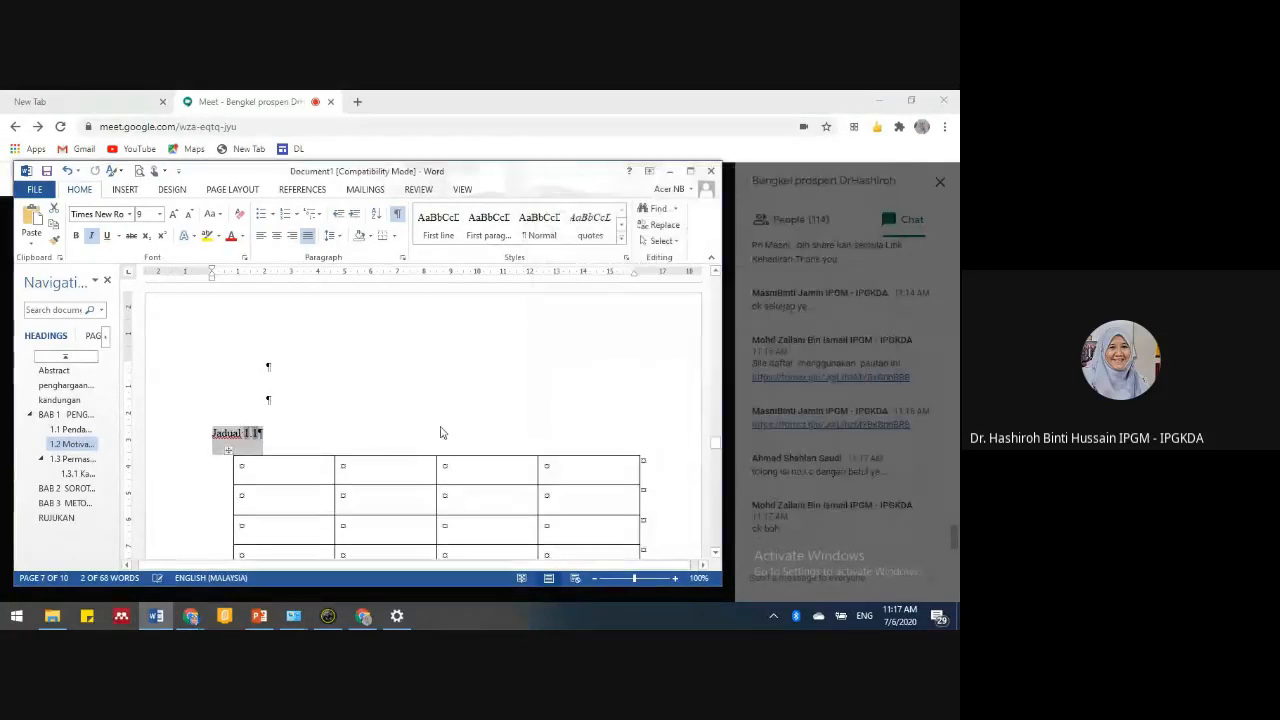
- Examine the new label option and the list of available labels for a caption without inserting one
left_click(245, 444)
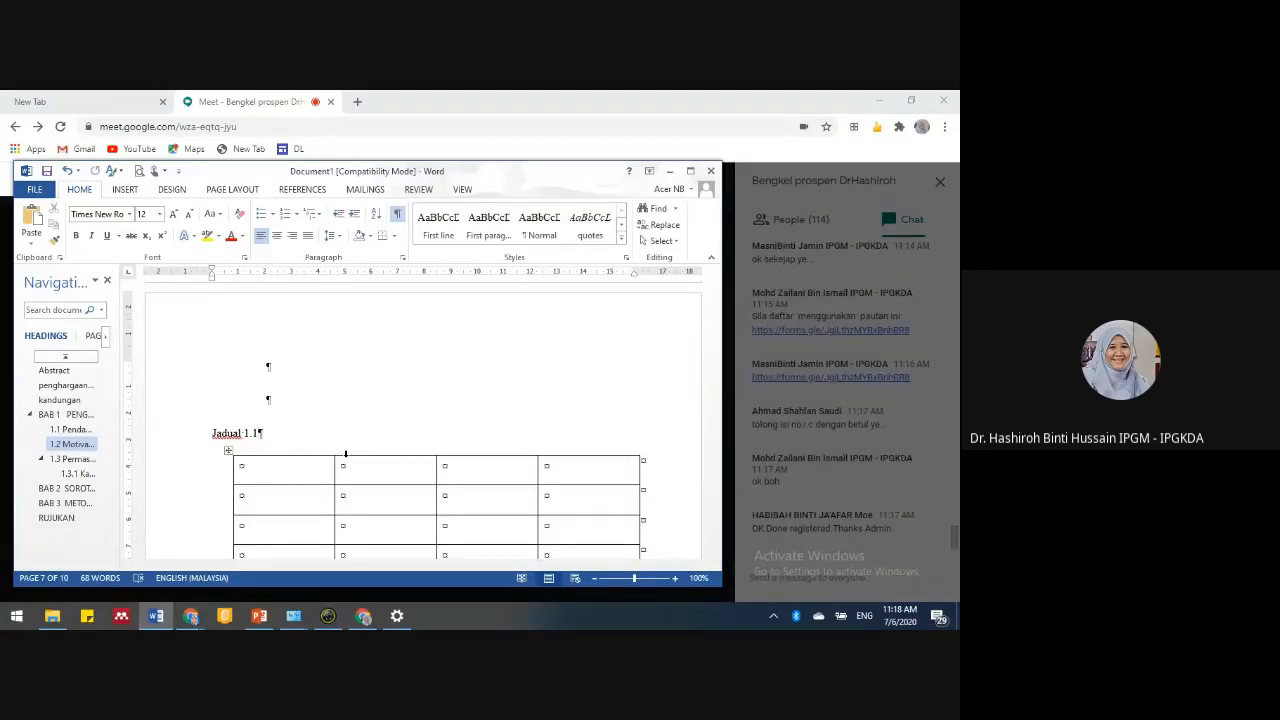
left_click(188, 441)
left_click(329, 366)
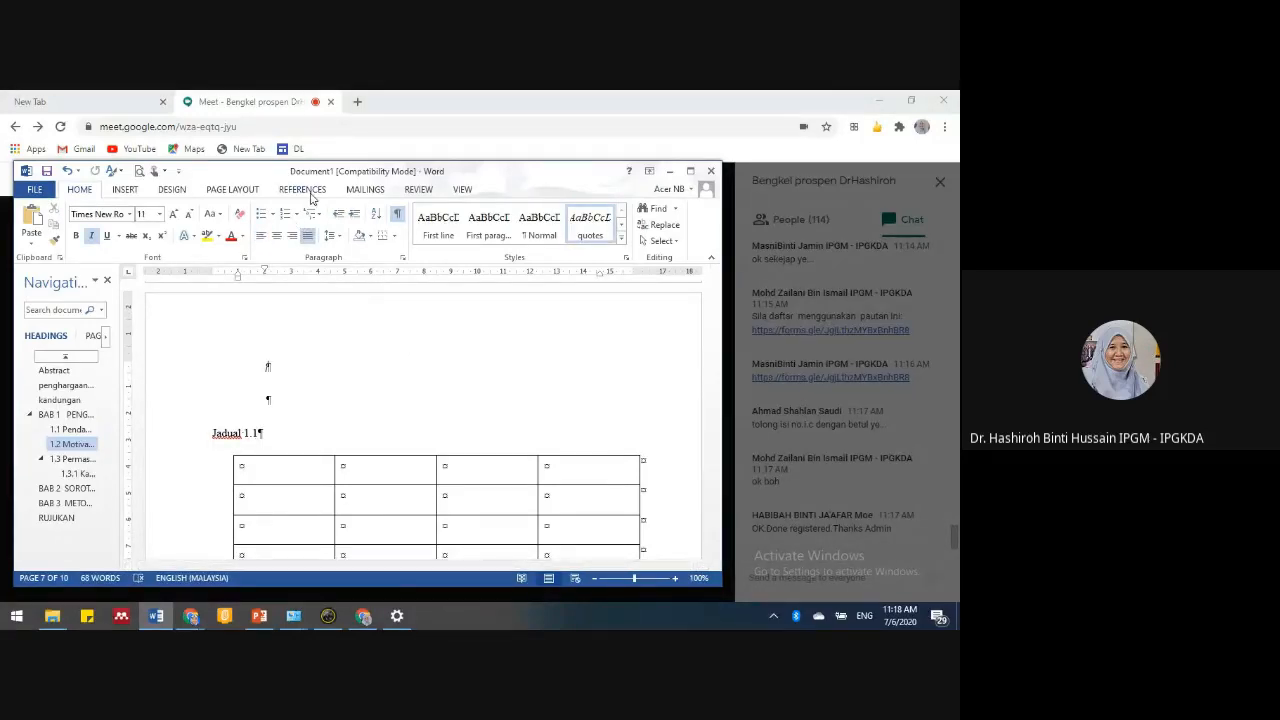
left_click(303, 189)
left_click(551, 232)
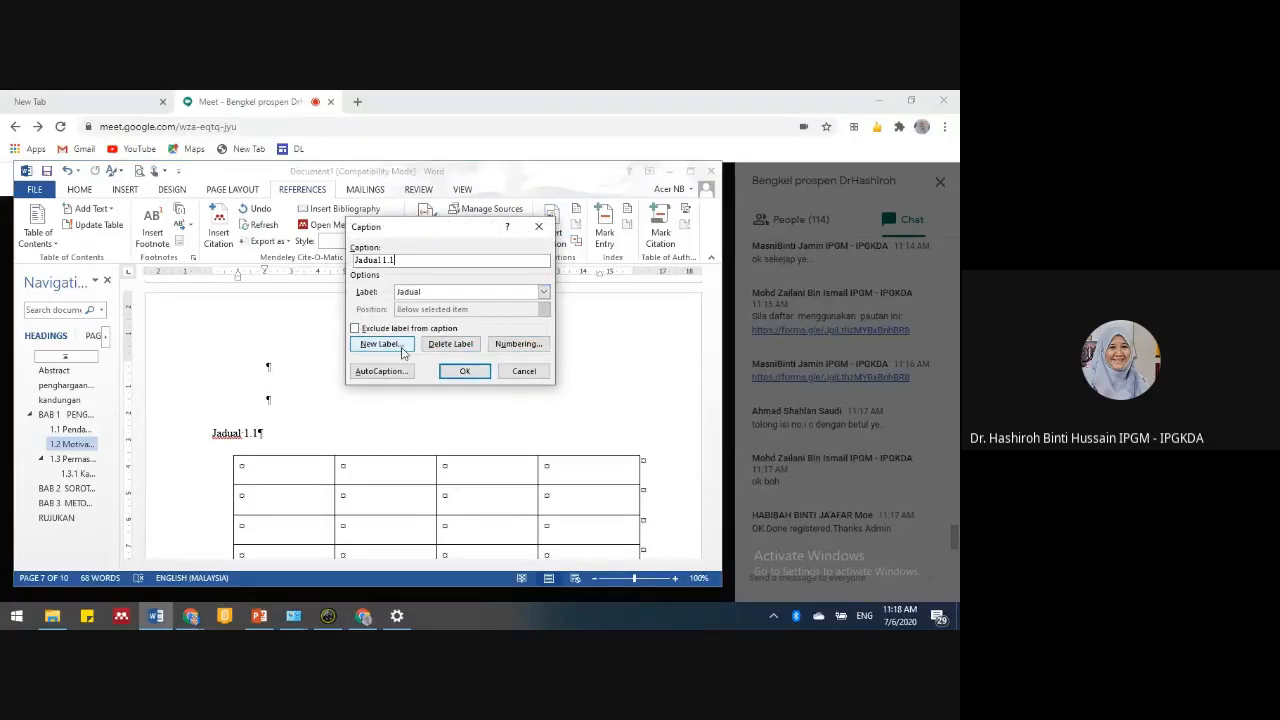
left_click(382, 344)
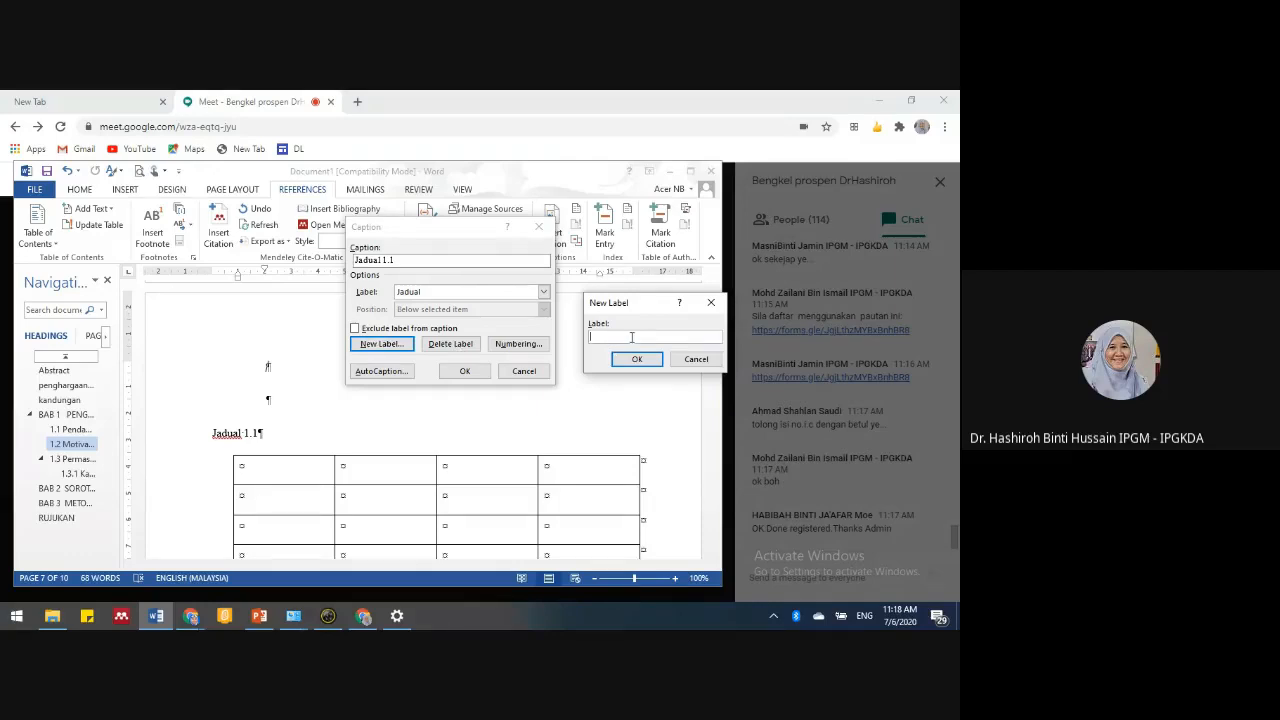
left_click(696, 359)
left_click(544, 292)
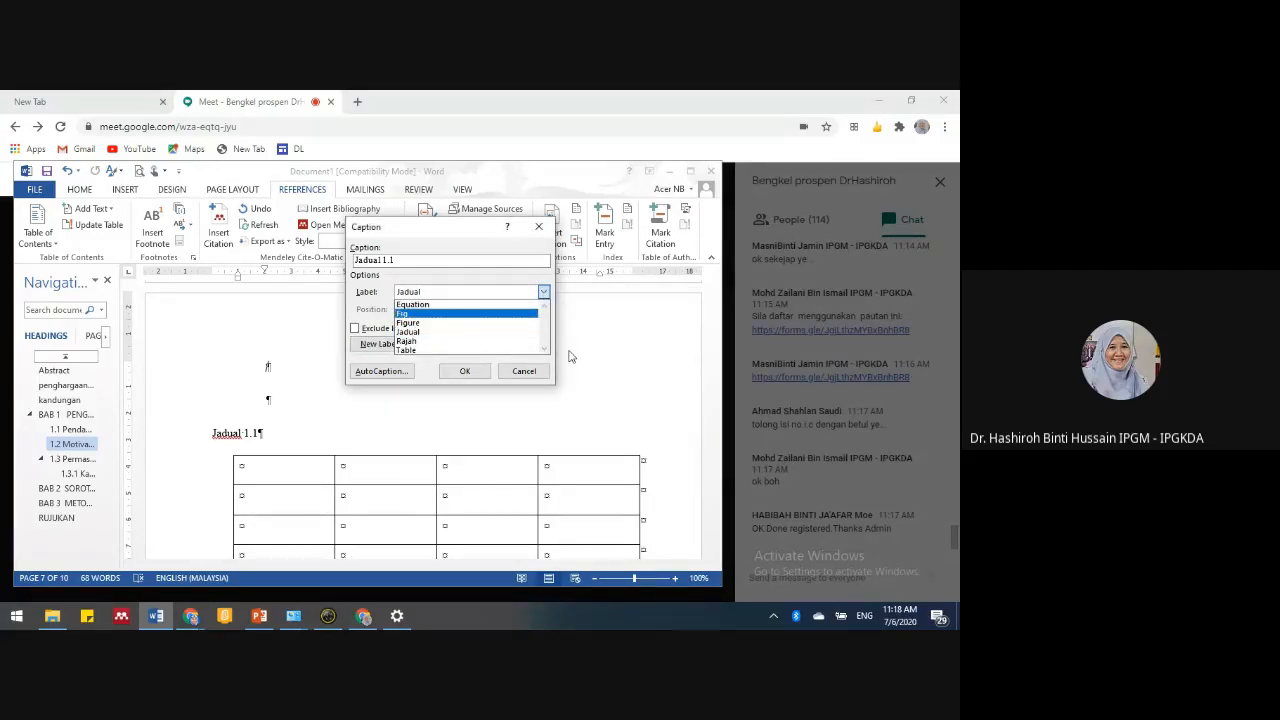
left_click(524, 371)
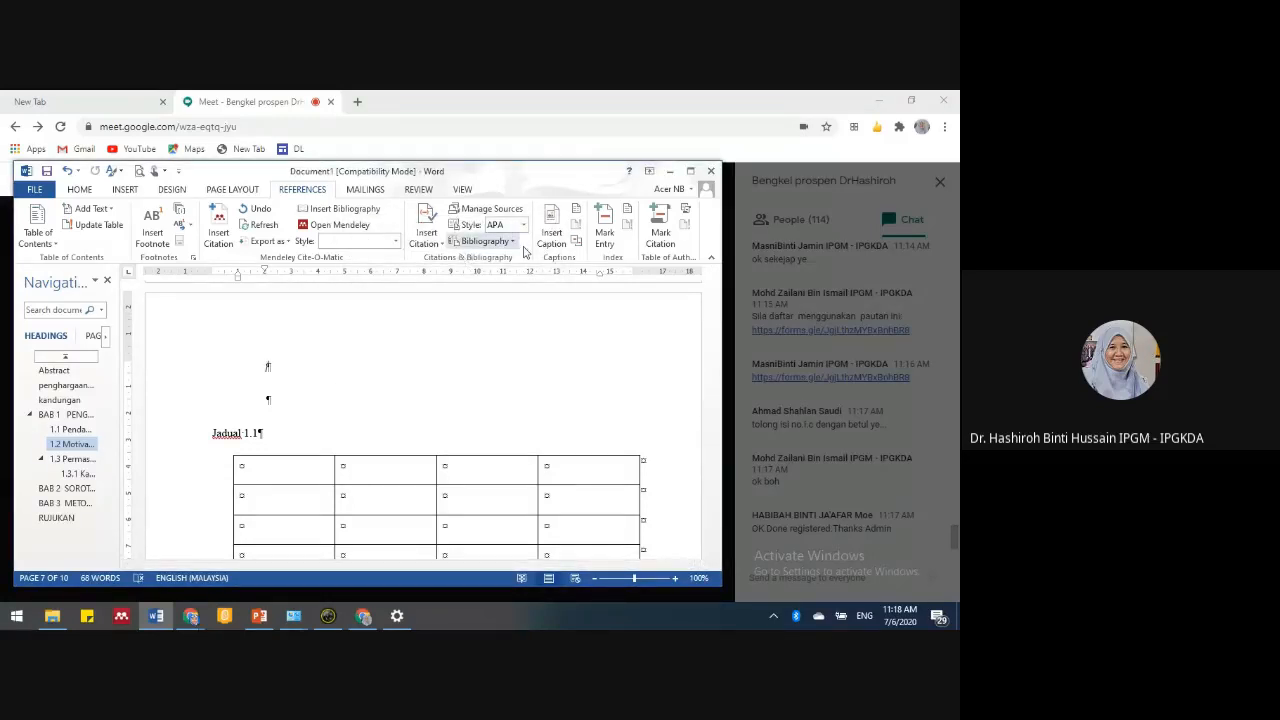
- Examine the numbering options of the Jadual caption label without changing them or inserting a caption
left_click(561, 250)
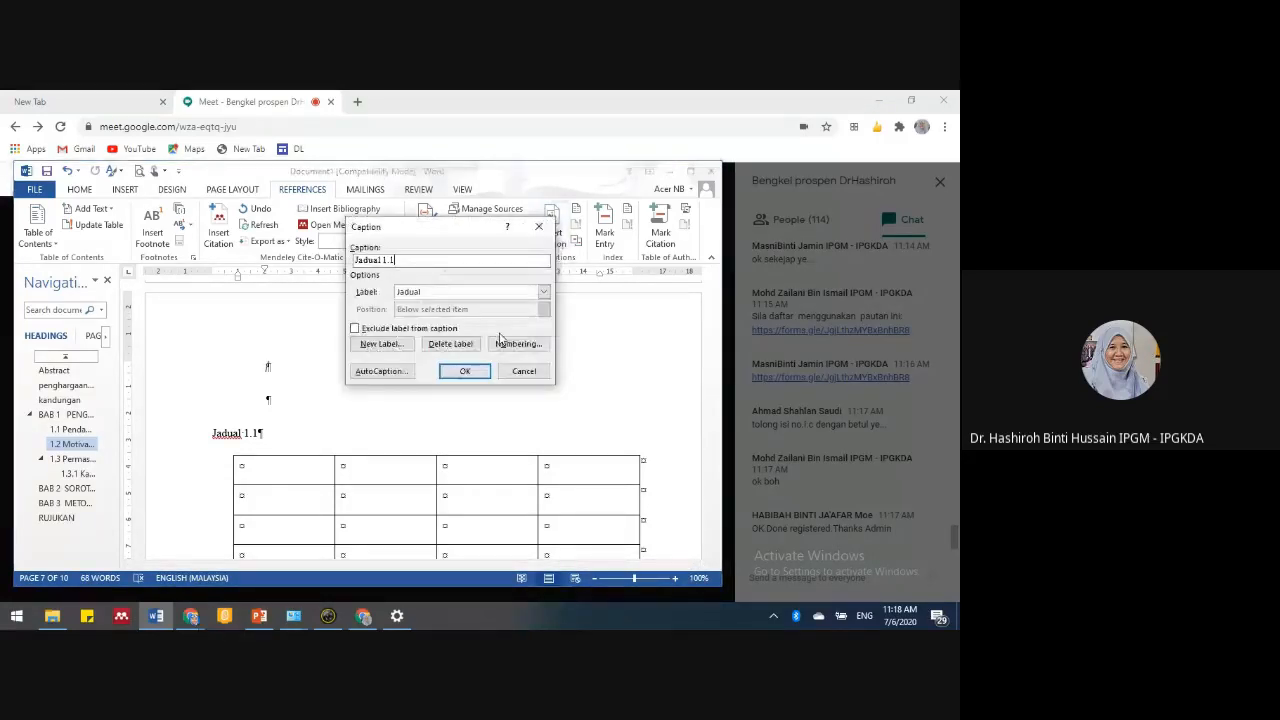
left_click(518, 344)
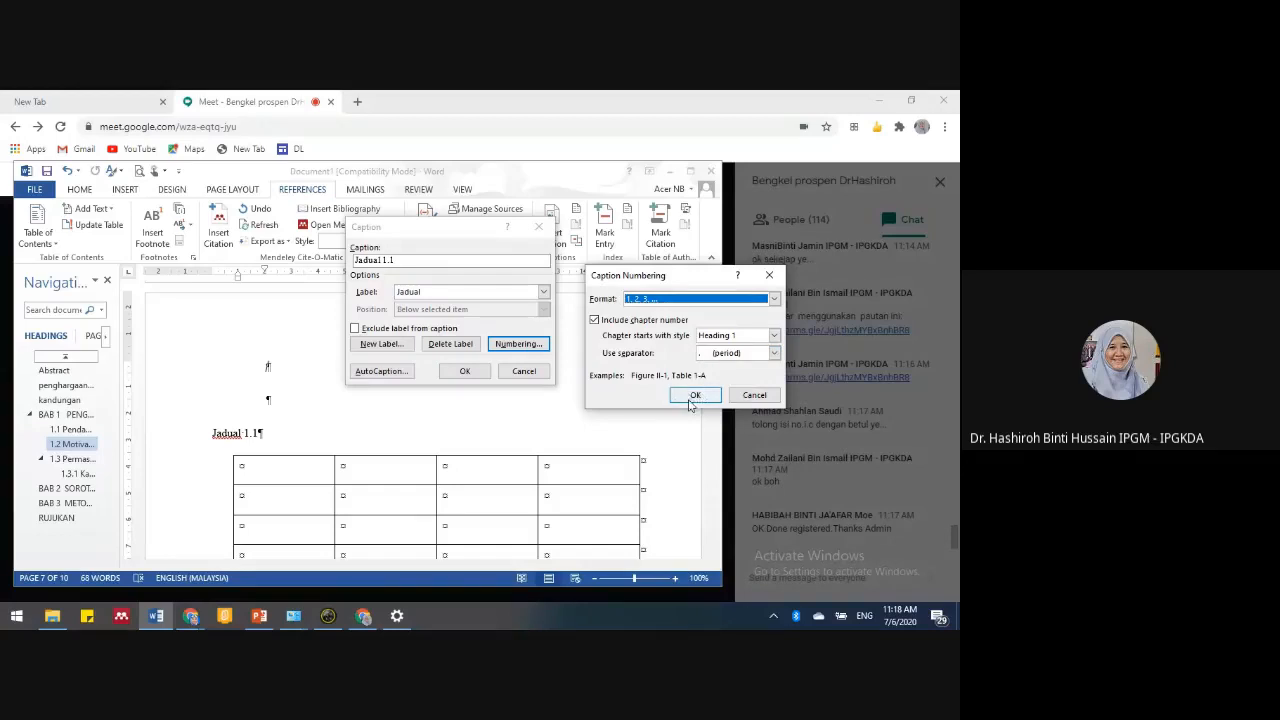
left_click(760, 404)
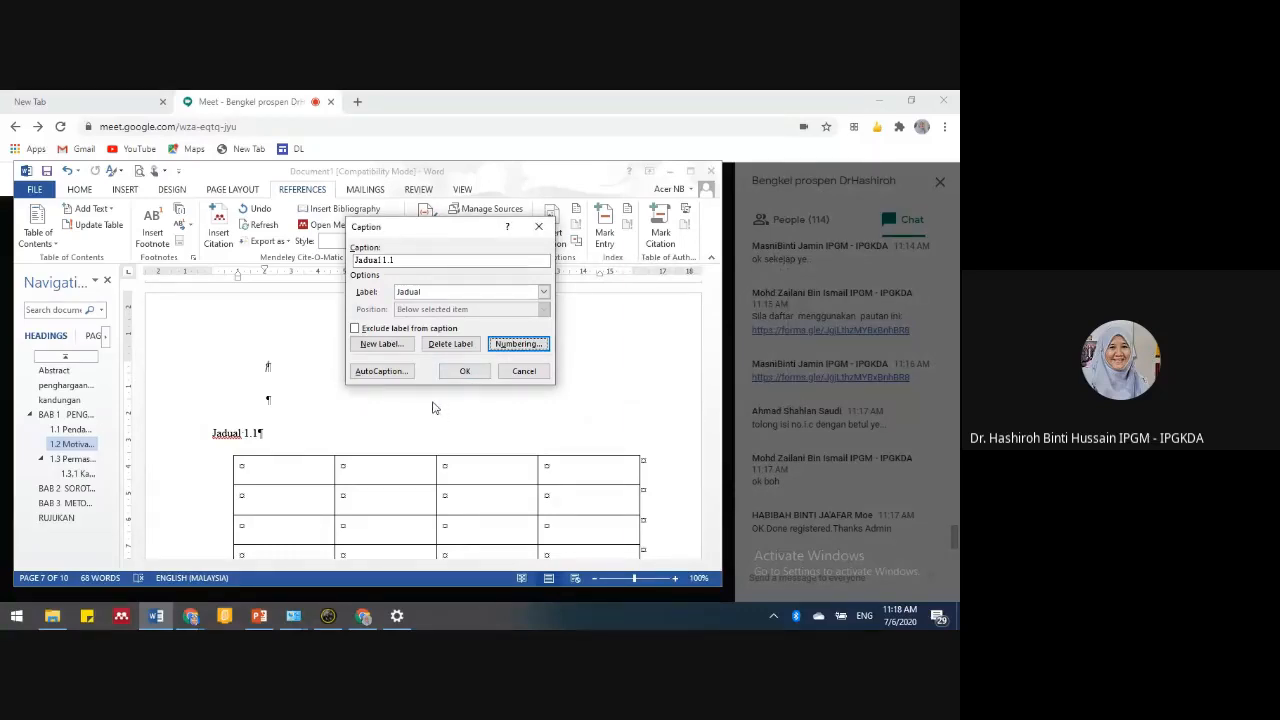
left_click(530, 376)
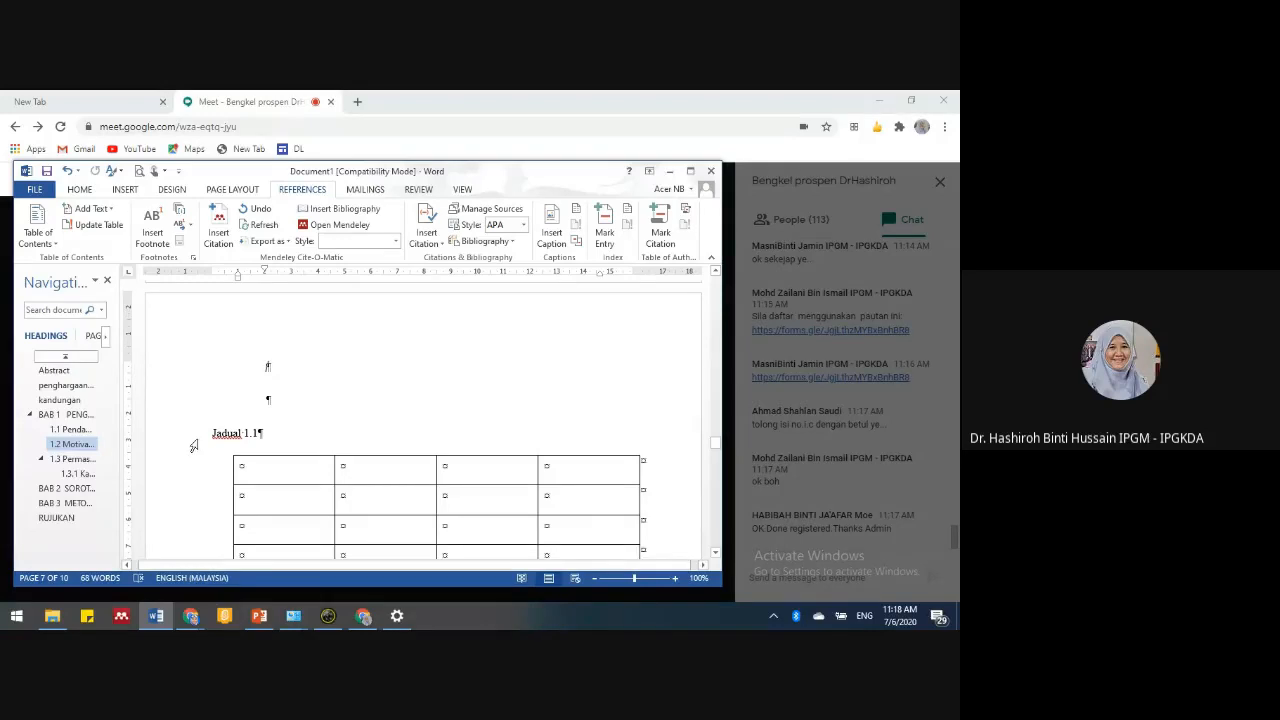
- Select the Jadual caption and review the Caption style's modification settings and format options without saving changes
left_click(193, 445)
left_click(80, 190)
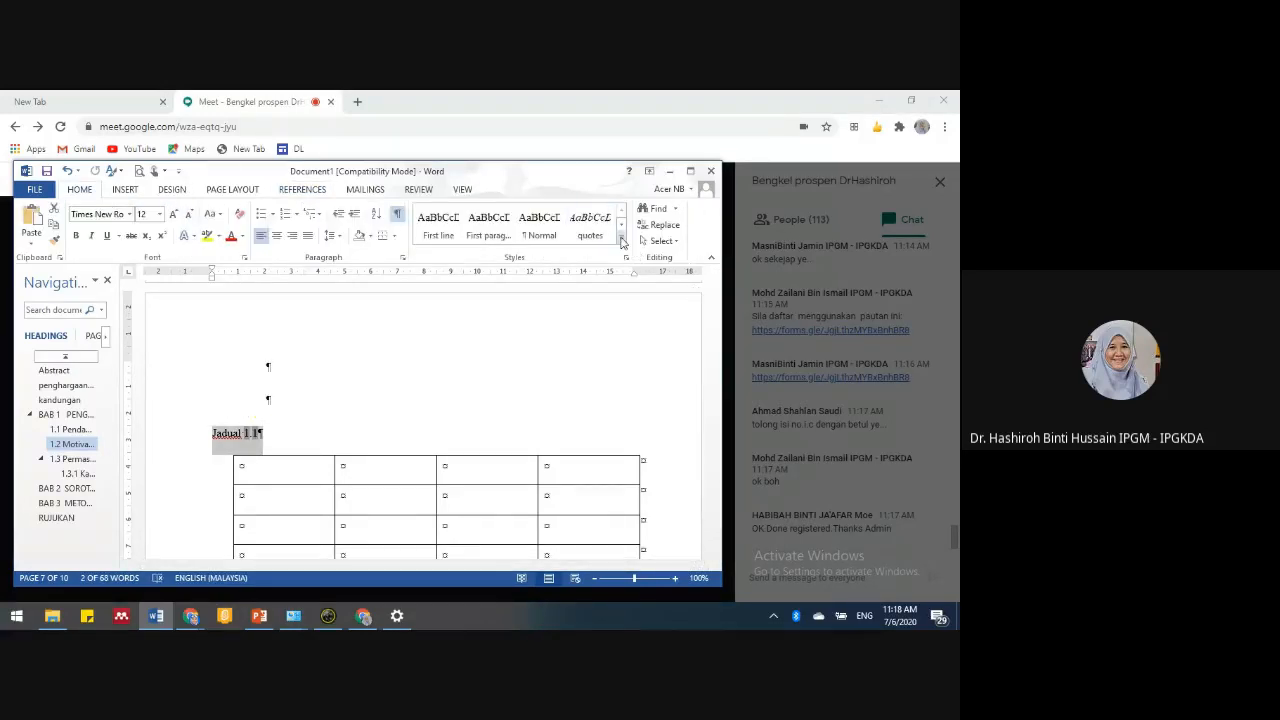
left_click(621, 243)
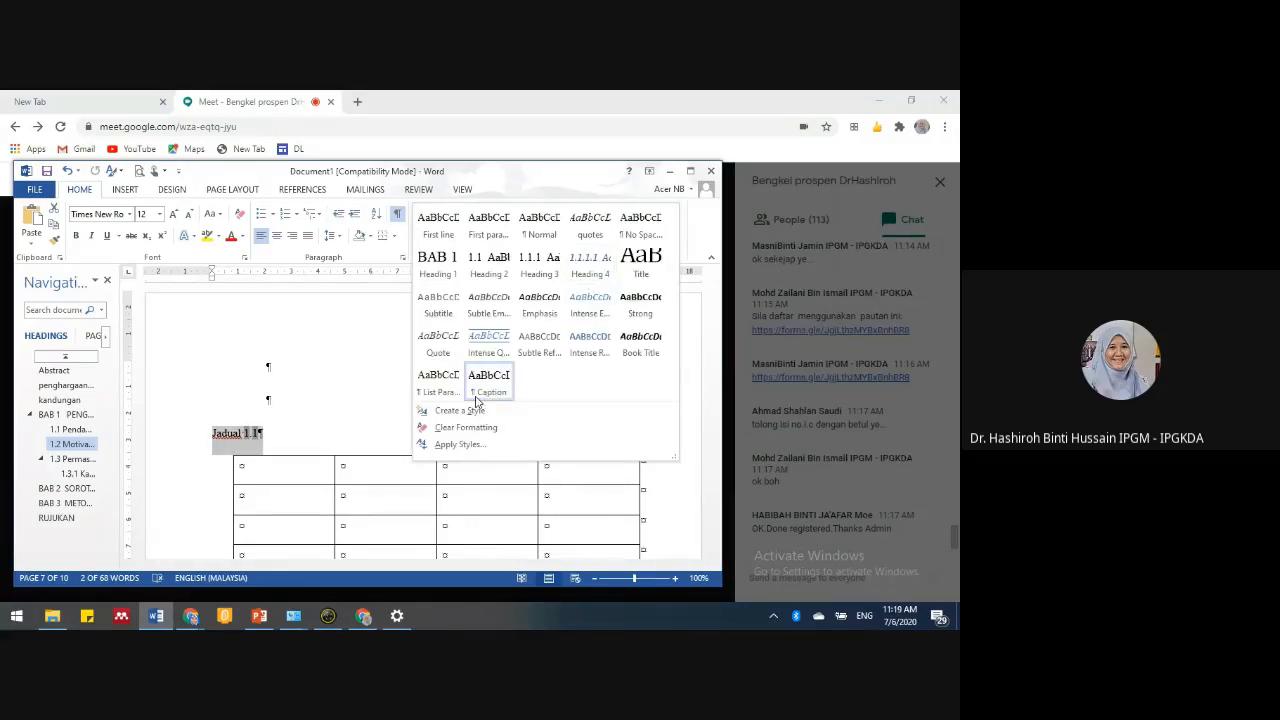
right_click(491, 390)
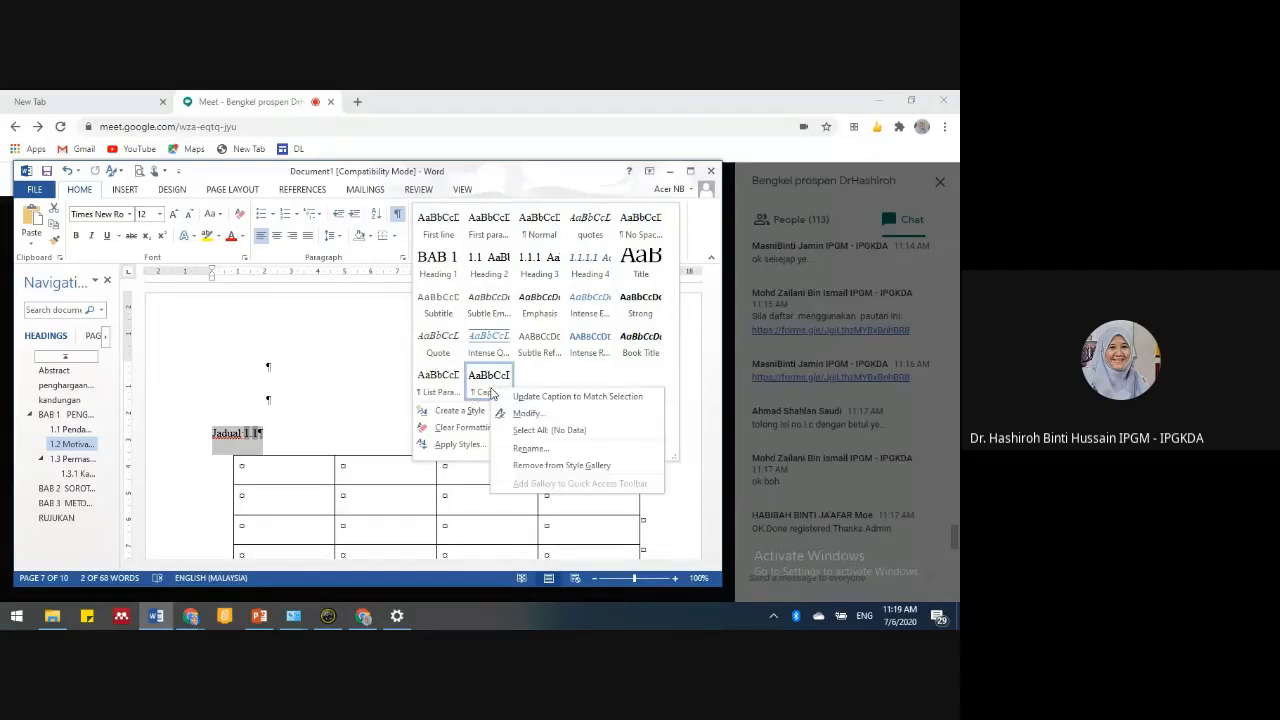
left_click(526, 412)
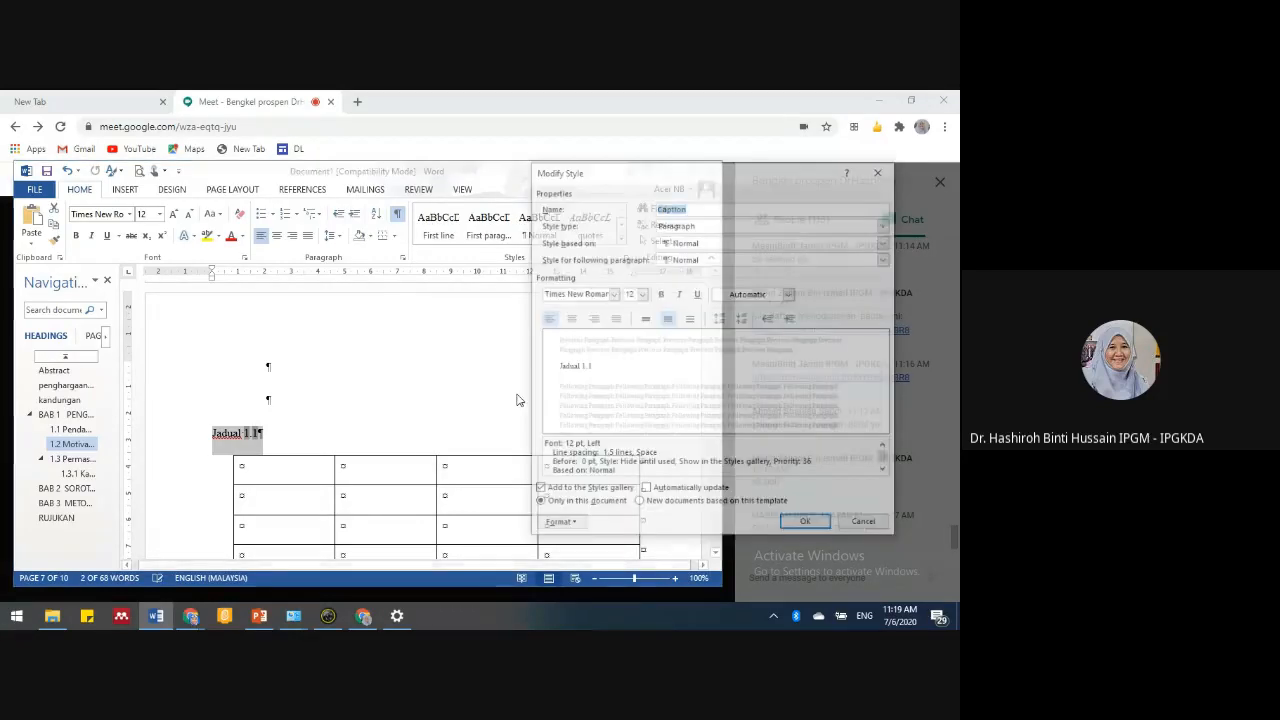
left_click(556, 524)
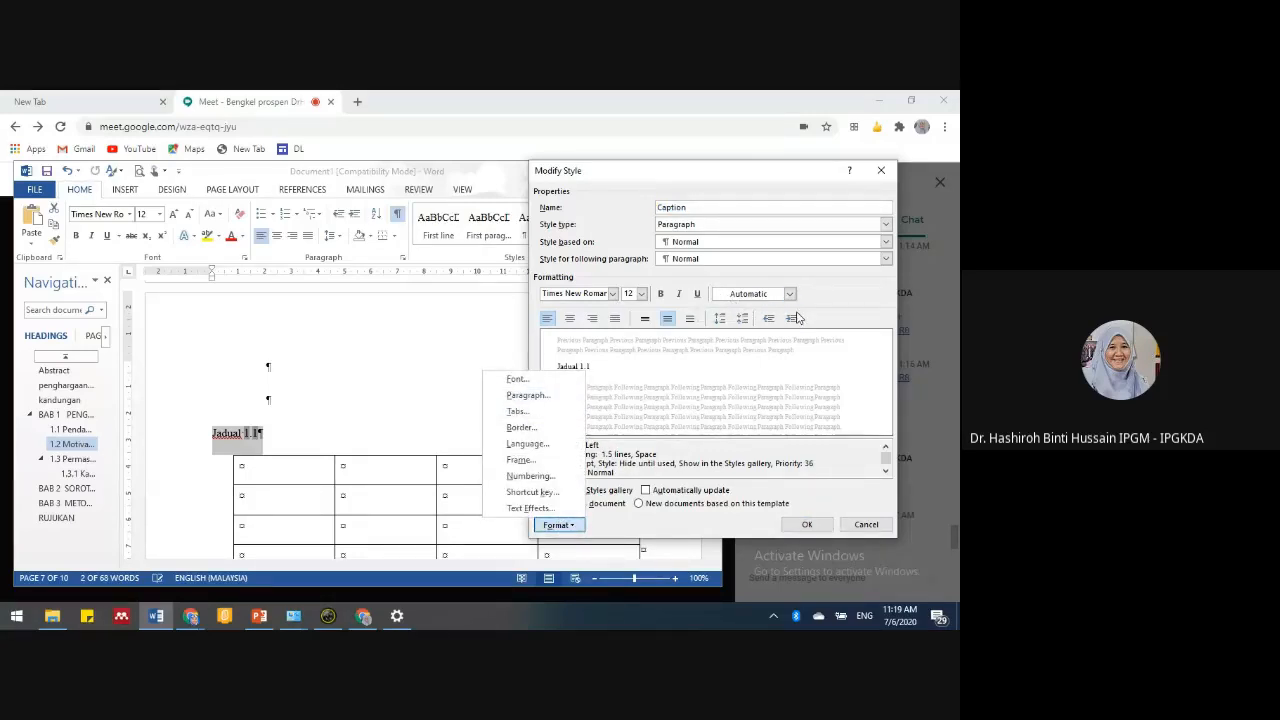
left_click(865, 527)
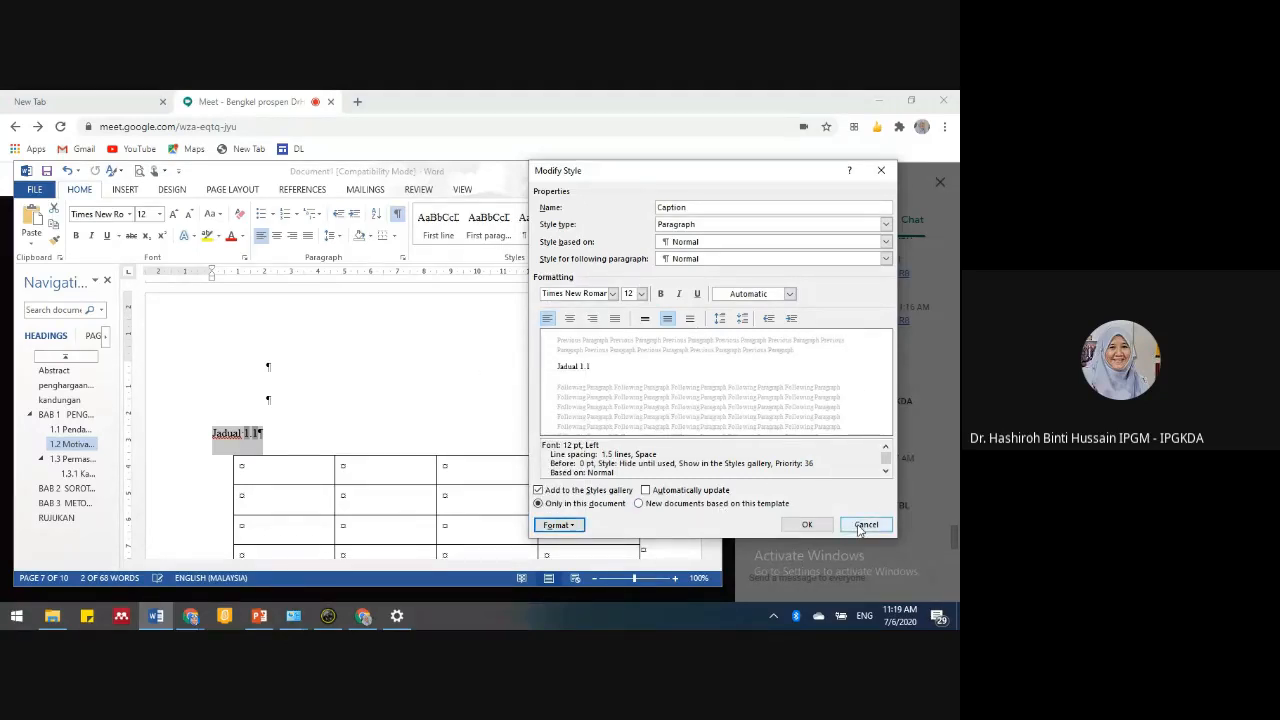
- Close the style settings without changes and add the title "Senarai nama sekolah" after the Jadual 1.1 caption number
left_click(862, 527)
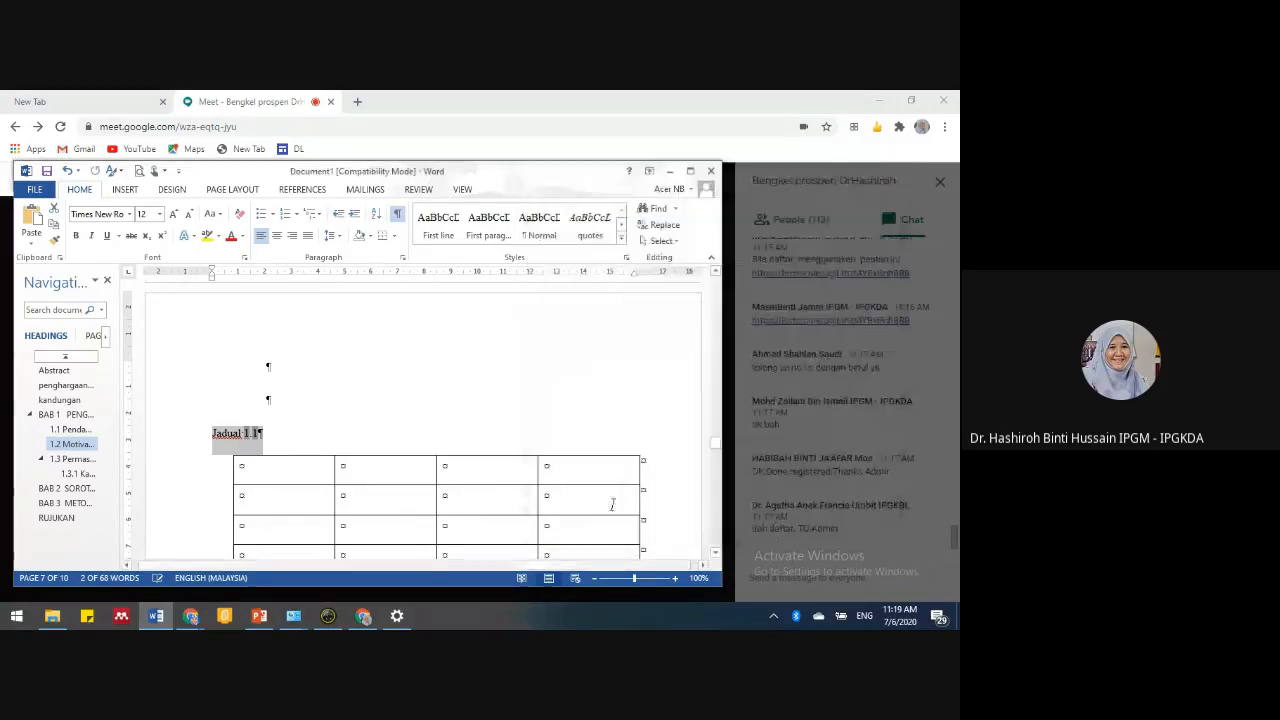
left_click(296, 432)
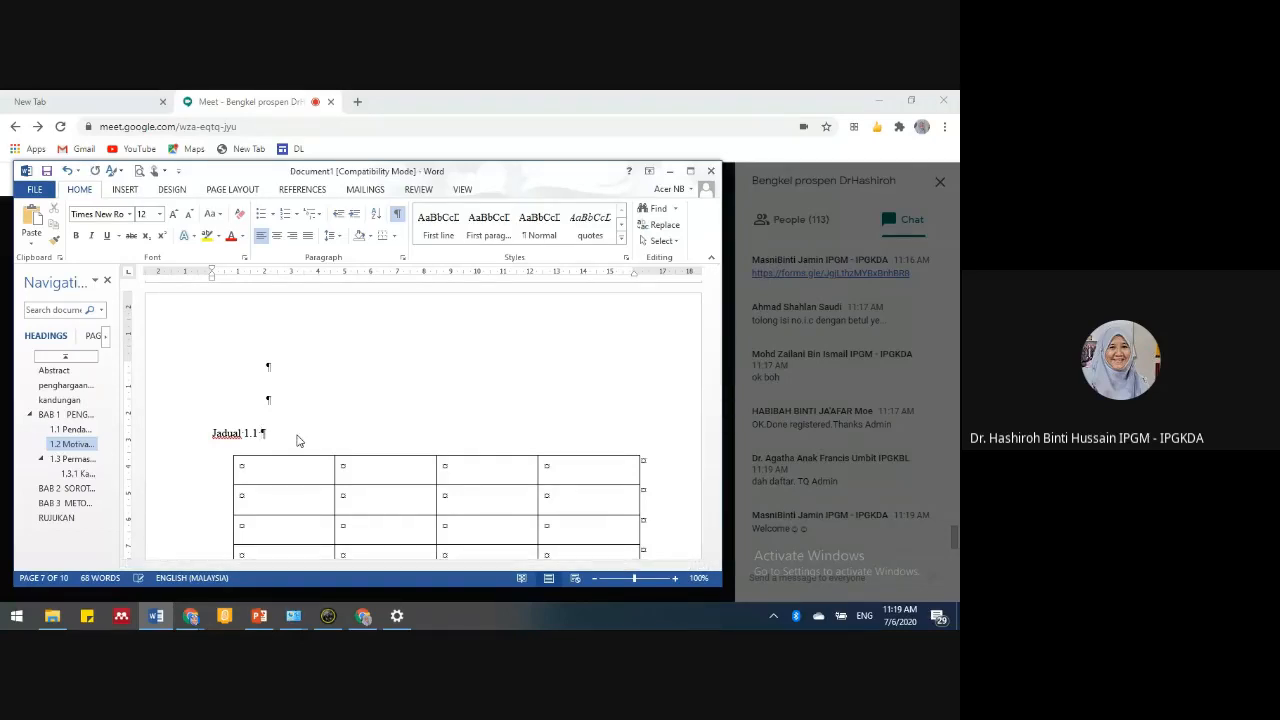
type("Senarai nama sekolah")
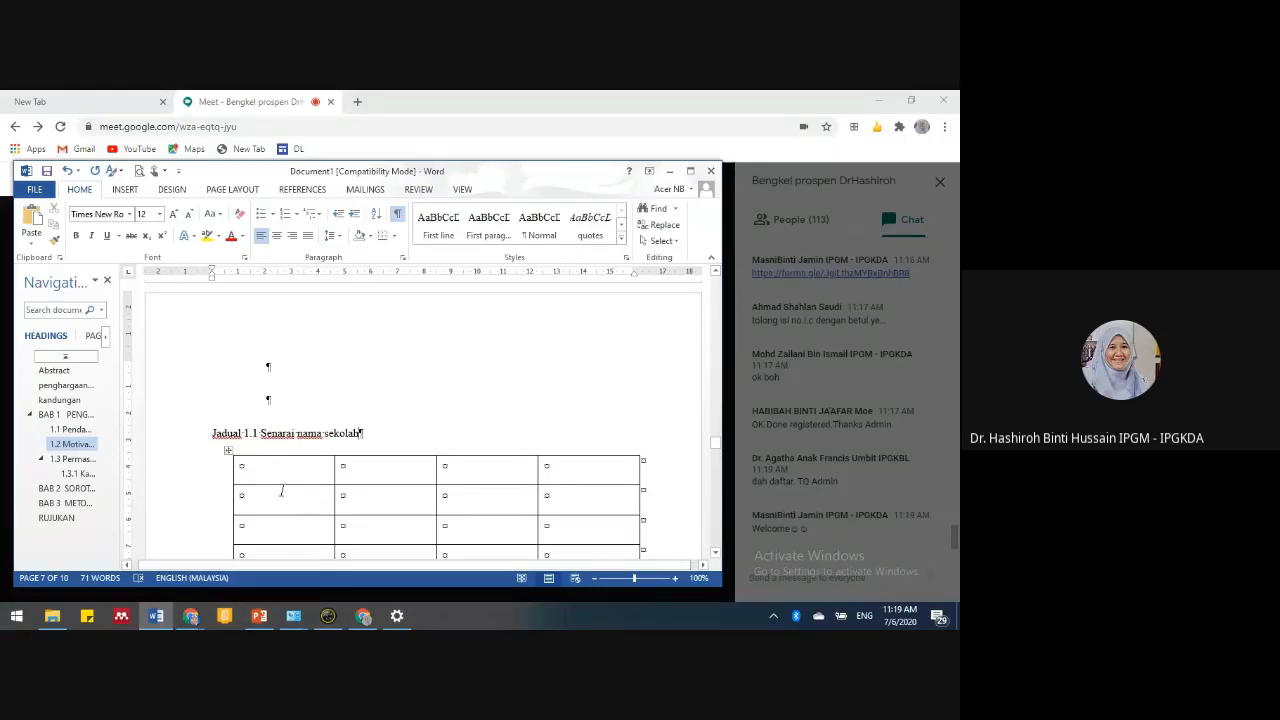
left_click(281, 491)
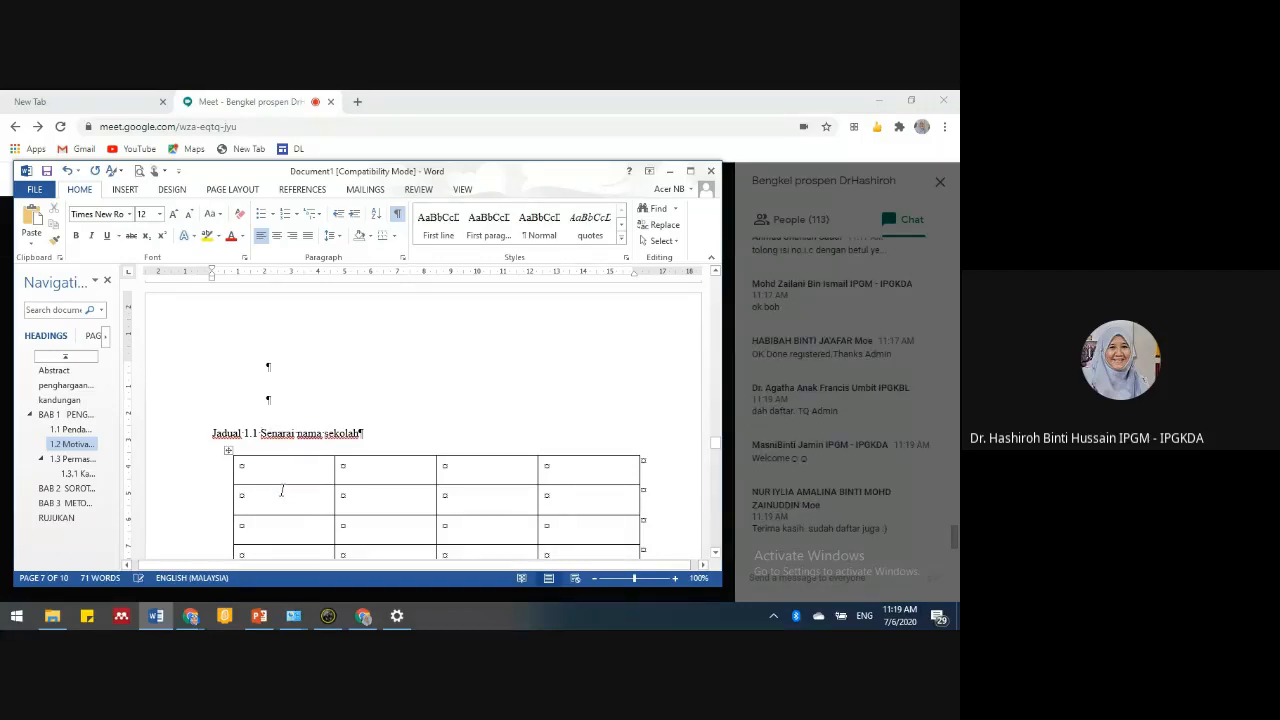
key("Return")
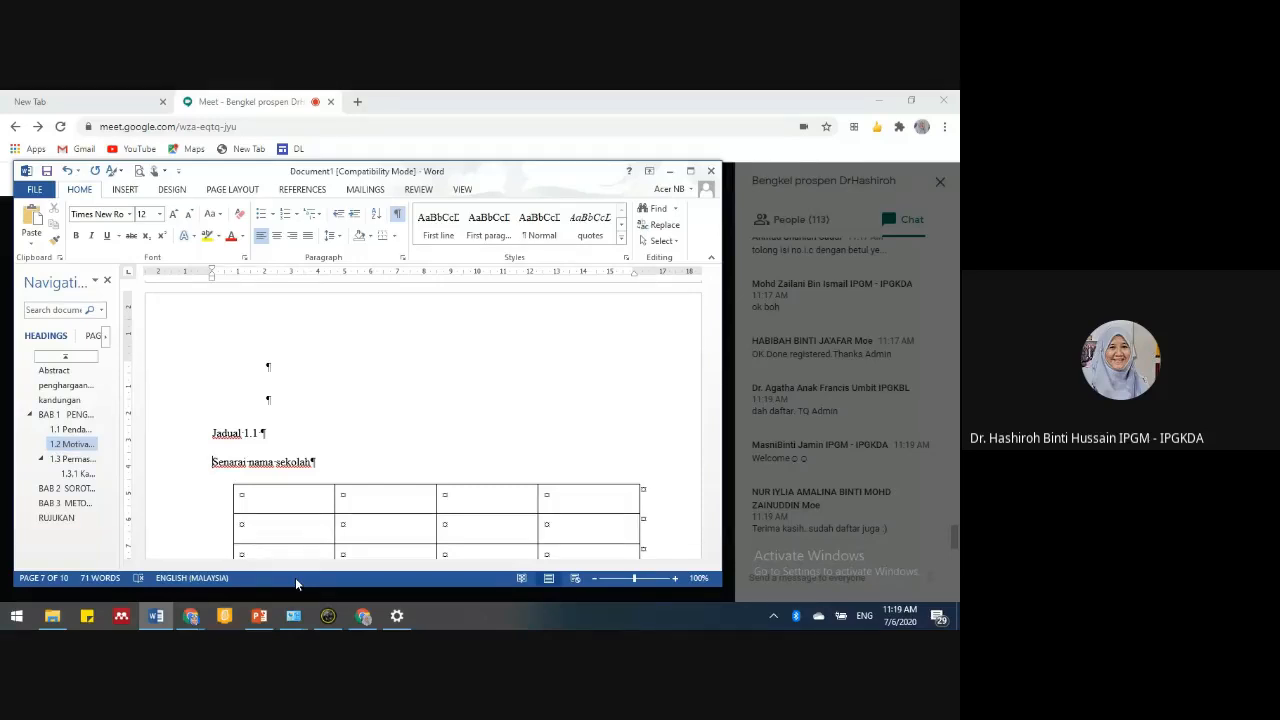
left_click(299, 437)
key("Delete")
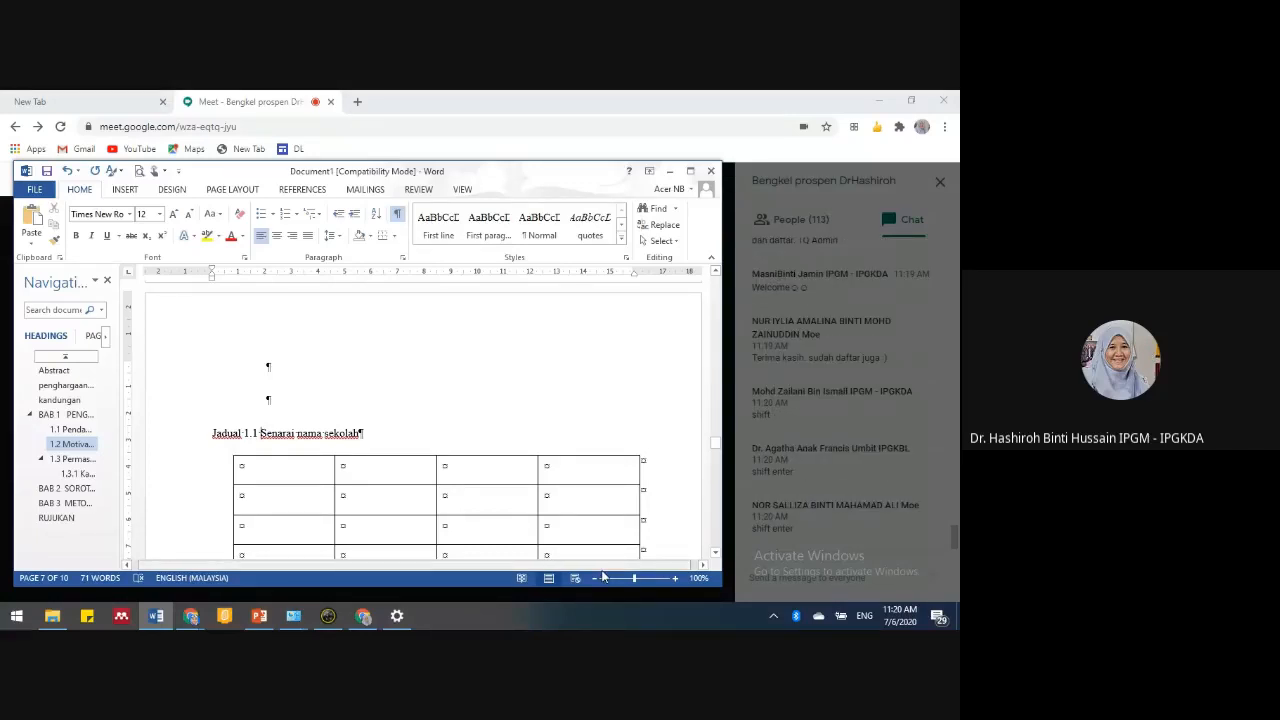
- Insert a manual line break before "Senarai nama sekolah" so the title sits below Jadual 1.1 in the same caption paragraph
key("shift+Return")
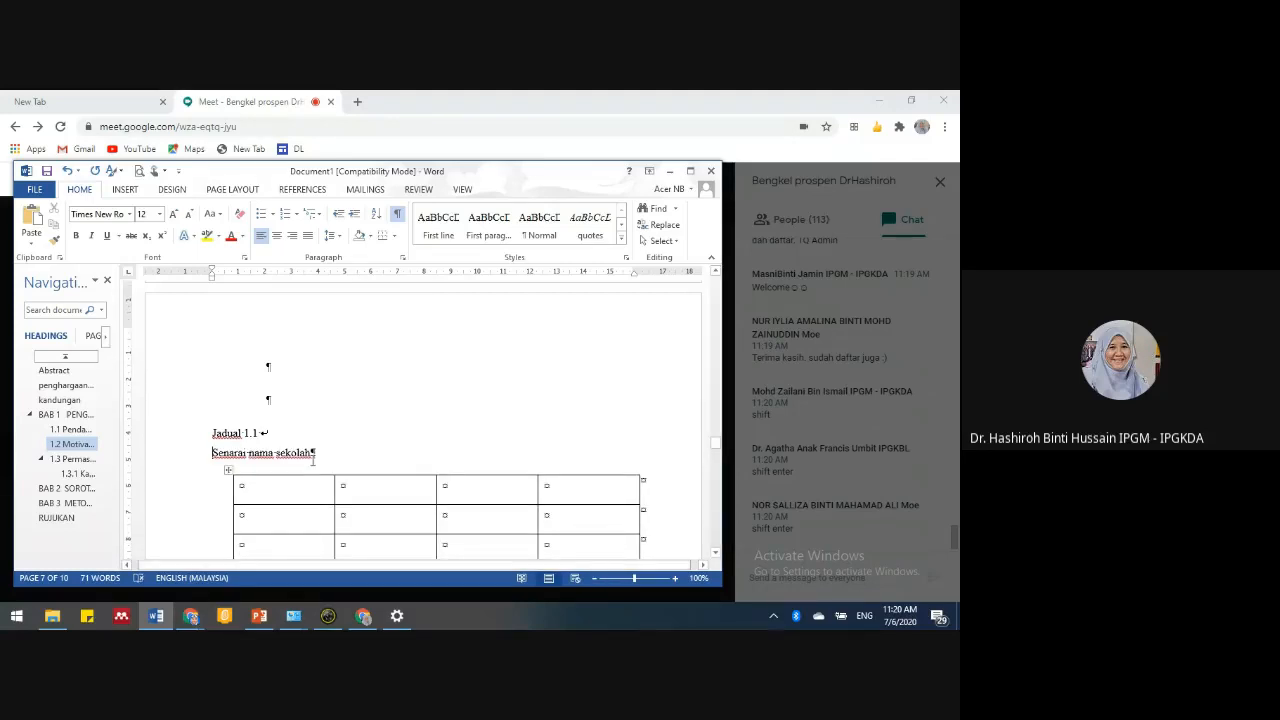
scroll(306, 434, "down", 2)
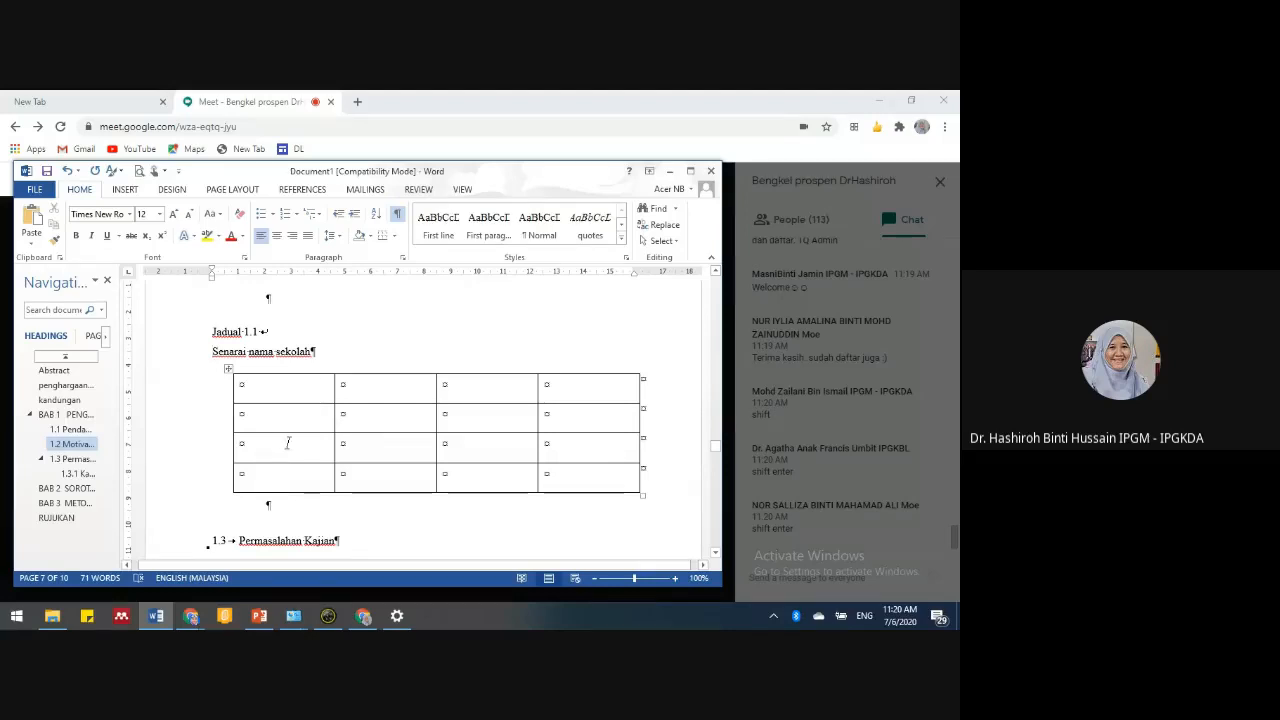
- Add two blank paragraphs below the 1.3 Permasalahan Kajian heading
scroll(320, 440, "down", 3)
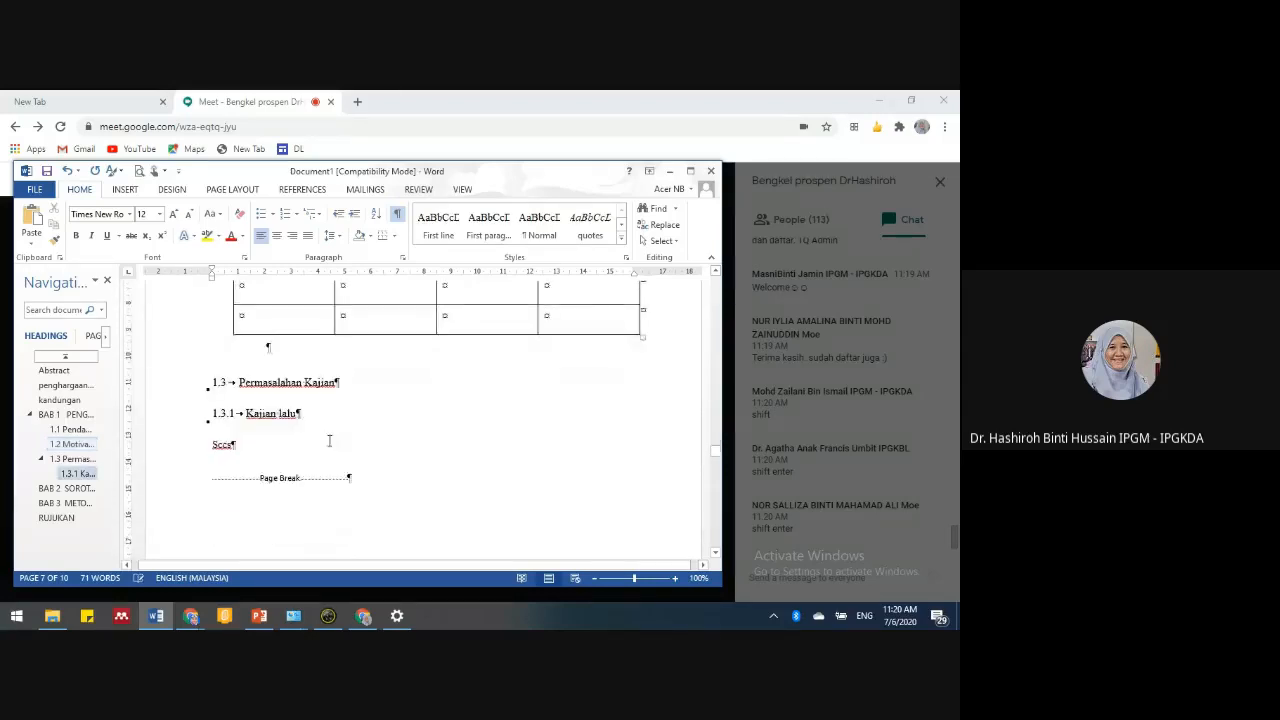
left_click(414, 373)
key("Return")
key("Return")
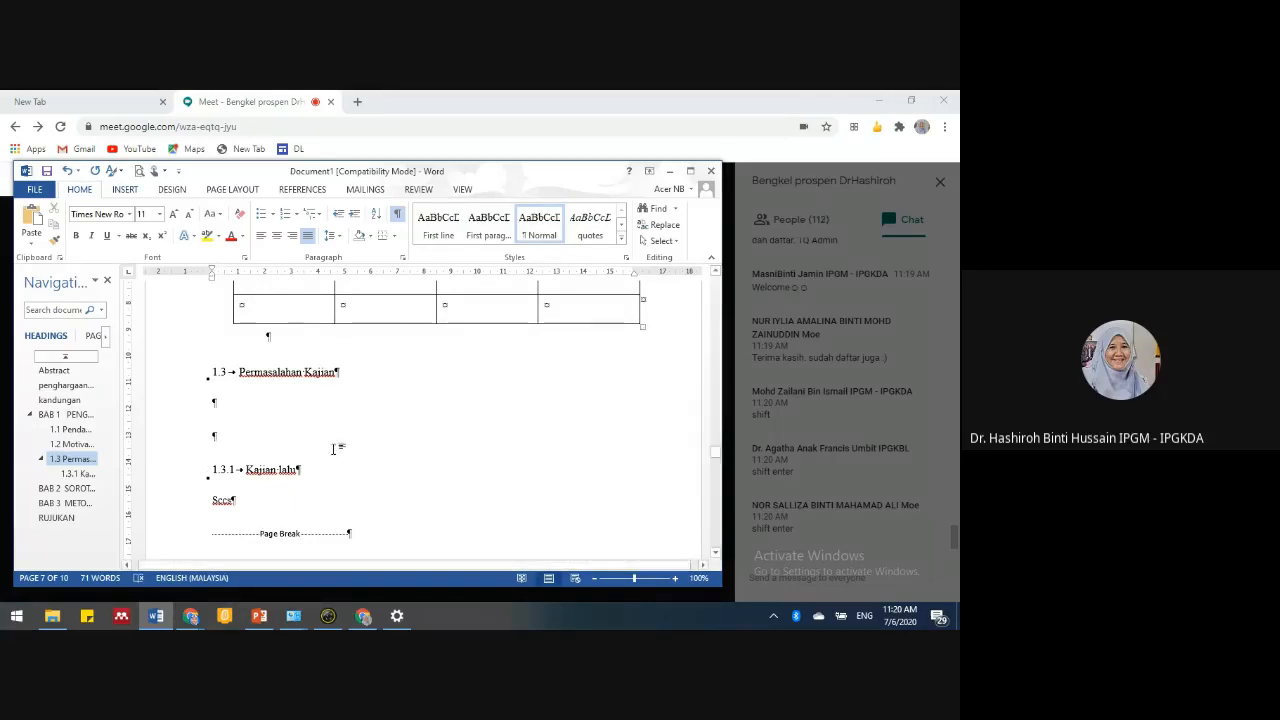
- Apply Heading 2 to the blank paragraph below SOROTAN KAJIAN in BAB 2 and enter "Pendahuluan" as its text
scroll(343, 459, "down", 3)
scroll(346, 457, "down", 8)
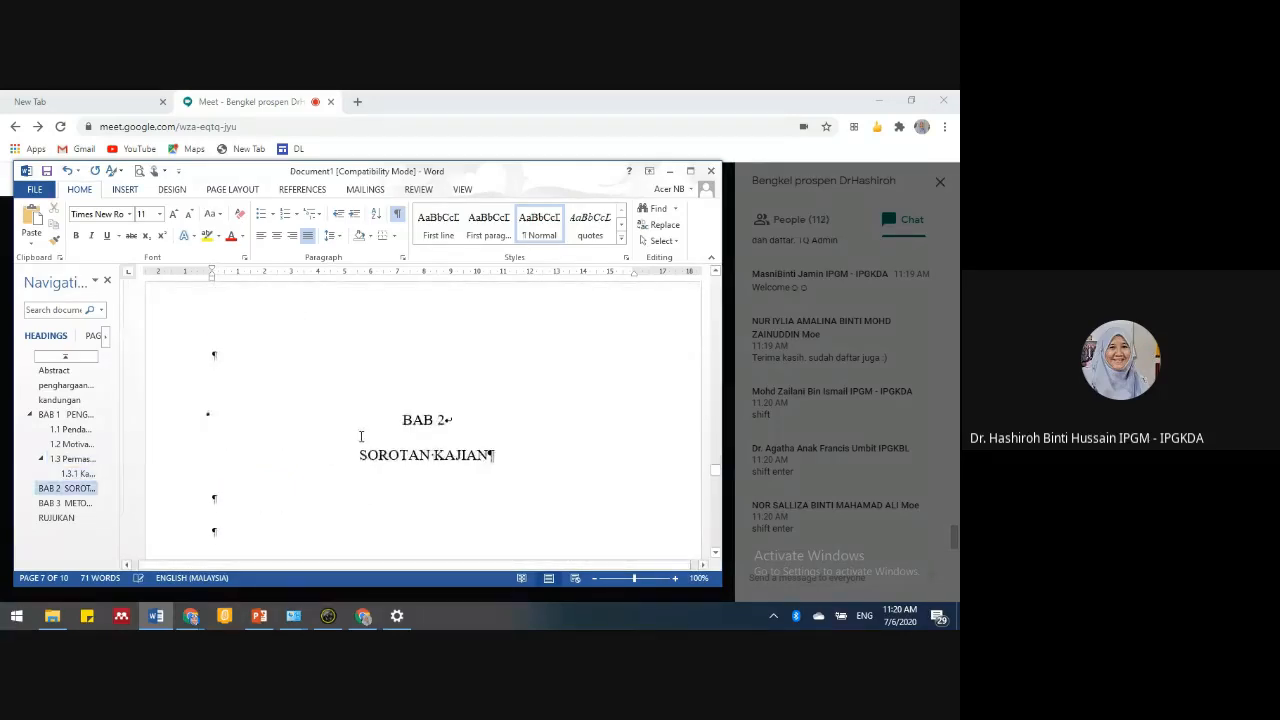
left_click(238, 397)
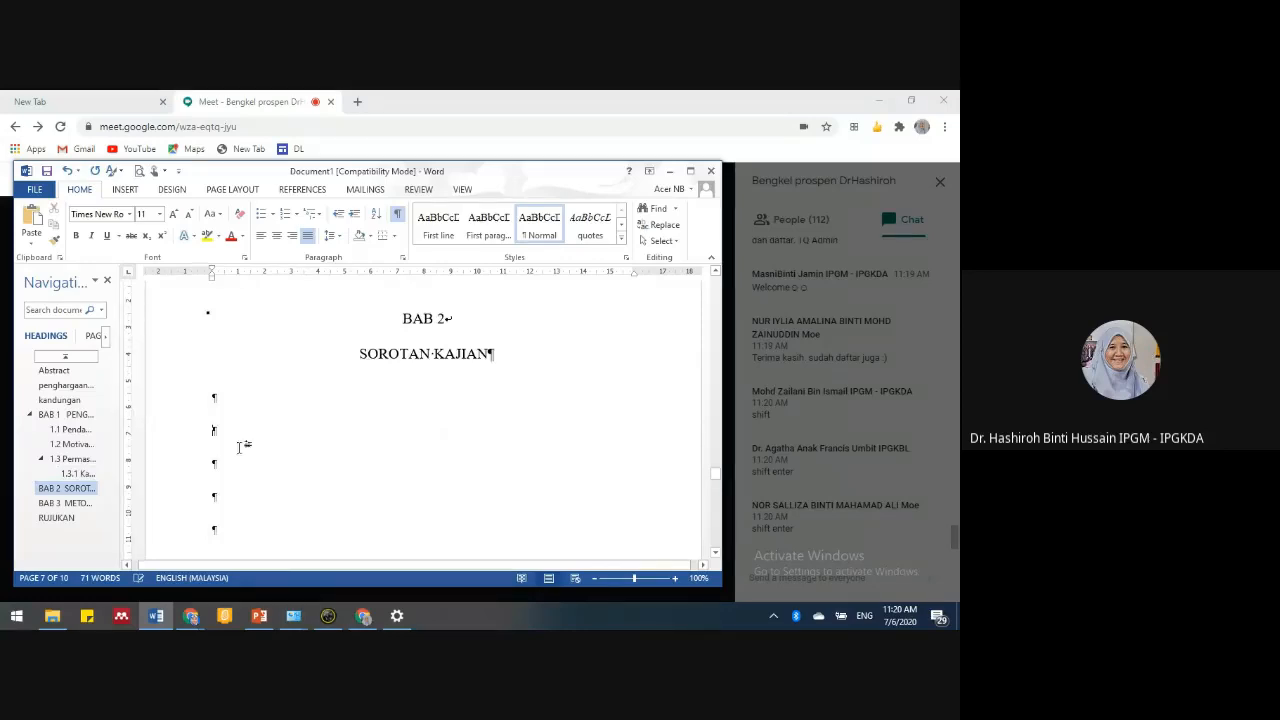
left_click(621, 241)
left_click(494, 277)
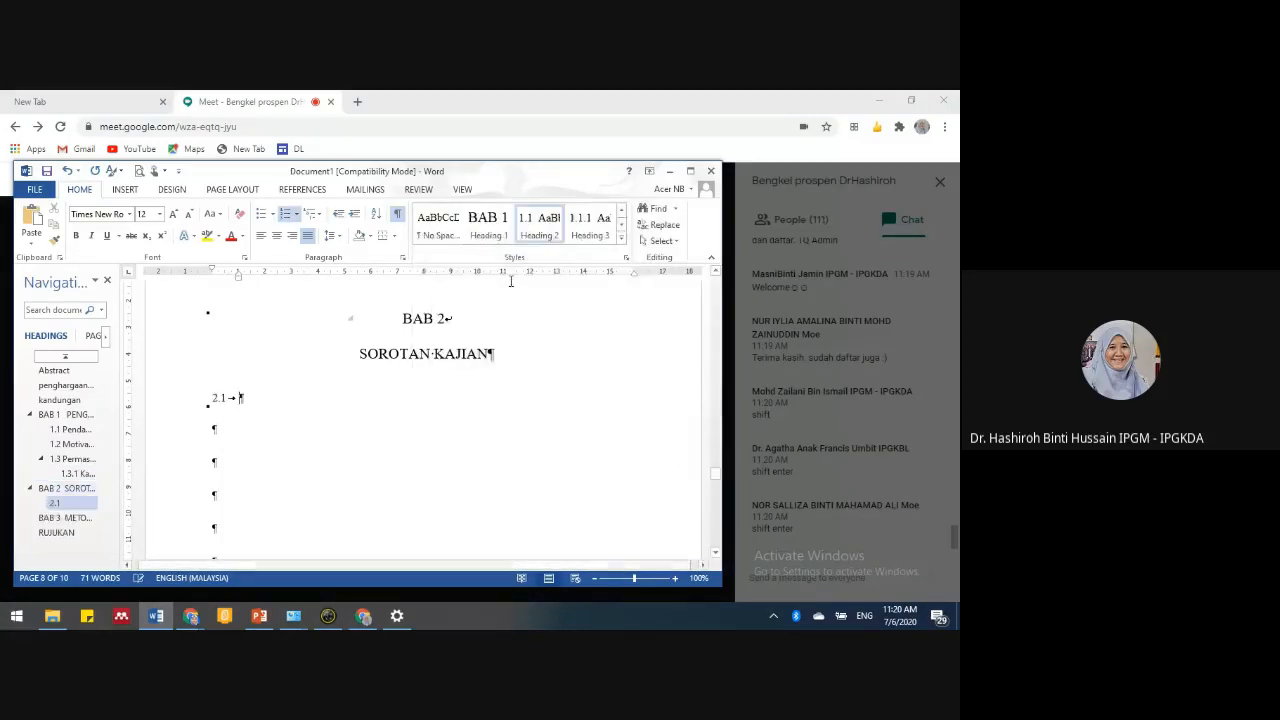
type("Pendah")
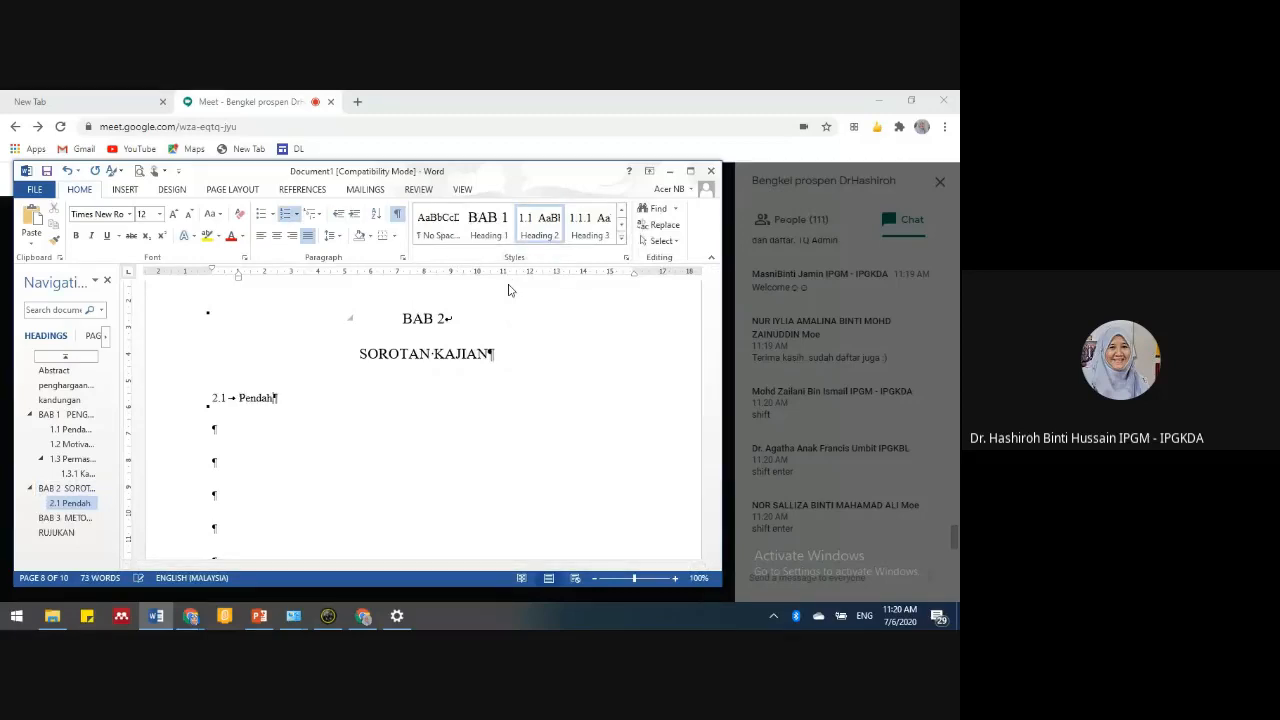
type("uluan")
key("Return")
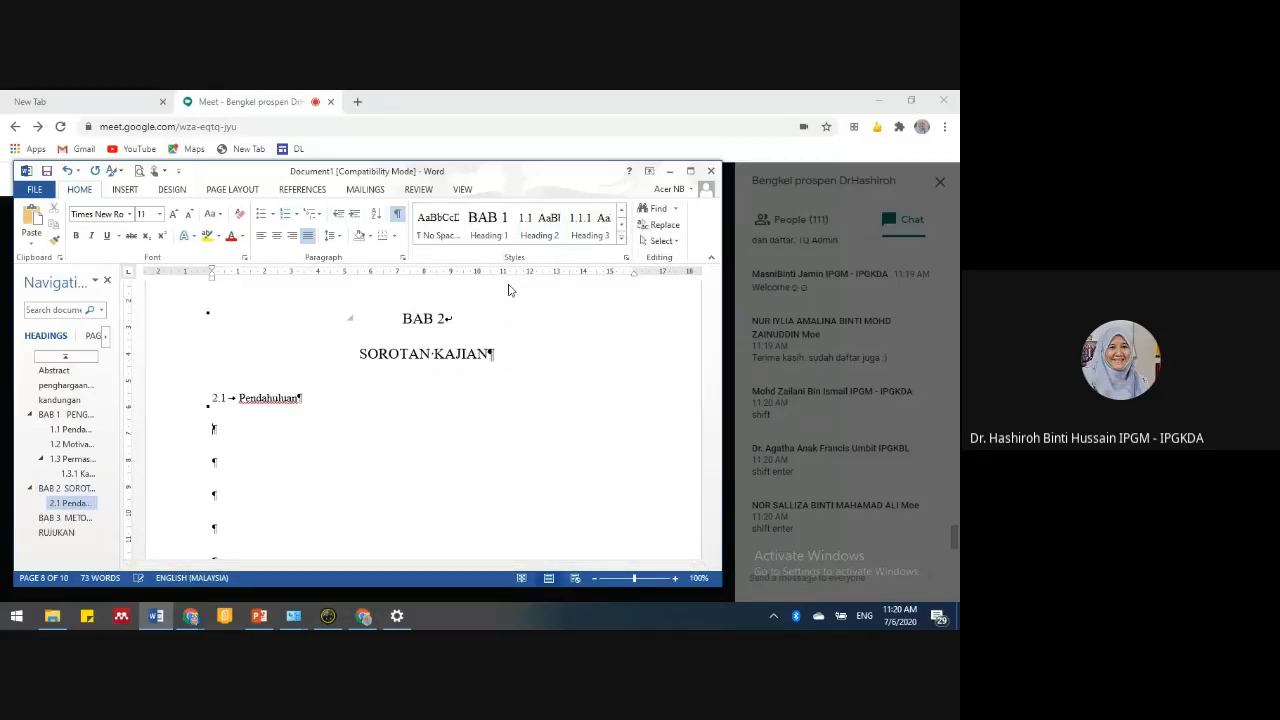
- Add several blank paragraphs below the 2.1 Pendahuluan heading and check how they push the chapter's page break
key("Return")
key("Return")
key("Return")
key("Return")
key("Return")
key("Return")
key("Return")
key("Return")
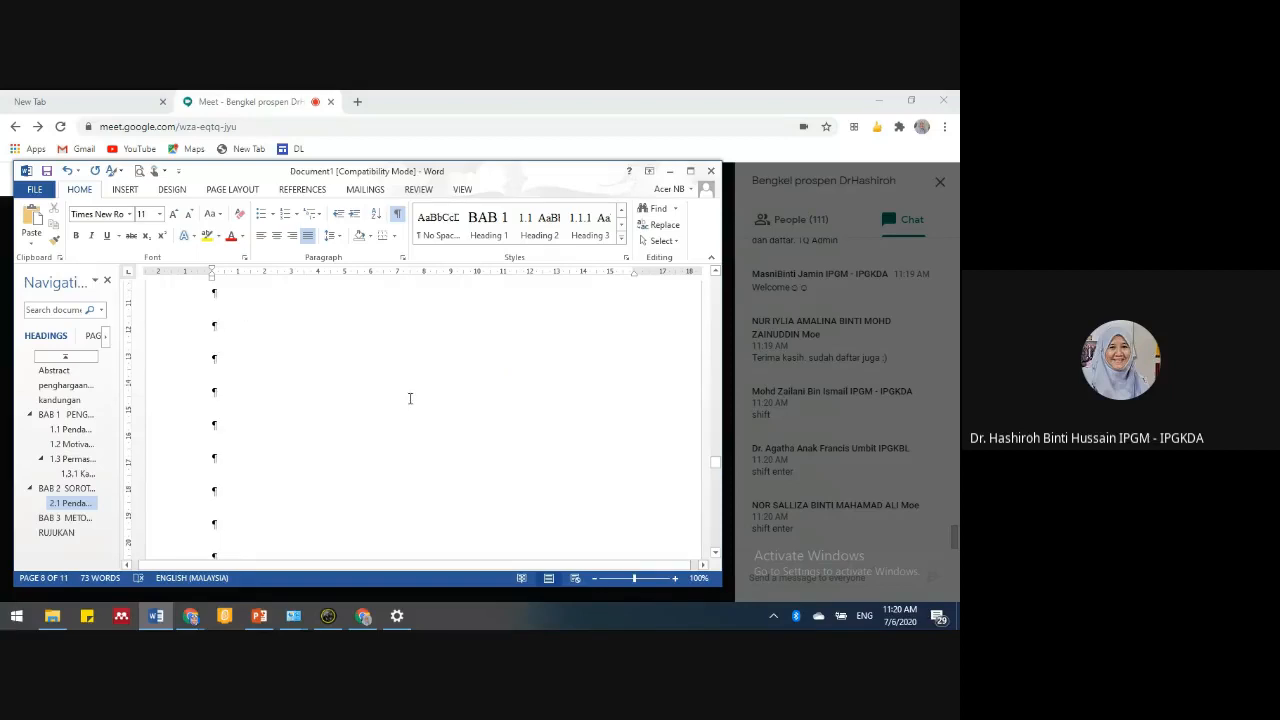
scroll(413, 395, "down", 4)
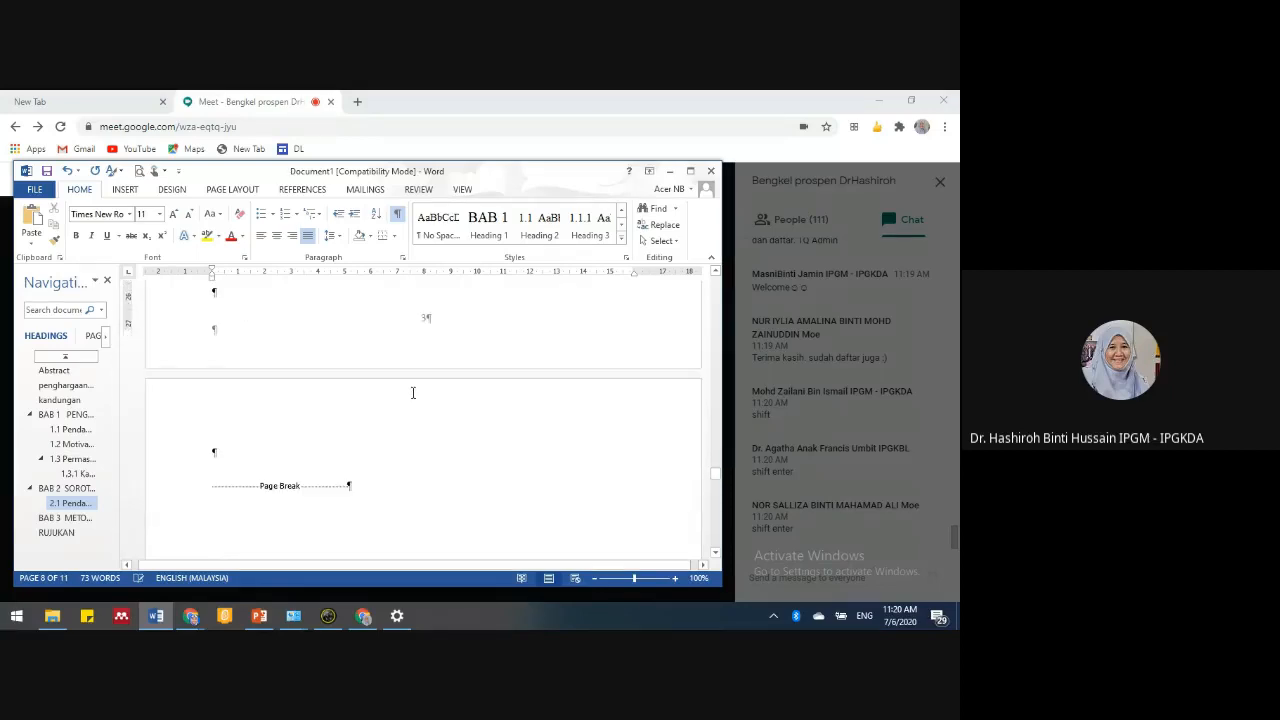
scroll(413, 390, "down", 4)
scroll(415, 388, "up", 4)
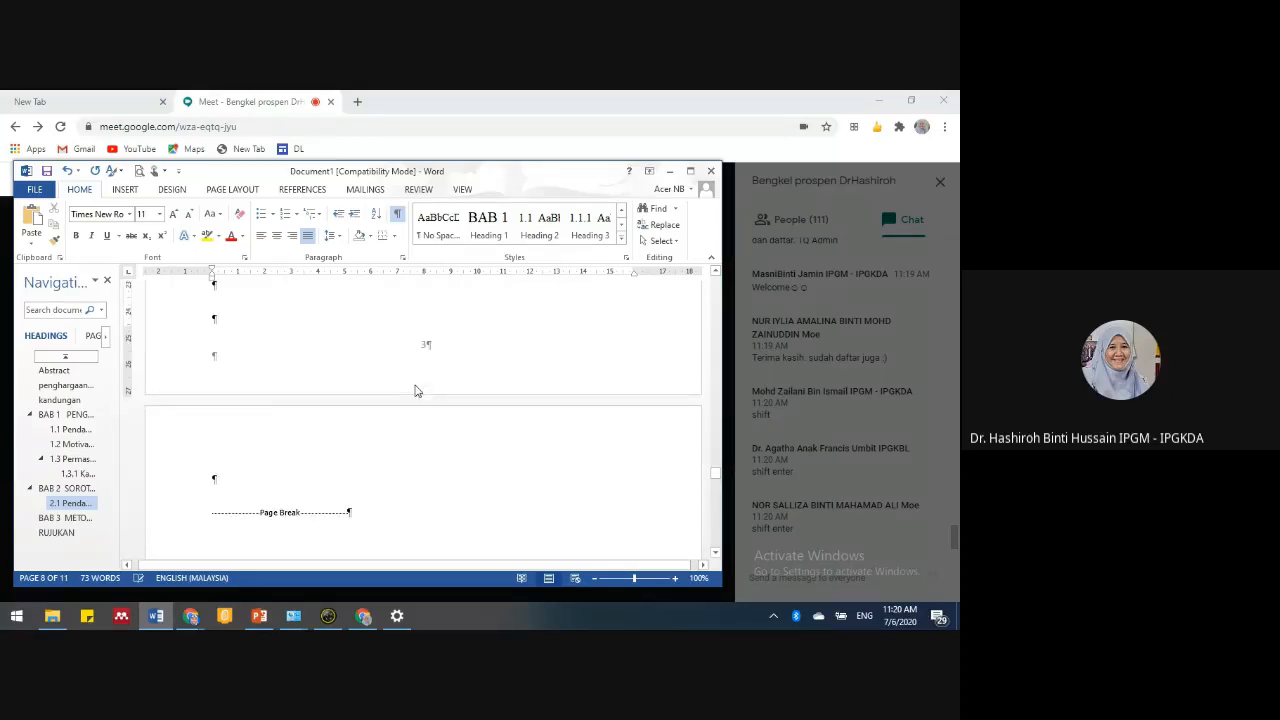
scroll(414, 388, "down", 4)
scroll(413, 383, "down", 2)
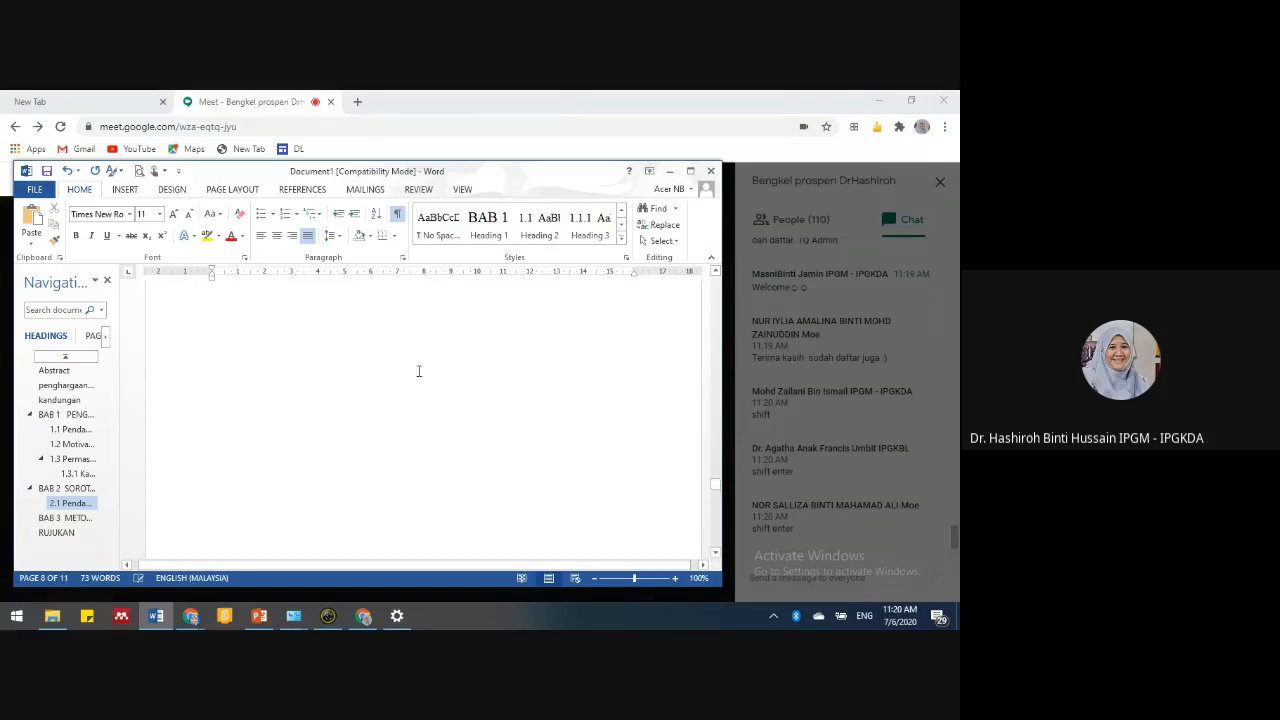
scroll(419, 371, "up", 5)
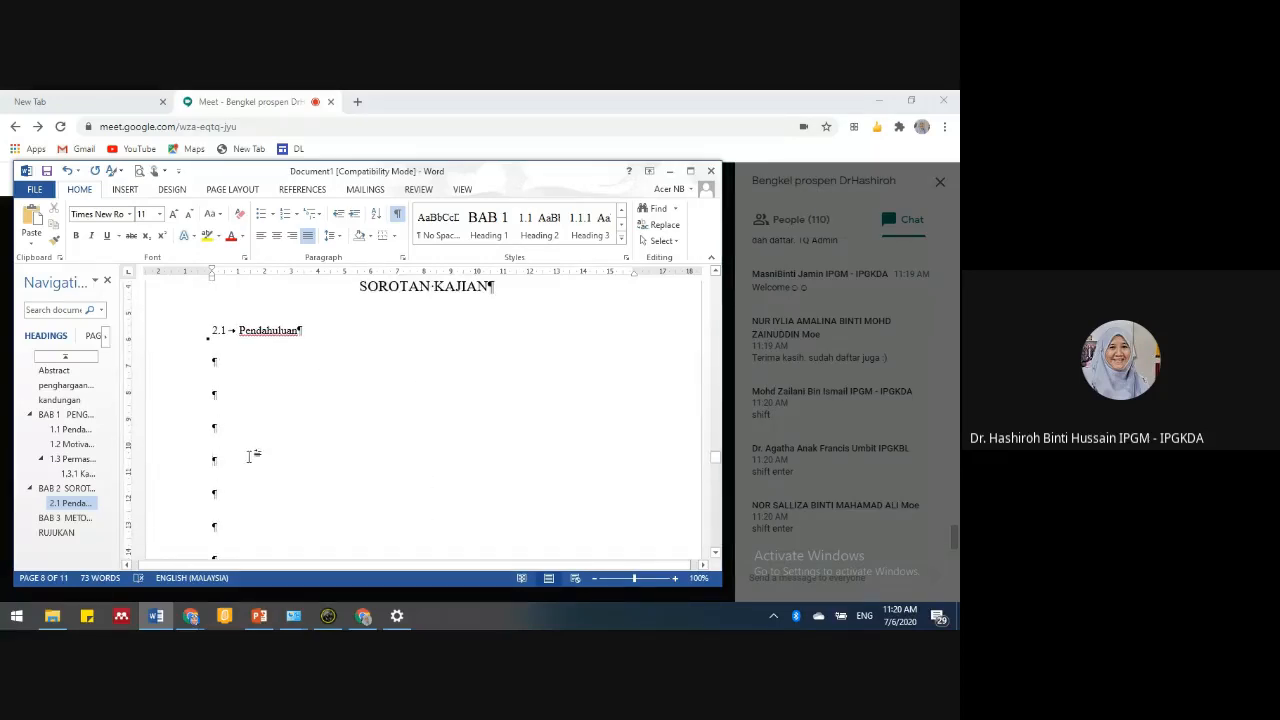
left_click(303, 190)
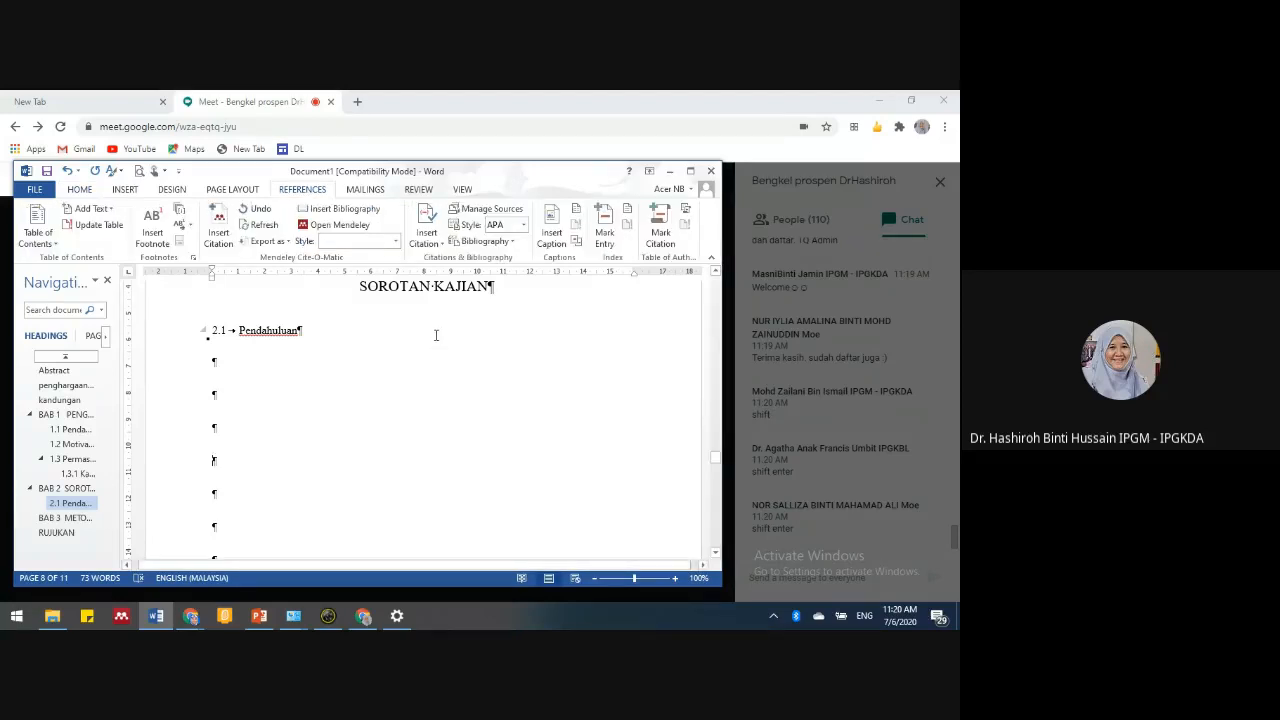
left_click(553, 238)
left_click(525, 370)
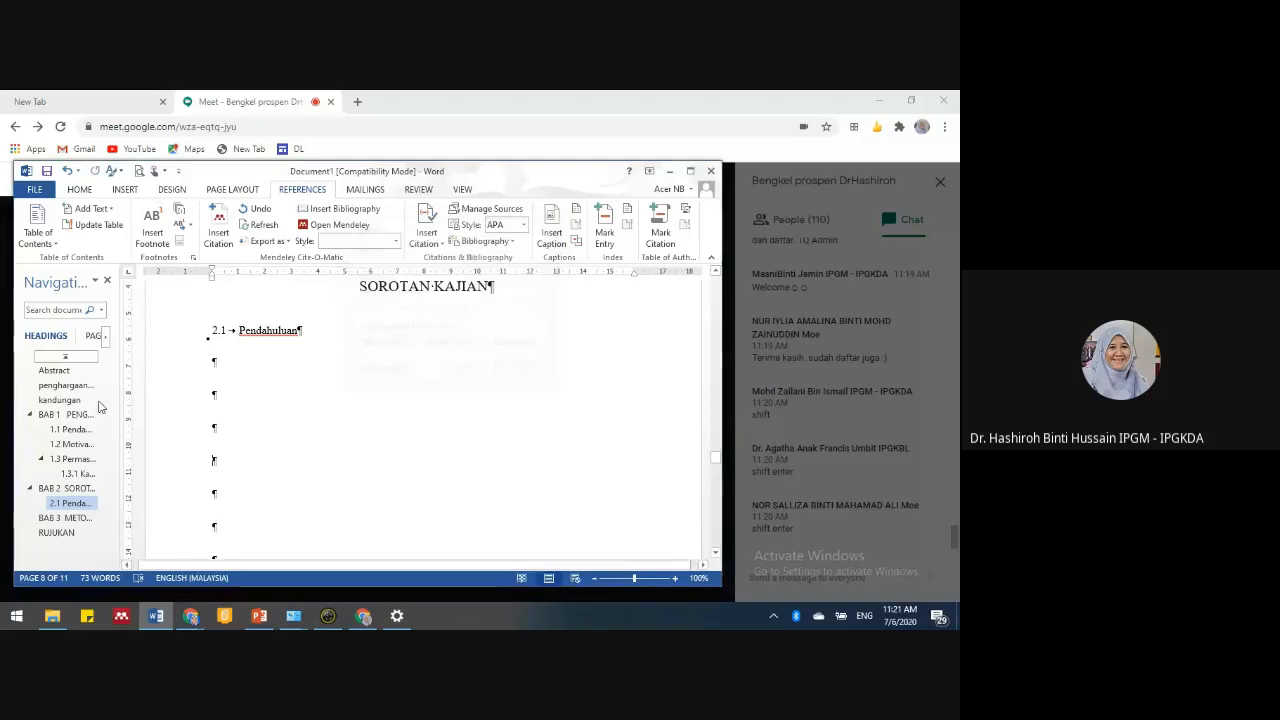
- Draw a rectangle about 10.3 cm wide and 5.1 cm high among the blank paragraphs below 2.1 Pendahuluan
left_click(140, 190)
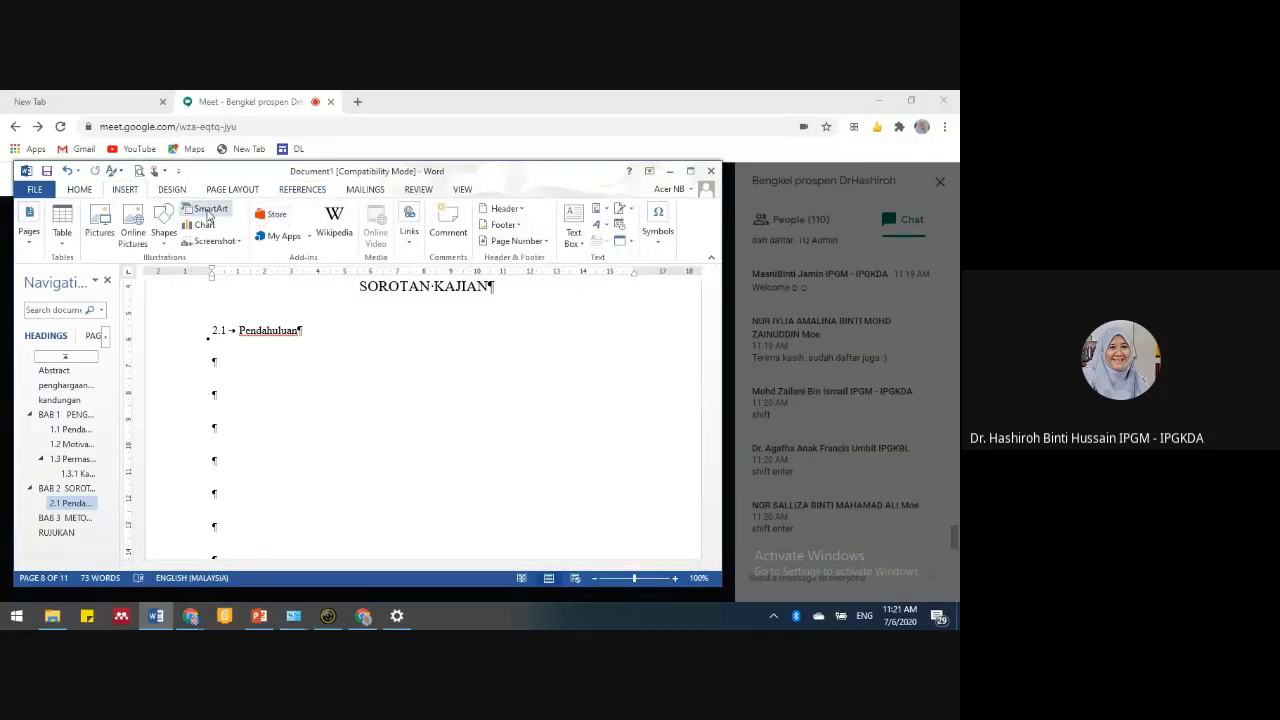
left_click(166, 240)
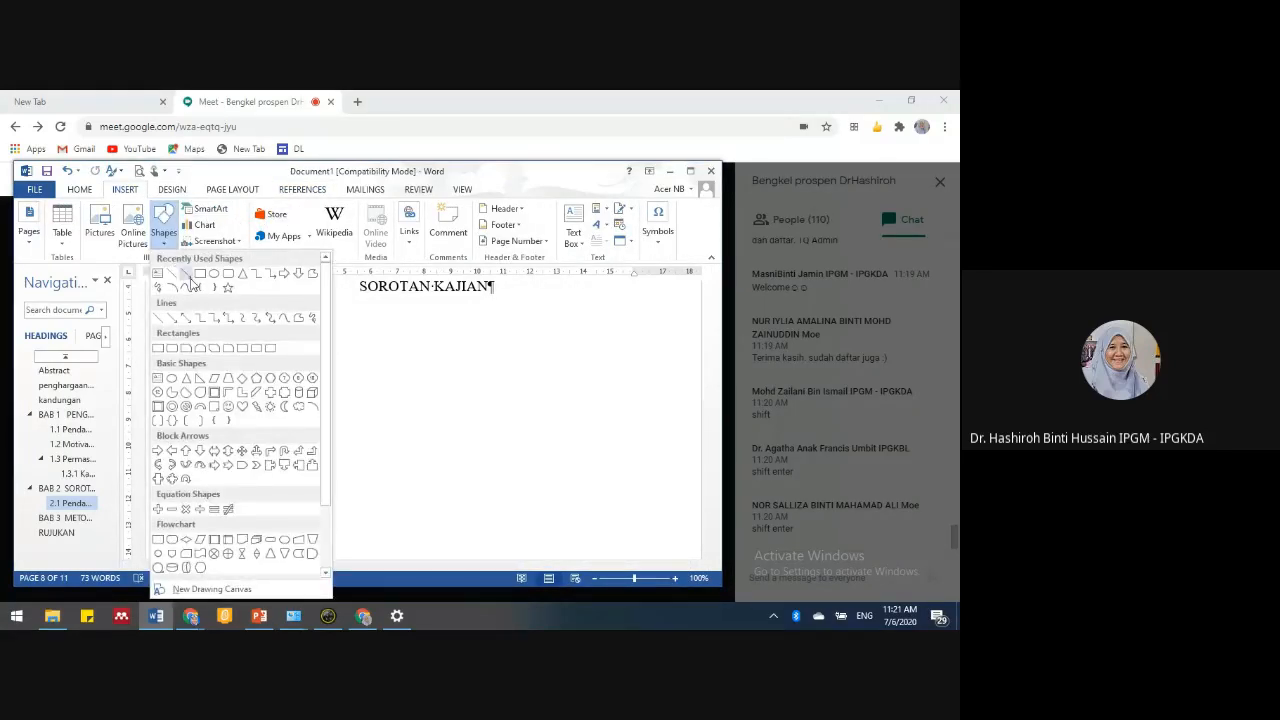
left_click(172, 335)
left_click_drag(202, 452, 477, 442)
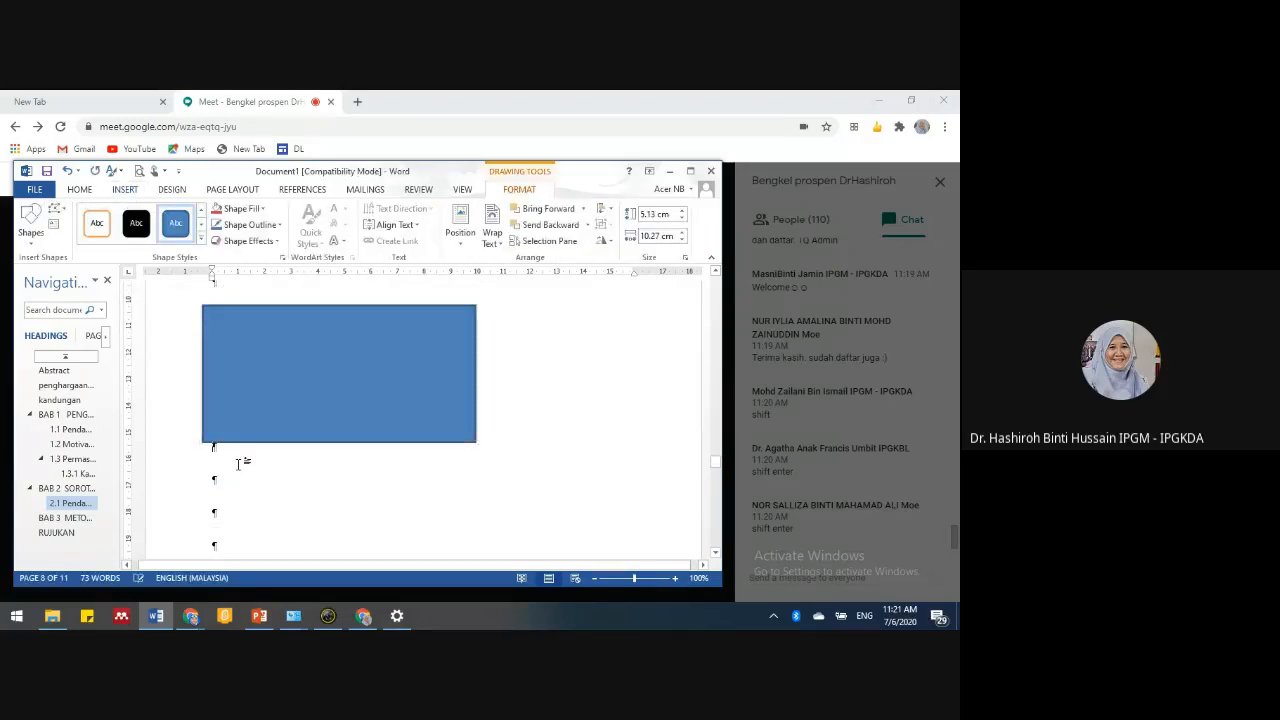
- Start a caption in the blank paragraph below the rectangle and set its label to Rajah
left_click(238, 463)
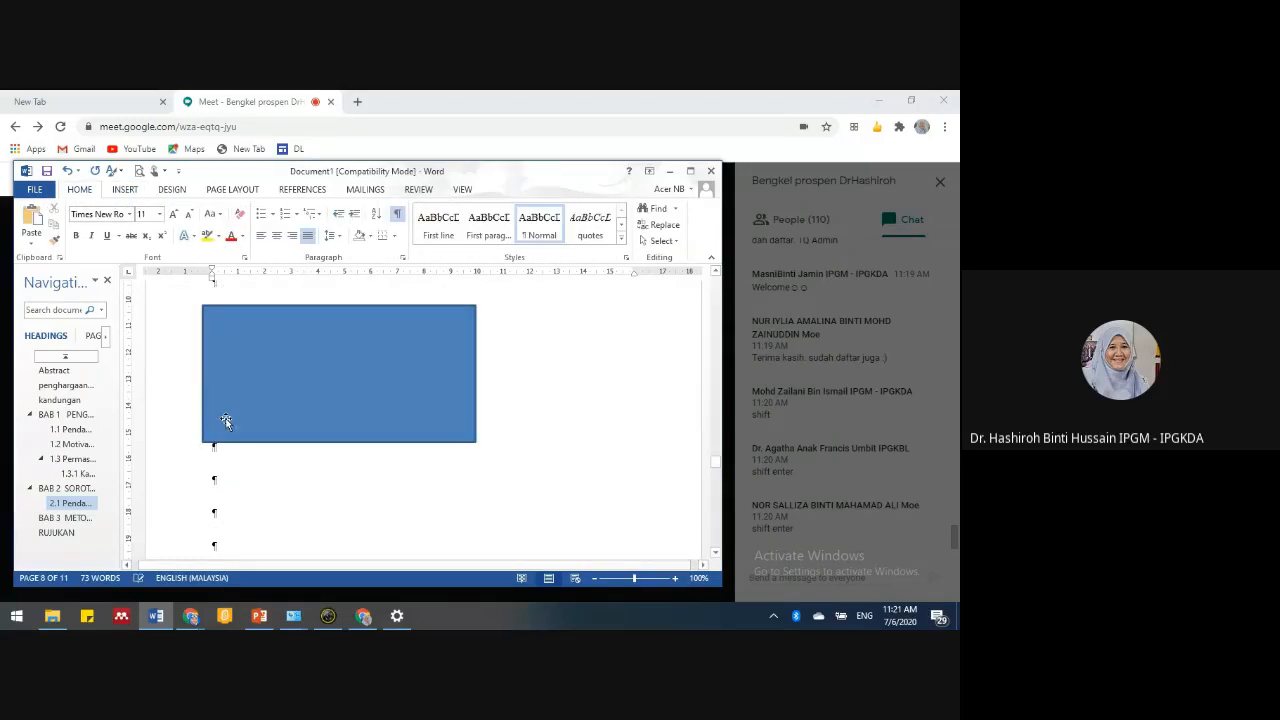
left_click(317, 477)
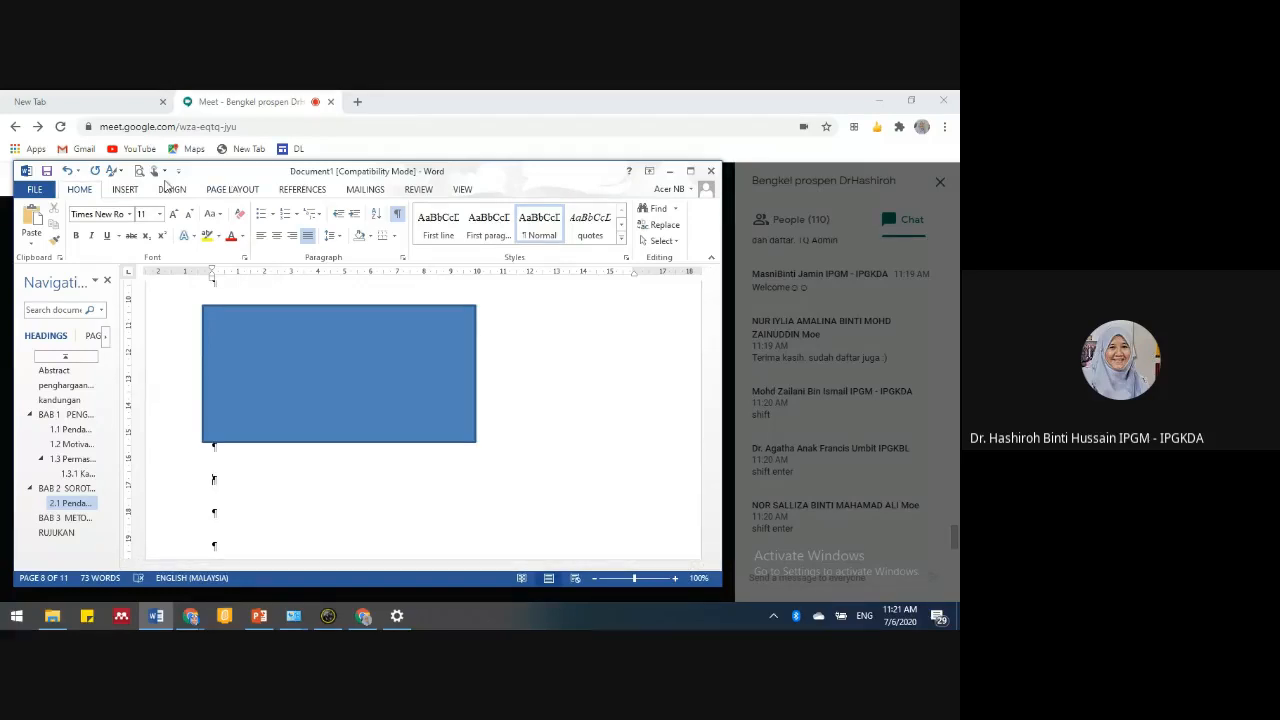
left_click(130, 190)
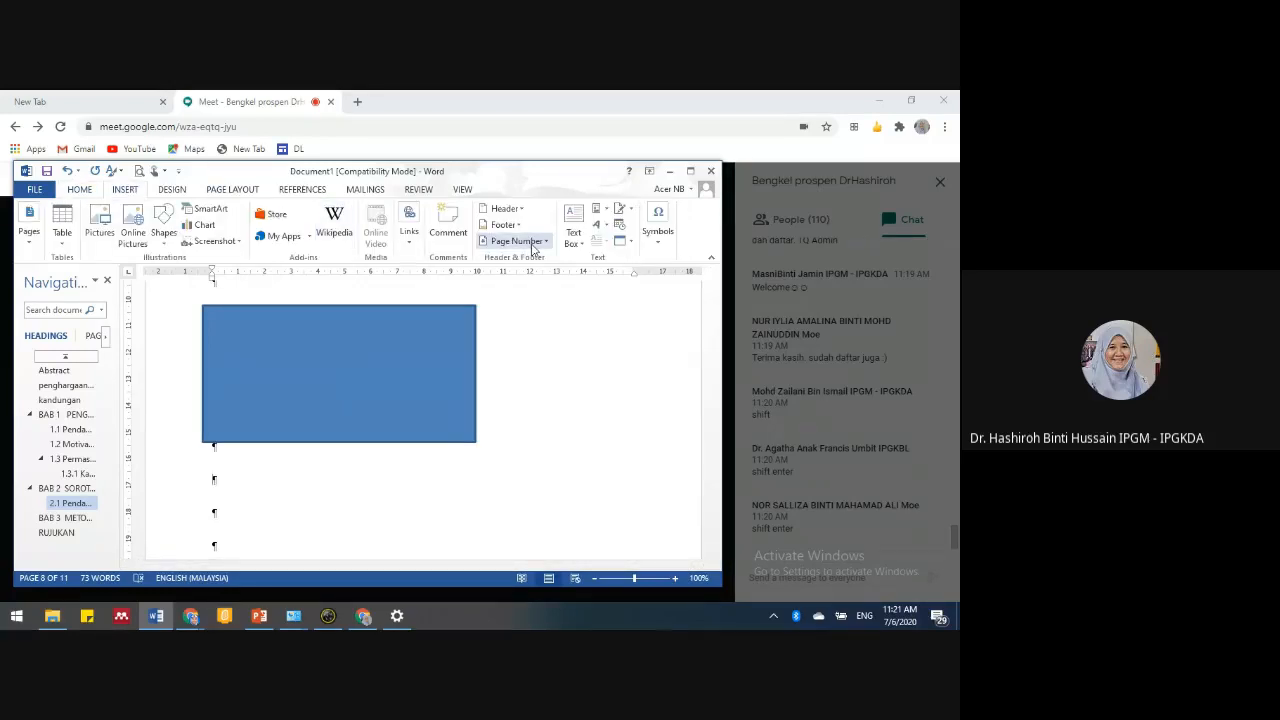
left_click(314, 190)
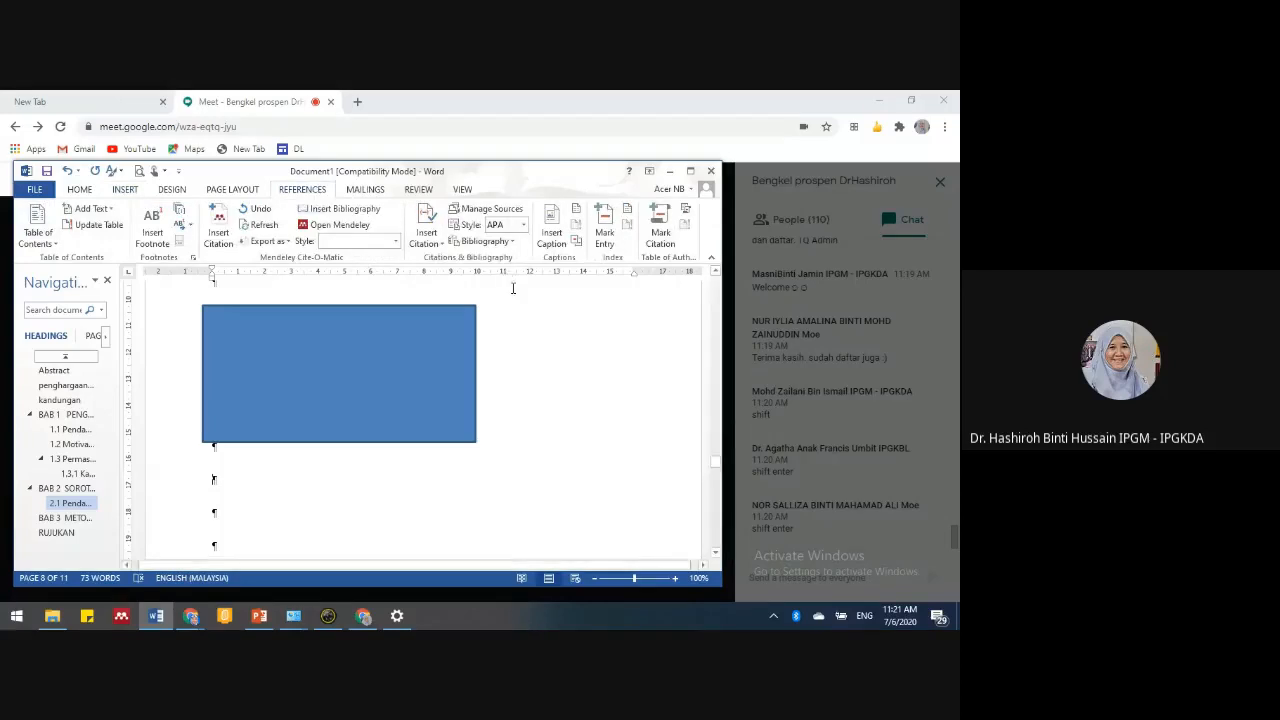
left_click(553, 238)
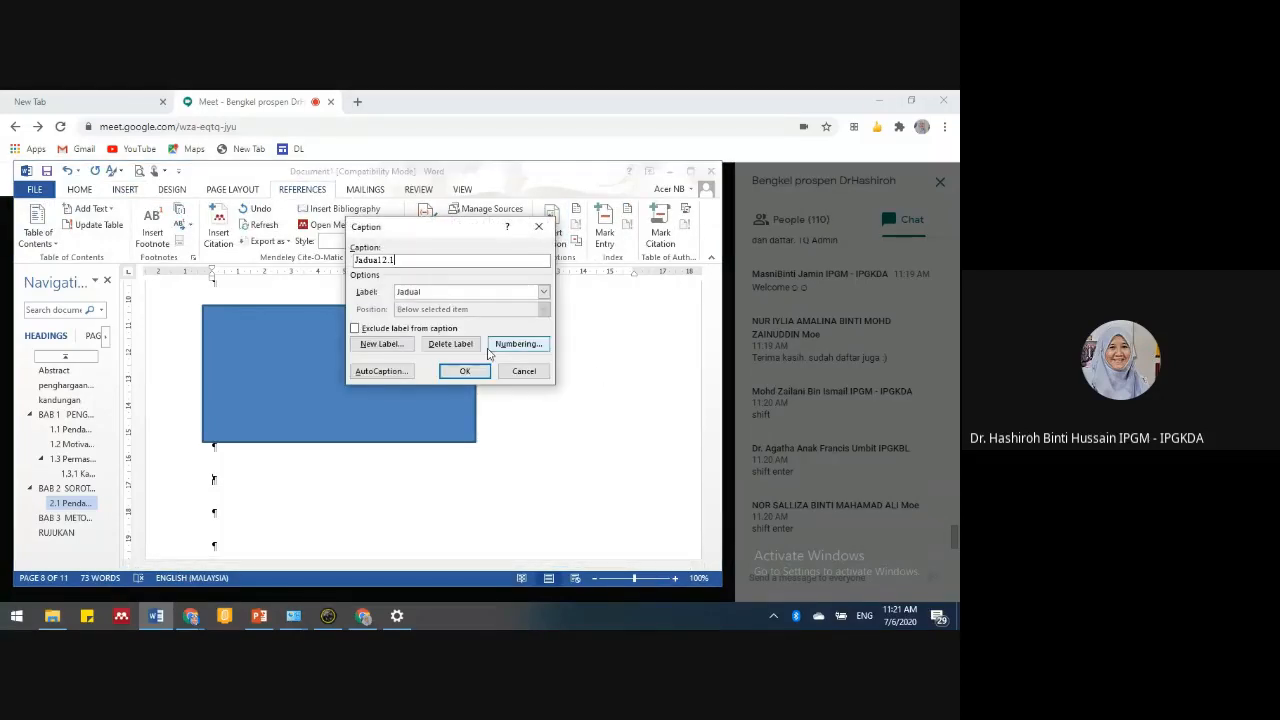
left_click(543, 291)
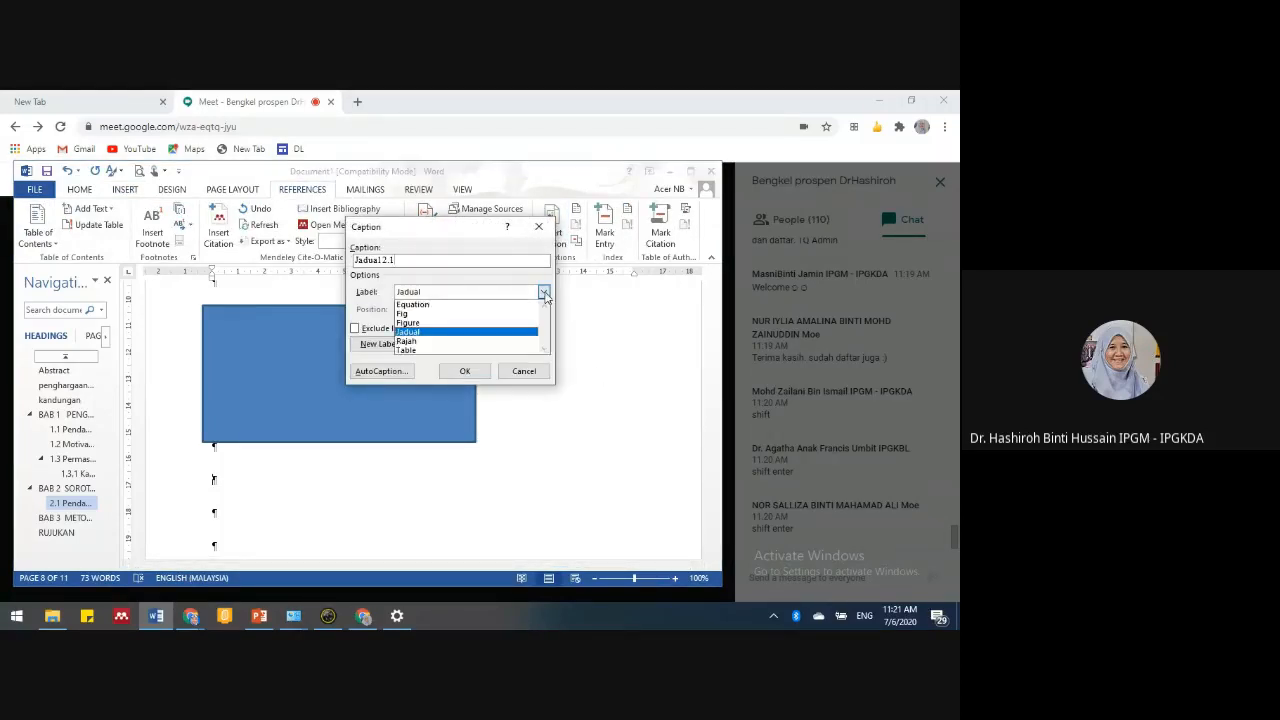
left_click(501, 342)
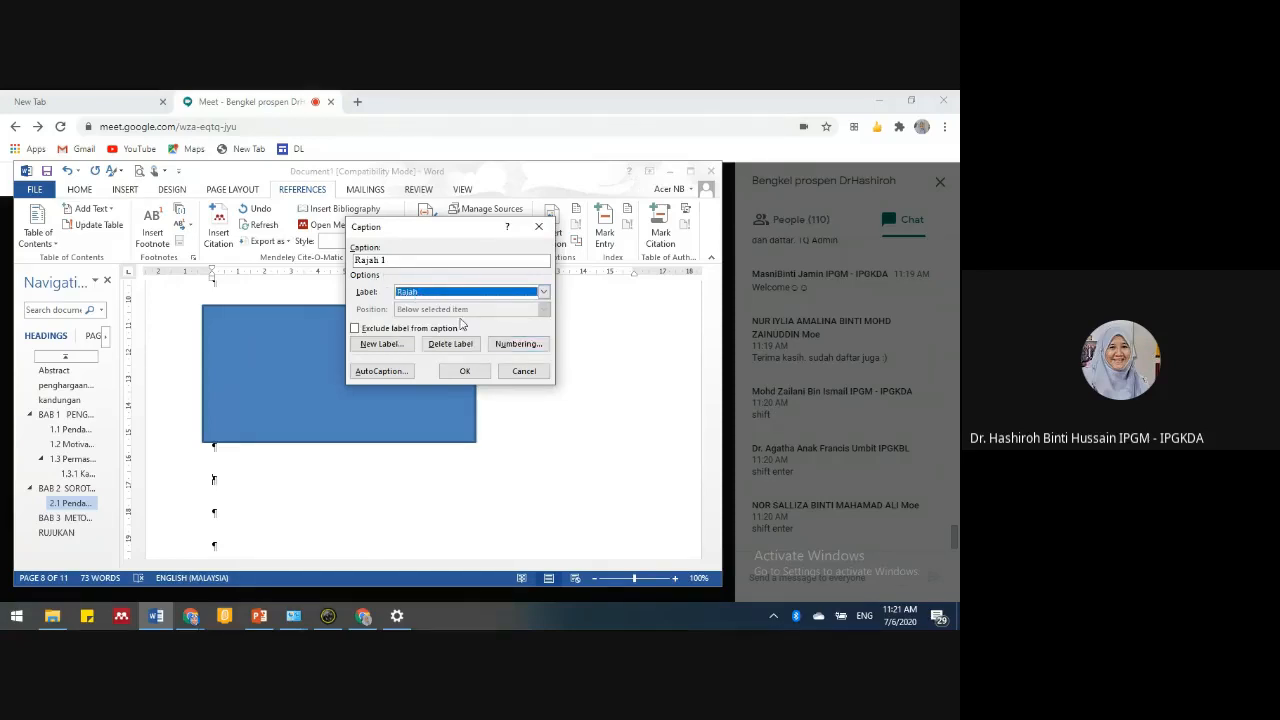
- Include the chapter number in the Rajah numbering, based on Heading 1 with a period separator, and insert the caption below the rectangle
left_click(515, 347)
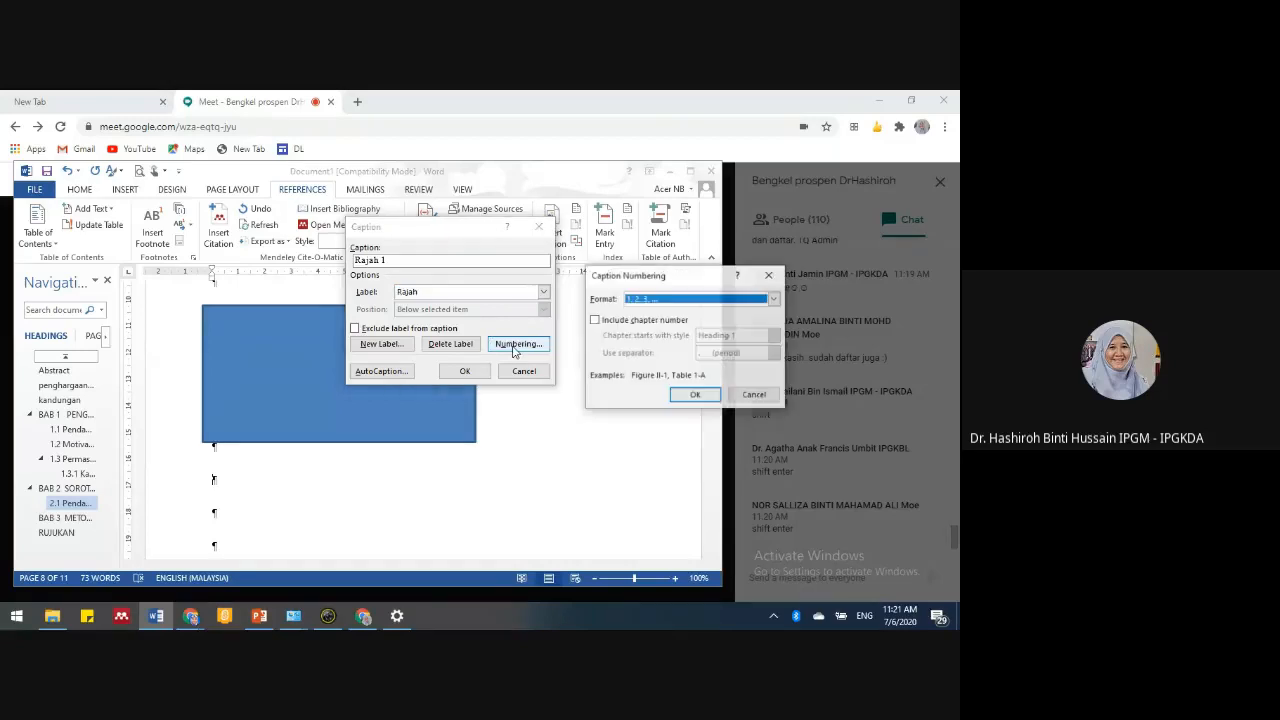
left_click(776, 299)
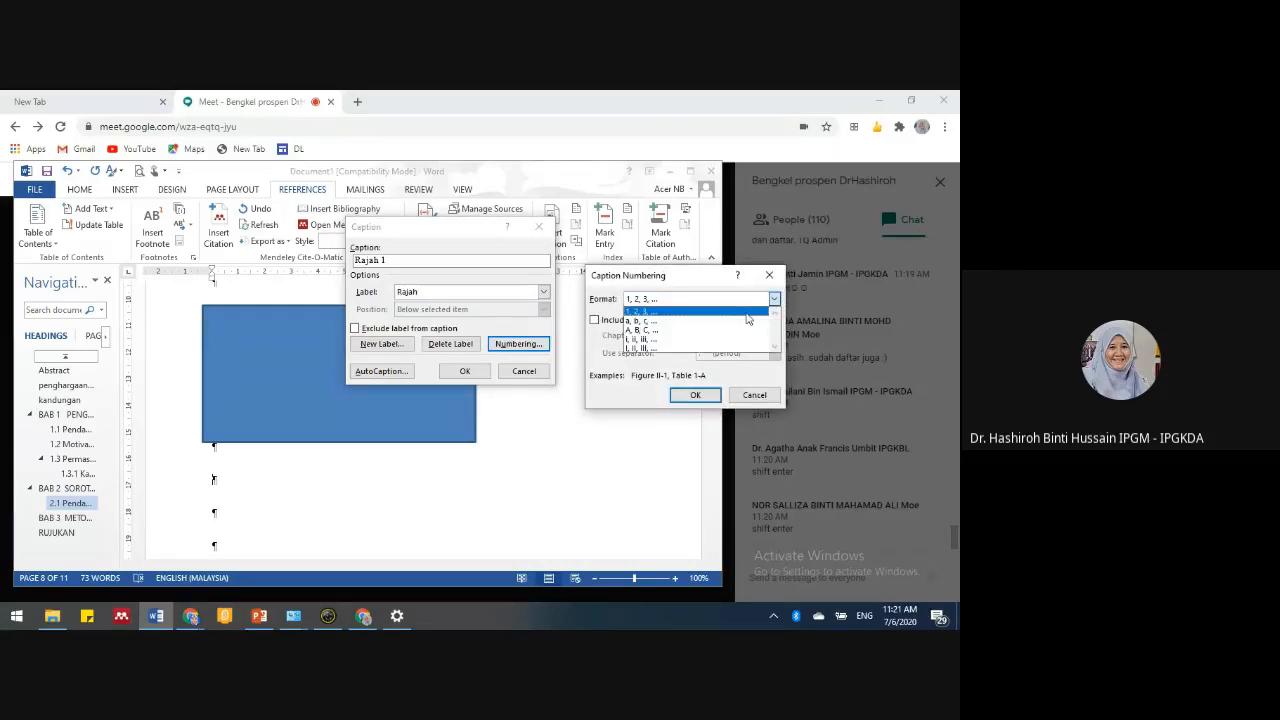
left_click(776, 301)
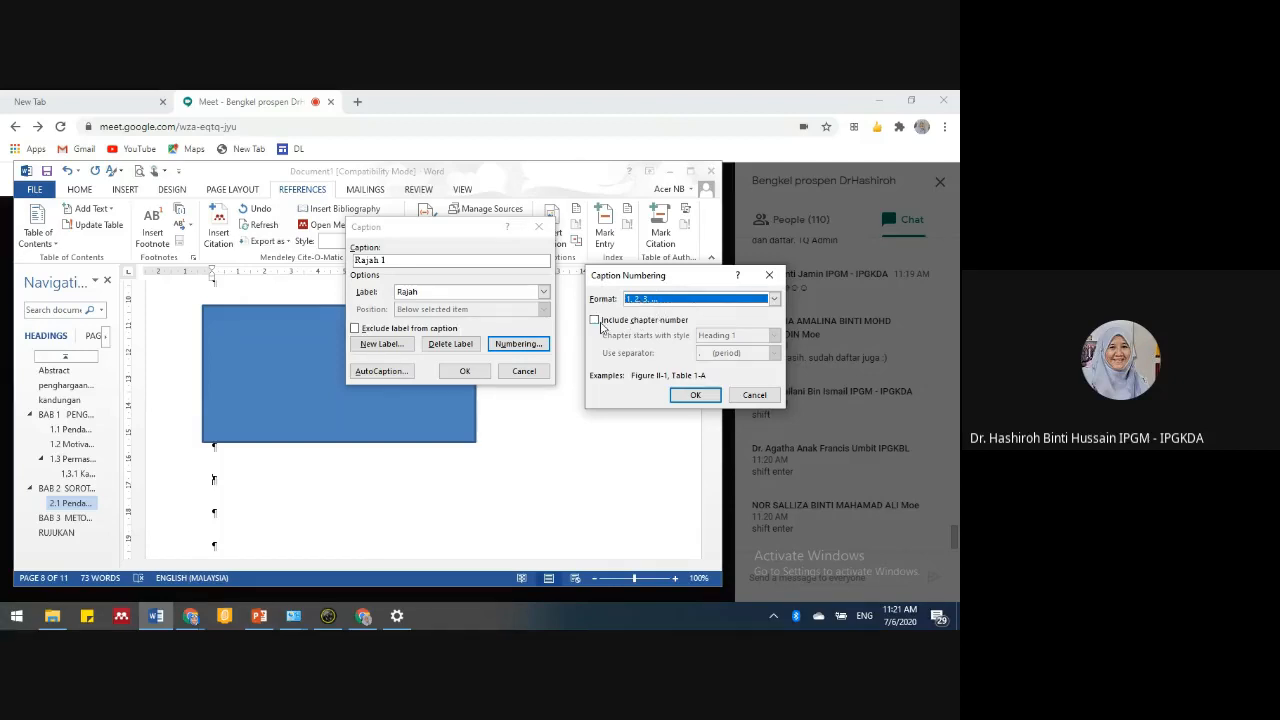
left_click(598, 321)
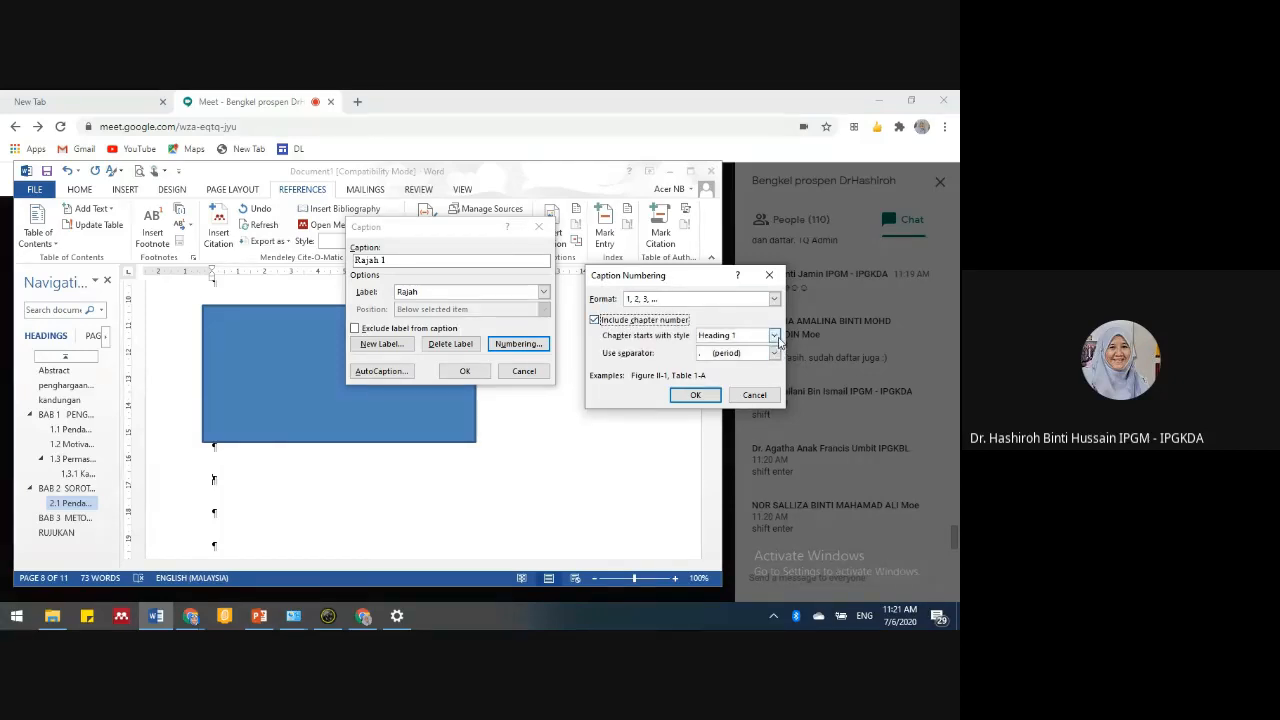
left_click(707, 397)
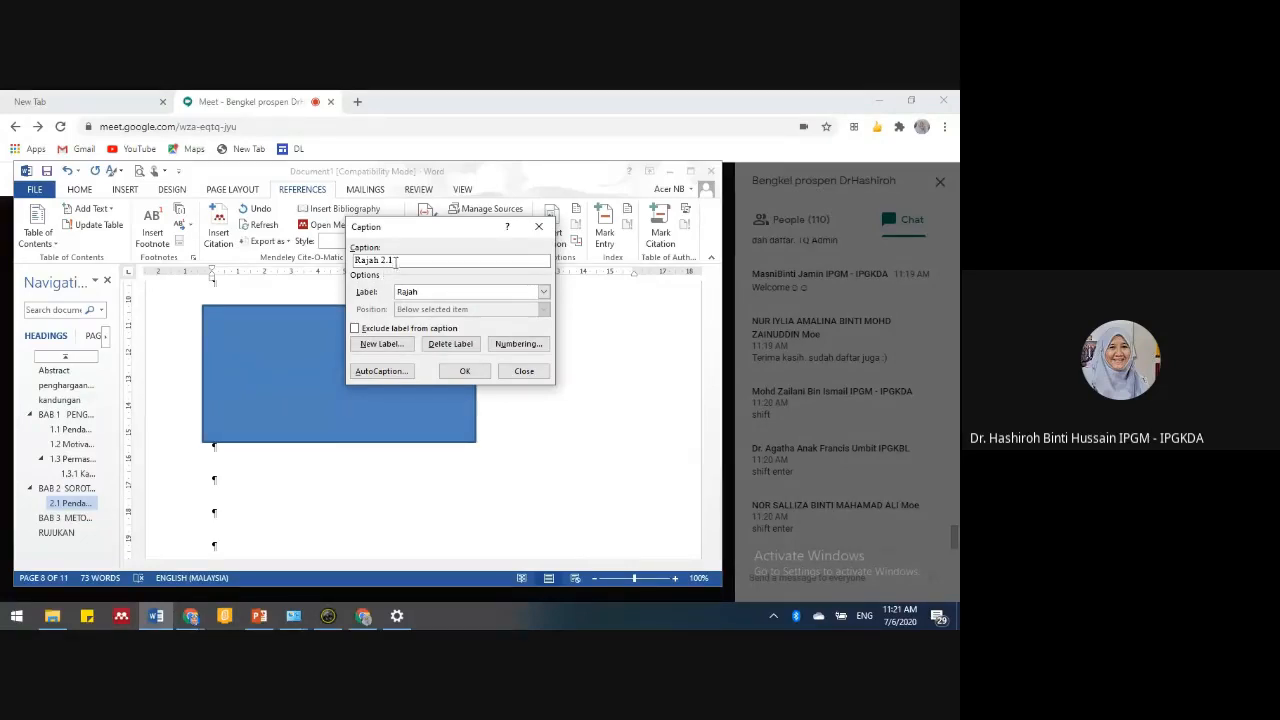
left_click(466, 376)
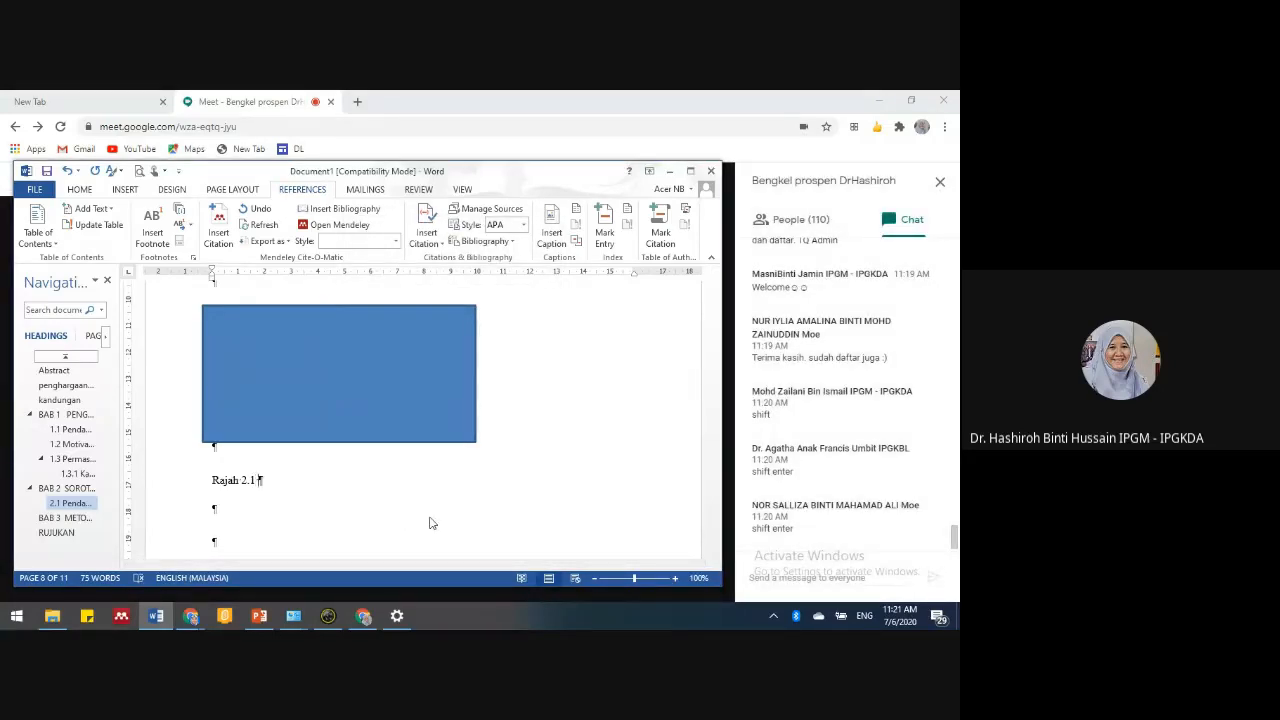
- Enter "Kerangka Kajian" as the title of the Rajah 2.1 caption
type("Kerangka Kejian")
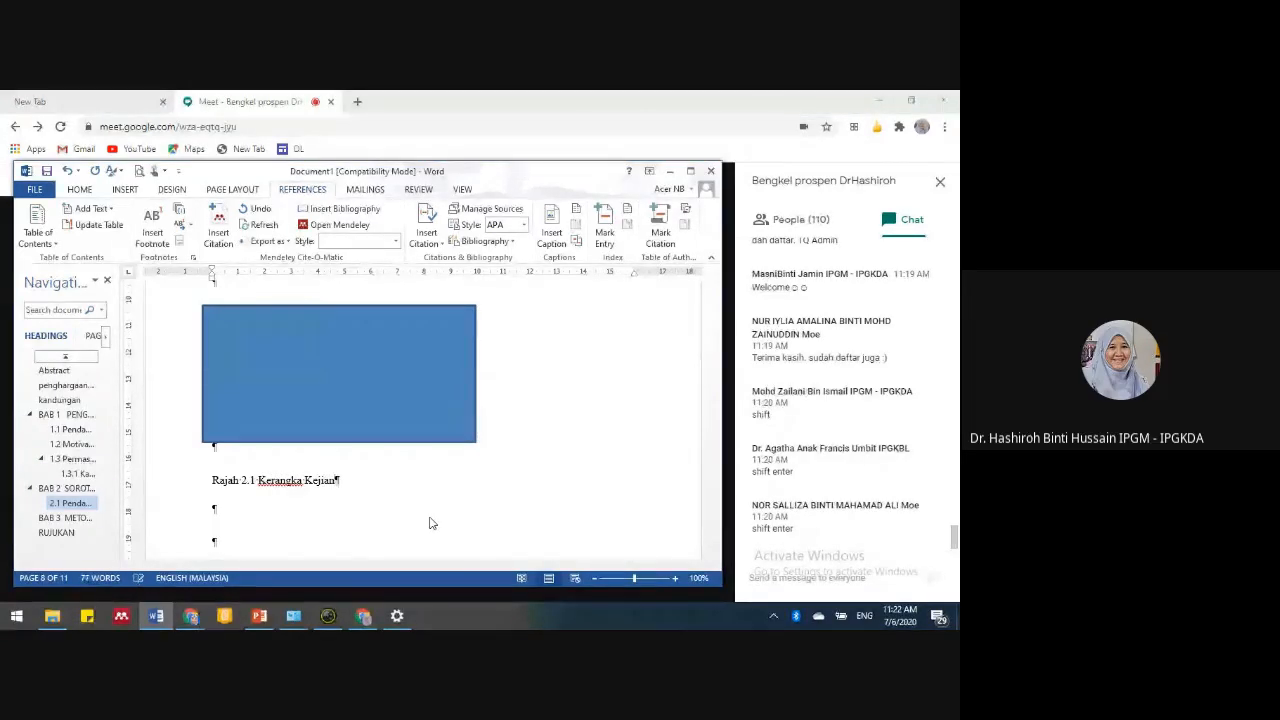
key("BackSpace")
key("BackSpace")
key("BackSpace")
key("BackSpace")
key("BackSpace")
type("ajian")
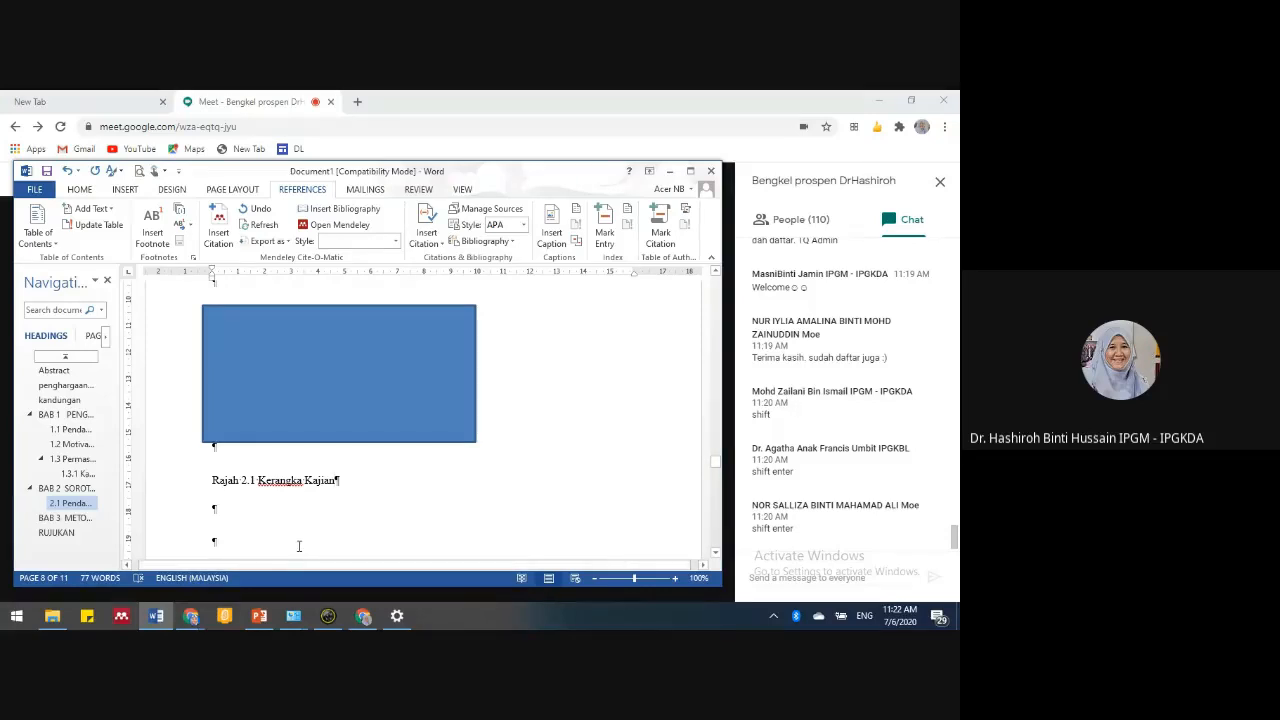
- Go to BAB 3 and insert a caption with the Jadual label in a blank paragraph below METODOLOGI KAJIAN
scroll(317, 523, "up", 5)
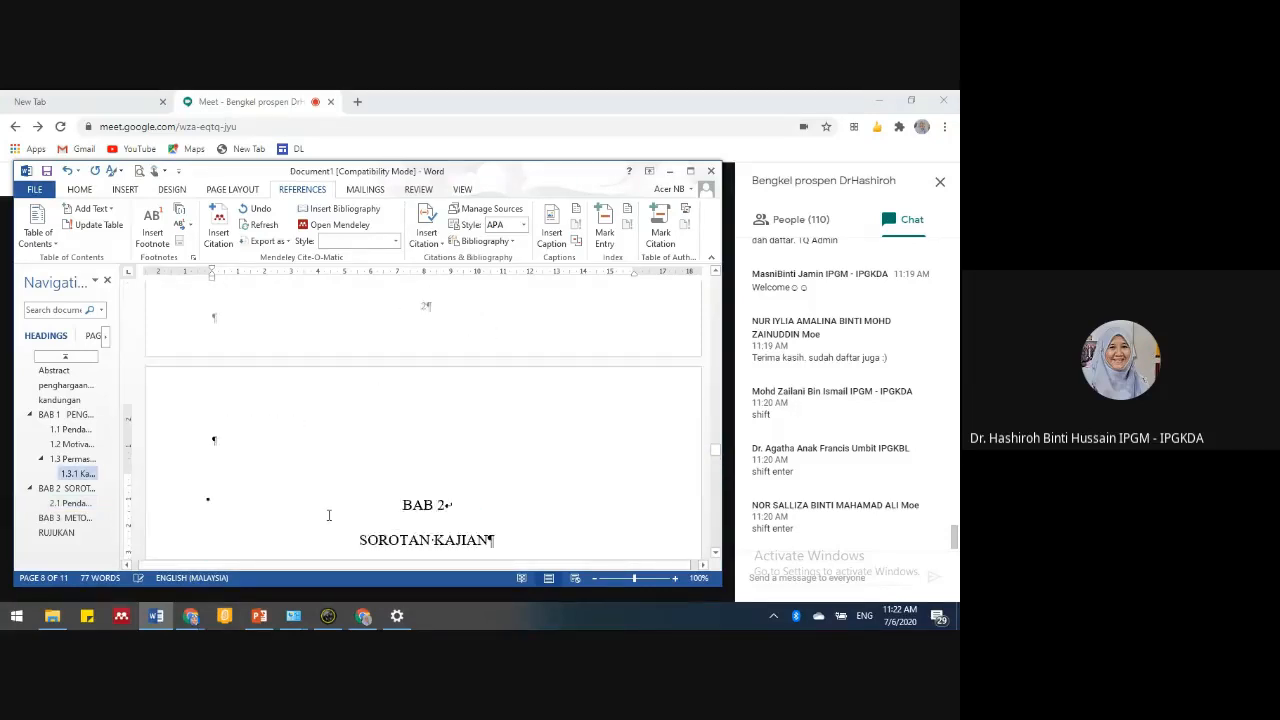
scroll(330, 511, "down", 5)
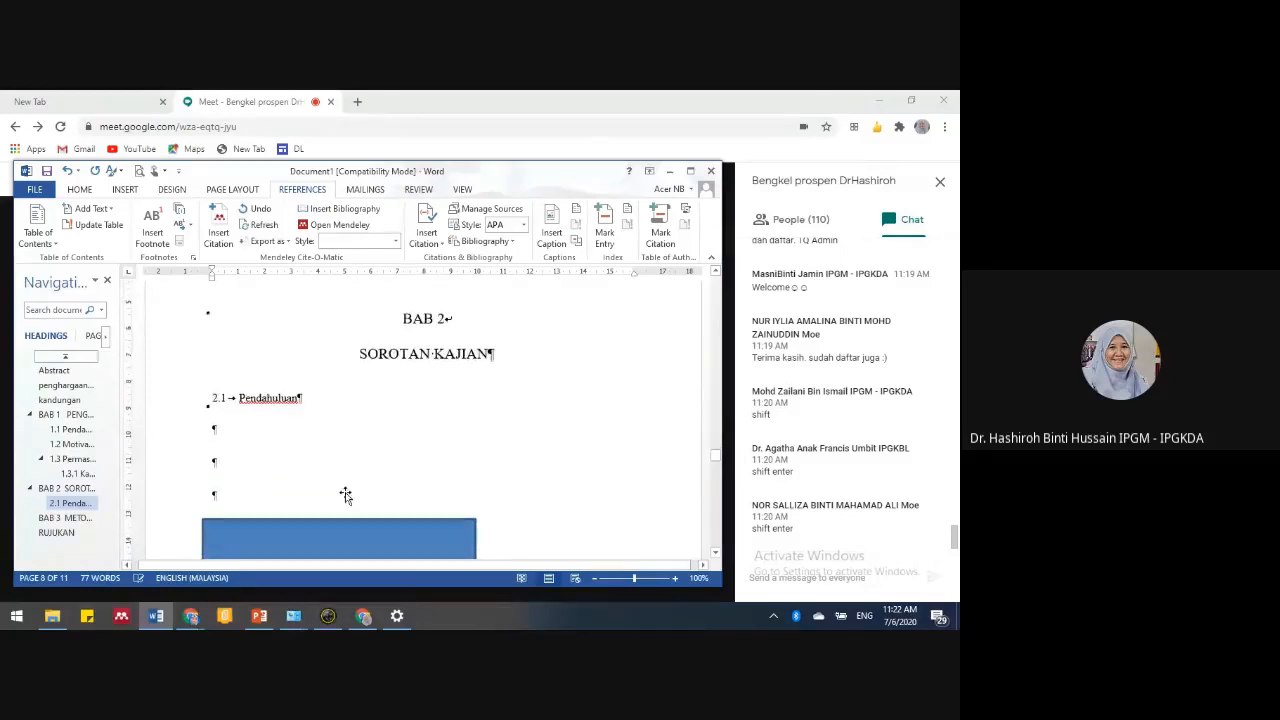
scroll(350, 486, "down", 1)
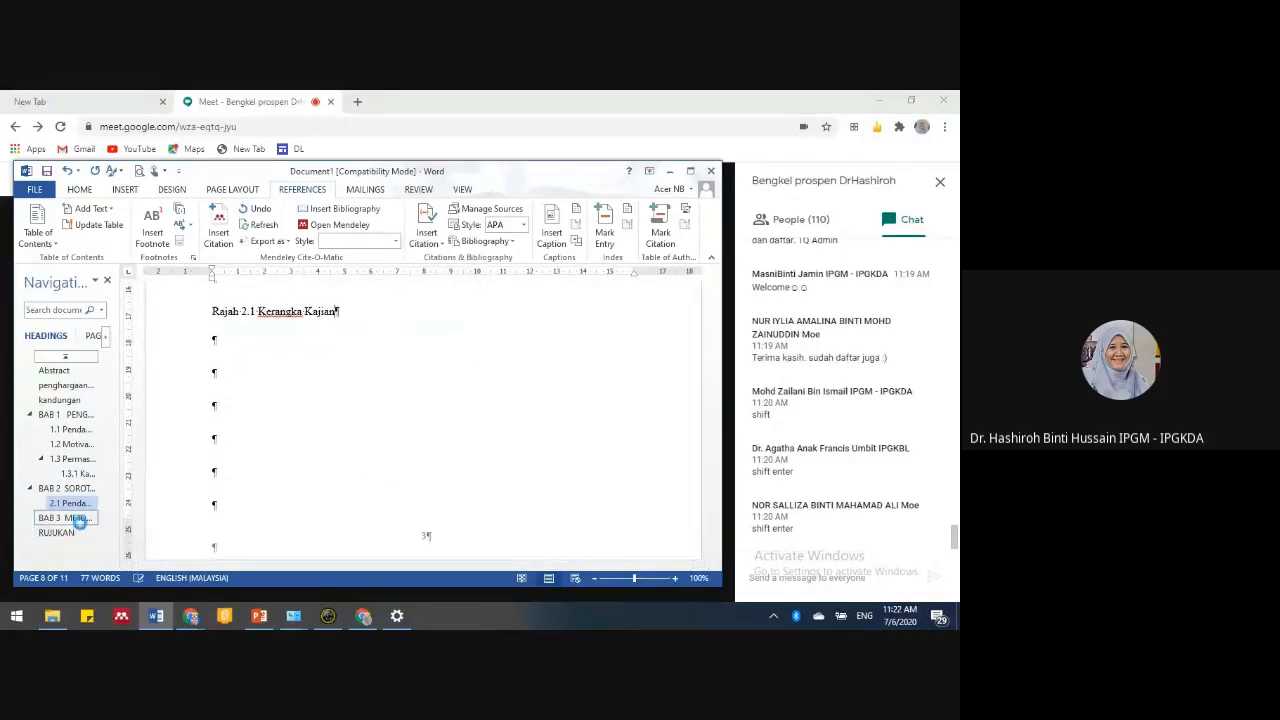
left_click(65, 517)
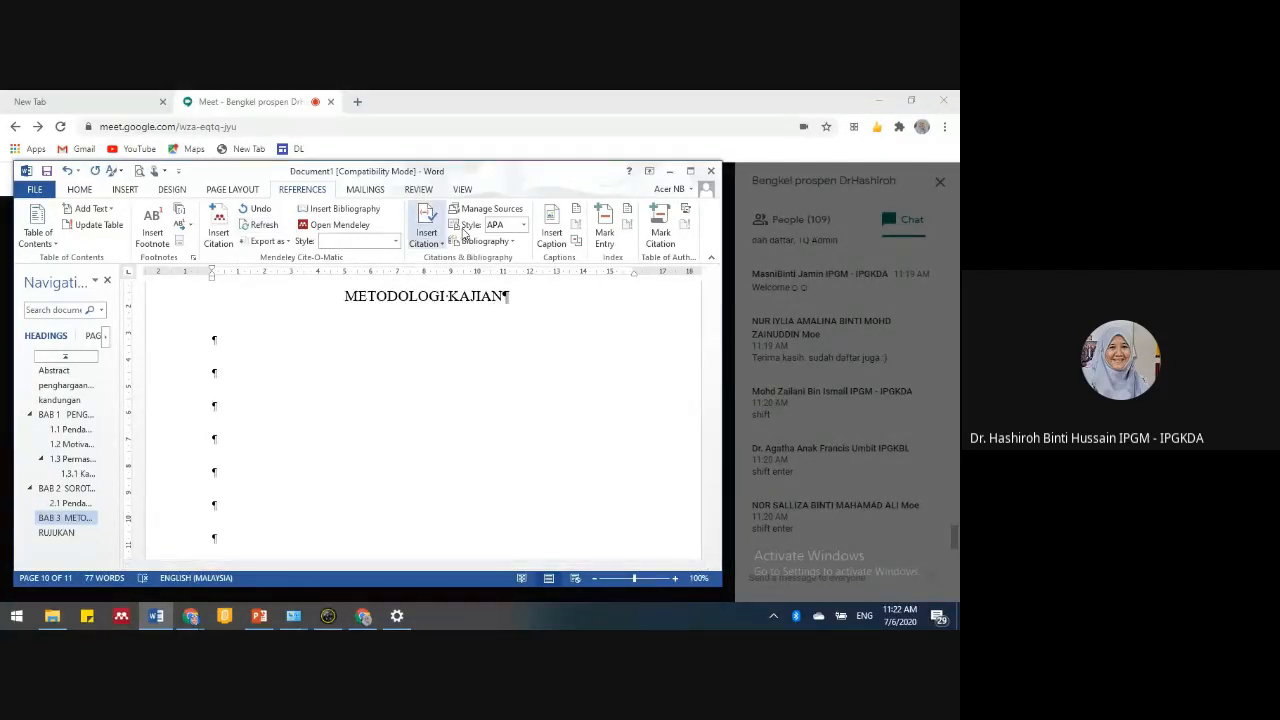
left_click(551, 235)
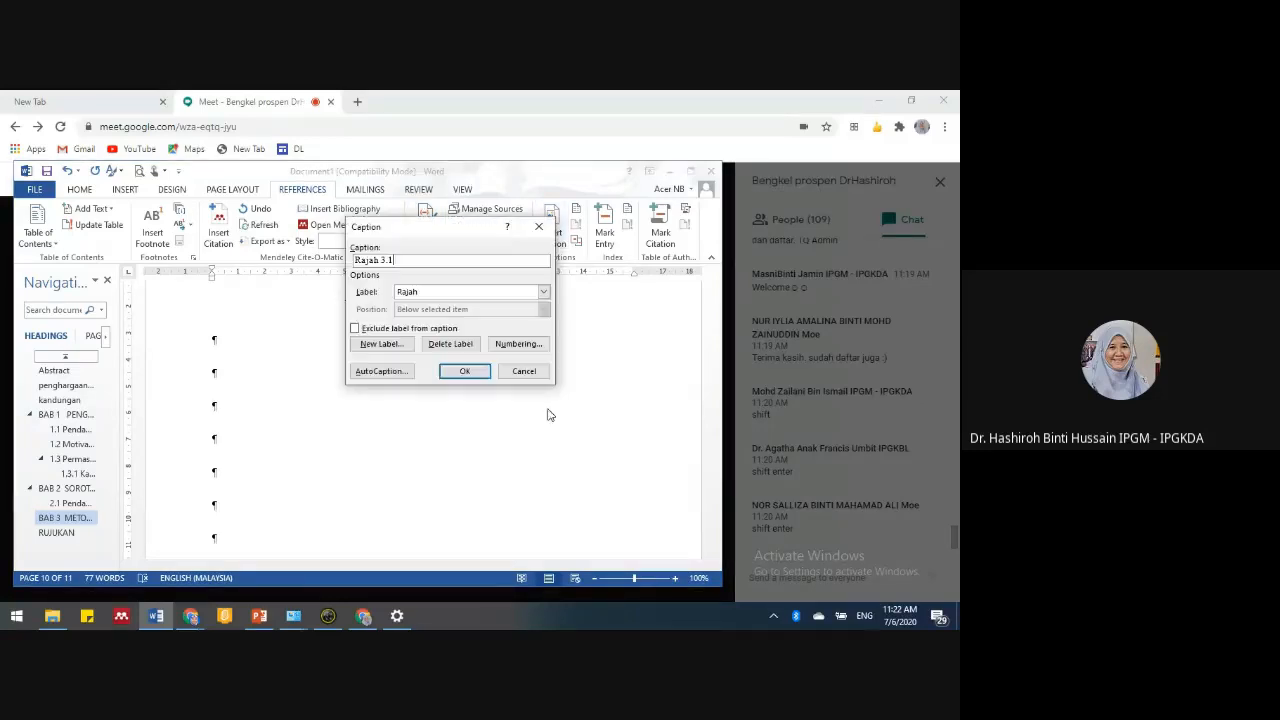
left_click(545, 292)
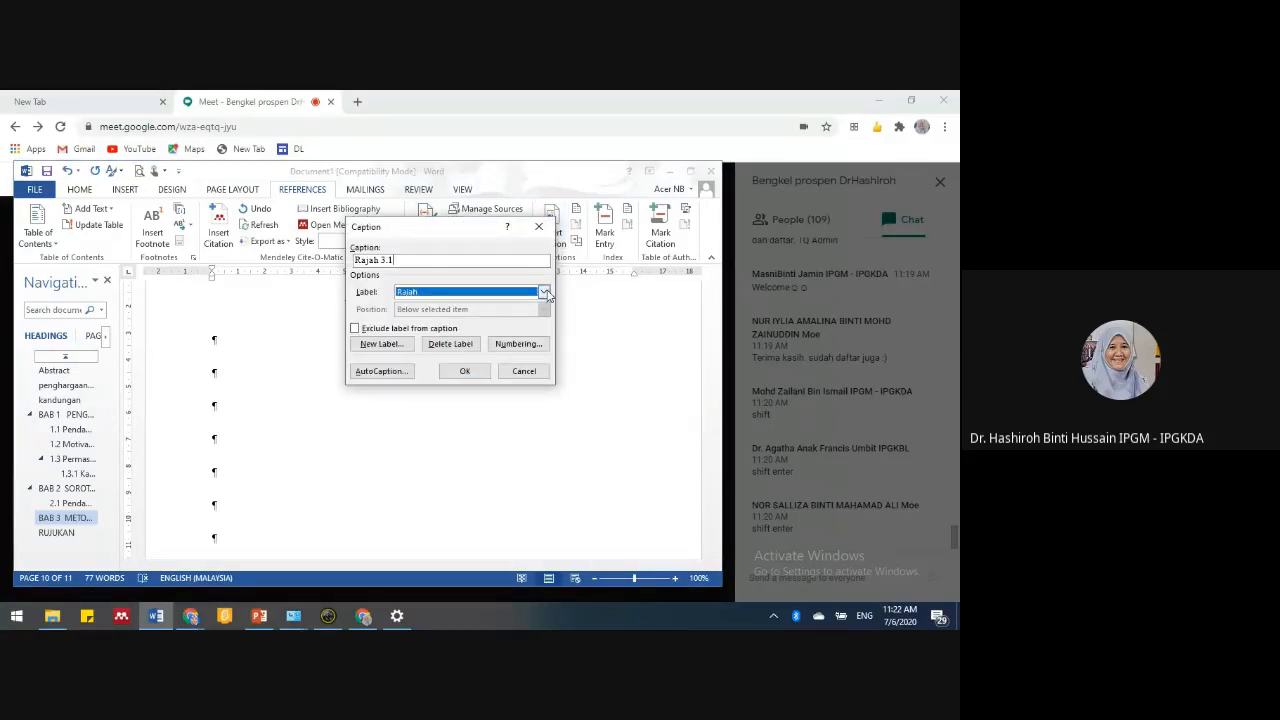
left_click(545, 292)
left_click(500, 333)
left_click(463, 375)
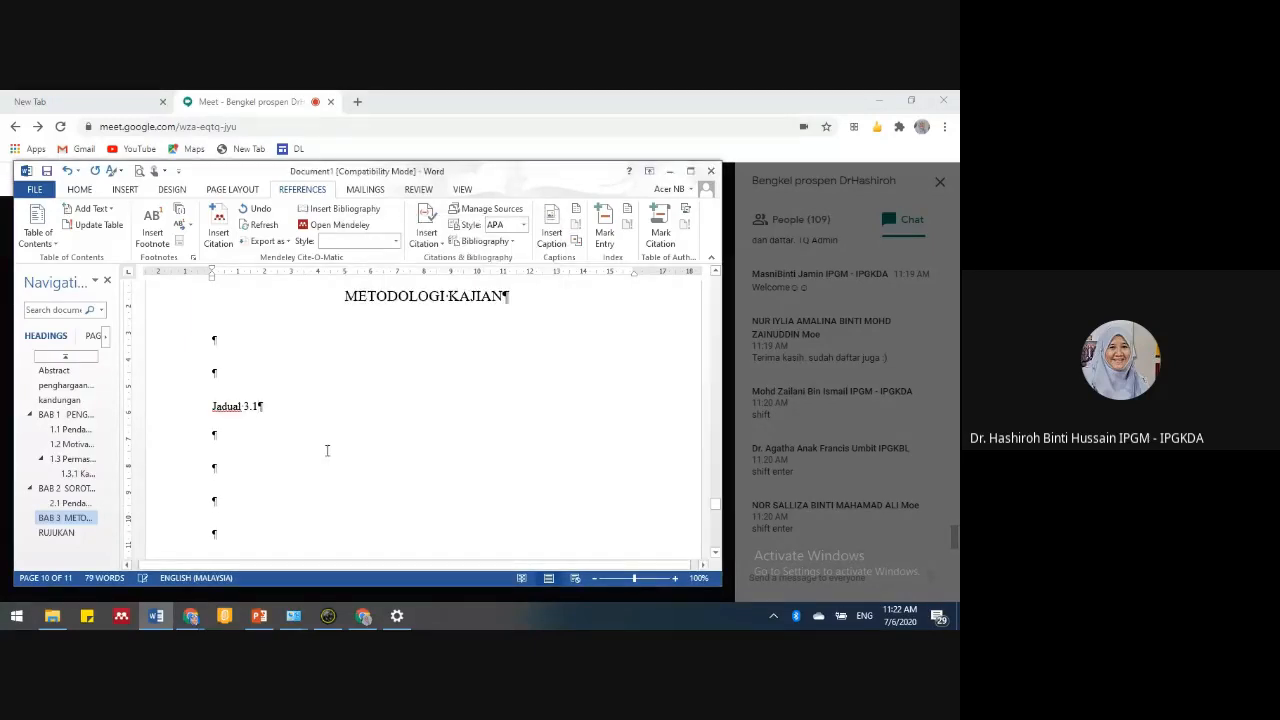
- Add a line break after Jadual 3.1 and enter "Senarai nama guru" as the caption's title
type(":")
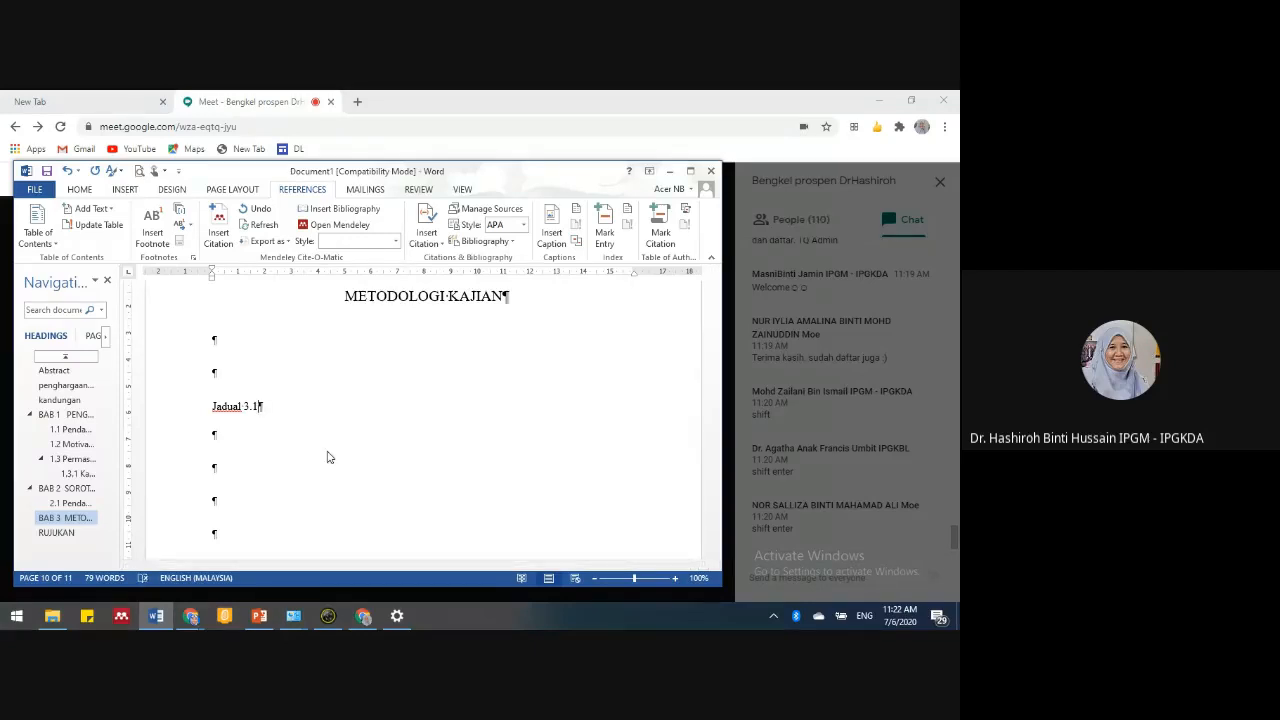
key("shift+Return")
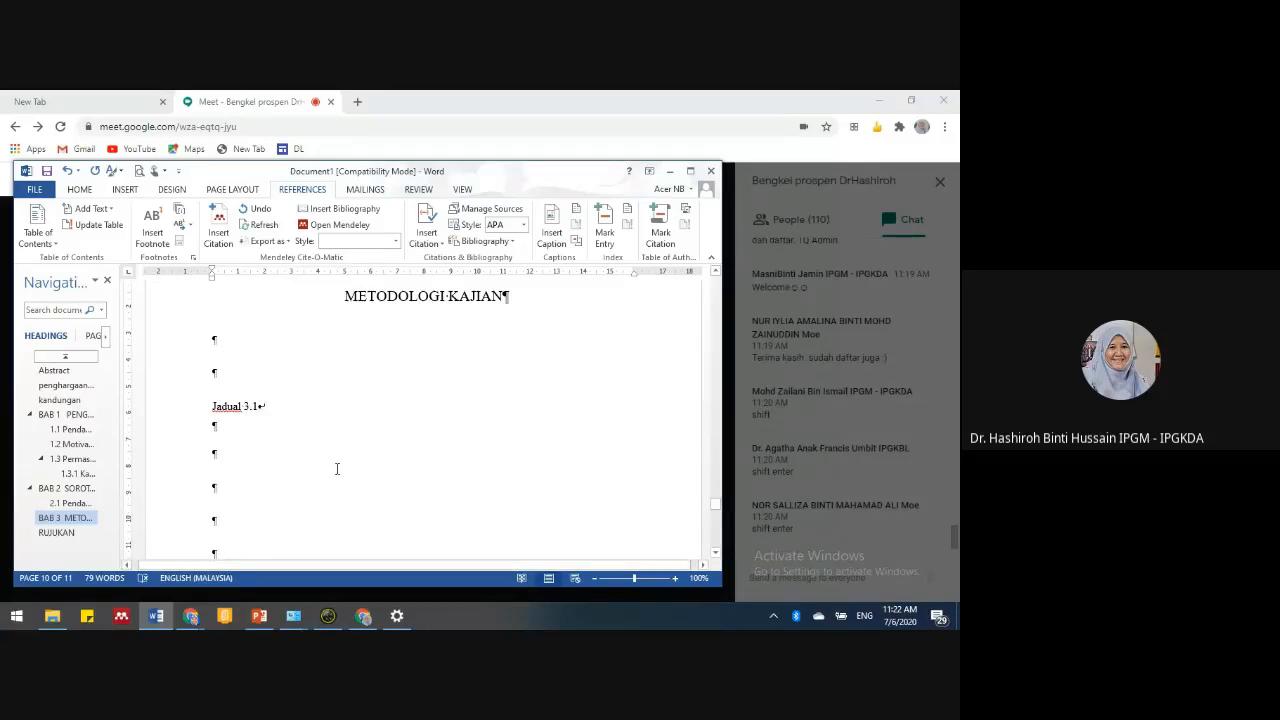
type("Senarau")
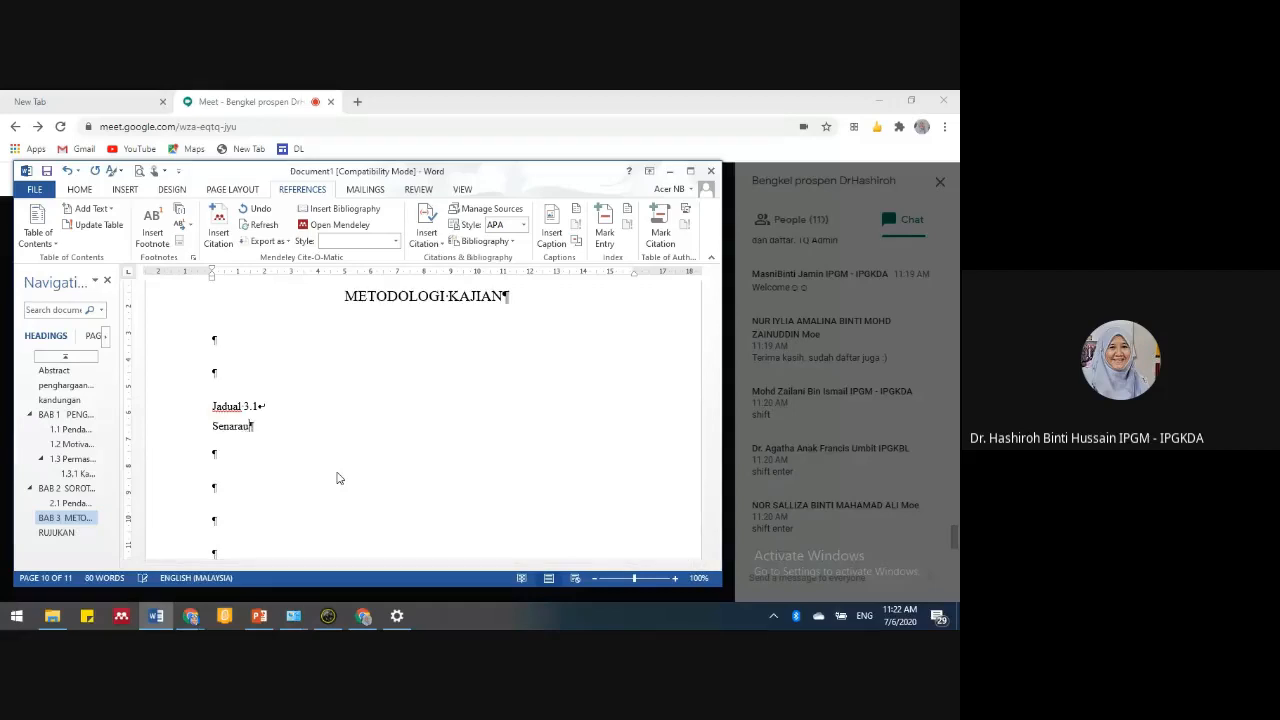
type(" a")
key("BackSpace")
type("nama guru")
key("Down")
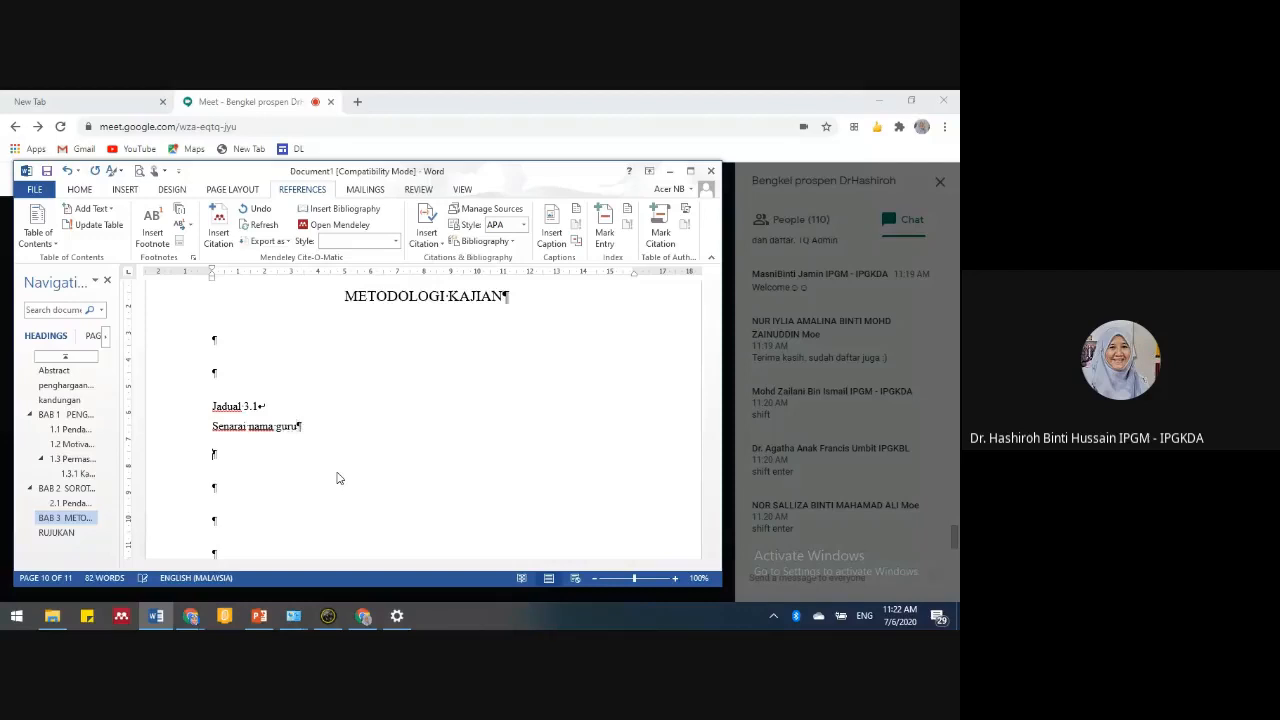
- Insert a three-column table in the blank paragraph directly below the Jadual 3.1 caption
left_click(124, 189)
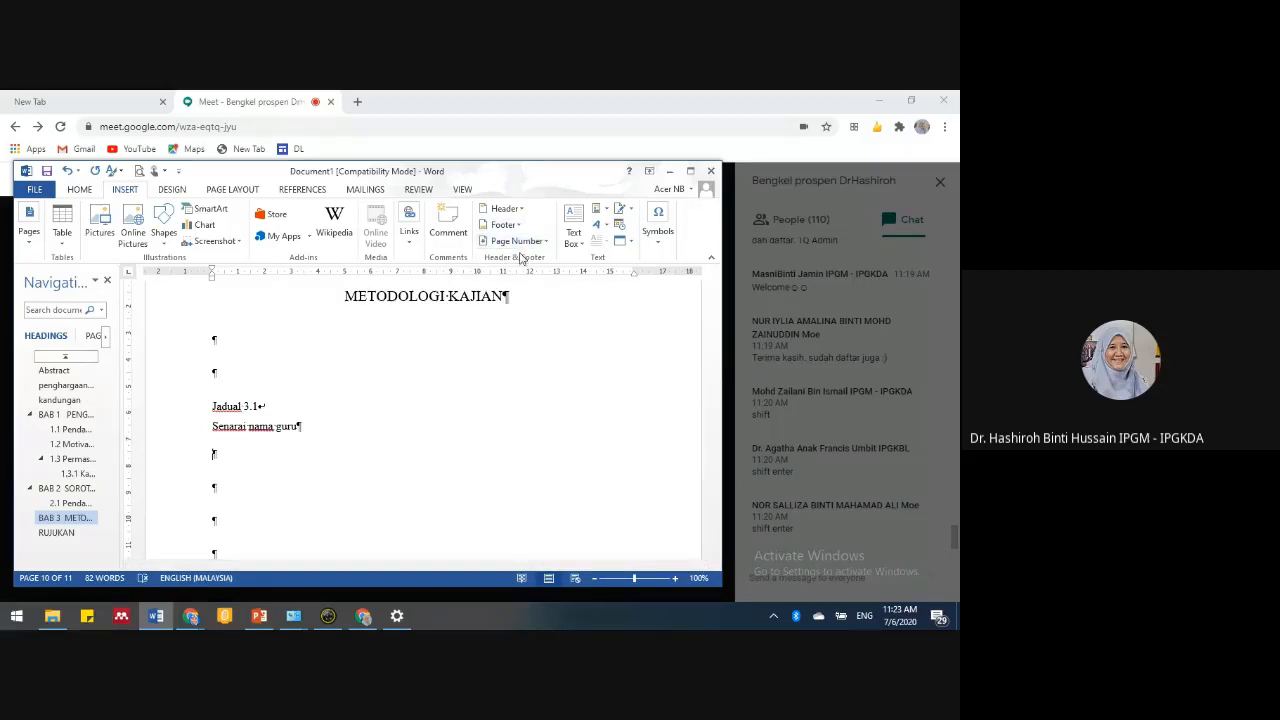
left_click(62, 228)
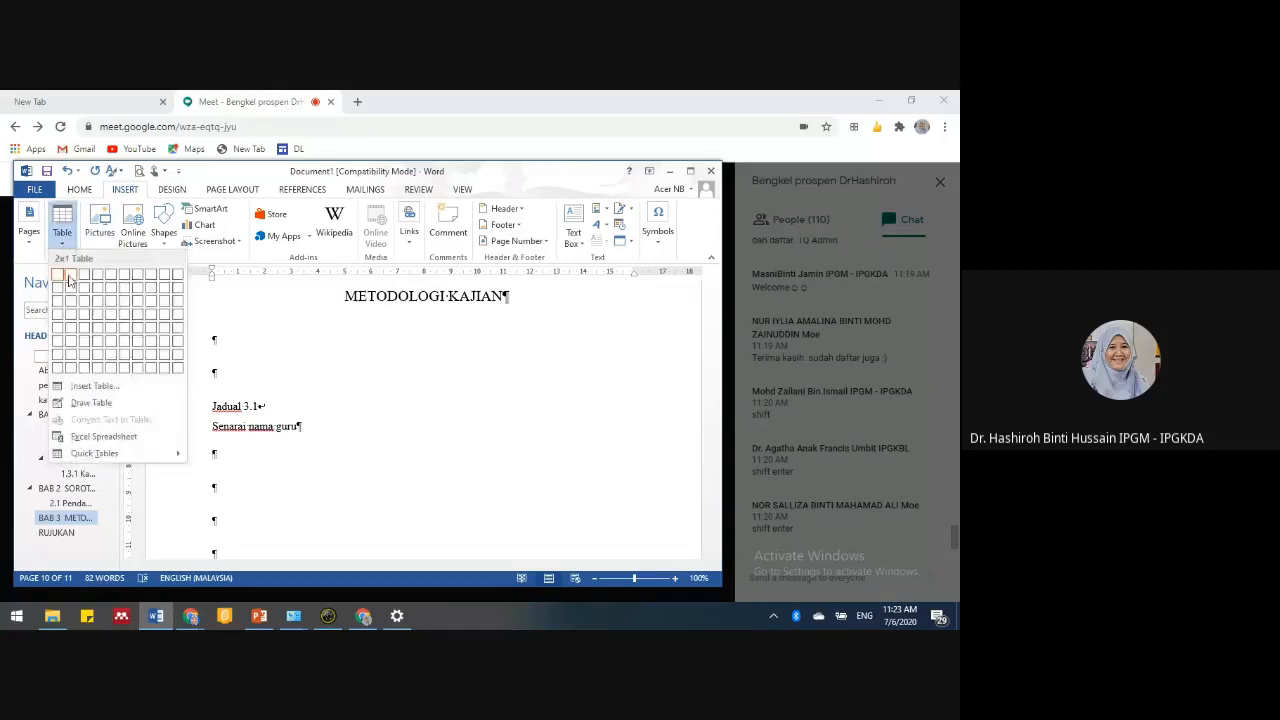
left_click(84, 313)
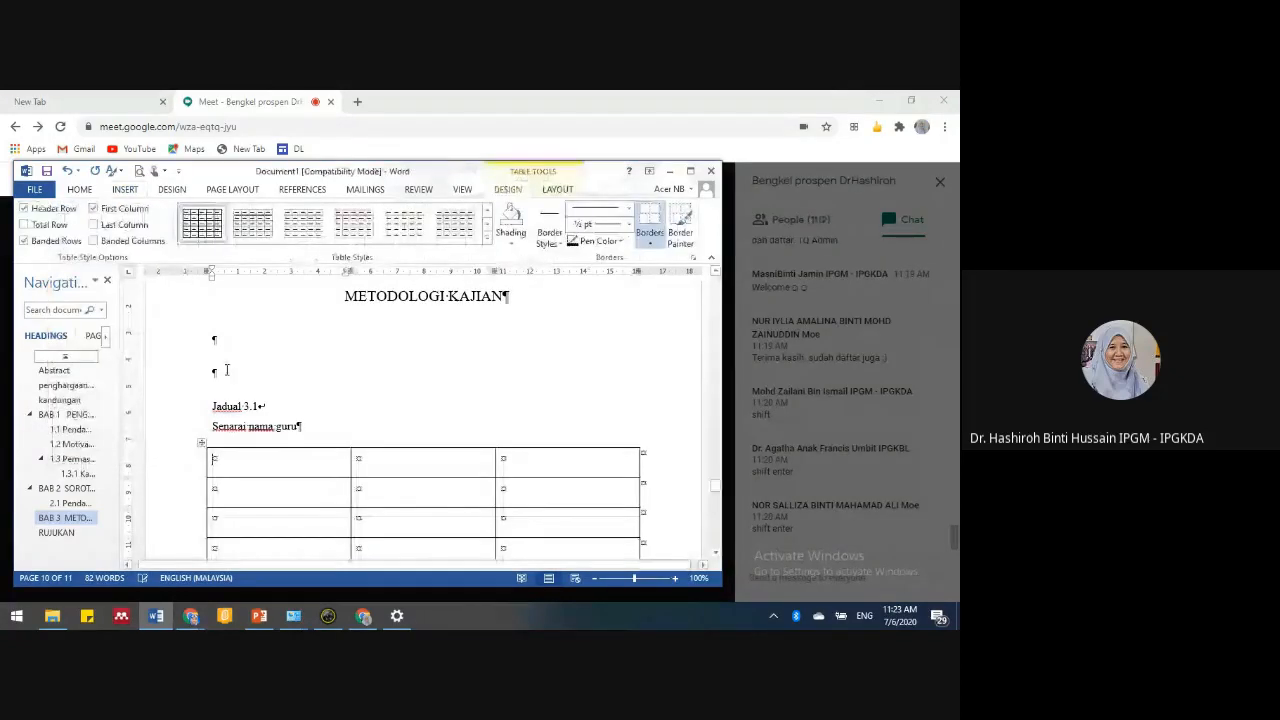
- Apply Heading 2 to the blank paragraph above Jadual 3.1, enter "Pendahuluan", and add a line break and a new paragraph
left_click(84, 191)
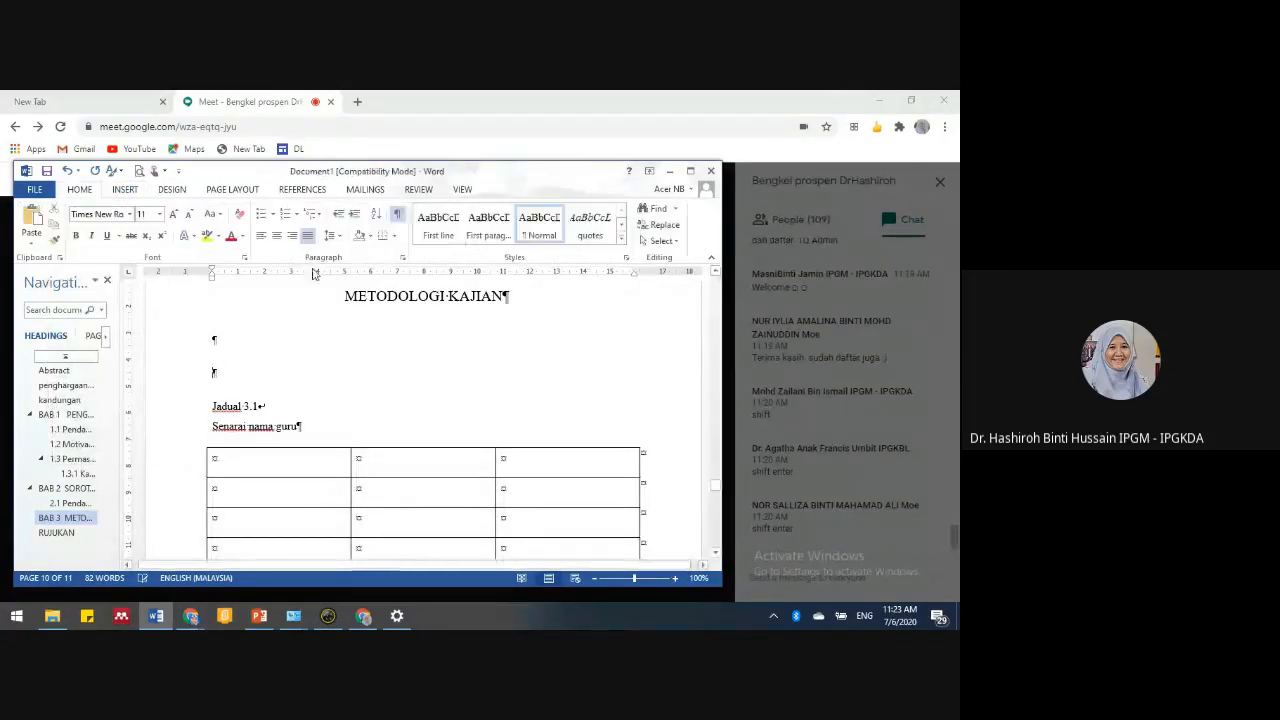
left_click(621, 239)
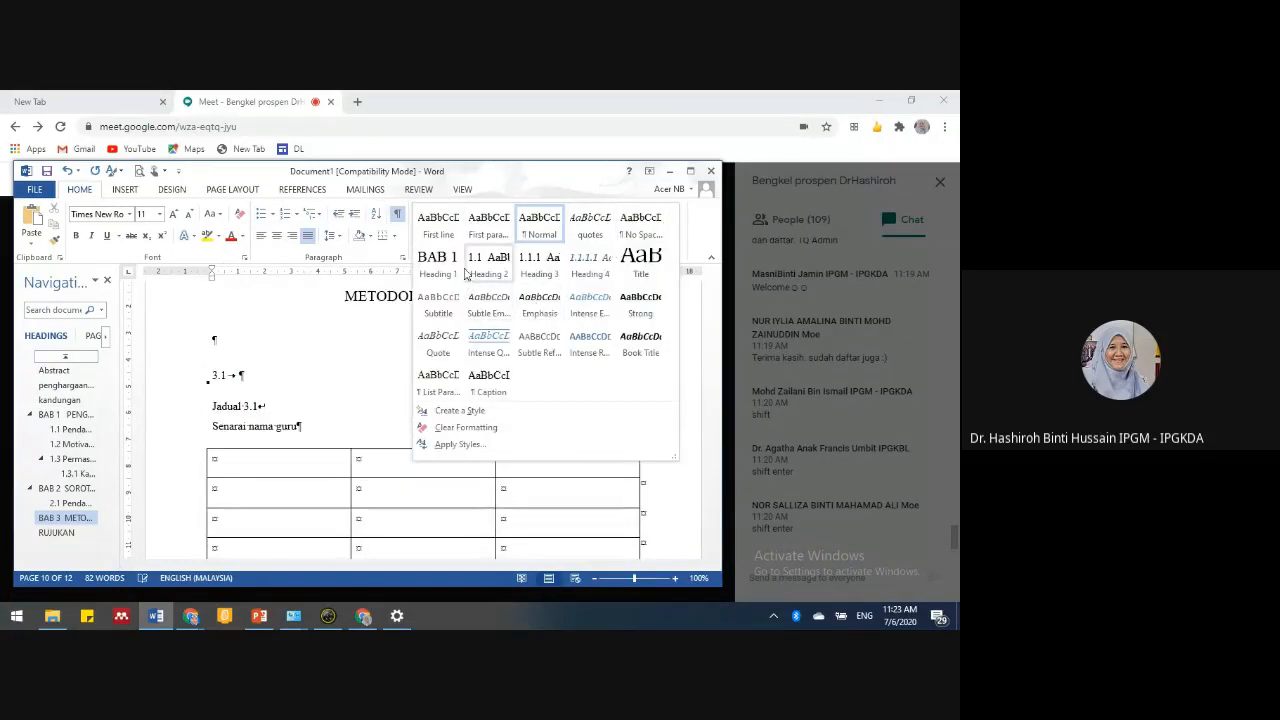
left_click(432, 258)
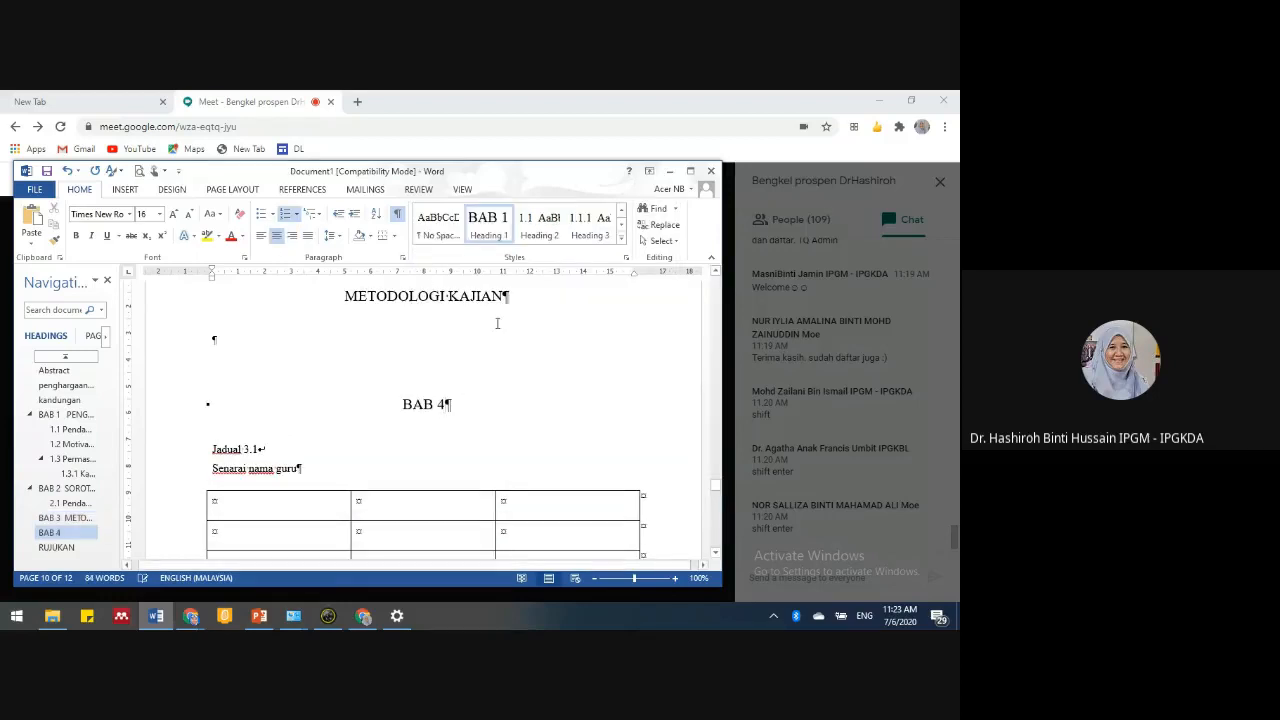
left_click(539, 224)
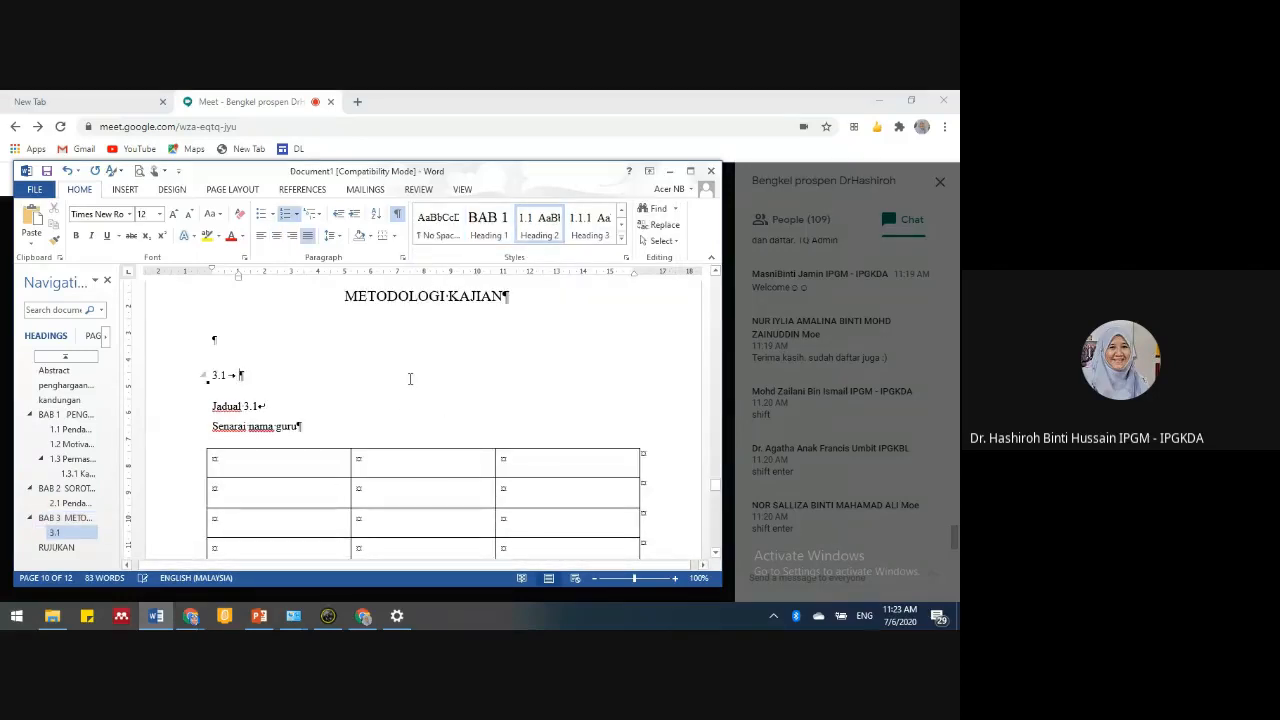
type("Pen")
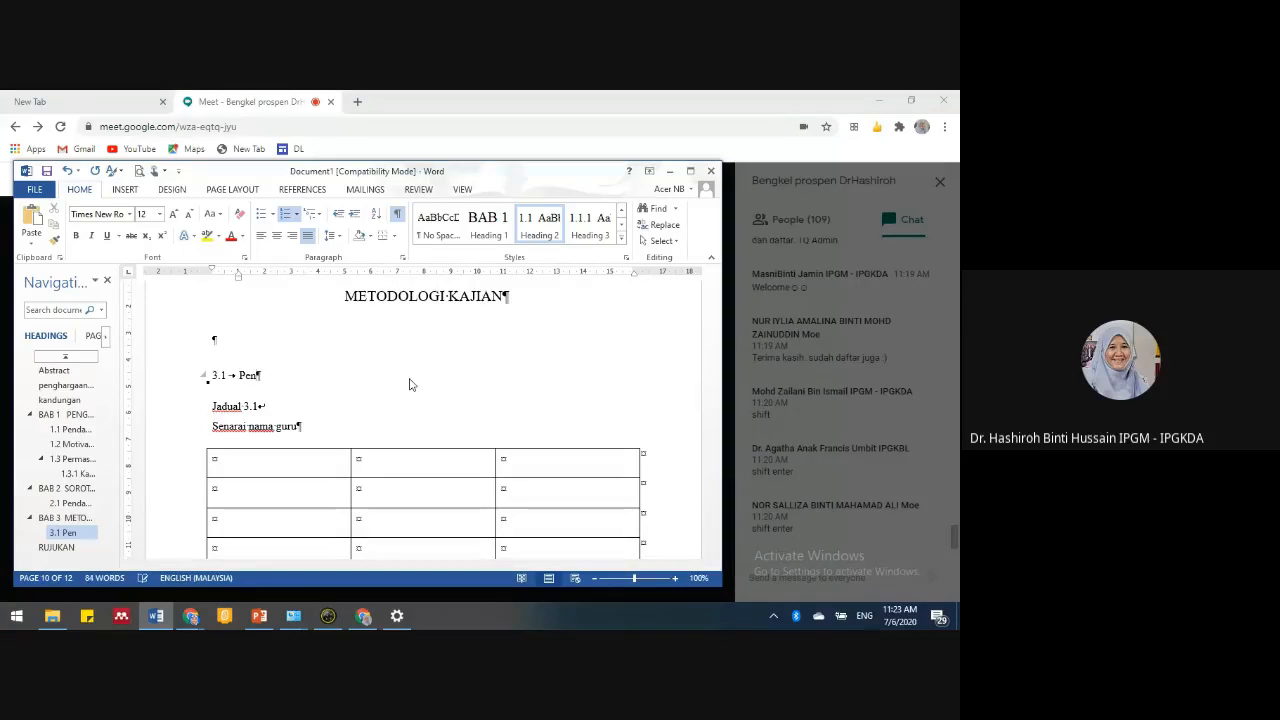
type("dahuluan")
key("shift+Return")
key("Return")
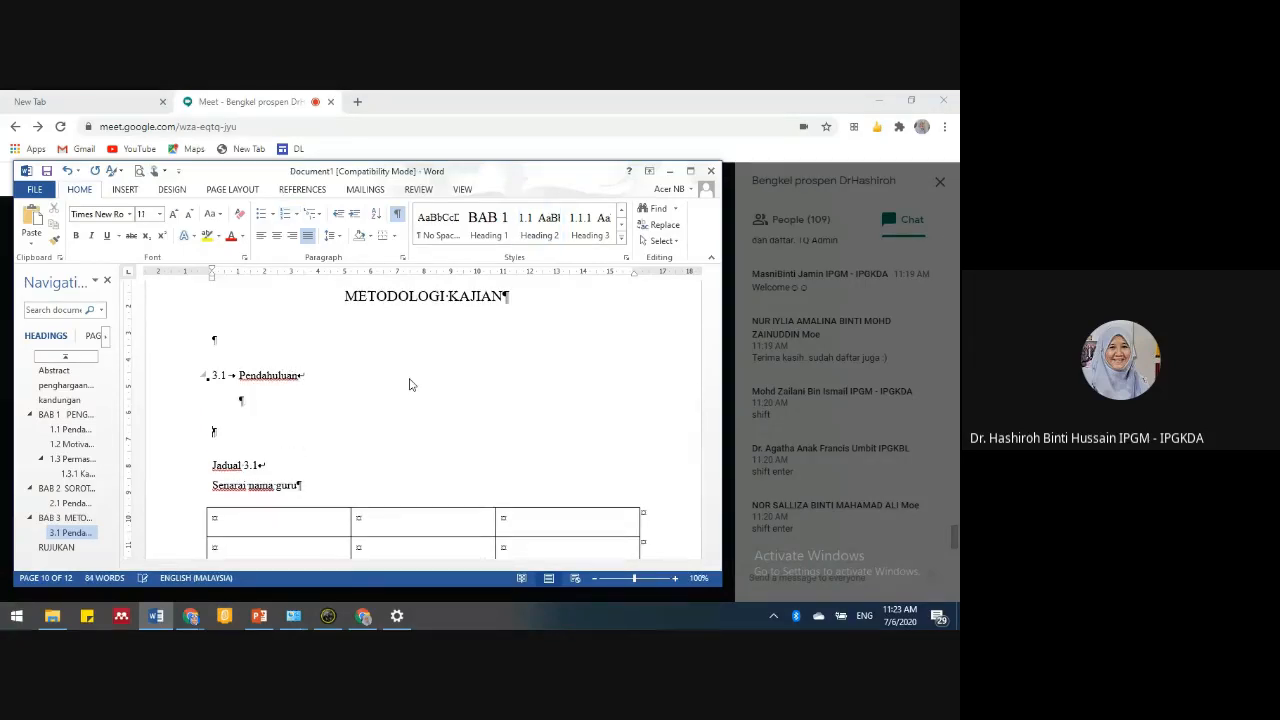
- Apply Heading 2 to the new paragraph above Jadual 3.1 and enter "Latabelakang responden" as its text
left_click(546, 234)
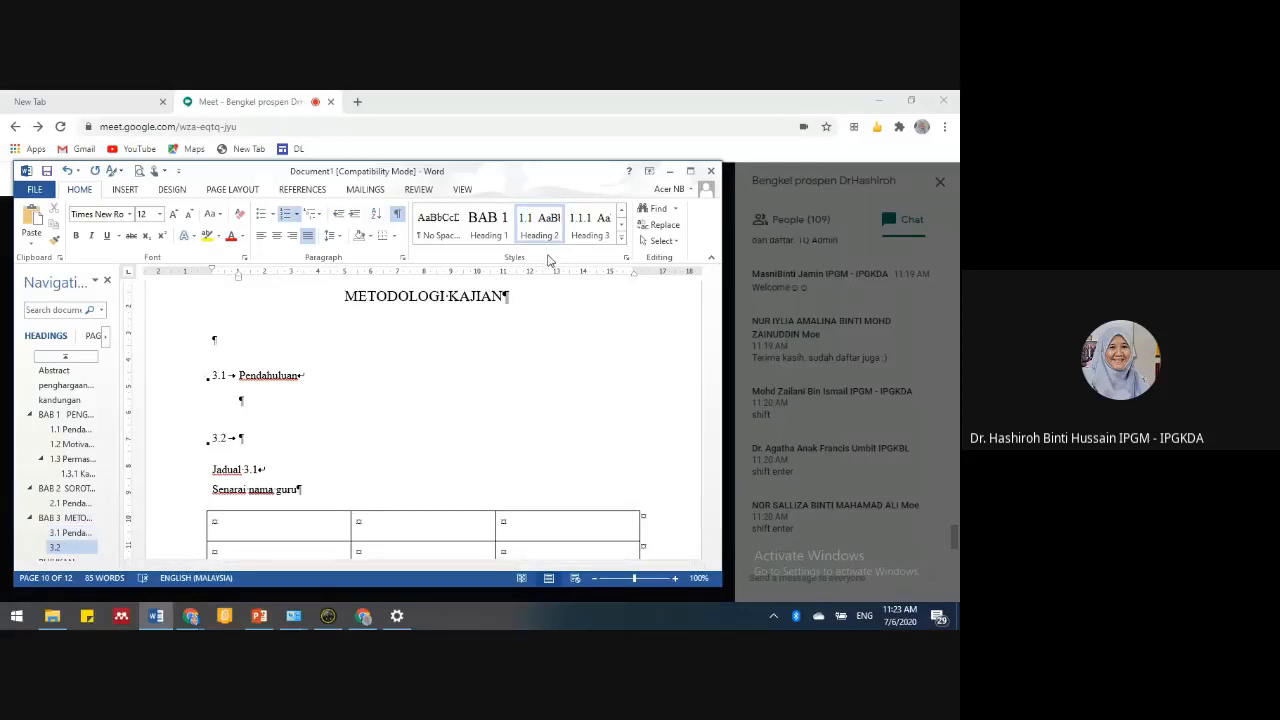
type("Nama ")
type("res")
key("BackSpace")
key("BackSpace")
key("BackSpace")
key("BackSpace")
key("BackSpace")
key("BackSpace")
key("BackSpace")
key("BackSpace")
type("Responde")
key("BackSpace")
key("BackSpace")
key("BackSpace")
key("BackSpace")
key("BackSpace")
key("BackSpace")
key("BackSpace")
key("BackSpace")
type("Latabelakang k")
key("BackSpace")
type("responden")
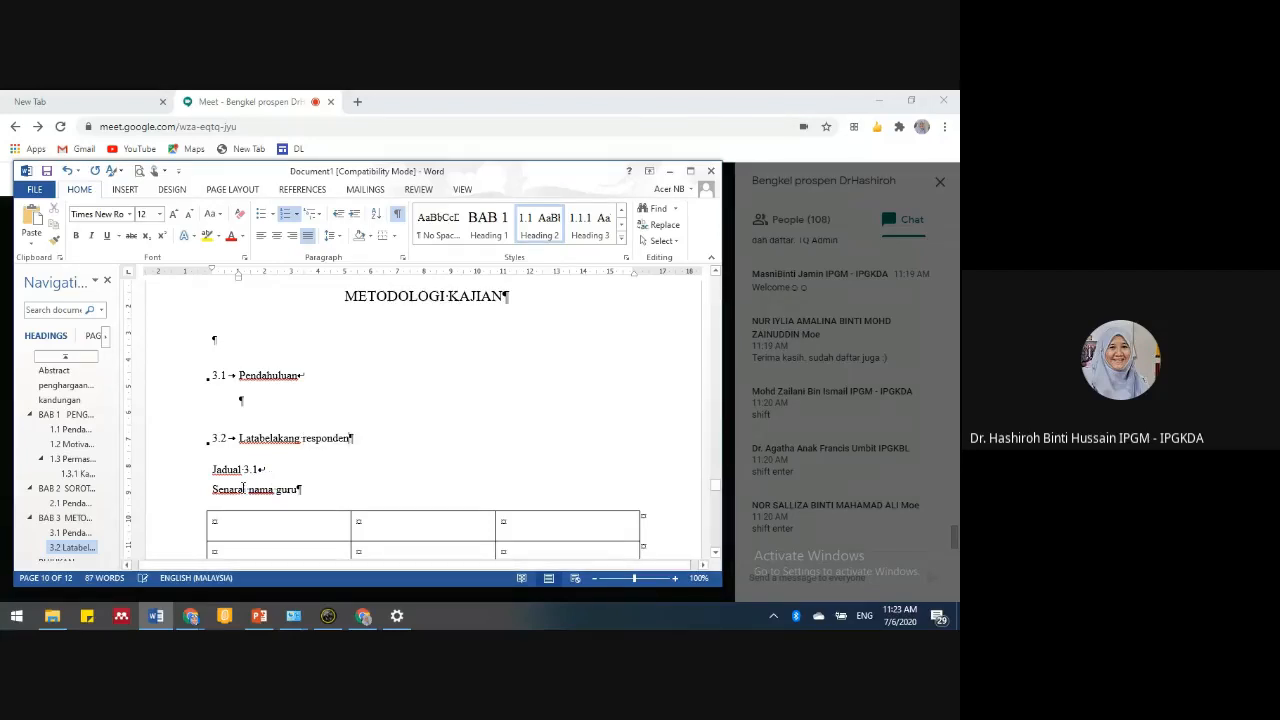
- Change the Jadual 3.1 title to "Senarai responden" and correct the 3.2 heading to "Latar belakang responden"
left_click_drag(249, 490, 327, 500)
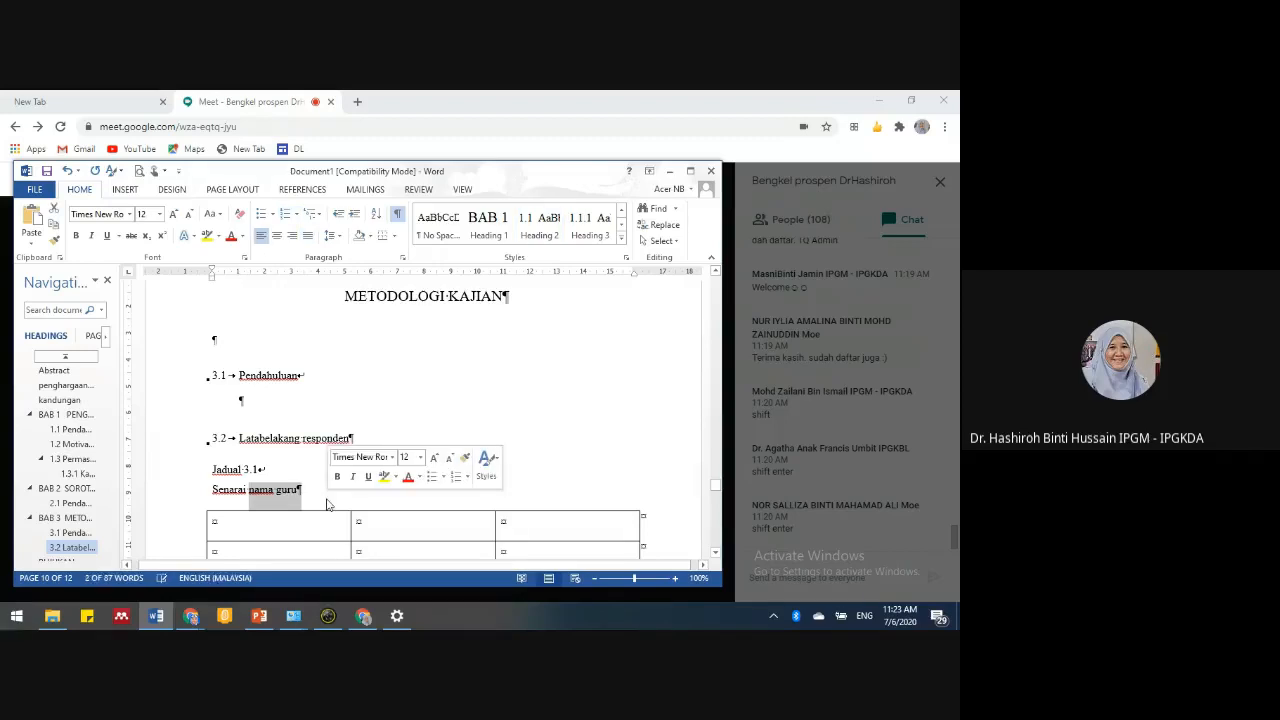
type("responden")
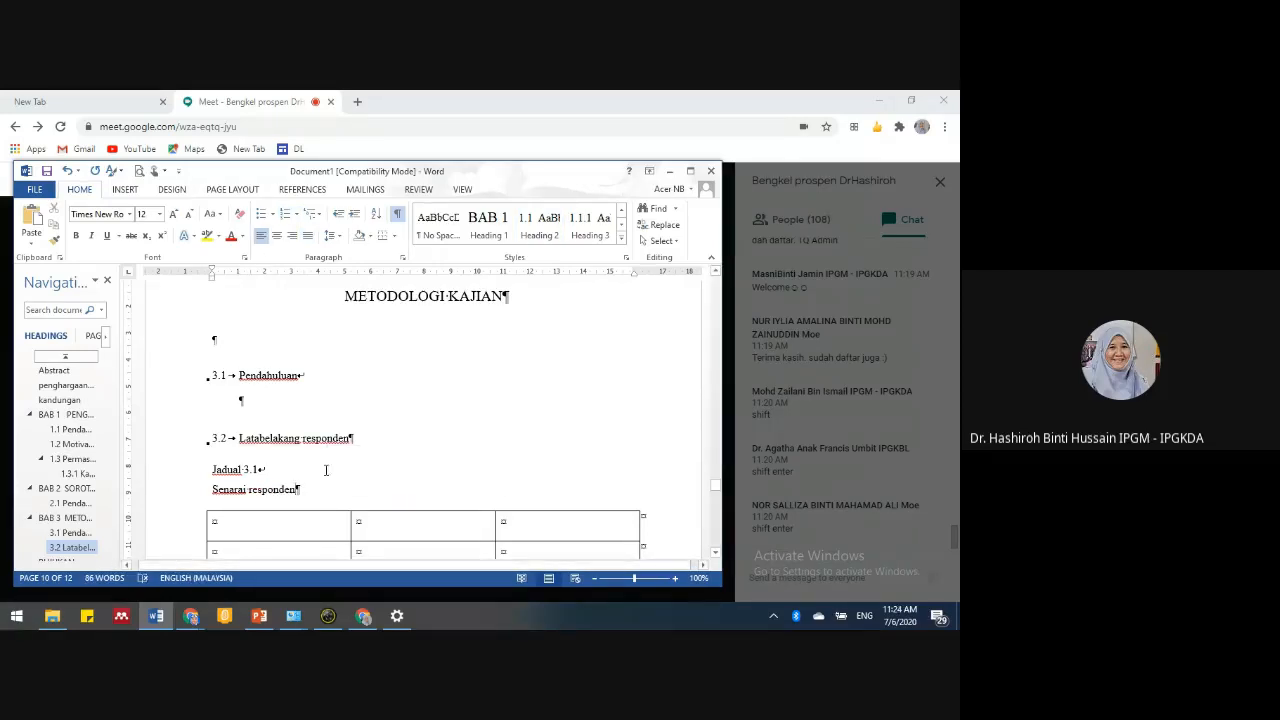
double_click(262, 438)
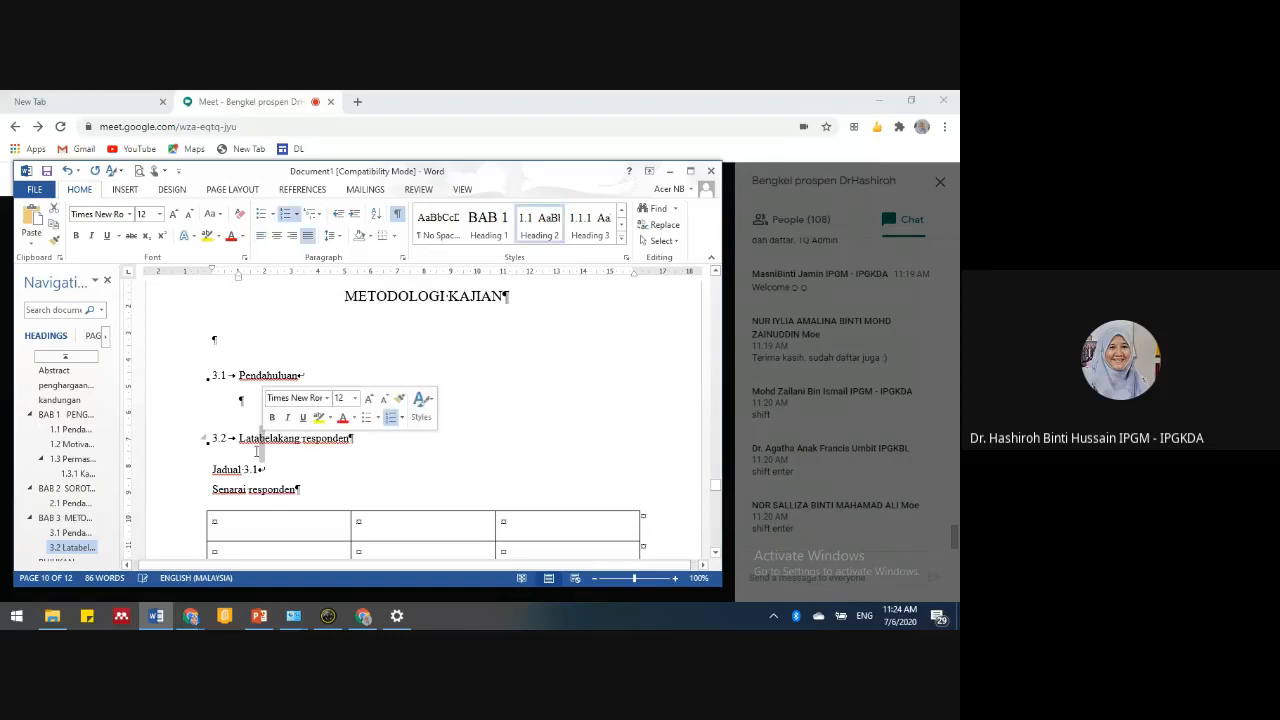
left_click(266, 444)
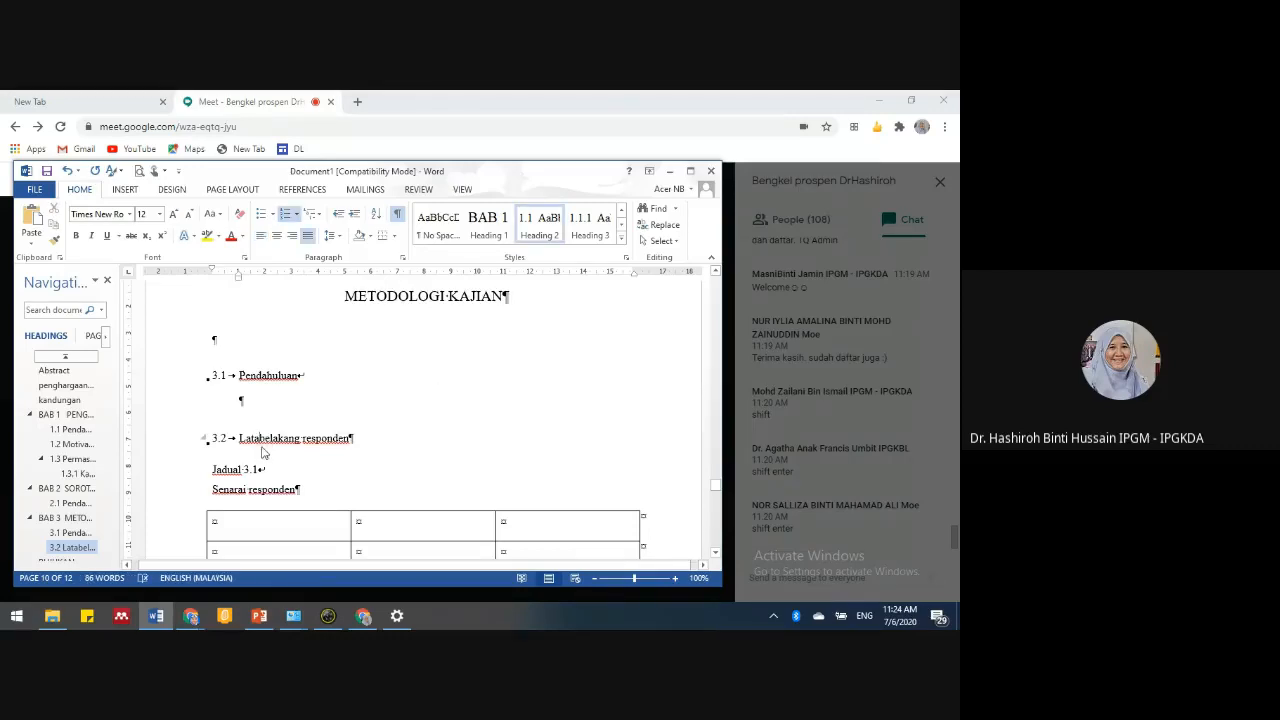
type("r")
- Examine how the table and blank paragraphs flow across the BAB 3 pages and back to the page break after BAB 2
scroll(280, 477, "down", 2)
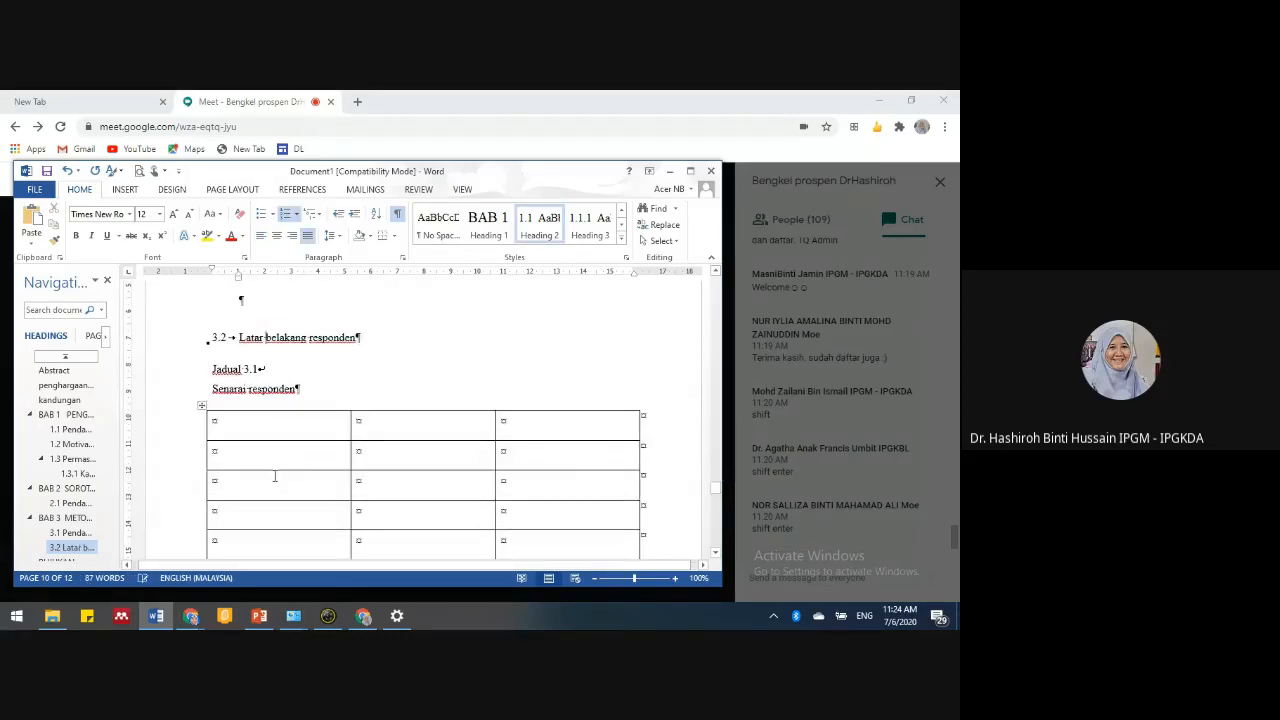
scroll(275, 477, "down", 6)
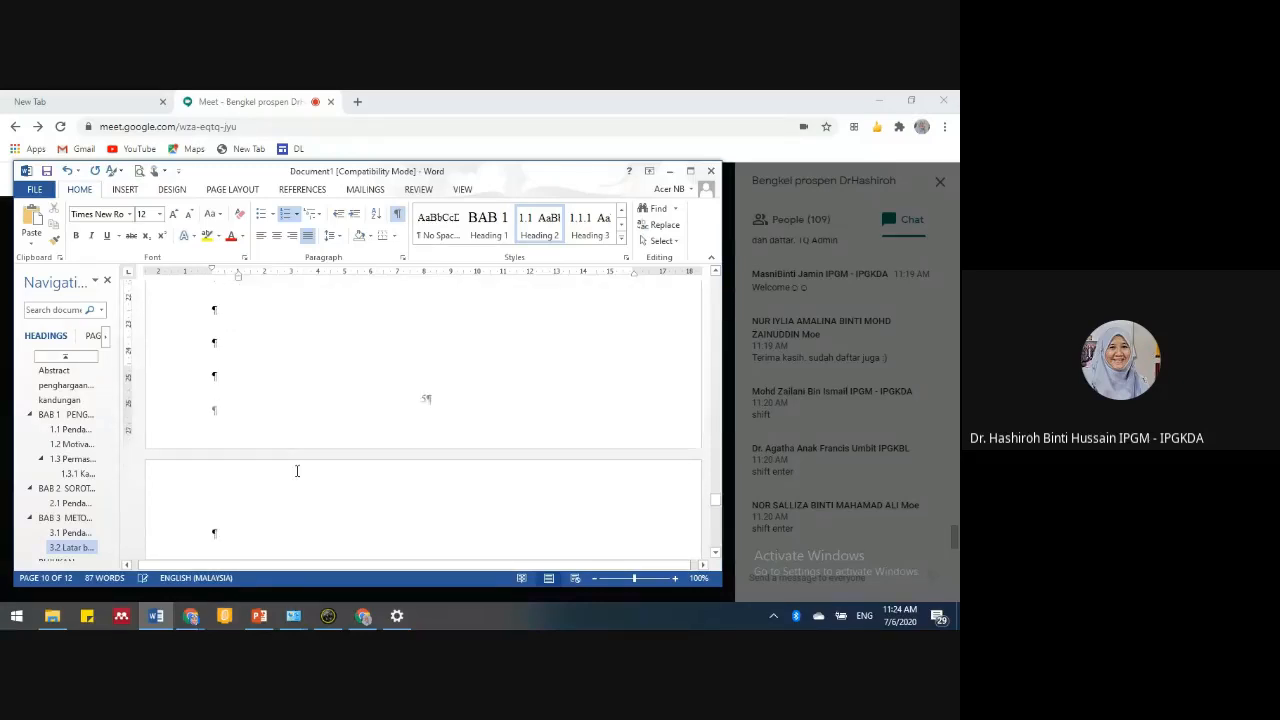
scroll(300, 471, "up", 1)
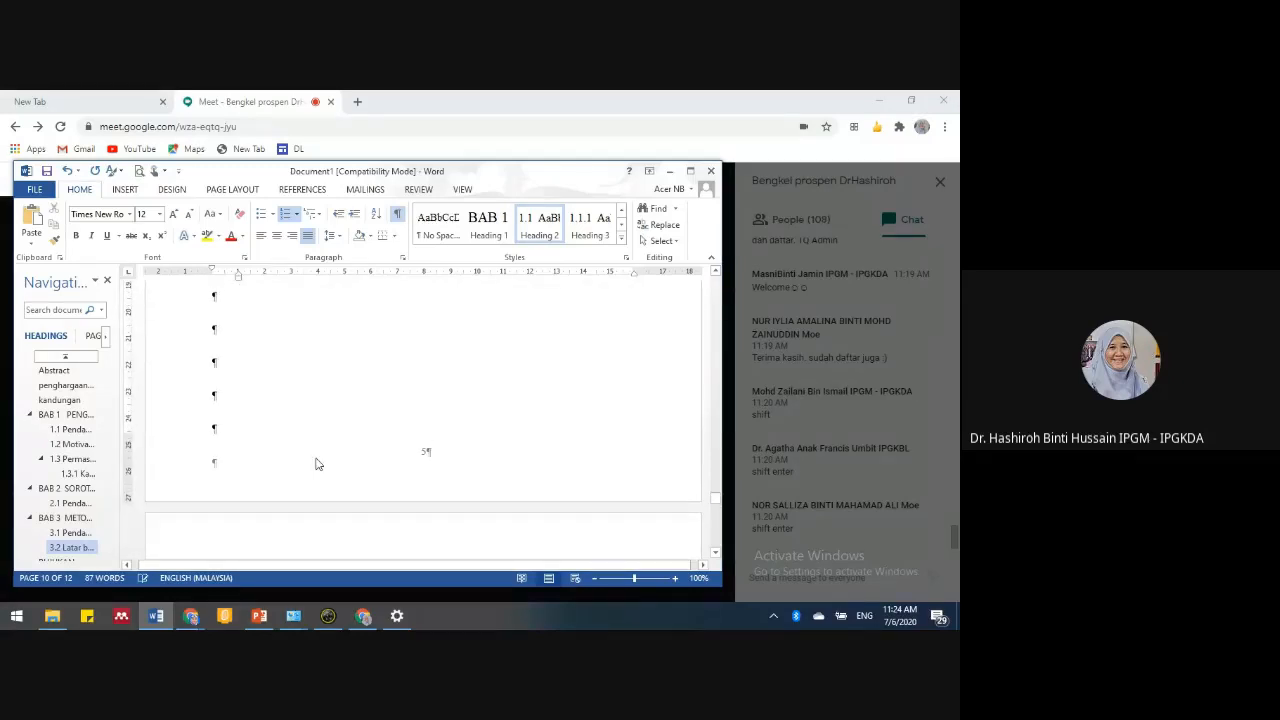
scroll(314, 463, "down", 1)
scroll(100, 535, "down", 1)
scroll(238, 508, "up", 1)
scroll(238, 508, "up", 6)
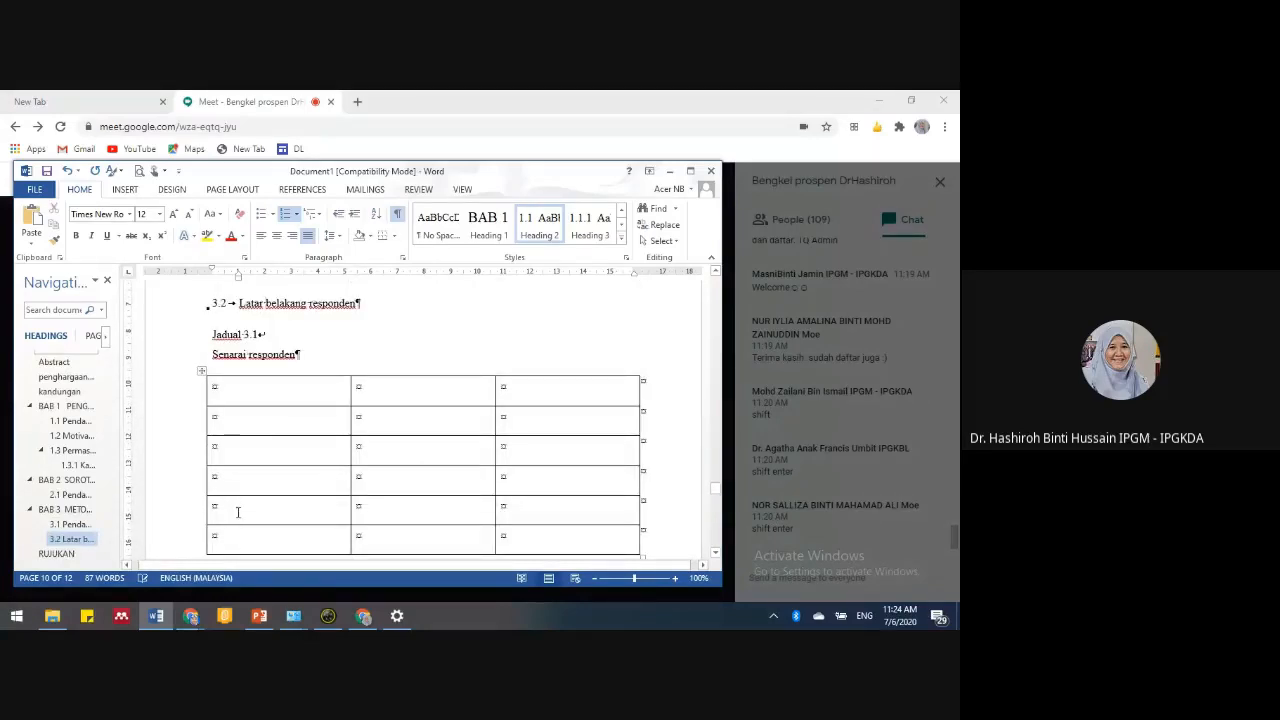
scroll(238, 512, "up", 3)
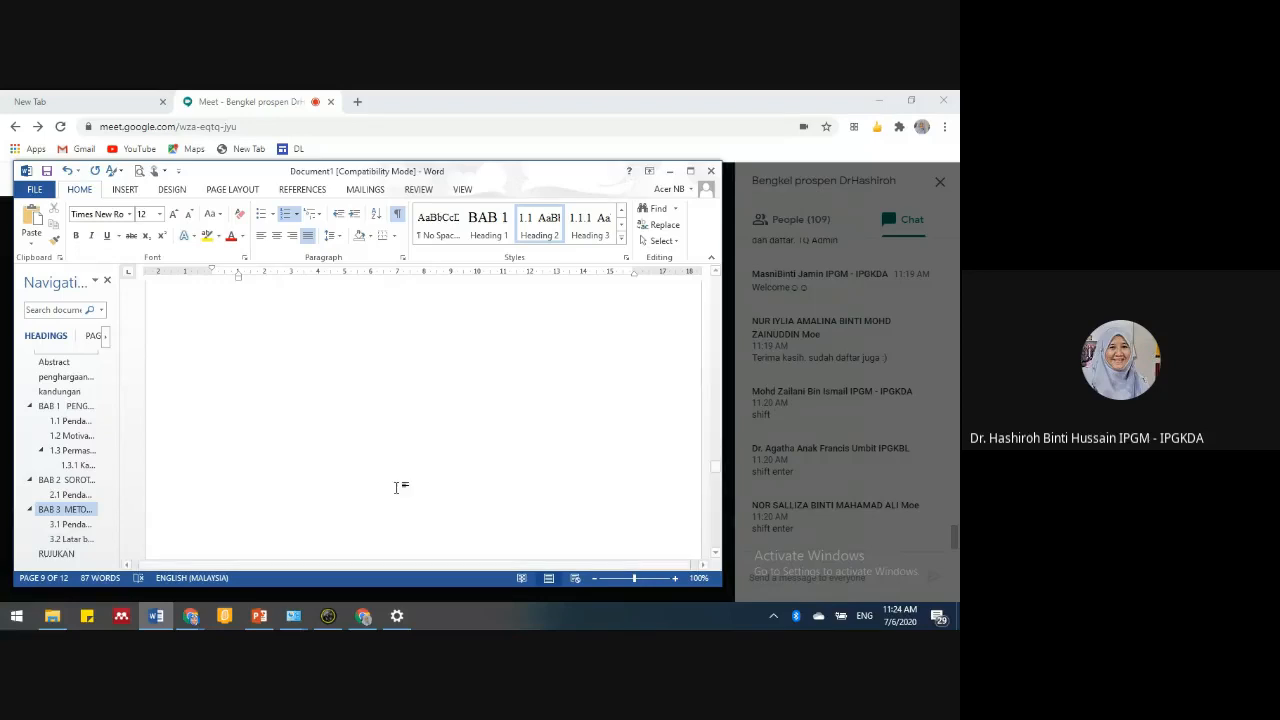
scroll(462, 449, "up", 1)
scroll(462, 449, "up", 10)
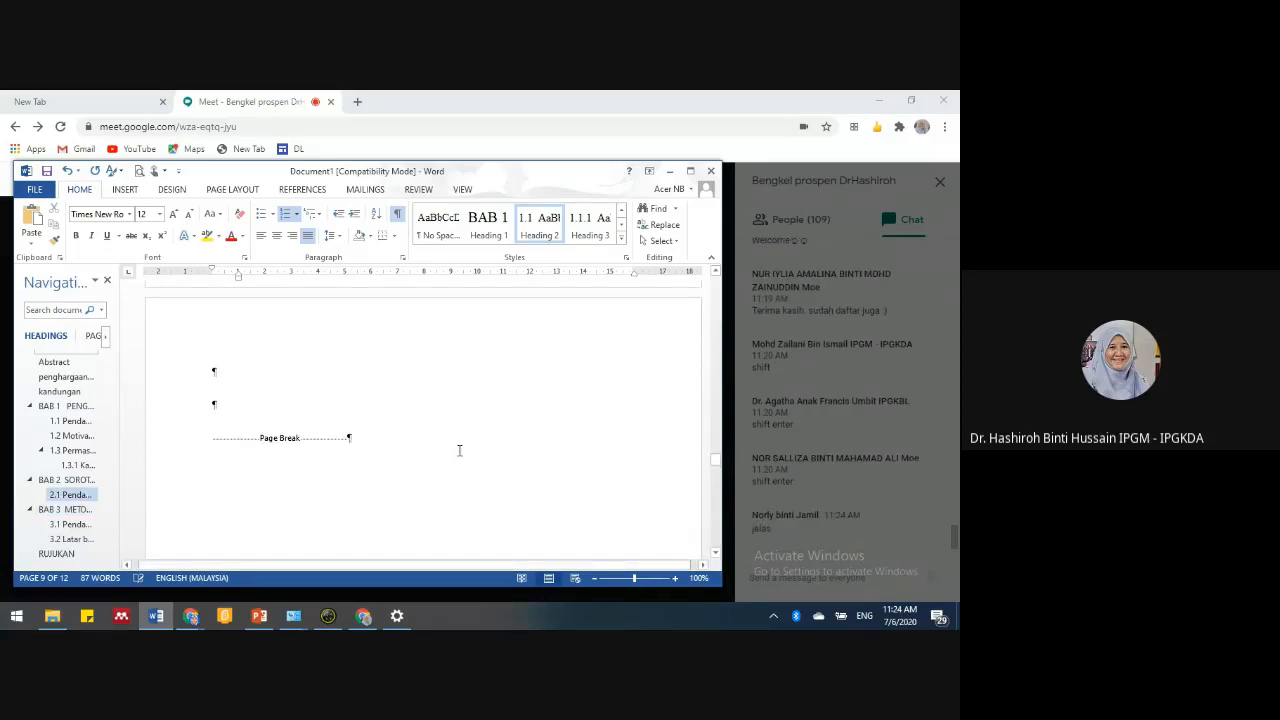
- Look through the thesis document from chapter 2 back to the title page and on to the kandungan page
scroll(458, 453, "up", 8)
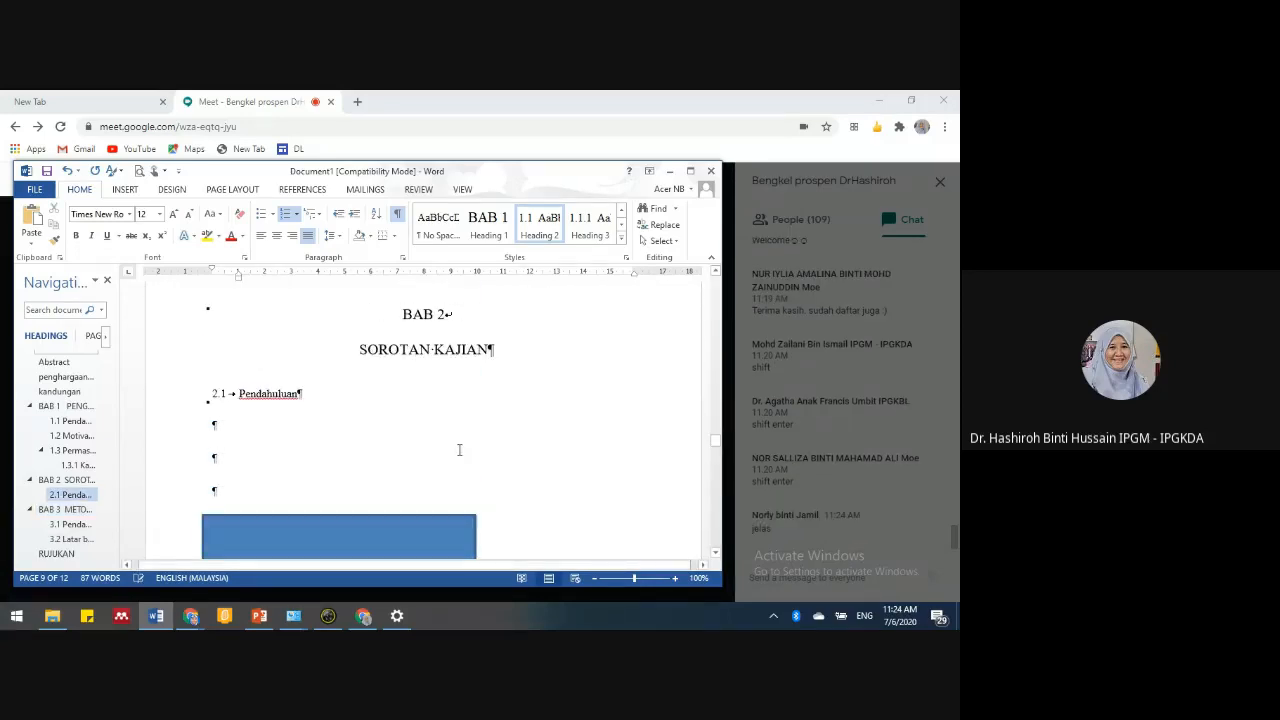
scroll(458, 455, "up", 8)
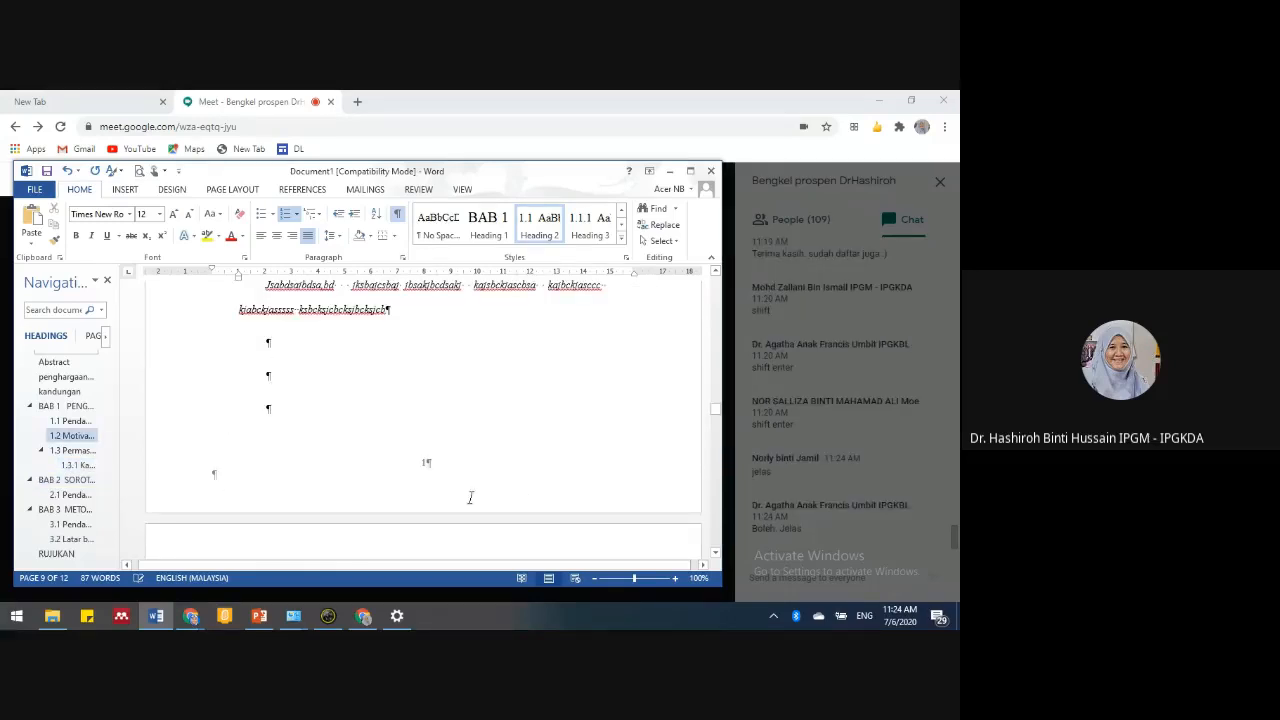
scroll(470, 494, "up", 3)
left_click_drag(715, 400, 715, 288)
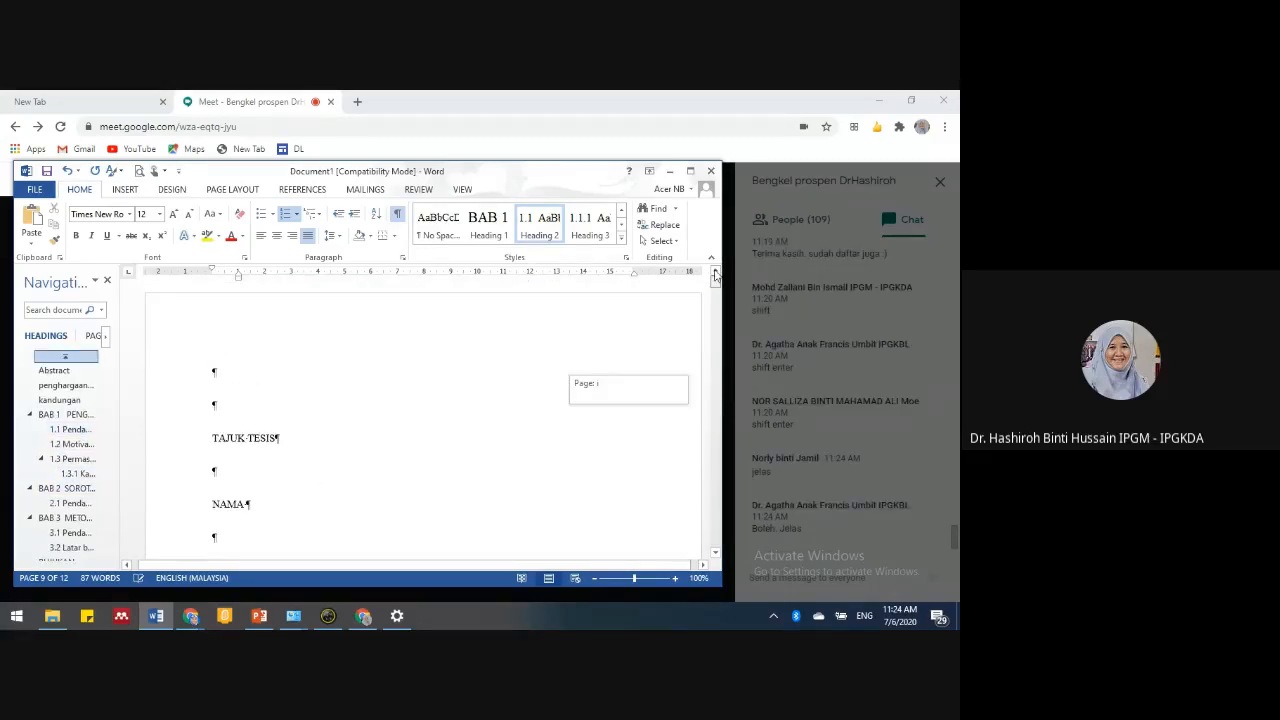
scroll(240, 477, "down", 2)
scroll(249, 475, "down", 1)
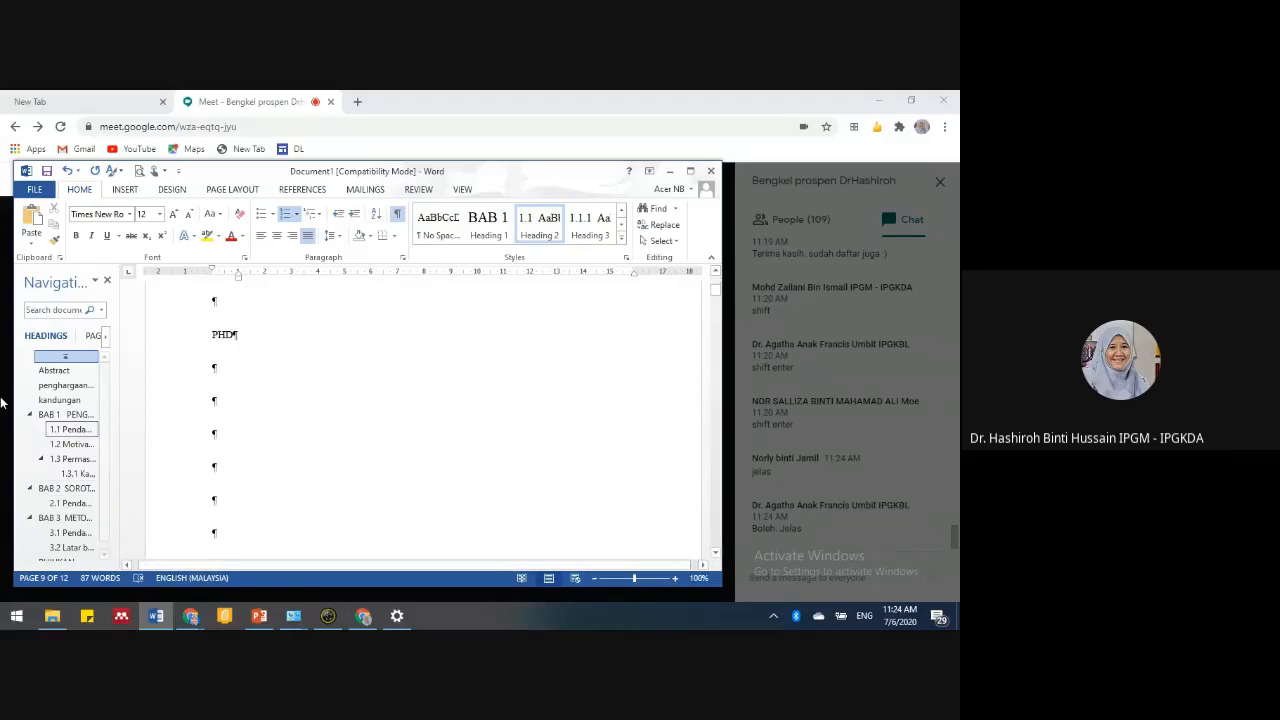
left_click(72, 391)
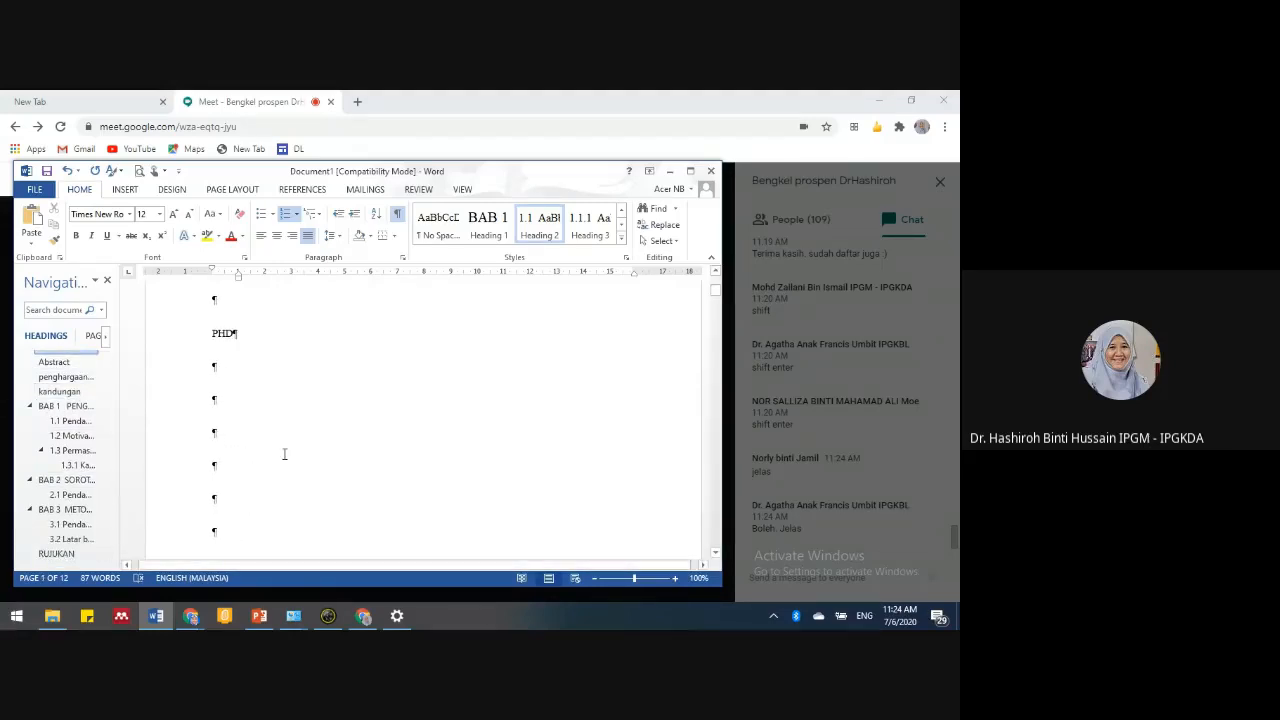
scroll(310, 452, "down", 2)
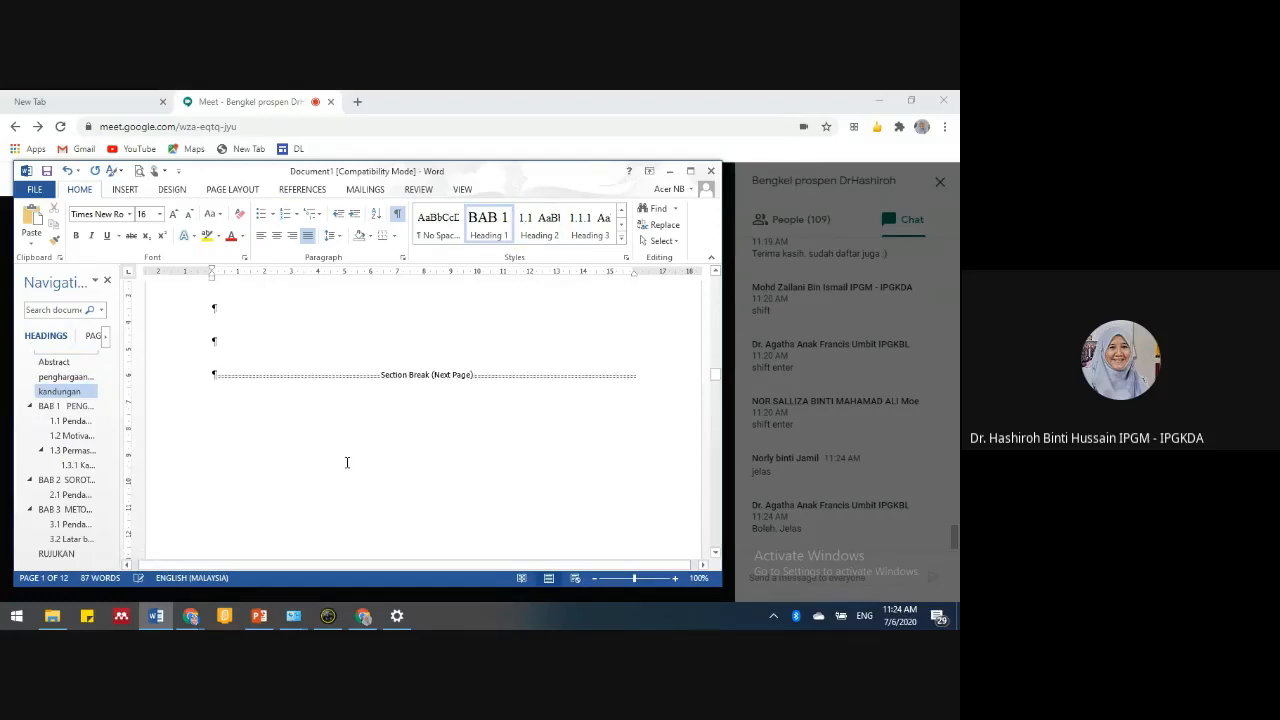
scroll(340, 460, "up", 4)
scroll(290, 485, "up", 1)
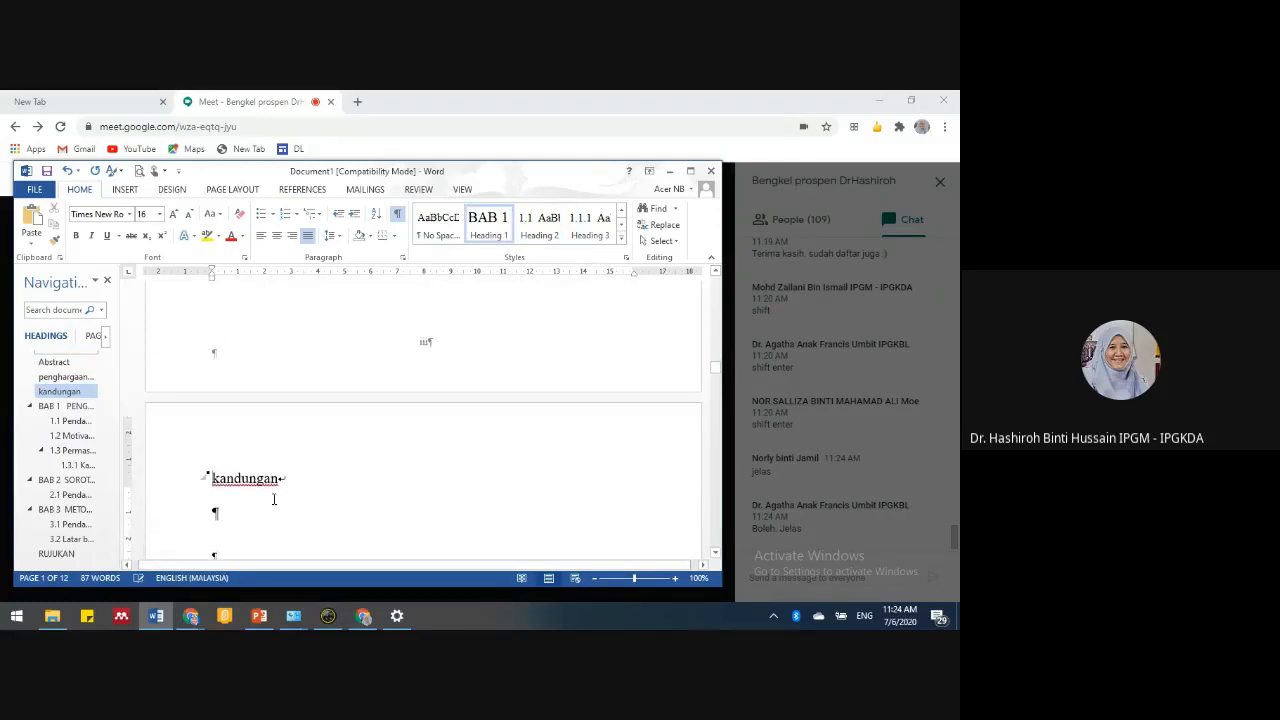
scroll(274, 497, "down", 1)
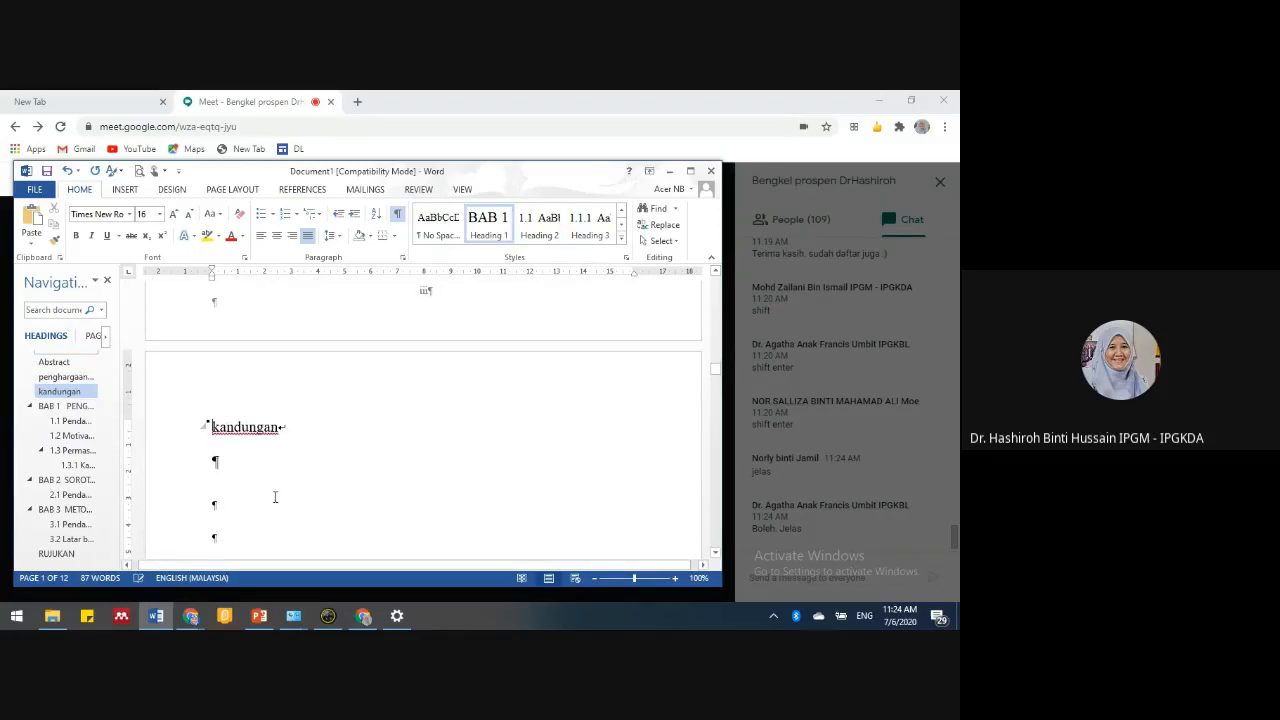
scroll(274, 497, "down", 1)
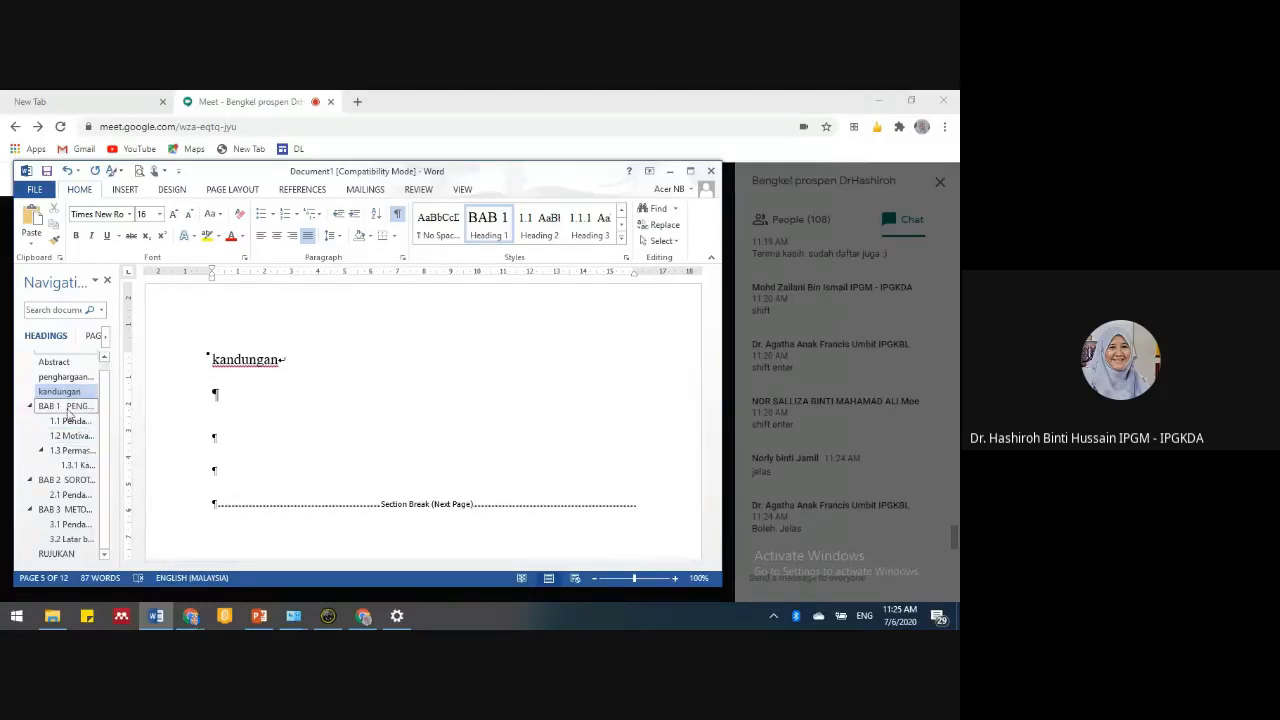
- Insert the built-in Automatic Table 2 table of contents below the kandungan heading
scroll(66, 390, "down", 20)
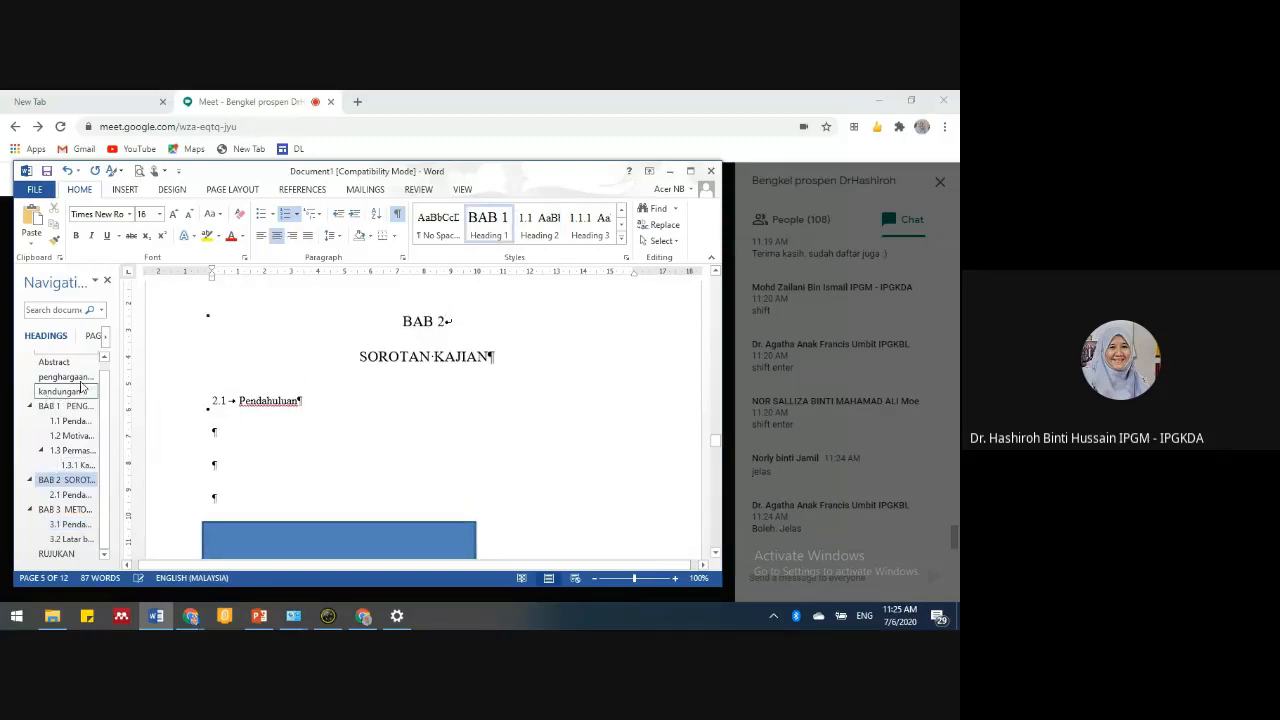
left_click(70, 393)
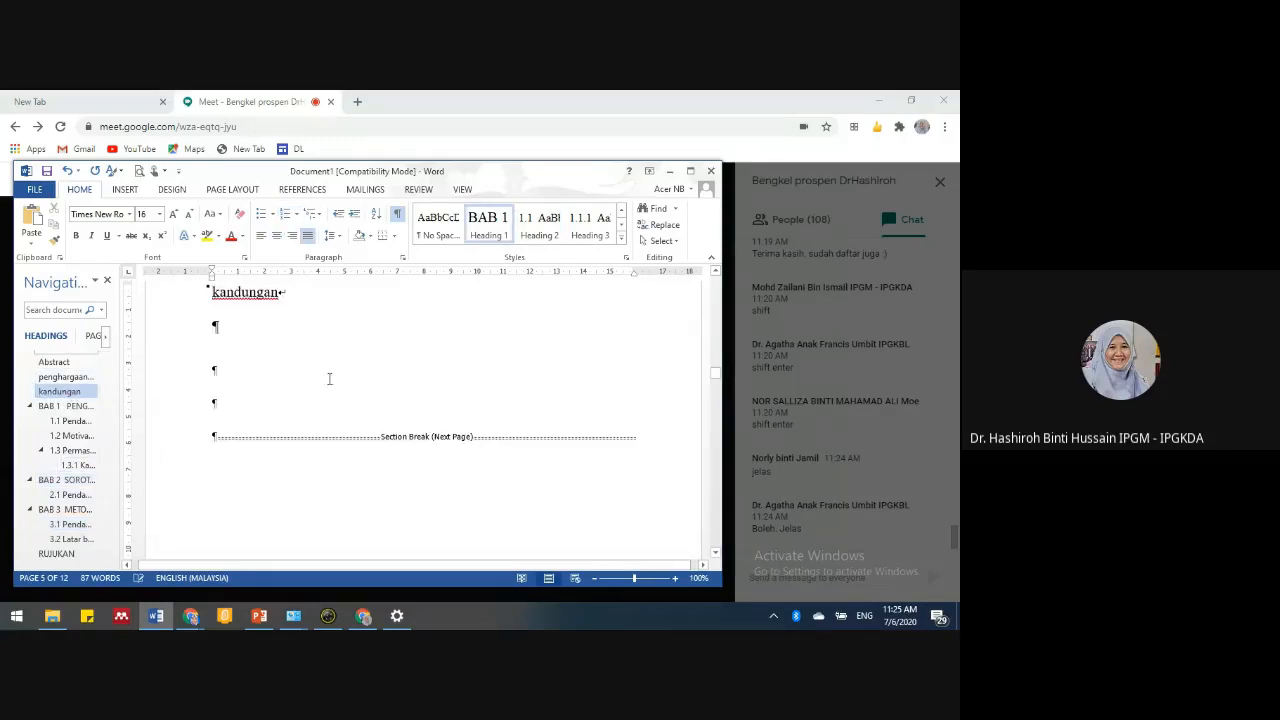
scroll(330, 390, "up", 1)
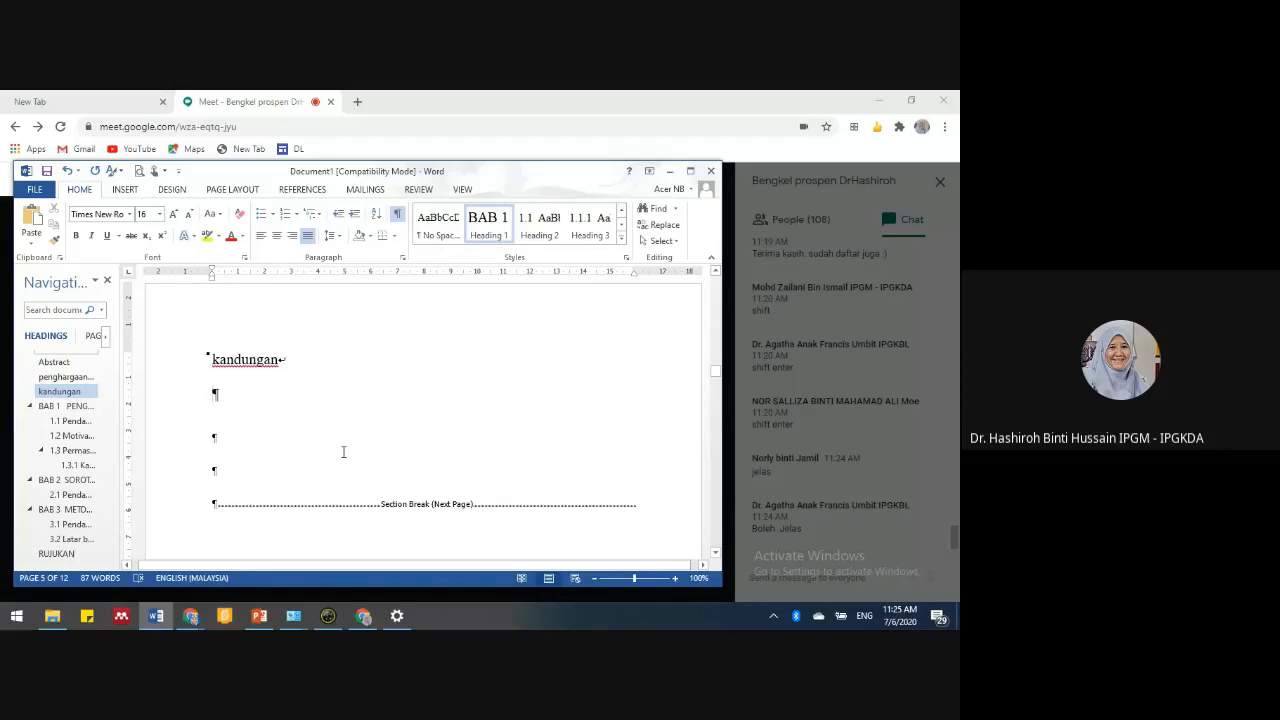
left_click(303, 190)
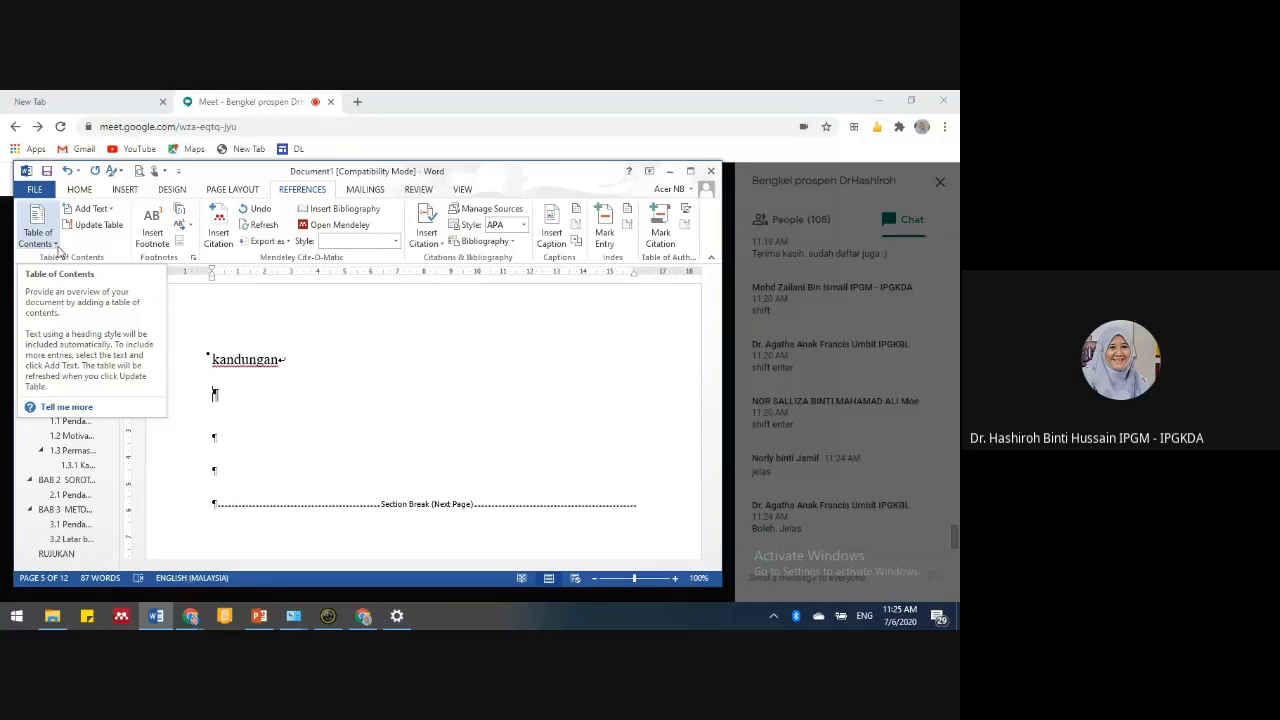
left_click(57, 248)
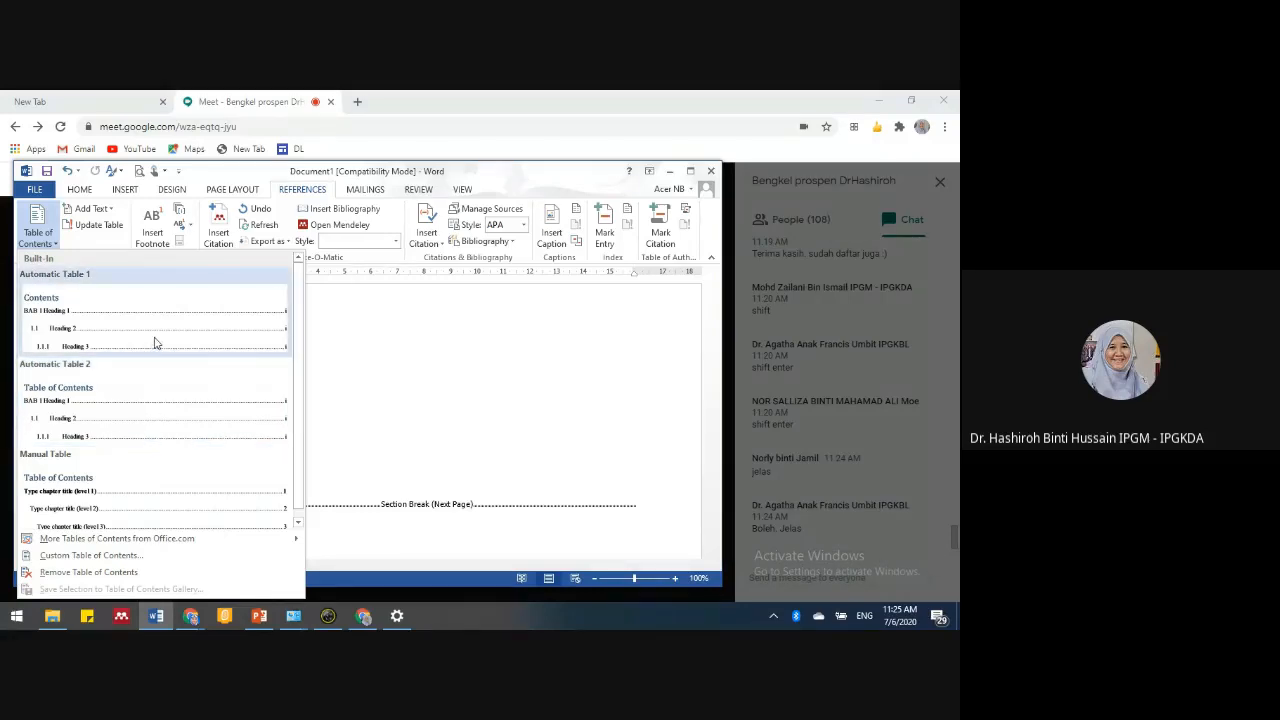
left_click(144, 406)
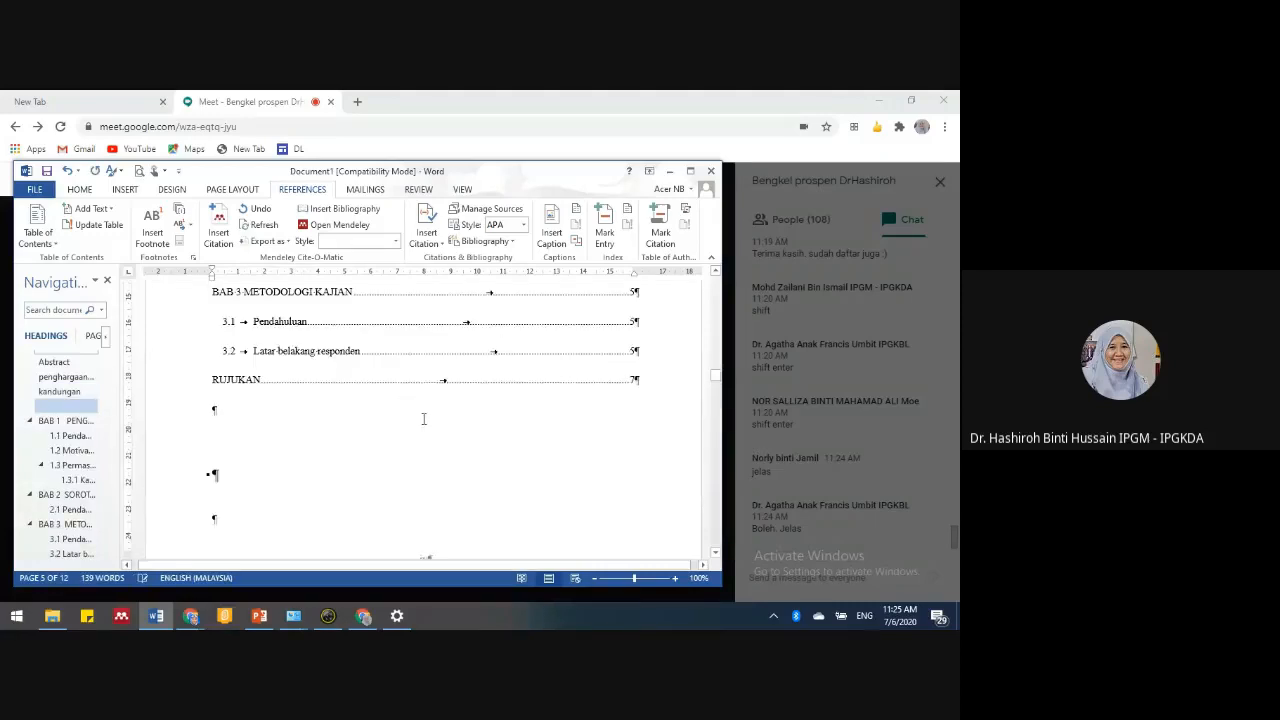
- Follow the table of contents link to chapter 1 and change the title under BAB 1 to PENDAHULUAN
scroll(425, 419, "up", 5)
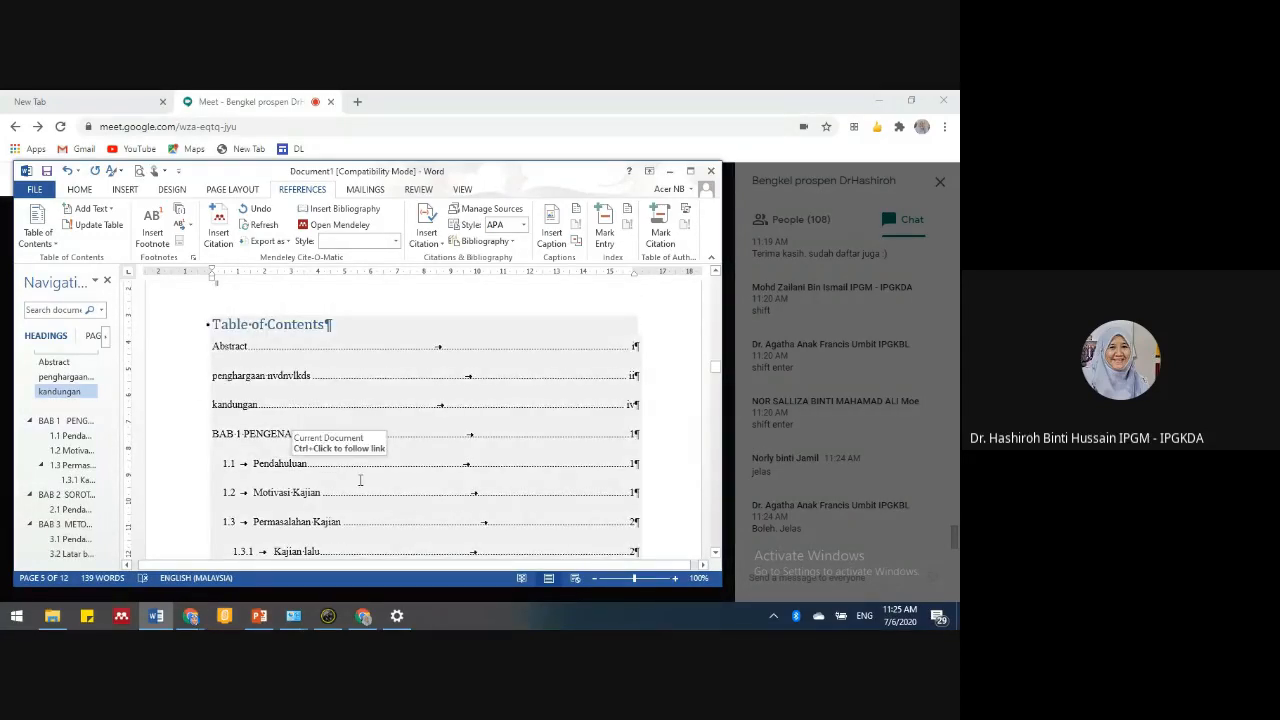
scroll(453, 516, "up", 3)
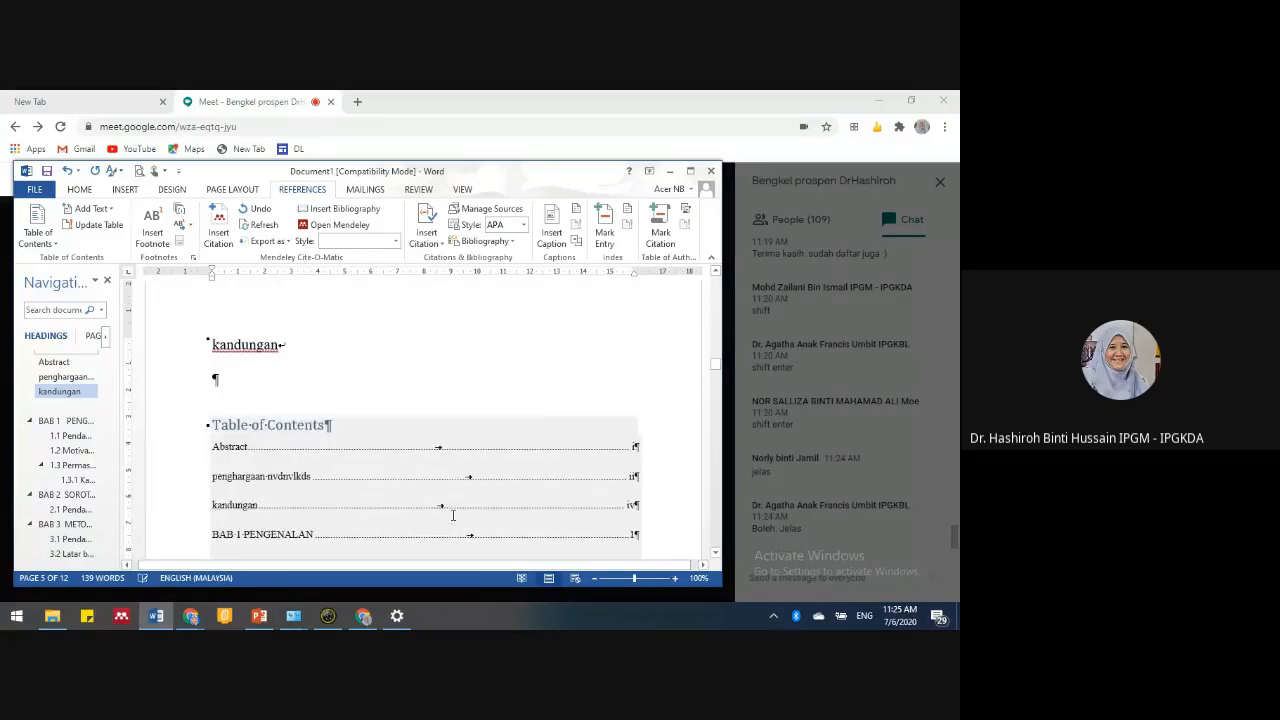
scroll(423, 475, "down", 1)
scroll(423, 475, "down", 1)
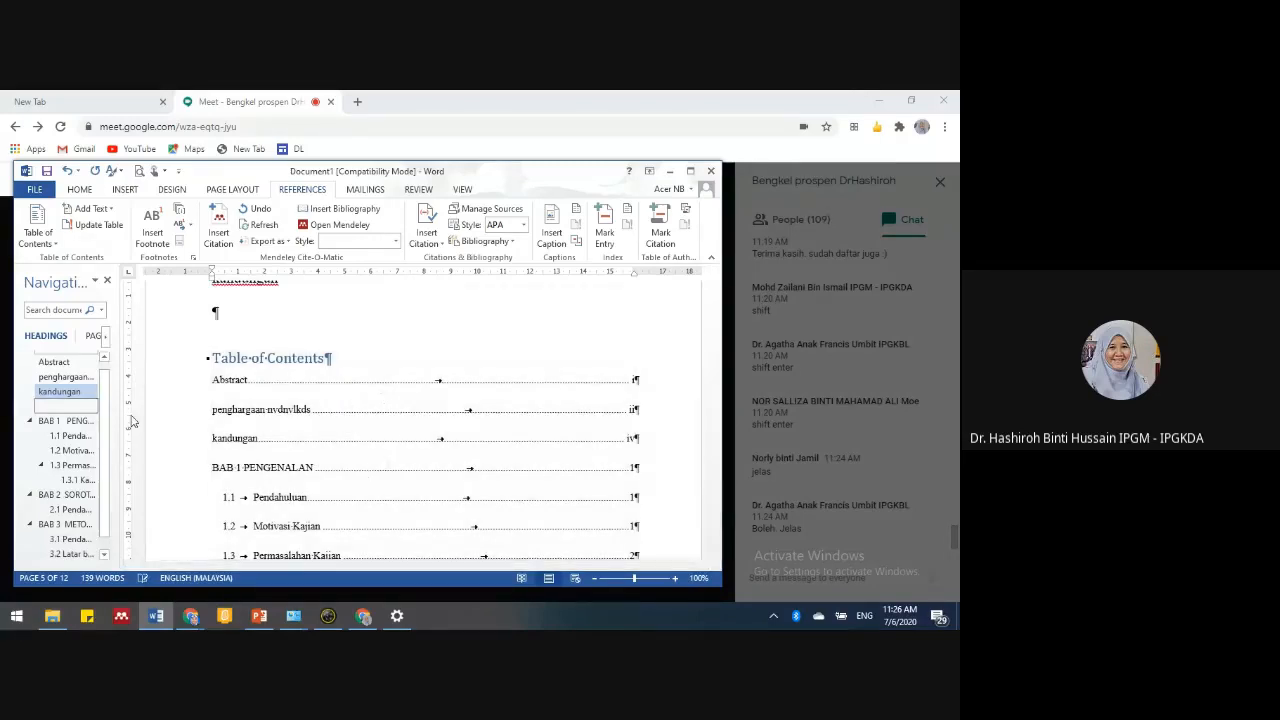
scroll(340, 451, "down", 2)
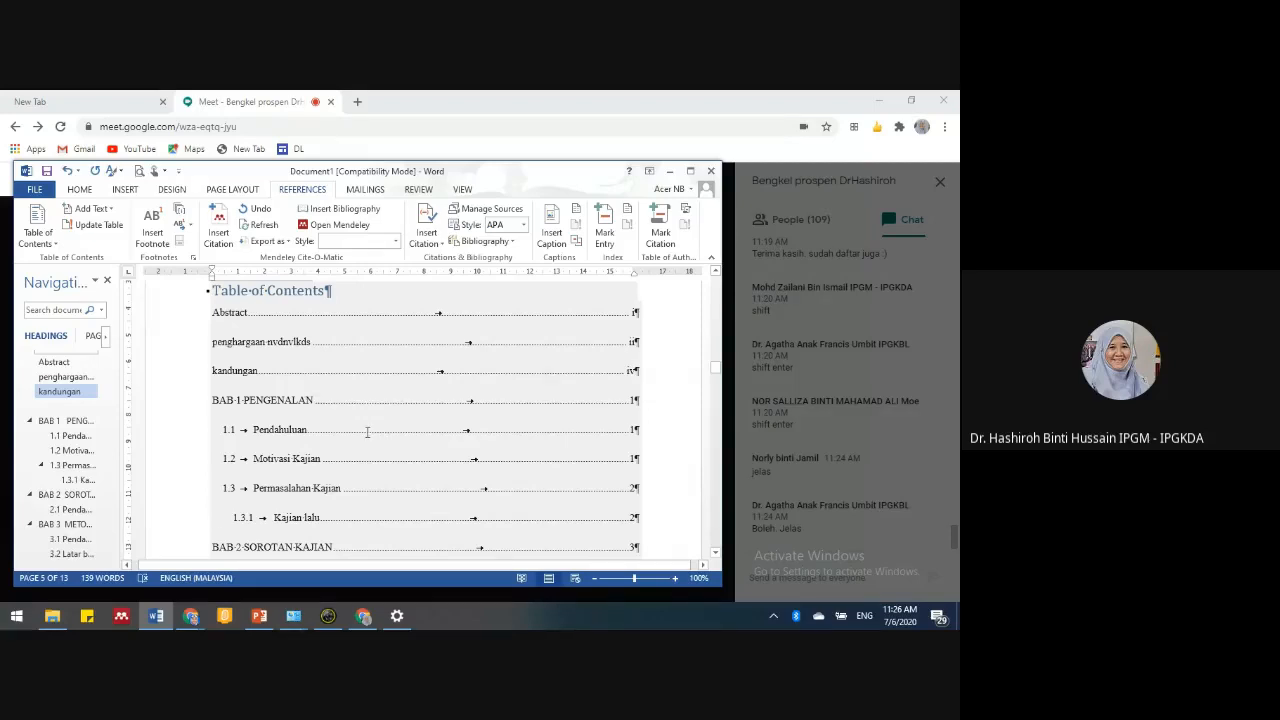
left_click(367, 432, "ctrl")
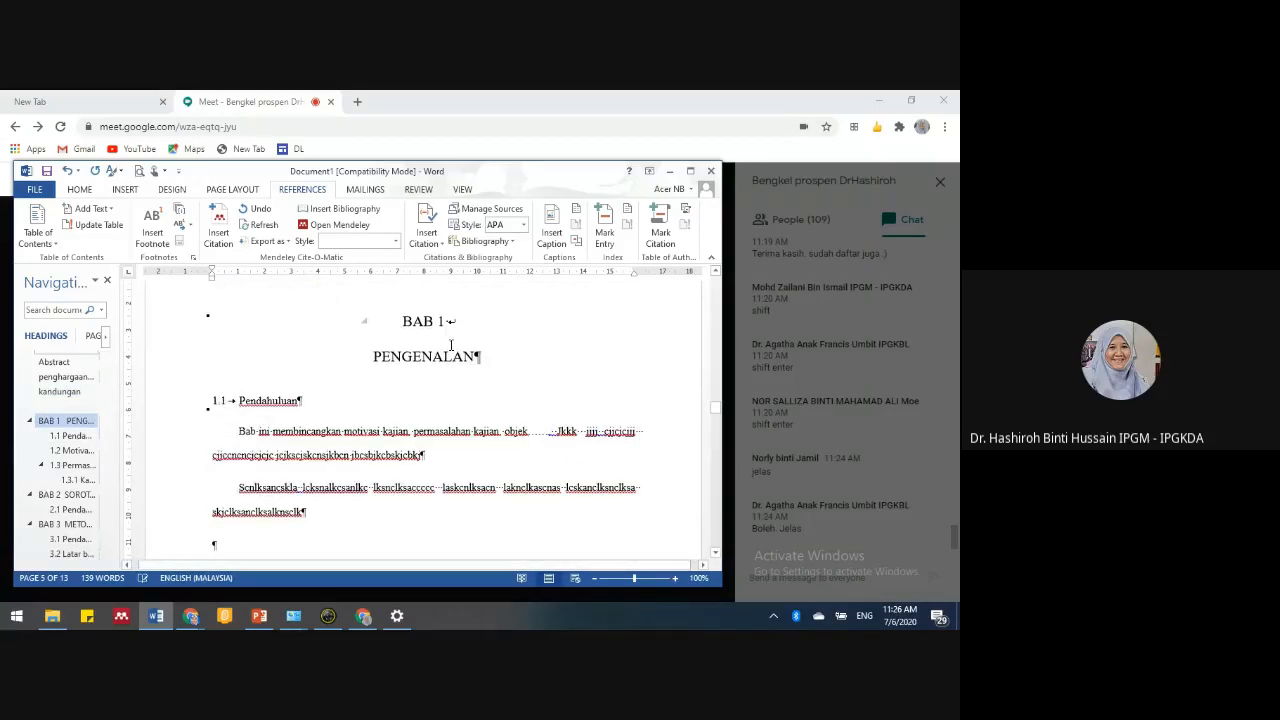
left_click(405, 358)
type("DAHULAU")
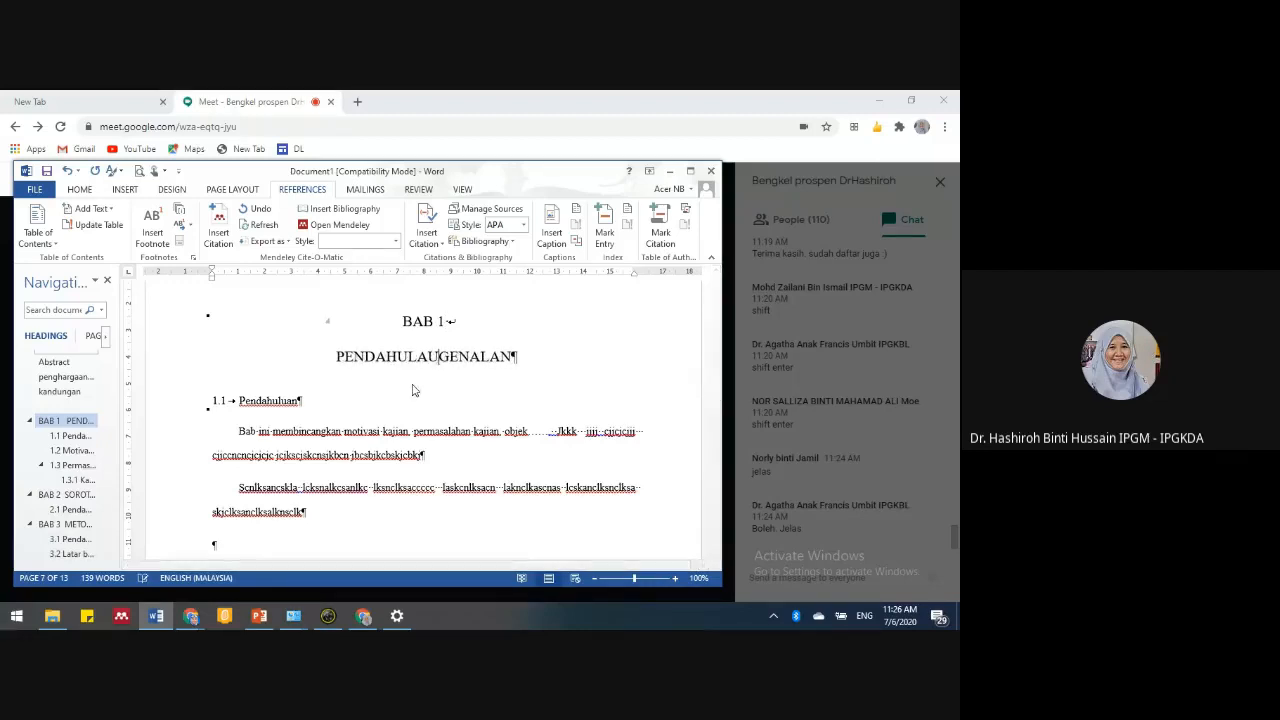
key("BackSpace")
key("BackSpace")
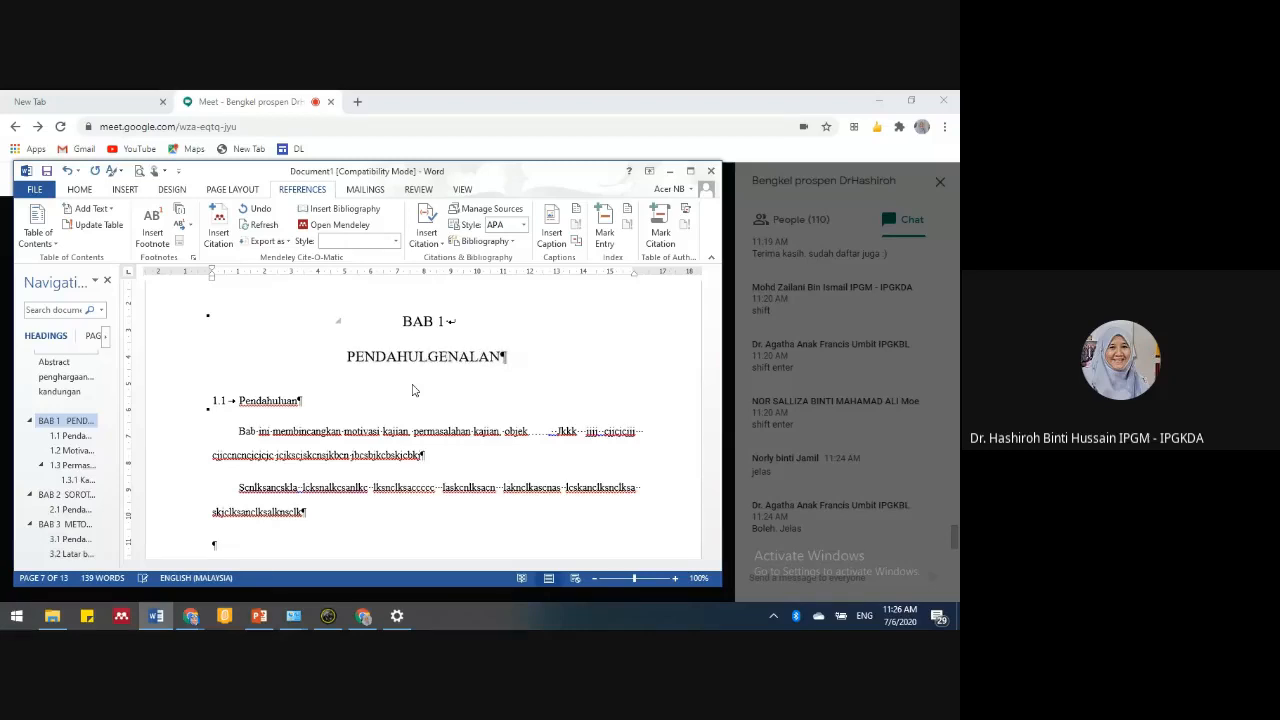
type("UAN")
key("Delete")
key("Delete")
key("Delete")
key("Delete")
key("Delete")
key("Delete")
key("Delete")
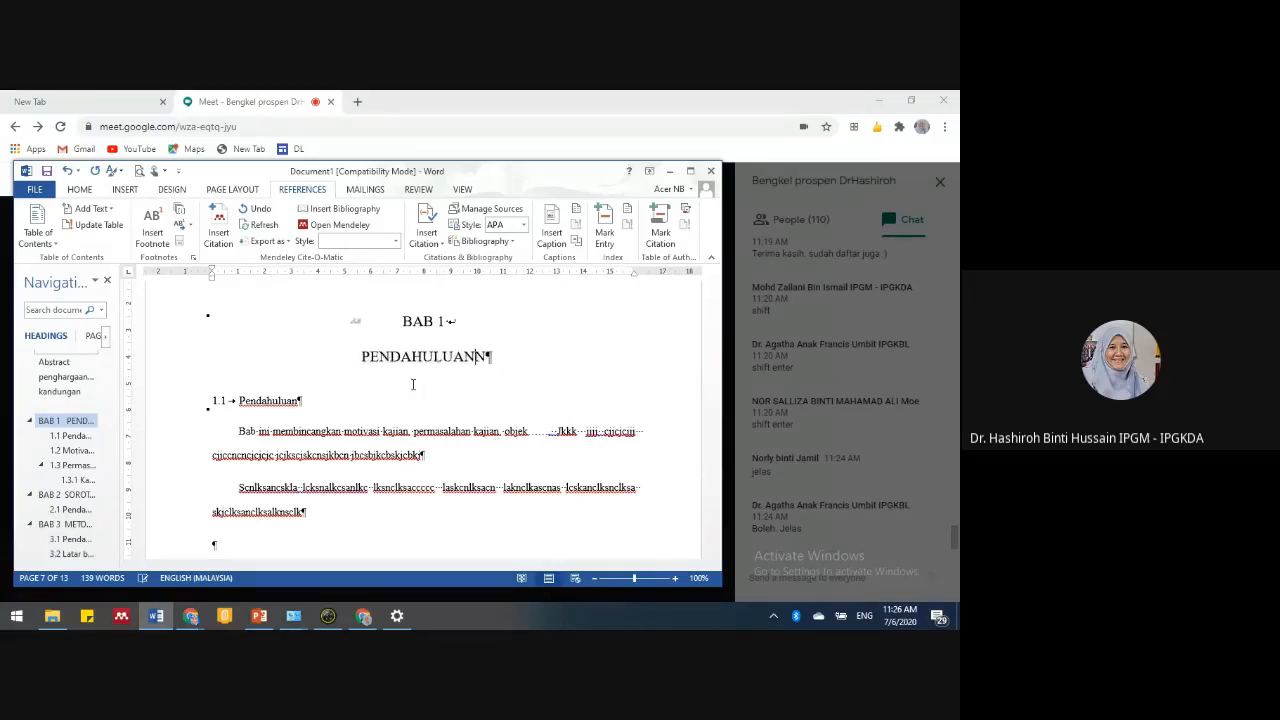
- Return to the kandungan page and update the entire table of contents, including its heading titles
left_click(80, 392)
left_click(82, 393)
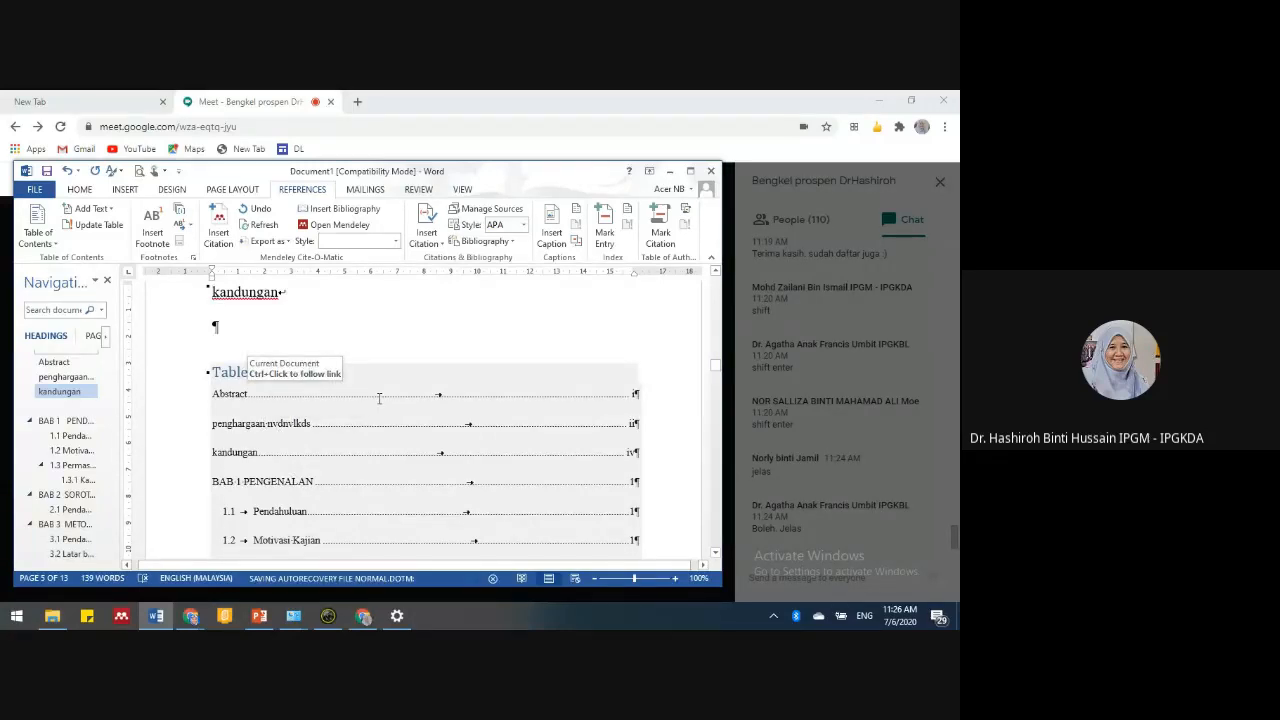
left_click(296, 372)
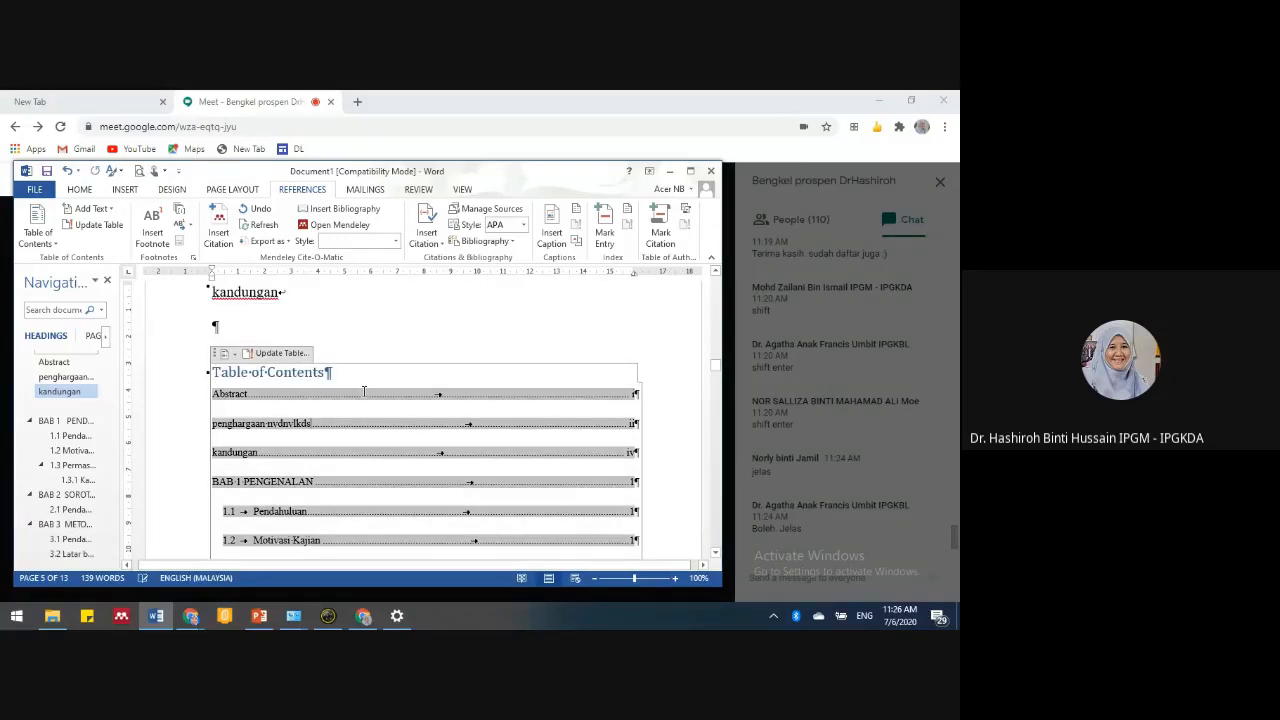
left_click(285, 354)
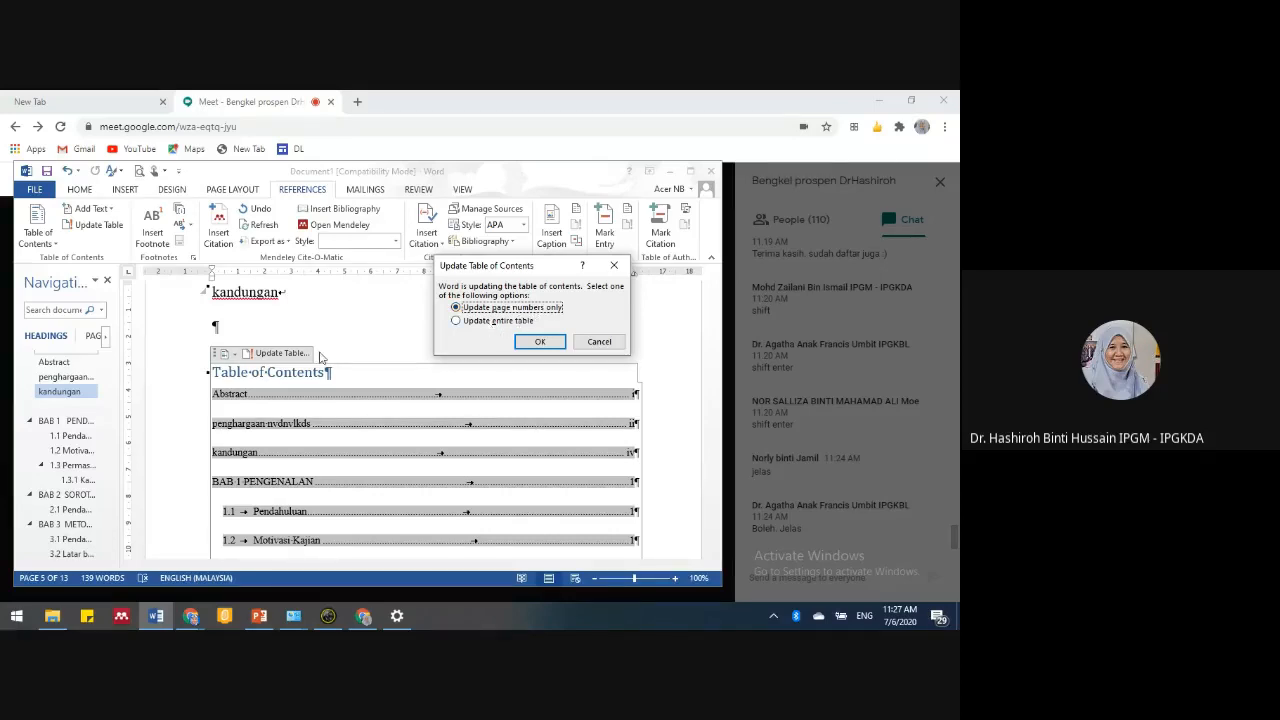
left_click(474, 321)
left_click(546, 347)
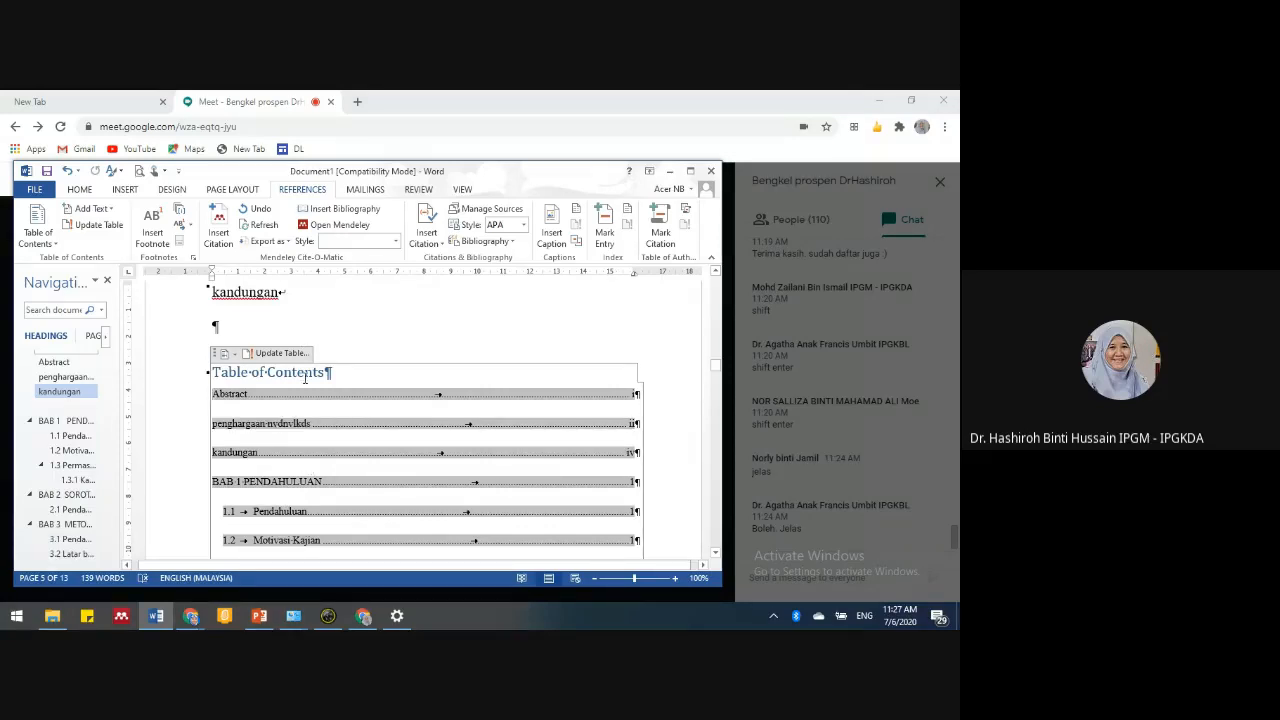
left_click(391, 314)
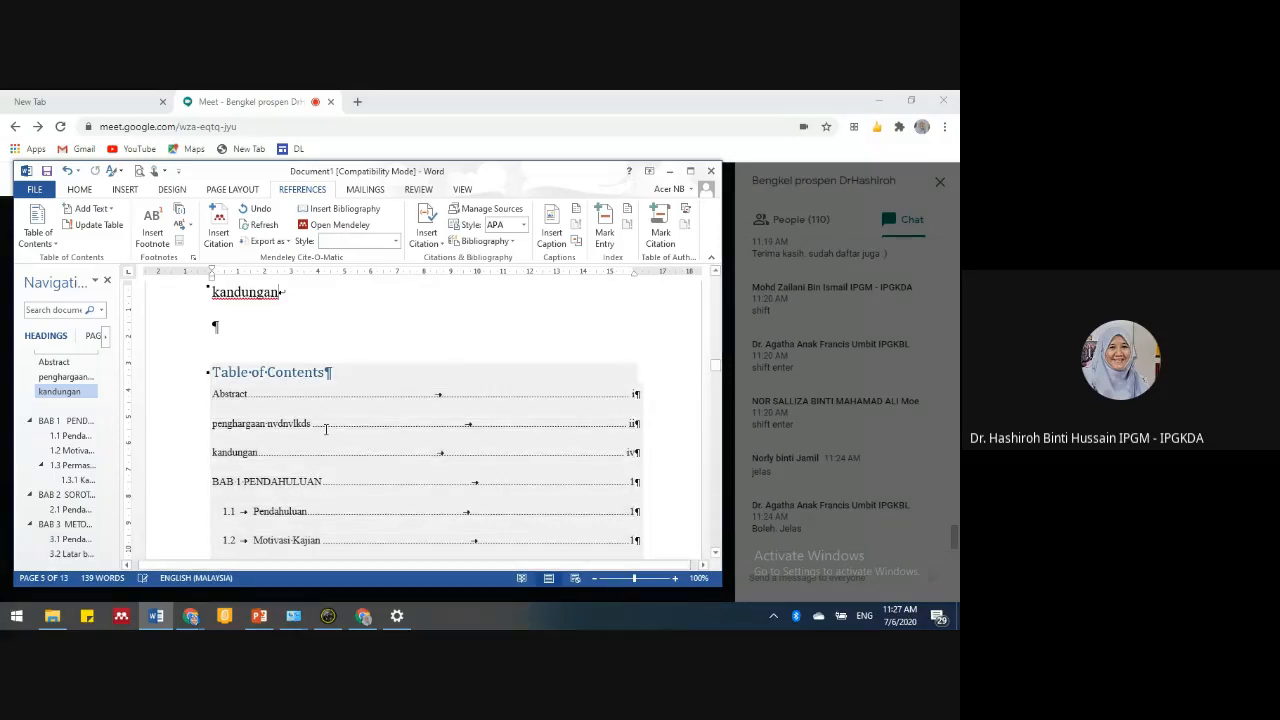
left_click(325, 428)
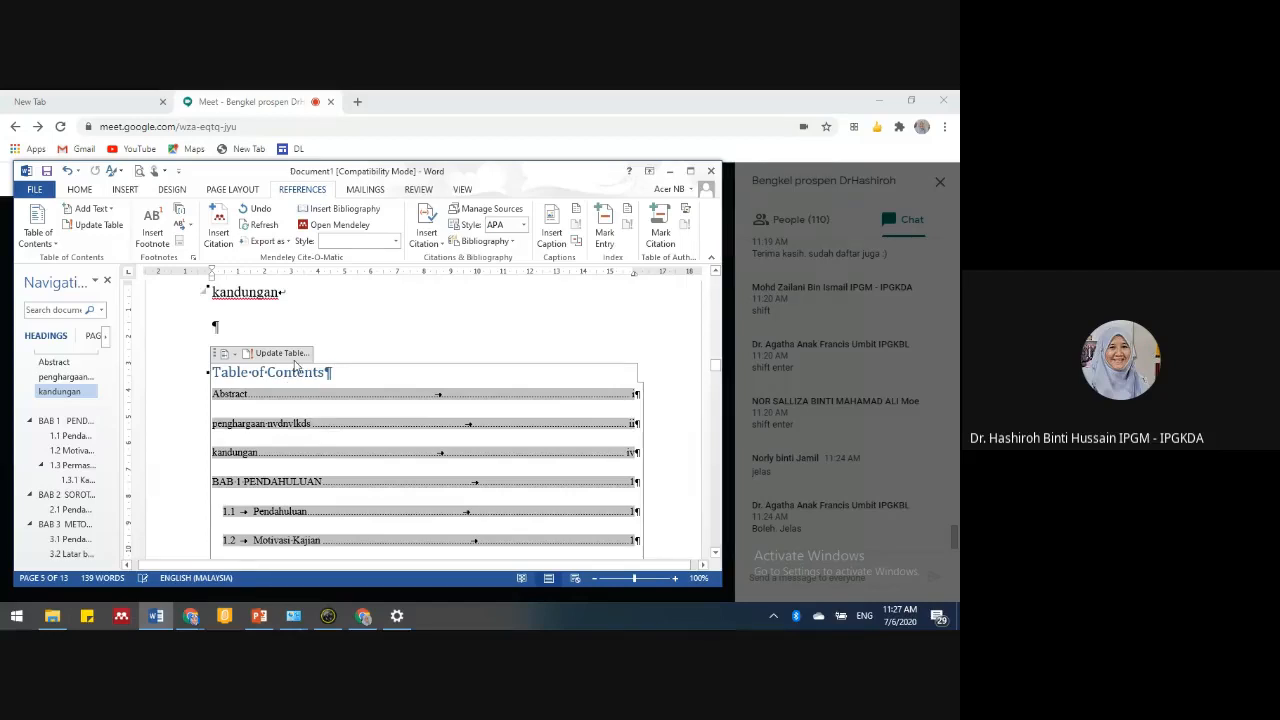
left_click(288, 355)
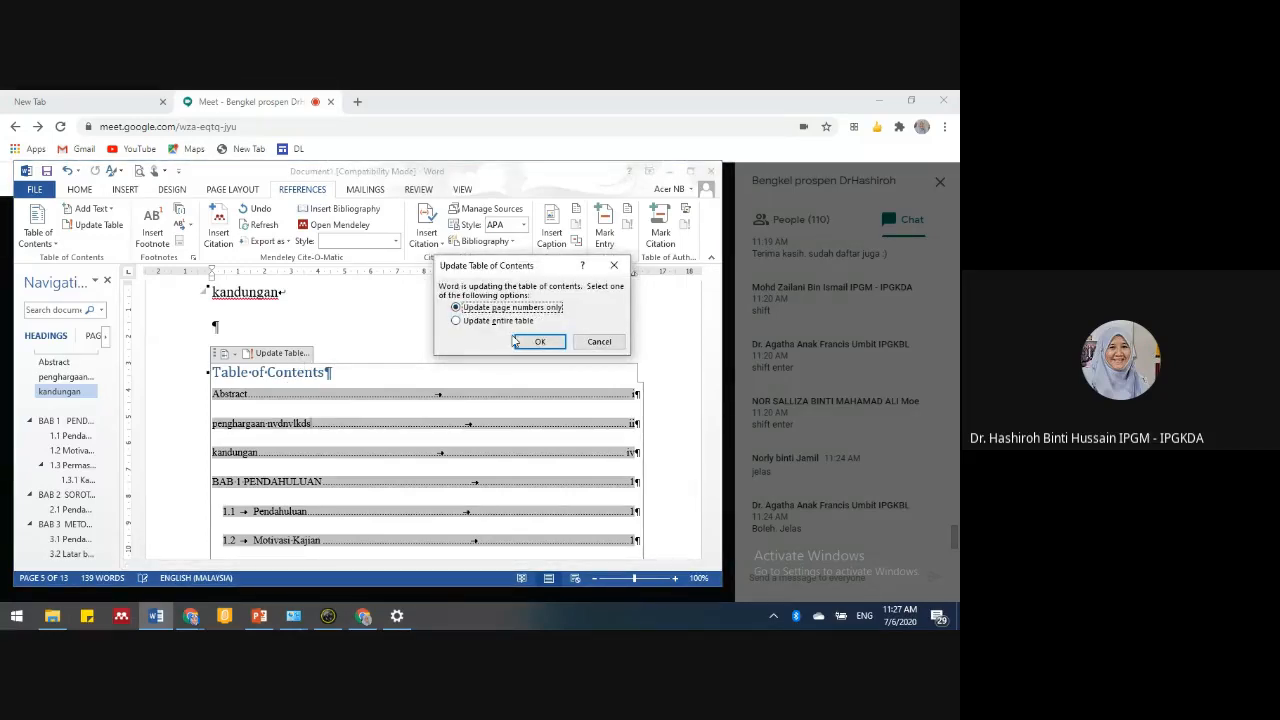
left_click(519, 321)
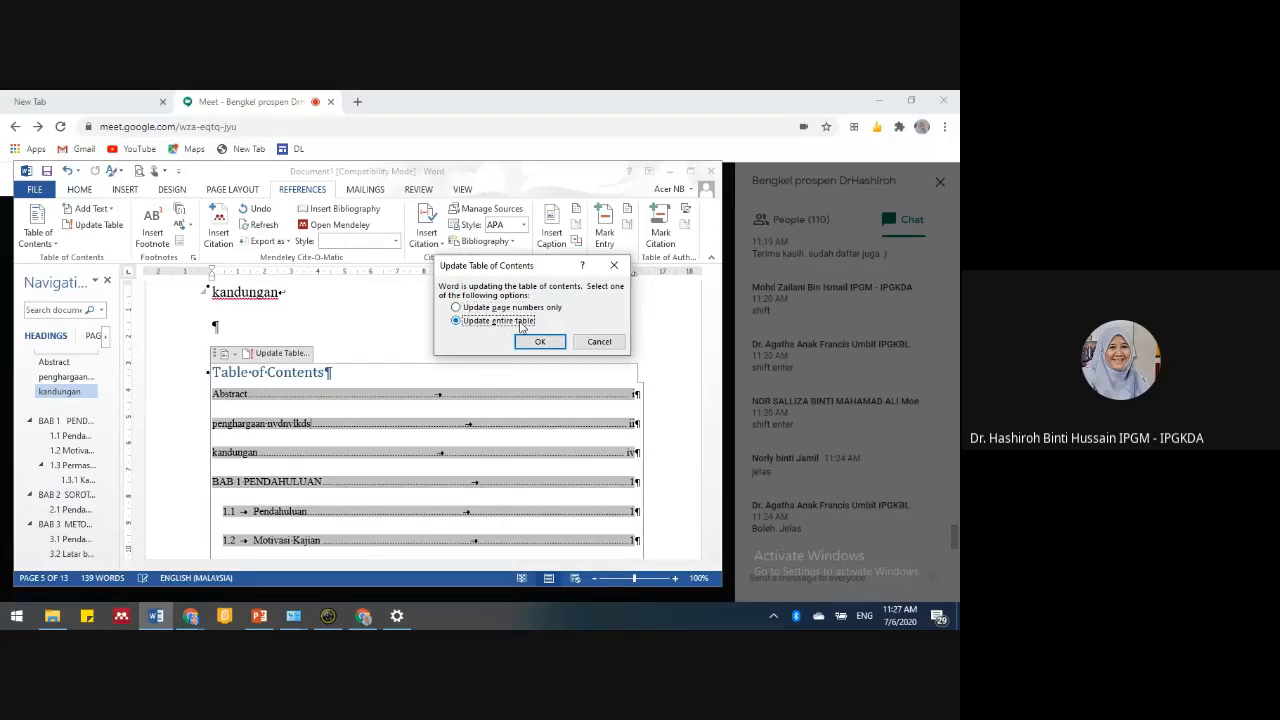
left_click(530, 308)
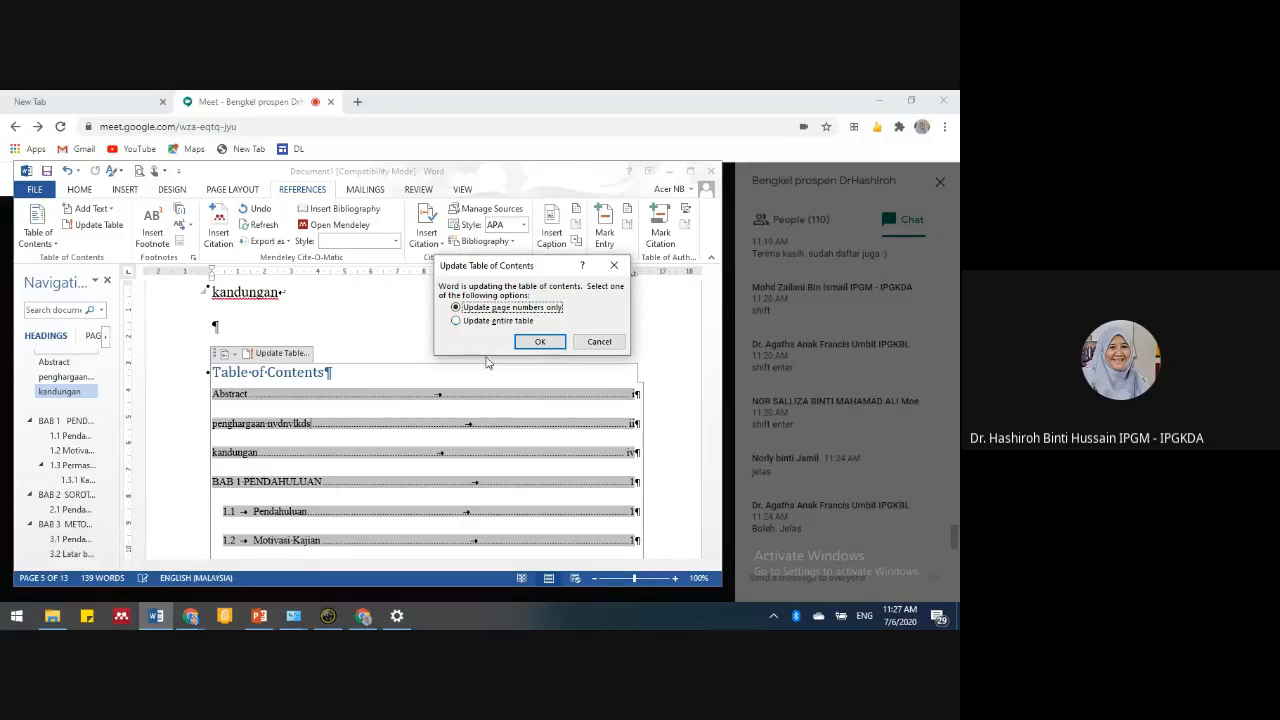
left_click(599, 341)
- Look through the chapter and subheading entries in the updated table of contents
scroll(347, 505, "down", 3)
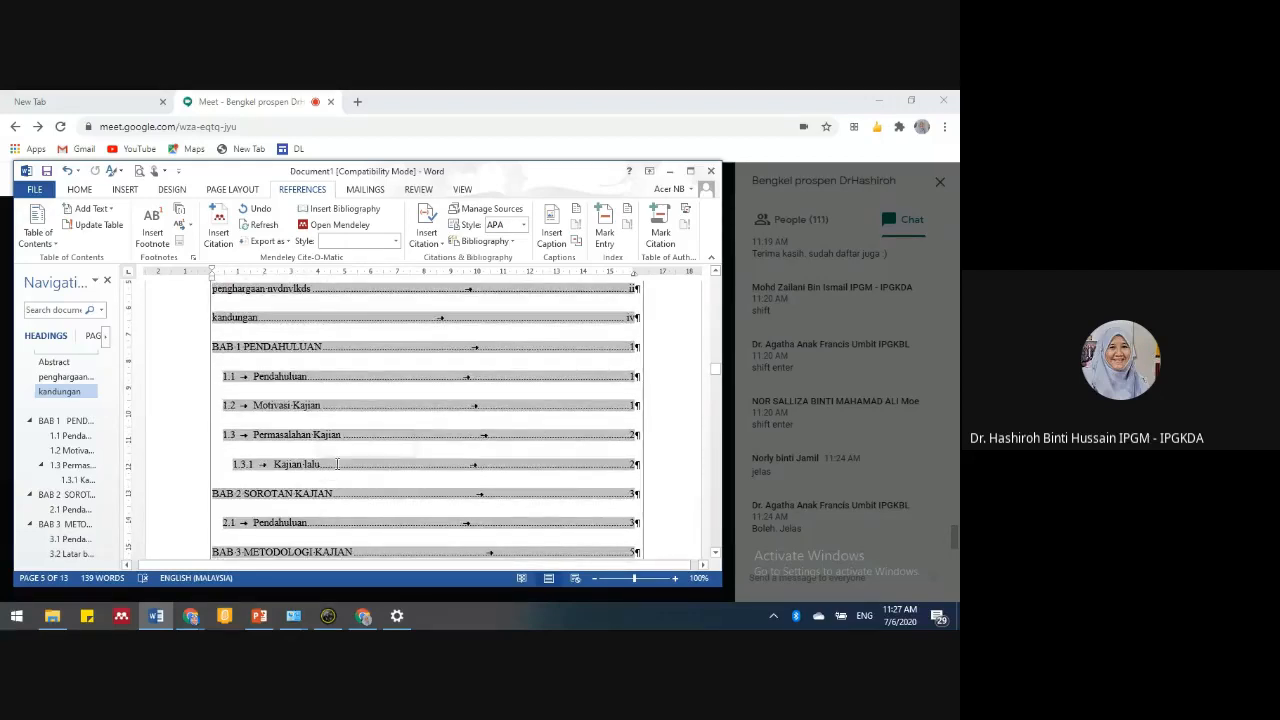
scroll(340, 468, "up", 1)
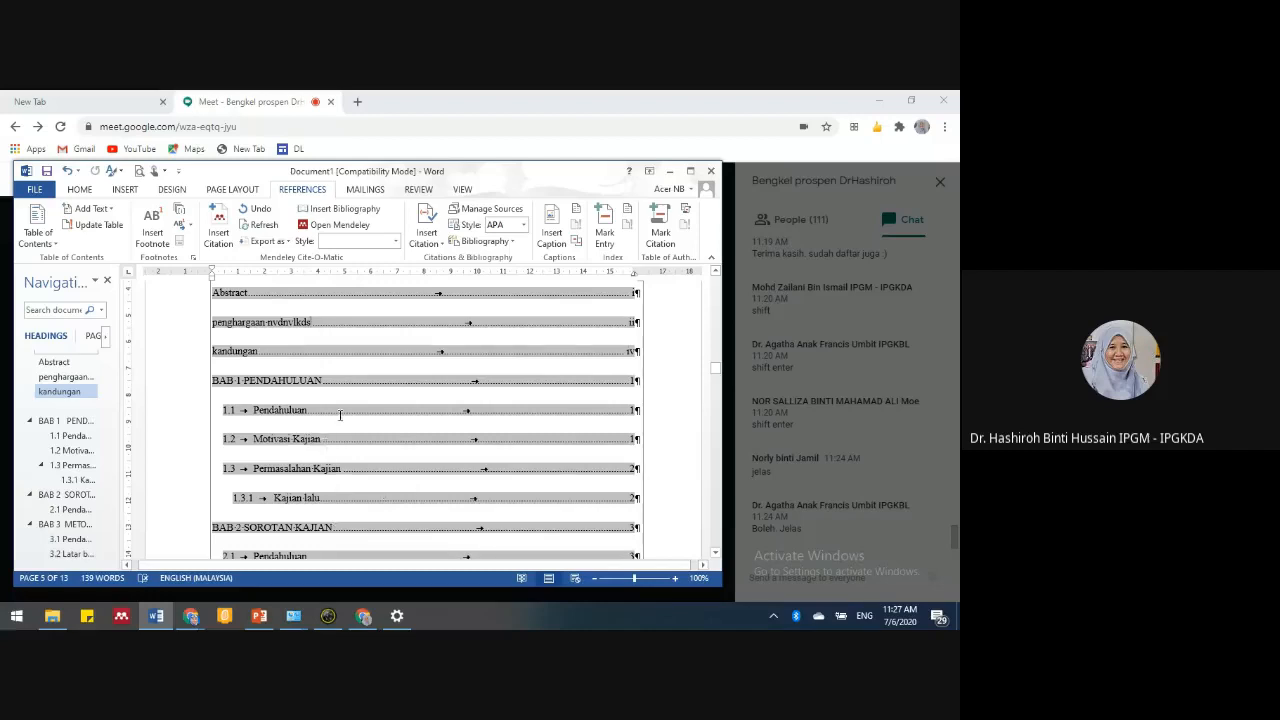
scroll(340, 414, "up", 3)
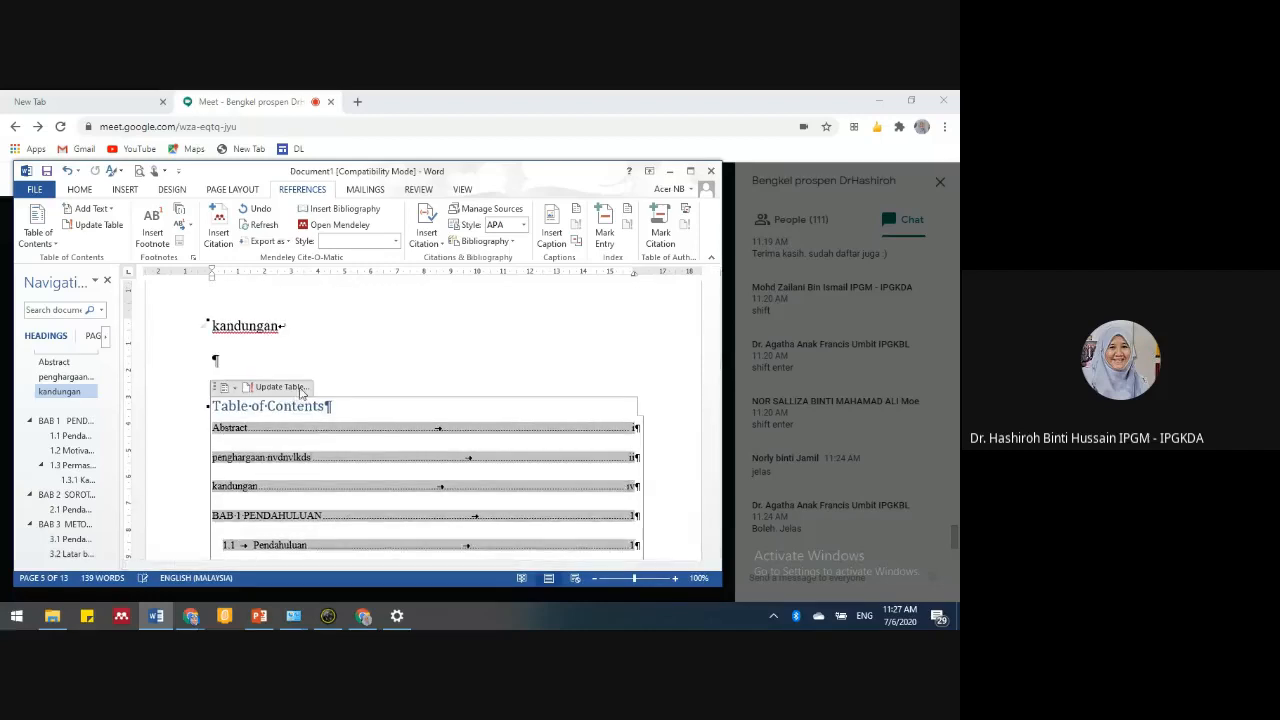
- Lower the computer's speaker volume and dismiss the table of contents update without applying it
left_click(279, 386)
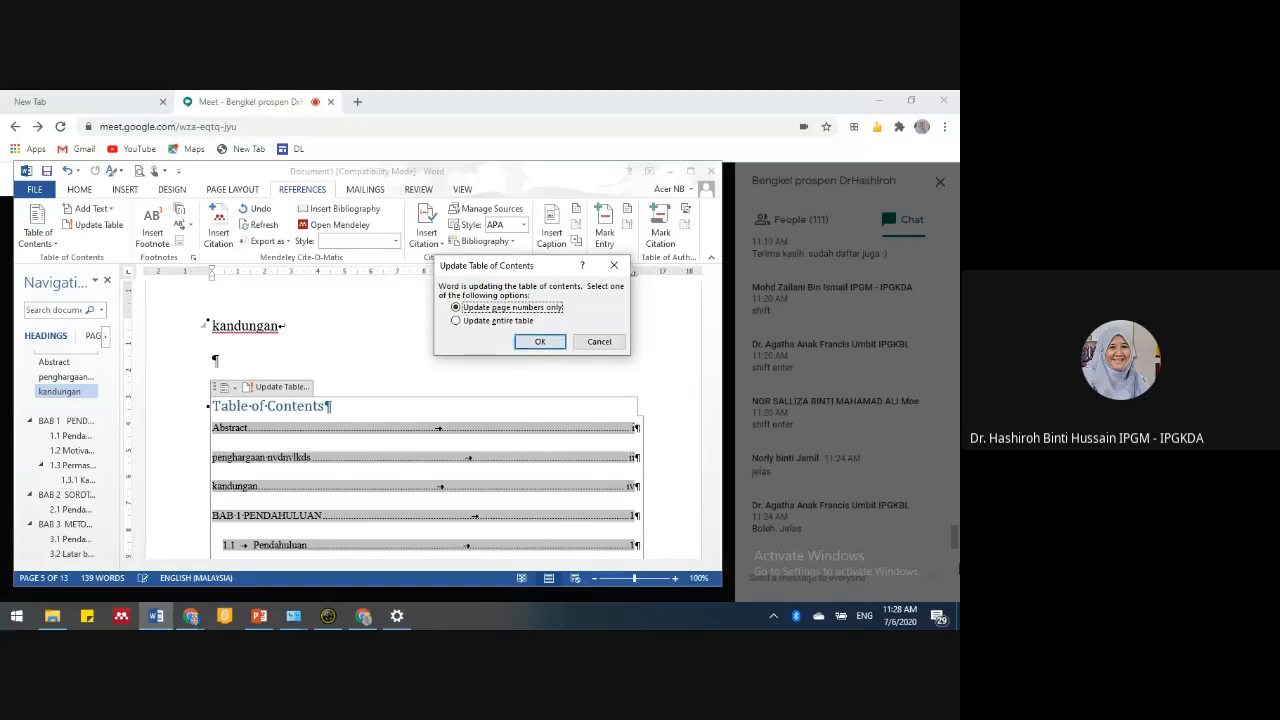
left_click(773, 615)
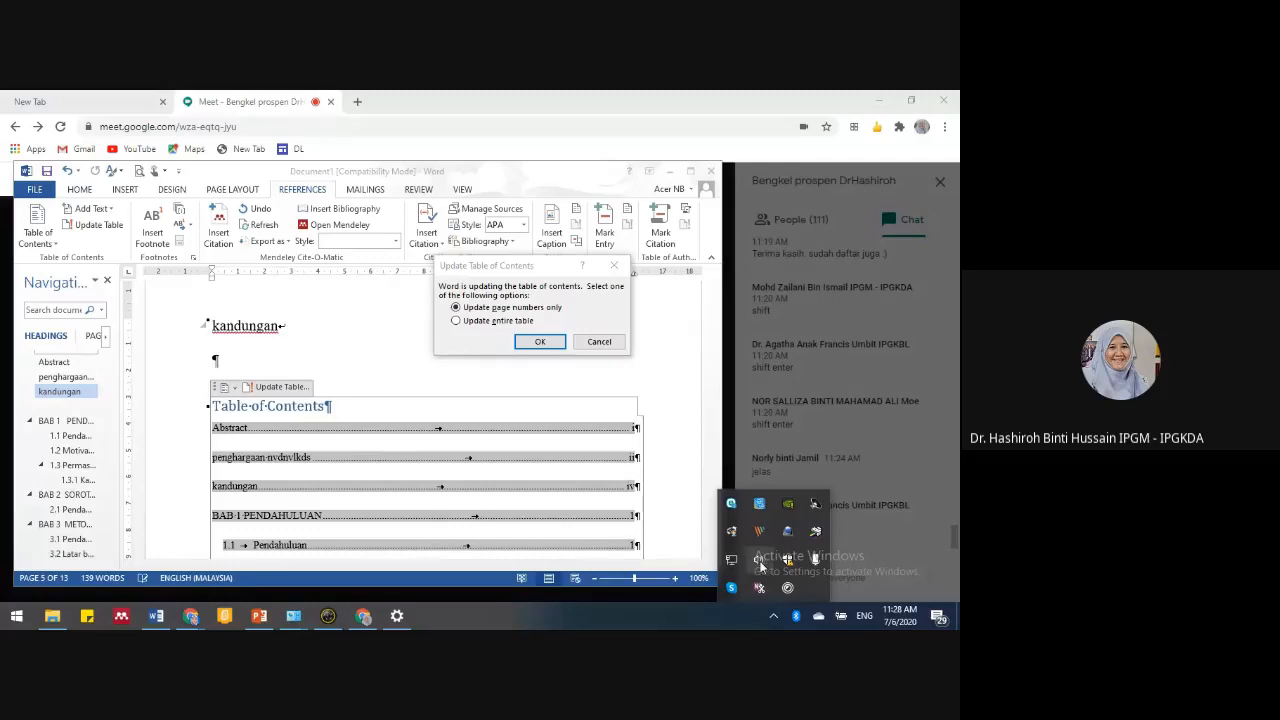
left_click(759, 560)
left_click(851, 584)
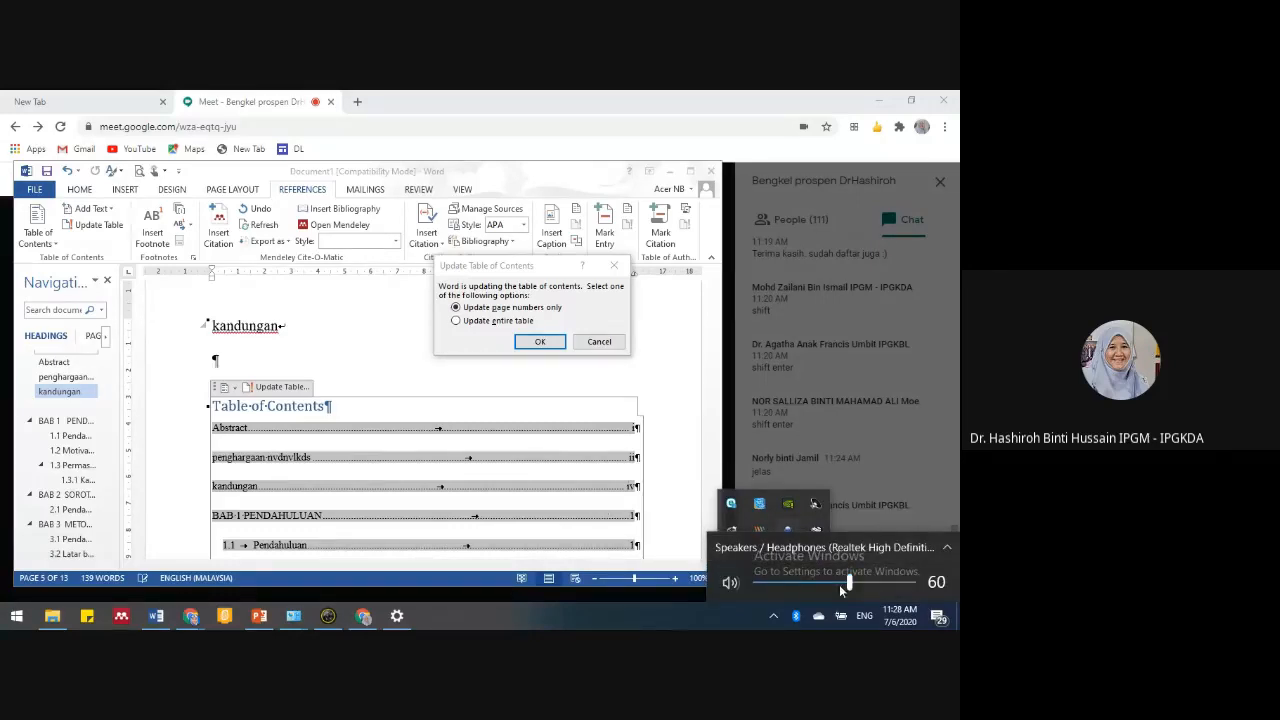
left_click(839, 584)
left_click(654, 380)
left_click(618, 344)
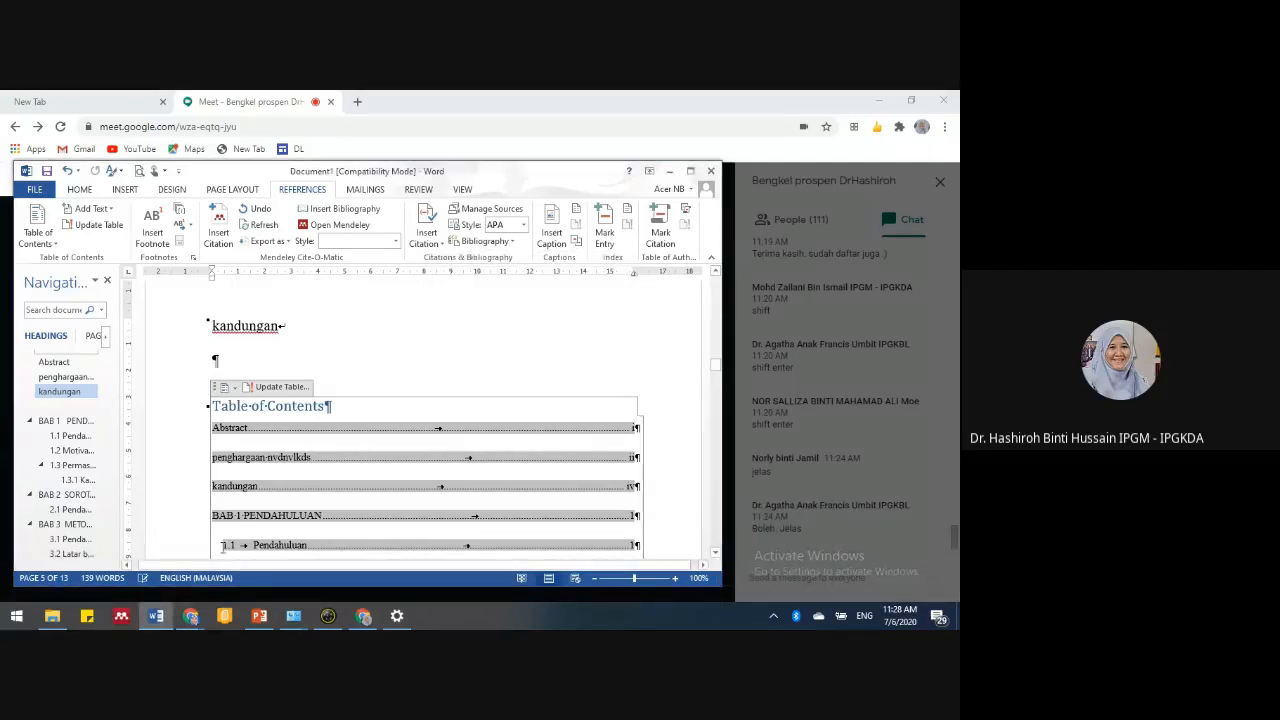
- Try to delete the blank line above the table of contents and the first letters of the kandungan heading
scroll(223, 547, "down", 2)
scroll(290, 420, "up", 2)
left_click(286, 360)
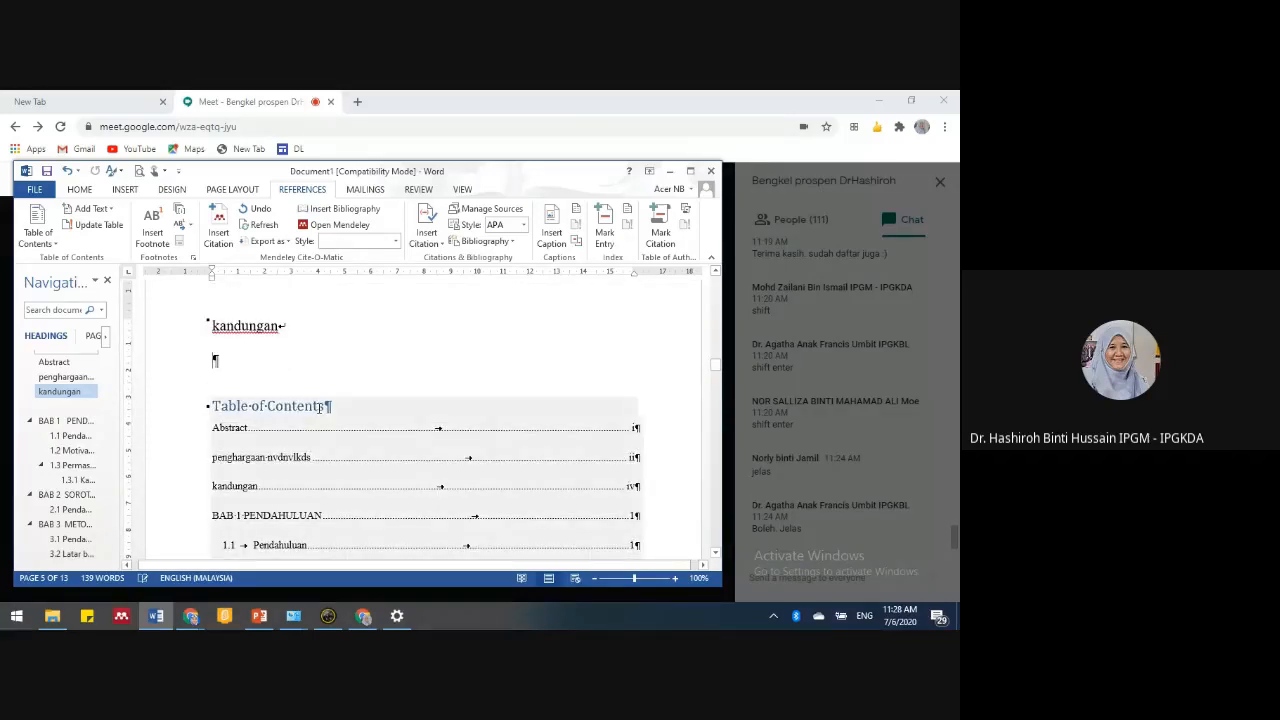
key("Delete")
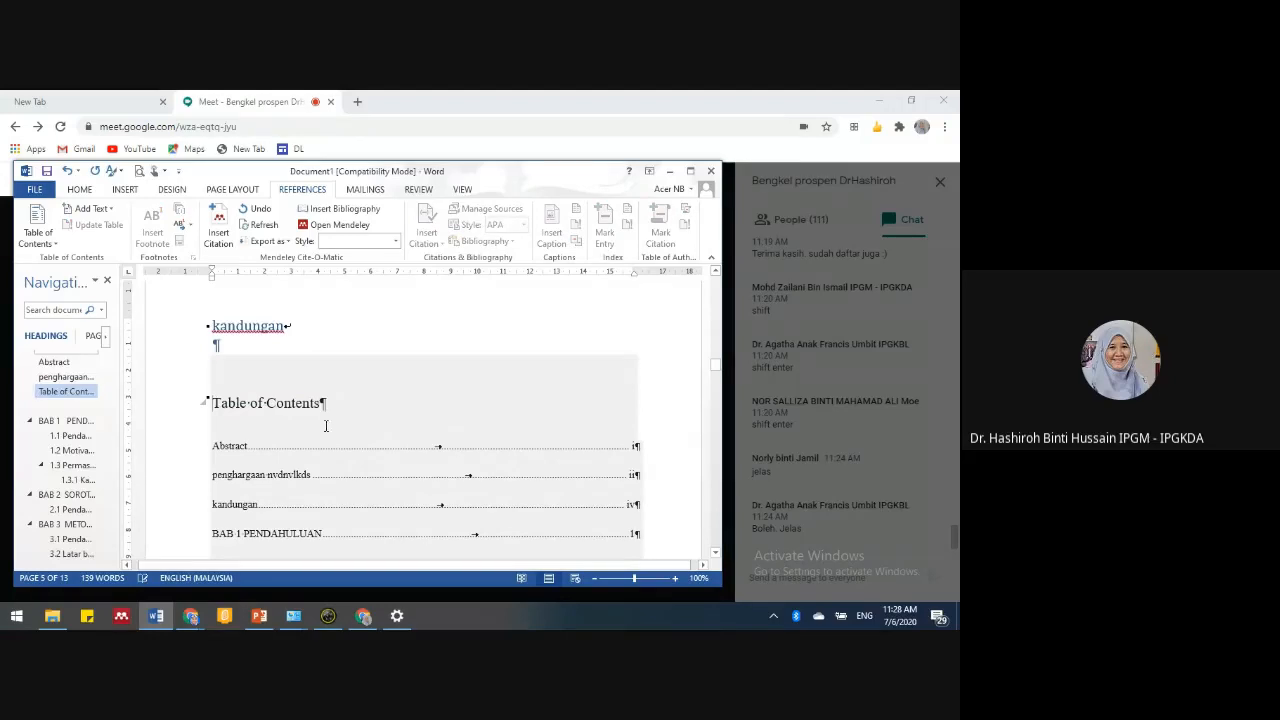
left_click(229, 318)
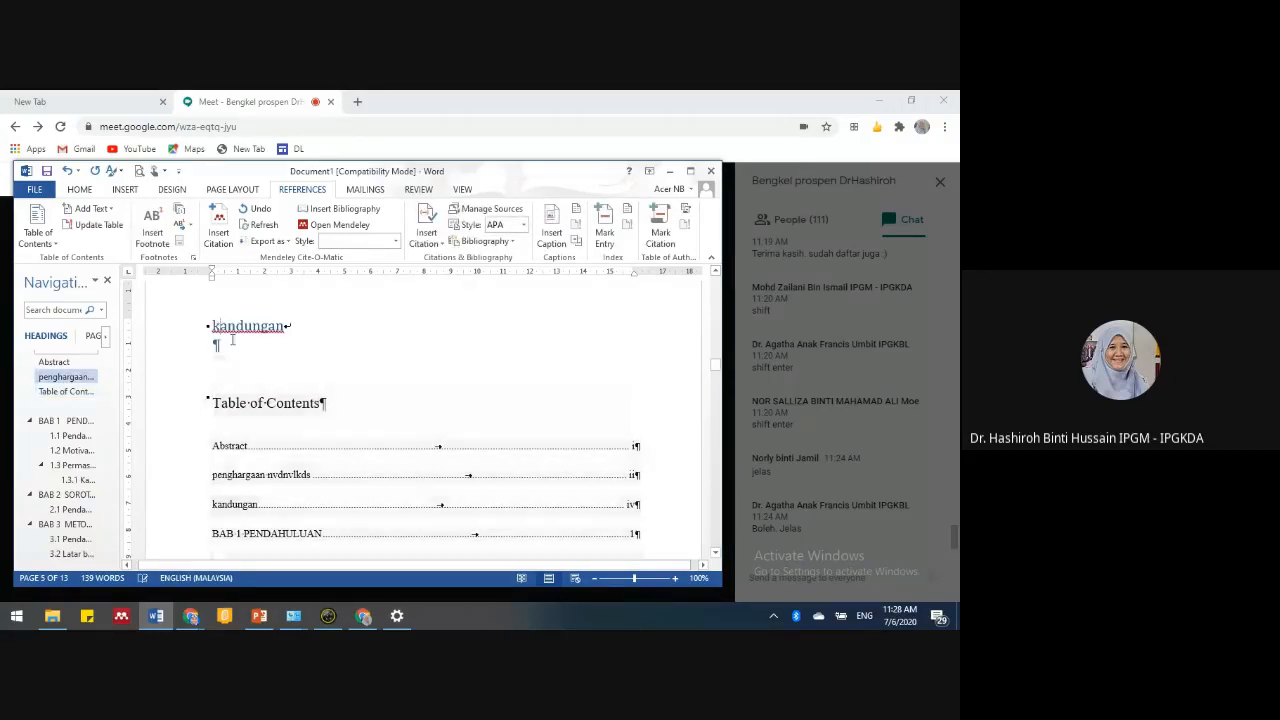
key("Home")
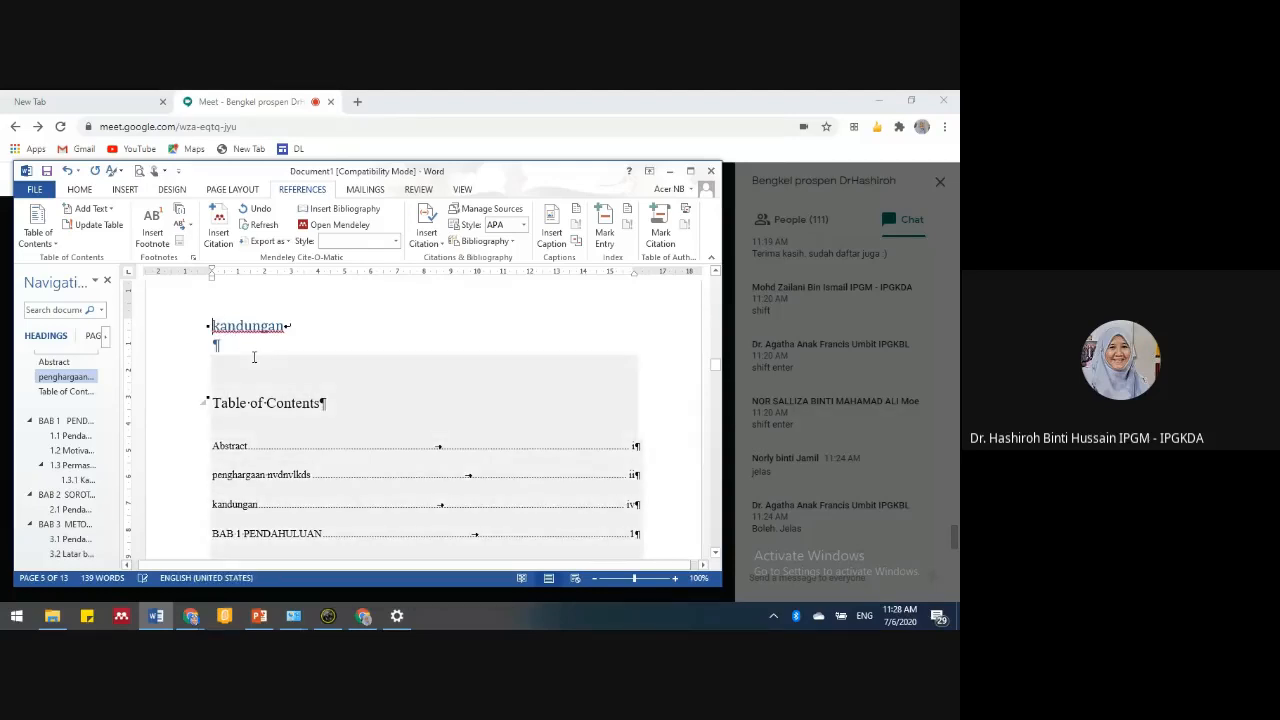
key("Delete")
key("Delete")
key("Delete")
key("Delete")
key("Delete")
key("ctrl+alt+1")
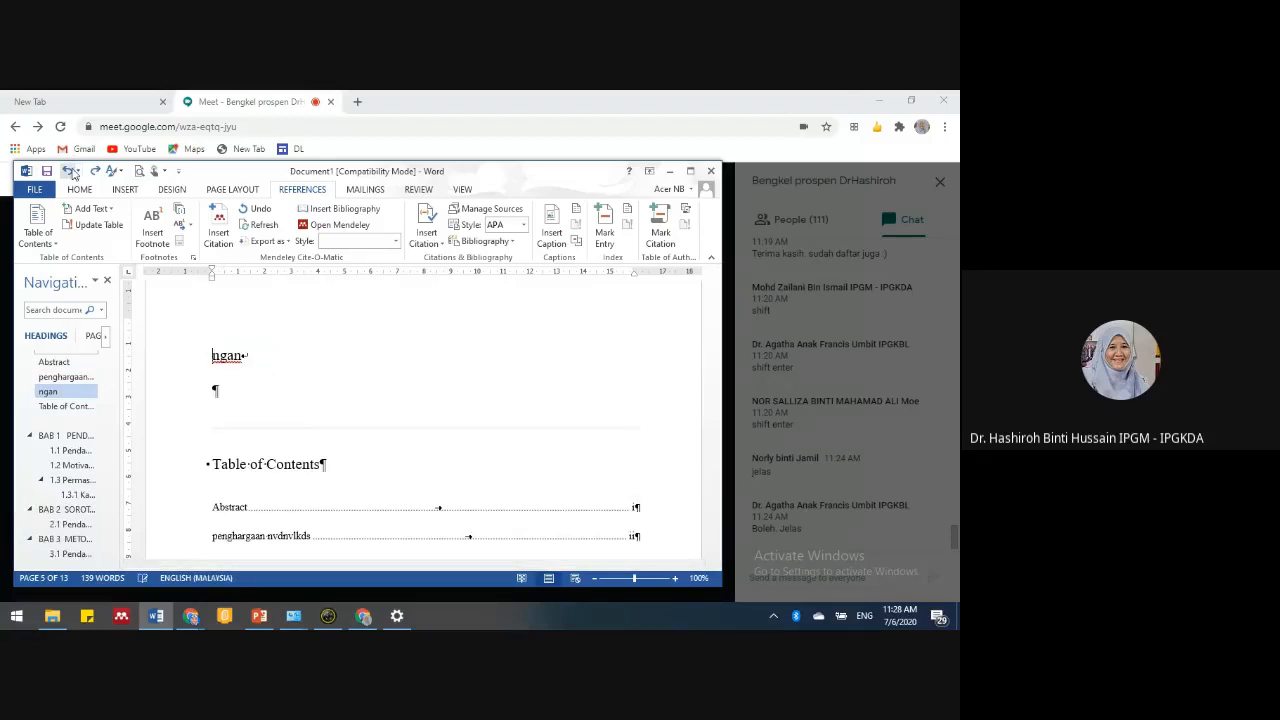
- Undo the recent deletions around the kandungan heading and the table of contents title
left_click(68, 172)
left_click(68, 172)
left_click(68, 172)
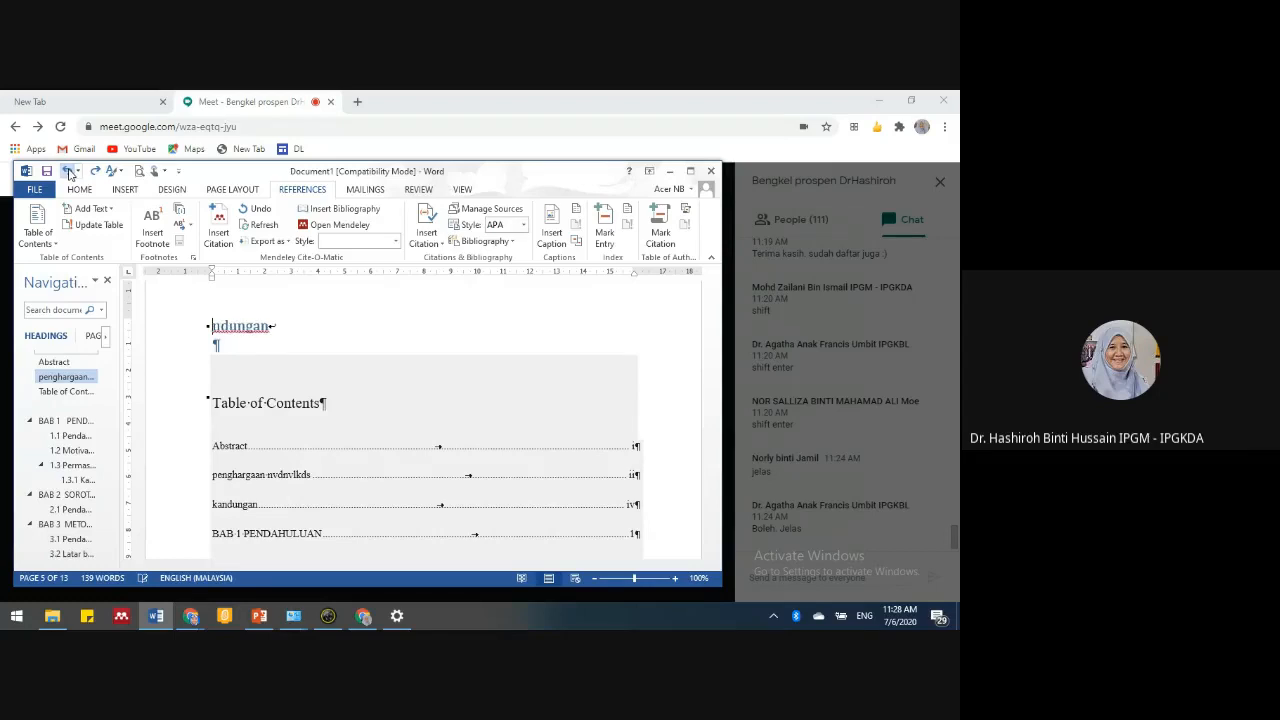
left_click(68, 172)
left_click(68, 172)
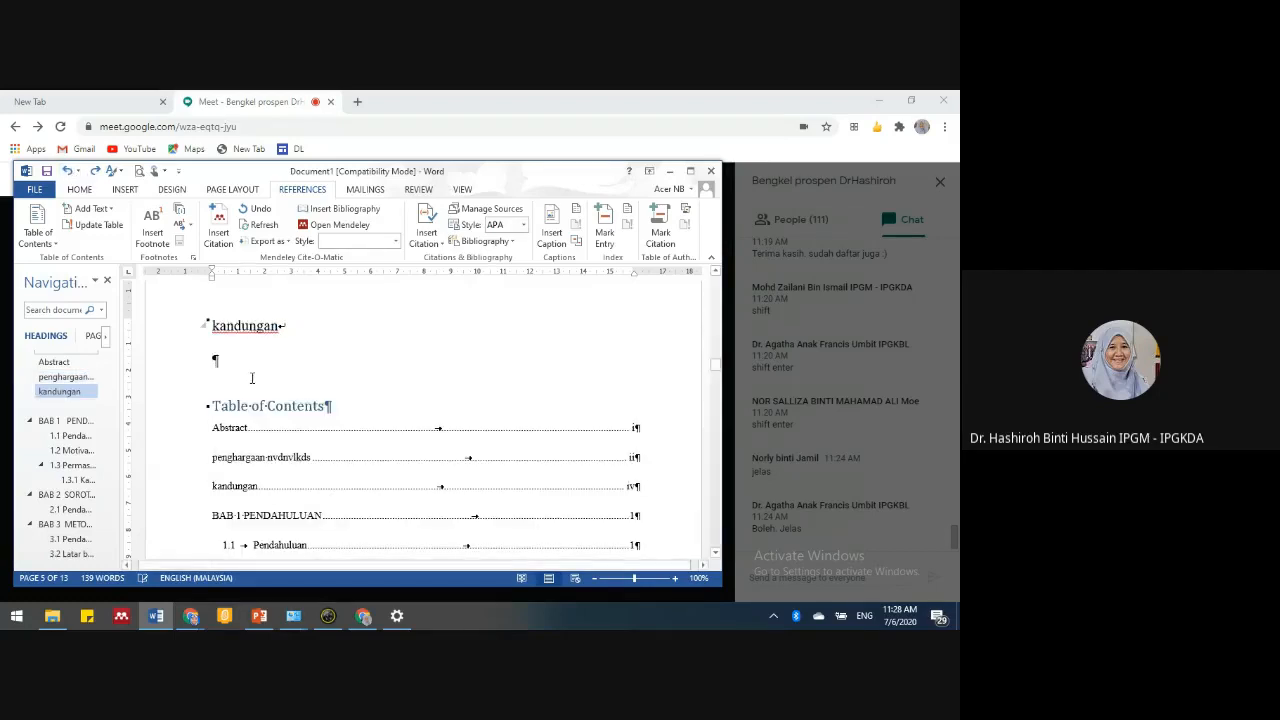
- Delete the Table of Contents title text at the start of the automatic table
scroll(330, 340, "down", 1)
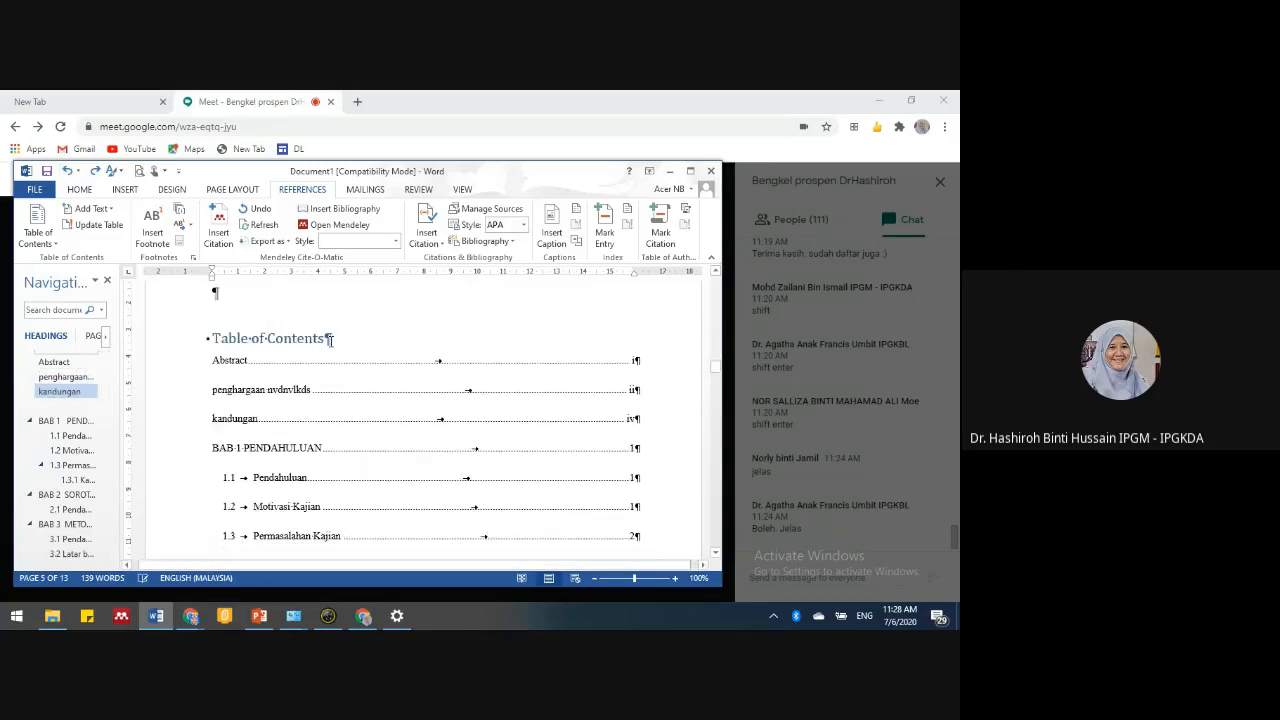
left_click(330, 340)
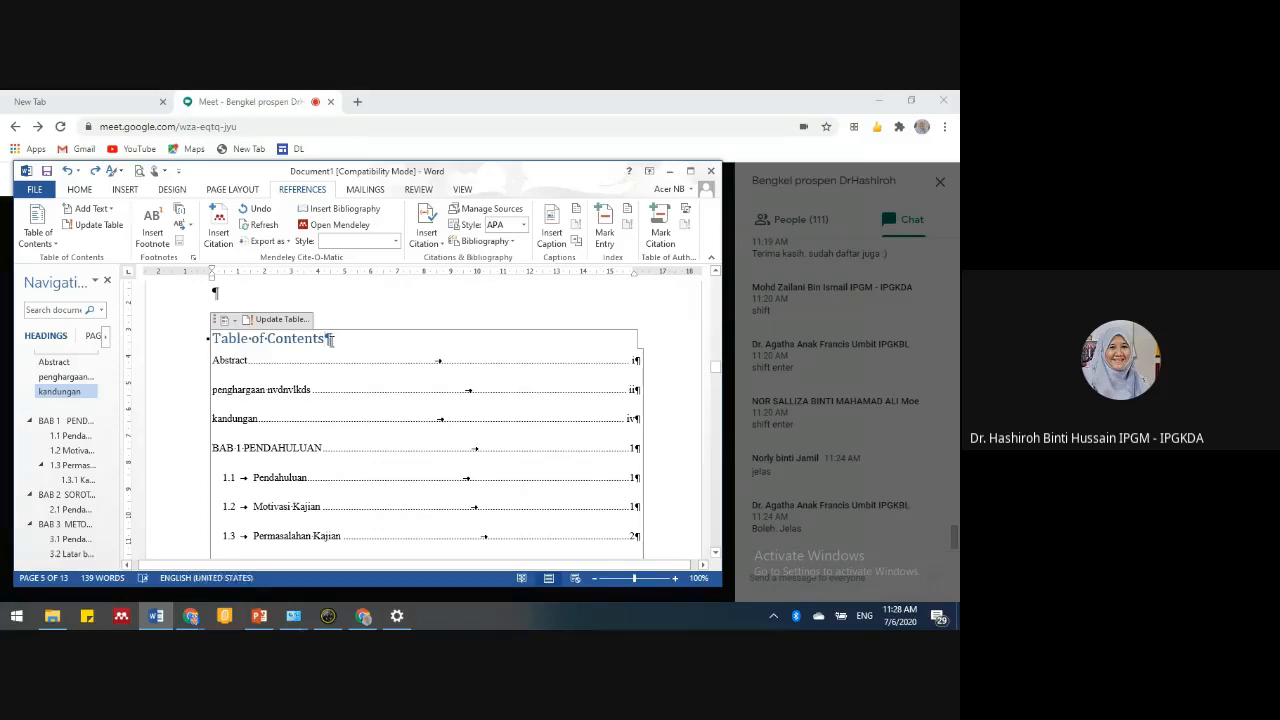
key("BackSpace")
key("BackSpace")
key("BackSpace")
key("BackSpace")
key("BackSpace")
key("BackSpace")
key("BackSpace")
key("BackSpace")
key("BackSpace")
key("BackSpace")
key("BackSpace")
key("BackSpace")
key("BackSpace")
key("BackSpace")
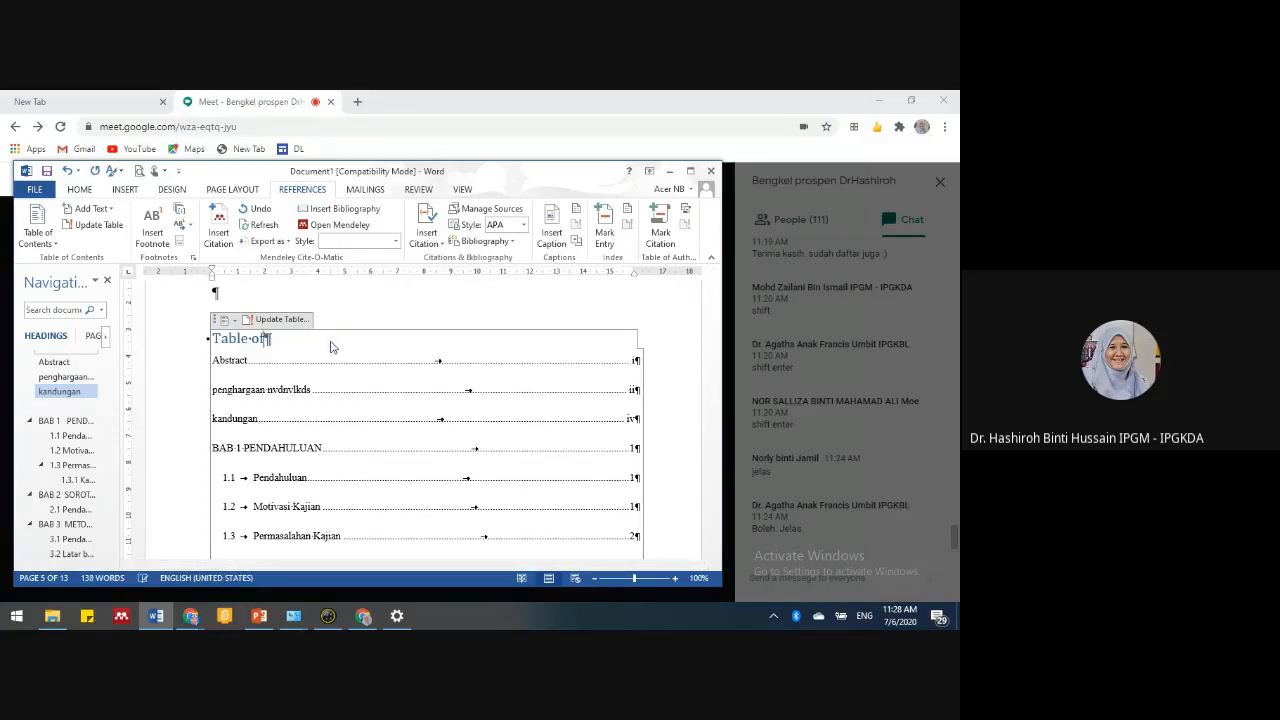
key("BackSpace")
key("BackSpace")
key("BackSpace")
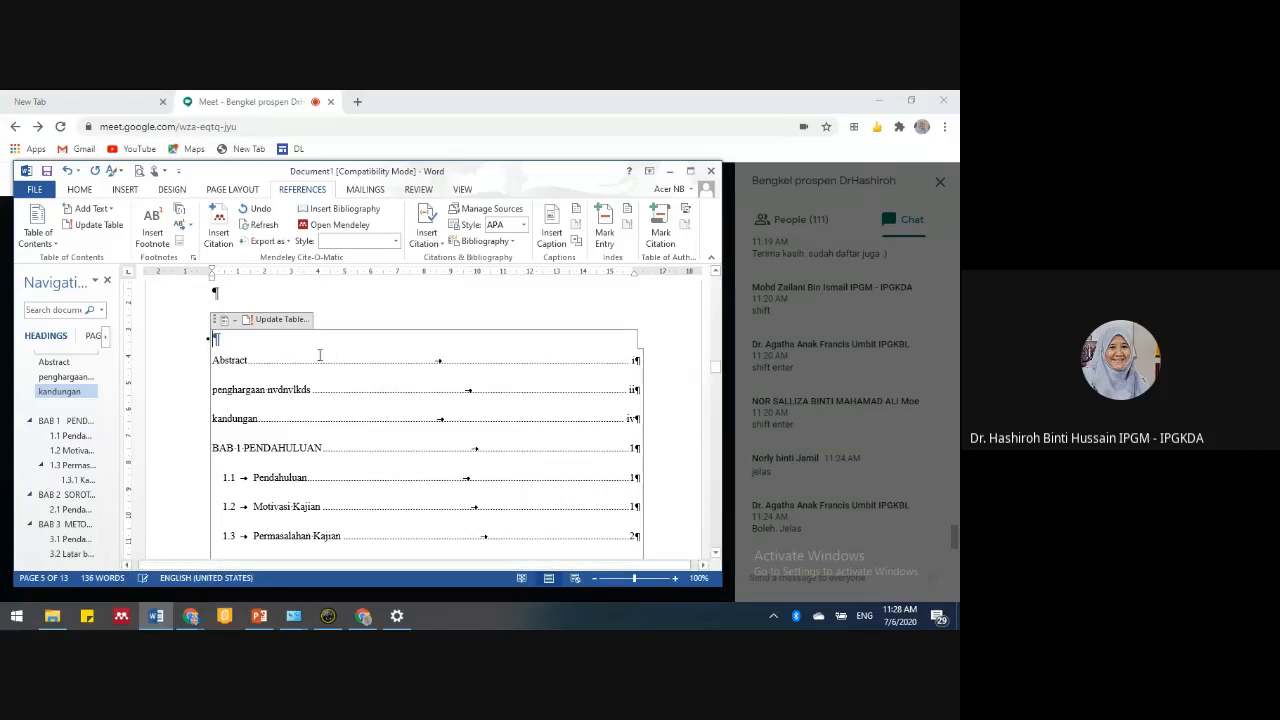
- Remove the blank line between the kandungan heading and the table of contents
left_click(268, 288)
key("Delete")
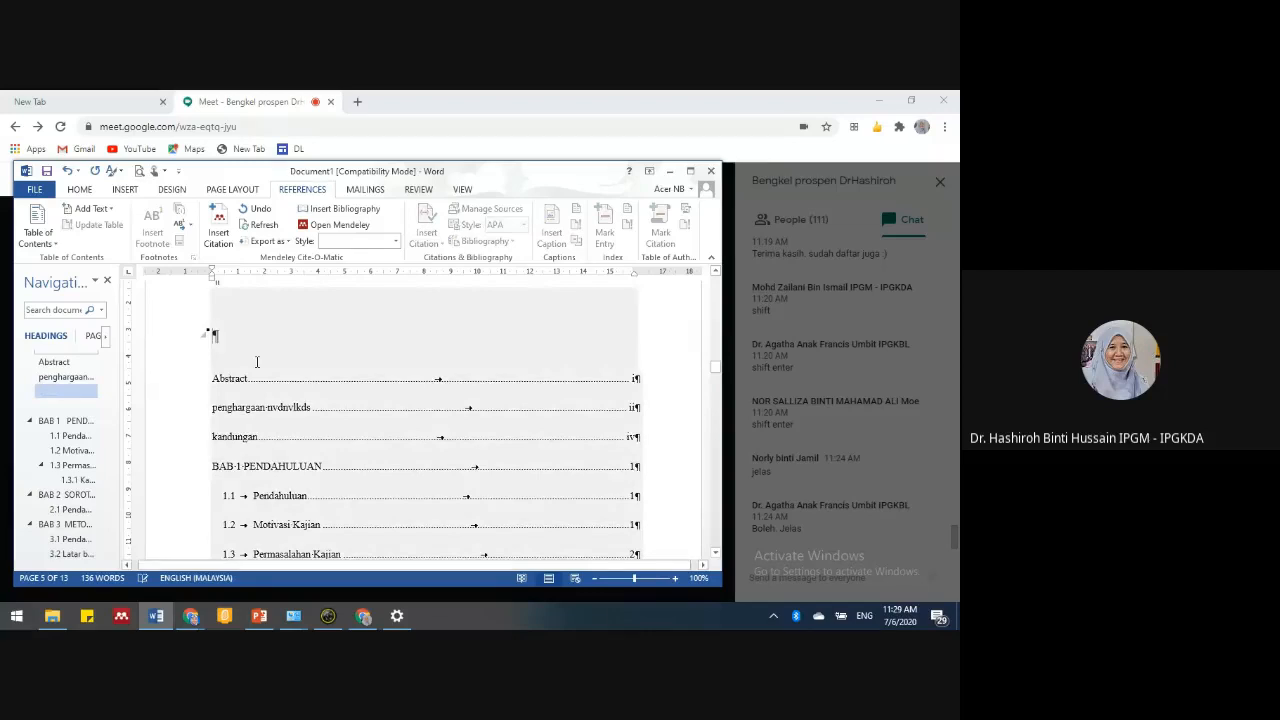
key("Delete")
scroll(236, 364, "up", 1)
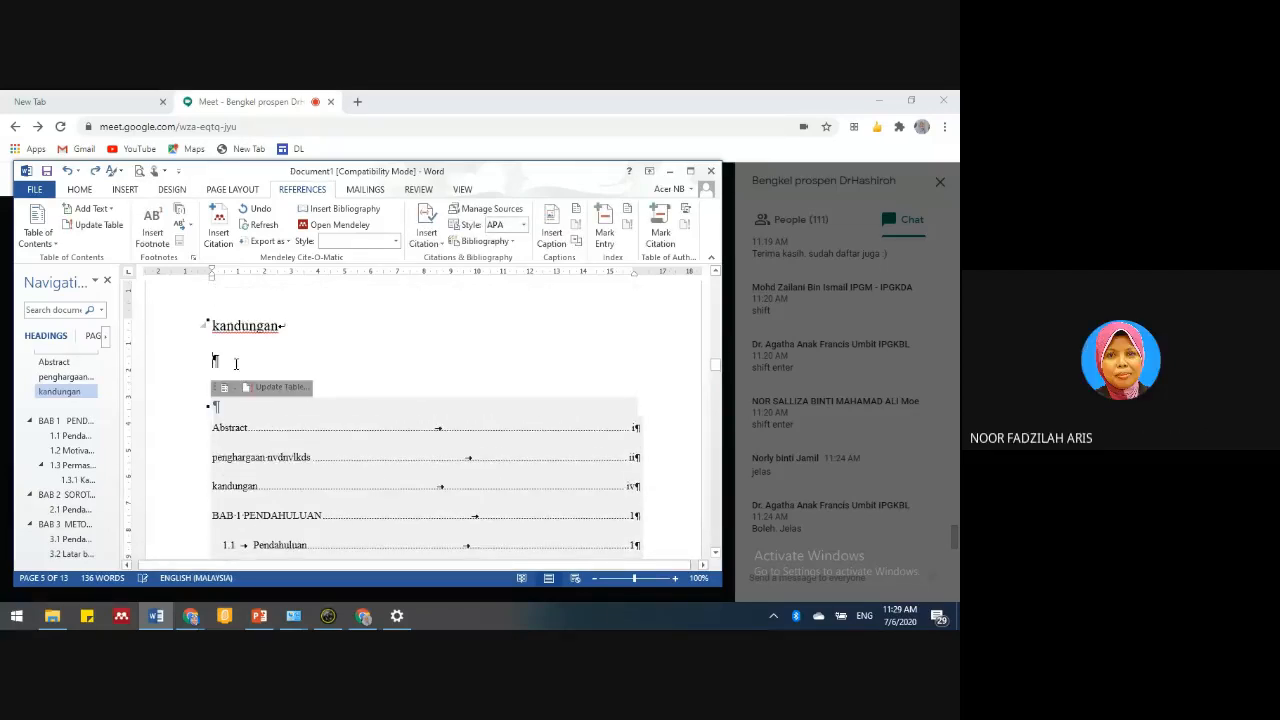
key("Left")
key("Delete")
scroll(351, 340, "down", 1)
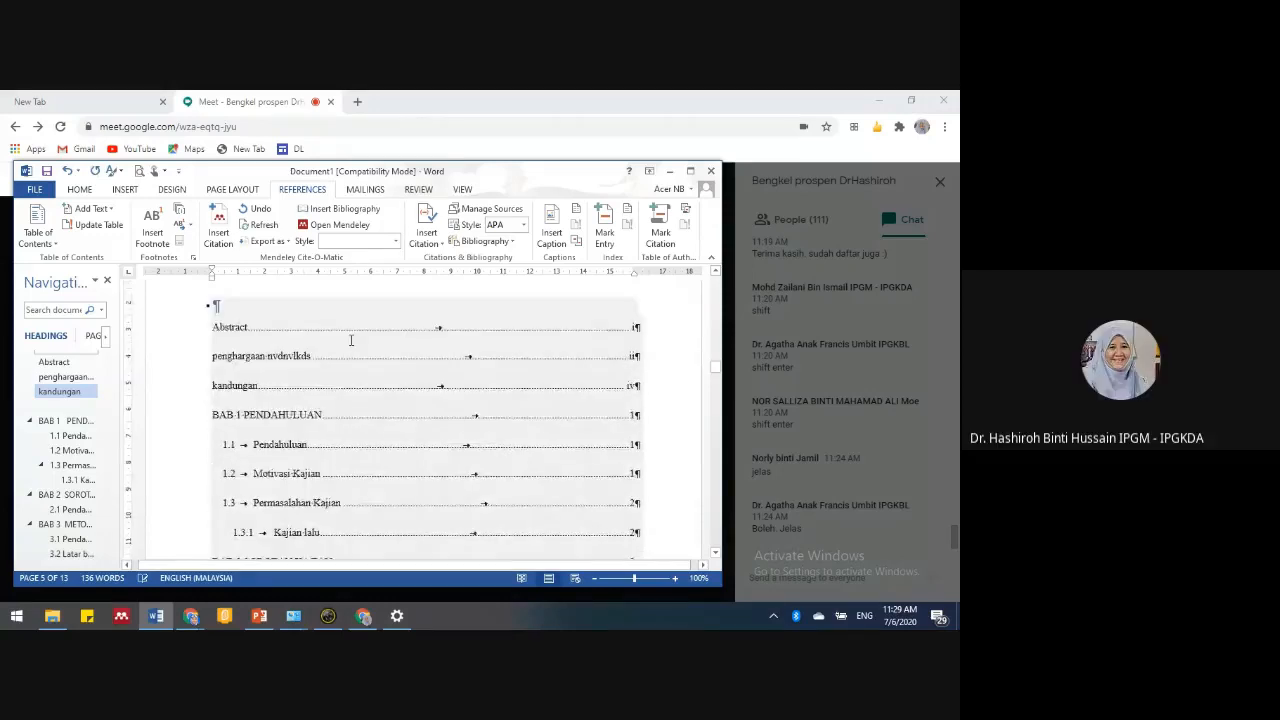
scroll(291, 285, "up", 1)
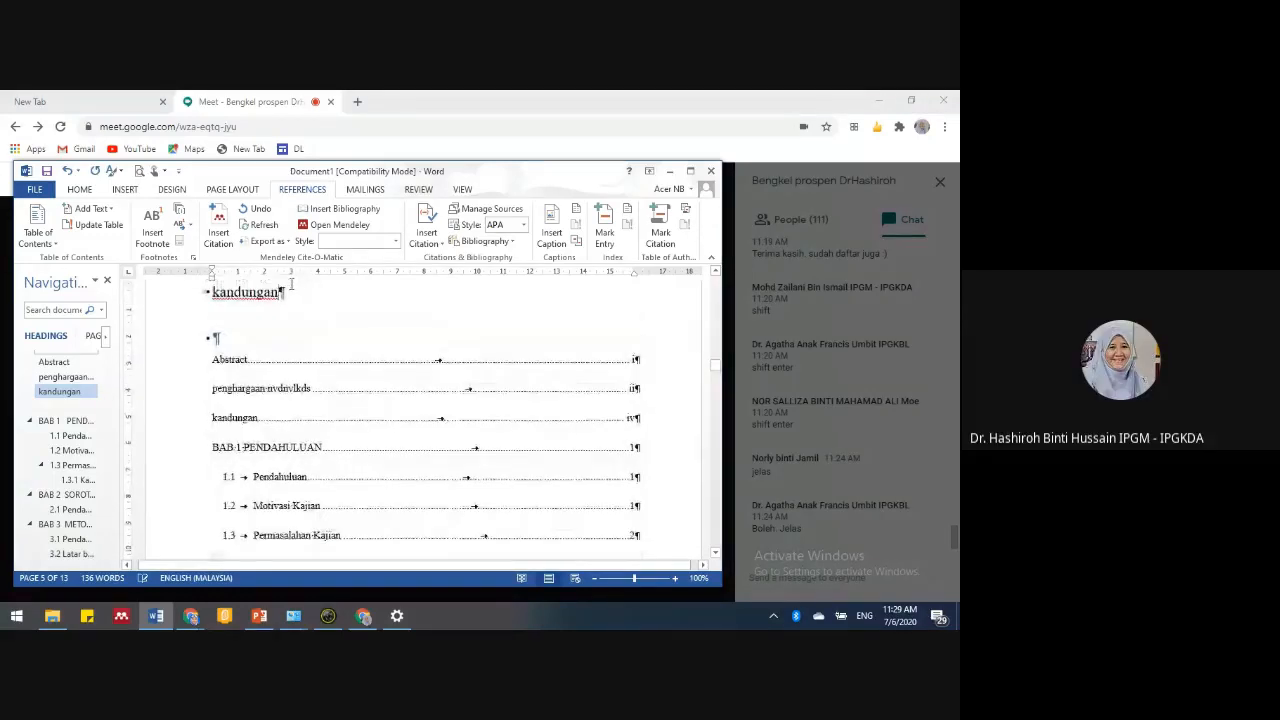
- Change the kandungan heading to Senarai kandungan
left_click(270, 331)
key("Up")
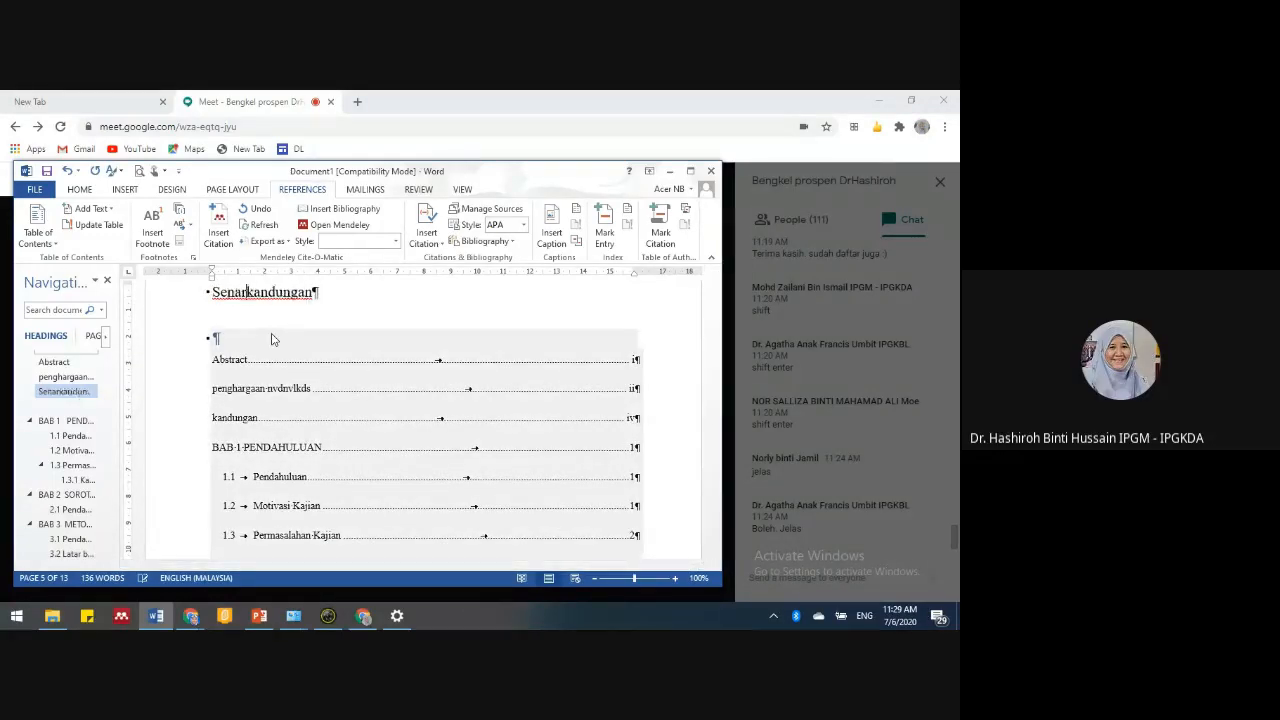
type("Senarai")
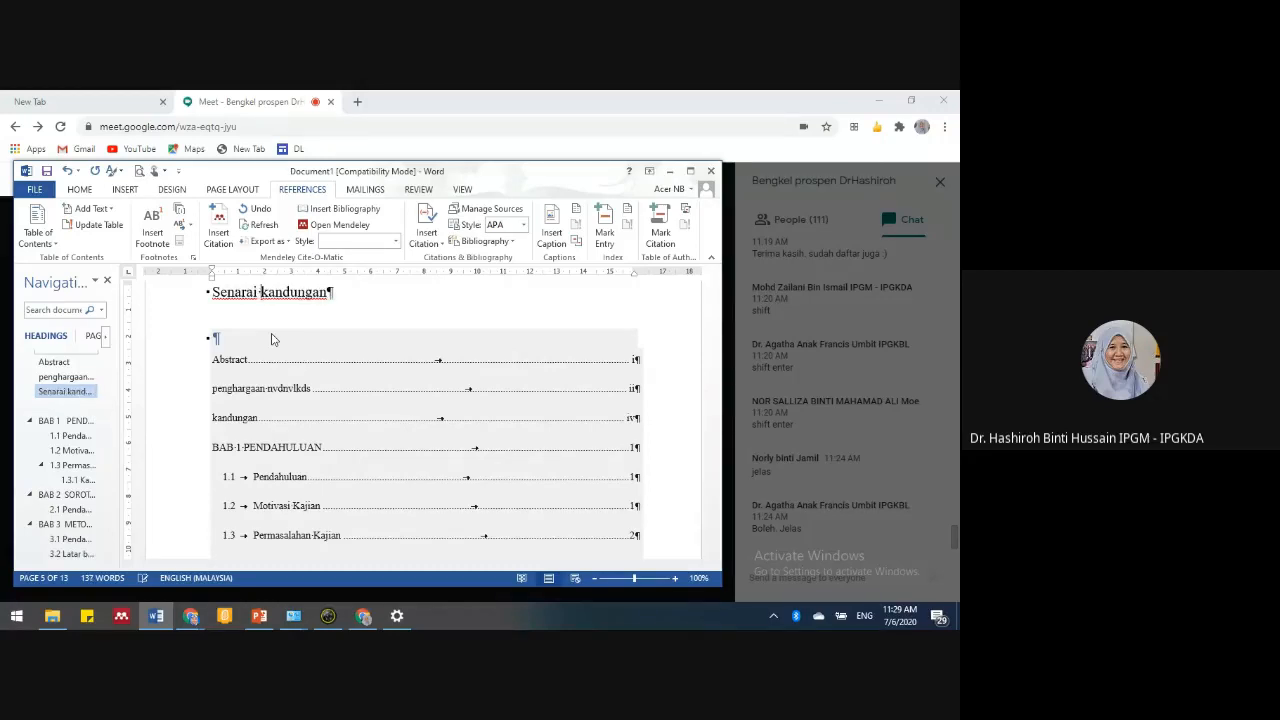
- Update the entire table of contents so it picks up the renamed heading
left_click(325, 388)
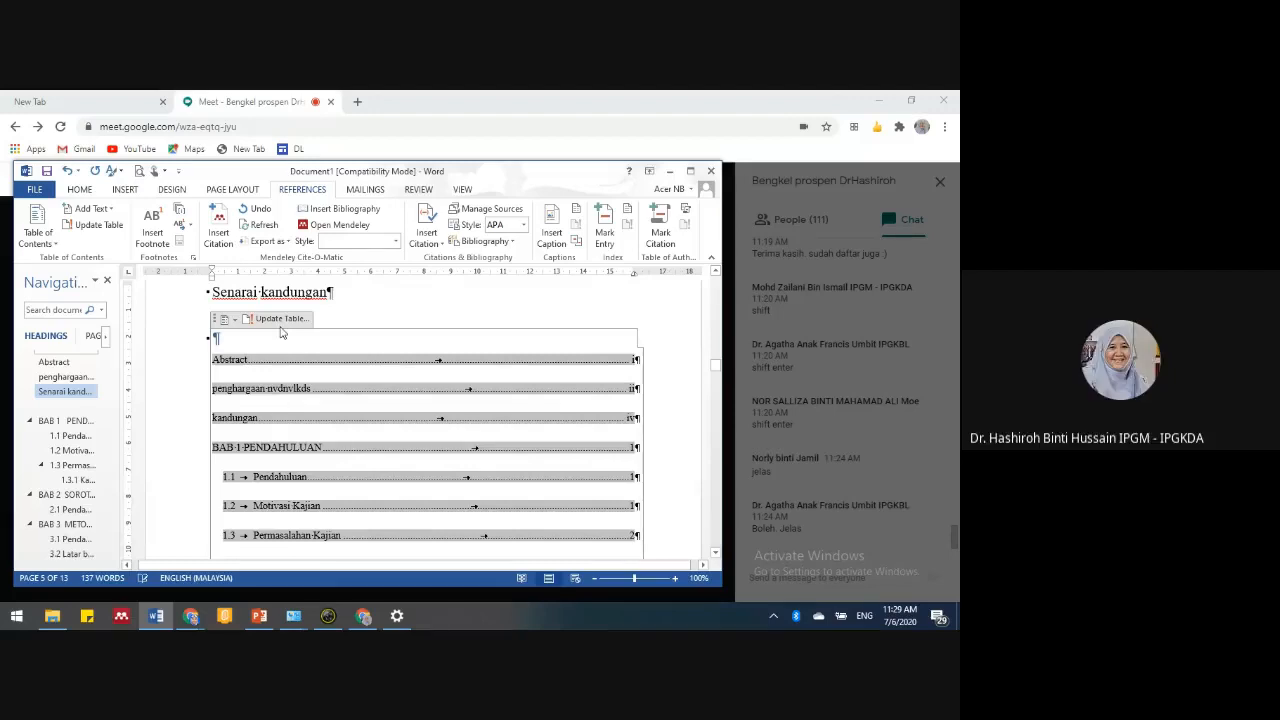
left_click(280, 319)
left_click(525, 322)
left_click(540, 341)
left_click(409, 293)
- Look through the updated table of contents from the Senarai kandungan heading down to the RUJUKAN entry and the paragraphs below it
scroll(374, 440, "down", 2)
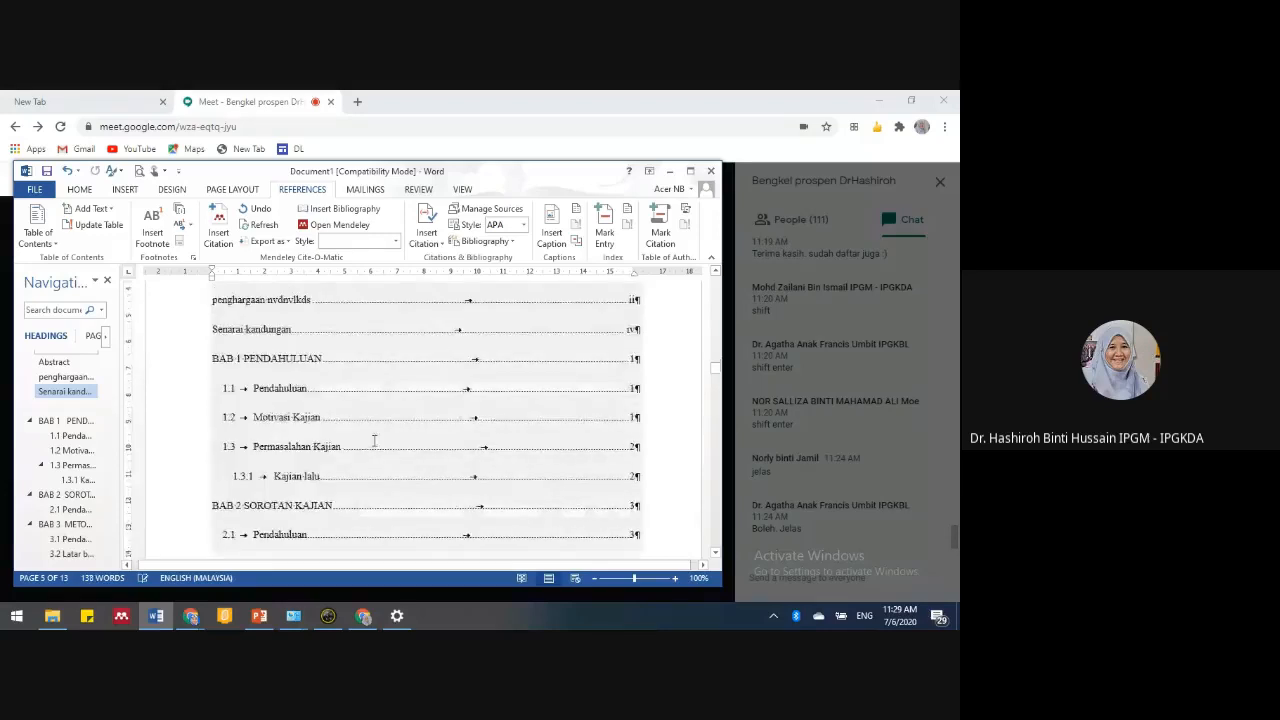
scroll(421, 416, "up", 3)
scroll(450, 460, "down", 2)
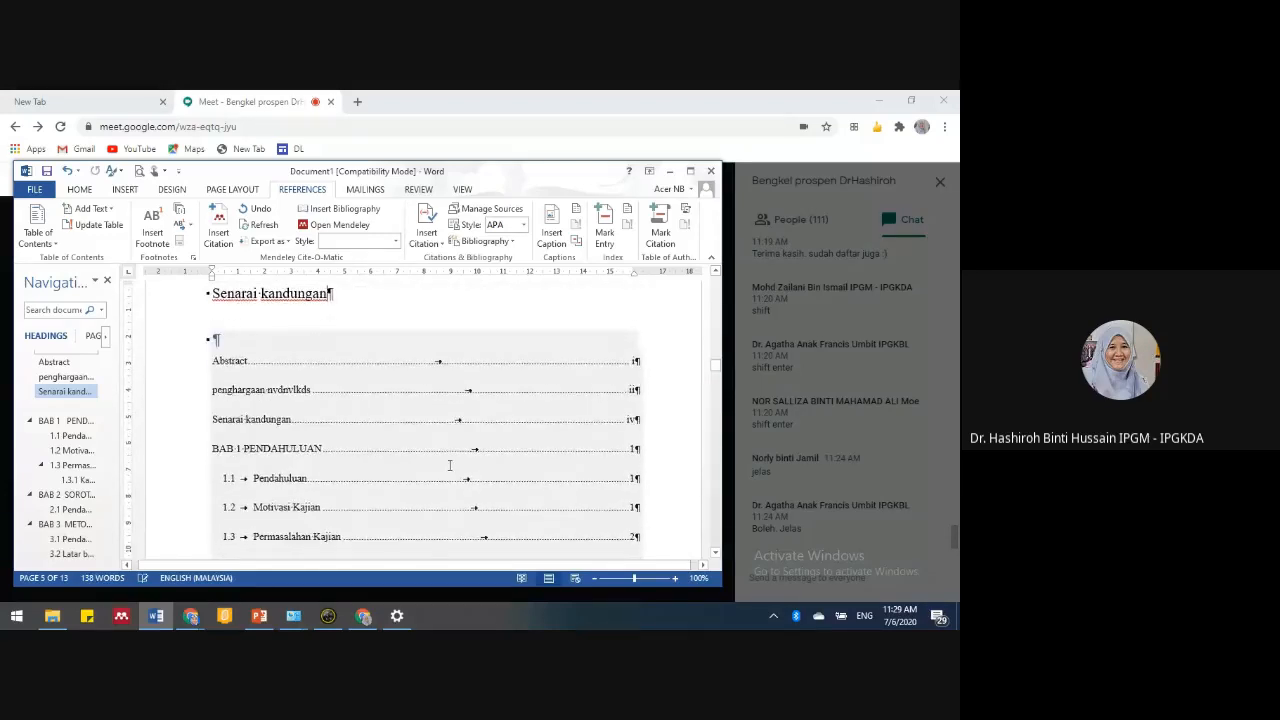
scroll(456, 459, "down", 8)
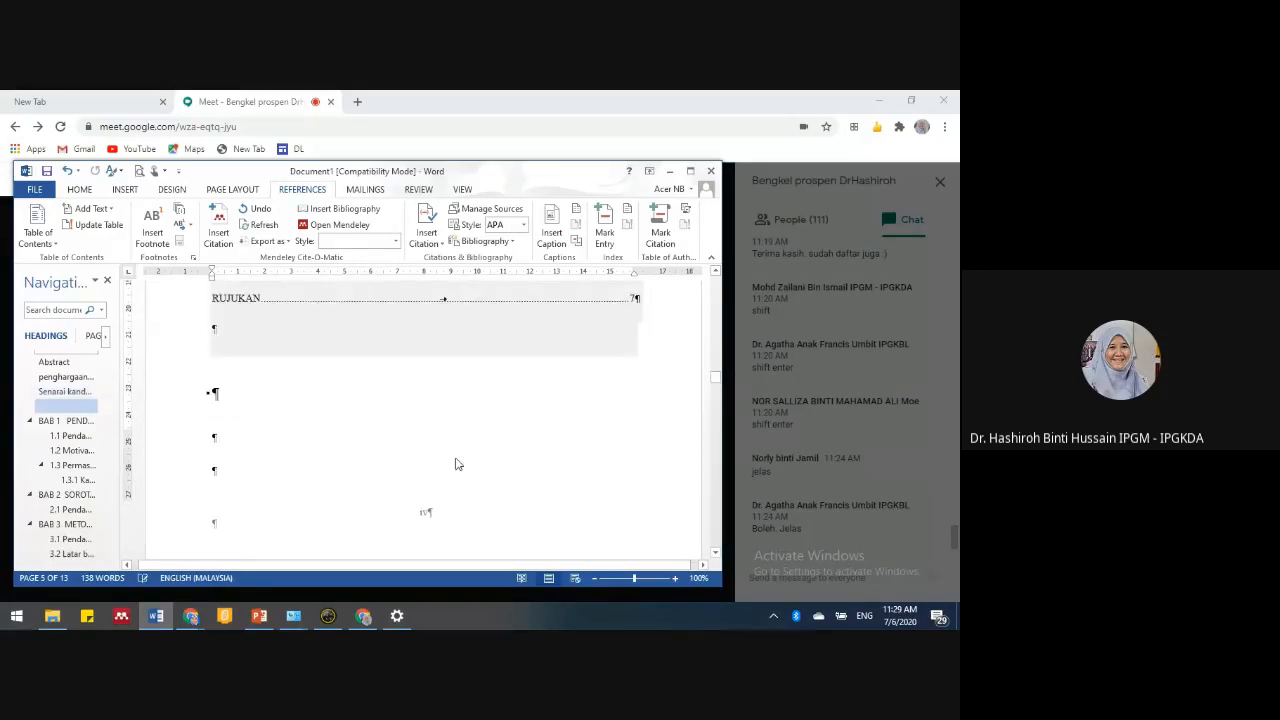
scroll(320, 438, "up", 2)
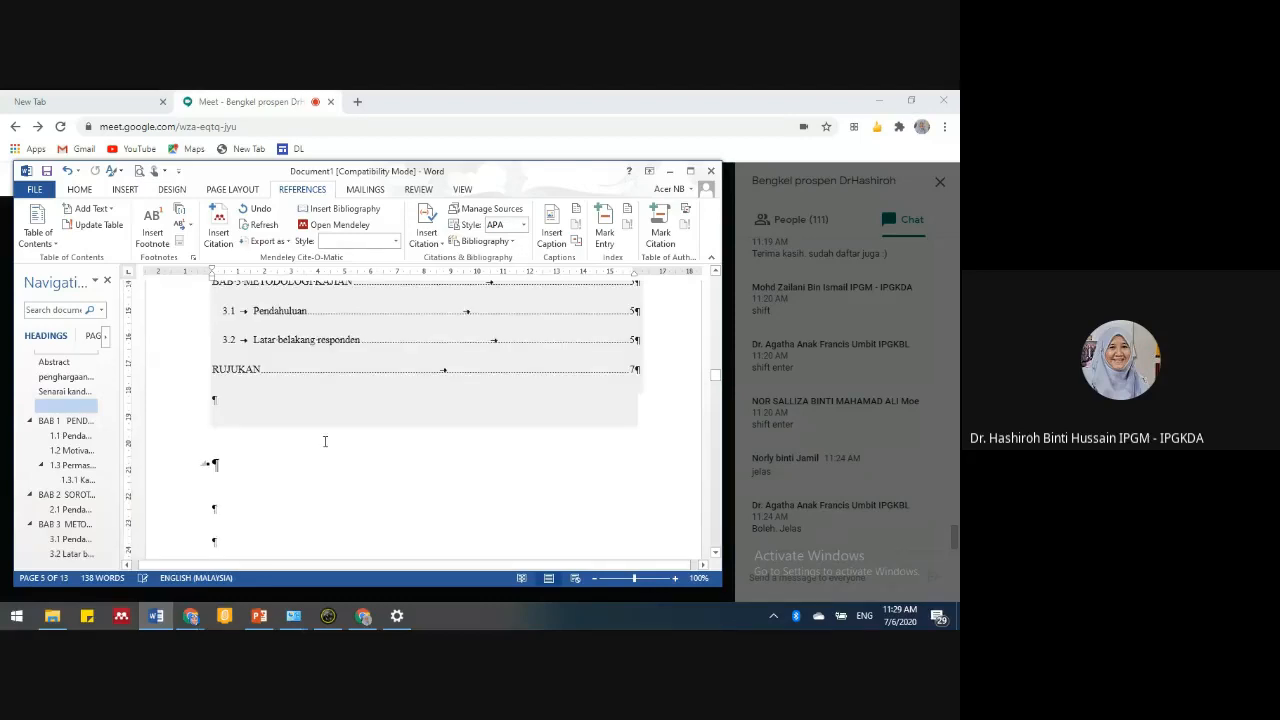
scroll(325, 438, "up", 8)
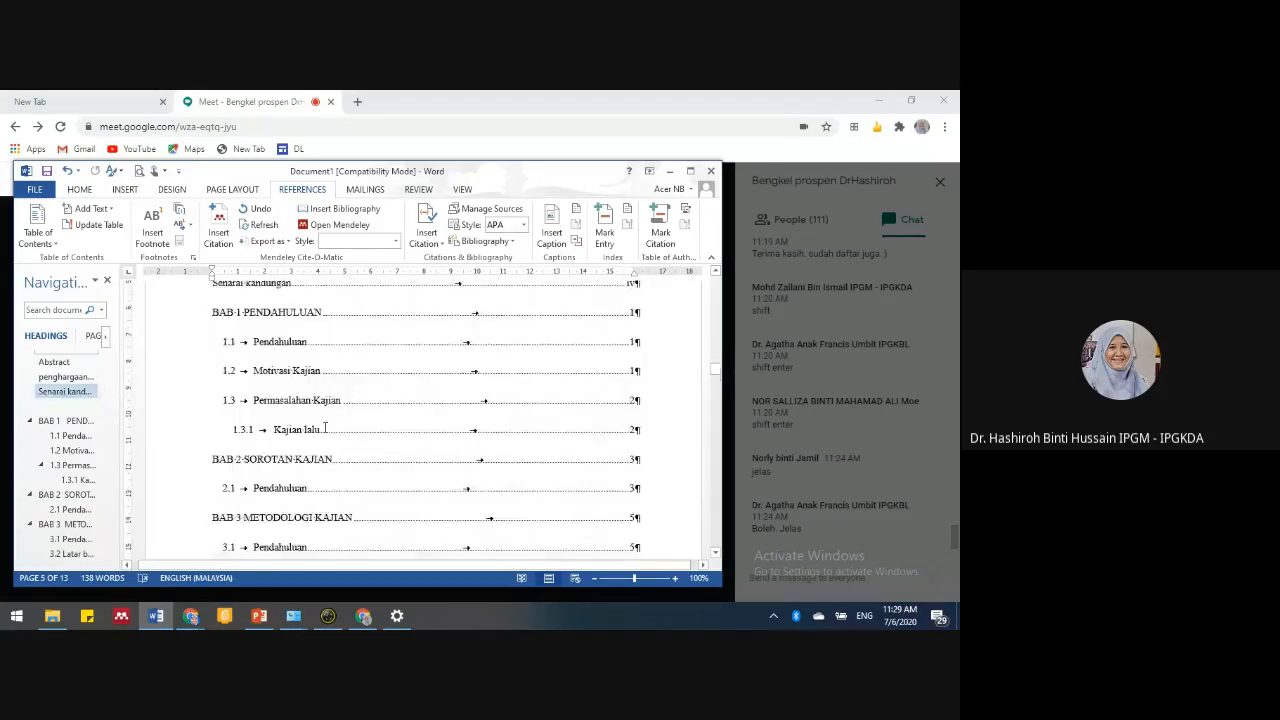
scroll(325, 428, "up", 3)
scroll(323, 423, "down", 1)
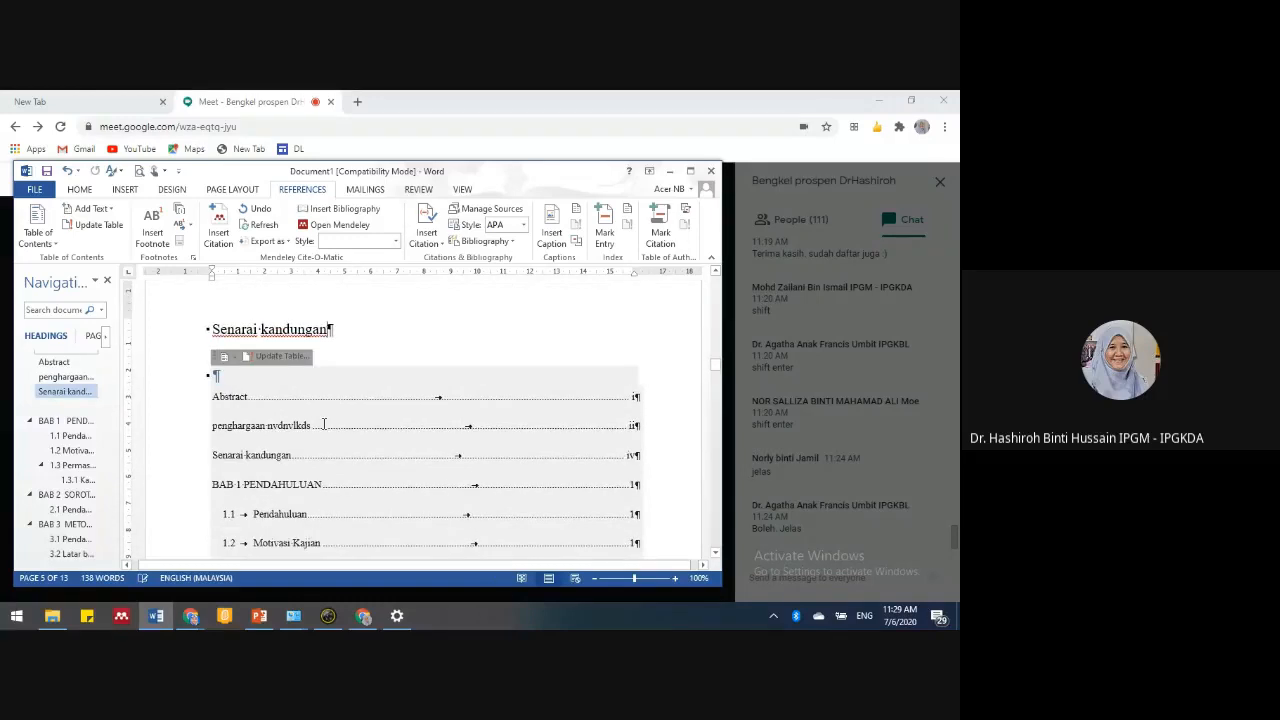
- Apply the Normal style to the empty heading paragraph directly below the table of contents
scroll(323, 423, "down", 8)
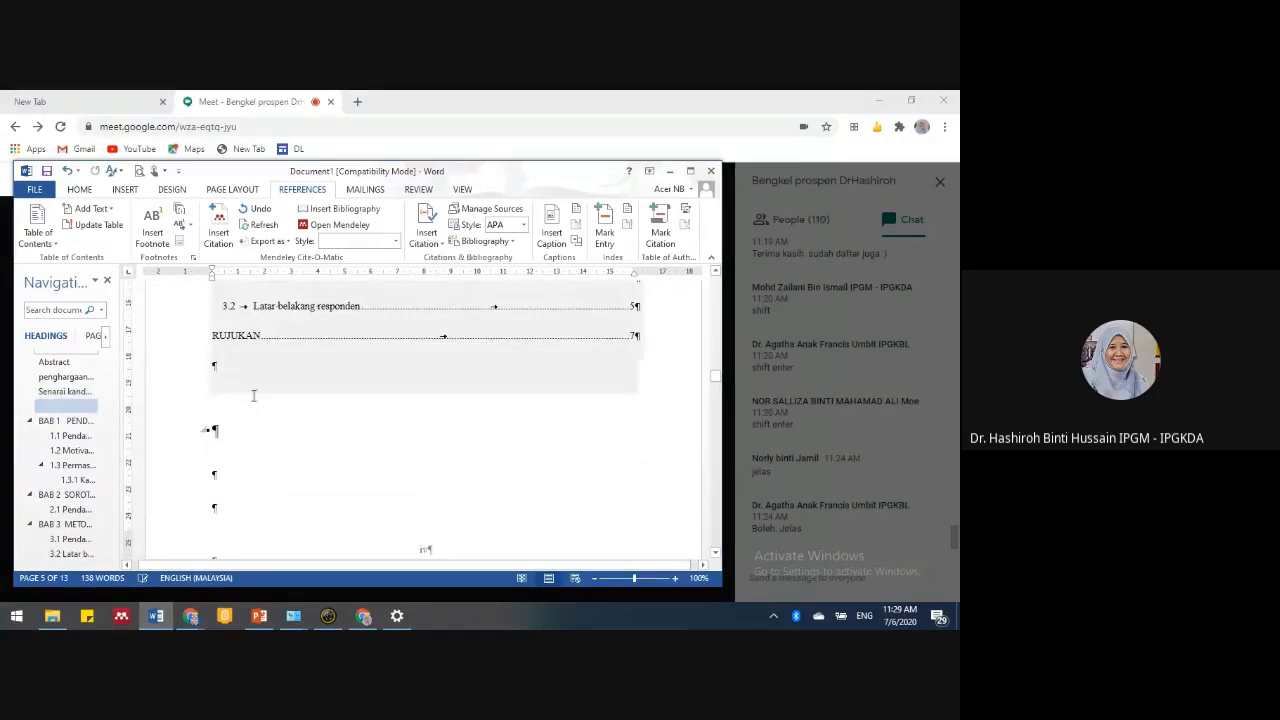
left_click(248, 370)
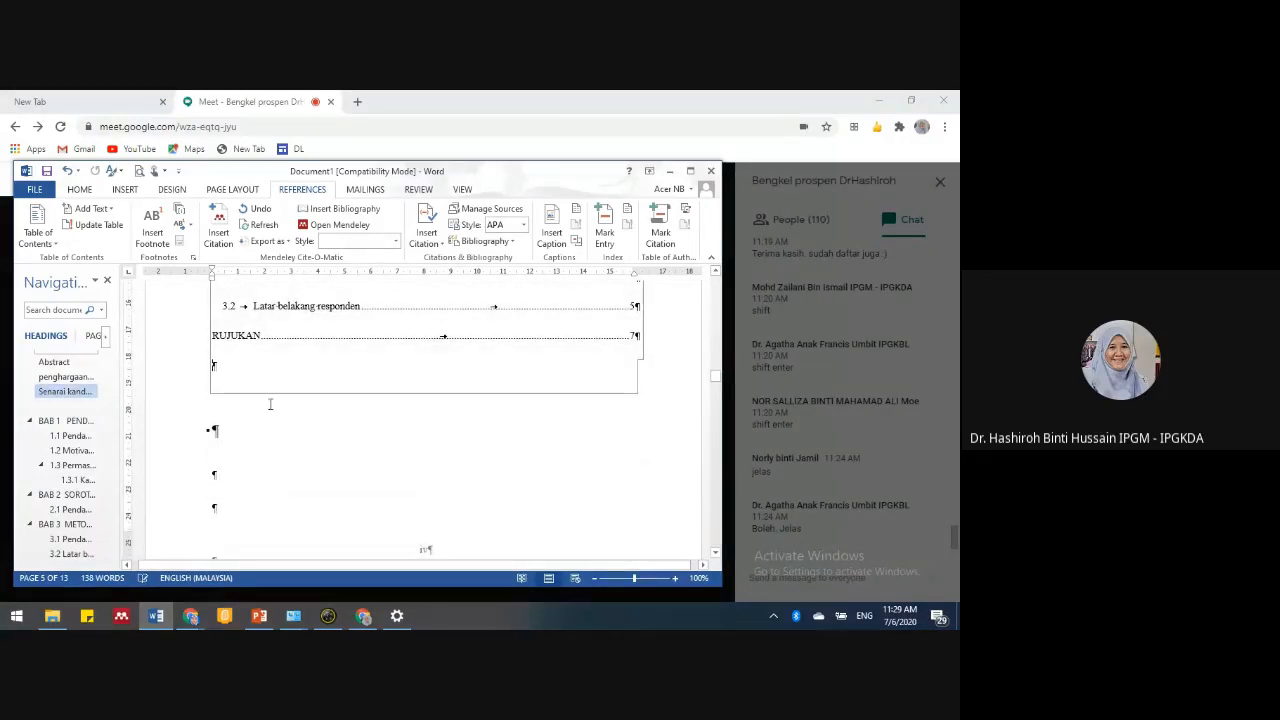
left_click(224, 433)
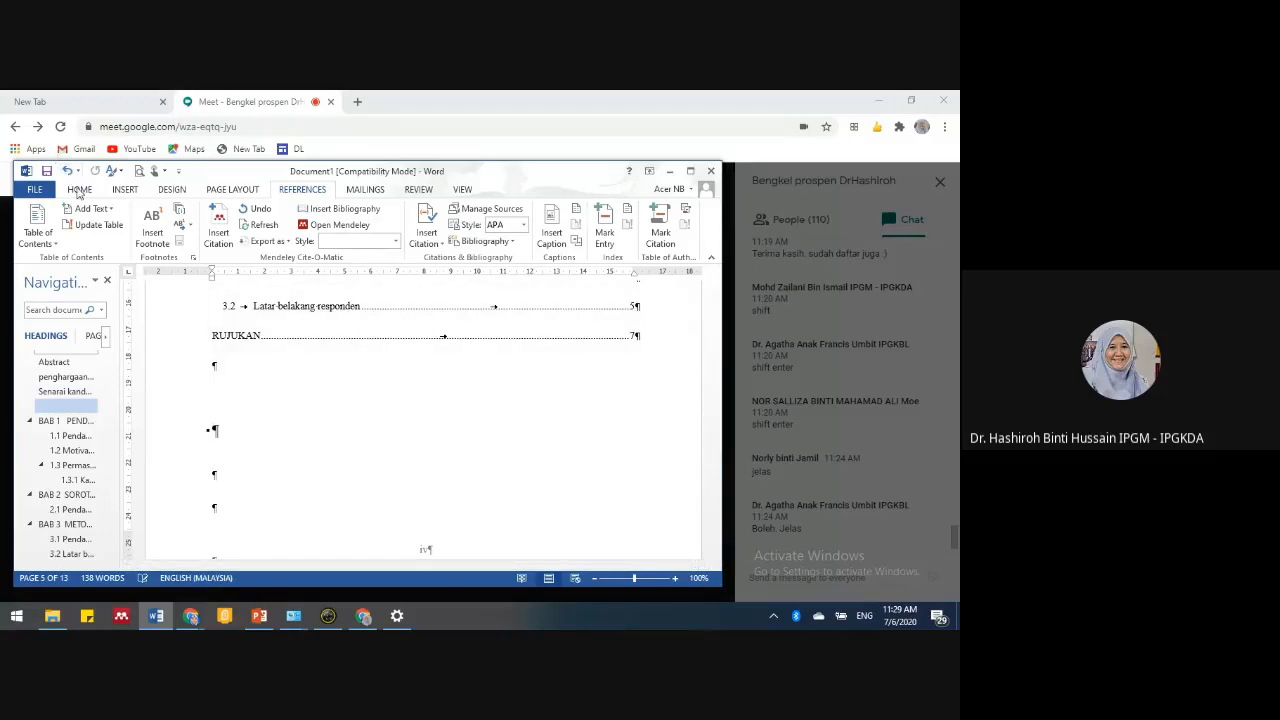
left_click(79, 189)
left_click(539, 222)
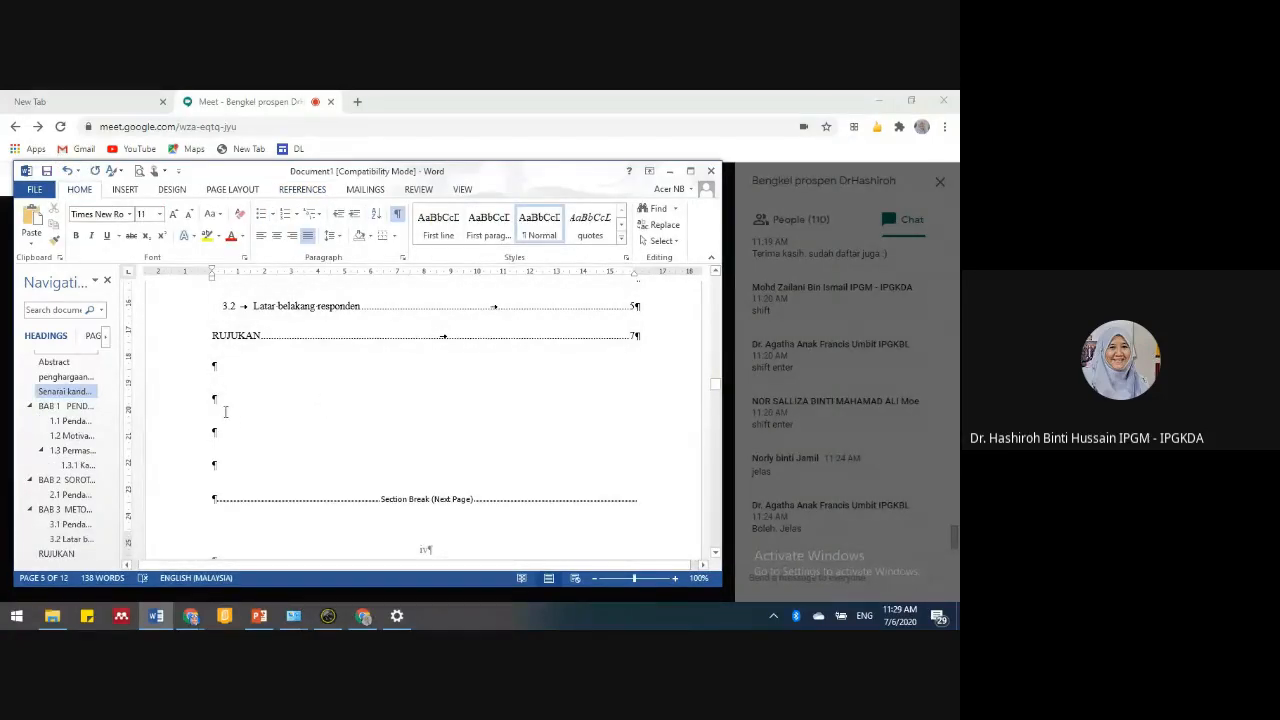
scroll(330, 445, "up", 2)
scroll(324, 445, "up", 3)
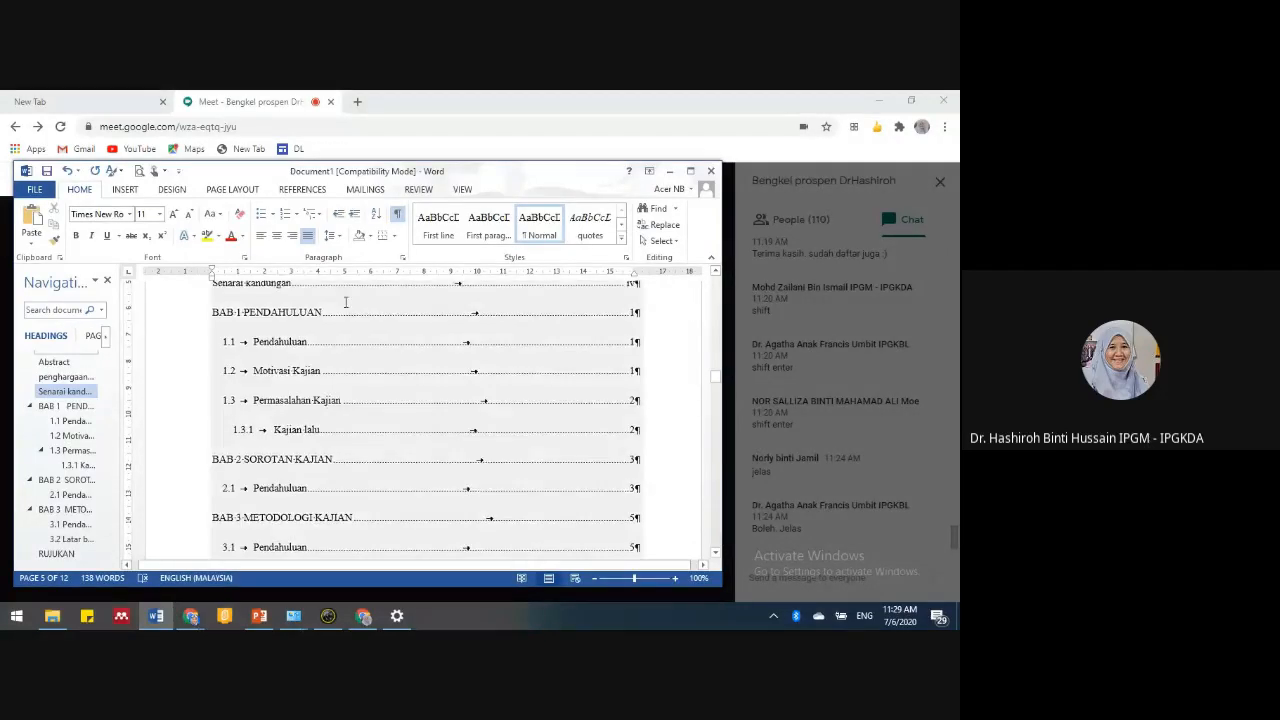
scroll(287, 418, "up", 1)
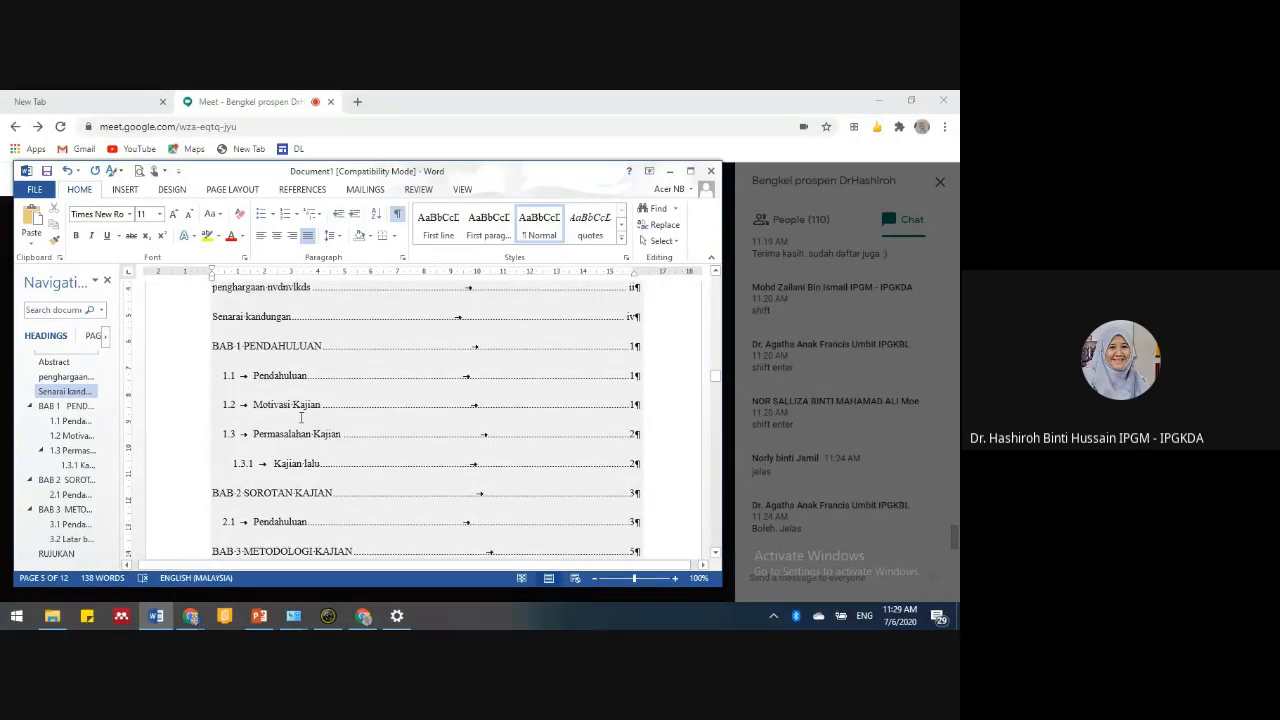
scroll(300, 425, "down", 6)
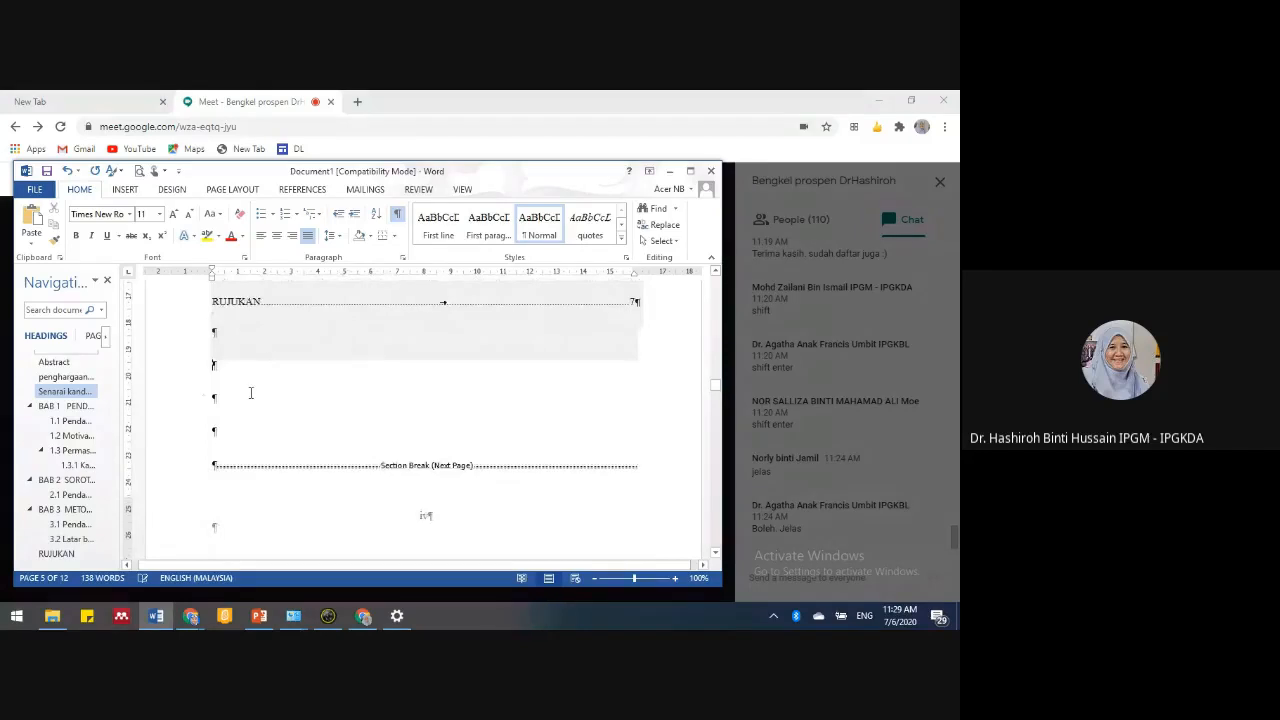
- Try the Normal style on the empty title paragraph at the start of the table of contents and undo it
scroll(280, 408, "up", 3)
scroll(284, 410, "up", 5)
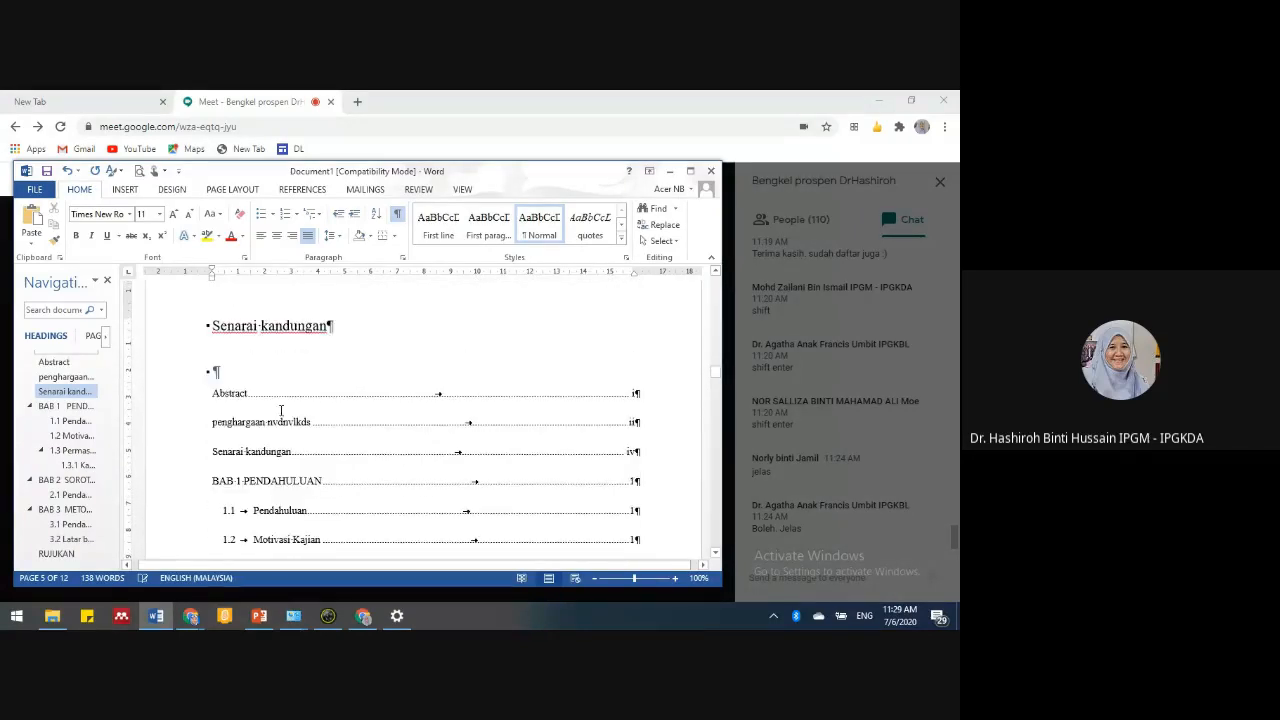
left_click(216, 372)
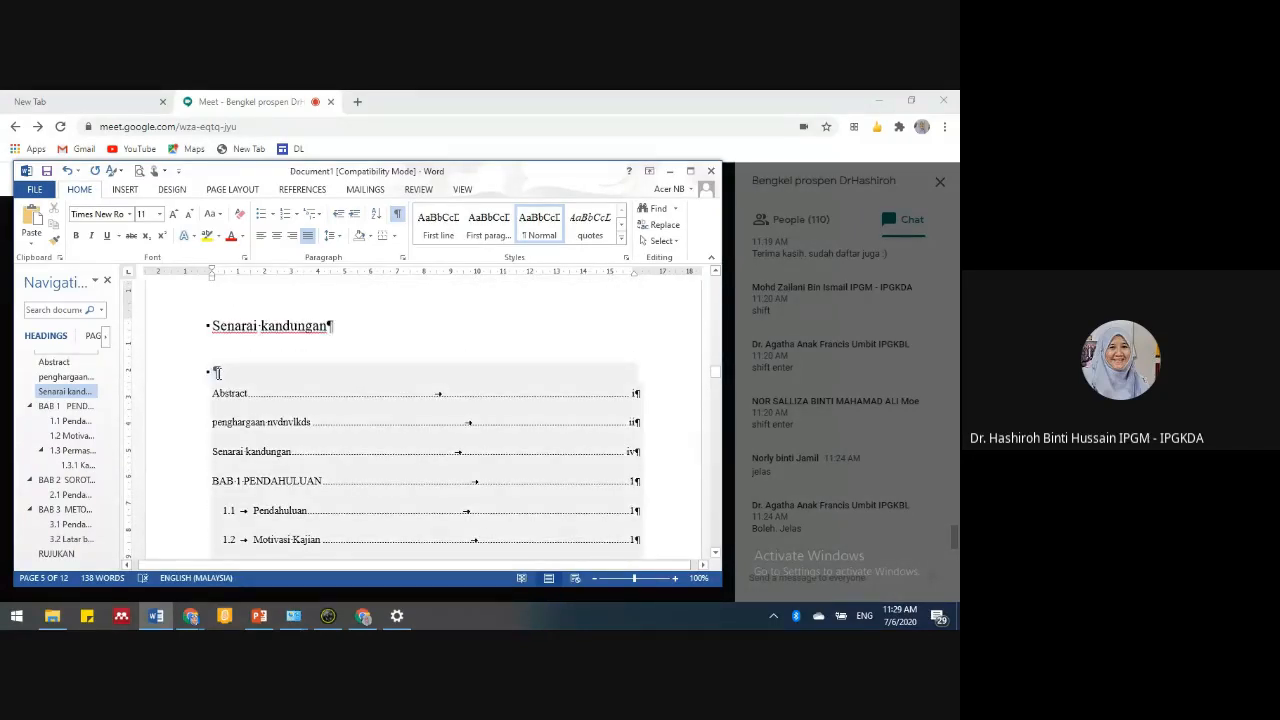
left_click(244, 372)
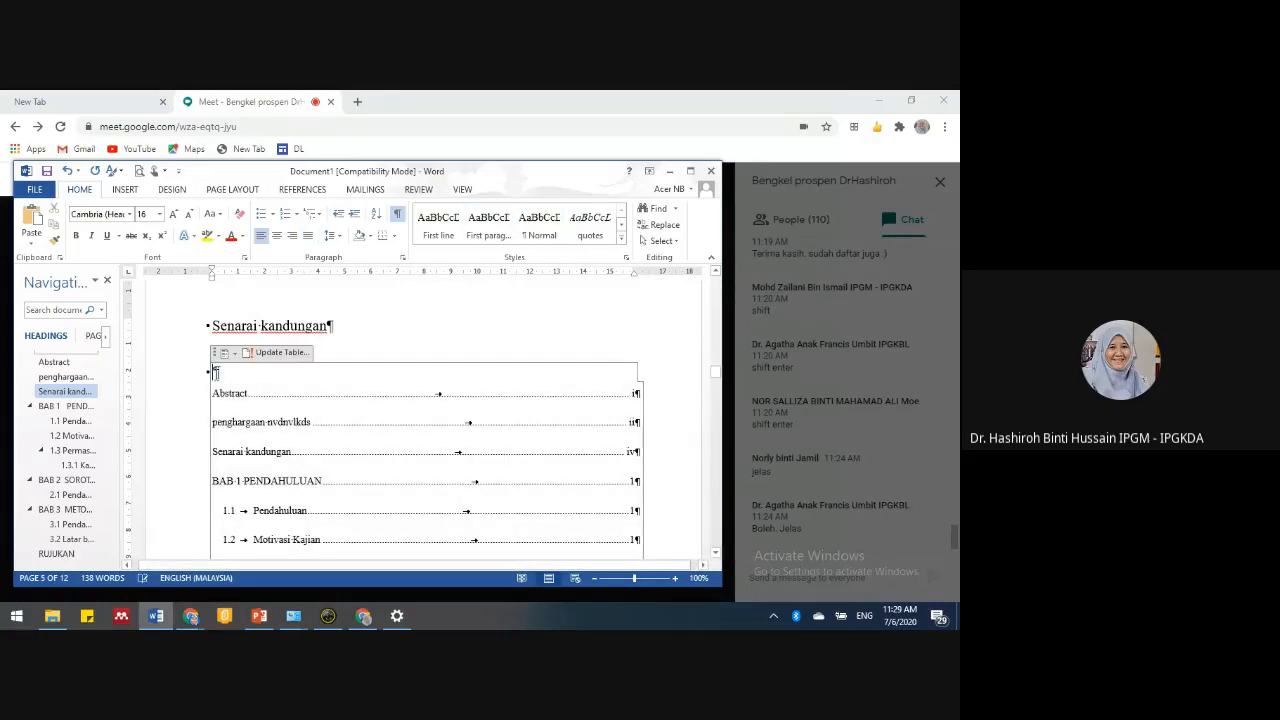
left_click(550, 236)
left_click(550, 236)
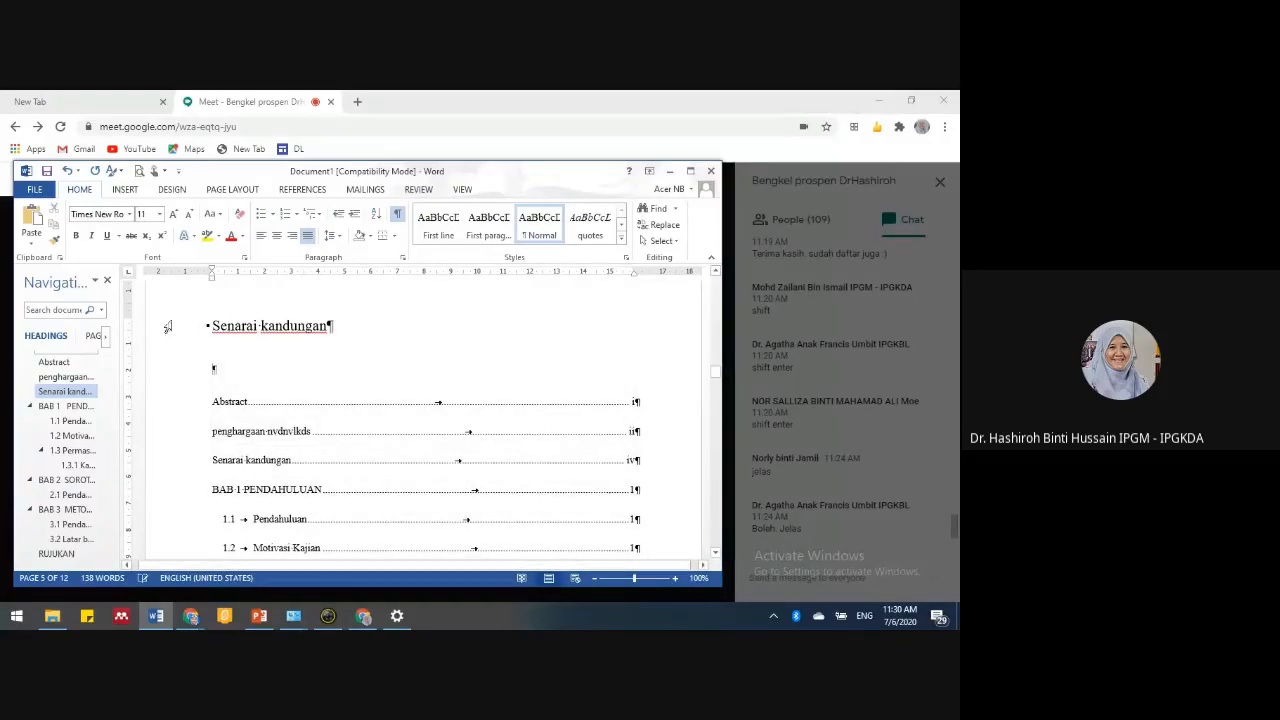
scroll(400, 443, "down", 2)
left_click(68, 172)
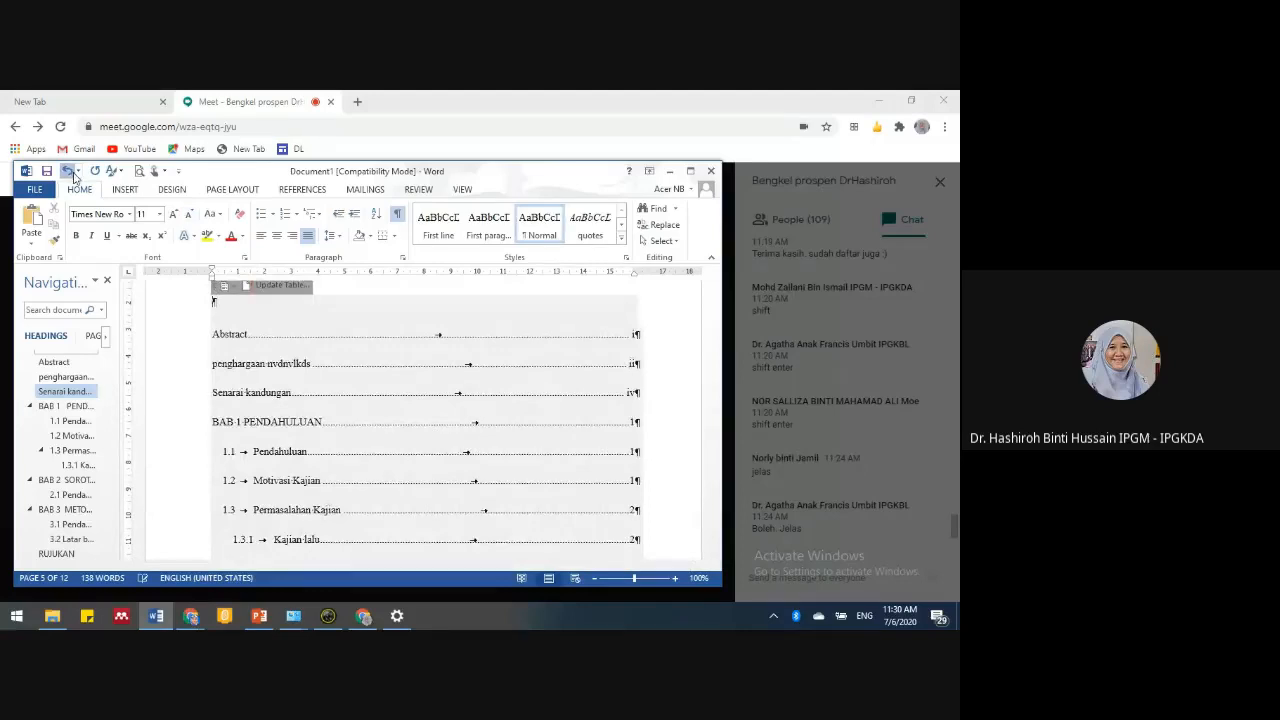
- Add the text Senarai Jadual followed by a line break in the second empty paragraph below the table of contents
scroll(613, 517, "down", 4)
scroll(613, 517, "down", 6)
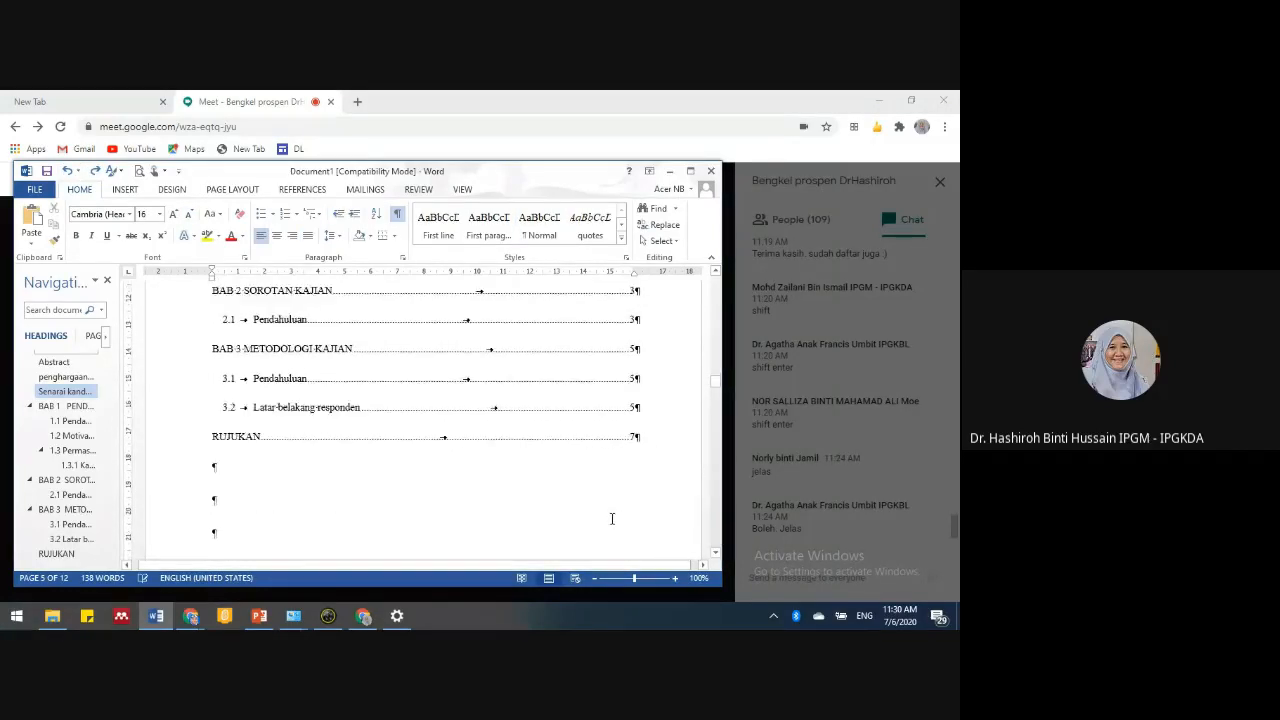
left_click(208, 391)
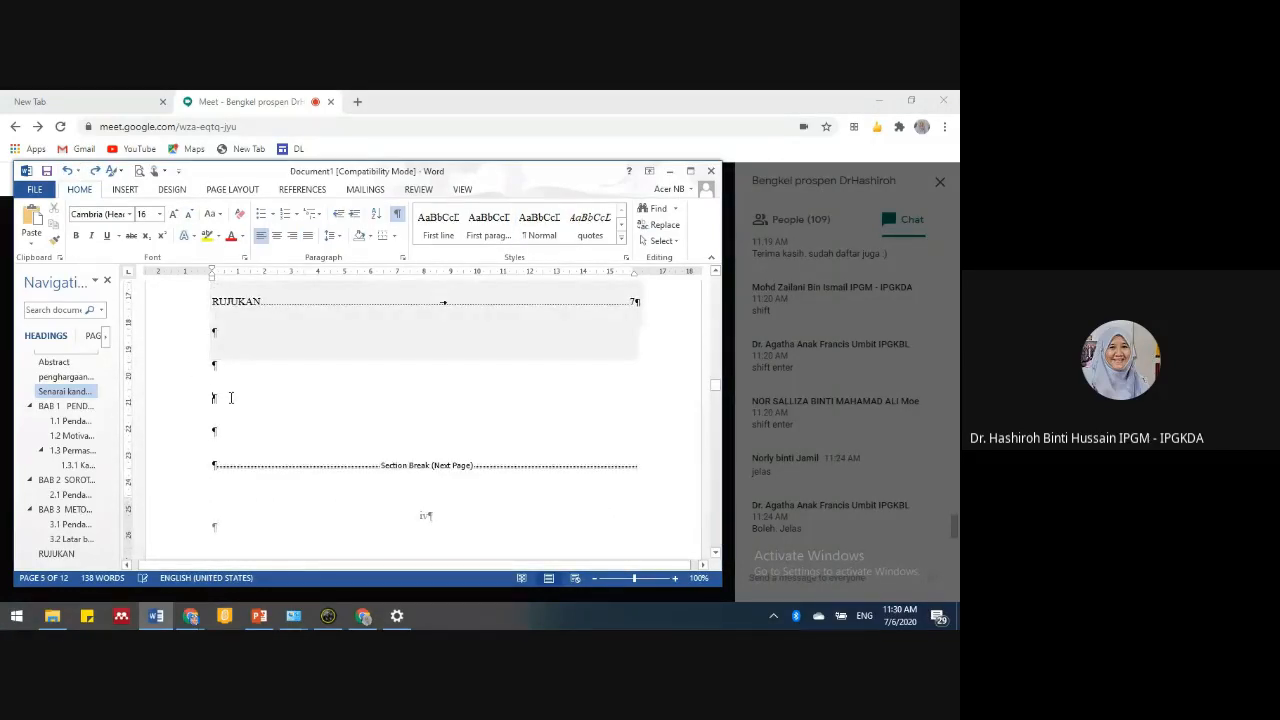
scroll(262, 437, "down", 1)
scroll(241, 424, "up", 2)
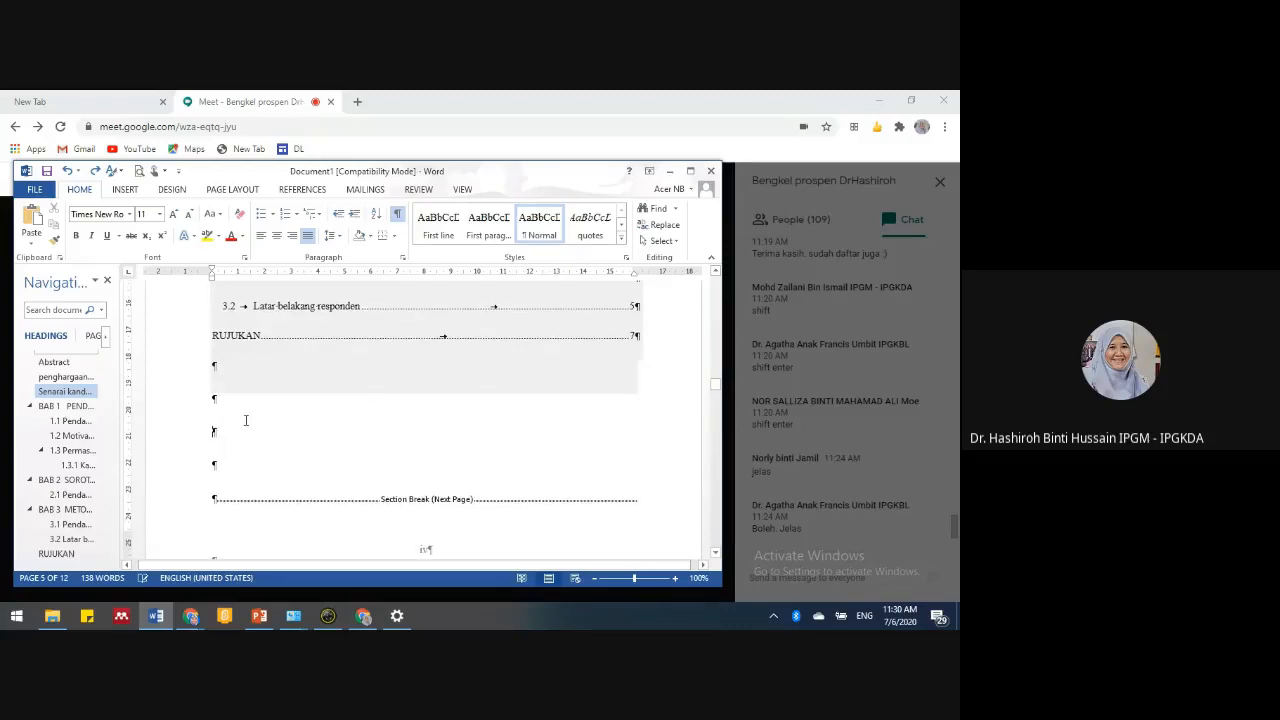
scroll(270, 440, "up", 4)
left_click(64, 392)
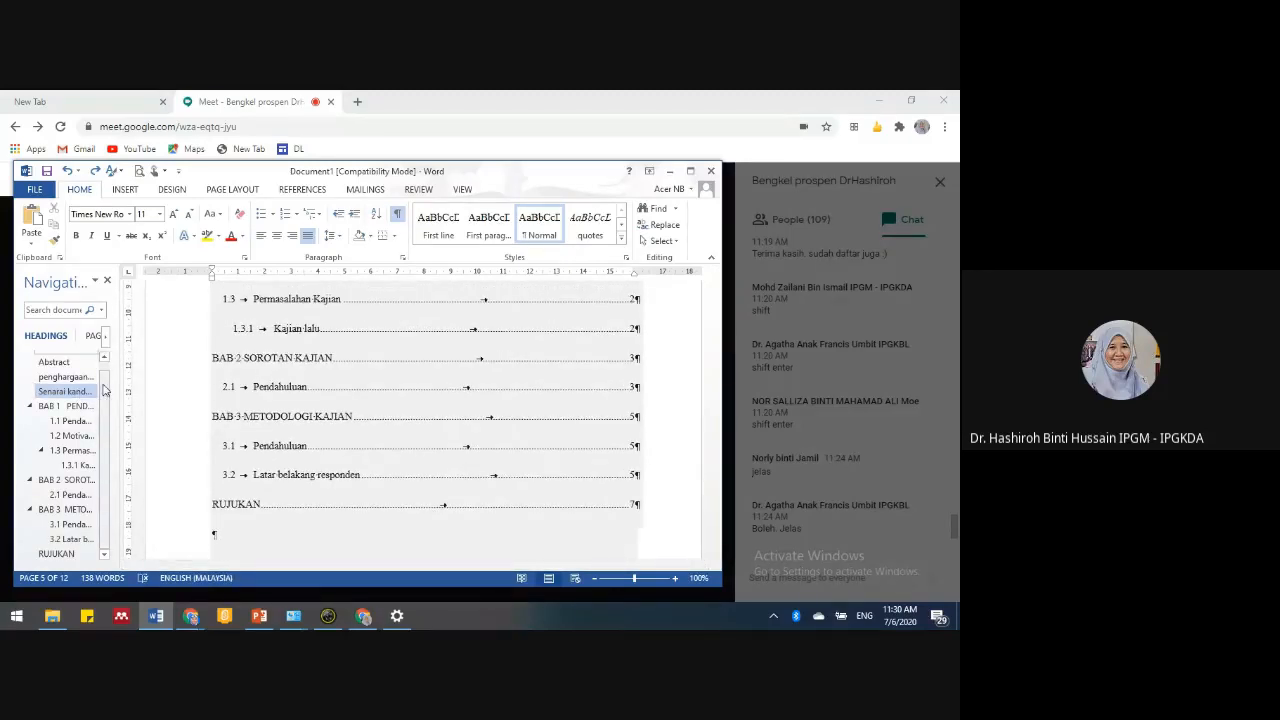
scroll(283, 517, "down", 1)
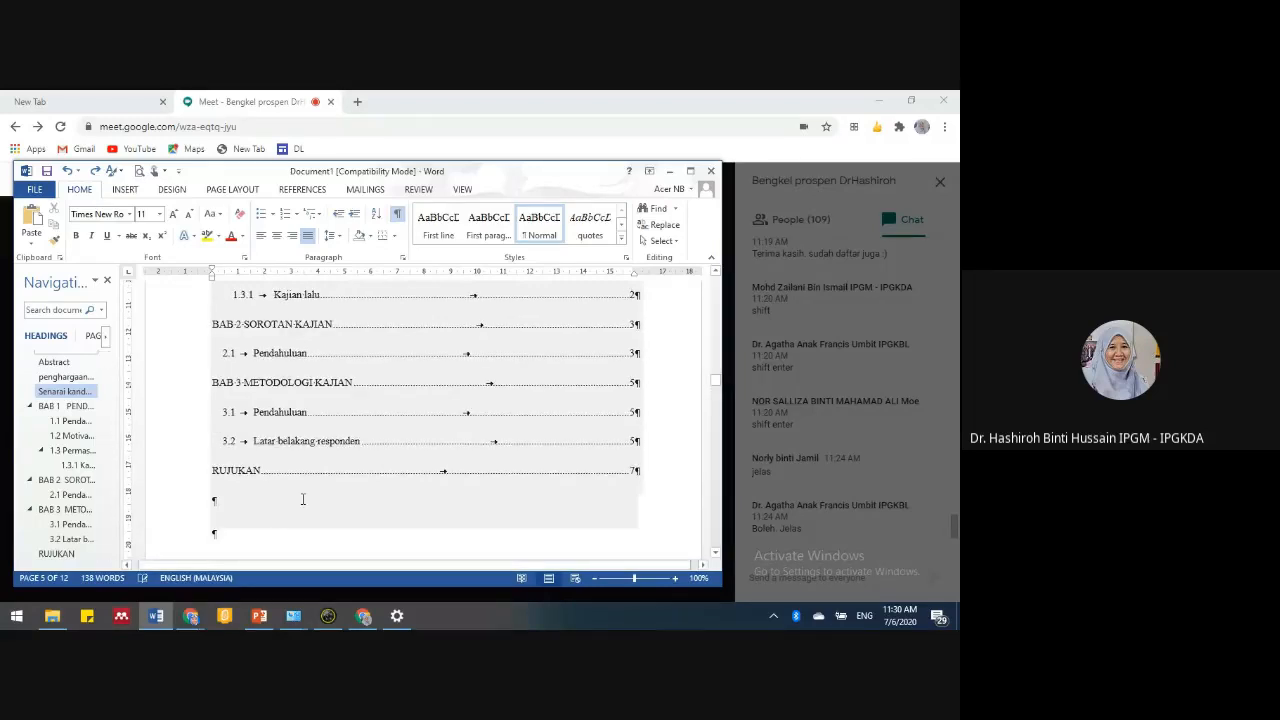
scroll(303, 499, "down", 3)
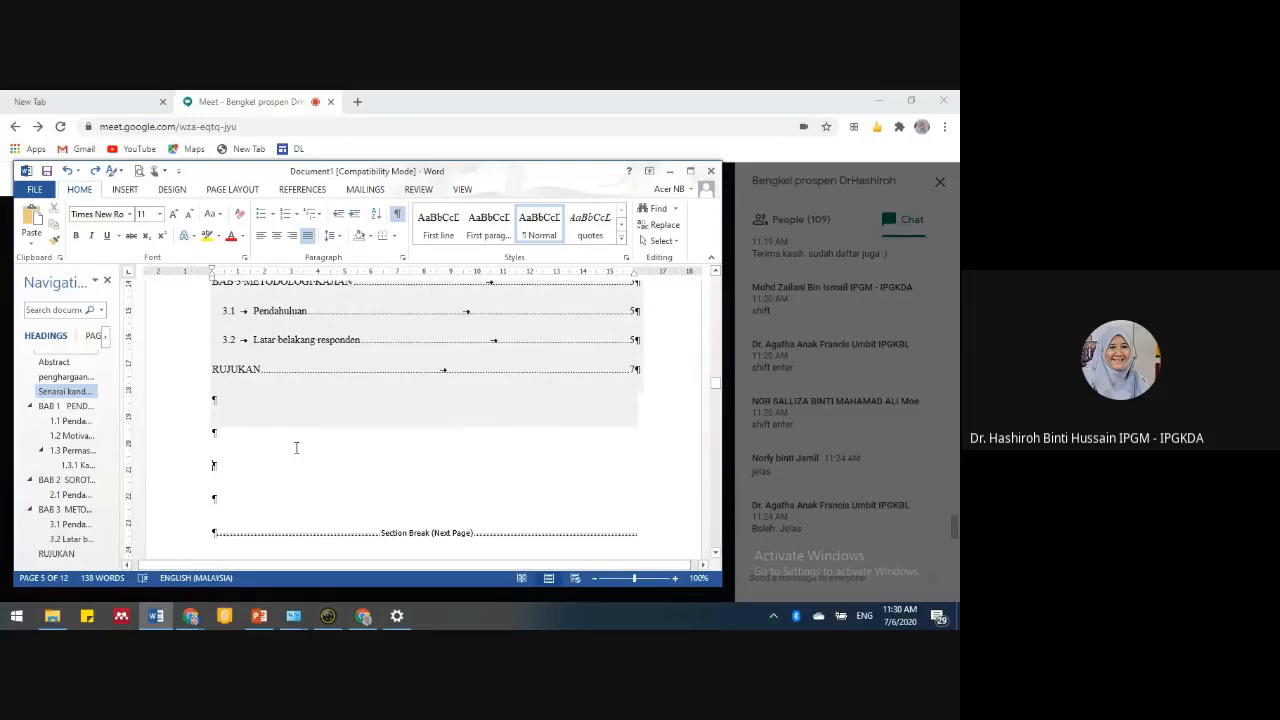
left_click(348, 444)
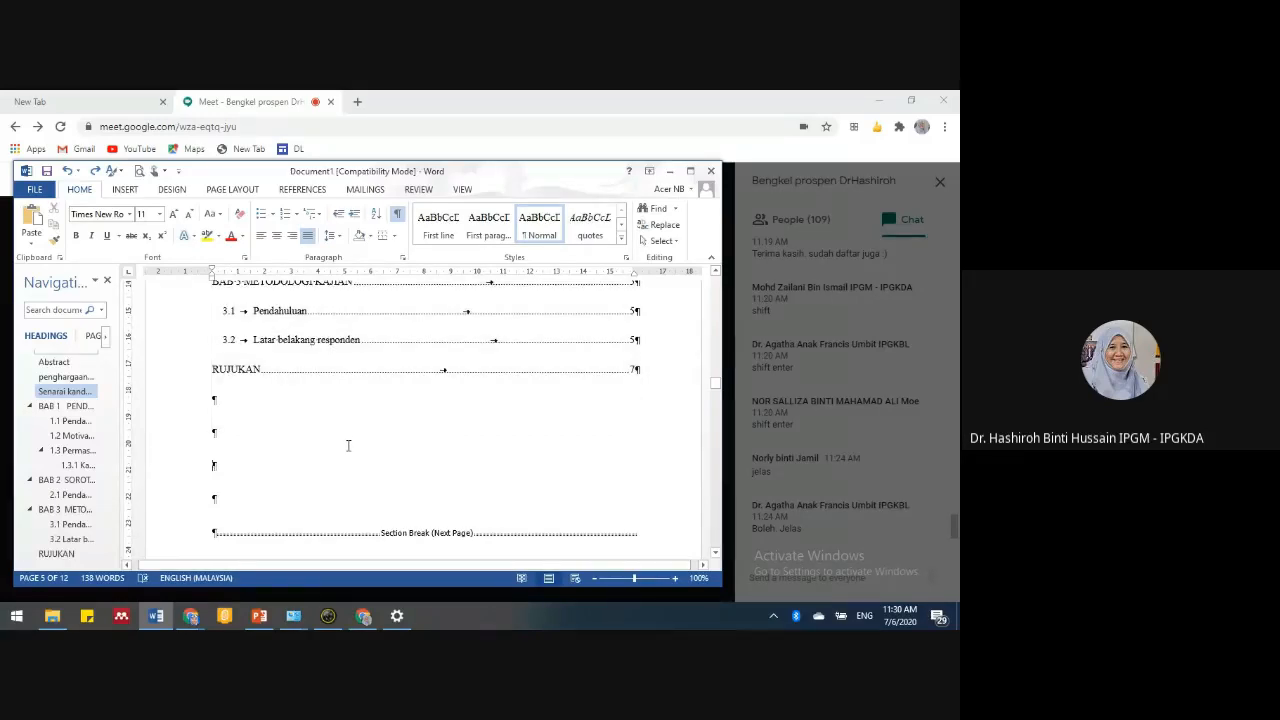
type("Se")
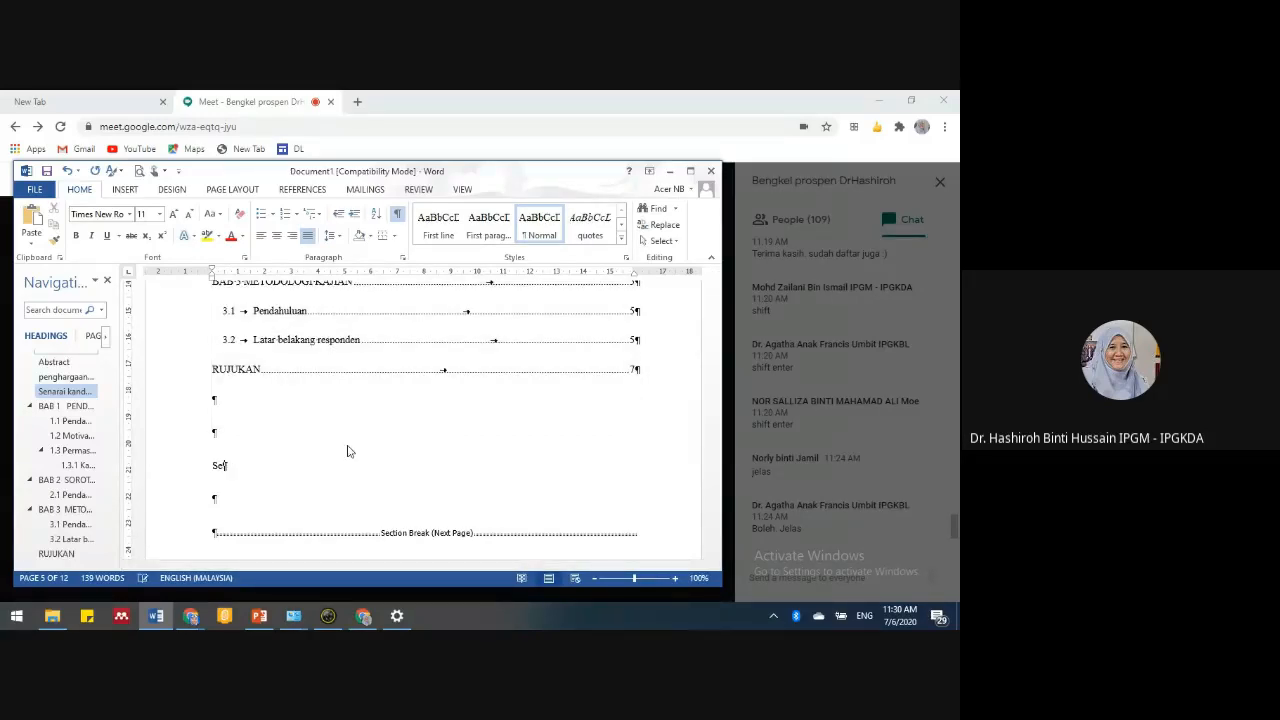
type("narai Jadual")
key("shift+Return")
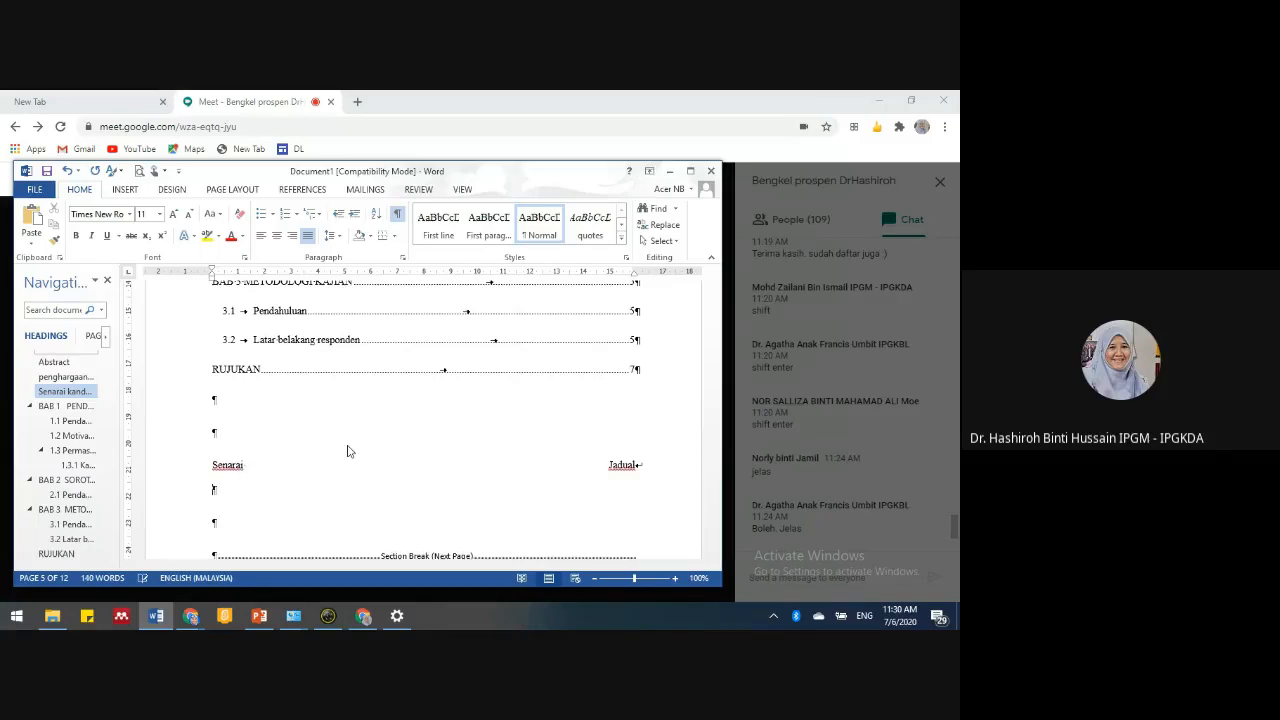
- Left-align the Senarai Jadual paragraph and add Senarai Rajah on its second line
left_click_drag(220, 463, 240, 494)
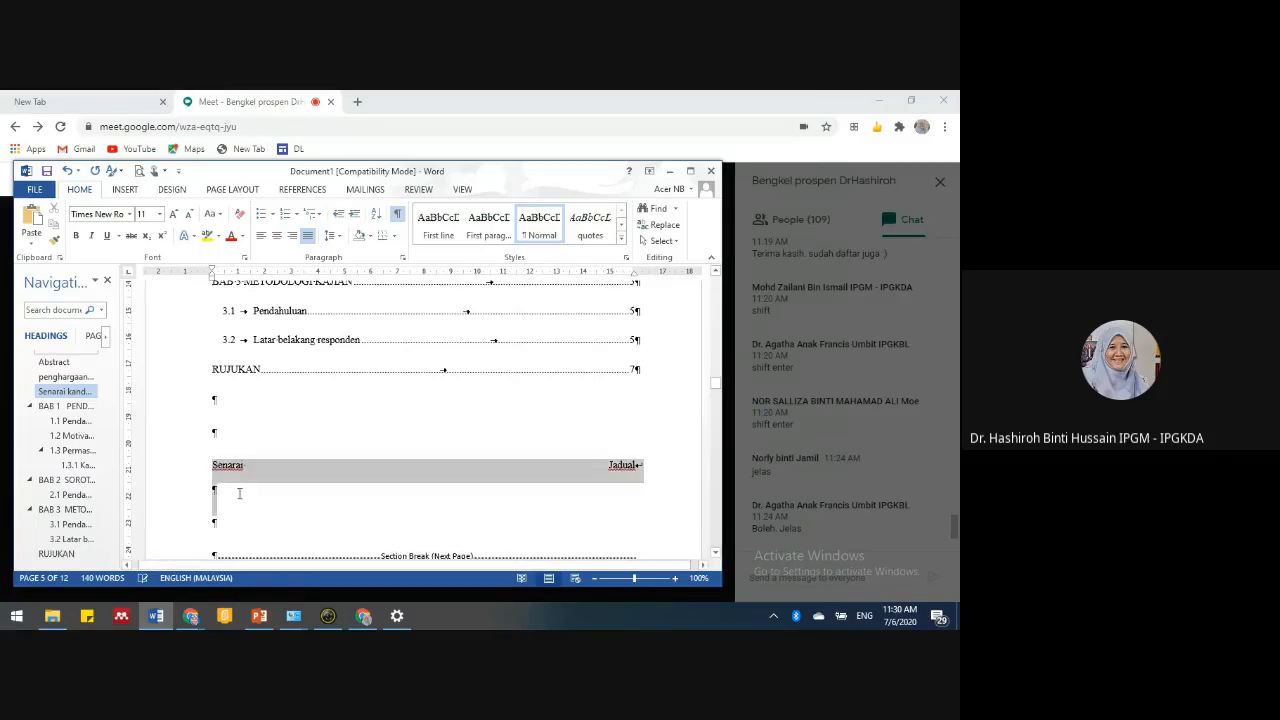
left_click(261, 236)
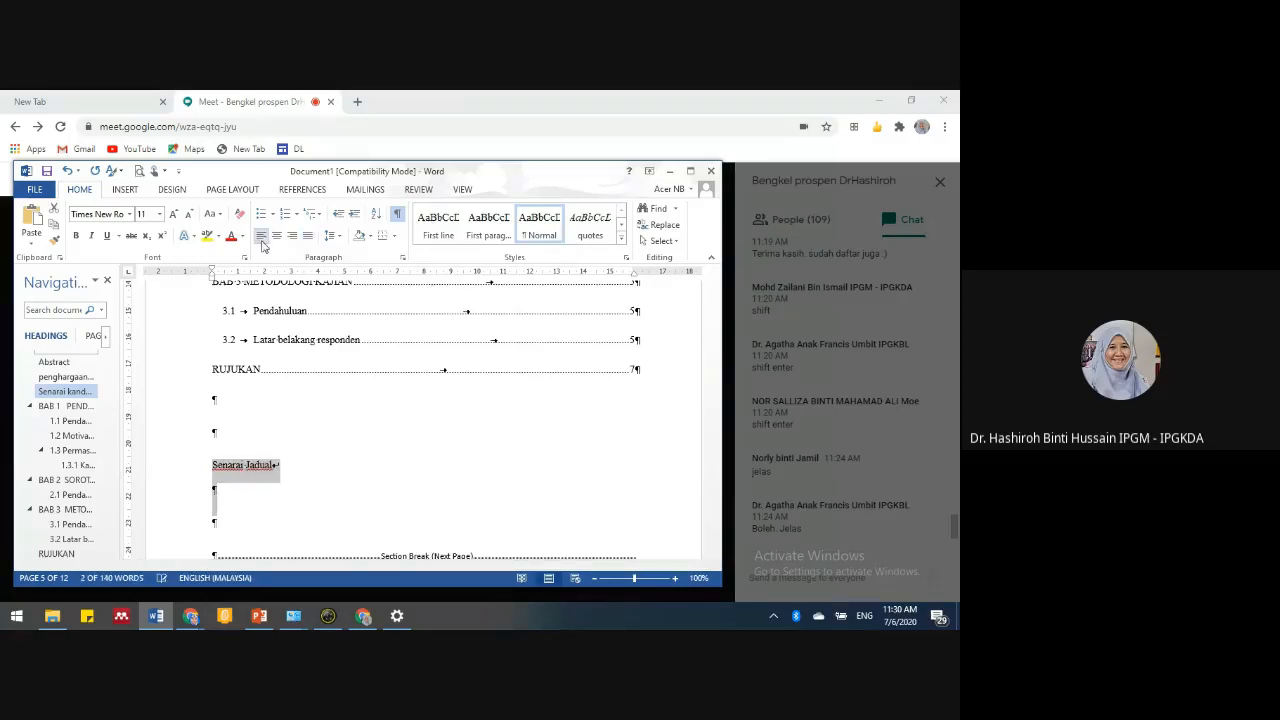
left_click(260, 484)
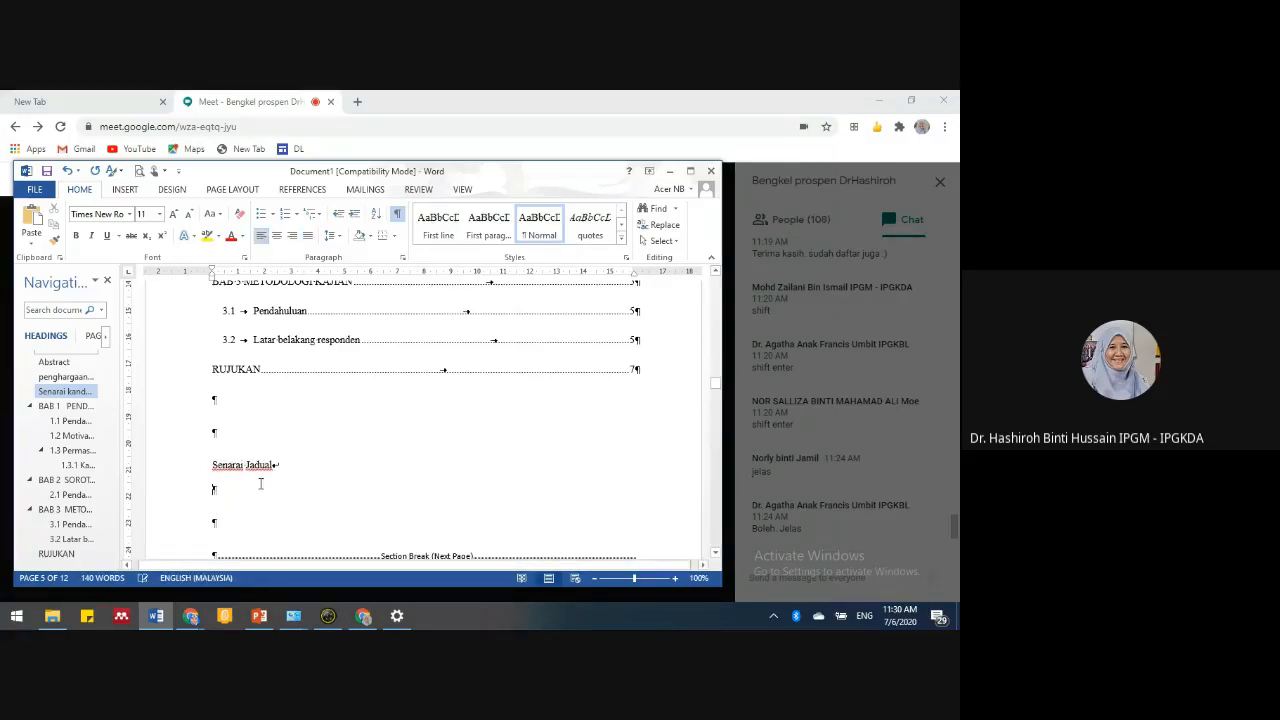
type("Senr")
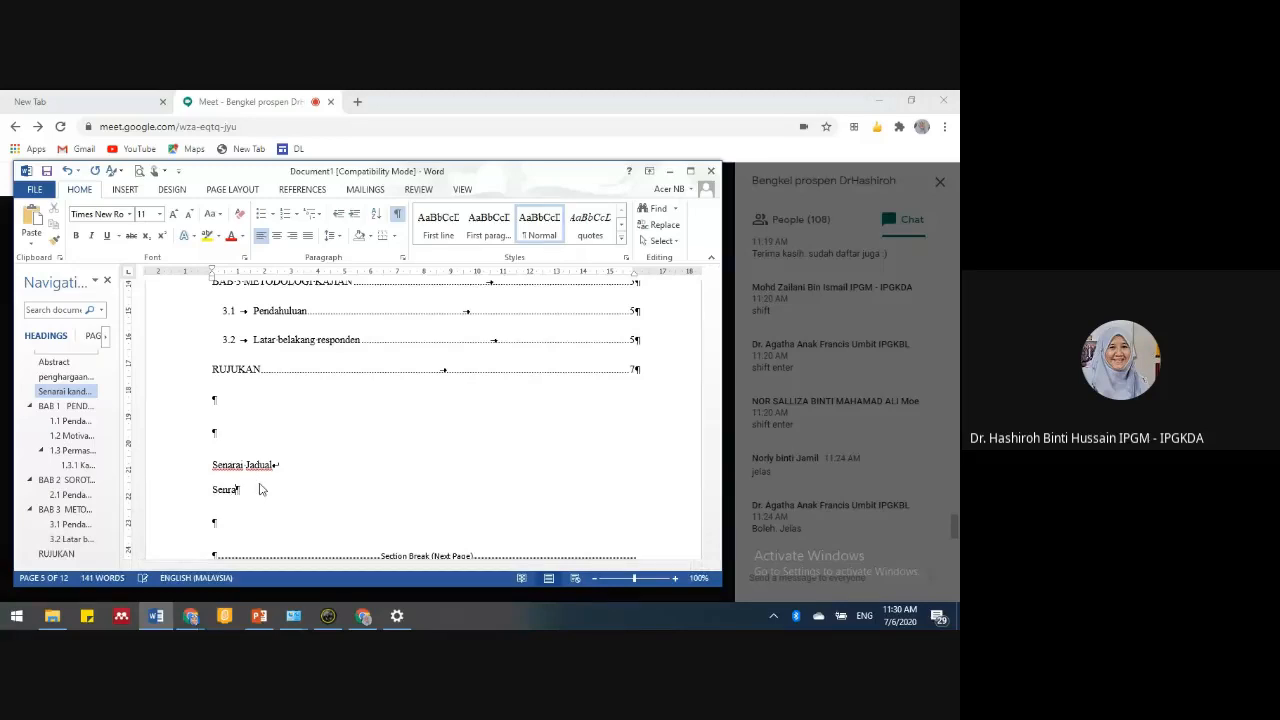
key("BackSpace")
type("narai Rajah")
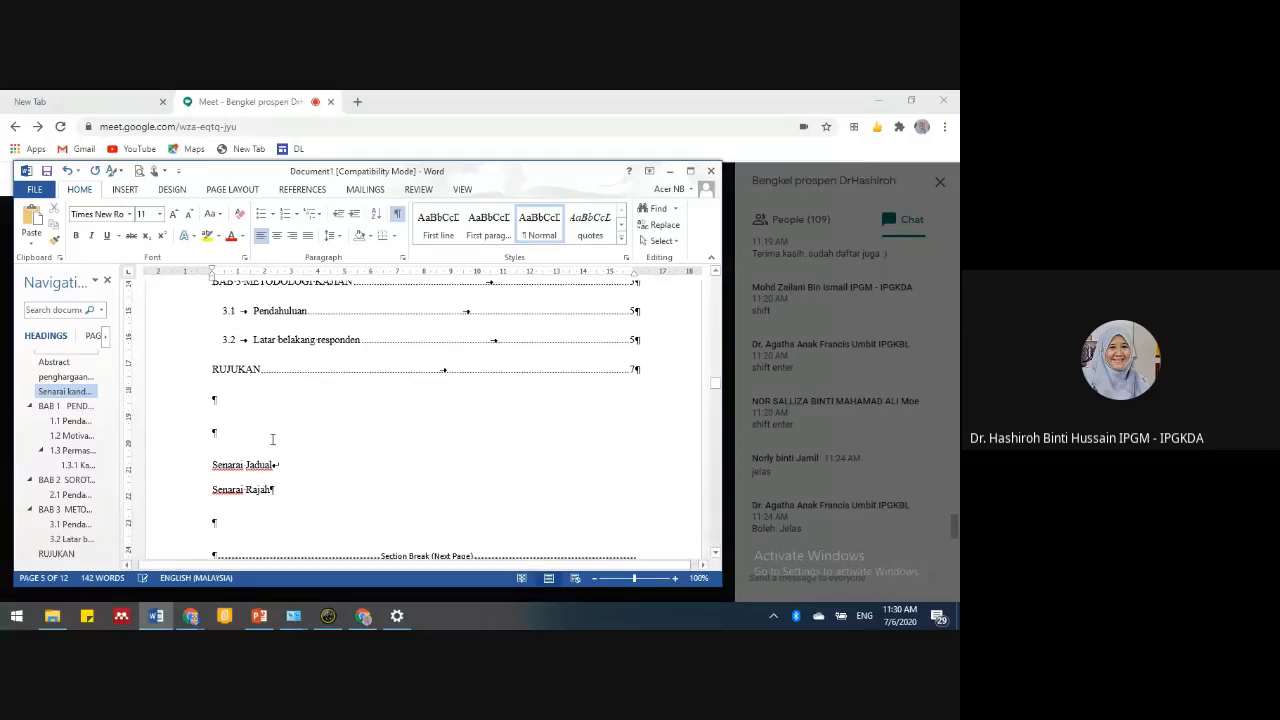
- Push the Senarai Jadual and Senarai Rajah lines onto a new page by adding empty paragraphs above them
left_click(269, 434)
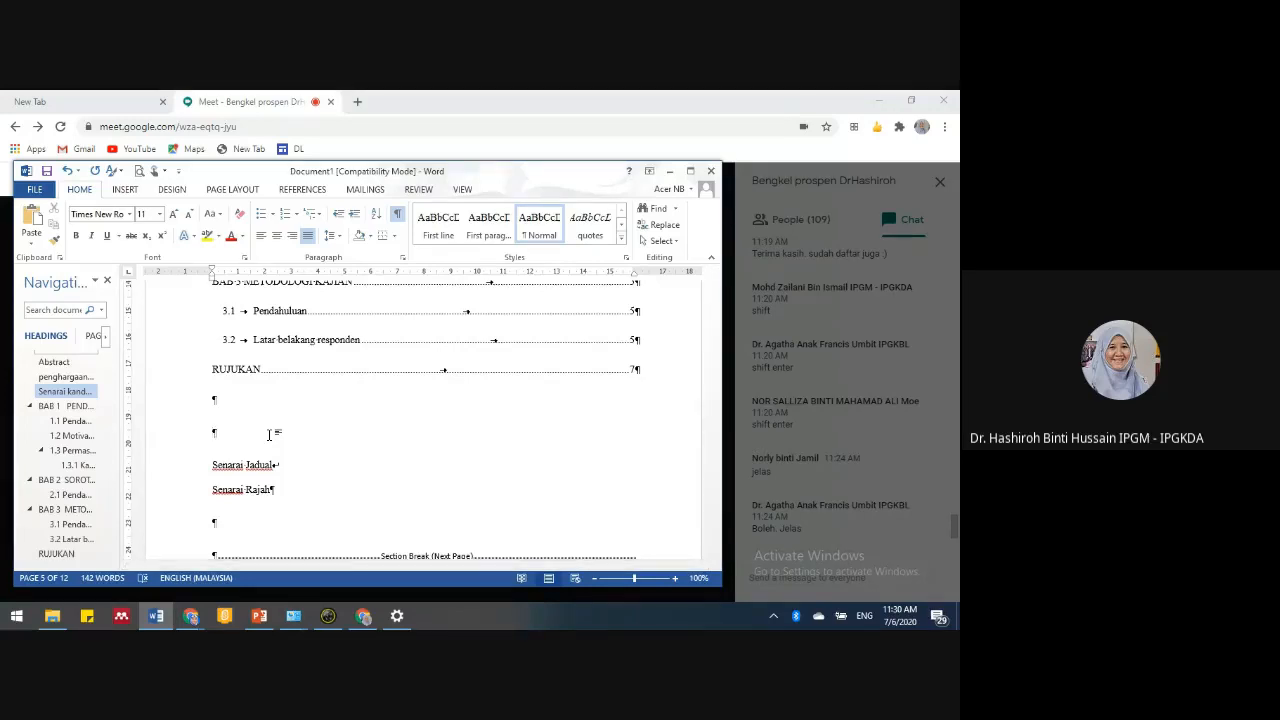
key("Return")
key("Return")
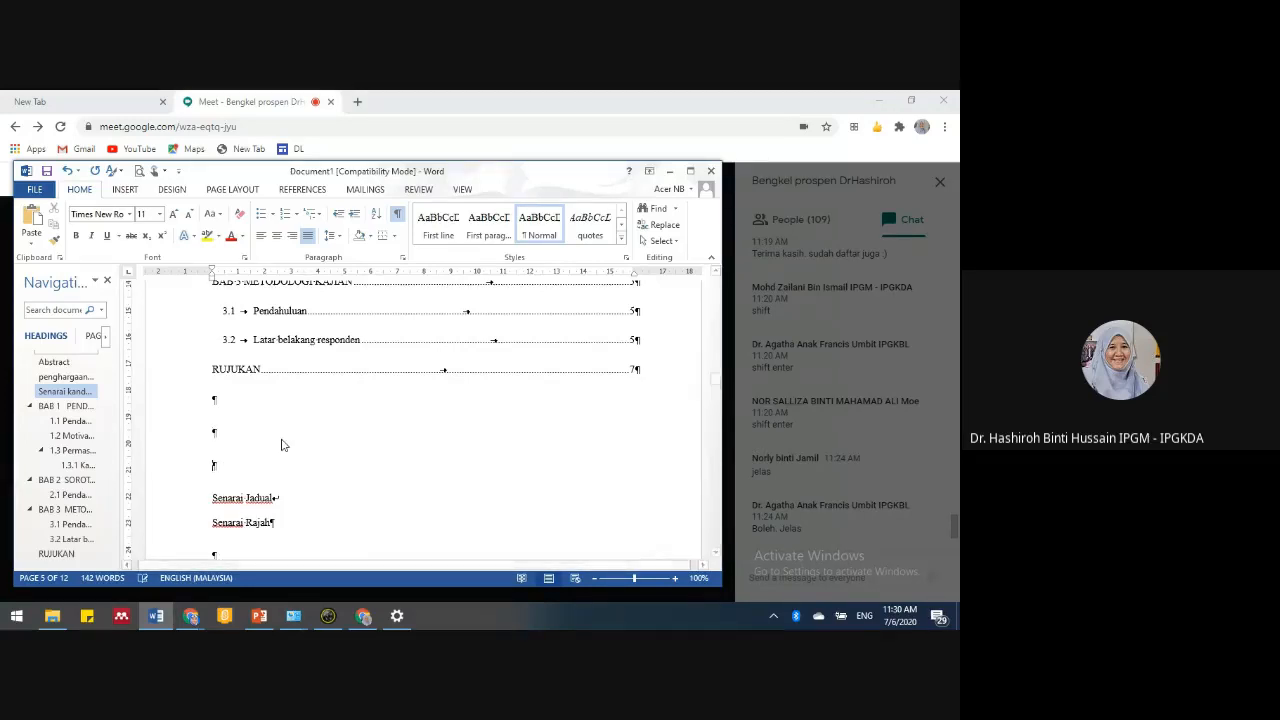
key("ctrl+Return")
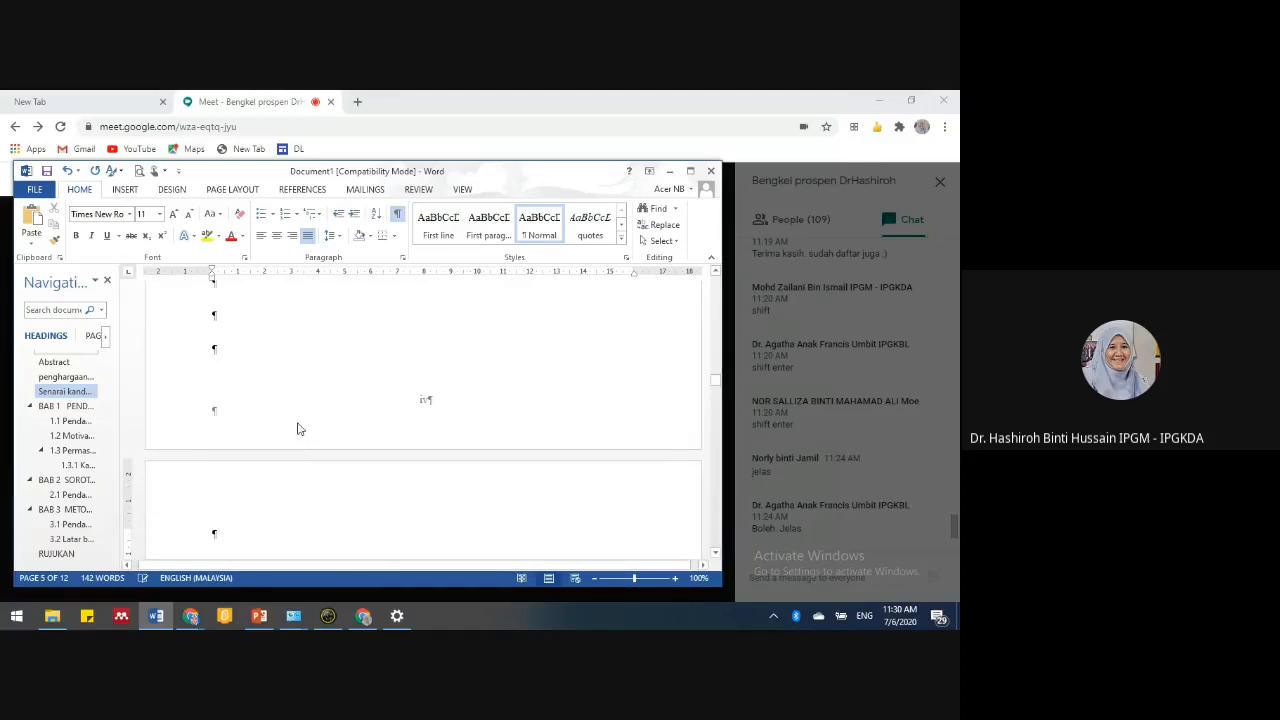
scroll(297, 428, "down", 2)
scroll(289, 417, "up", 1)
left_click(237, 319)
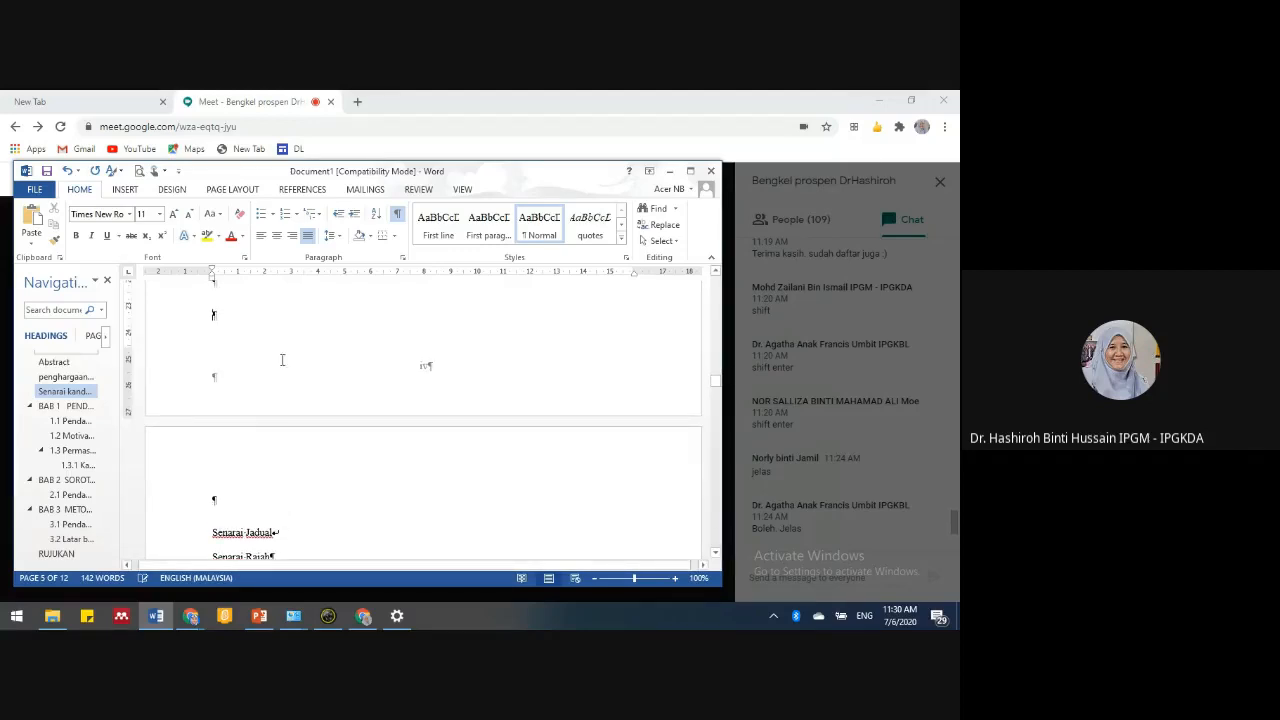
key("Return")
key("Return")
key("Return")
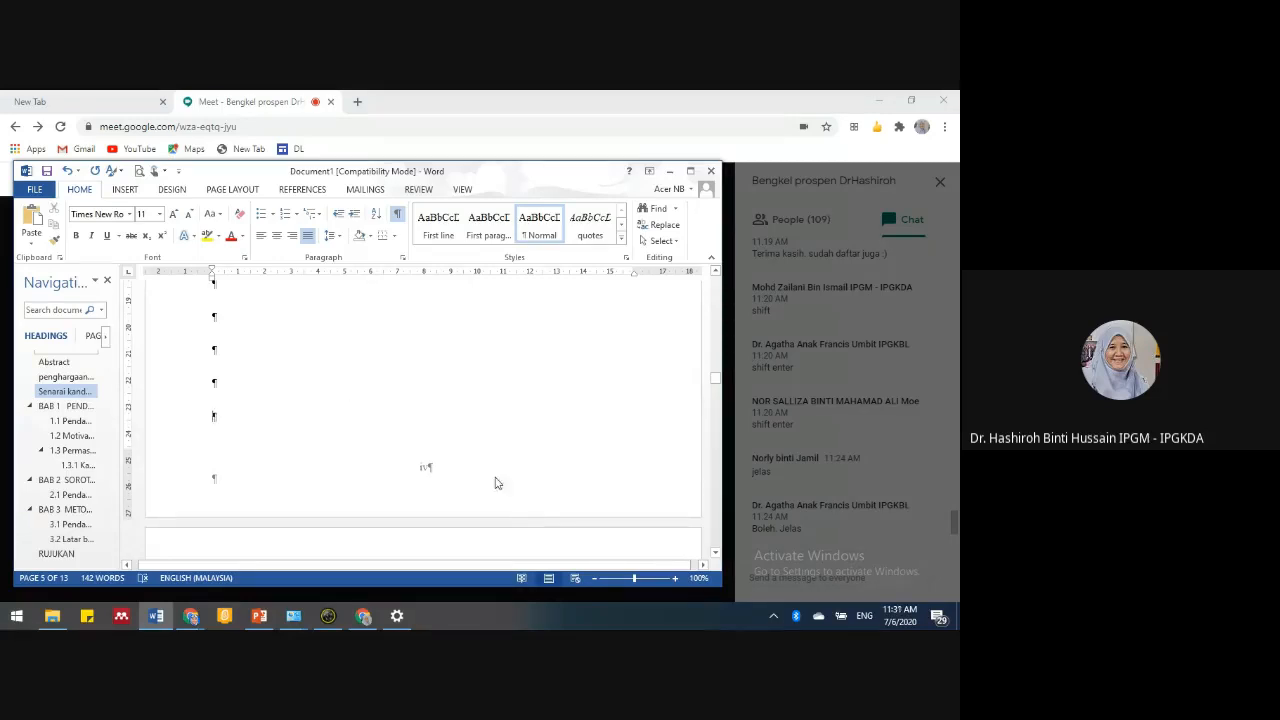
- Review the page and section break options for an empty paragraph before Senarai Jadual, without inserting a break
scroll(389, 397, "down", 3)
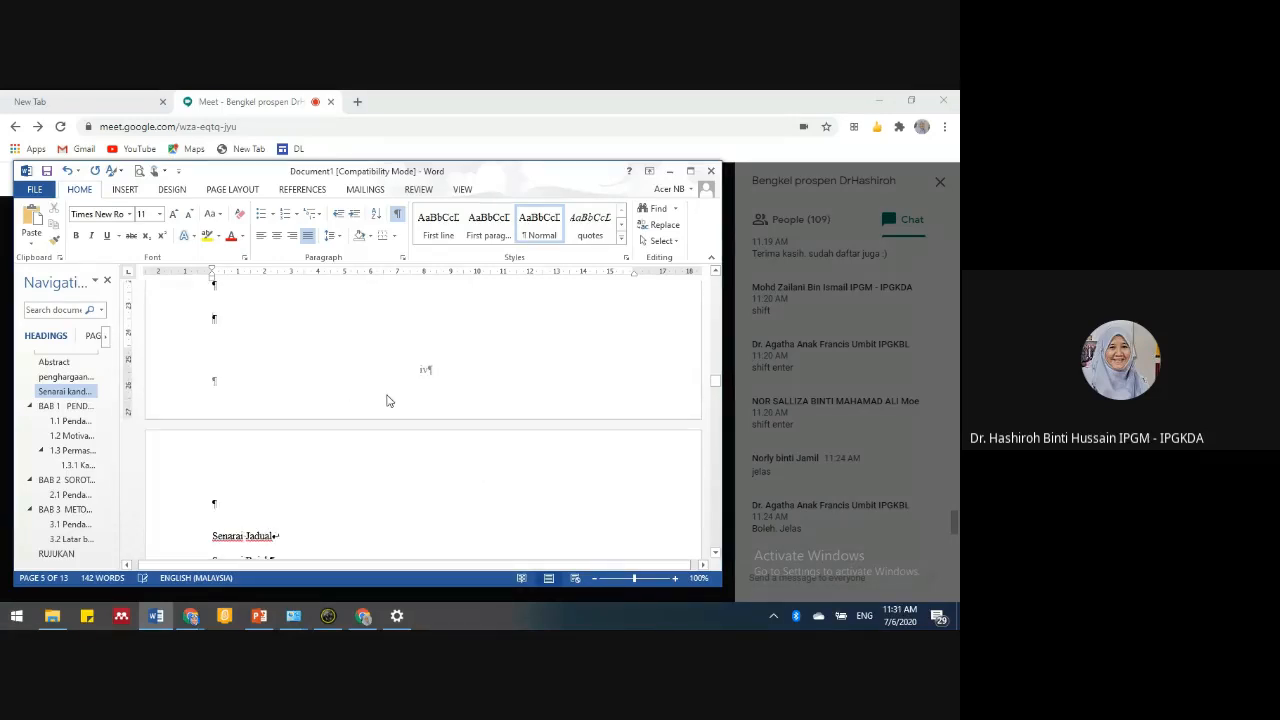
left_click(284, 430)
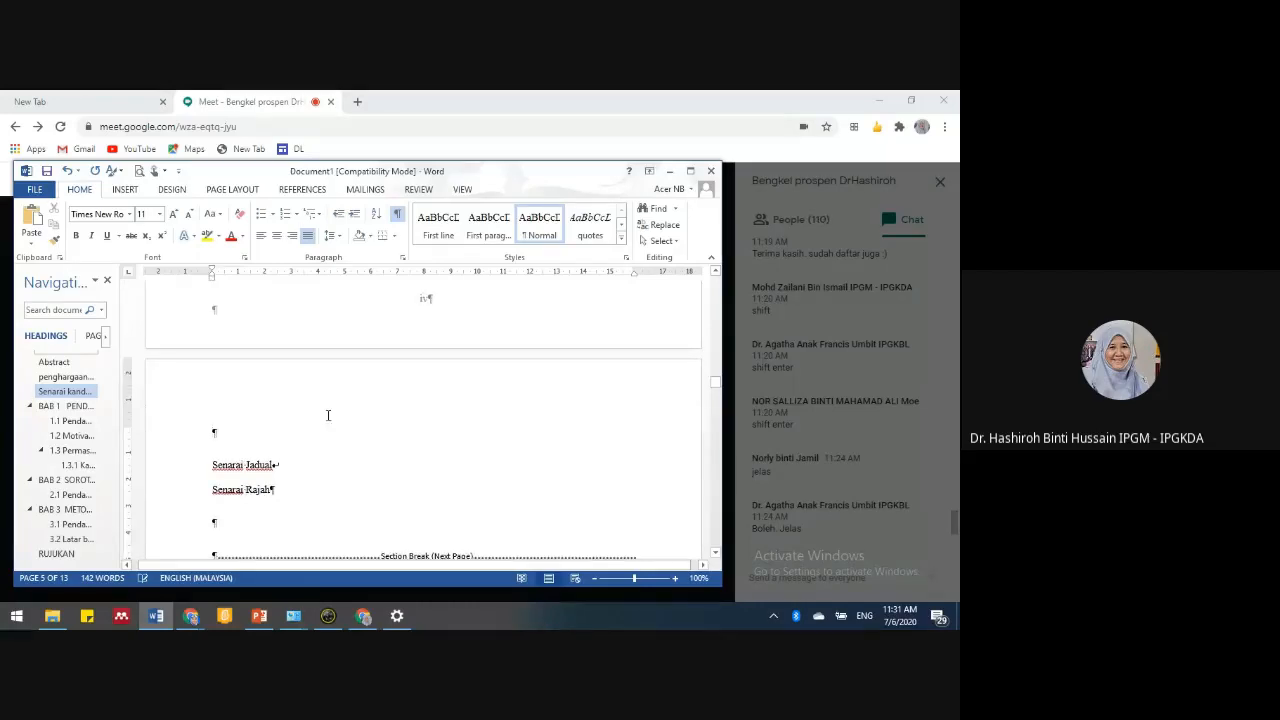
scroll(327, 415, "up", 3)
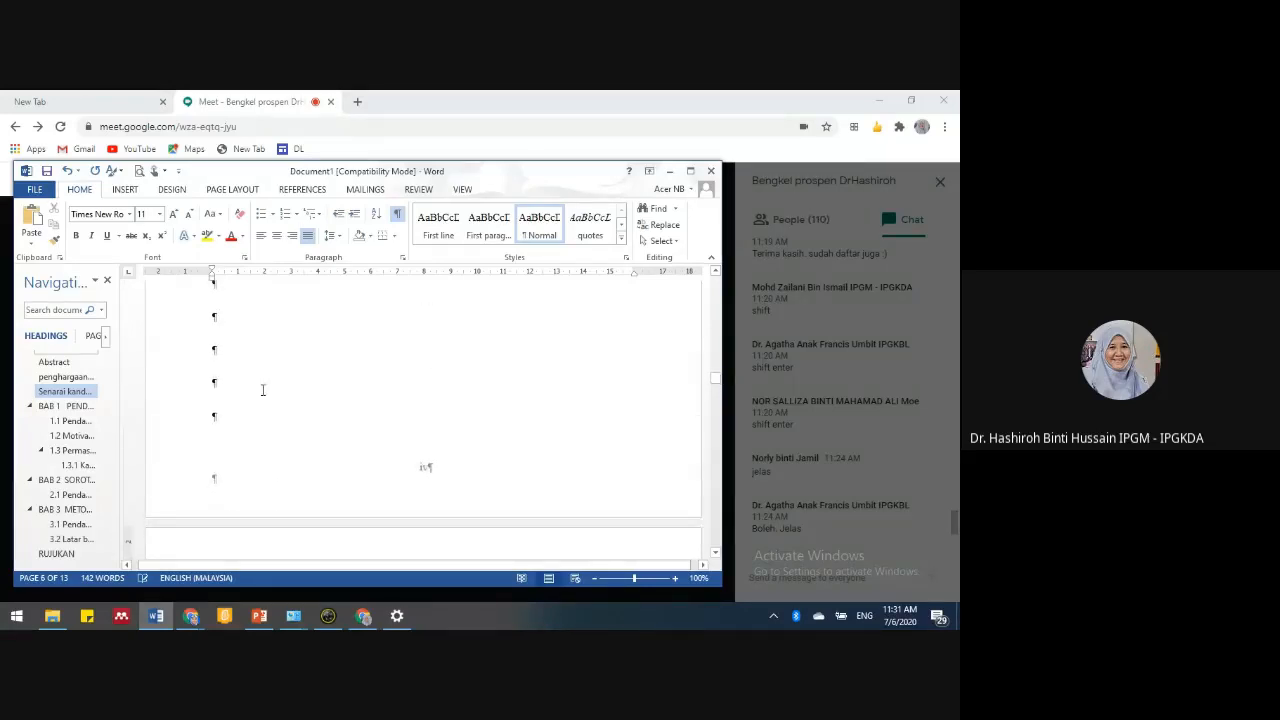
left_click(214, 383)
left_click(229, 192)
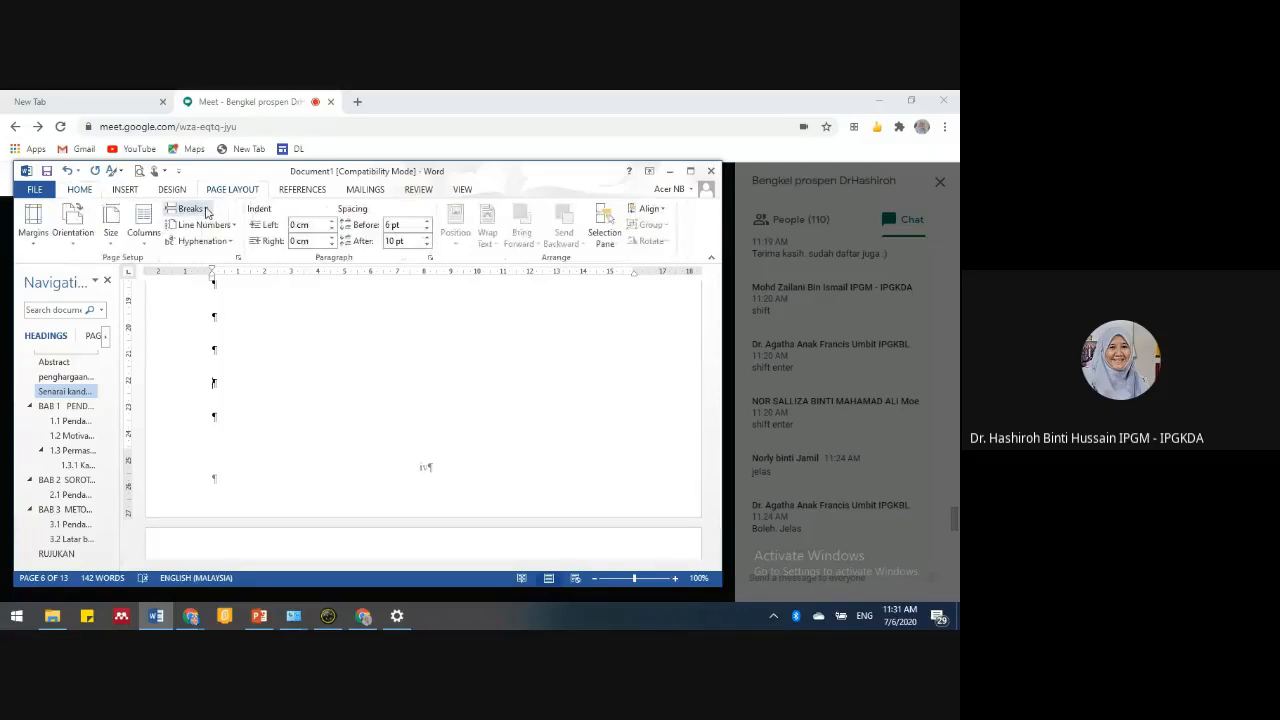
left_click(190, 209)
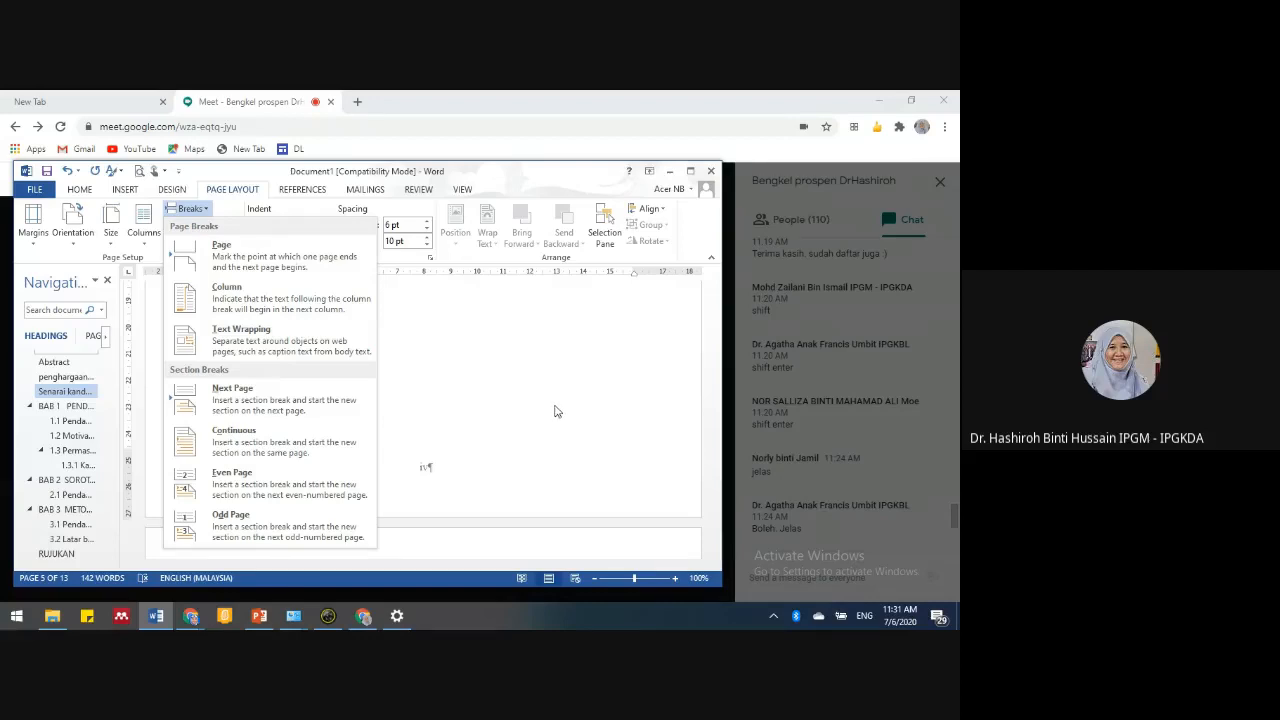
left_click(722, 427)
scroll(720, 425, "down", 3)
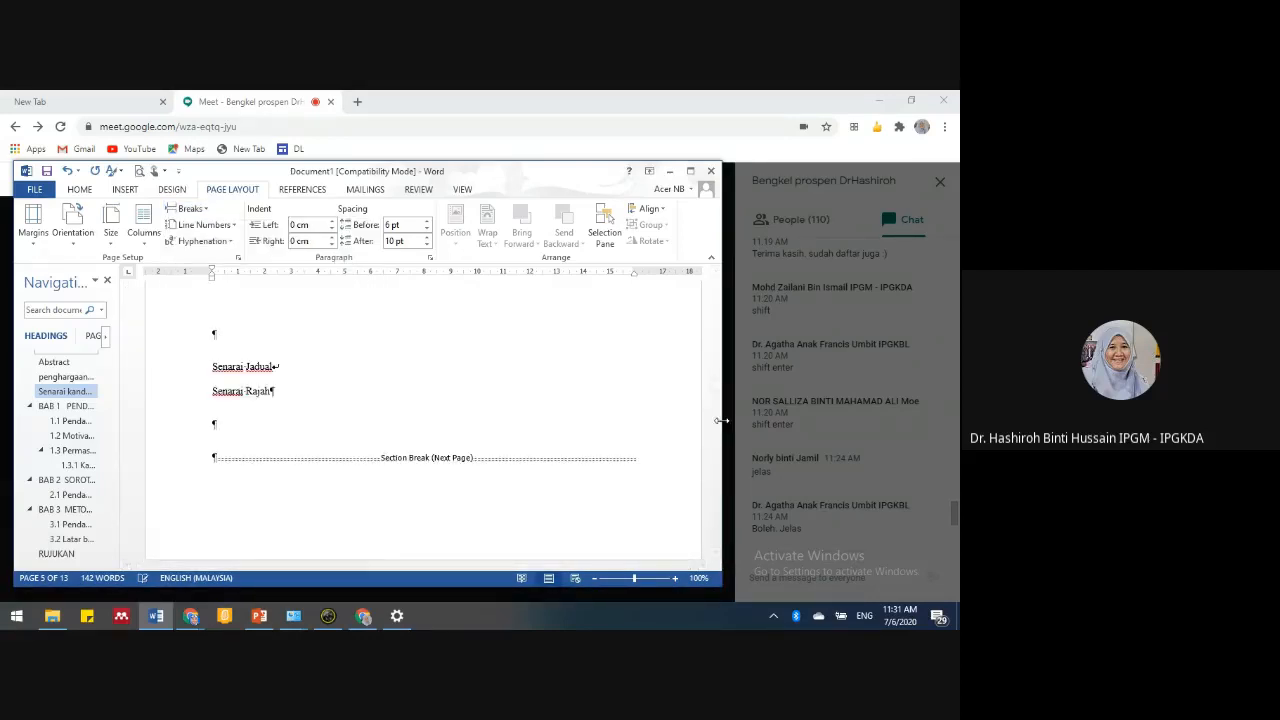
- Narrow the Word window to uncover the Google Meet call and admit the waiting participant
left_click_drag(720, 414, 457, 428)
left_click(607, 428)
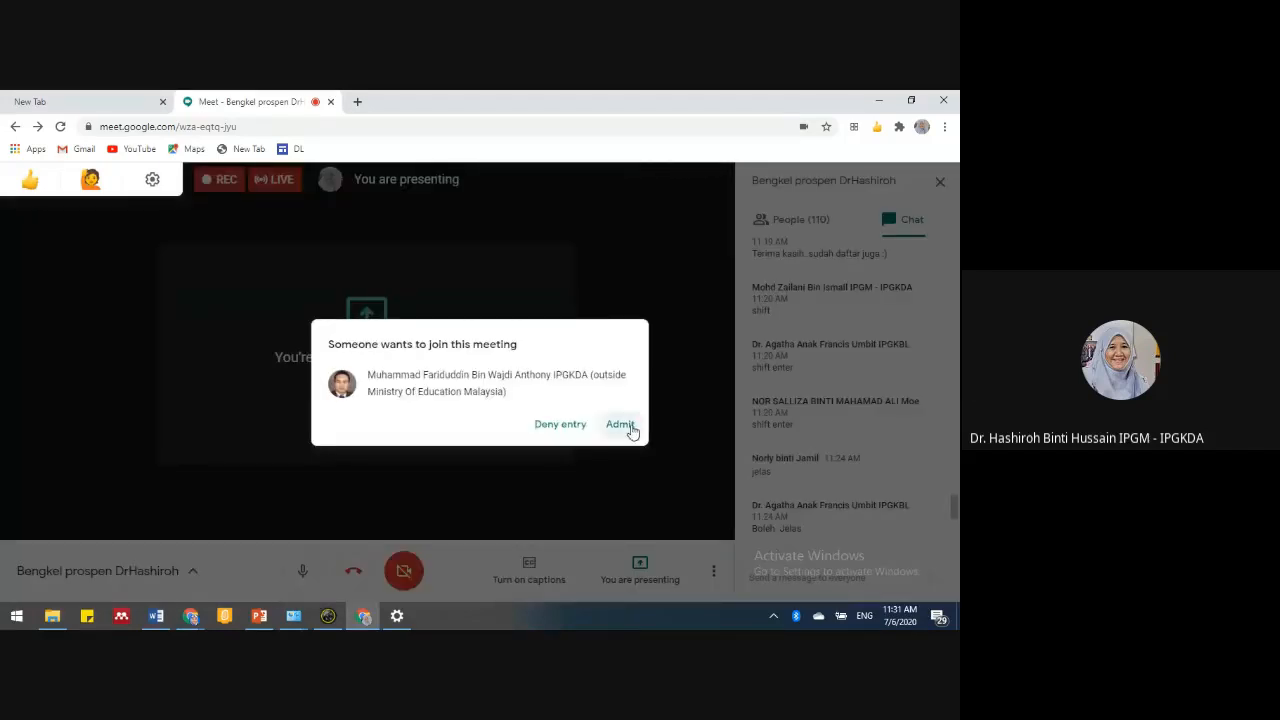
left_click(627, 430)
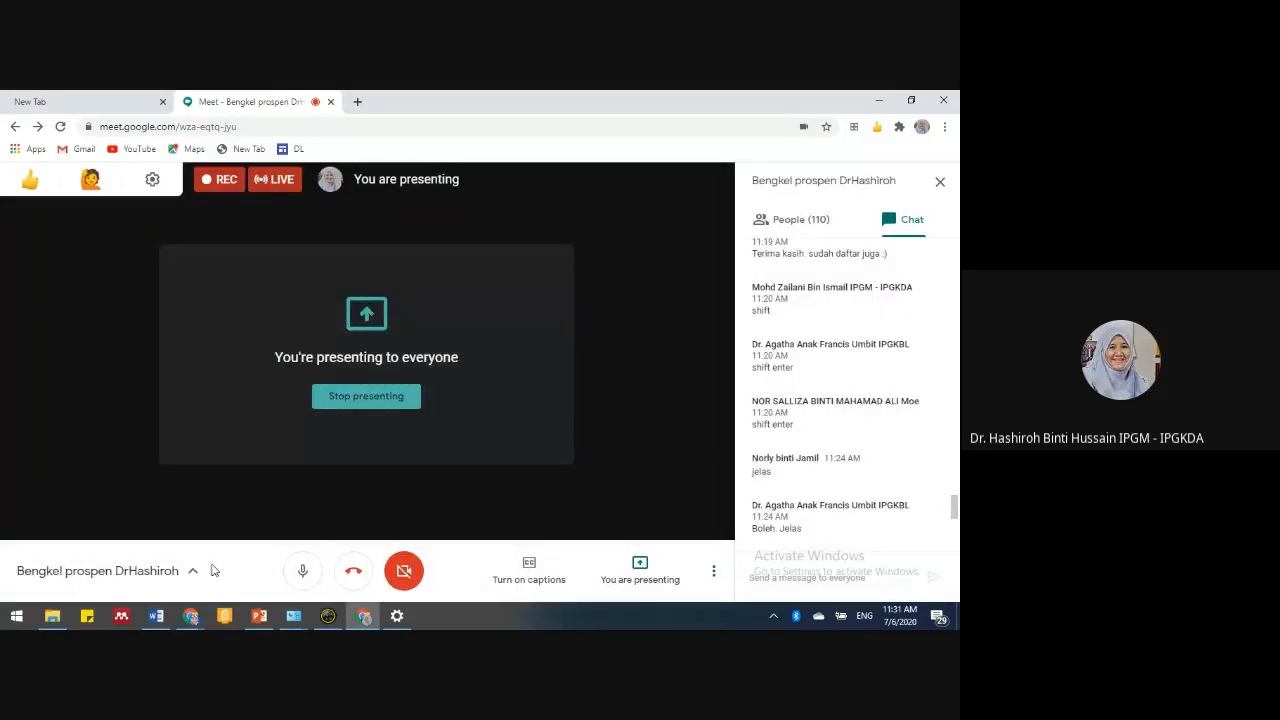
- Check the newest chat replies in Google Meet and switch back to the Word document
left_click(163, 617)
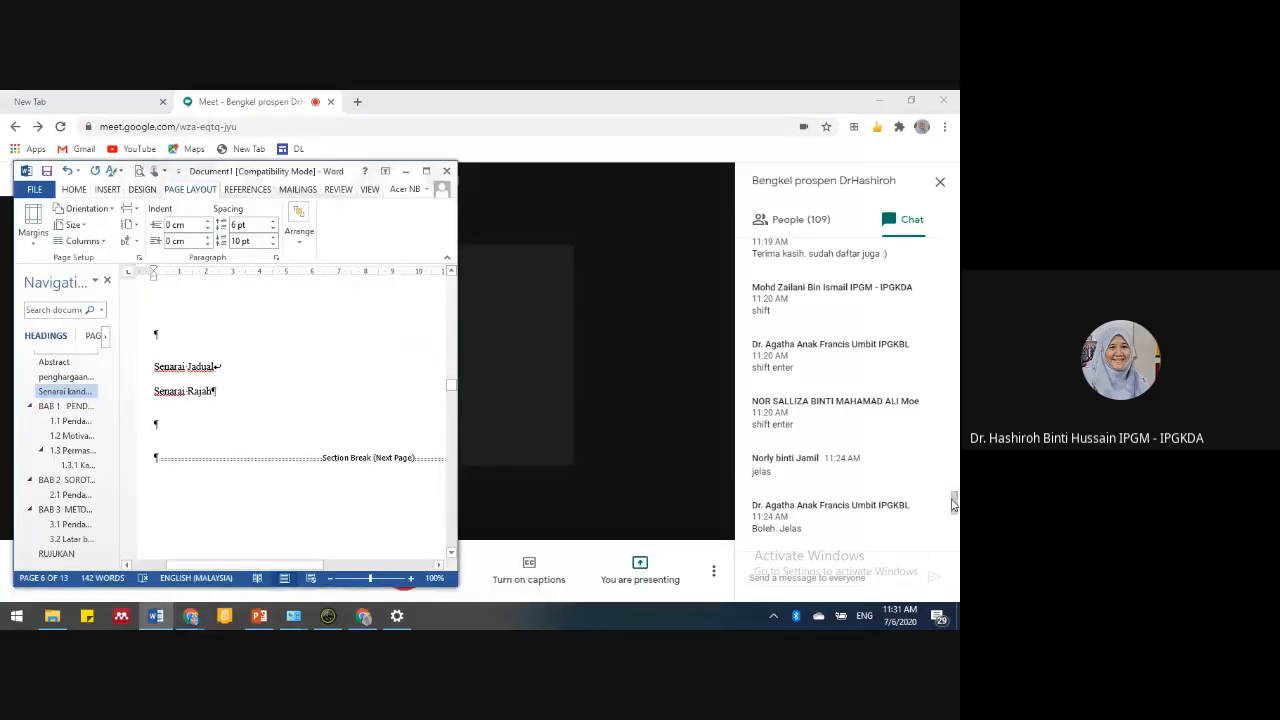
left_click(620, 565)
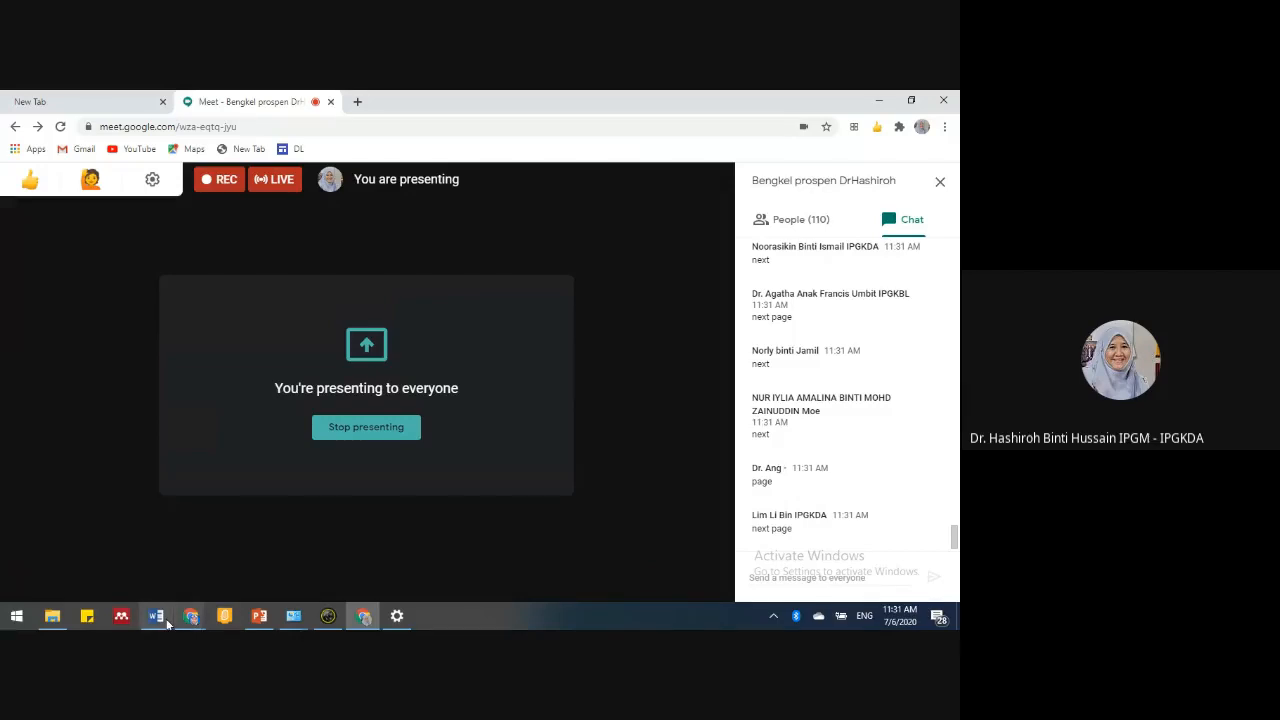
left_click(156, 616)
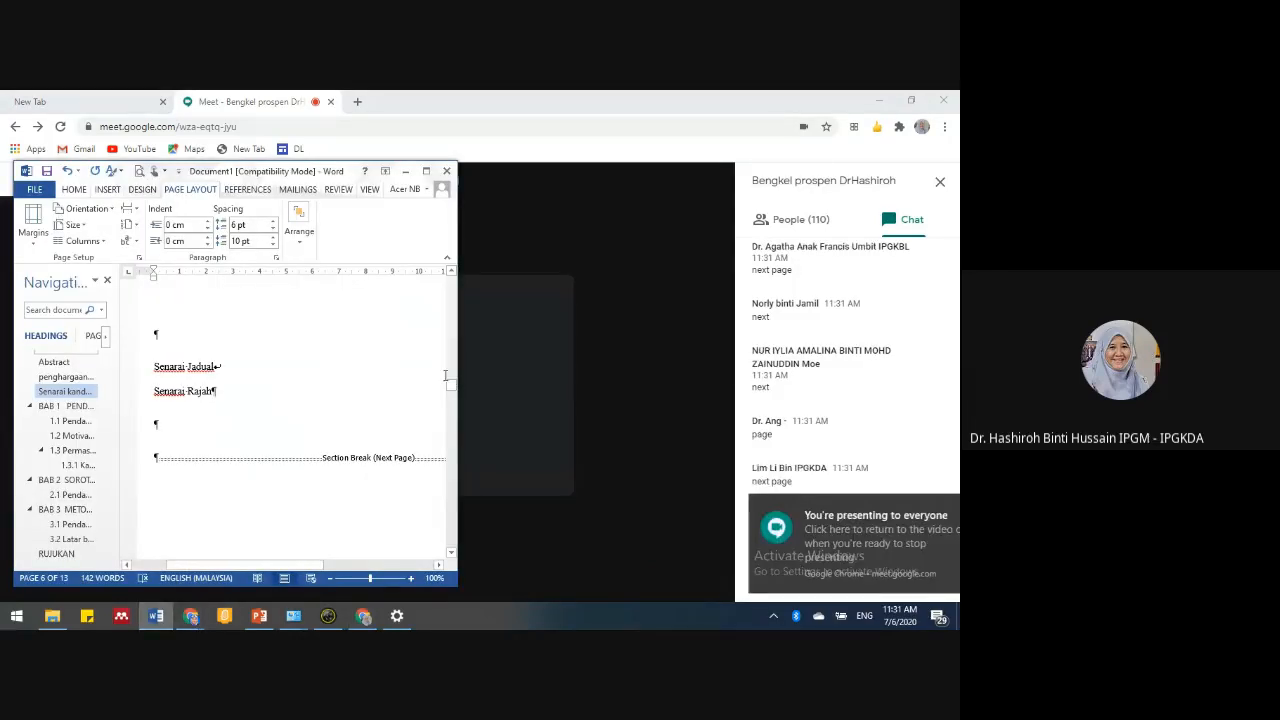
- Widen the Word window and check the page boundary above the Senarai Jadual and Senarai Rajah lines
left_click_drag(500, 350, 700, 354)
scroll(265, 380, "up", 2)
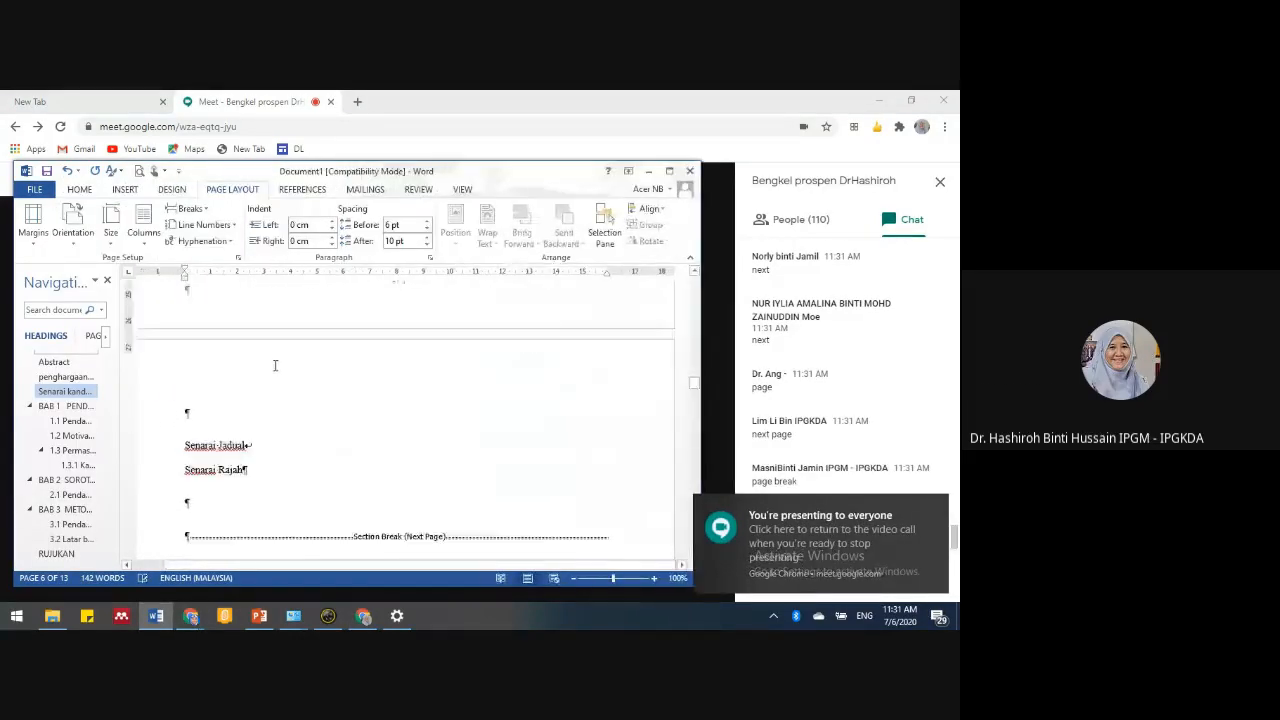
scroll(262, 400, "up", 4)
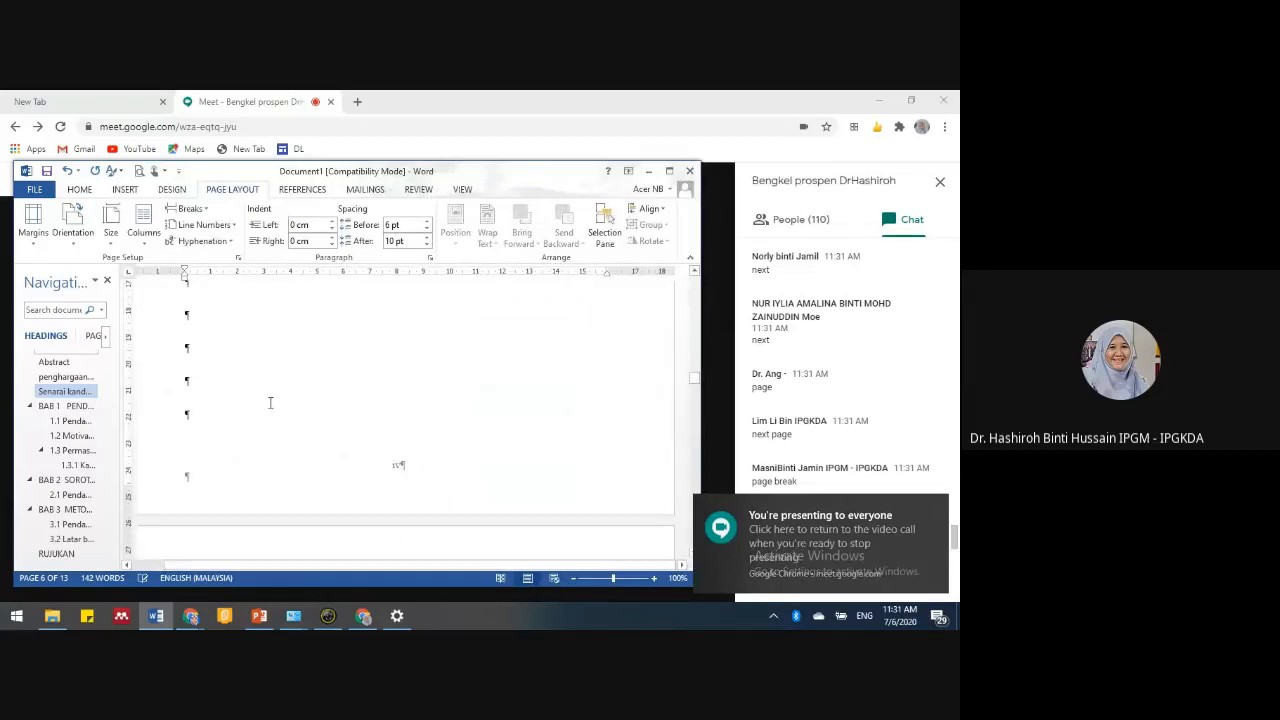
scroll(270, 403, "down", 4)
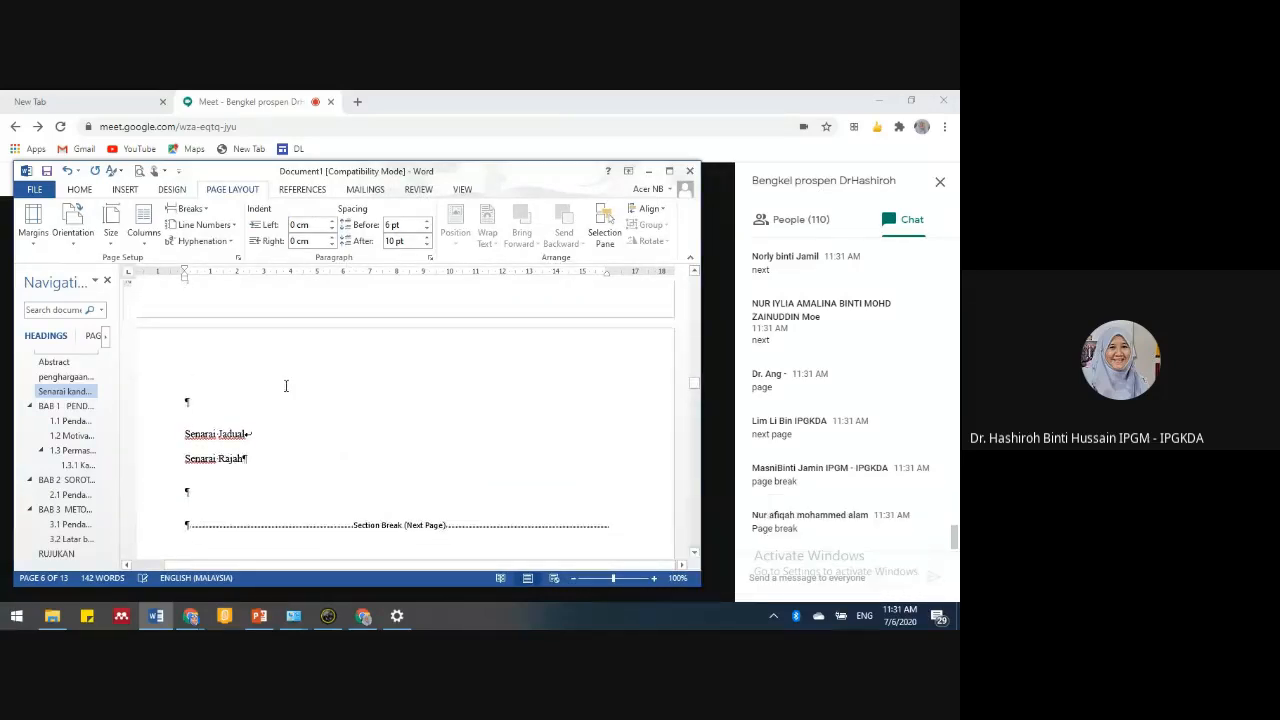
scroll(286, 384, "up", 3)
scroll(420, 388, "down", 3)
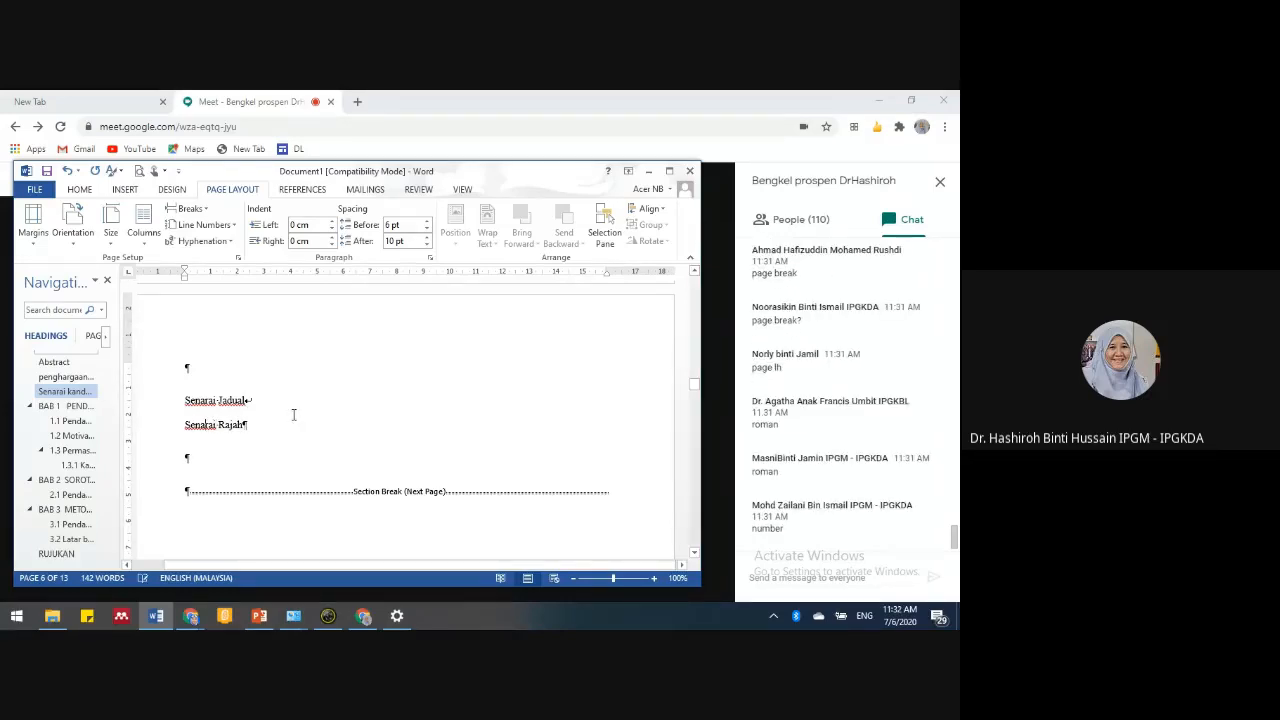
- Add four empty paragraphs between the Senarai Jadual and Senarai Rajah lines
key("Return")
key("Return")
key("Return")
key("Return")
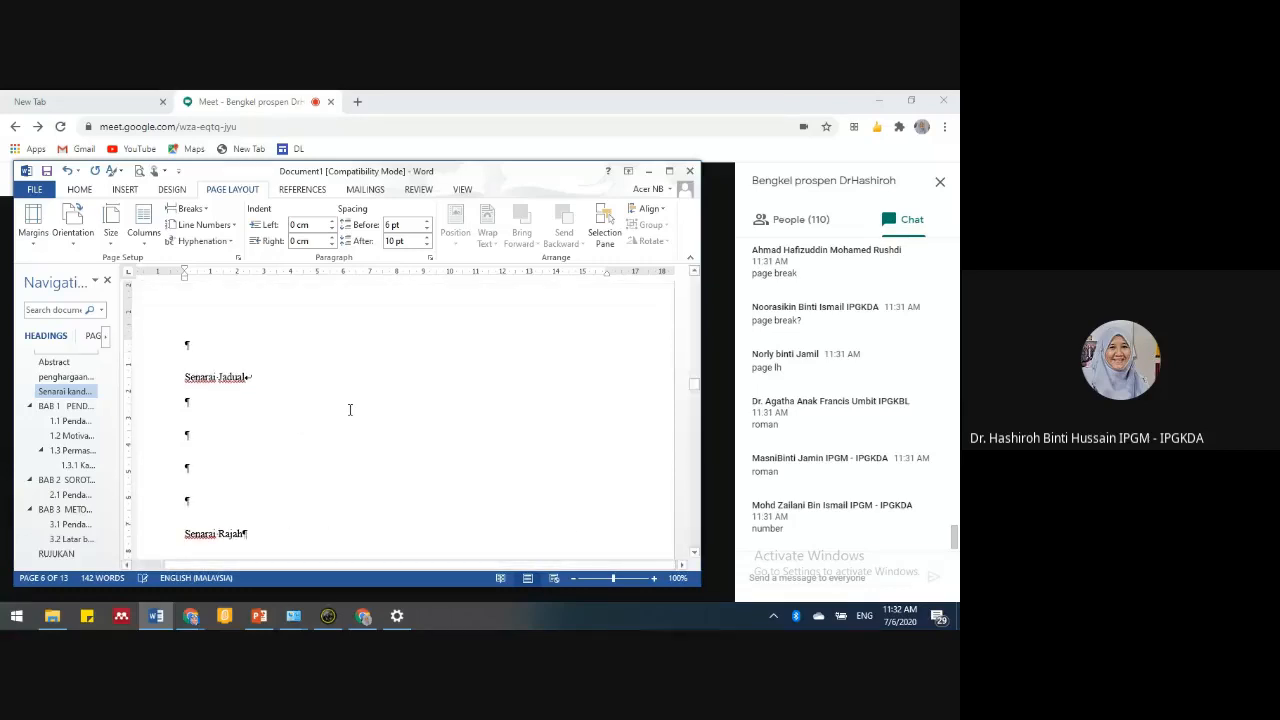
- Insert a page break at the last empty paragraph of the table of contents page, ahead of Senarai Jadual
scroll(231, 372, "up", 4)
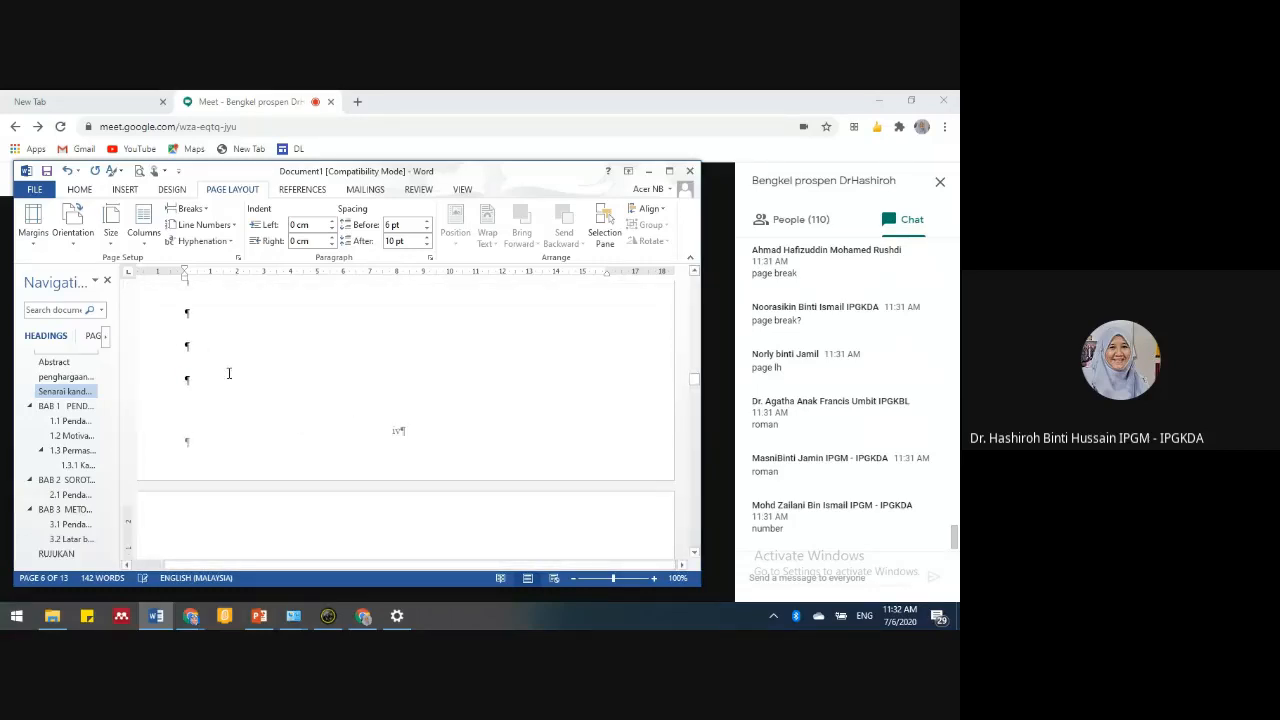
scroll(231, 372, "down", 4)
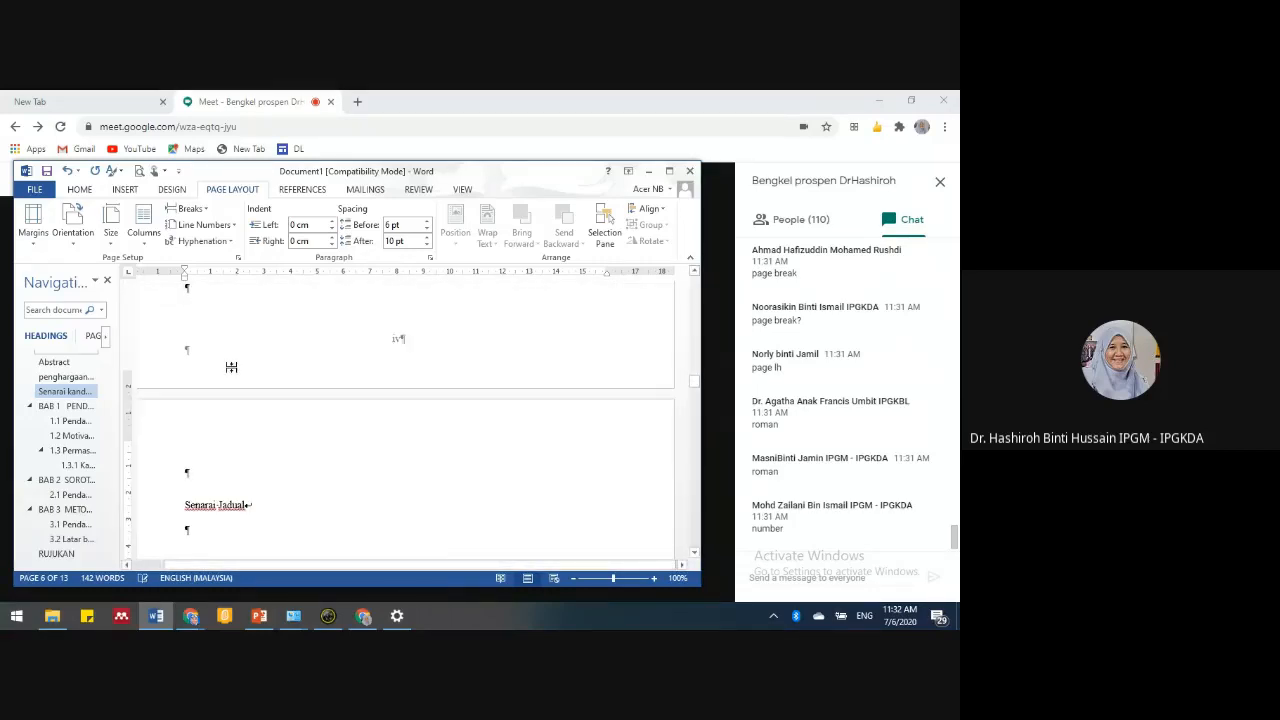
scroll(409, 377, "down", 4)
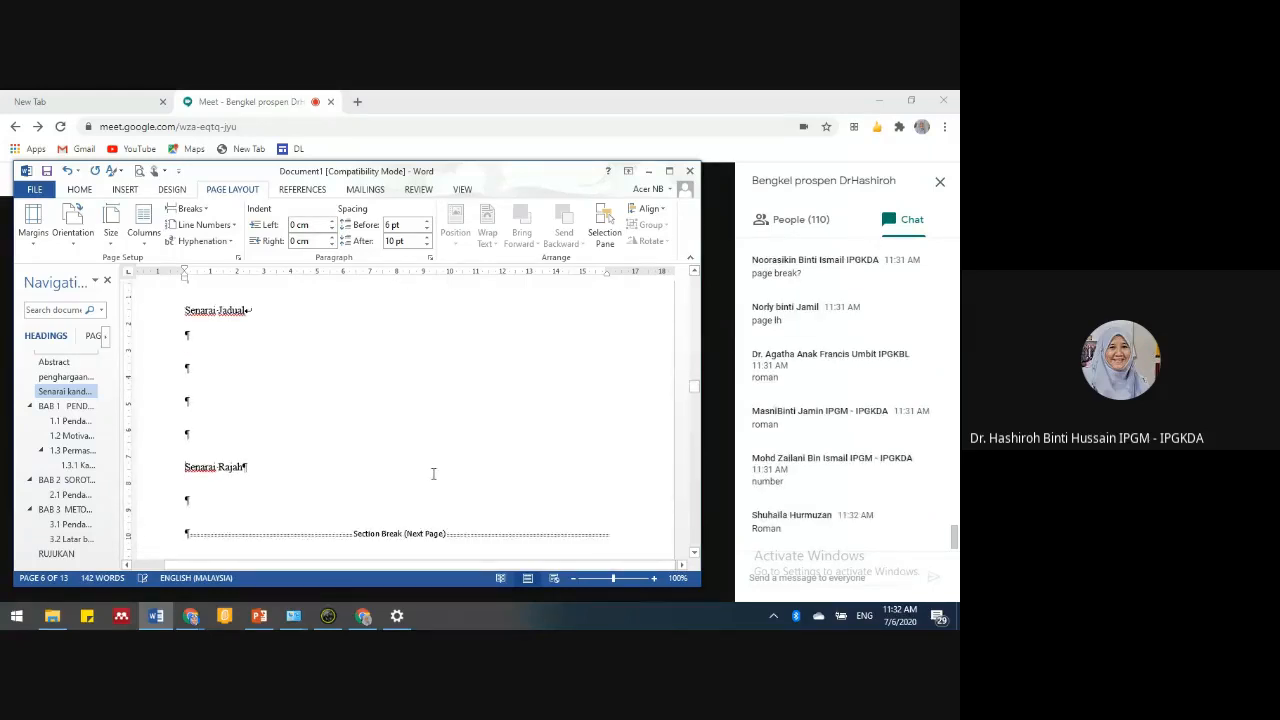
scroll(433, 473, "down", 5)
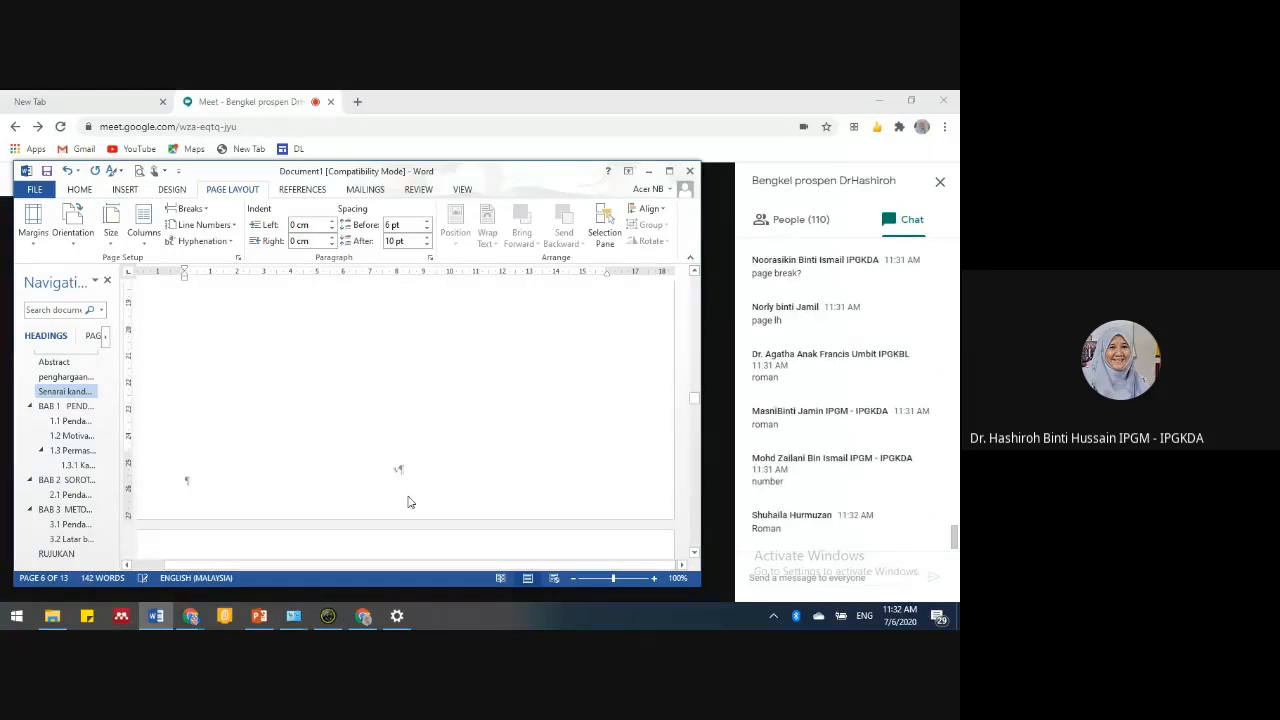
scroll(409, 502, "up", 10)
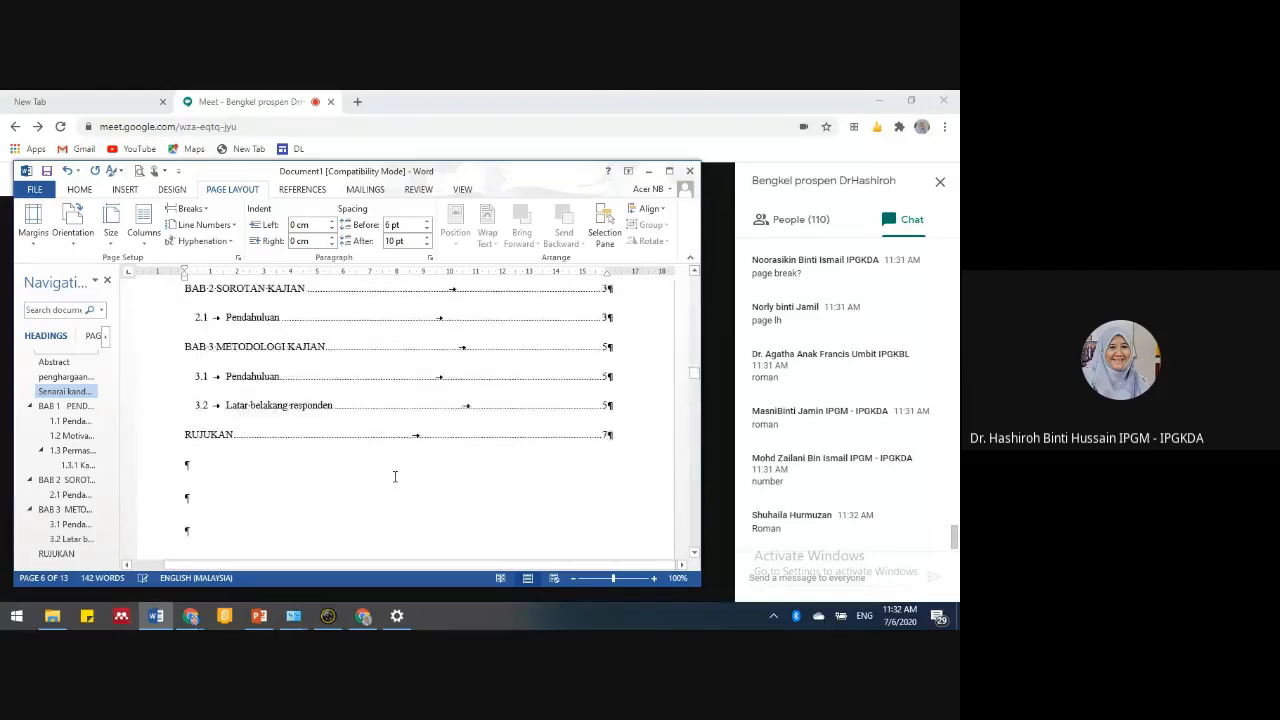
scroll(395, 477, "down", 5)
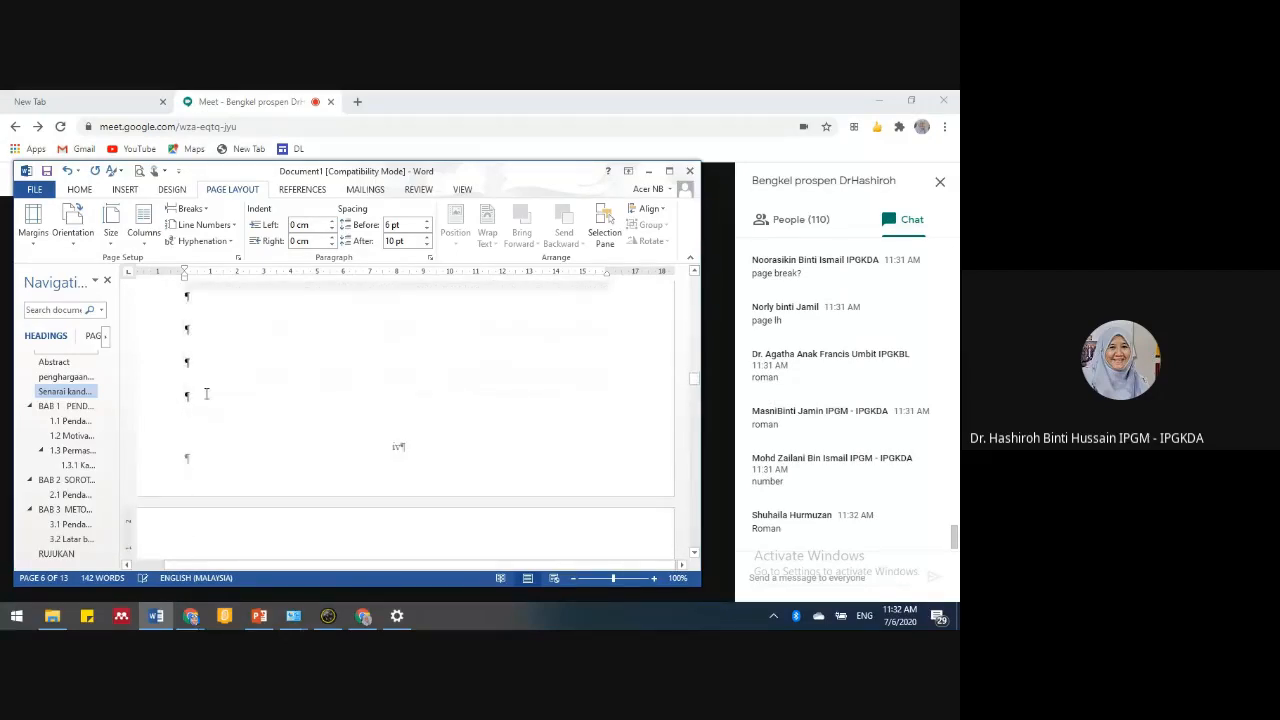
left_click(190, 209)
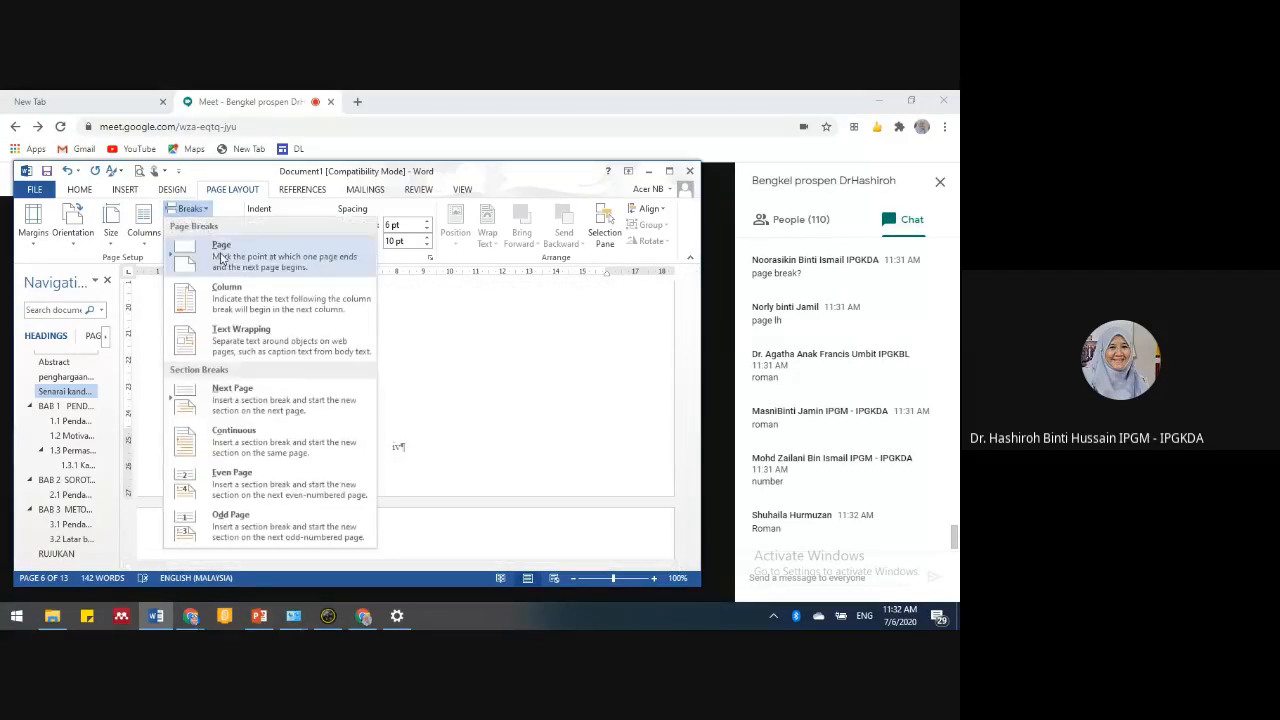
left_click(225, 250)
- Delete the two empty paragraphs above Senarai Jadual so the line starts its page
scroll(411, 498, "down", 5)
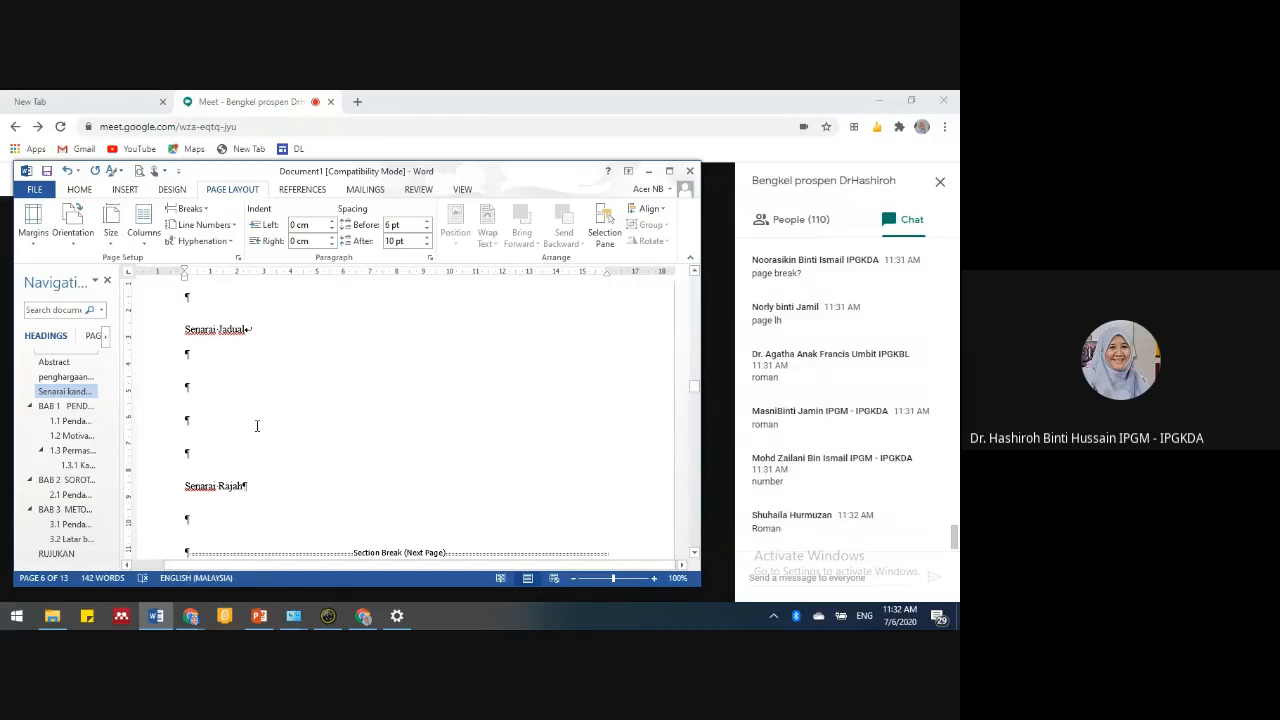
scroll(258, 418, "up", 3)
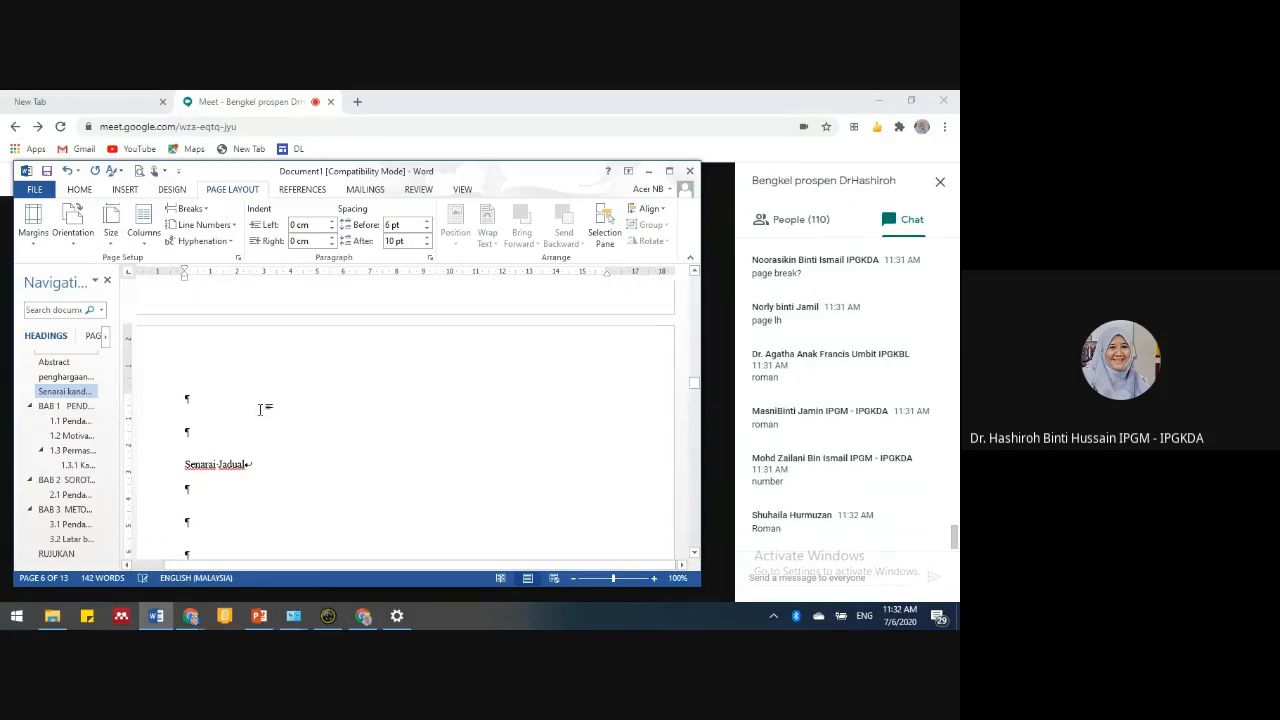
left_click(268, 402)
key("Delete")
key("Delete")
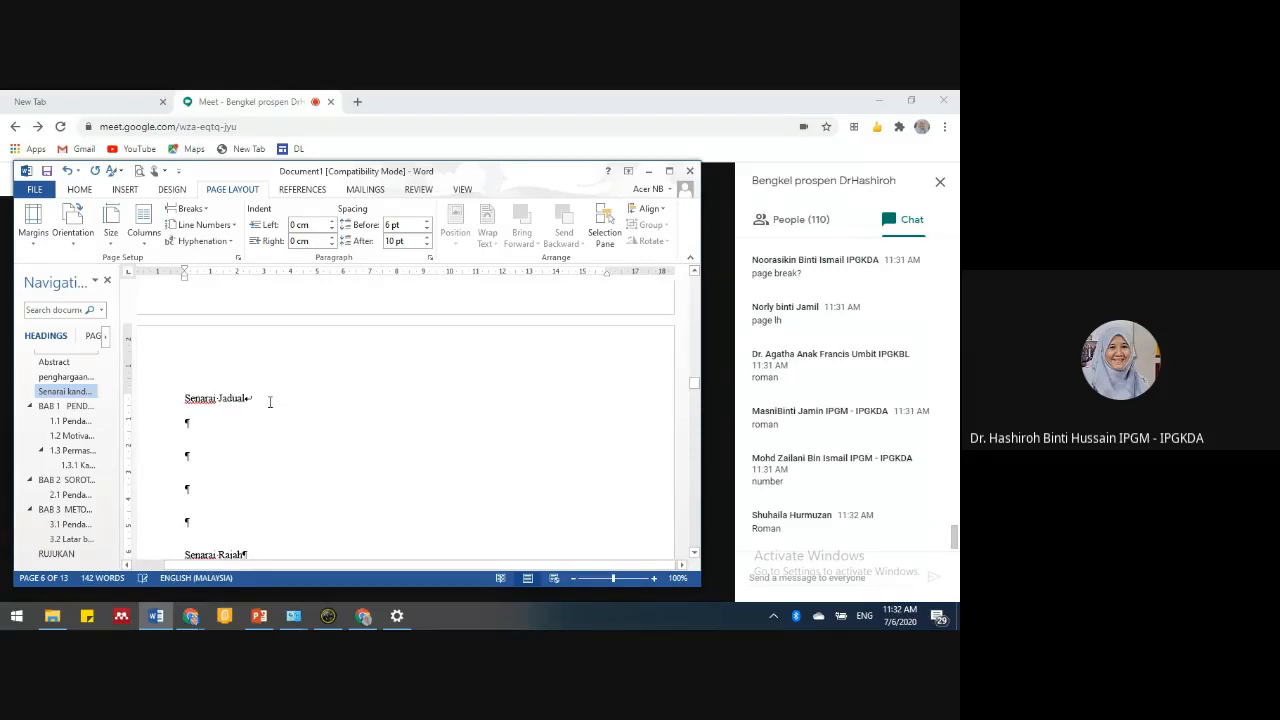
- Insert a page break at the empty paragraph just above Senarai Rajah to move it to its own page
scroll(239, 515, "down", 1)
scroll(246, 431, "down", 2)
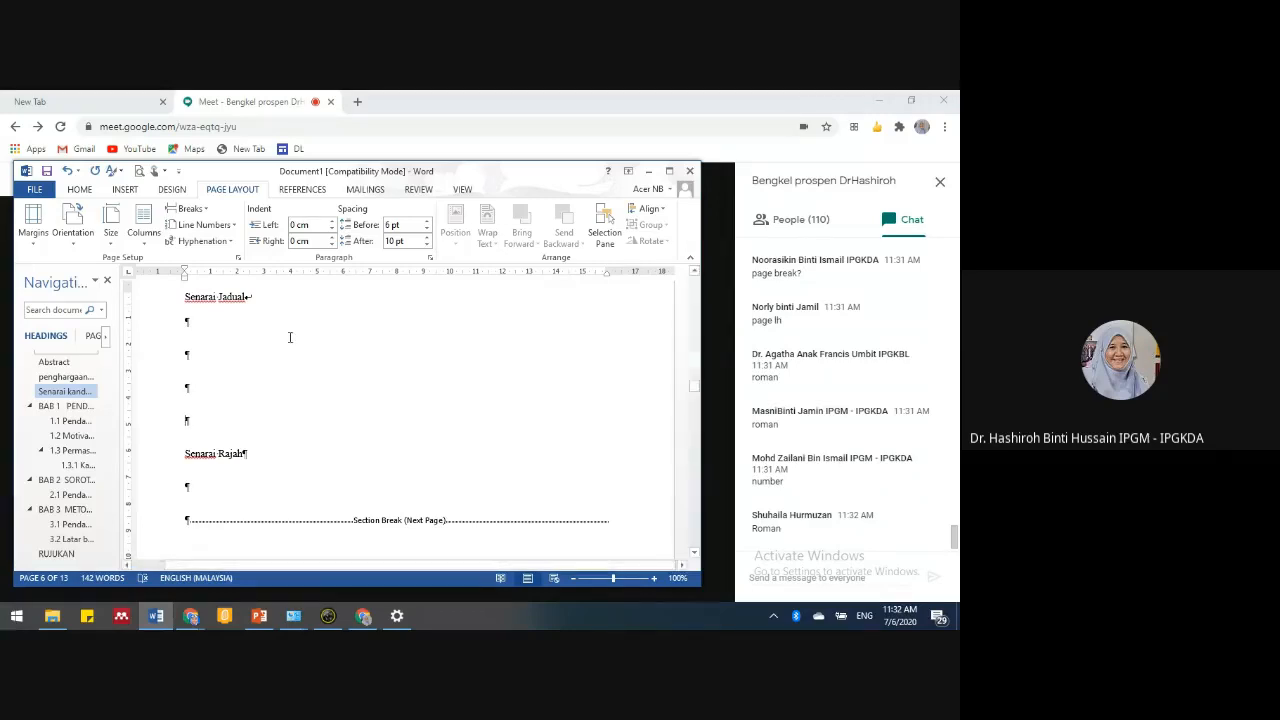
left_click(191, 208)
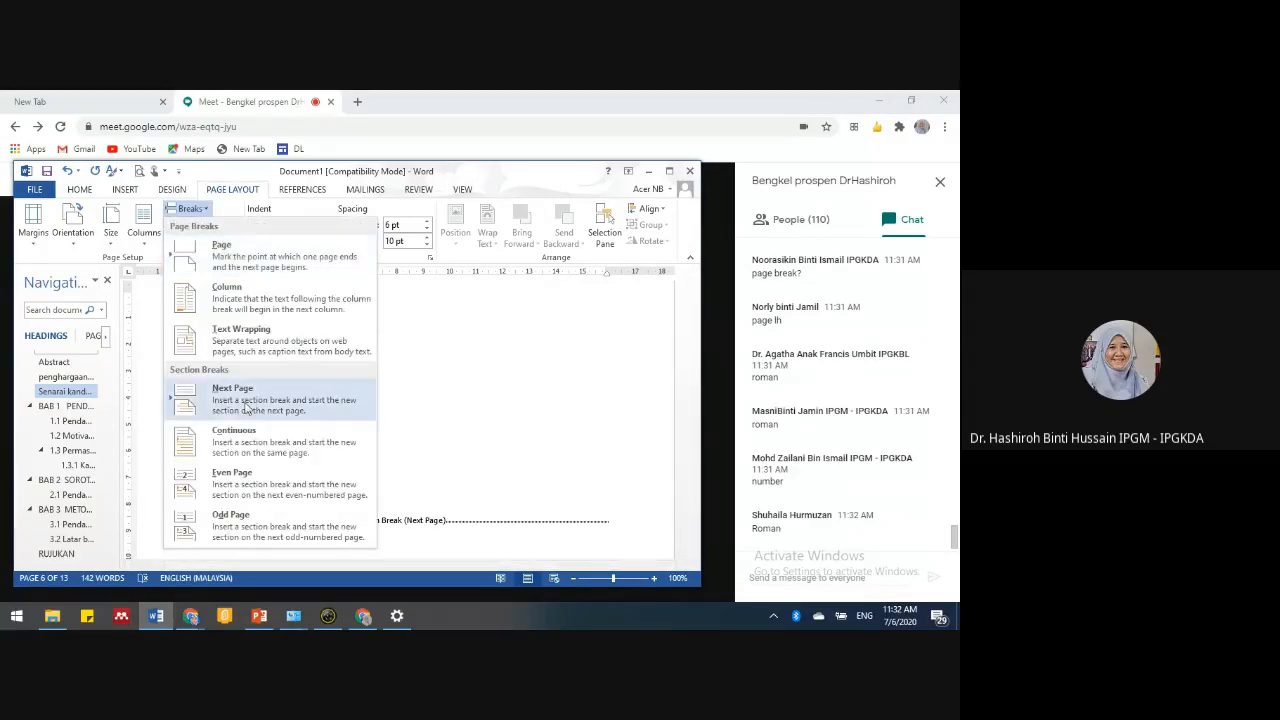
left_click(265, 262)
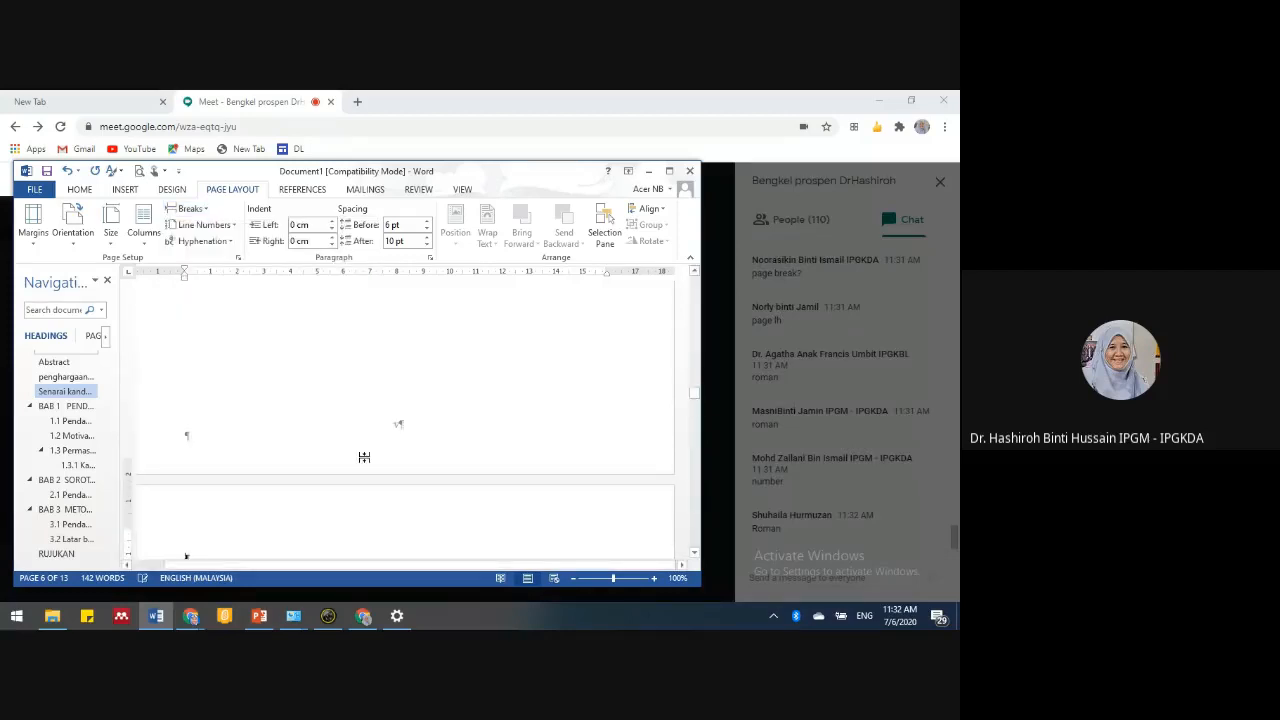
- Examine the page breaks and footer page numbers from the Senarai Jadual page through the first page of BAB 1
scroll(335, 401, "up", 3)
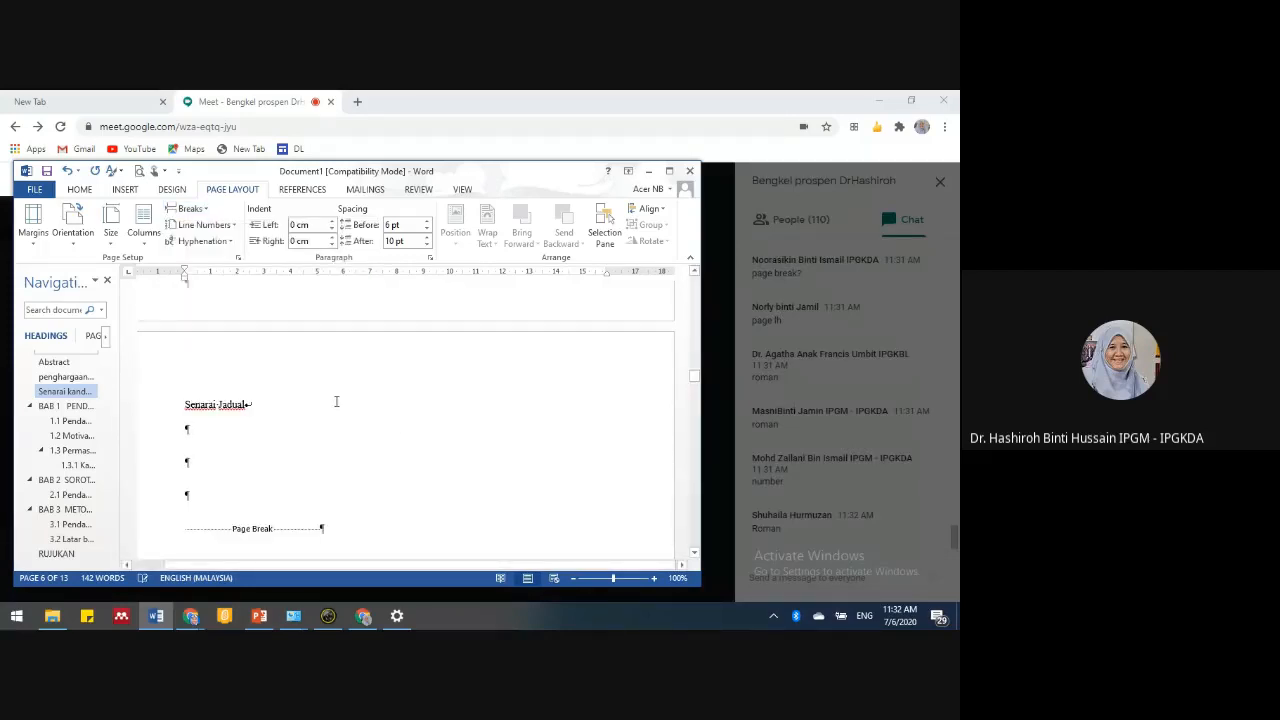
scroll(334, 391, "down", 3)
scroll(341, 386, "down", 5)
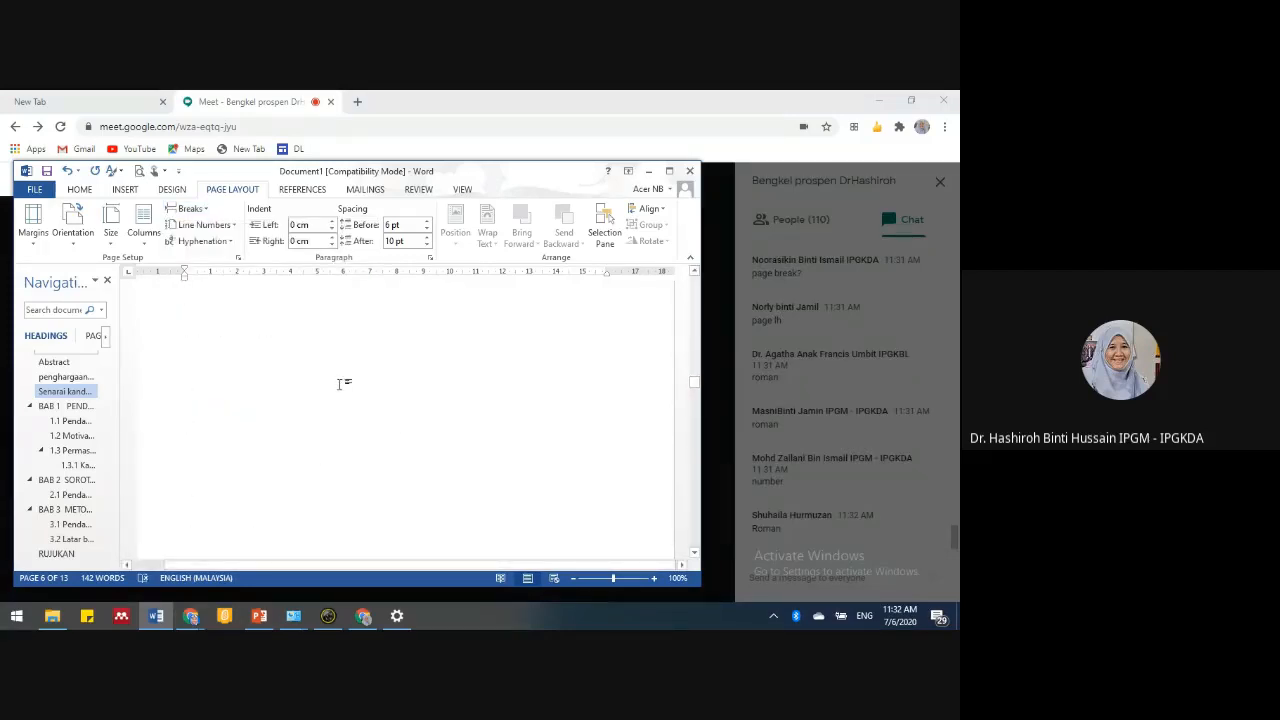
scroll(343, 383, "down", 3)
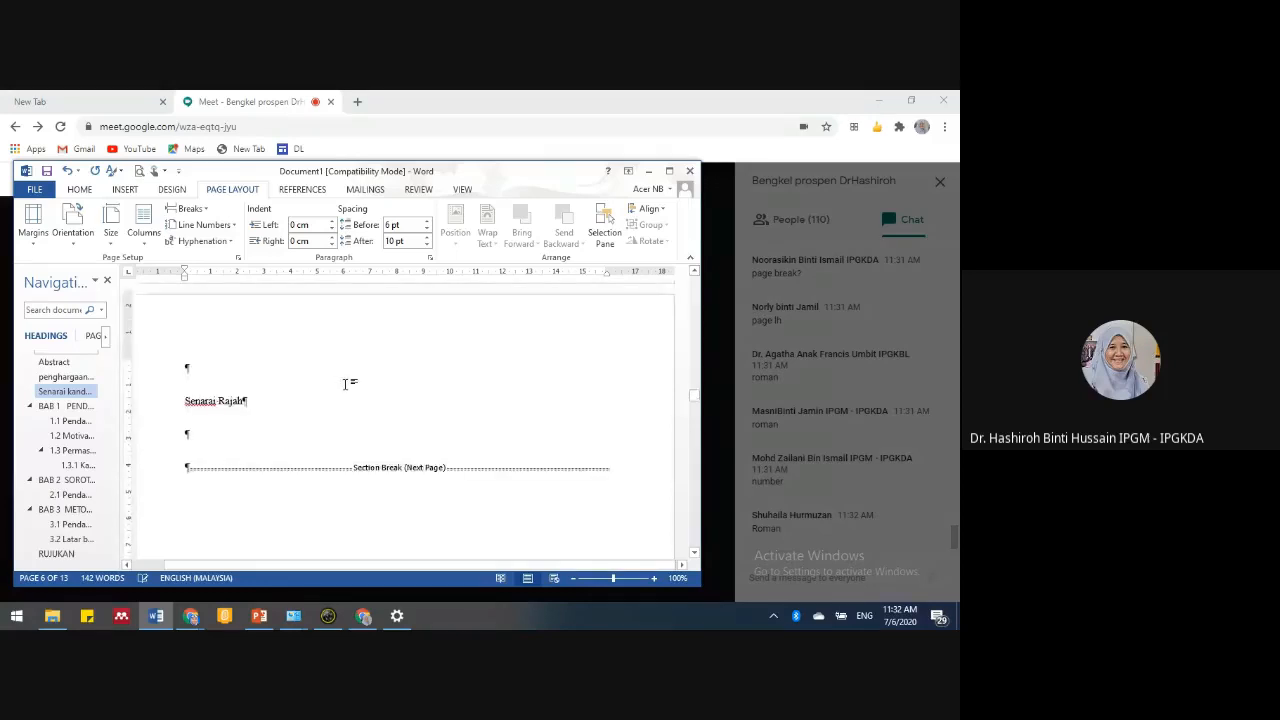
scroll(258, 438, "down", 6)
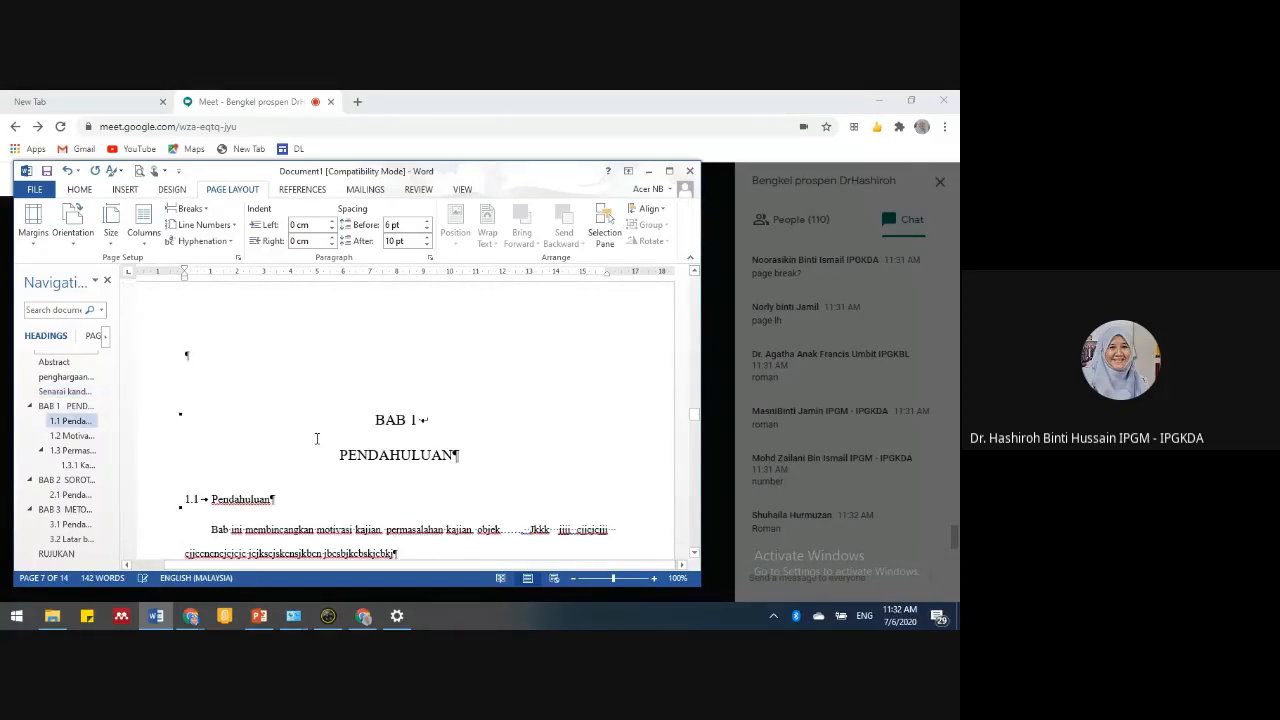
scroll(316, 438, "down", 10)
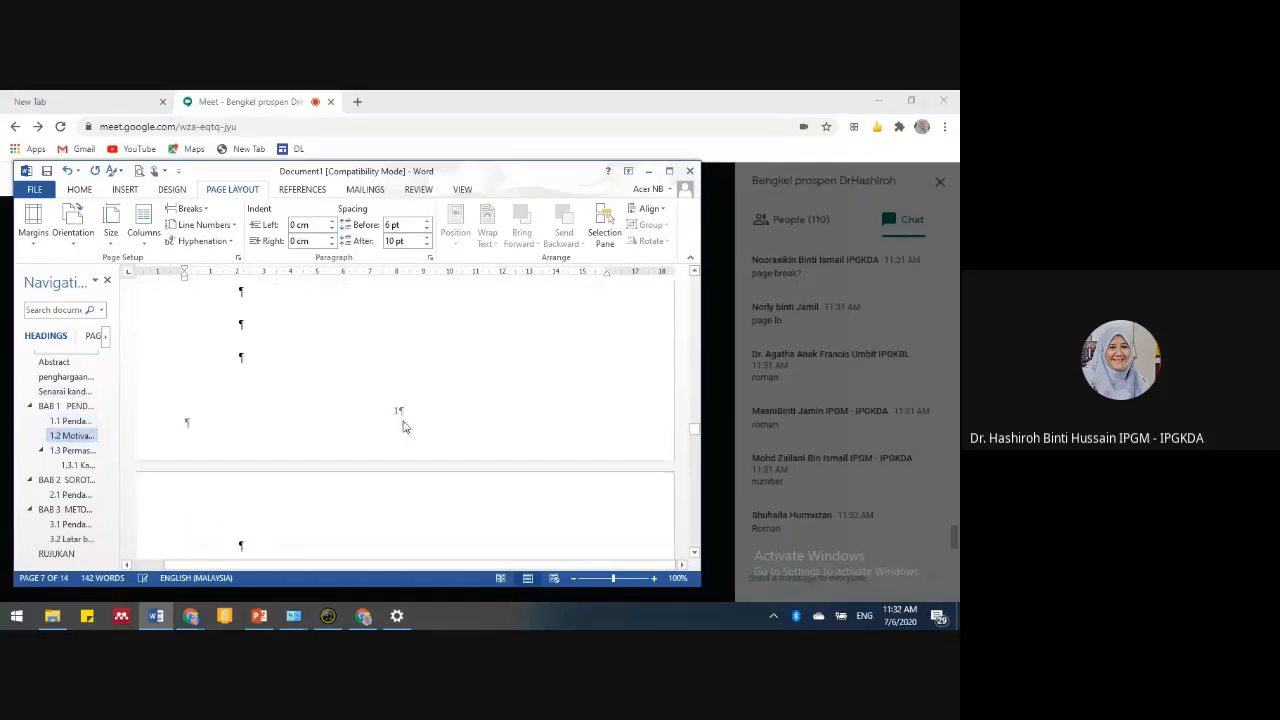
scroll(400, 433, "up", 12)
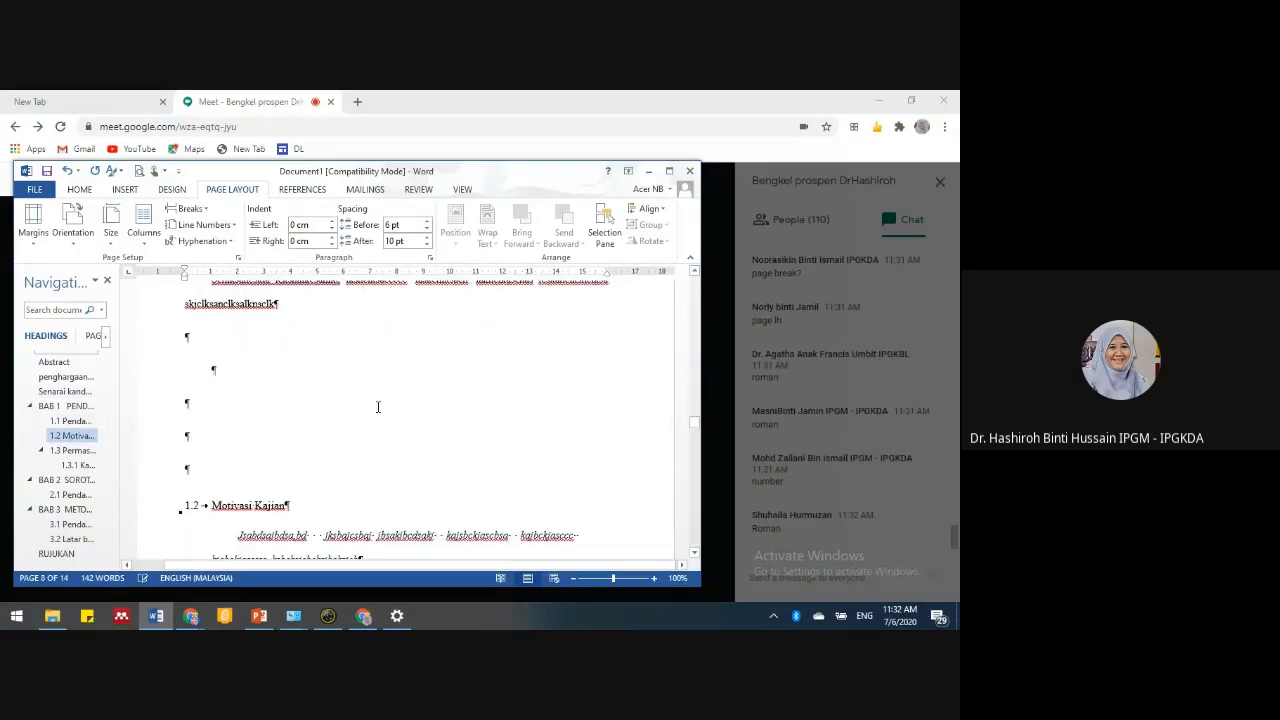
scroll(363, 390, "up", 10)
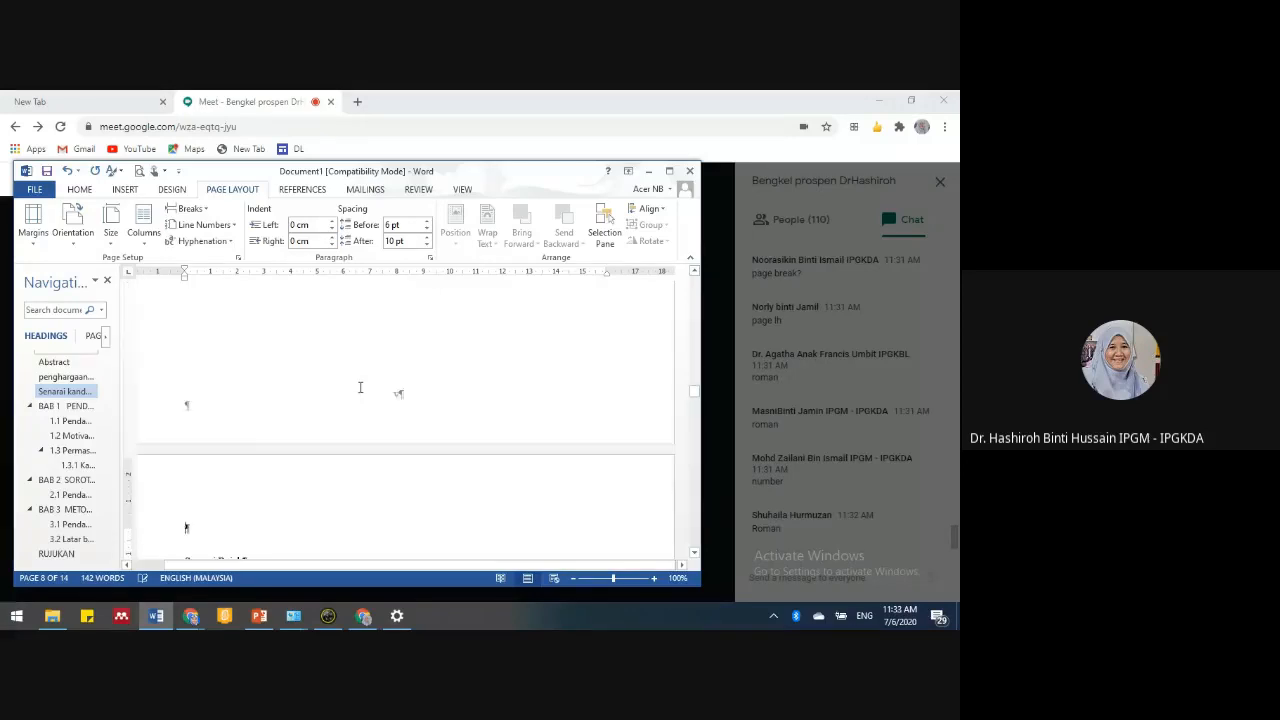
scroll(363, 381, "up", 5)
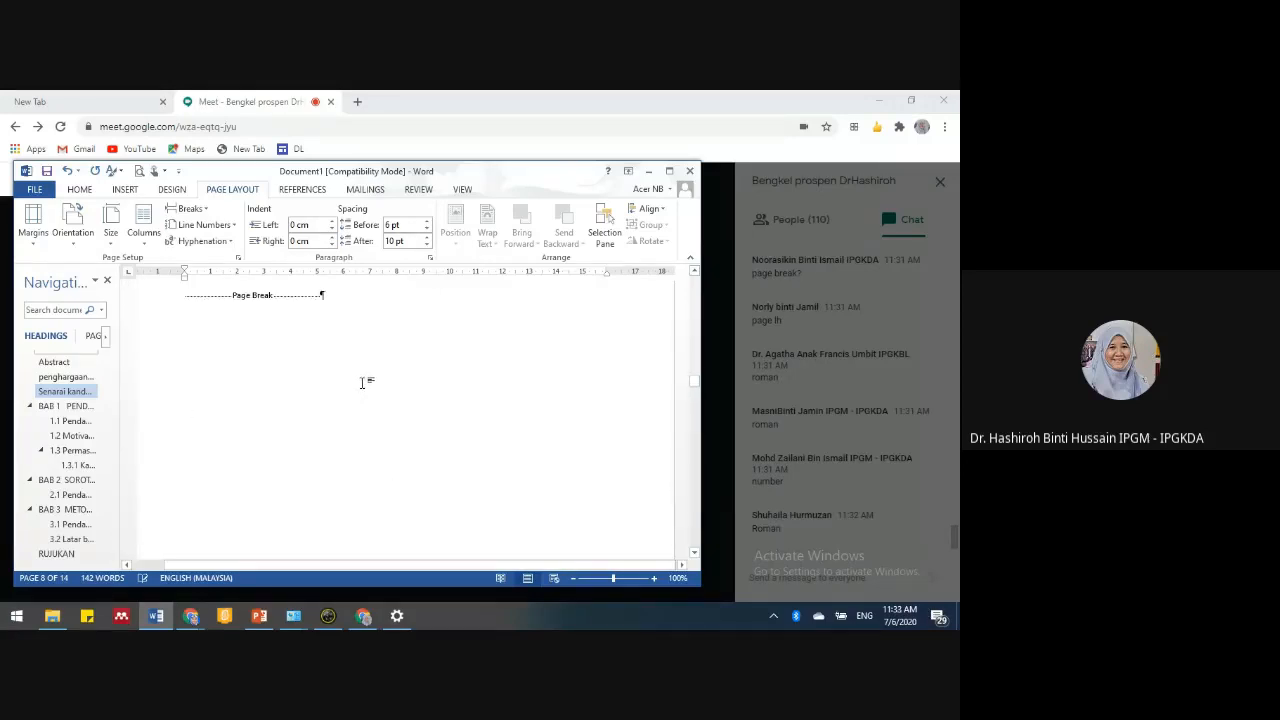
- Widen the Word window and view the Jadual caption settings for the paragraph below Senarai Jadual without inserting a caption
left_click(196, 401)
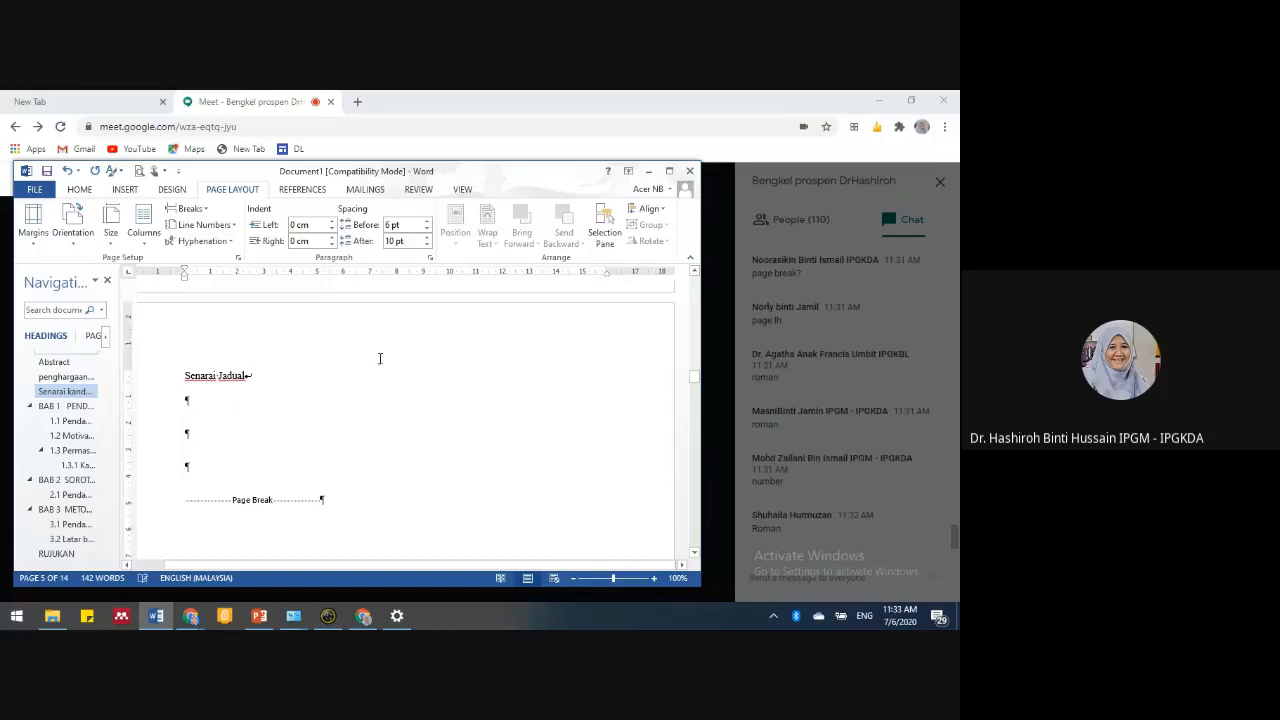
left_click(318, 192)
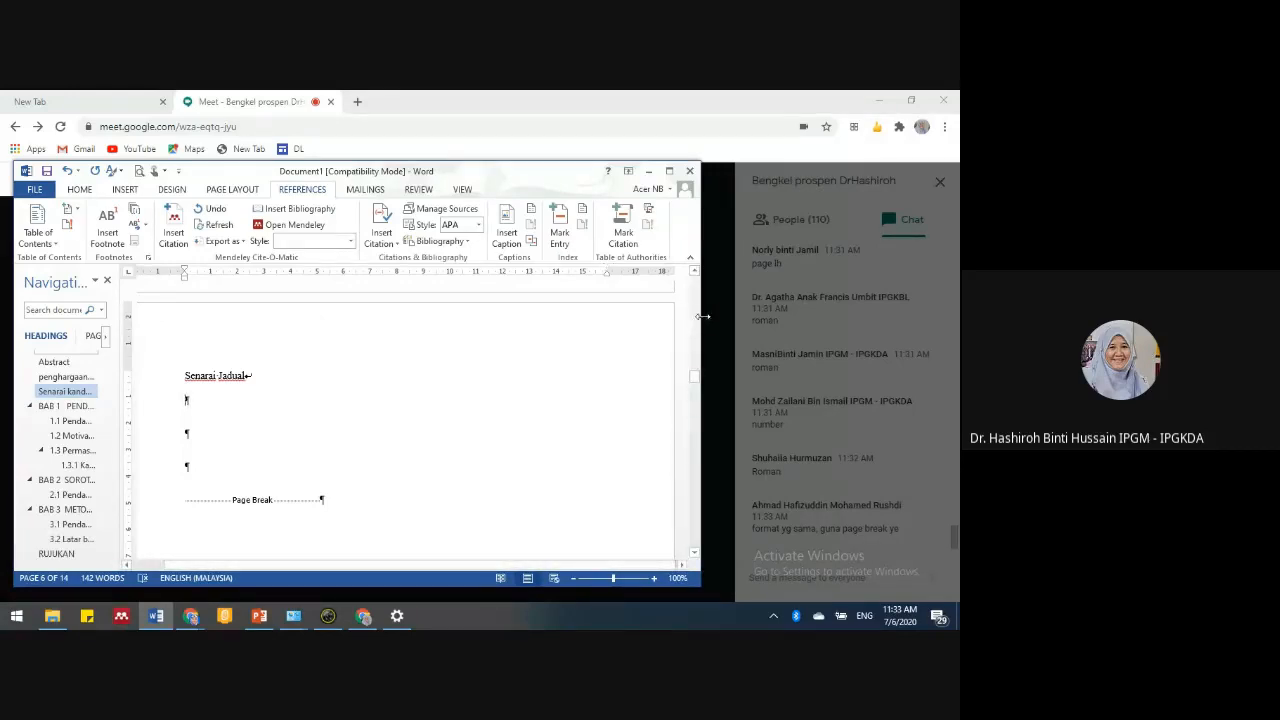
left_click_drag(703, 316, 740, 308)
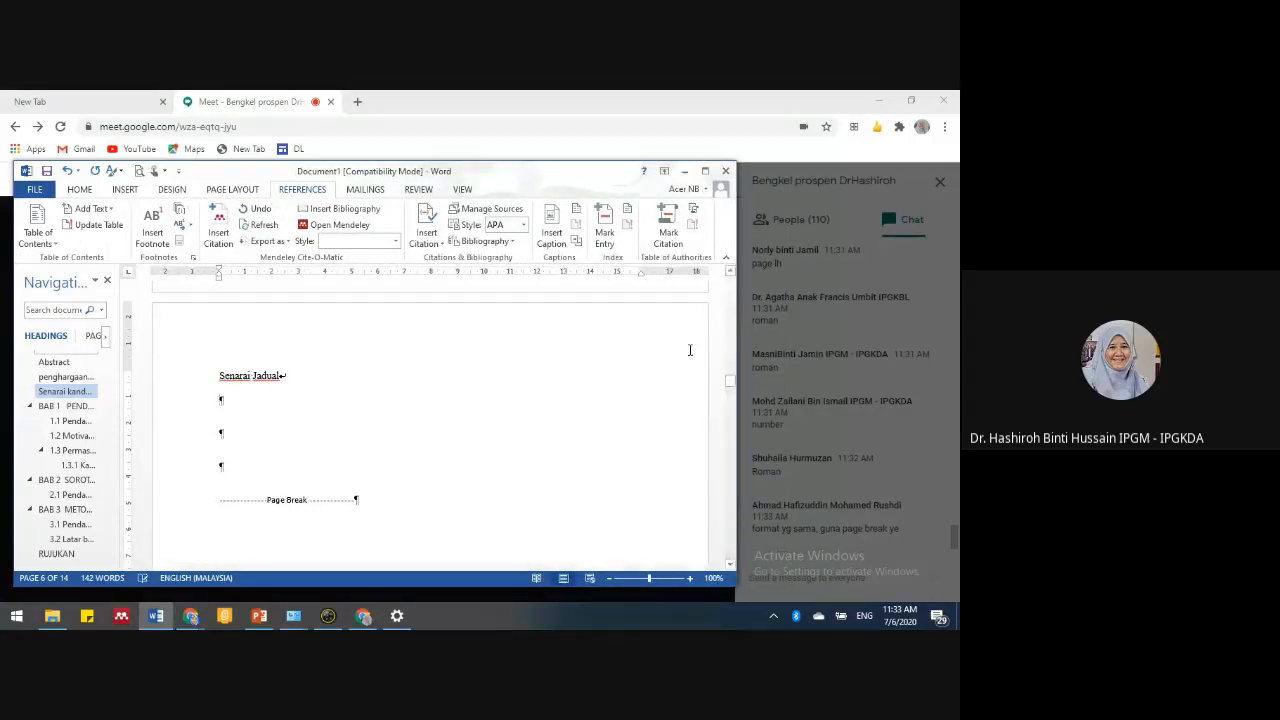
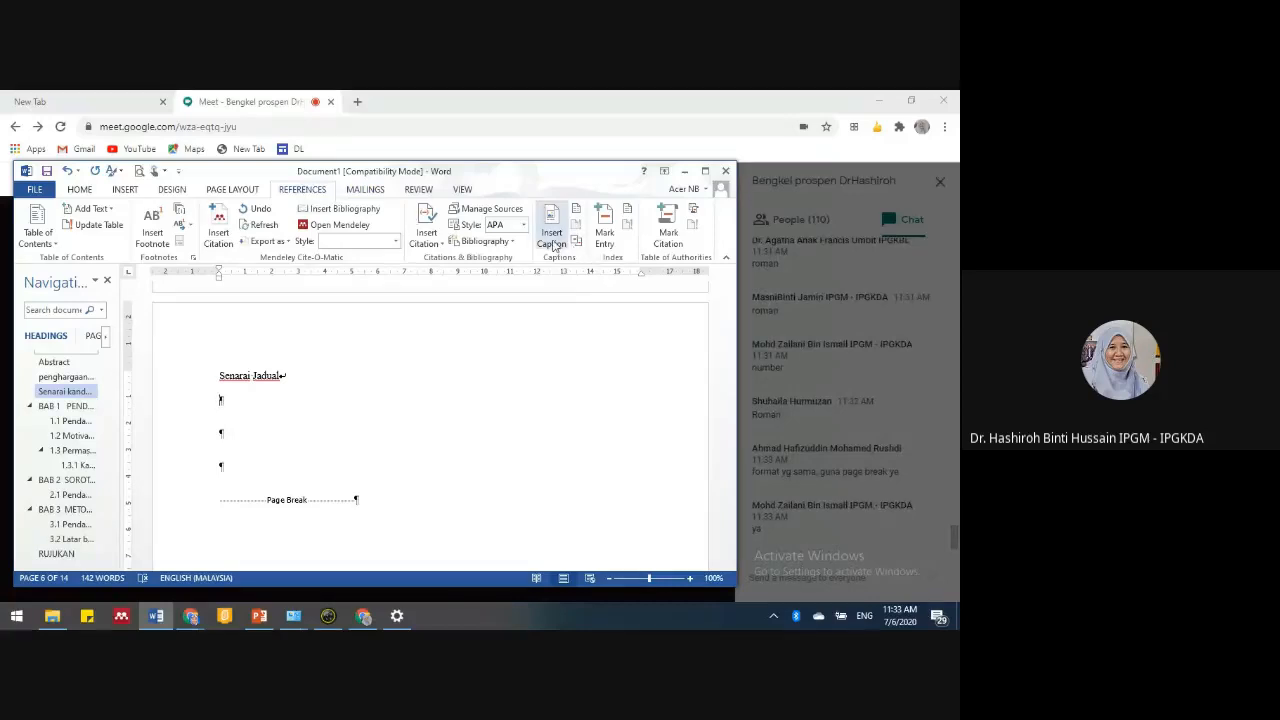
left_click(551, 243)
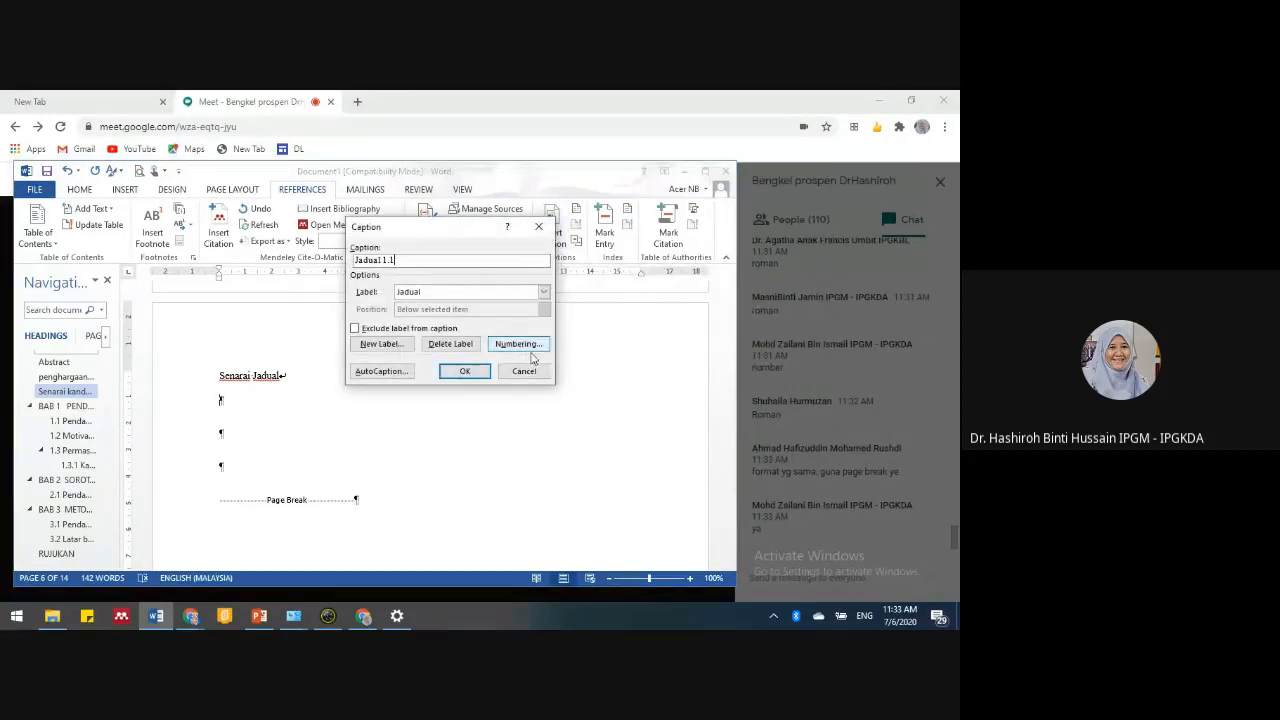
left_click(525, 369)
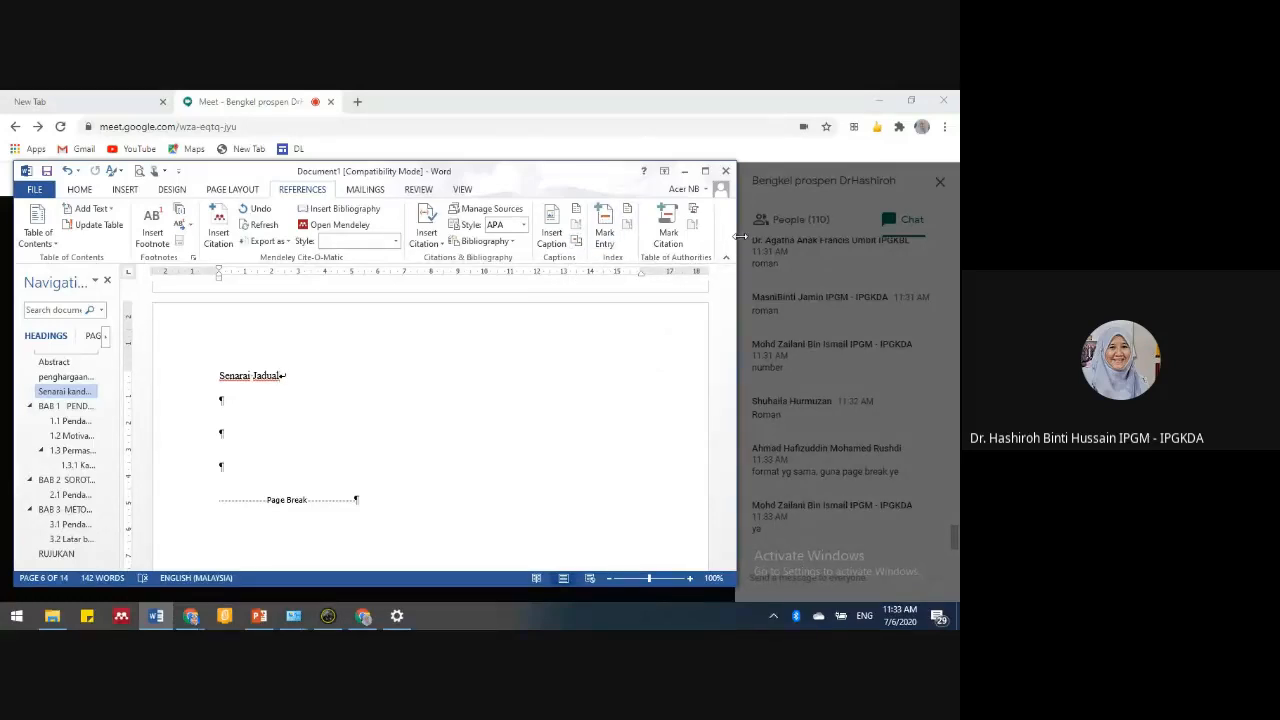
- Widen the window further and view the Table of Figures settings for the Jadual caption label without inserting a list
left_click_drag(740, 236, 786, 228)
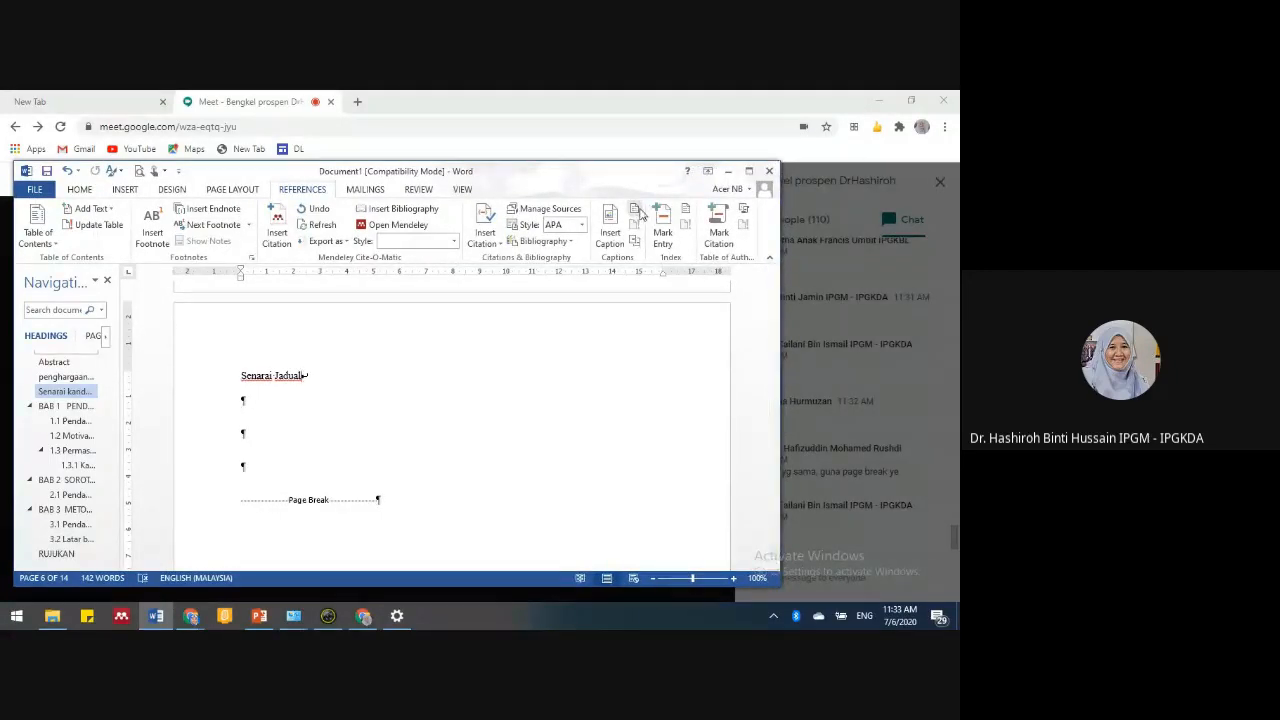
left_click(636, 210)
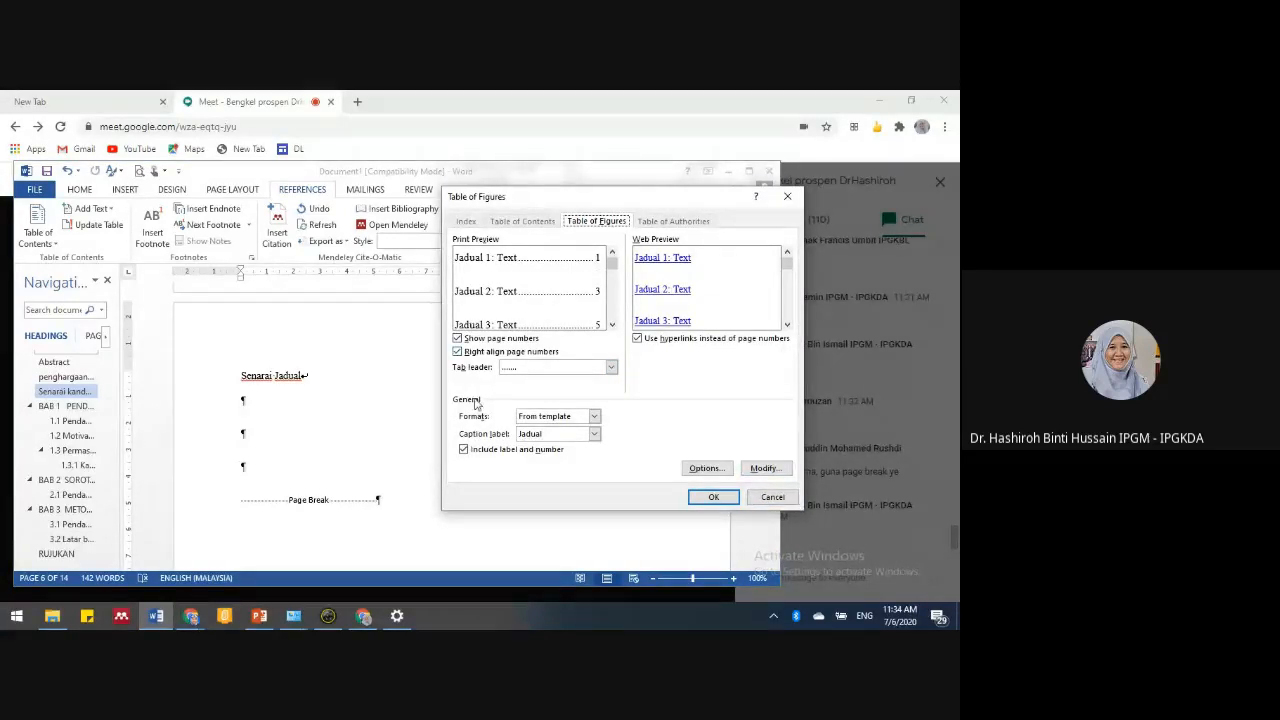
left_click(750, 500)
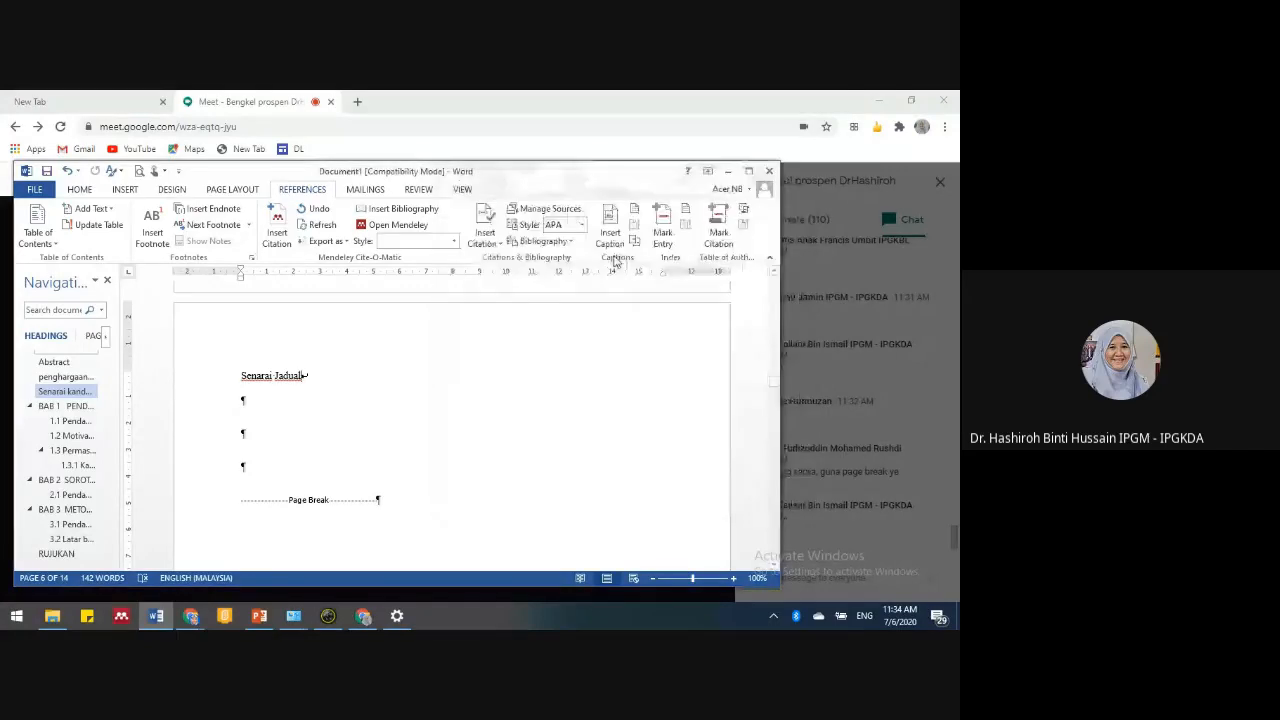
- Insert a list of Jadual captions under Senarai Jadual, with the Table of Figures style set to left alignment
left_click(634, 210)
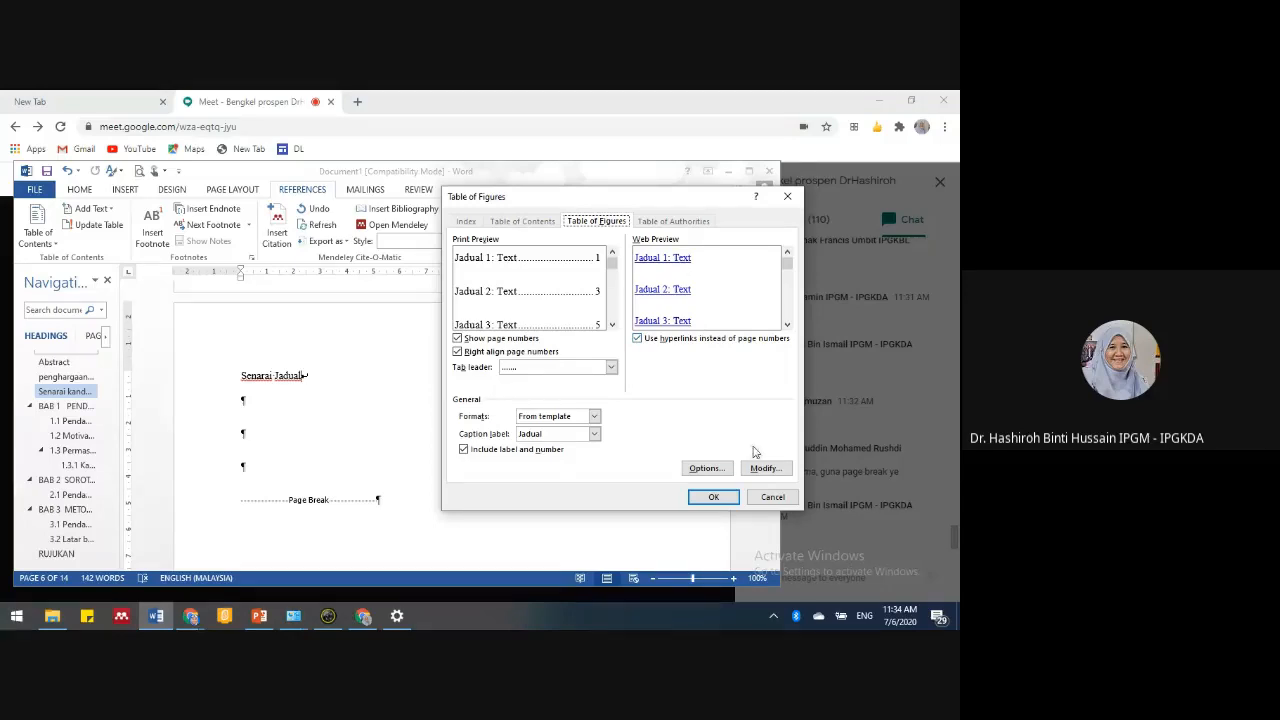
left_click(763, 468)
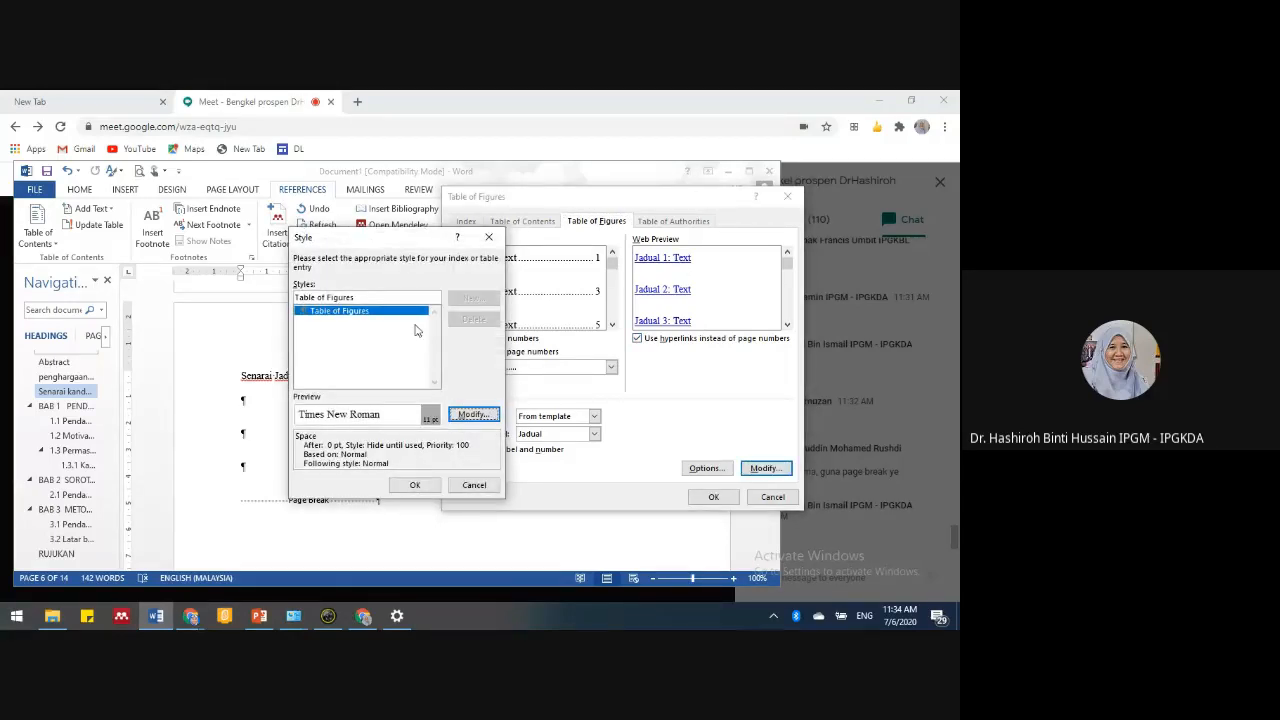
left_click(472, 415)
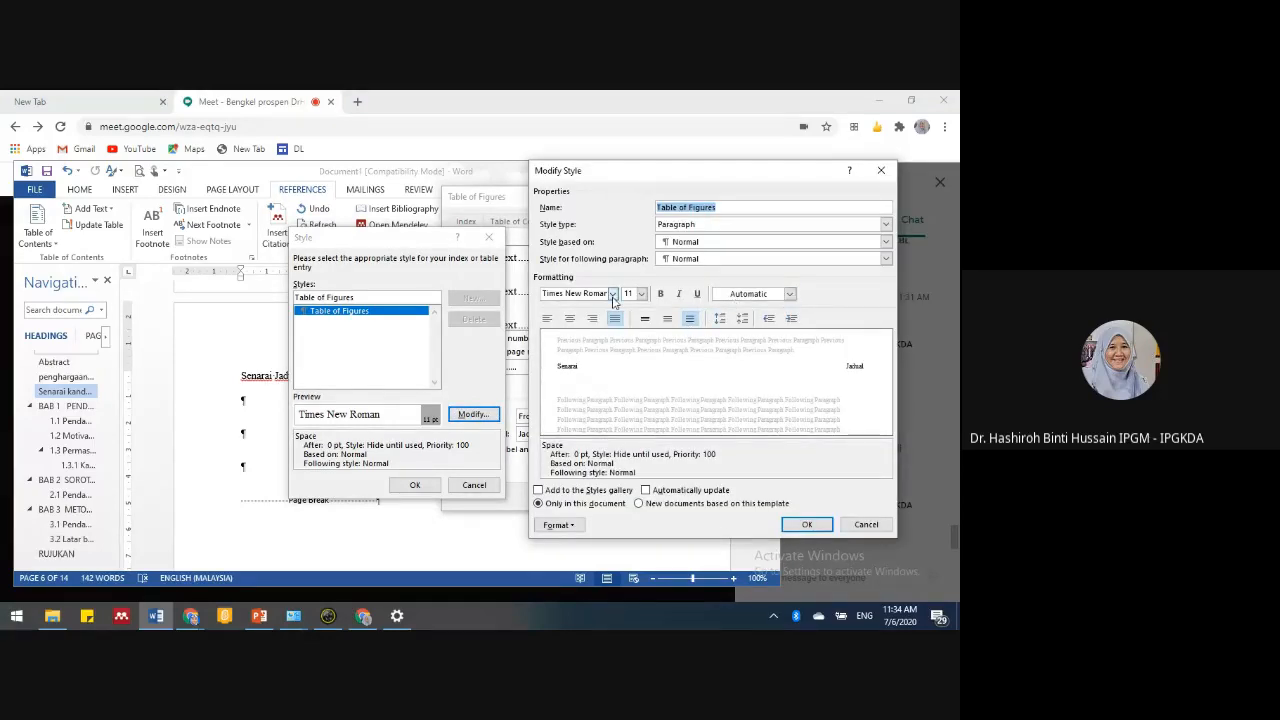
left_click(550, 319)
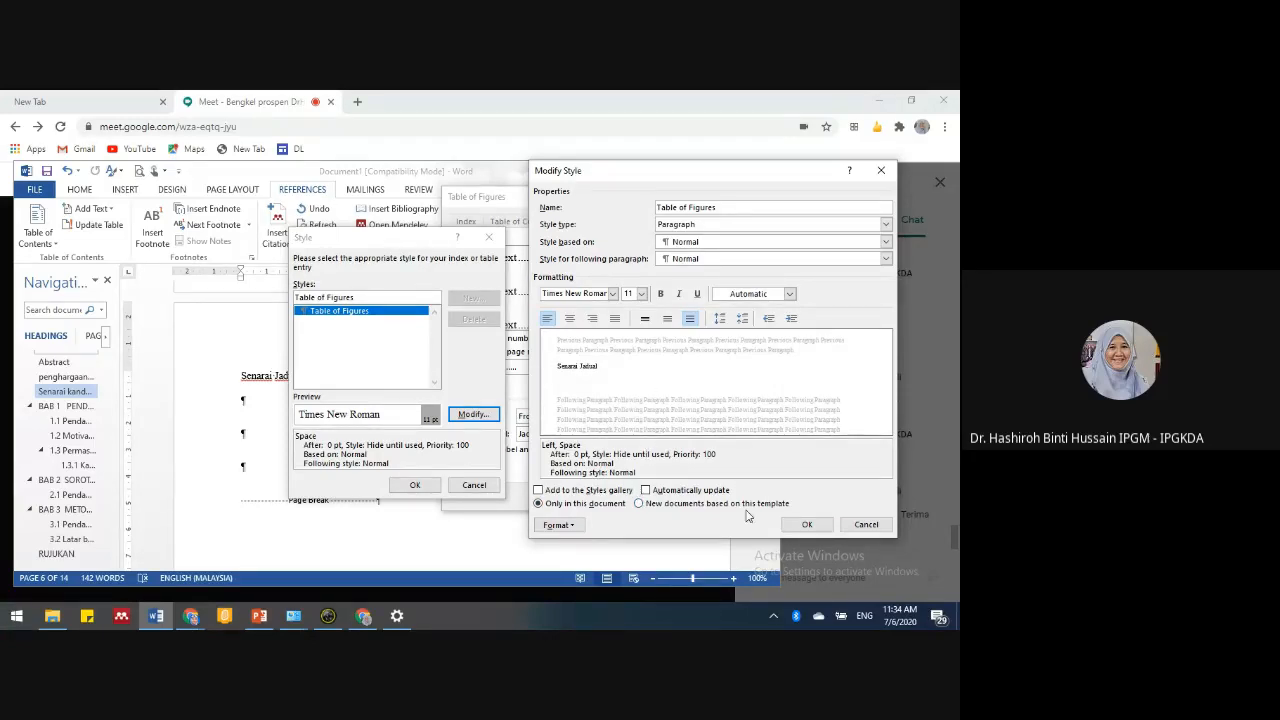
left_click(558, 525)
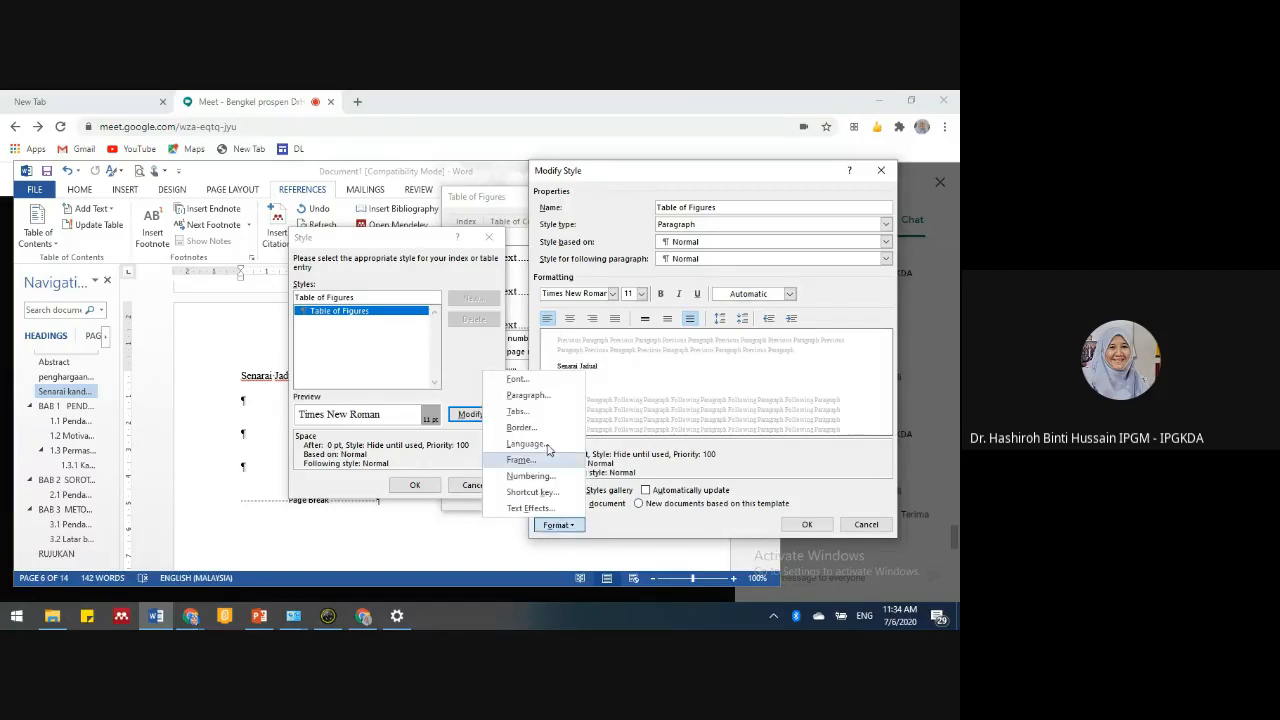
left_click(540, 400)
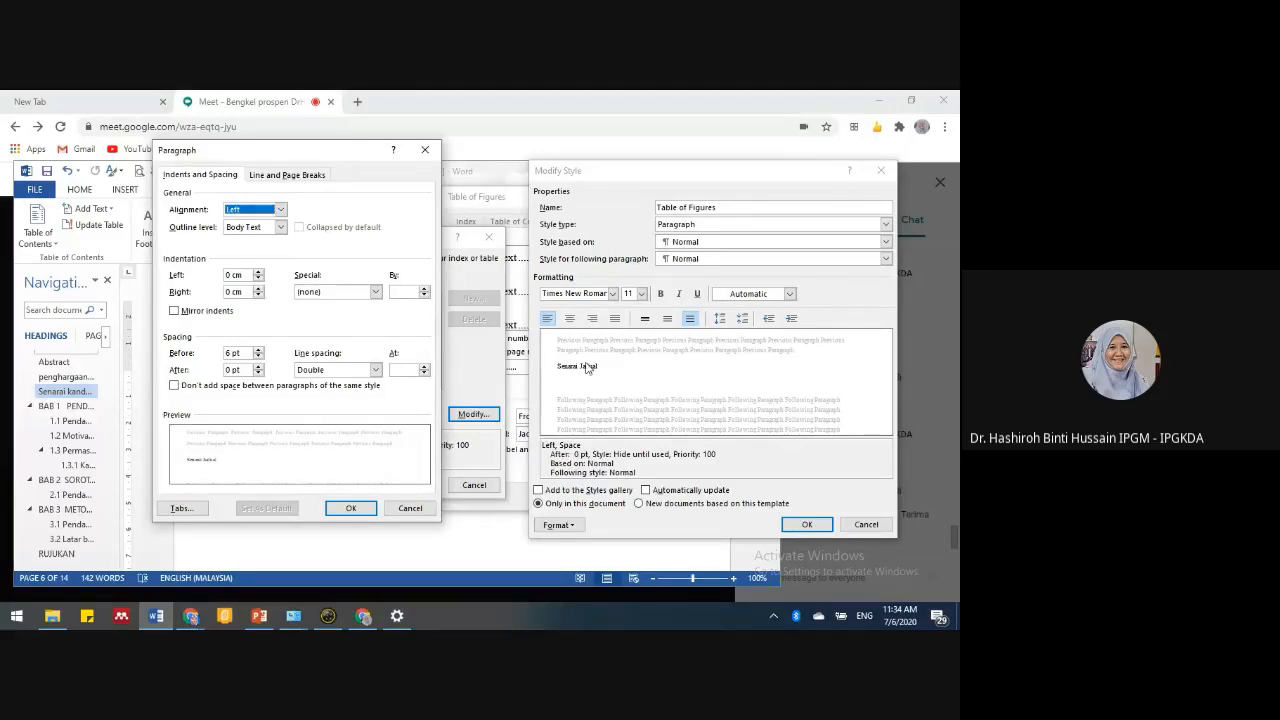
left_click(329, 508)
left_click(805, 525)
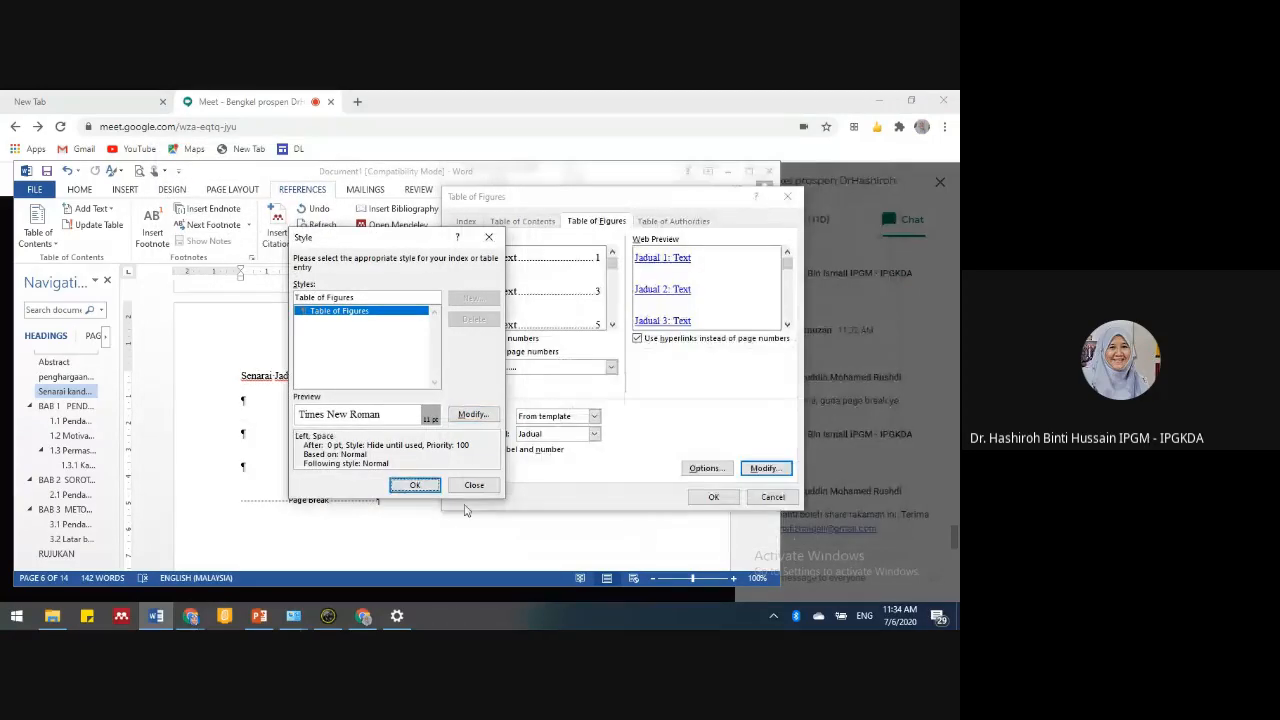
left_click(474, 485)
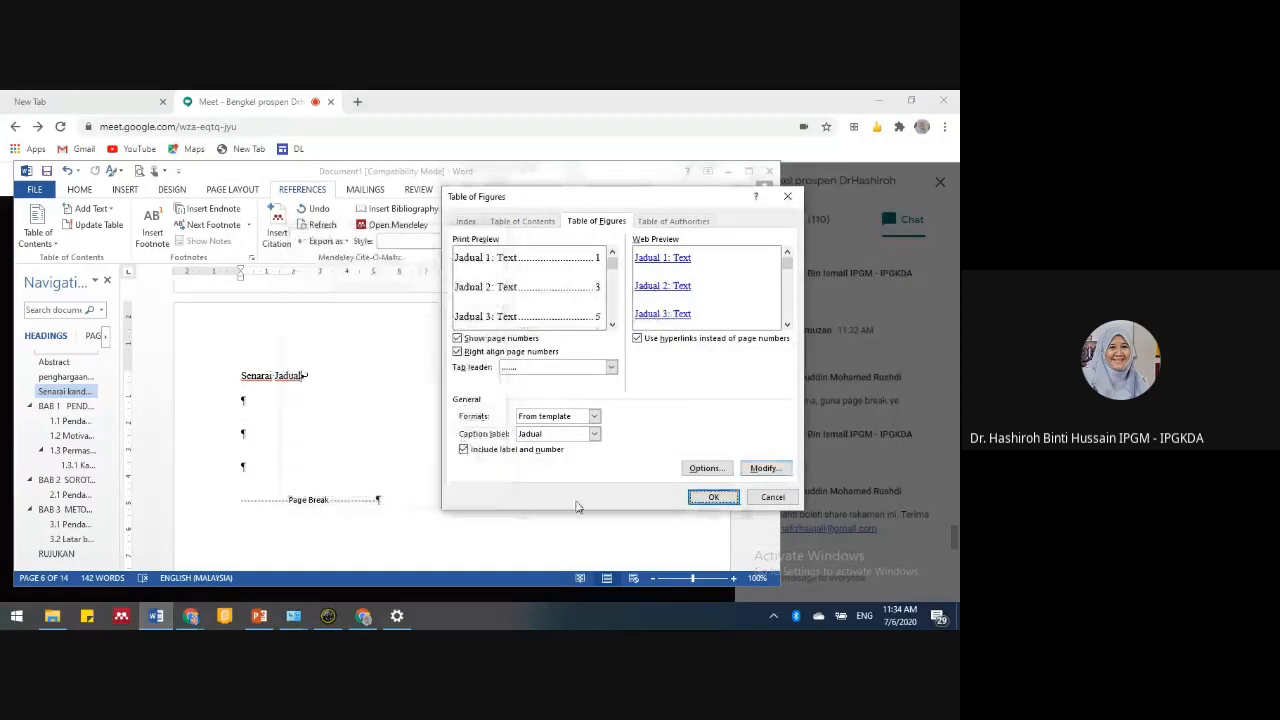
left_click(713, 497)
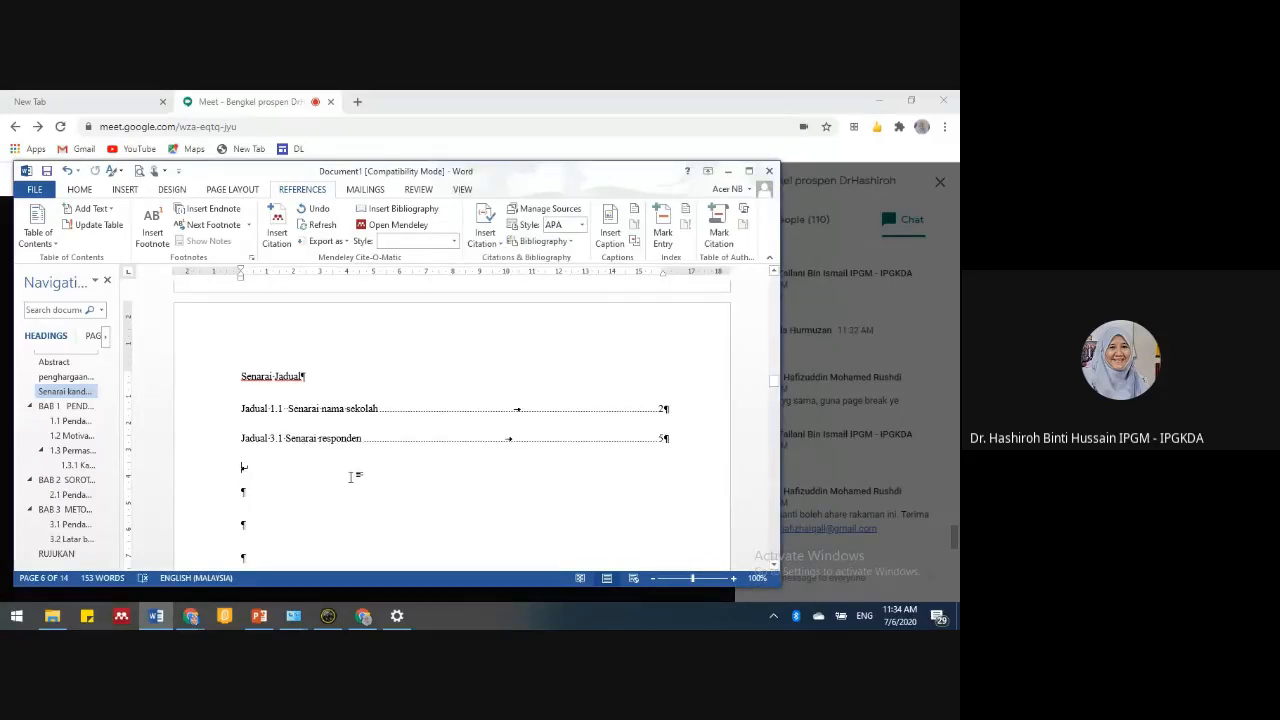
- Insert a list of figures for the Rajah caption label in the empty paragraph below Senarai Rajah, using the Table of Figures style
scroll(343, 466, "down", 5)
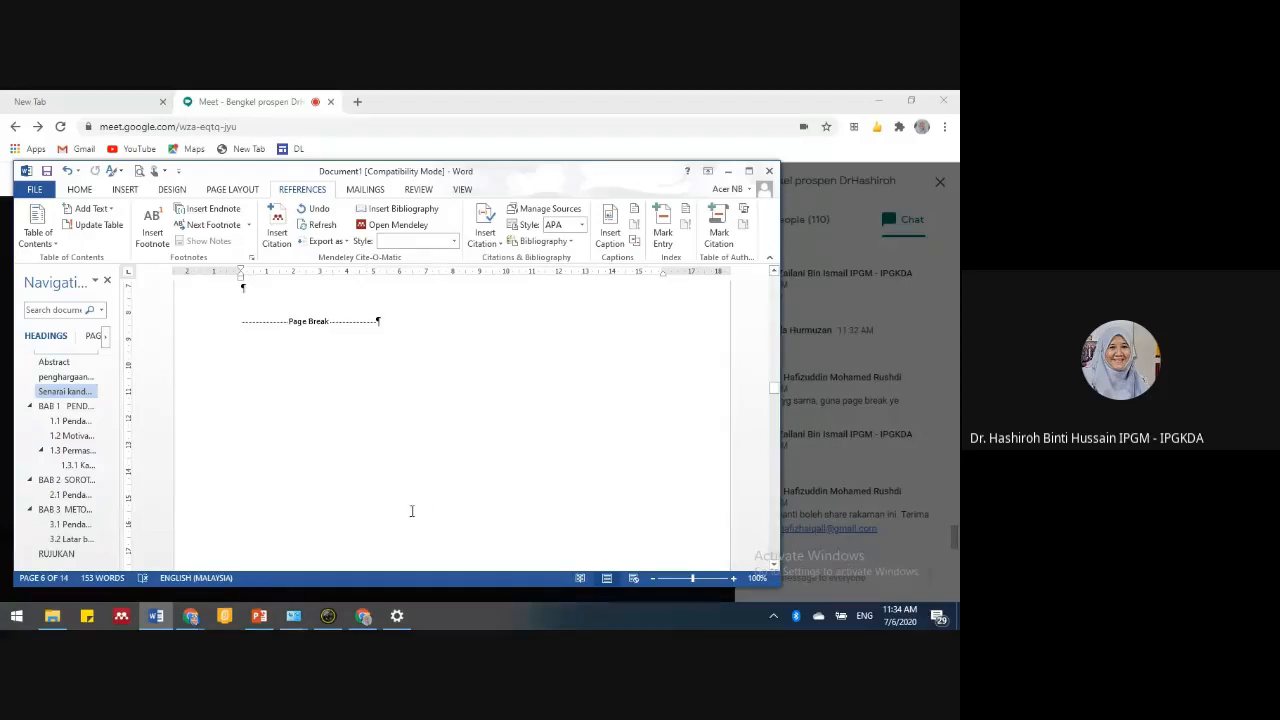
scroll(314, 471, "down", 5)
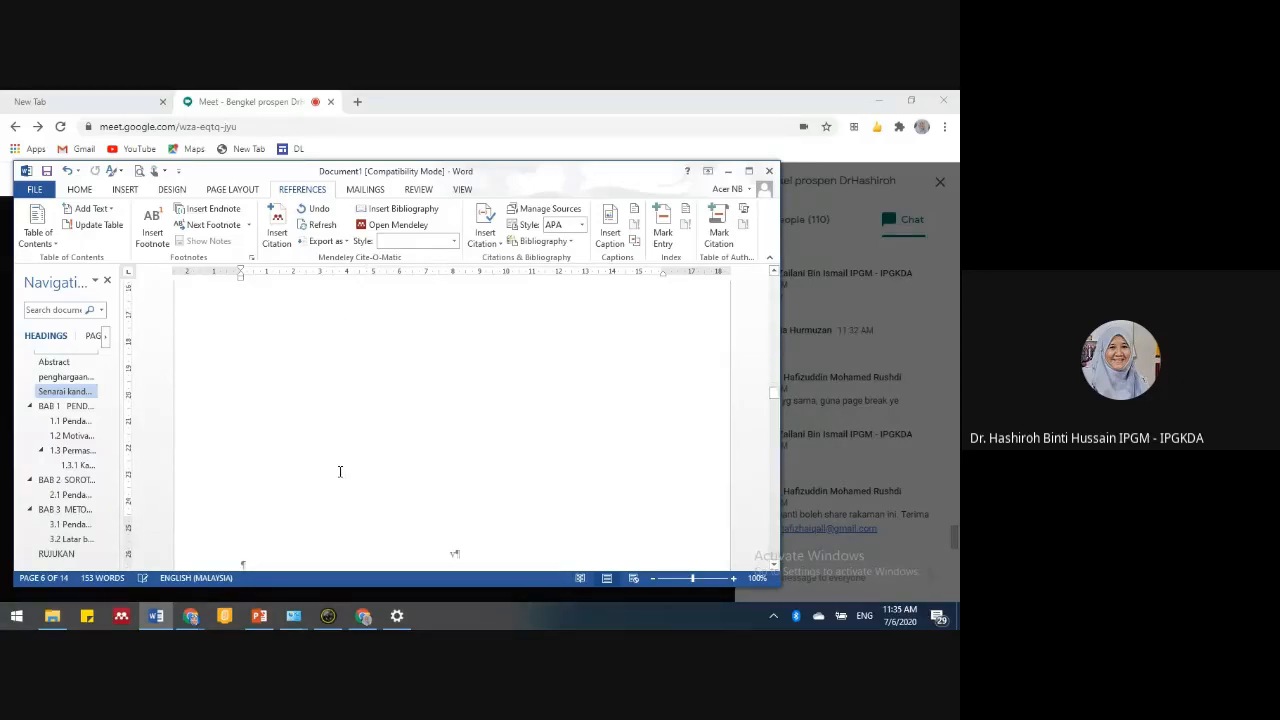
scroll(340, 475, "down", 3)
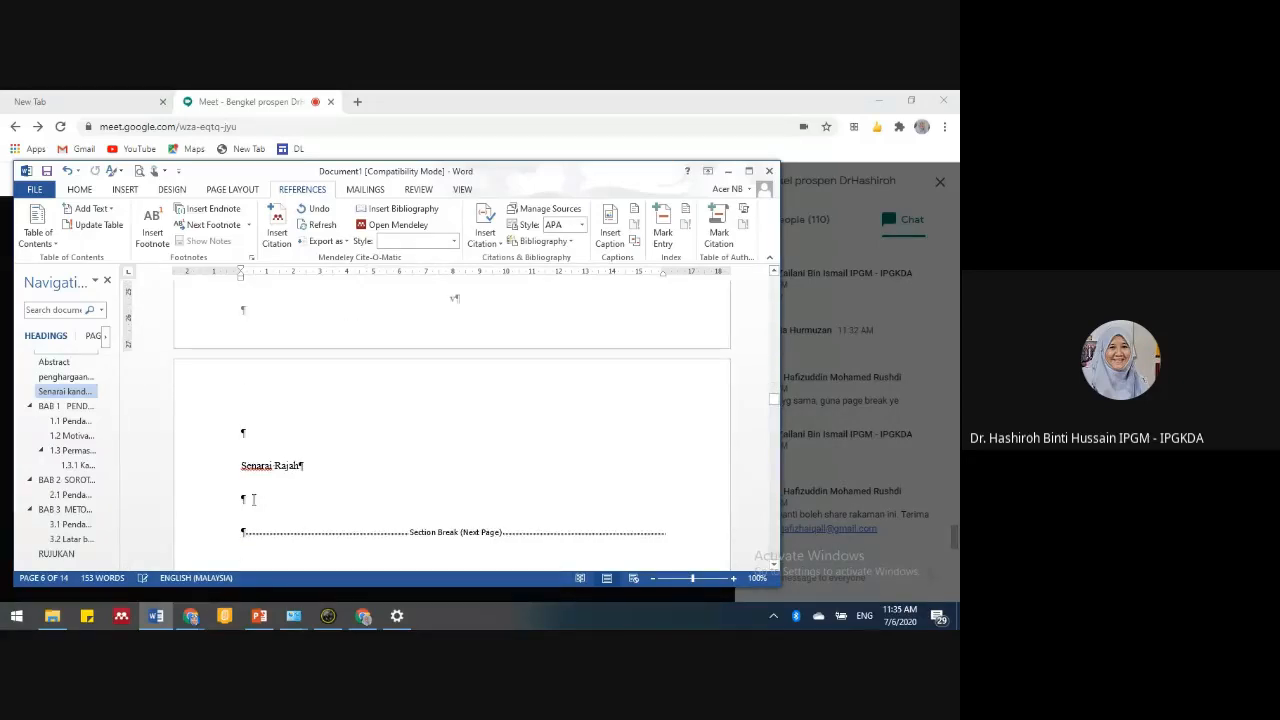
left_click(253, 500)
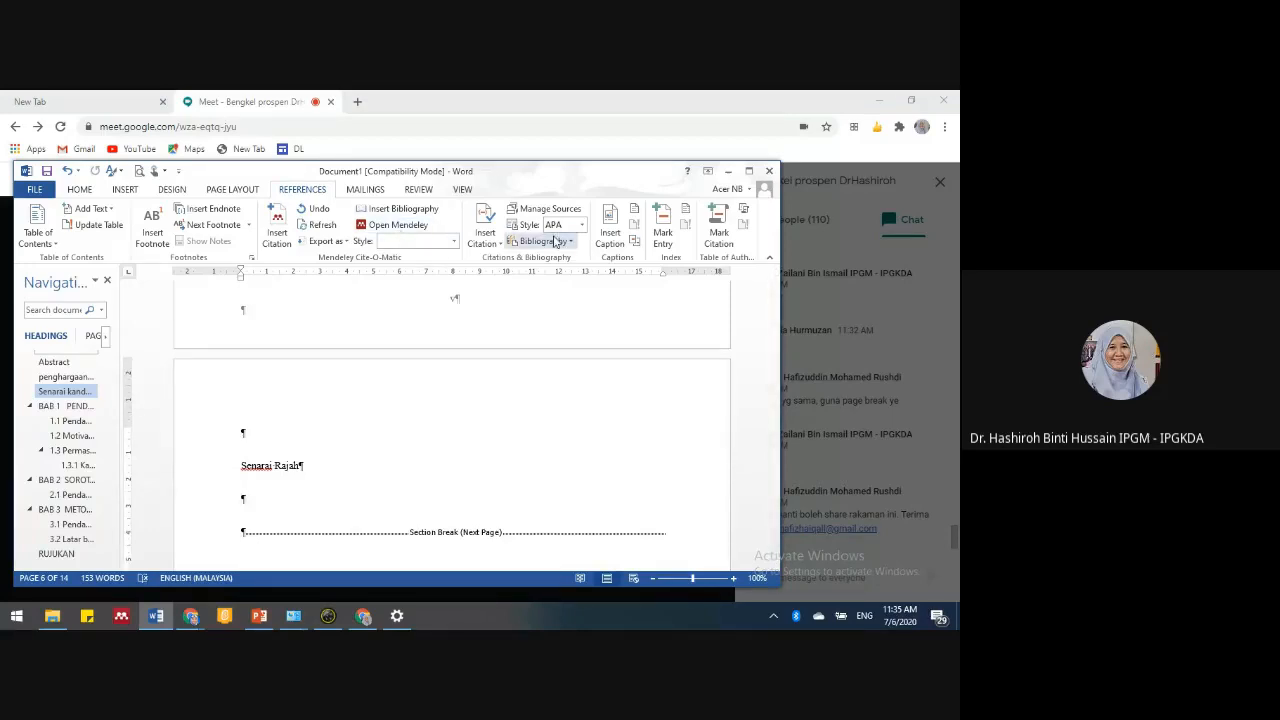
left_click(636, 210)
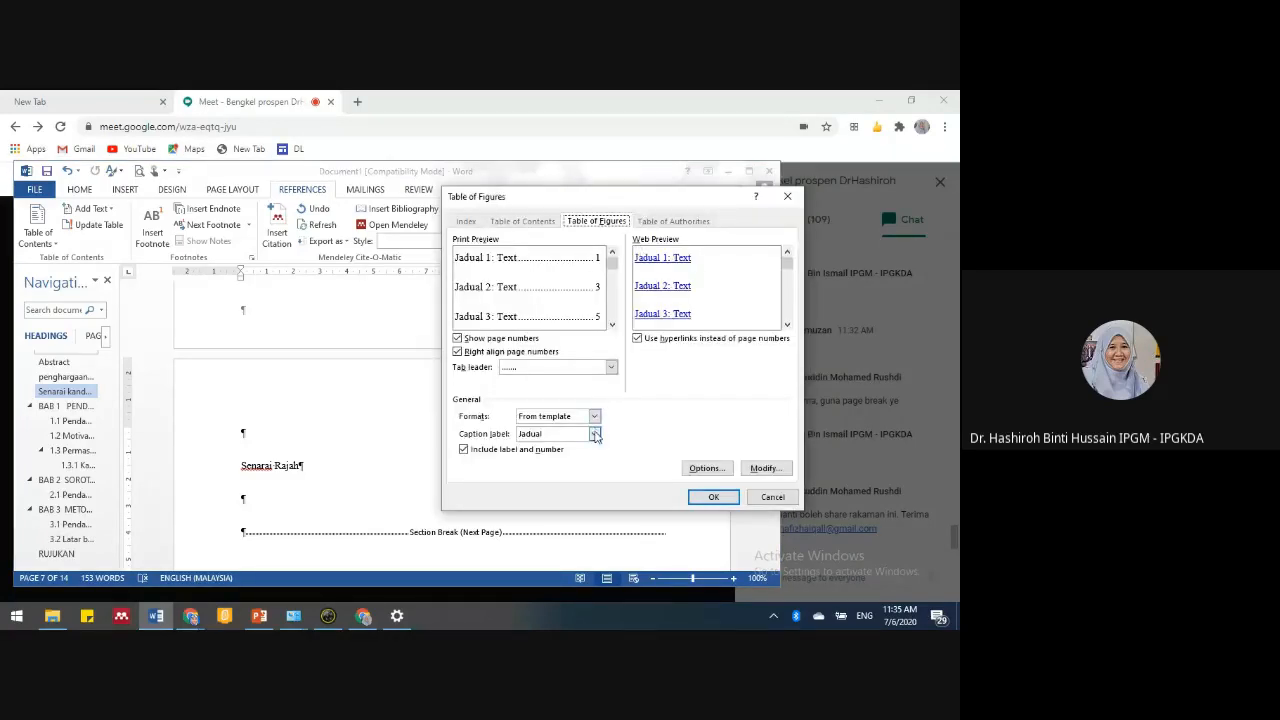
left_click(594, 436)
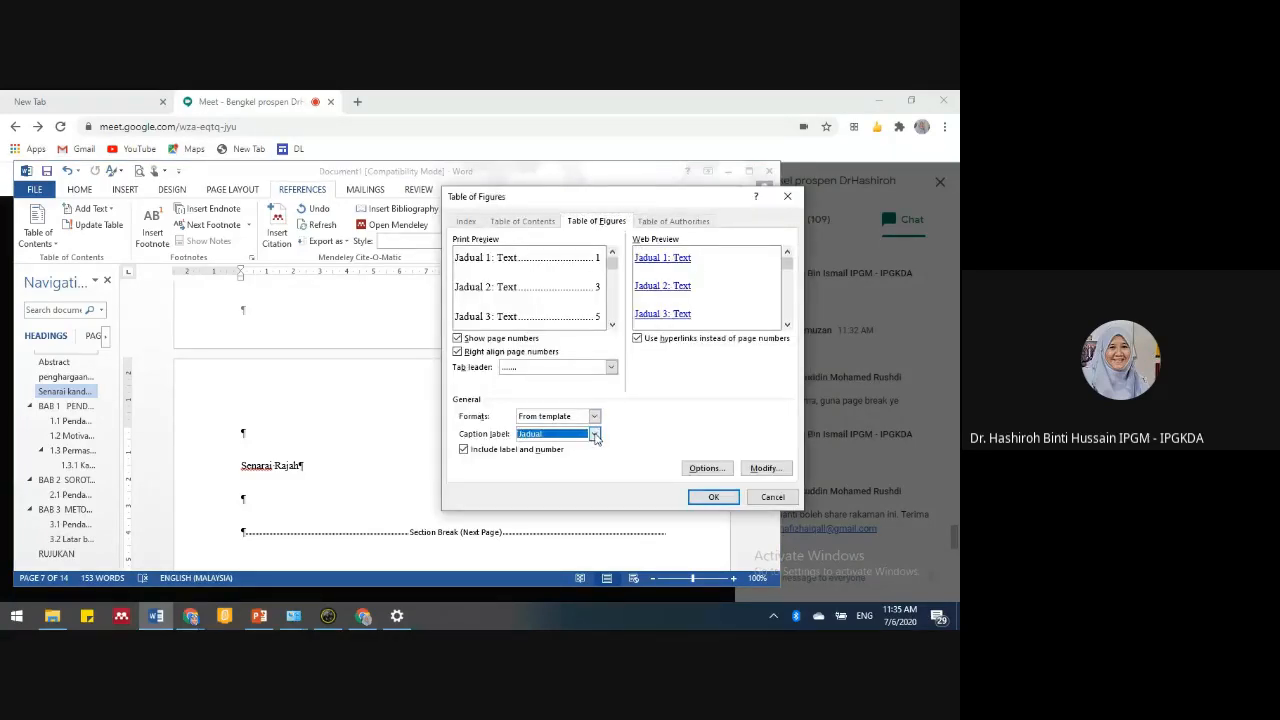
left_click(545, 472)
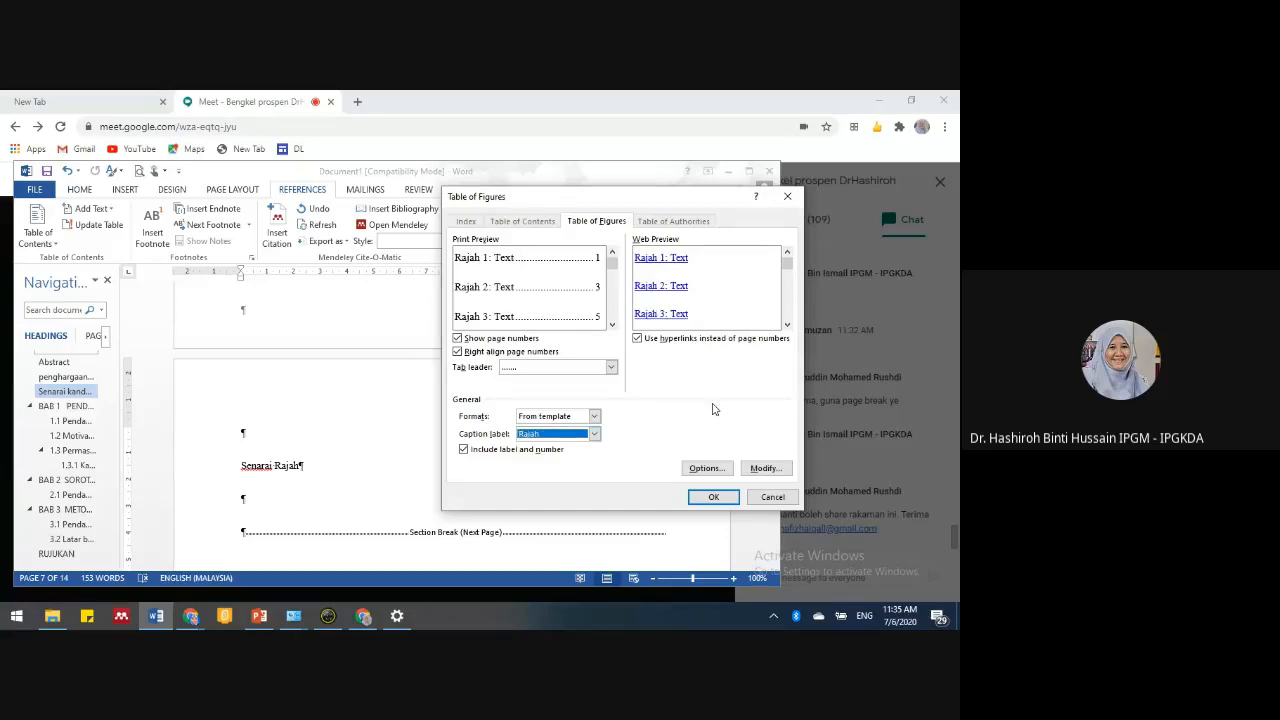
left_click(762, 469)
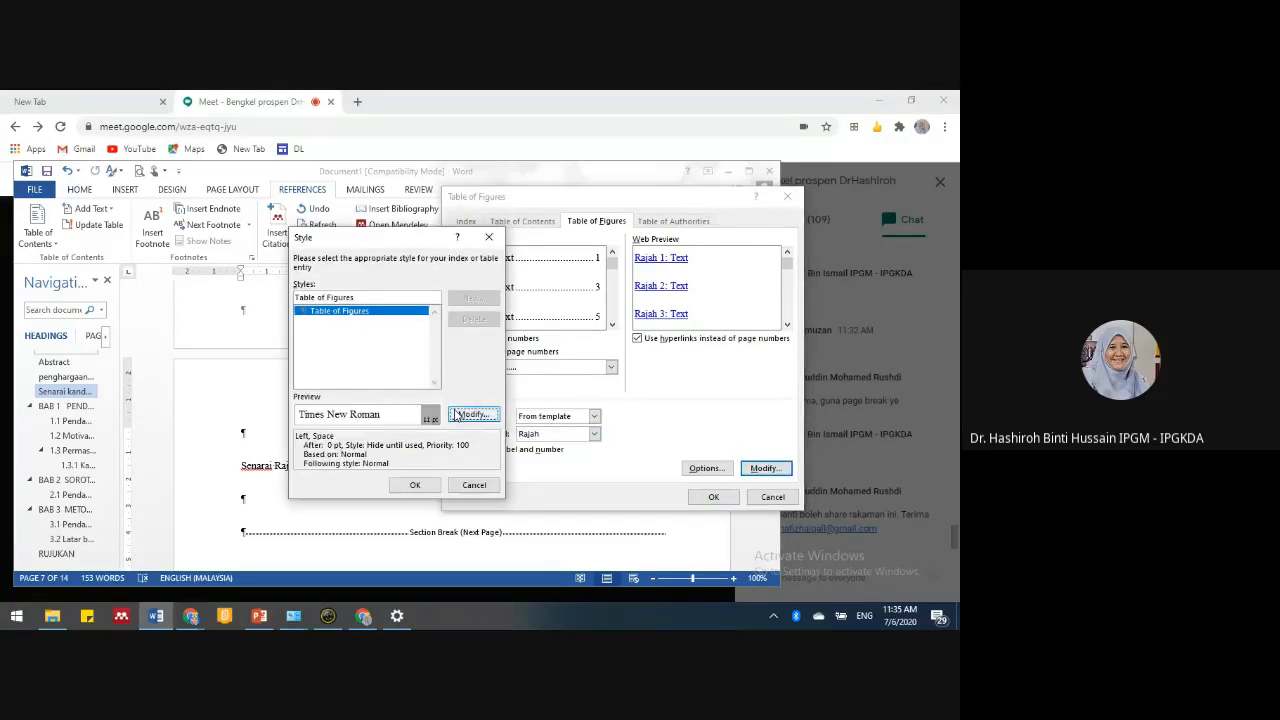
left_click(474, 414)
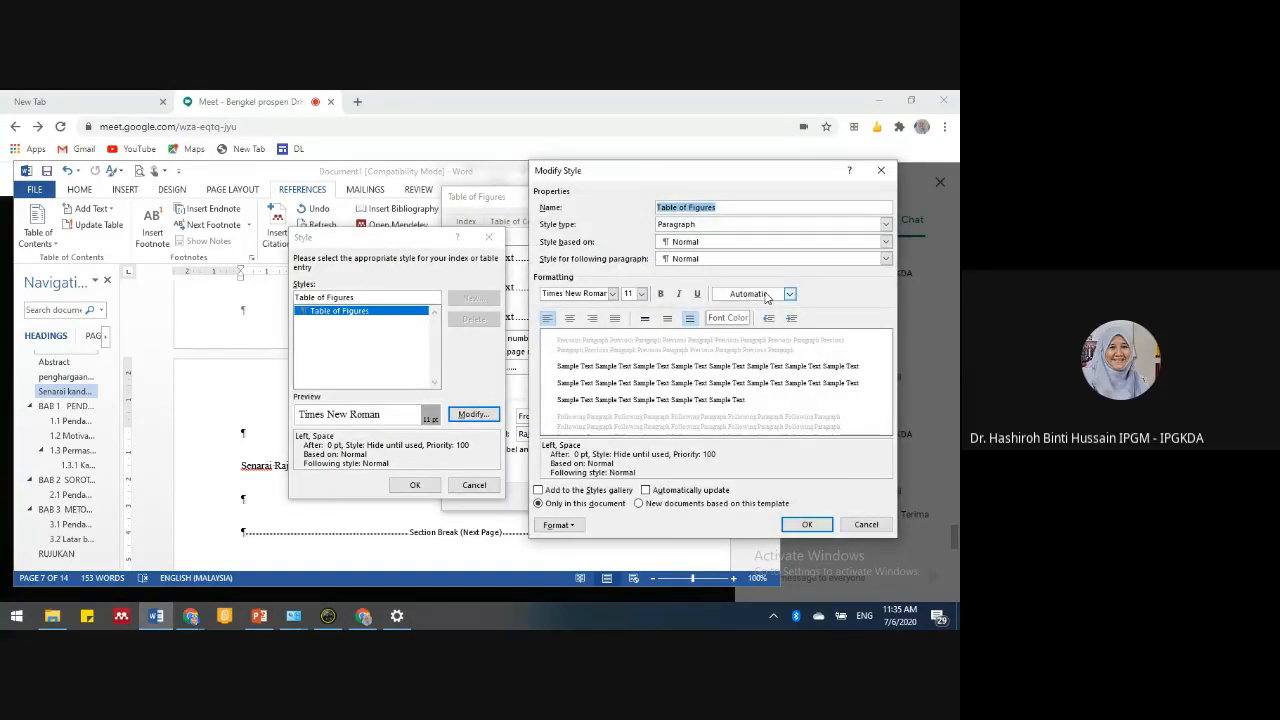
left_click(805, 525)
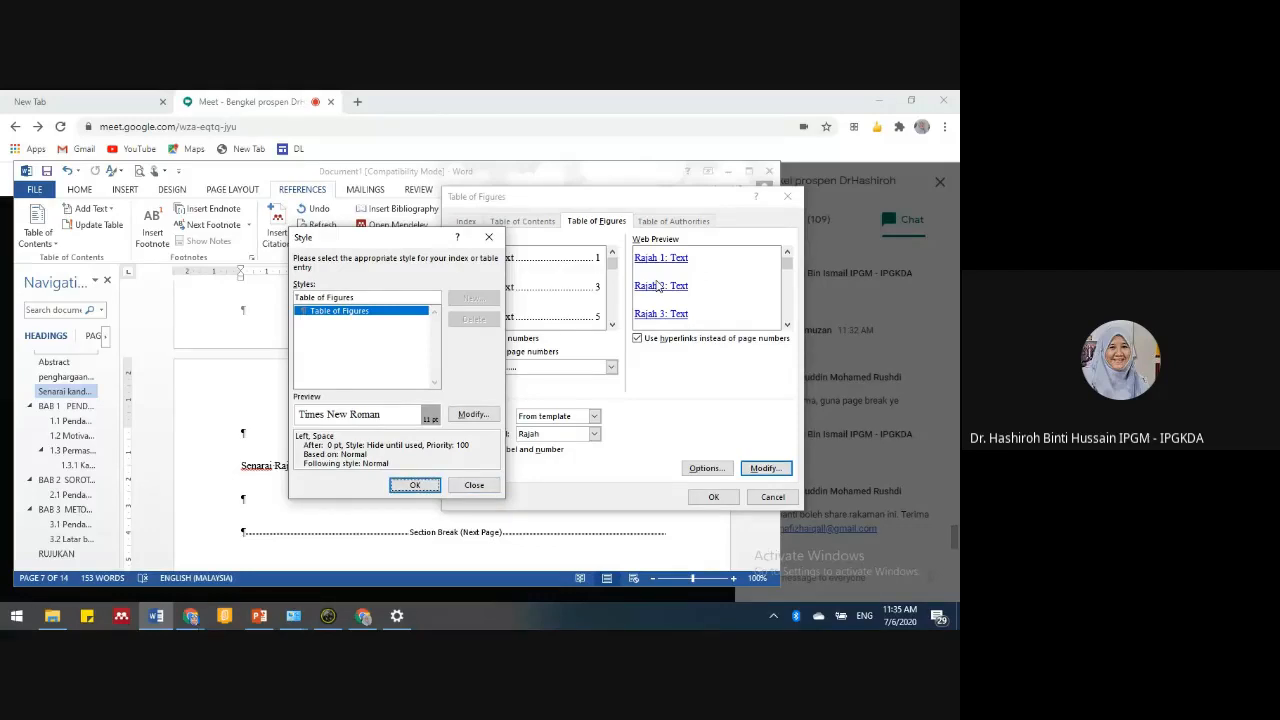
left_click(432, 490)
left_click(710, 497)
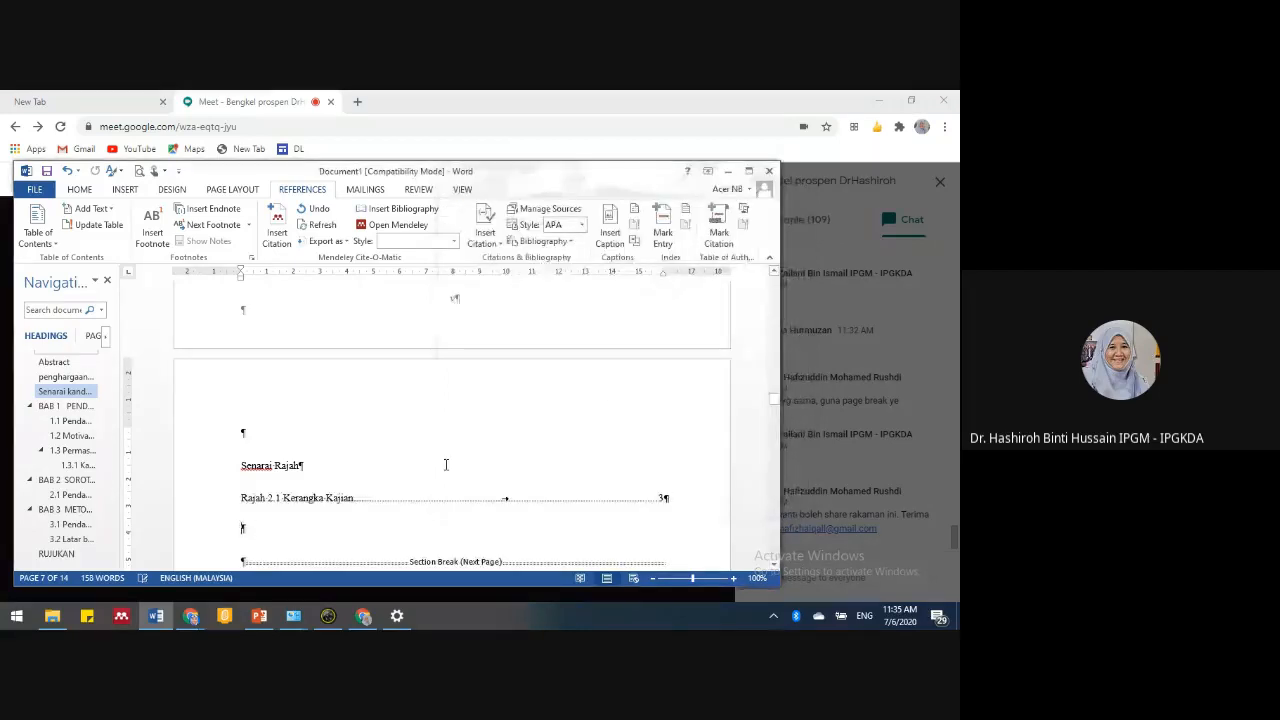
- View the field update options for the generated list under Senarai Rajah without updating it
scroll(270, 526, "down", 1)
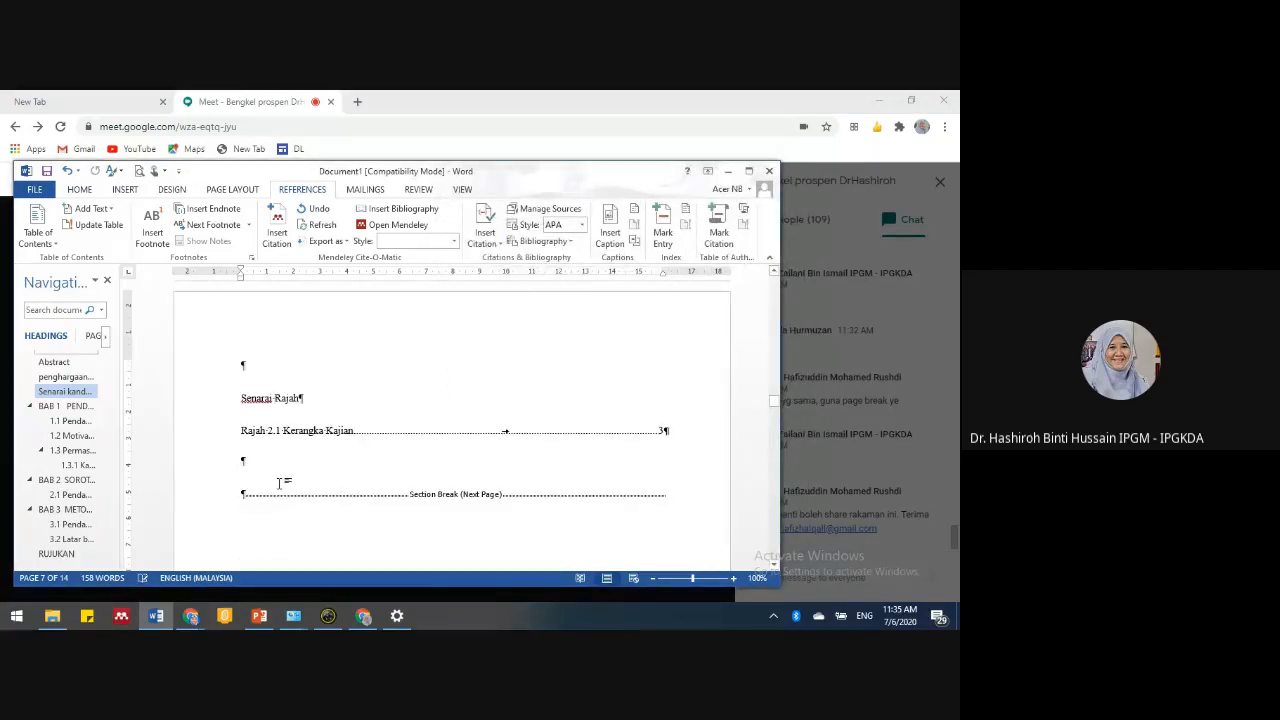
left_click(297, 432)
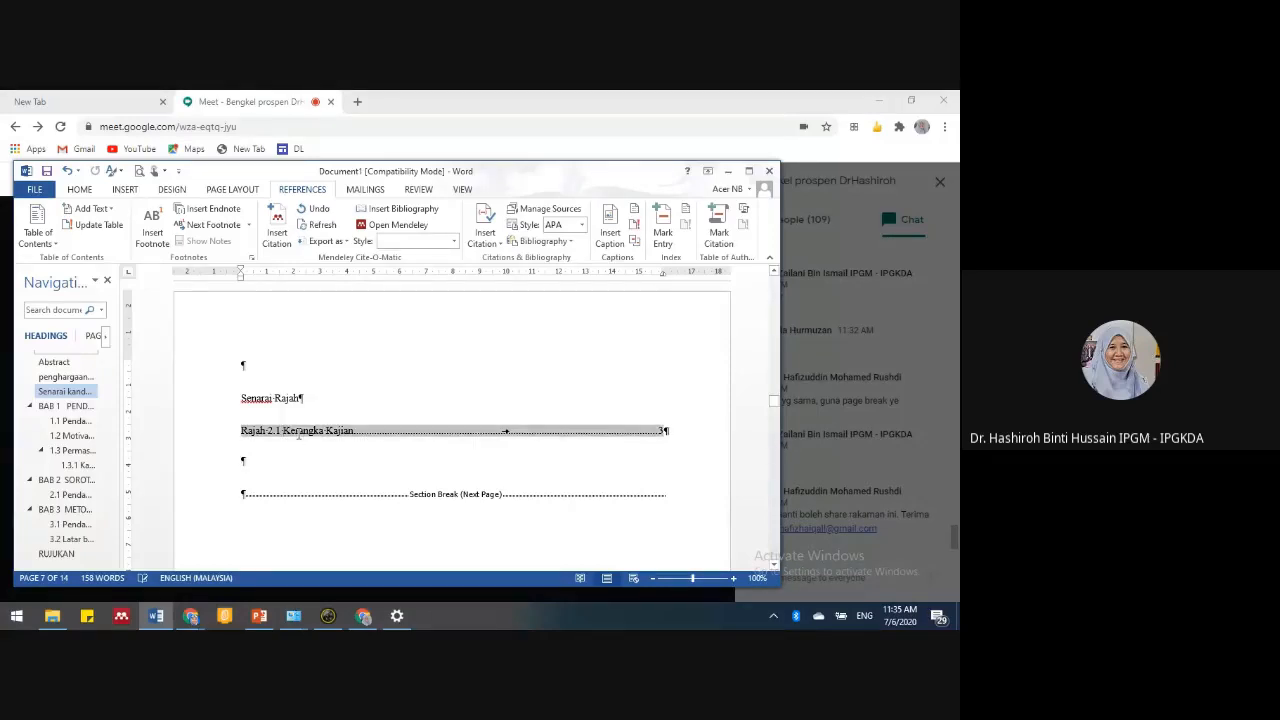
right_click(297, 432)
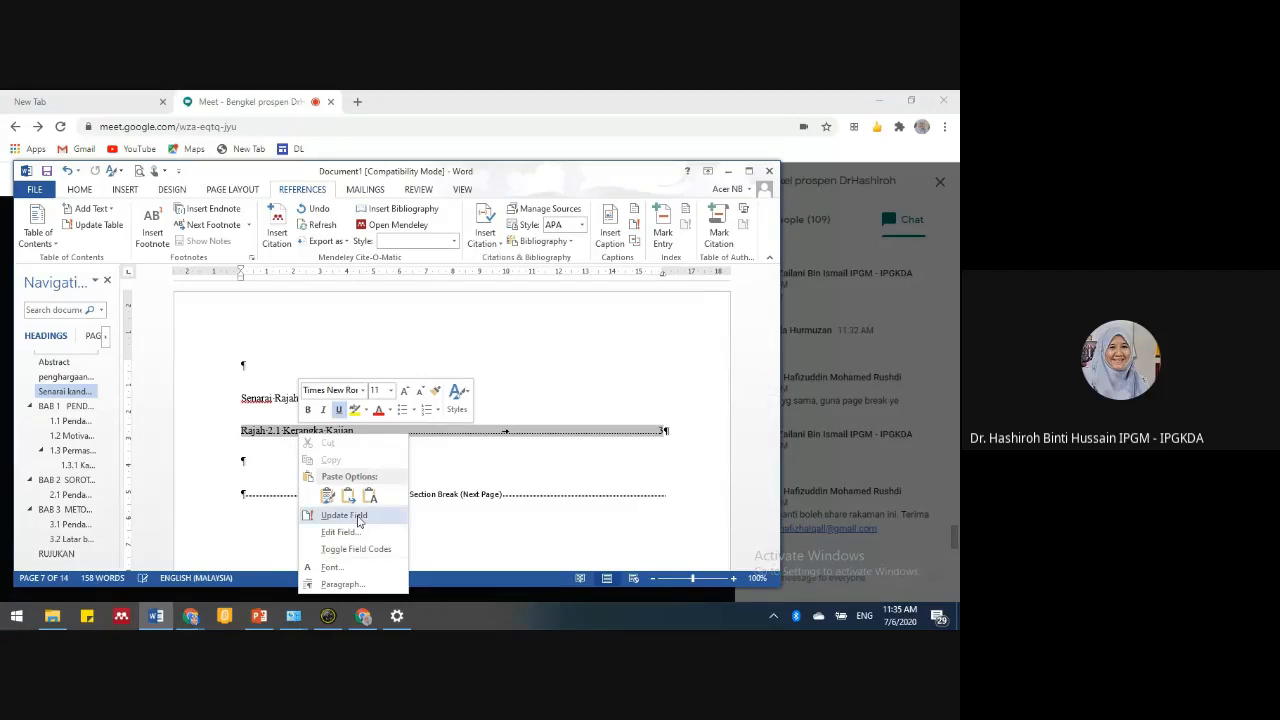
left_click(271, 430)
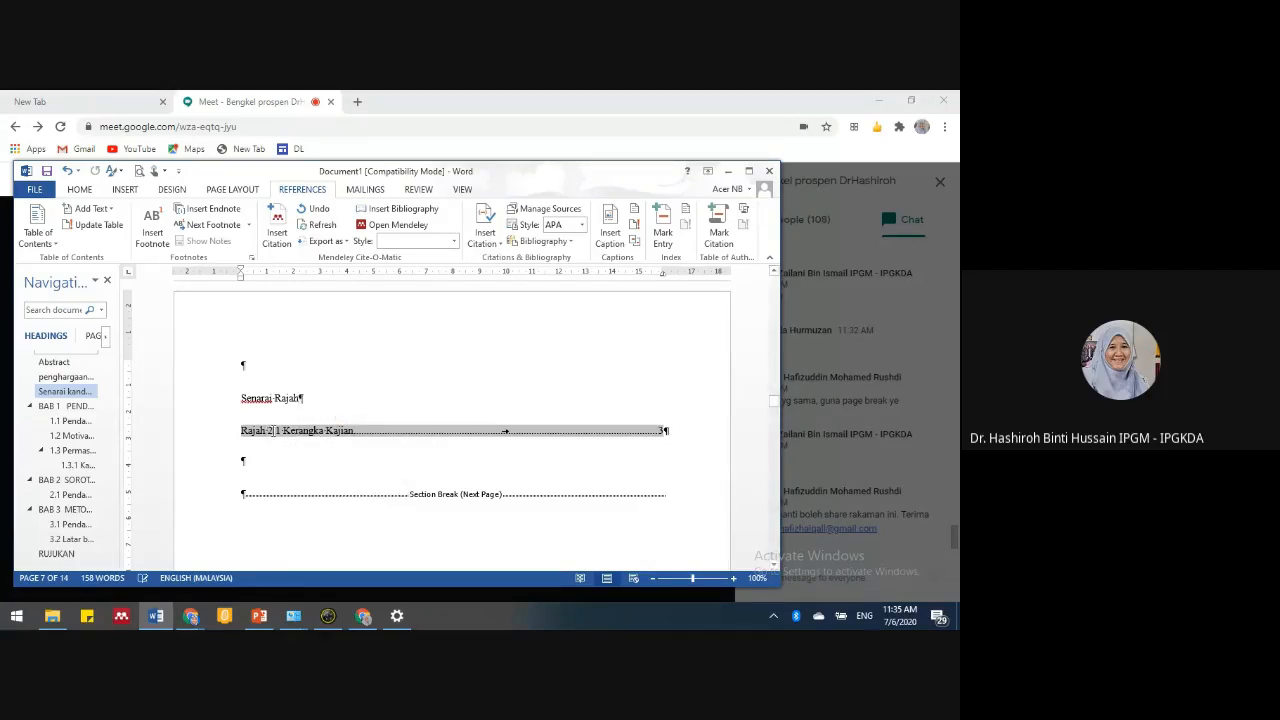
right_click(289, 432)
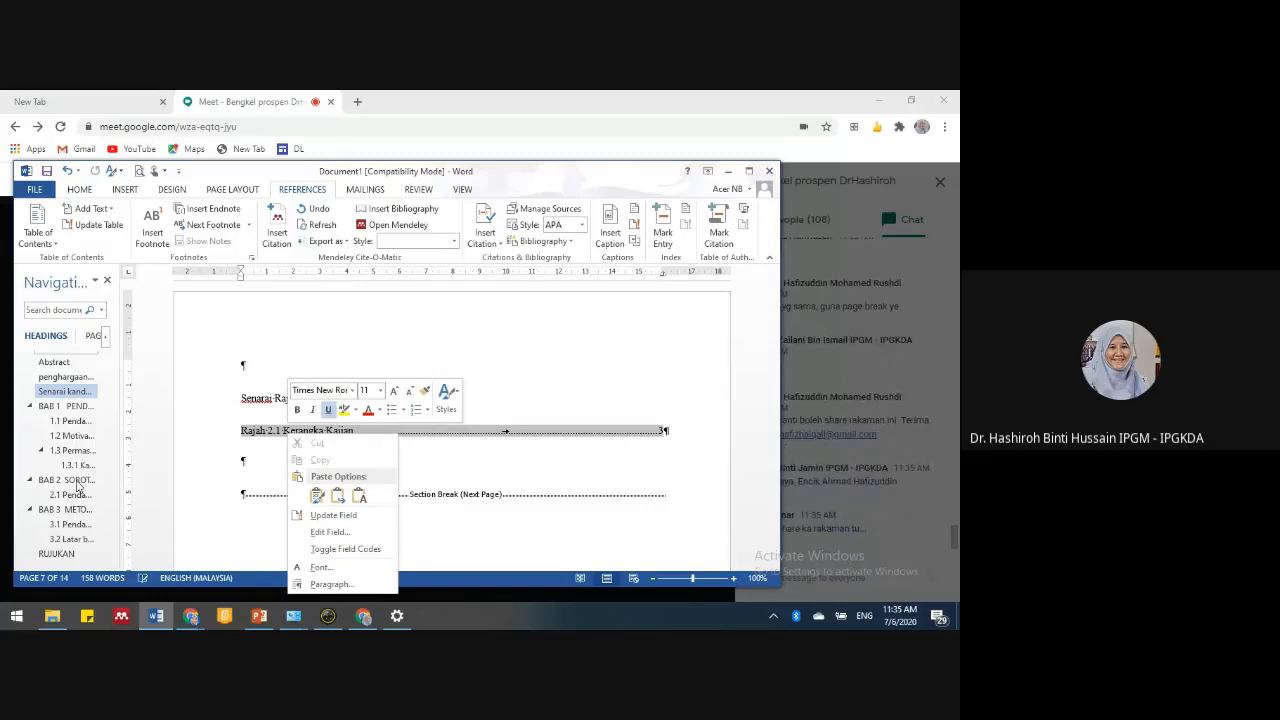
- Draw an oval shape in the blank space below the table in section 3.2 Latar belakang responden
left_click(69, 524)
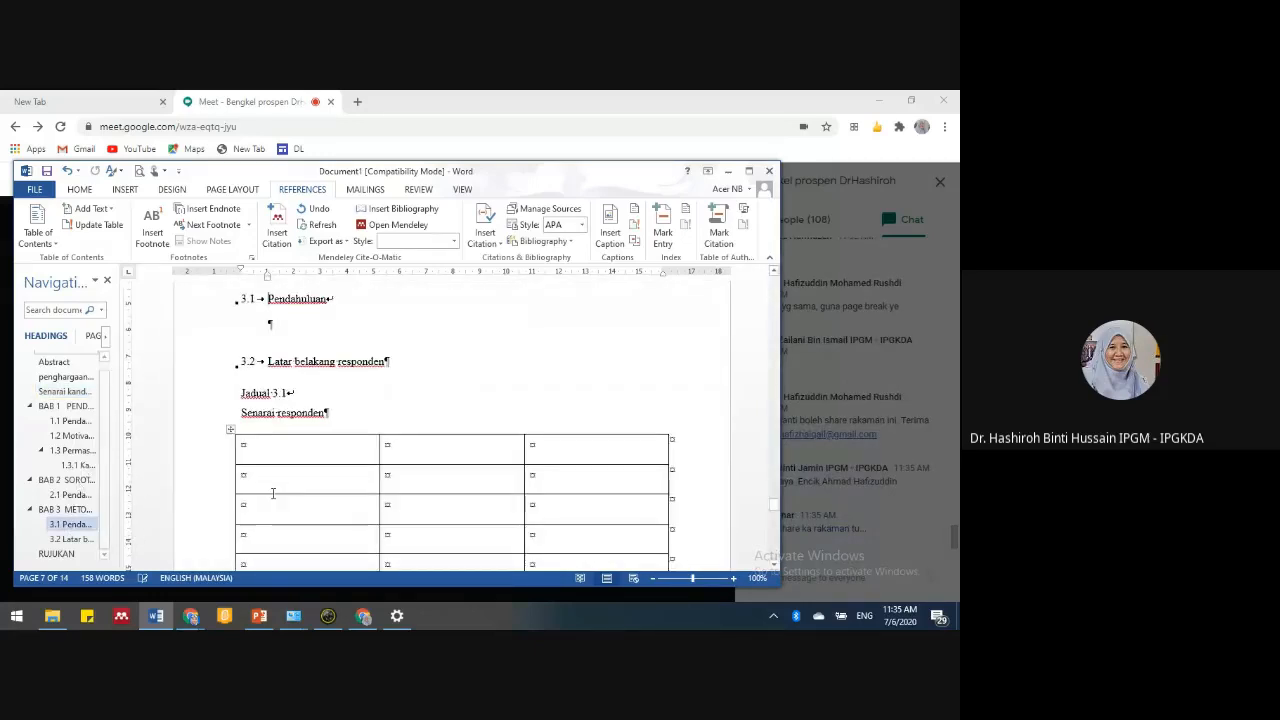
scroll(272, 493, "down", 4)
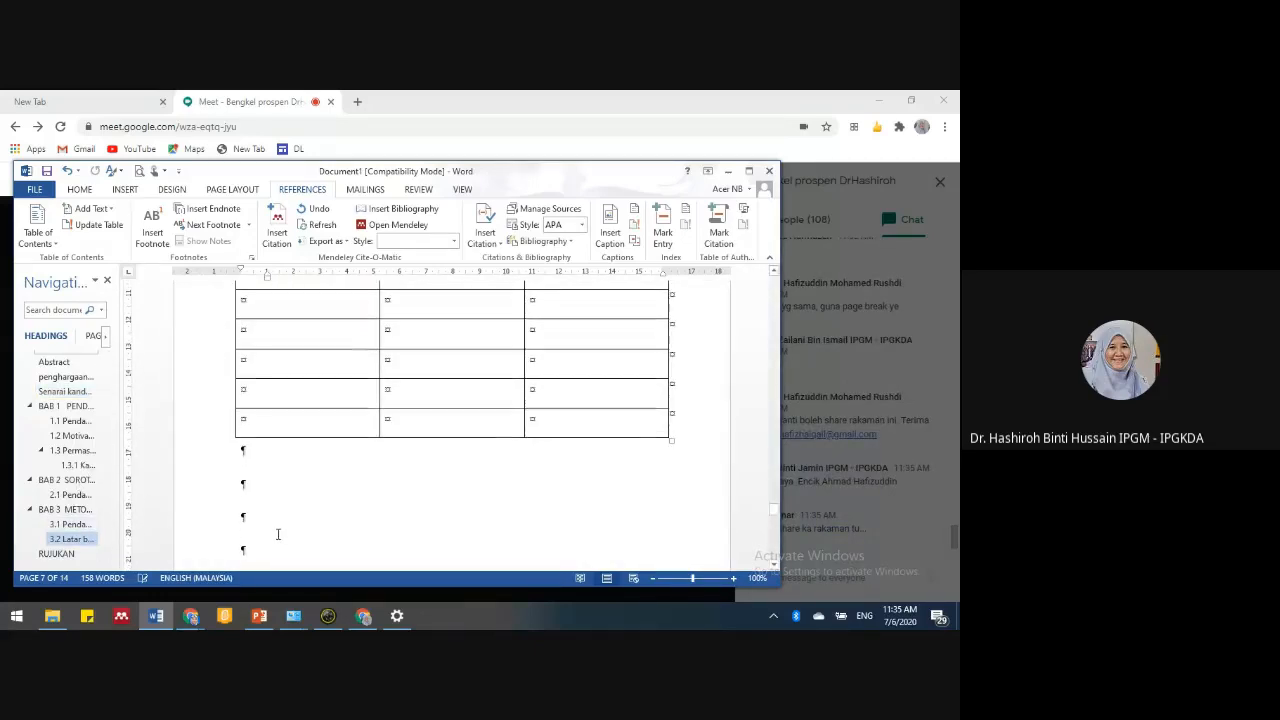
left_click(305, 520)
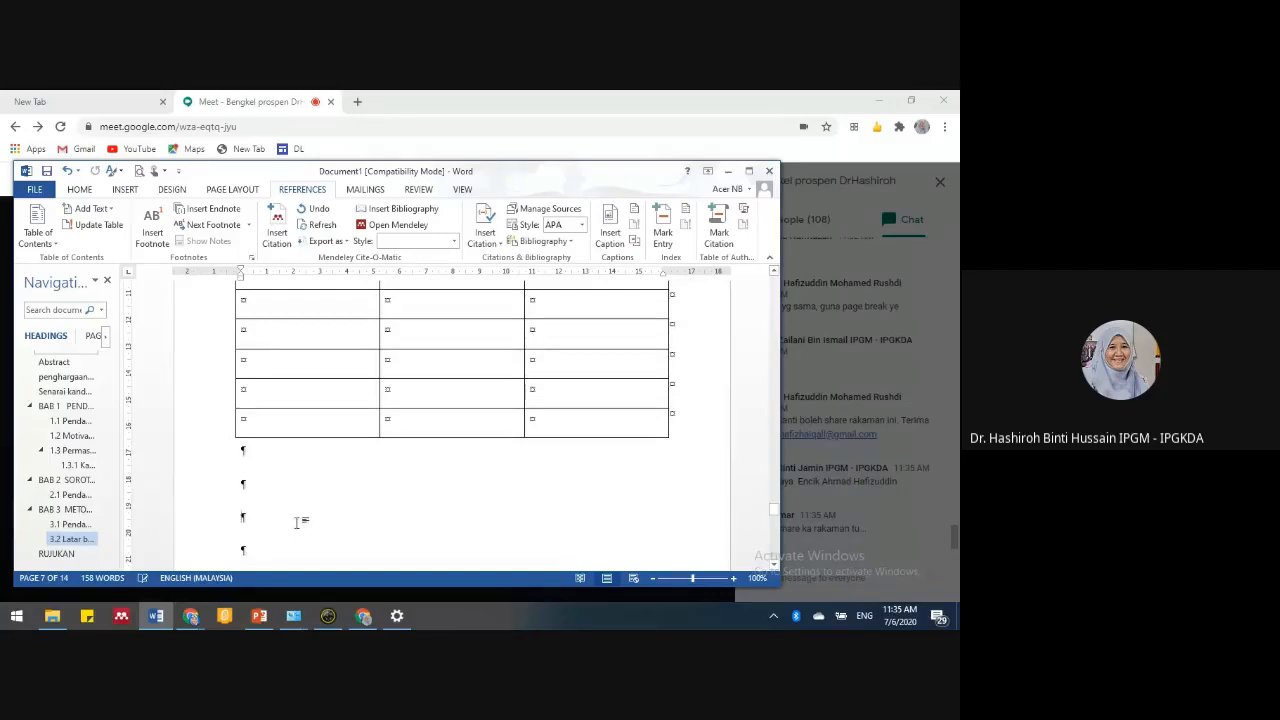
left_click(122, 190)
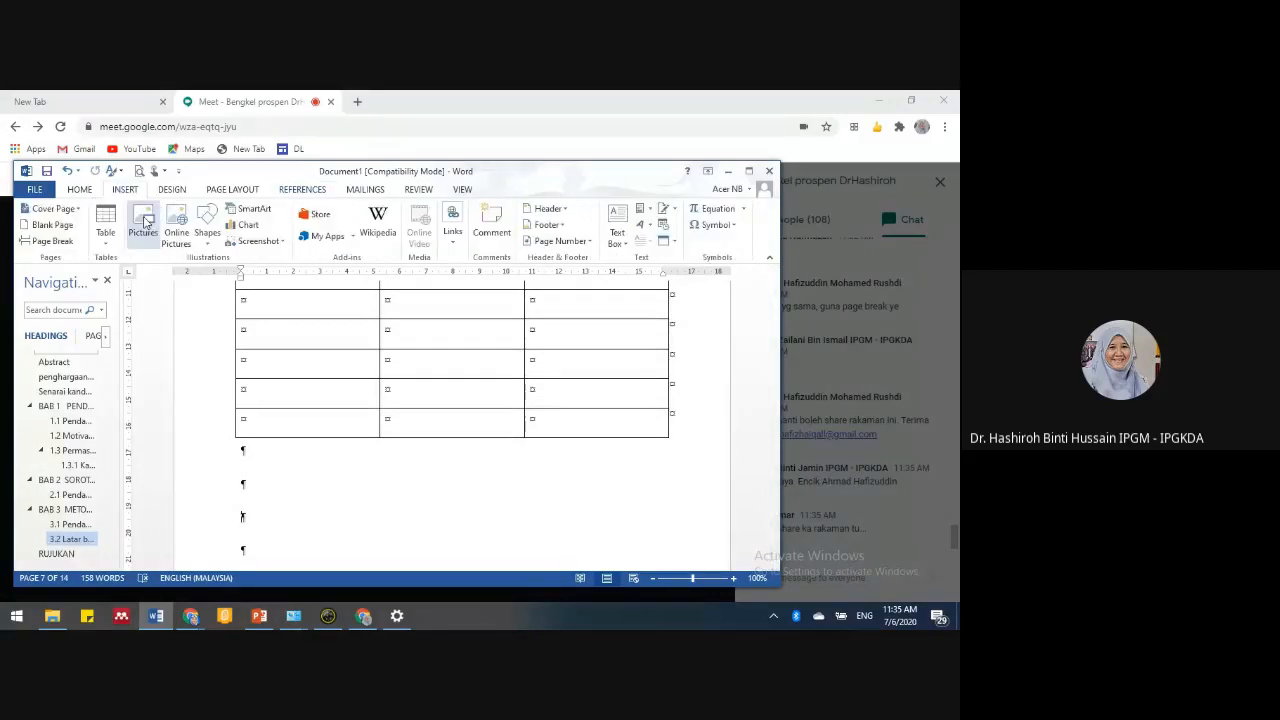
left_click(209, 245)
left_click(264, 282)
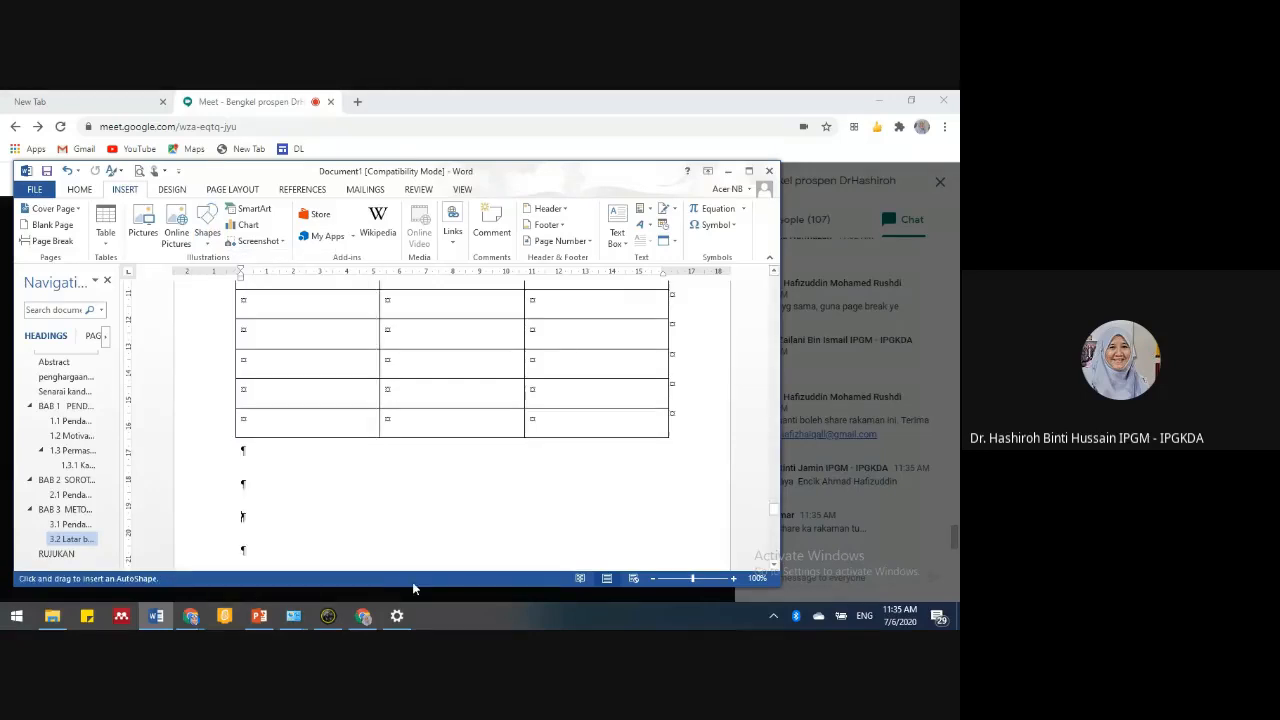
scroll(266, 451, "down", 2)
left_click_drag(266, 452, 415, 535)
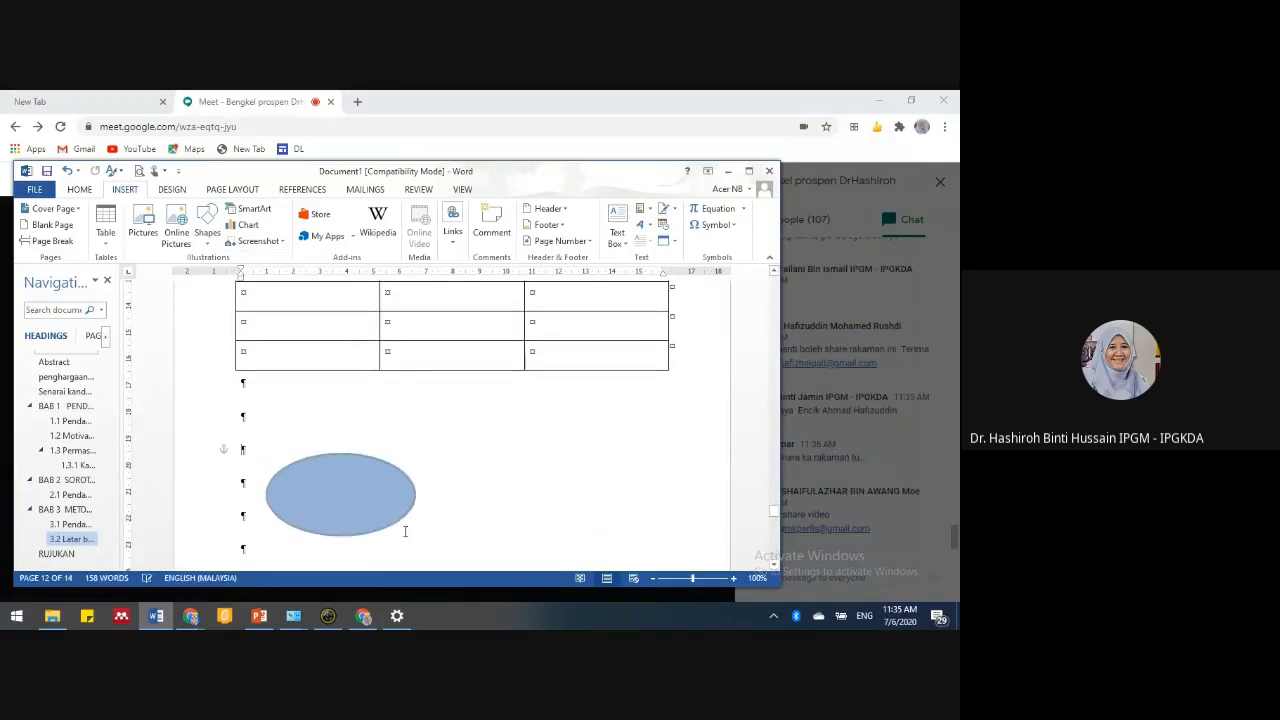
- Insert a caption with the Rajah label in the empty paragraph below the oval
left_click(284, 527)
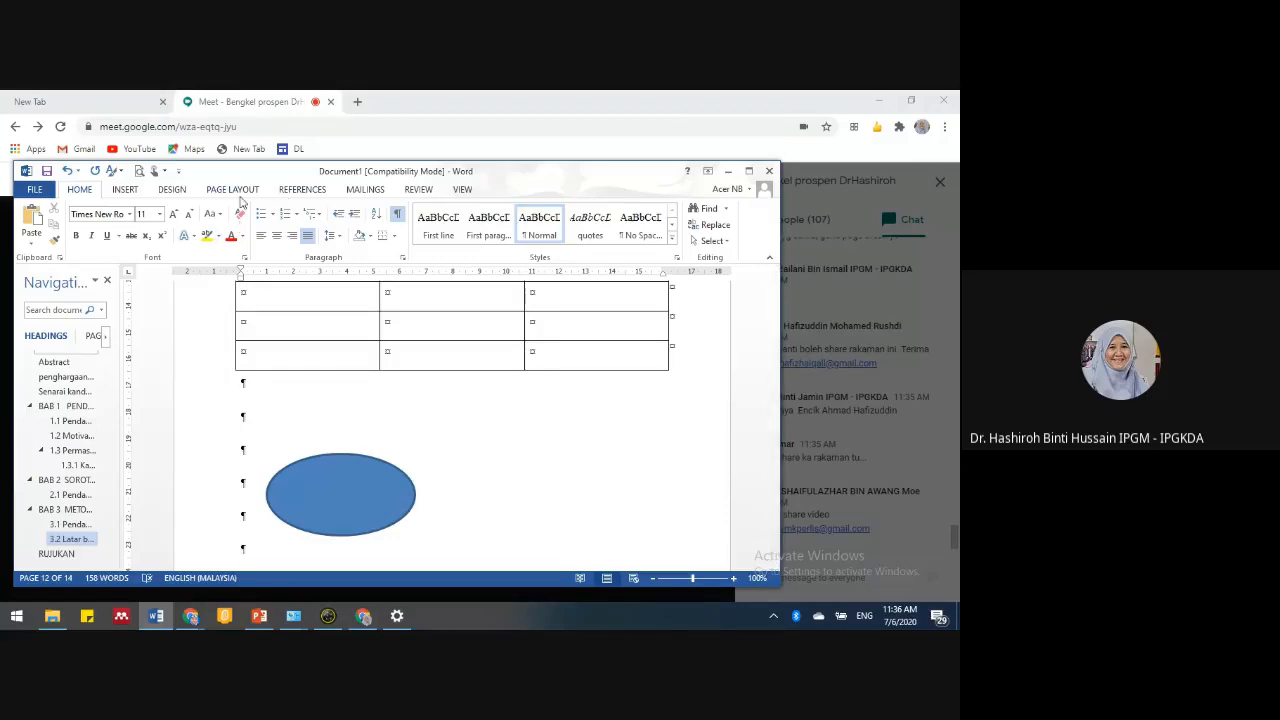
left_click(302, 189)
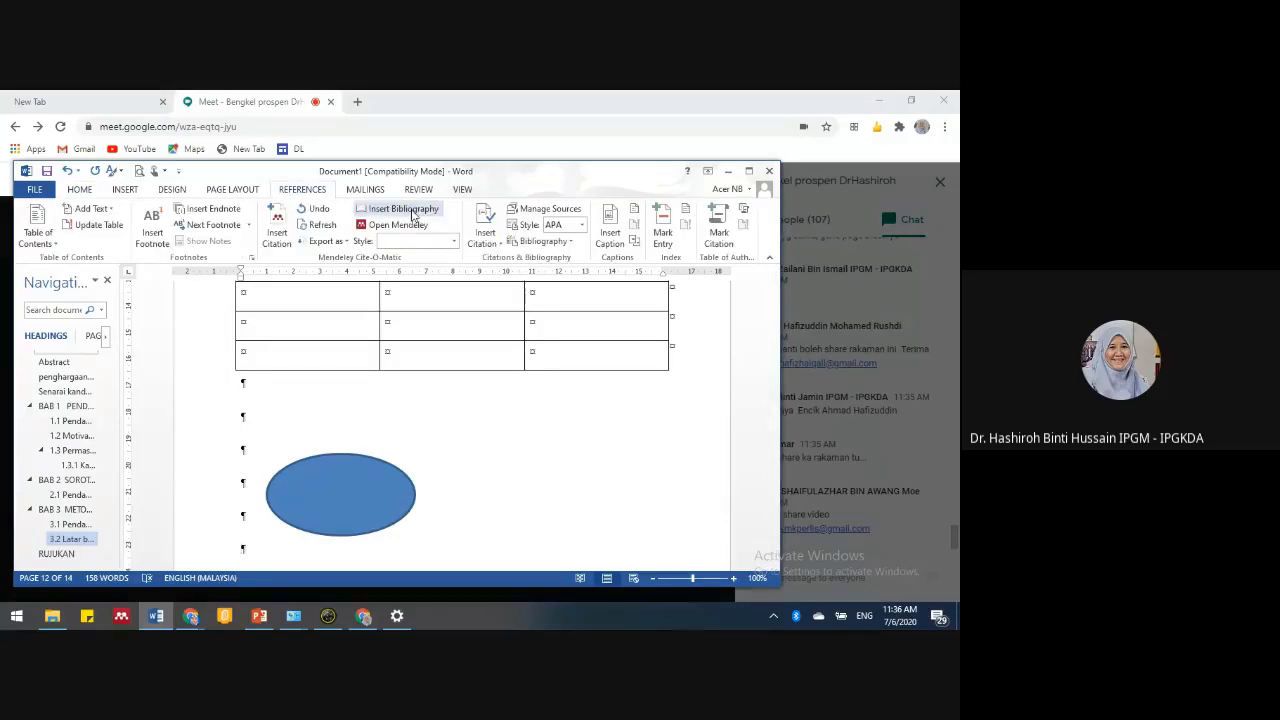
left_click(612, 238)
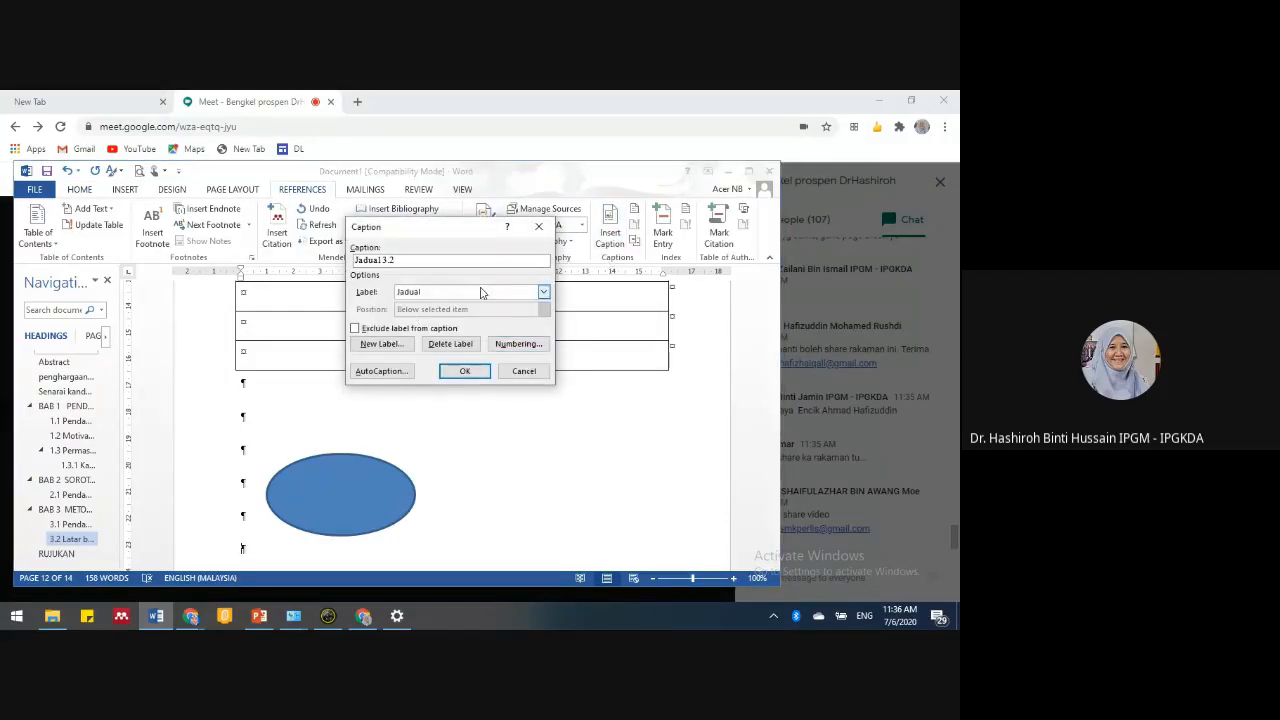
left_click(544, 292)
left_click(478, 332)
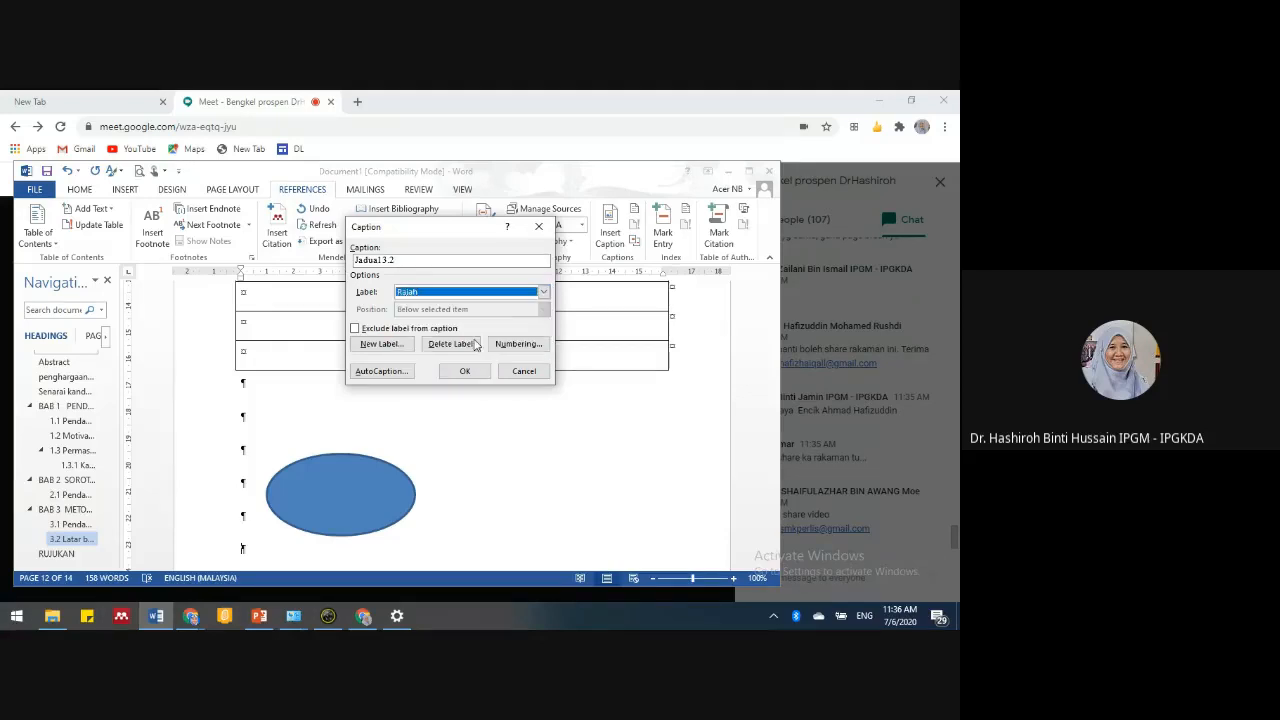
left_click(475, 373)
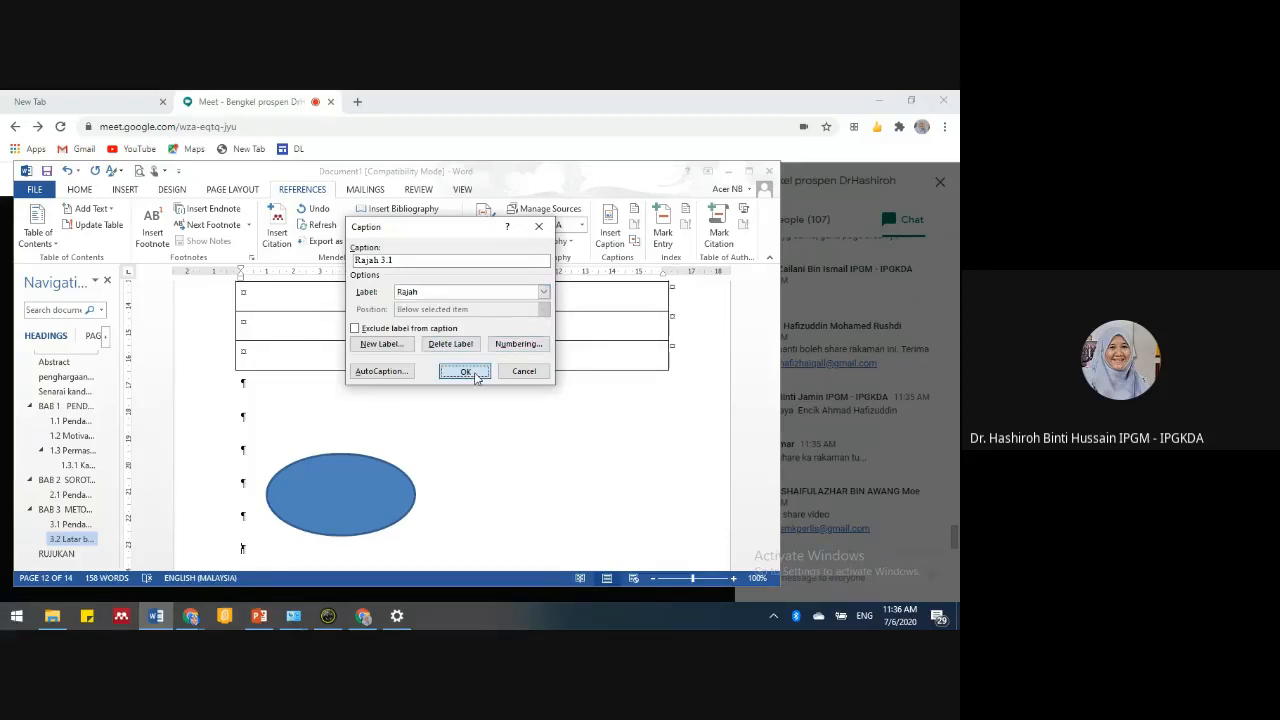
- Complete the oval's caption with the title Model Kajian
type("Rajah 3.1 Ra")
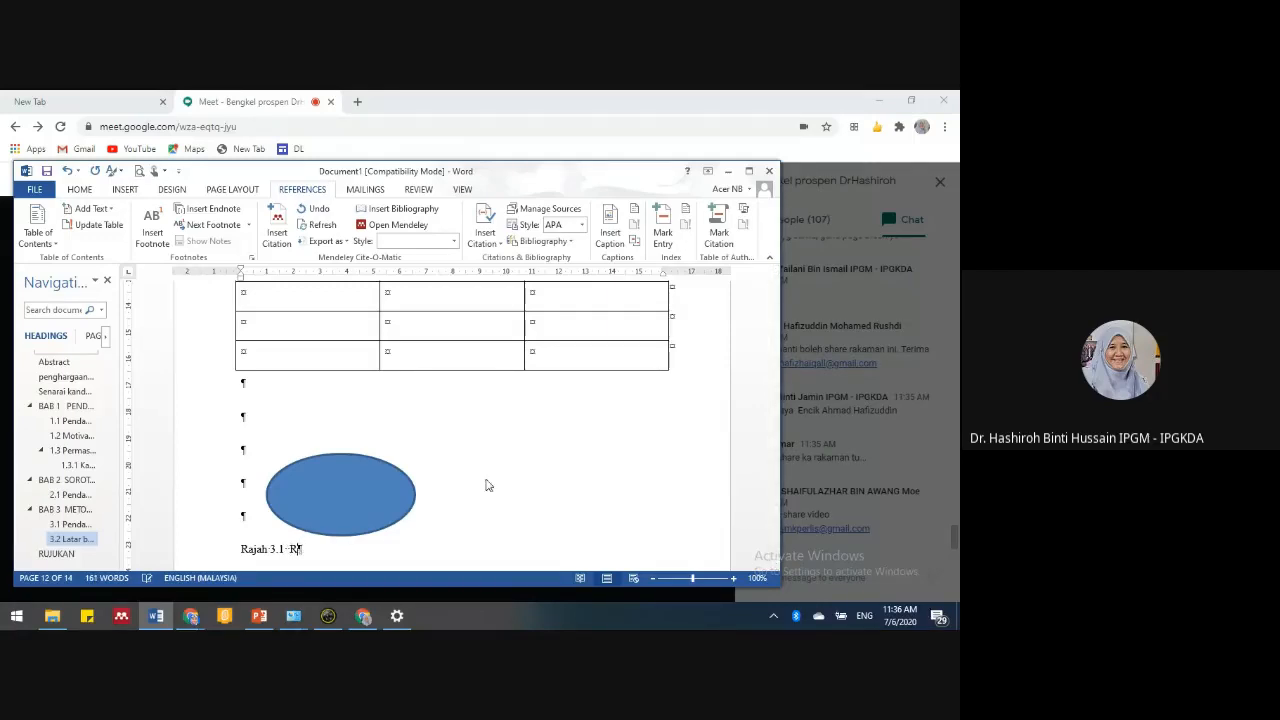
key("BackSpace")
type("Teor")
key("BackSpace")
key("BackSpace")
key("BackSpace")
type("o")
type("M")
type("del Kajian")
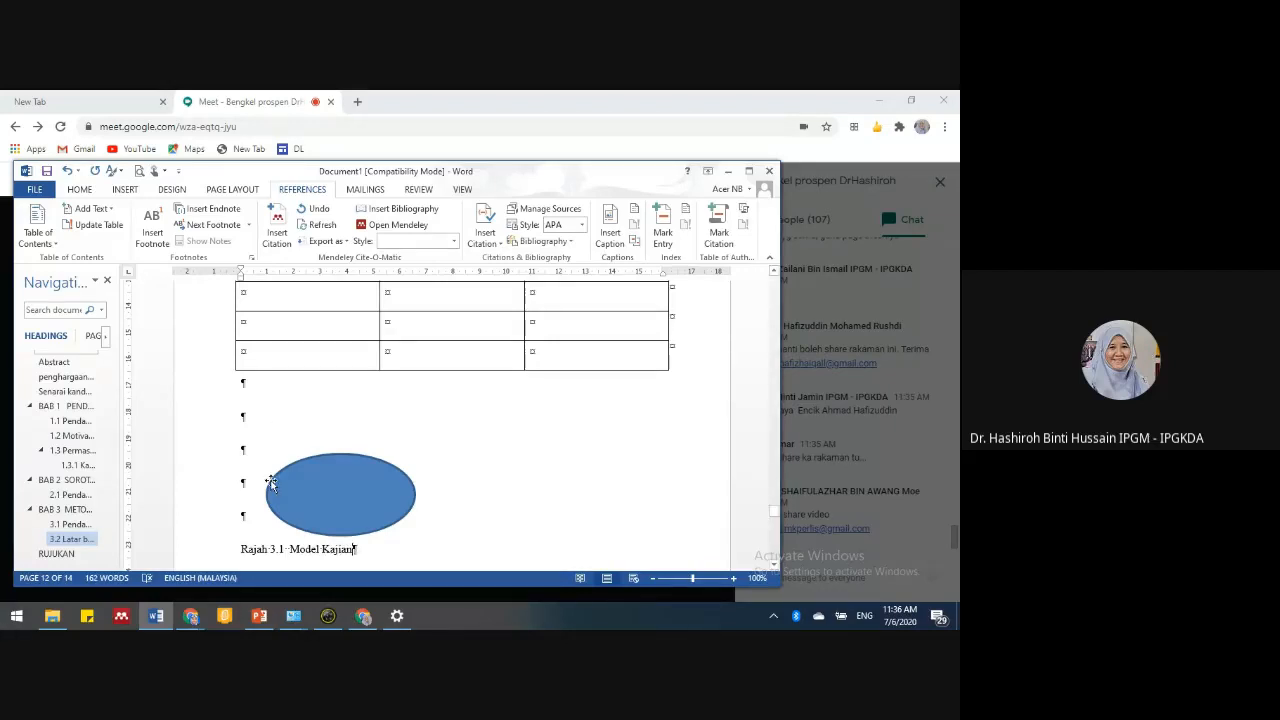
- Go to the figure list under Senarai Rajah and view its update options without applying an update
scroll(271, 483, "up", 5)
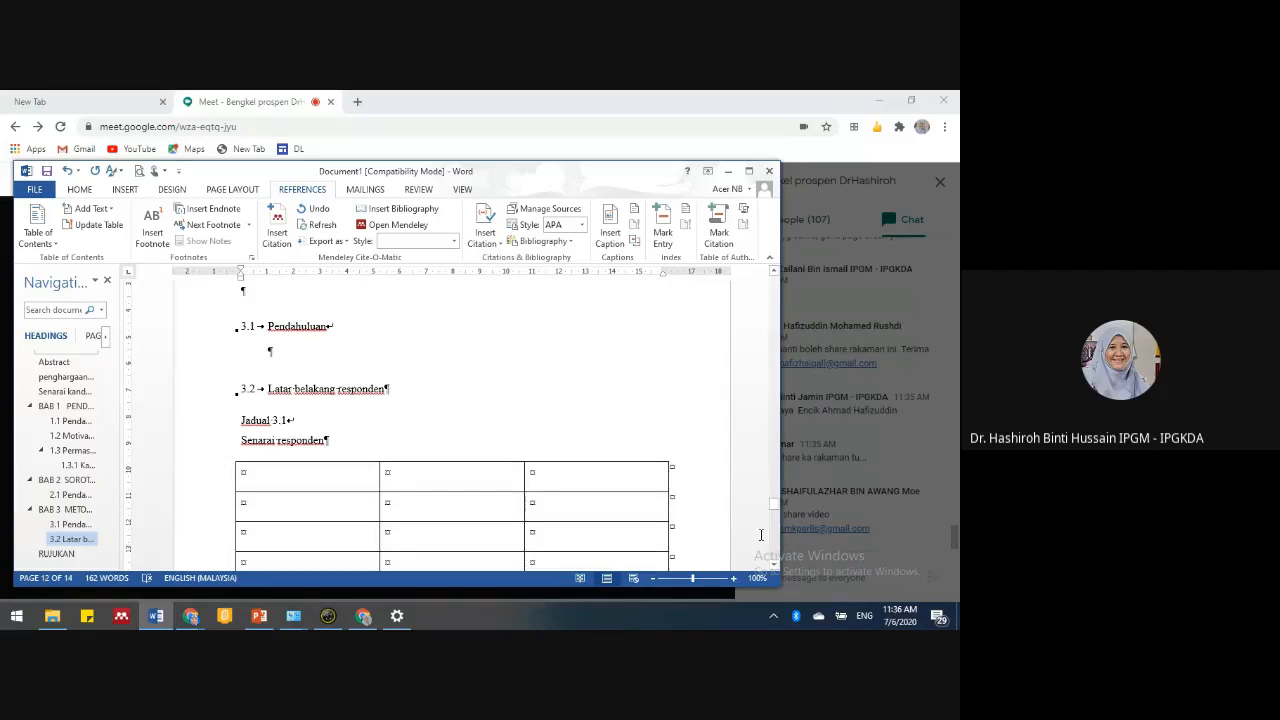
left_click(62, 391)
scroll(437, 429, "down", 8)
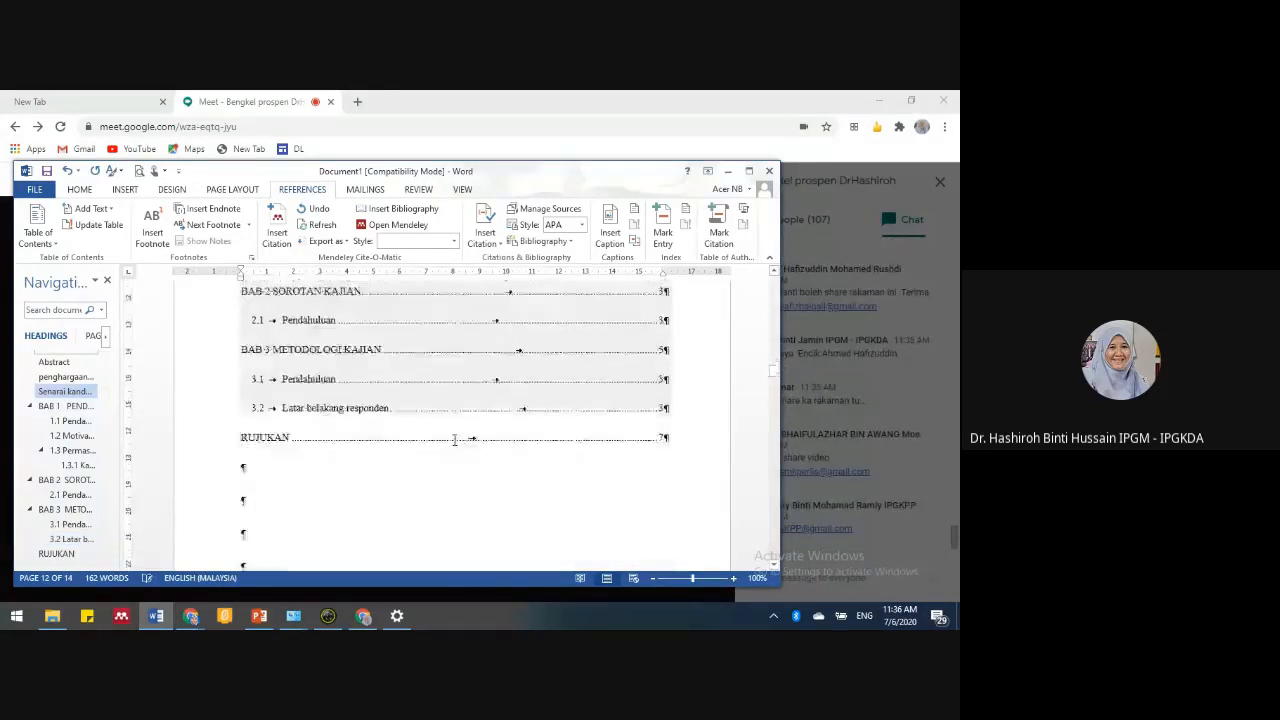
scroll(470, 433, "down", 2)
scroll(484, 427, "down", 8)
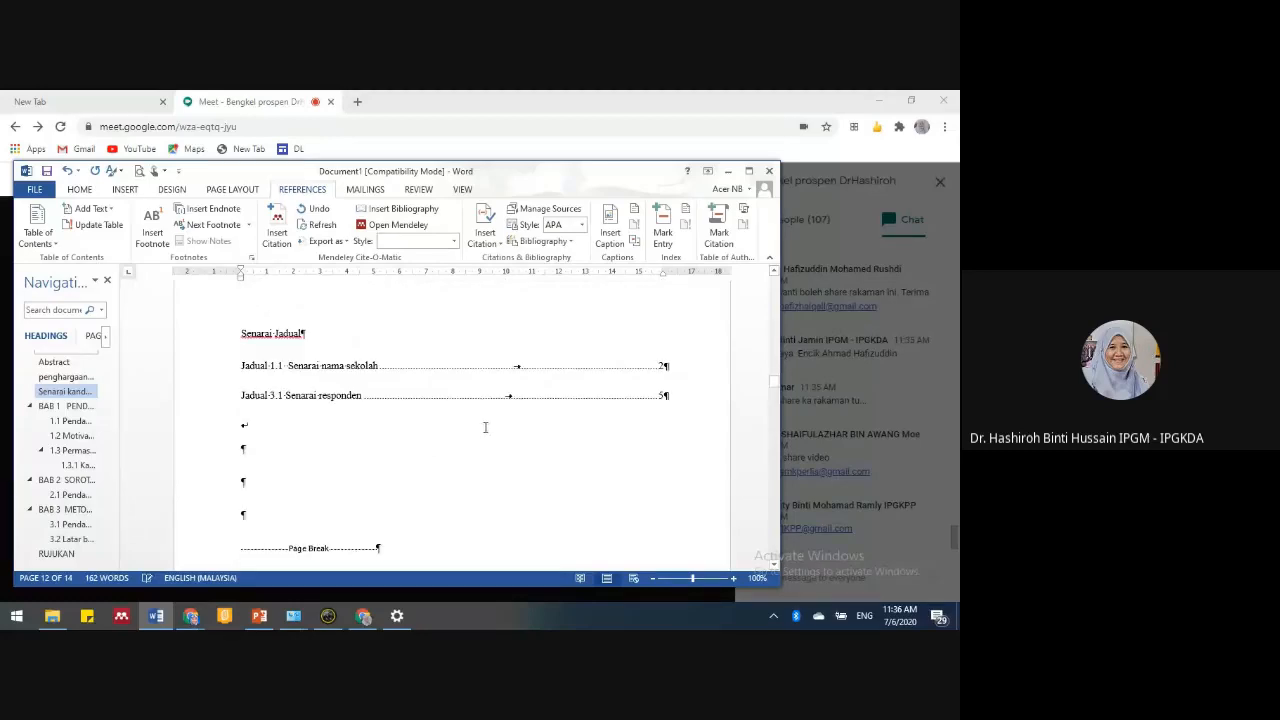
scroll(490, 422, "down", 5)
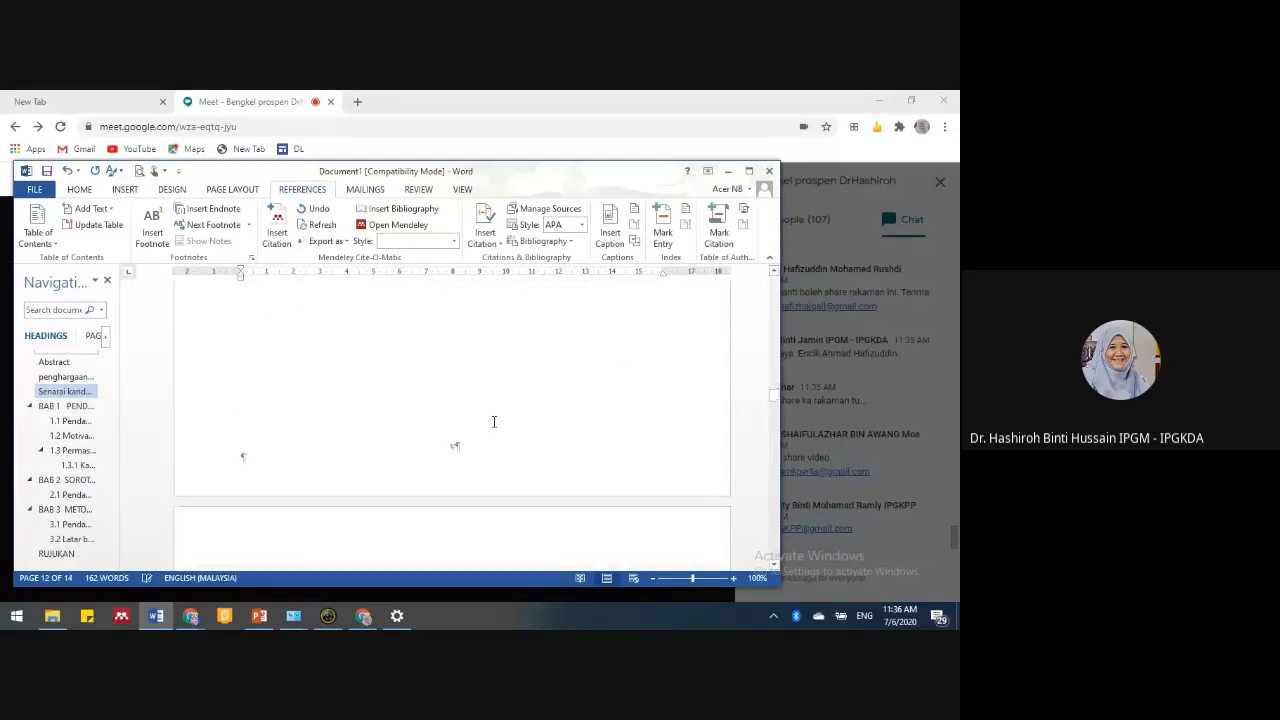
left_click(313, 433)
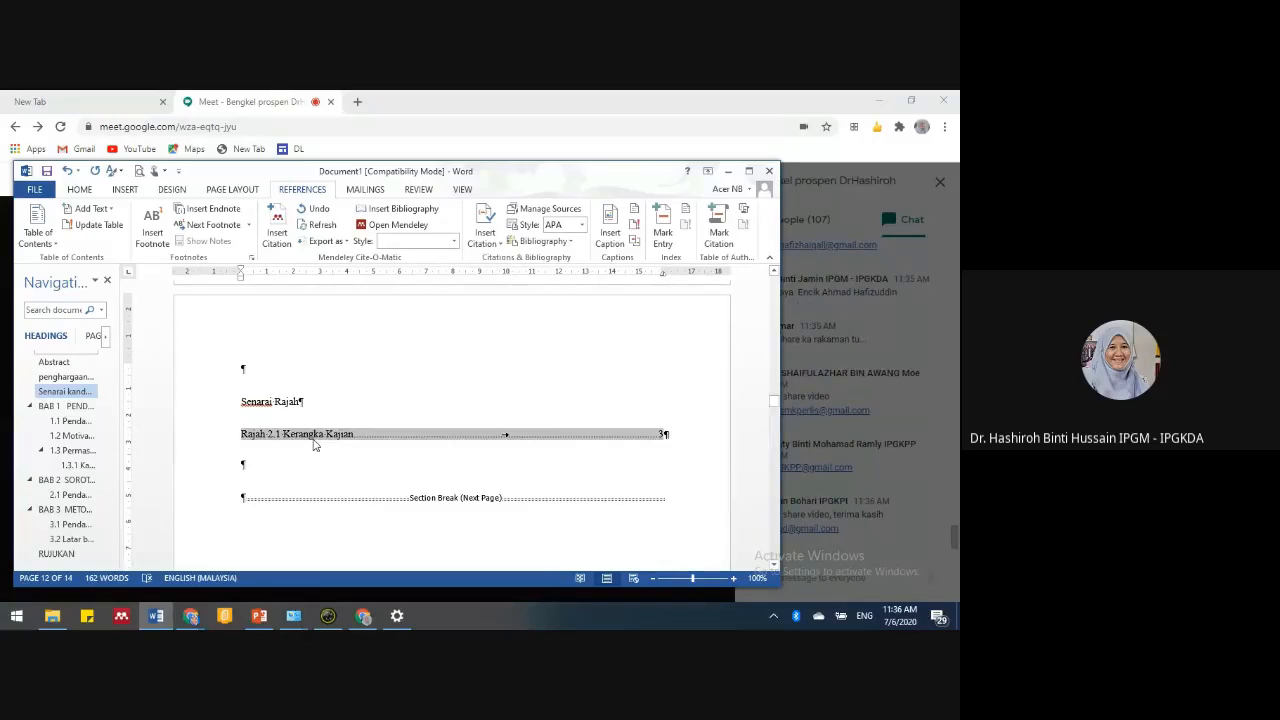
right_click(316, 441)
left_click(352, 364)
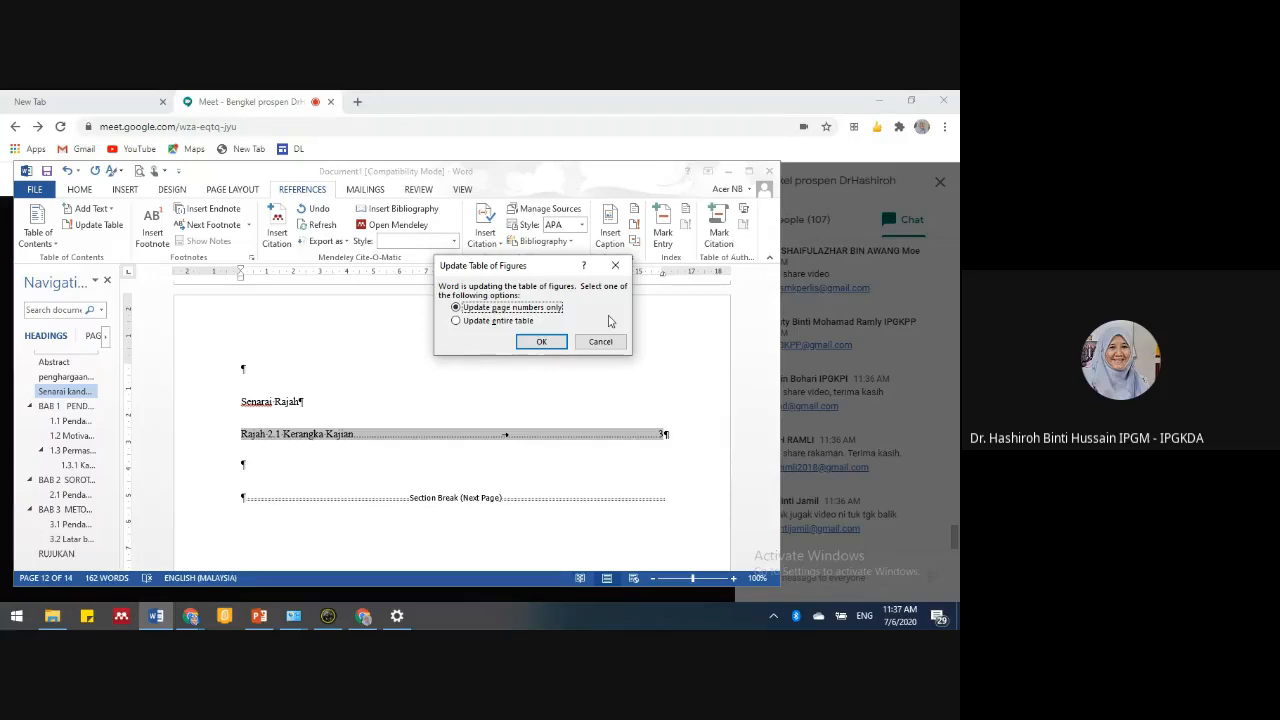
left_click(600, 342)
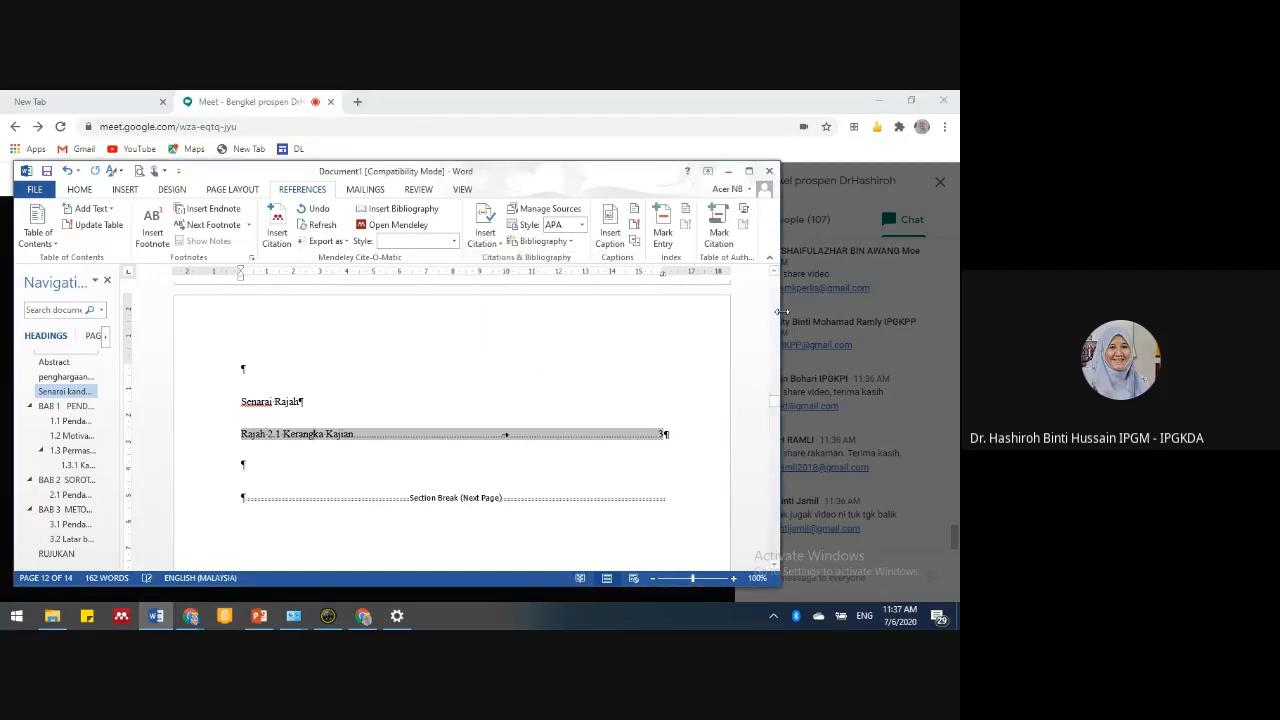
- Narrow the document window and update the entire table of figures under Senarai Rajah
left_click_drag(720, 332, 746, 325)
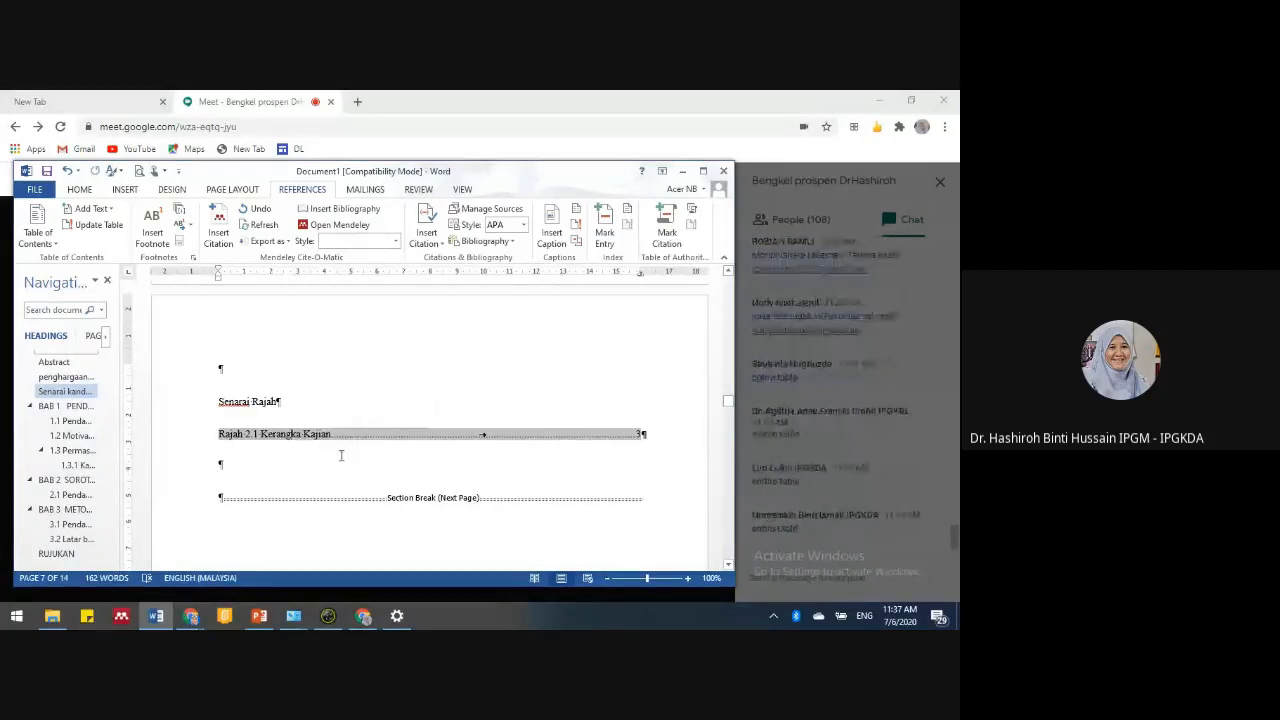
right_click(287, 438)
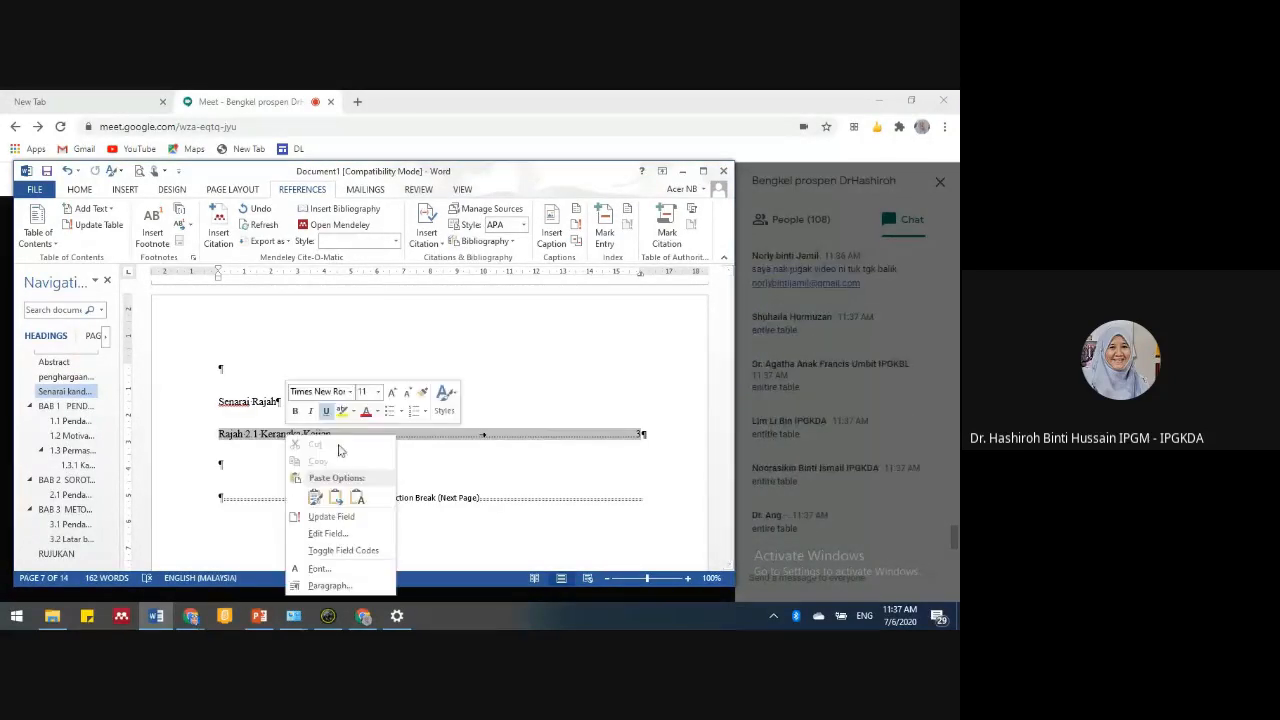
left_click(345, 517)
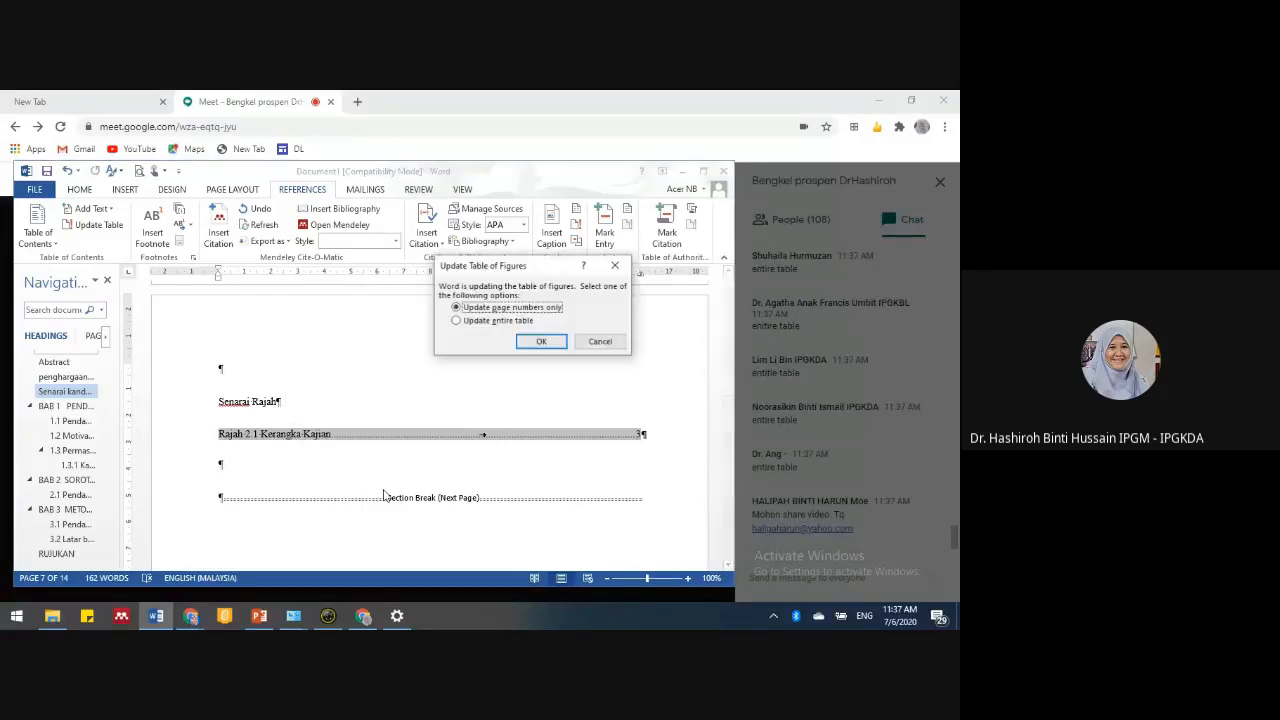
left_click(490, 320)
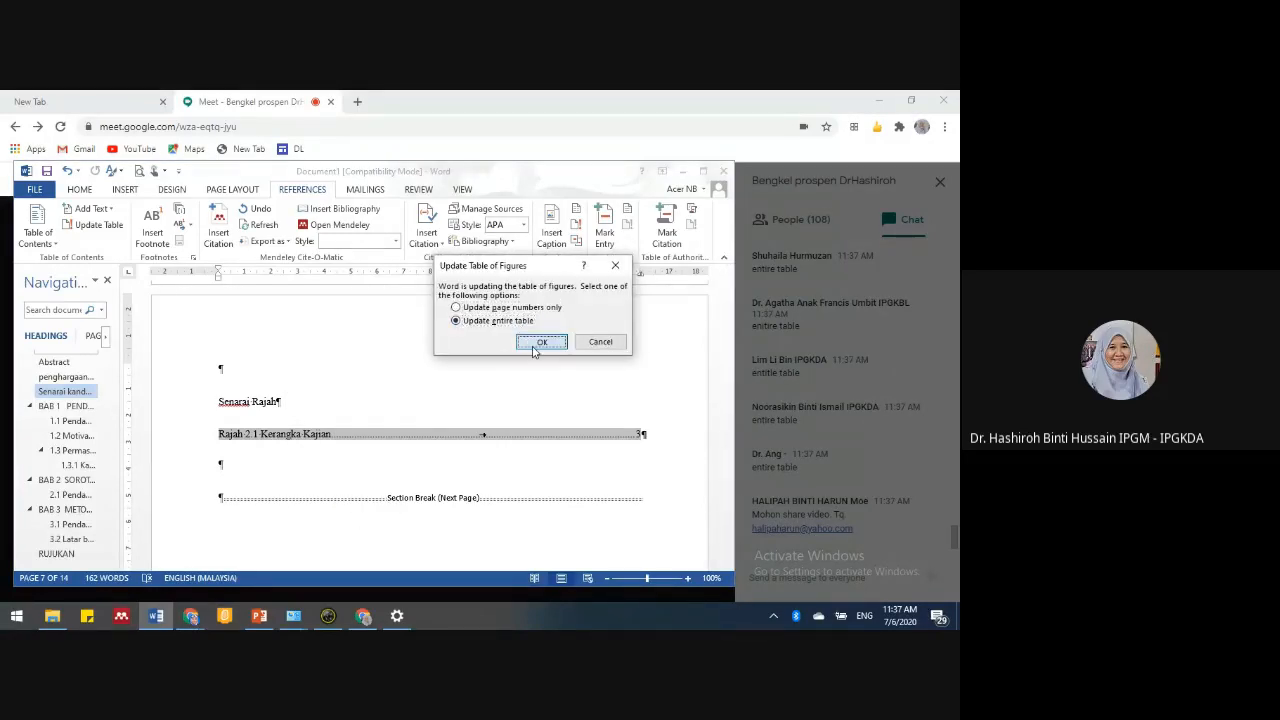
left_click(540, 341)
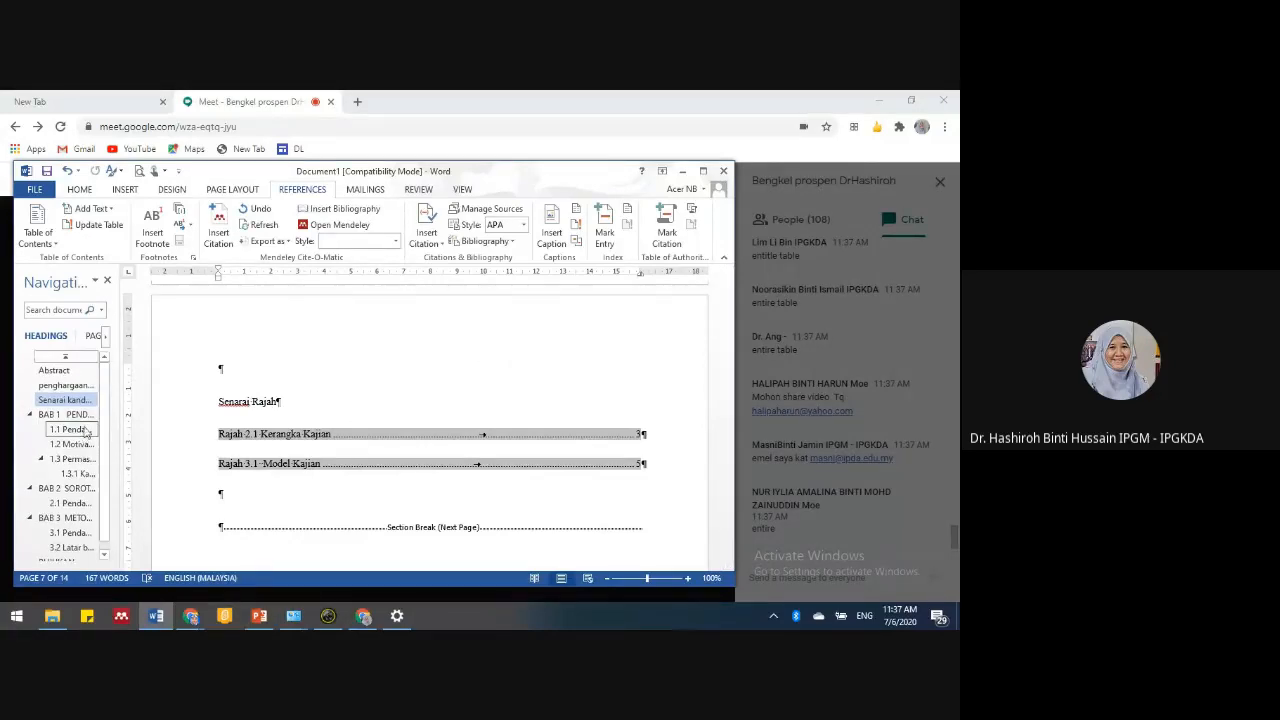
- Review the thesis's heading outline and its front pages from the title page through Abstract to penghargaan
scroll(87, 430, "down", 1)
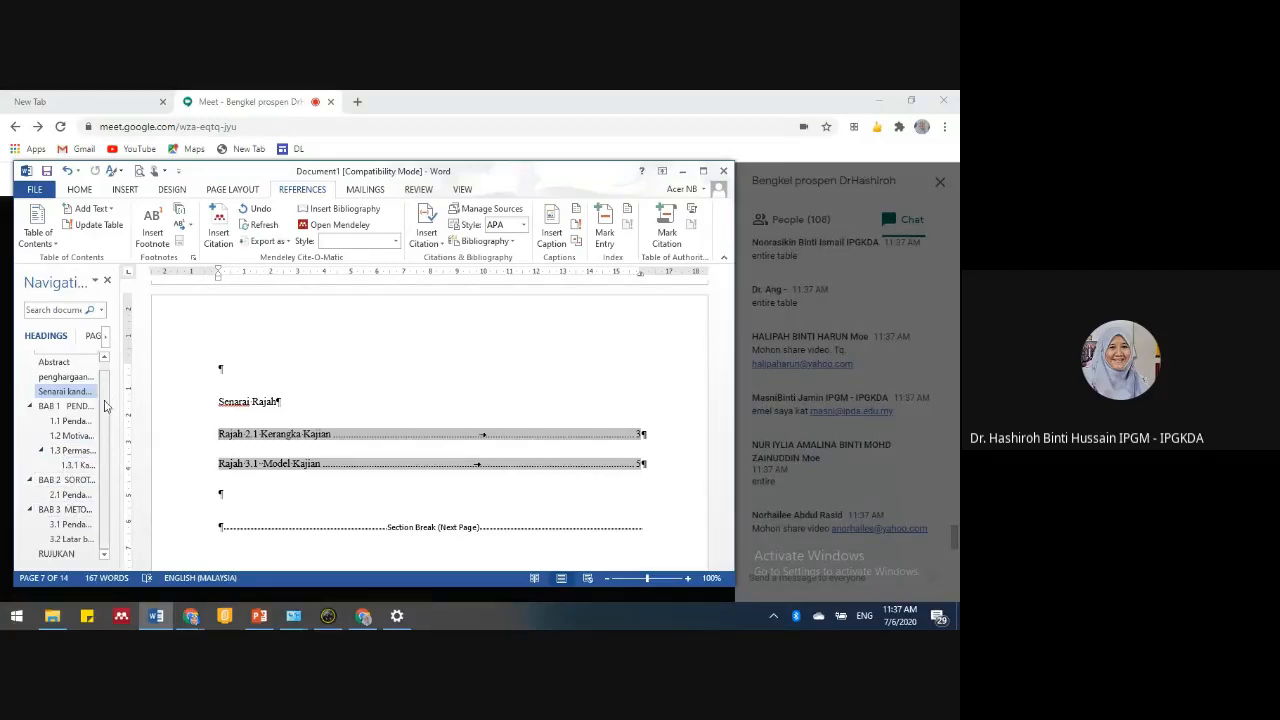
scroll(111, 371, "up", 1)
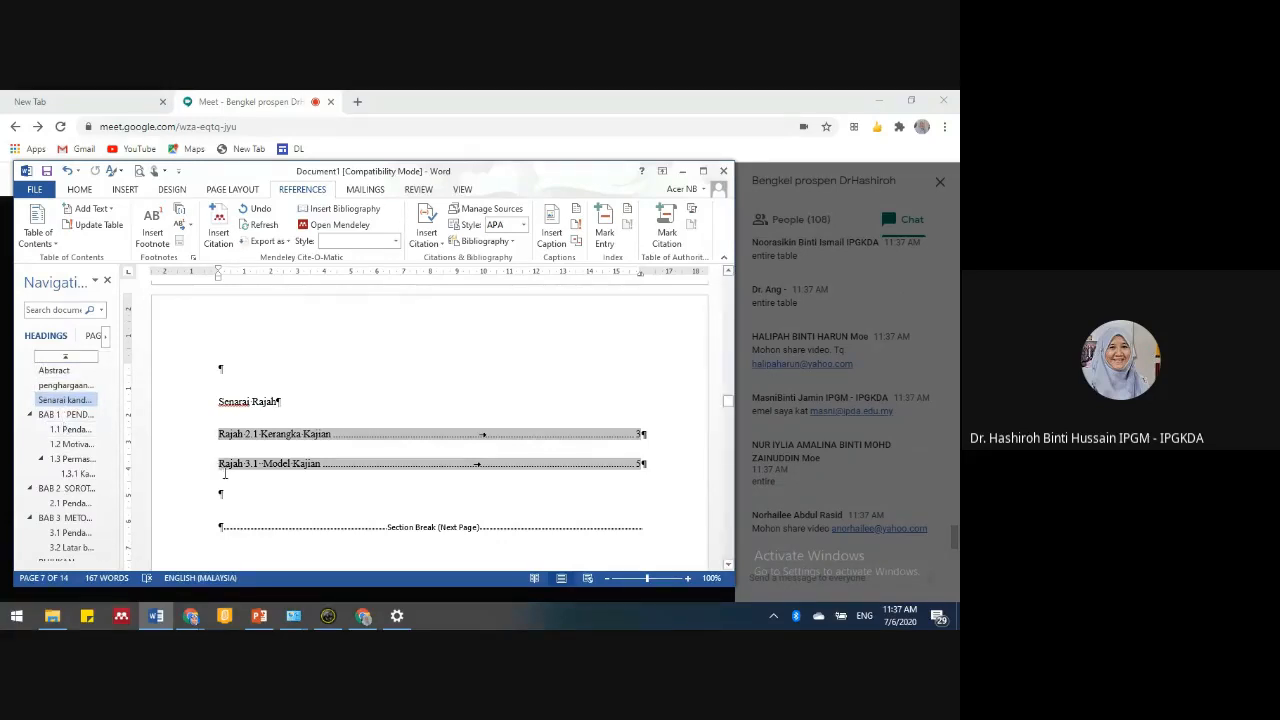
scroll(88, 485, "down", 1)
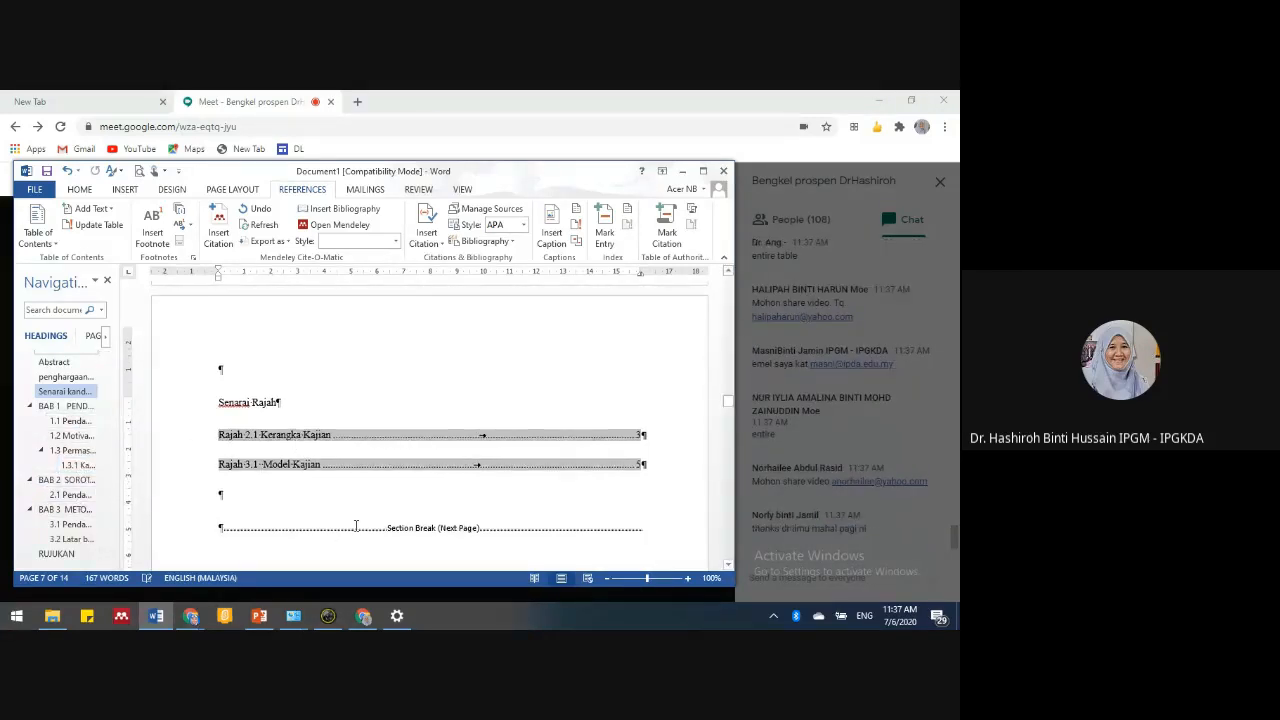
scroll(357, 525, "up", 5)
left_click_drag(730, 397, 732, 290)
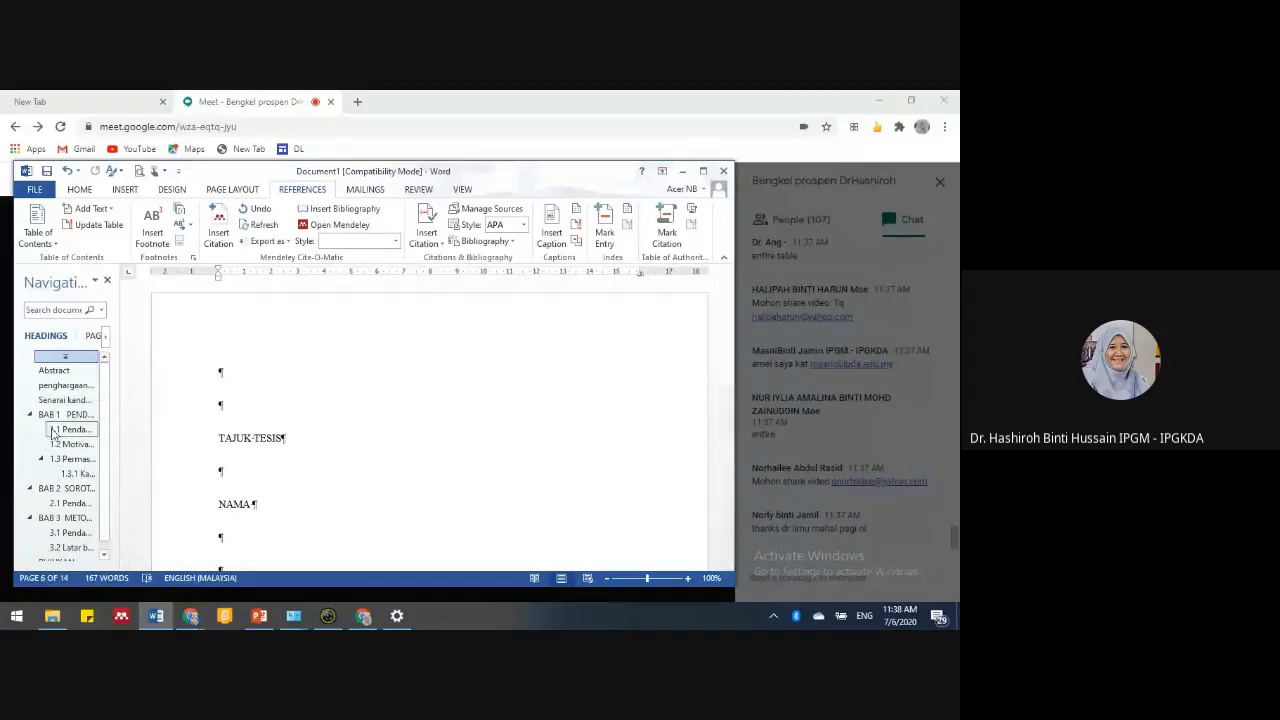
scroll(364, 474, "down", 4)
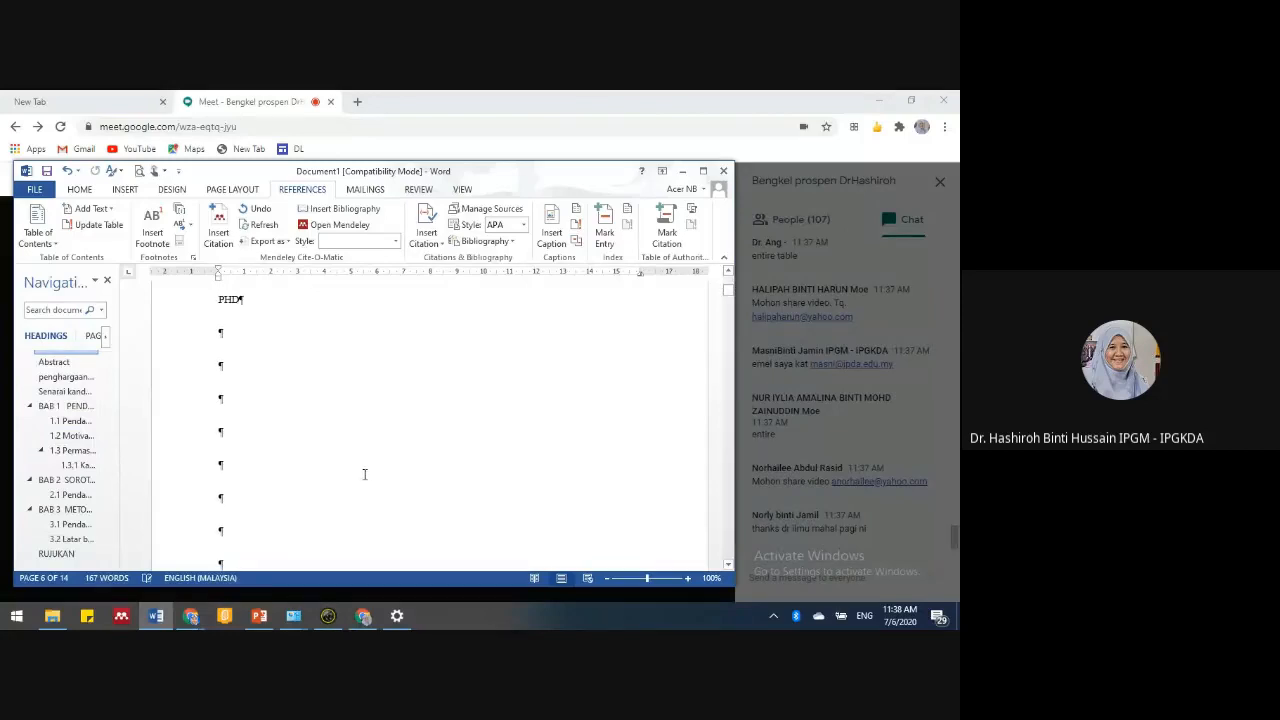
scroll(364, 474, "down", 12)
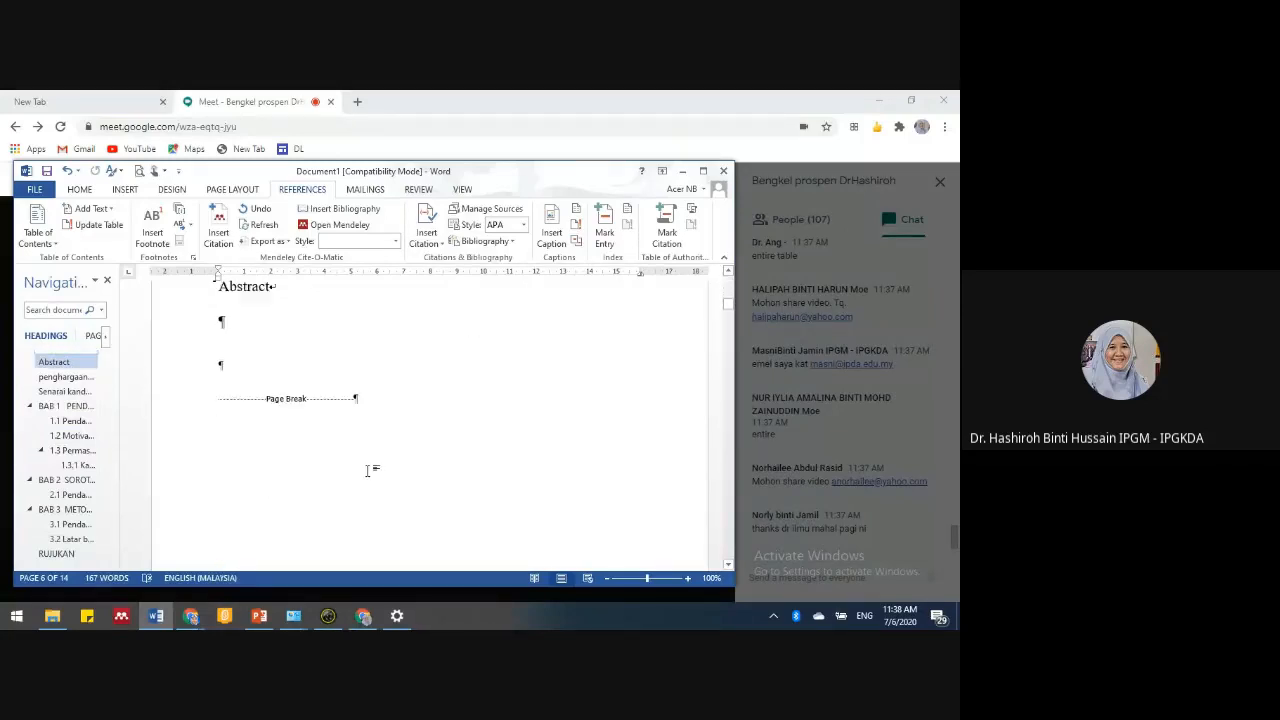
scroll(367, 470, "down", 3)
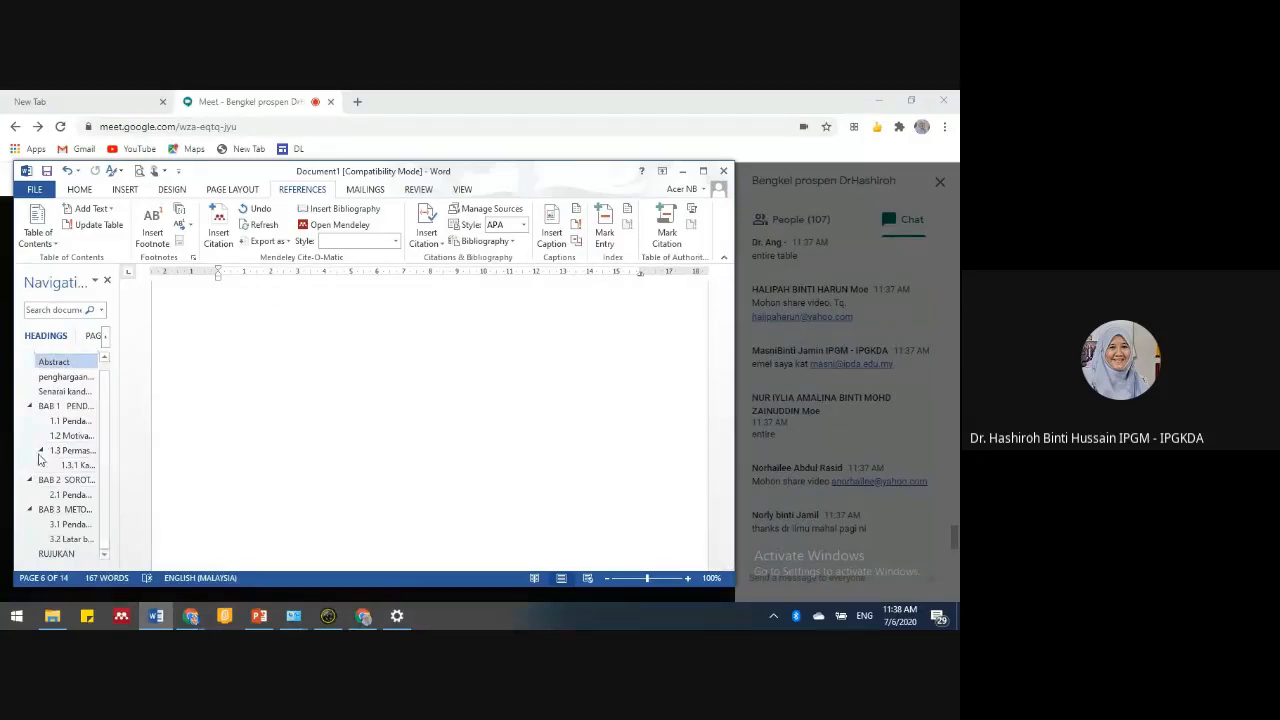
scroll(260, 482, "down", 5)
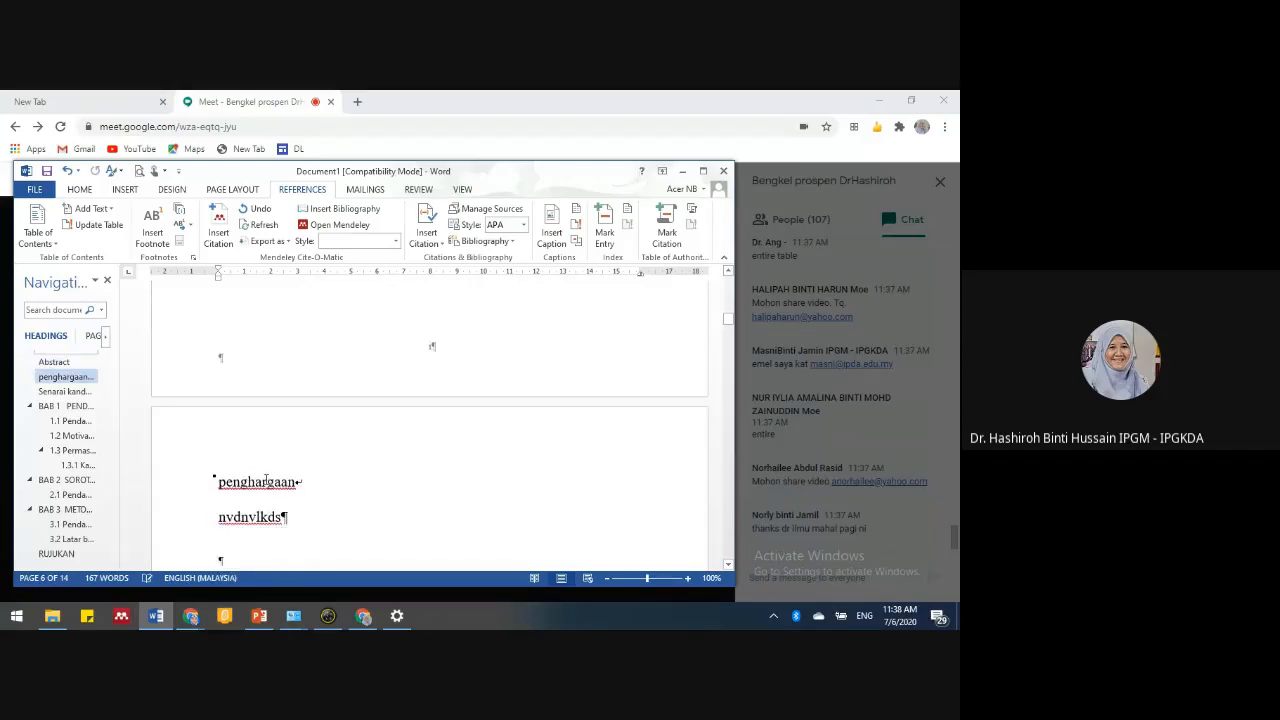
scroll(265, 482, "down", 3)
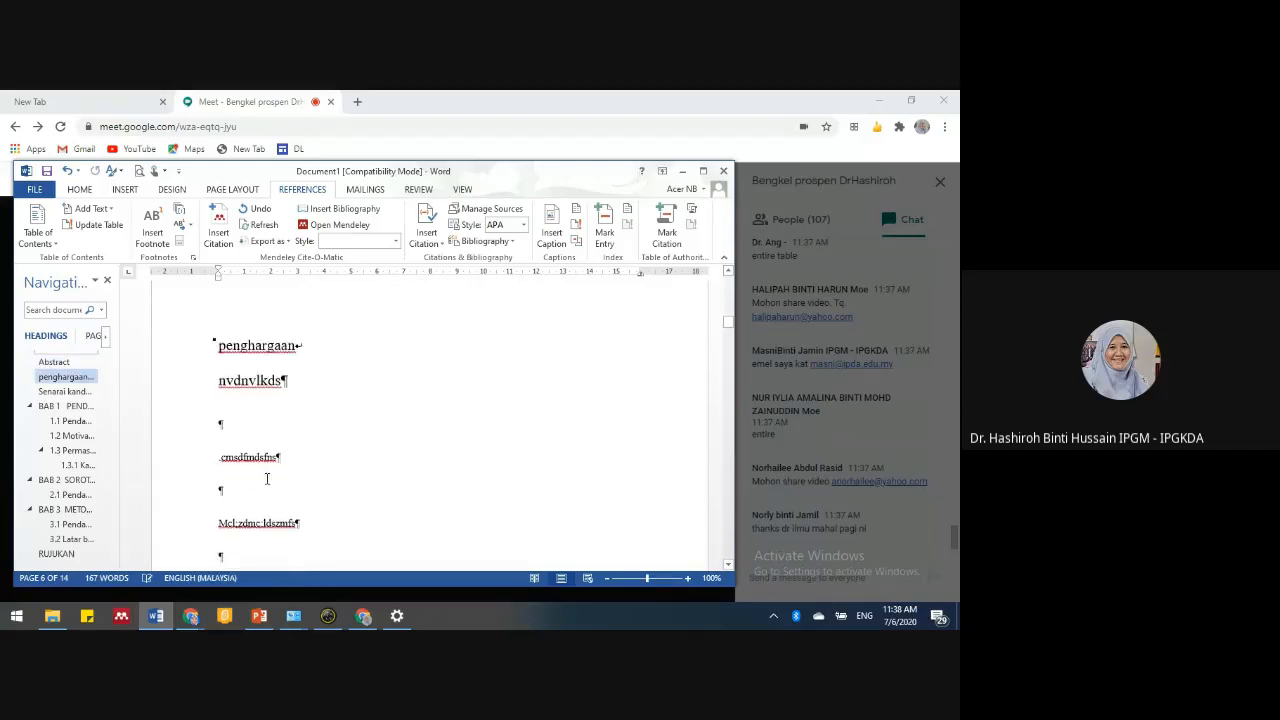
- Switch to the Word4Thesis.pptx presentation in PowerPoint and review the slides on page numbers and automatic numbering for Jadual and Rajah
left_click(260, 617)
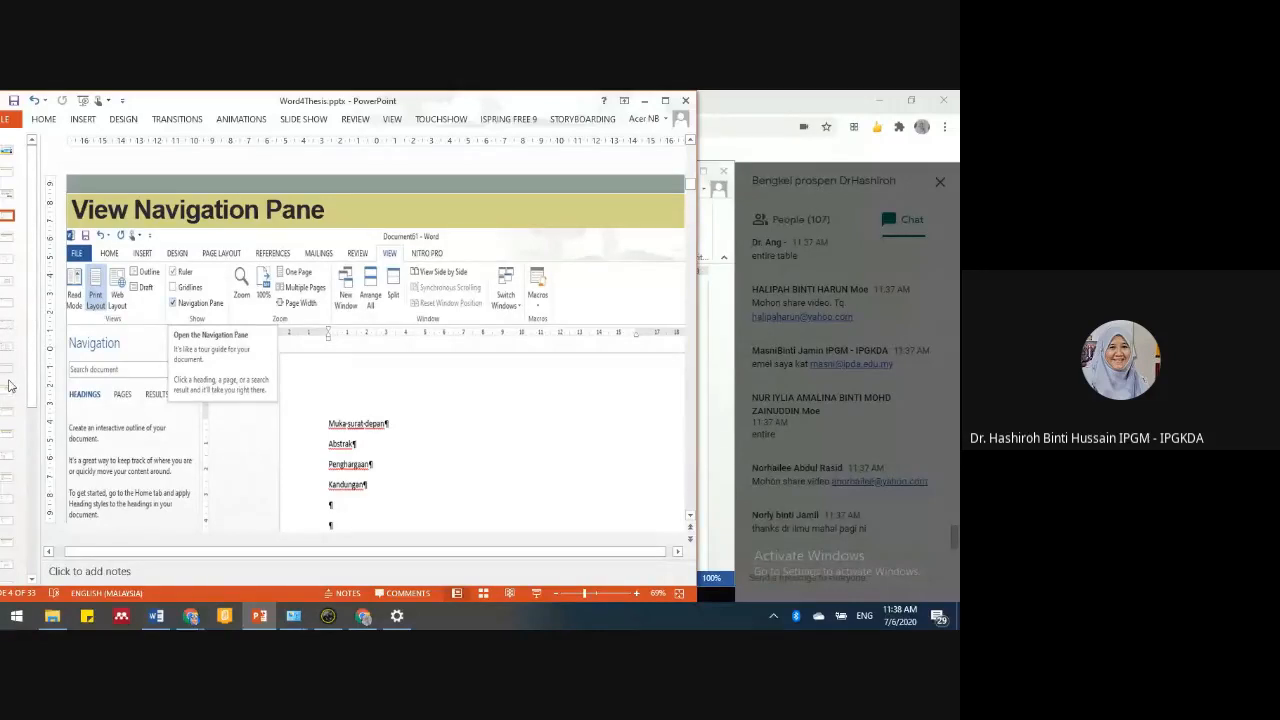
left_click(13, 410)
left_click(10, 477)
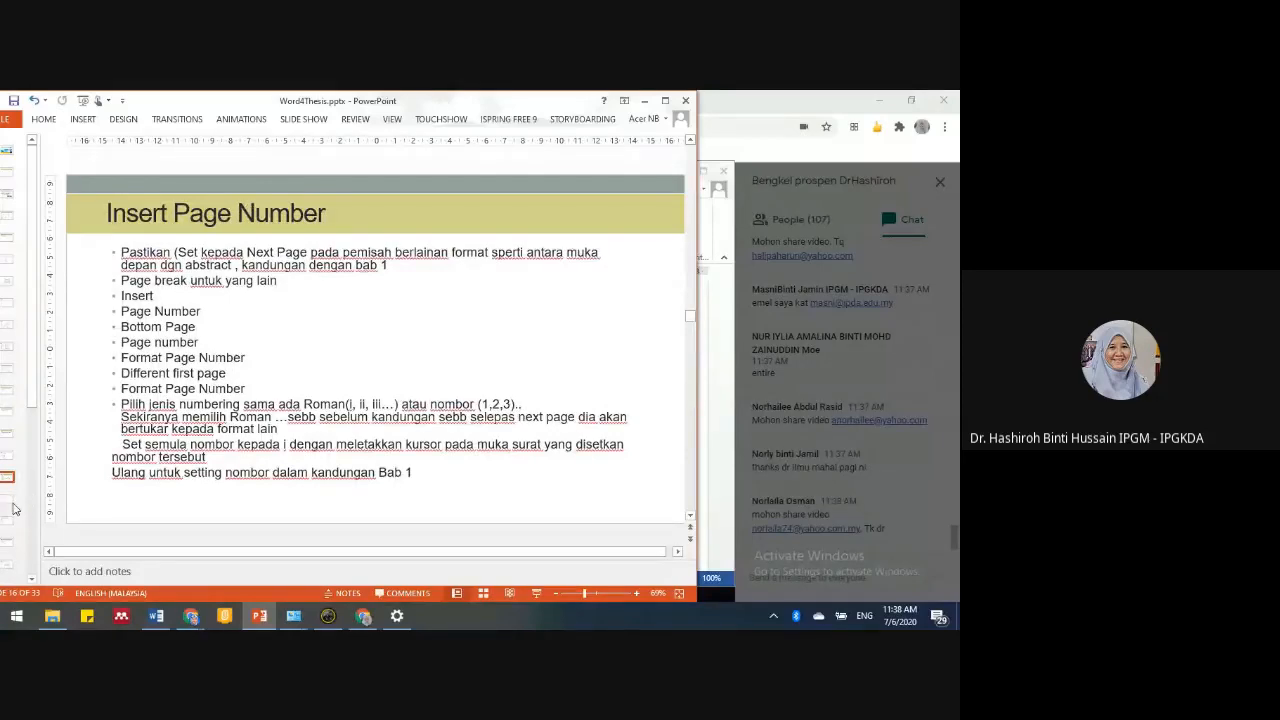
left_click(8, 518)
left_click(9, 540)
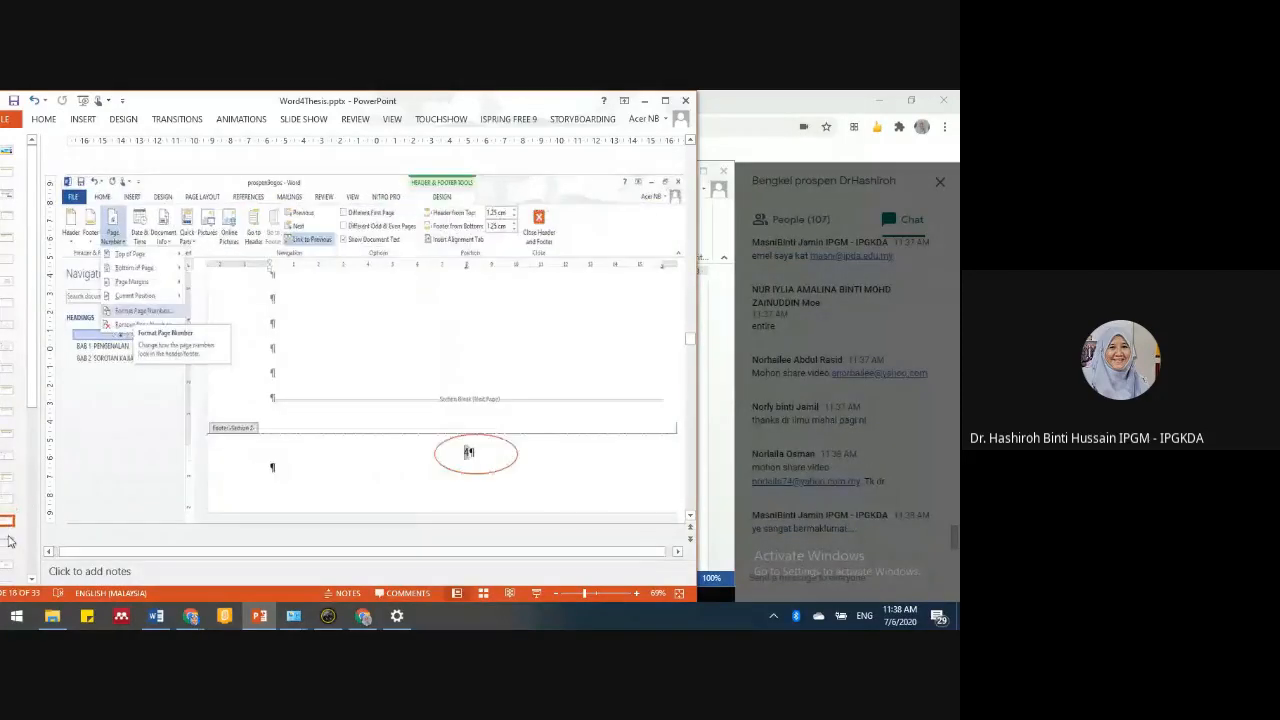
left_click(10, 542)
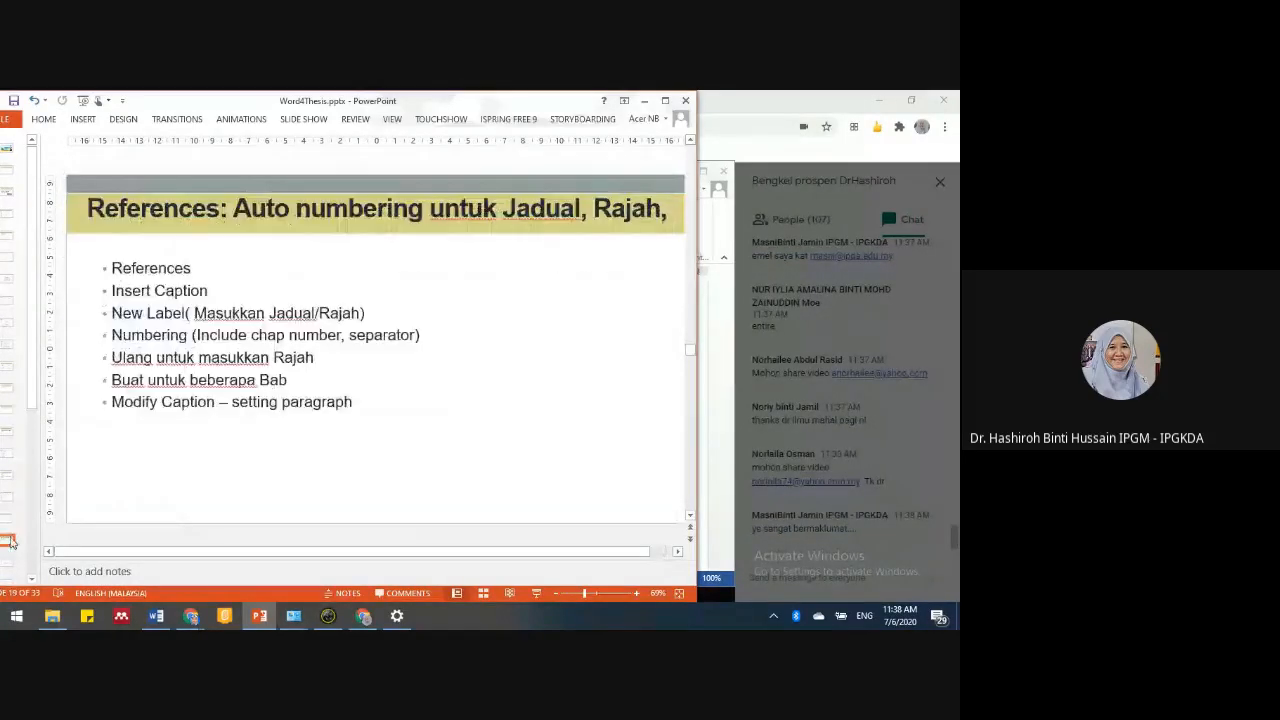
scroll(14, 490, "down", 3)
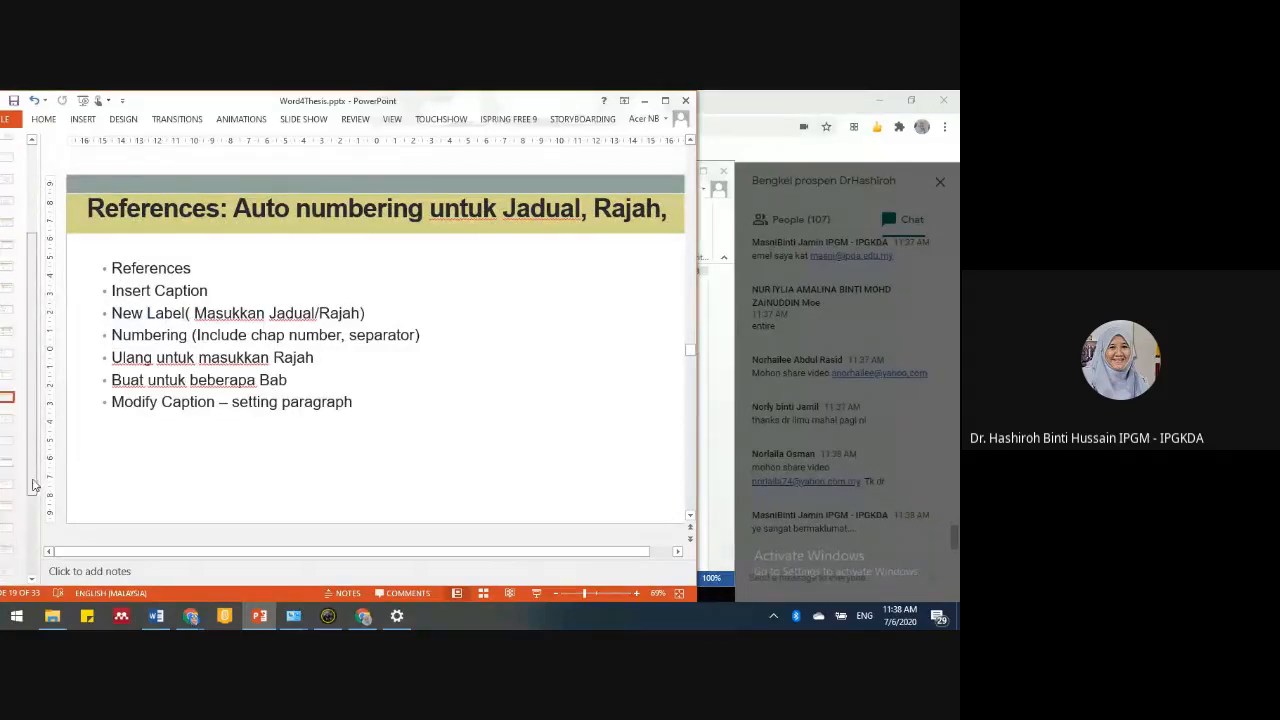
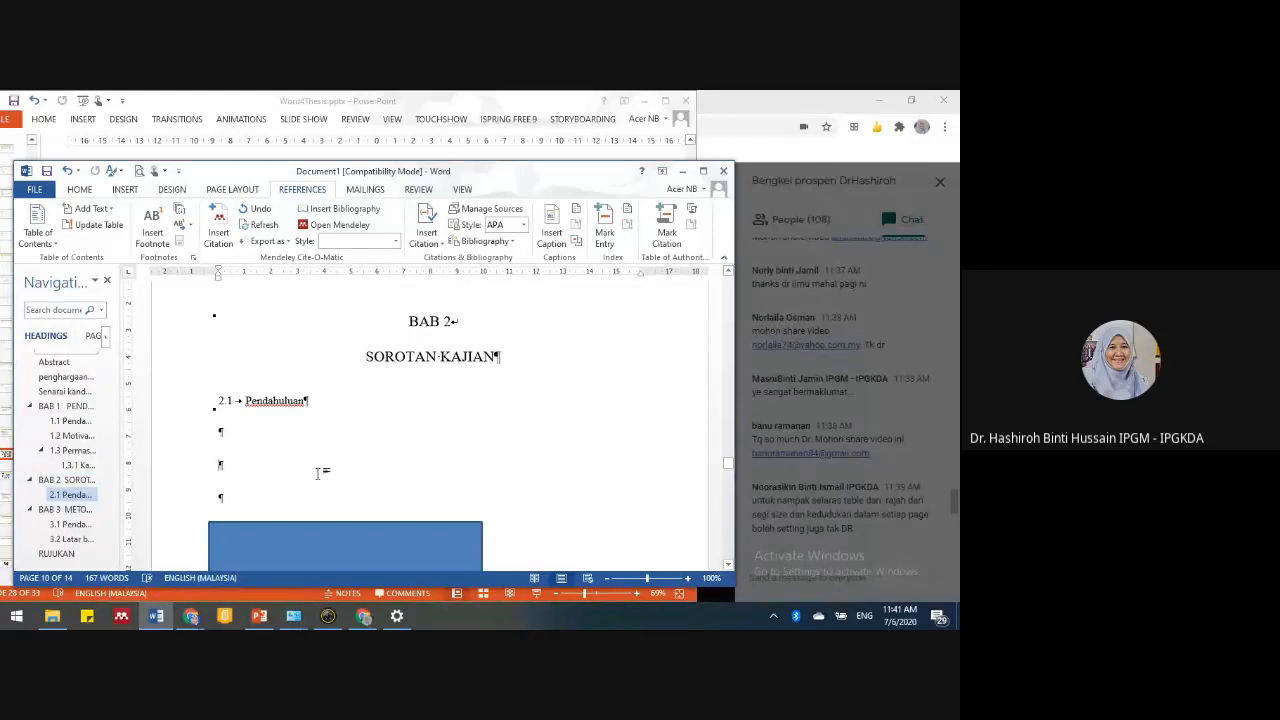
- Add the Heading 2 entry "Konsep naratif" on the second empty line below Pendahuluan in BAB 2
left_click(80, 190)
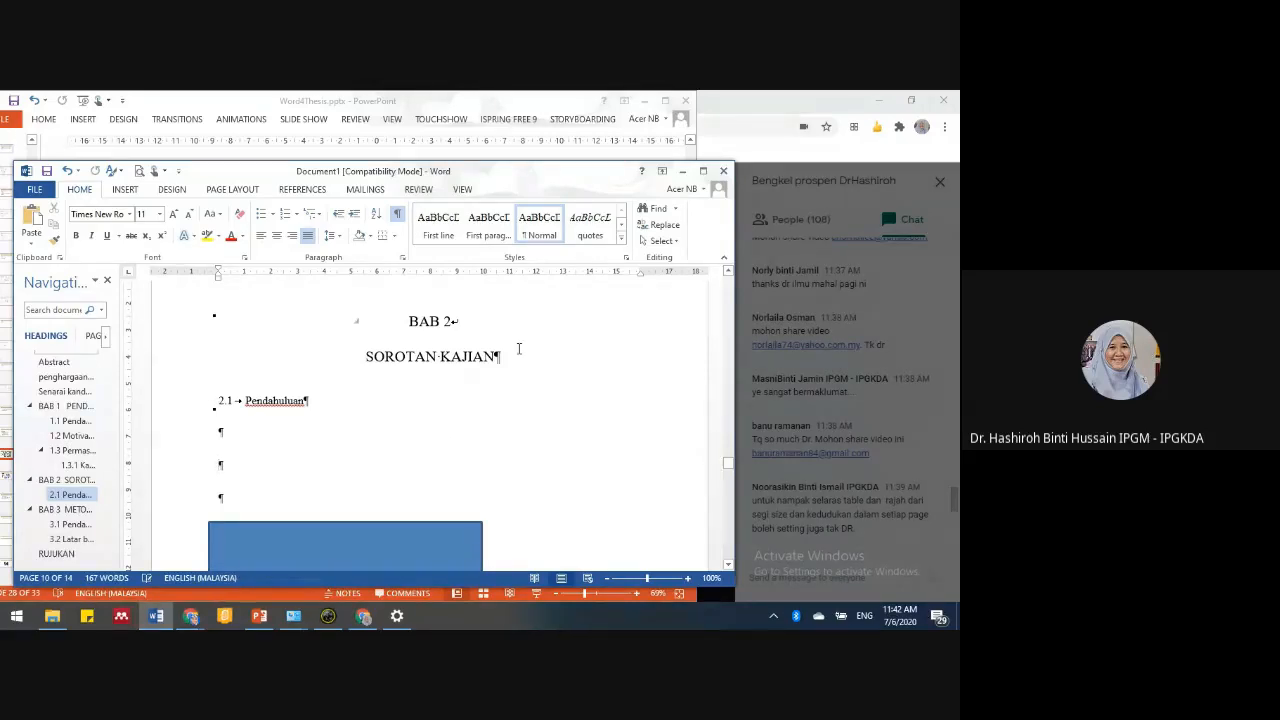
left_click(620, 239)
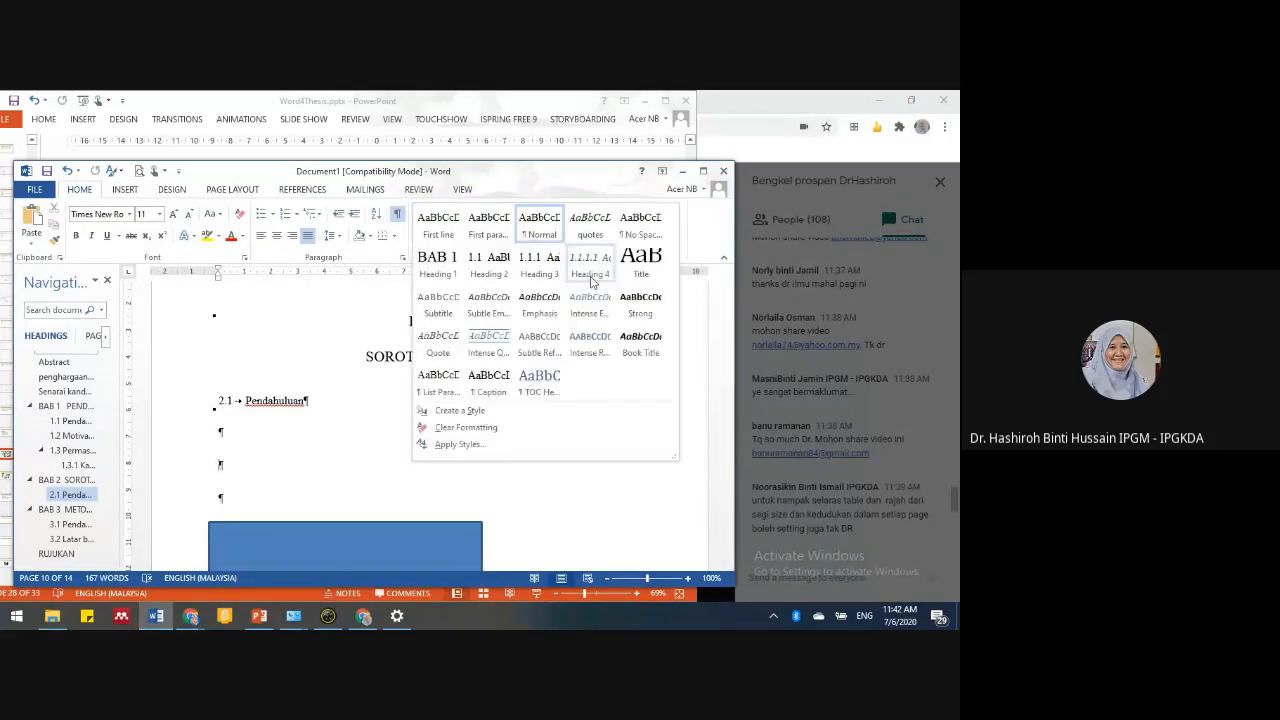
left_click(489, 263)
type("Ko")
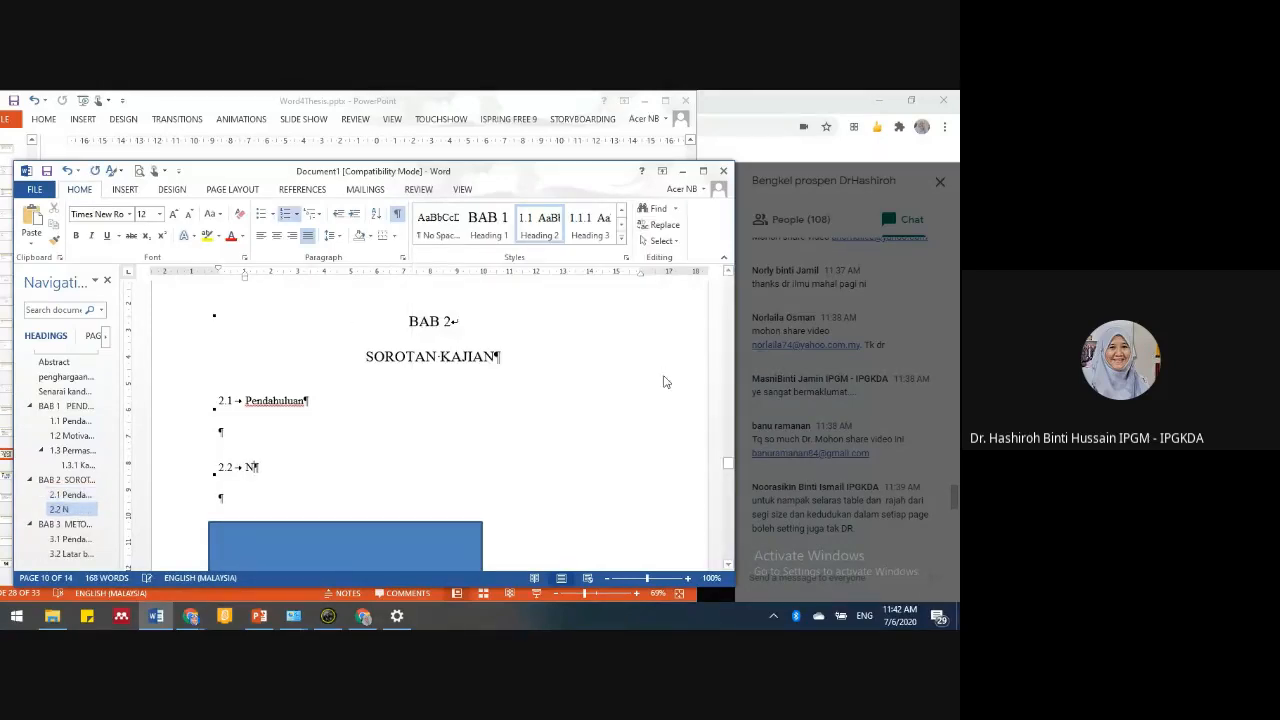
type("ns")
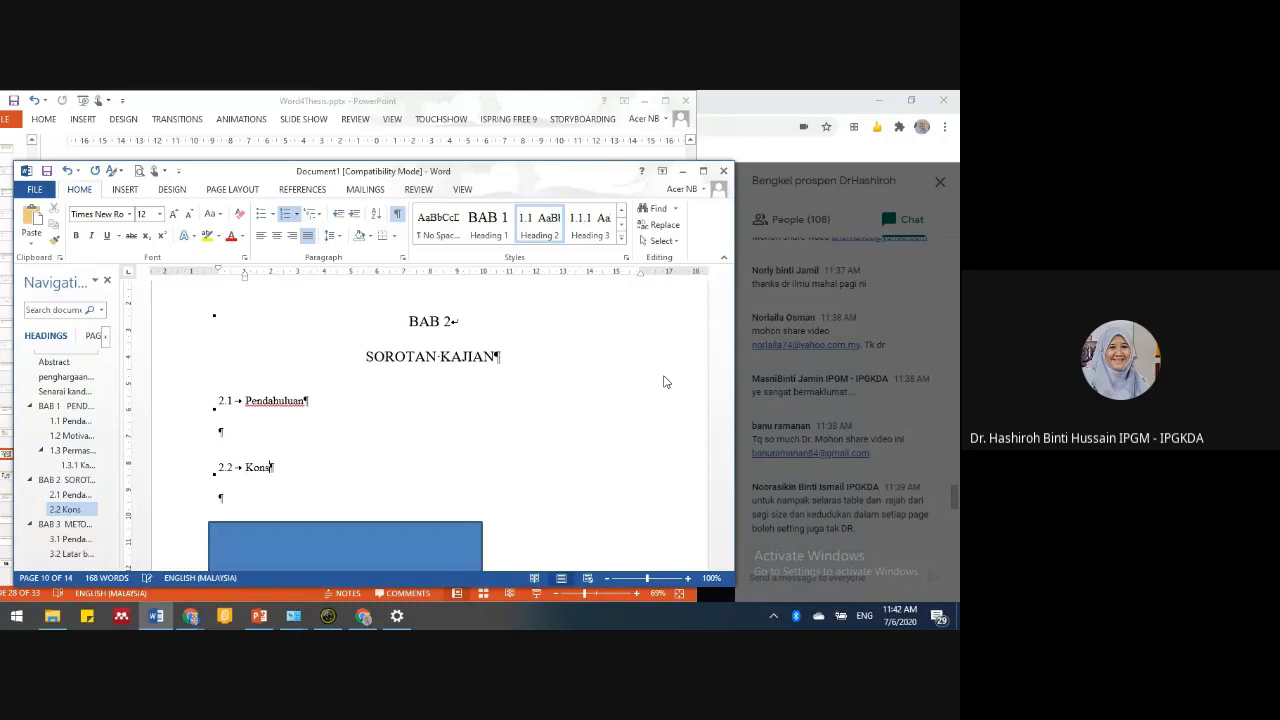
type("ep naratif")
key("Return")
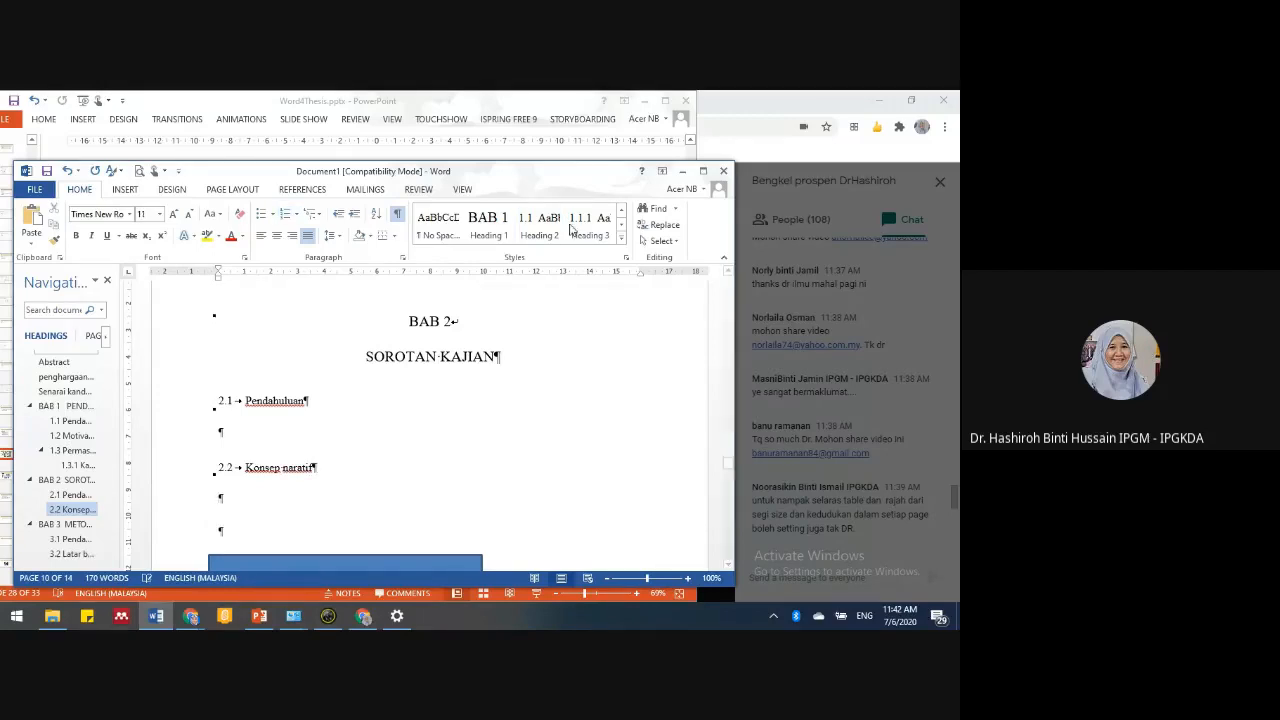
- Add the Heading 2 entry "Konsep Penceritaan Digital" directly below Konsep naratif, followed by a new line
left_click(539, 225)
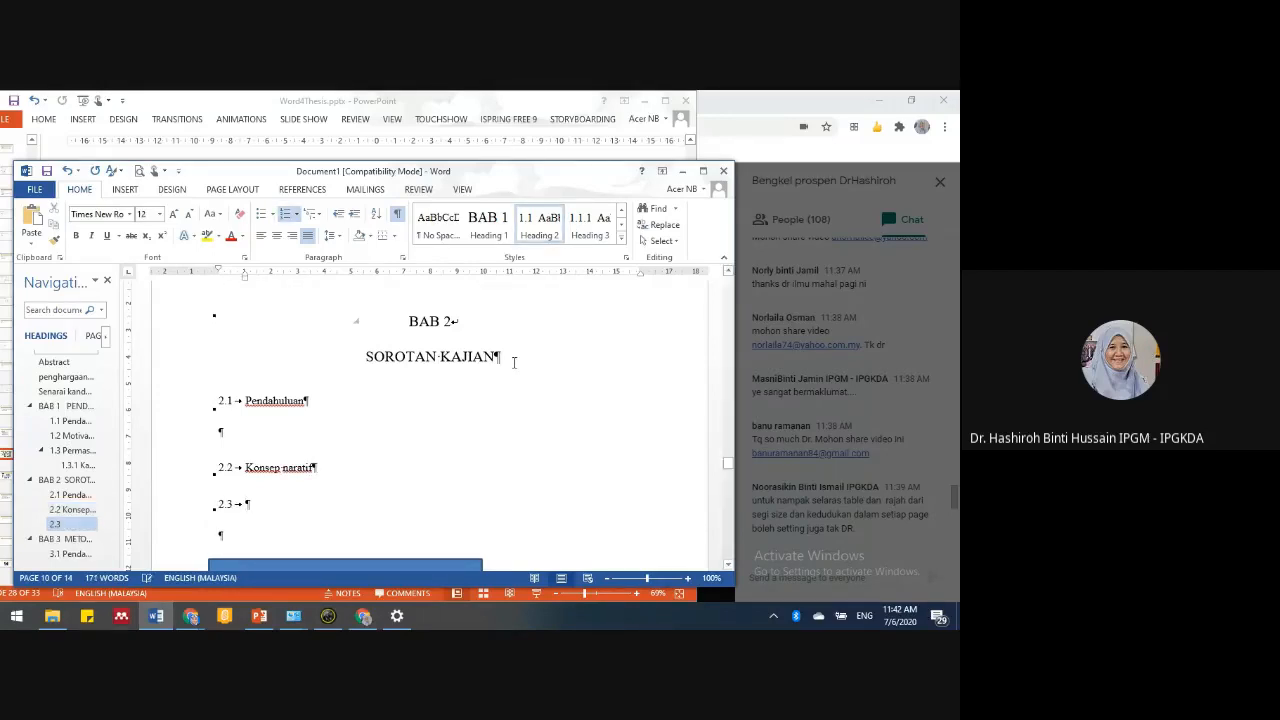
type("Konsep P")
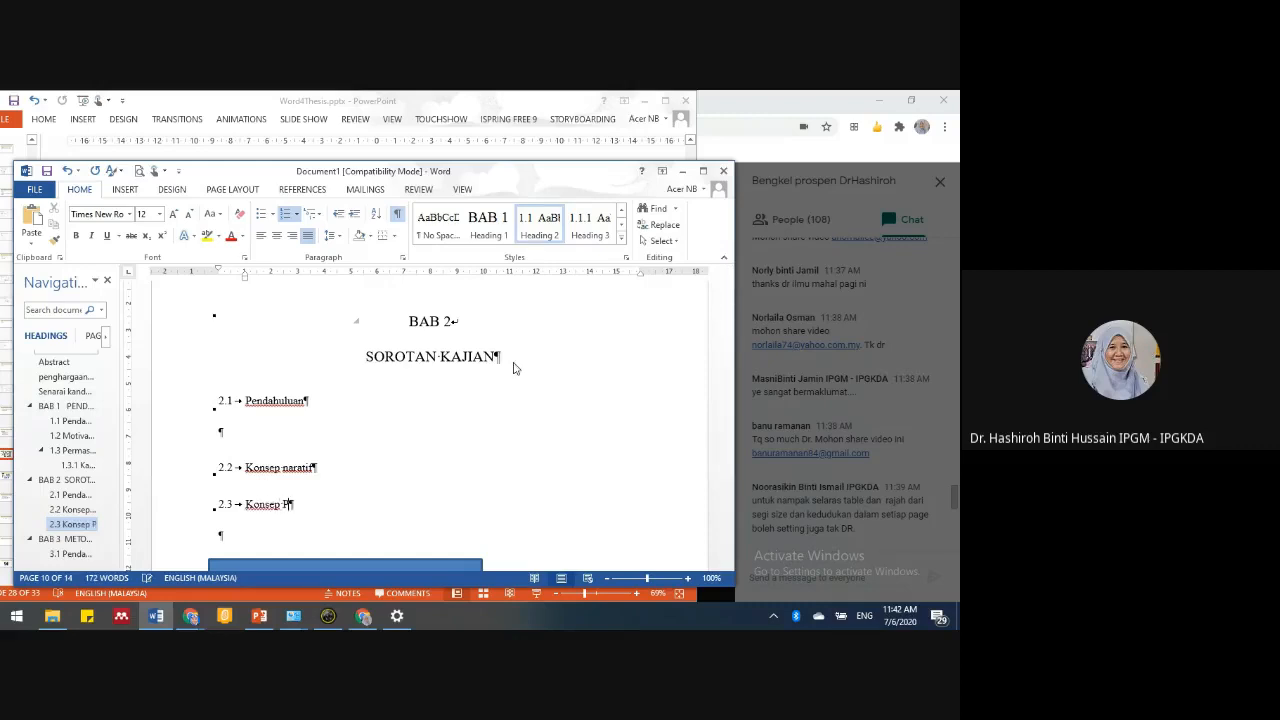
type("enceritaan Digital")
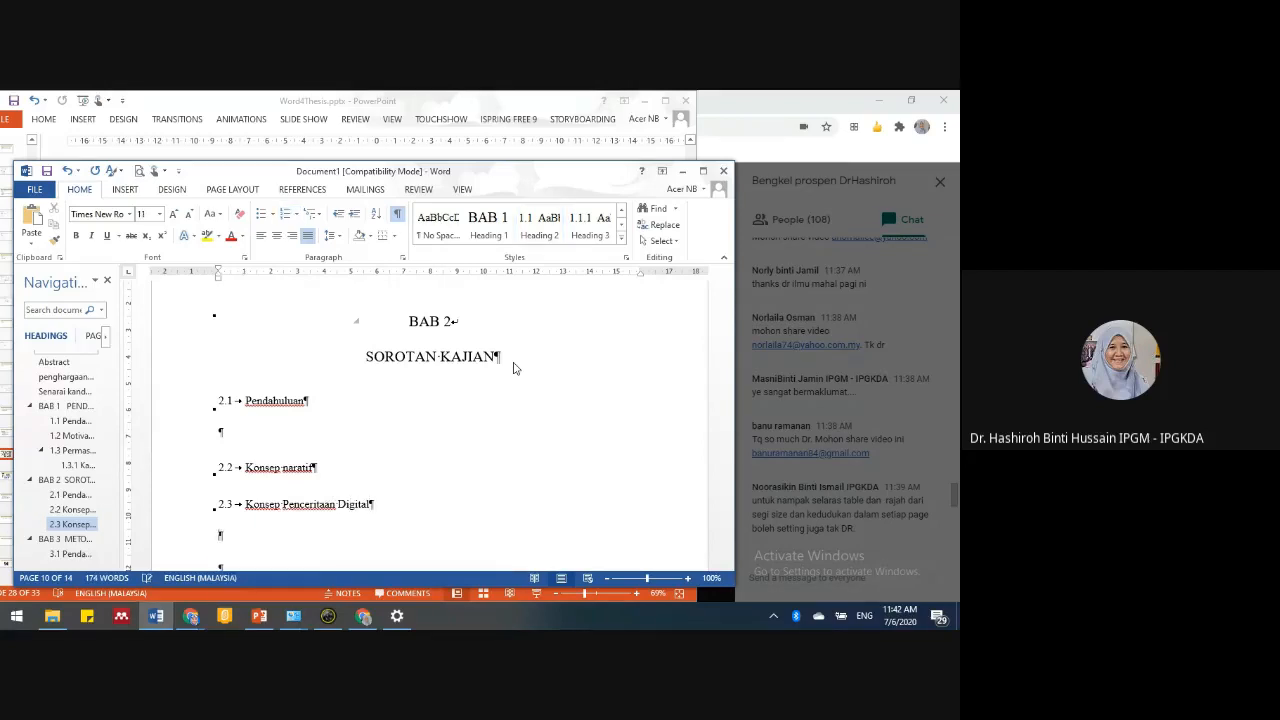
left_click(251, 535)
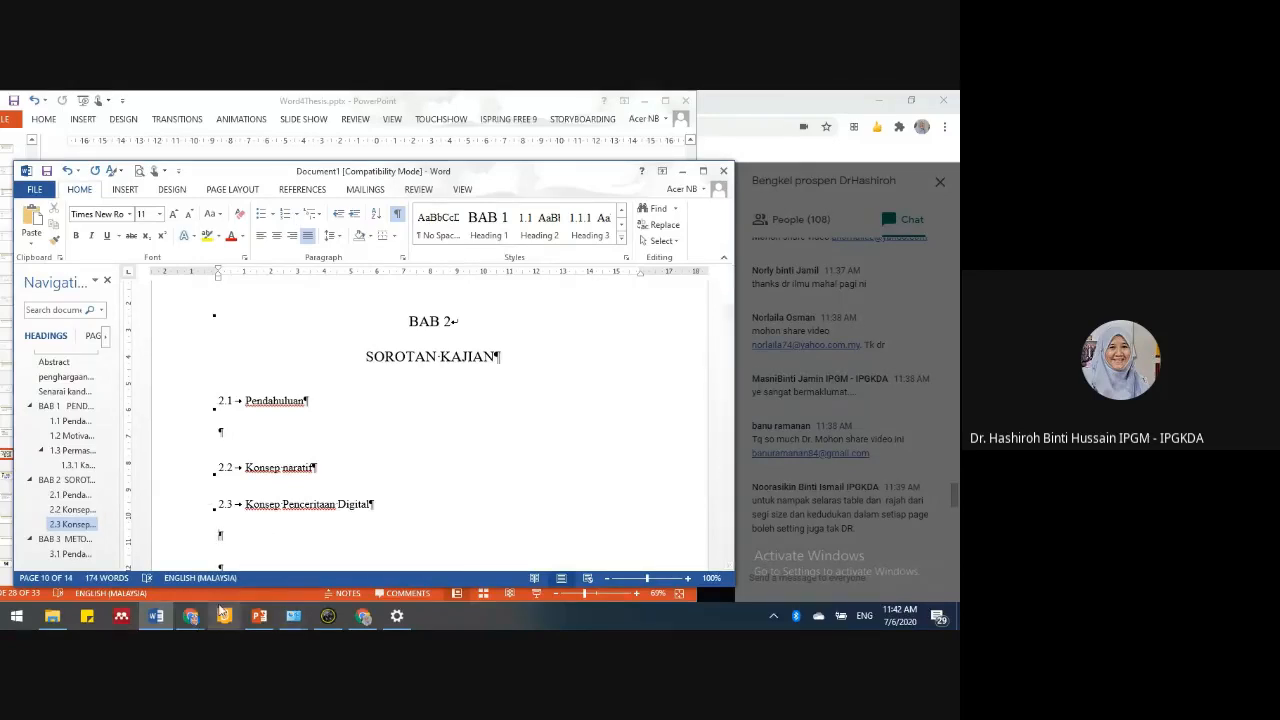
- Consult the Sorotan Kajian Pembinaan Model slide in PowerPoint, return to Word and add the Heading 2 entry "Pembelajaran Mudah Alih" below Konsep Penceritaan Digital
left_click(260, 616)
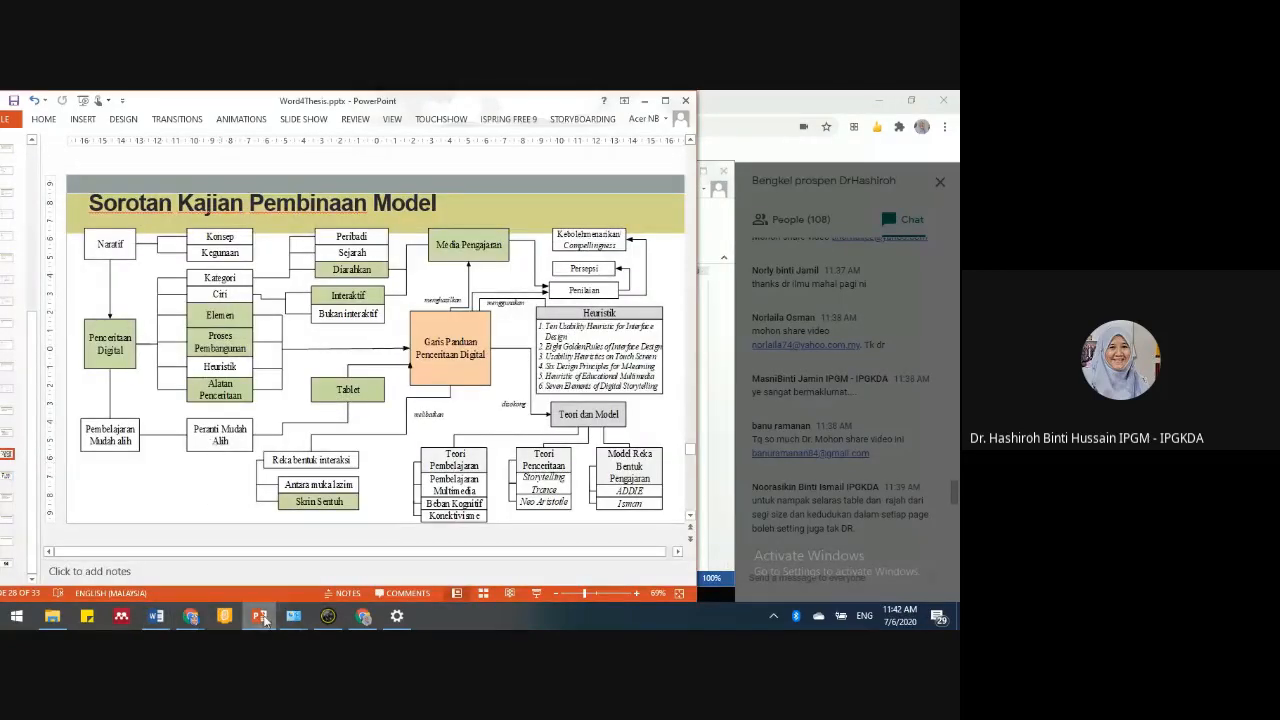
mouse_move(260, 620)
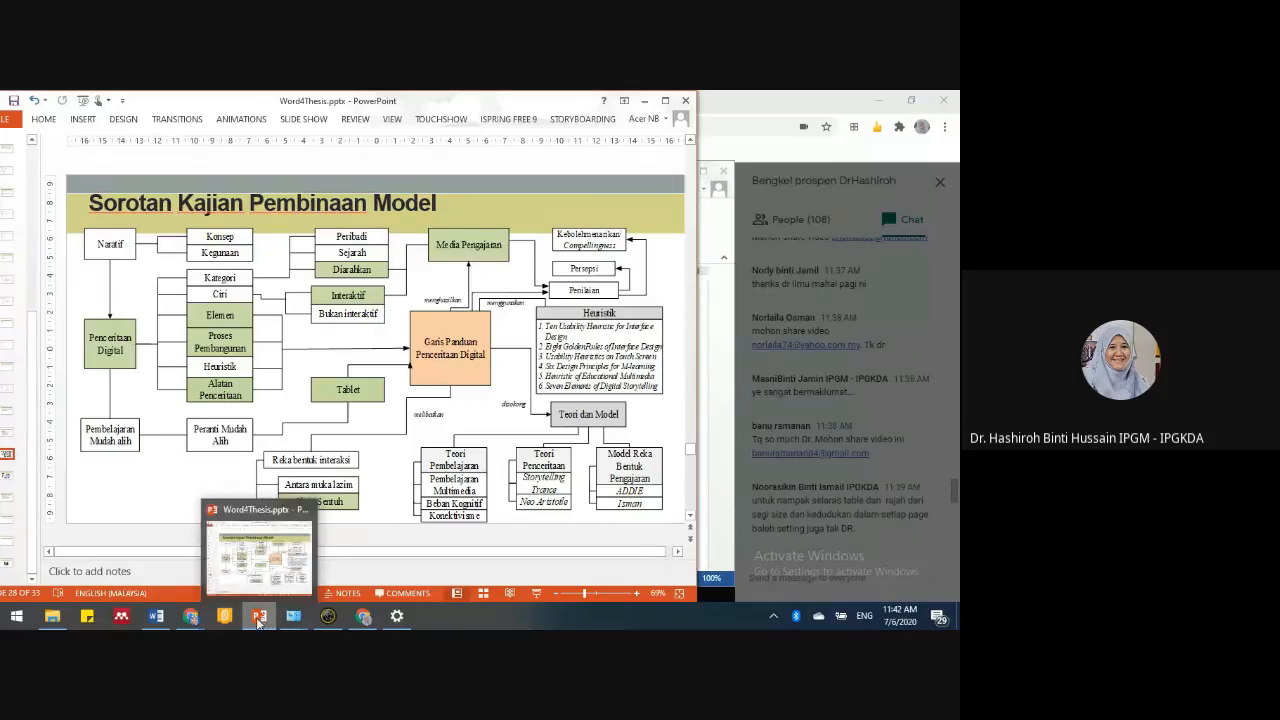
left_click(156, 616)
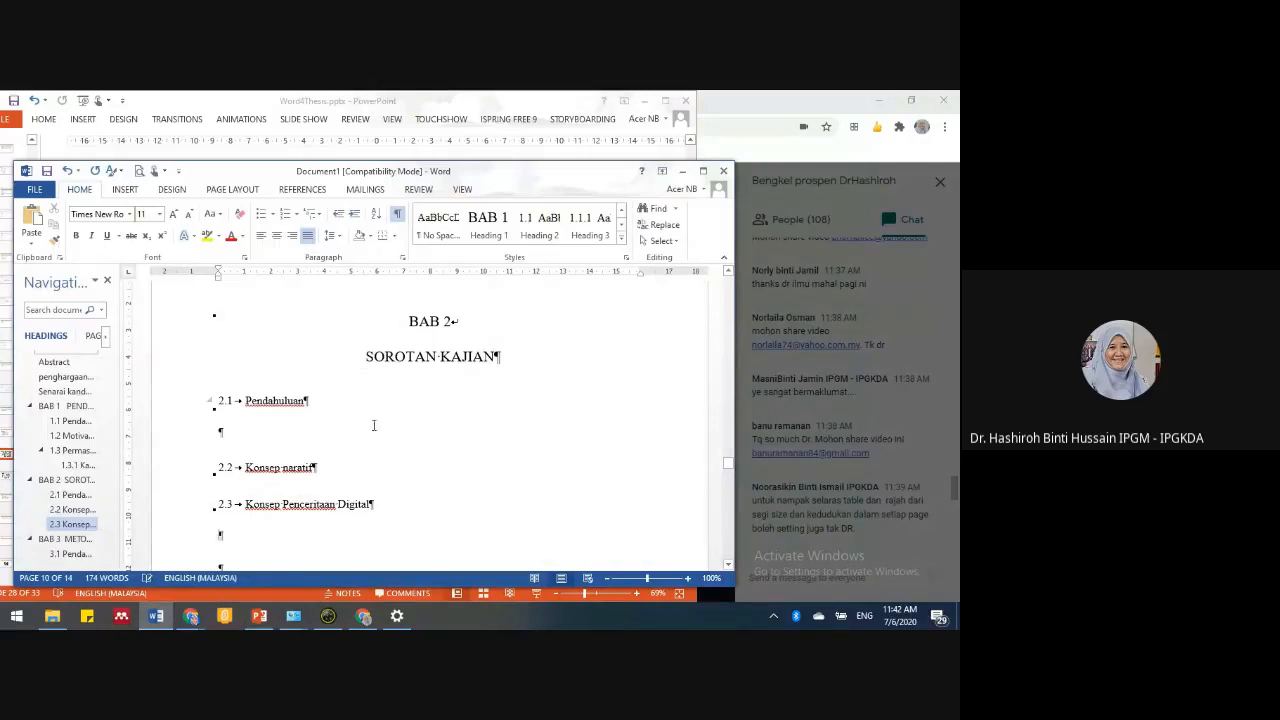
left_click(539, 224)
type("Pembelajran")
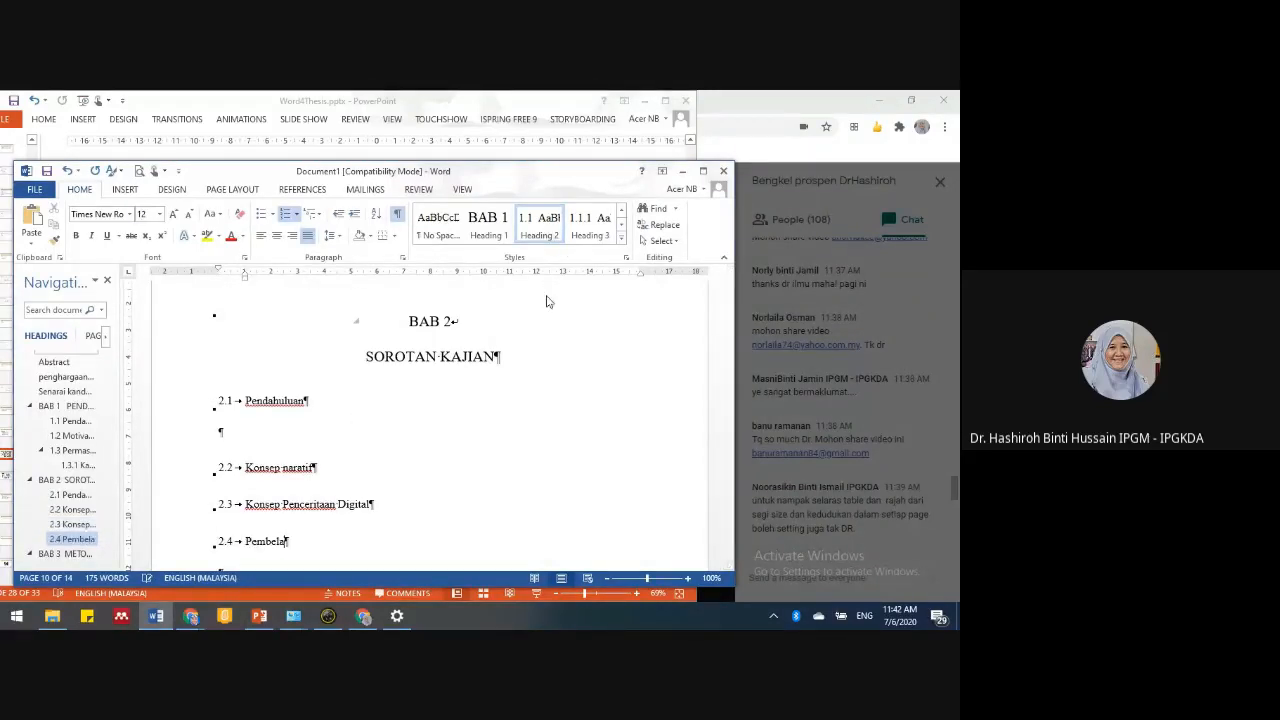
key("BackSpace")
key("BackSpace")
key("BackSpace")
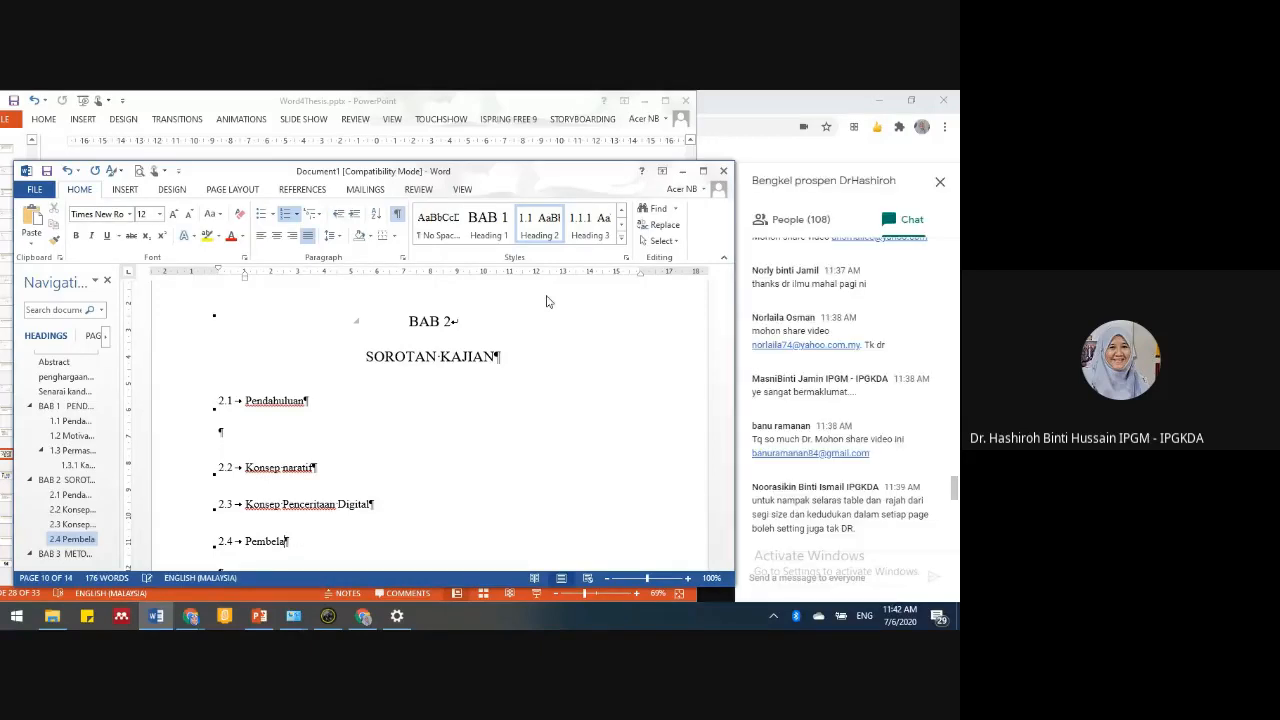
type("arab Mudah A")
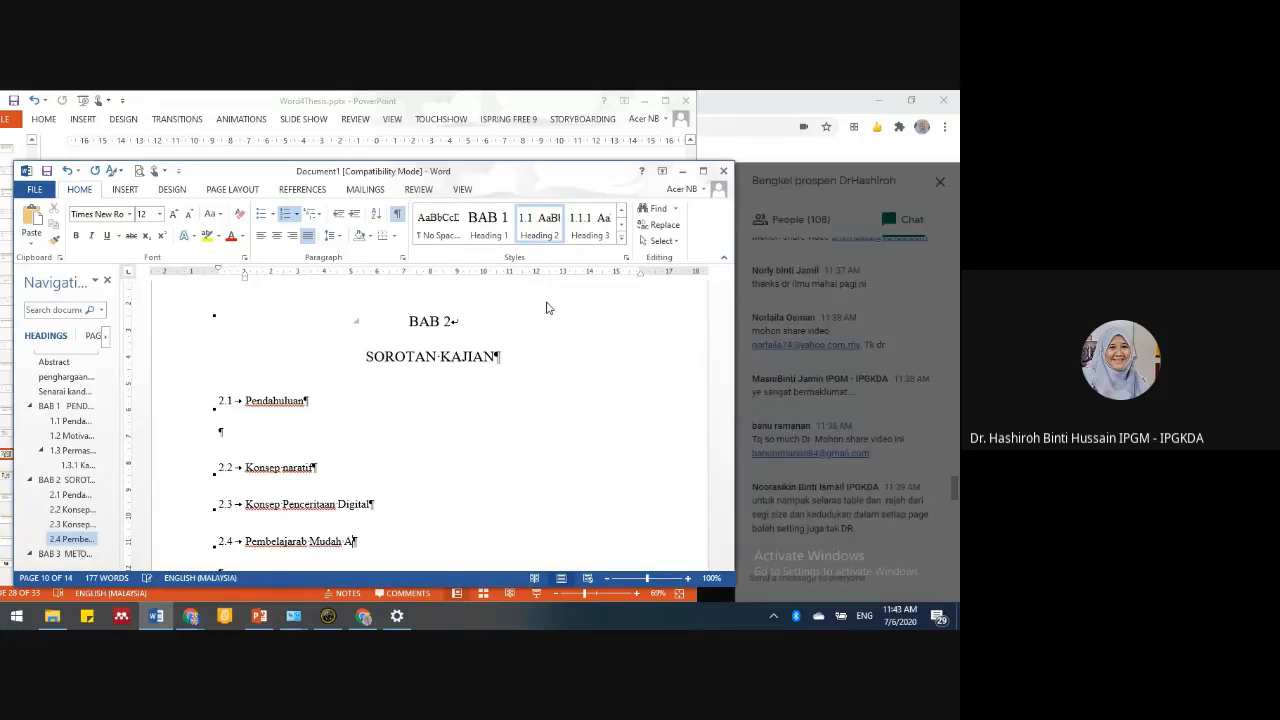
type("lih")
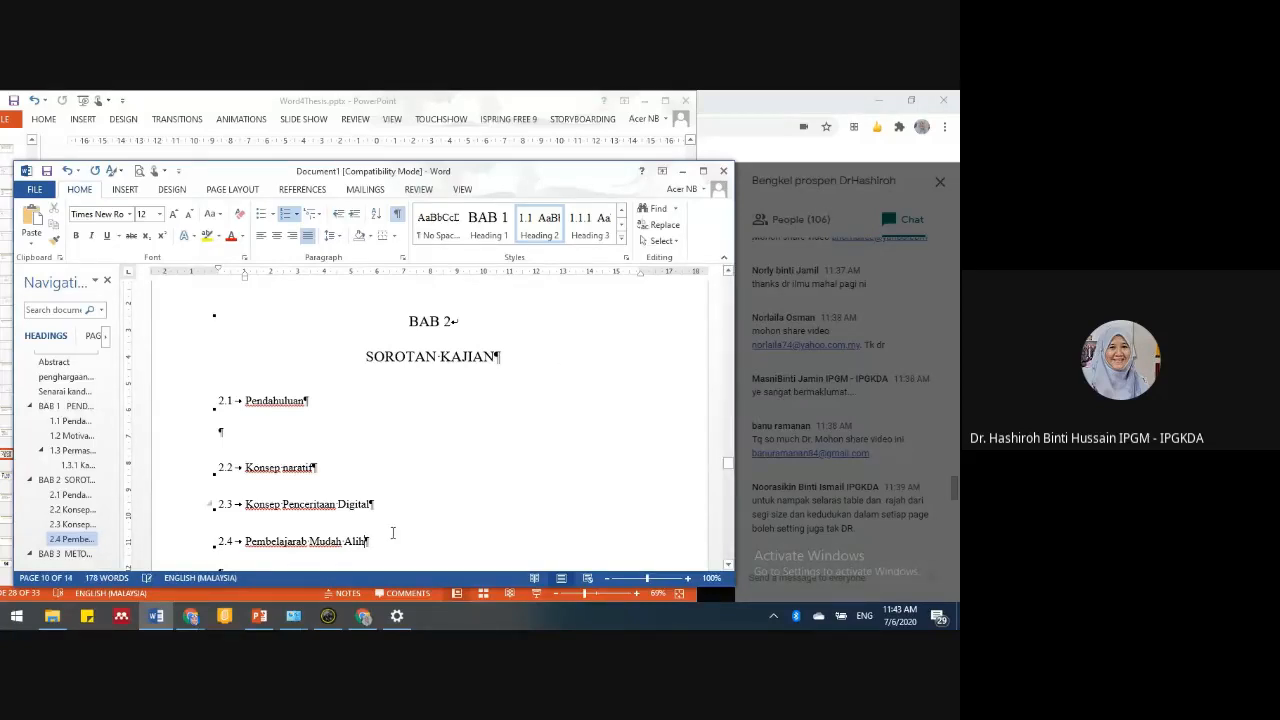
left_click(307, 541)
key("BackSpace")
key("BackSpace")
type("n")
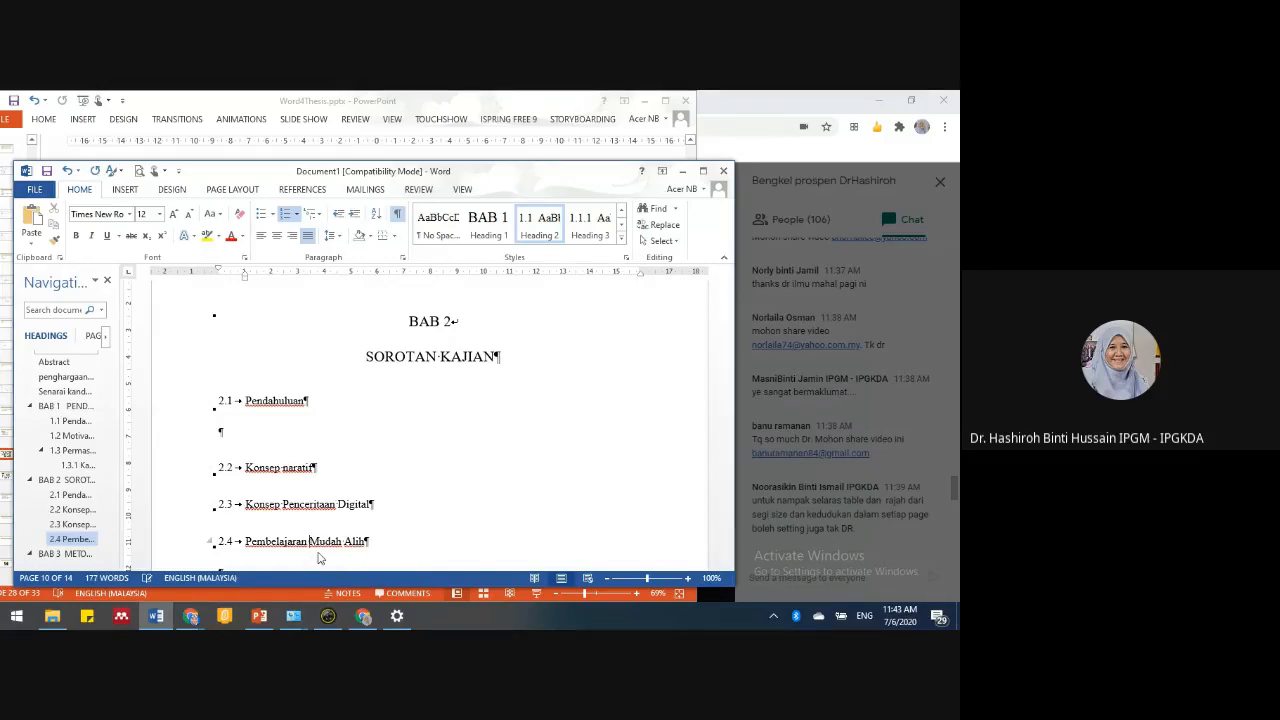
- Check the literature model slide in PowerPoint, return to Word and add the Heading 3 entry "Kategori PD" under Konsep Penceritaan Digital
left_click(260, 617)
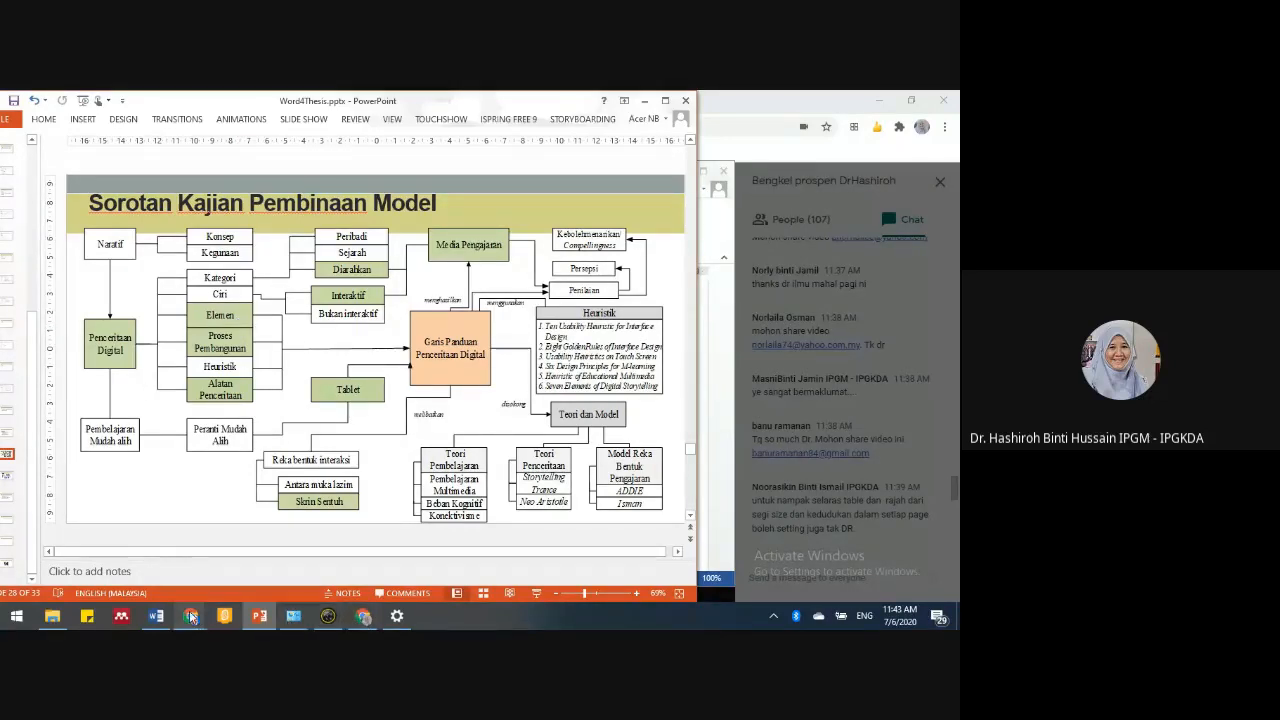
mouse_move(198, 624)
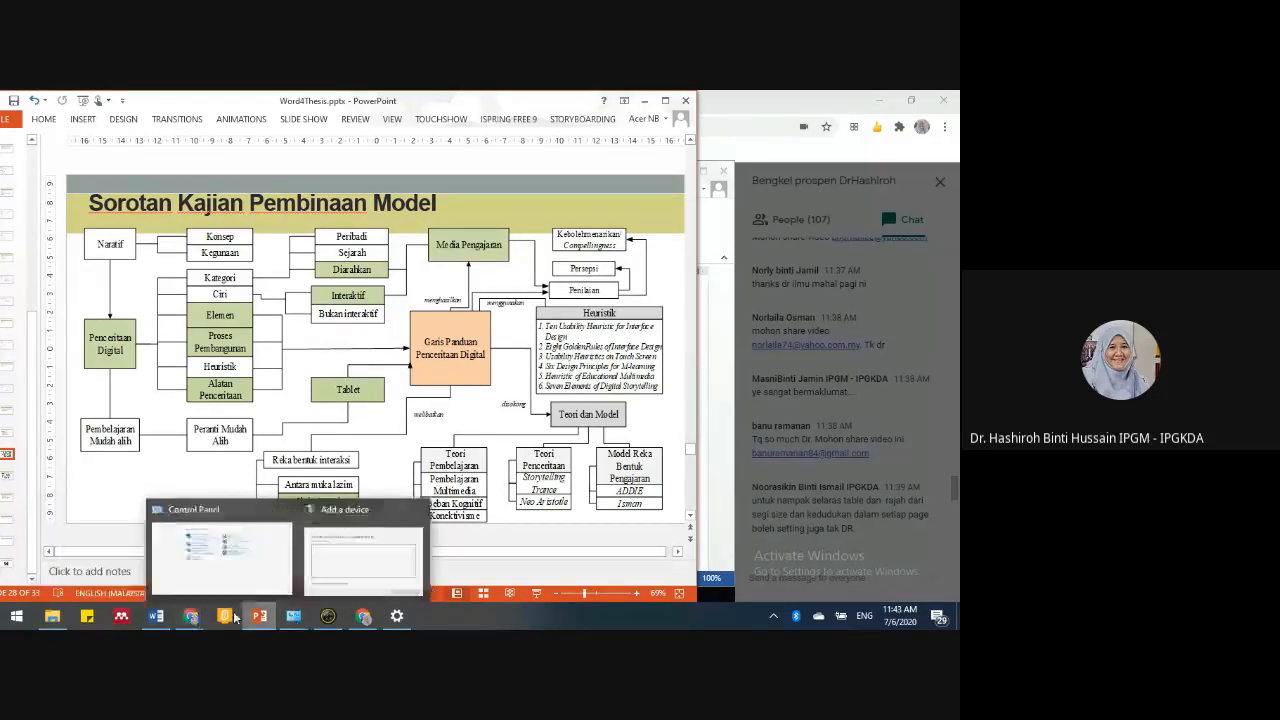
left_click(156, 616)
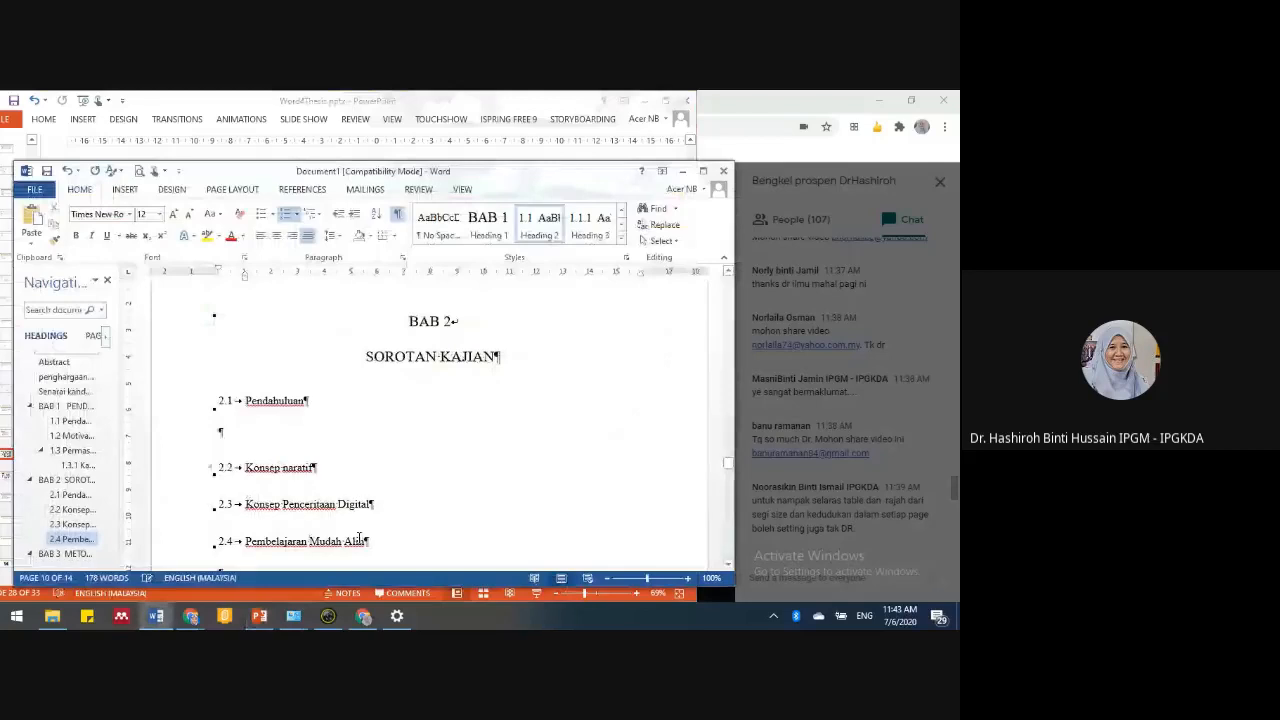
scroll(375, 525, "down", 1)
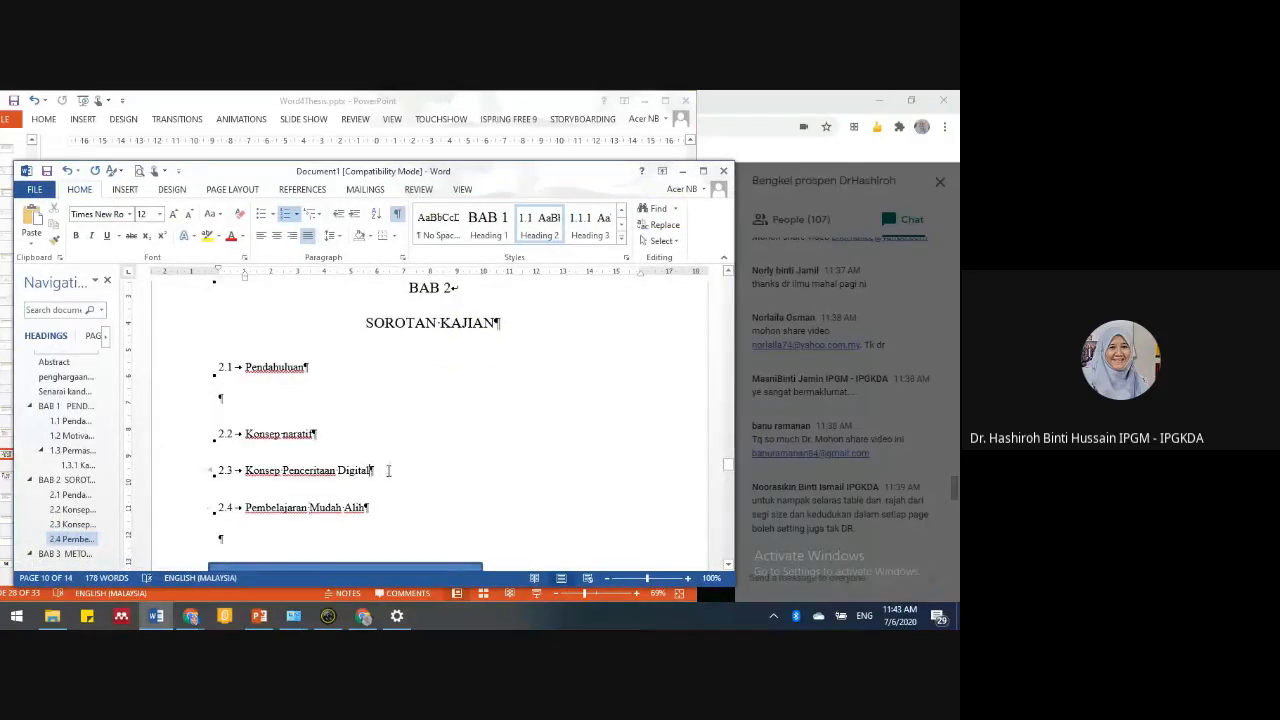
left_click(388, 470)
key("Return")
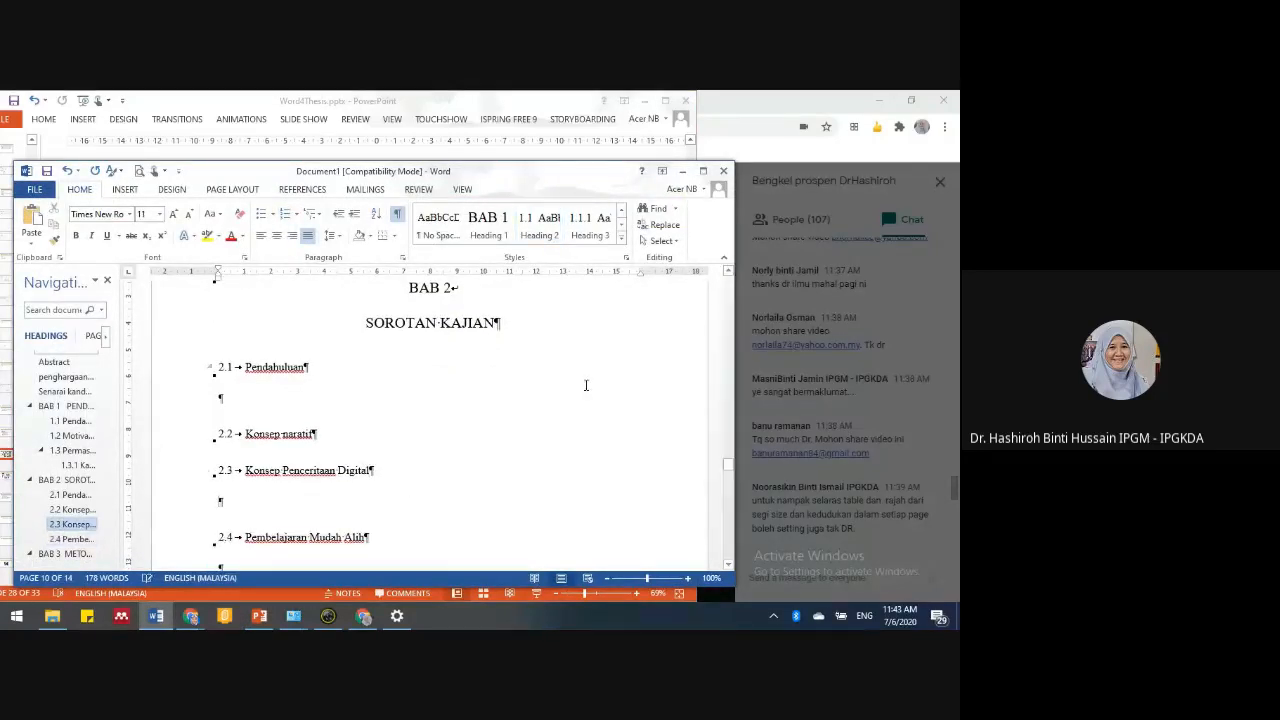
left_click(589, 225)
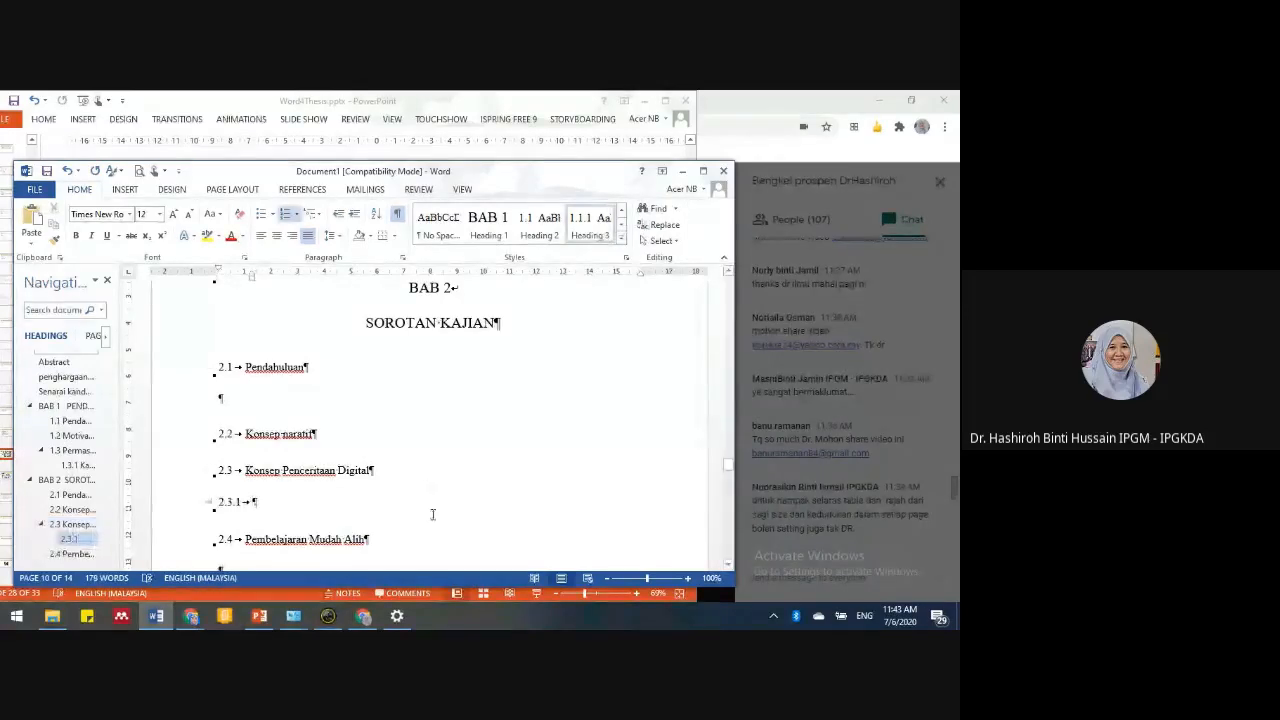
left_click(258, 617)
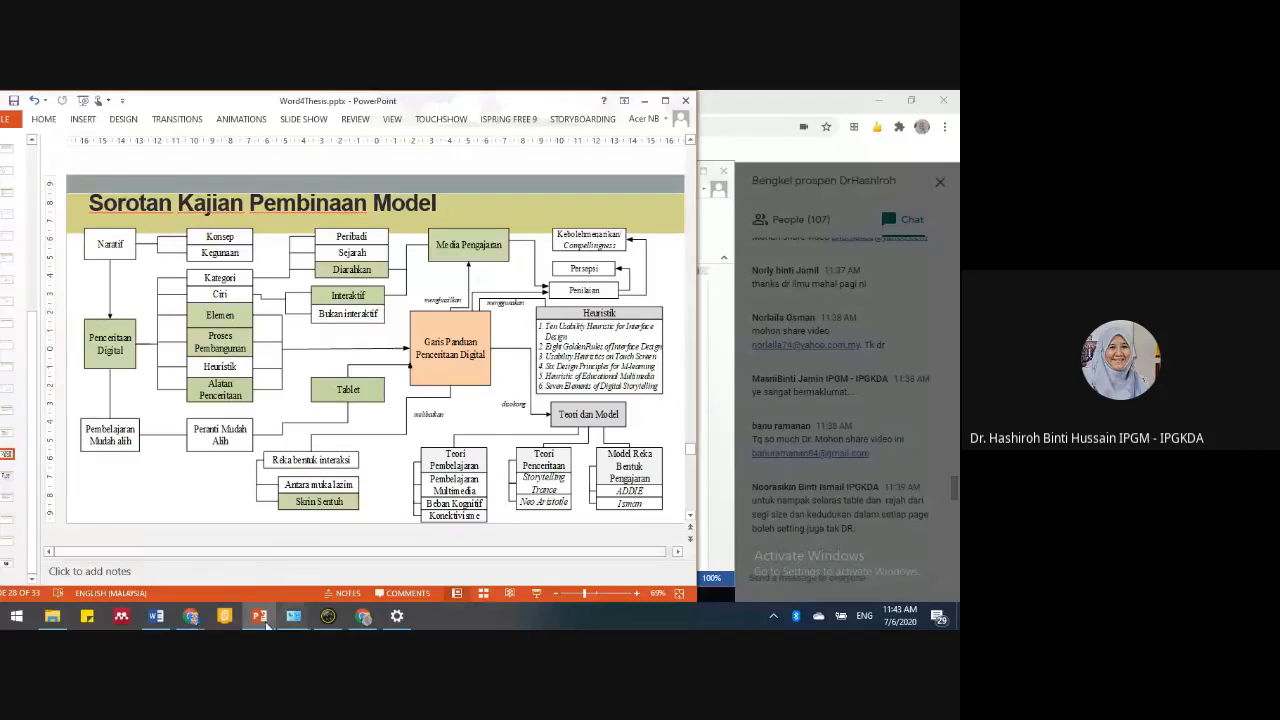
left_click(158, 618)
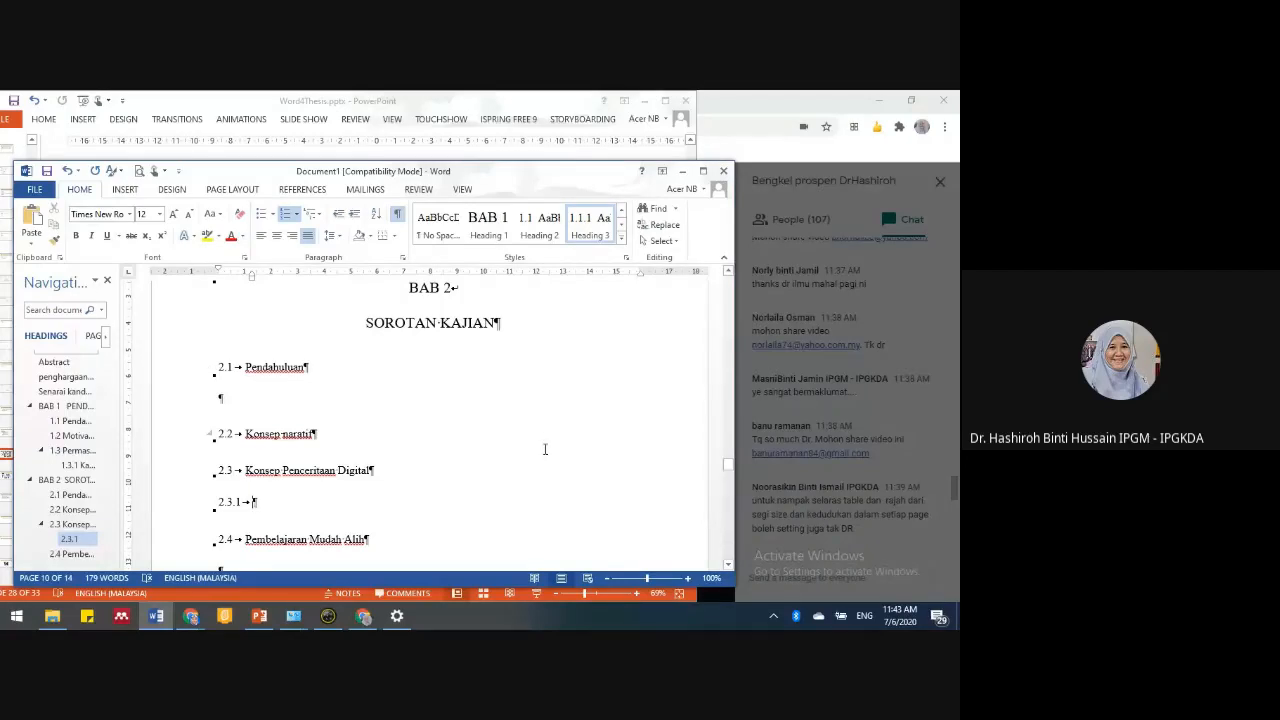
type("Kateg")
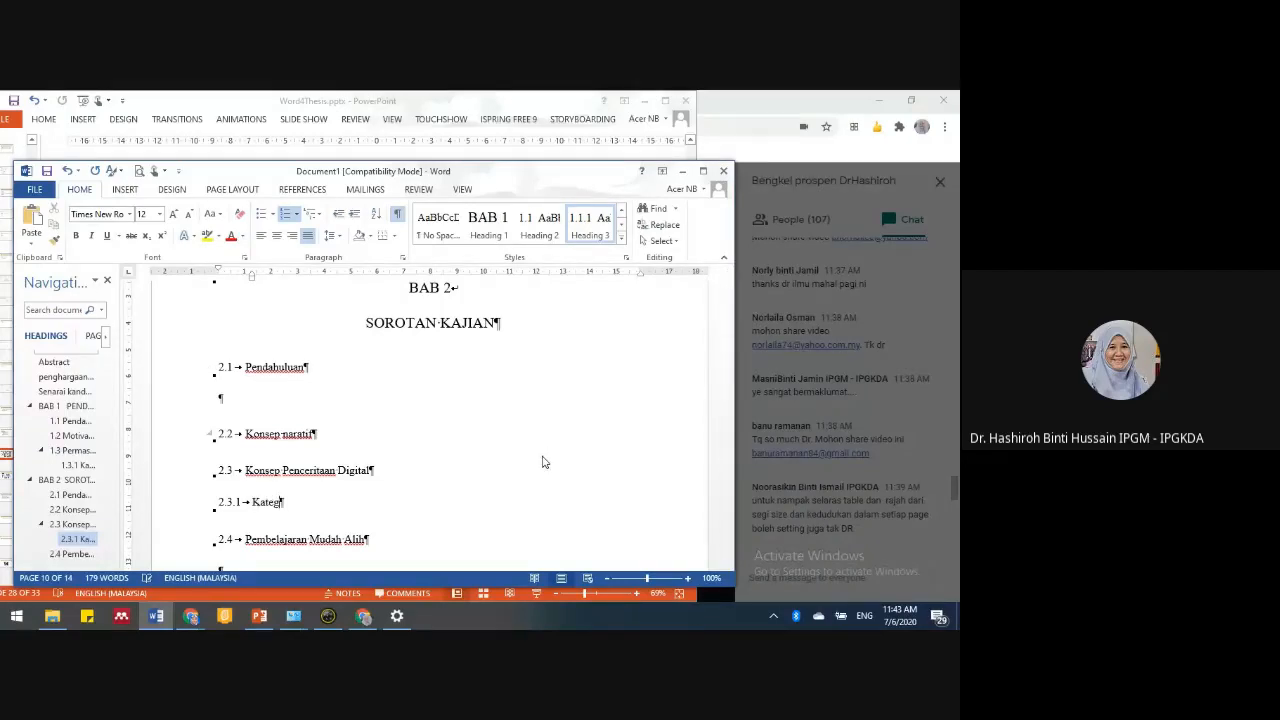
type("ori PD")
key("Return")
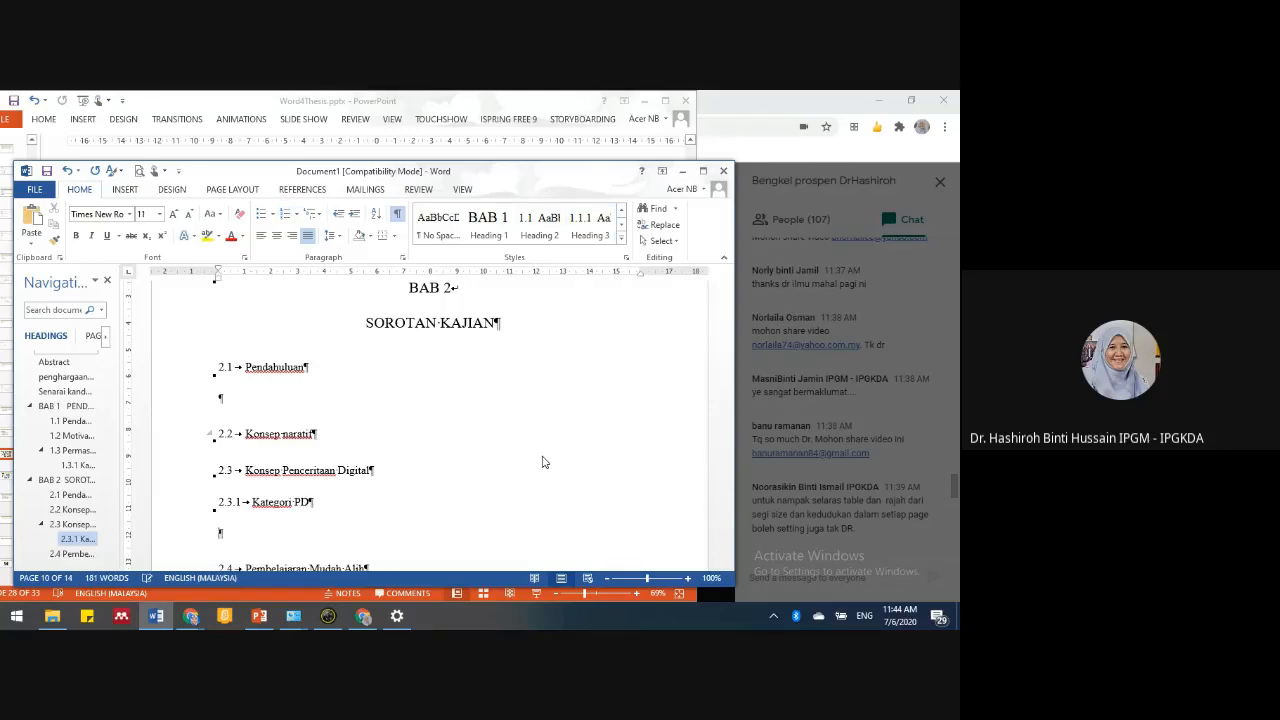
- Add the Heading 3 entry "Ciri" below Kategori PD and begin a new paragraph after it
left_click(590, 225)
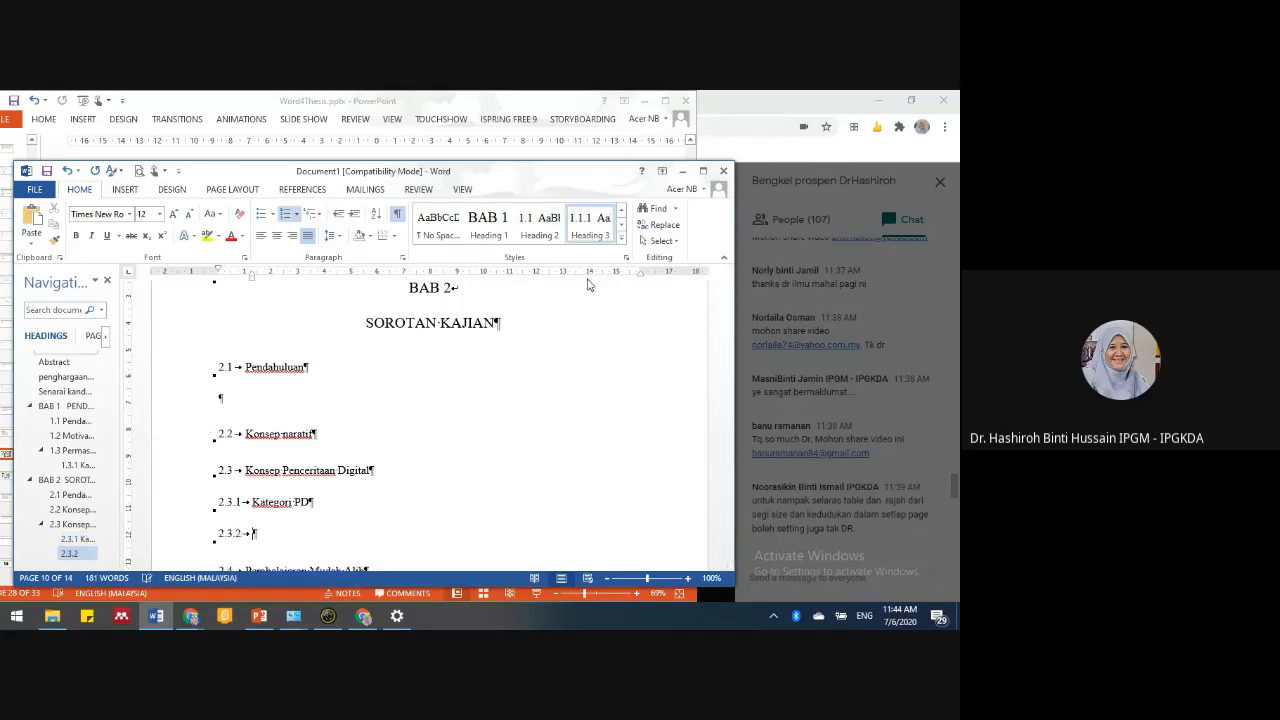
type("Ciri")
key("shift+Return")
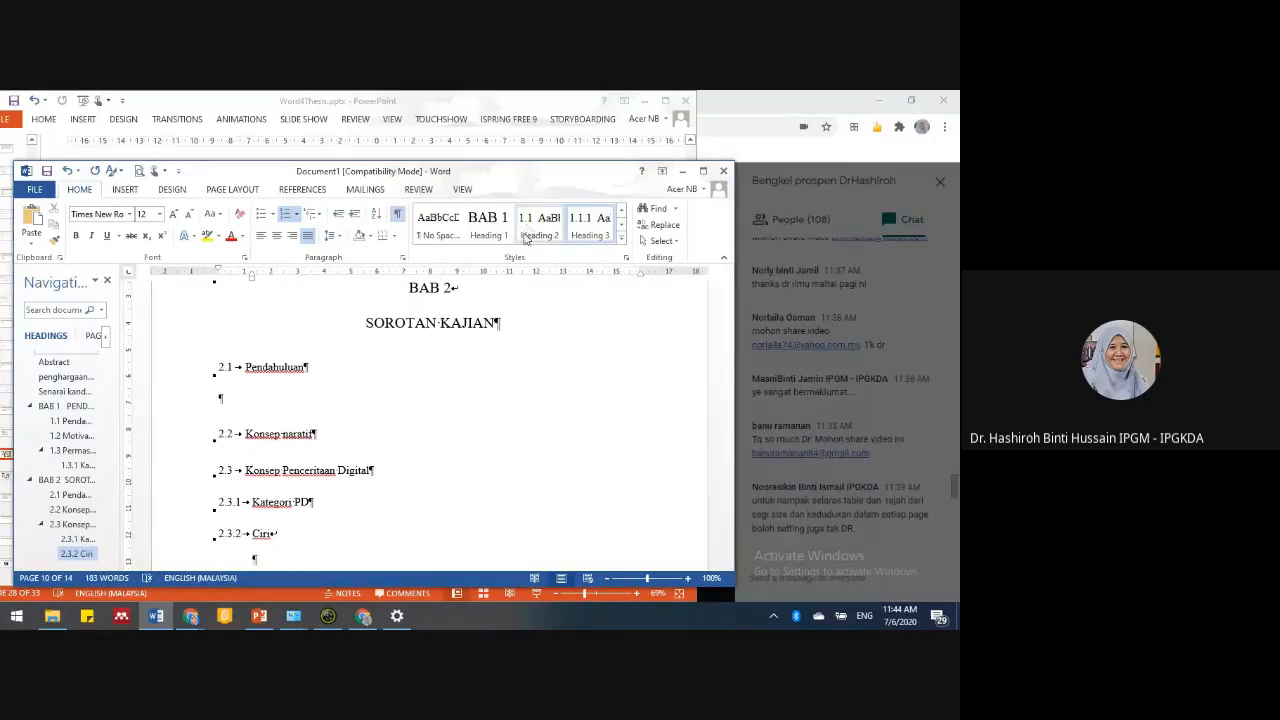
scroll(500, 323, "down", 1)
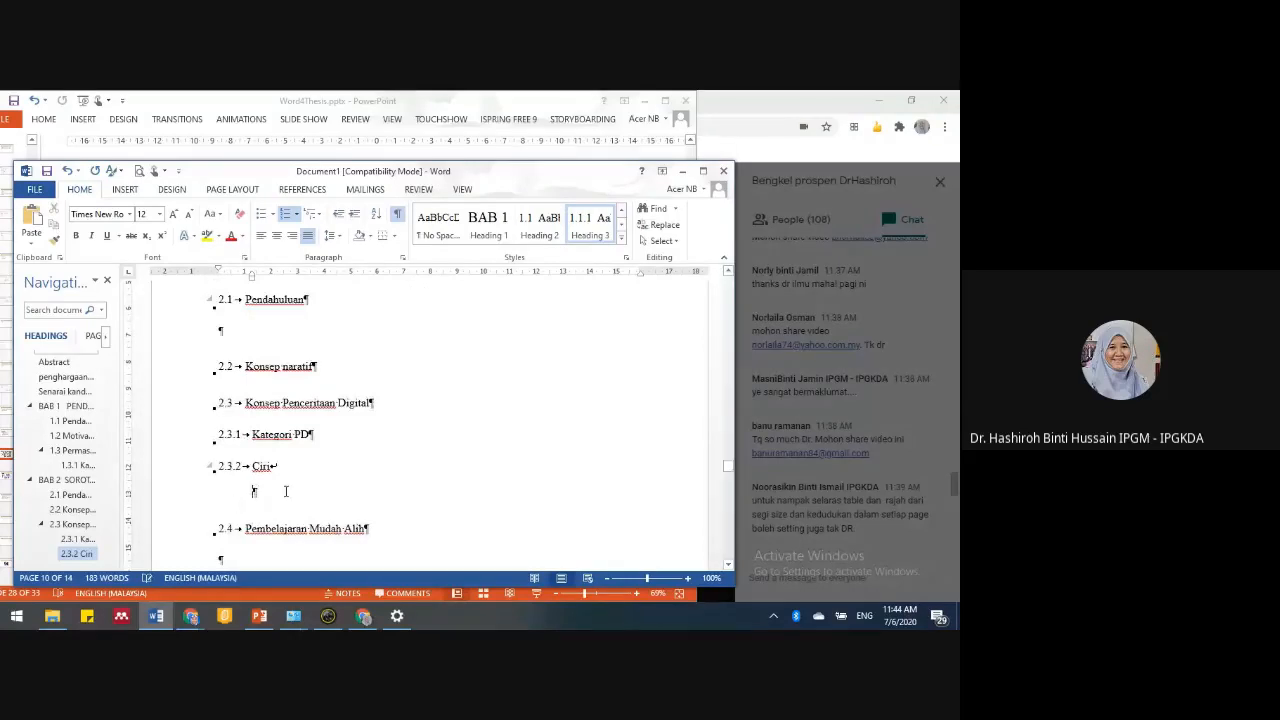
key("BackSpace")
key("Return")
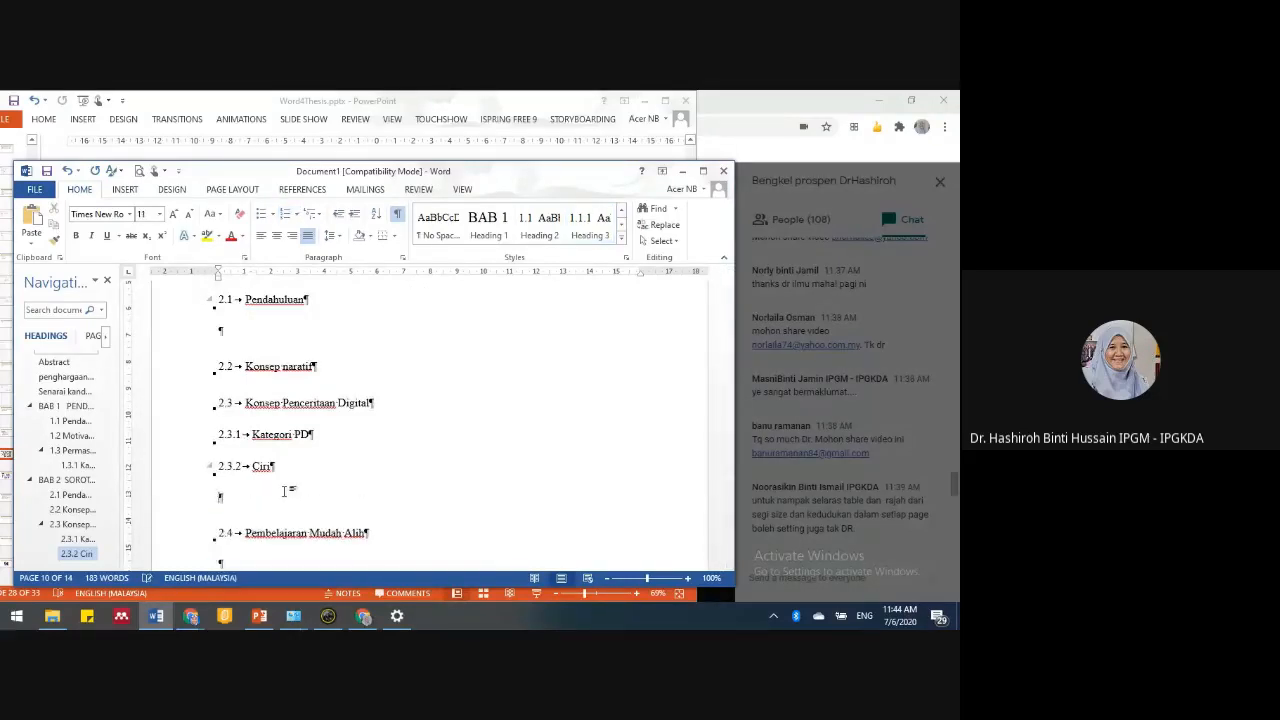
- Add the Heading 3 entry "Proses Pembangunan" below Ciri
left_click(590, 226)
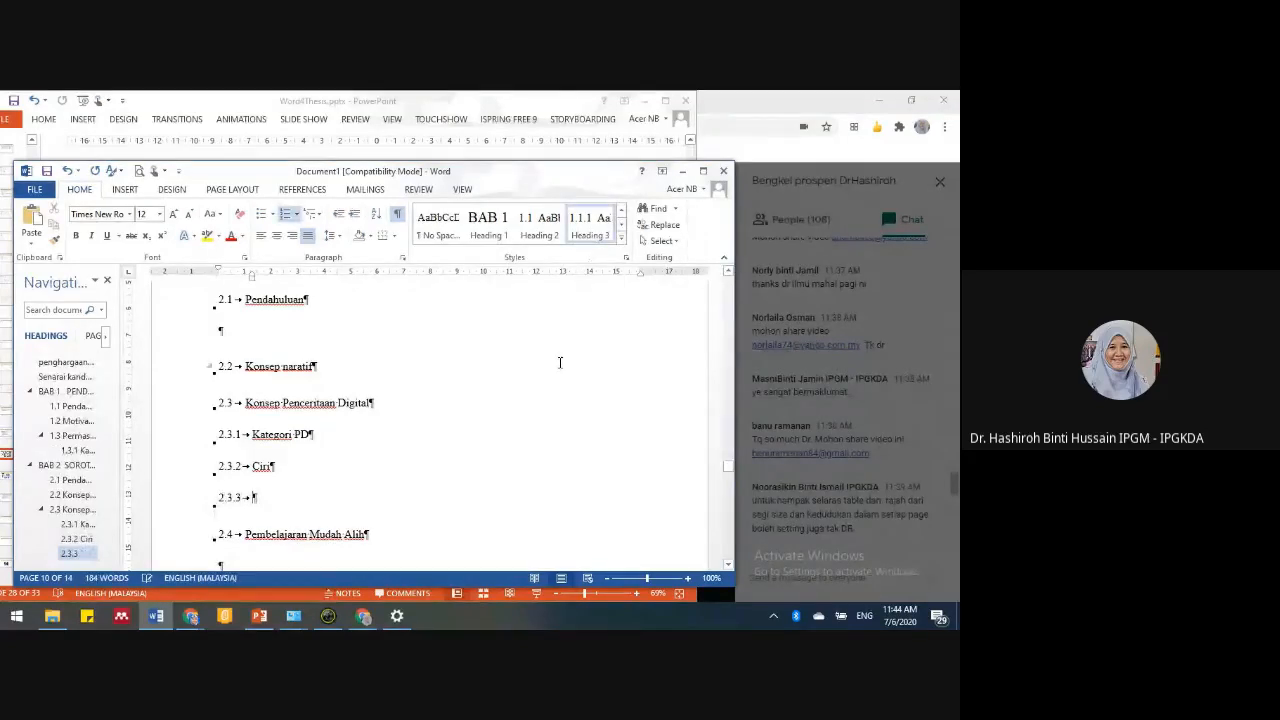
type("Prose")
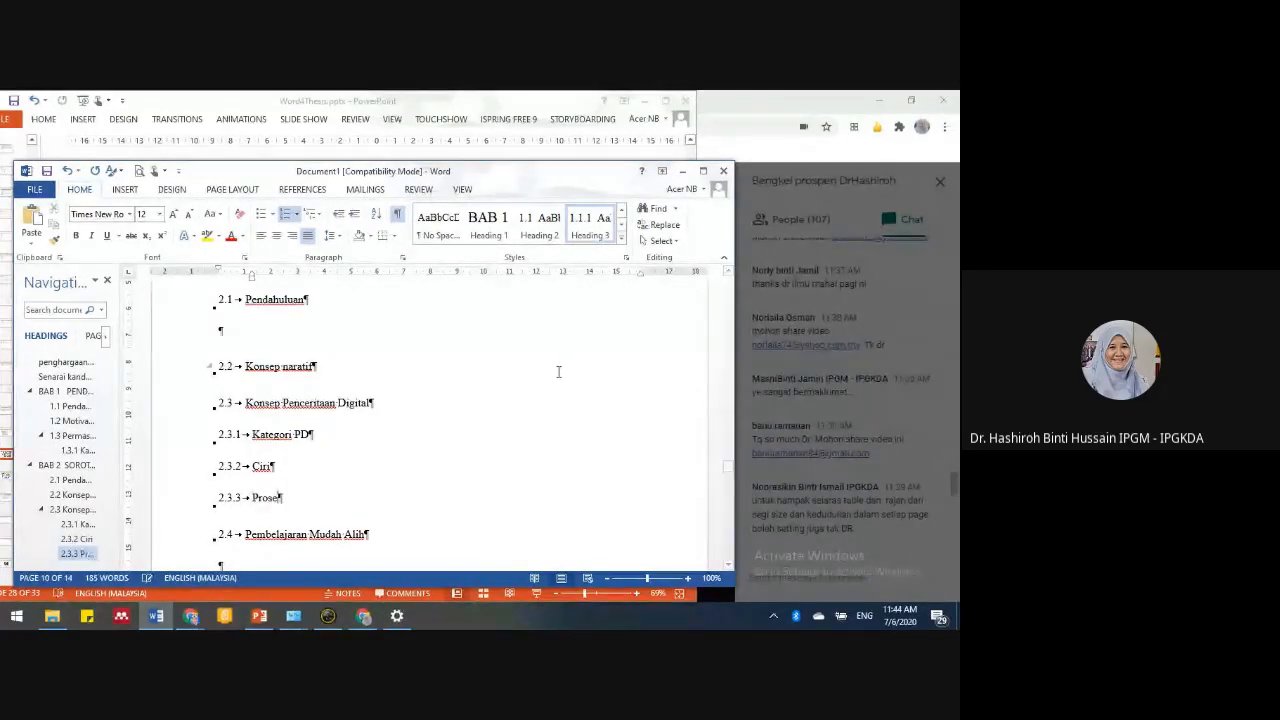
type("s Pembangn")
type("nan")
- Switch to the Word4Thesis.pptx presentation in PowerPoint and view the Sorotan Kajian Pembinaan Model slide
mouse_move(258, 618)
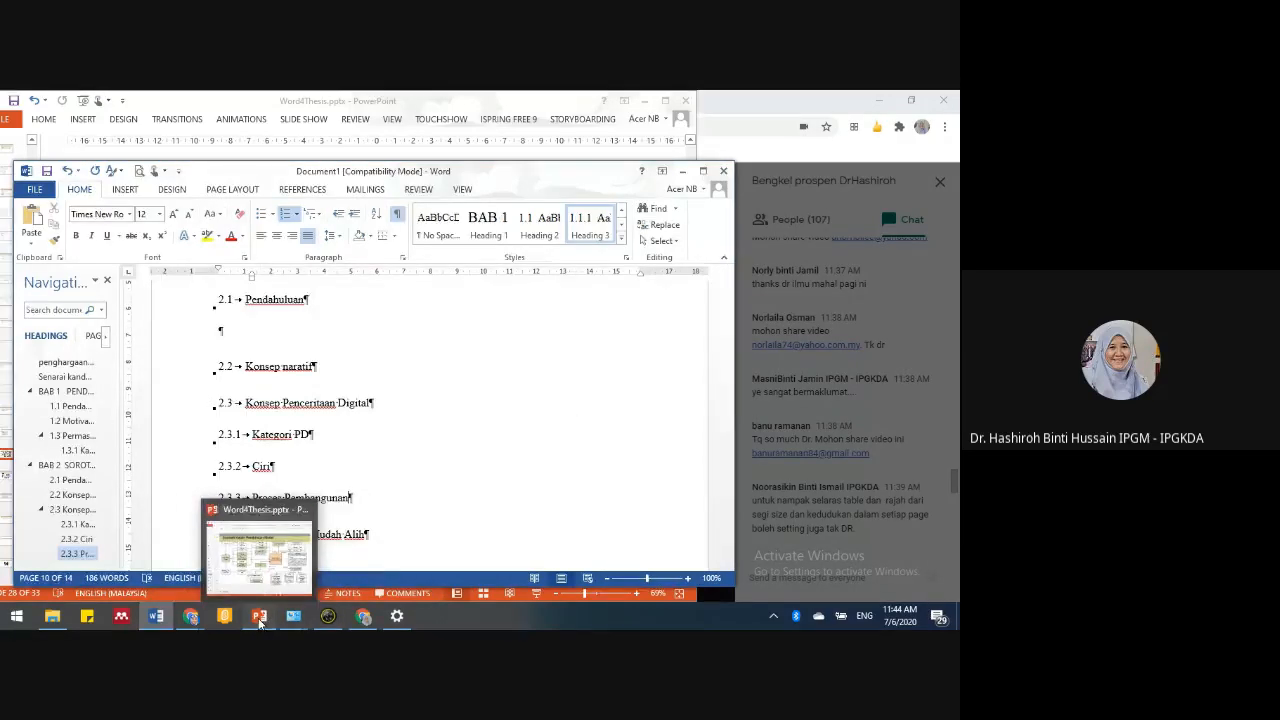
left_click(245, 550)
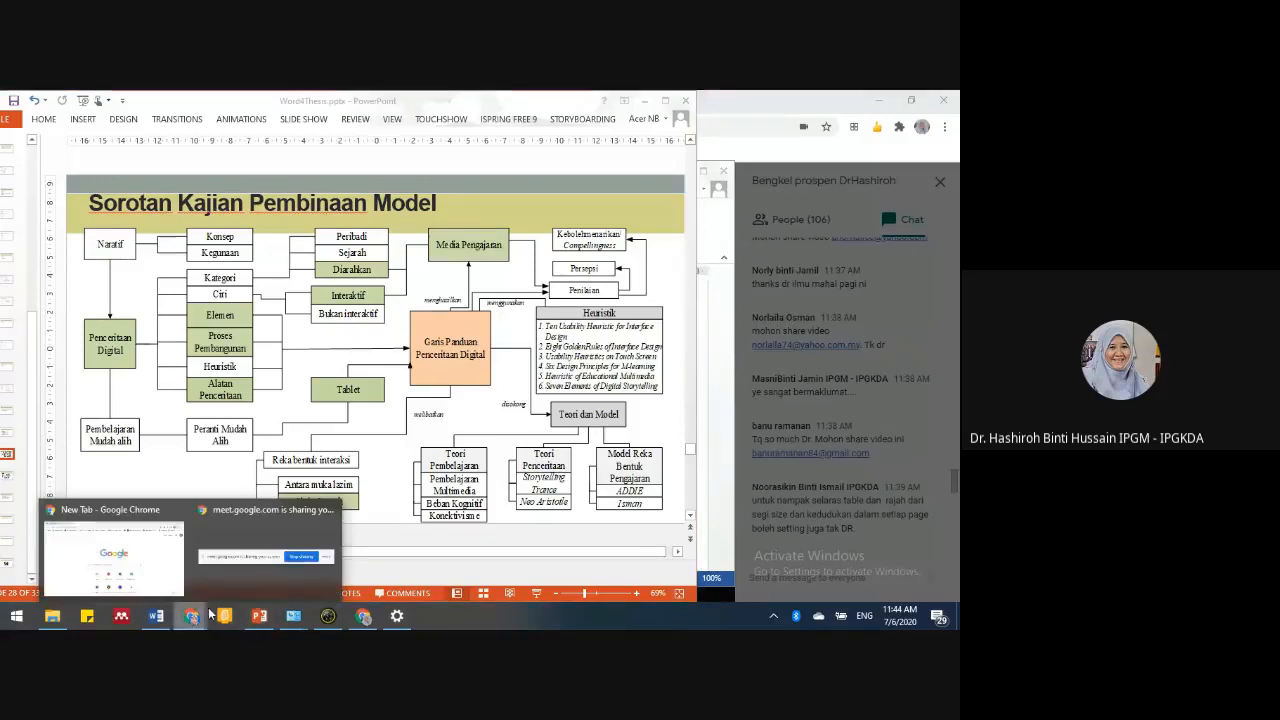
- Return to the Word document and add the Heading 3 entry "Peranti Mudah Alih" below Pembelajaran Mudah Alih
left_click(163, 620)
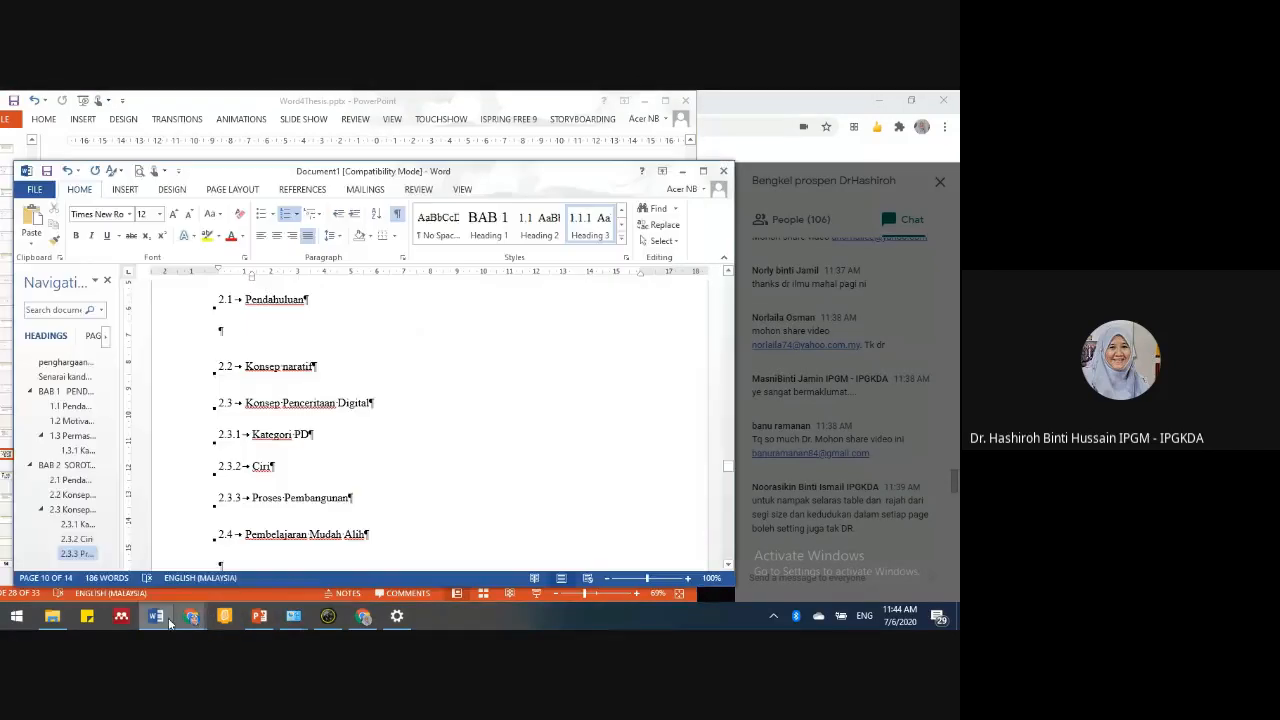
left_click(406, 545)
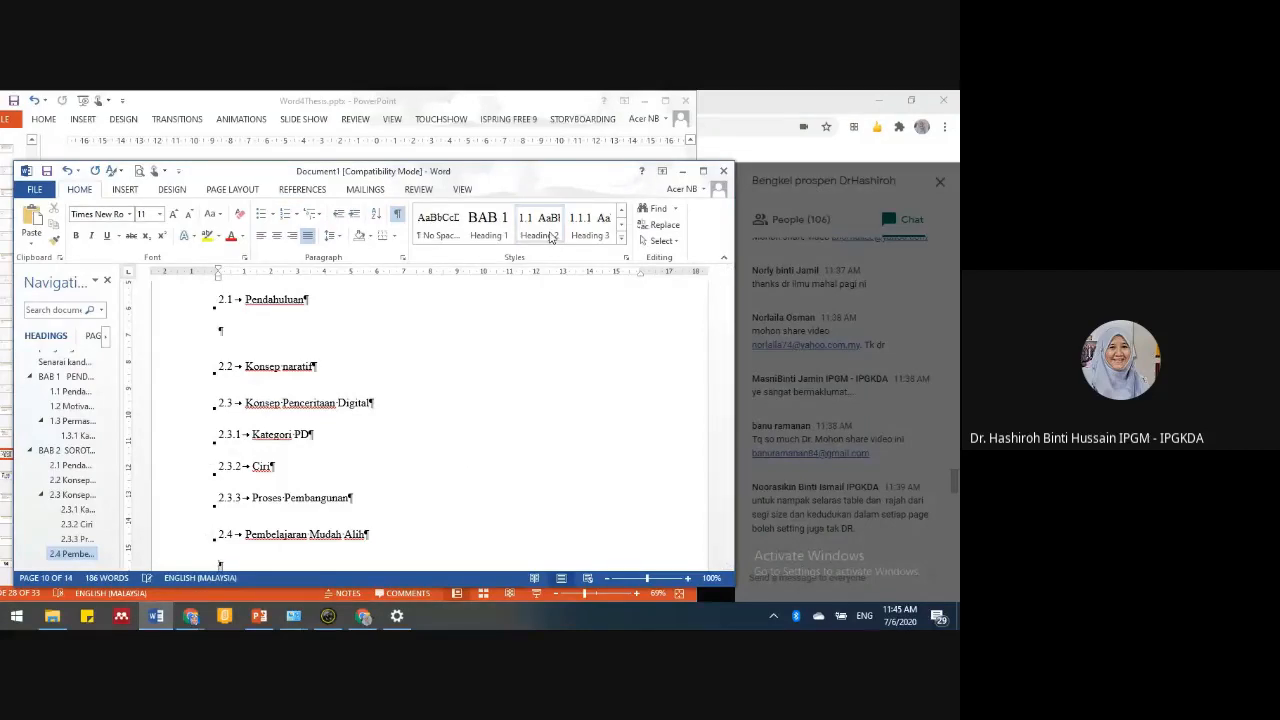
left_click(589, 226)
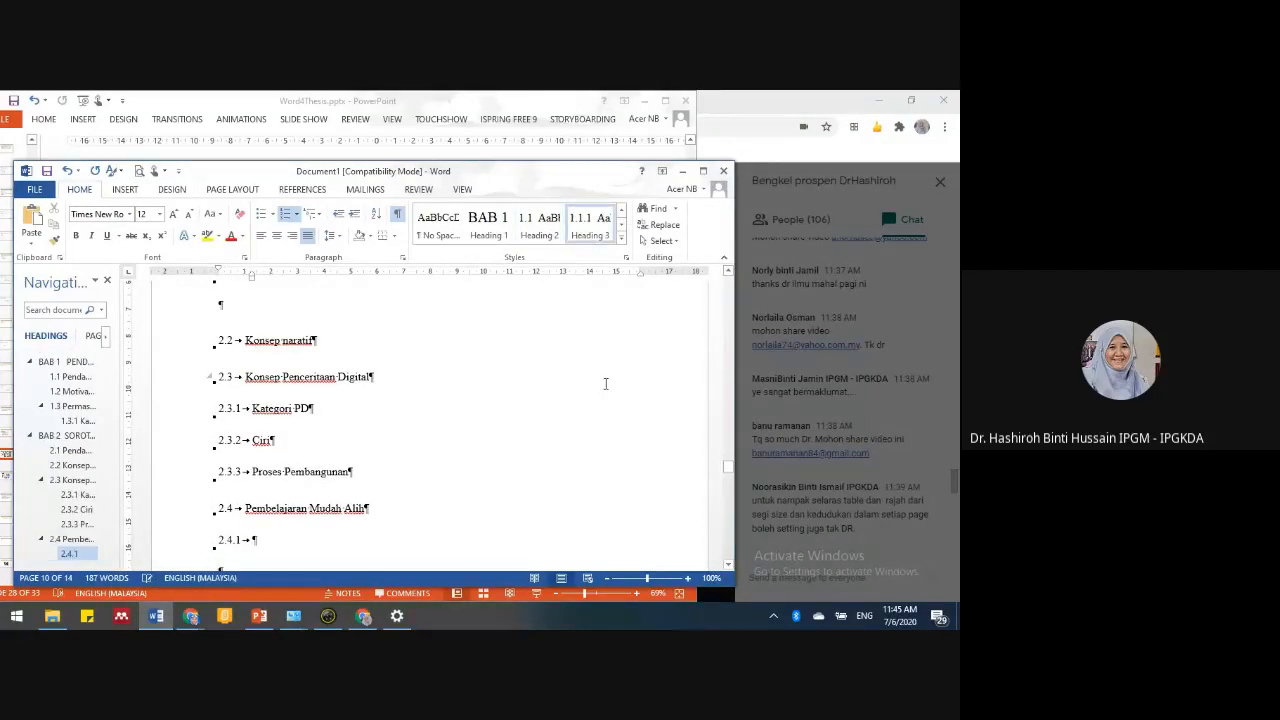
type("Pera")
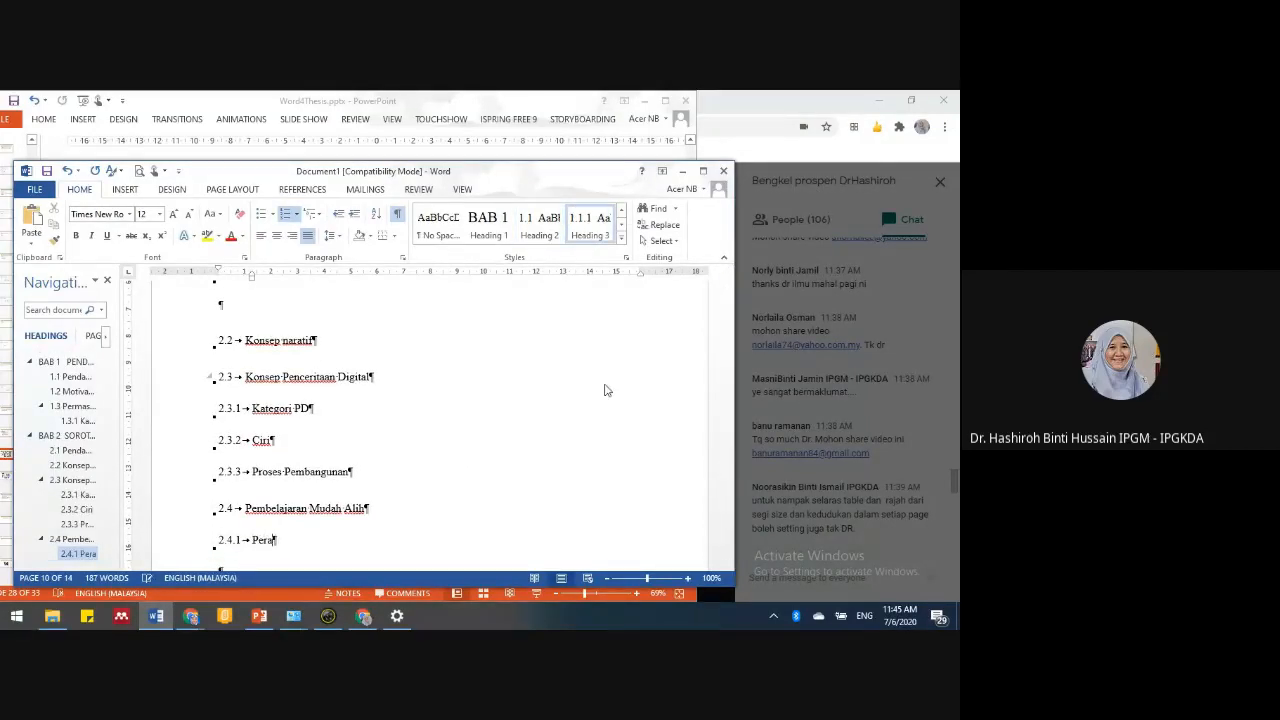
type("nti Mudah Alih")
- Add the Heading 4 entry "Tablet" in the paragraph below Peranti Mudah Alih
key("Down")
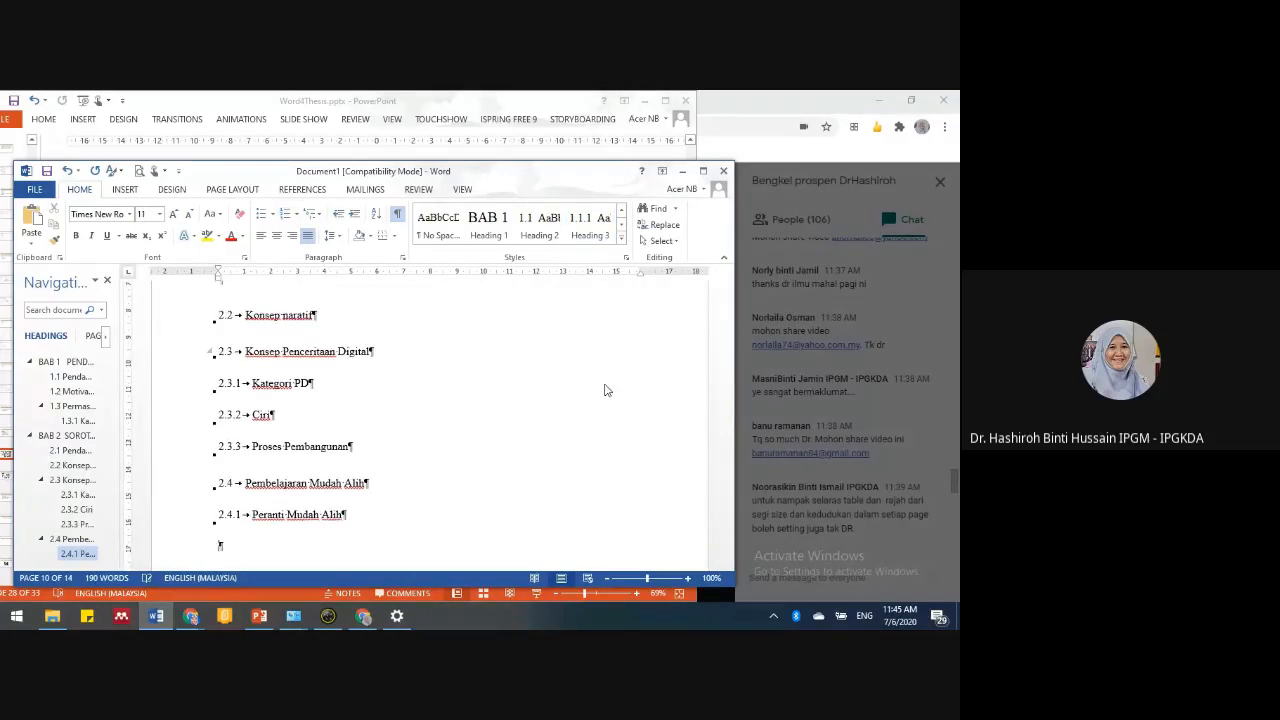
left_click(621, 238)
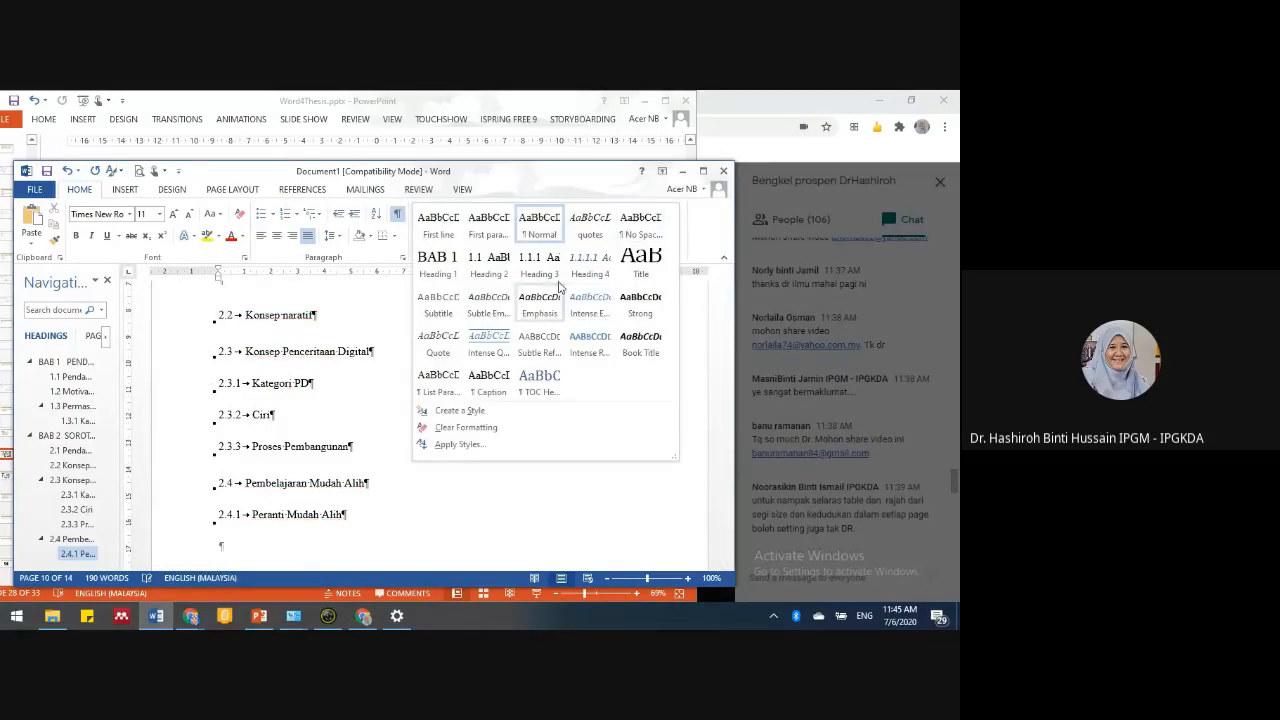
left_click(487, 419)
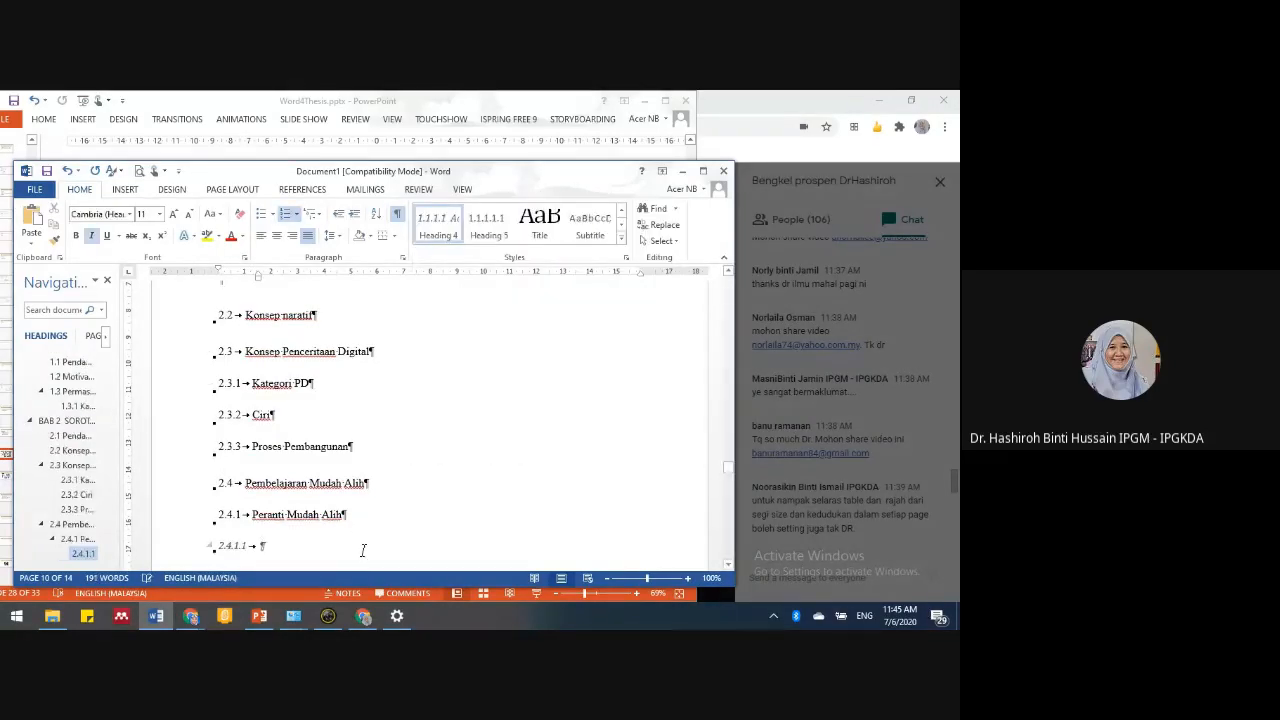
type("Tablet")
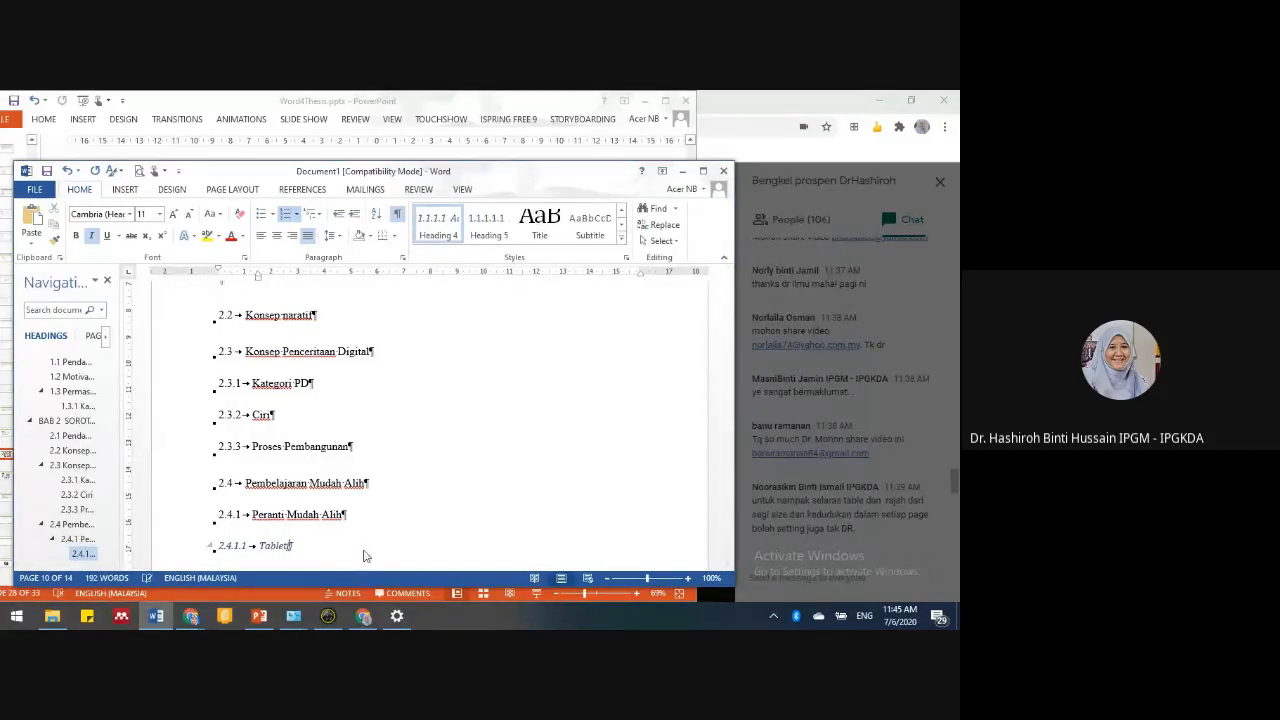
- Modify the Heading 4 style to use Times New Roman, automatic font colour and no italics
right_click(449, 238)
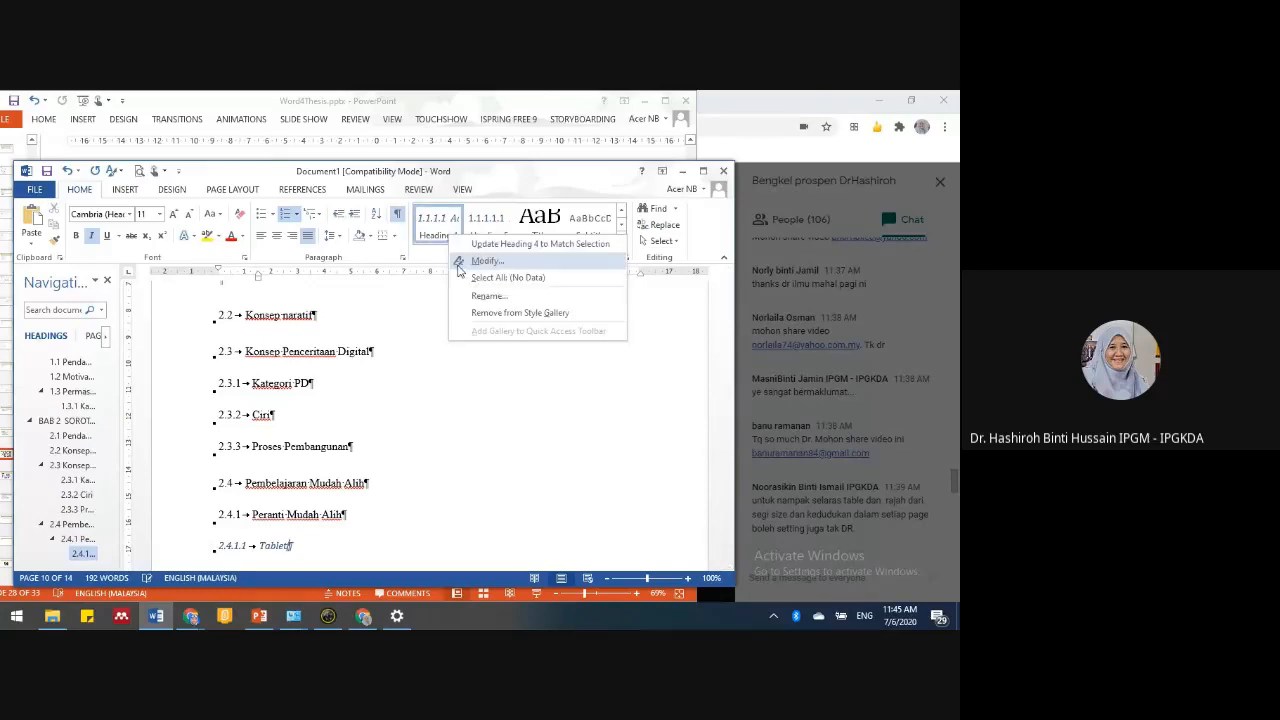
left_click(484, 261)
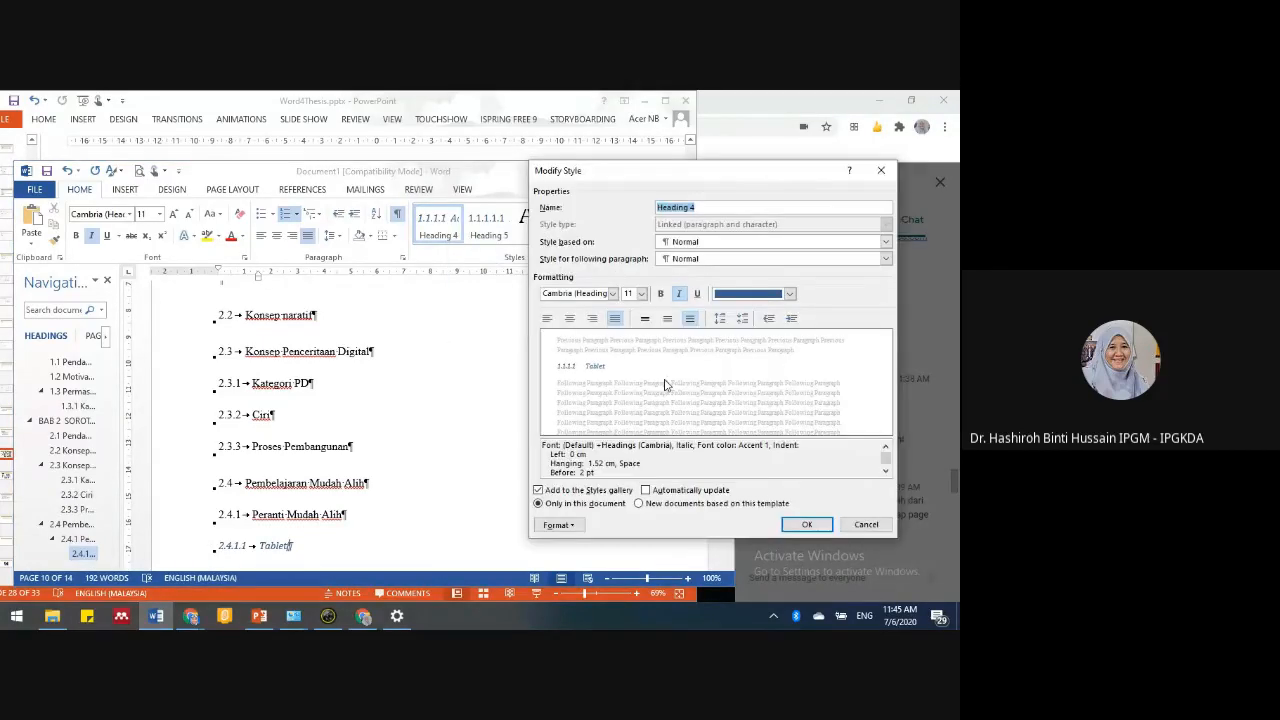
left_click(790, 293)
left_click(758, 306)
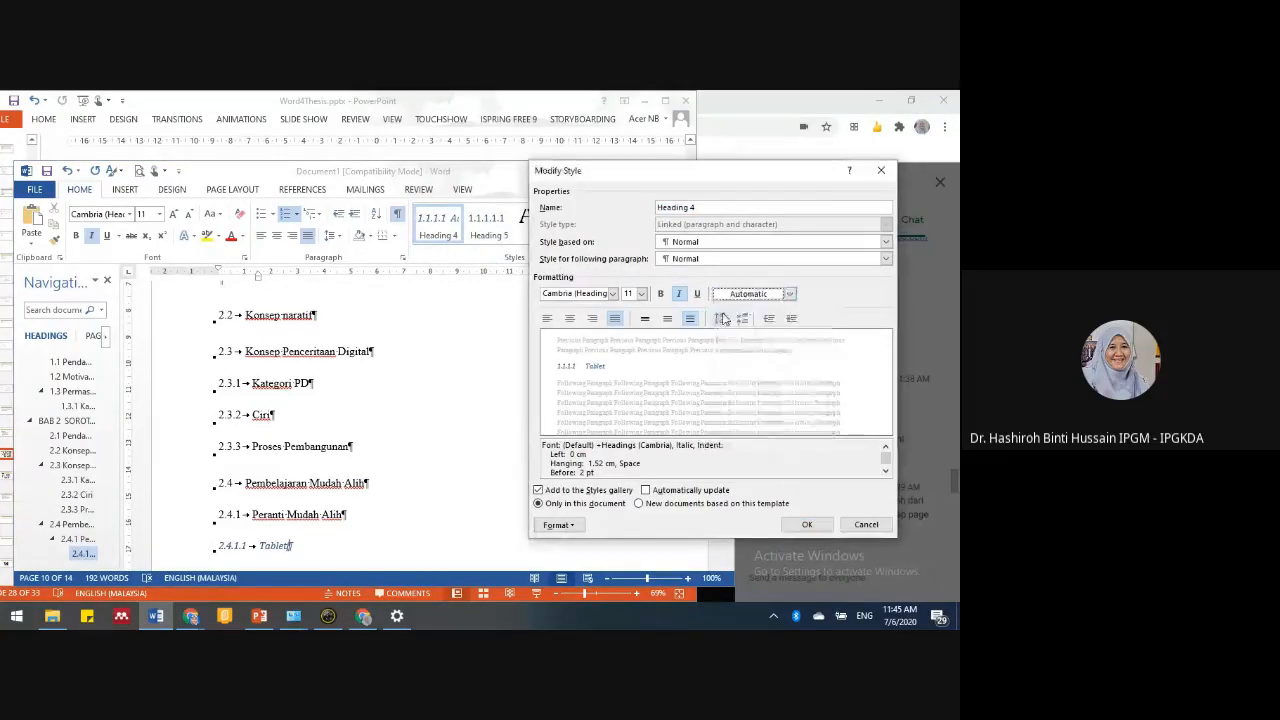
left_click(678, 293)
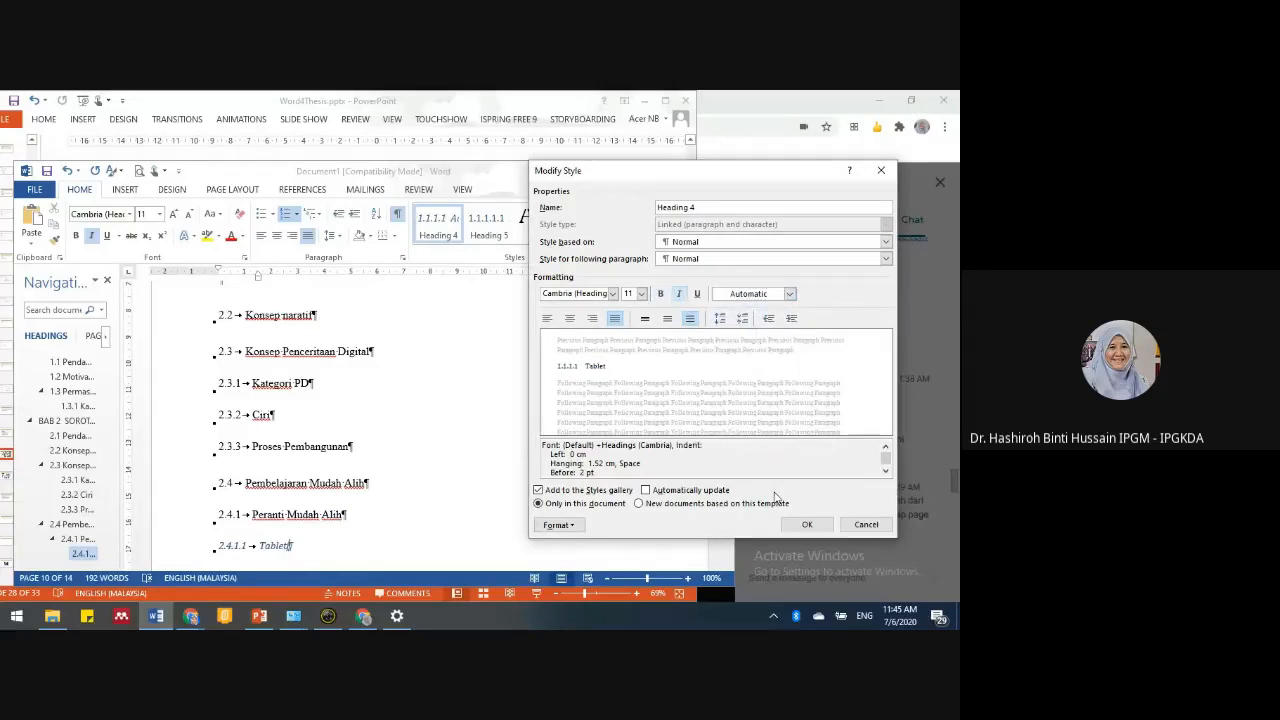
left_click(612, 293)
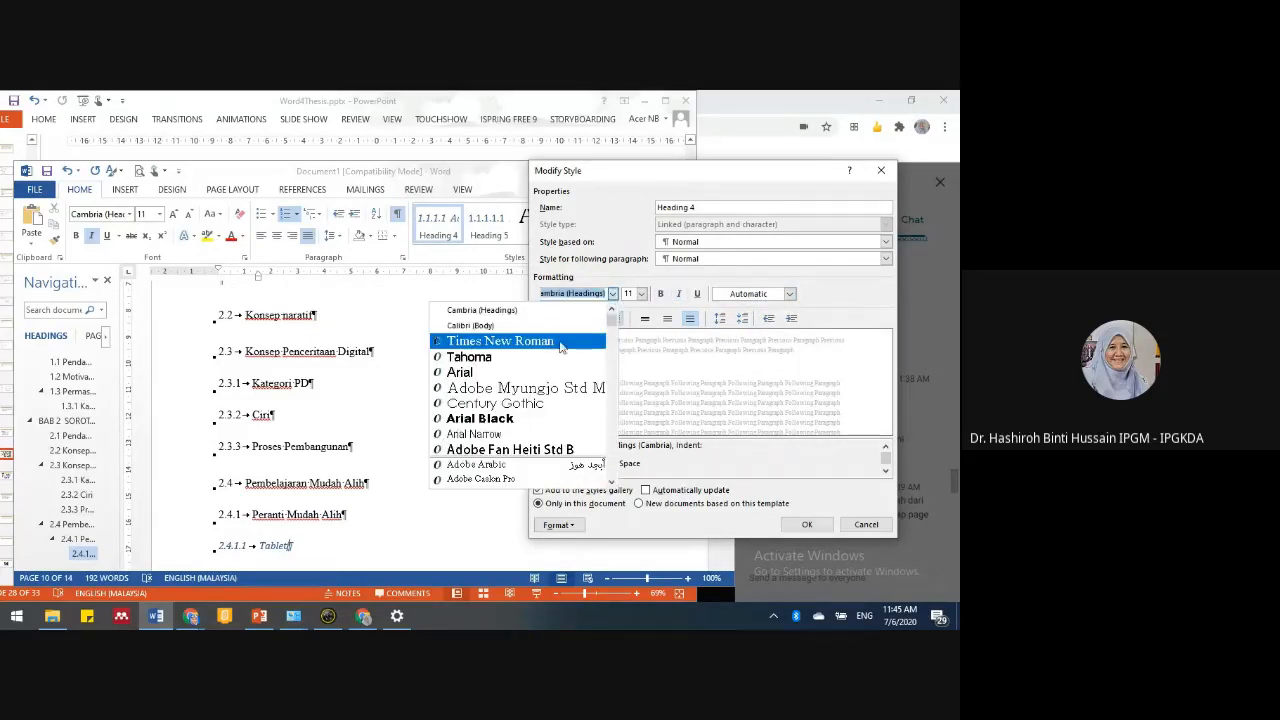
left_click(560, 342)
left_click(807, 524)
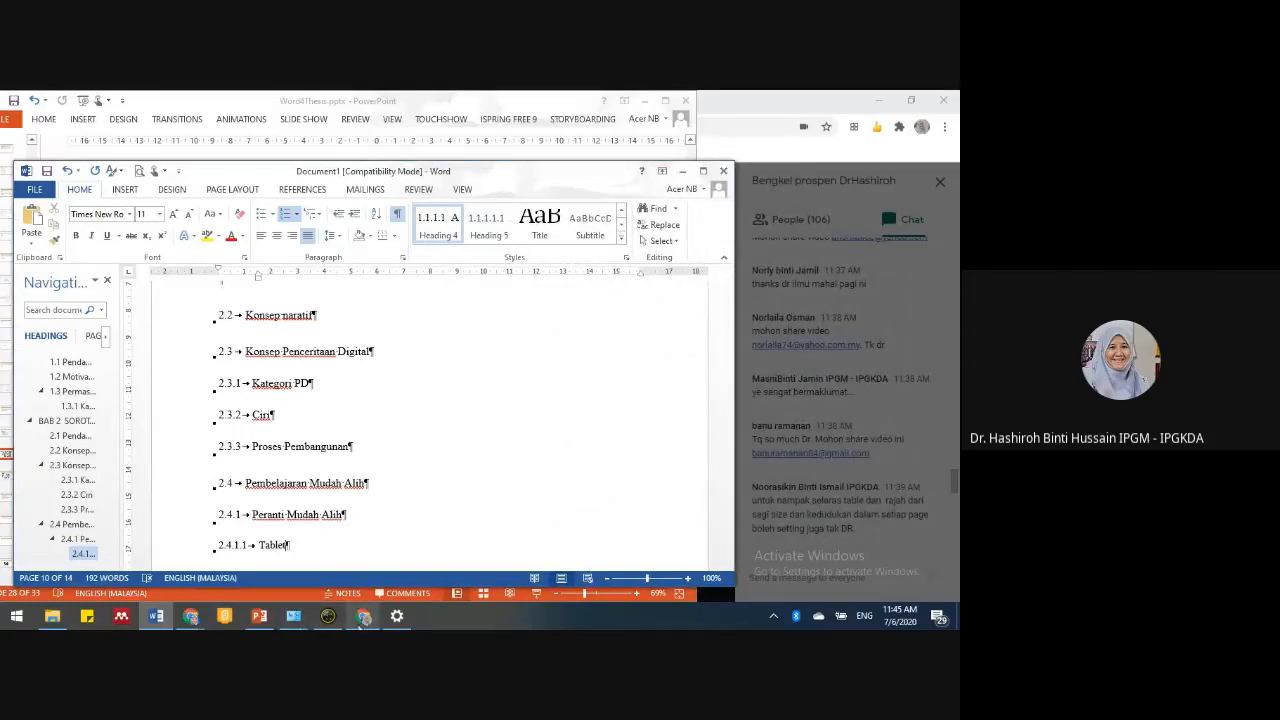
- Check the Sorotan Kajian Pembinaan Model slide in PowerPoint for the next heading and return to Word
left_click(193, 616)
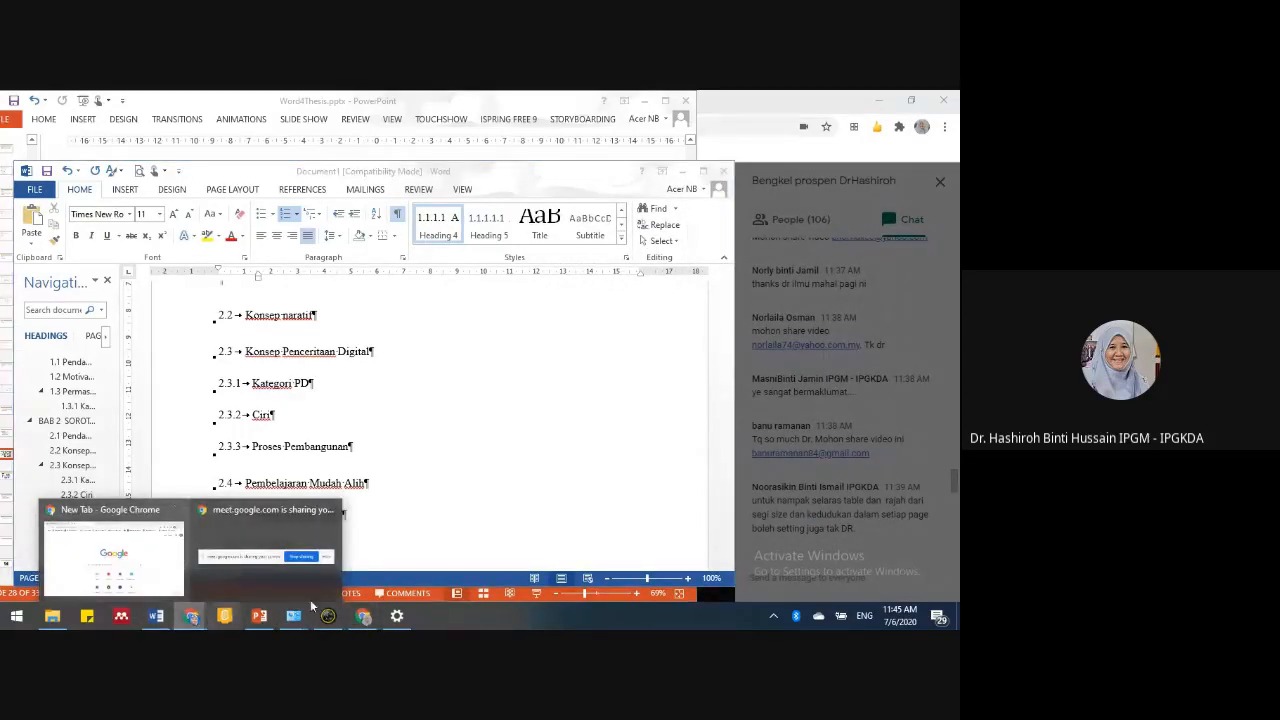
left_click(156, 616)
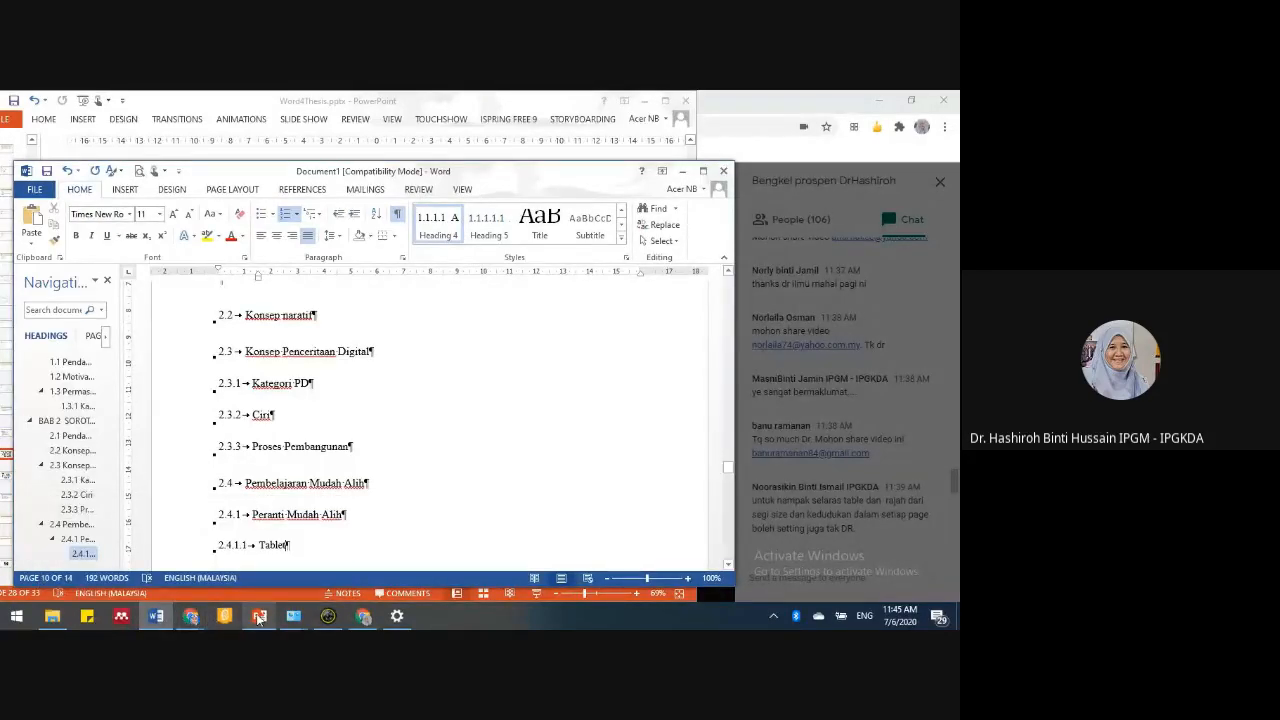
left_click(258, 616)
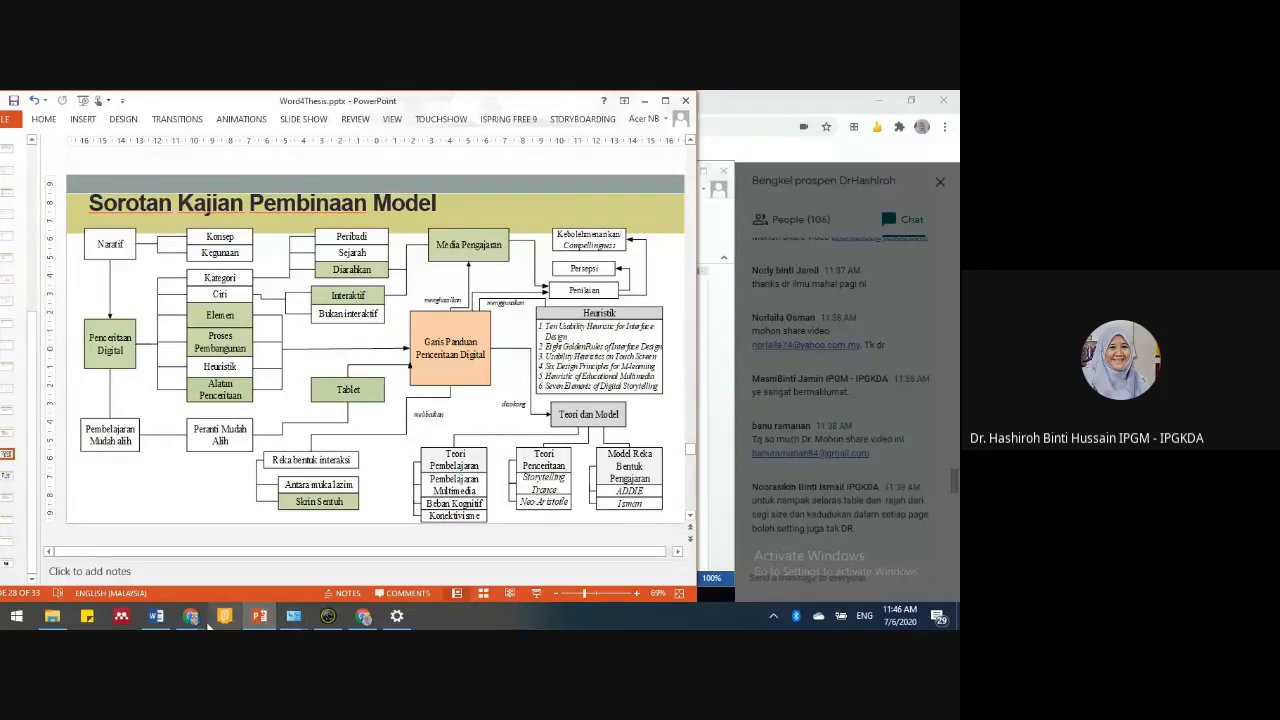
left_click(156, 616)
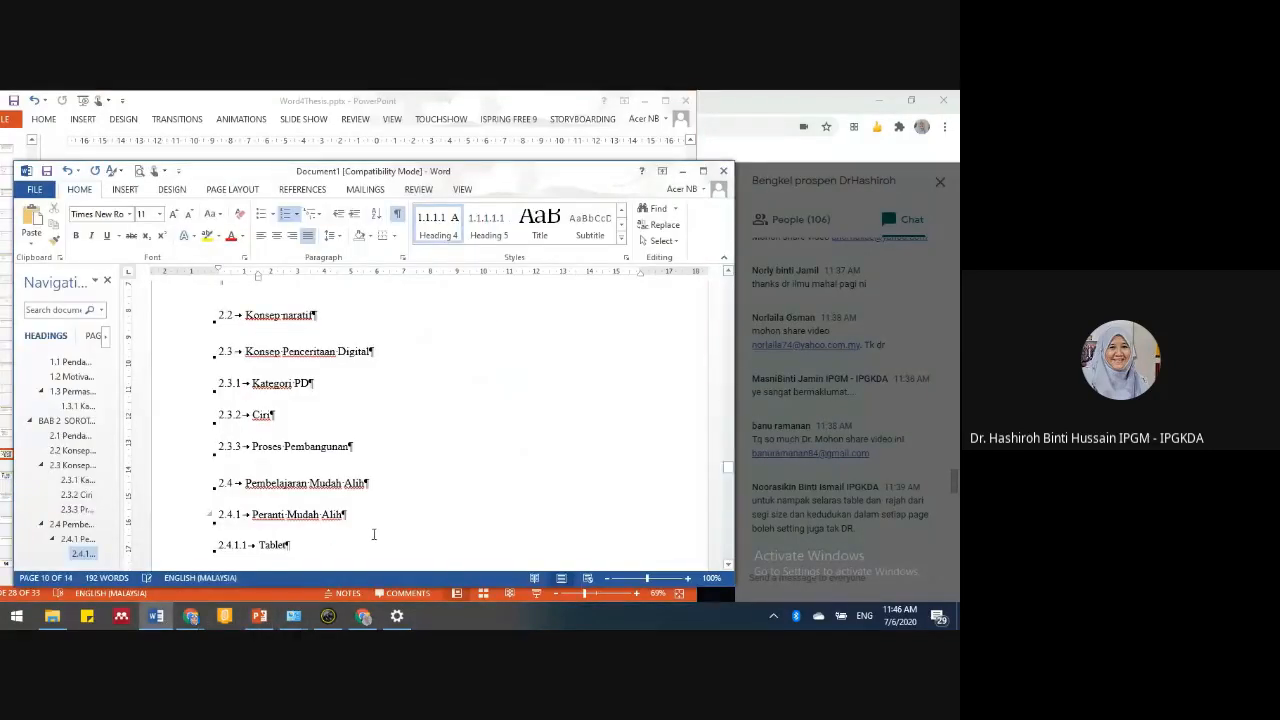
- Start a new paragraph below Tablet and add the Heading 2 entry "Teori dan Model"
key("Return")
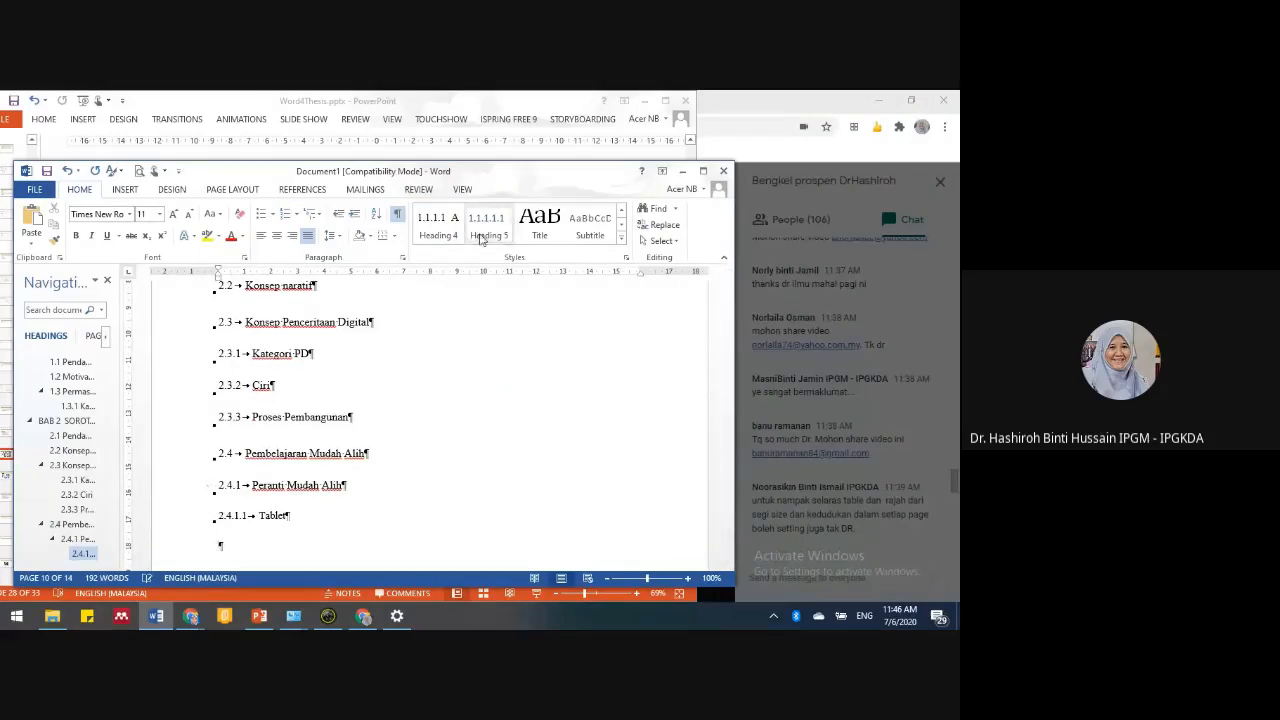
left_click(624, 242)
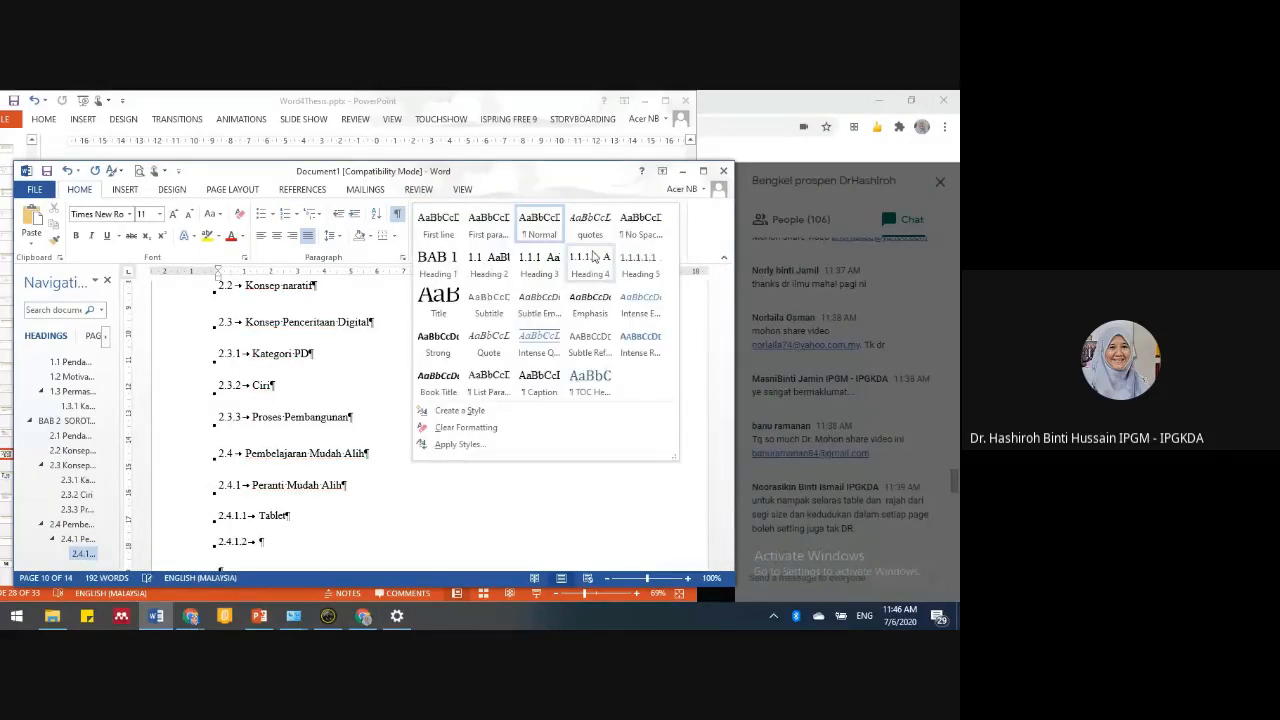
left_click(587, 442)
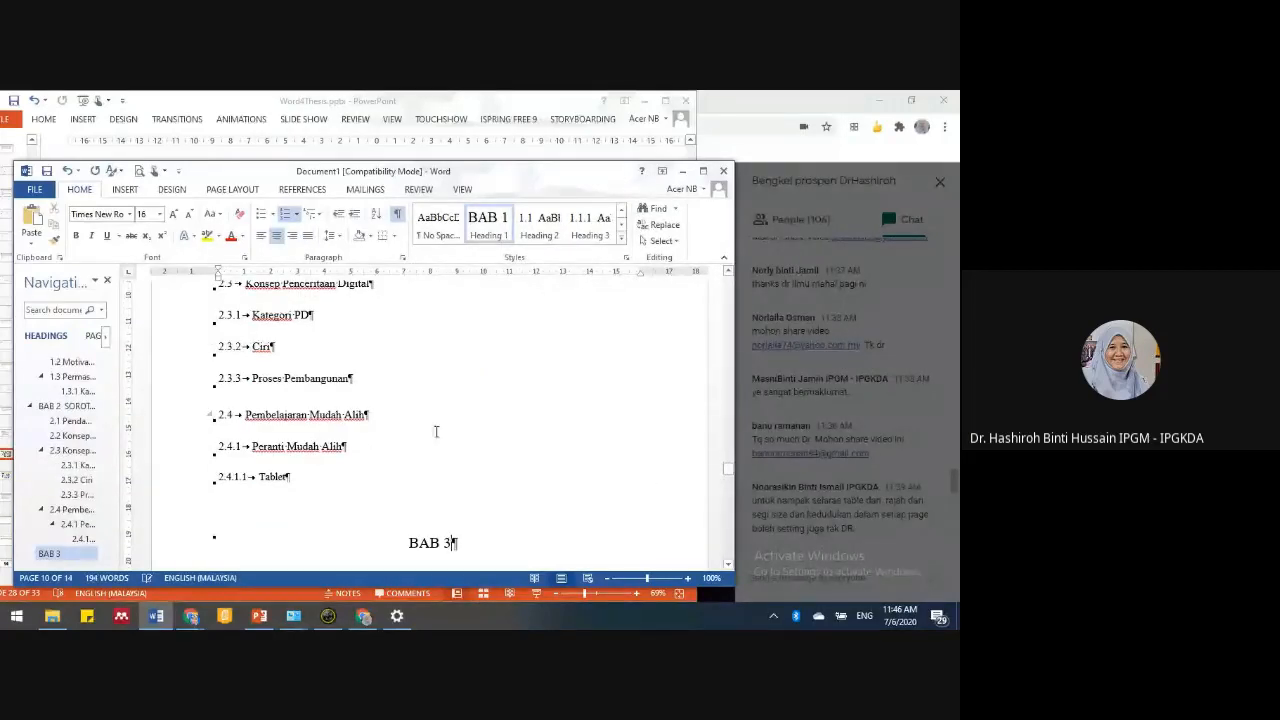
left_click(322, 517)
key("Return")
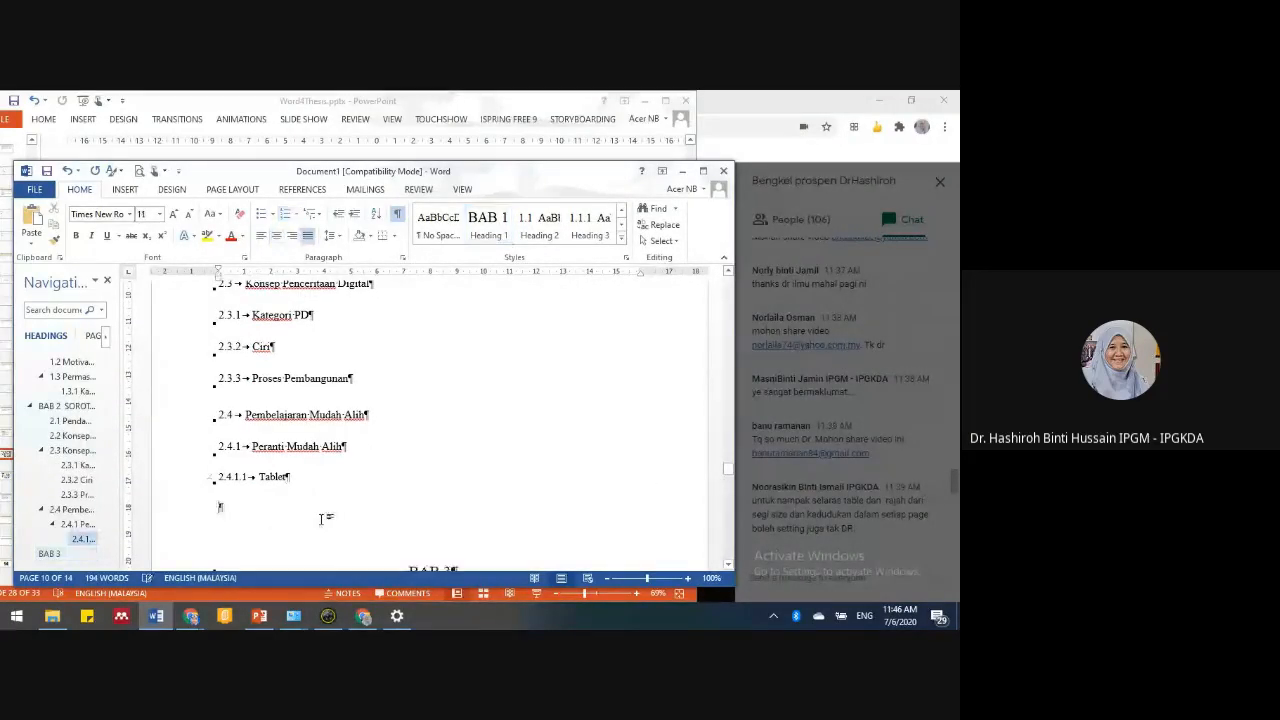
left_click(539, 222)
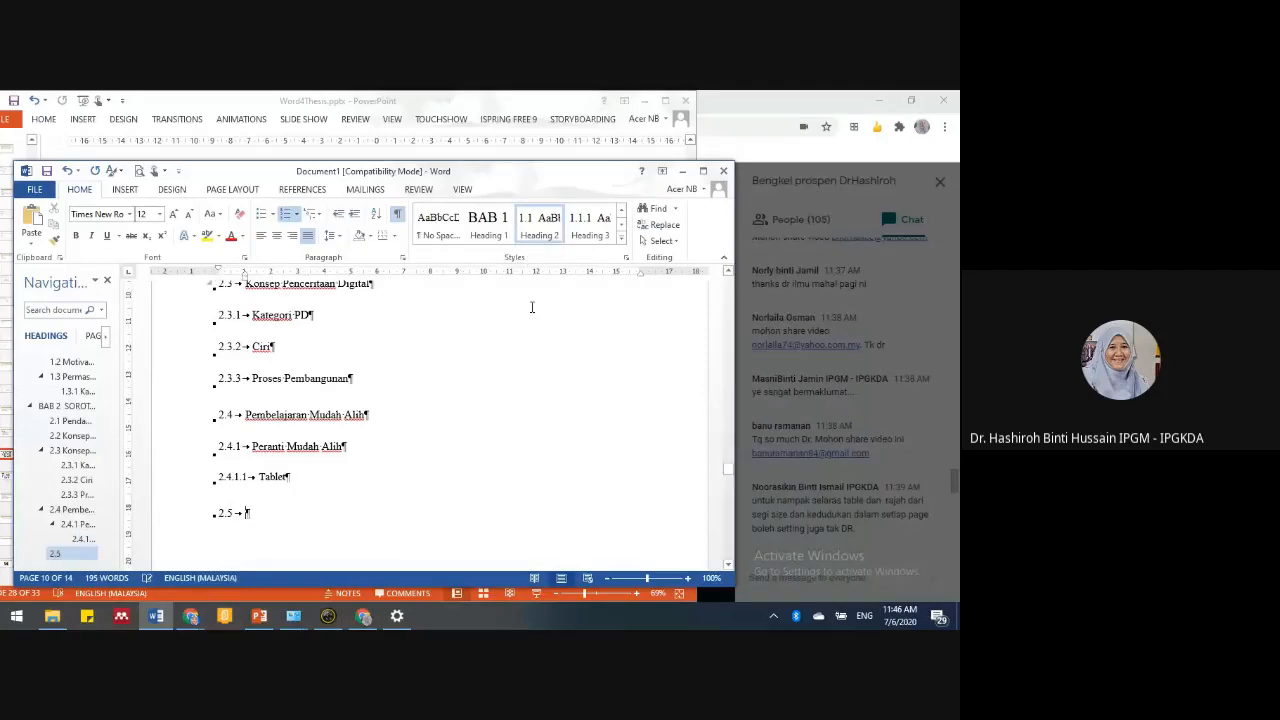
type("Teori")
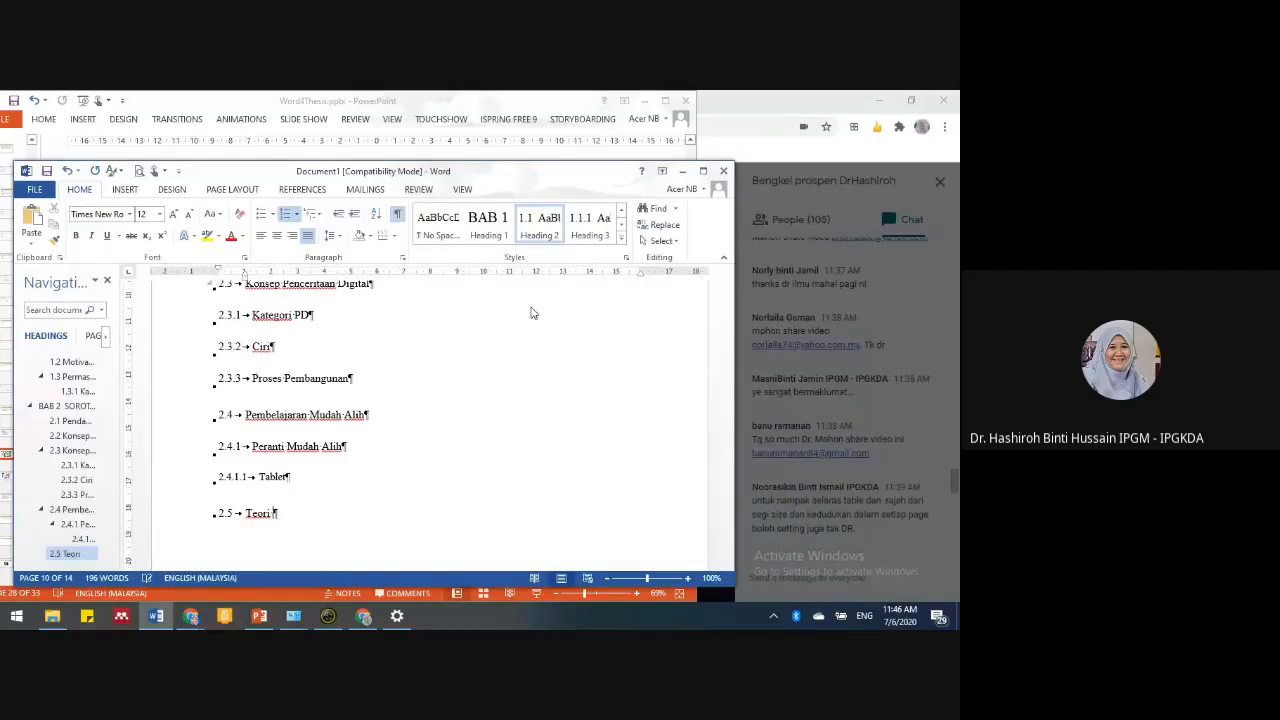
type(" dan Model")
- Add blank paragraphs below Teori dan Model, insert a page break after them and review the BAB 2 headings
key("Return")
key("Return")
key("Return")
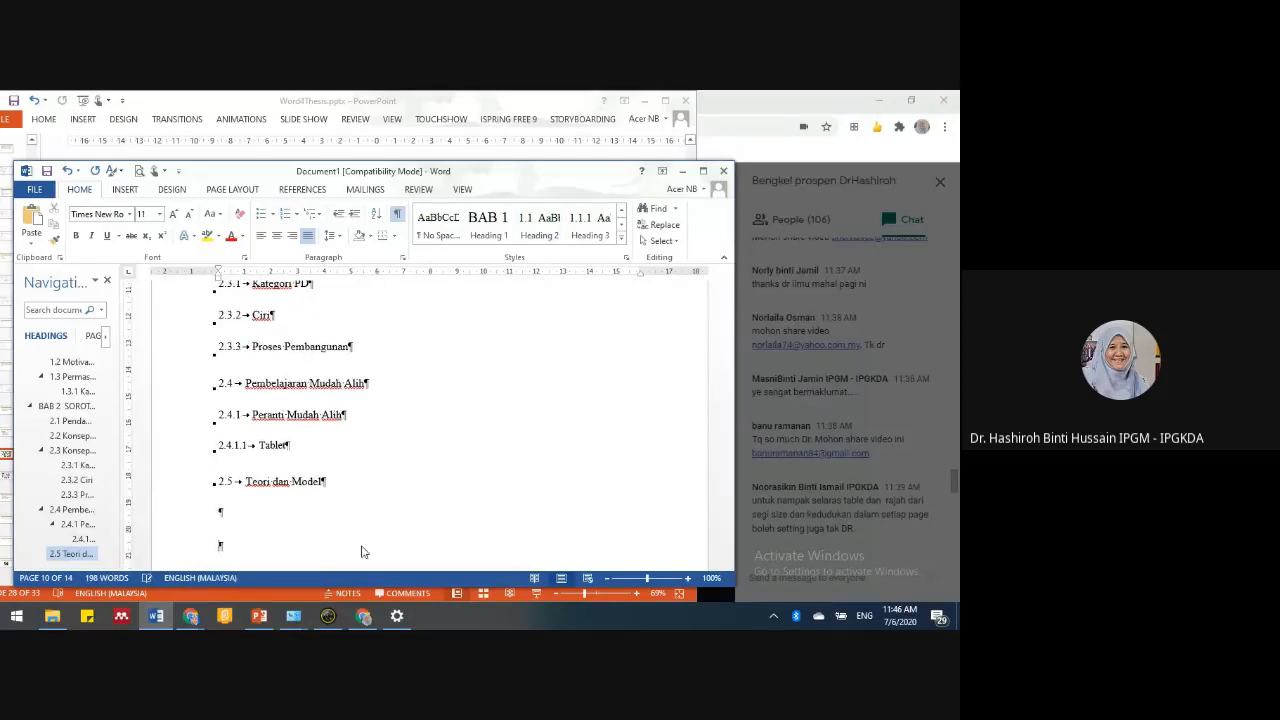
scroll(380, 491, "up", 4)
scroll(380, 491, "down", 6)
scroll(323, 449, "up", 3)
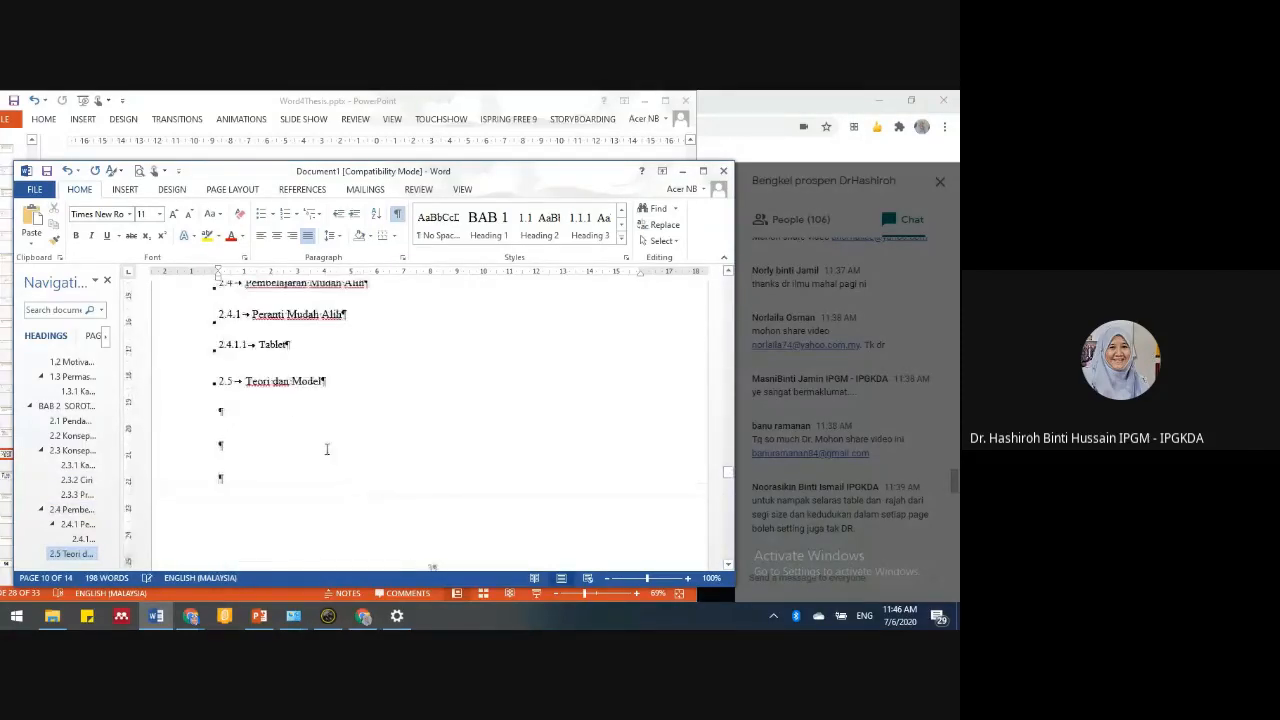
left_click(232, 189)
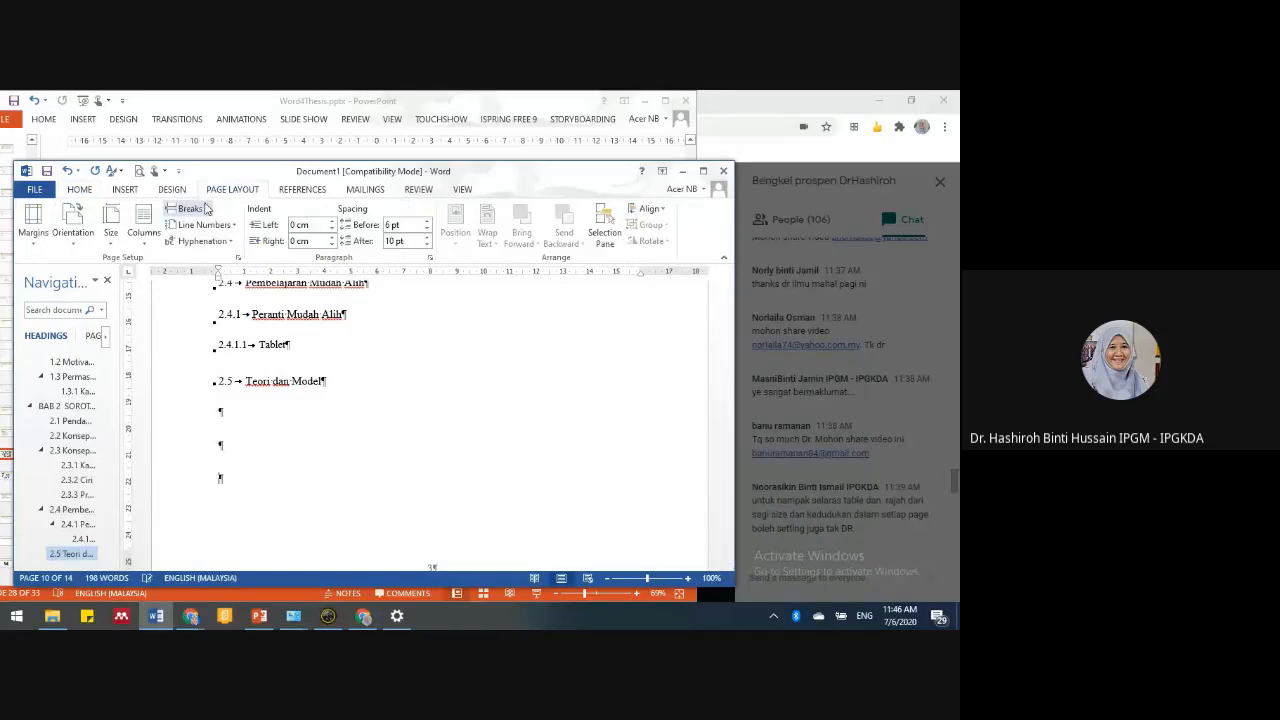
left_click(188, 208)
left_click(205, 245)
scroll(417, 470, "up", 12)
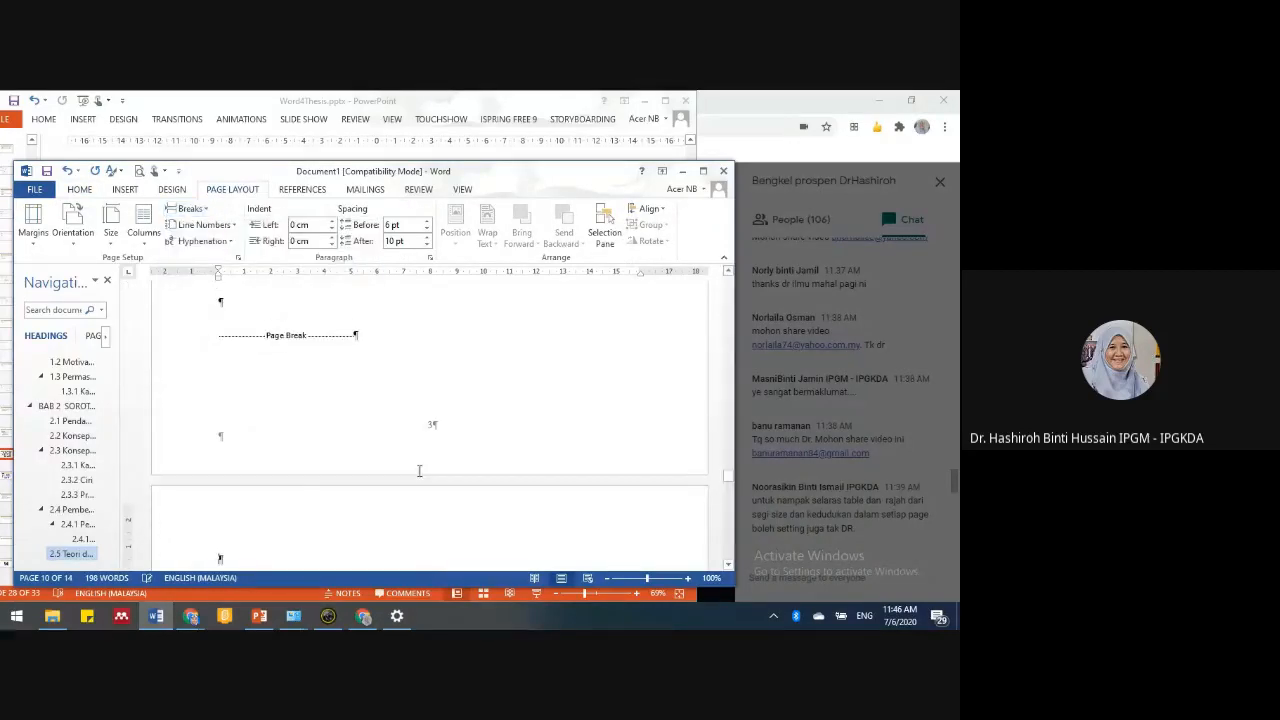
scroll(391, 381, "down", 6)
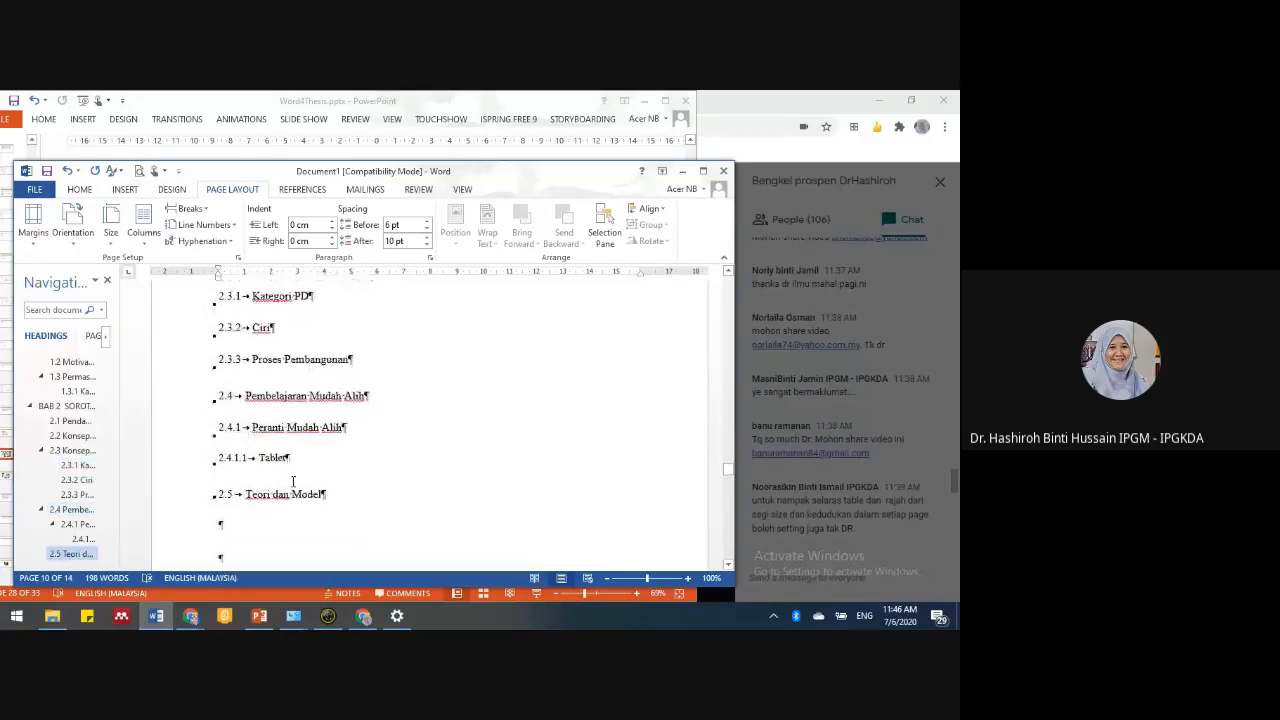
scroll(295, 481, "up", 1)
scroll(305, 480, "down", 3)
scroll(308, 479, "up", 3)
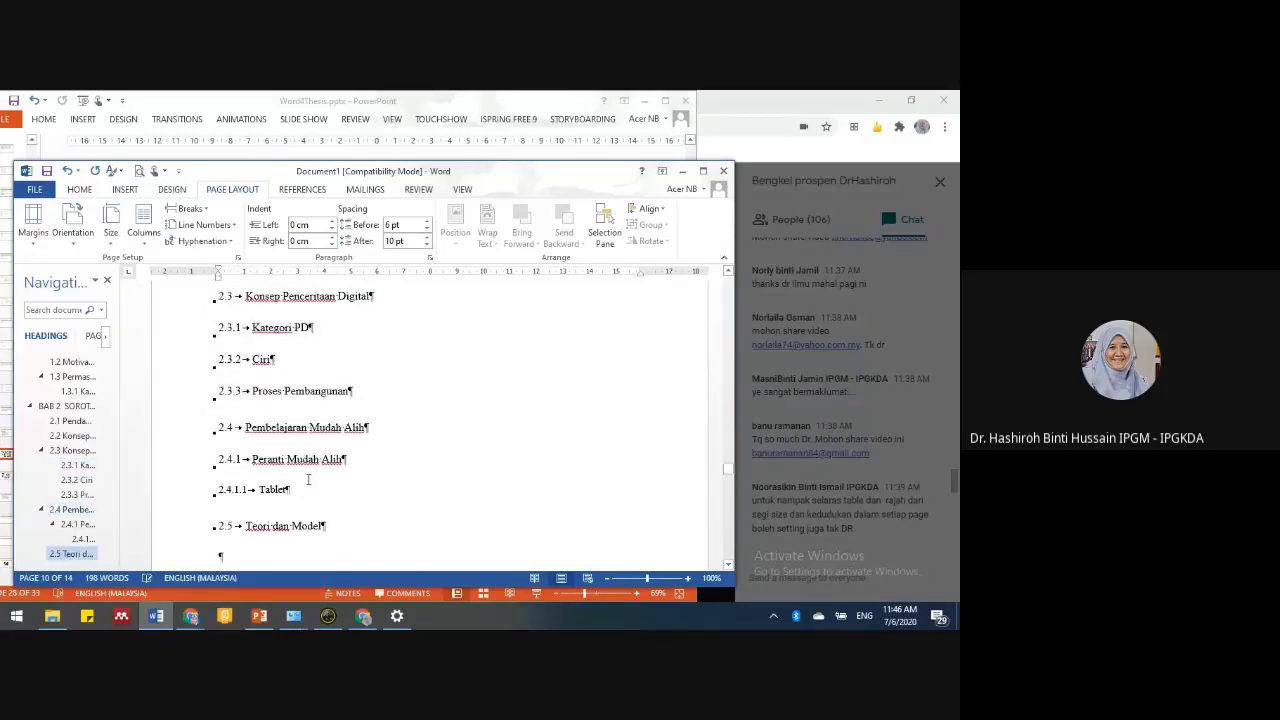
- Switch to Word4Thesis.pptx in PowerPoint, advance past the Sorotan Kajian Pembinaan Model slide to the PENDAFTARAN KURSUS- QR CODE slide and widen the window
left_click(250, 618)
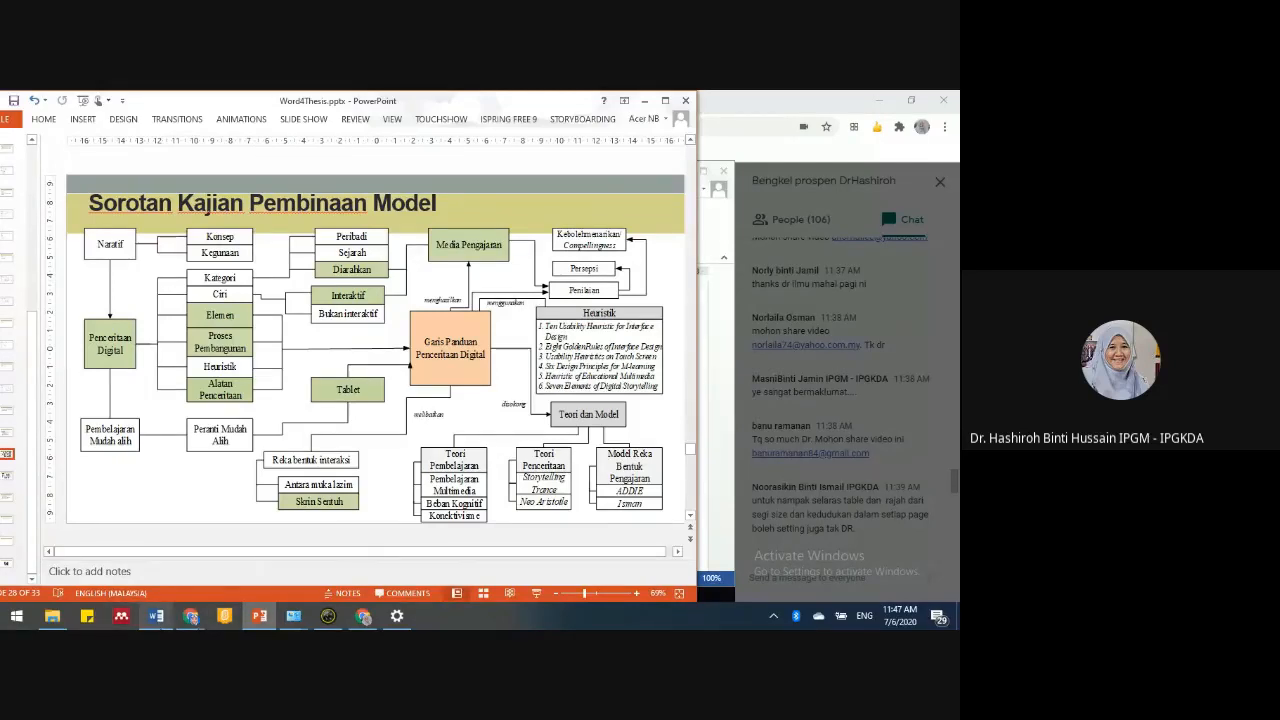
left_click(254, 612)
left_click(156, 615)
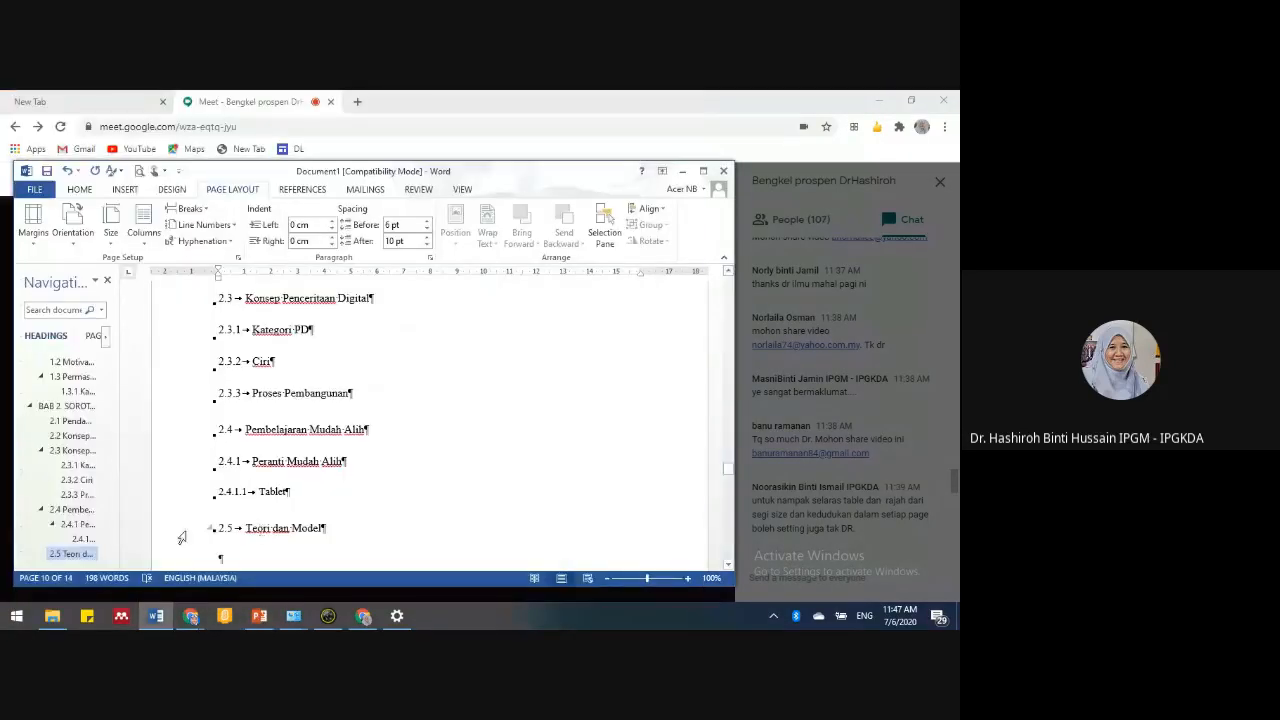
left_click(259, 615)
key("Page_Down")
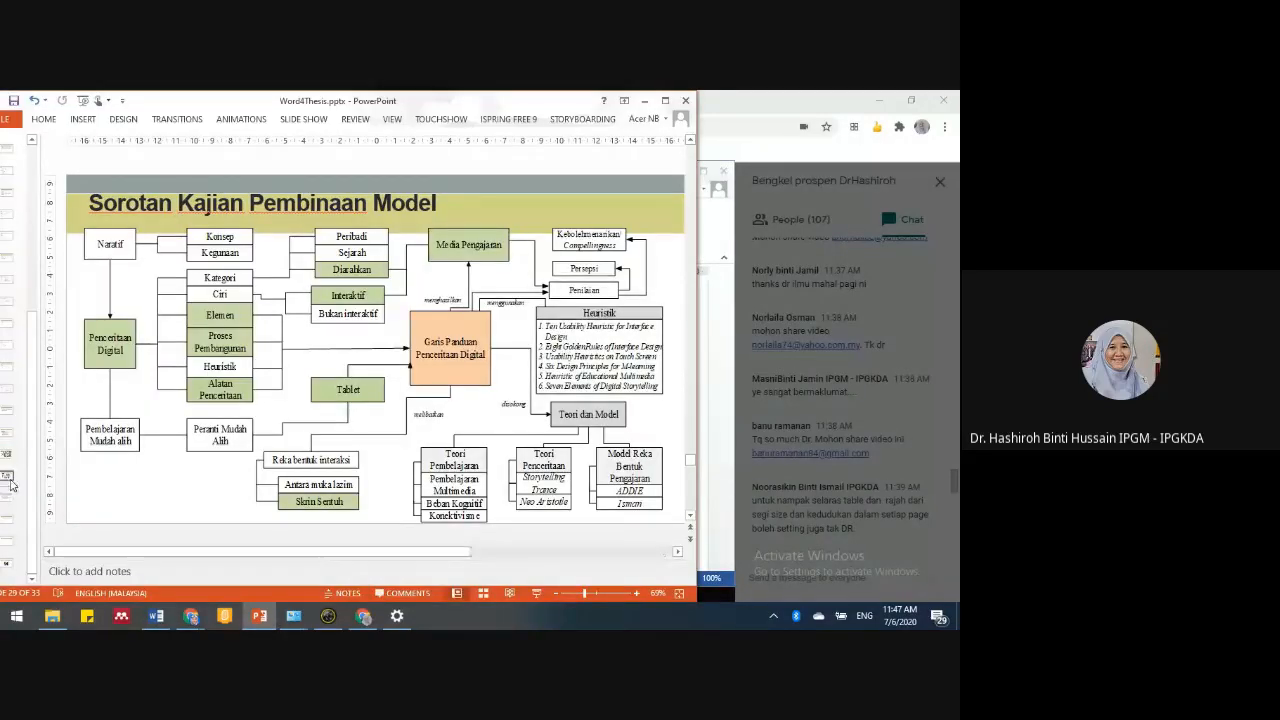
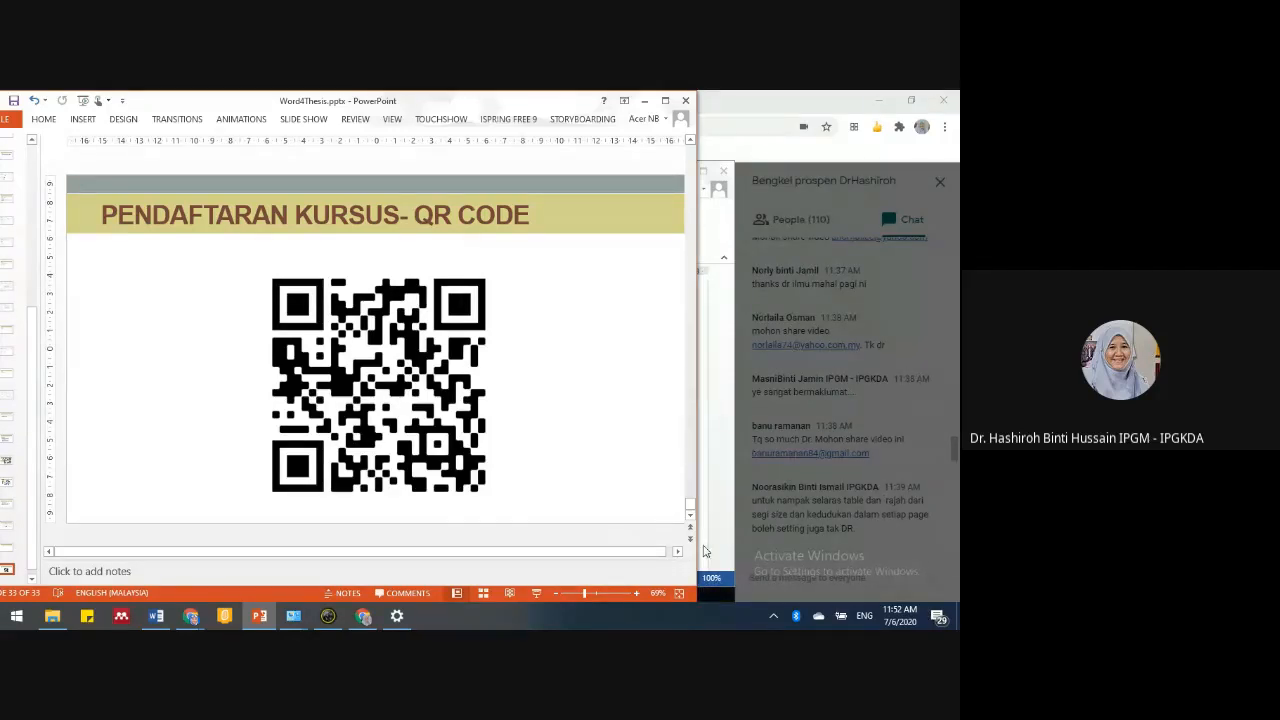
left_click_drag(697, 388, 734, 295)
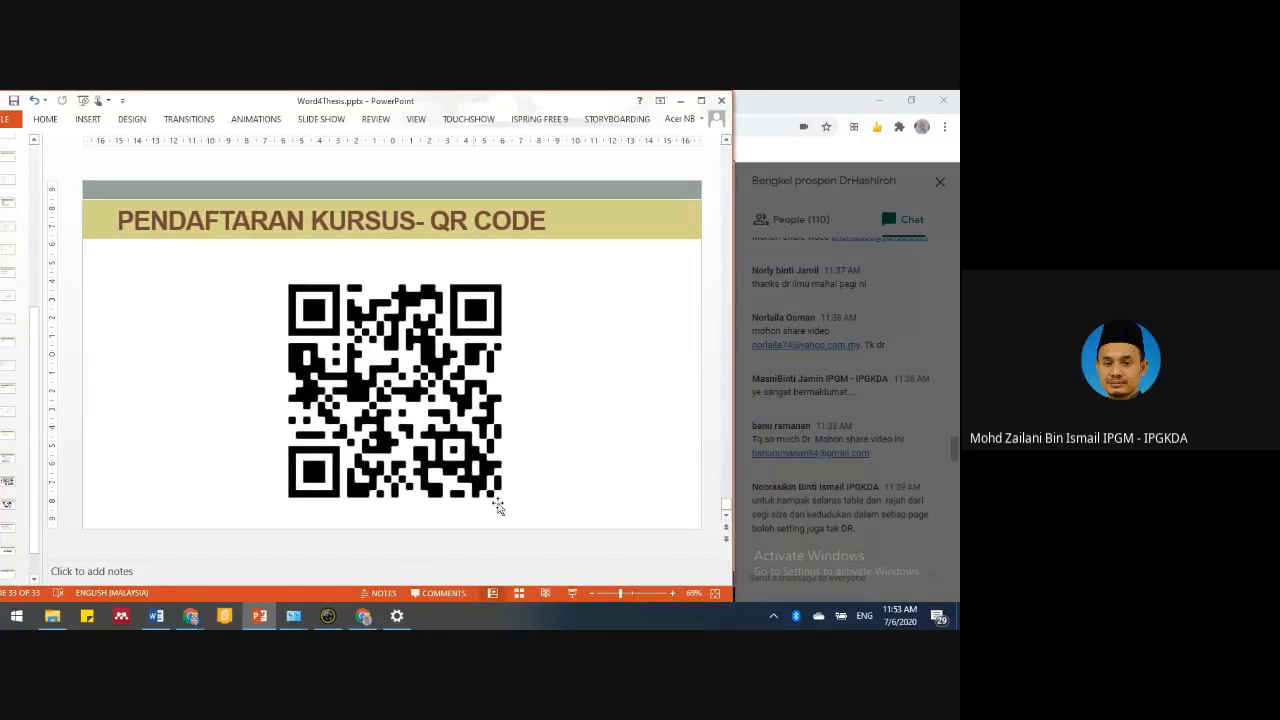
- Switch to the Google Meet window, admit the two waiting participants and return to the QR code slide in PowerPoint
left_click(957, 453)
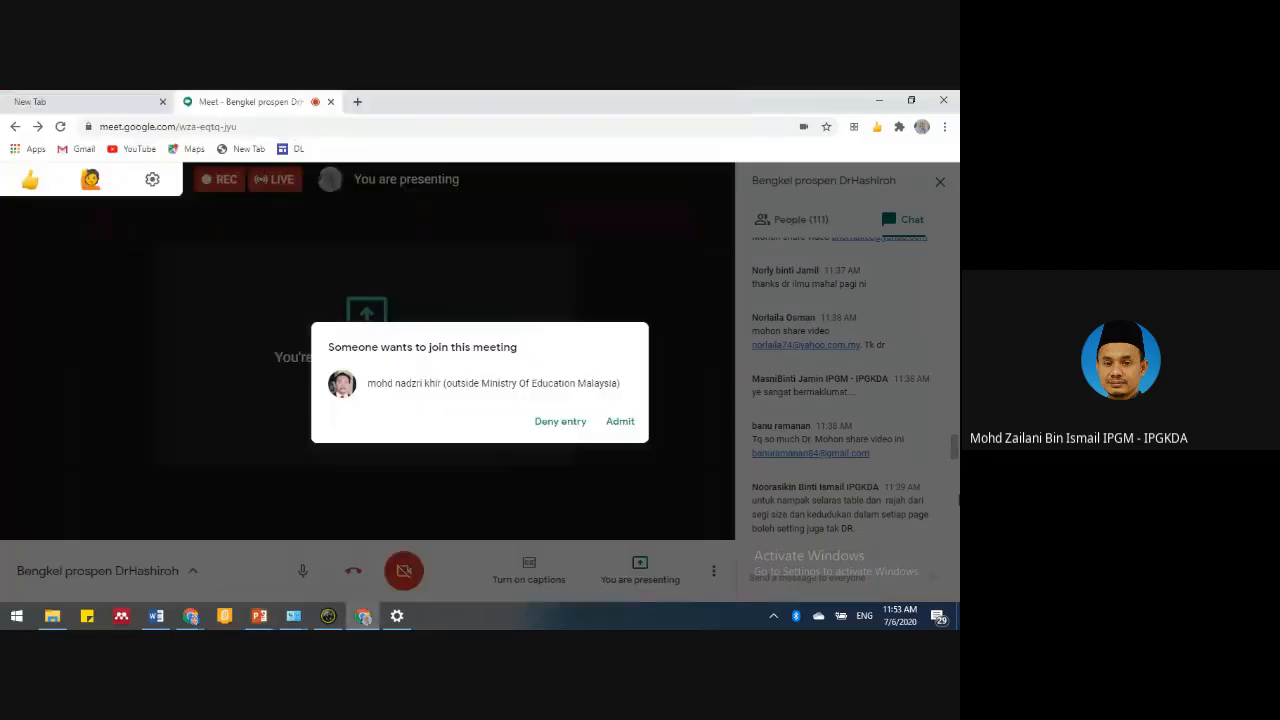
left_click(618, 423)
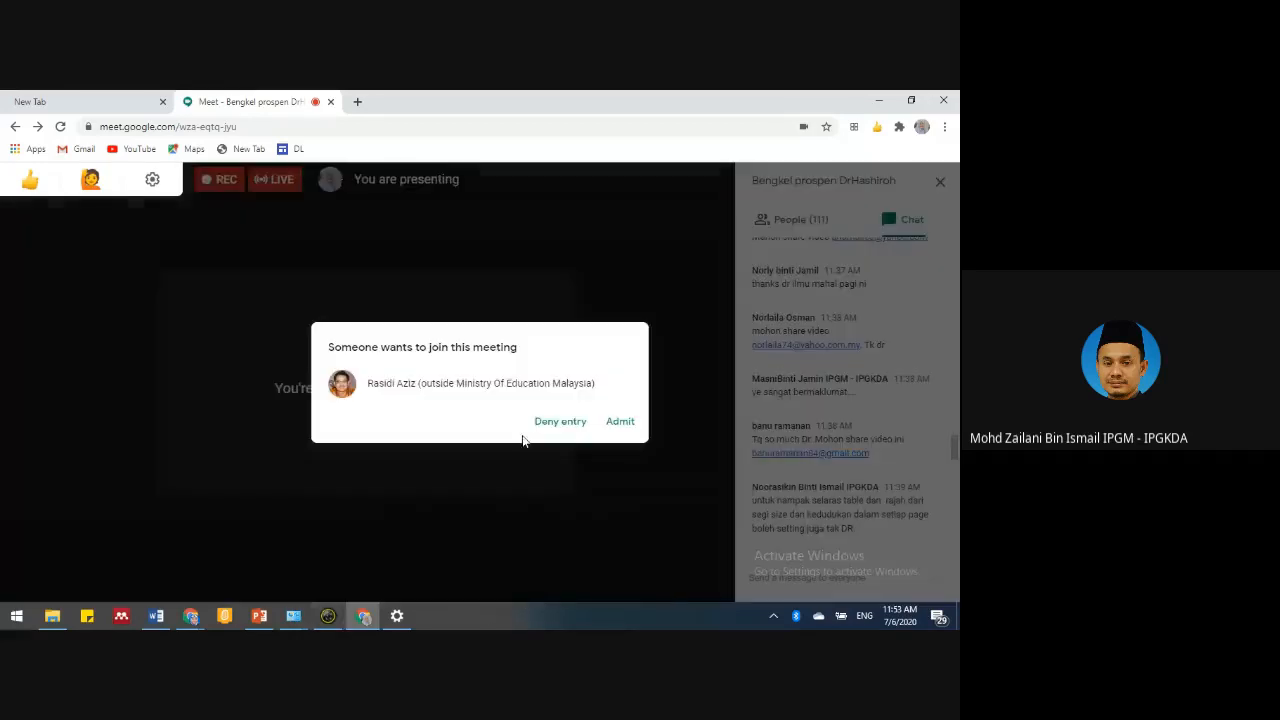
left_click(609, 424)
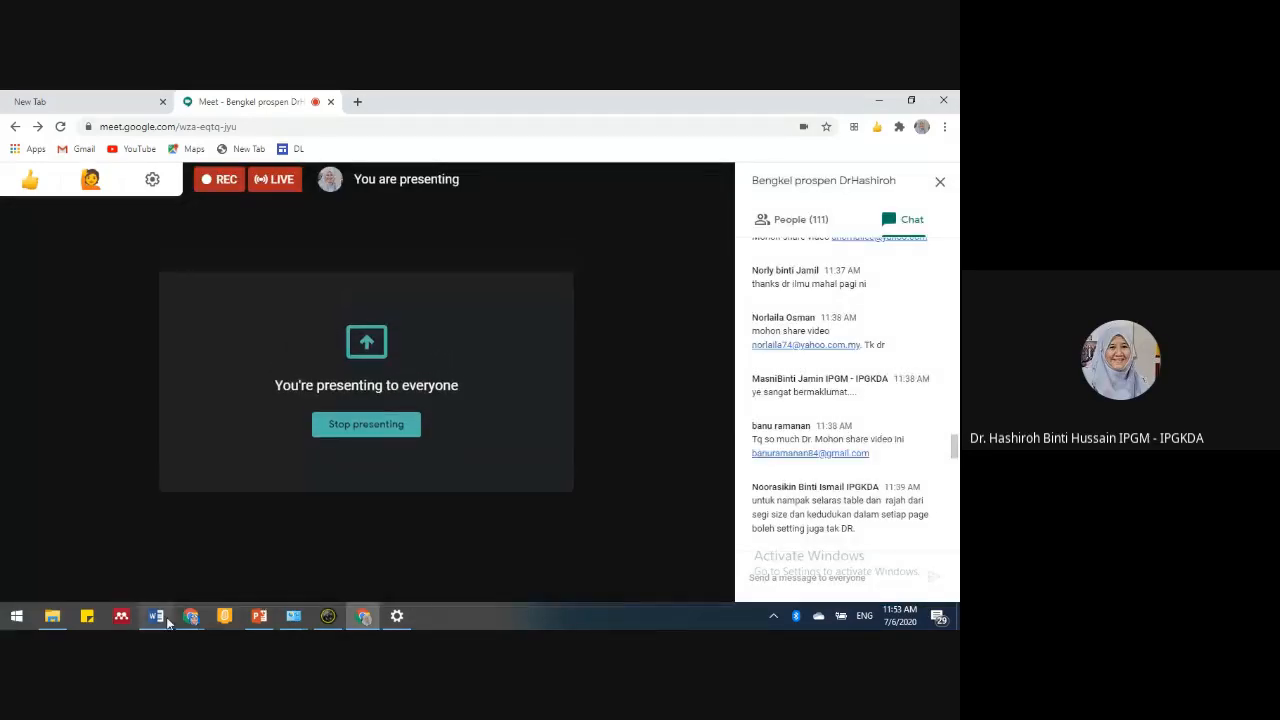
left_click(259, 615)
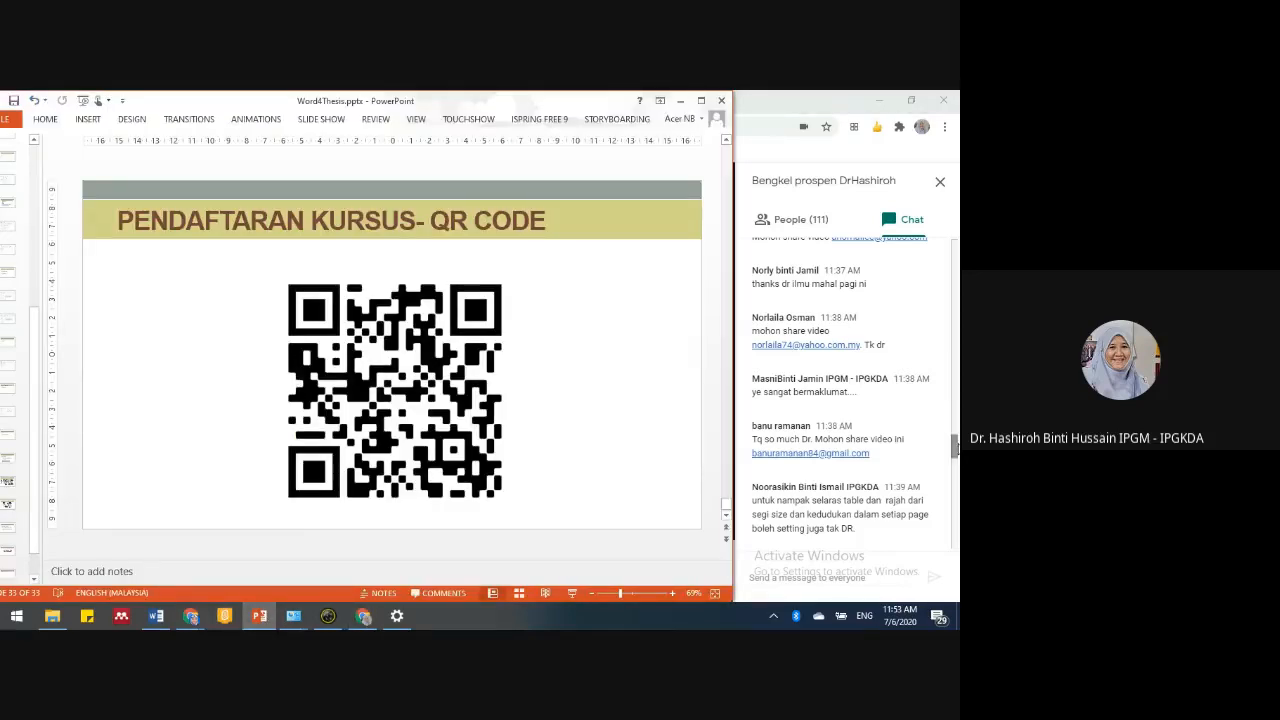
- Bring up the newest Google Meet chat messages, admit two more participants and return to the QR code slide in PowerPoint
left_click_drag(955, 447, 950, 620)
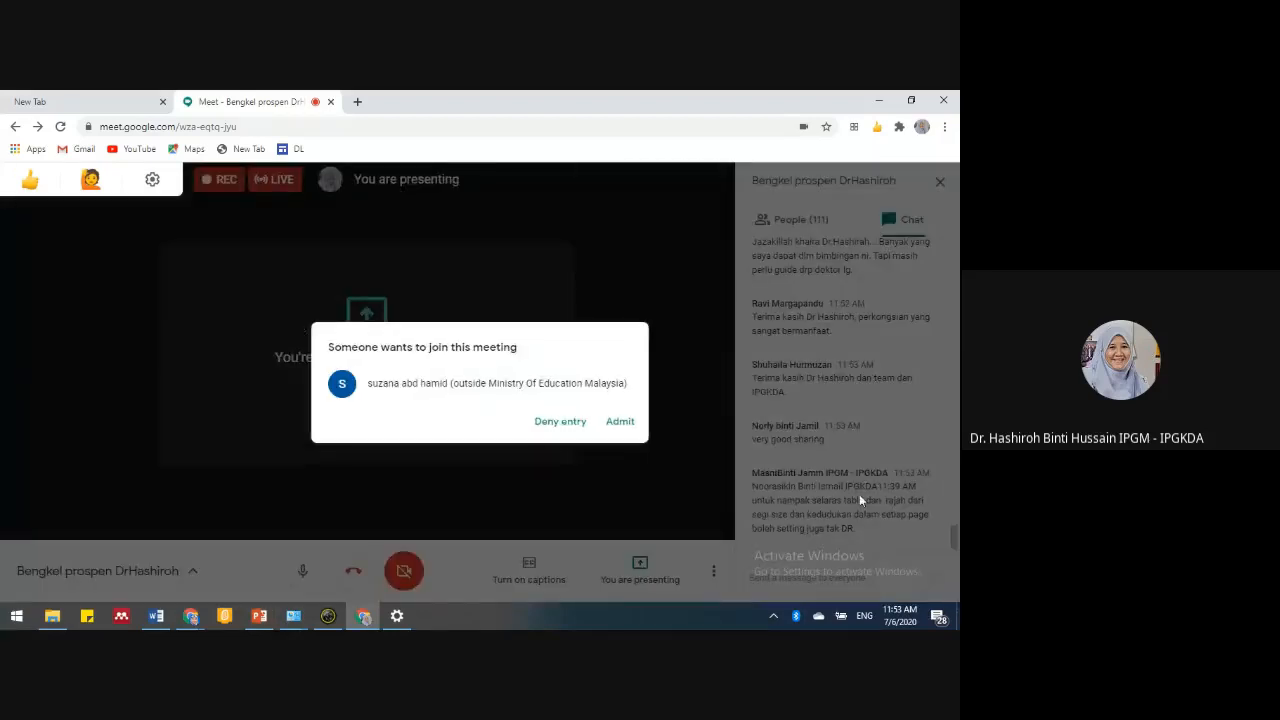
left_click(620, 421)
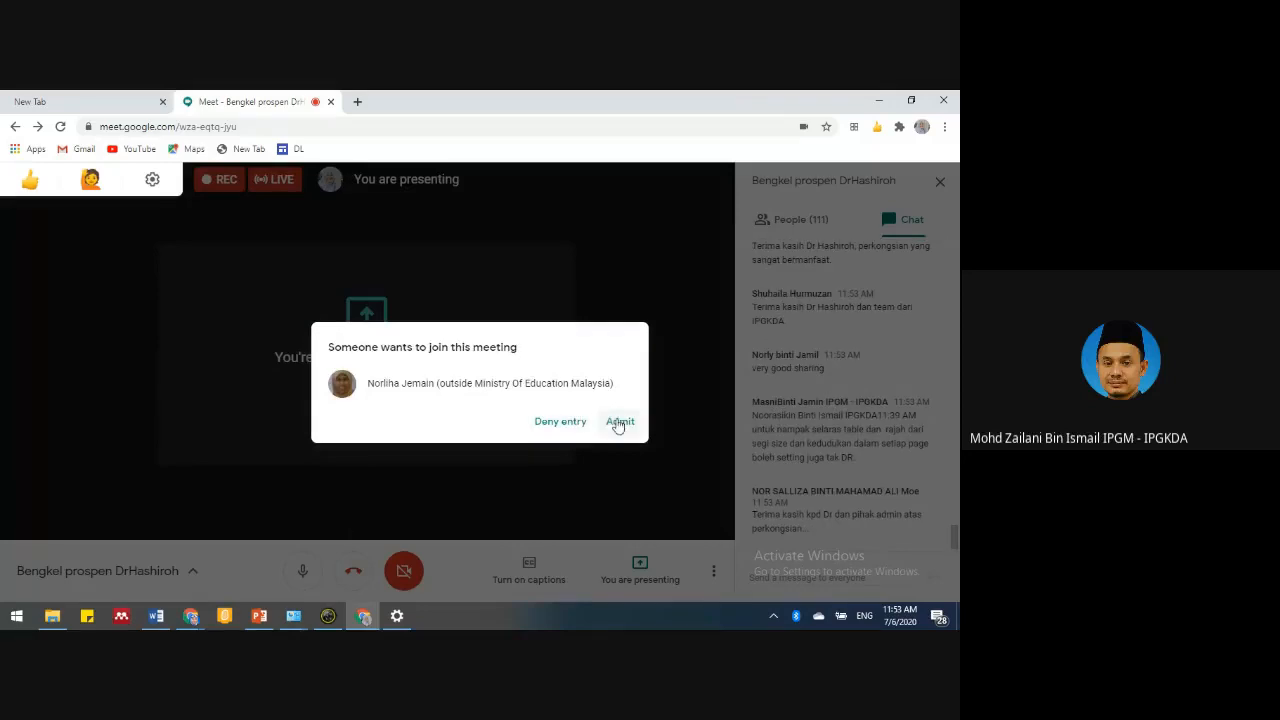
left_click(620, 421)
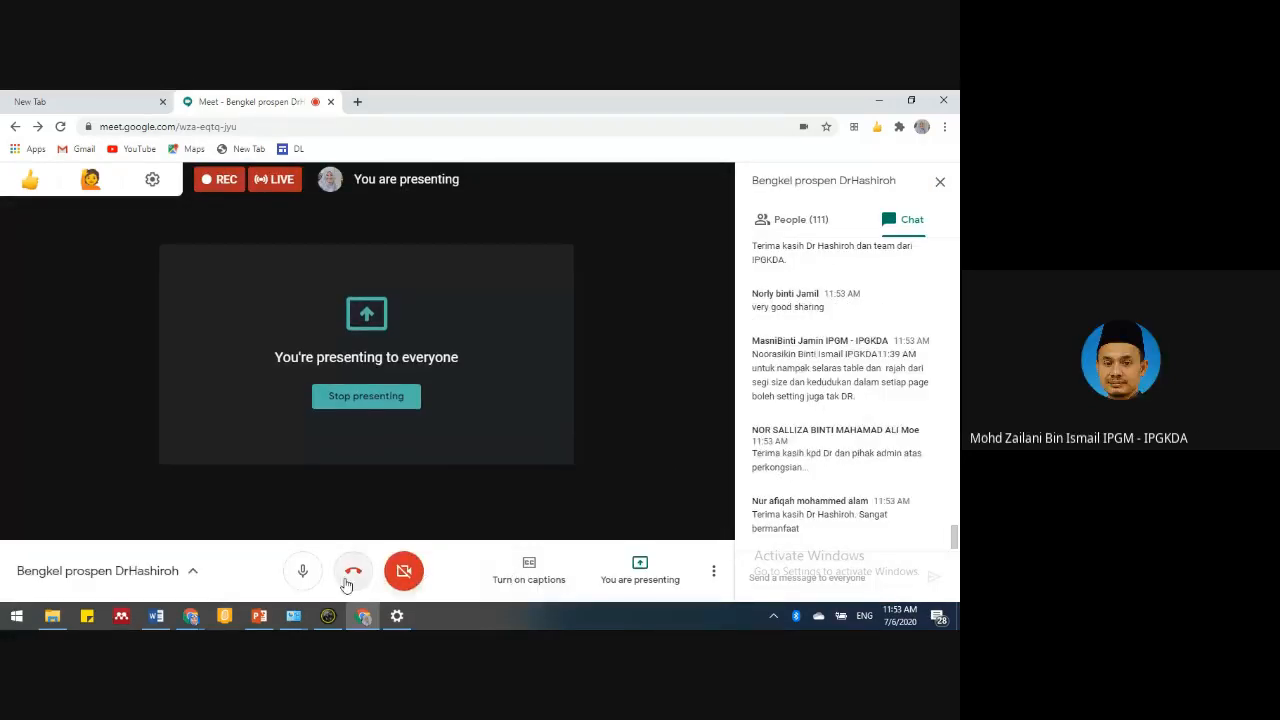
left_click(257, 617)
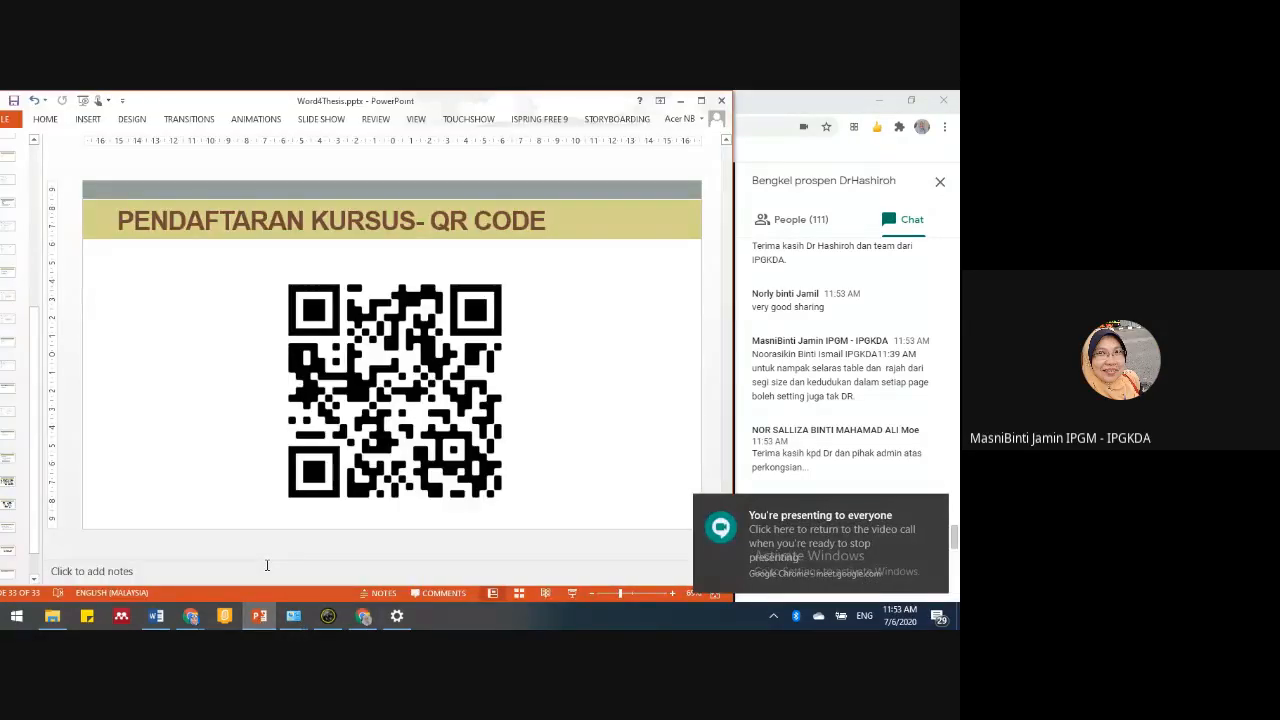
scroll(846, 451, "down", 1)
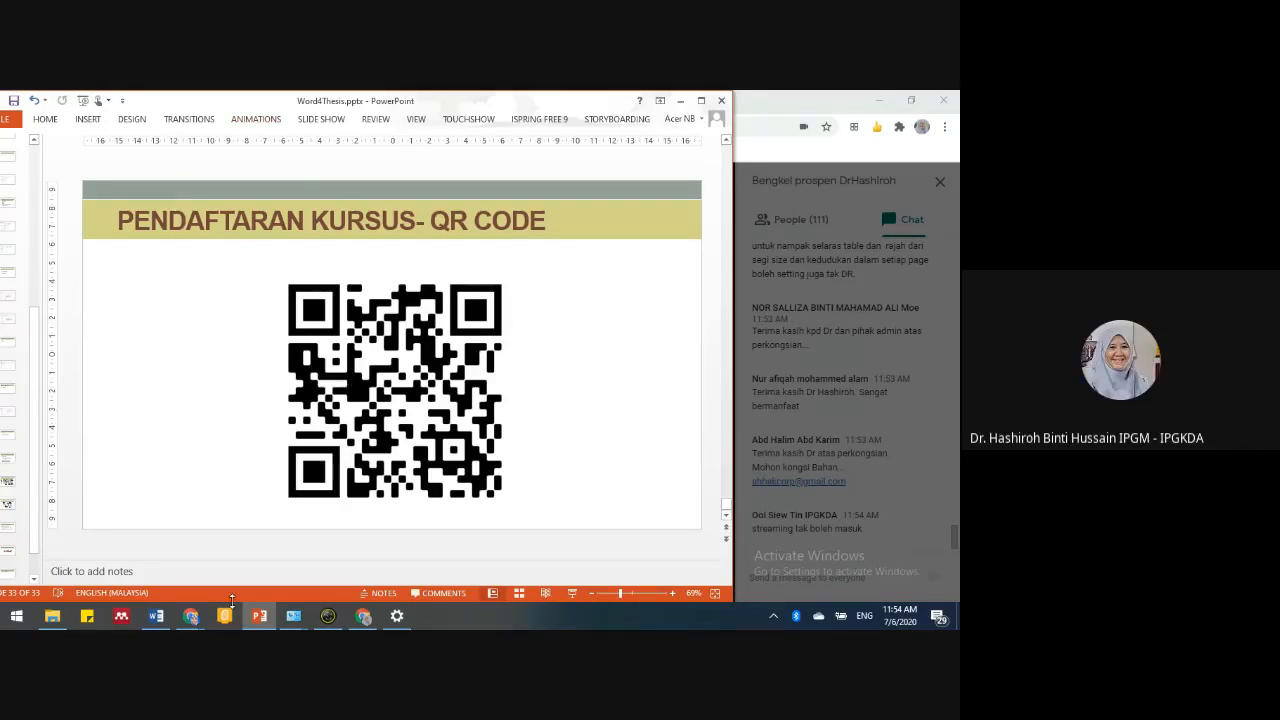
- Switch to Document1 in Word and insert a table with three columns and four rows below the Teori dan Model heading
left_click(156, 616)
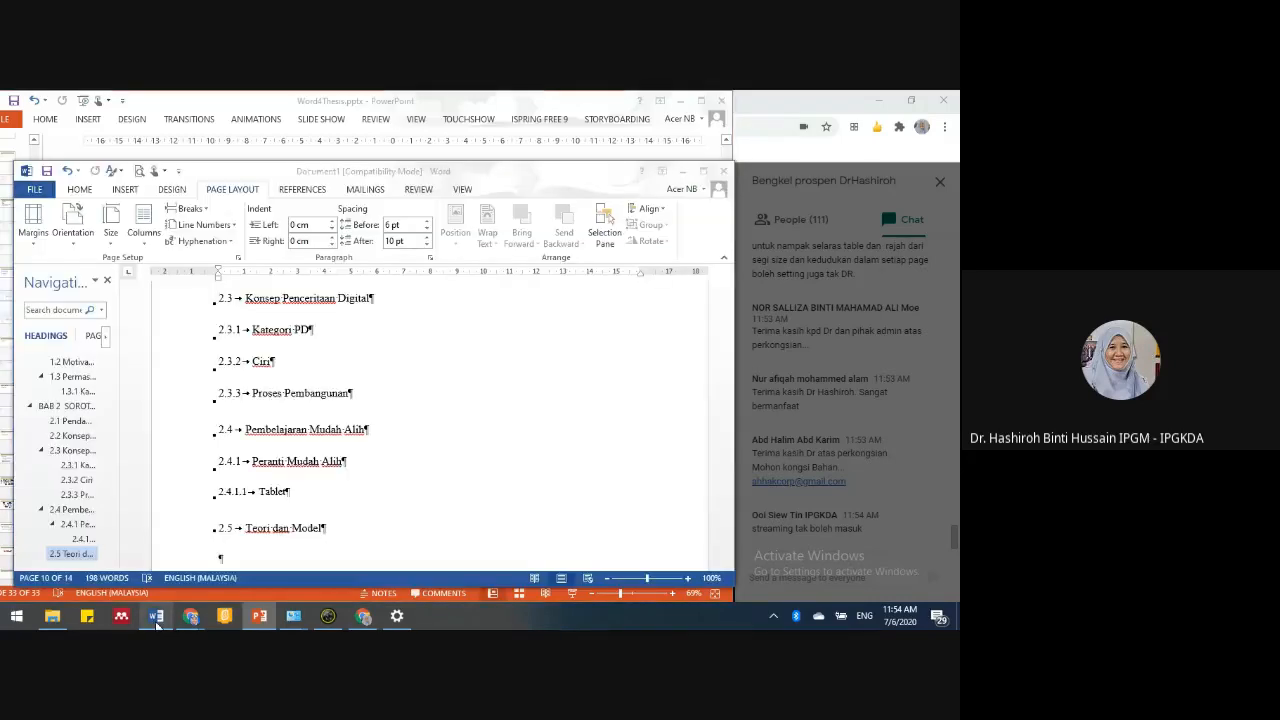
left_click(121, 190)
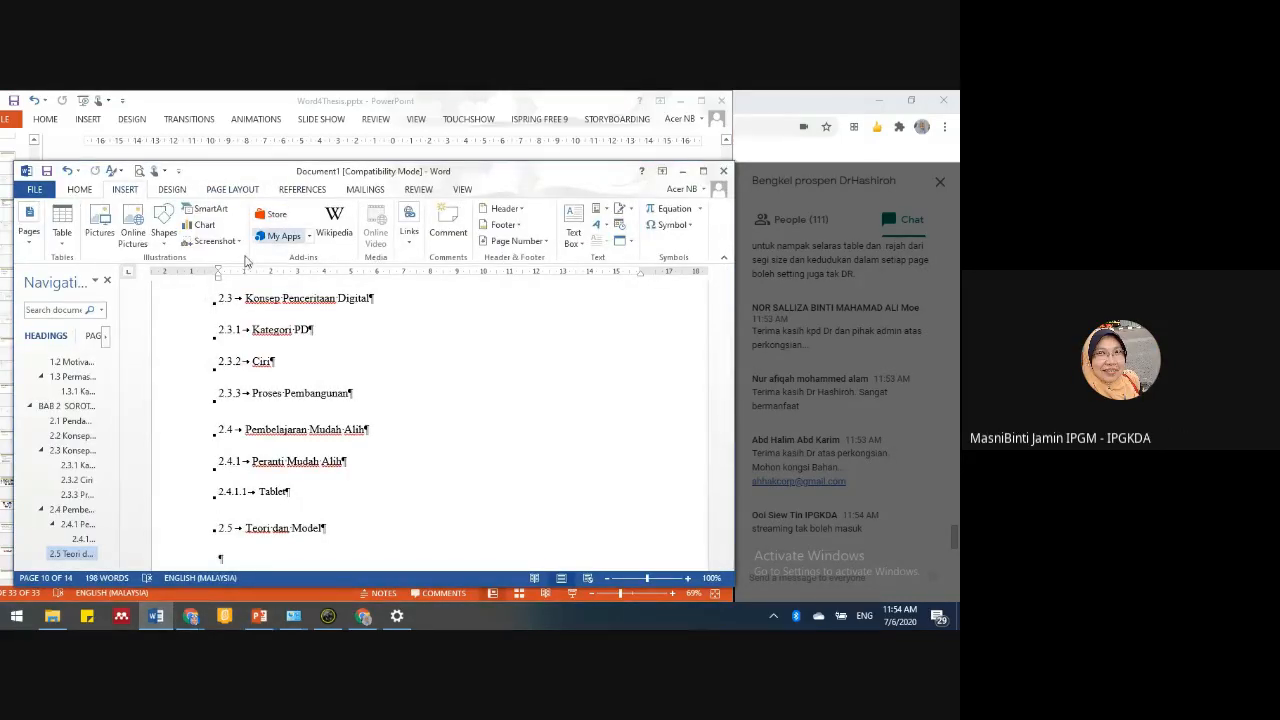
left_click(63, 240)
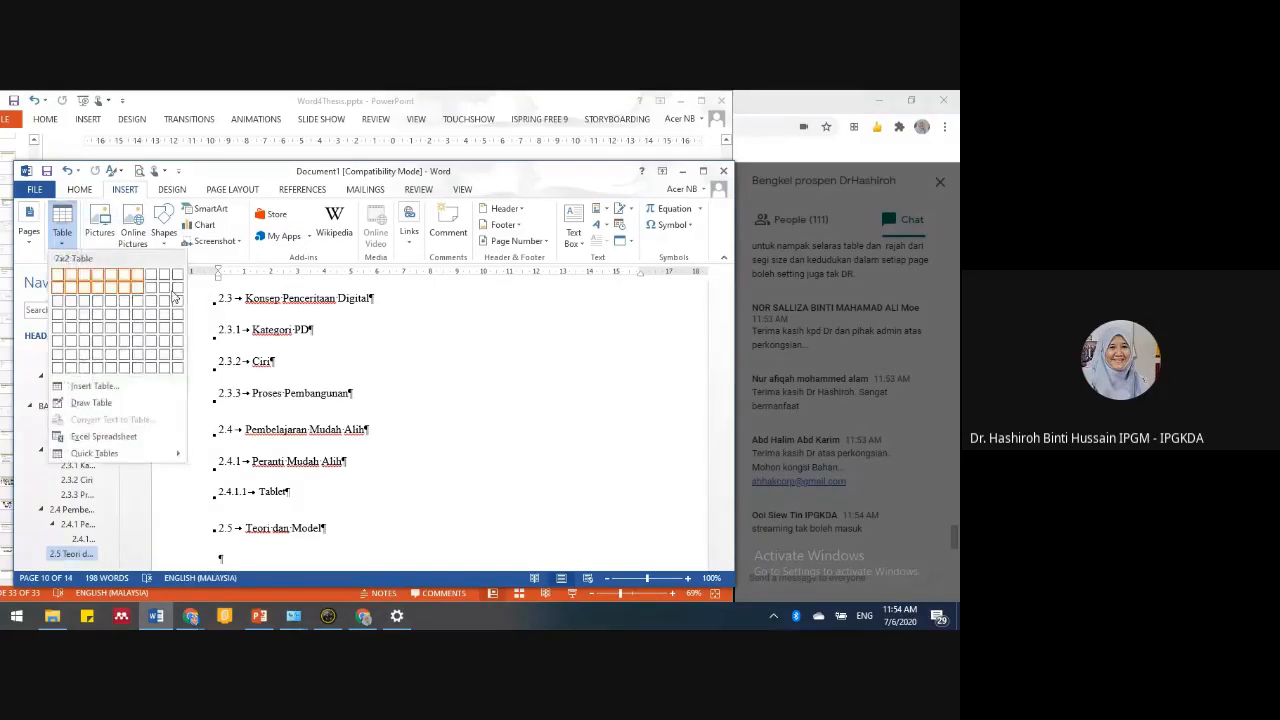
left_click(62, 225)
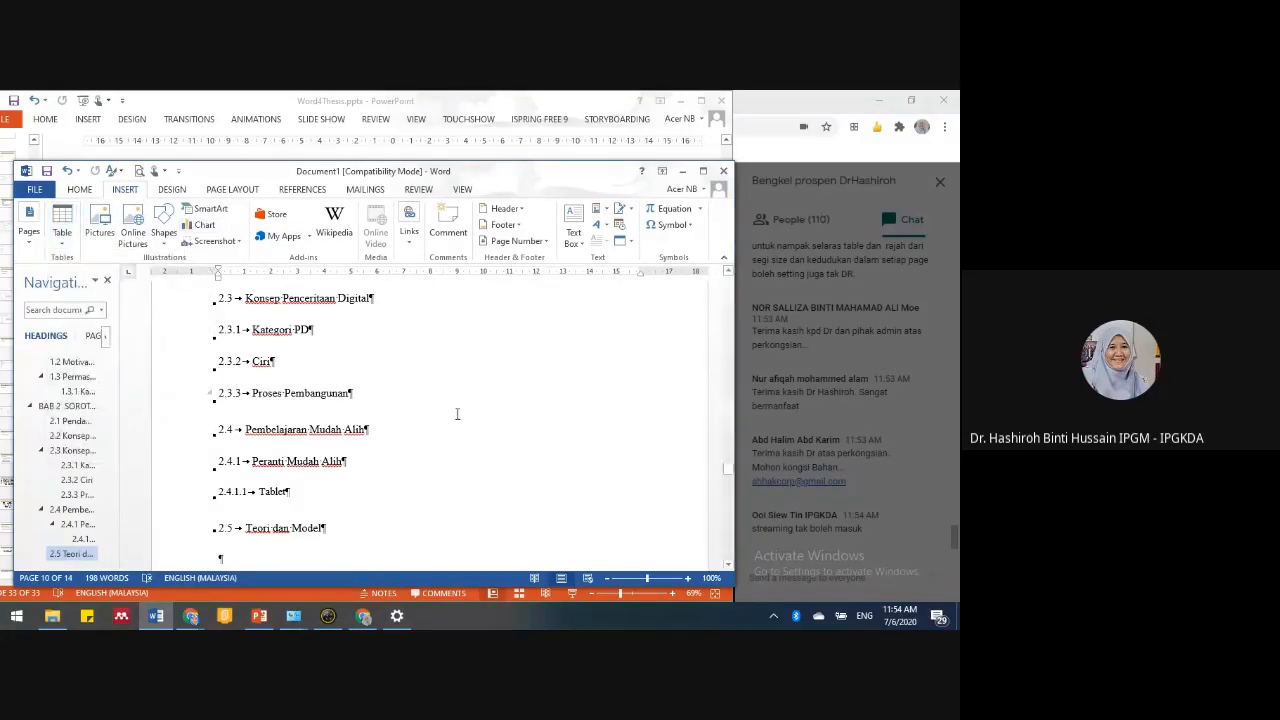
scroll(466, 427, "down", 2)
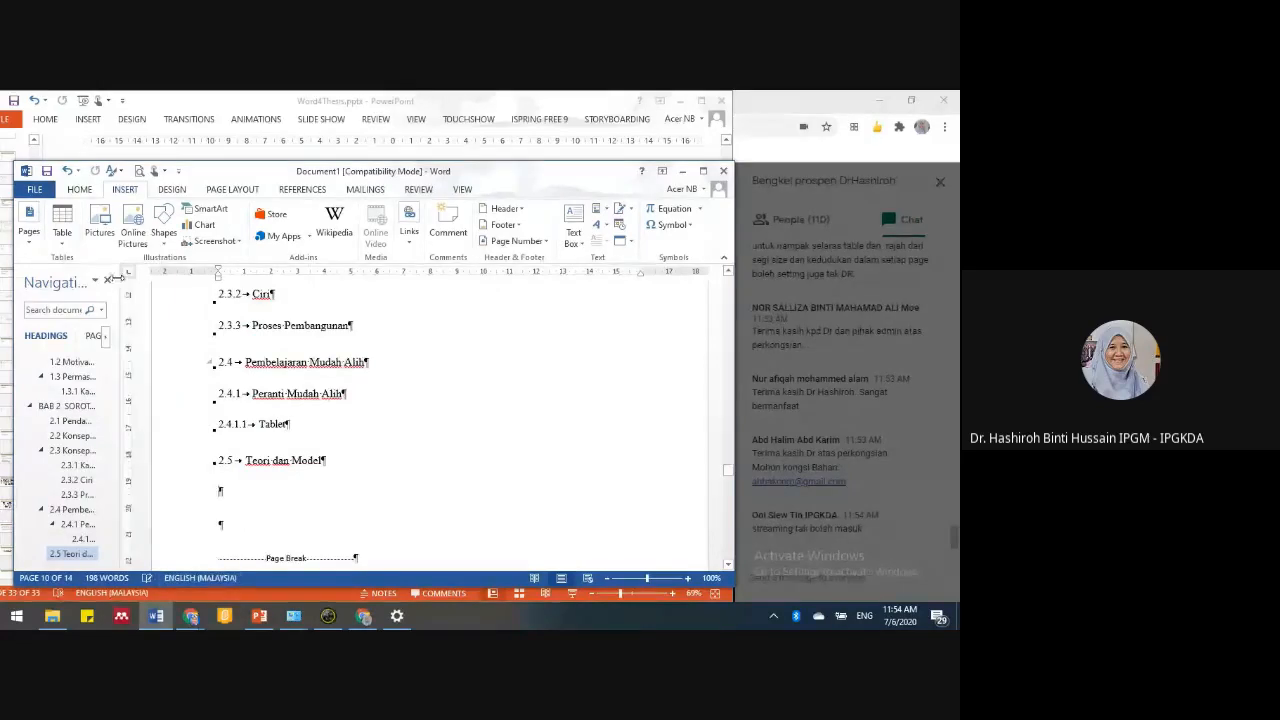
left_click(63, 240)
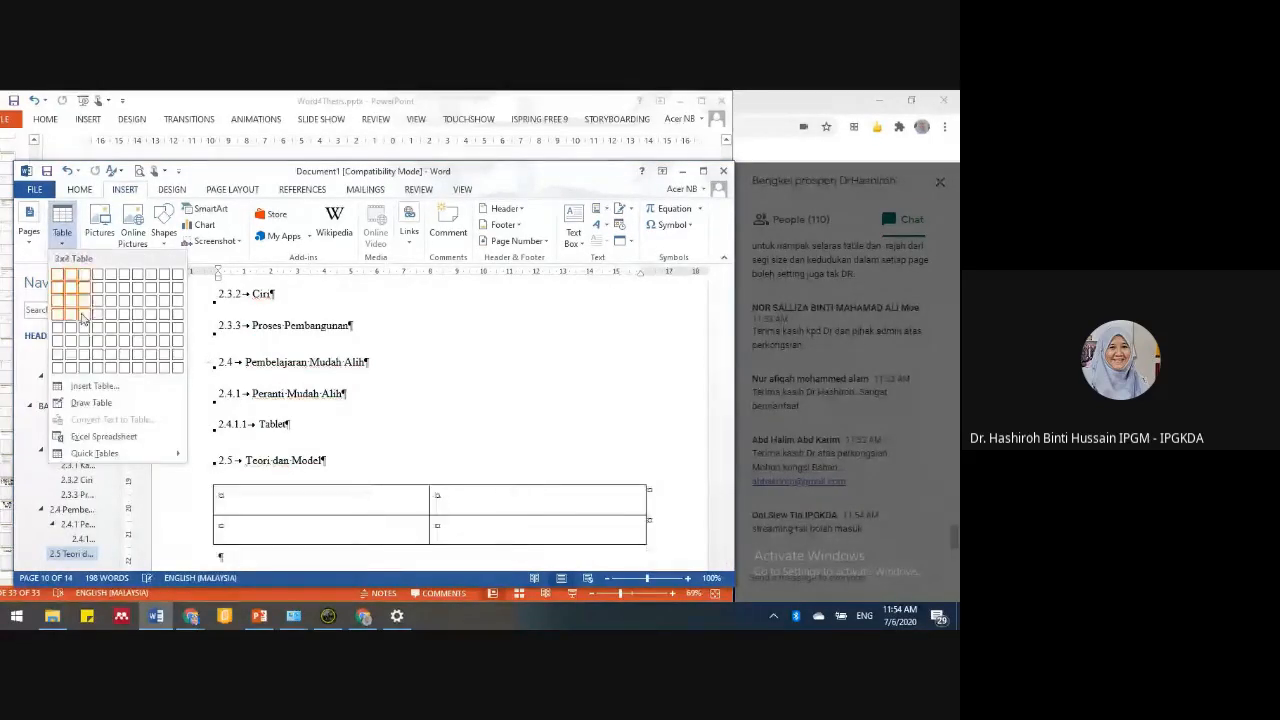
left_click(84, 310)
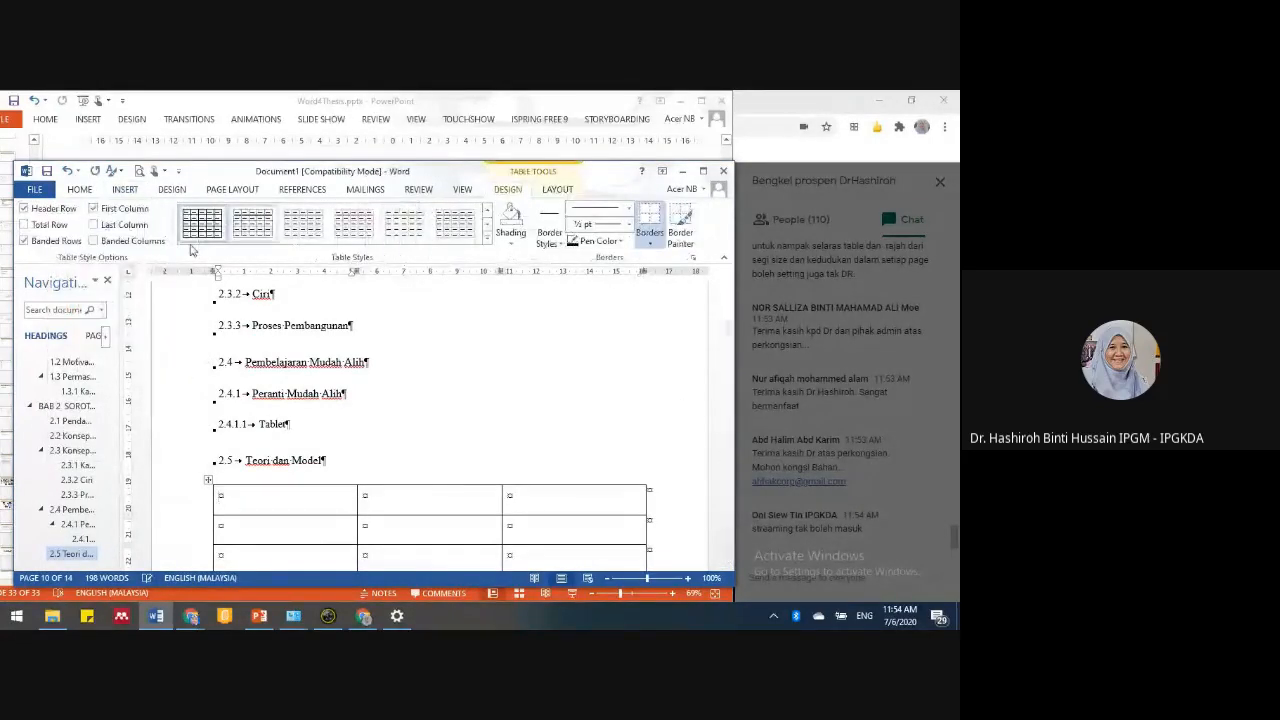
- Try plain table styles on the new table, including one with horizontal lines only, and apply the borderless one with shaded alternate rows
left_click(488, 241)
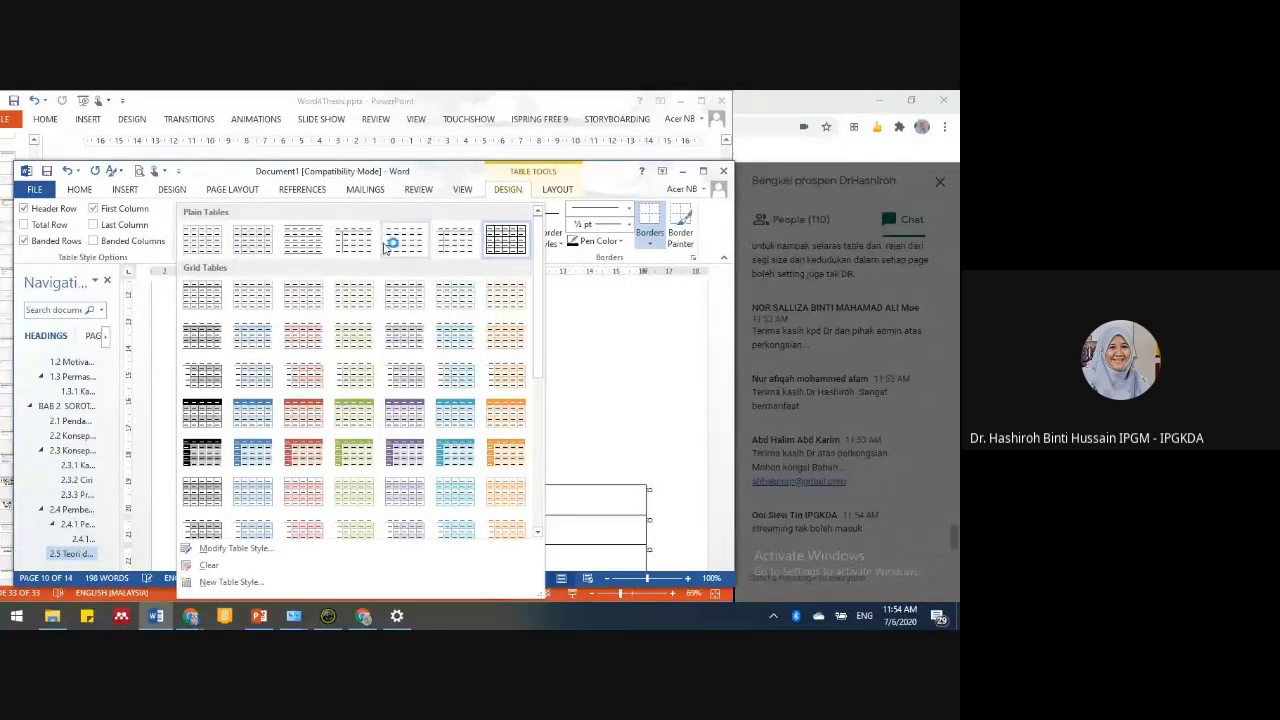
left_click(413, 249)
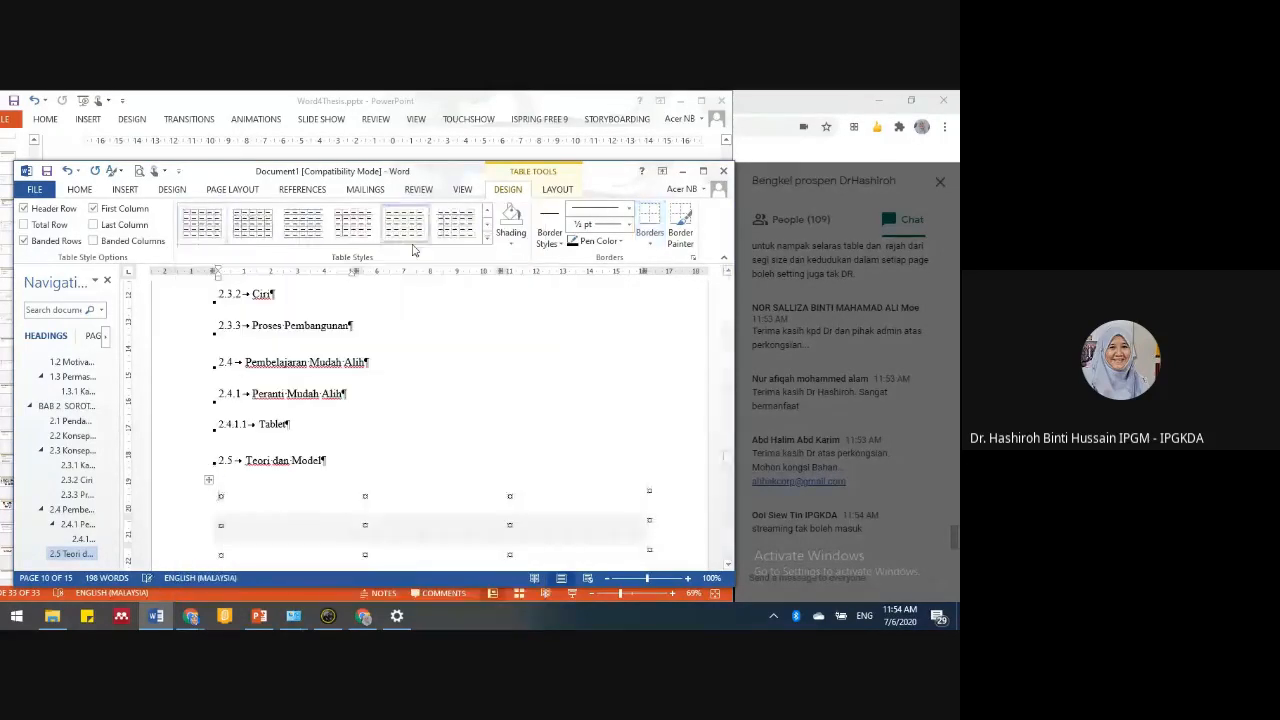
left_click(316, 228)
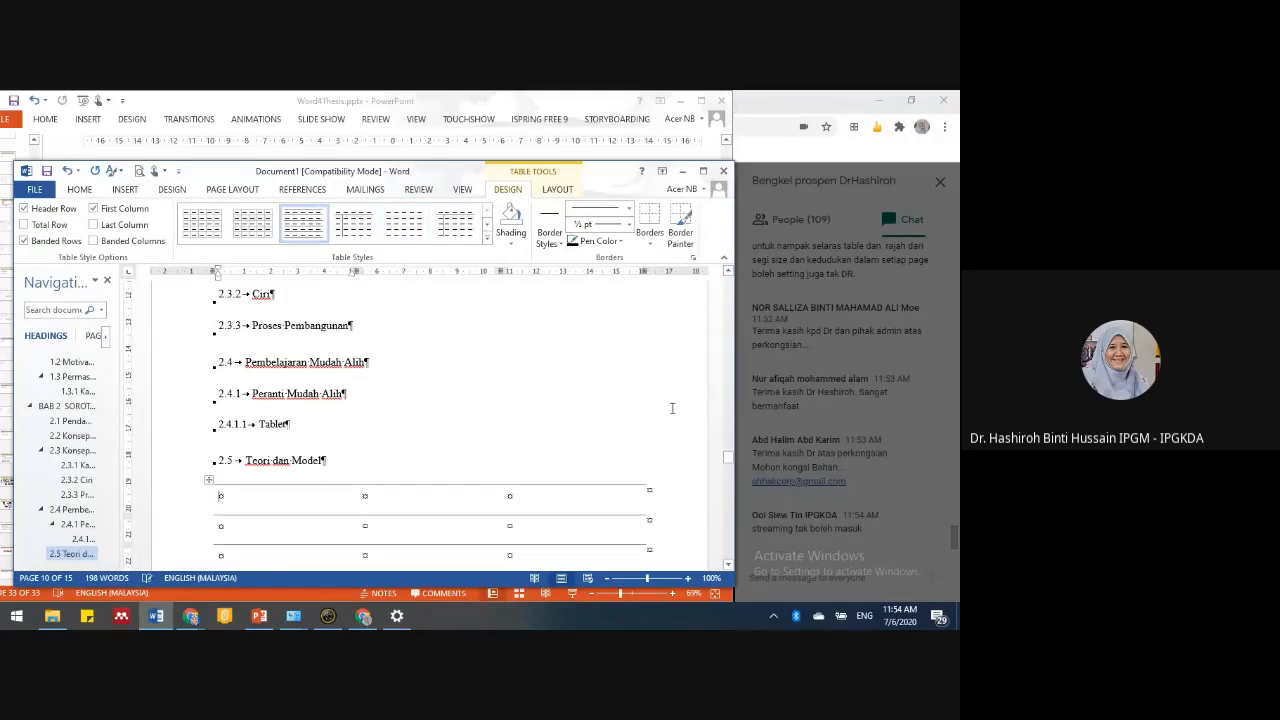
scroll(600, 484, "down", 5)
scroll(556, 438, "up", 2)
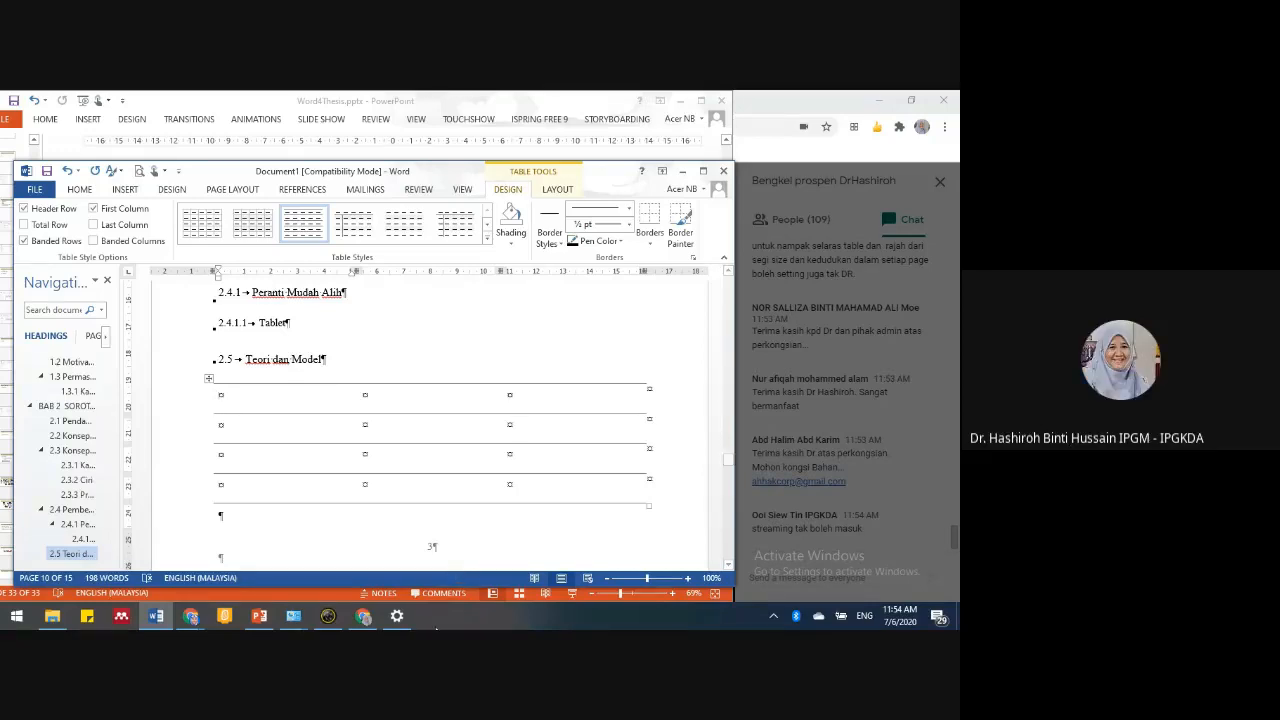
left_click(404, 224)
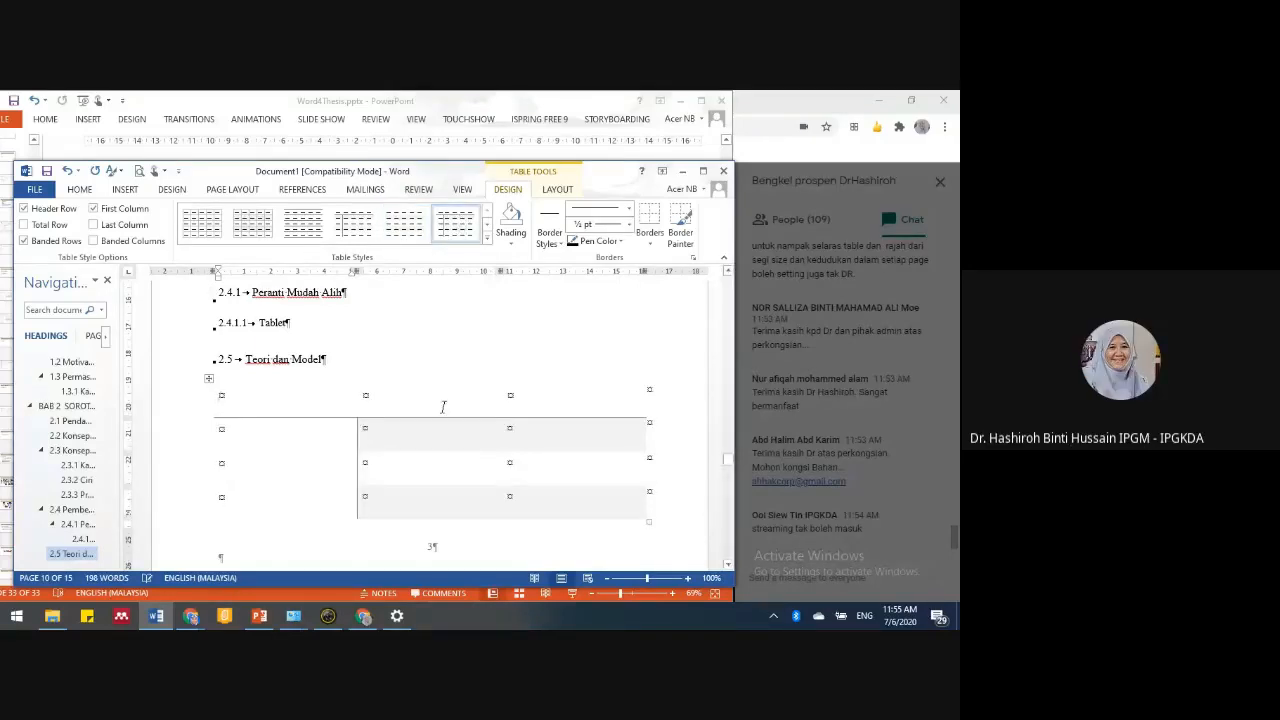
left_click(487, 237)
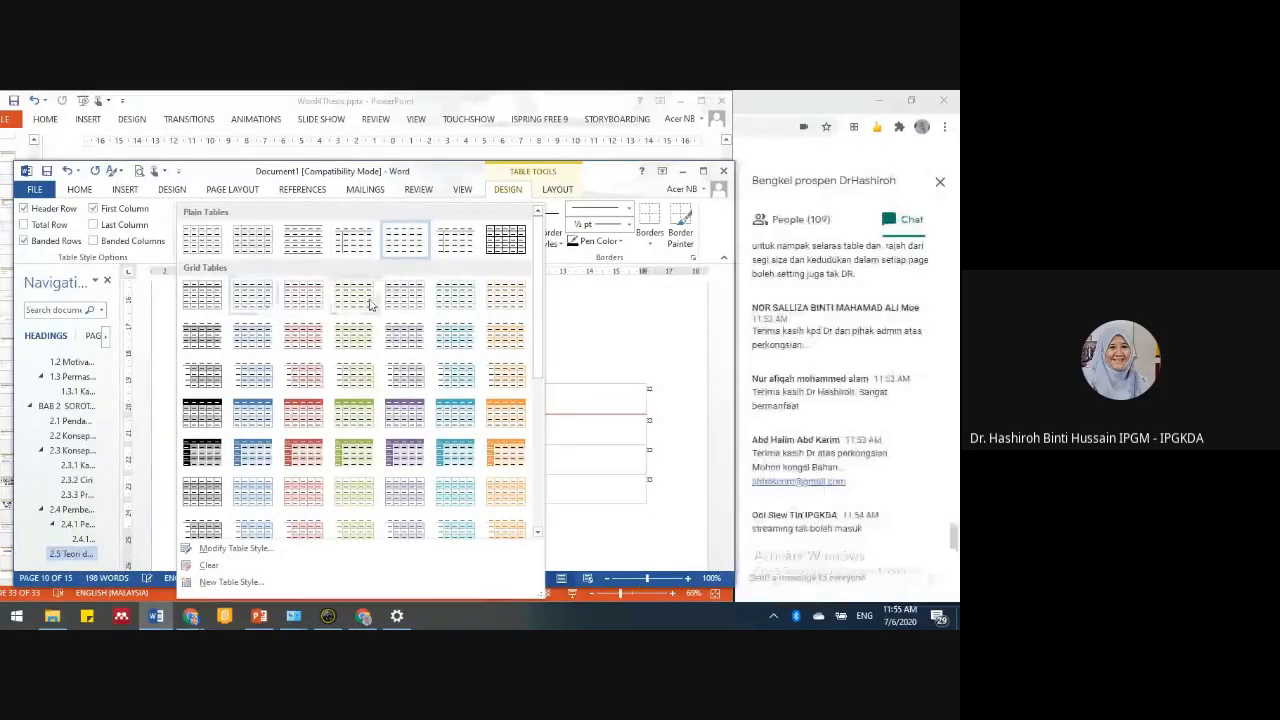
left_click(634, 377)
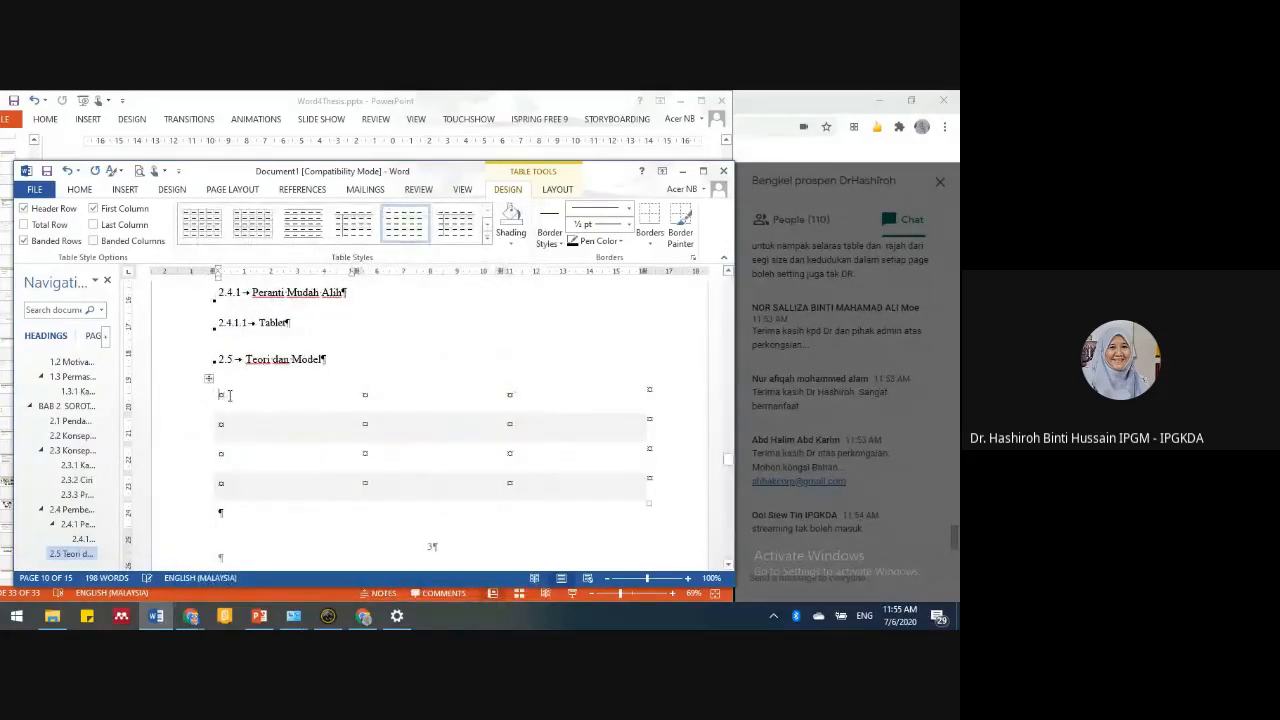
- Pick a single-line border style and paint it along the lower edge of the table's header row across all three columns
left_click_drag(250, 394, 683, 369)
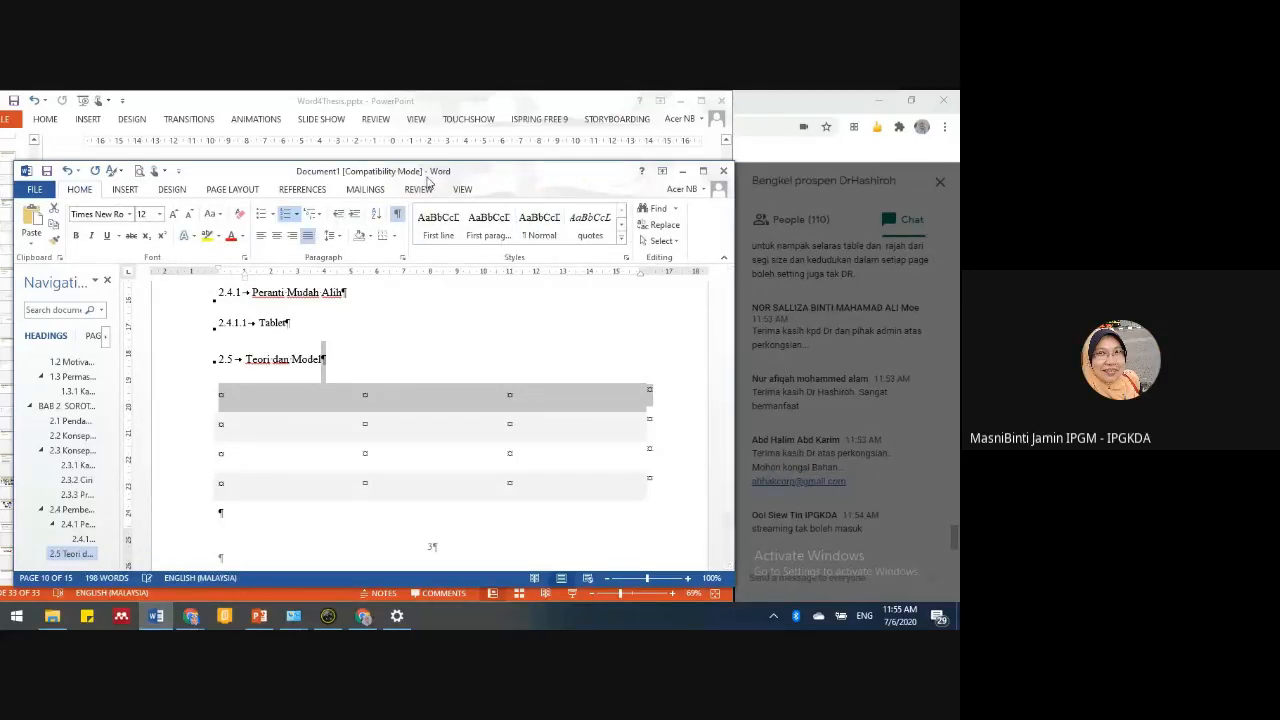
left_click(397, 430)
left_click_drag(254, 397, 612, 391)
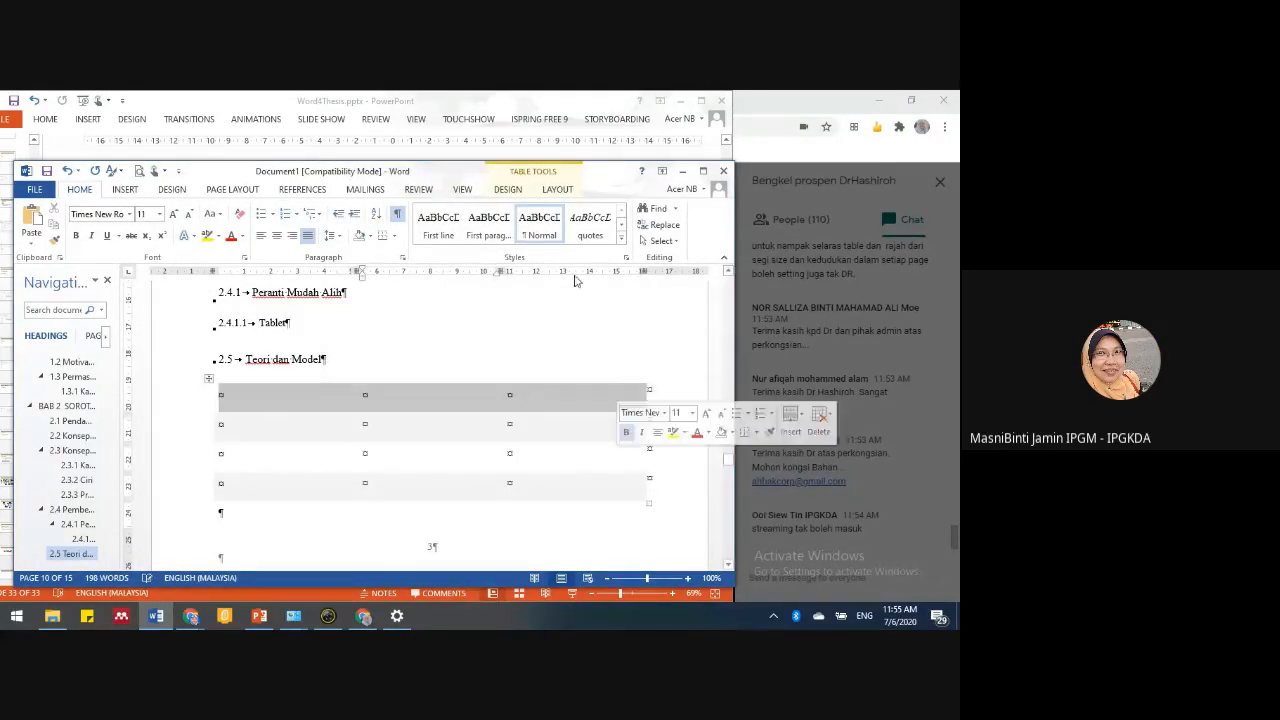
left_click(556, 192)
left_click(508, 189)
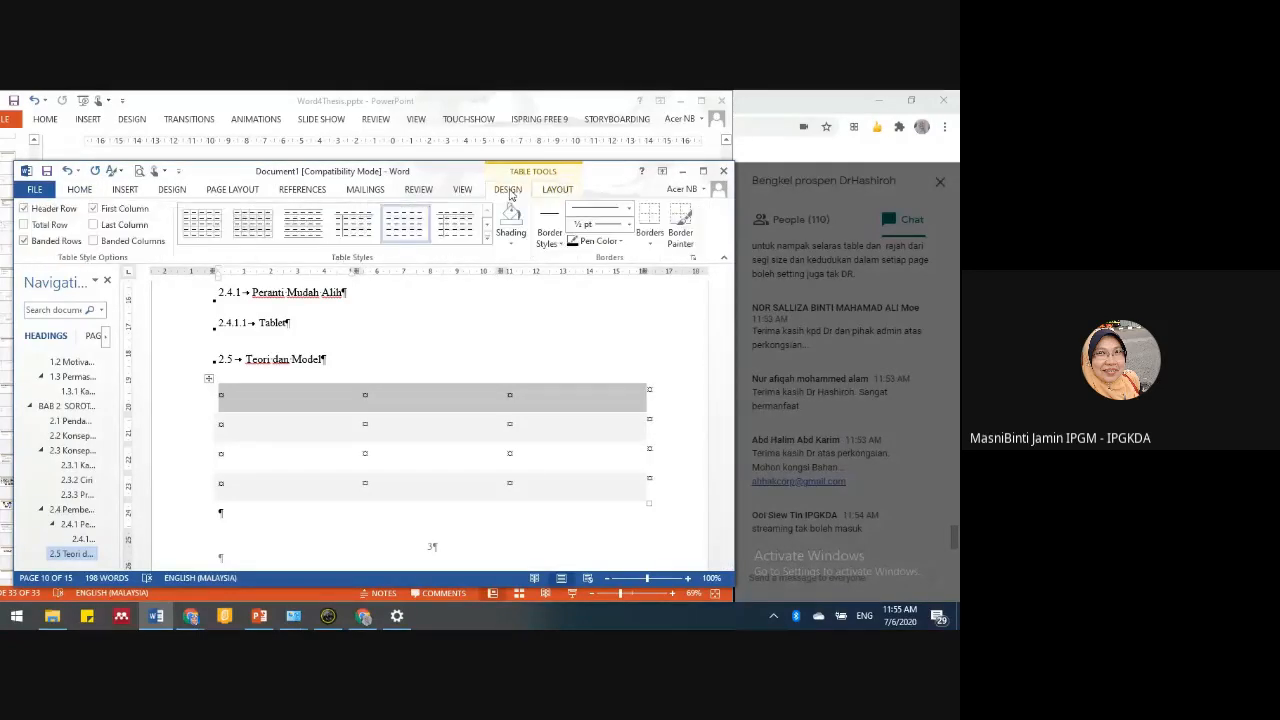
left_click(550, 245)
left_click(564, 278)
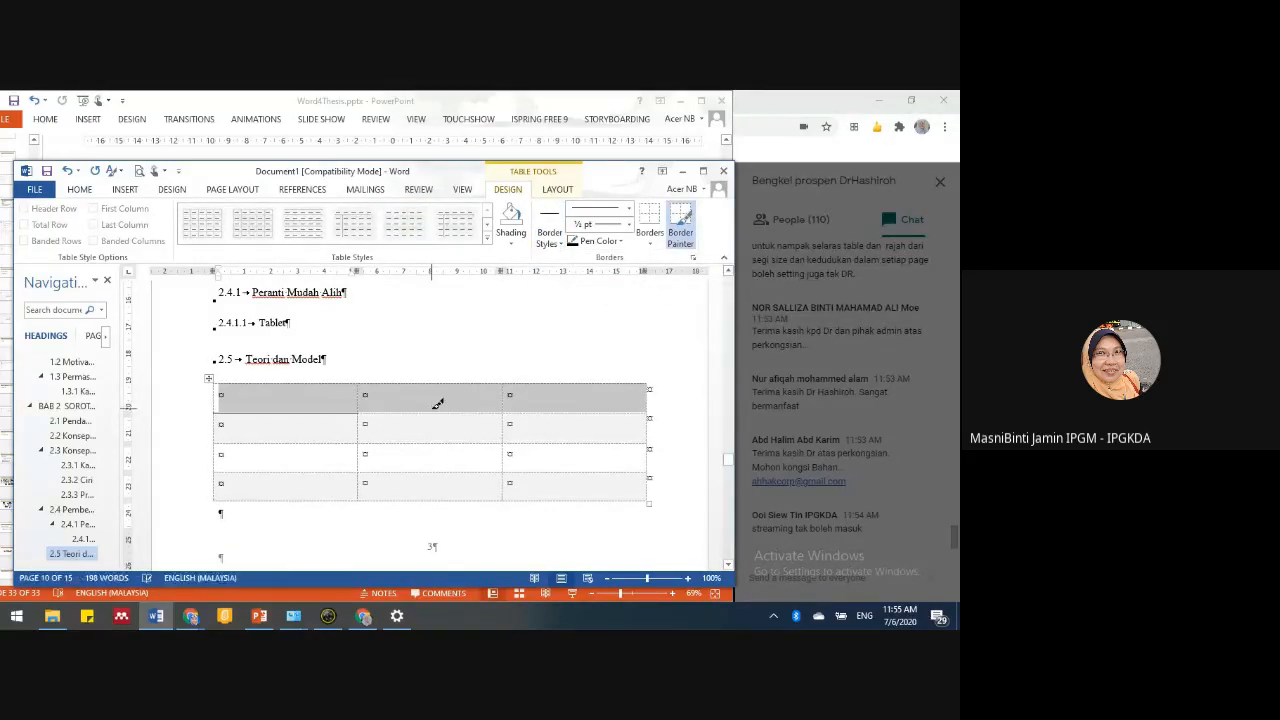
left_click(556, 412)
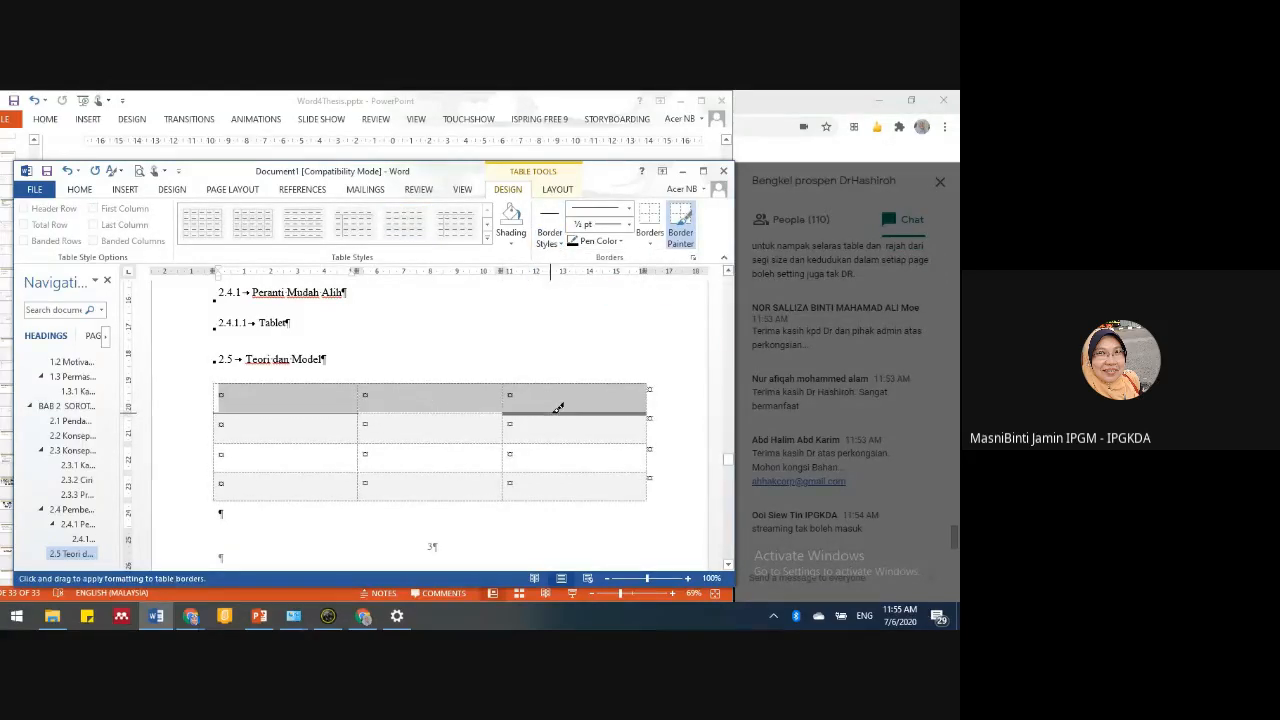
left_click(474, 412)
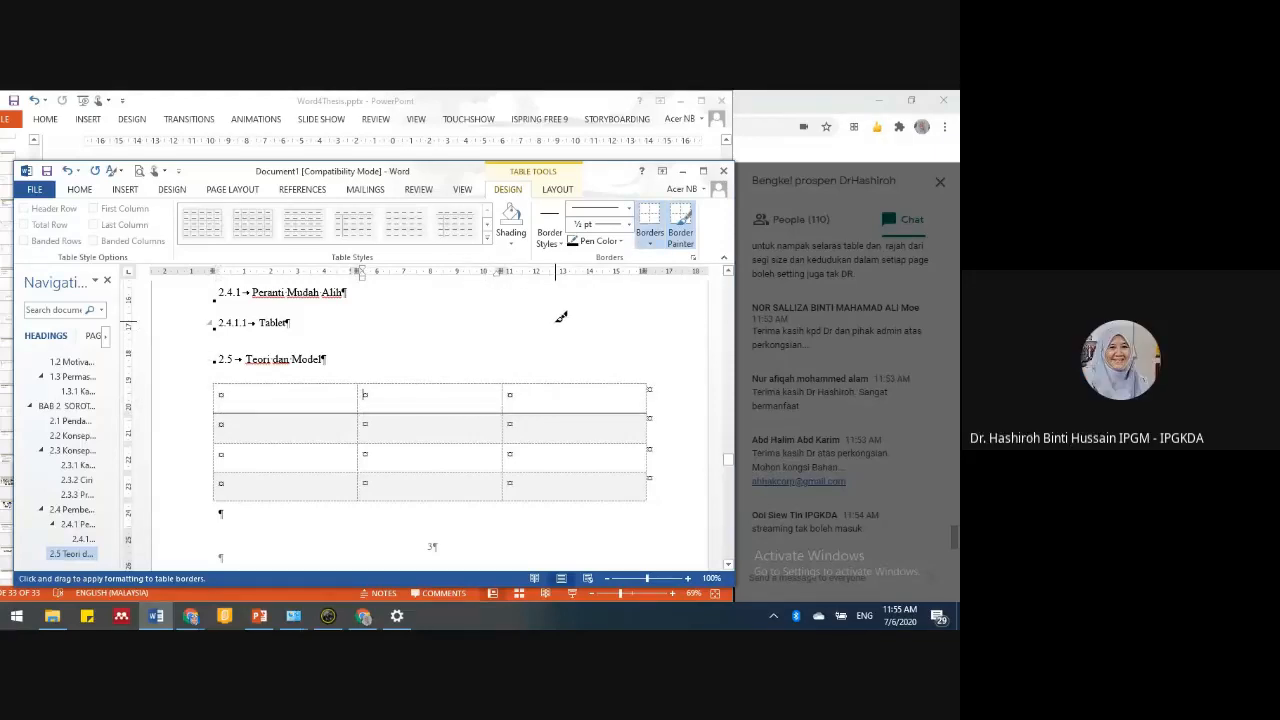
key("Escape")
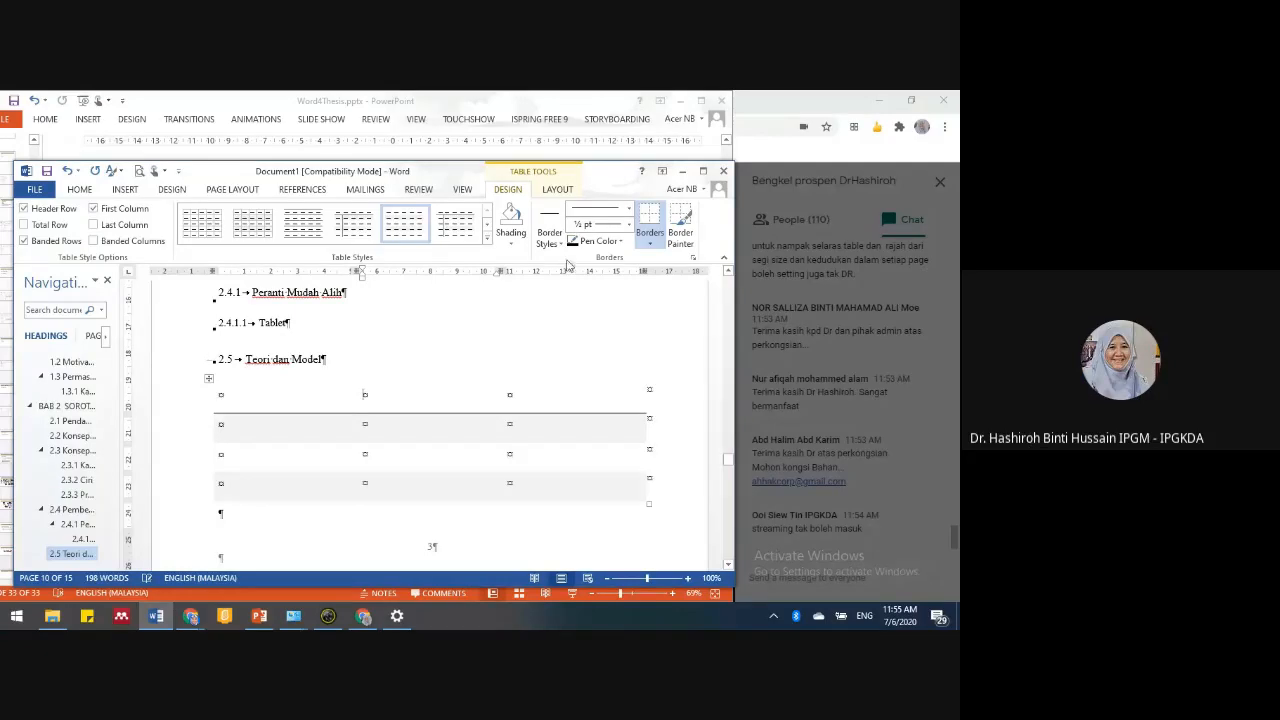
- Review the formatted table and the BAB 2 headings above it, and return to the PENDAFTARAN KURSUS- QR CODE slide in PowerPoint
mouse_move(356, 380)
scroll(357, 370, "down", 5)
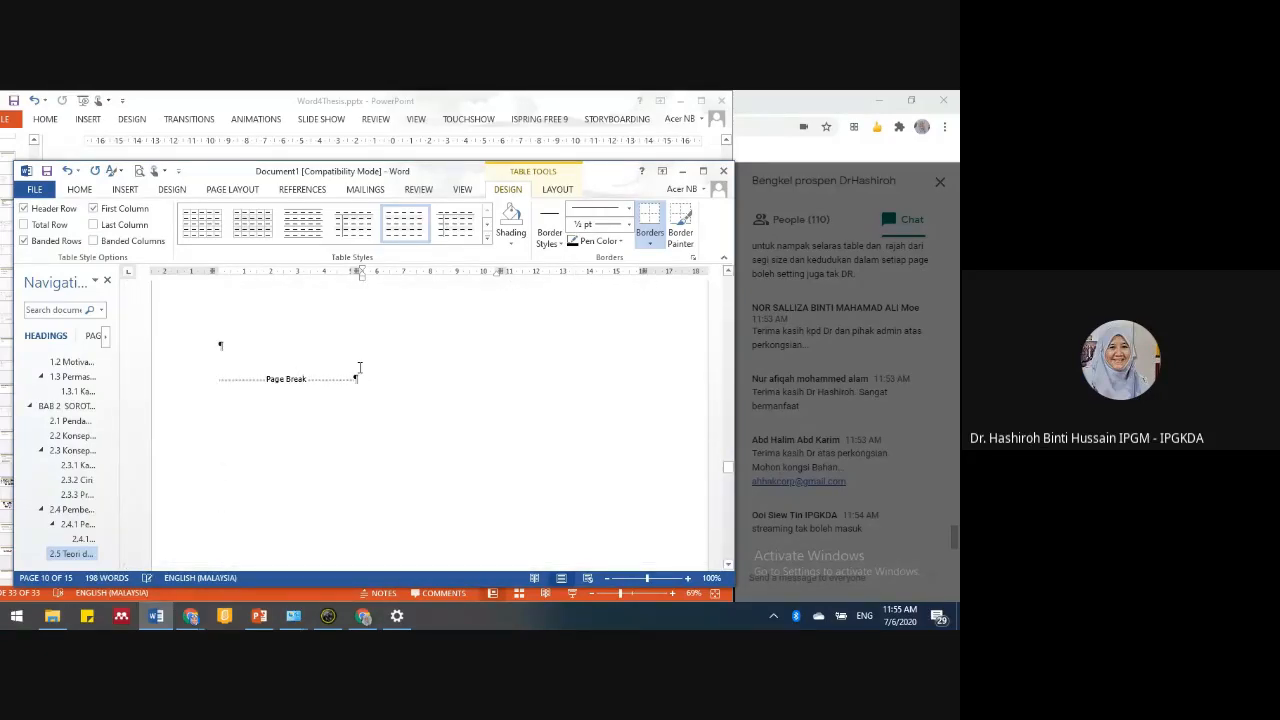
scroll(359, 368, "up", 3)
scroll(359, 366, "up", 15)
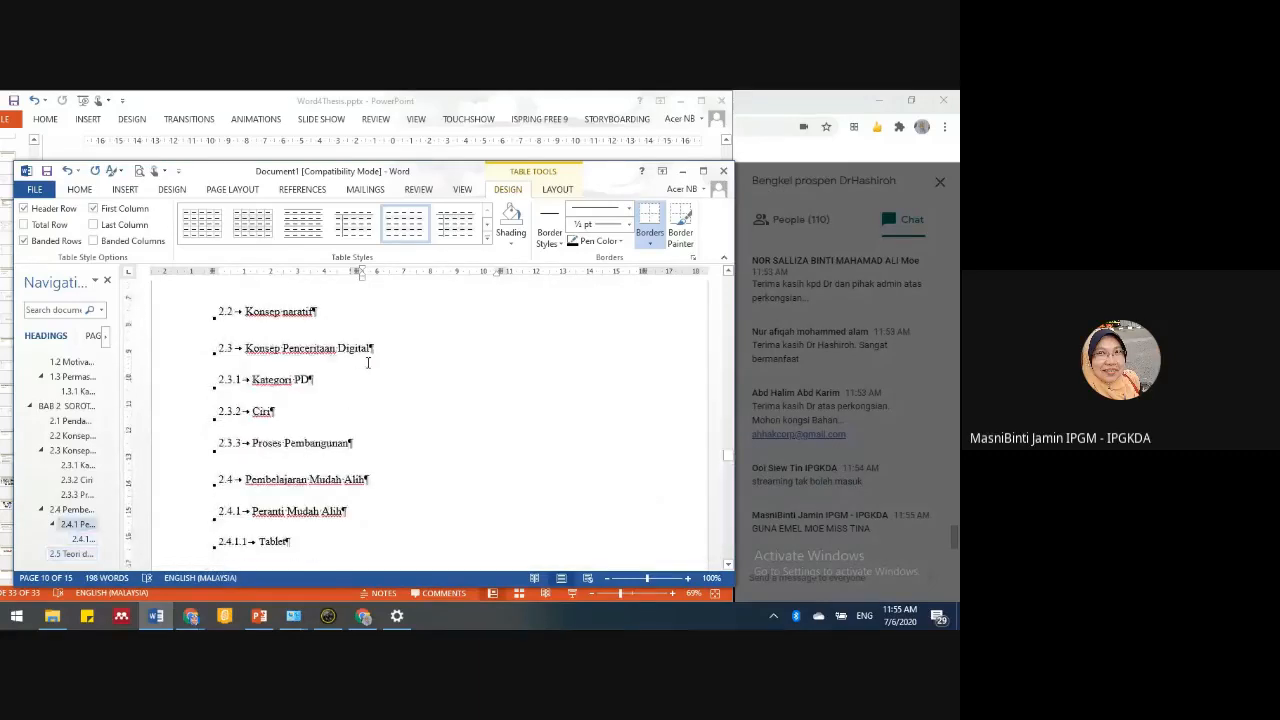
scroll(369, 363, "down", 5)
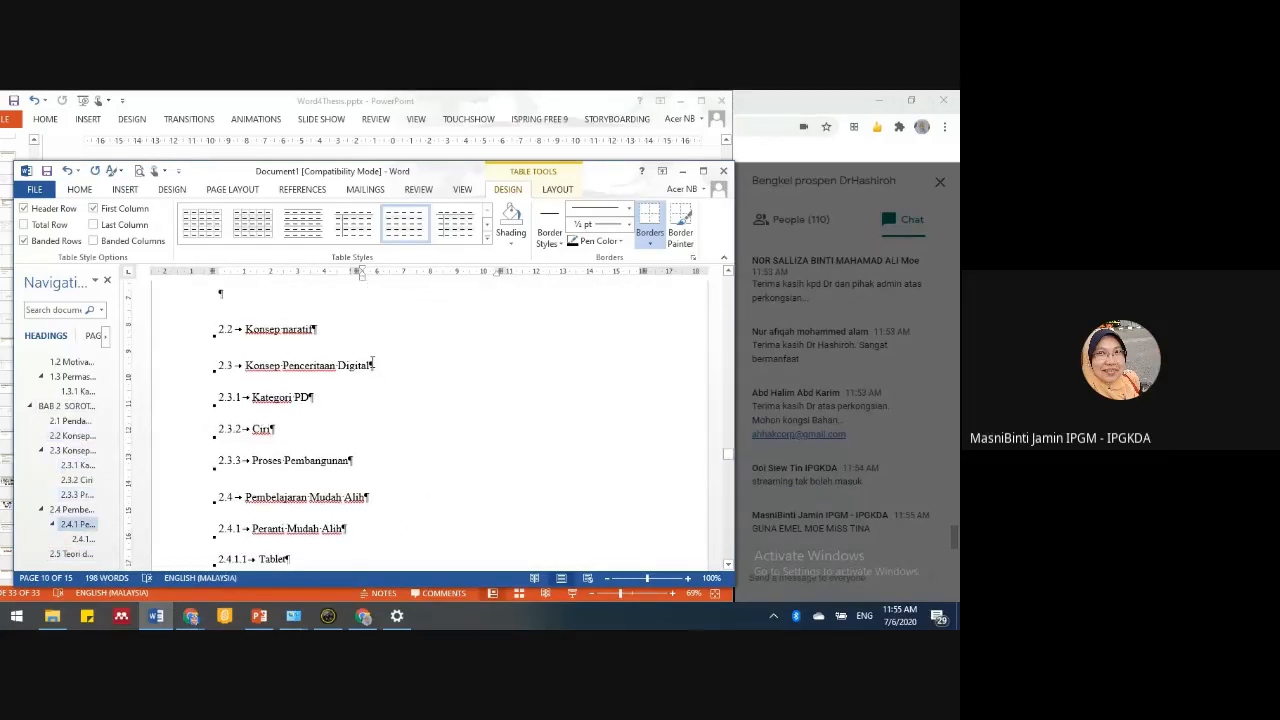
scroll(372, 361, "down", 2)
scroll(373, 361, "down", 3)
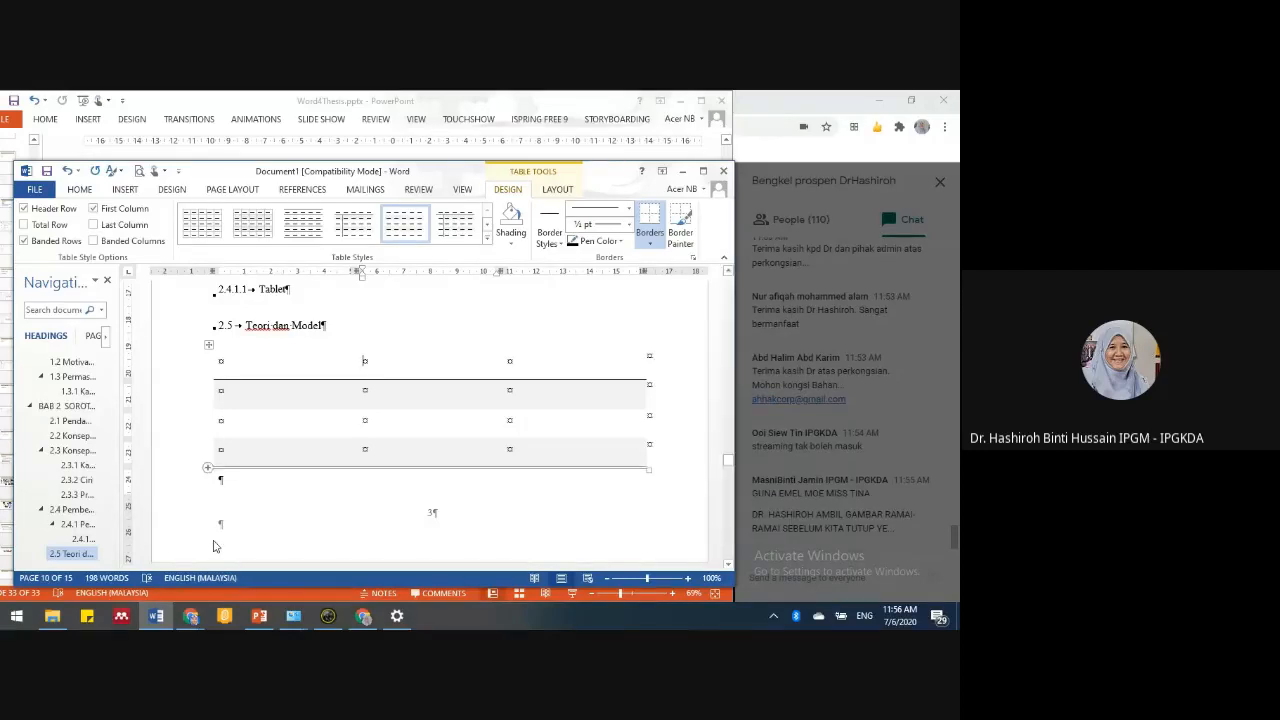
left_click(262, 615)
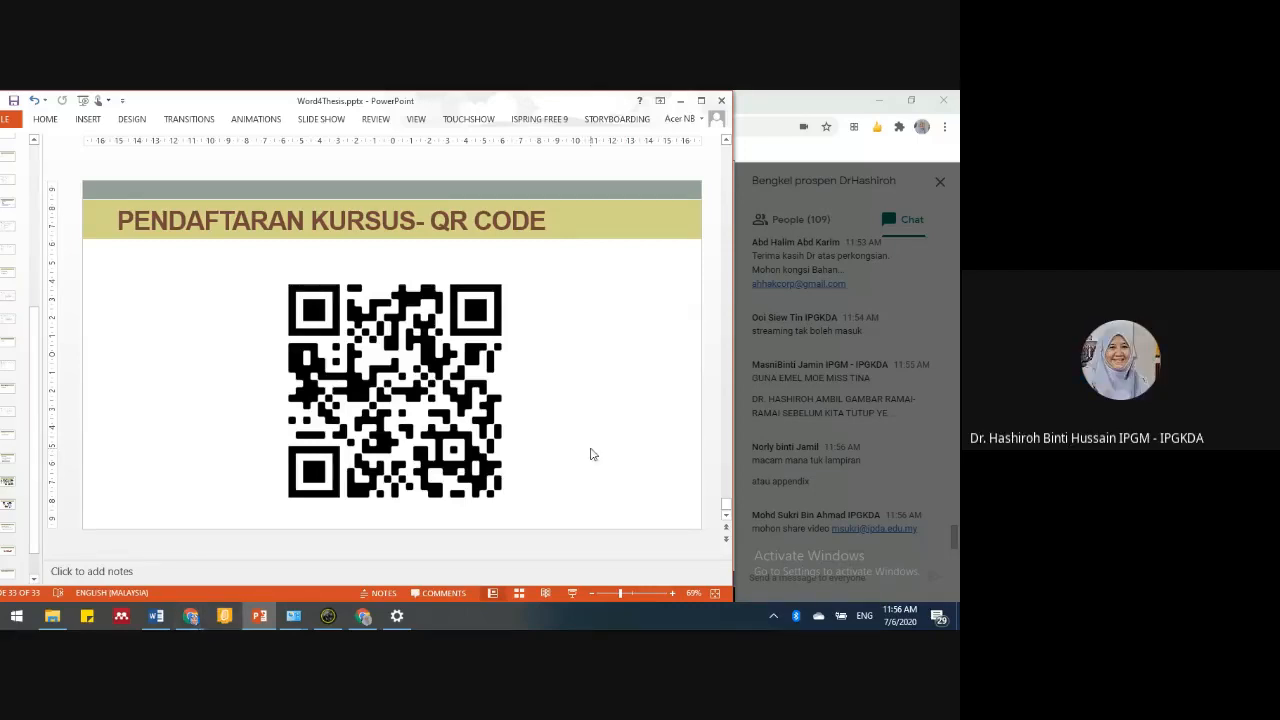
- Switch to Document1 in Word and add blank paragraphs after the last line of the RUJUKAN section until a new page starts
left_click(157, 617)
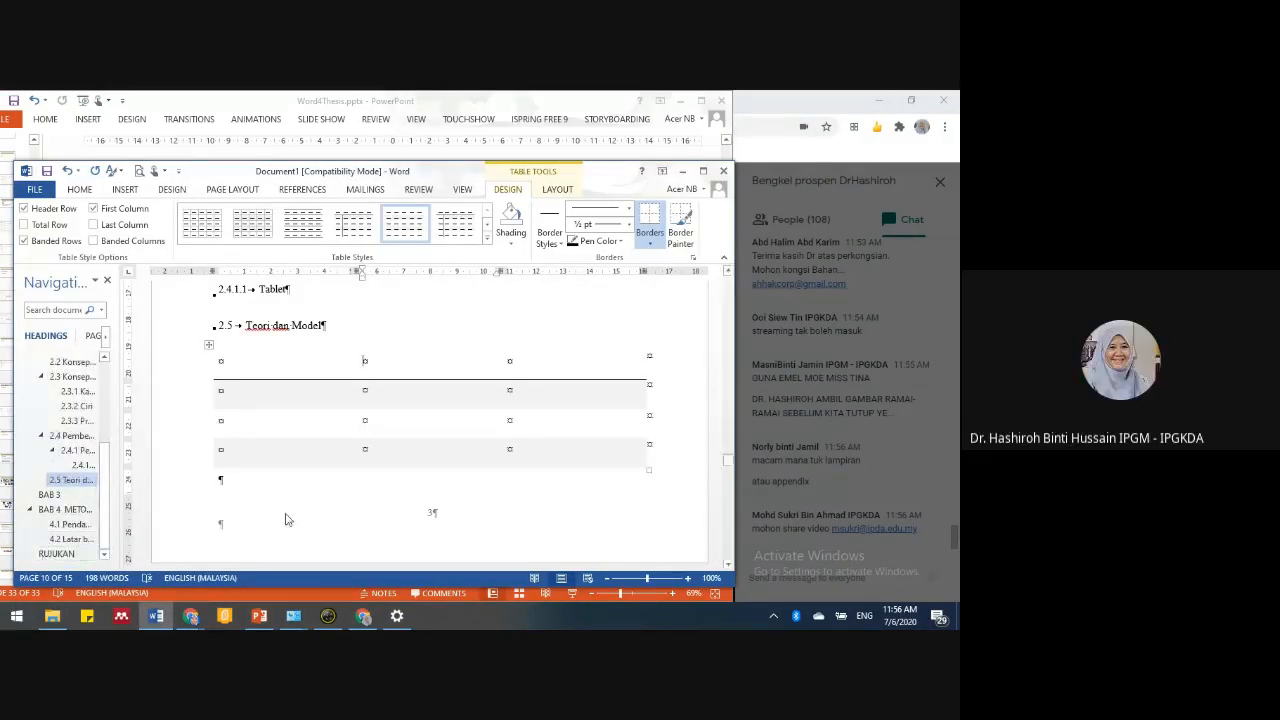
scroll(288, 506, "down", 1)
scroll(288, 506, "down", 2)
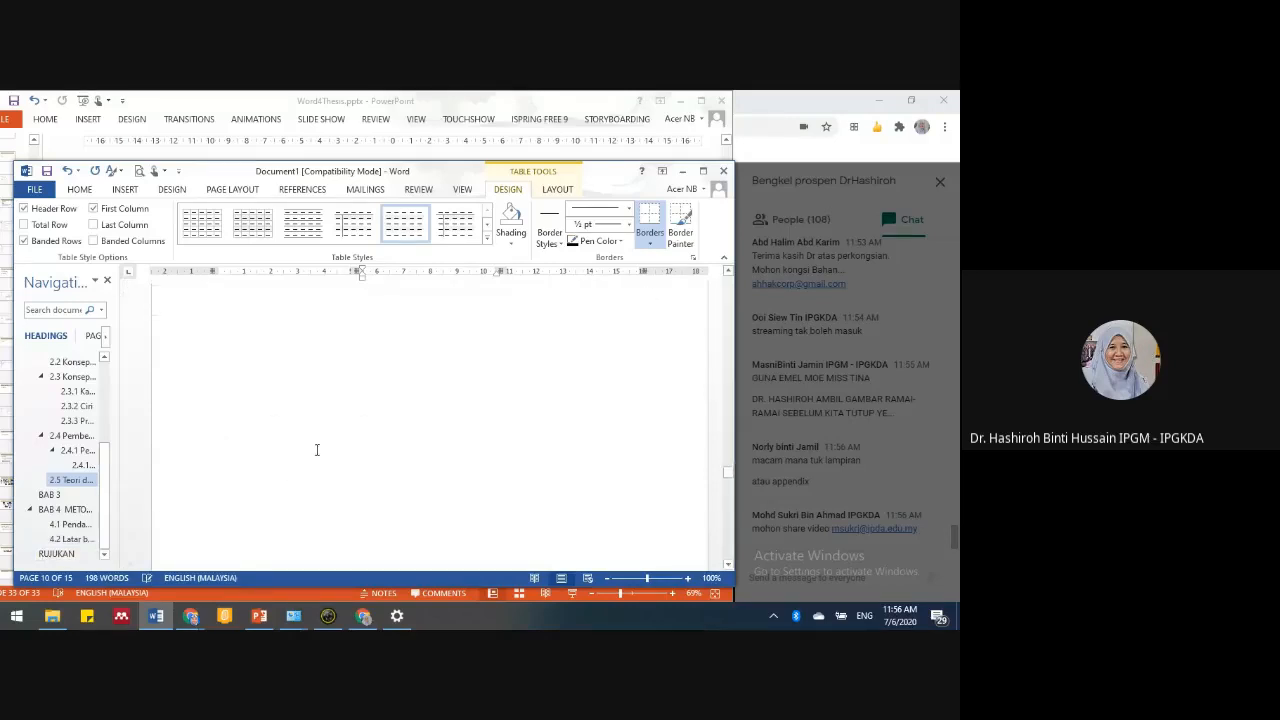
scroll(314, 447, "up", 4)
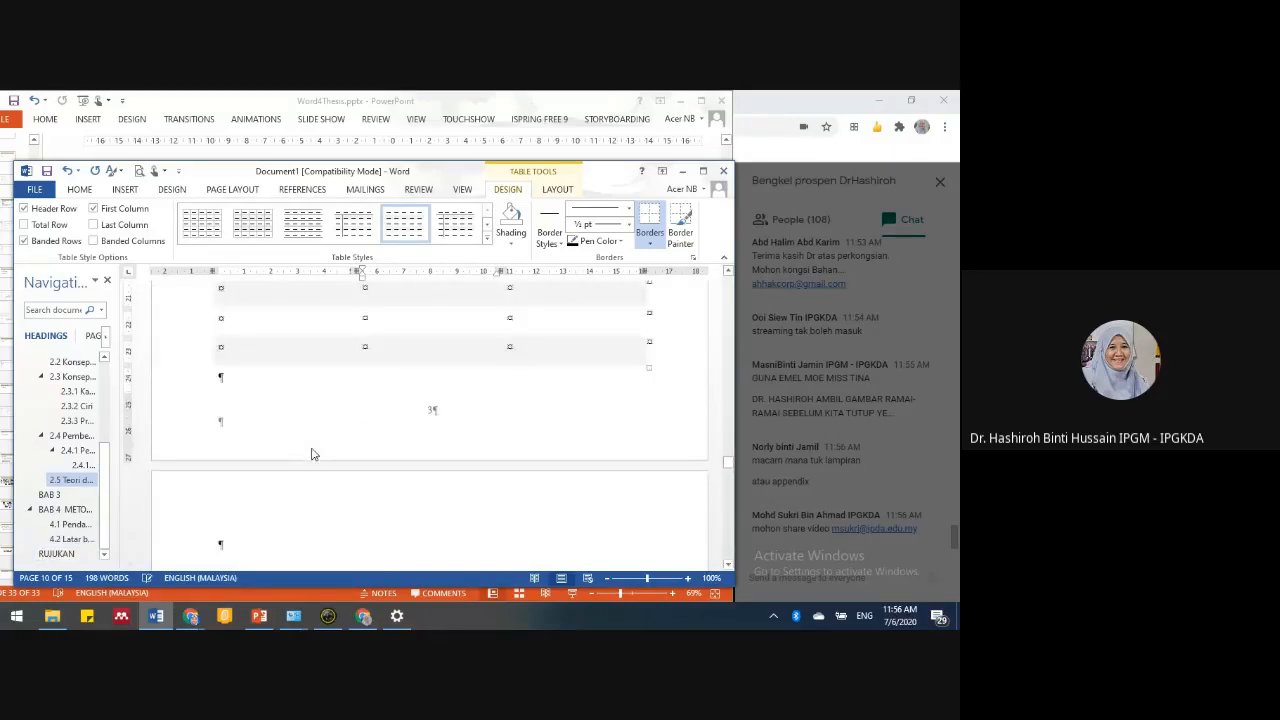
key("ctrl+End")
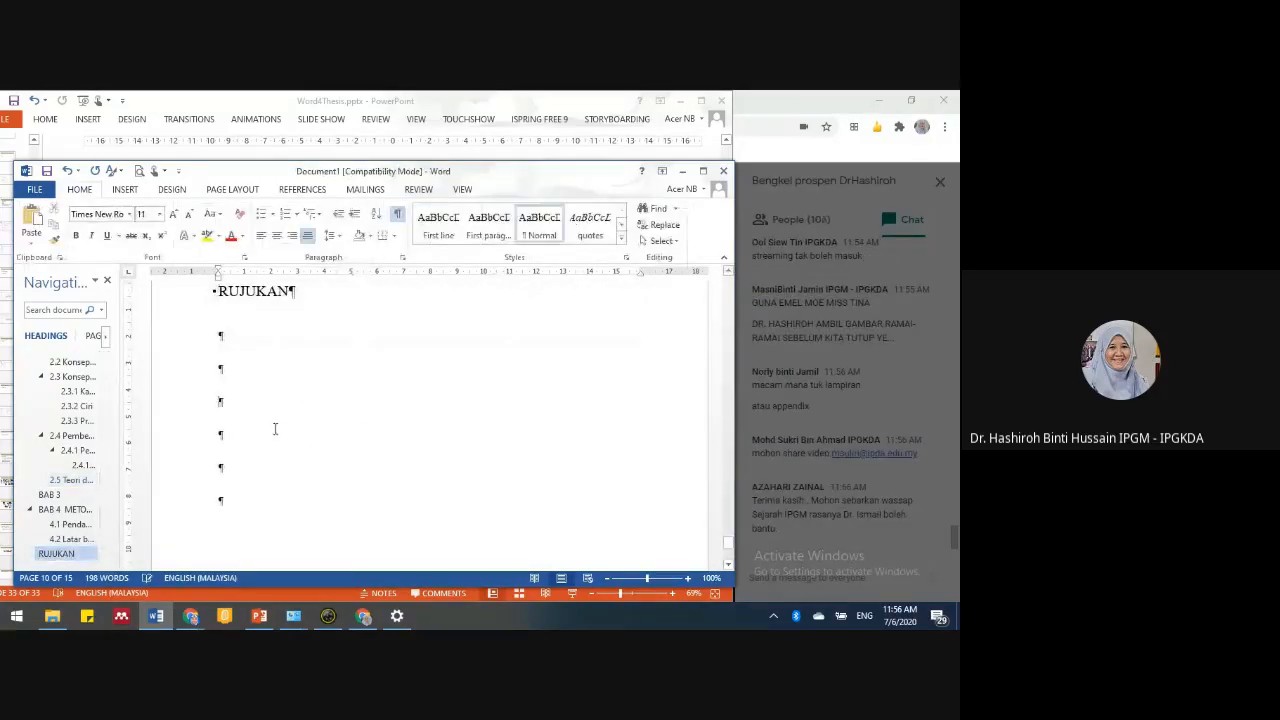
scroll(274, 433, "down", 1)
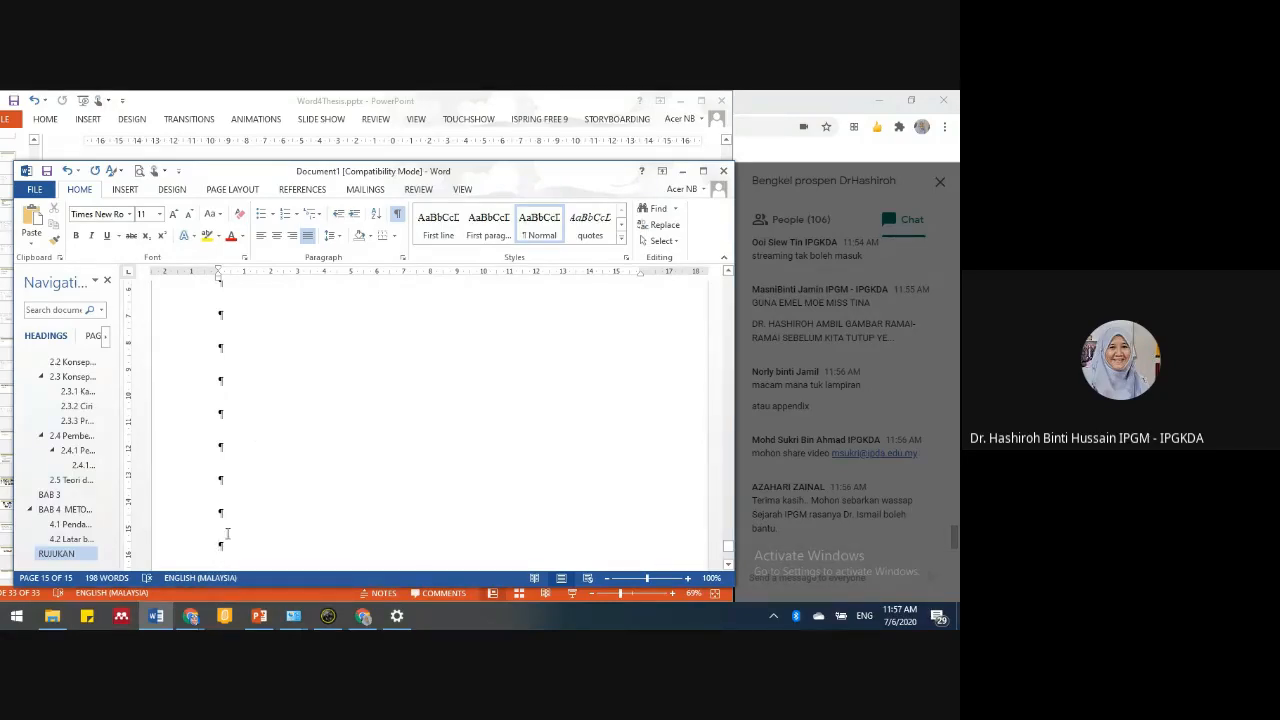
scroll(247, 504, "down", 1)
scroll(248, 501, "down", 2)
scroll(249, 490, "down", 2)
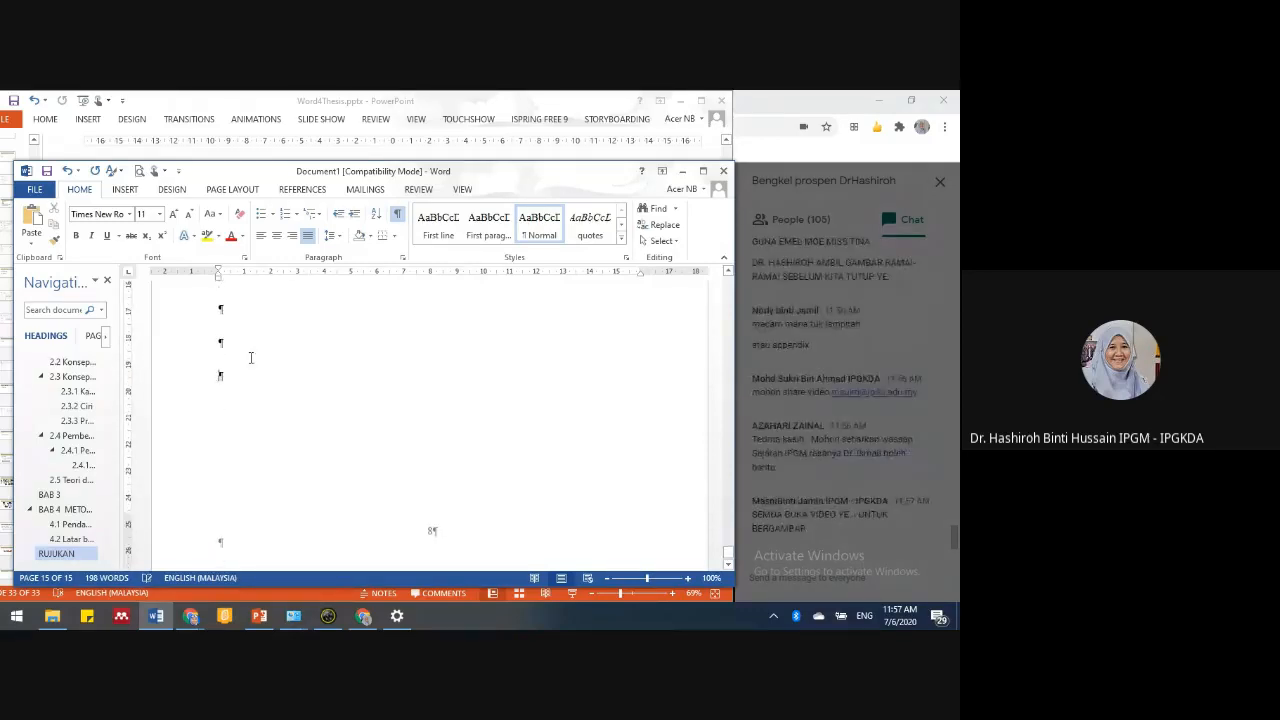
left_click(232, 189)
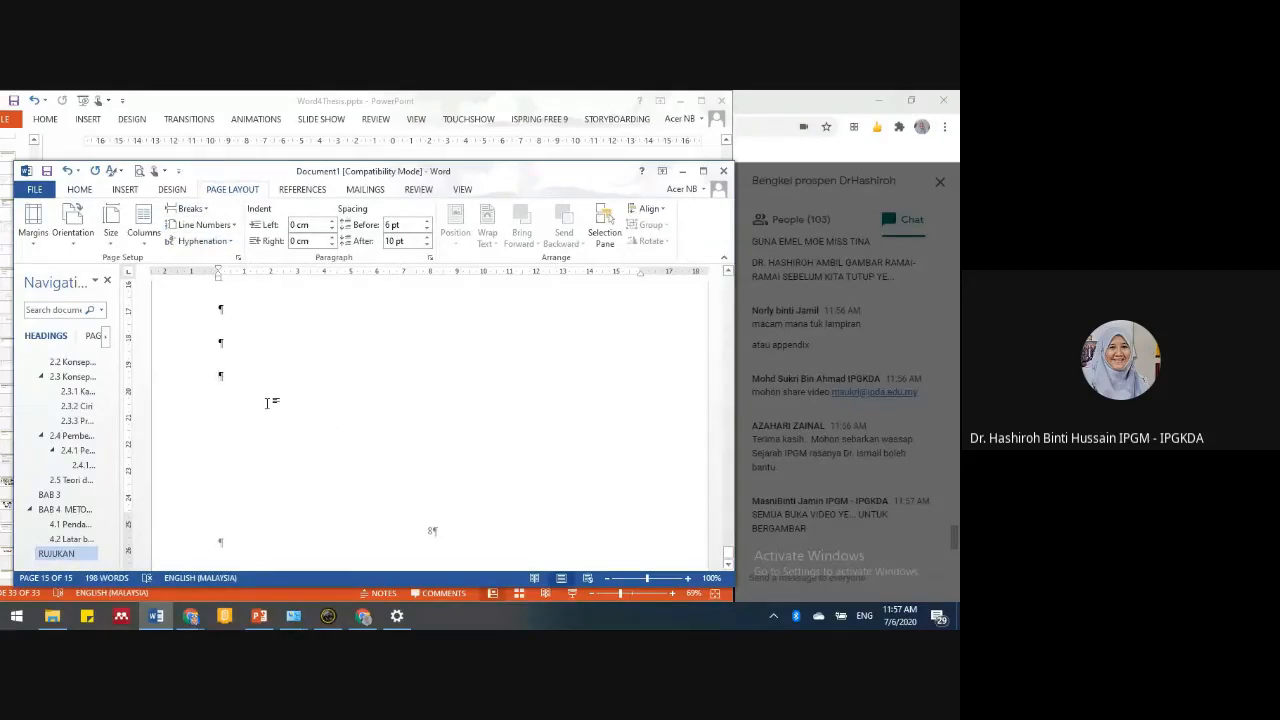
key("Return")
key("Return")
key("Return")
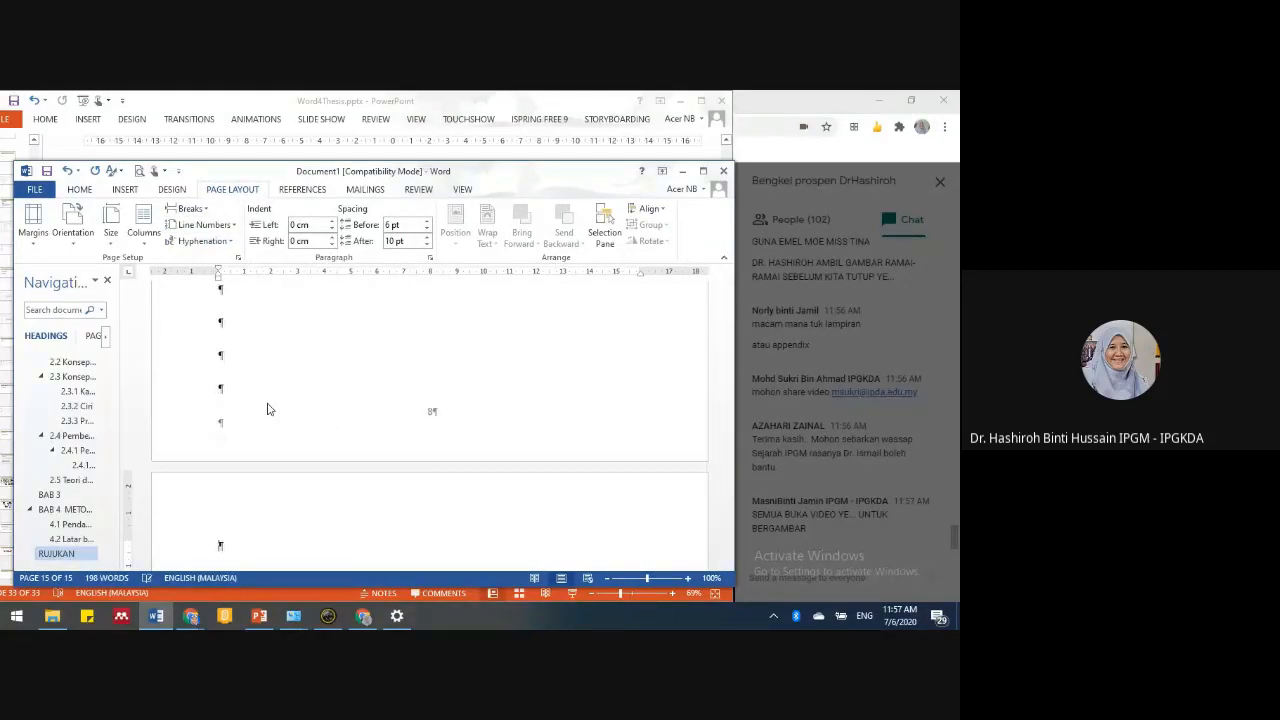
- Enter the title LAMPIRAN on the new page that follows the RUJUKAN section
left_click(191, 208)
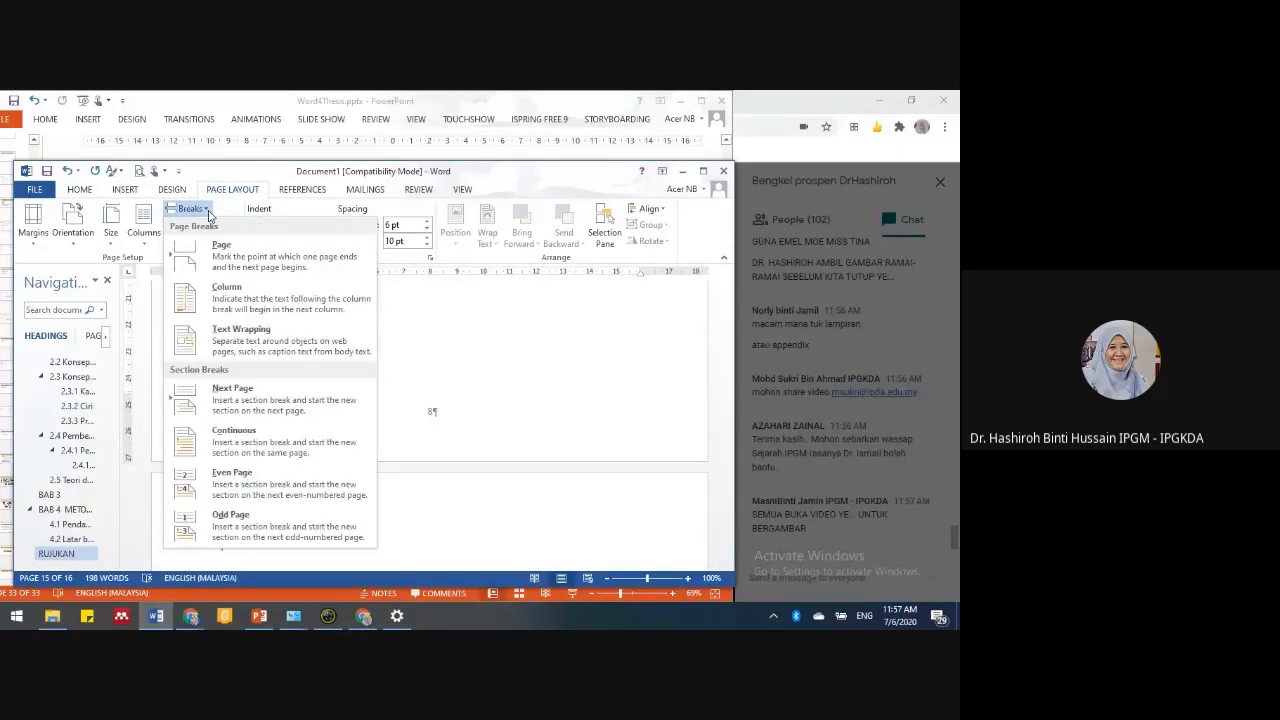
left_click(231, 546)
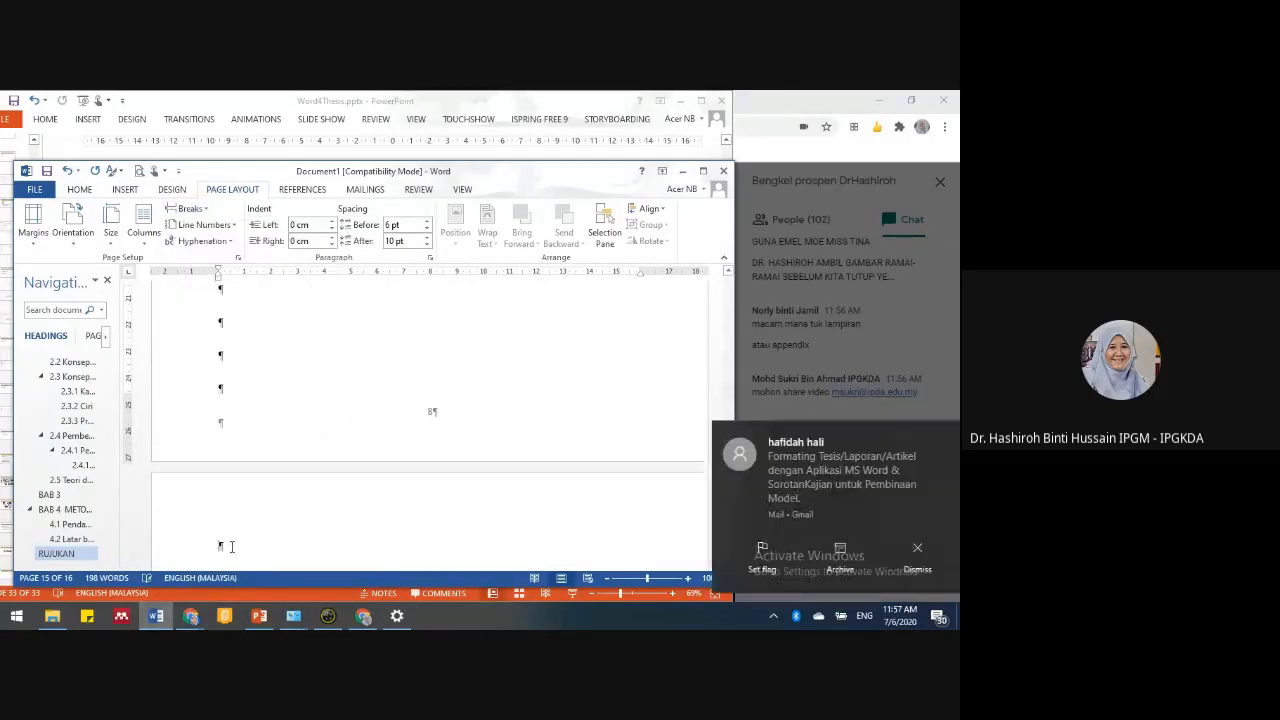
type("LAMPIRAN")
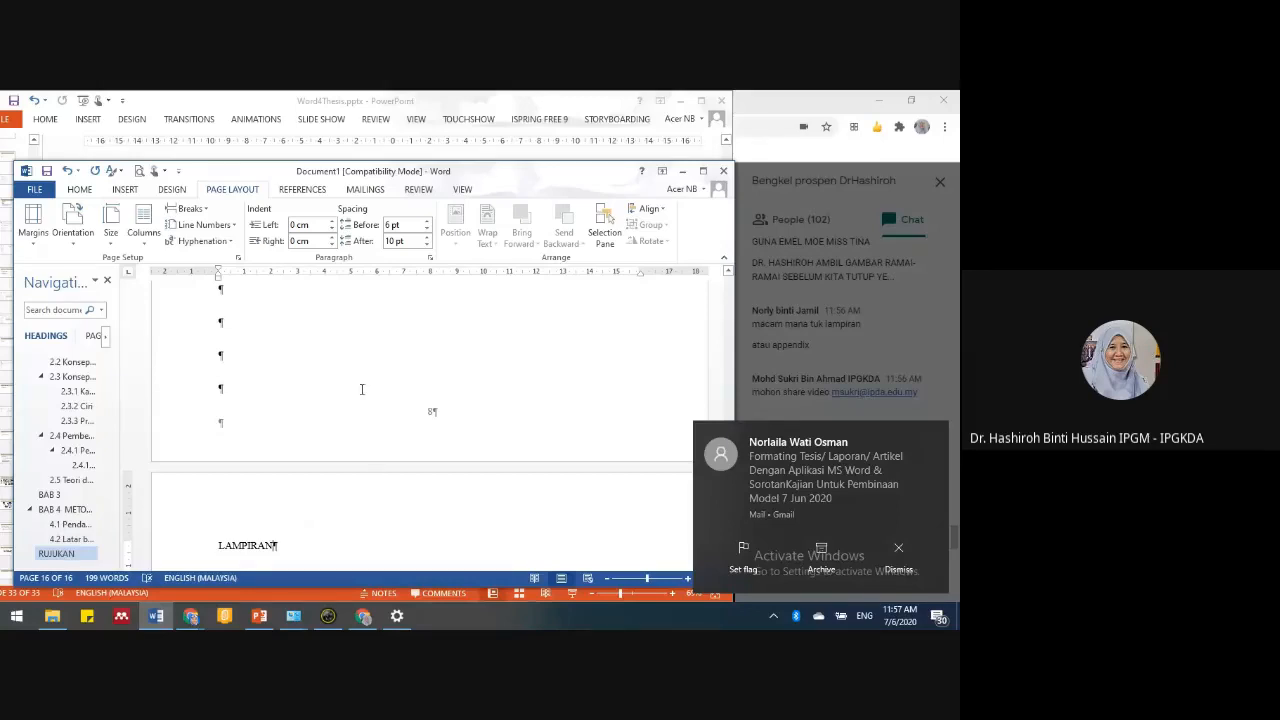
- Insert a next-page section break between RUJUKAN and LAMPIRAN, and delete the blank paragraphs above the LAMPIRAN title
left_click(258, 355)
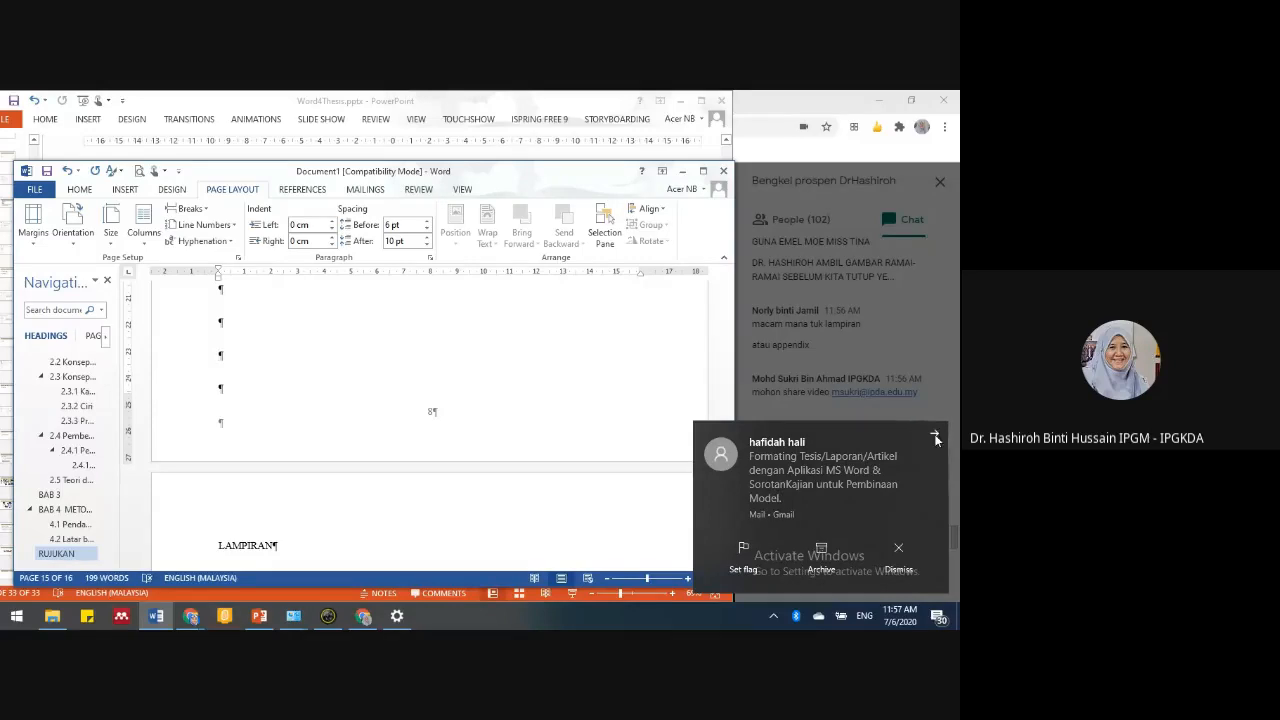
left_click(936, 439)
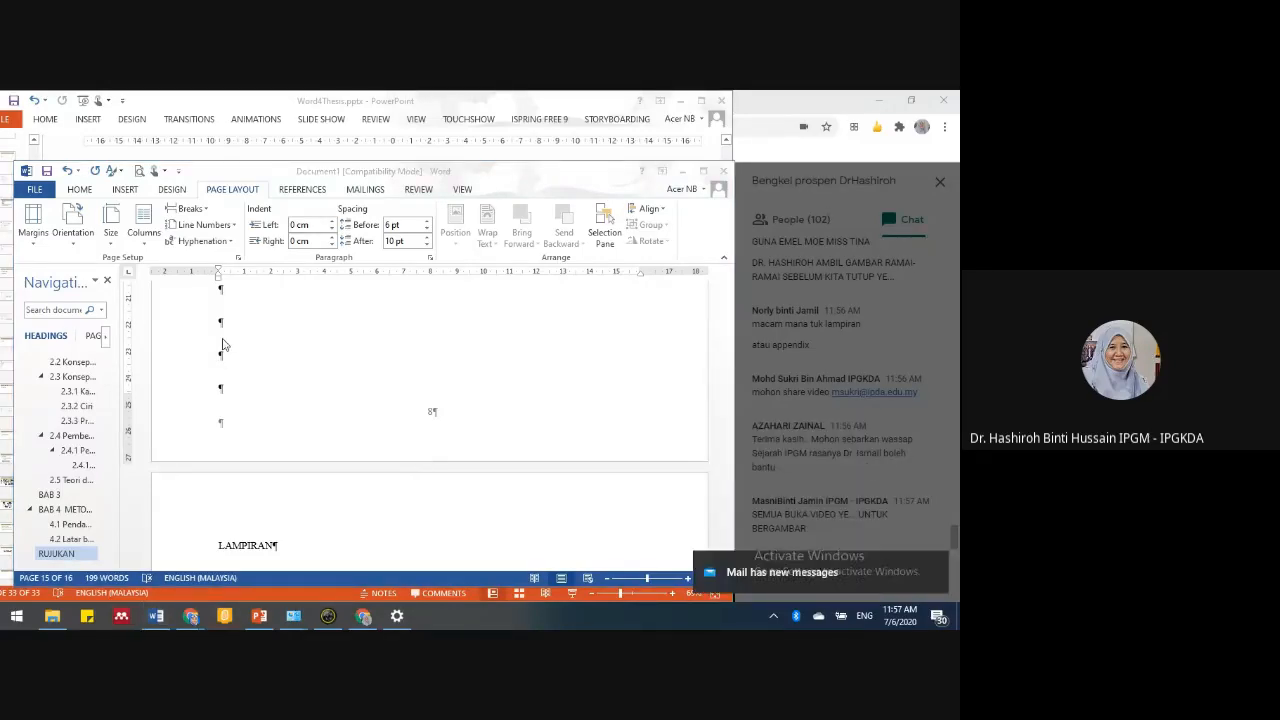
left_click(228, 385)
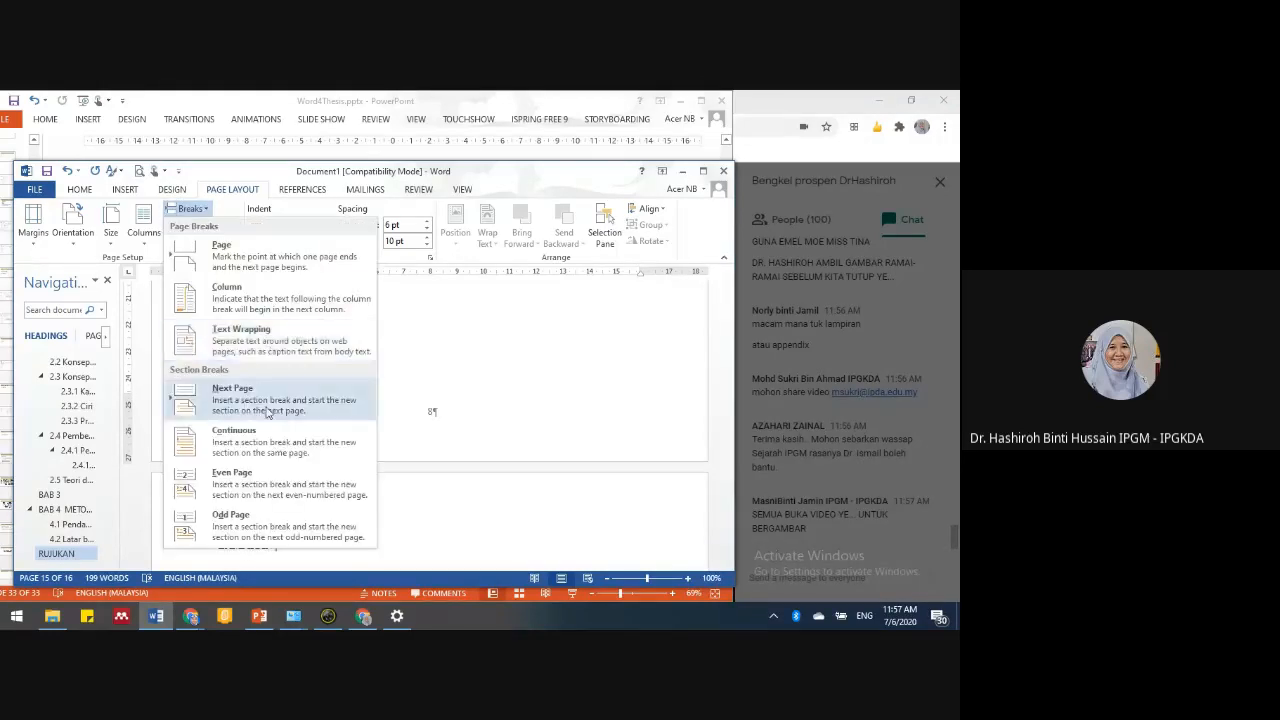
left_click(268, 410)
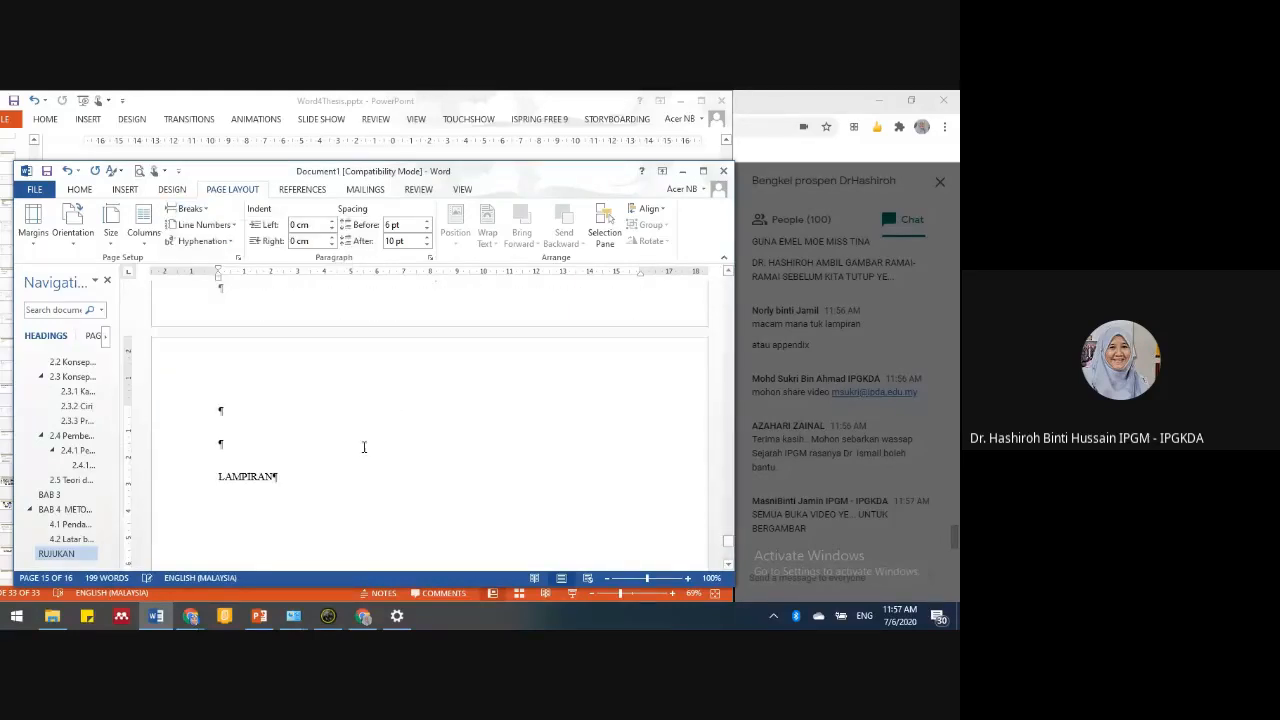
key("Delete")
key("Delete")
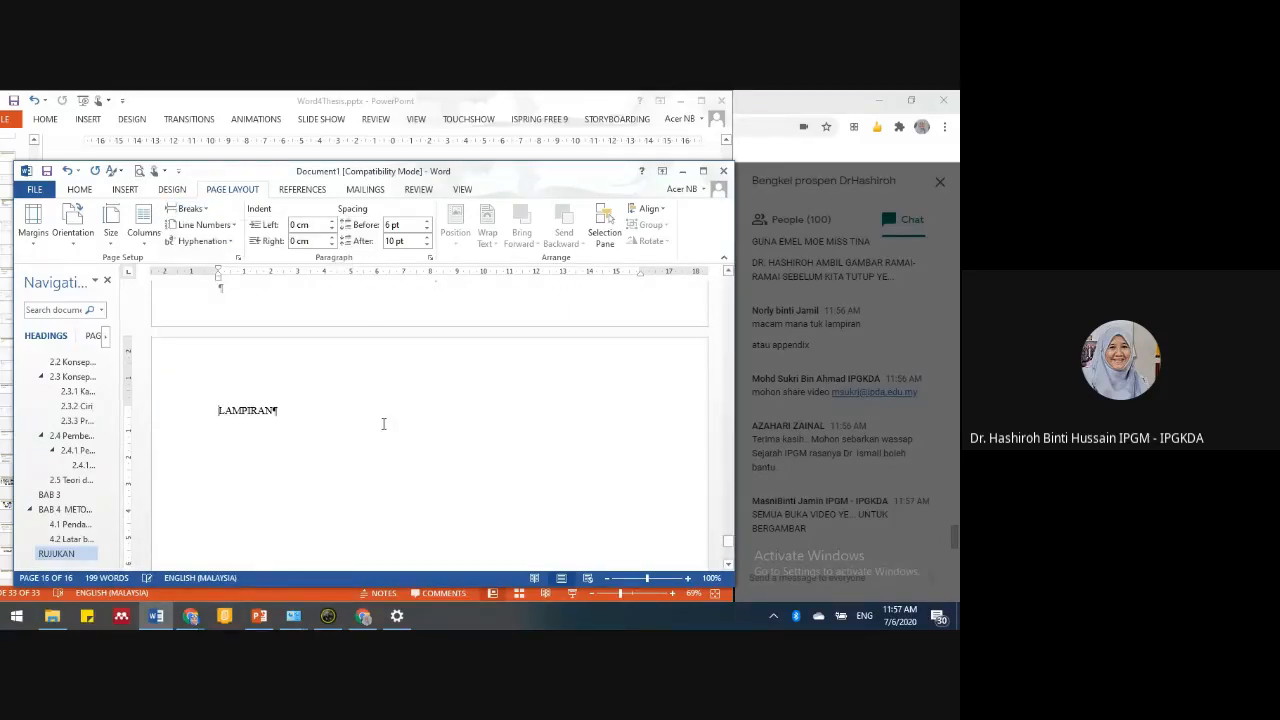
- Add three blank paragraphs below the LAMPIRAN title
scroll(408, 471, "down", 1)
left_click(287, 341)
key("Return")
key("Return")
key("Return")
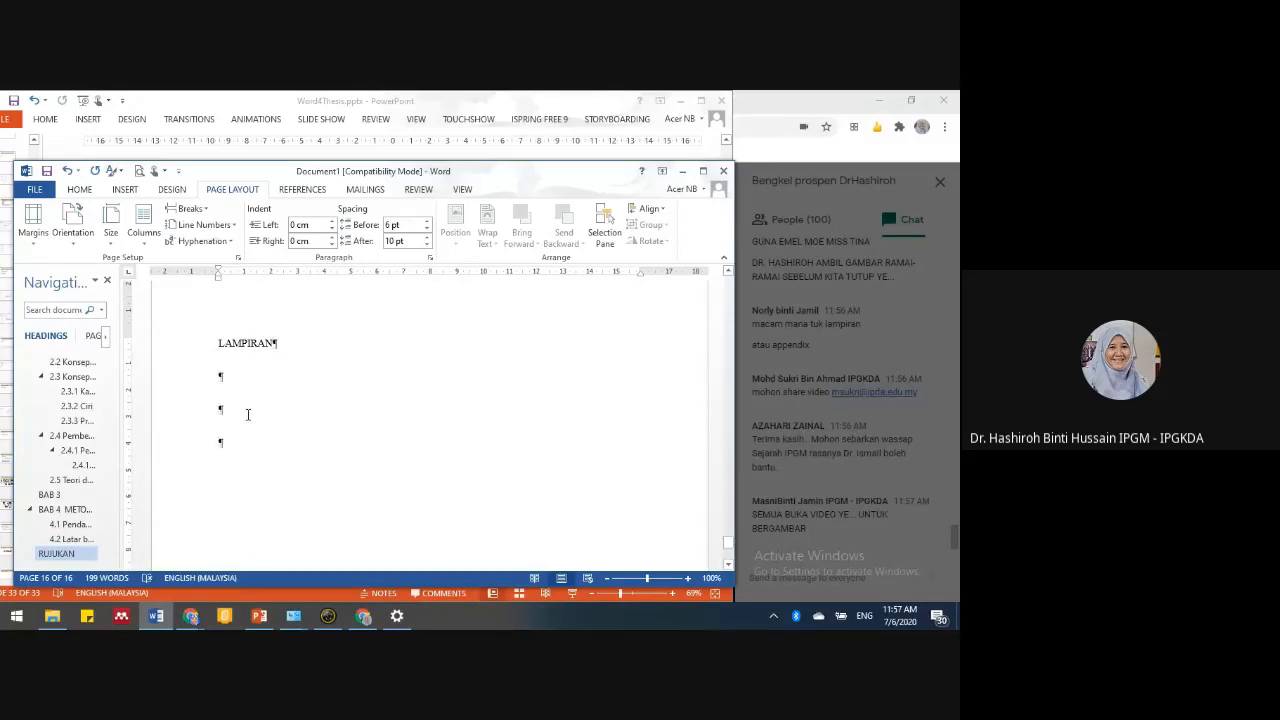
- Open the footer of the LAMPIRAN section for editing, delete its page number and close the footer
scroll(268, 420, "down", 5)
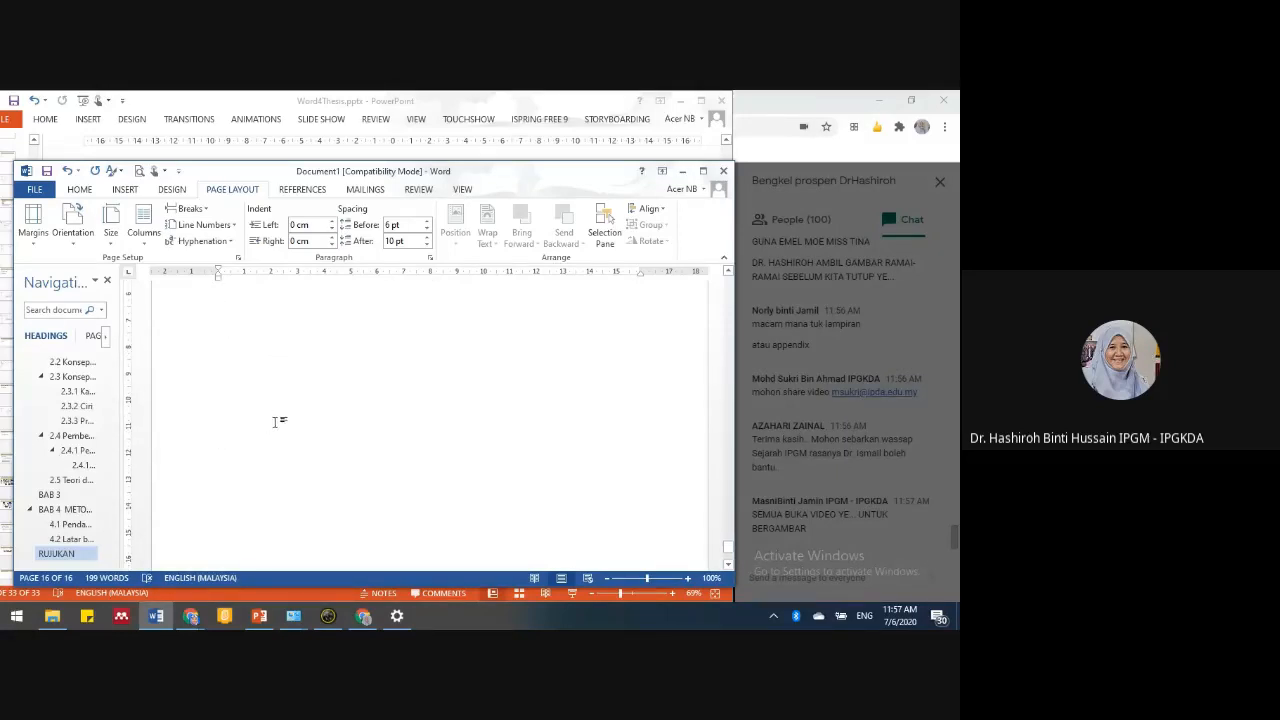
scroll(286, 410, "down", 2)
scroll(290, 410, "up", 2)
scroll(290, 405, "up", 5)
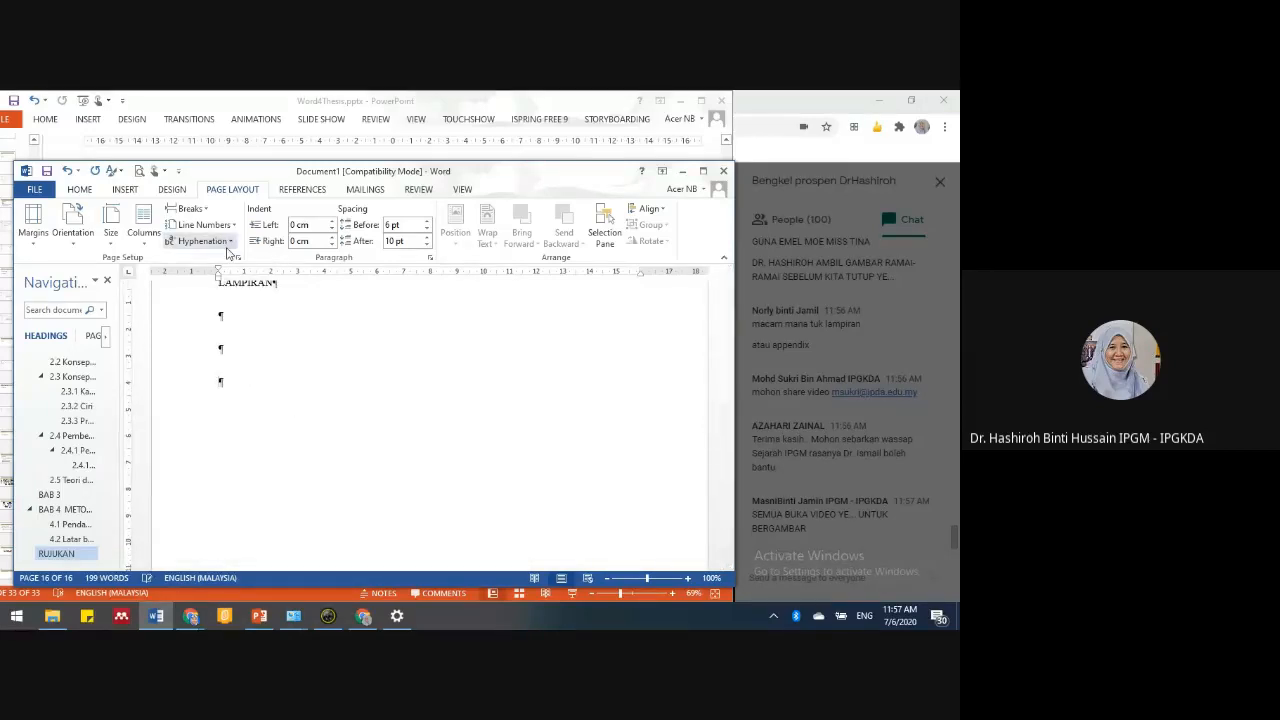
left_click(126, 190)
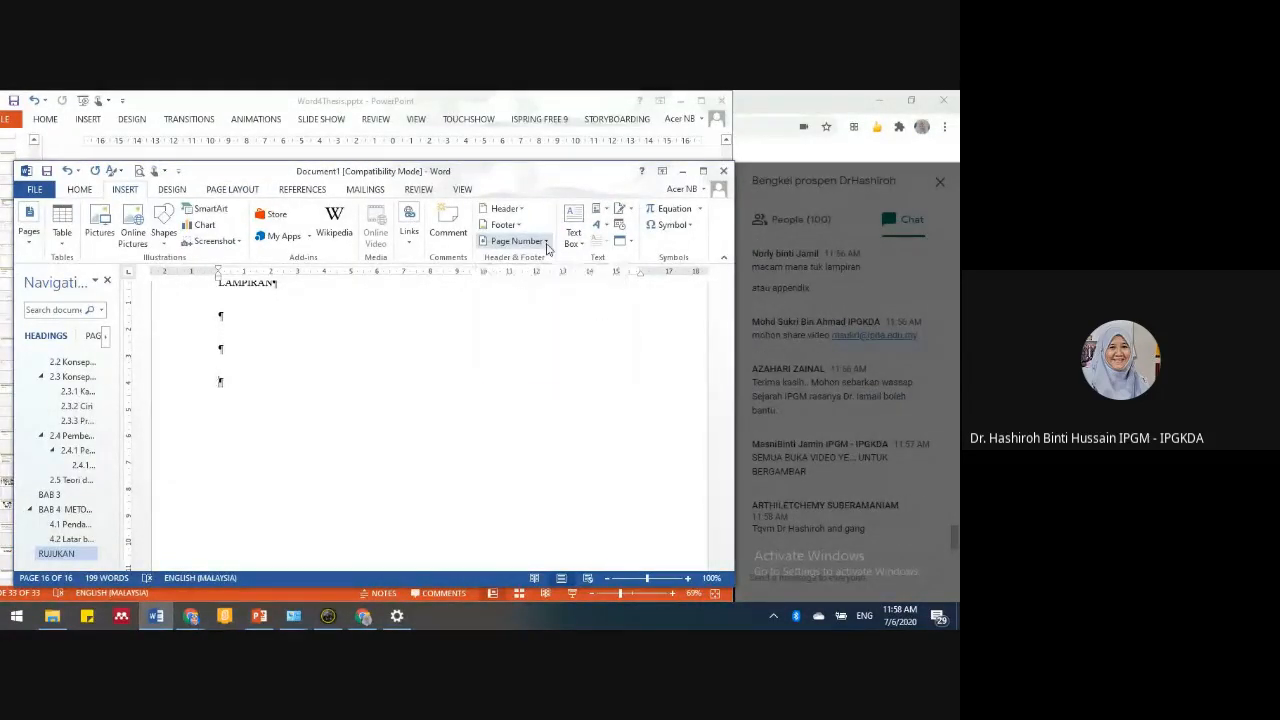
left_click(547, 243)
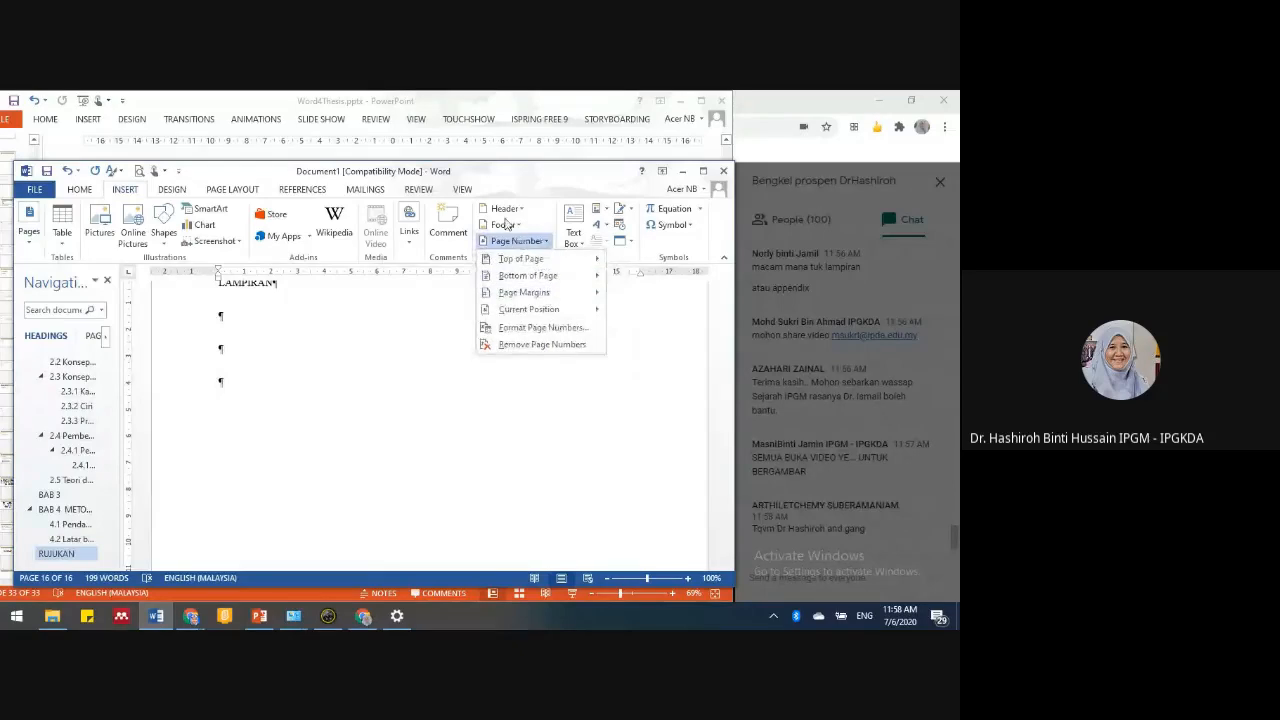
left_click(510, 226)
left_click(511, 229)
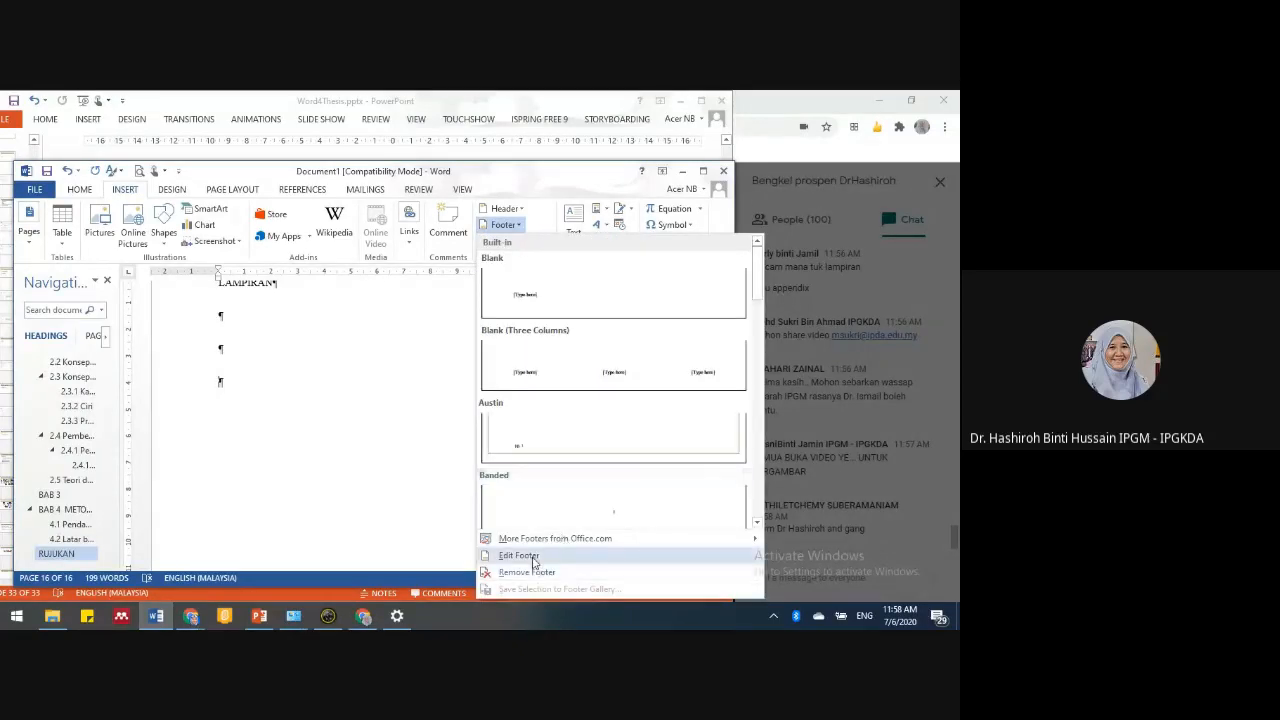
left_click(549, 555)
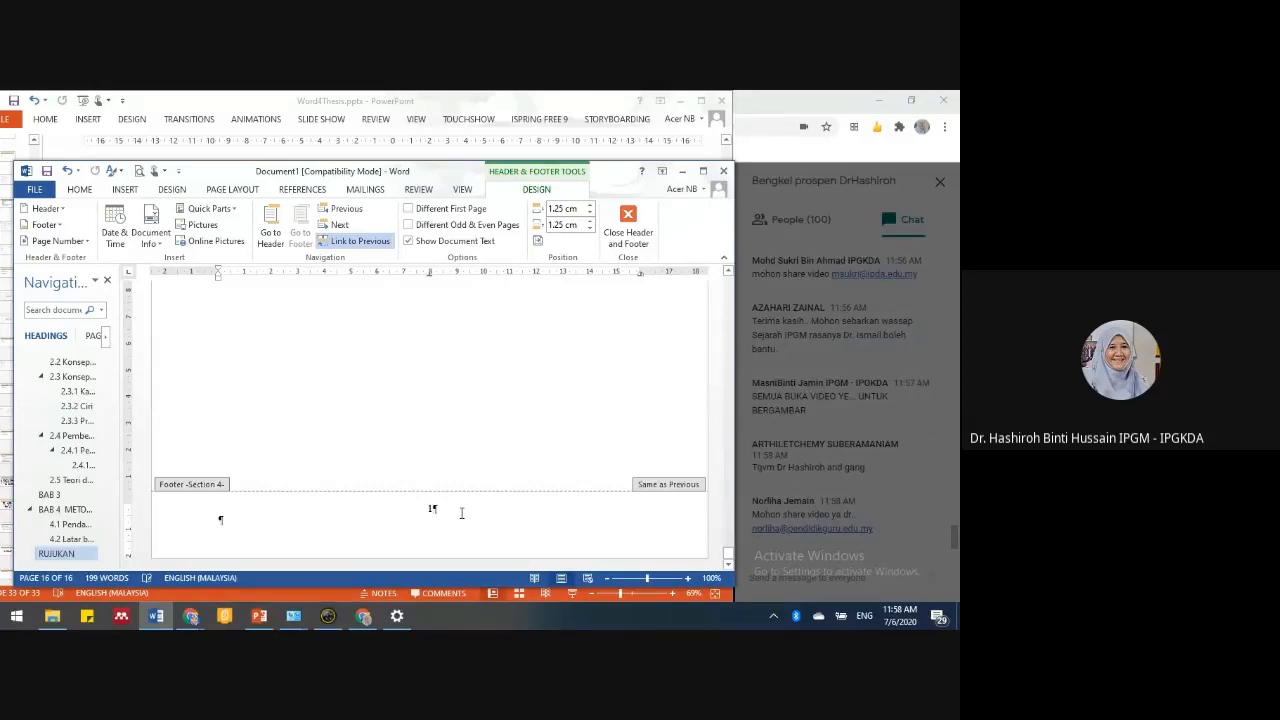
left_click(461, 513)
key("BackSpace")
key("BackSpace")
left_click(627, 230)
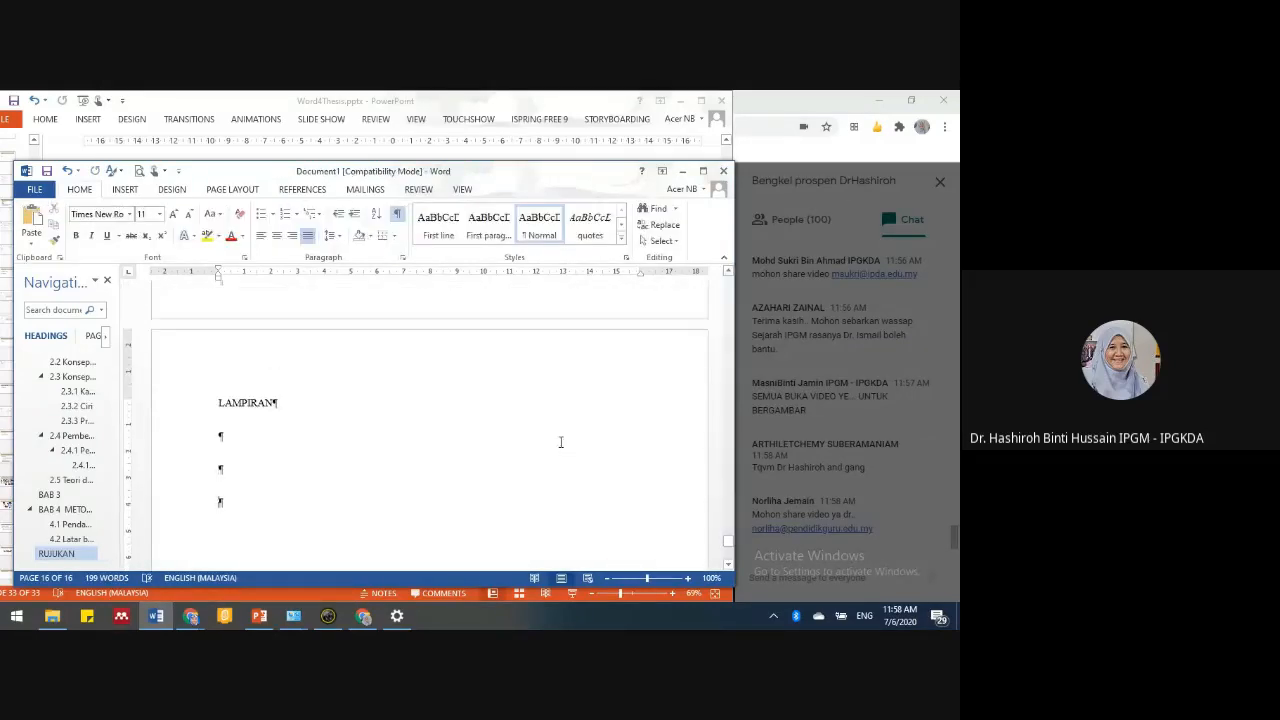
- Check the footers of the pages before LAMPIRAN and undo the deletion of the page number
scroll(560, 442, "up", 5)
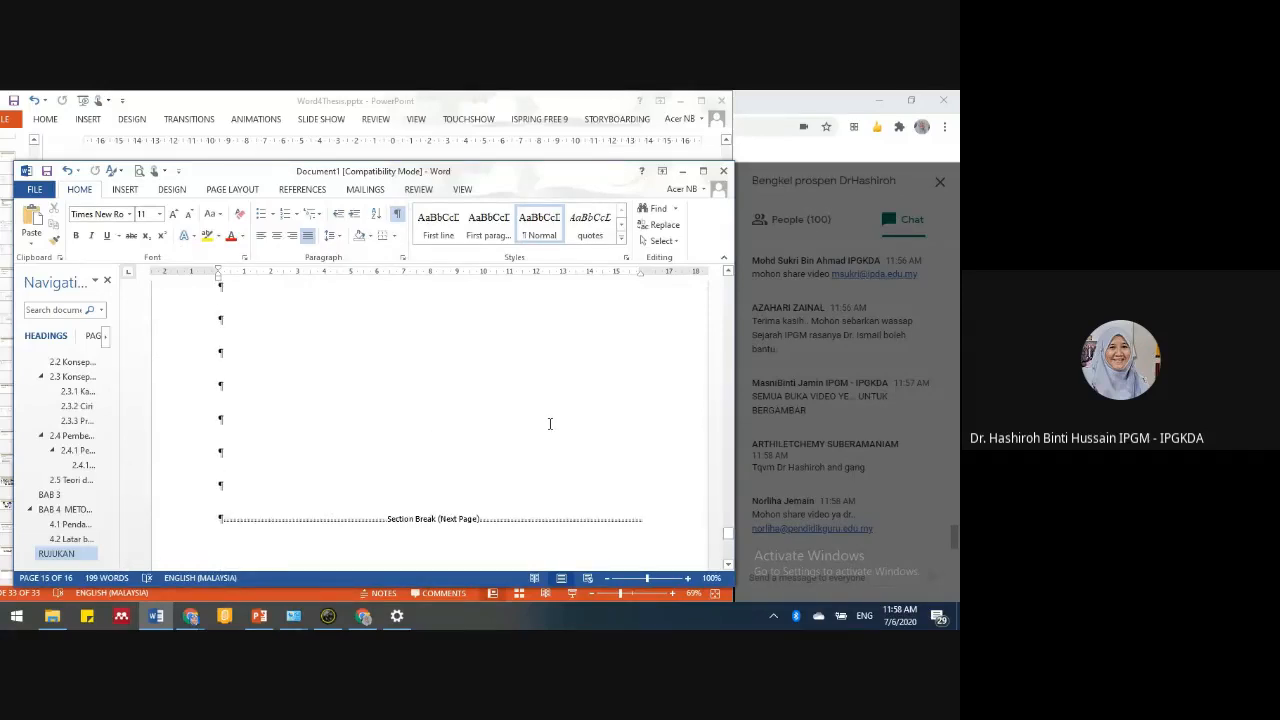
scroll(549, 420, "down", 3)
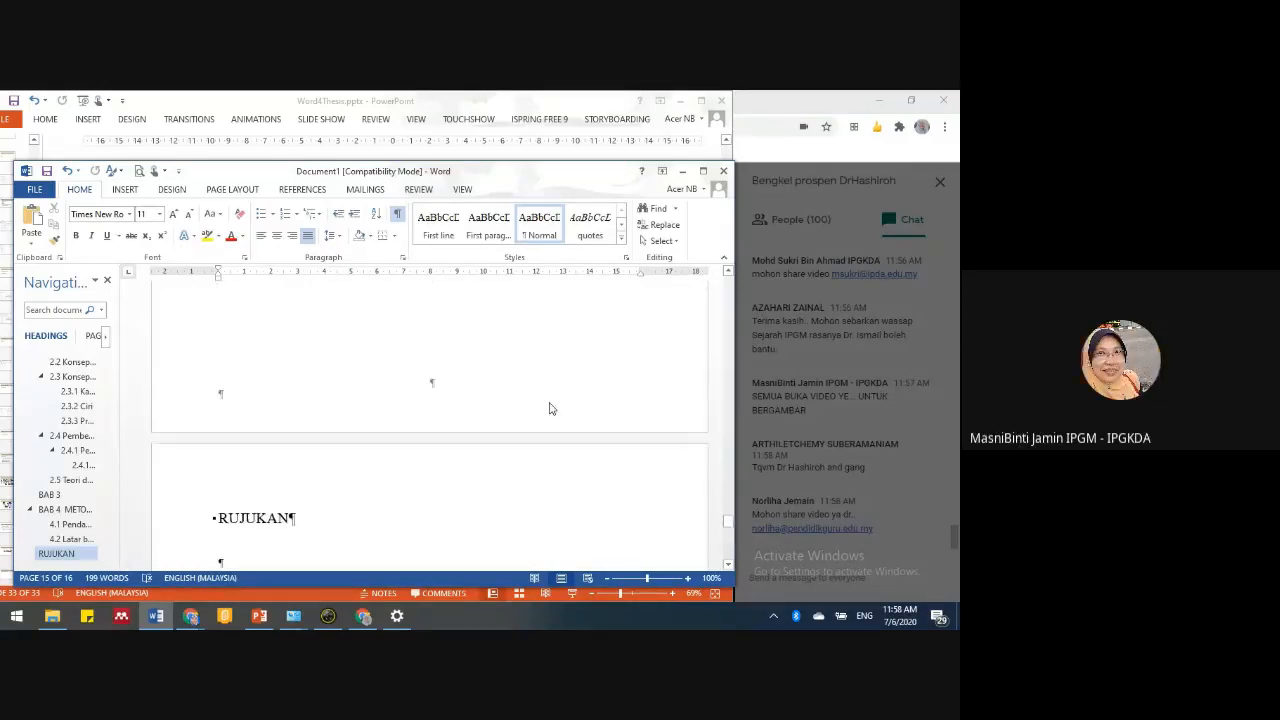
scroll(549, 408, "down", 1)
scroll(529, 537, "up", 4)
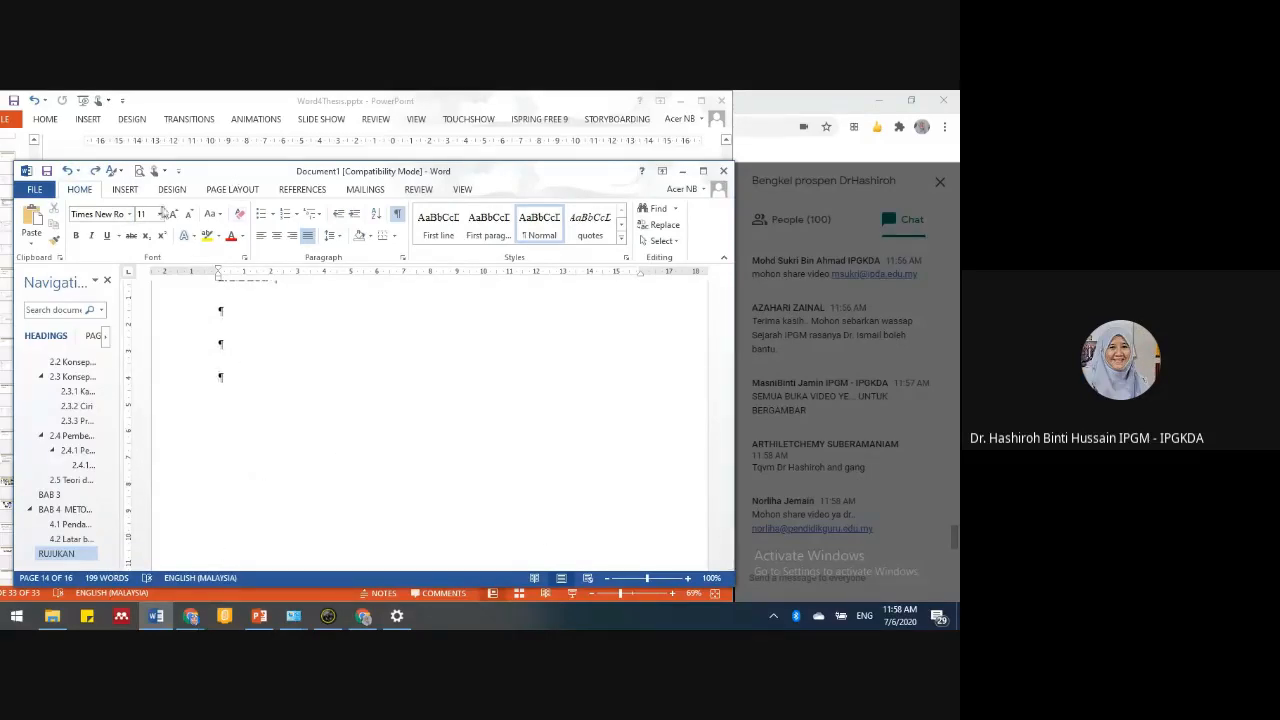
left_click(125, 189)
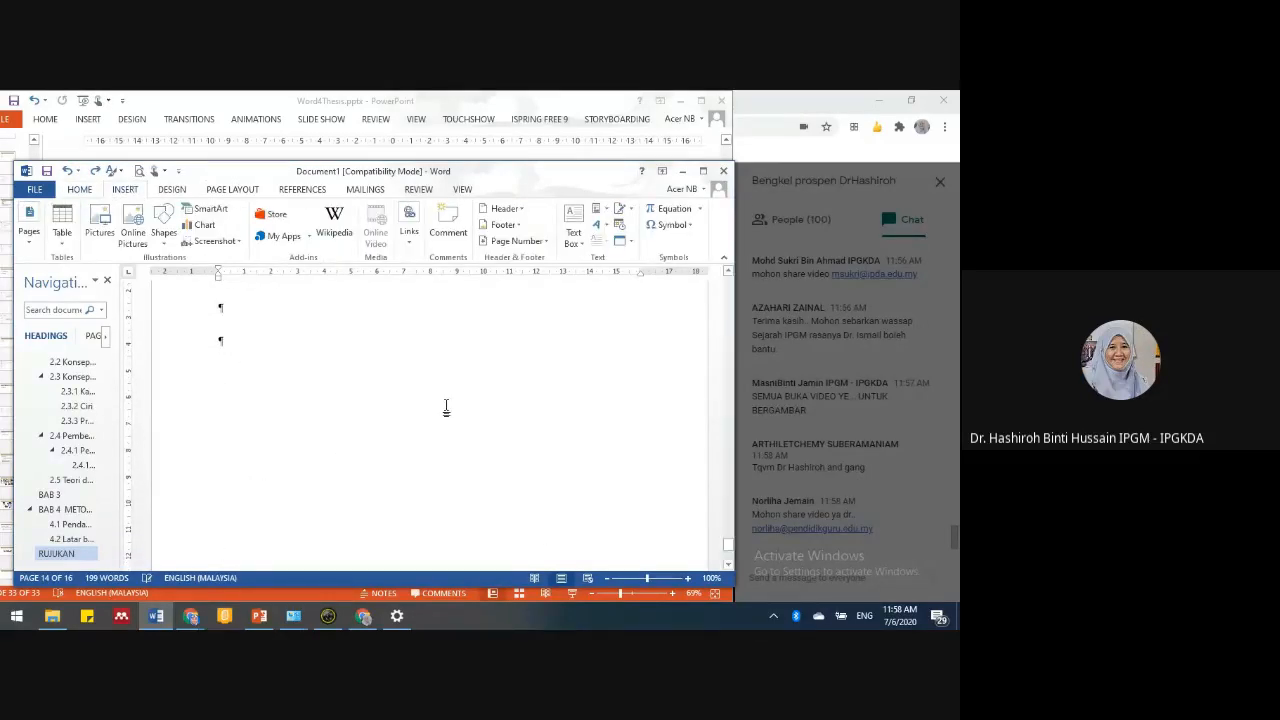
scroll(460, 405, "down", 3)
scroll(480, 400, "down", 3)
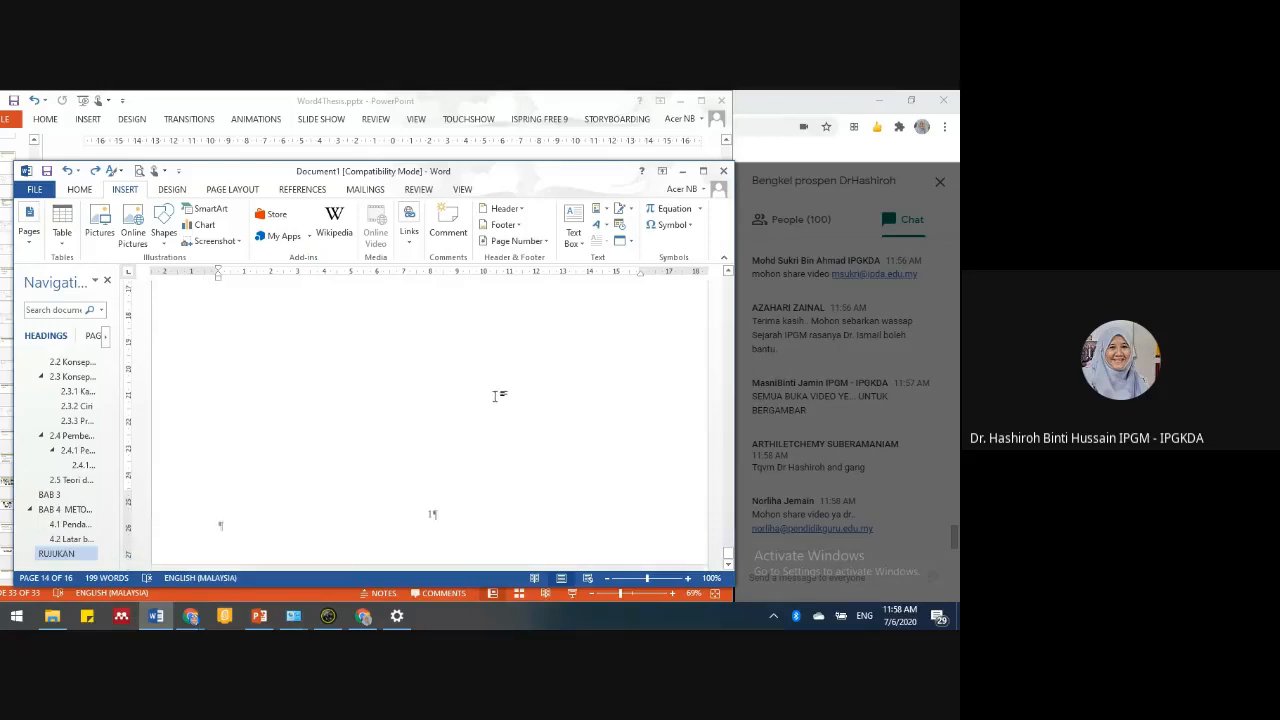
- Apply Remove Page Numbers in the LAMPIRAN section and check the footers of the RUJUKAN and LAMPIRAN pages
left_click(91, 192)
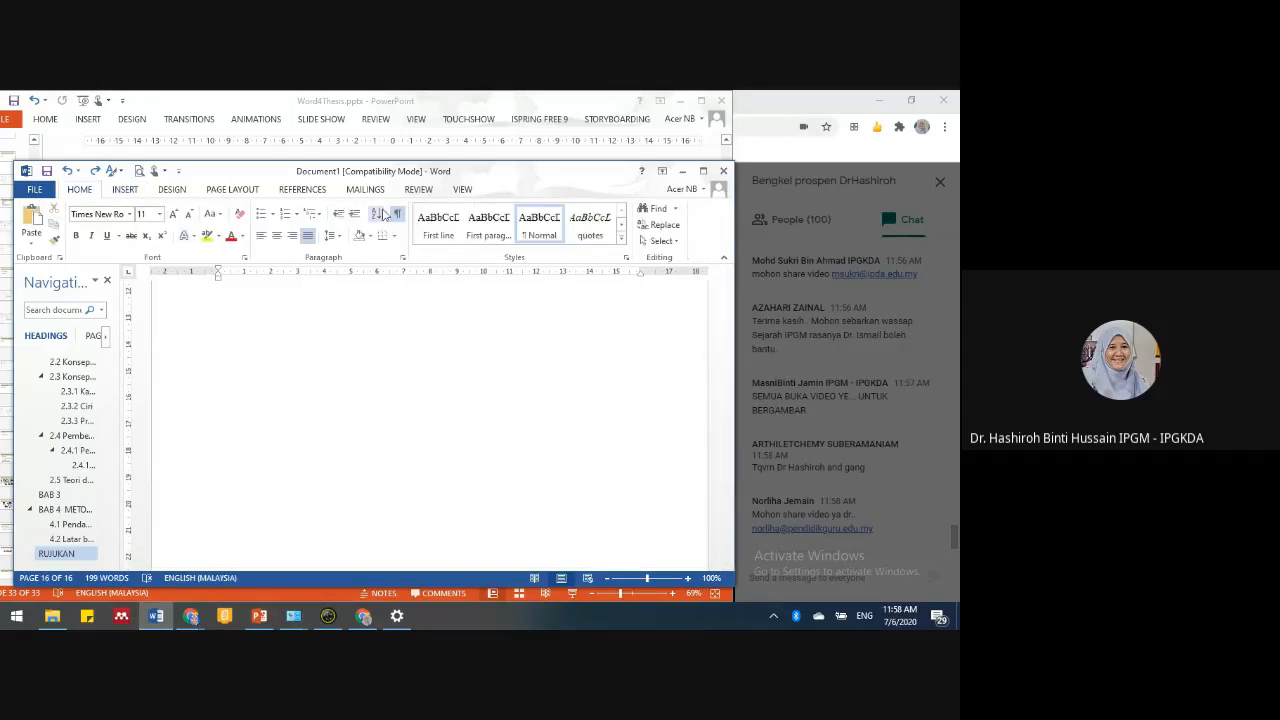
left_click(125, 189)
left_click(503, 225)
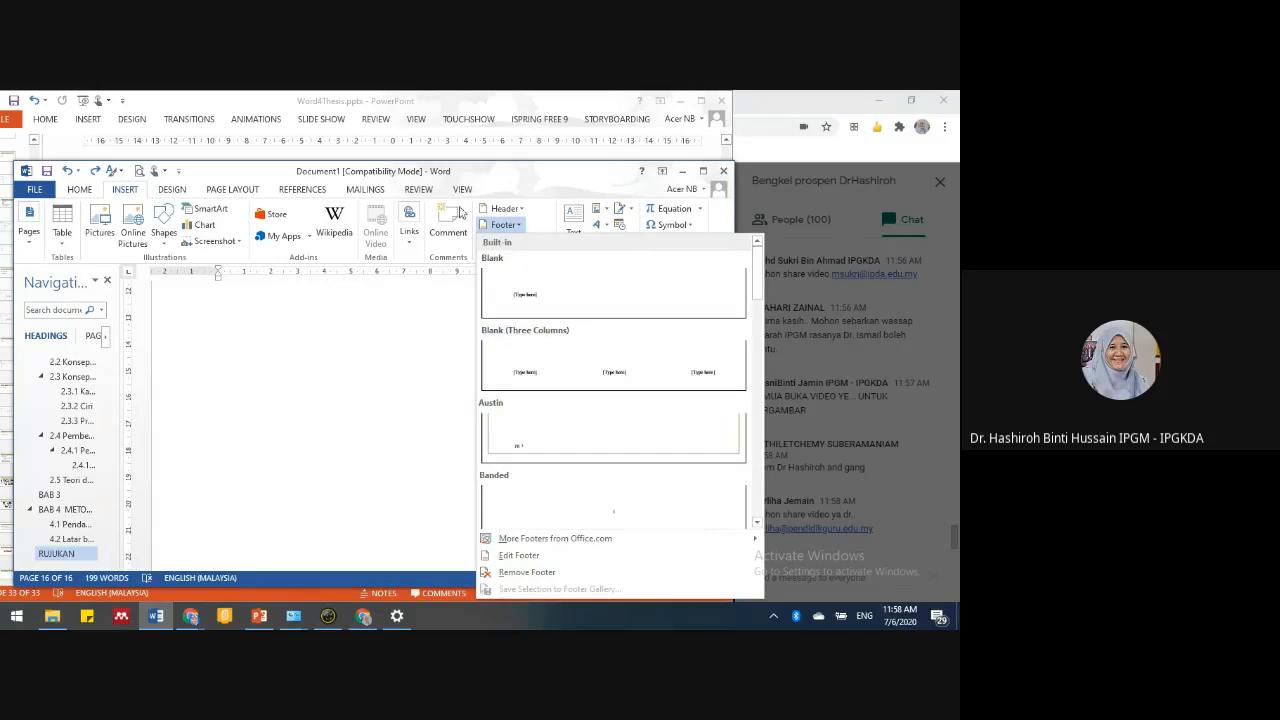
left_click(397, 292)
left_click(516, 241)
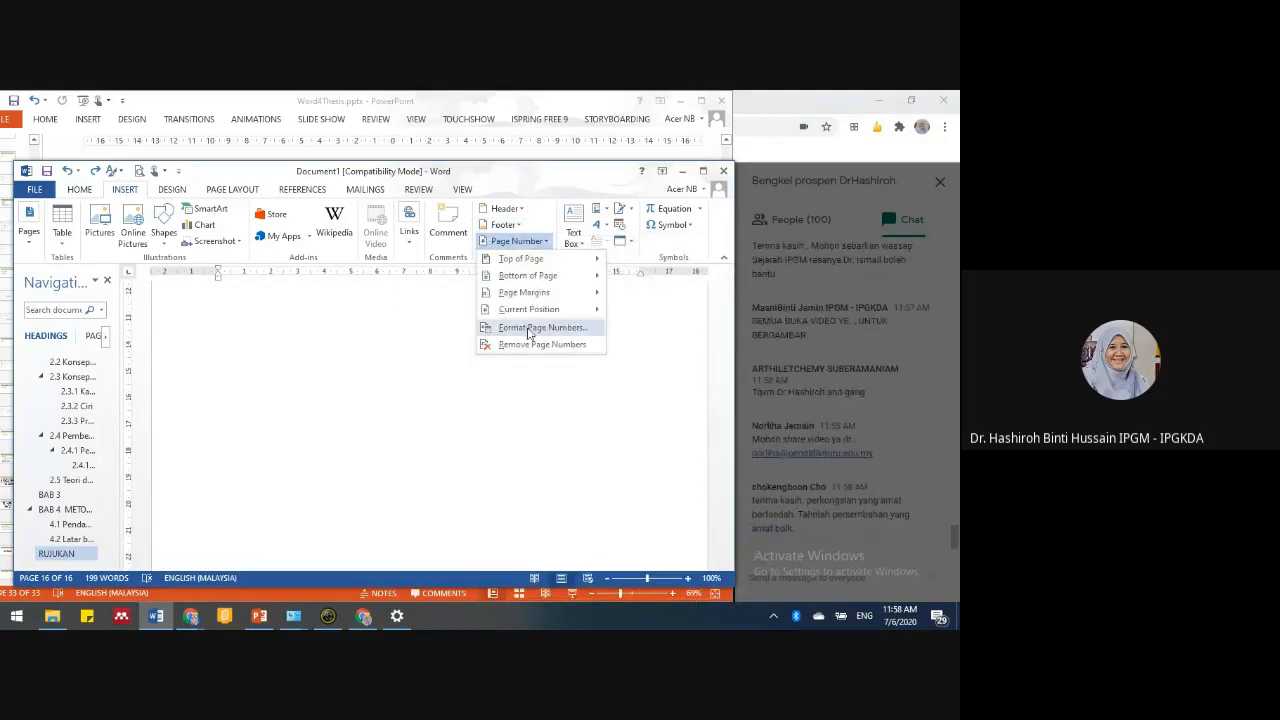
left_click(535, 346)
scroll(443, 423, "down", 3)
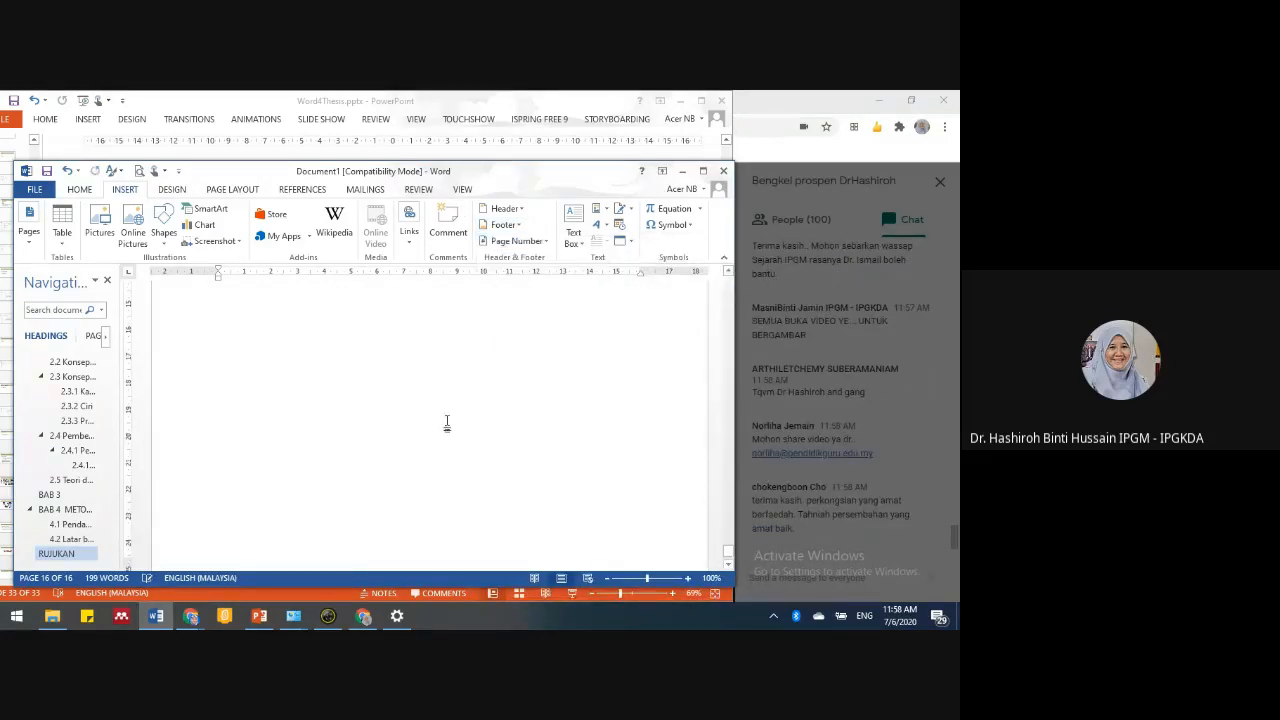
scroll(466, 392, "up", 5)
scroll(472, 372, "up", 5)
scroll(477, 363, "down", 4)
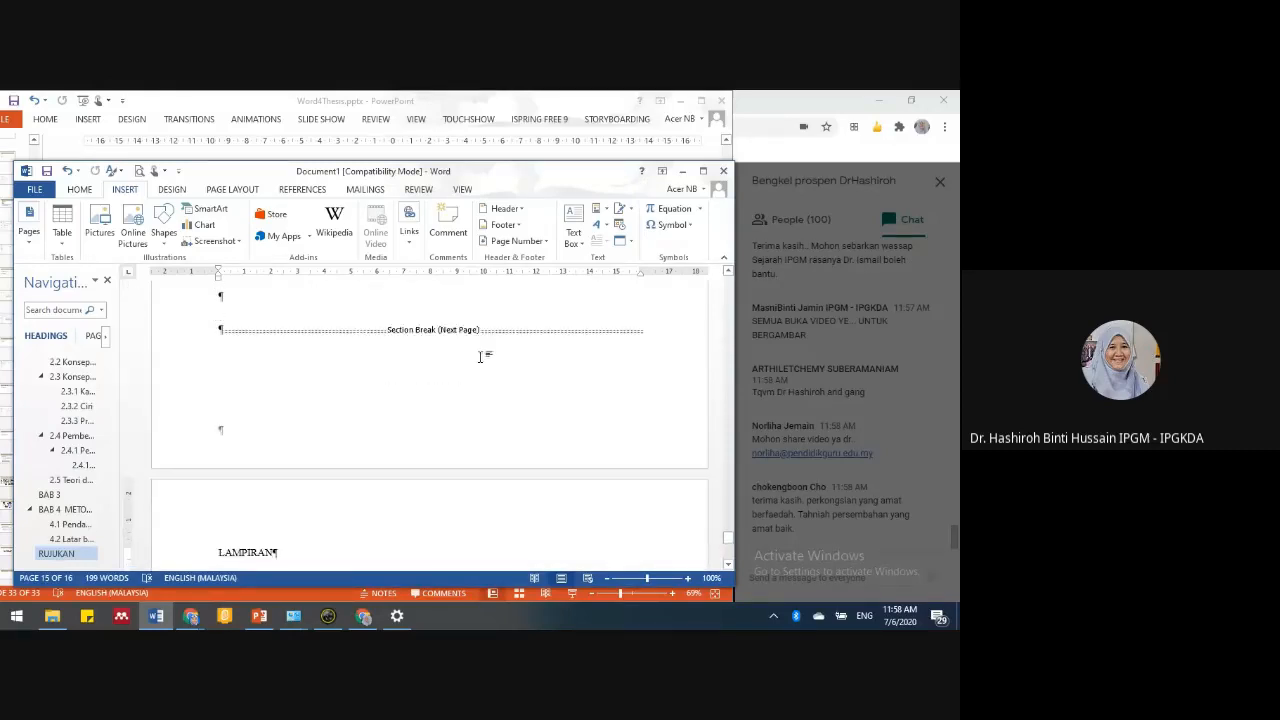
scroll(476, 354, "down", 5)
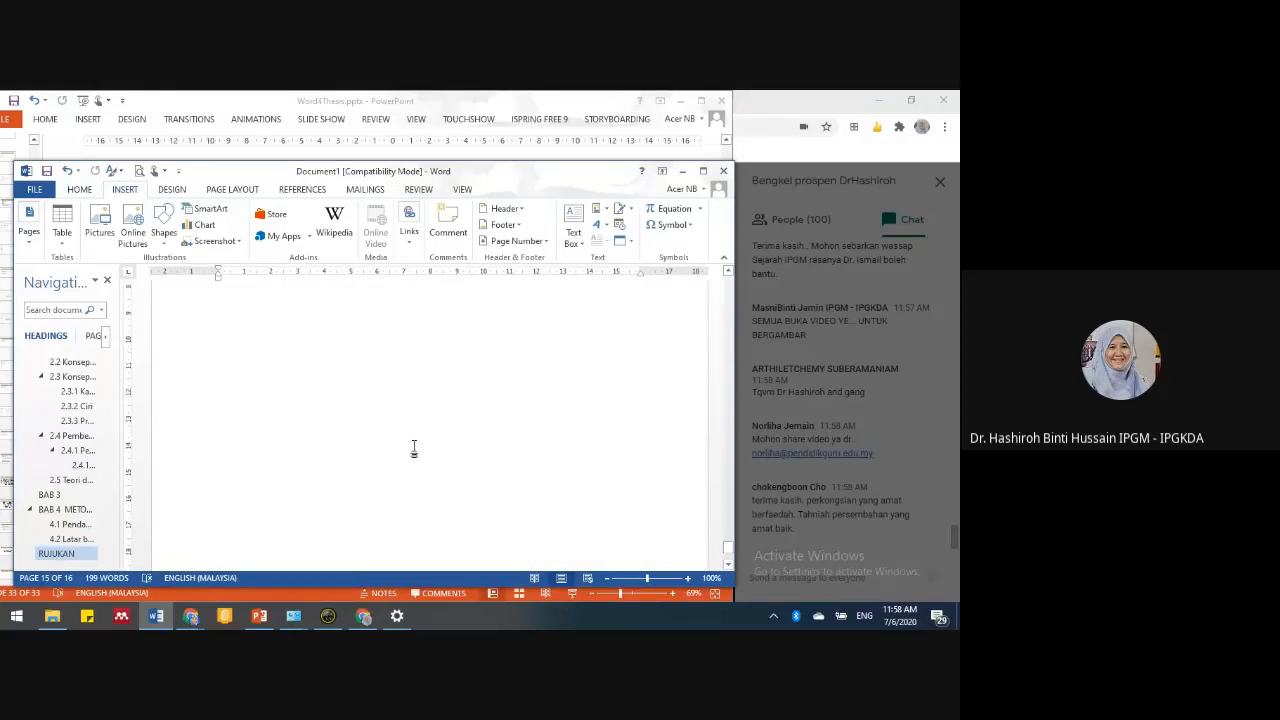
scroll(443, 420, "down", 2)
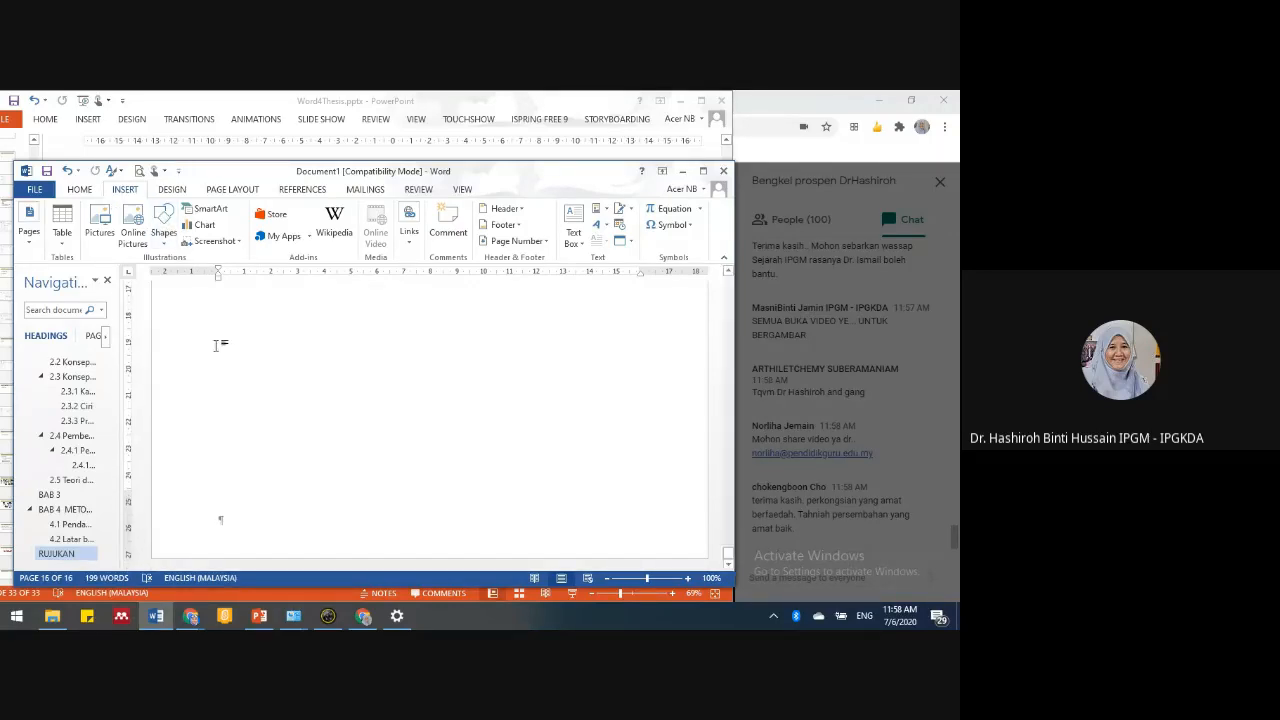
scroll(217, 345, "up", 2)
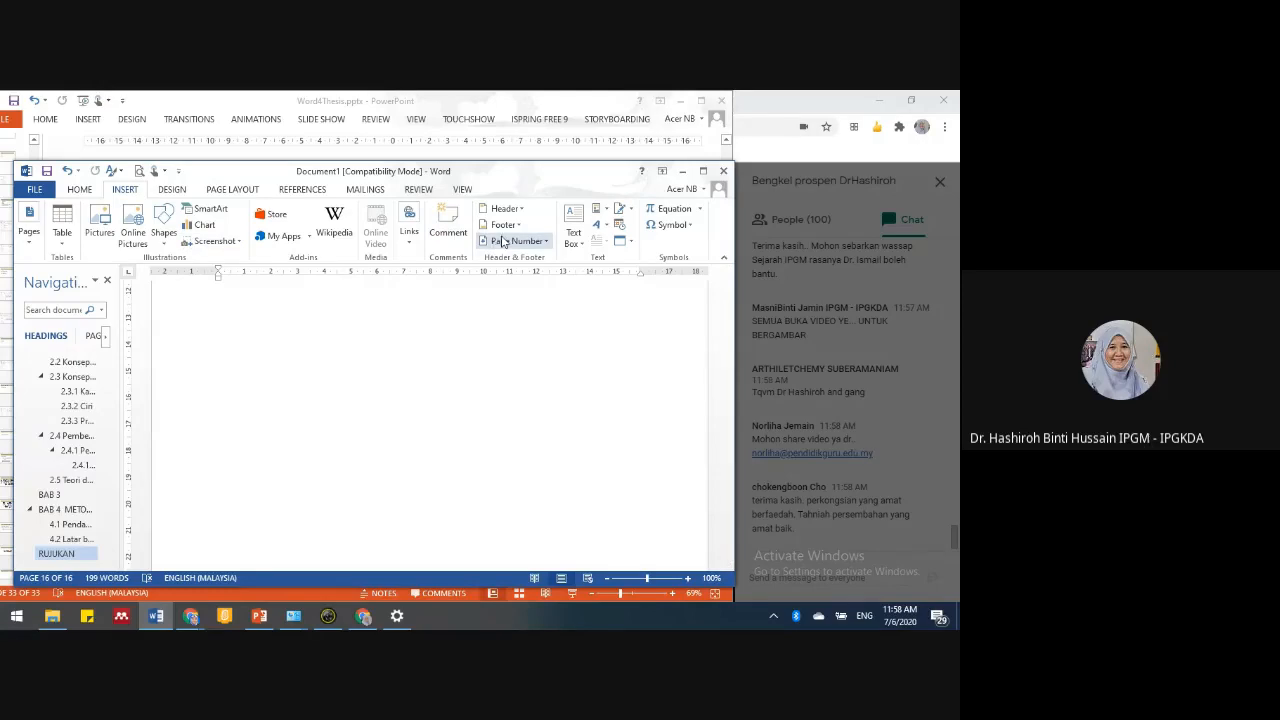
left_click(510, 241)
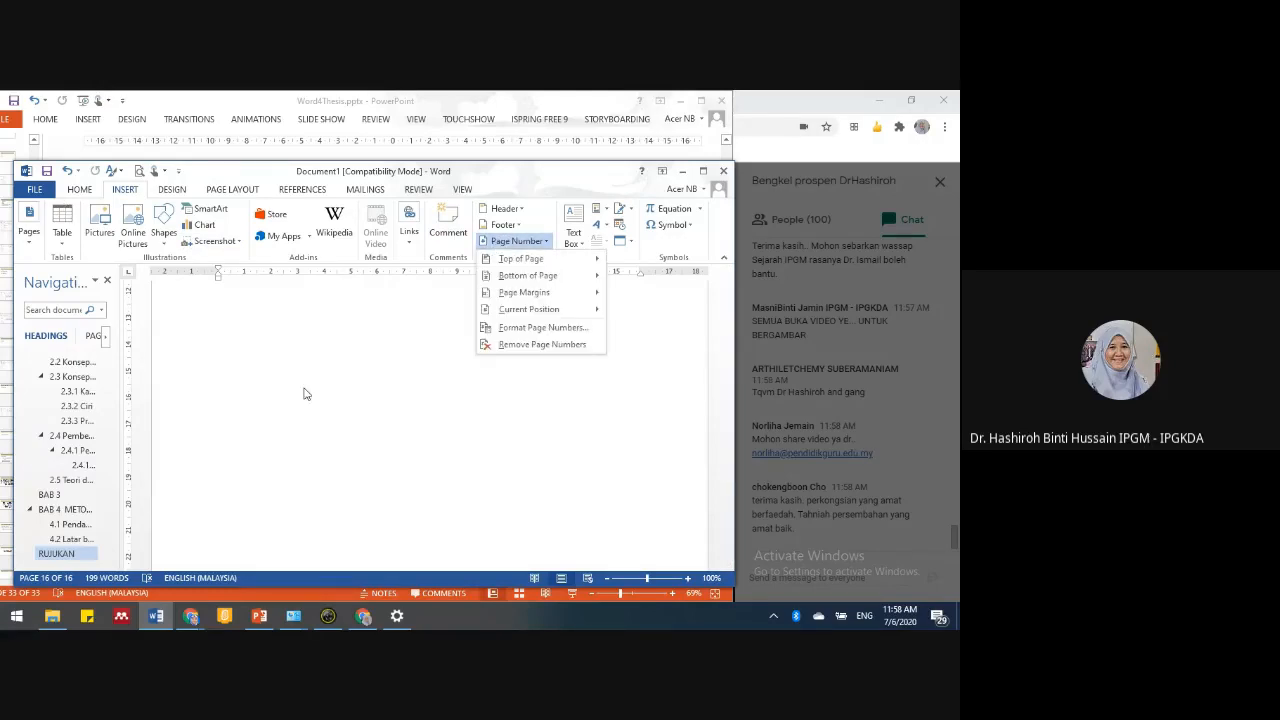
left_click(61, 133)
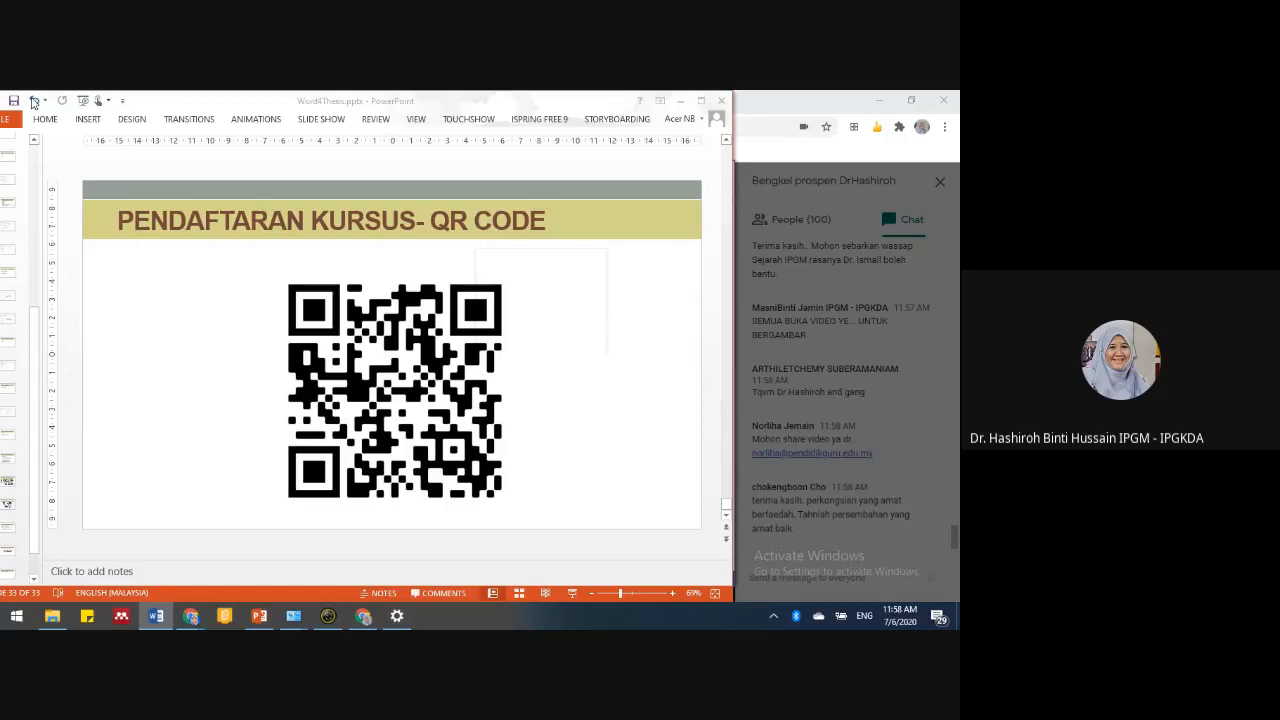
left_click(158, 616)
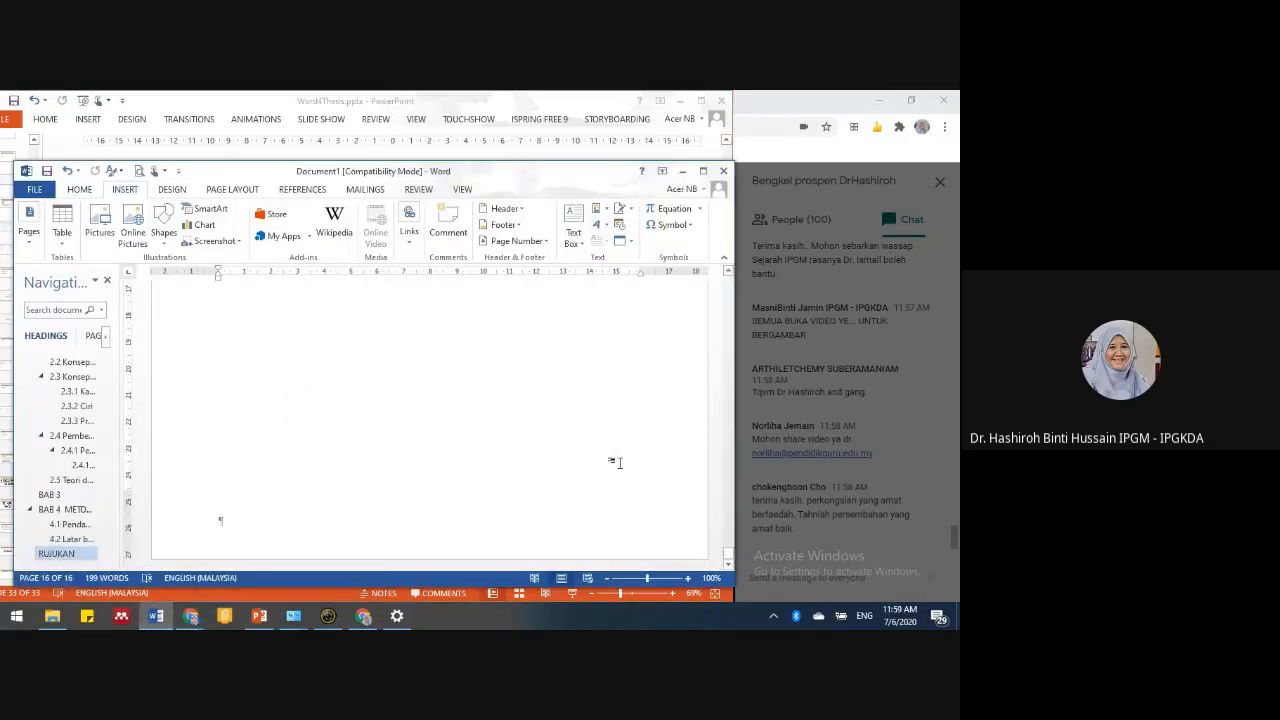
- Undo the removal of the page numbers and check the footers of the RUJUKAN and LAMPIRAN pages
scroll(340, 440, "up", 5)
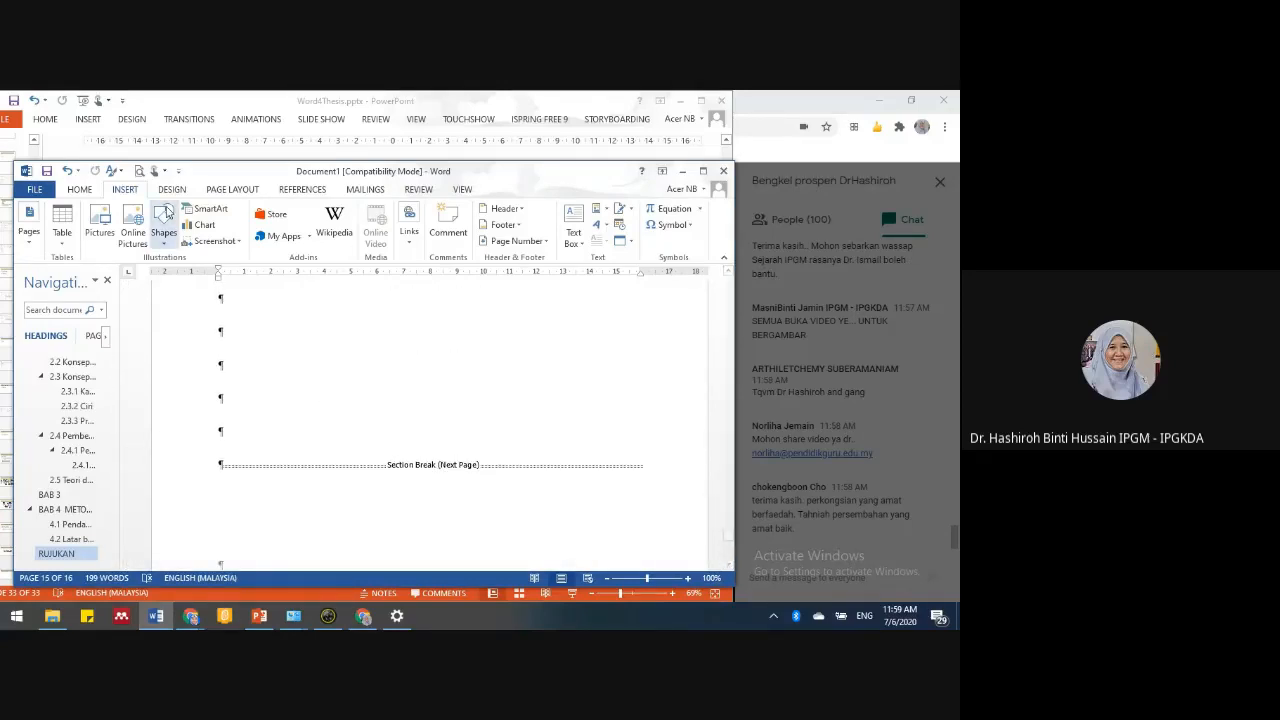
scroll(403, 409, "down", 5)
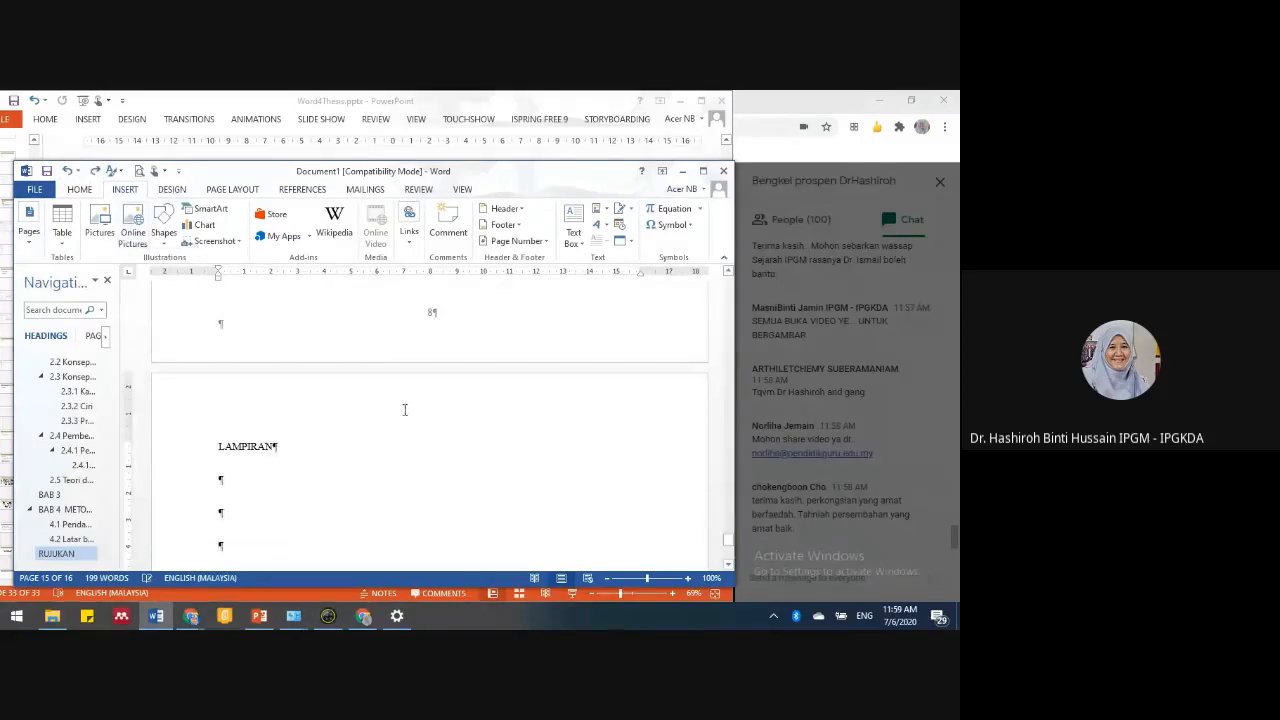
scroll(335, 448, "up", 3)
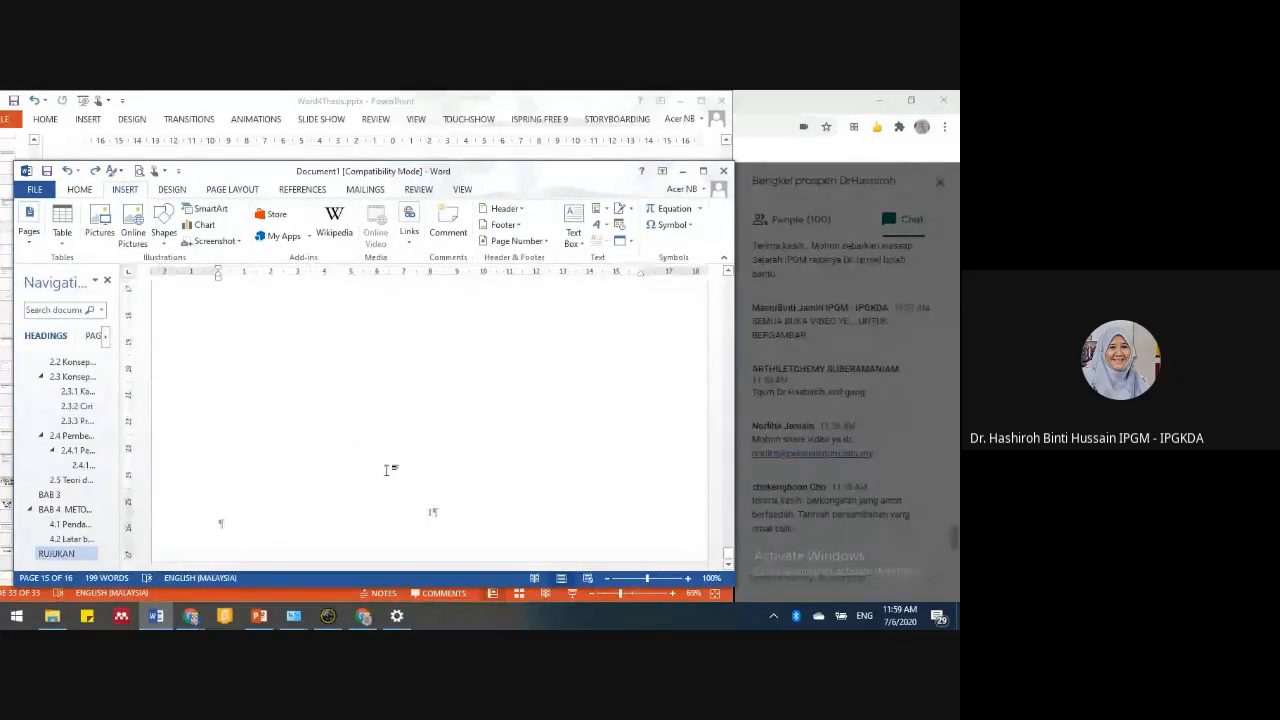
scroll(433, 514, "down", 4)
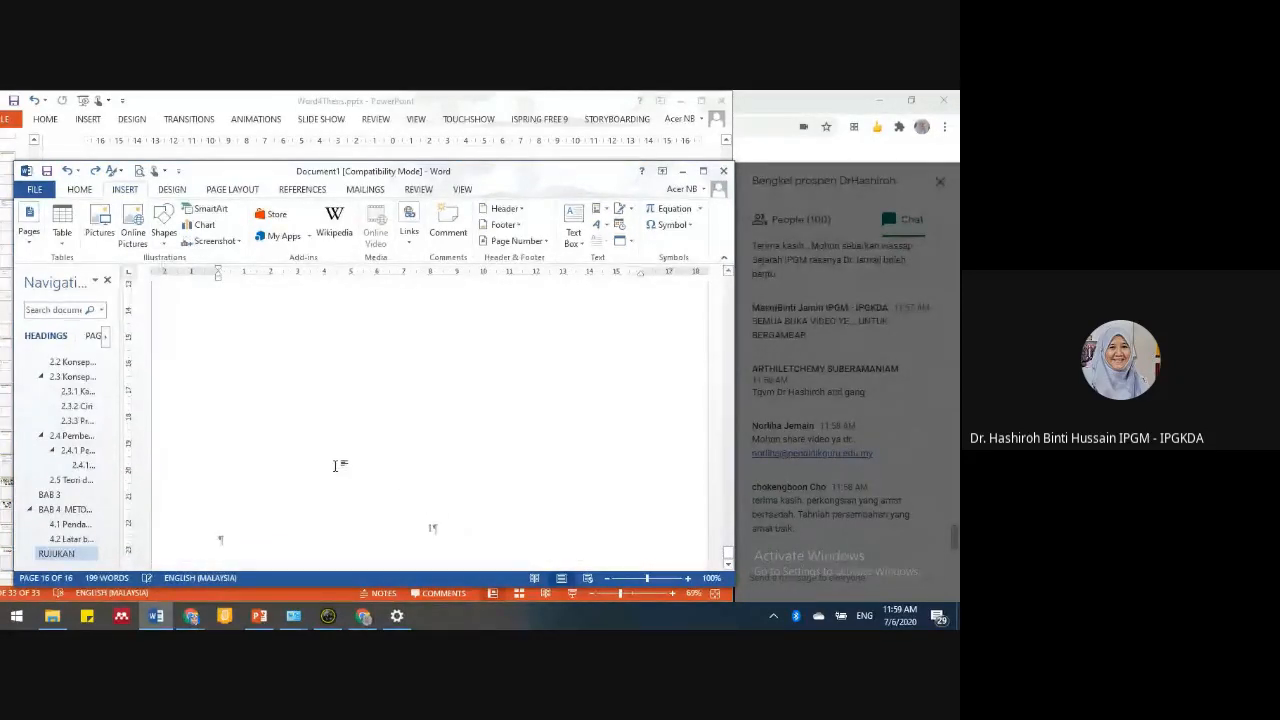
- Open the footer of the LAMPIRAN section for editing, enable Different First Page and close the footer
left_click(251, 363)
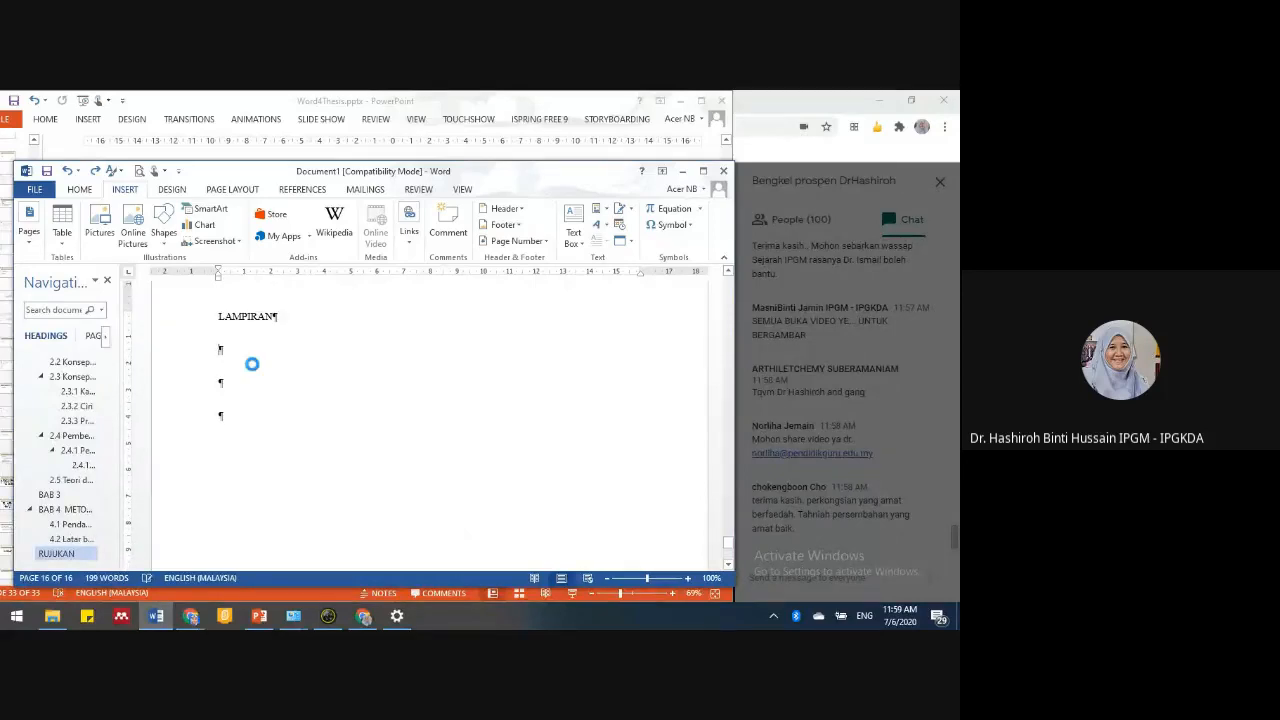
left_click(79, 189)
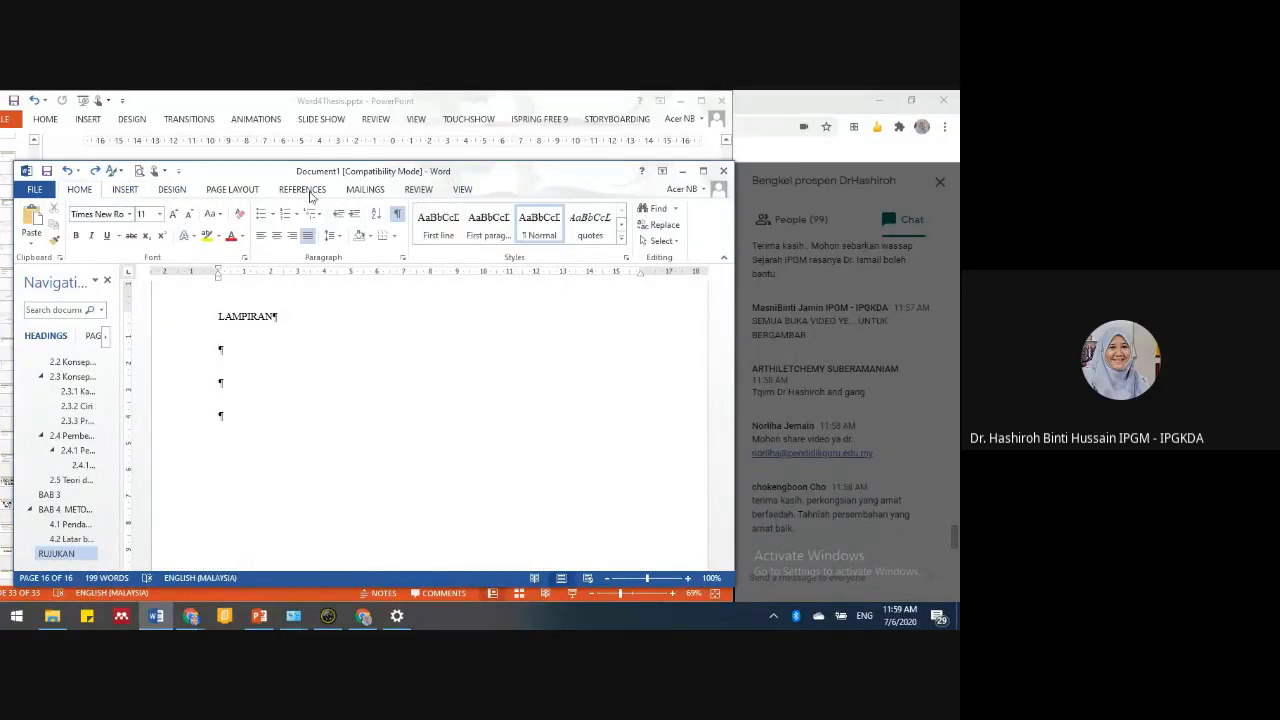
left_click(302, 189)
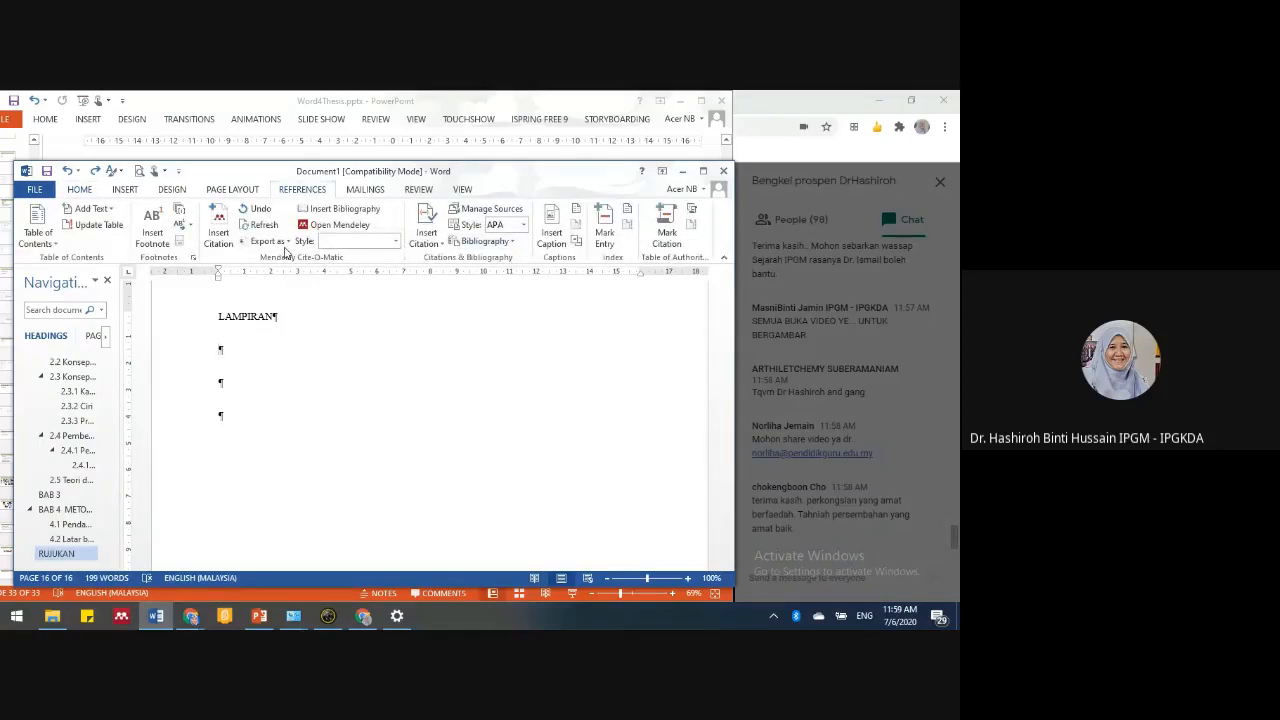
left_click(124, 189)
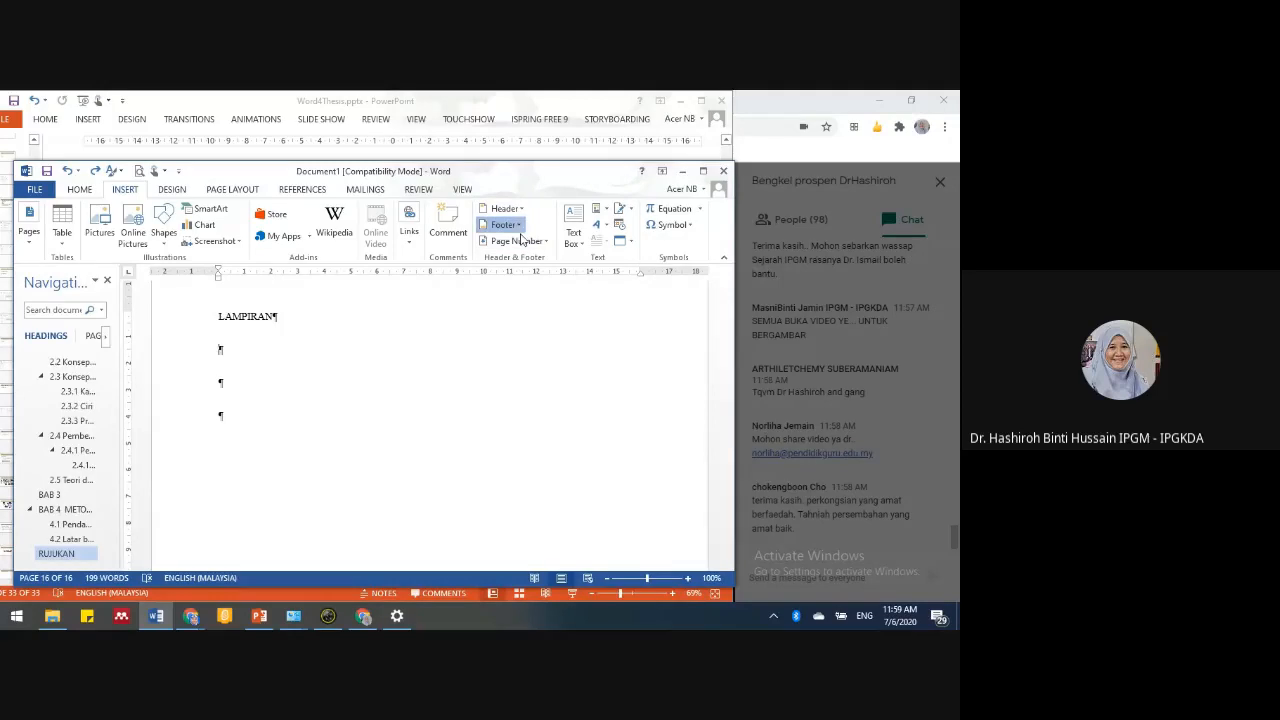
left_click(513, 226)
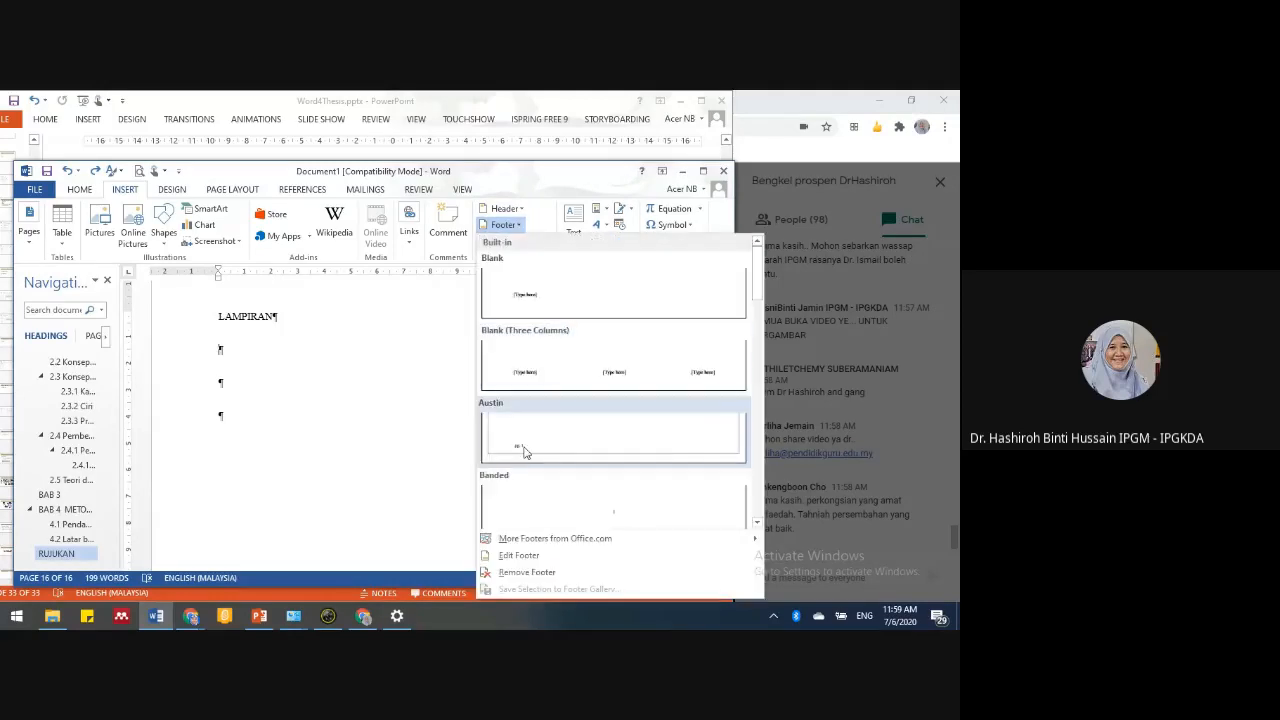
left_click(528, 558)
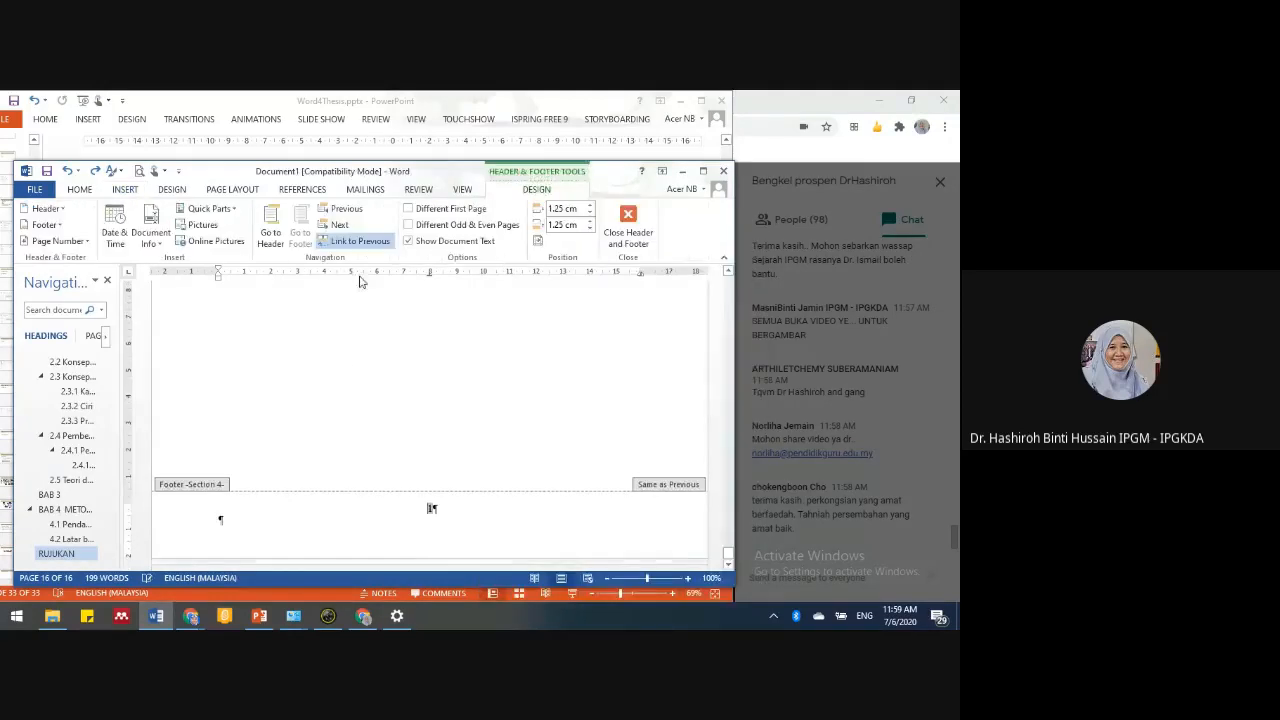
left_click(408, 209)
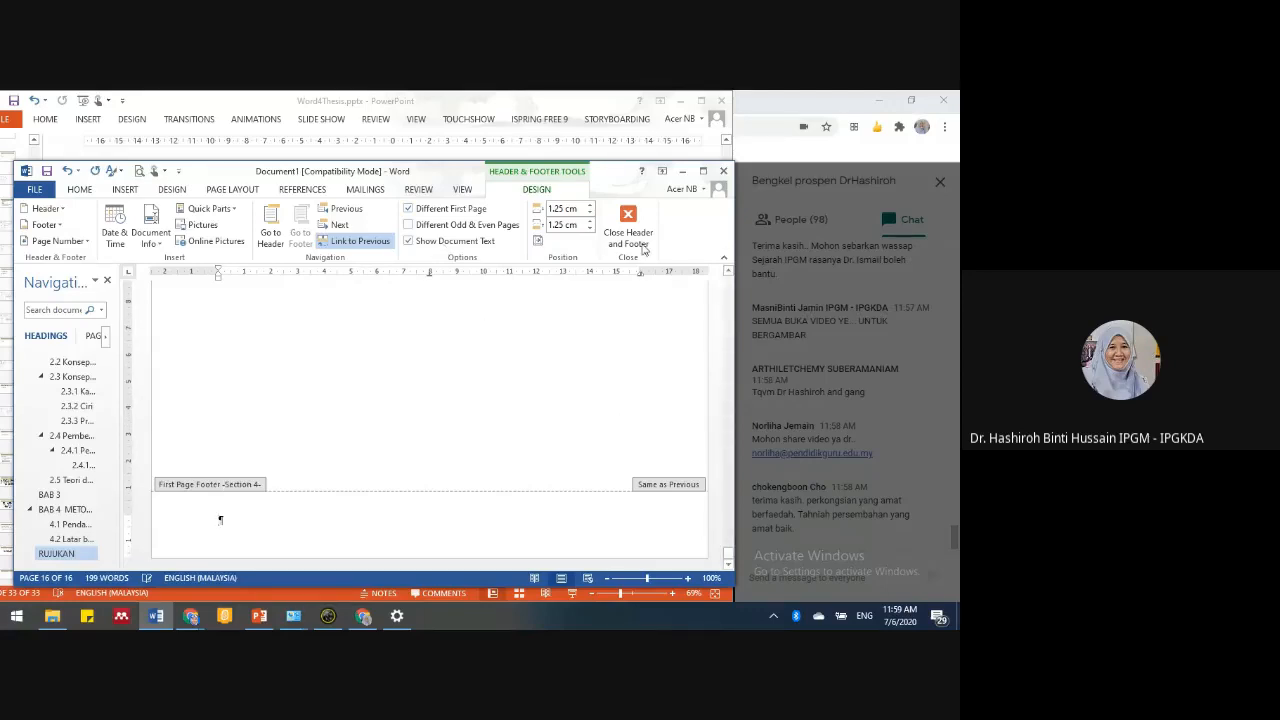
left_click(628, 226)
- Compare the footer of the last RUJUKAN page with that of the LAMPIRAN page to check their page numbers
scroll(533, 451, "up", 2)
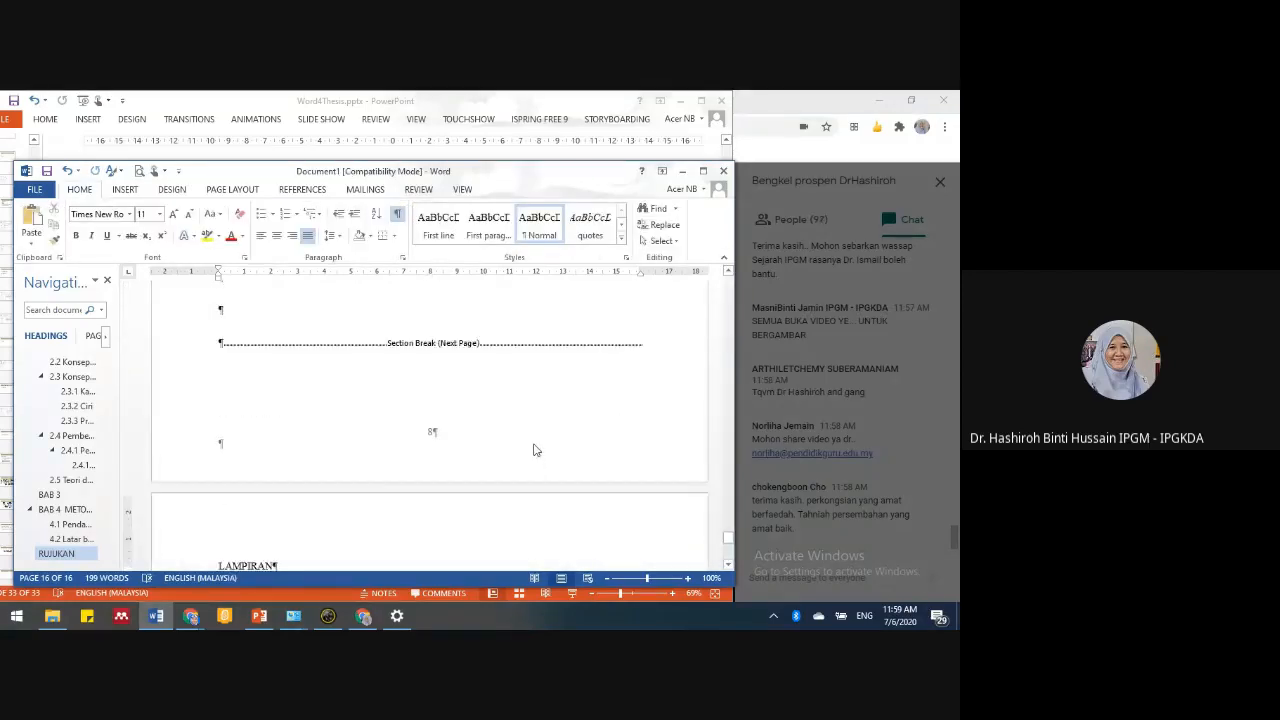
scroll(523, 420, "down", 3)
scroll(523, 400, "down", 8)
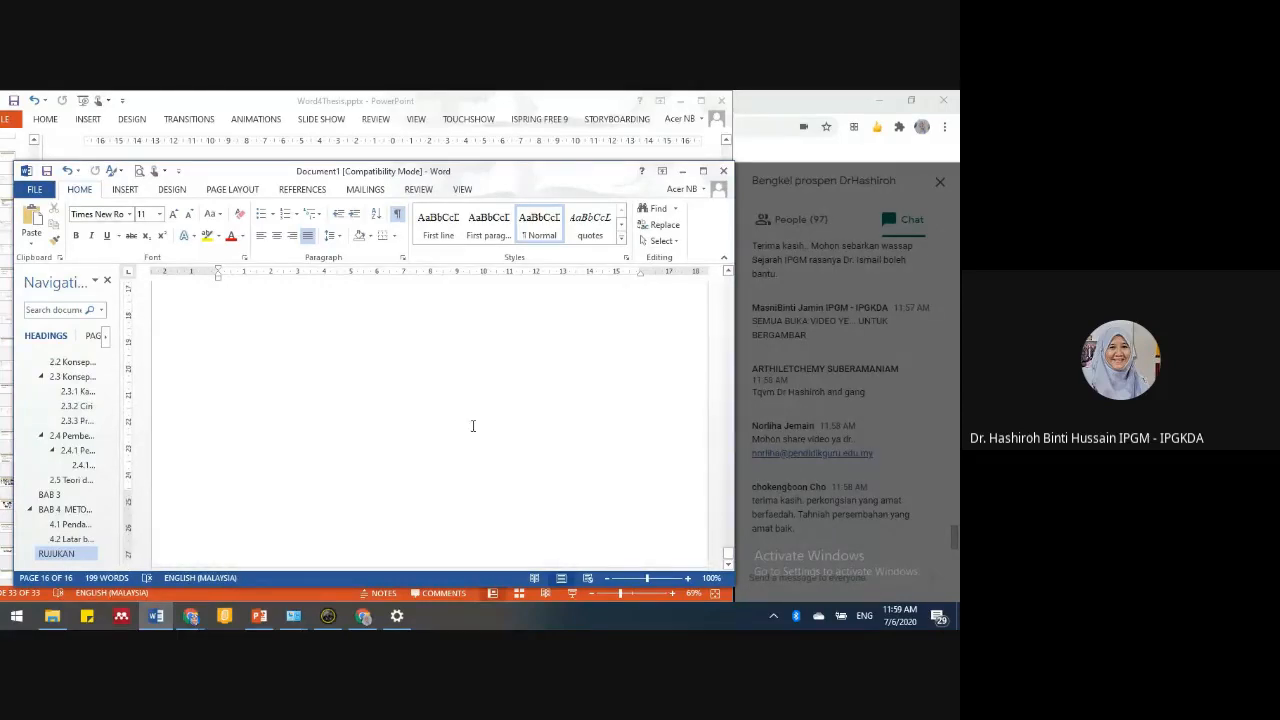
scroll(478, 390, "up", 8)
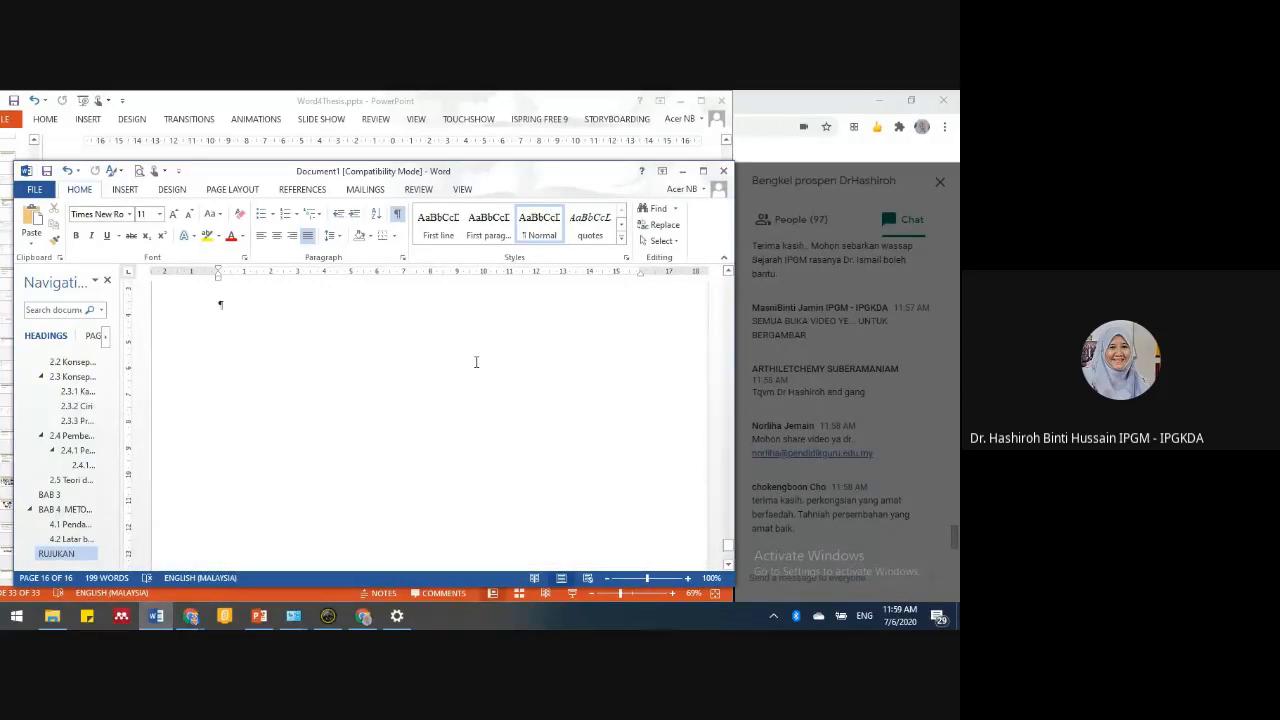
scroll(351, 414, "up", 3)
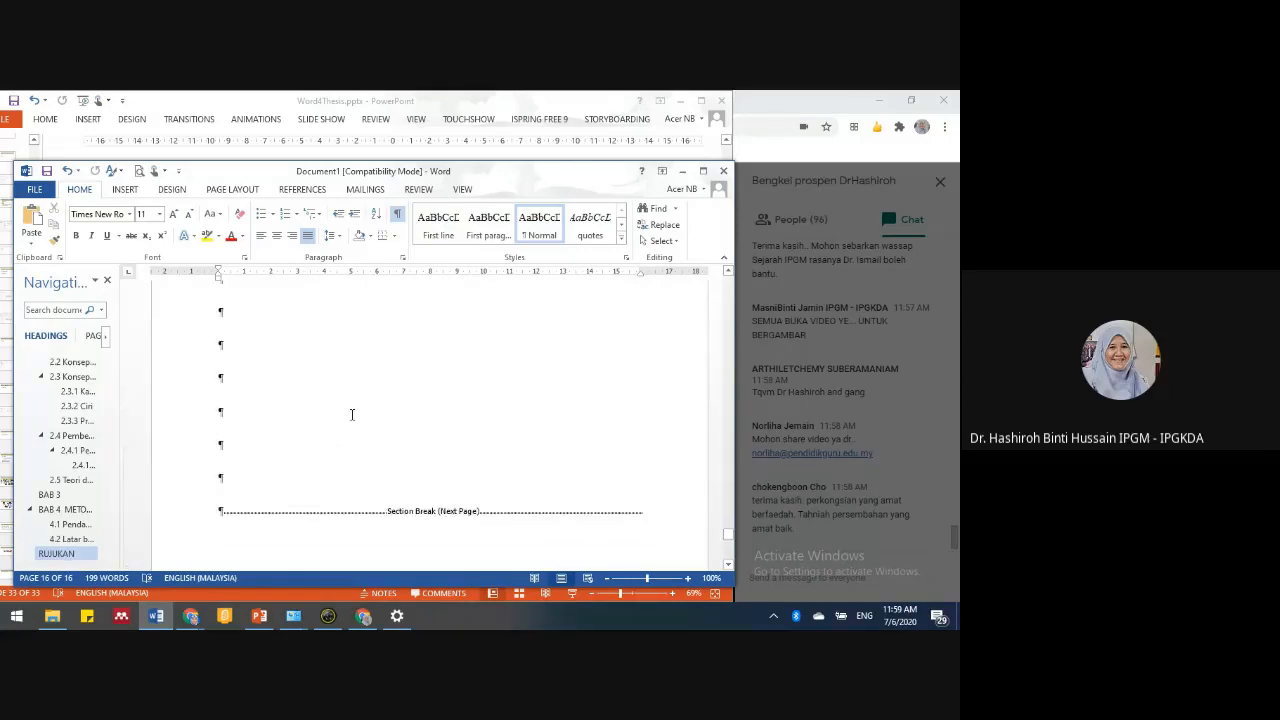
scroll(371, 406, "down", 3)
scroll(381, 392, "down", 5)
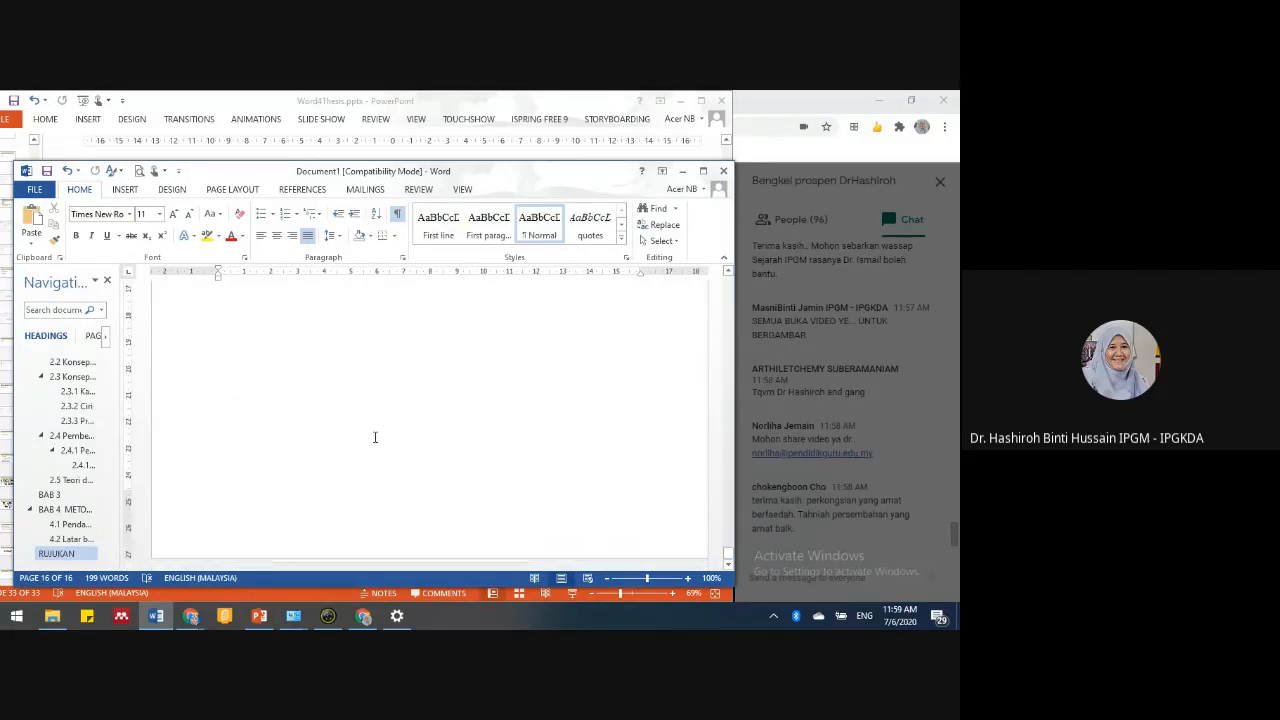
scroll(380, 410, "up", 3)
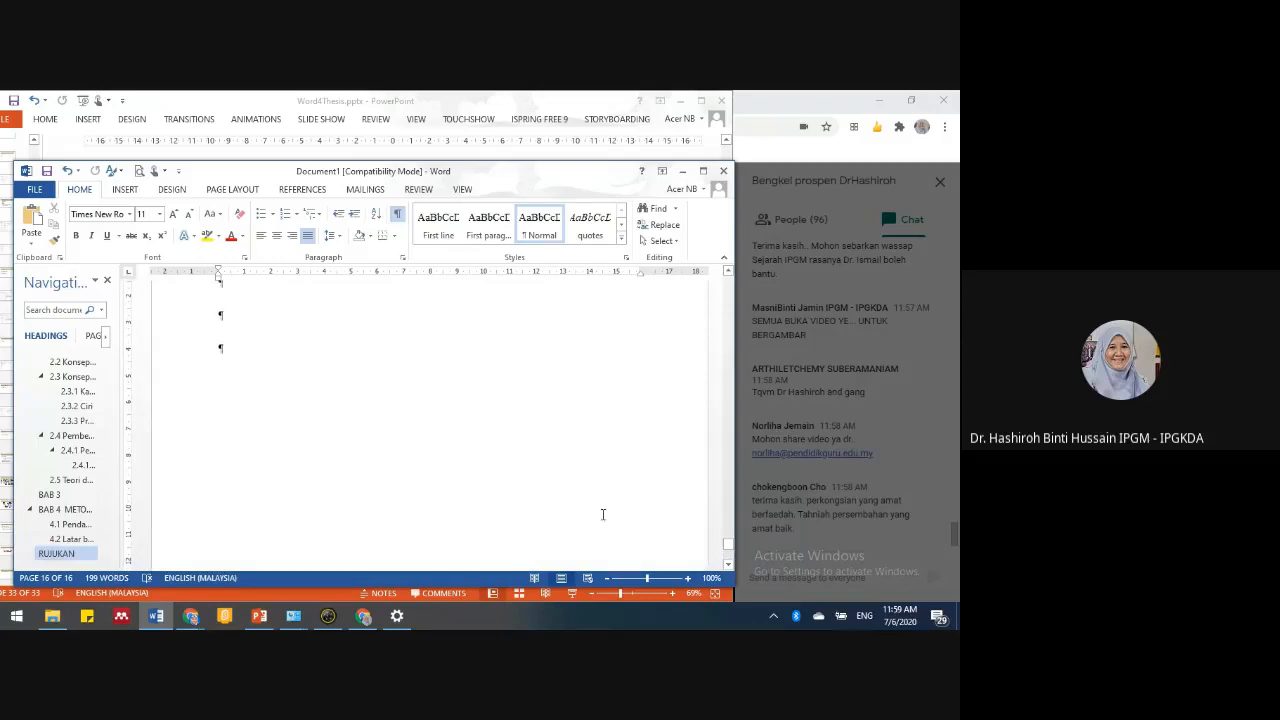
scroll(521, 456, "up", 3)
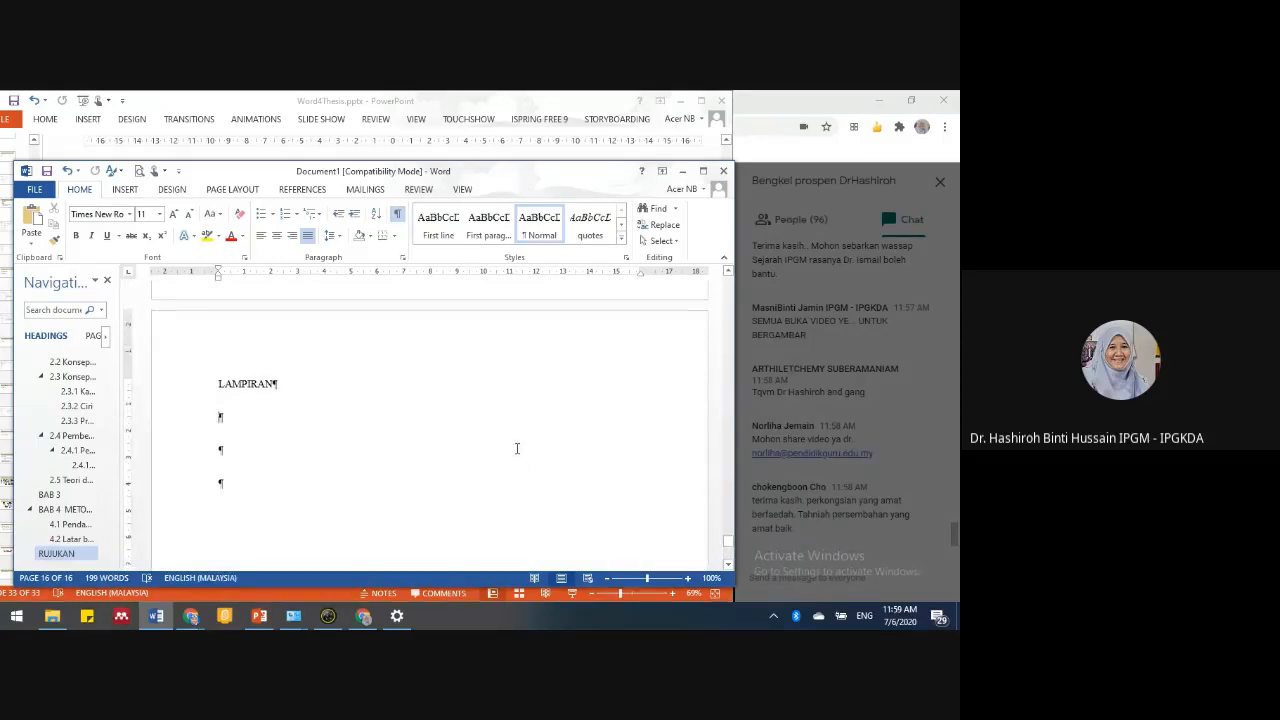
scroll(517, 440, "up", 2)
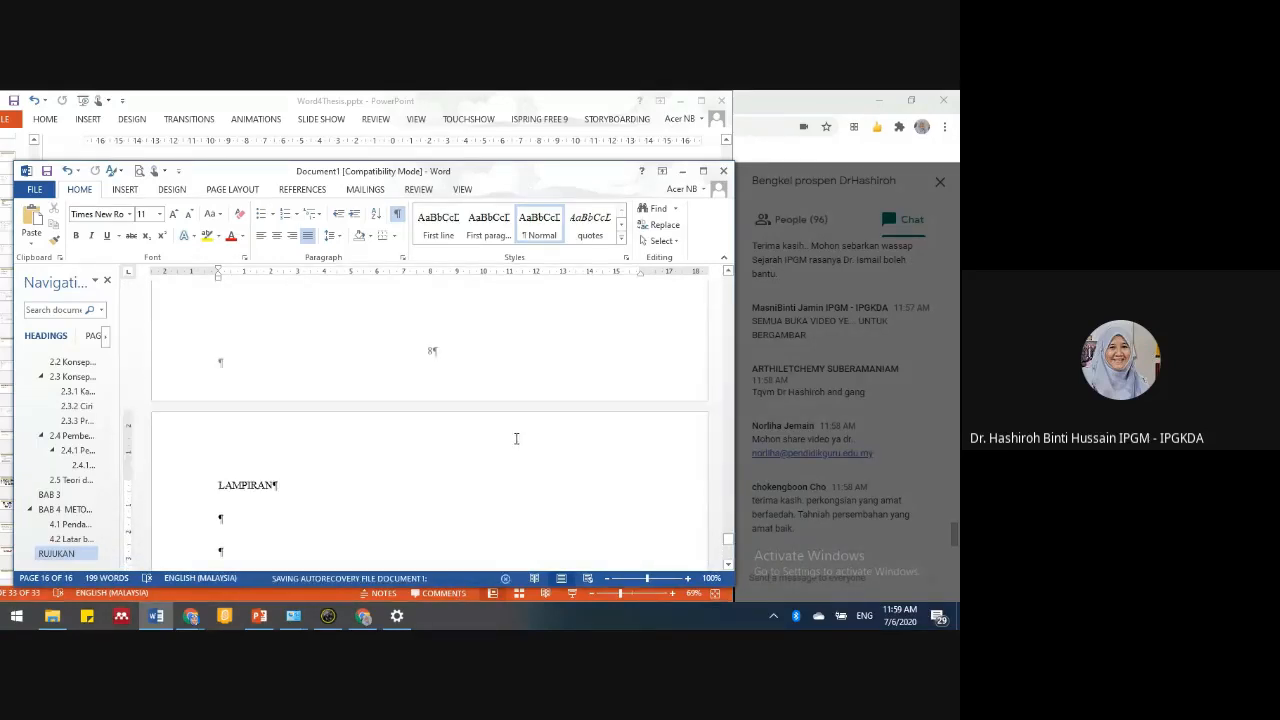
scroll(511, 426, "down", 4)
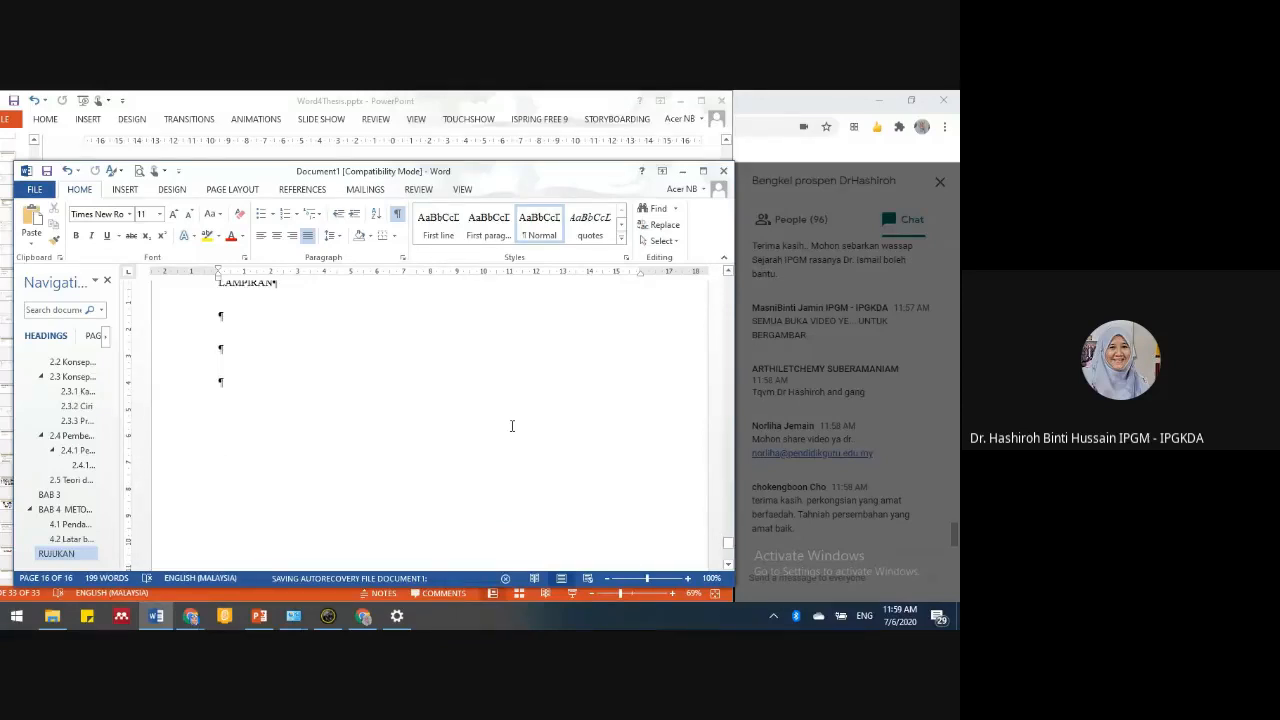
scroll(511, 426, "up", 2)
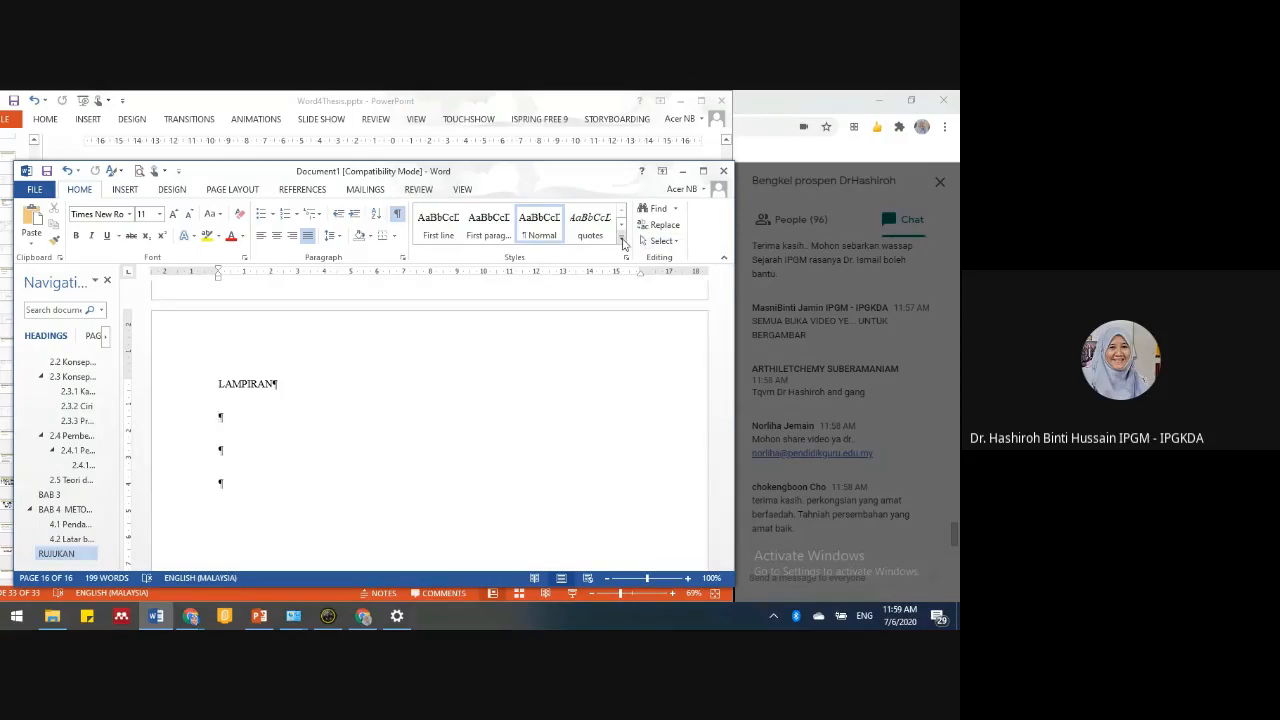
left_click(621, 243)
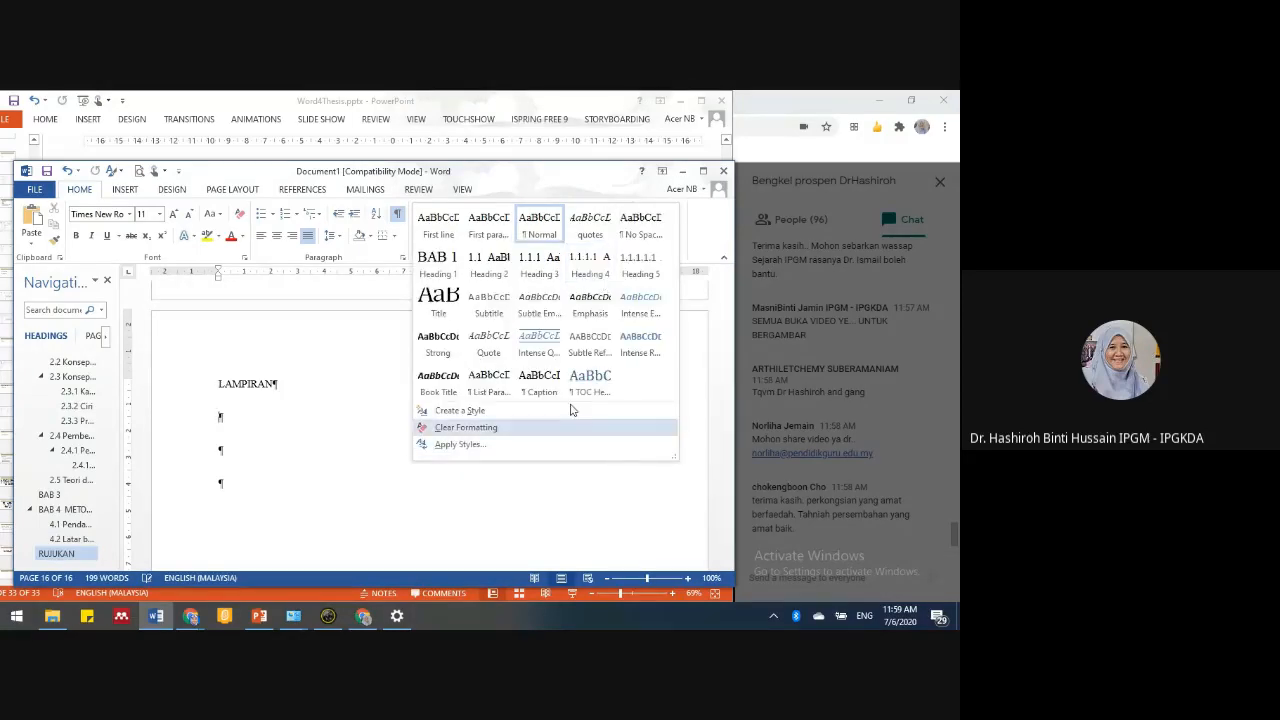
left_click(218, 434)
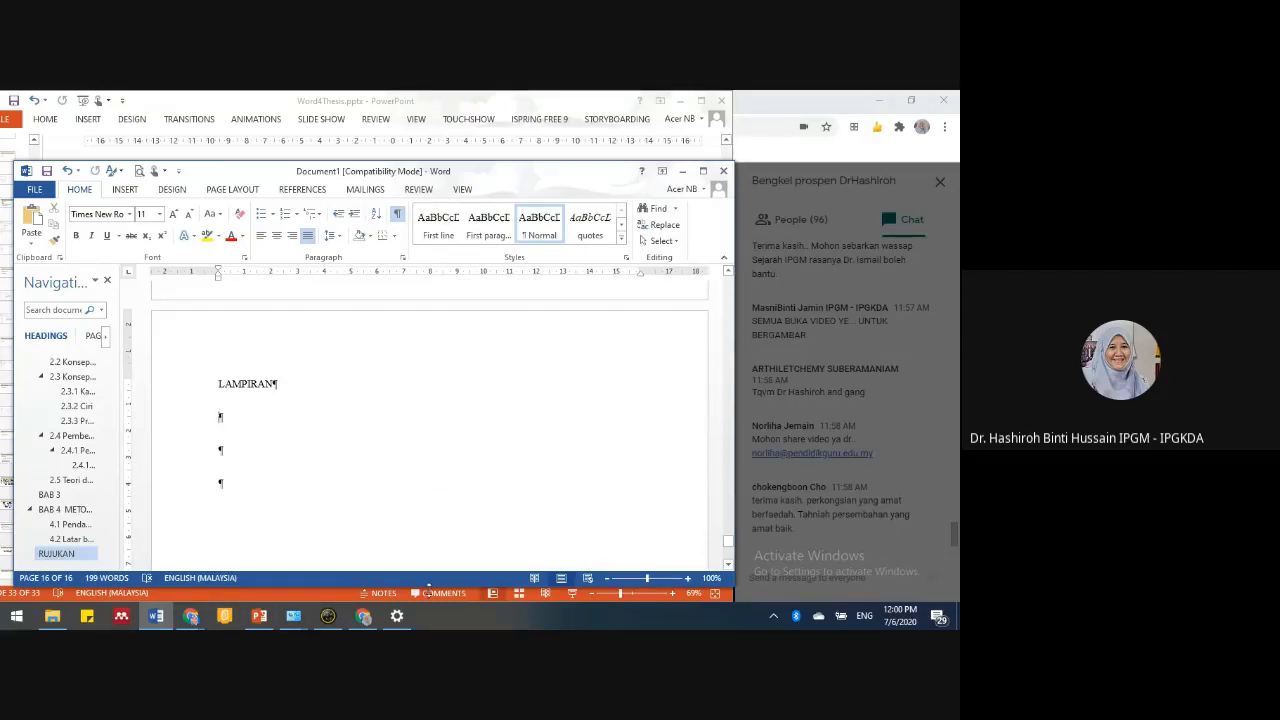
- Switch to the Google Meet call, admit the person asking to join and show the list of participants
left_click(370, 613)
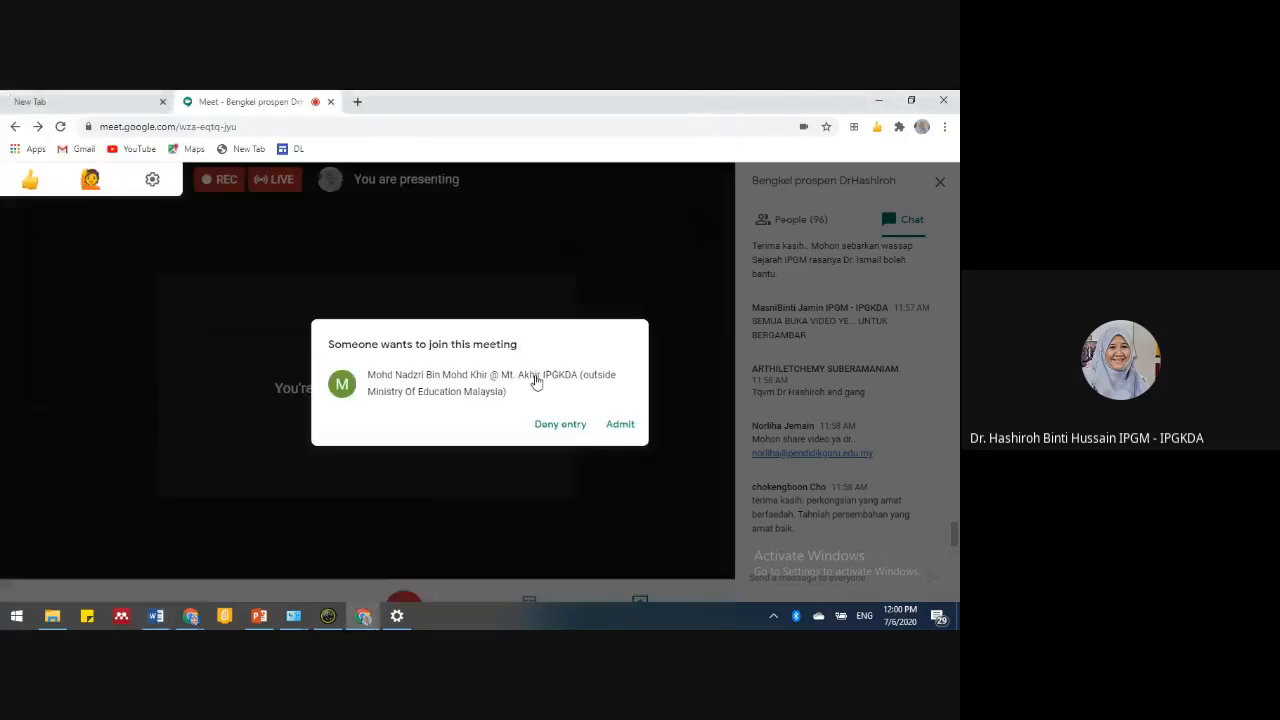
left_click(615, 428)
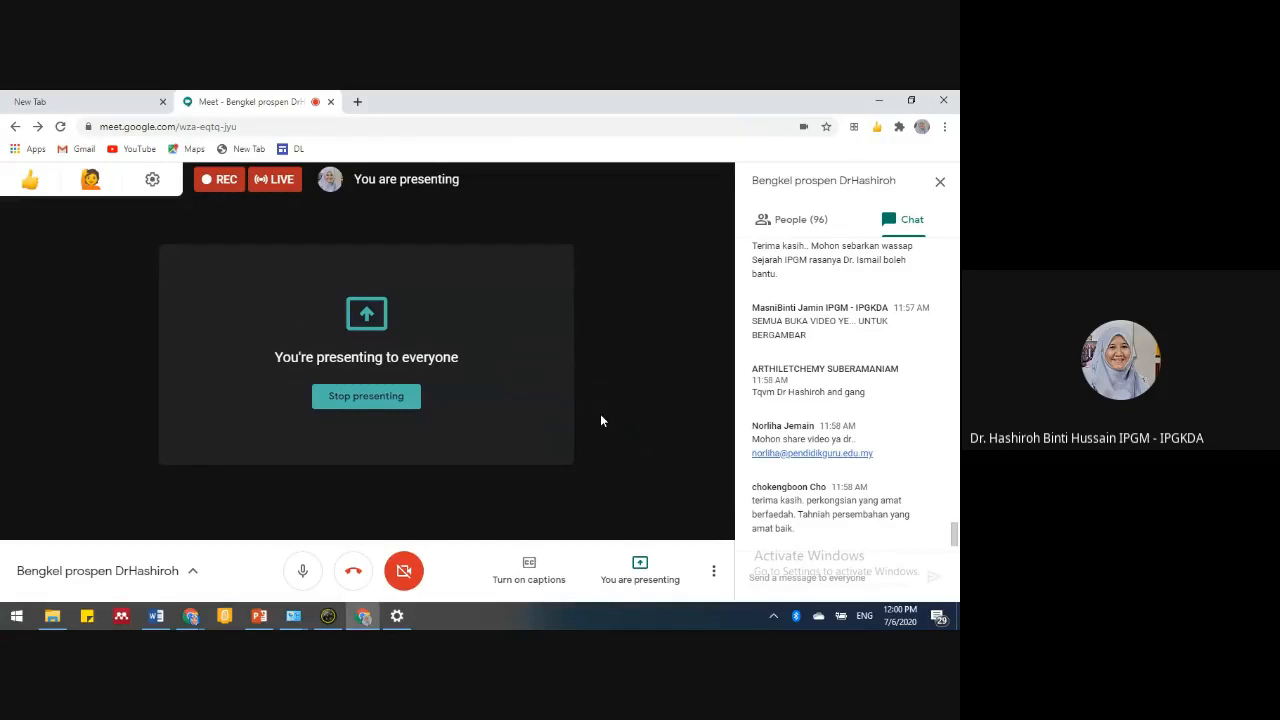
left_click(805, 221)
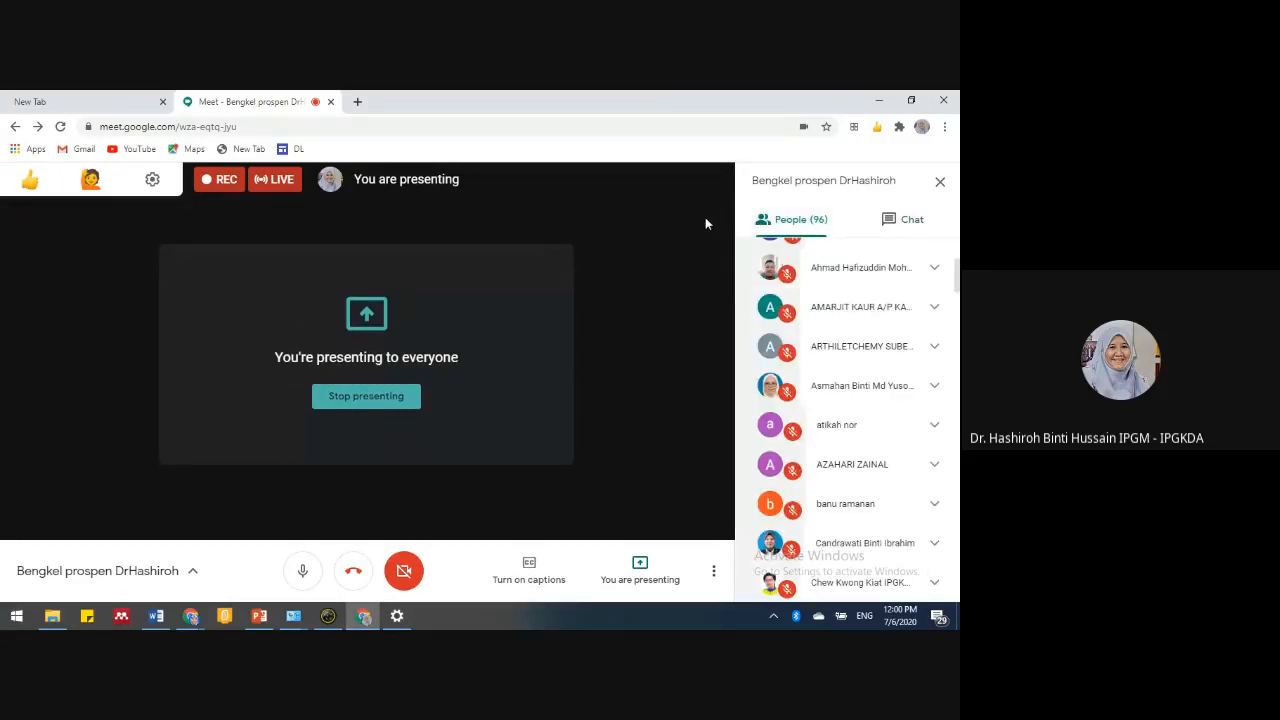
- Close the participant list and stop presenting the screen to the meeting
left_click(940, 184)
mouse_move(631, 185)
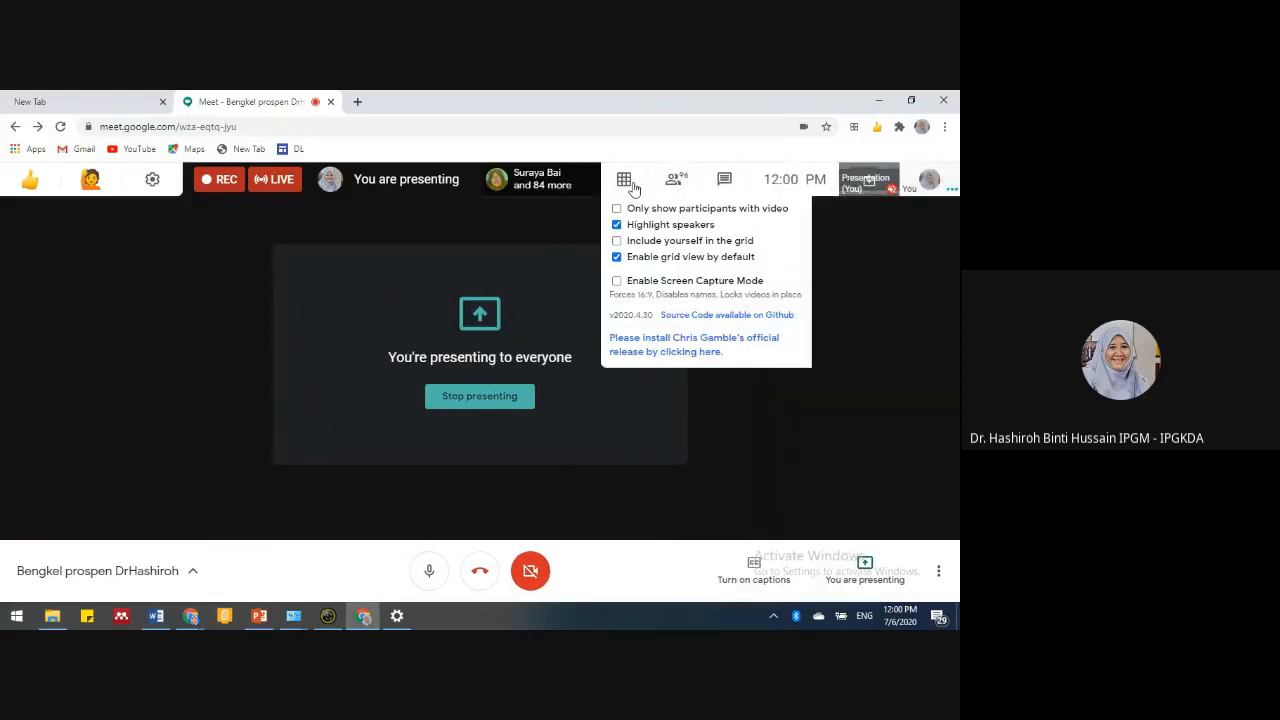
left_click(498, 400)
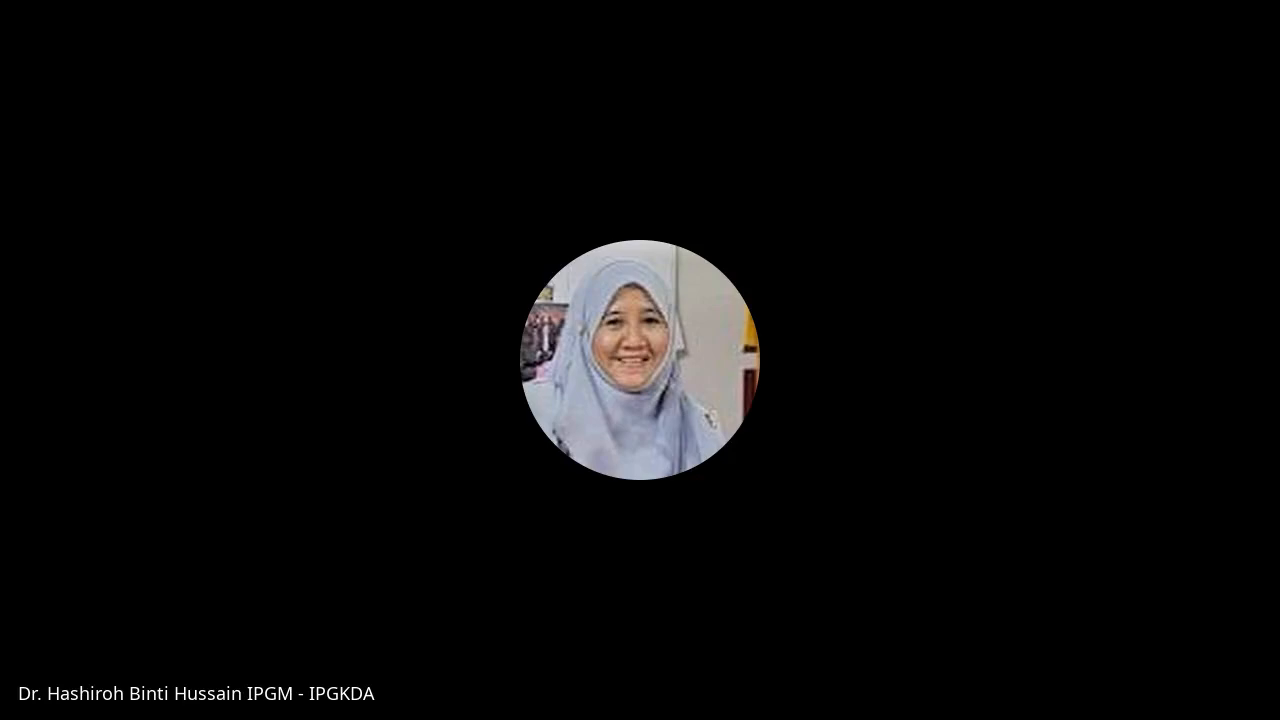